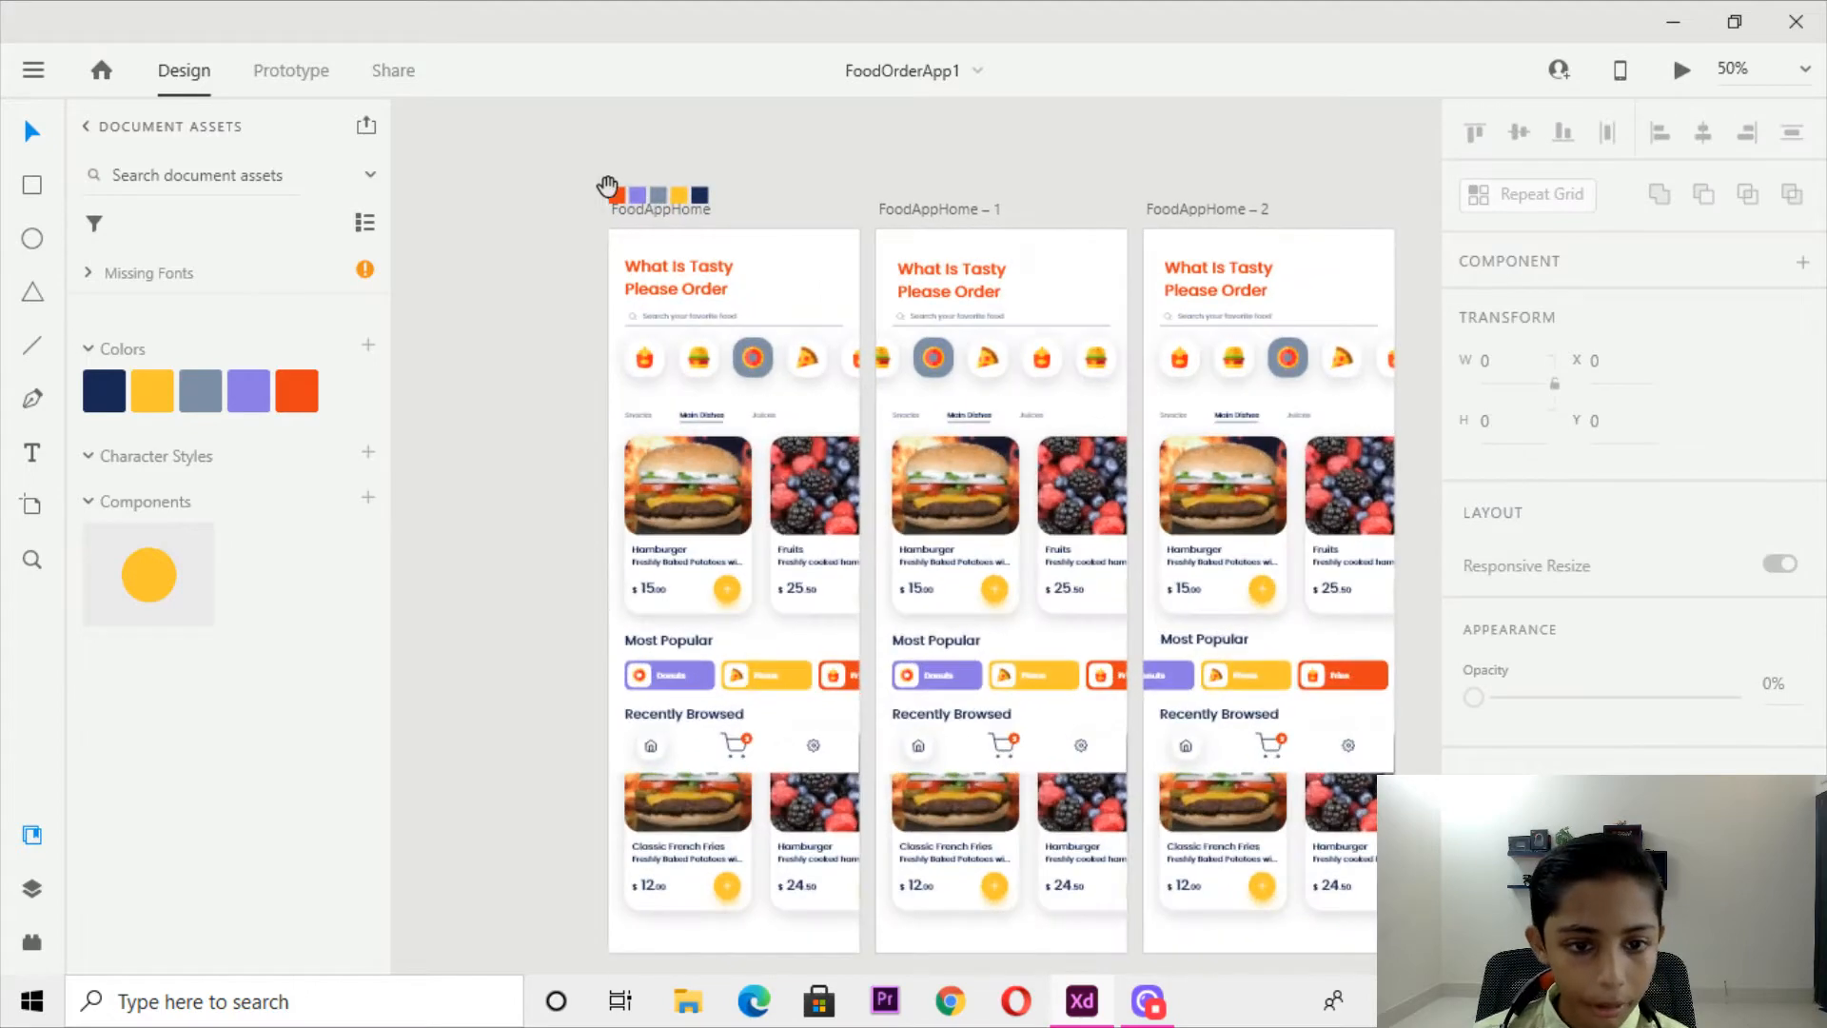
# Duplicate the FoodAppHome artboard and place the copy above the existing row of artboards.
pyautogui.moveTo(515, 223); pyautogui.dragTo(655, 252)
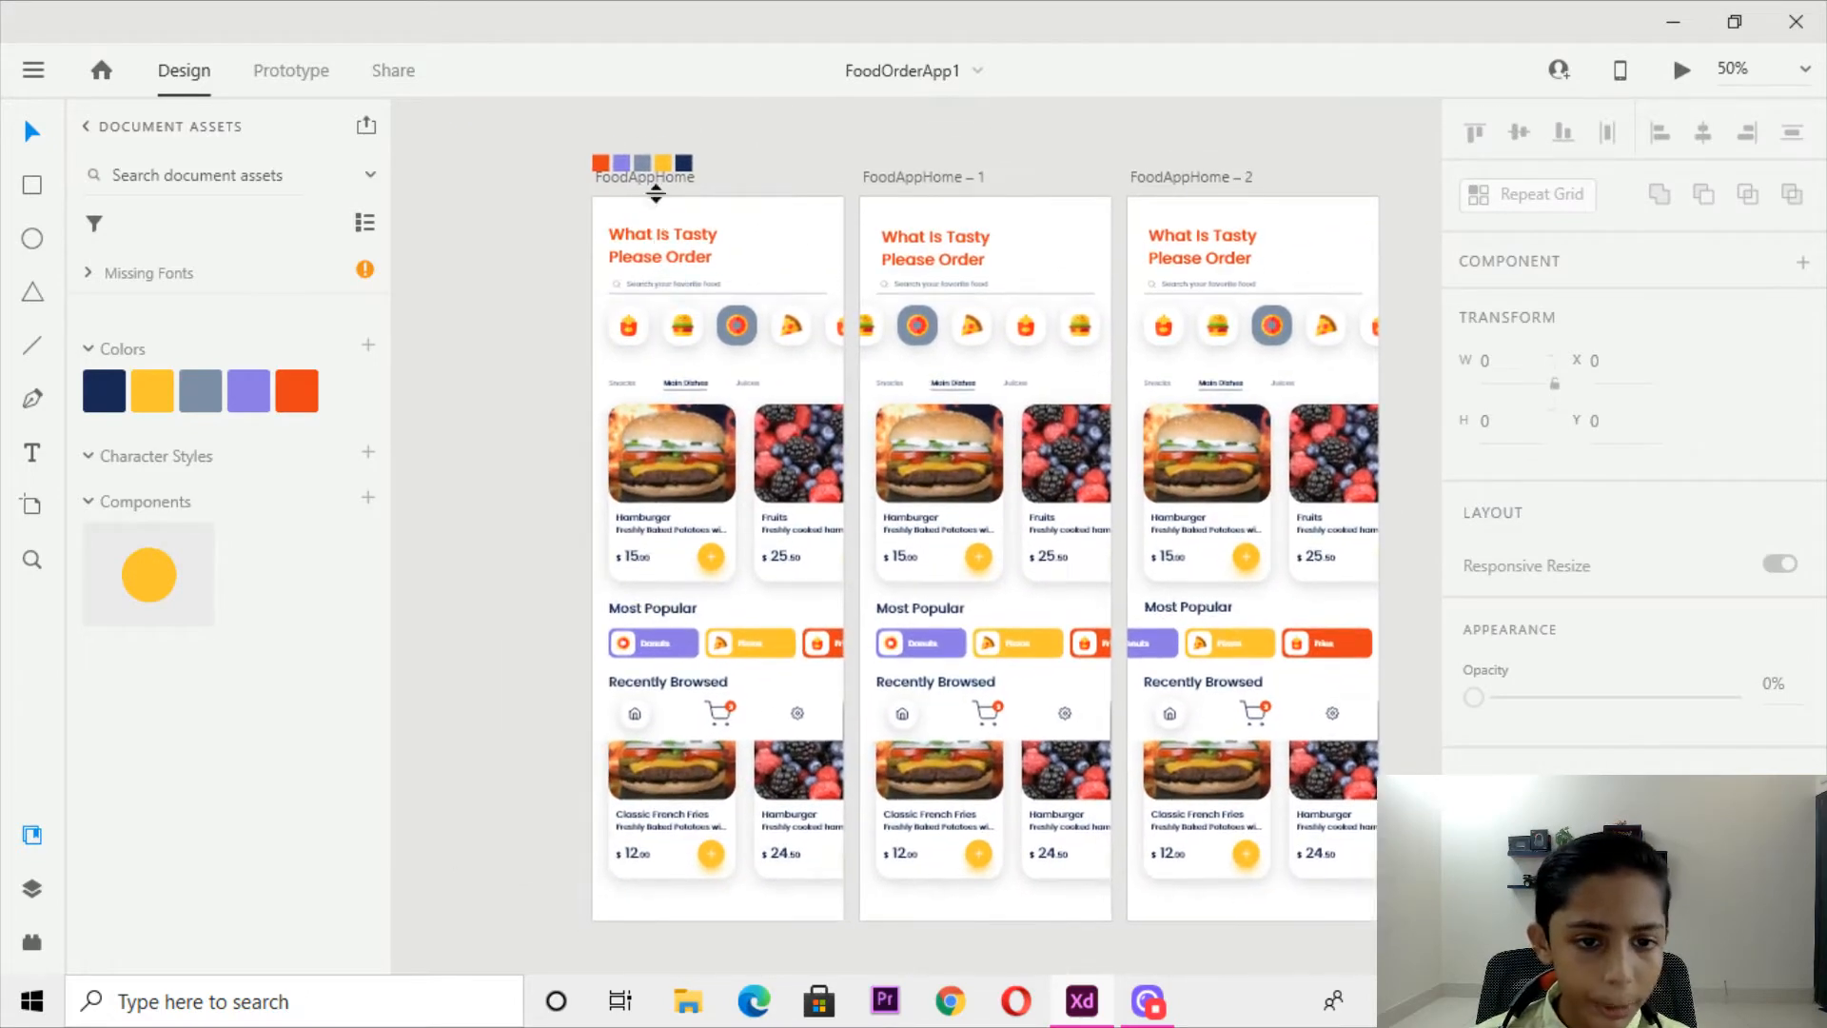
pyautogui.moveTo(653, 173); pyautogui.dragTo(483, 174)
pyautogui.moveTo(493, 195); pyautogui.dragTo(716, 173)
pyautogui.scroll(-1, 802, 419)
pyautogui.moveTo(802, 419); pyautogui.dragTo(807, 376)
pyautogui.click(1276, 612)
pyautogui.moveTo(1070, 522); pyautogui.dragTo(1010, 318)
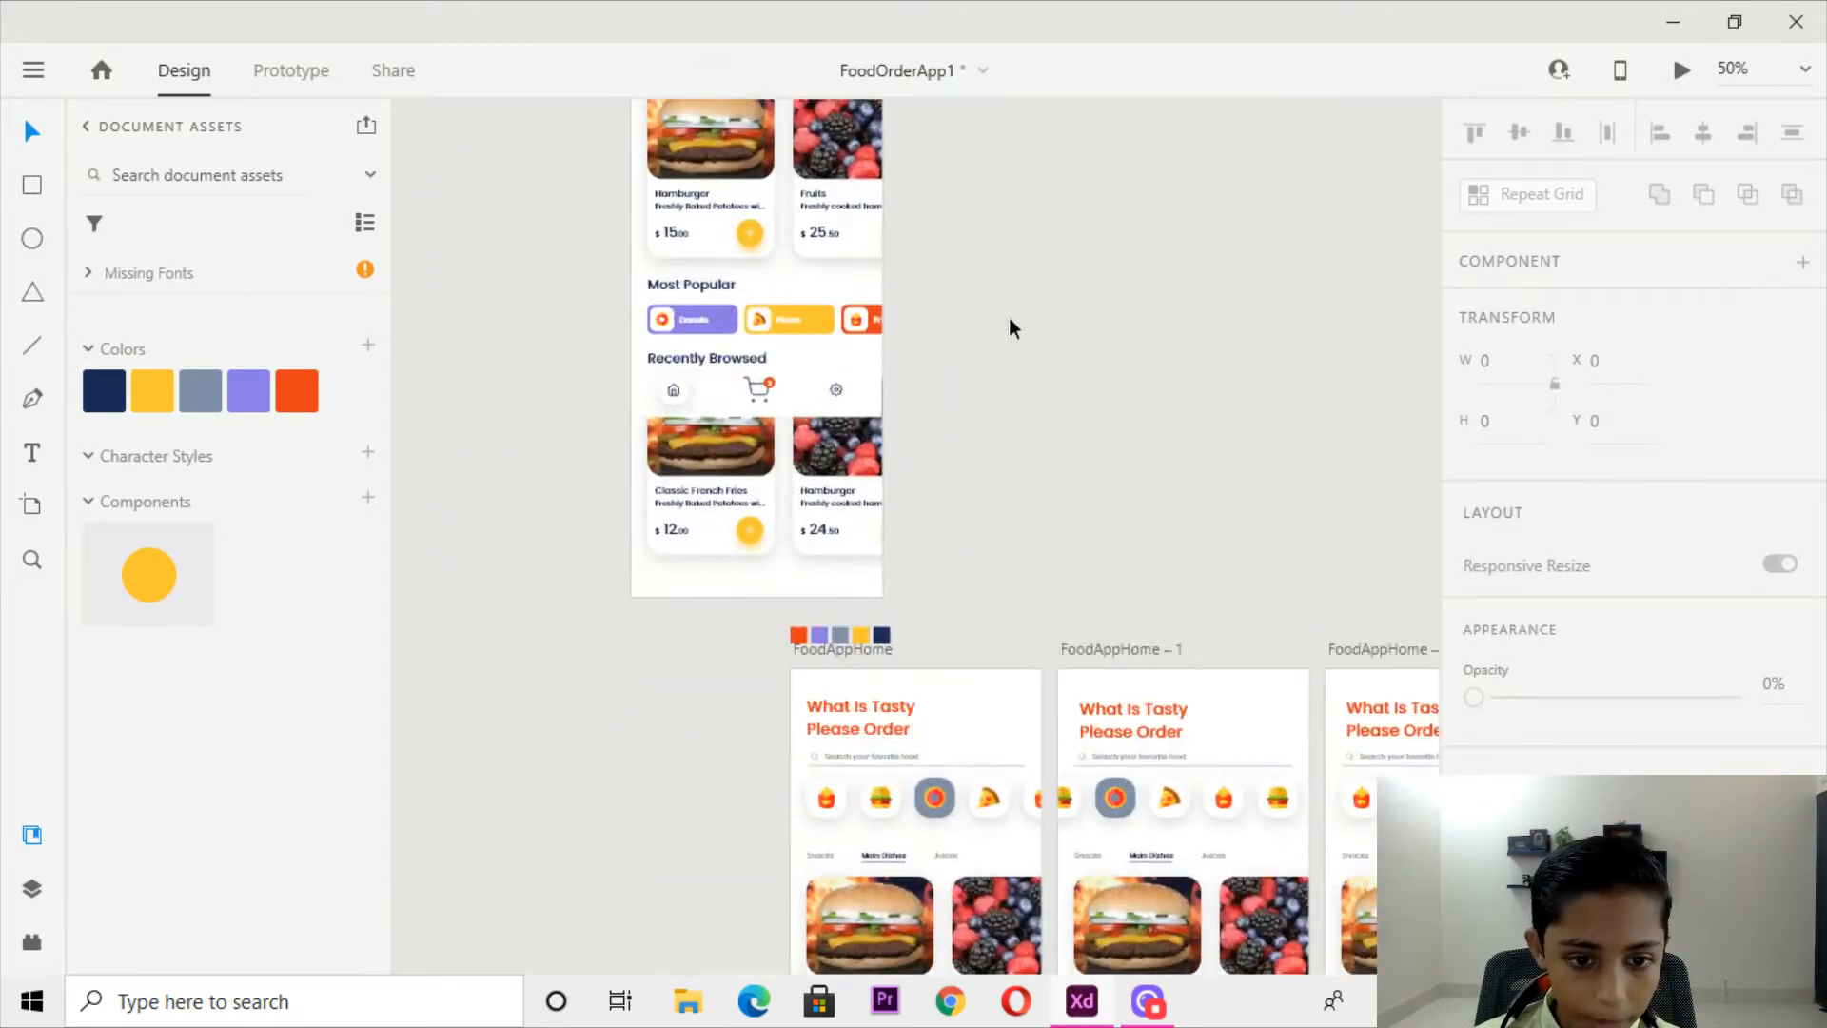
# Inspect the hex fill code of the orange swatch above the FoodAppHome artboard.
pyautogui.scroll(6, 1008, 317)
pyautogui.scroll(-3, 952, 420)
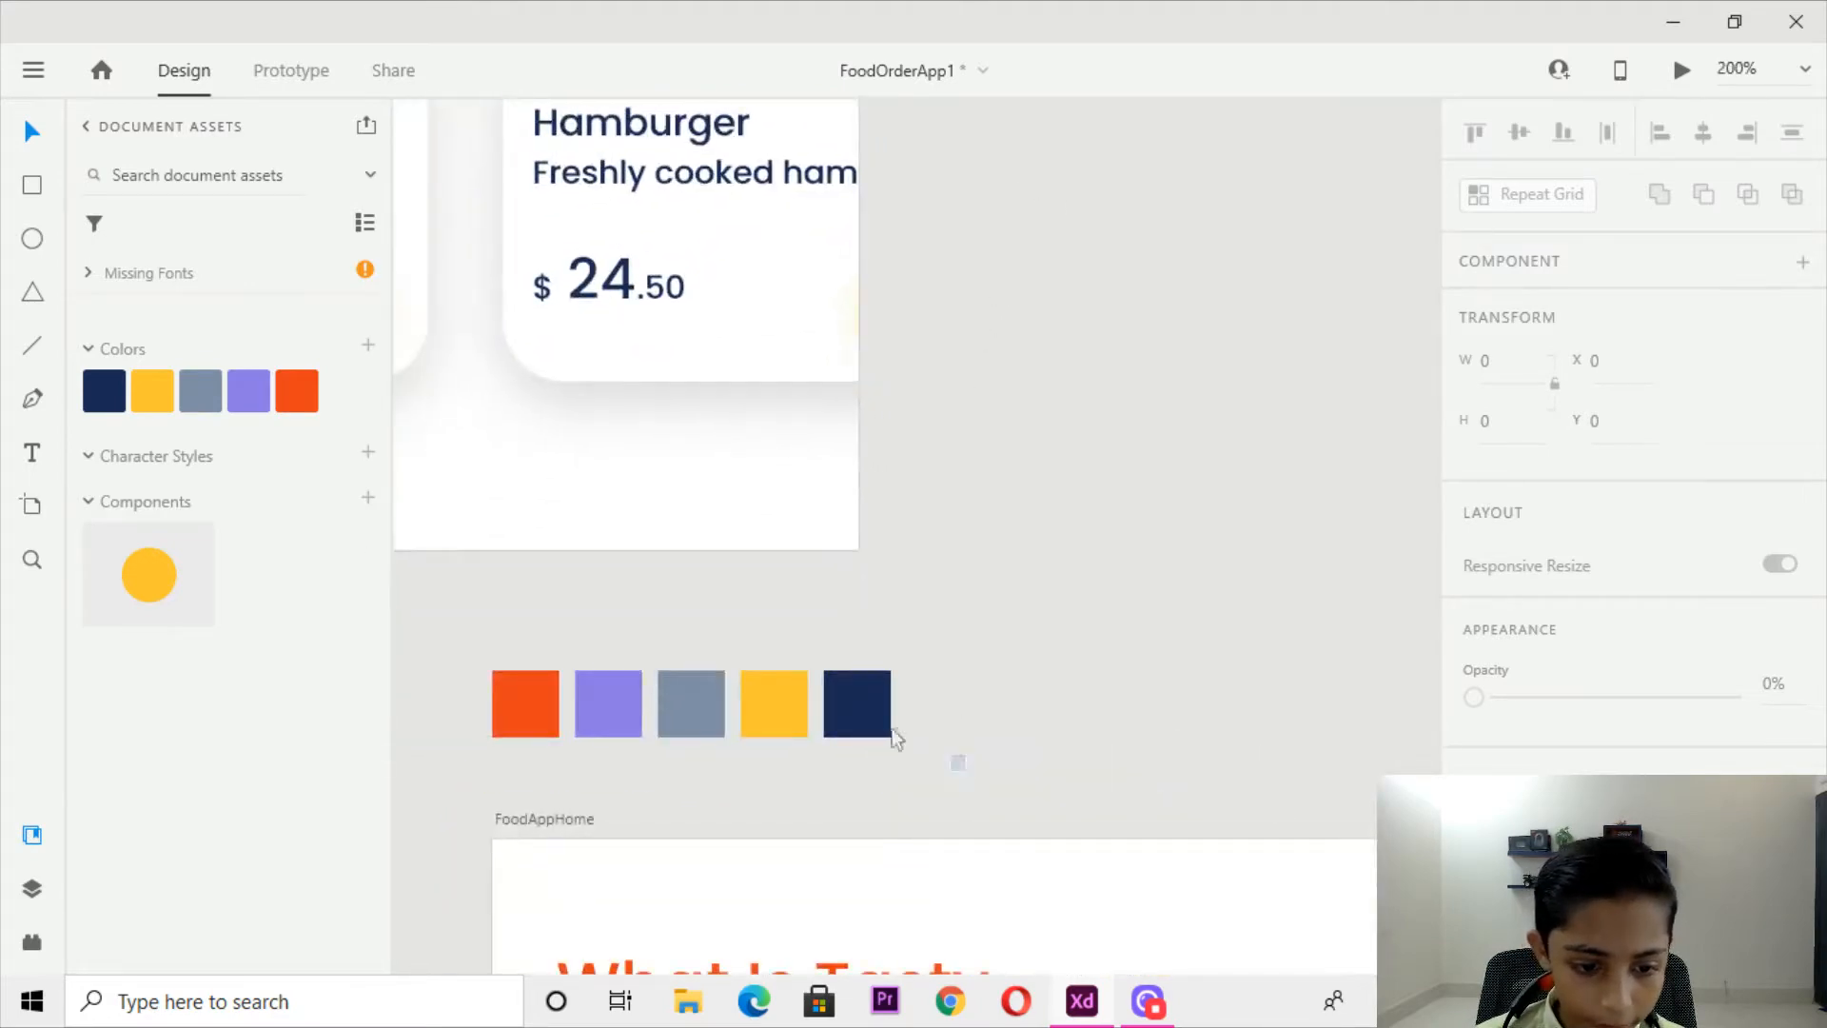
pyautogui.moveTo(935, 742); pyautogui.dragTo(342, 687)
pyautogui.moveTo(578, 634); pyautogui.dragTo(639, 449)
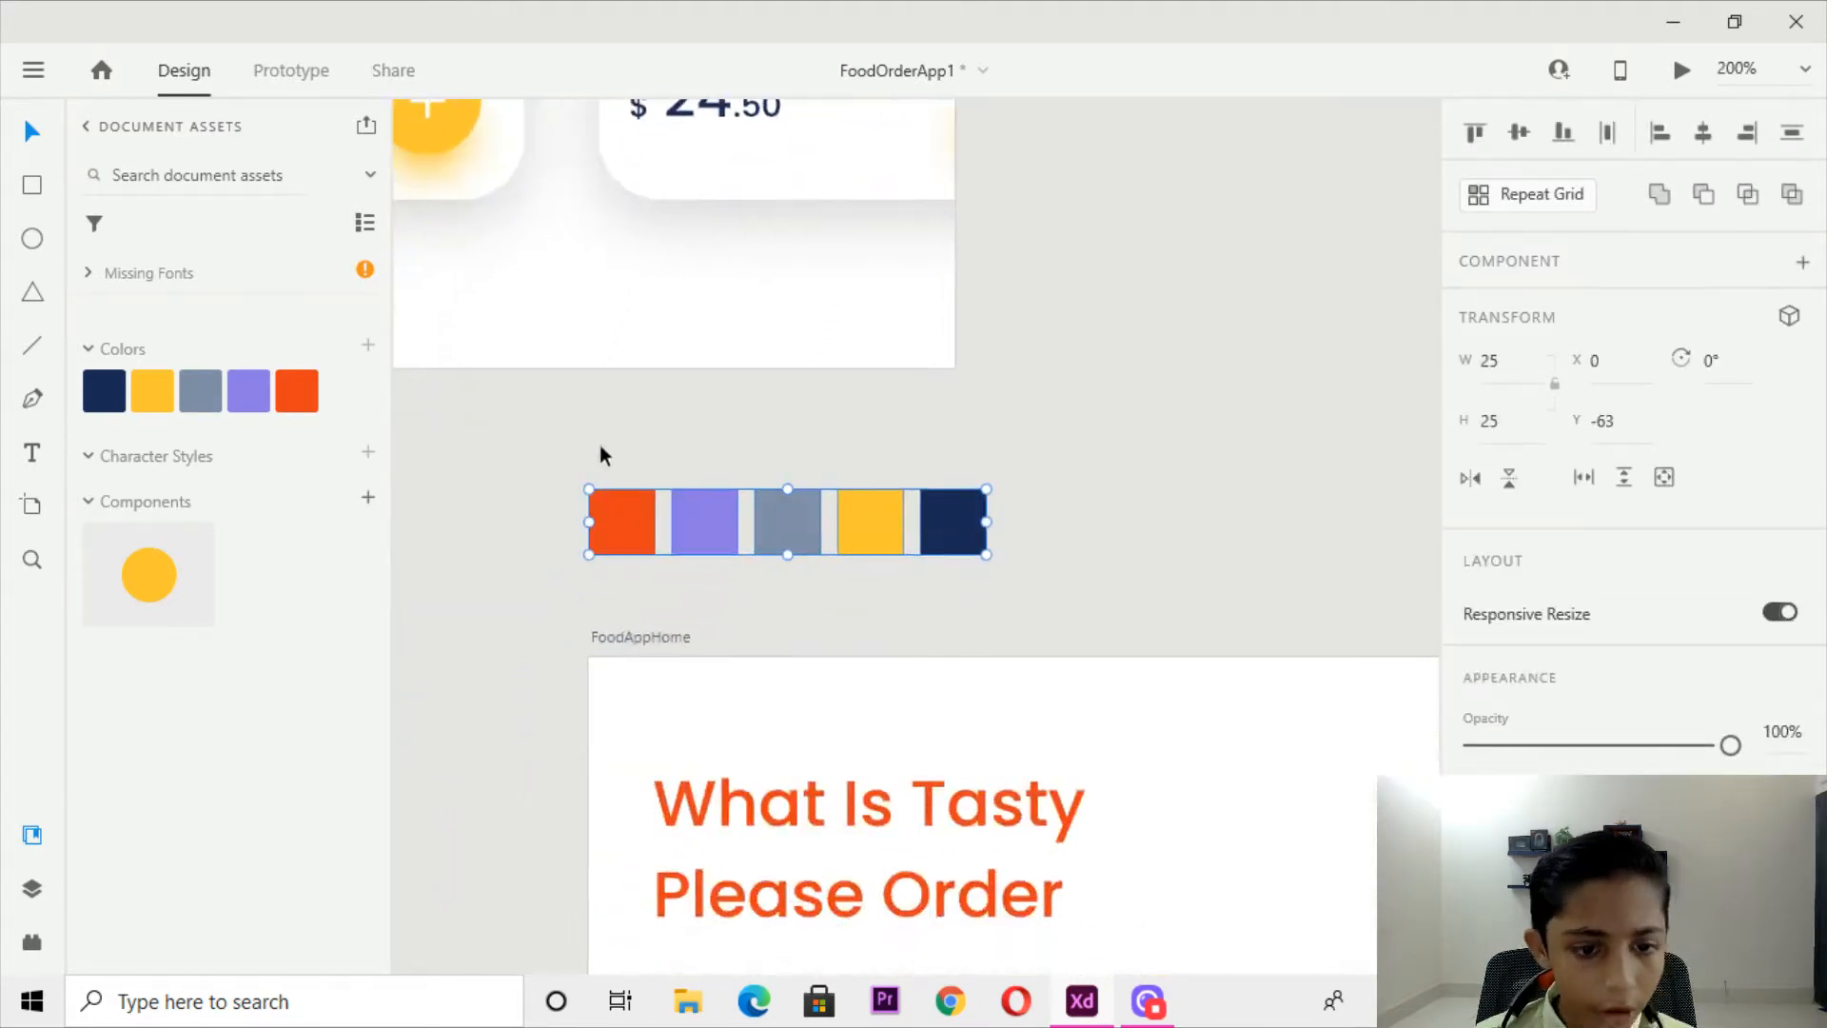
pyautogui.click(600, 443)
pyautogui.click(632, 518)
pyautogui.scroll(-3, 1568, 725)
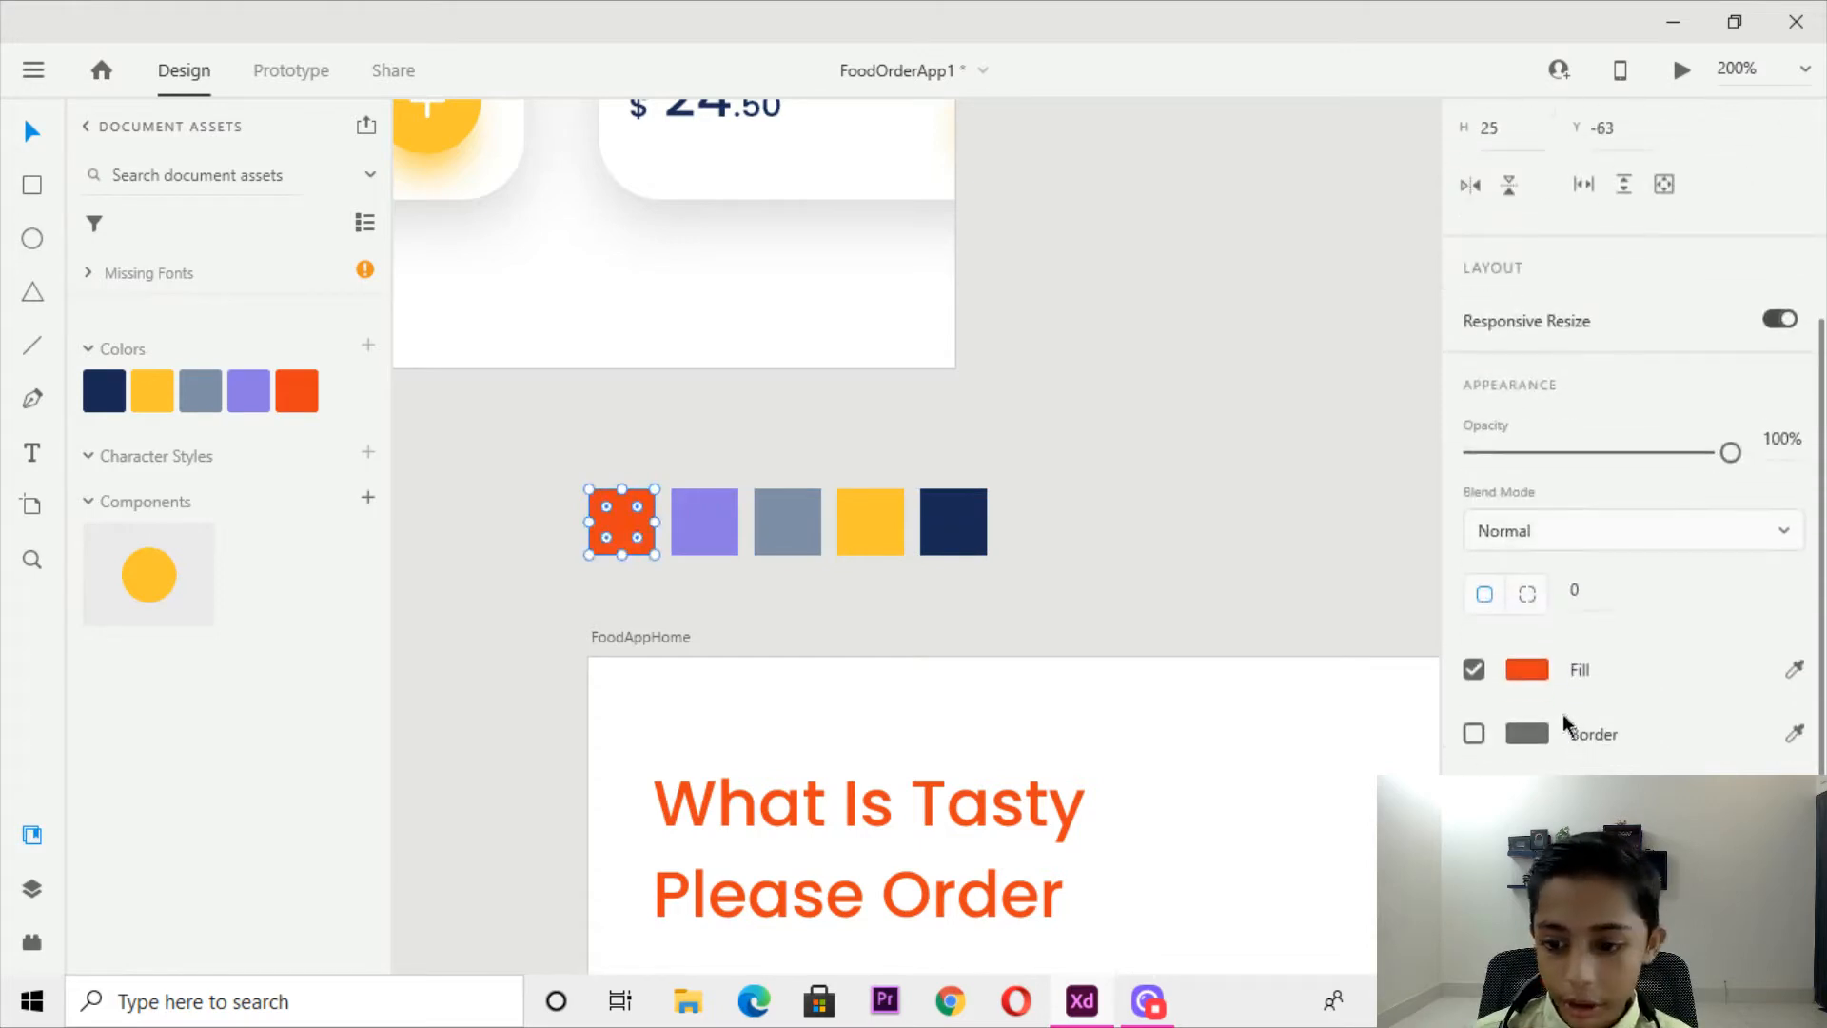
pyautogui.click(1517, 677)
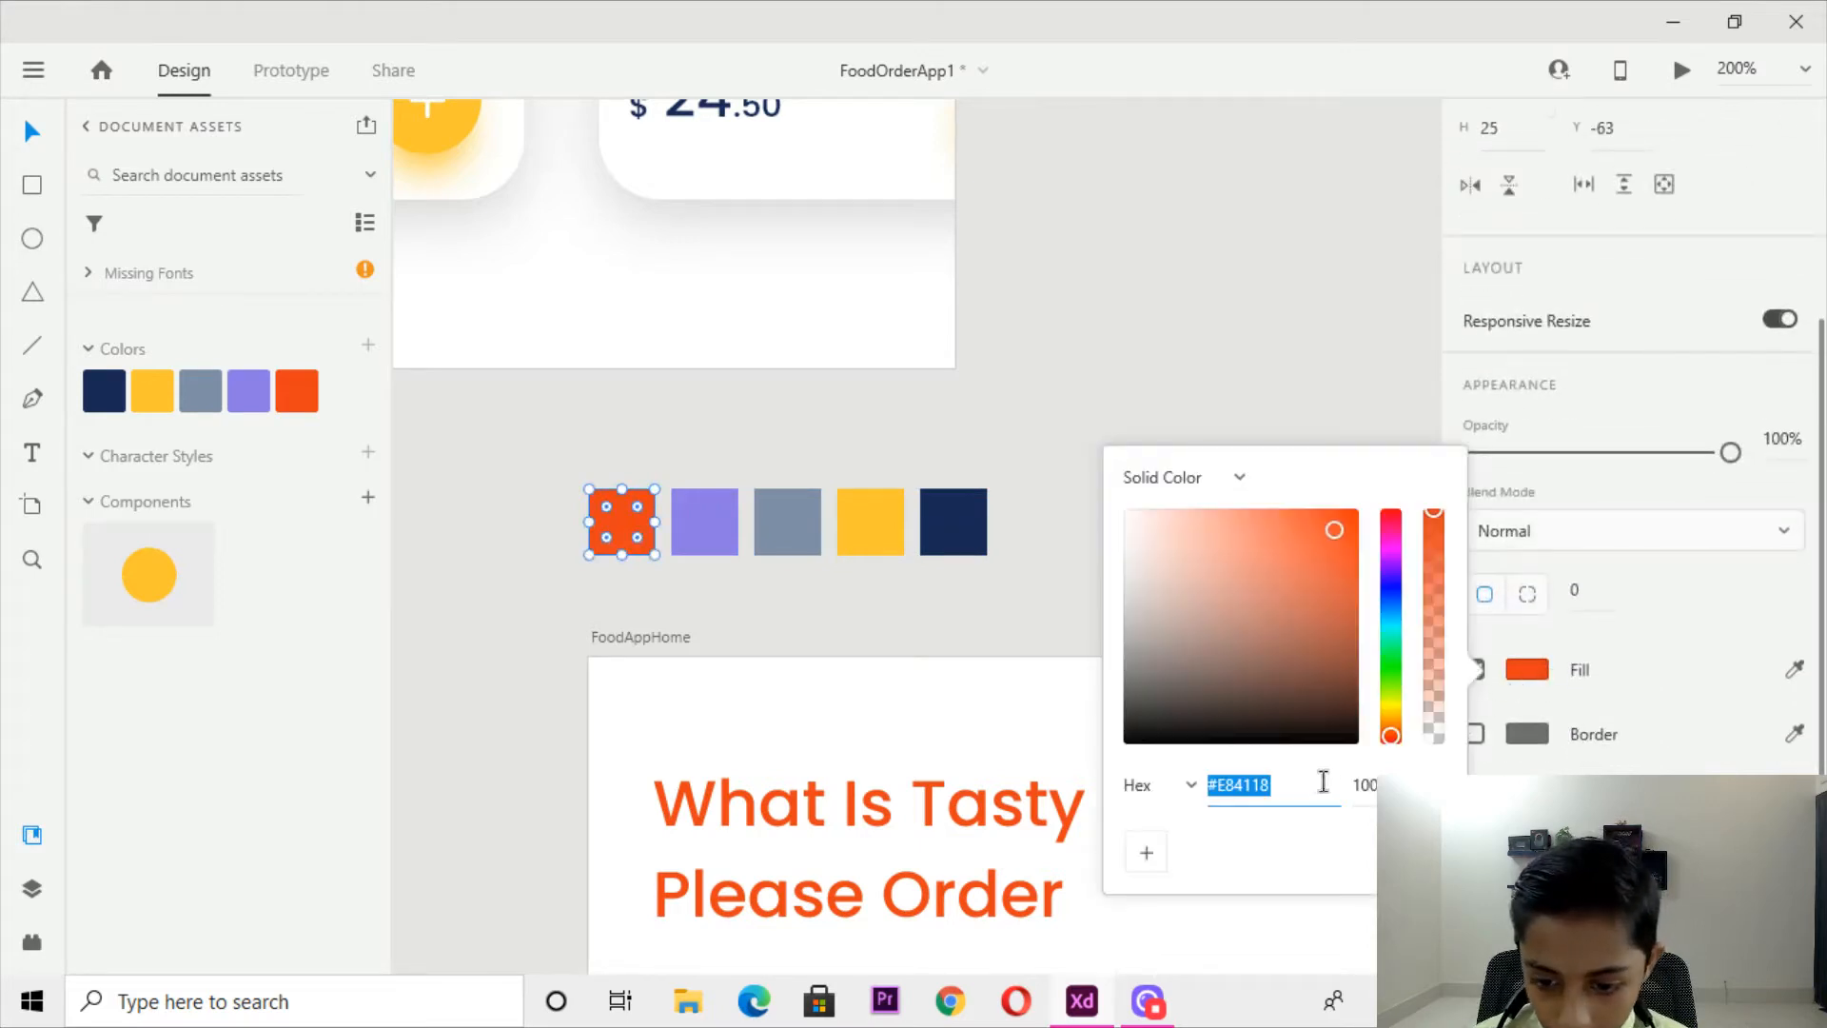
pyautogui.click(1290, 797)
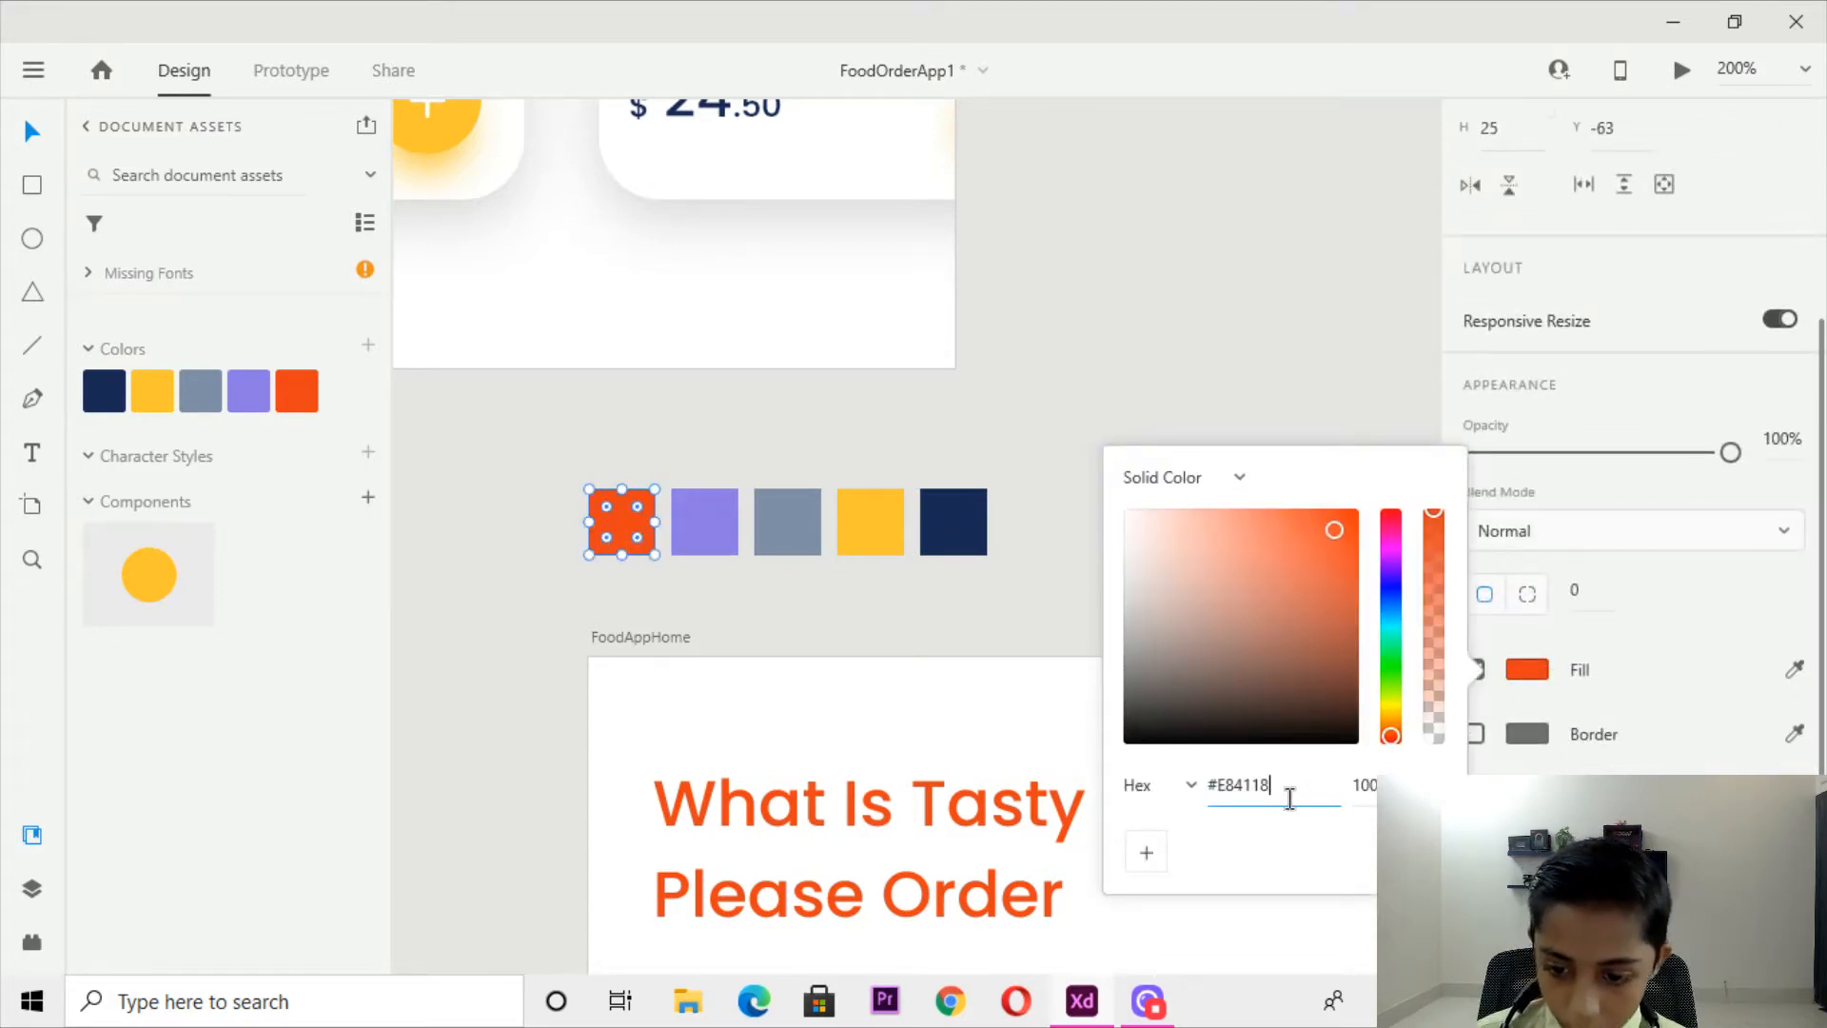
pyautogui.press('Escape')
# Inspect the purple swatch's hex fill code and look at the row of swatches magnified.
pyautogui.click(705, 529)
pyautogui.click(1526, 670)
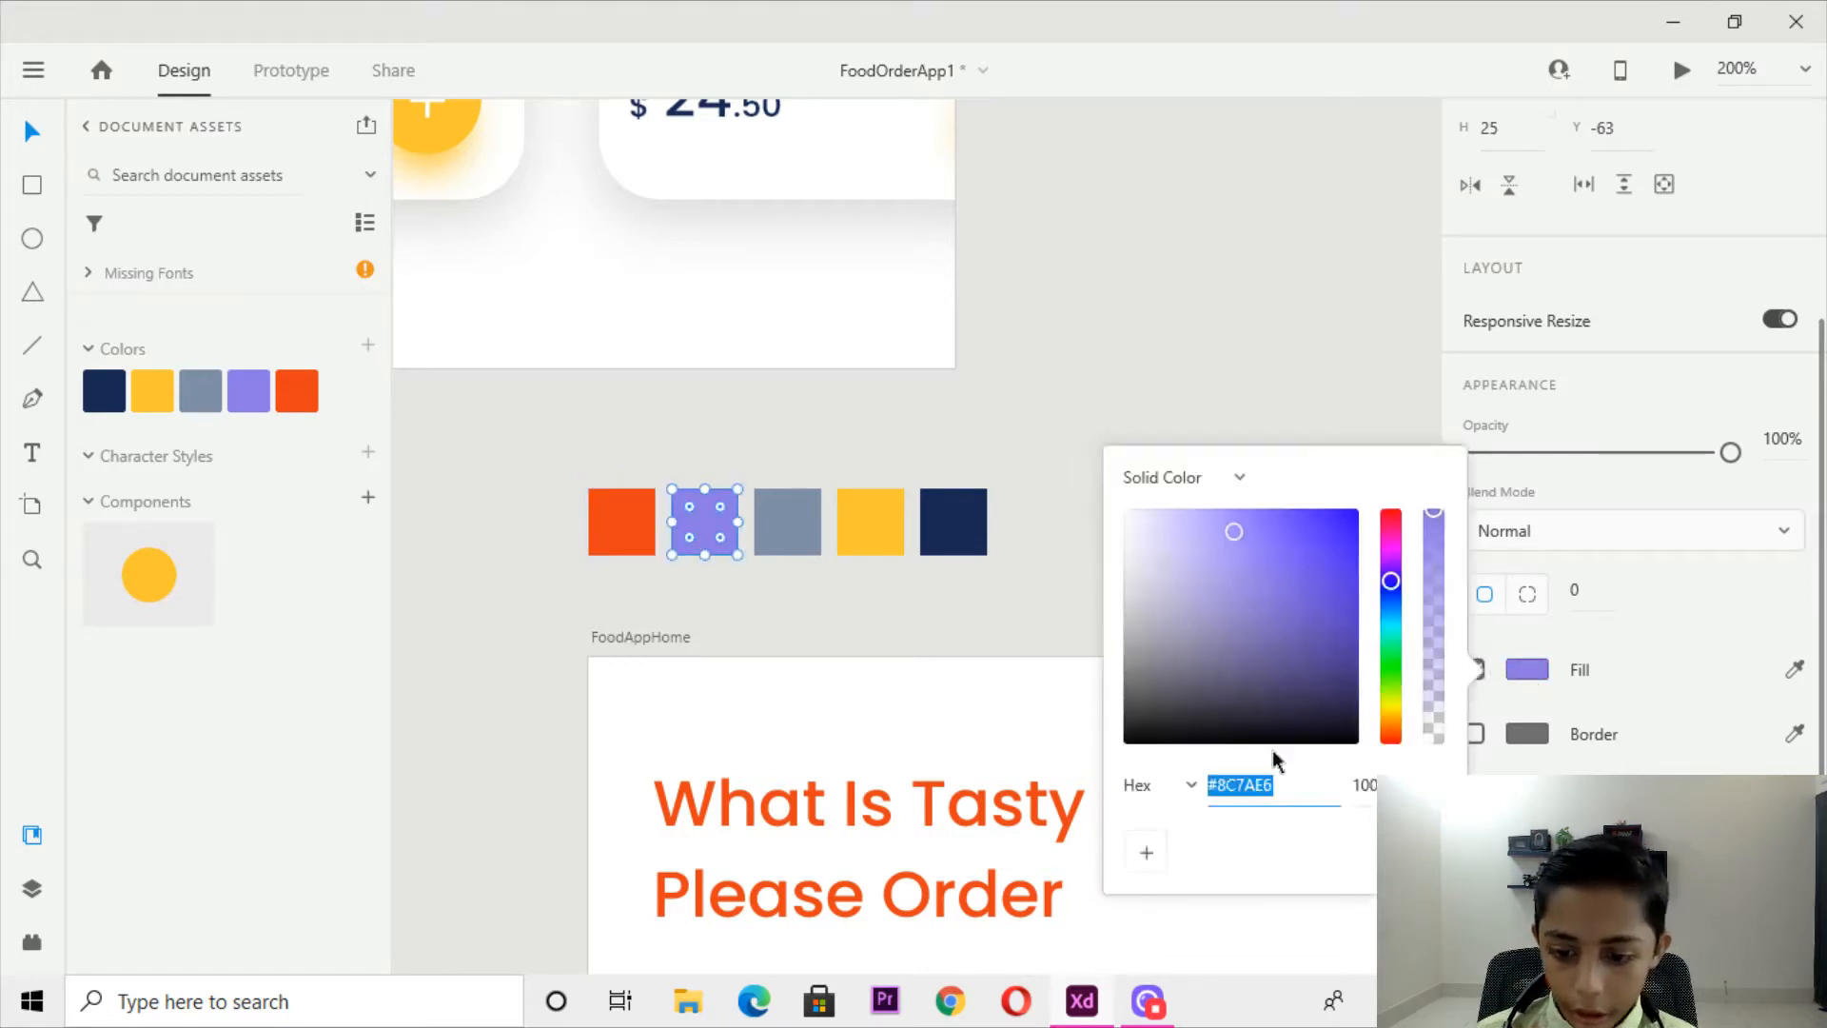
pyautogui.click(1290, 785)
pyautogui.press('super+plus')
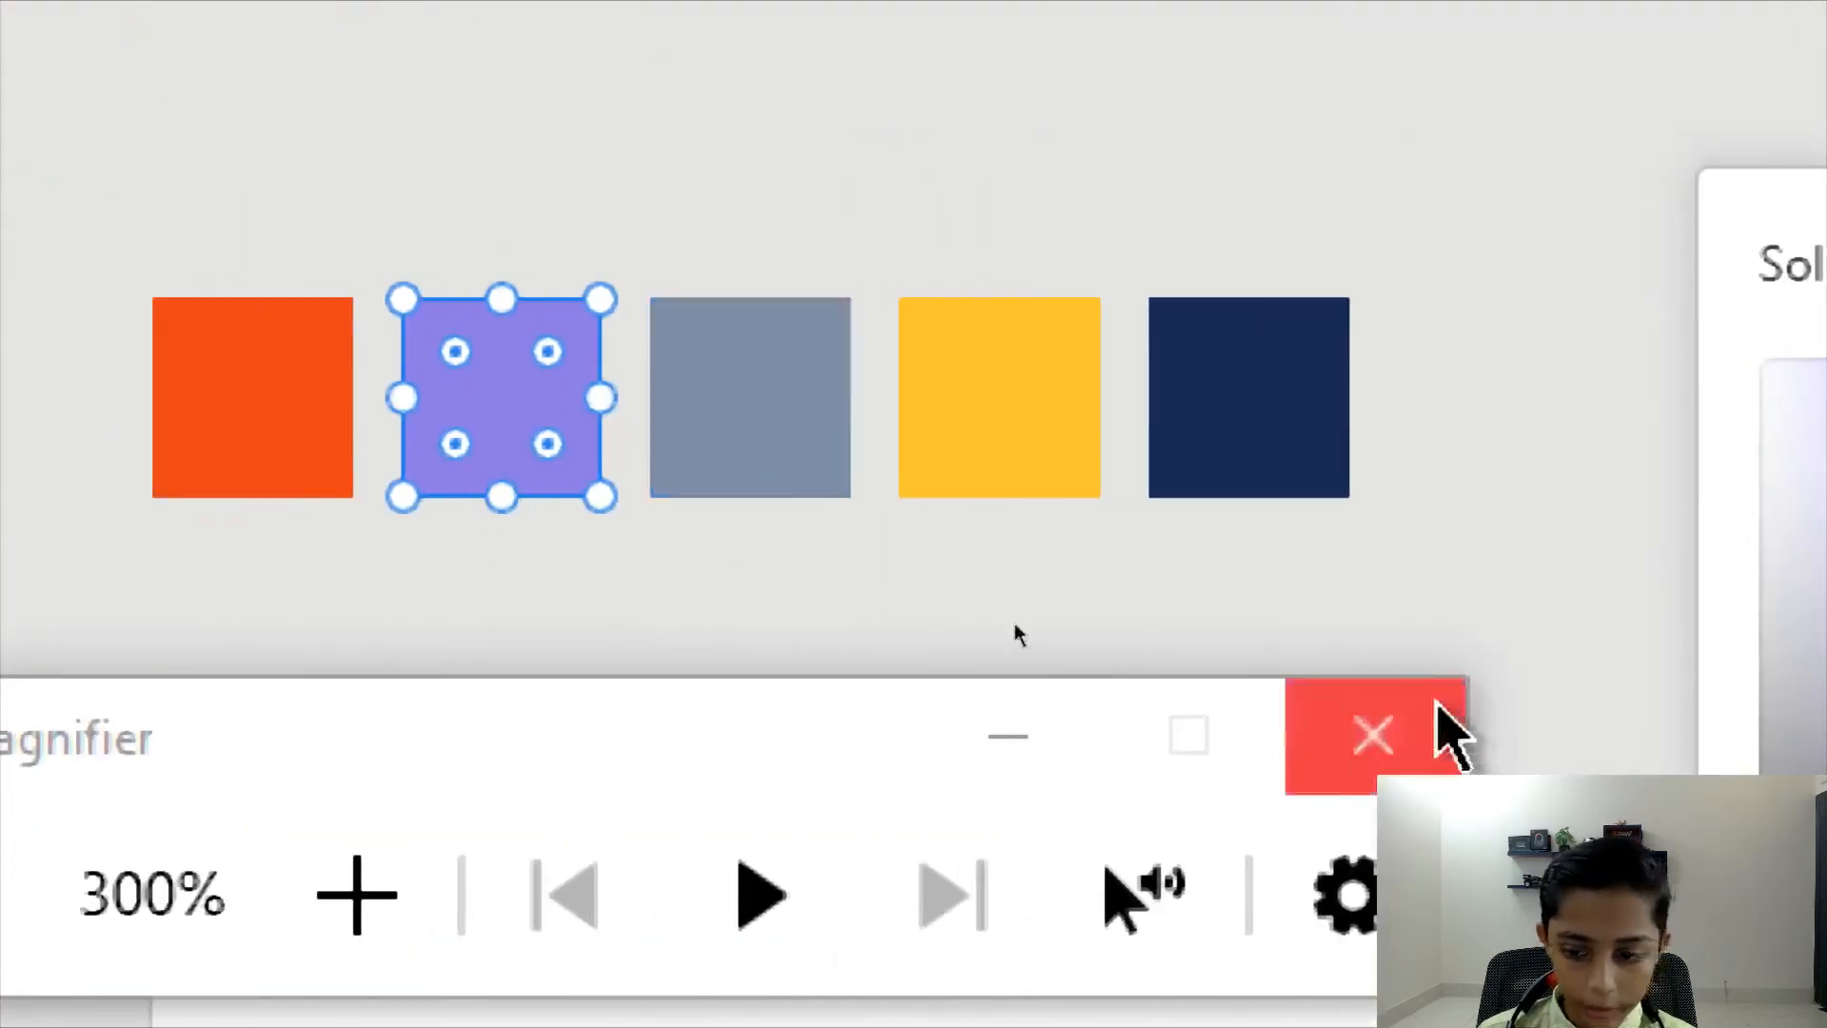
pyautogui.click(1372, 733)
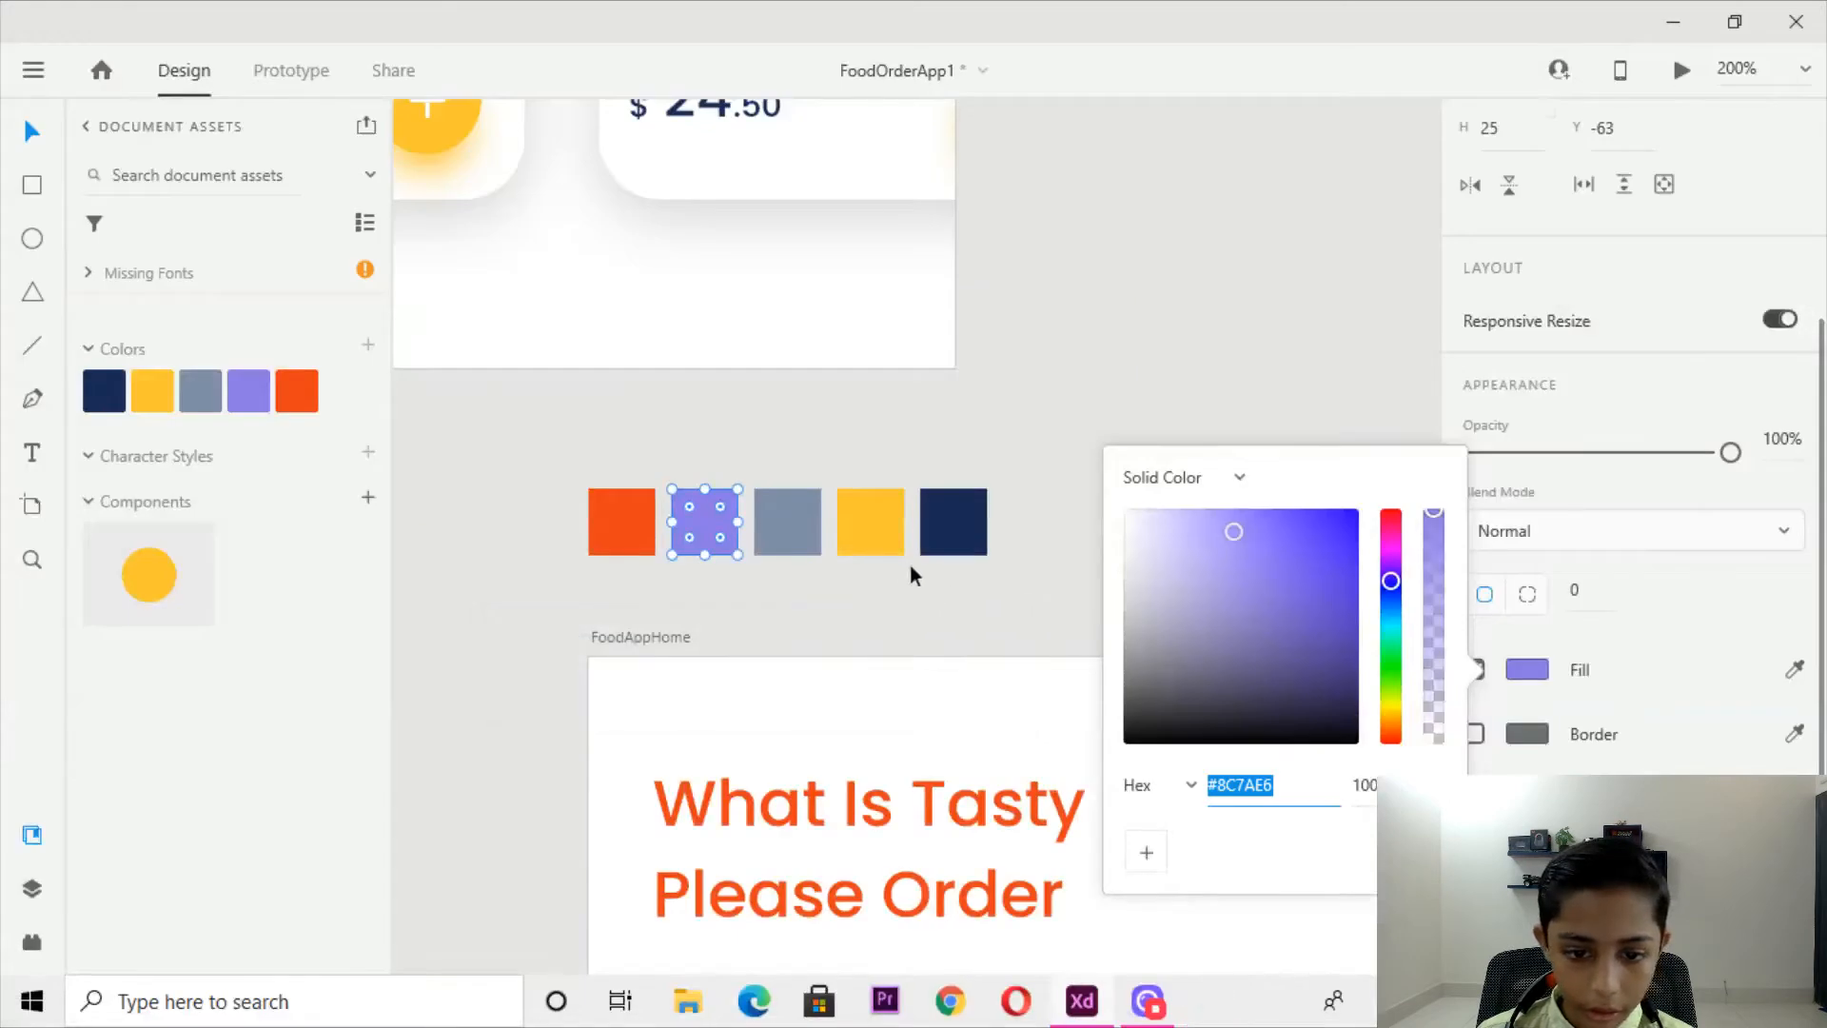
# Inspect the hex fill codes of the grey, yellow and navy swatches.
pyautogui.click(759, 521)
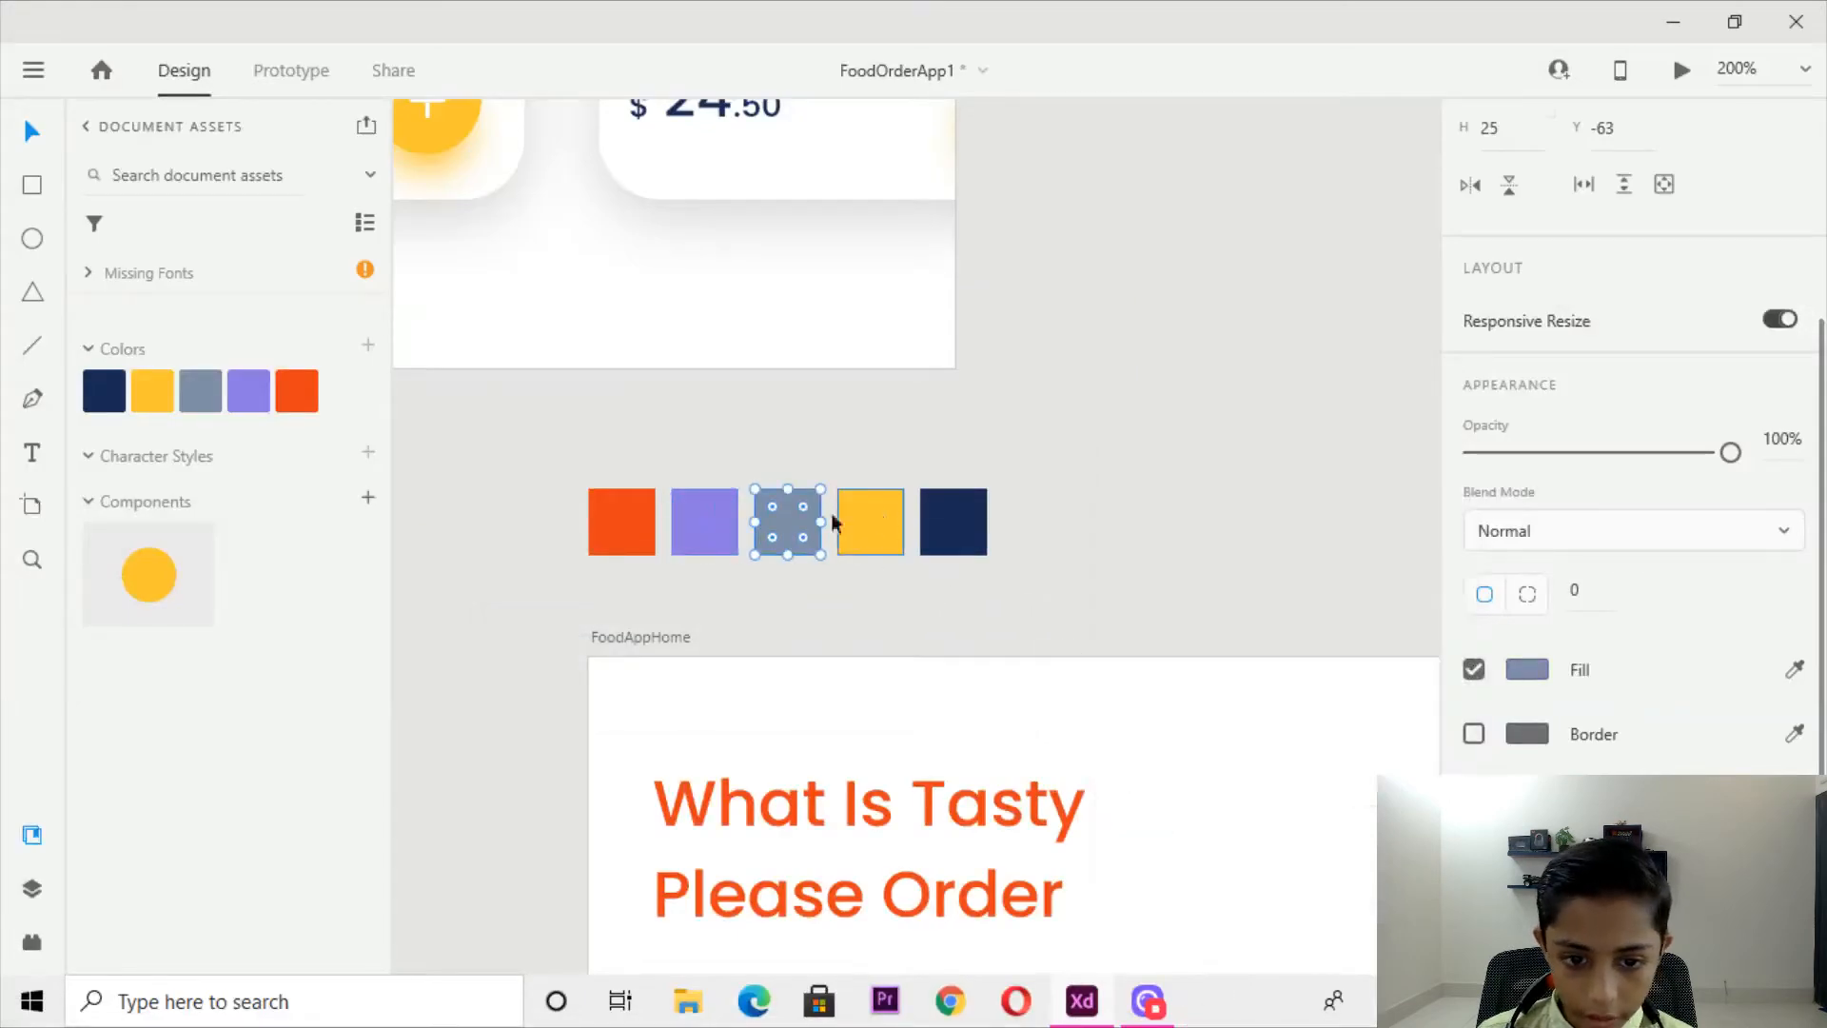
pyautogui.click(1521, 670)
pyautogui.click(1282, 781)
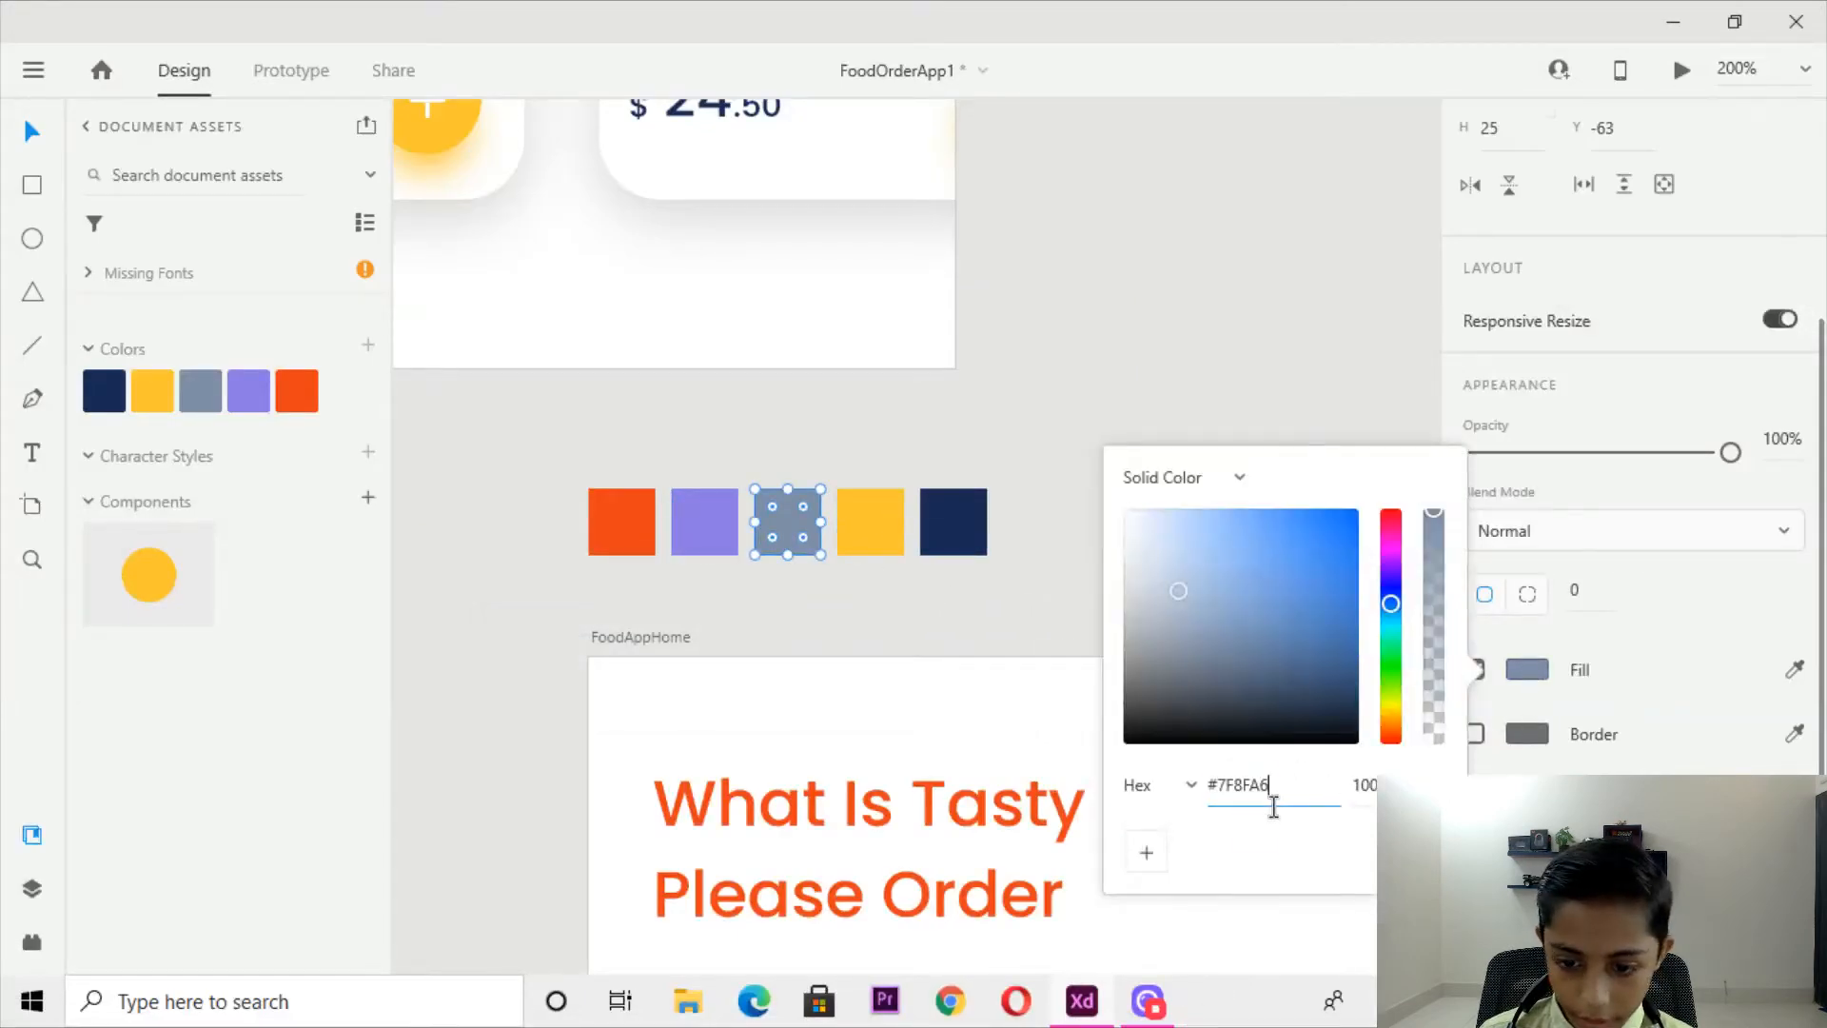
pyautogui.click(892, 547)
pyautogui.click(1521, 671)
pyautogui.click(1325, 782)
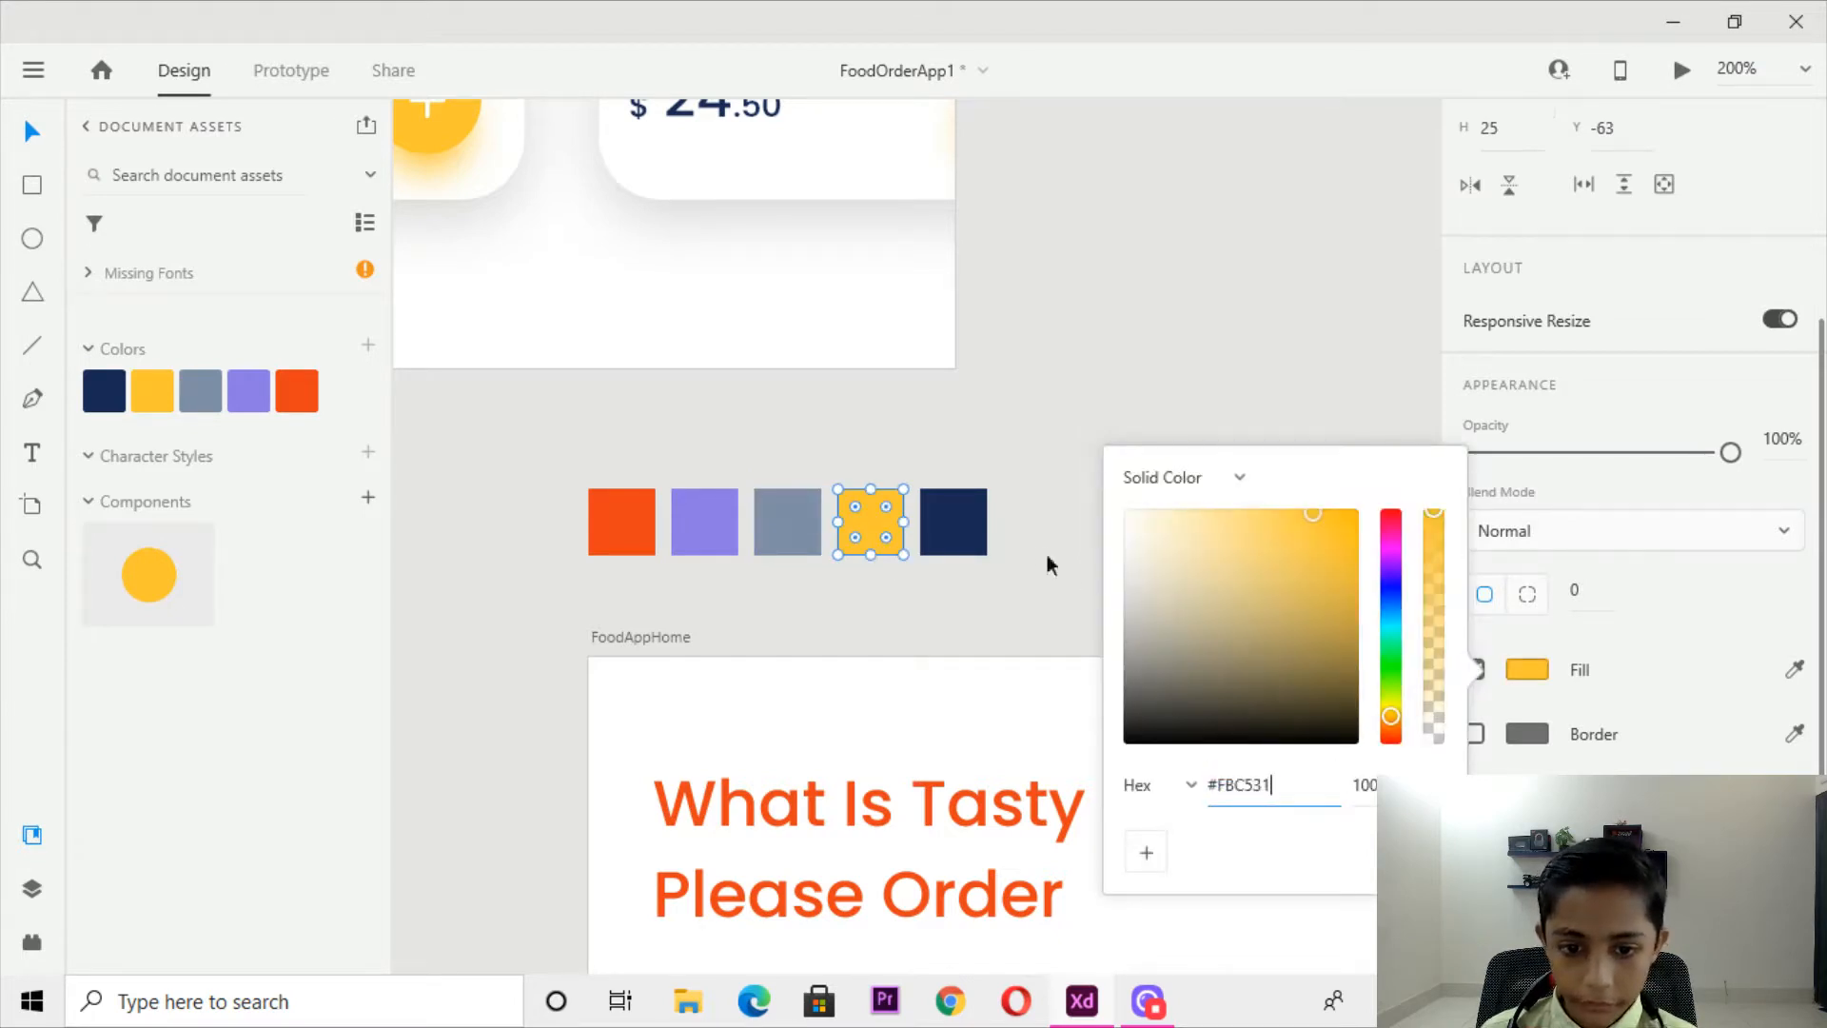
pyautogui.click(982, 514)
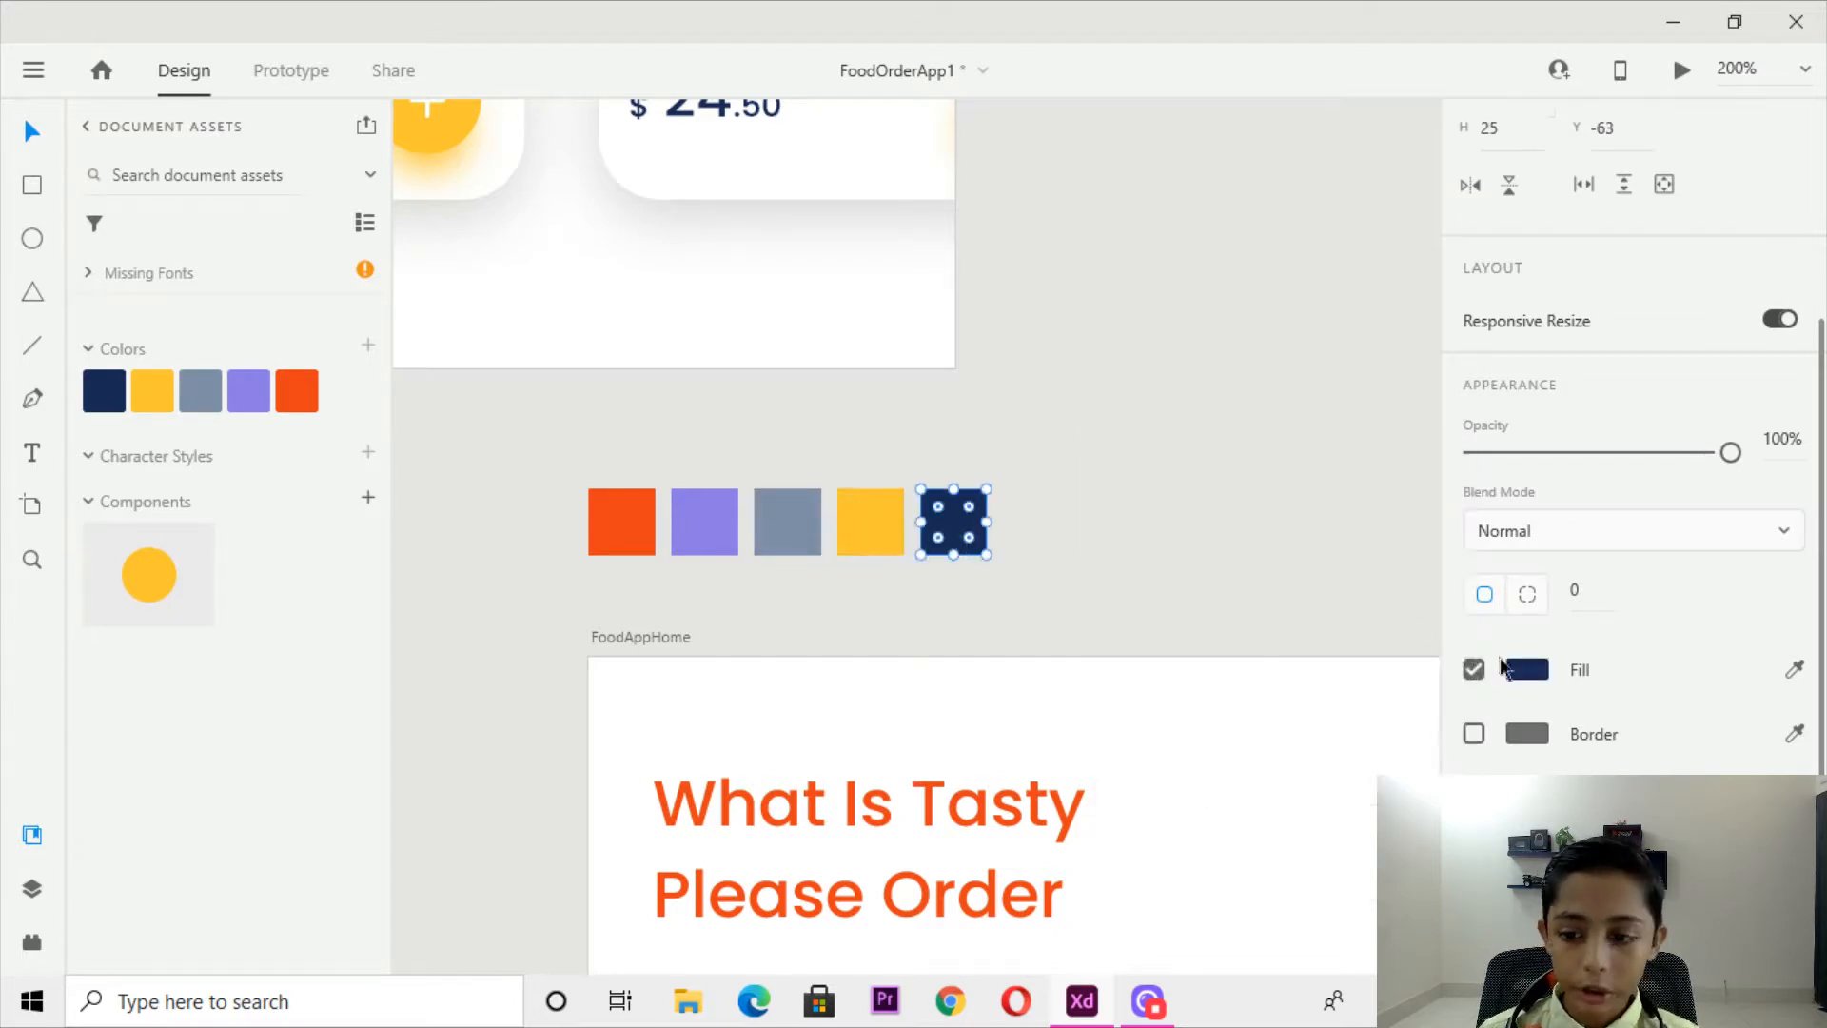
pyautogui.click(1526, 671)
pyautogui.click(1327, 782)
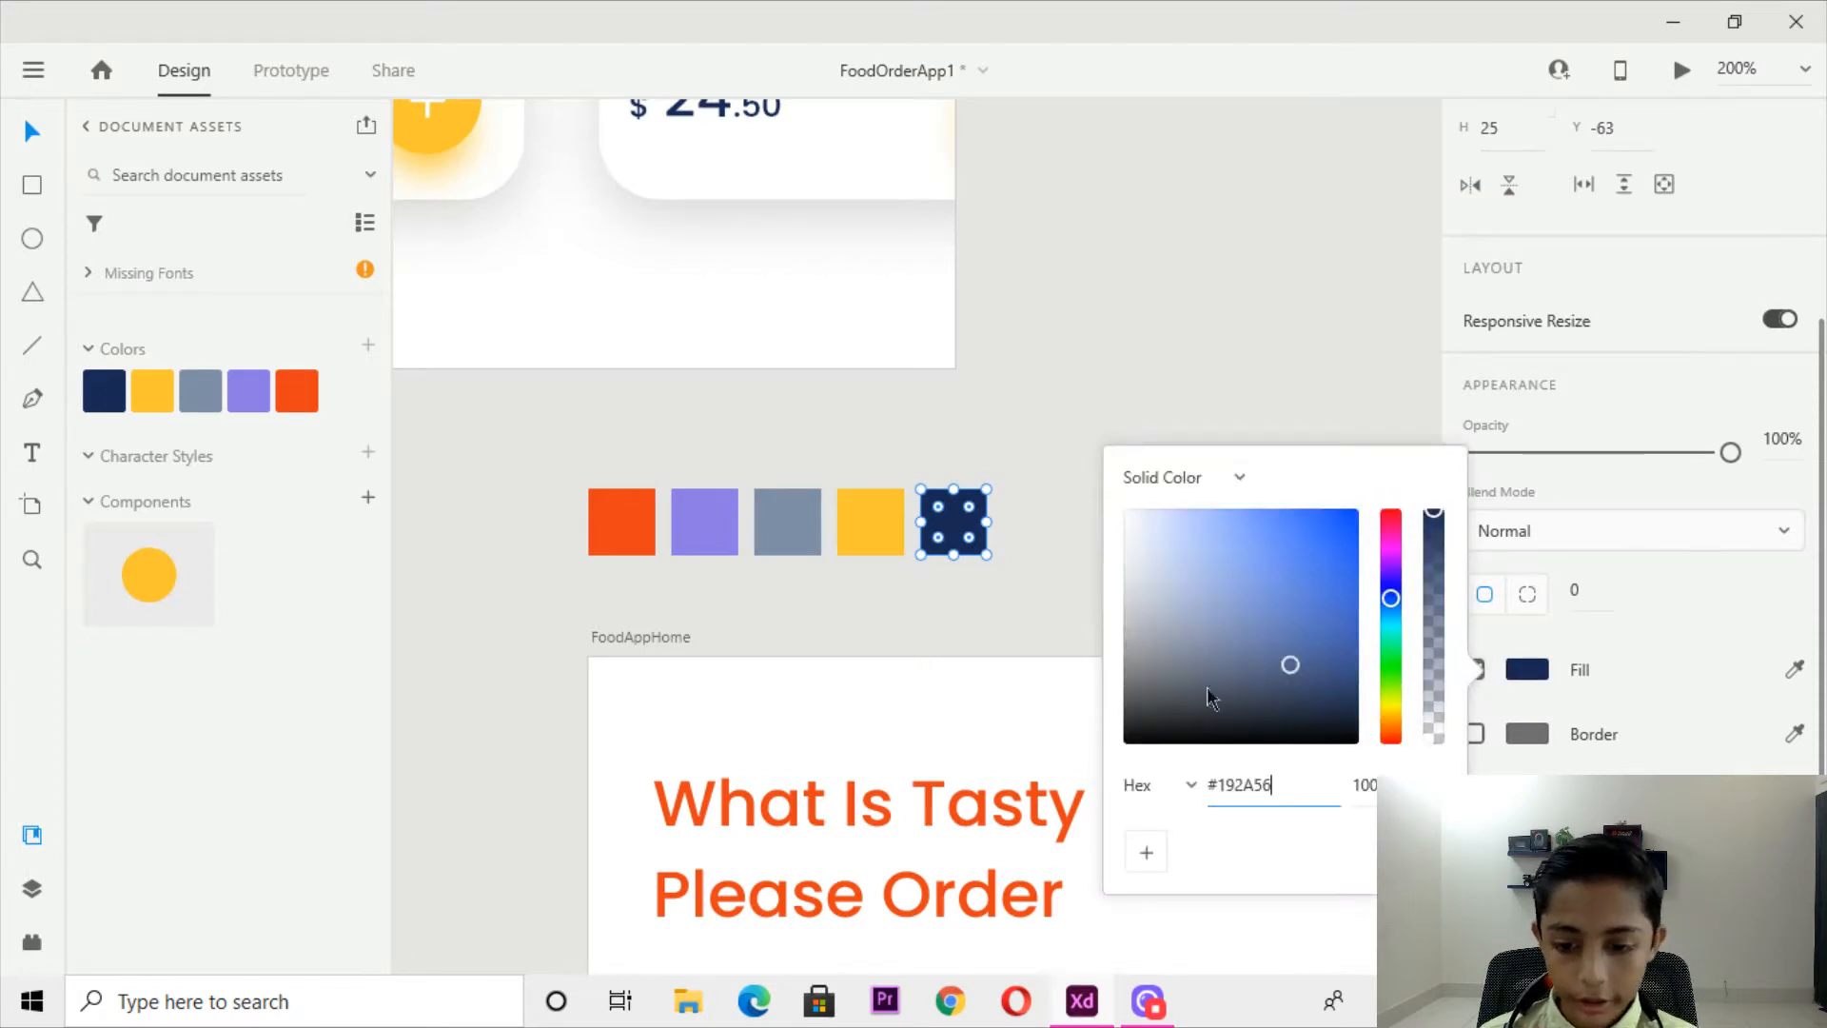
pyautogui.click(1218, 438)
# Delete all the content inside the duplicated artboard above the row, leaving the artboard blank.
pyautogui.moveTo(1053, 355); pyautogui.dragTo(1428, 934)
pyautogui.moveTo(623, 217); pyautogui.dragTo(1090, 567)
pyautogui.scroll(-6, 1119, 625)
pyautogui.scroll(1, 478, 306)
pyautogui.moveTo(601, 326); pyautogui.dragTo(584, 461)
pyautogui.hotkey('ctrl', '-')
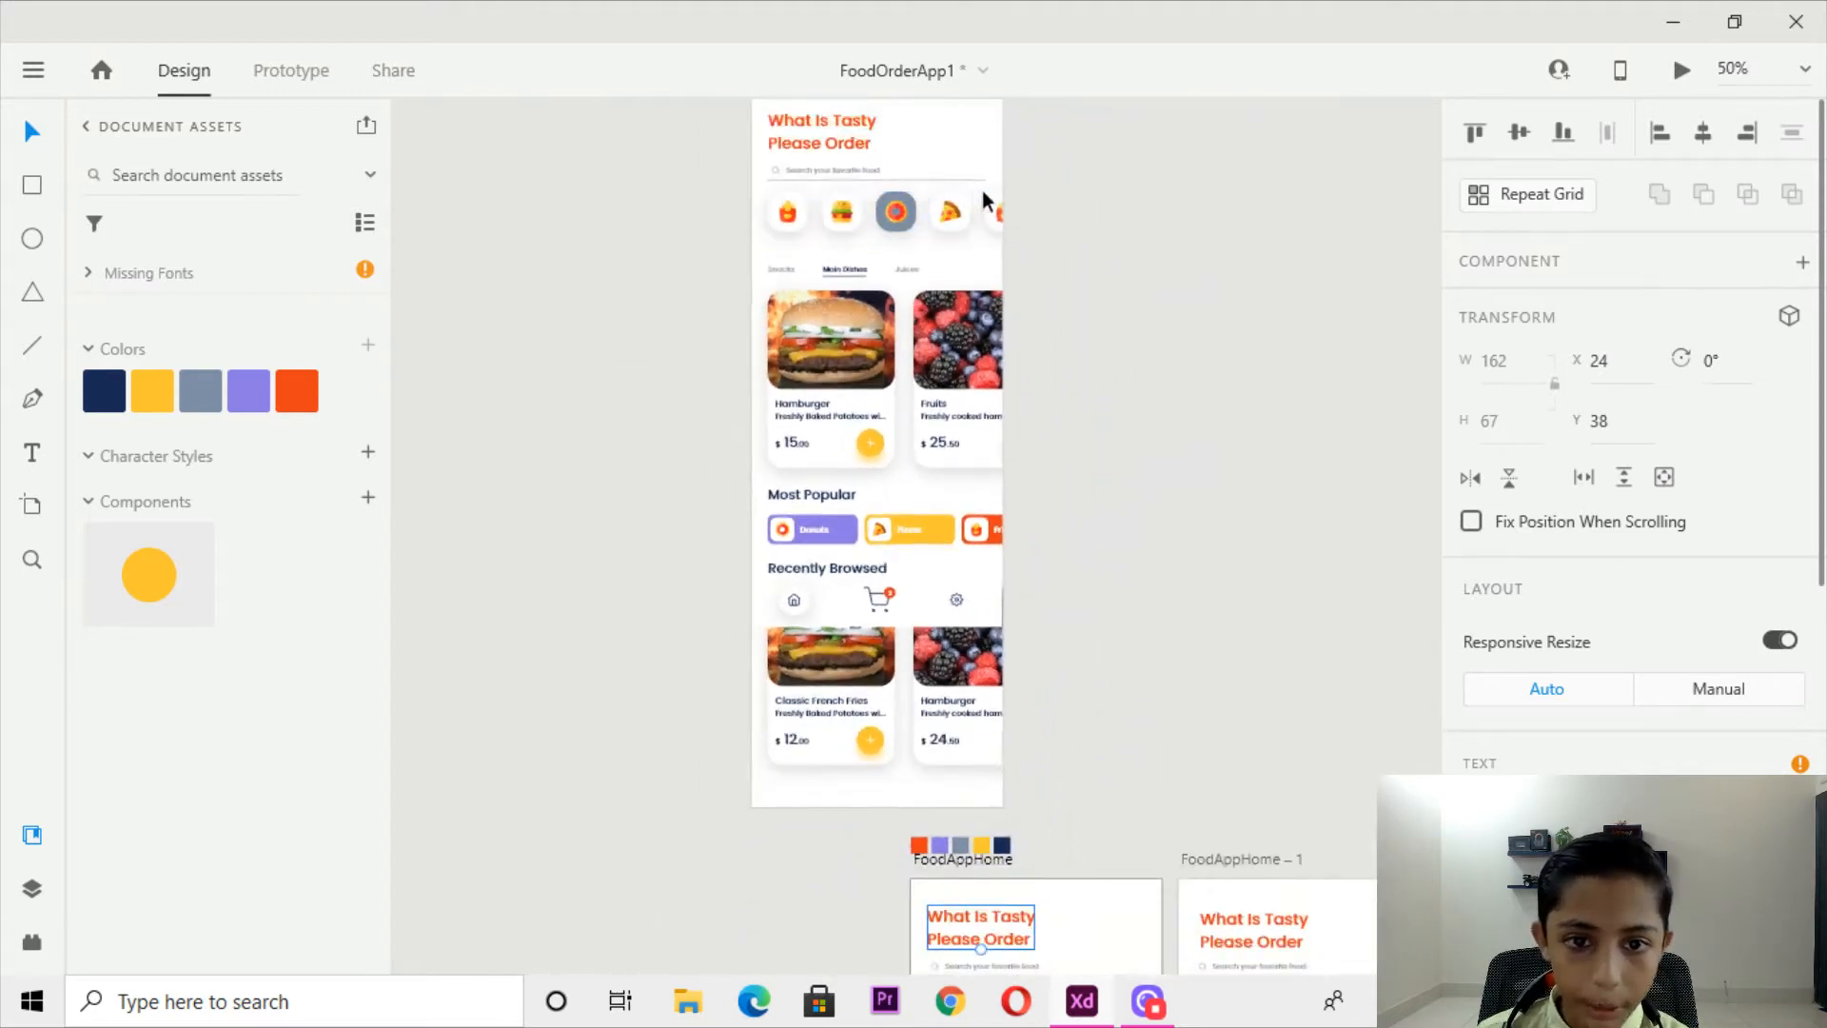
pyautogui.moveTo(1015, 148); pyautogui.dragTo(611, 803)
pyautogui.press('Delete')
pyautogui.moveTo(843, 461); pyautogui.dragTo(828, 319)
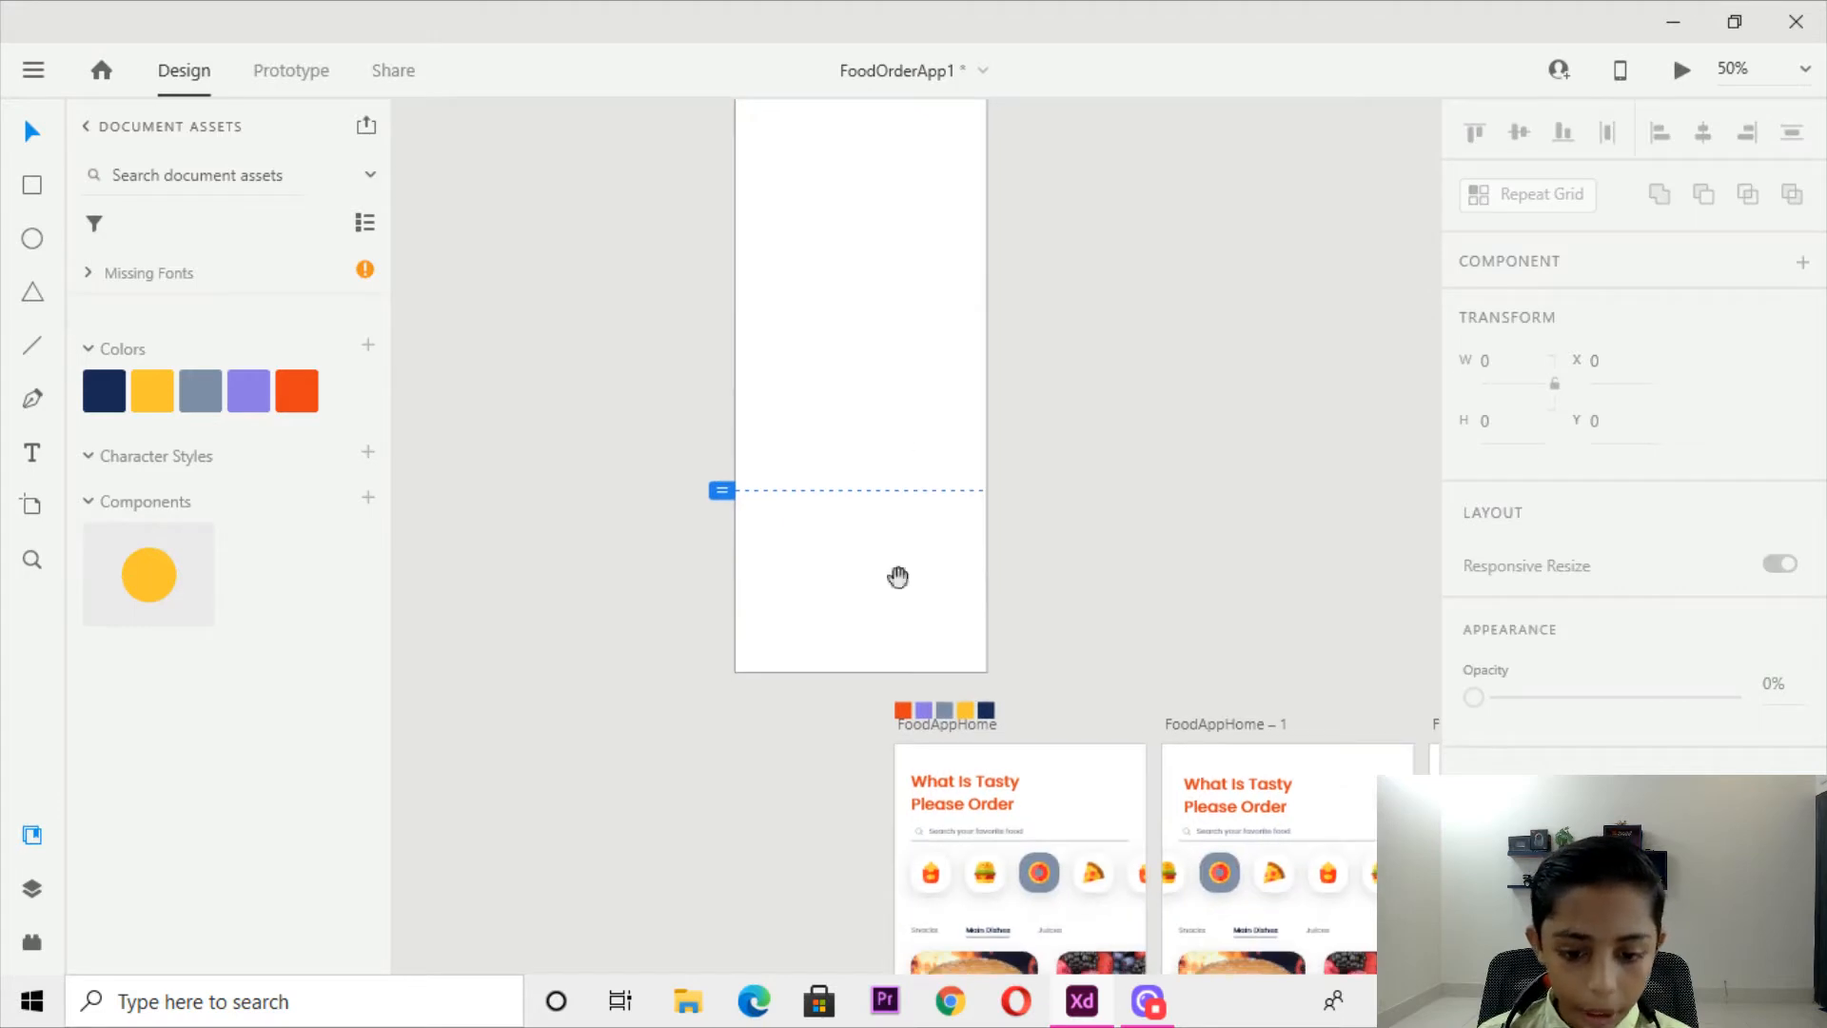
pyautogui.scroll(2, 827, 656)
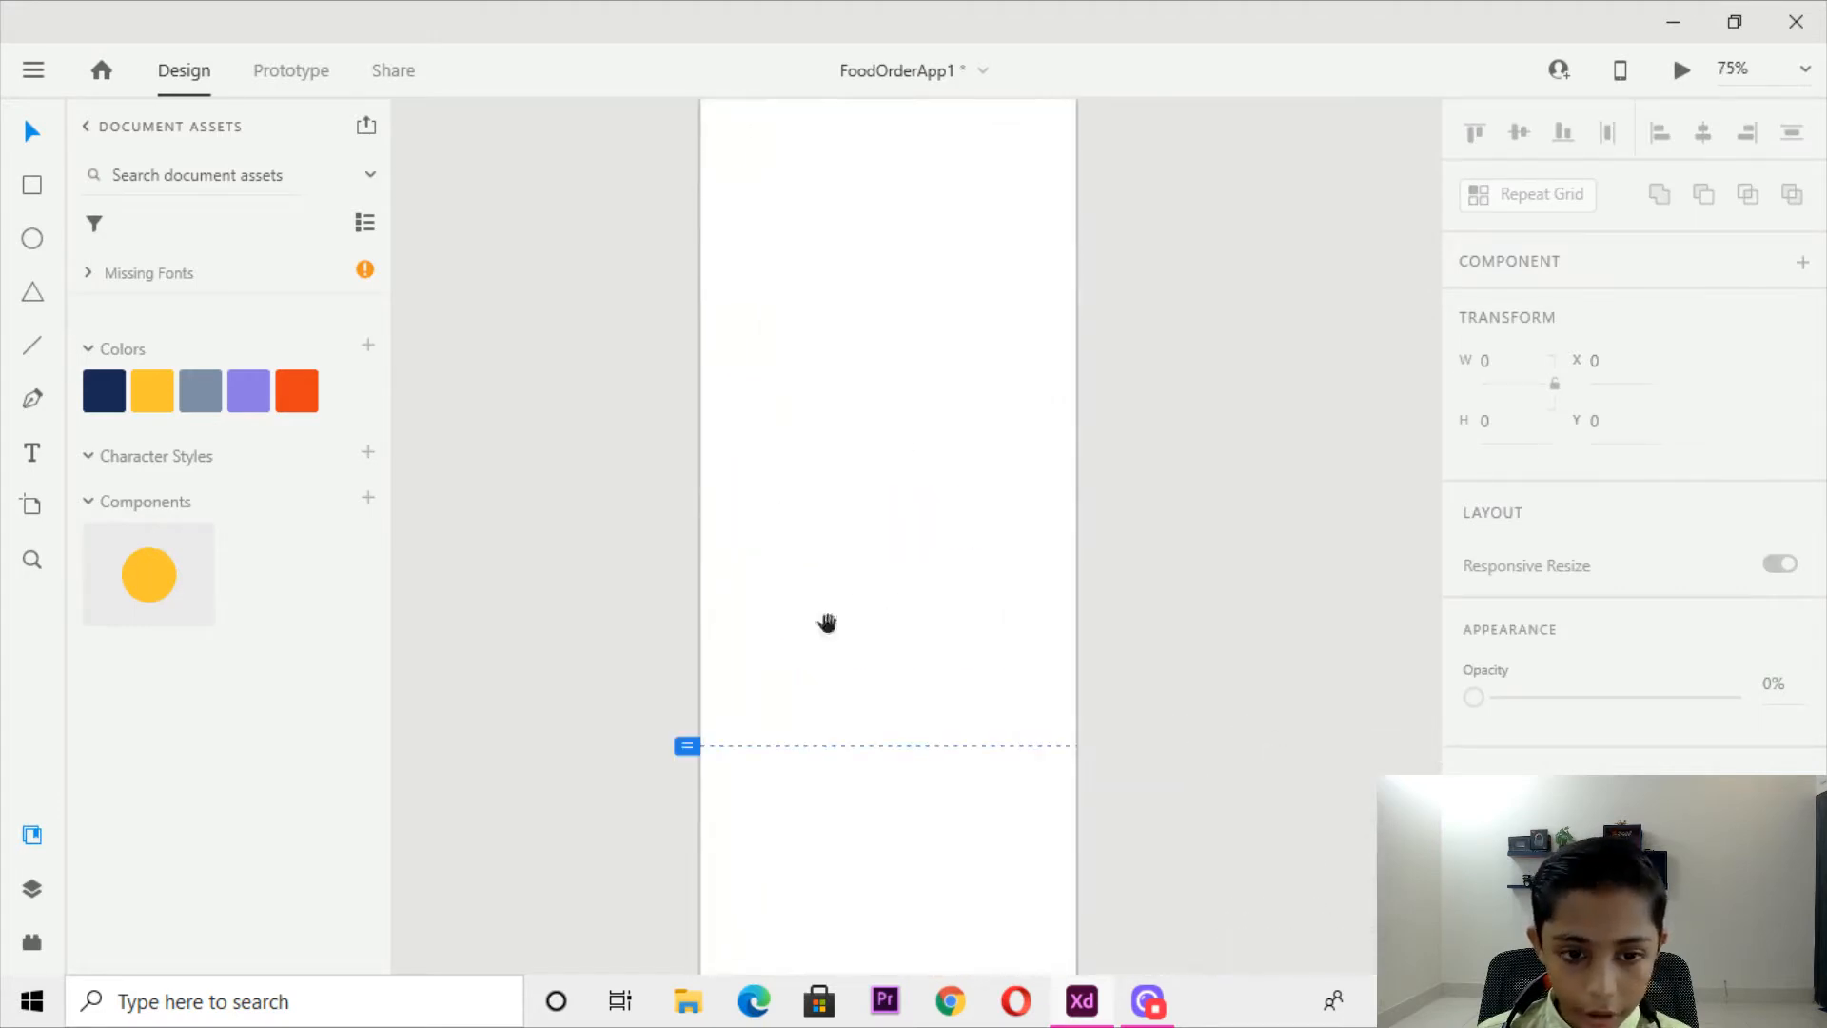
pyautogui.moveTo(826, 632); pyautogui.dragTo(823, 540)
pyautogui.moveTo(796, 428); pyautogui.dragTo(906, 796)
pyautogui.hotkey('ctrl', '1')
pyautogui.scroll(4, 929, 523)
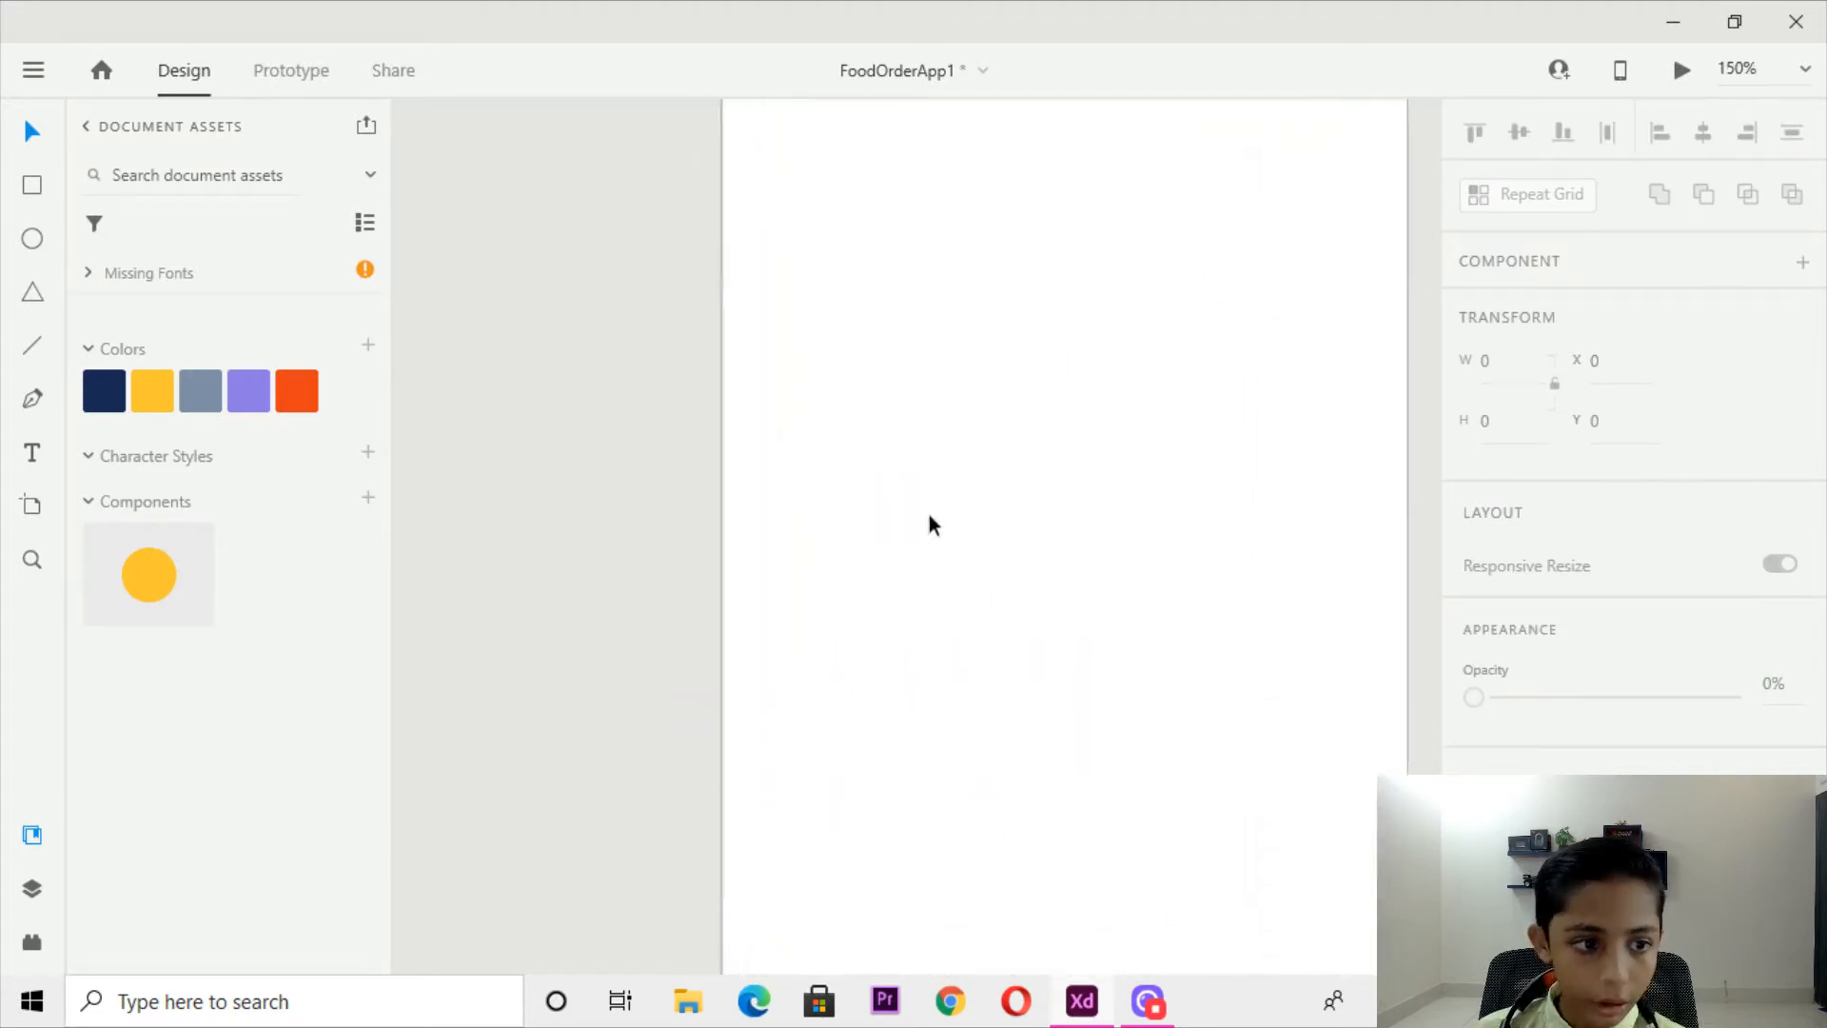
pyautogui.moveTo(760, 740); pyautogui.dragTo(678, 855)
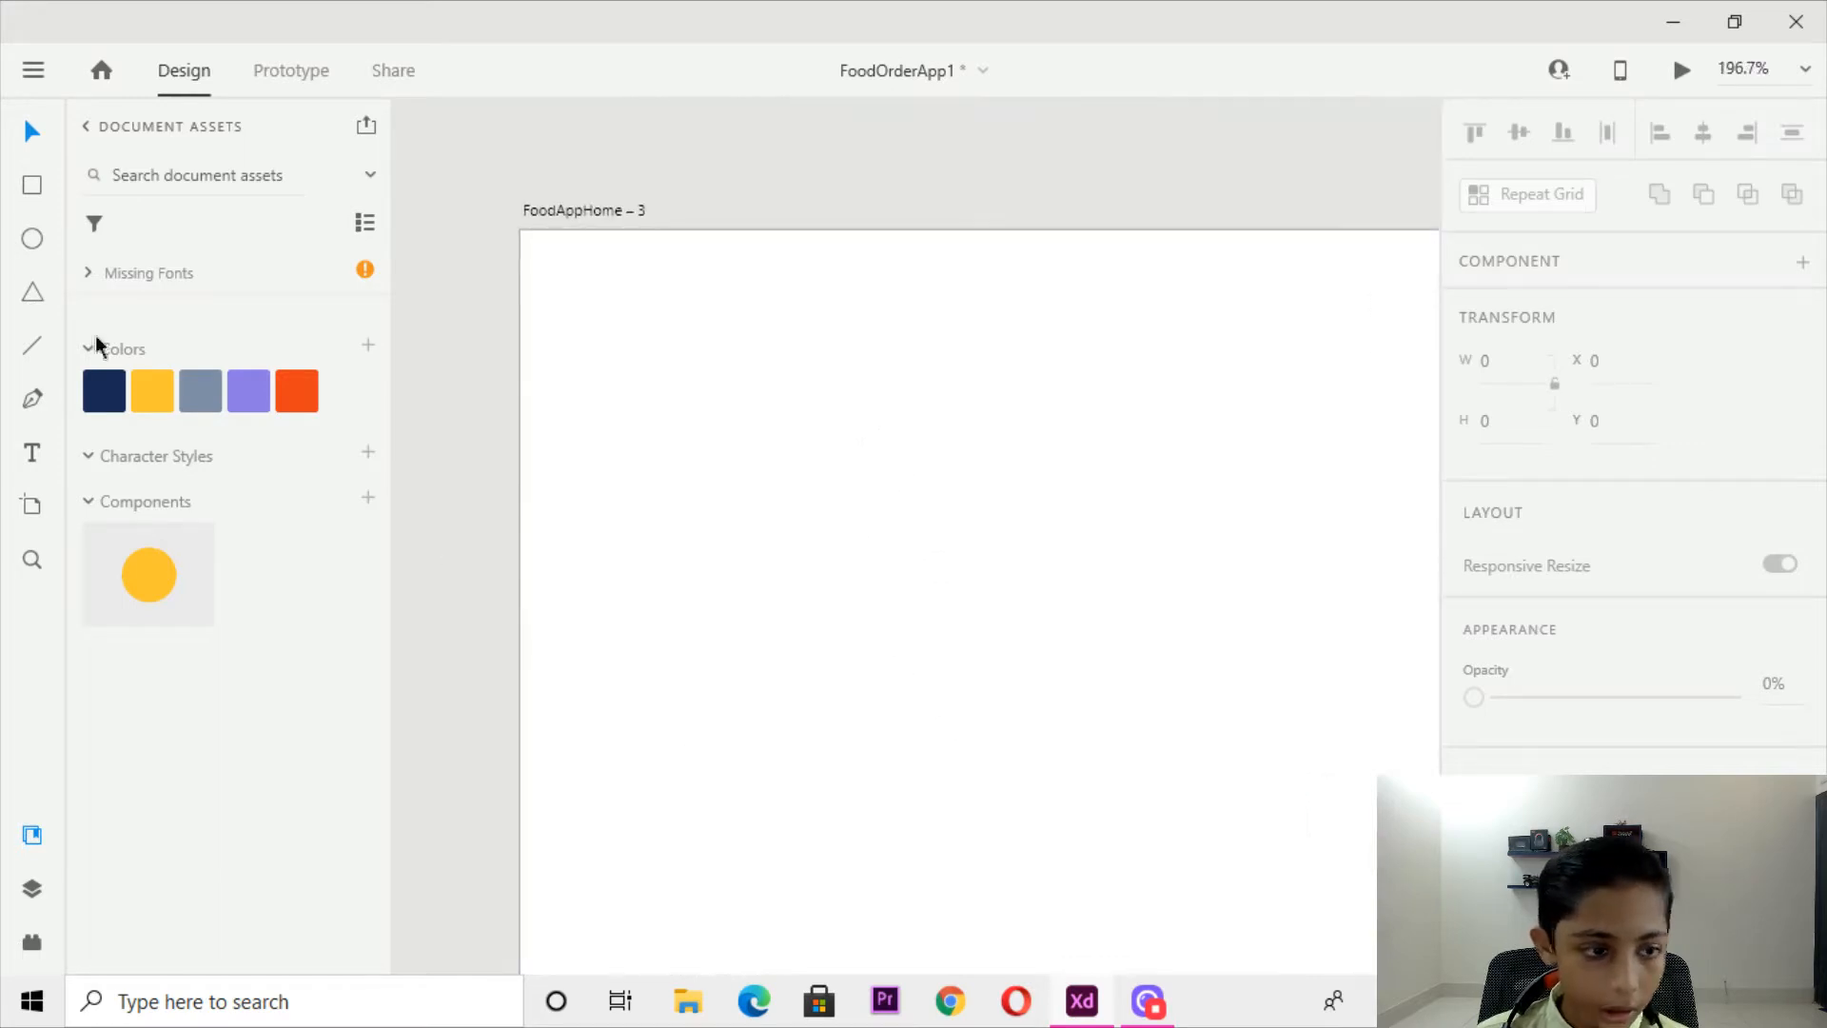
pyautogui.click(591, 341)
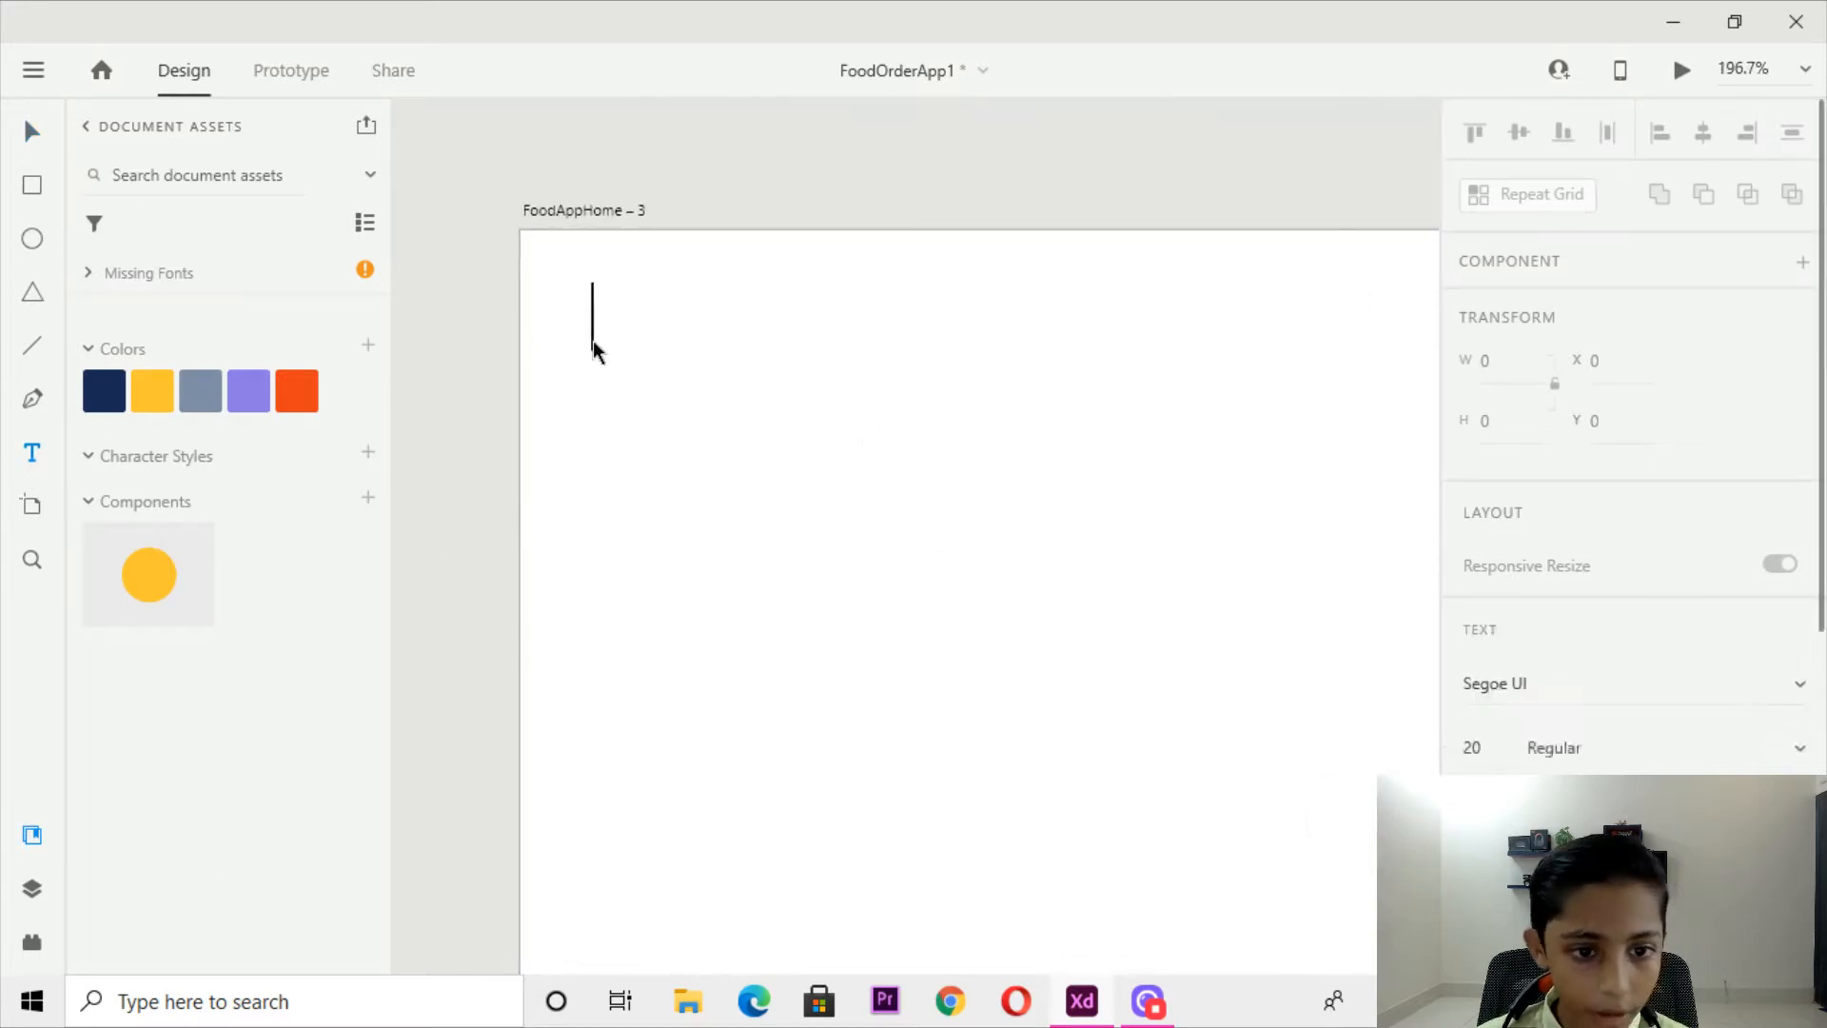
pyautogui.hotkey('ctrl', '-')
pyautogui.hotkey('ctrl', '-')
pyautogui.click(21, 144)
pyautogui.moveTo(929, 491); pyautogui.dragTo(797, 55)
pyautogui.click(198, 175)
pyautogui.moveTo(626, 294); pyautogui.dragTo(597, 362)
pyautogui.scroll(-2, 610, 478)
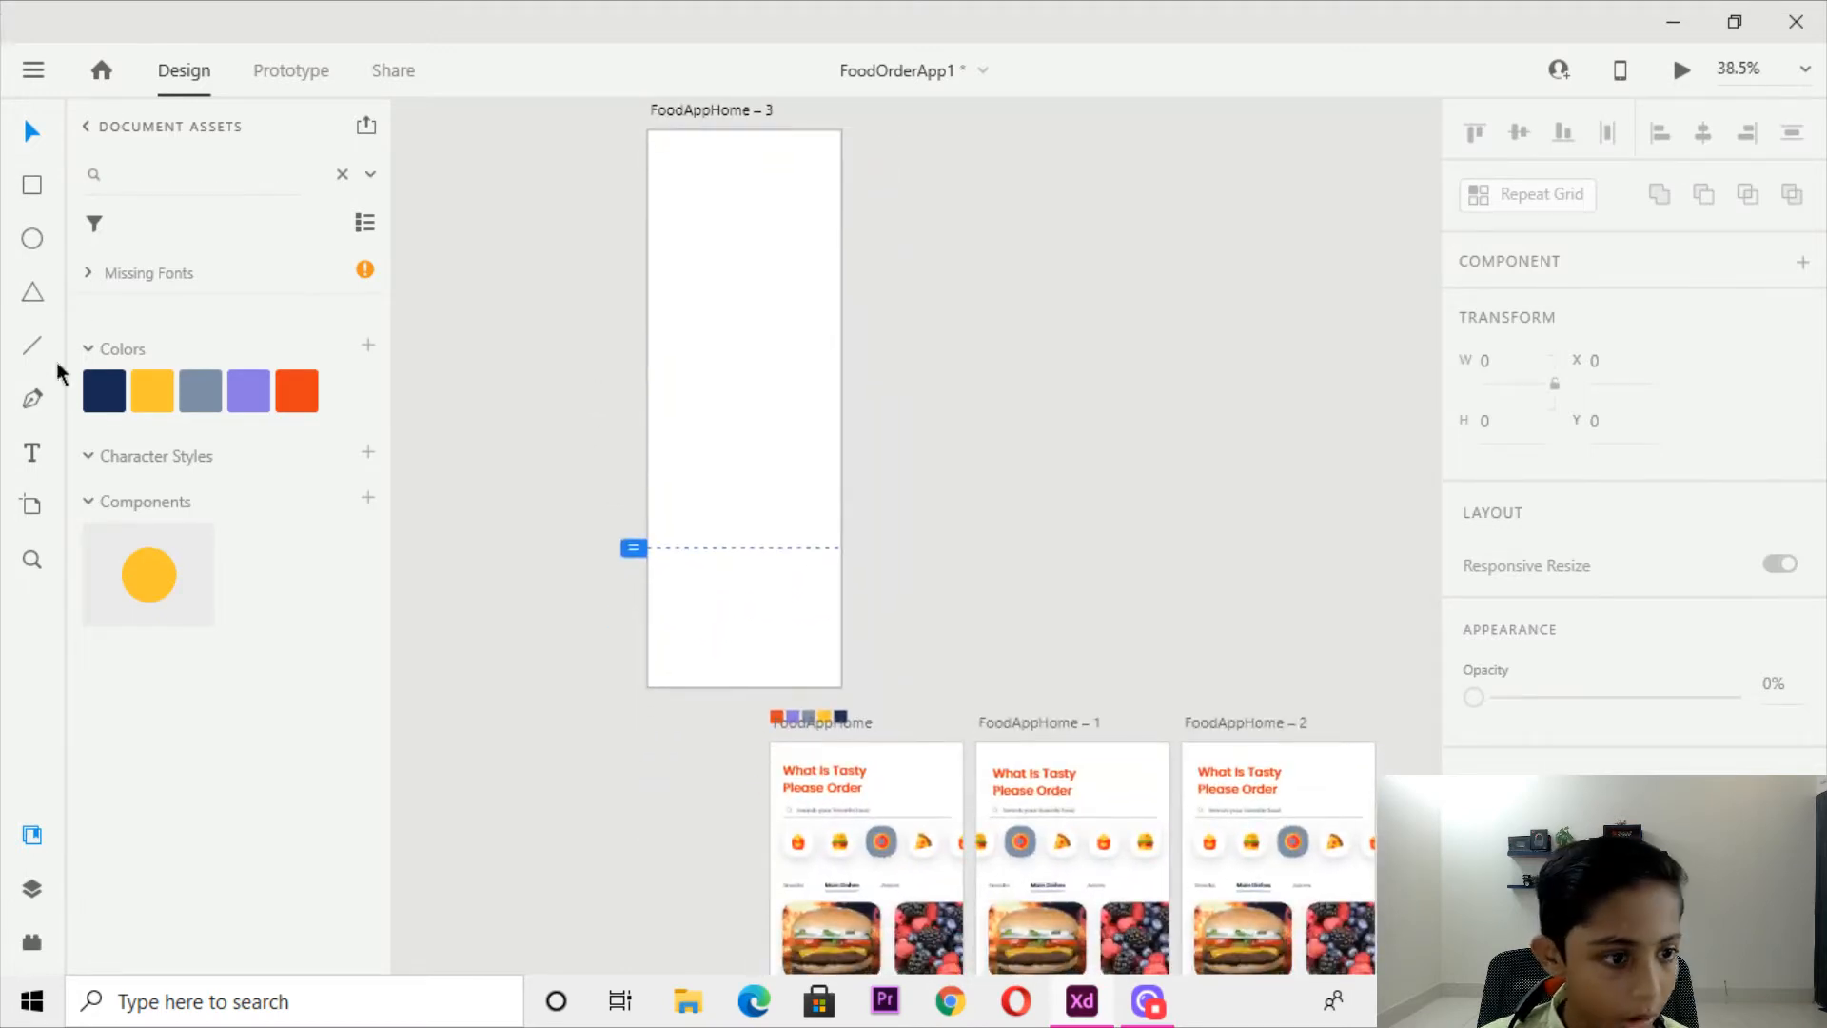
# Add the two-line heading "What is Tasty" / "Please Order" in the upper-left corner of the blank FoodAppHome – 3 artboard.
pyautogui.click(662, 151)
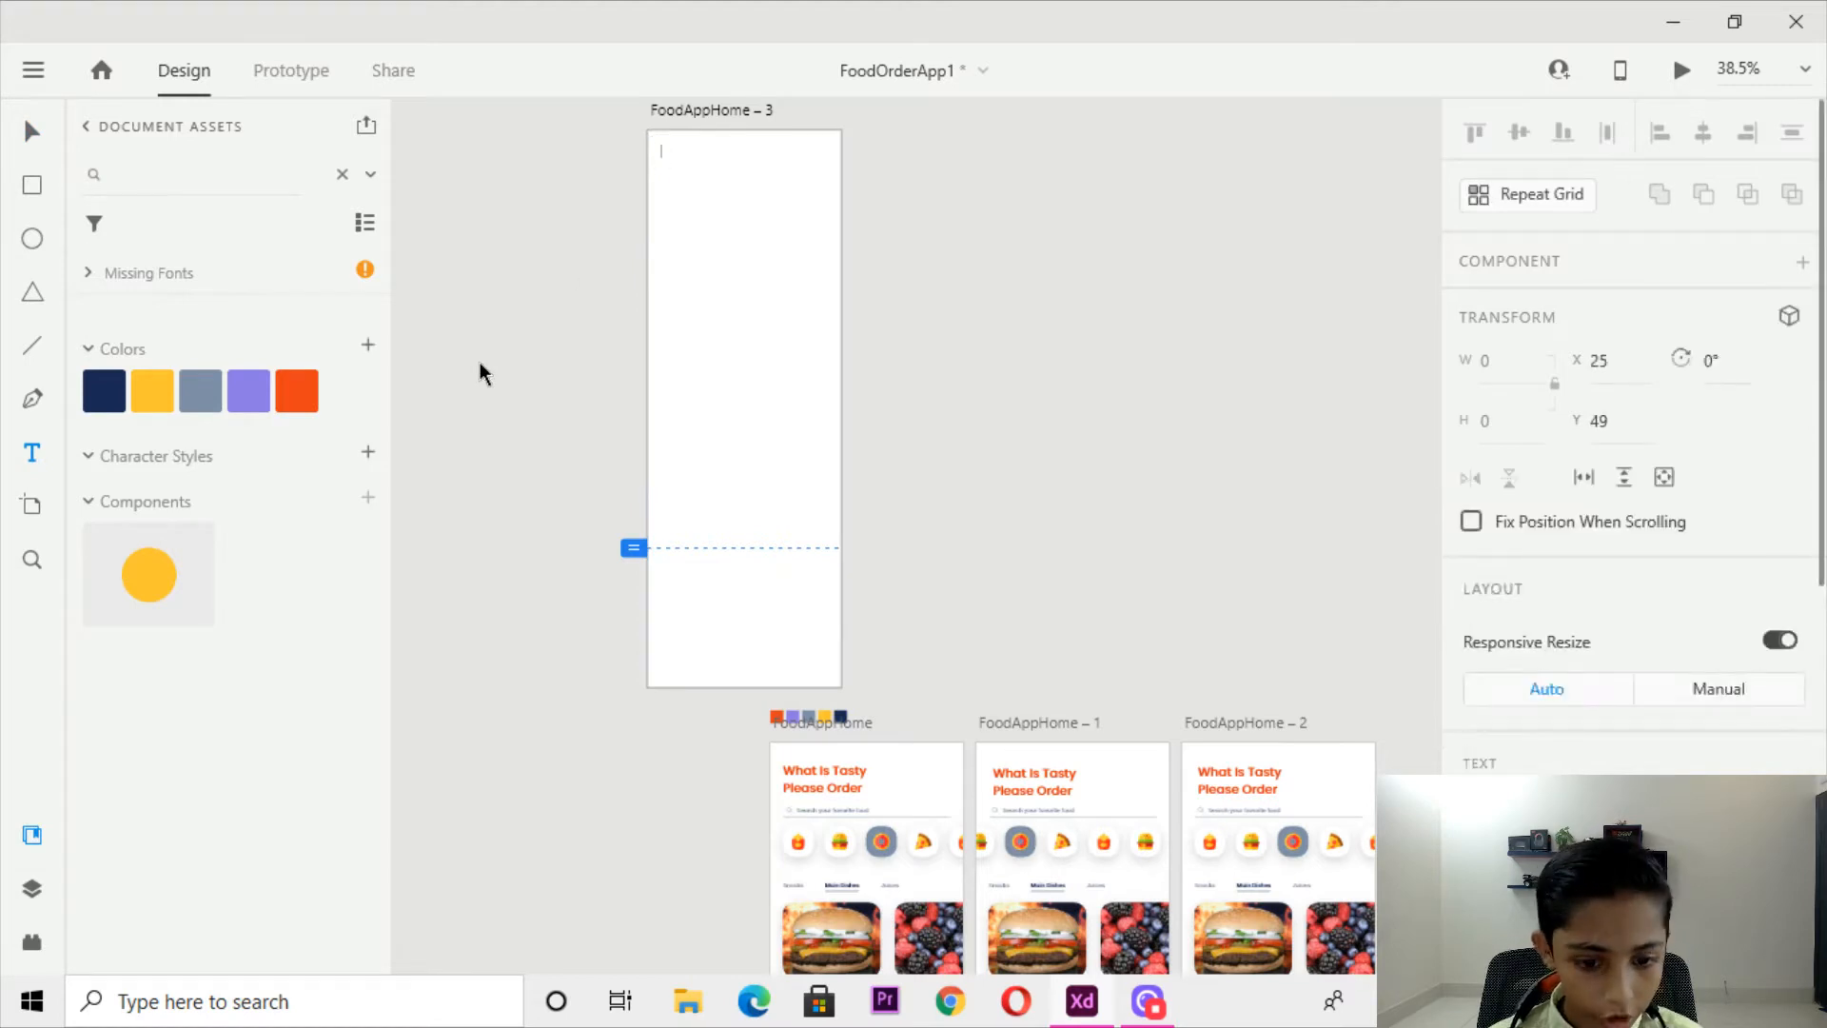
pyautogui.write('what is Tast')
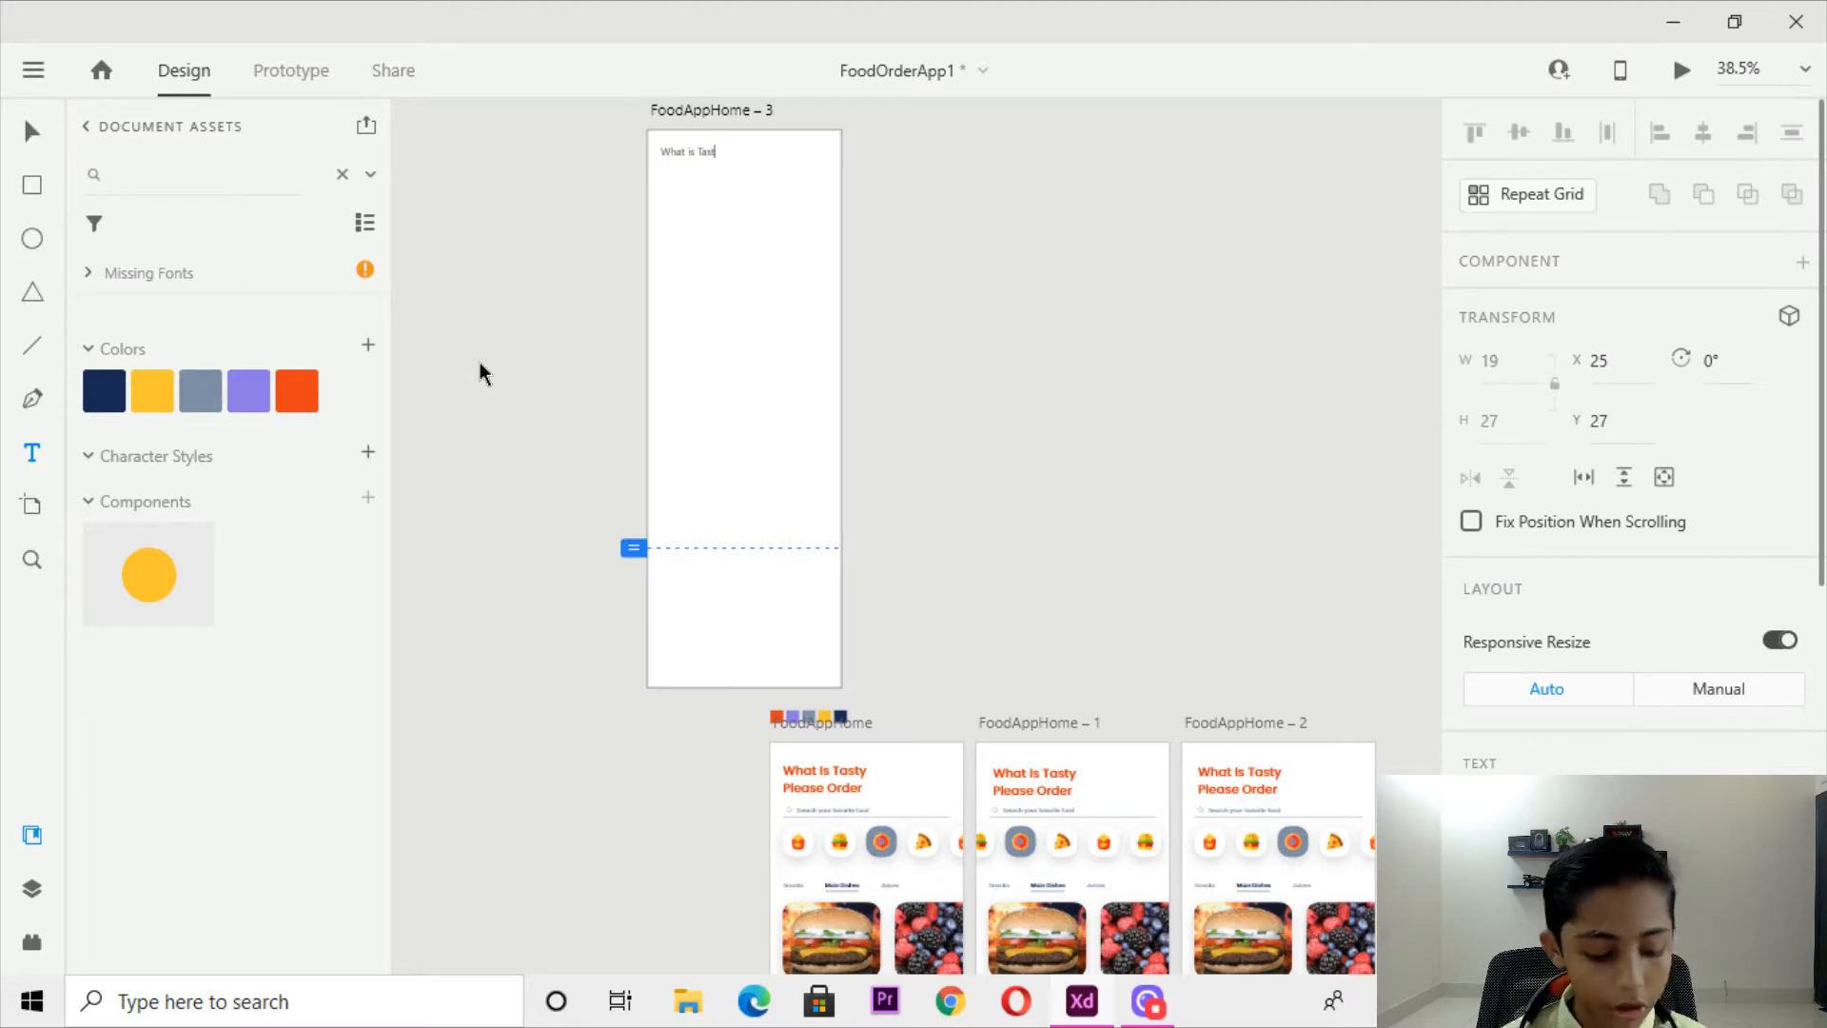
pyautogui.write('Pleas')
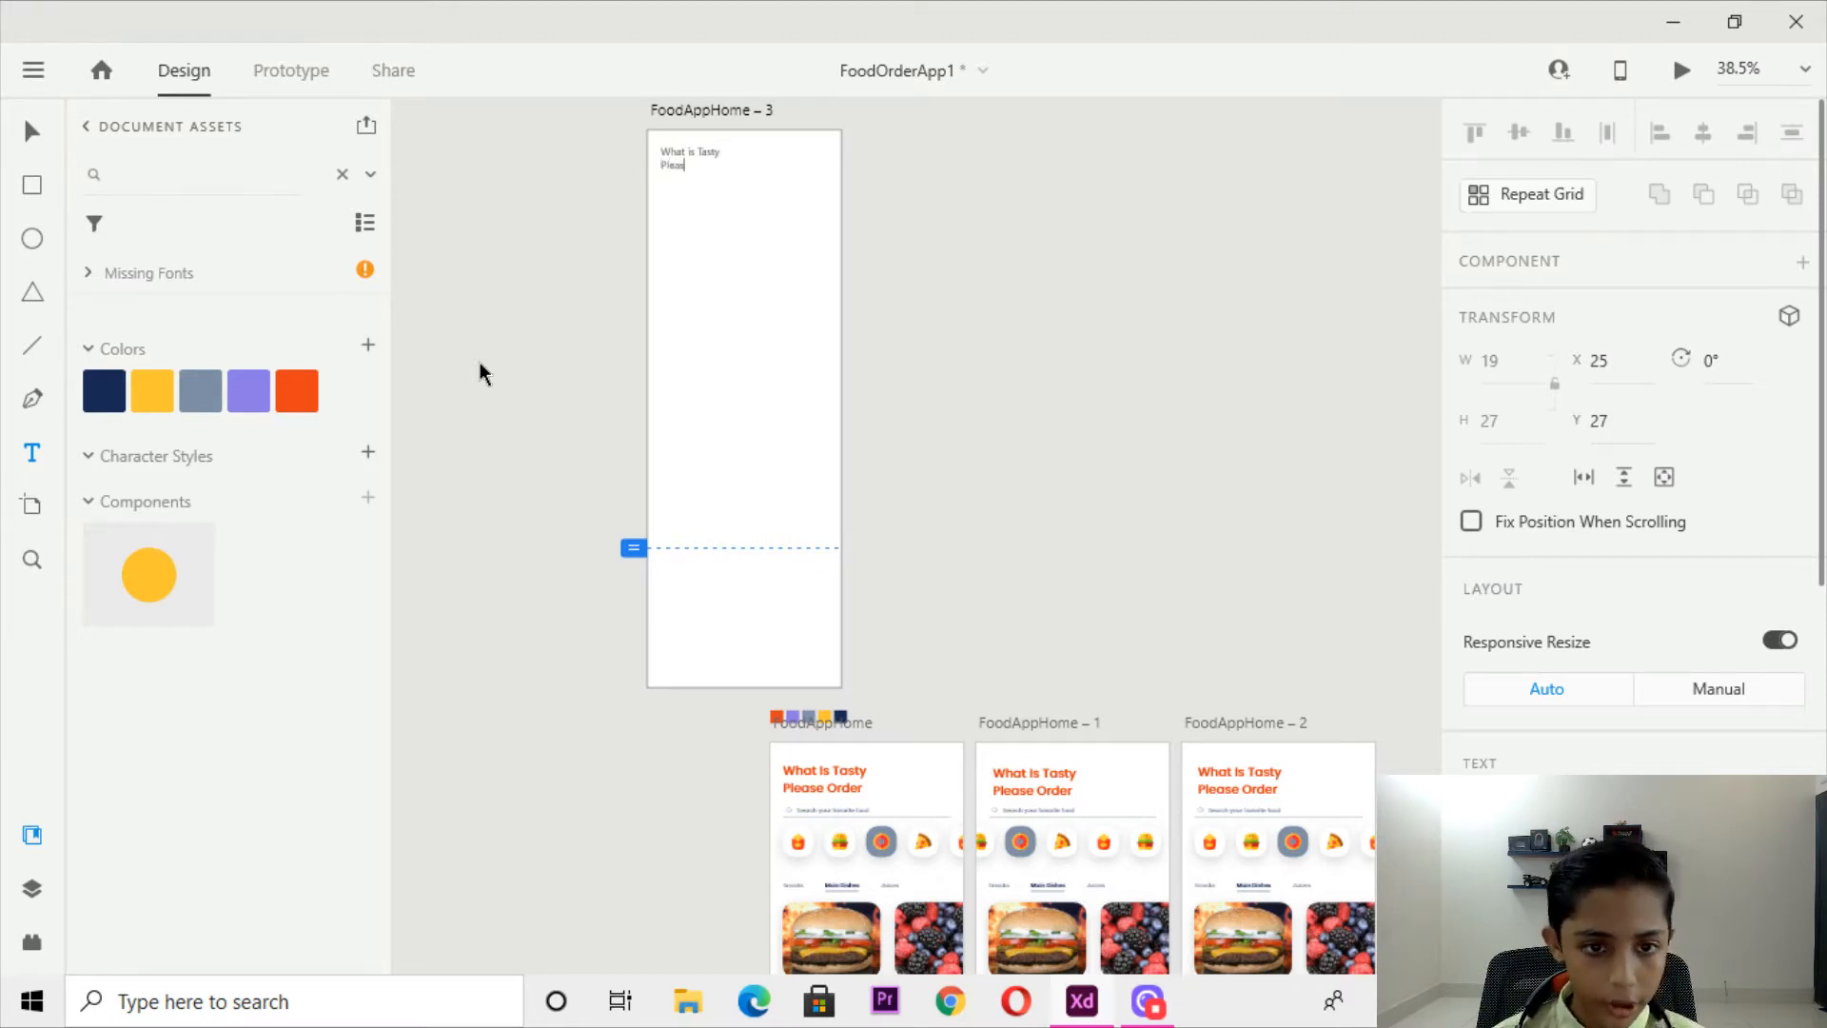
pyautogui.write('e Order')
pyautogui.click(31, 131)
# Color the new heading orange by sampling the orange swatch above FoodAppHome.
pyautogui.scroll(-1, 1747, 769)
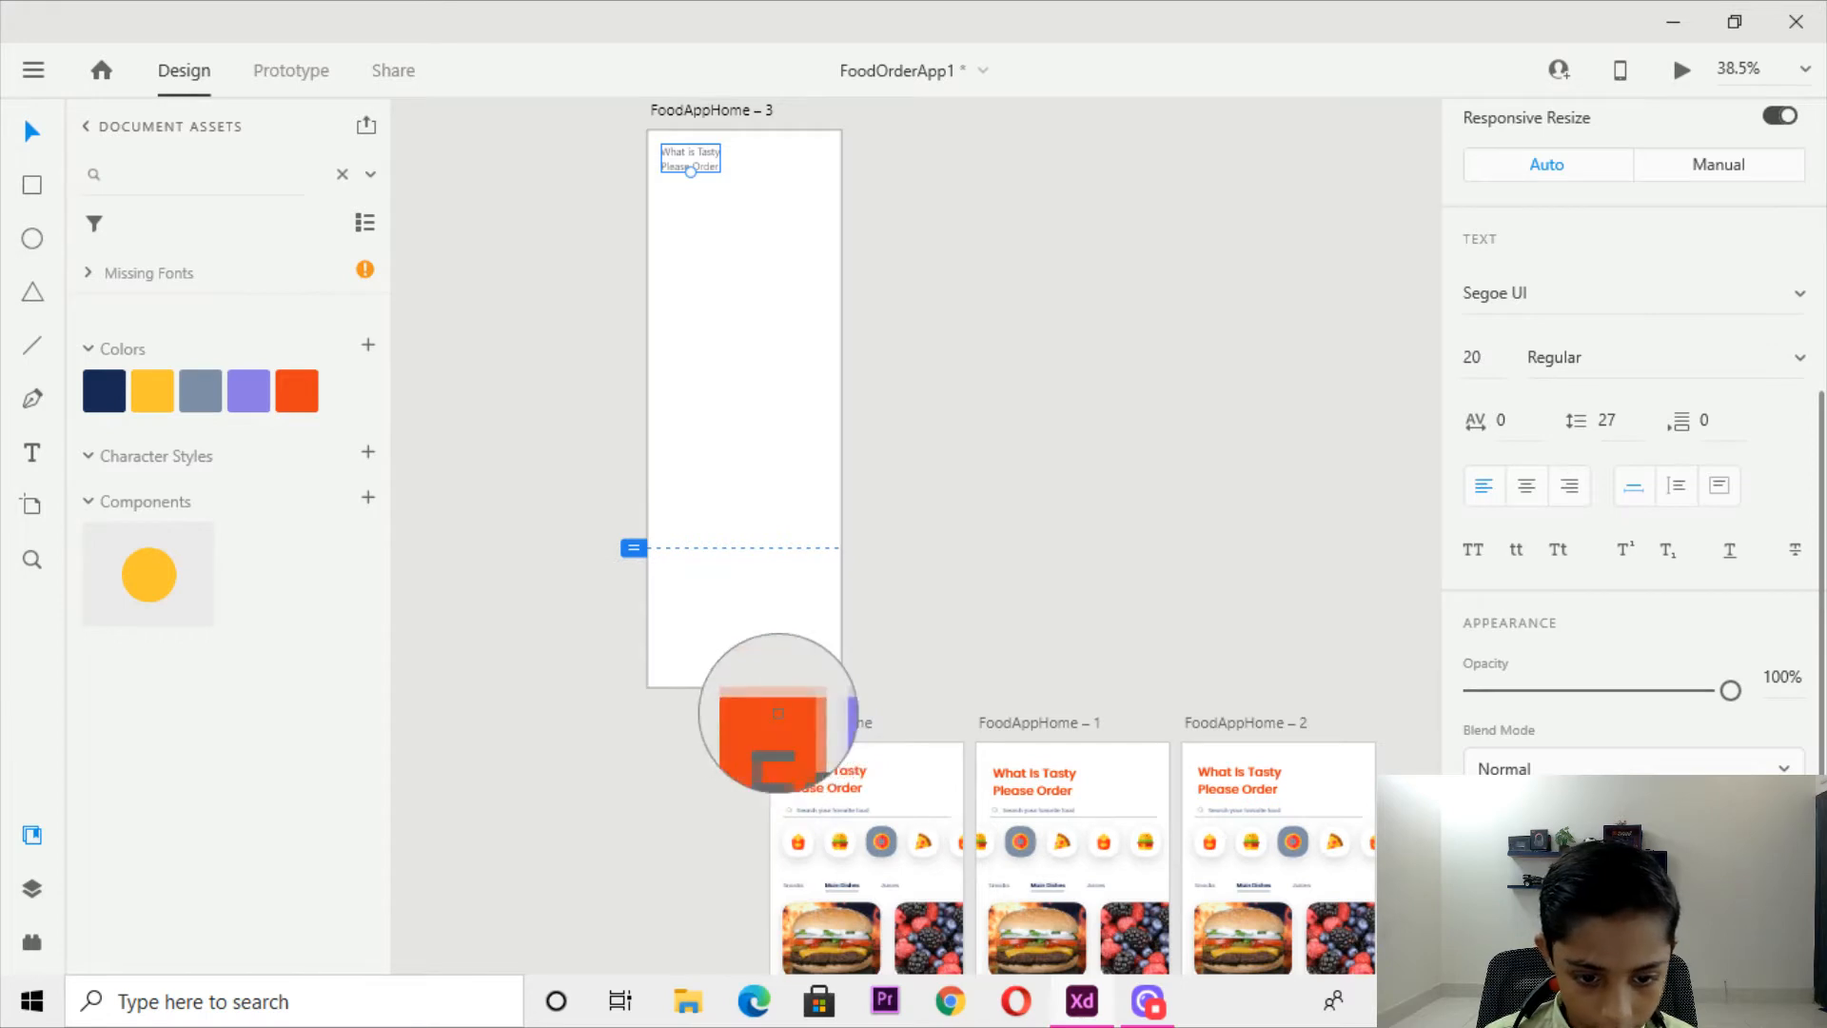
pyautogui.click(775, 714)
pyautogui.click(925, 563)
# Set the opacity of a multiple selection of FoodAppHome objects to 100% and their blend mode to Normal.
pyautogui.hotkey('ctrl', '1')
pyautogui.click(1036, 626)
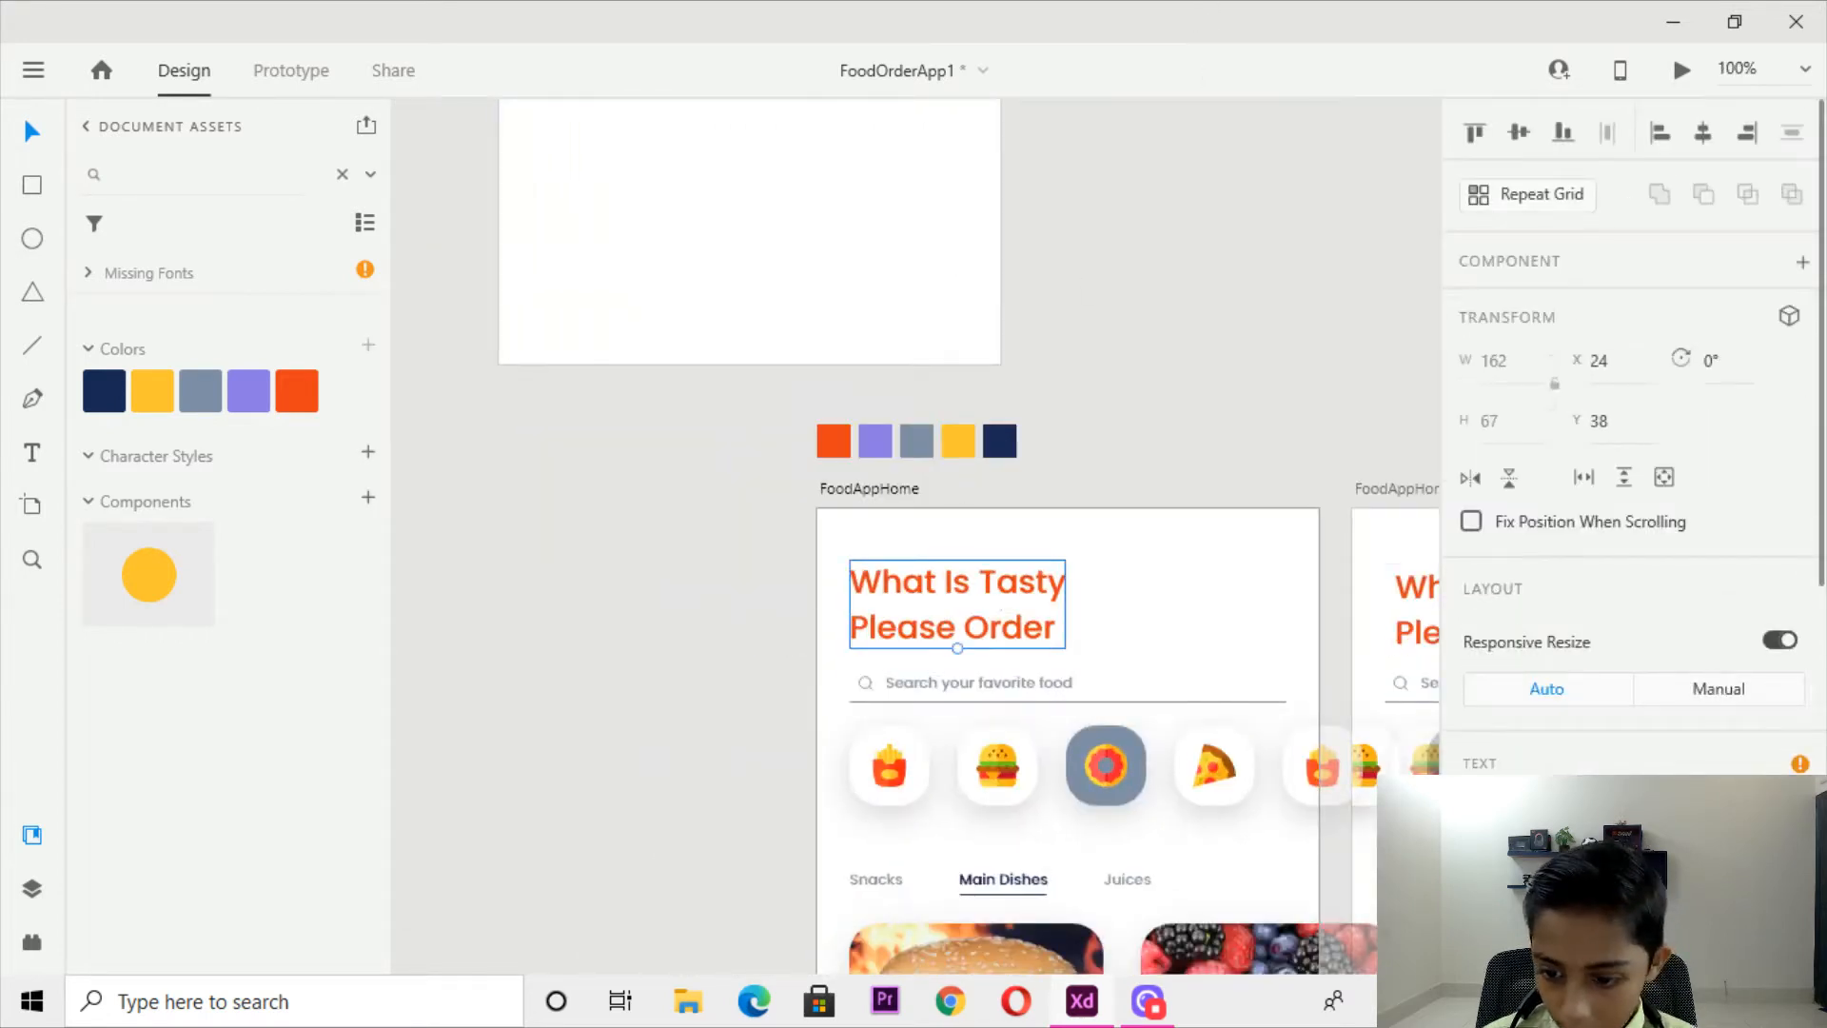
pyautogui.moveTo(1128, 330); pyautogui.dragTo(1095, 968)
pyautogui.moveTo(988, 265); pyautogui.dragTo(1100, 943)
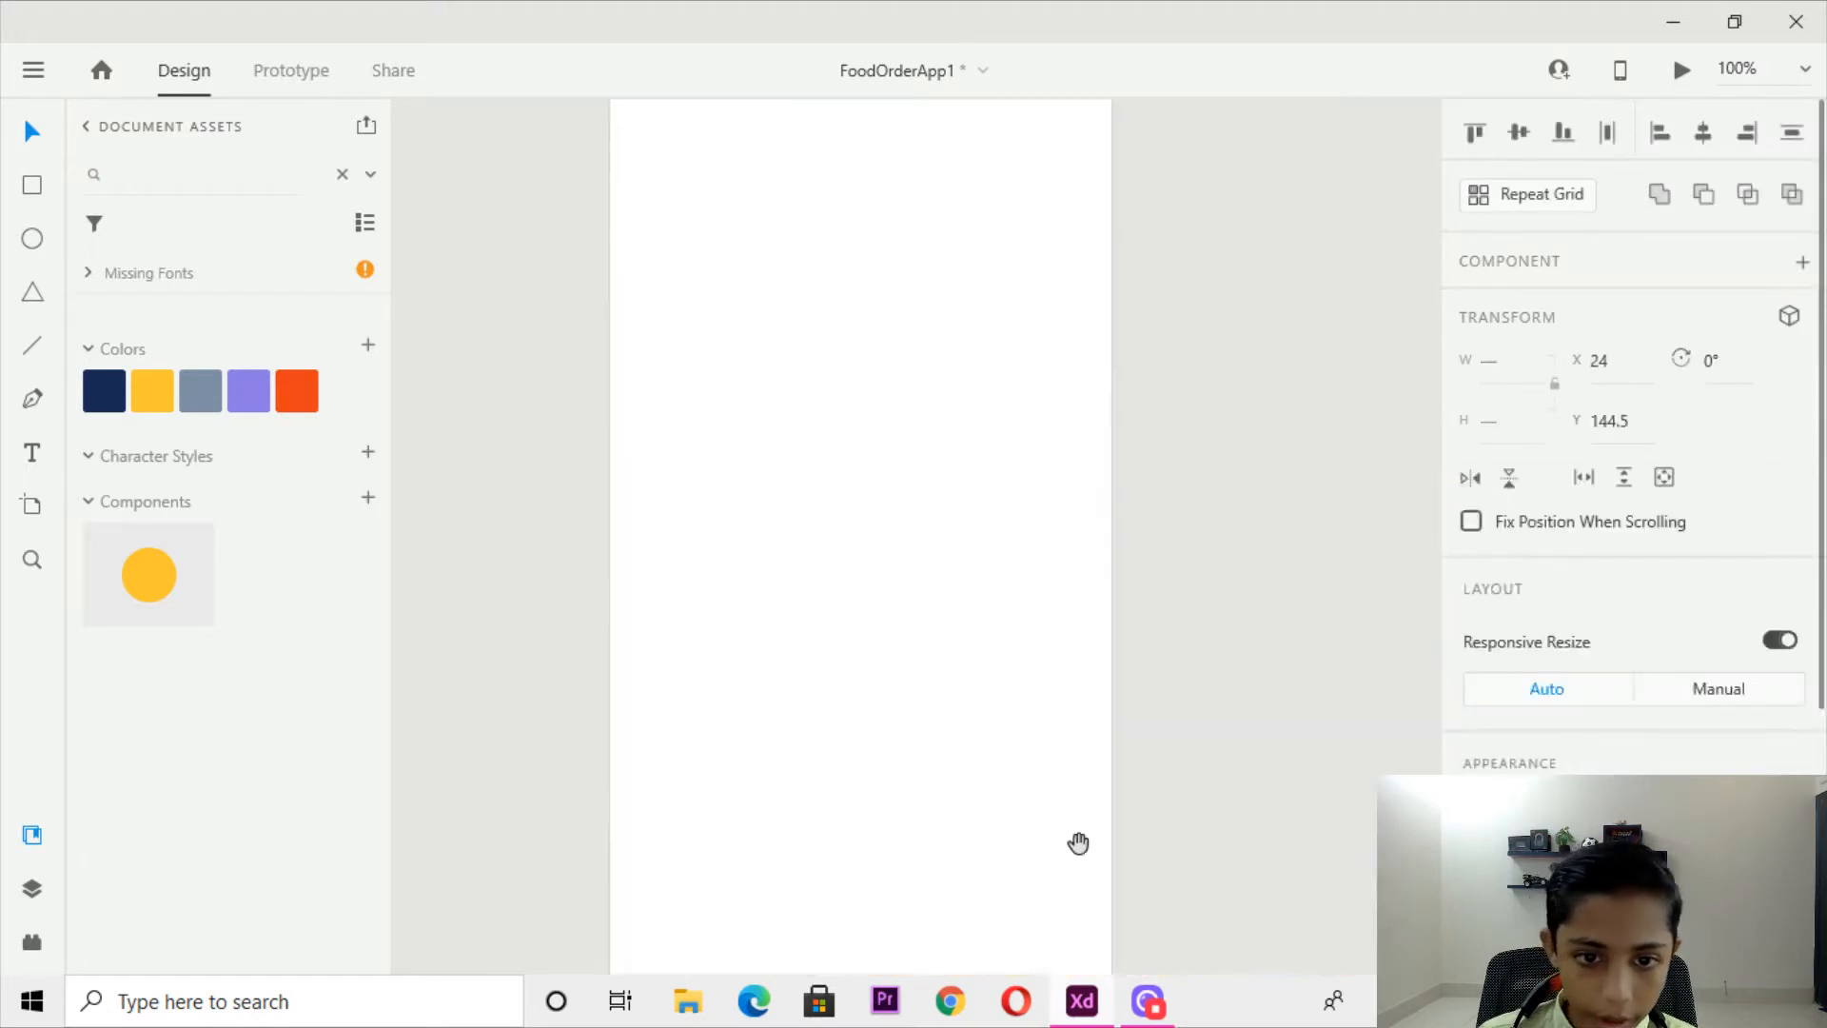
pyautogui.moveTo(928, 257); pyautogui.dragTo(970, 599)
pyautogui.scroll(-1, 1435, 696)
pyautogui.scroll(-3, 1640, 769)
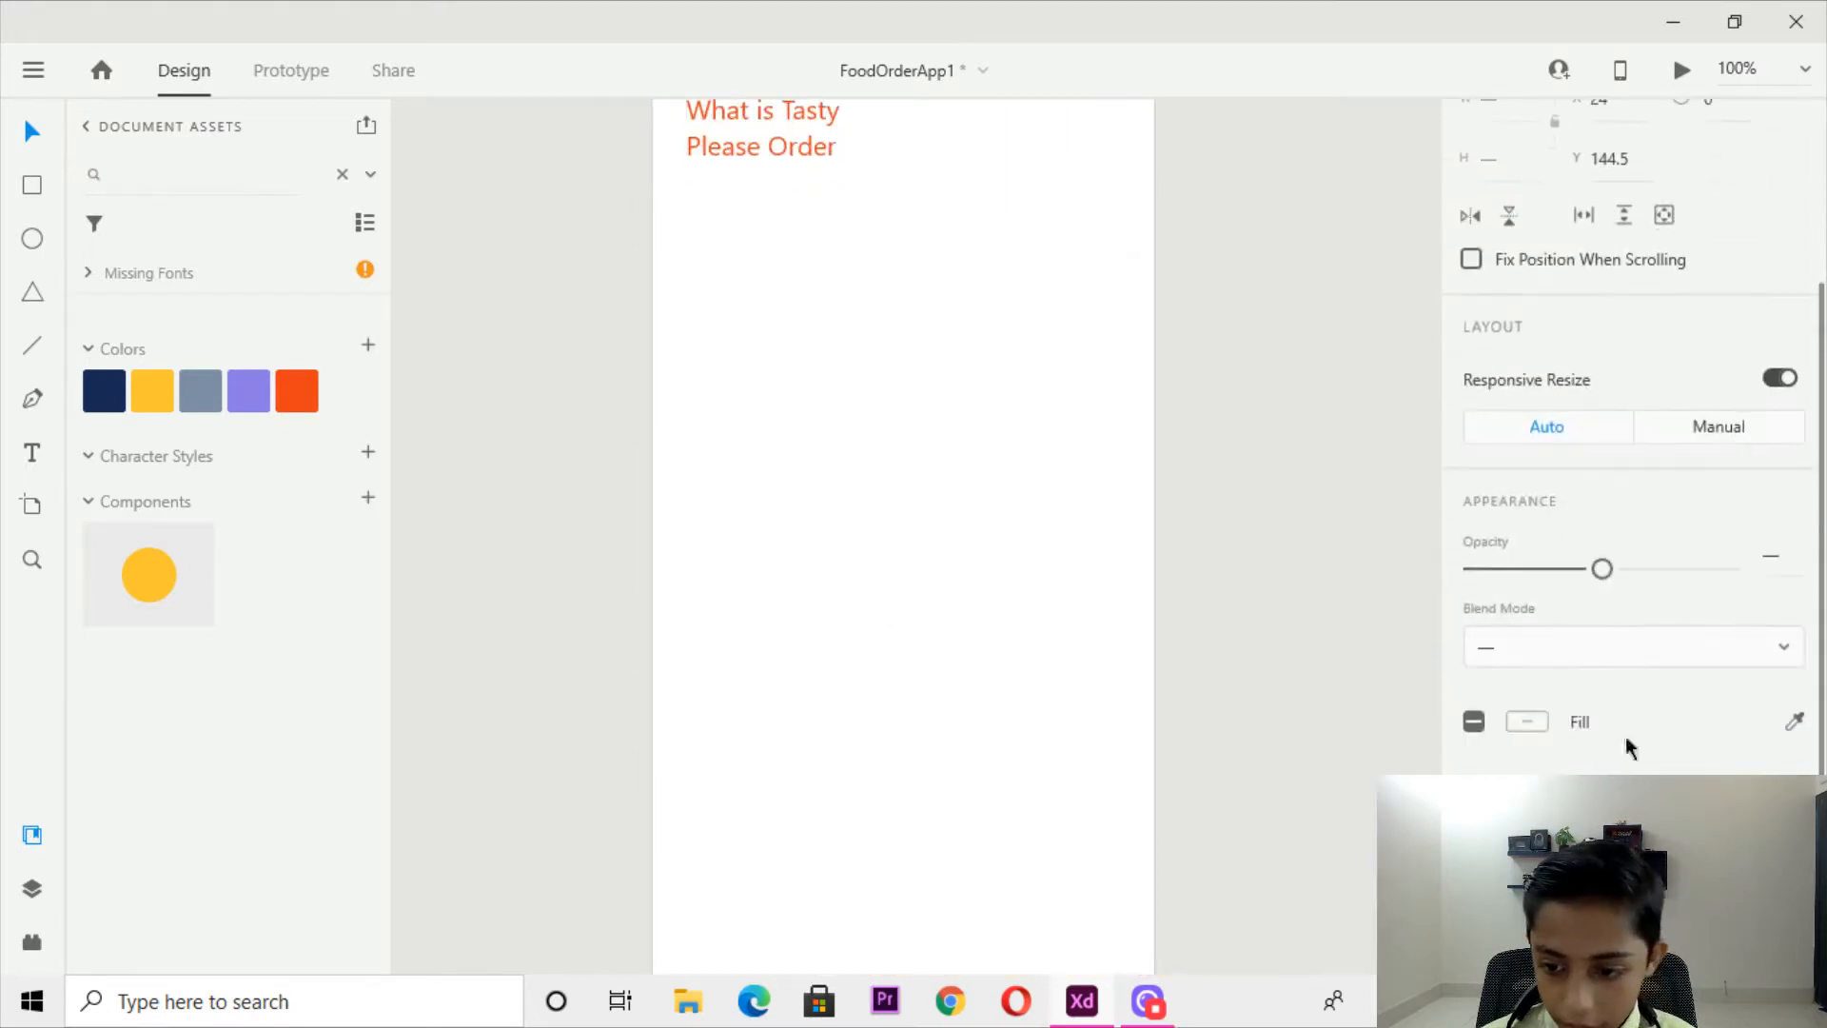
pyautogui.moveTo(1636, 556); pyautogui.dragTo(1766, 619)
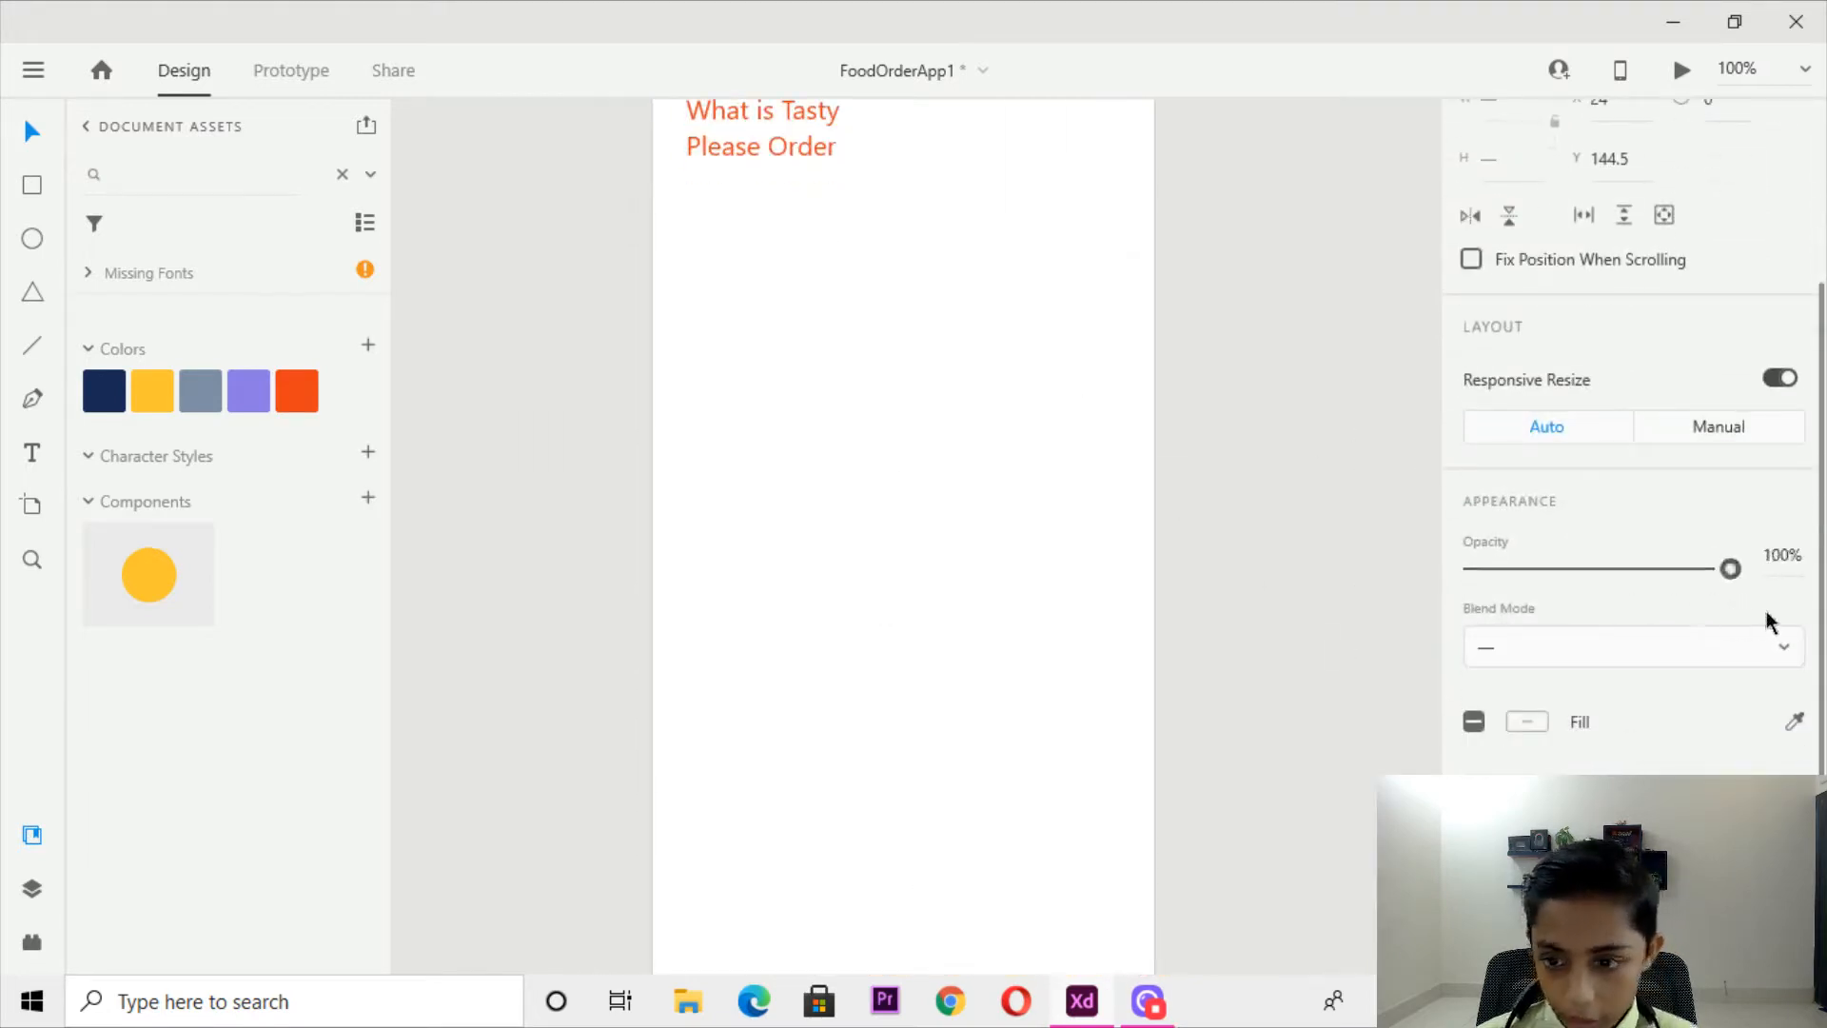
pyautogui.click(1528, 721)
pyautogui.write('Poppins')
pyautogui.click(1530, 725)
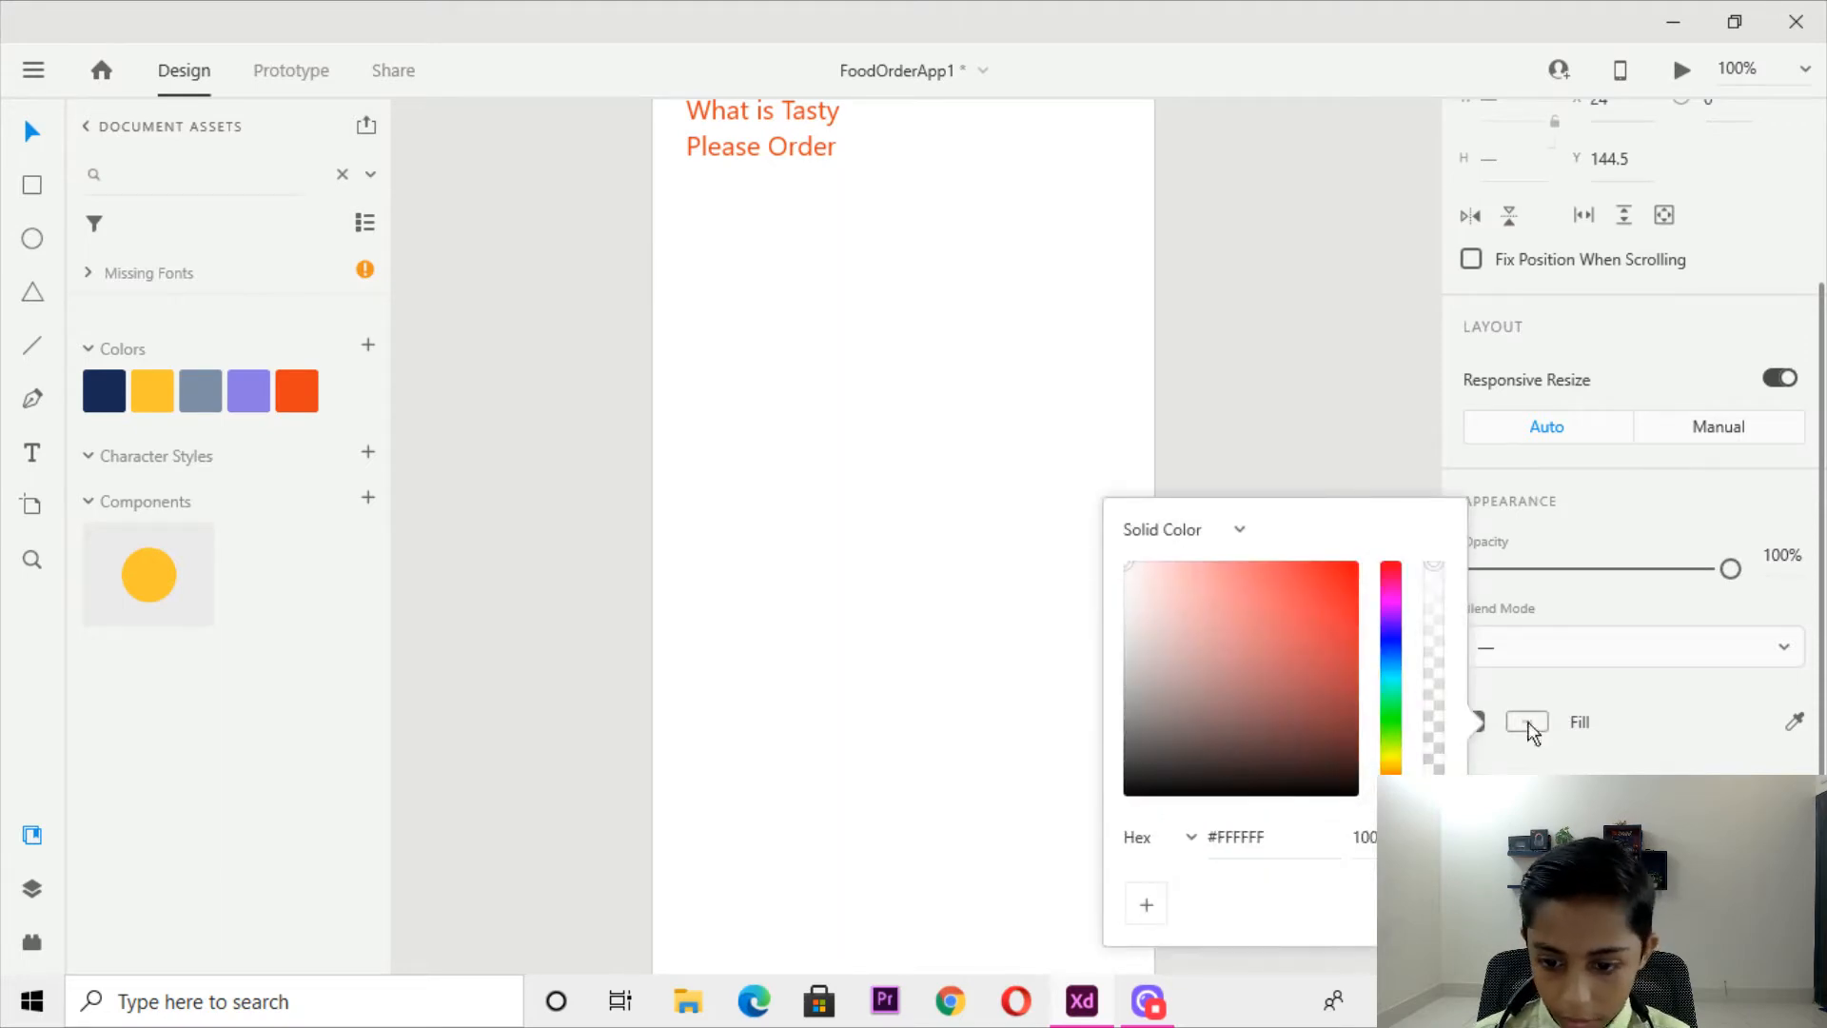
pyautogui.click(1608, 647)
pyautogui.scroll(2, 1561, 419)
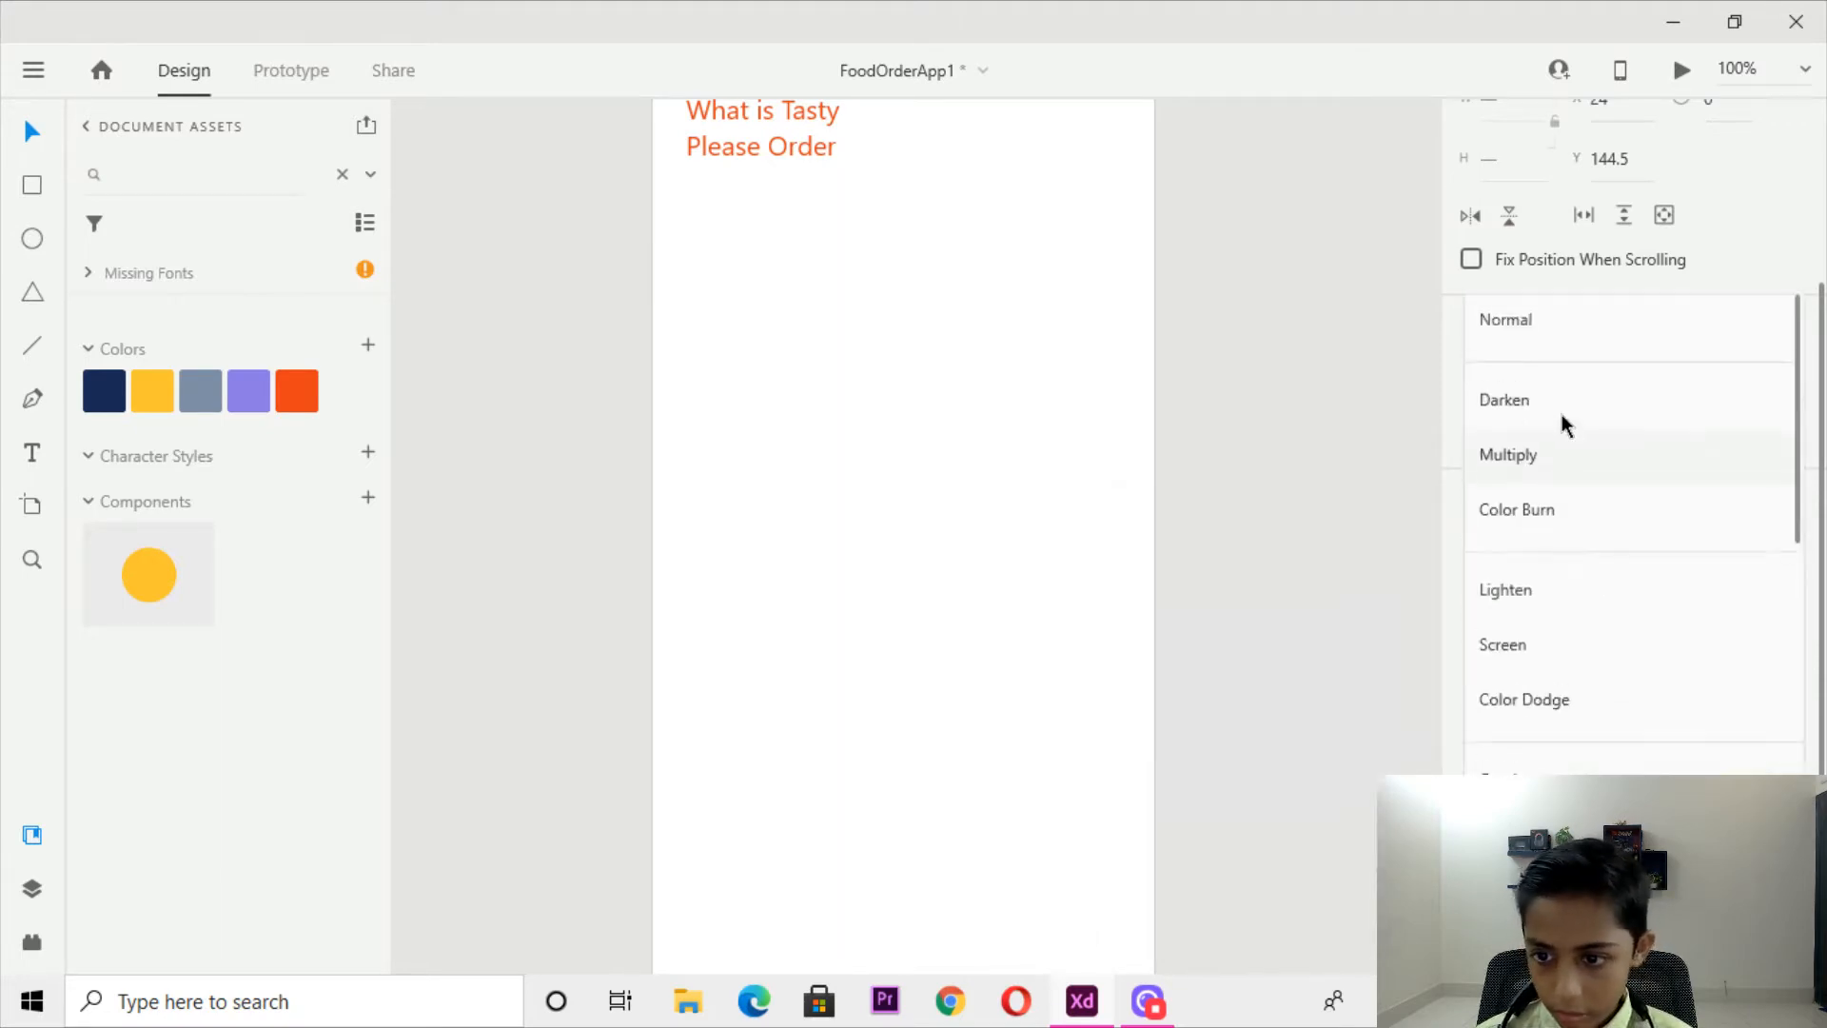
pyautogui.click(1513, 327)
pyautogui.scroll(-2, 1643, 494)
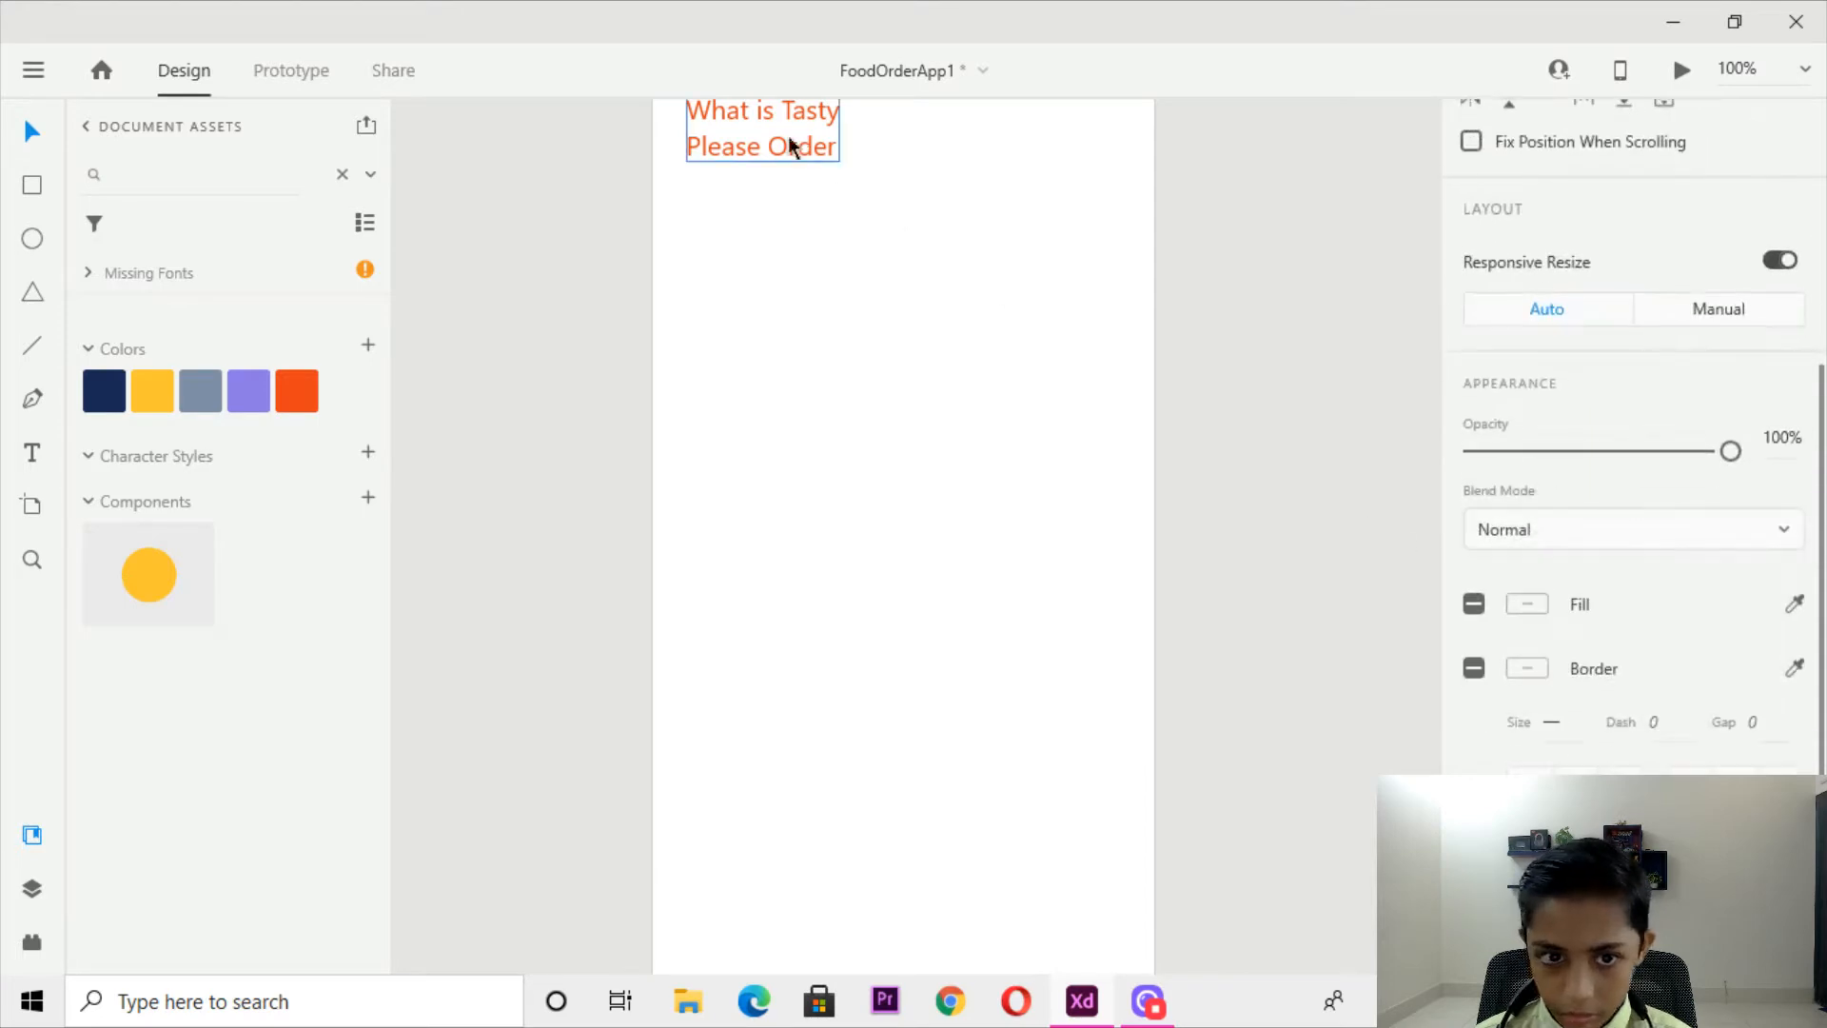
# Set the font of the new "What is Tasty / Please Order" heading to Poppins.
pyautogui.click(769, 124)
pyautogui.moveTo(933, 260); pyautogui.dragTo(987, 326)
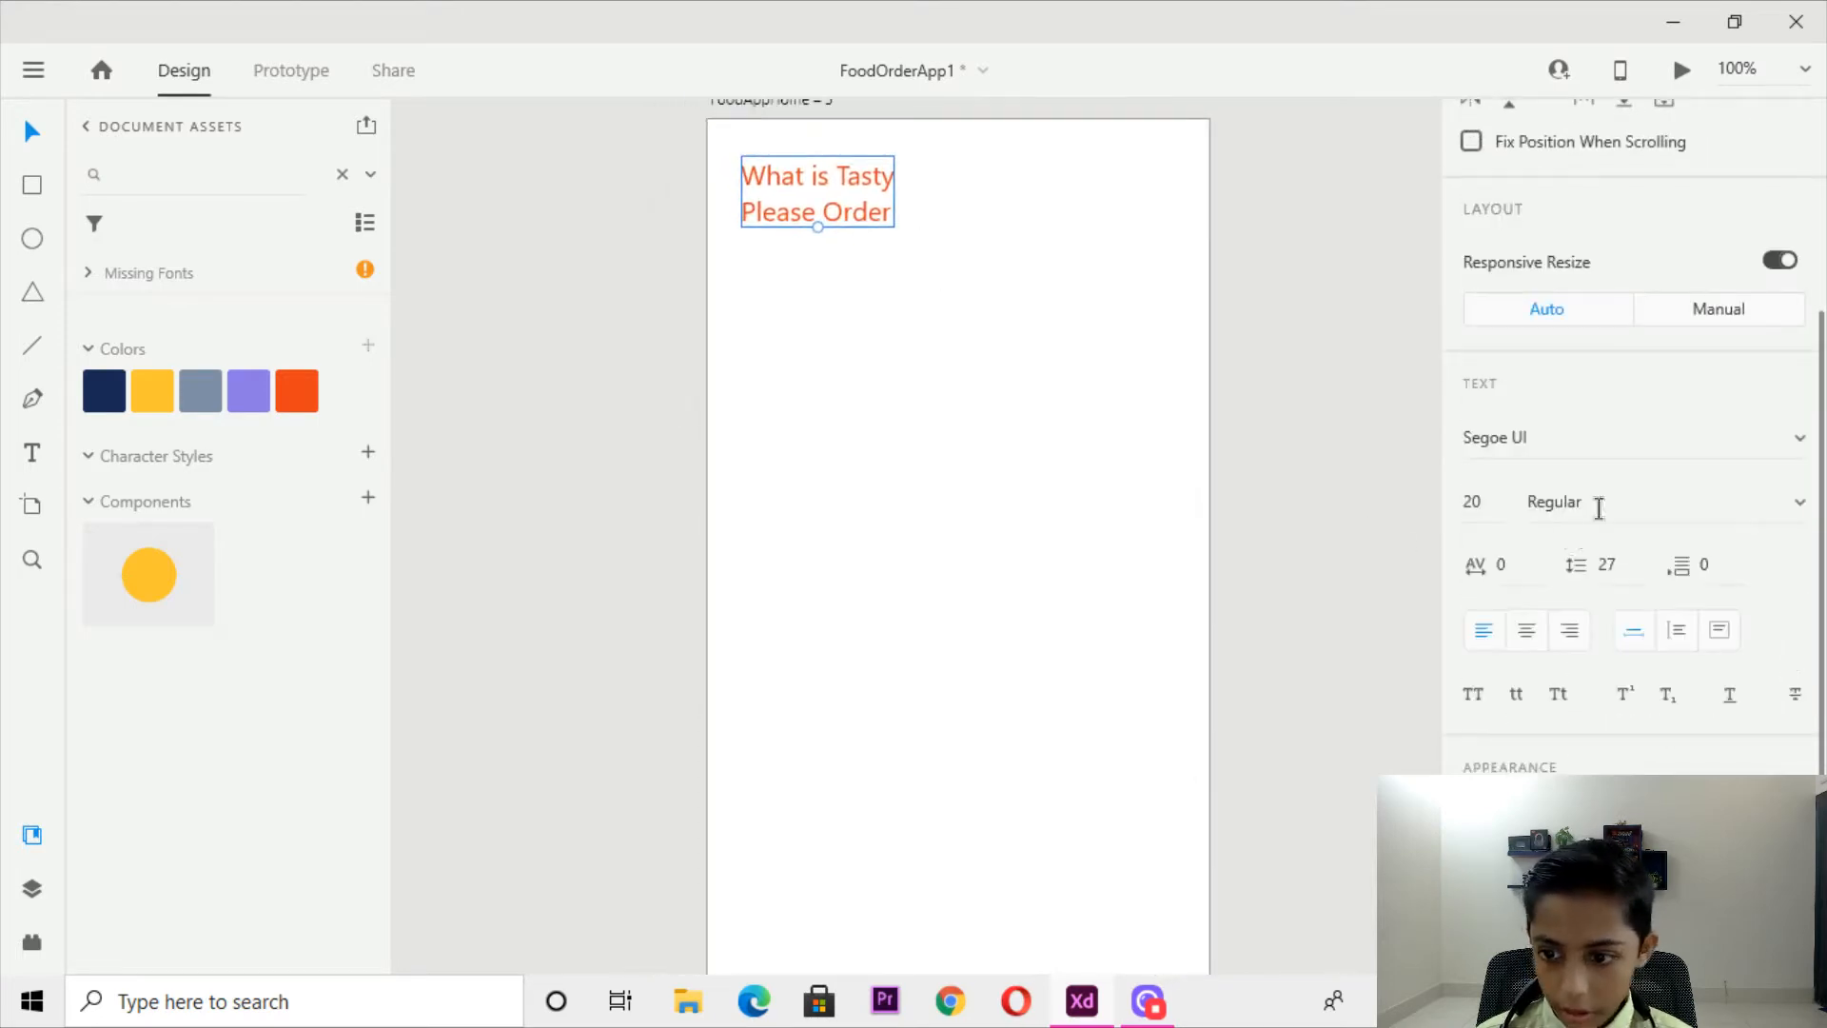
pyautogui.click(1566, 437)
pyautogui.write('Poppins')
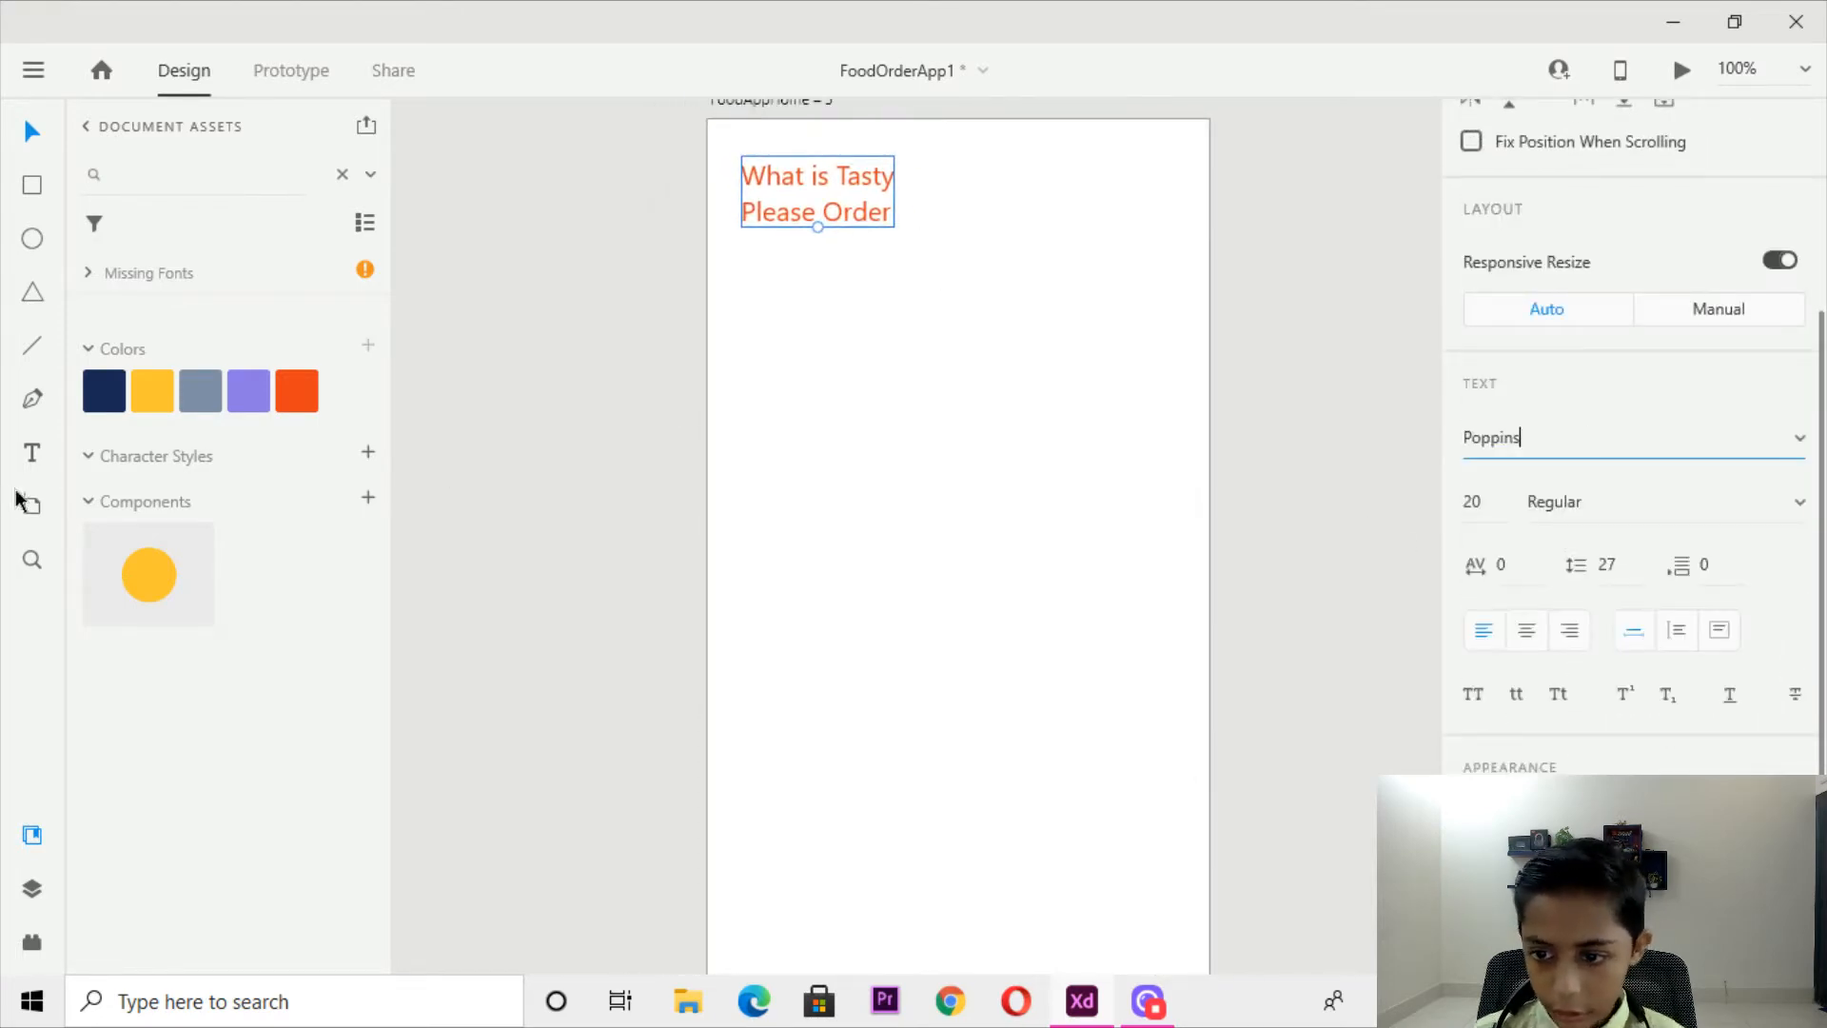
pyautogui.press('Return')
# Match the new heading to the FoodAppHome heading's text style, with size 24 and Medium weight.
pyautogui.moveTo(694, 233); pyautogui.dragTo(715, 283)
pyautogui.moveTo(1193, 856); pyautogui.dragTo(1179, 237)
pyautogui.hotkey('ctrl', '-')
pyautogui.hotkey('ctrl', '-')
pyautogui.click(1040, 809)
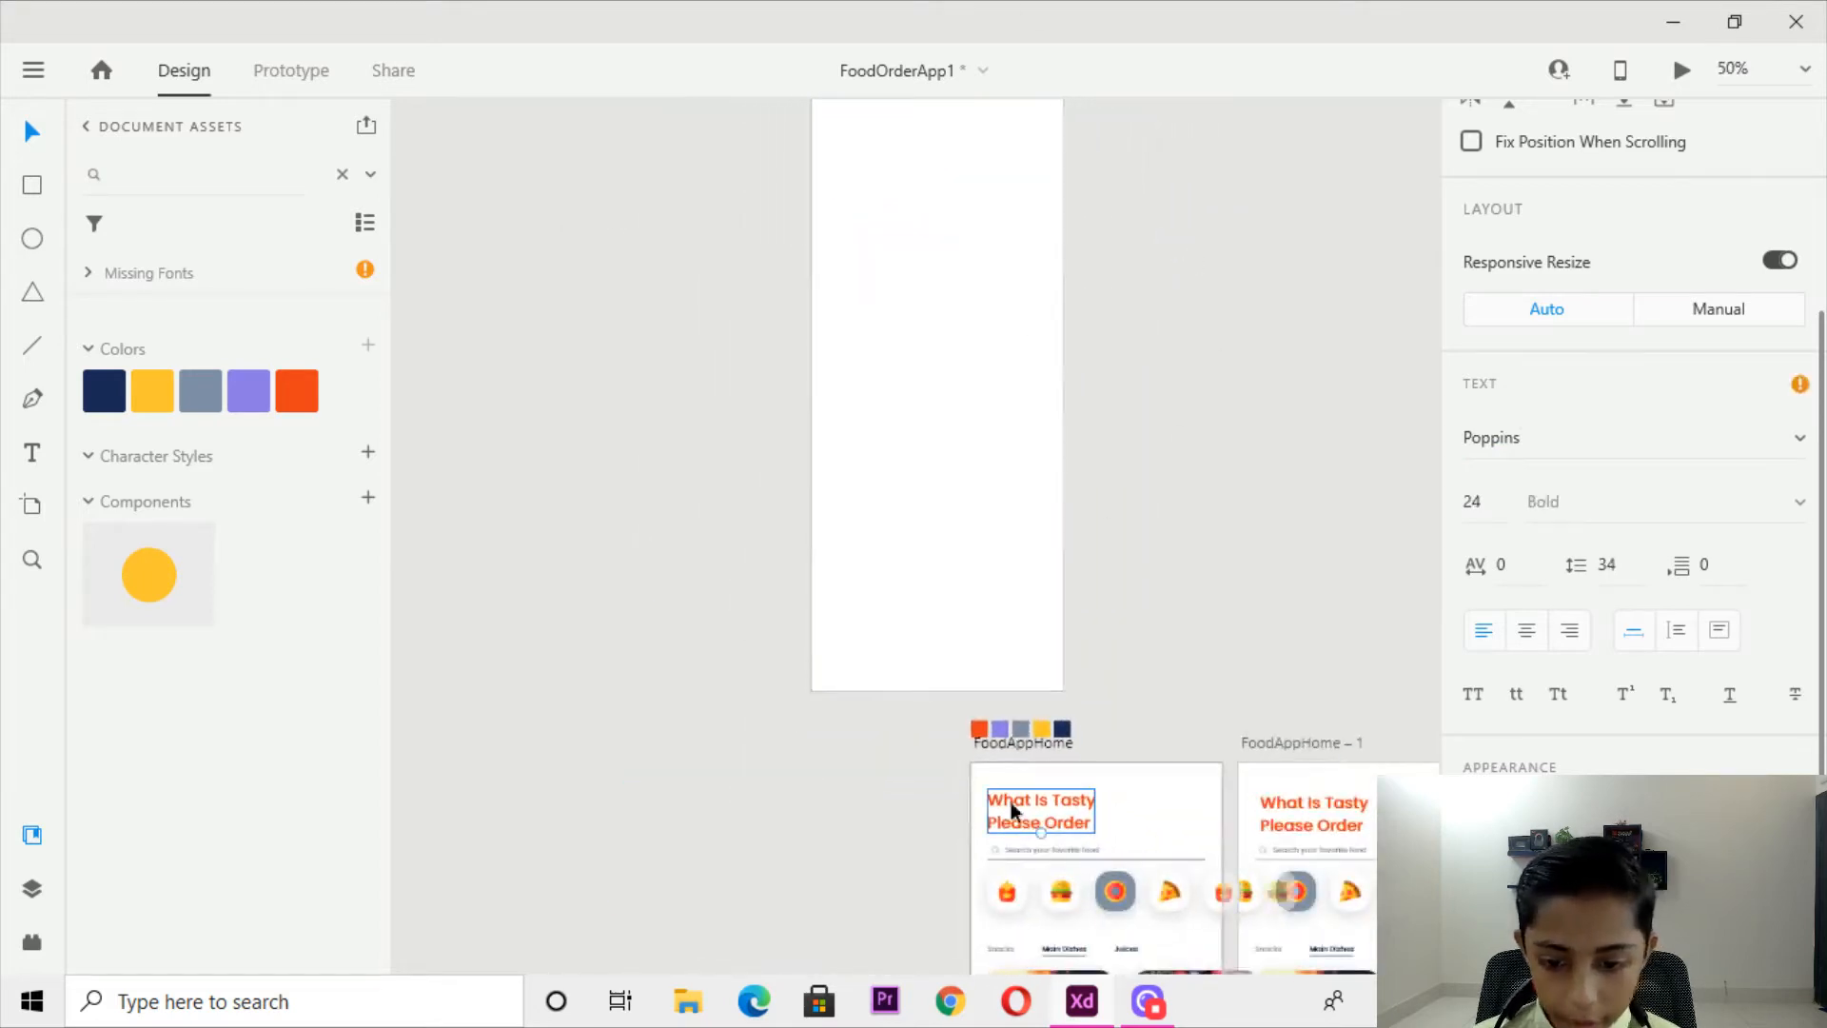
pyautogui.moveTo(1161, 143); pyautogui.dragTo(1117, 567)
pyautogui.click(848, 517)
pyautogui.write('4')
pyautogui.press('Return')
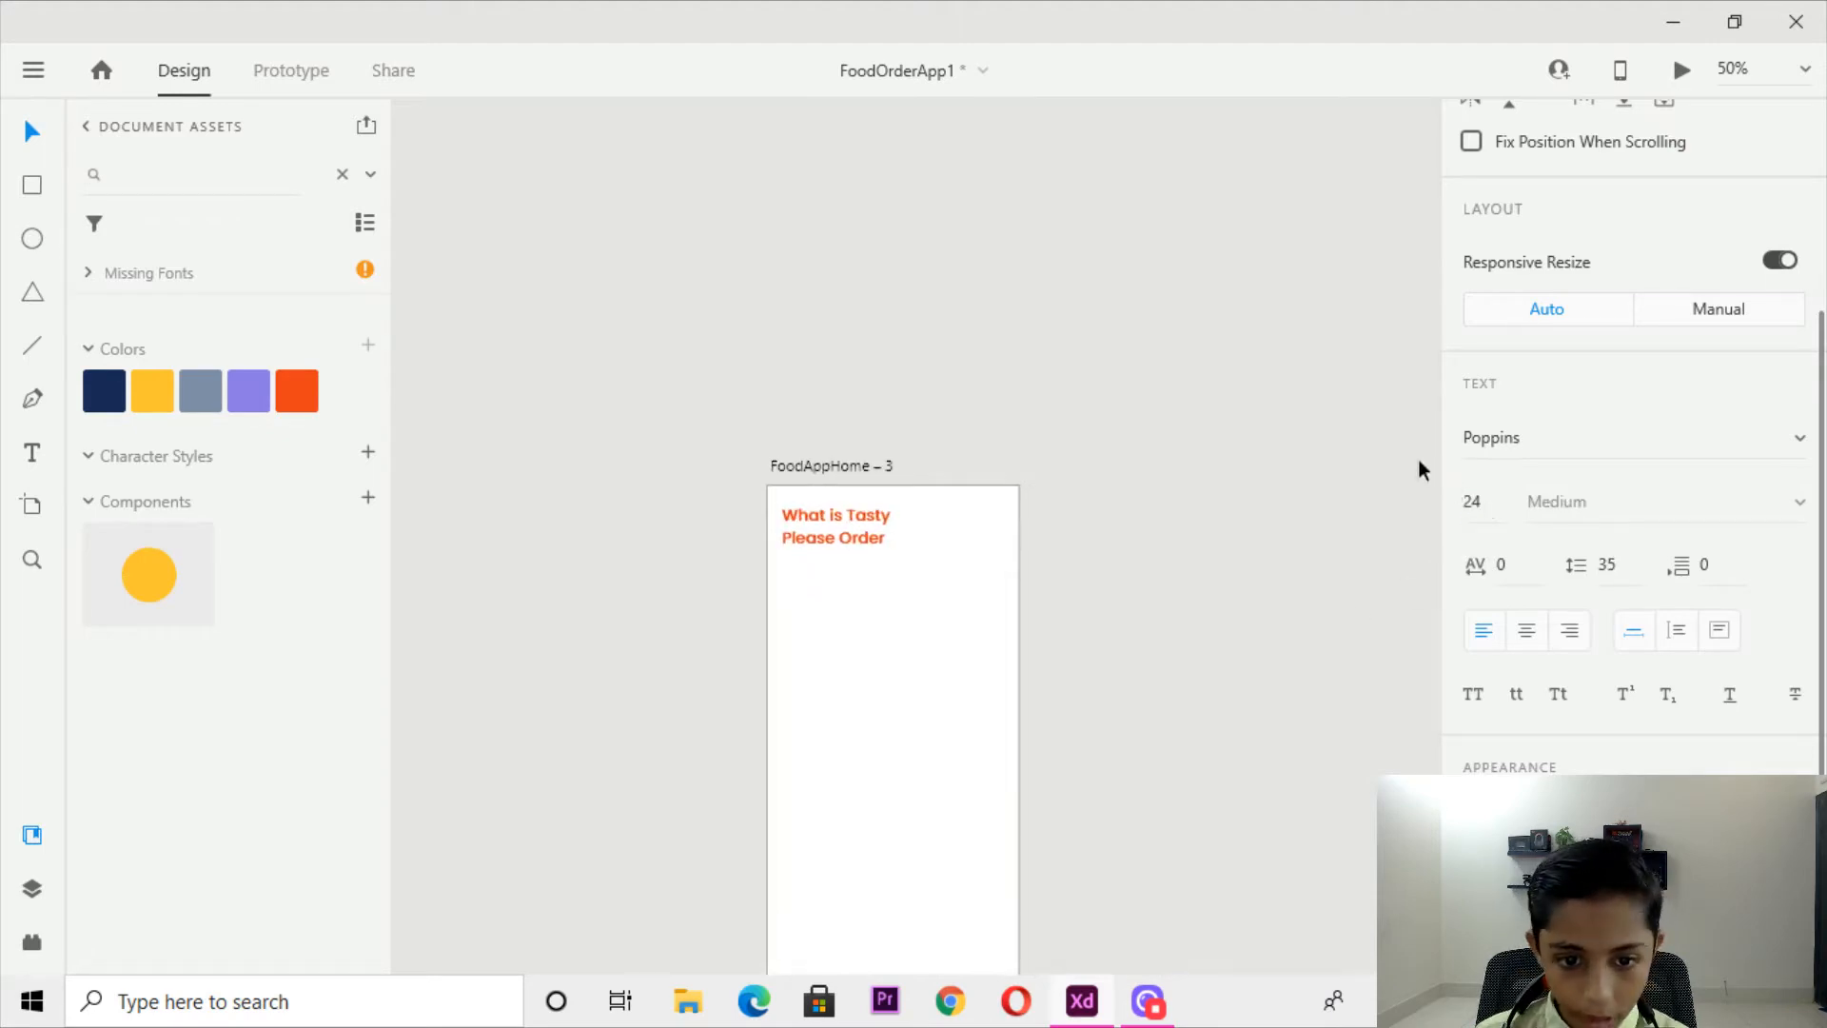
# Copy the search icon, placeholder text and underline from FoodAppHome to just below the heading on FoodAppHome – 3.
pyautogui.click(1227, 675)
pyautogui.moveTo(1104, 883); pyautogui.dragTo(1118, 383)
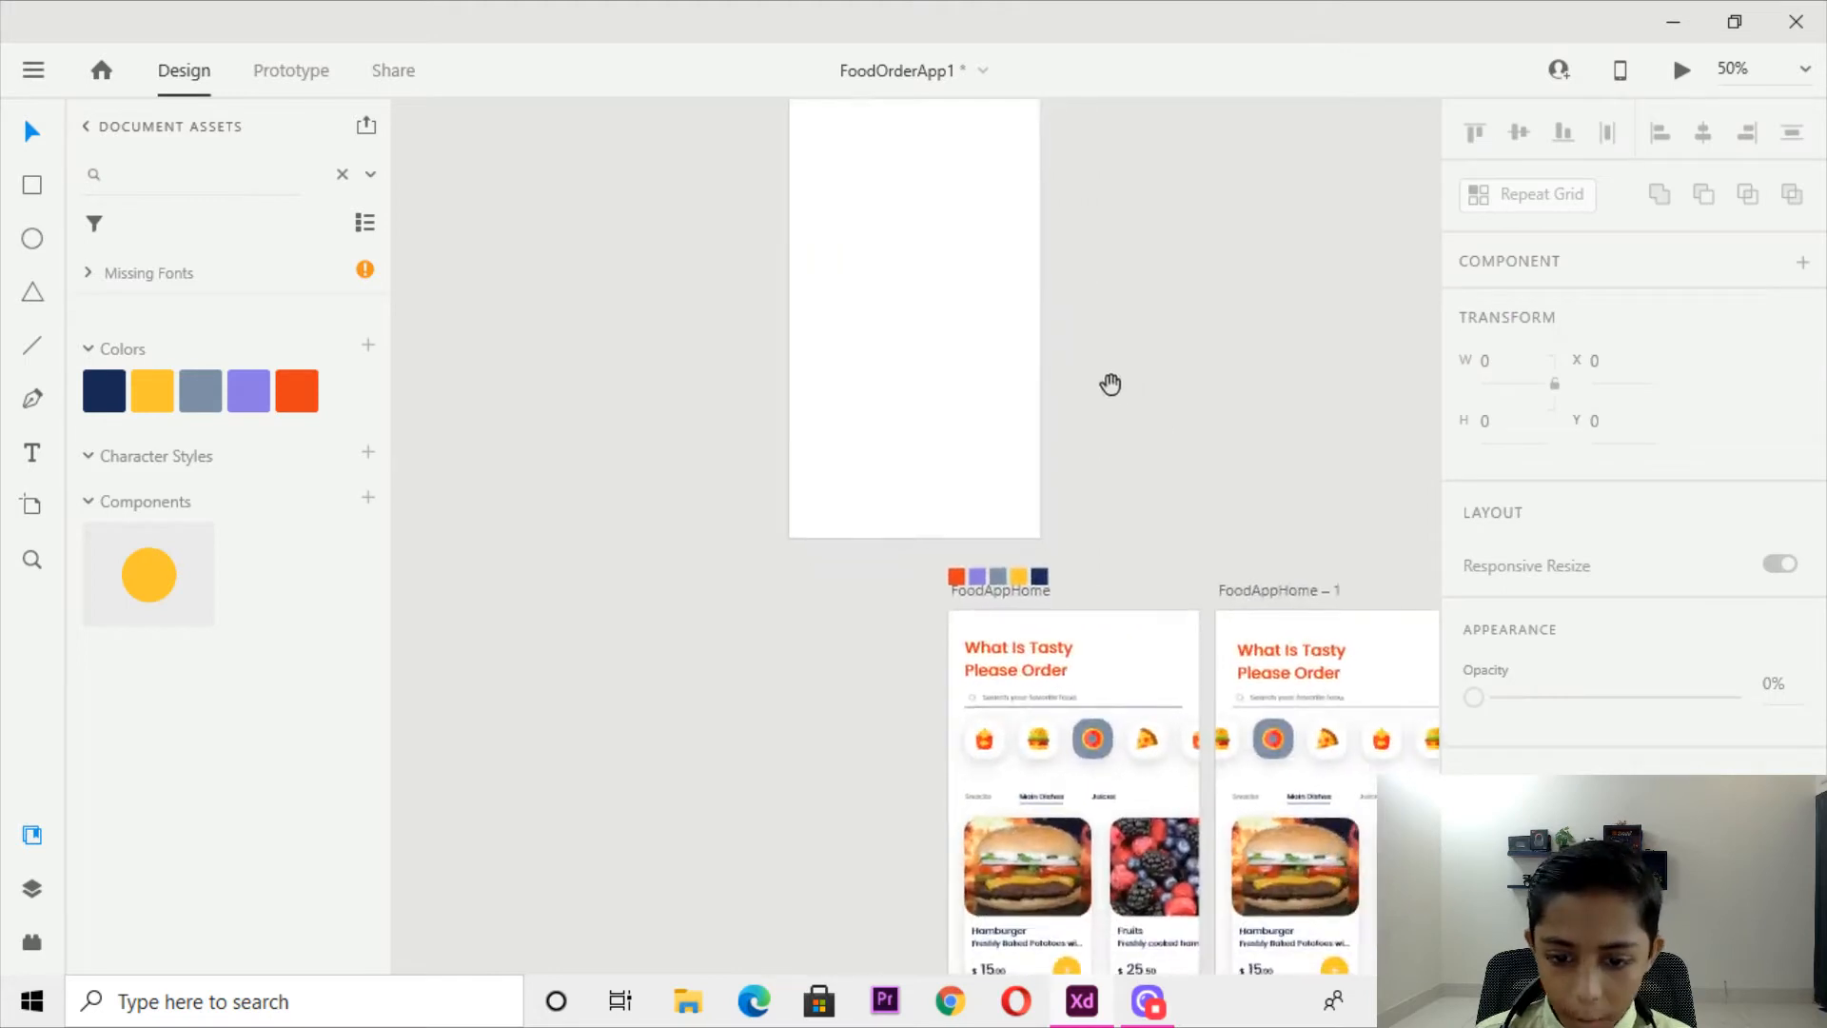
pyautogui.hotkey('ctrl', '+')
pyautogui.hotkey('ctrl', '+')
pyautogui.hotkey('ctrl', '+')
pyautogui.hotkey('ctrl', '+')
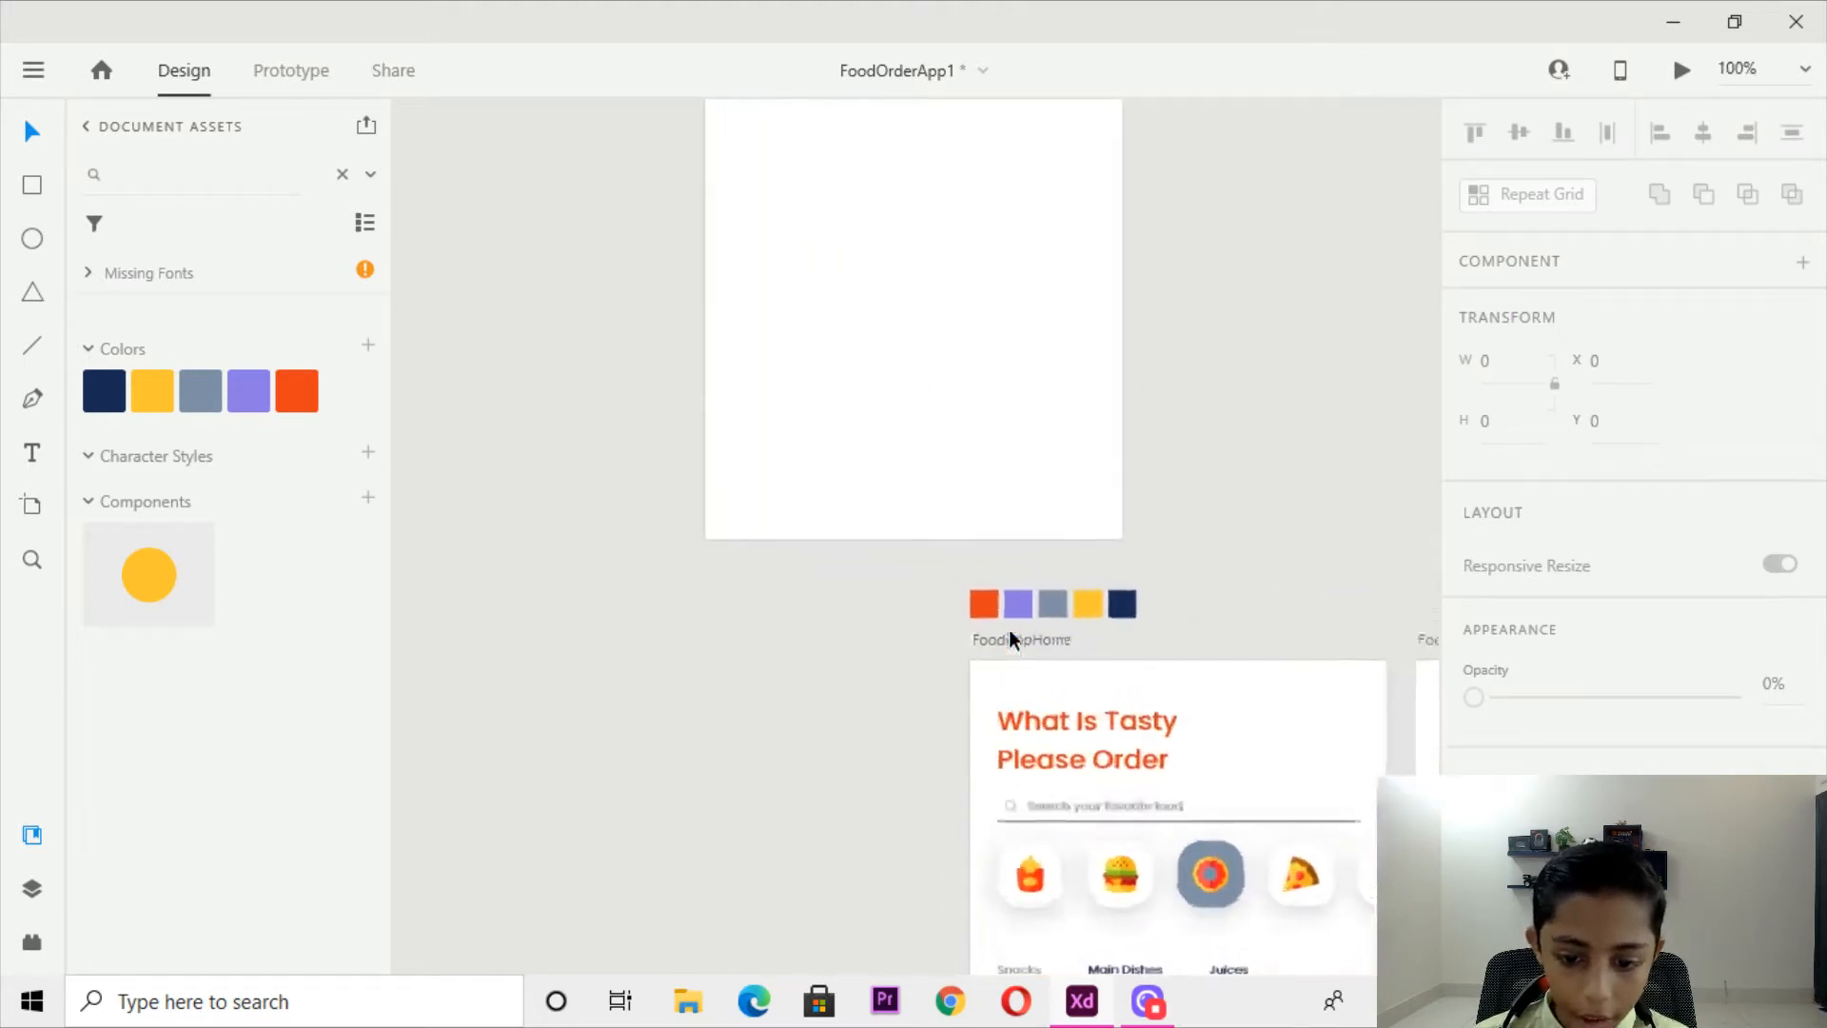
pyautogui.moveTo(982, 580); pyautogui.dragTo(764, 8)
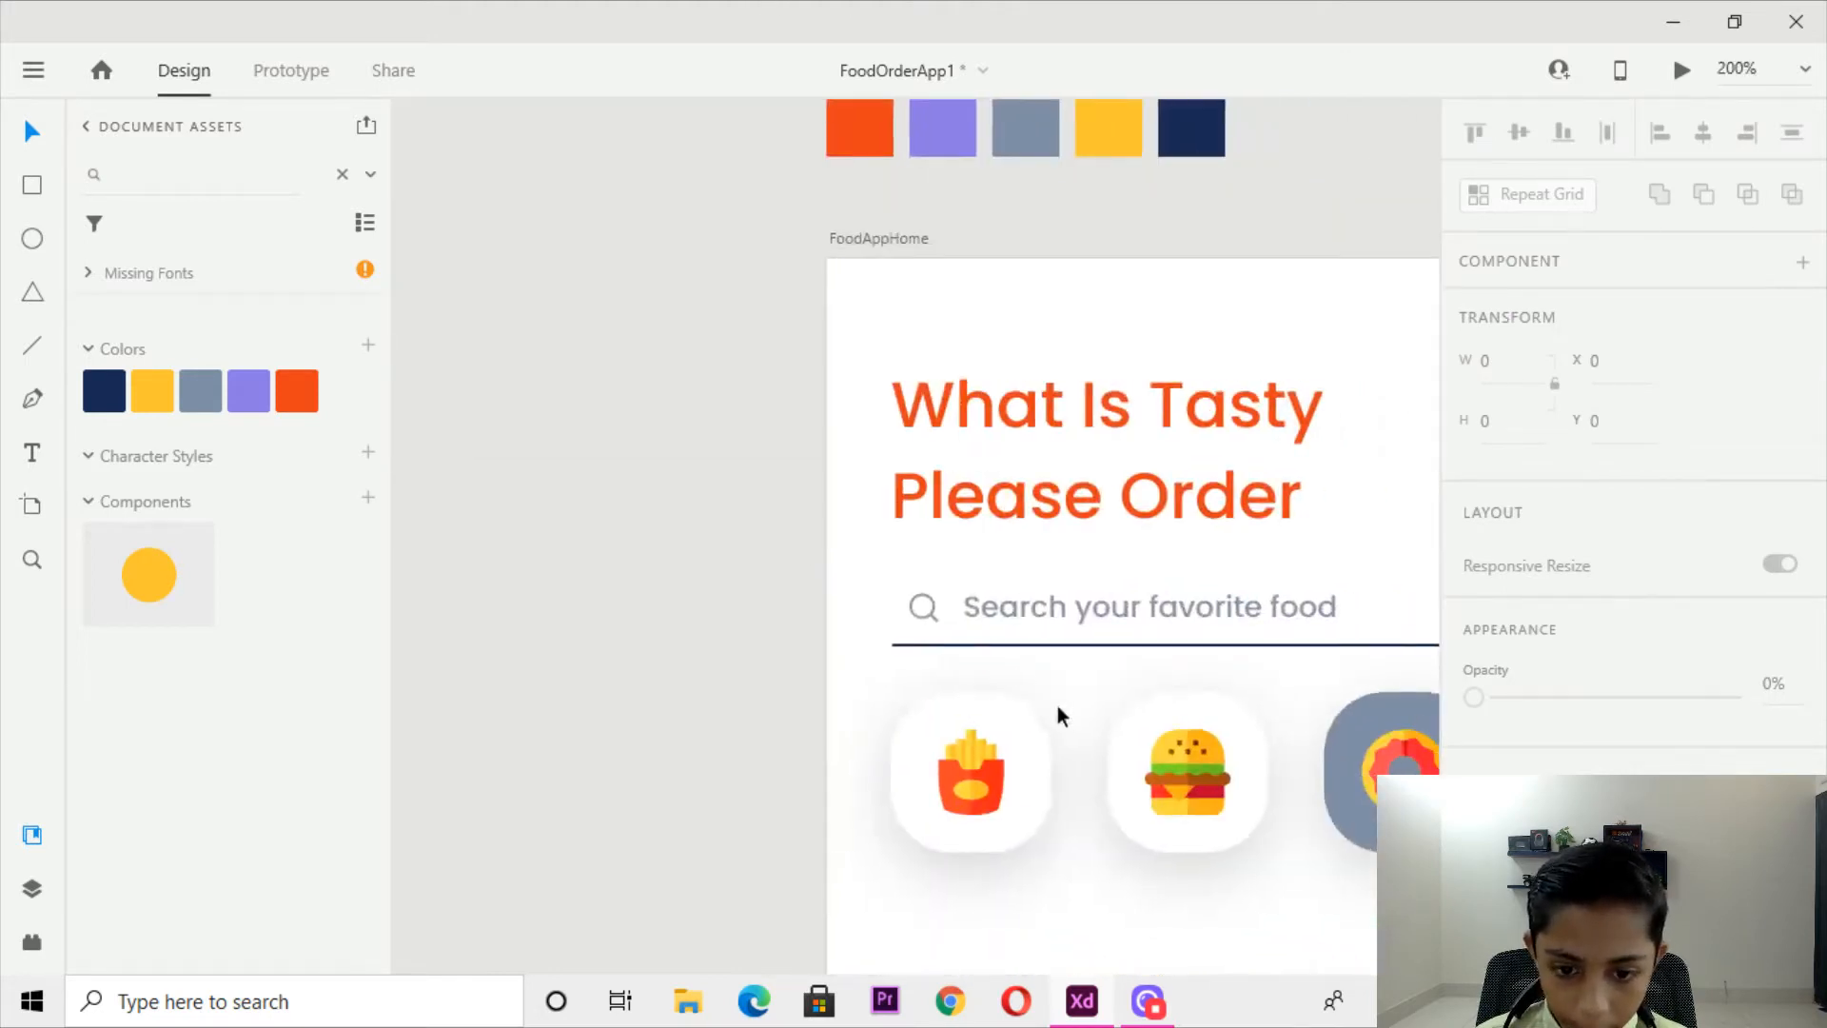
pyautogui.click(925, 615)
pyautogui.moveTo(828, 579); pyautogui.dragTo(1002, 649)
pyautogui.hotkey('ctrl', '-')
pyautogui.hotkey('ctrl', '-')
pyautogui.hotkey('ctrl', '-')
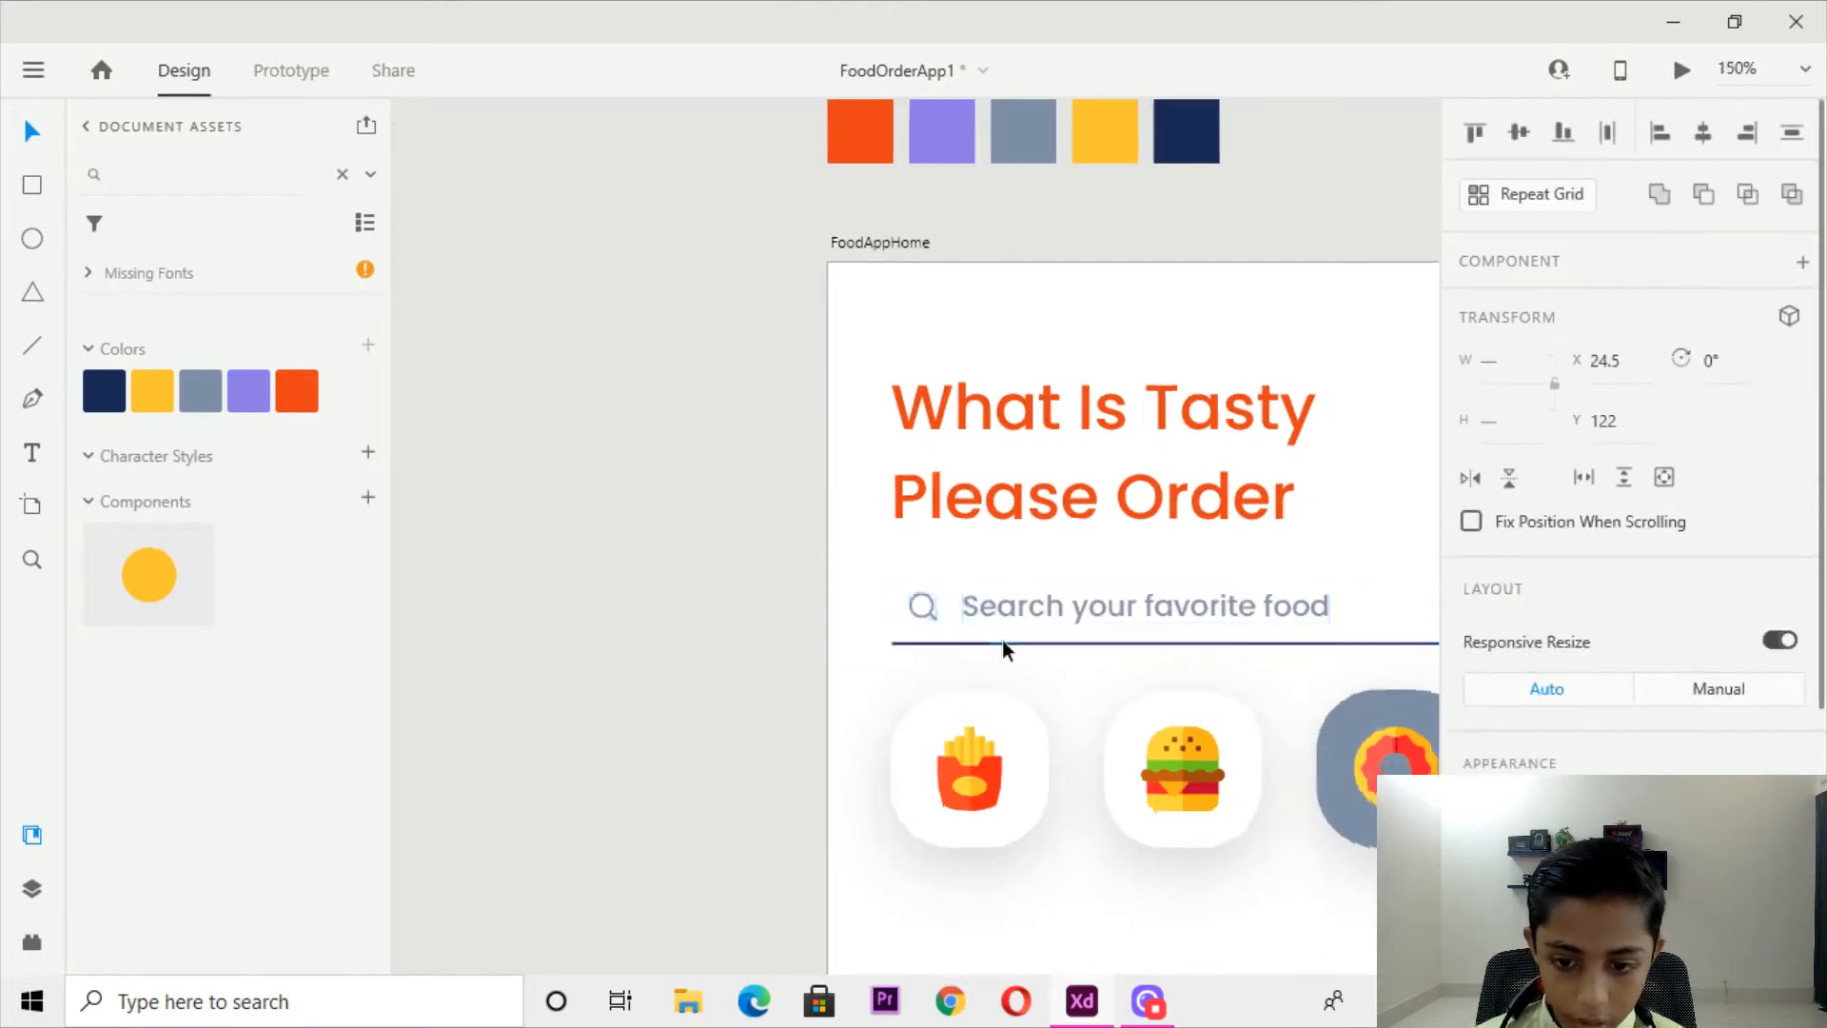
pyautogui.moveTo(912, 13); pyautogui.dragTo(972, 602)
pyautogui.click(1347, 170)
pyautogui.moveTo(909, 428); pyautogui.dragTo(908, 750)
pyautogui.moveTo(881, 255); pyautogui.dragTo(775, 499)
# Delete the copied placeholder text and underline on FoodAppHome – 3, keeping only the search icon.
pyautogui.hotkey('ctrl', '+')
pyautogui.hotkey('ctrl', '+')
pyautogui.hotkey('ctrl', '+')
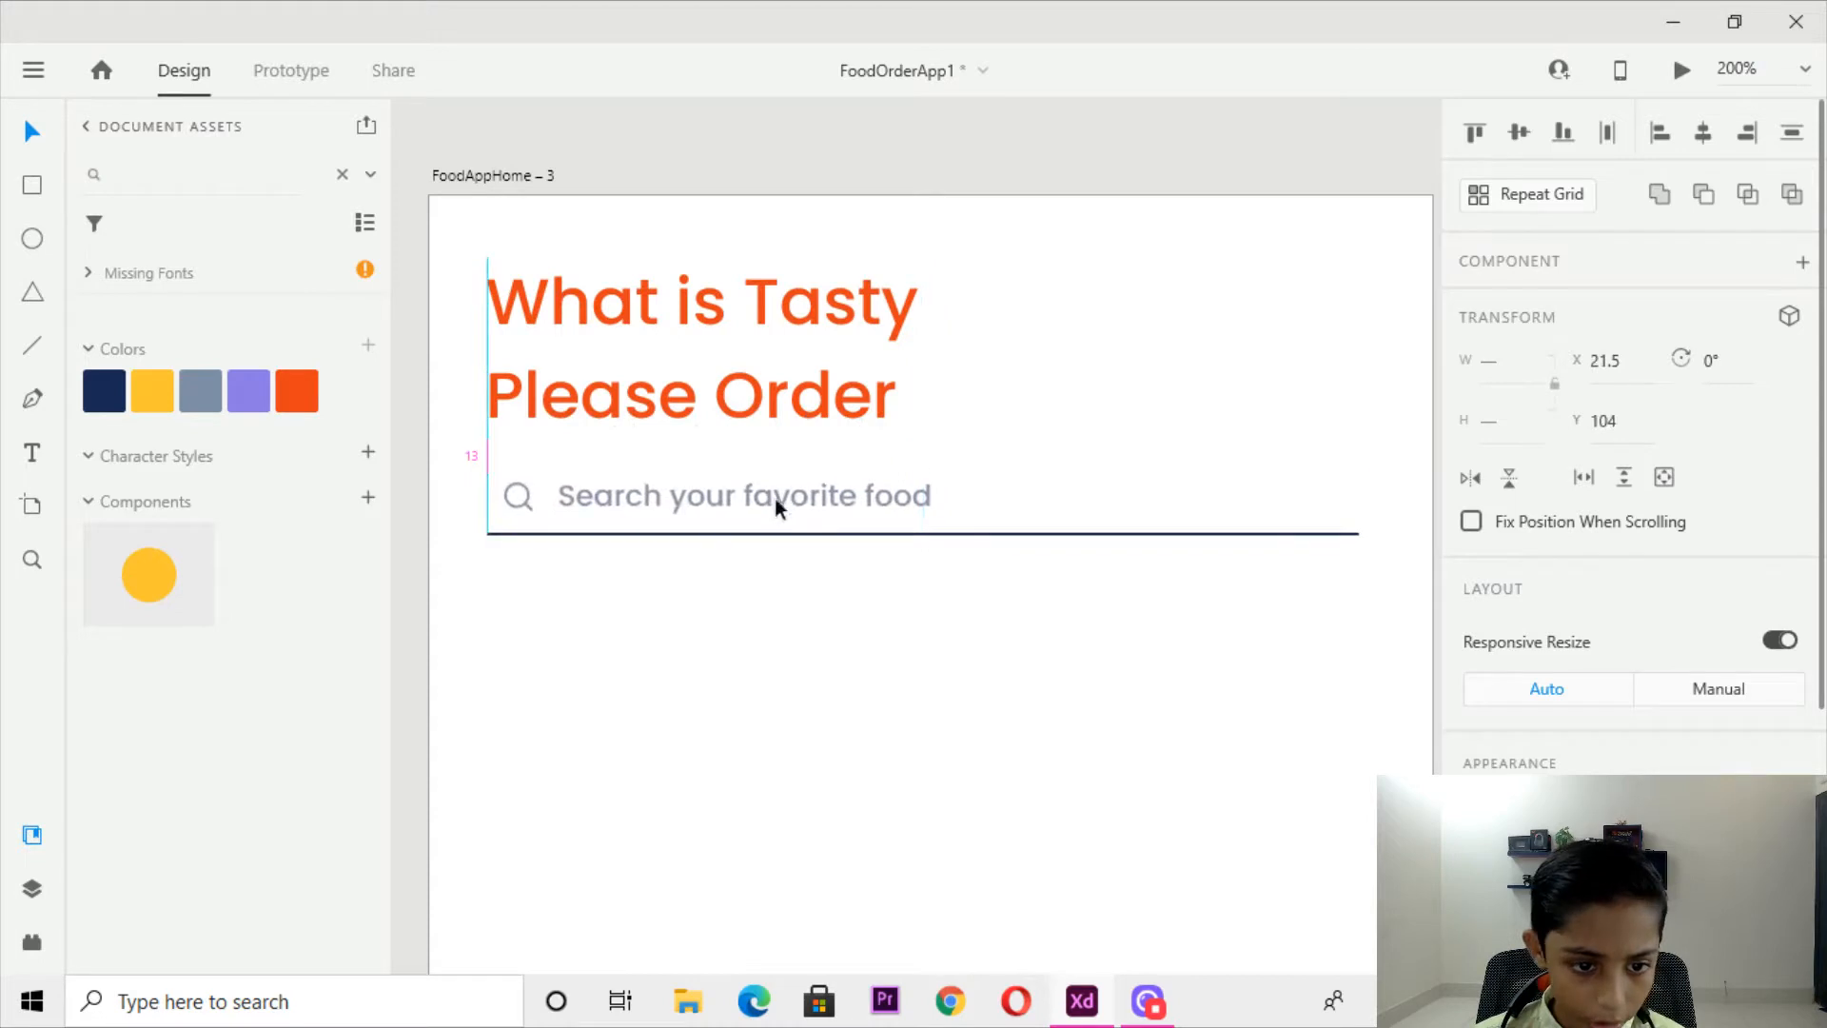
pyautogui.click(733, 466)
pyautogui.click(712, 497)
pyautogui.press('Delete')
pyautogui.click(649, 534)
pyautogui.press('Delete')
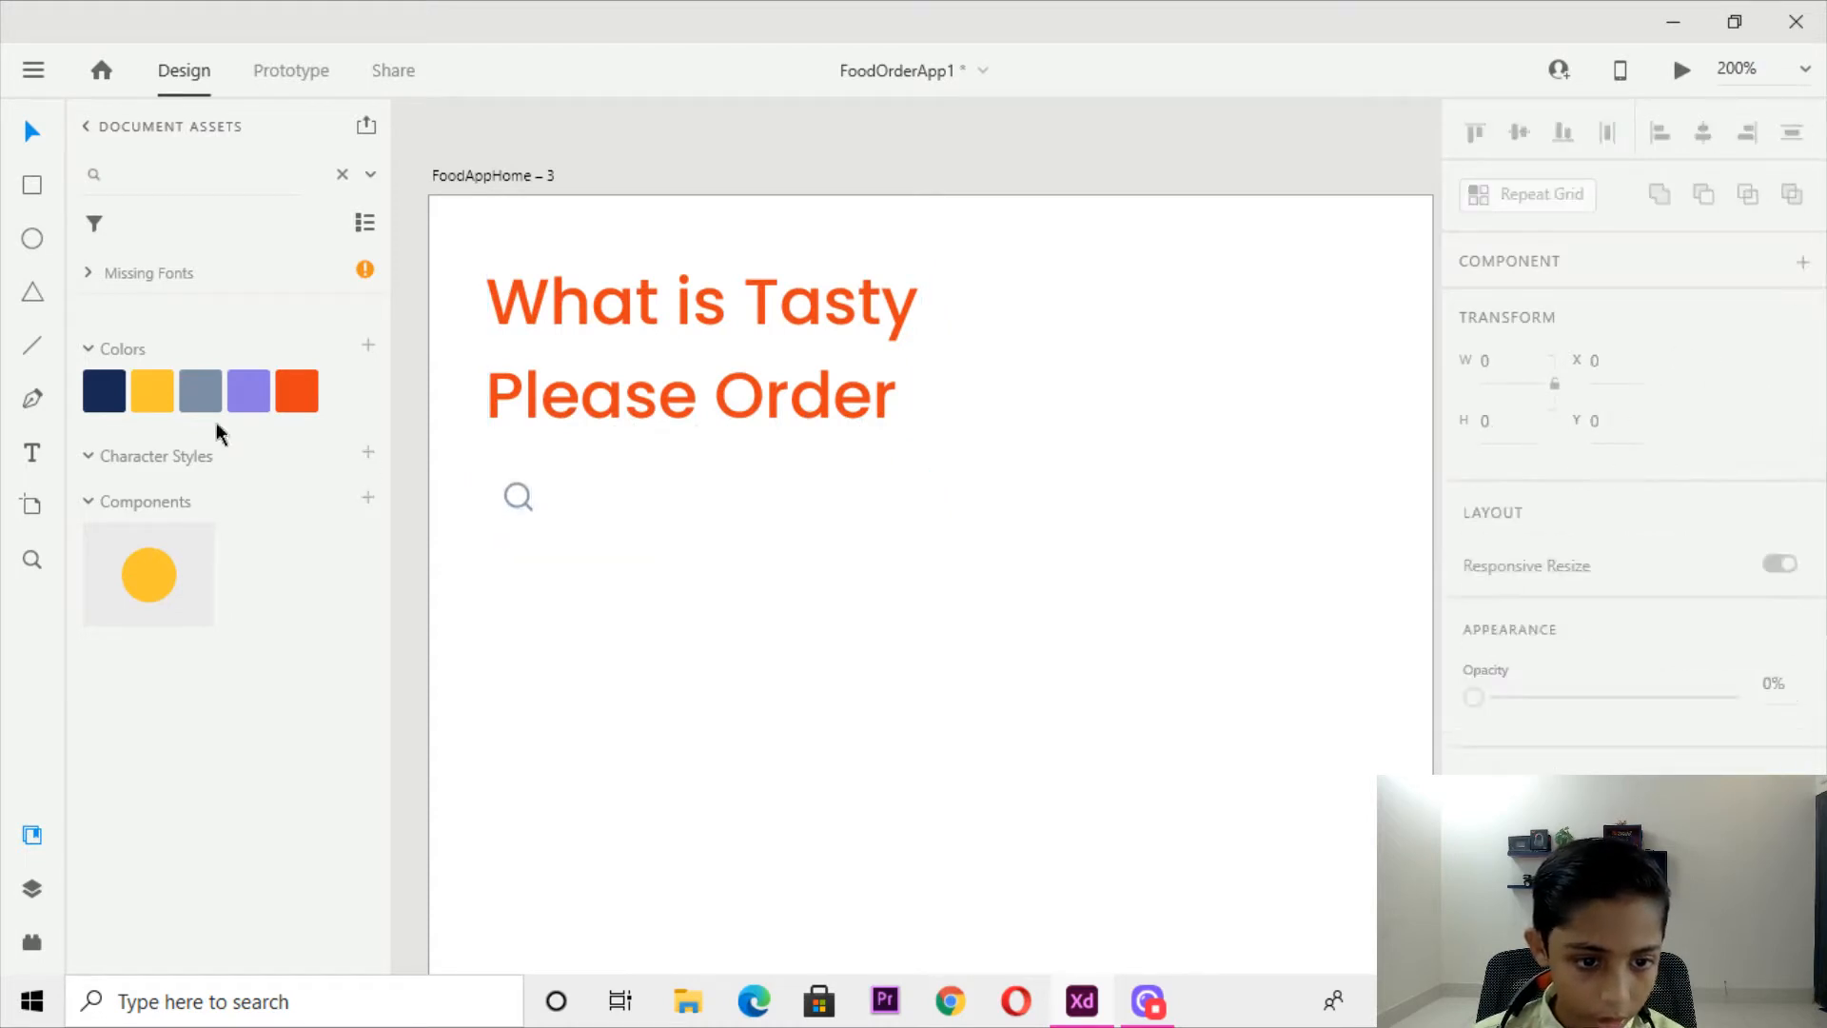
# Add the text "Search you Favourite" beside the search icon on FoodAppHome – 3.
pyautogui.click(546, 499)
pyautogui.write('SAEEARCH')
pyautogui.press('BackSpace')
pyautogui.press('BackSpace')
pyautogui.press('BackSpace')
pyautogui.press('BackSpace')
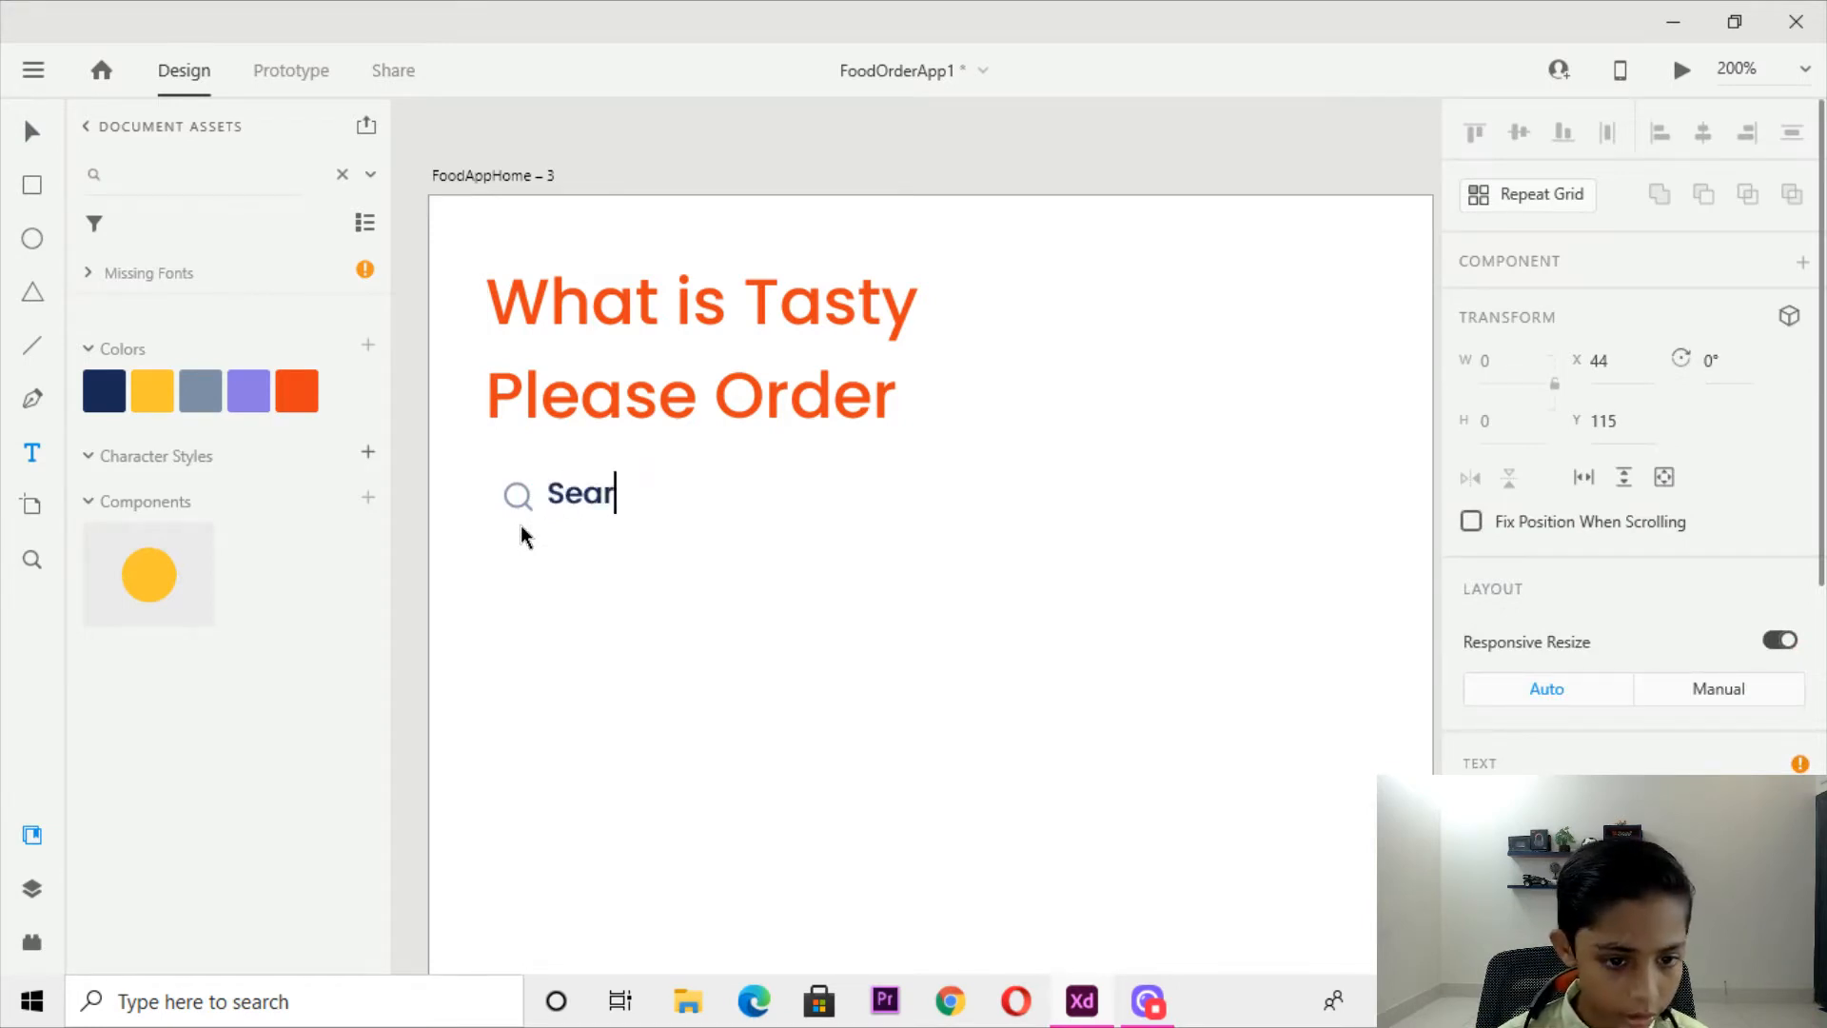
pyautogui.write('arch you')
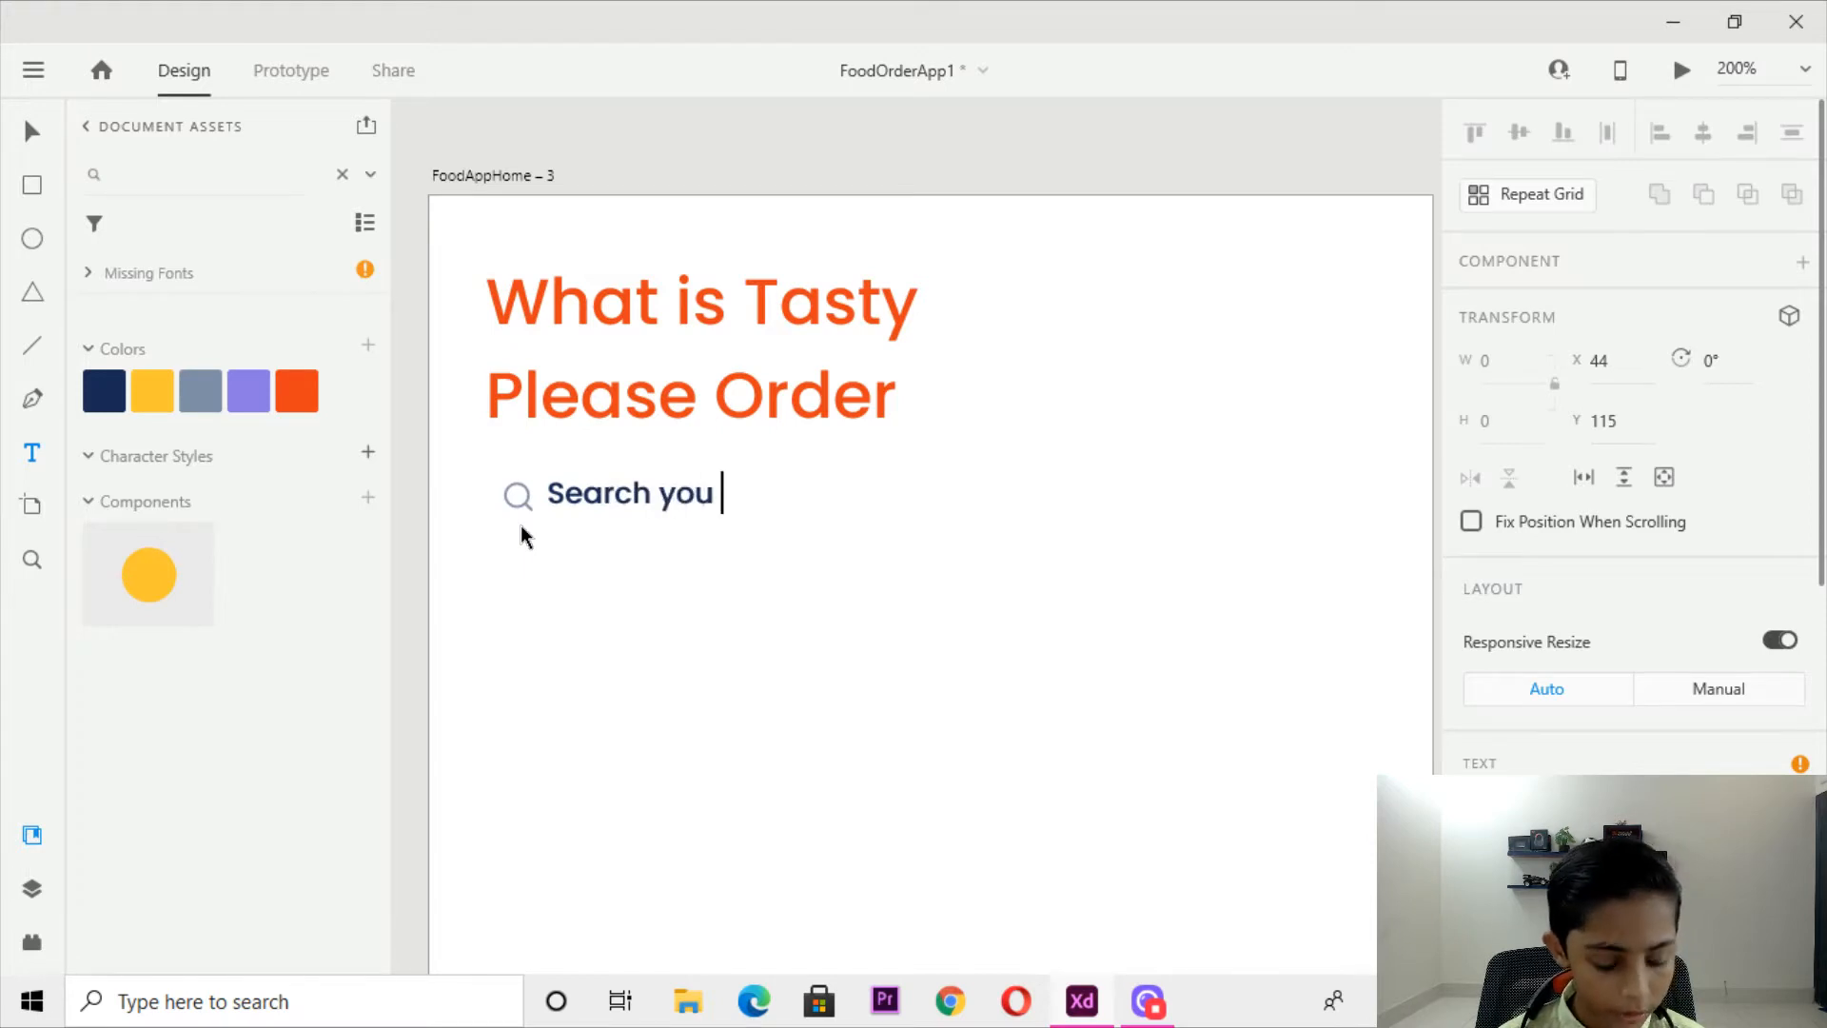
pyautogui.write(' Favourite')
pyautogui.press('Escape')
# Extend the search placeholder with the word "Food" so it reads "Search you Favourite Food".
pyautogui.scroll(-4, 898, 569)
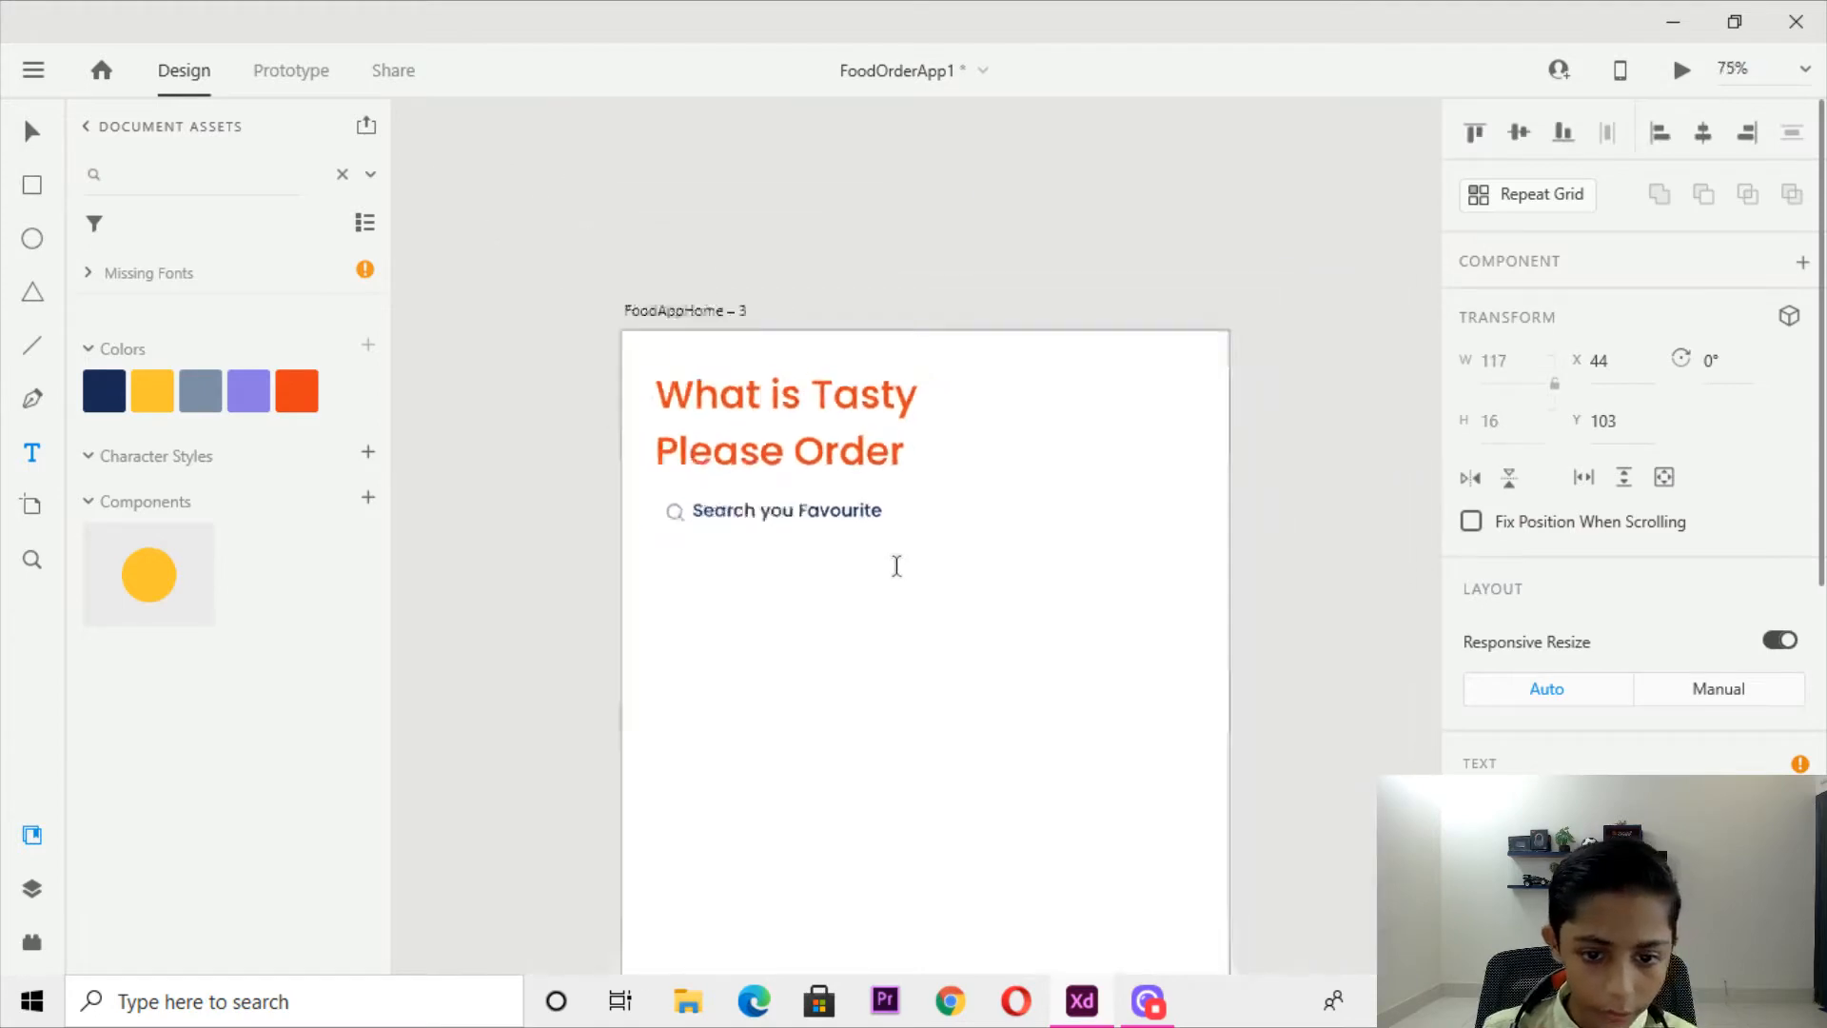
pyautogui.moveTo(896, 569); pyautogui.dragTo(960, 202)
pyautogui.moveTo(1008, 585); pyautogui.dragTo(894, 32)
pyautogui.hotkey('ctrl', '1')
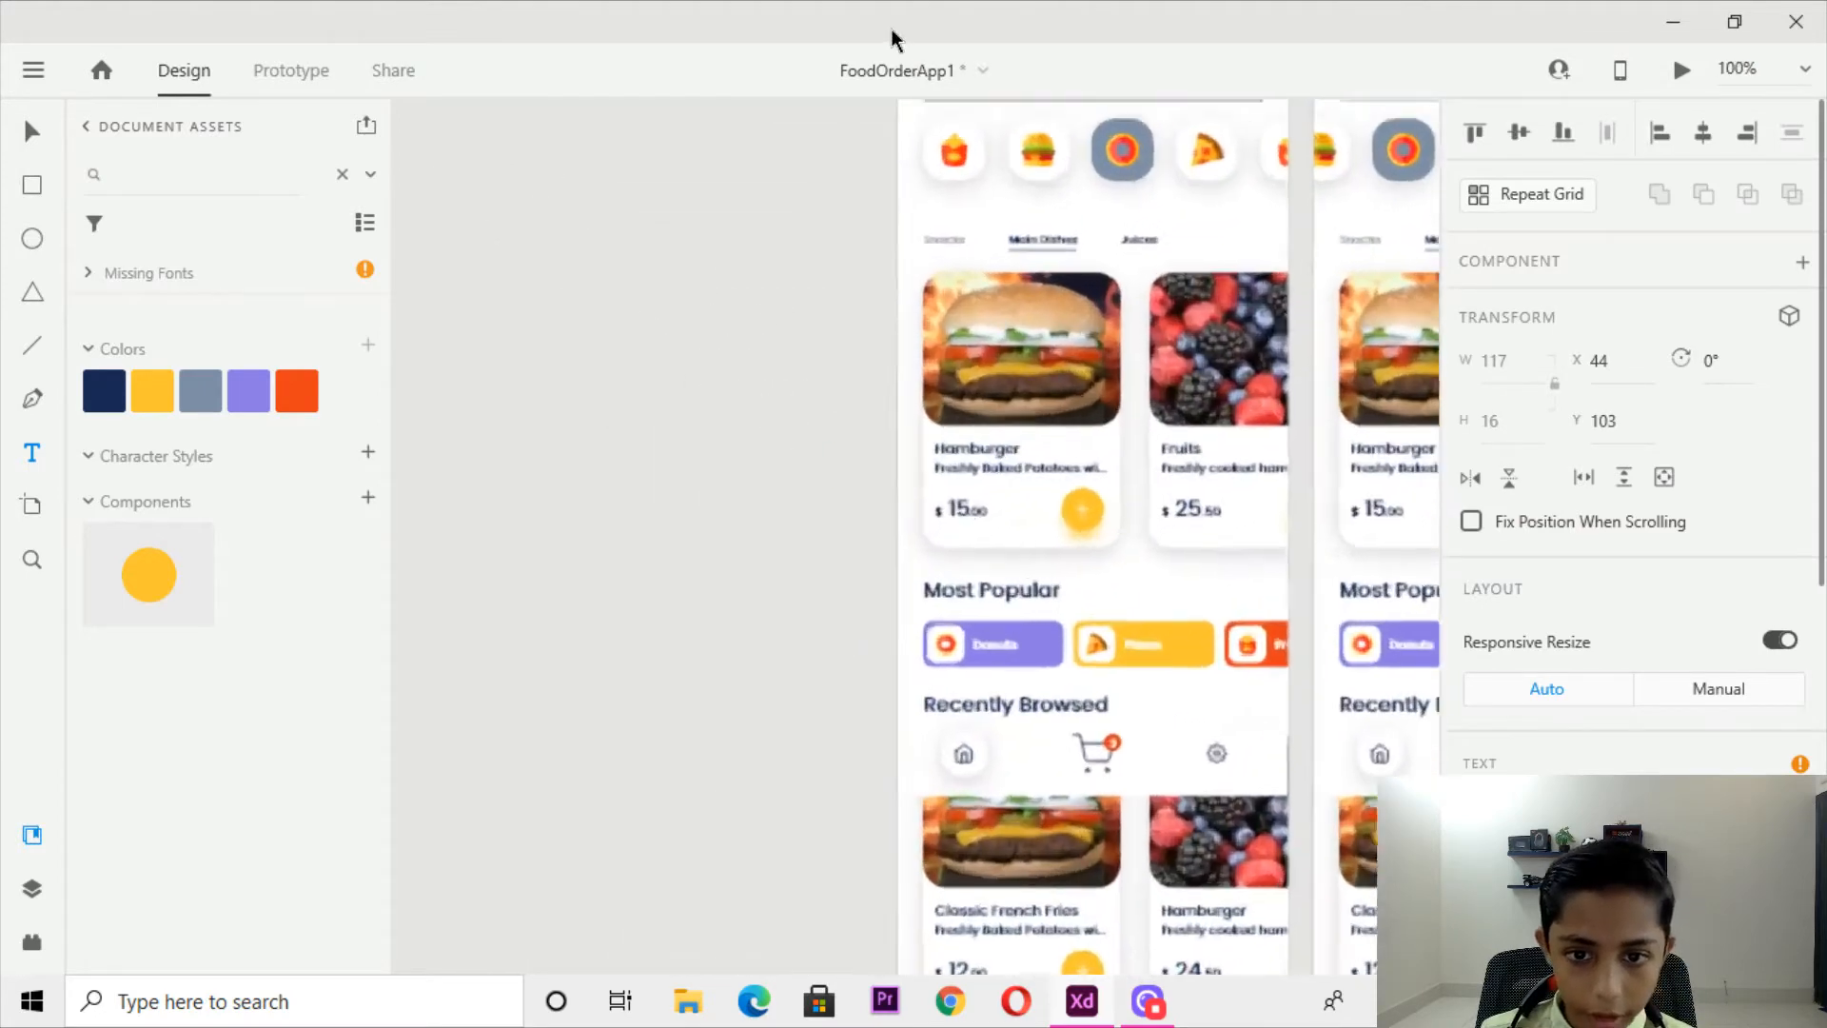
pyautogui.moveTo(818, 450); pyautogui.dragTo(751, 633)
pyautogui.scroll(12, 662, 224)
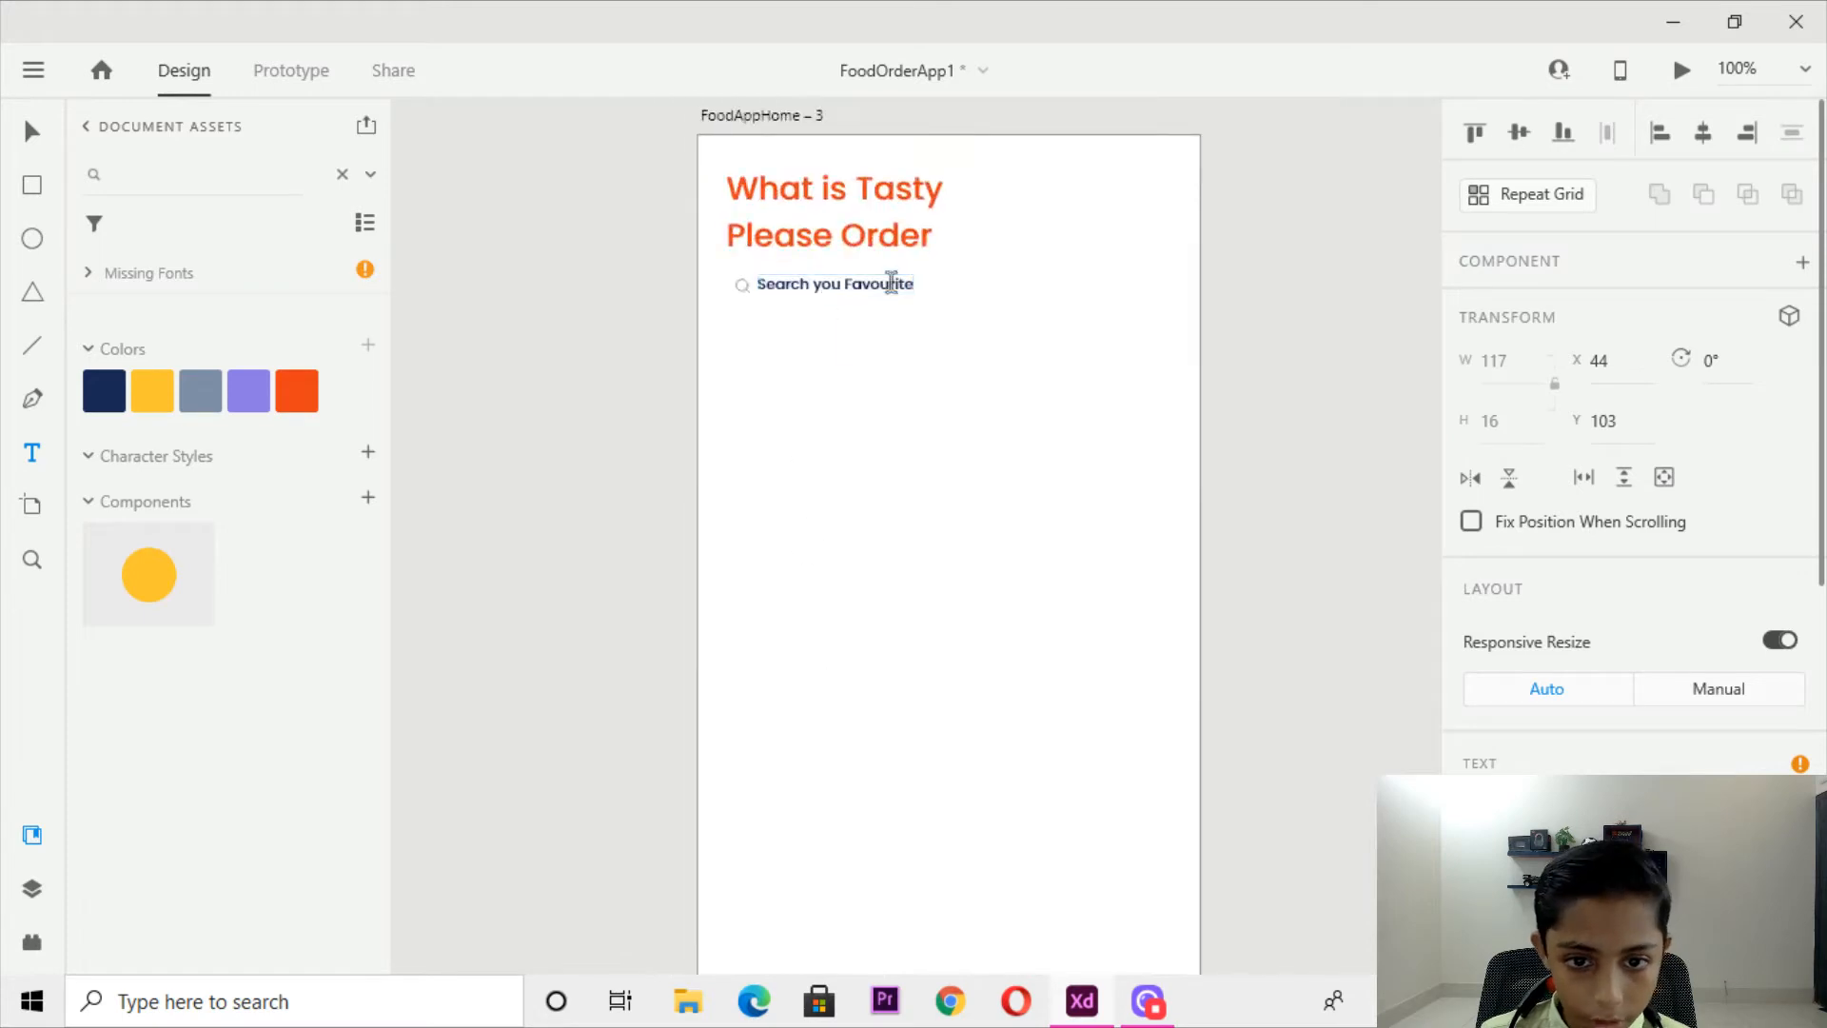
pyautogui.doubleClick(893, 283)
pyautogui.click(908, 285)
pyautogui.write('Food')
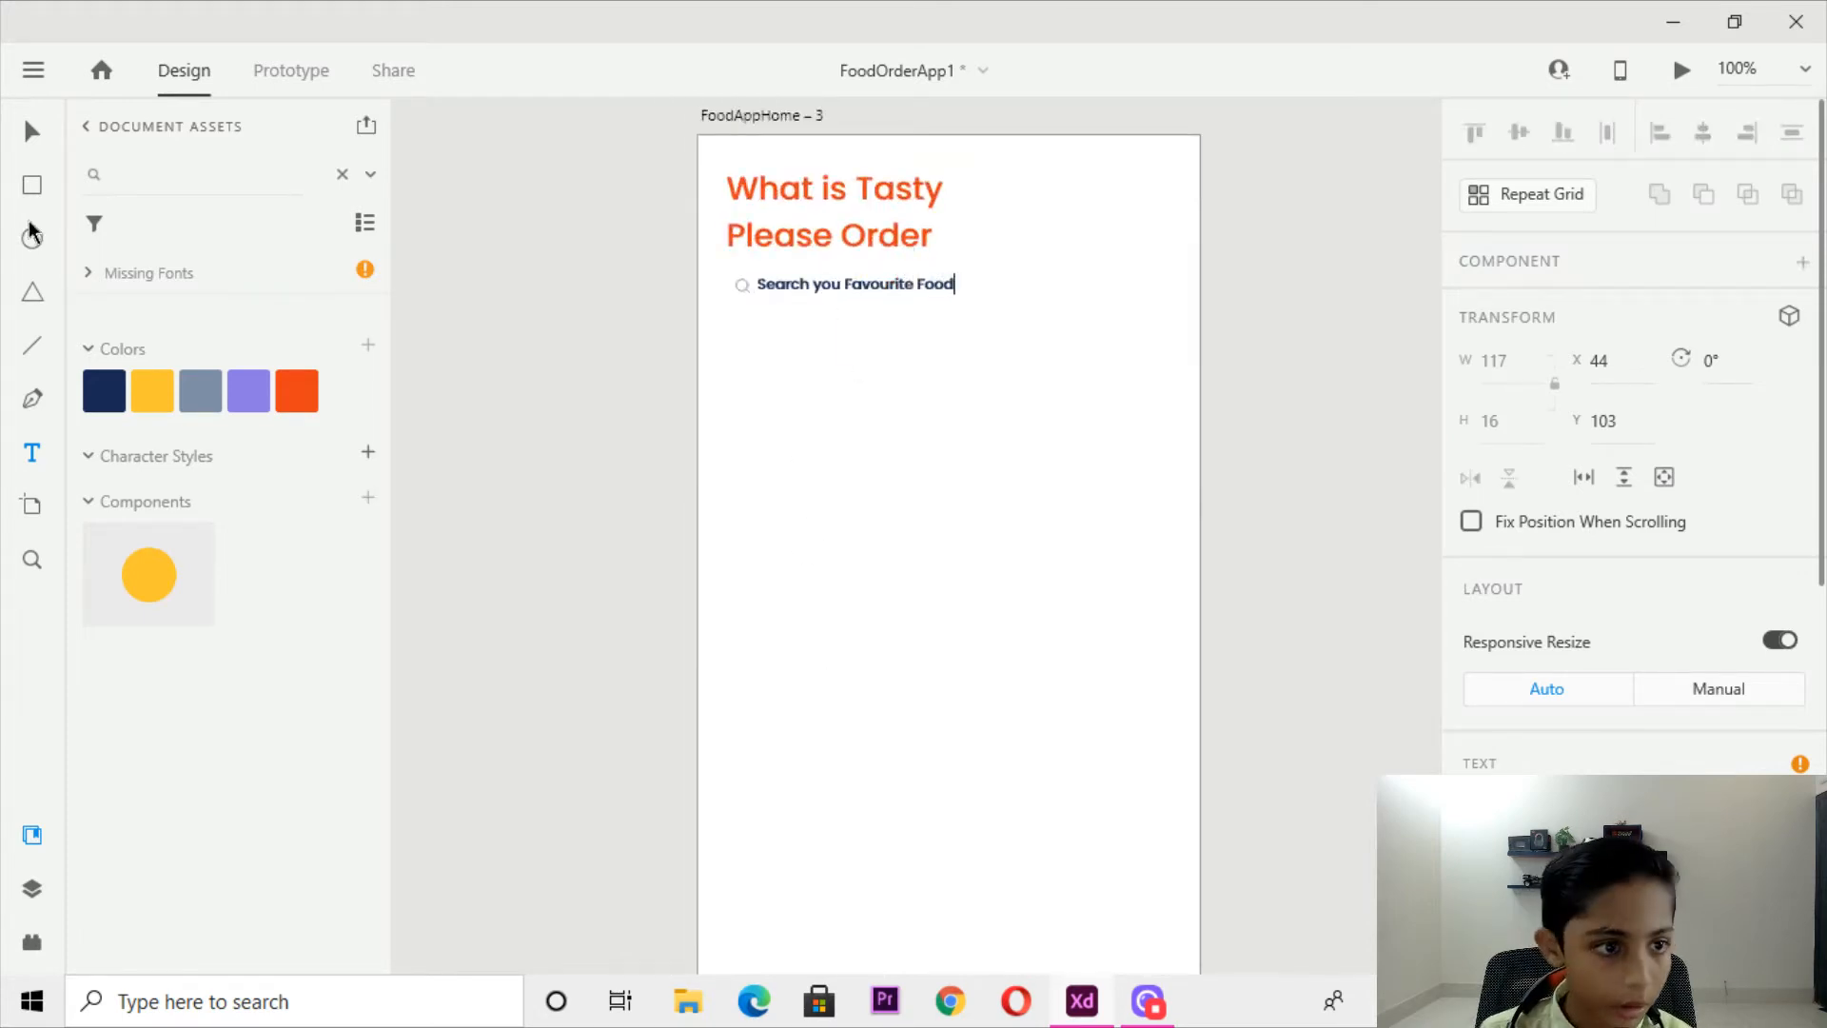
pyautogui.click(38, 125)
# Check the FoodAppHome placeholder's appearance, and set the opacity of the new search placeholder text to 50%.
pyautogui.hotkey('ctrl', '-')
pyautogui.hotkey('ctrl', '-')
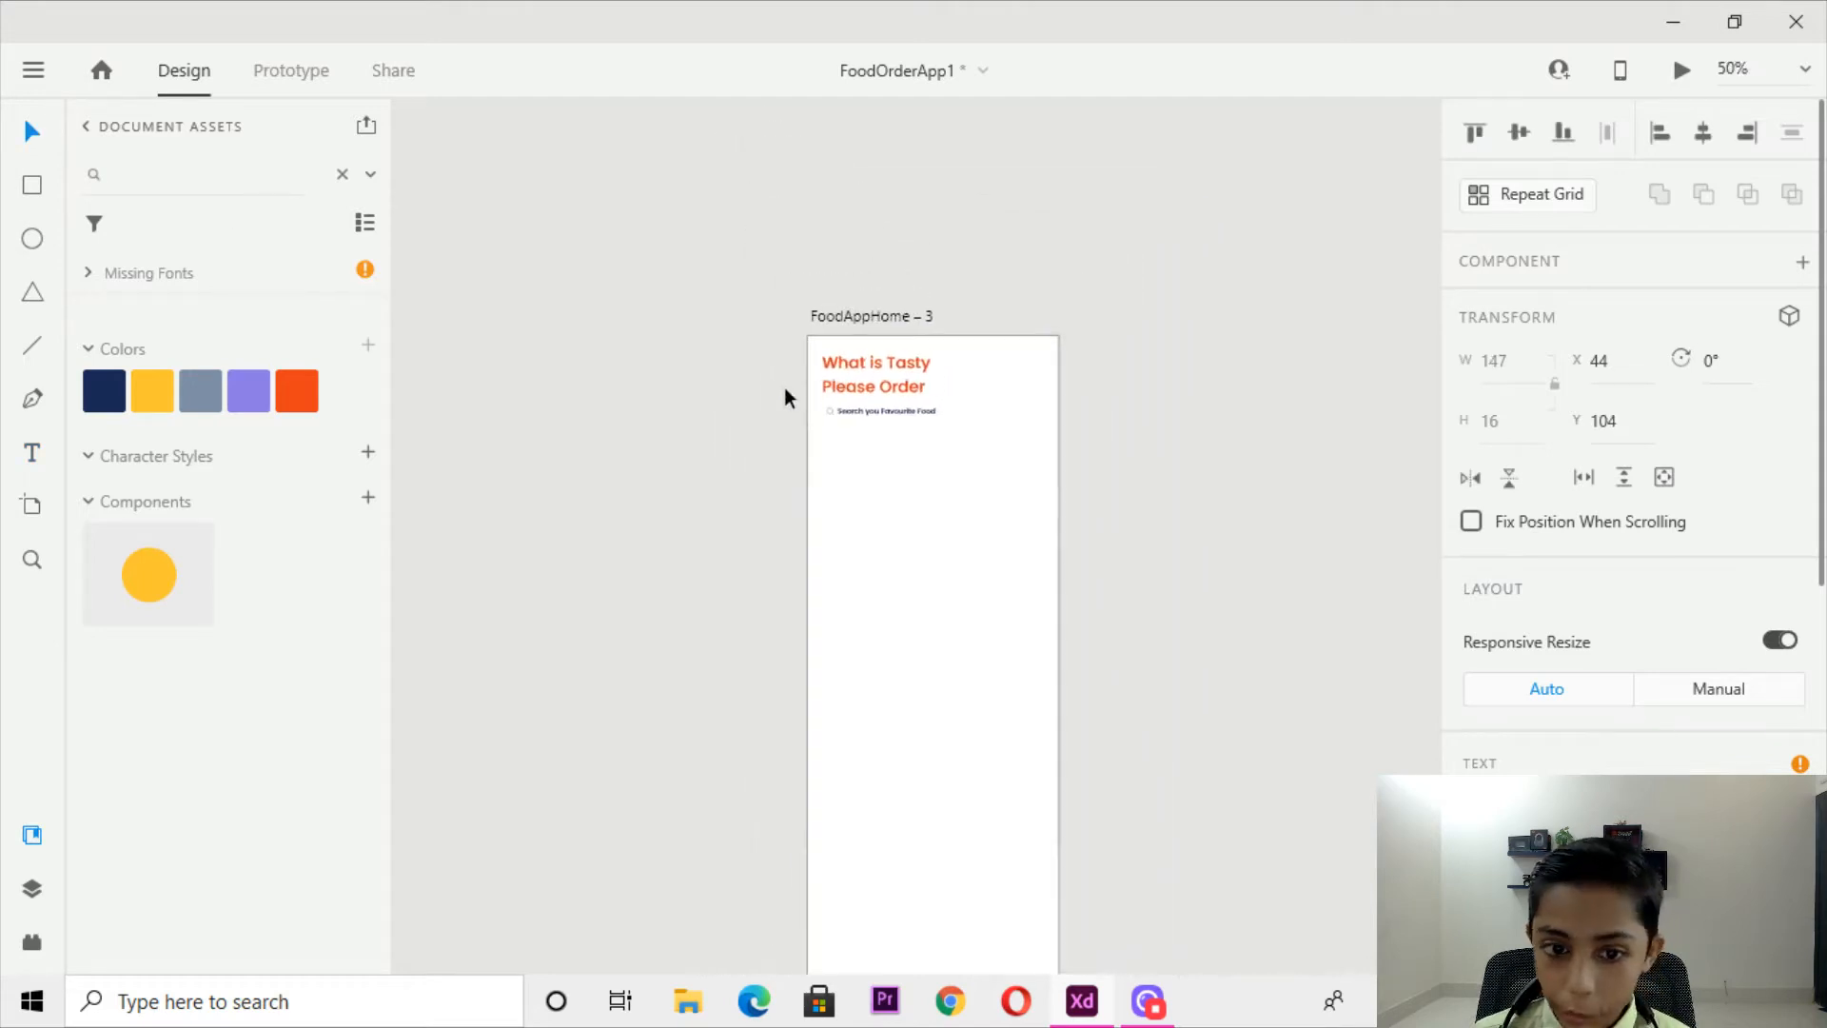
pyautogui.moveTo(887, 294); pyautogui.dragTo(970, 57)
pyautogui.click(1157, 808)
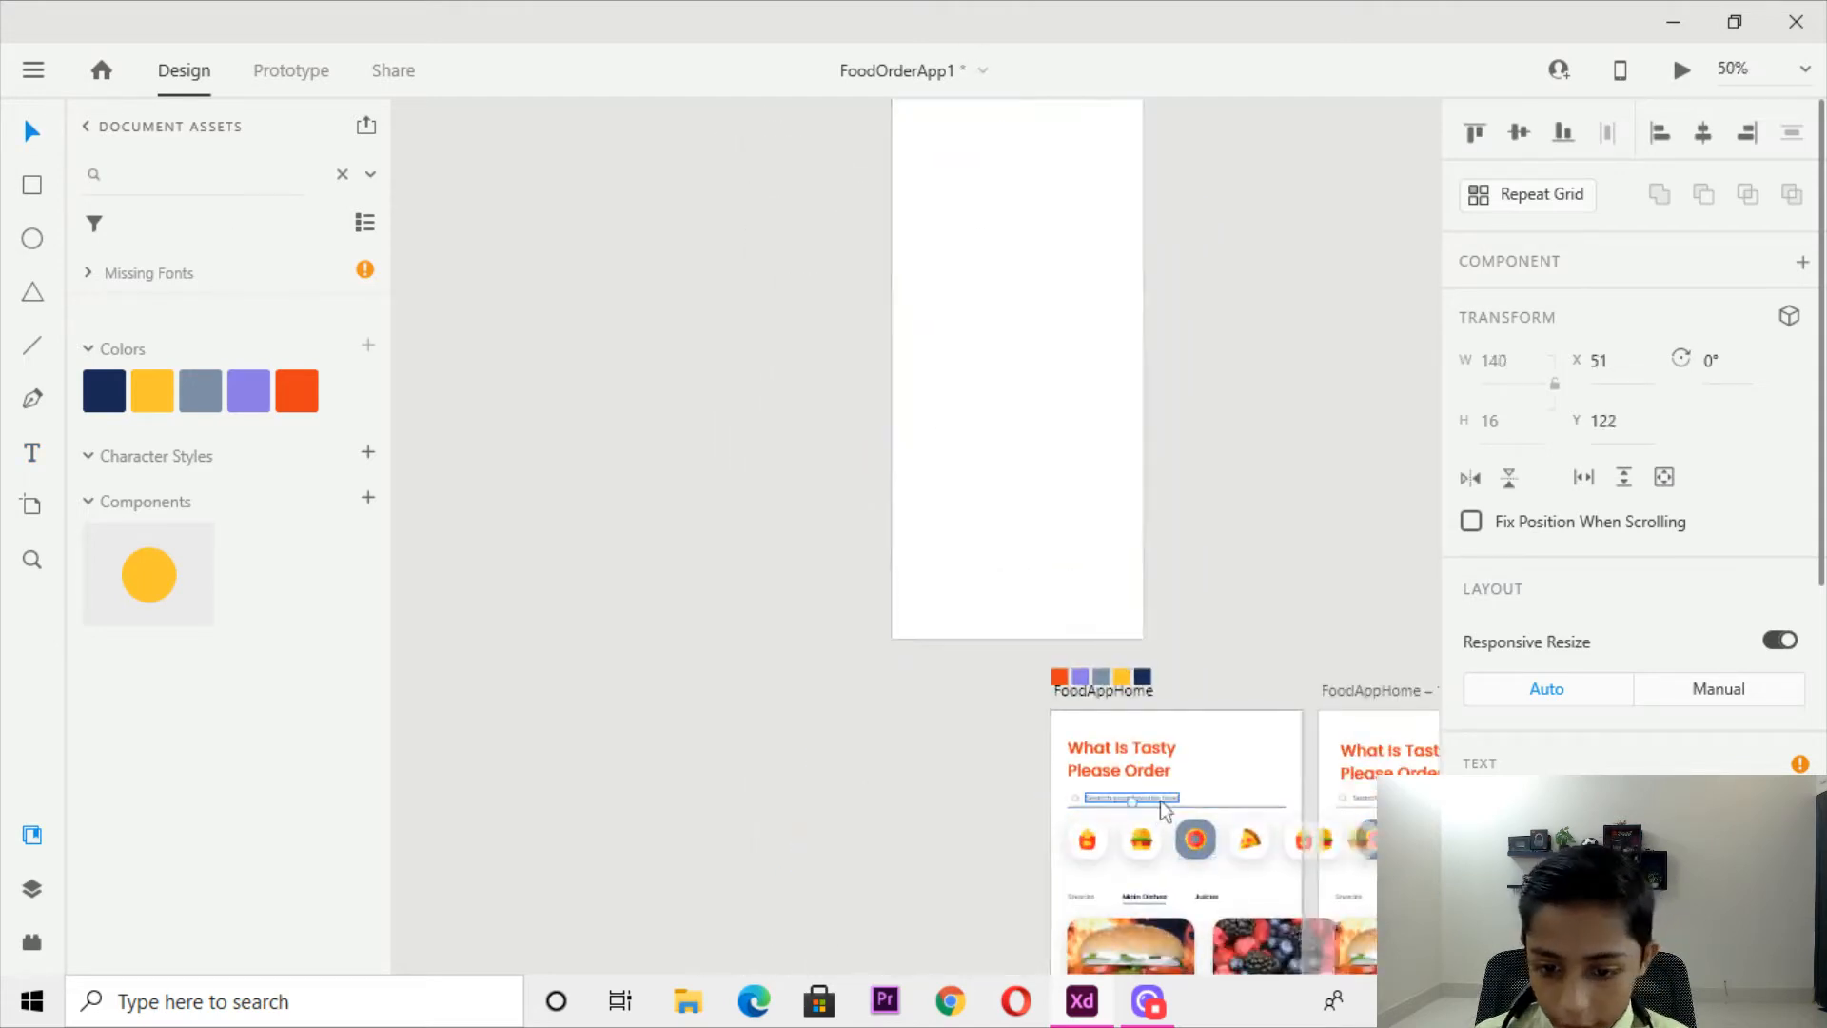
pyautogui.moveTo(1275, 623); pyautogui.dragTo(1186, 327)
pyautogui.scroll(-2, 1536, 743)
pyautogui.scroll(-4, 1537, 770)
pyautogui.moveTo(1187, 531); pyautogui.dragTo(1255, 965)
pyautogui.moveTo(979, 545); pyautogui.dragTo(999, 748)
pyautogui.click(955, 368)
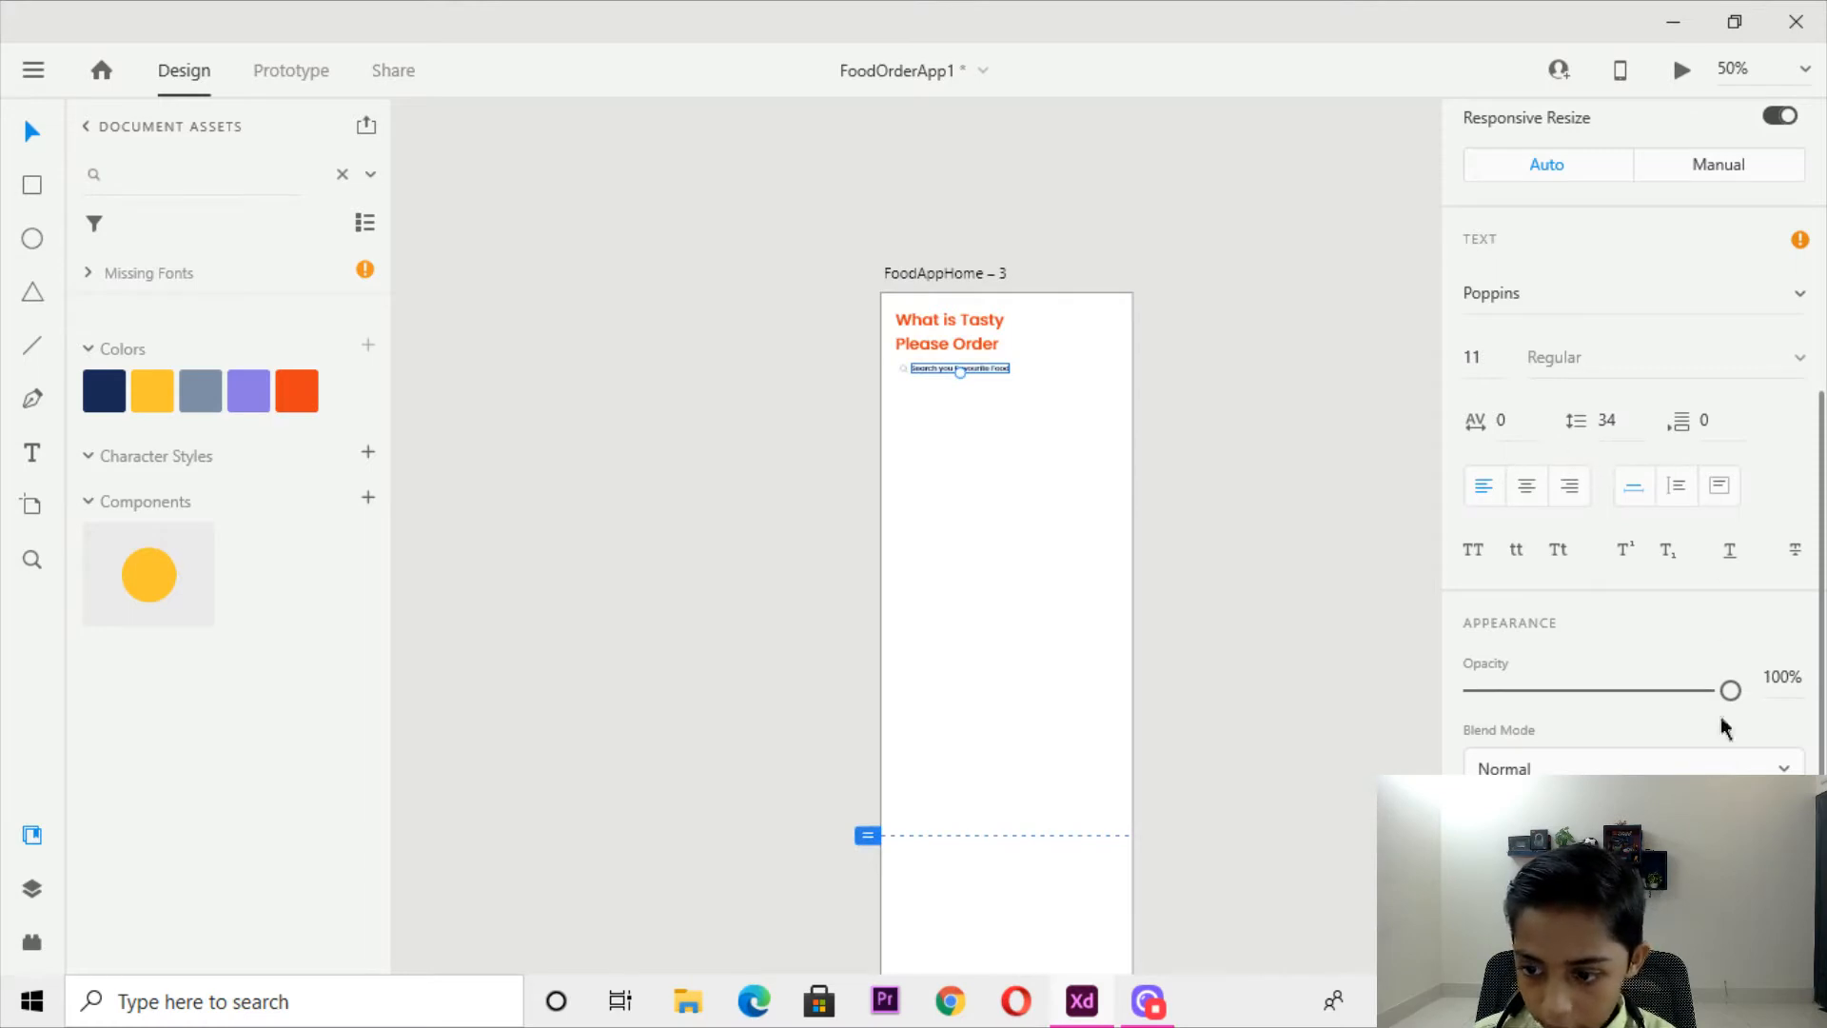
pyautogui.click(1781, 676)
pyautogui.write('50')
pyautogui.press('Return')
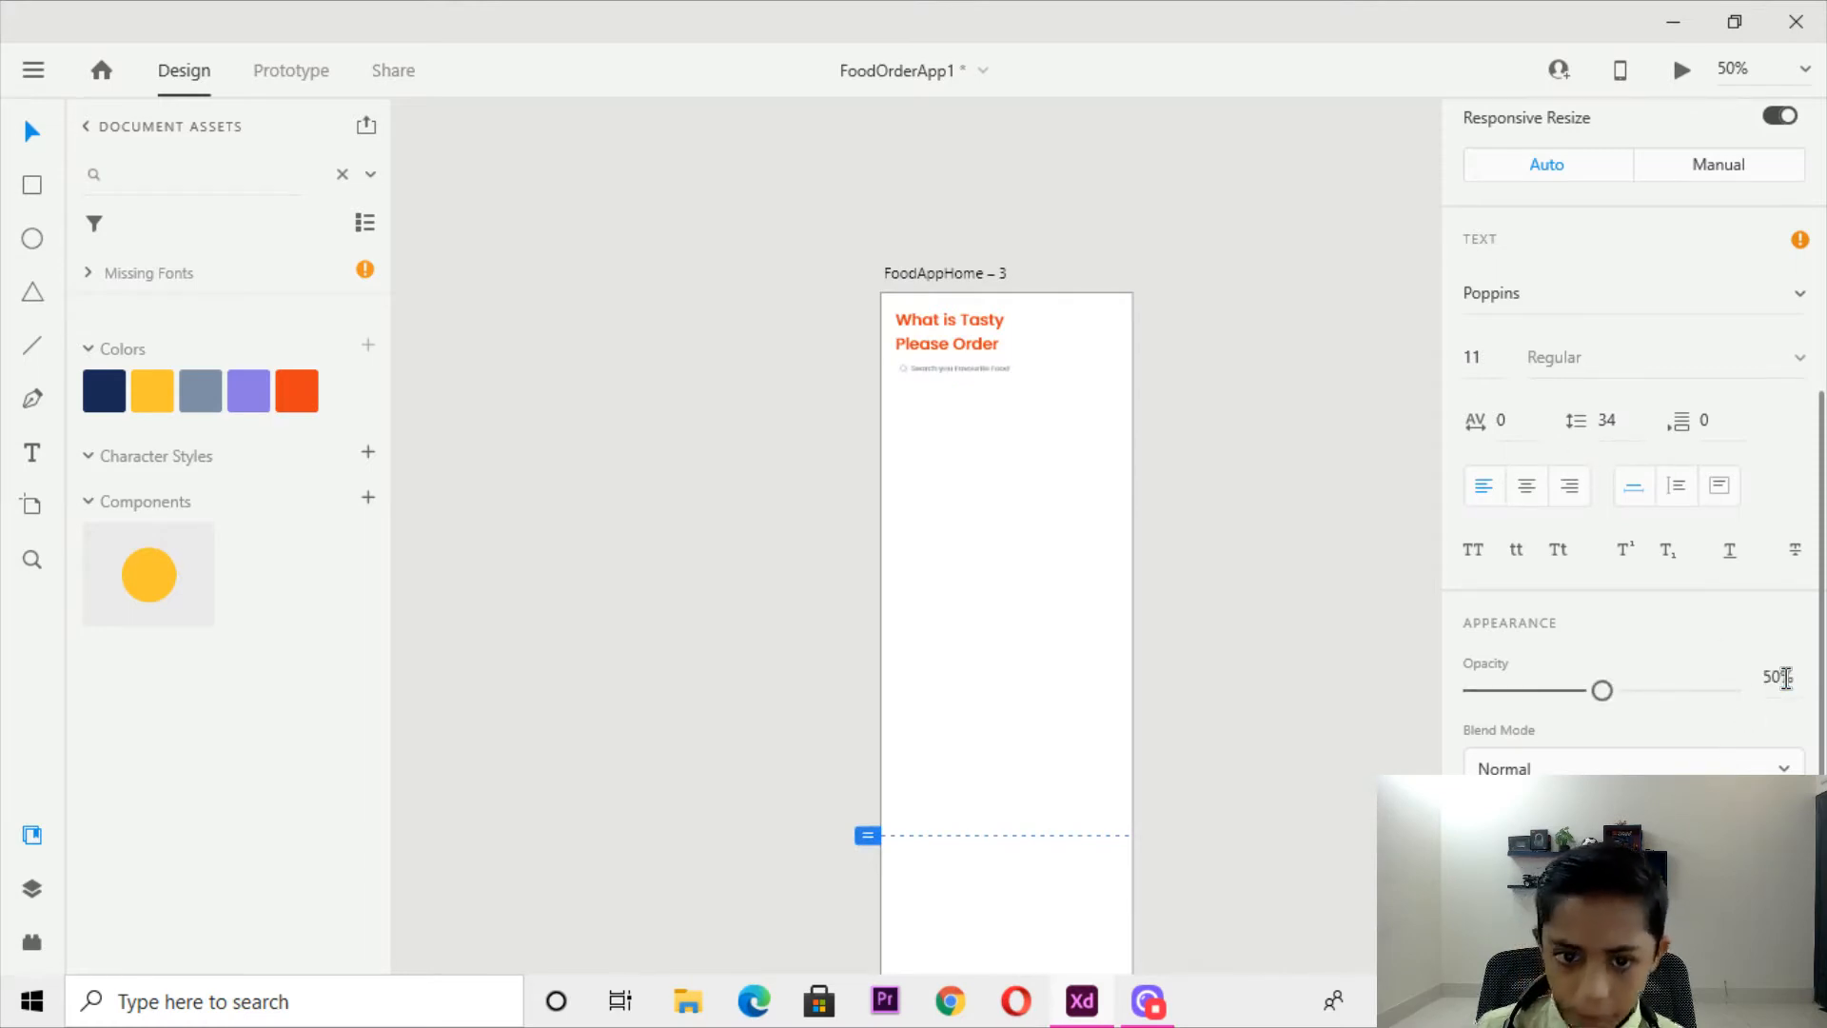
# Nudge the search placeholder text 2 px to the right, away from the search icon.
pyautogui.hotkey('ctrl', '=')
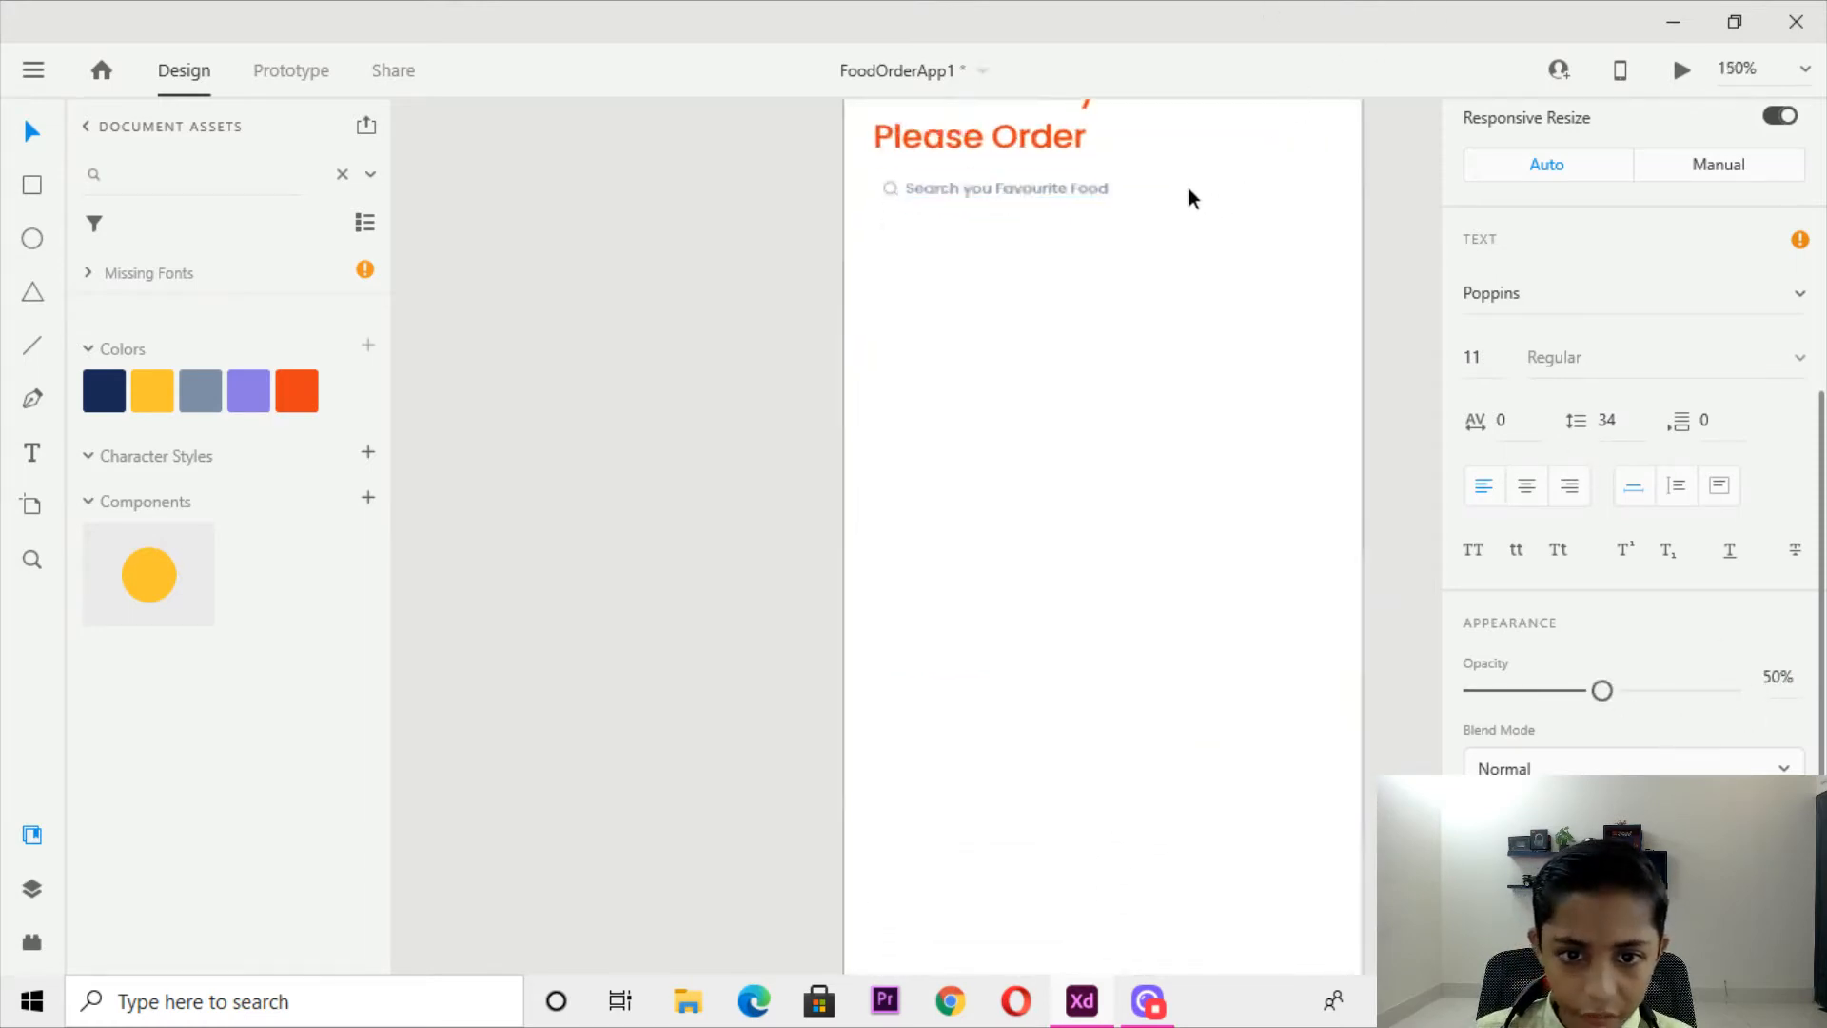
pyautogui.hotkey('ctrl', '=')
pyautogui.press('Right')
pyautogui.press('Right')
pyautogui.click(1058, 699)
# Draw a horizontal line about 163 px wide beneath the search icon and placeholder text with the Pen tool.
pyautogui.moveTo(999, 673); pyautogui.dragTo(996, 561)
pyautogui.click(32, 399)
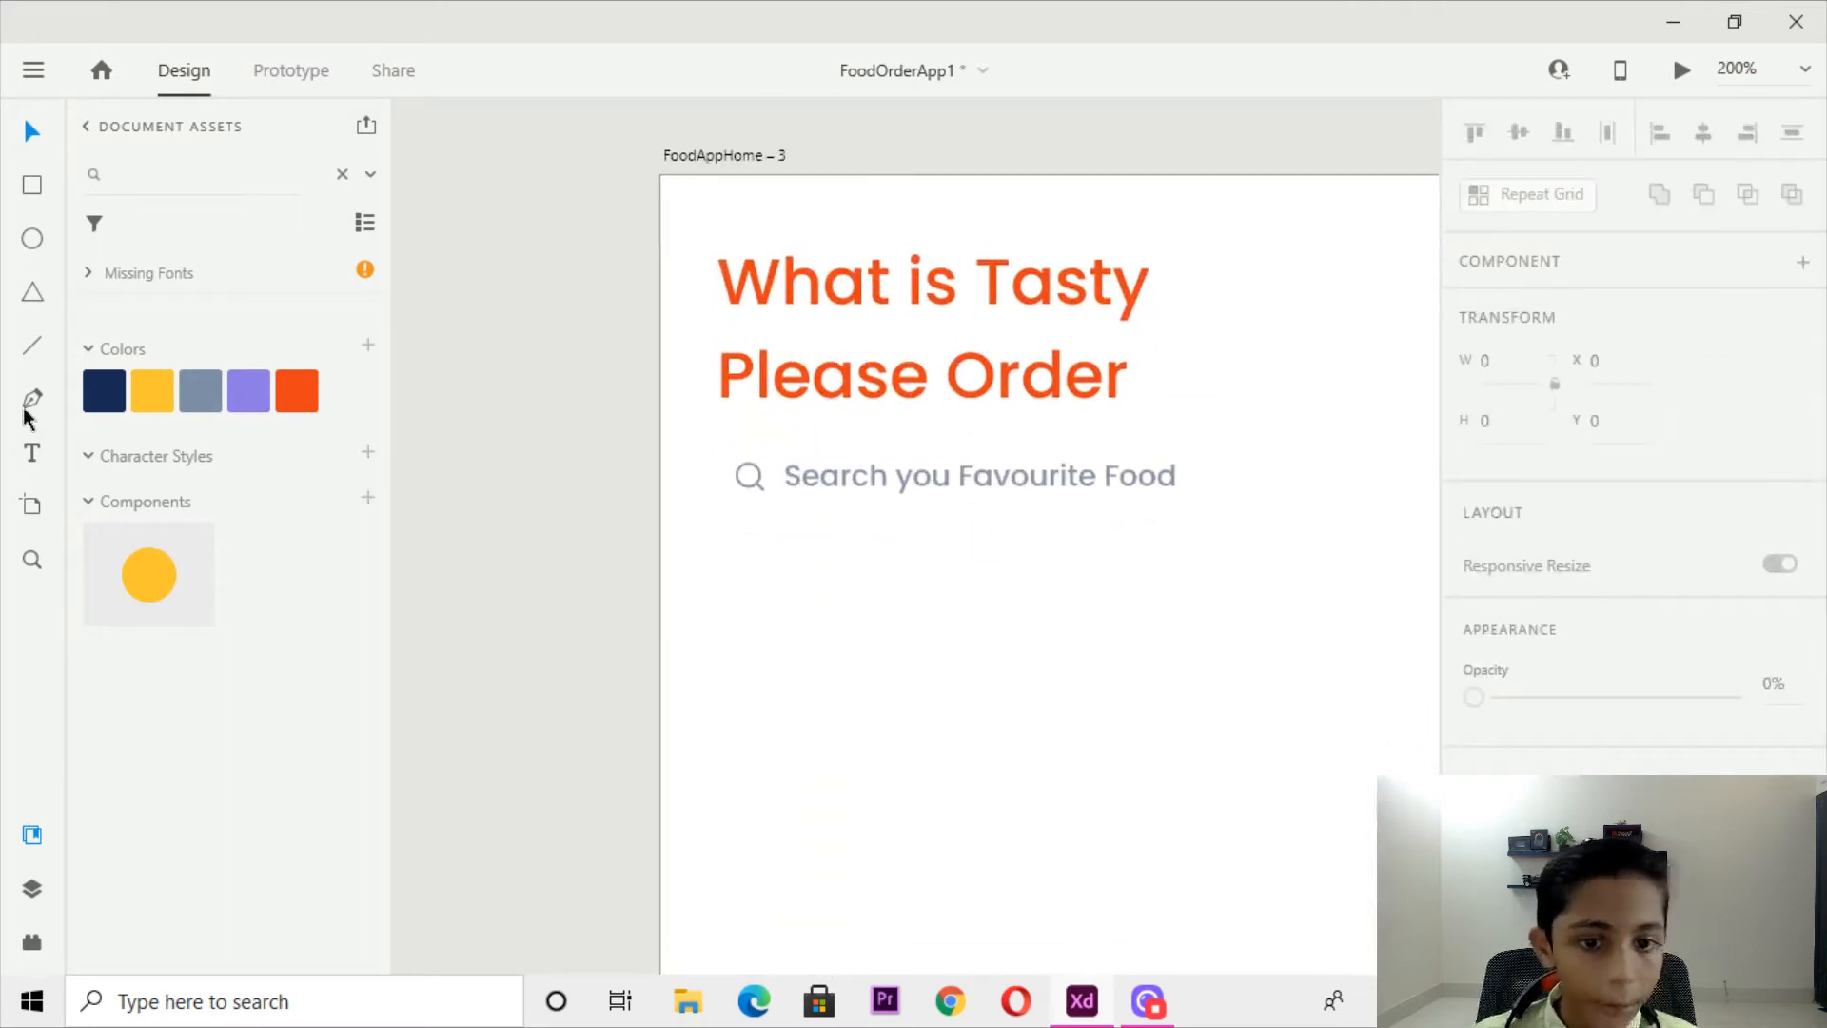
pyautogui.click(738, 496)
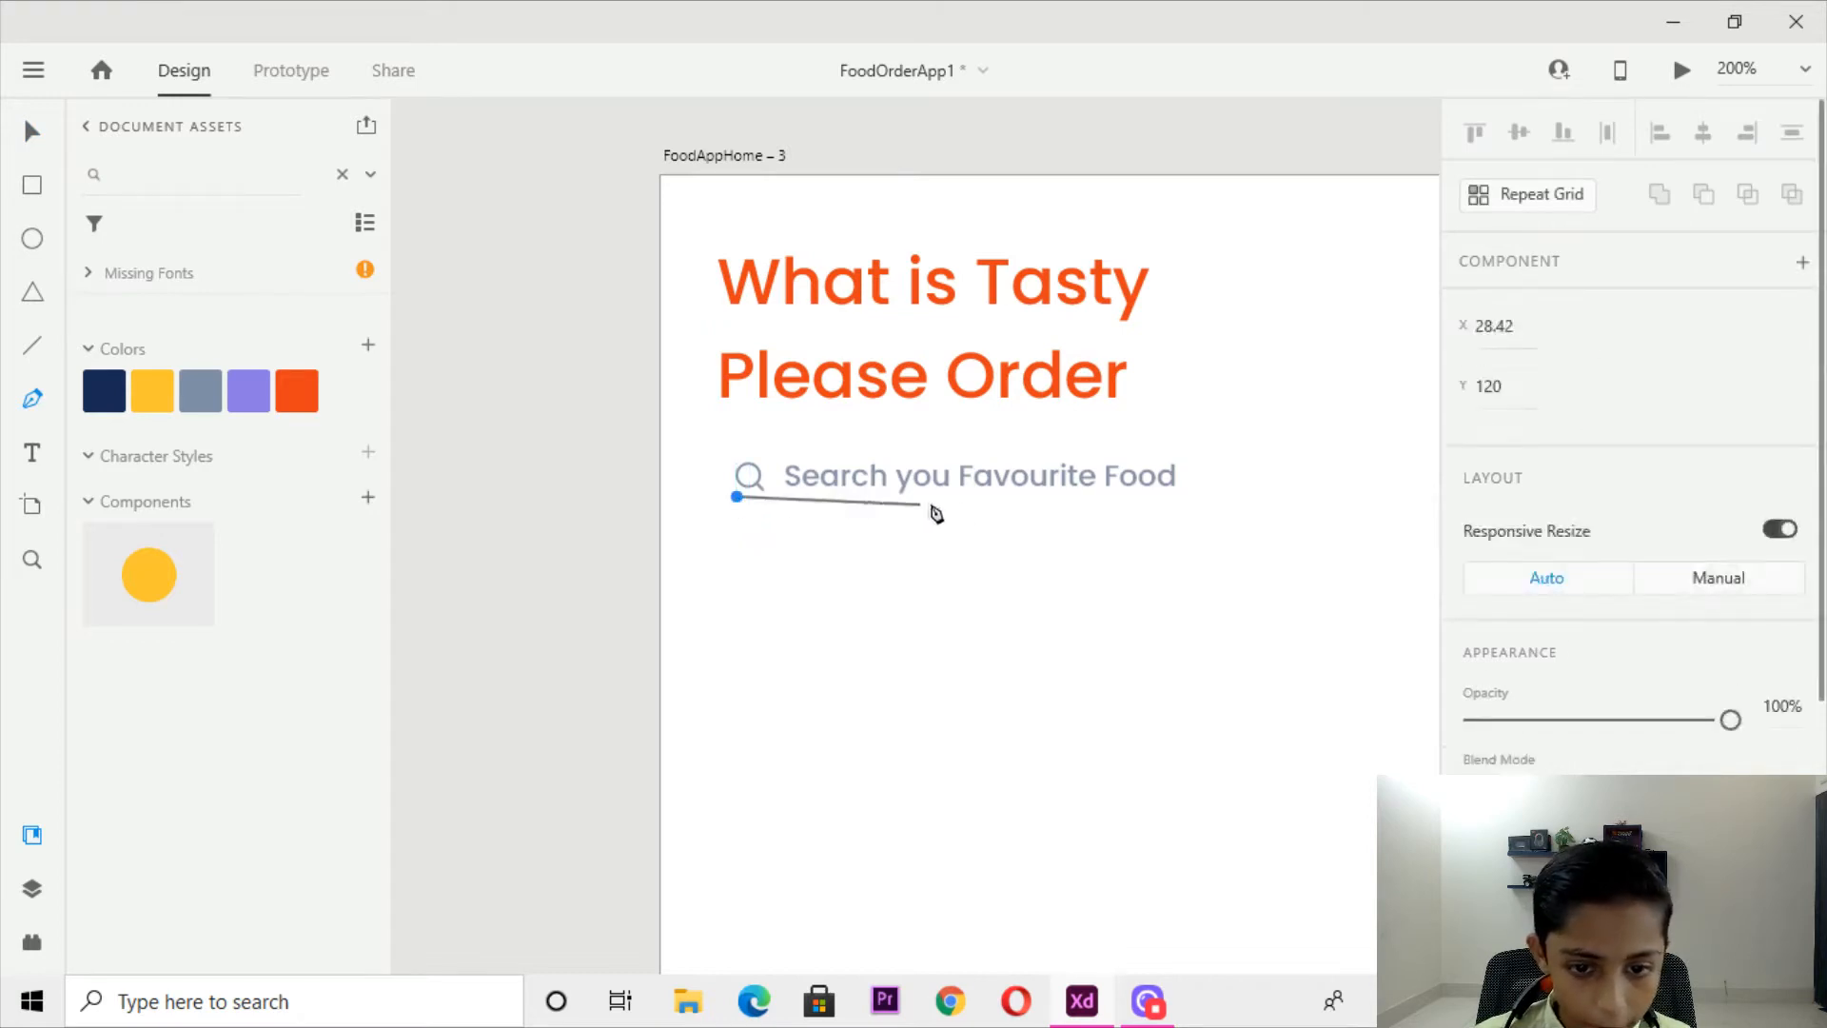
pyautogui.click(1174, 498)
pyautogui.click(32, 138)
# Examine the length and border settings of the search underline on FoodAppHome.
pyautogui.hotkey('ctrl', '-')
pyautogui.hotkey('ctrl', '-')
pyautogui.hotkey('ctrl', '-')
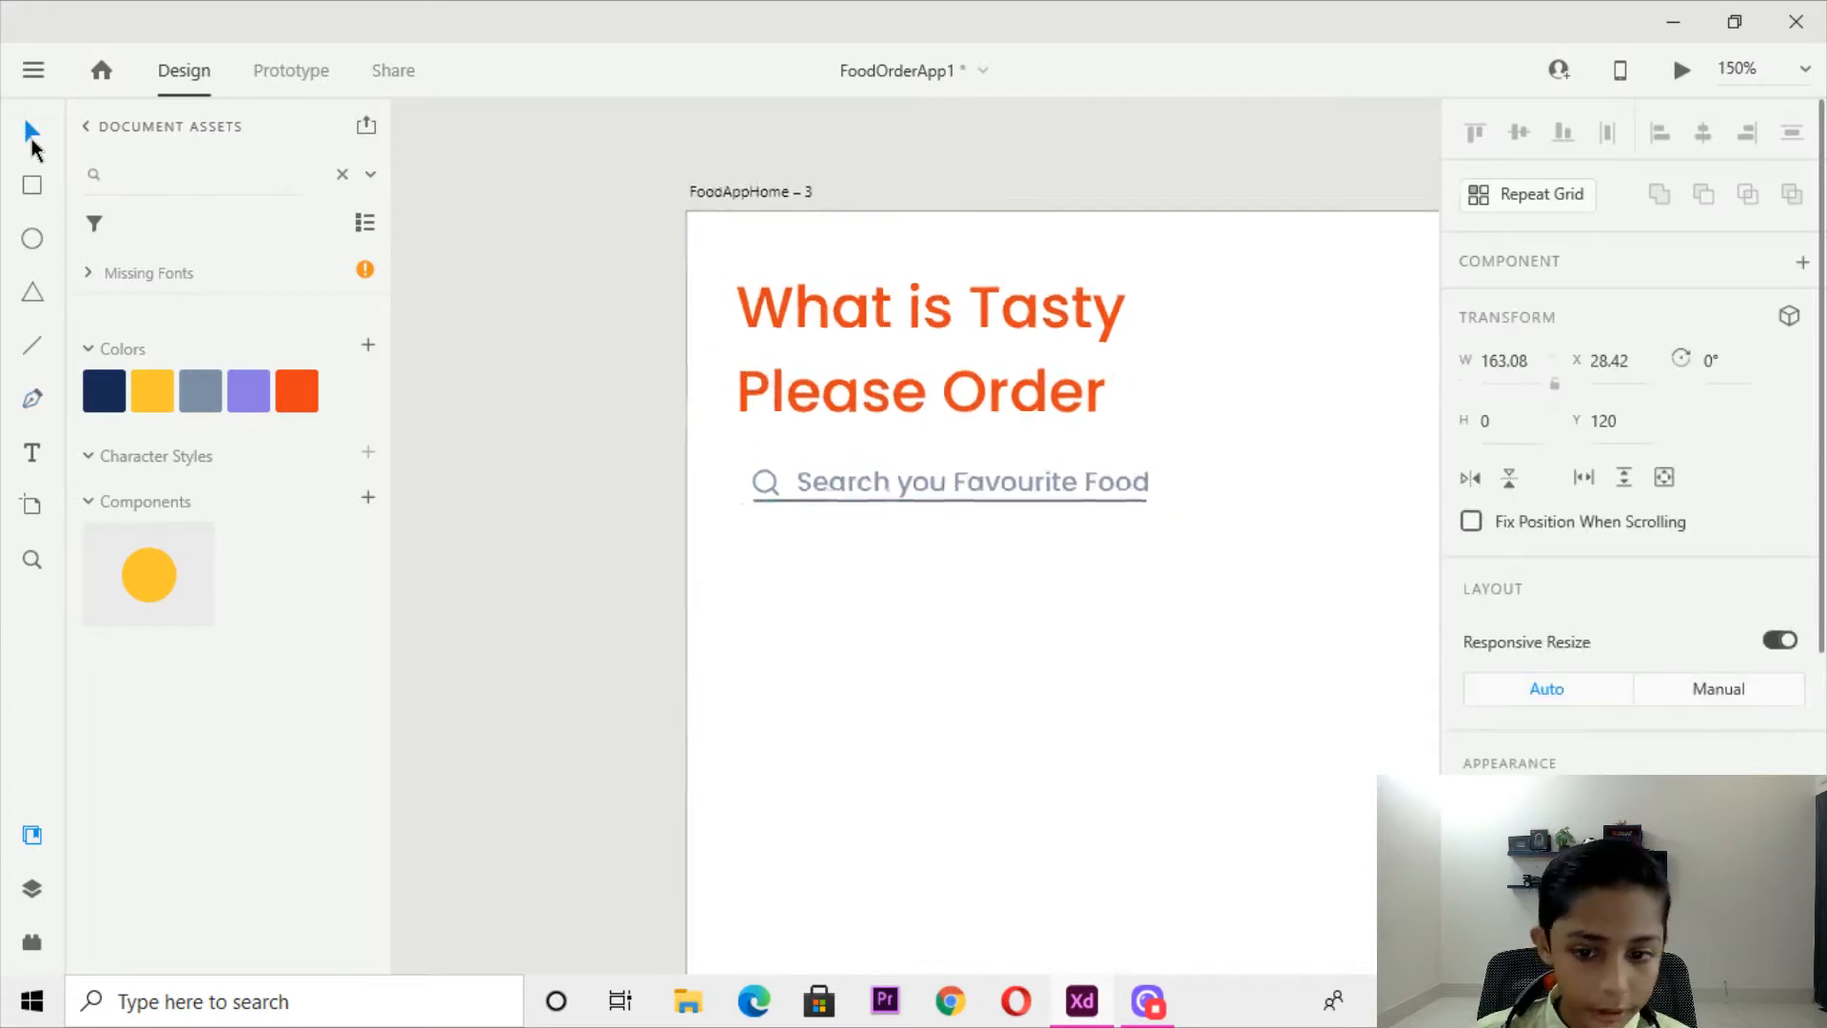
pyautogui.scroll(-5, 946, 575)
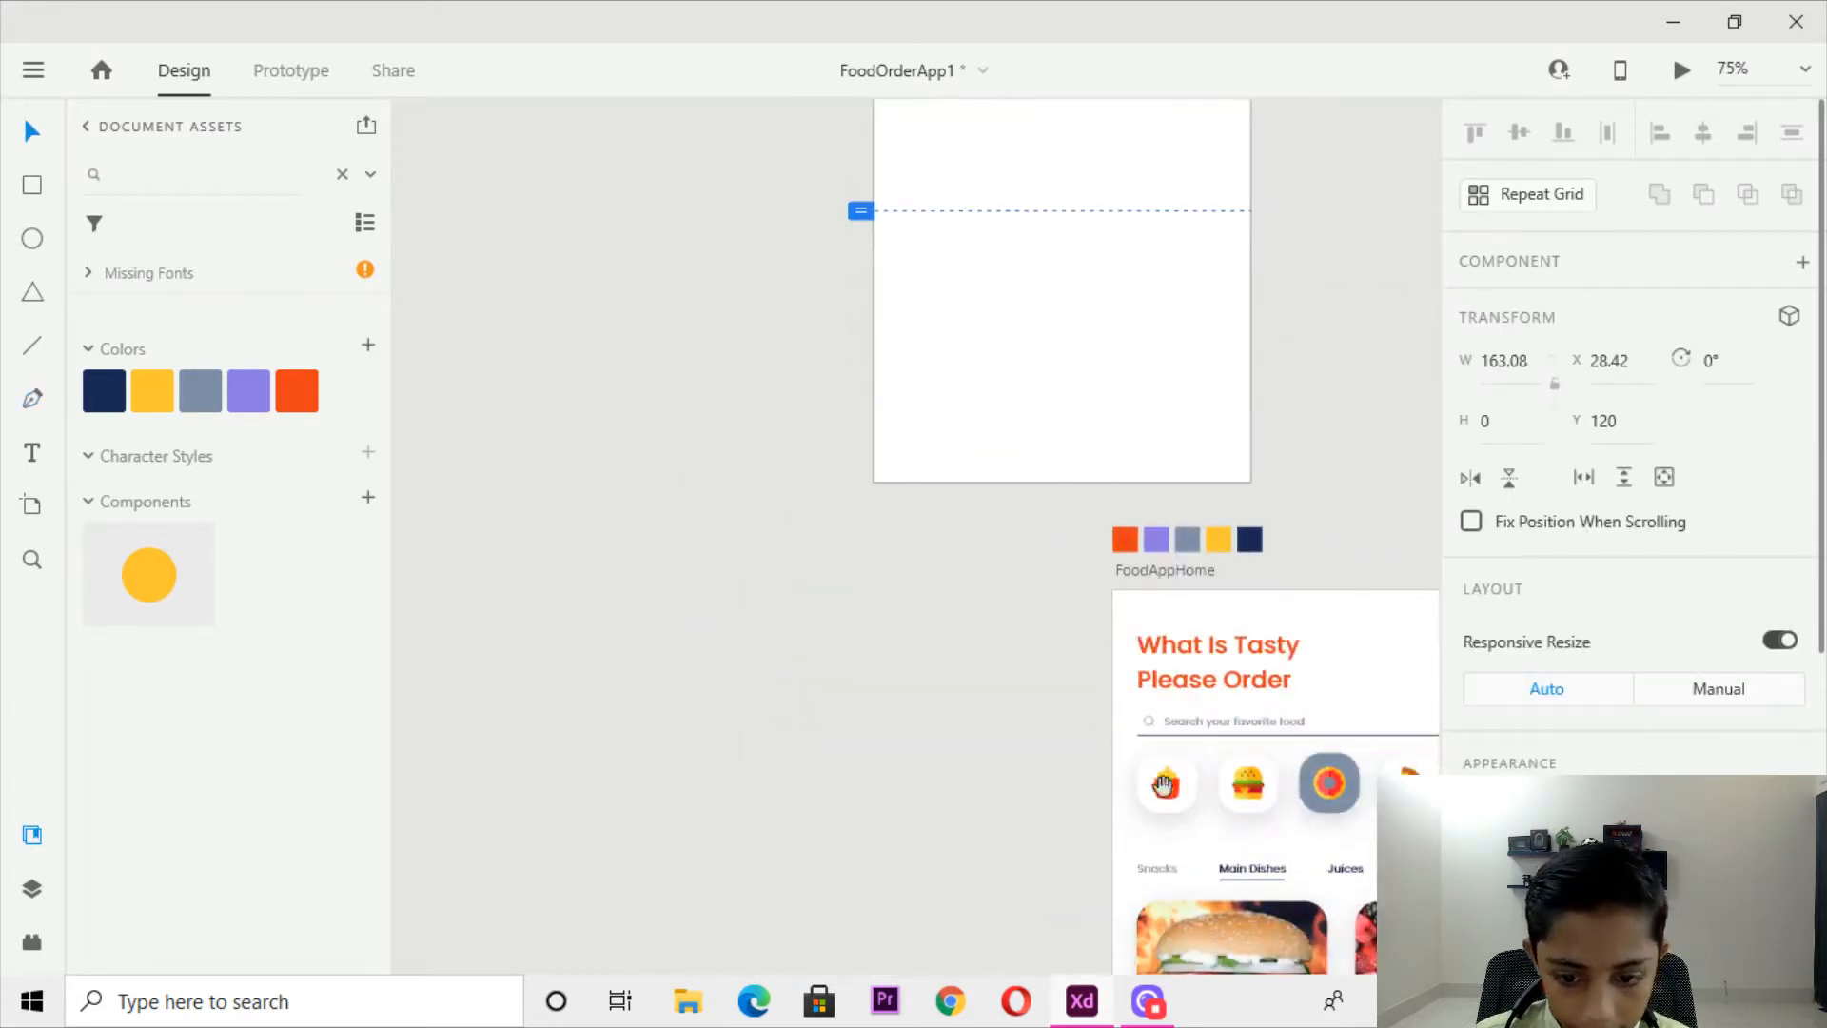
pyautogui.click(1290, 737)
pyautogui.moveTo(1293, 737); pyautogui.dragTo(1096, 607)
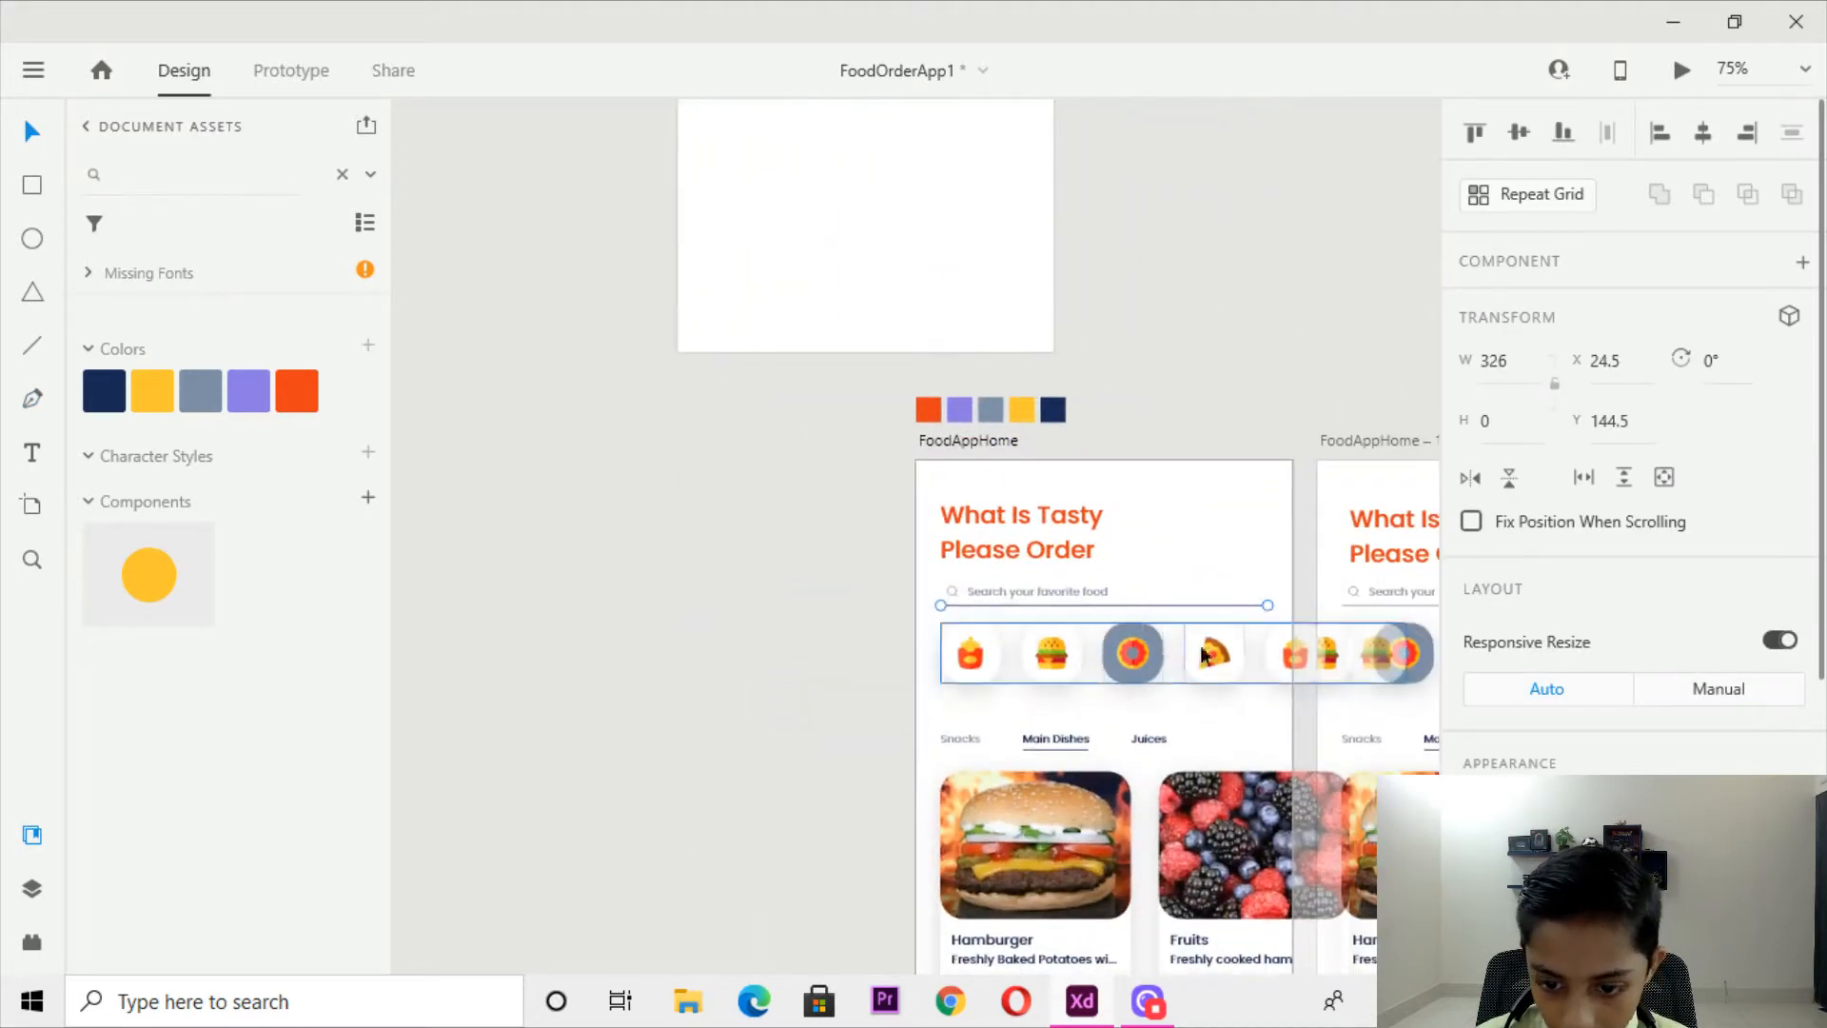
pyautogui.scroll(-4, 1631, 476)
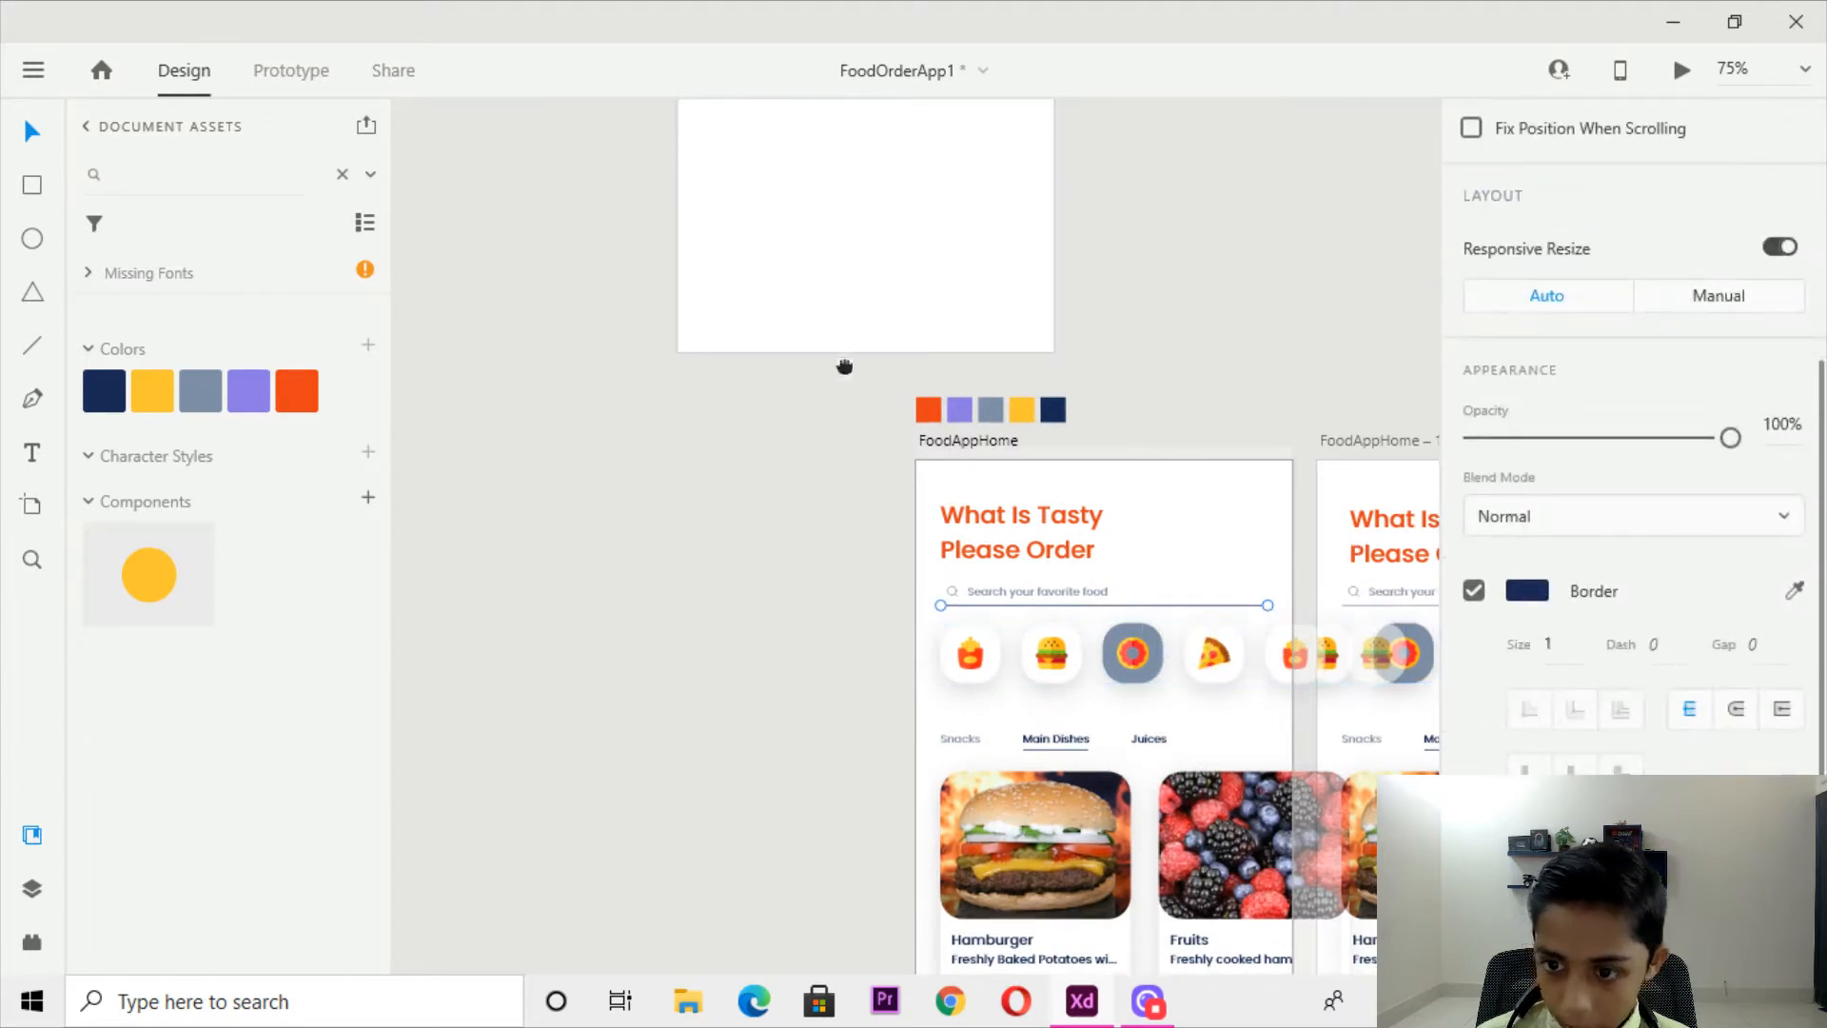
# Nudge the new search underline down and stretch its right end to near the artboard's right edge.
pyautogui.moveTo(842, 337); pyautogui.dragTo(1074, 875)
pyautogui.moveTo(971, 273); pyautogui.dragTo(874, 778)
pyautogui.hotkey('ctrl', '+')
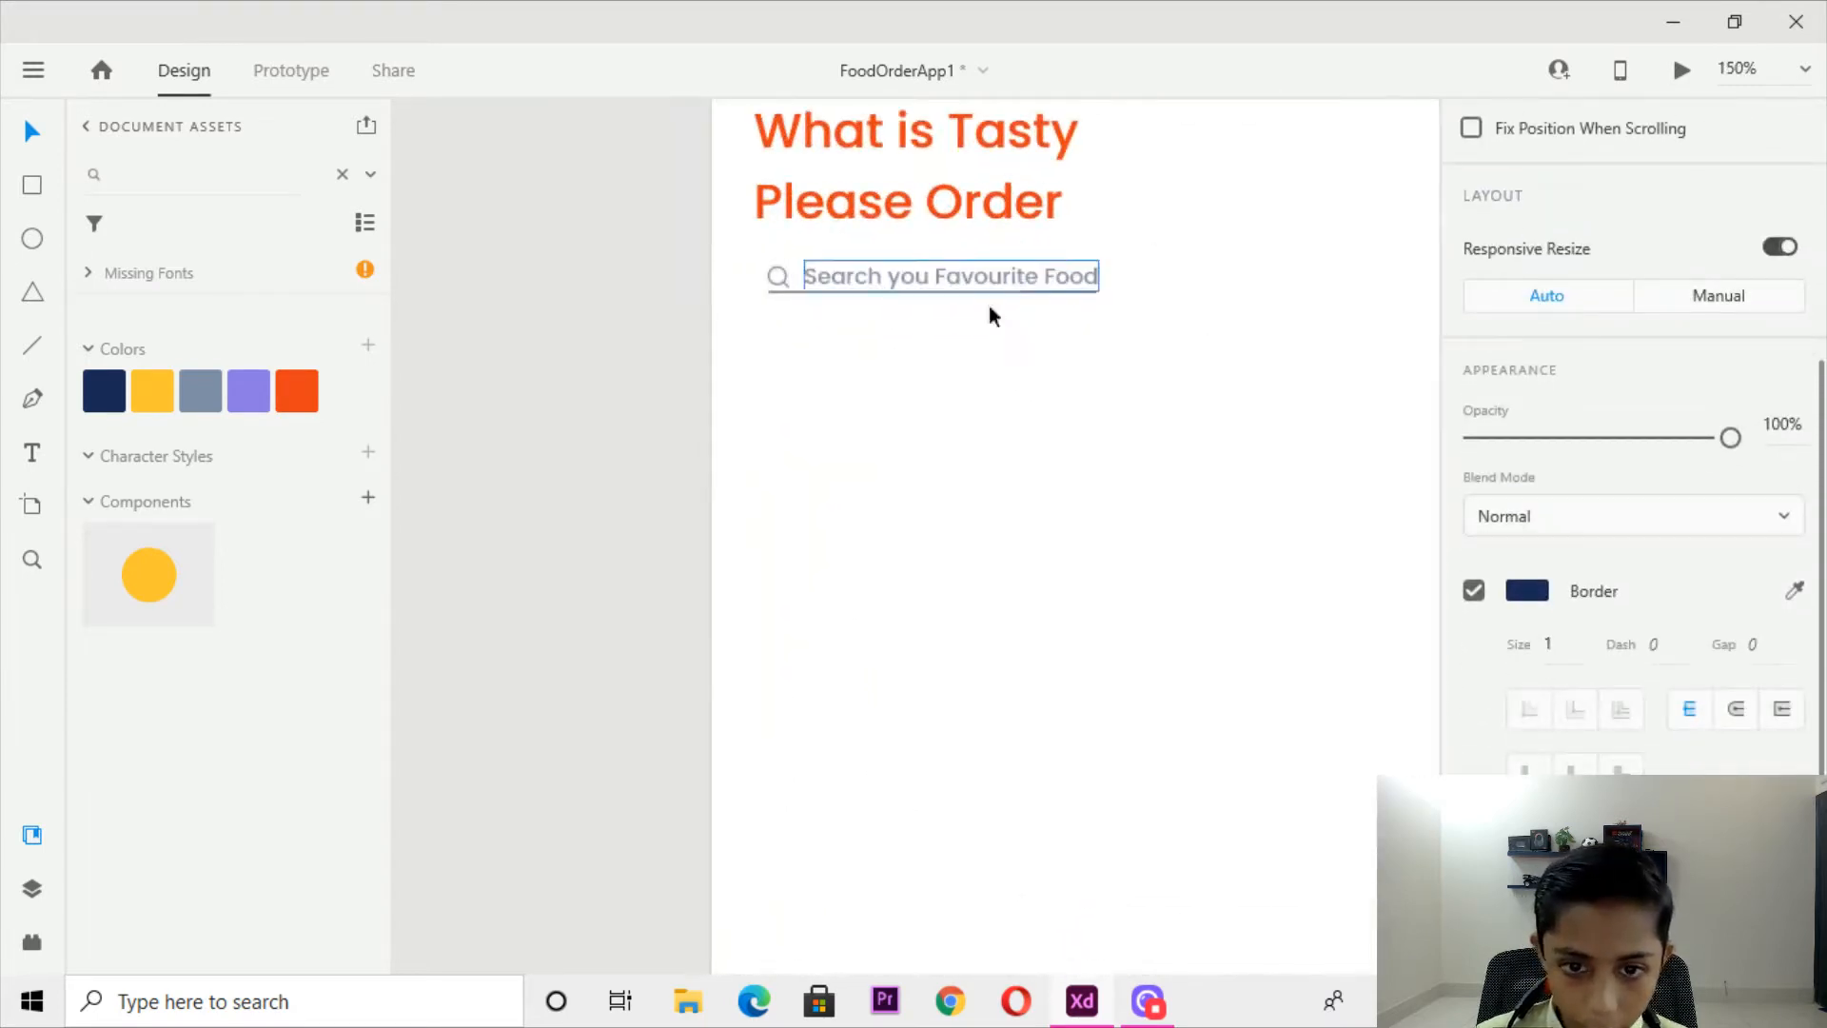
pyautogui.click(1007, 293)
pyautogui.press('Down')
pyautogui.press('Down')
pyautogui.press('Down')
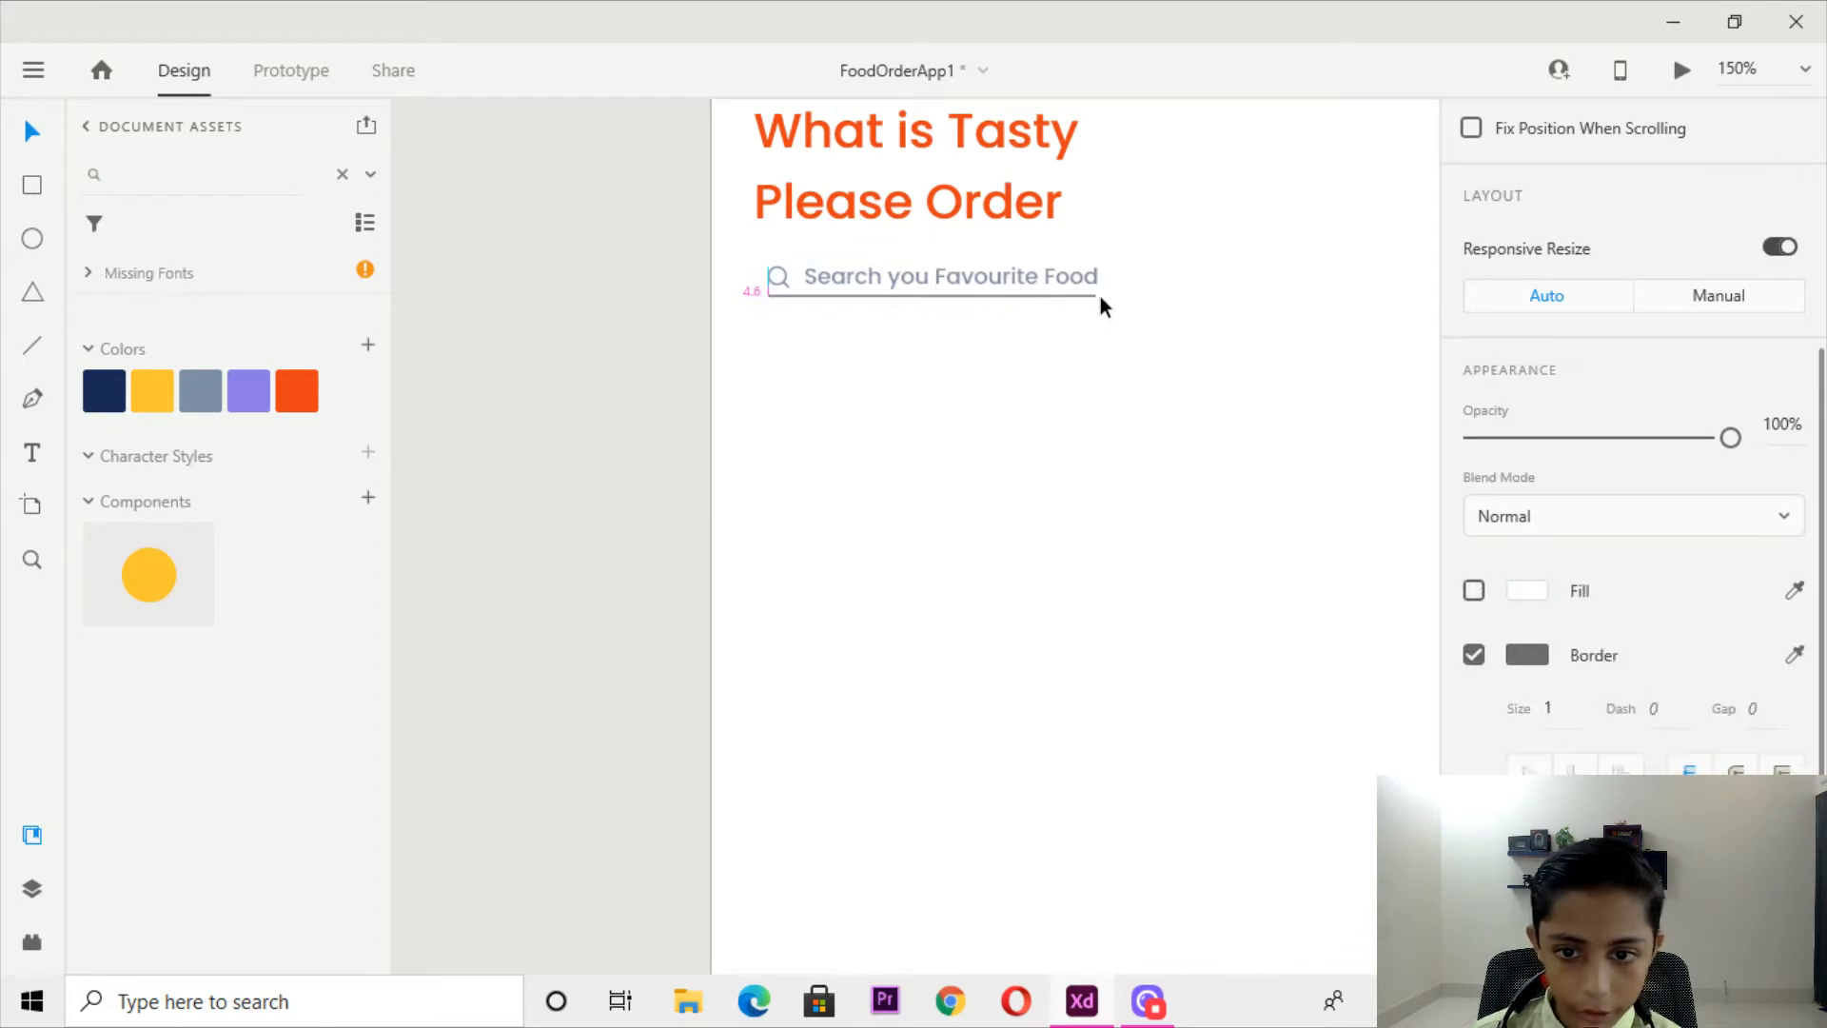
pyautogui.moveTo(1098, 303); pyautogui.dragTo(962, 421)
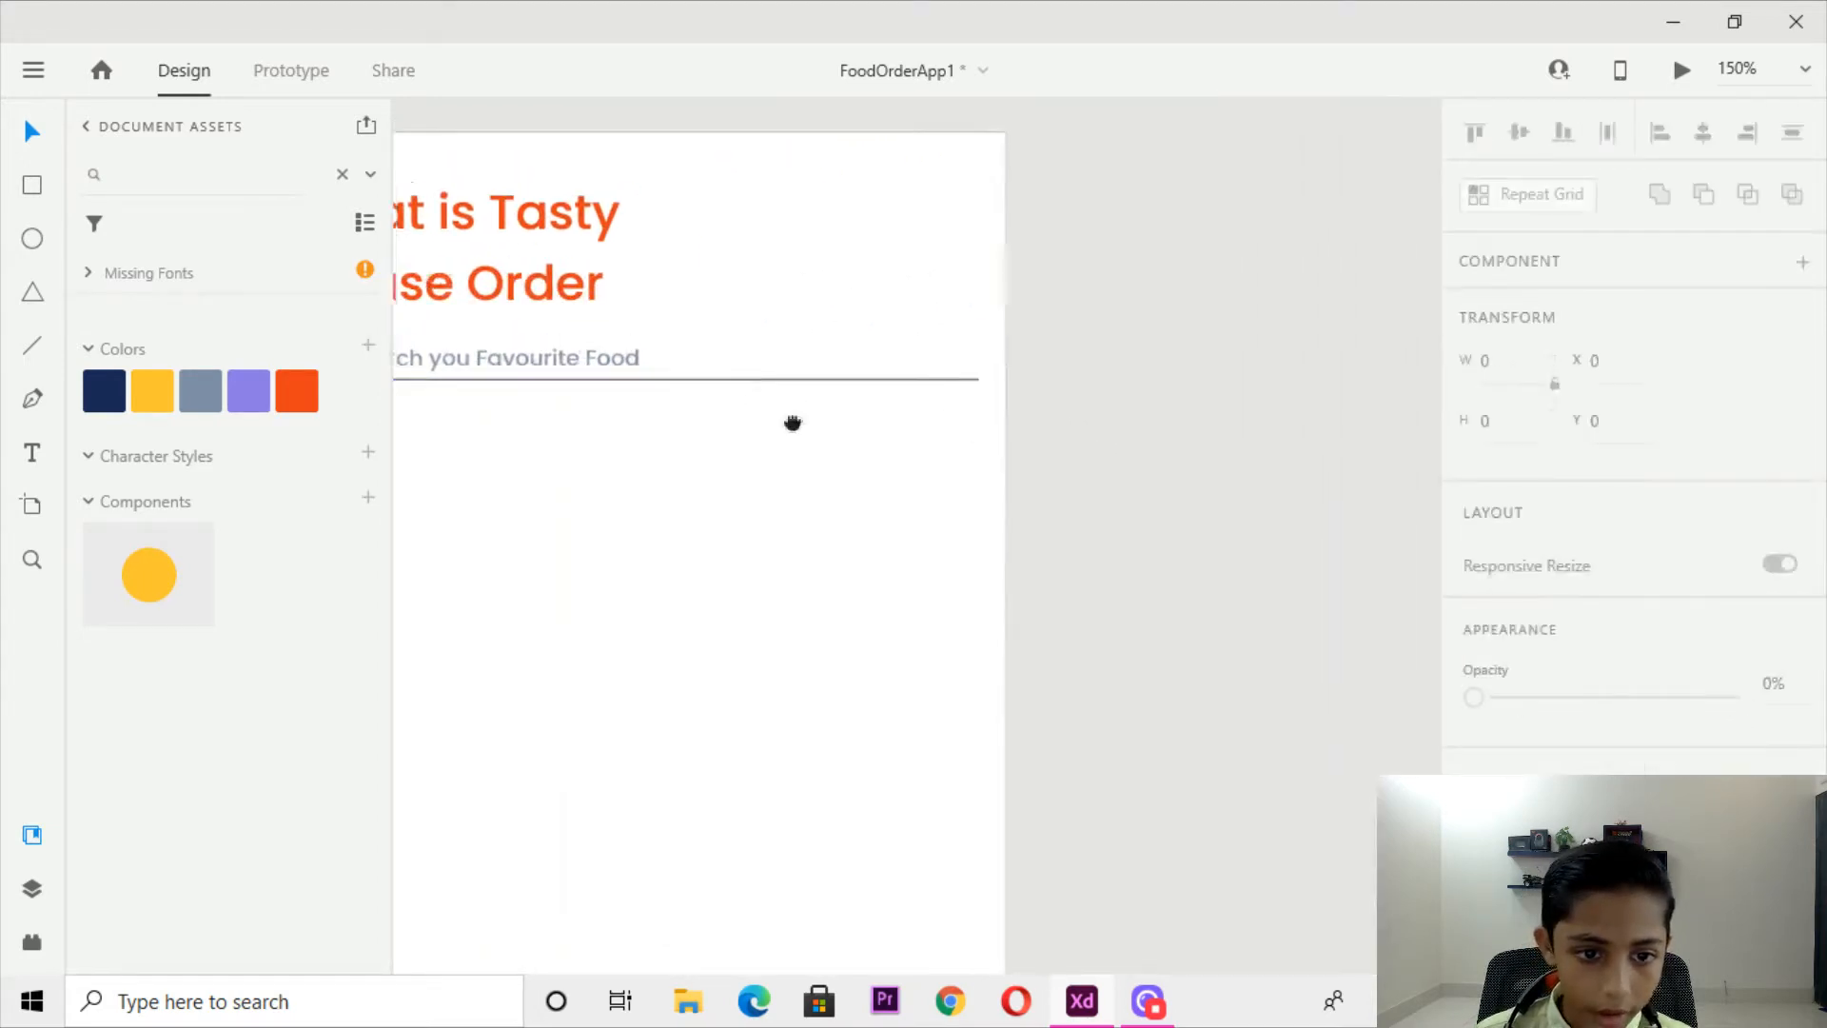
pyautogui.moveTo(755, 396); pyautogui.dragTo(1003, 476)
pyautogui.click(945, 466)
# Examine the row of food category icon tiles below the search field on FoodAppHome, including their size and spacing.
pyautogui.hotkey('ctrl', '-')
pyautogui.hotkey('ctrl', '-')
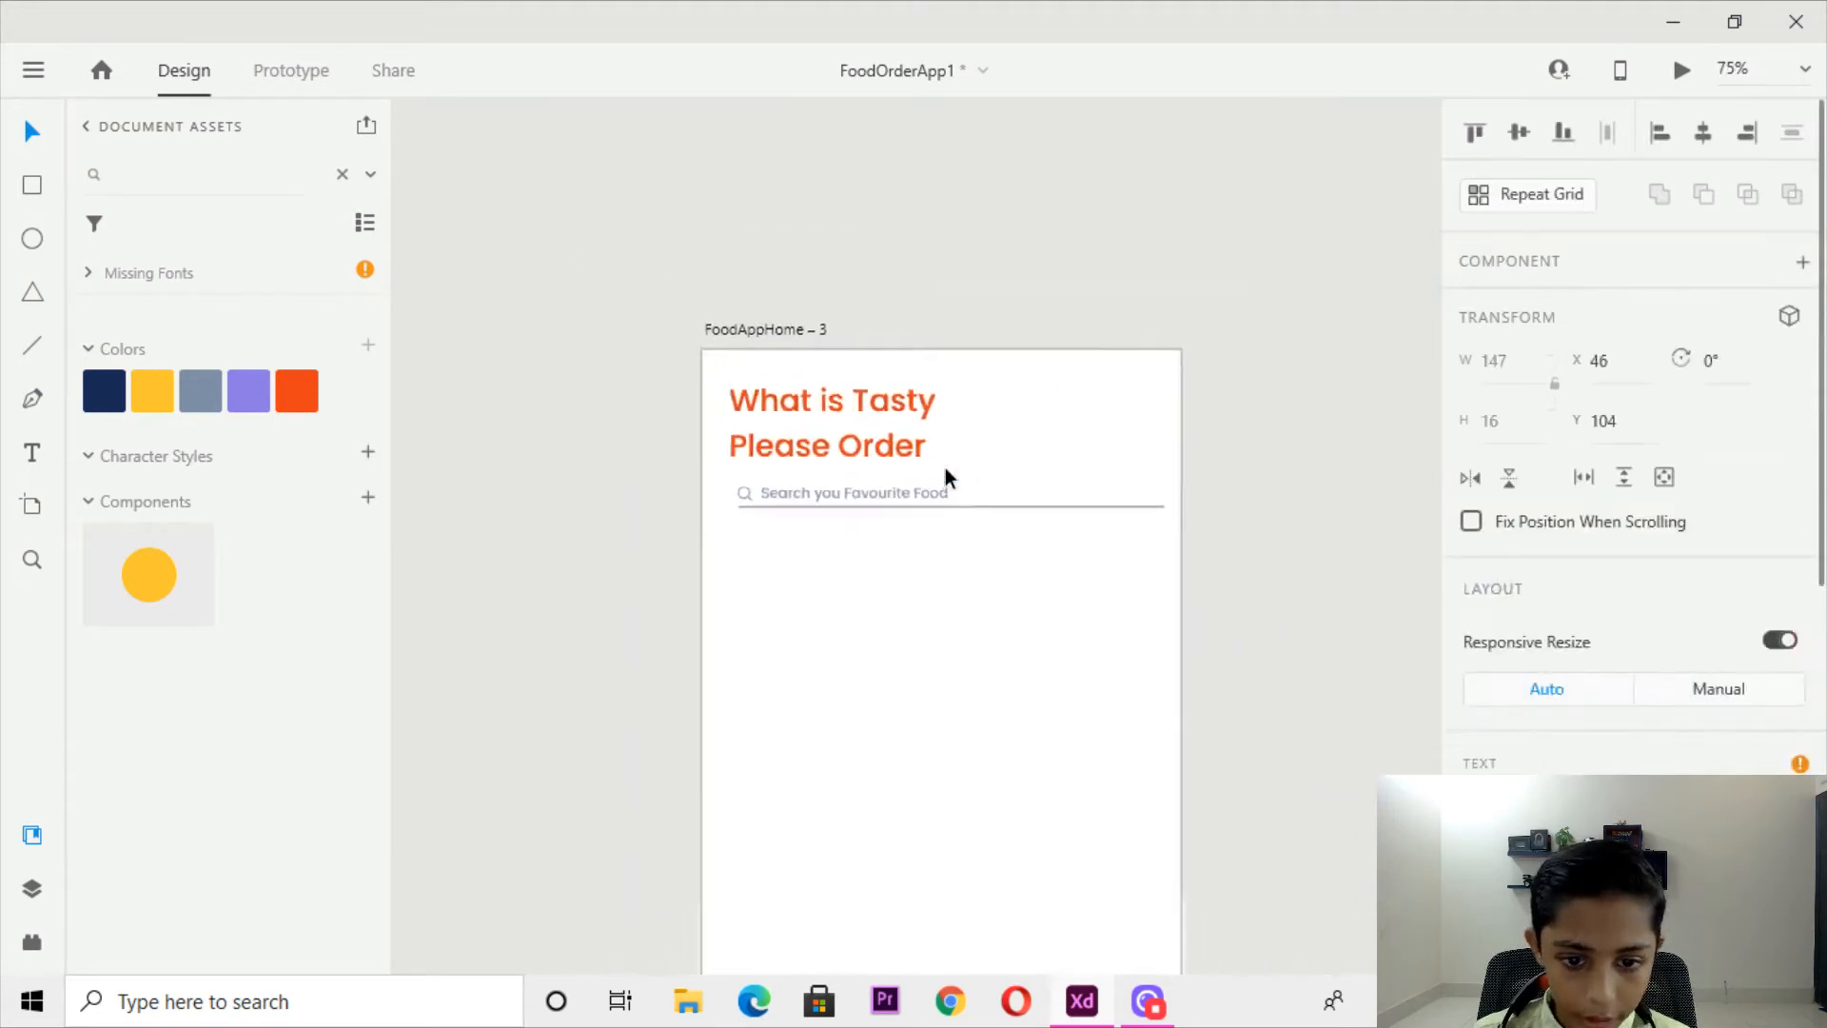
pyautogui.moveTo(1011, 868); pyautogui.dragTo(982, 427)
pyautogui.moveTo(1042, 758); pyautogui.dragTo(962, 345)
pyautogui.hotkey('ctrl', '2')
pyautogui.moveTo(707, 523); pyautogui.dragTo(419, 668)
pyautogui.click(666, 415)
pyautogui.doubleClick(666, 413)
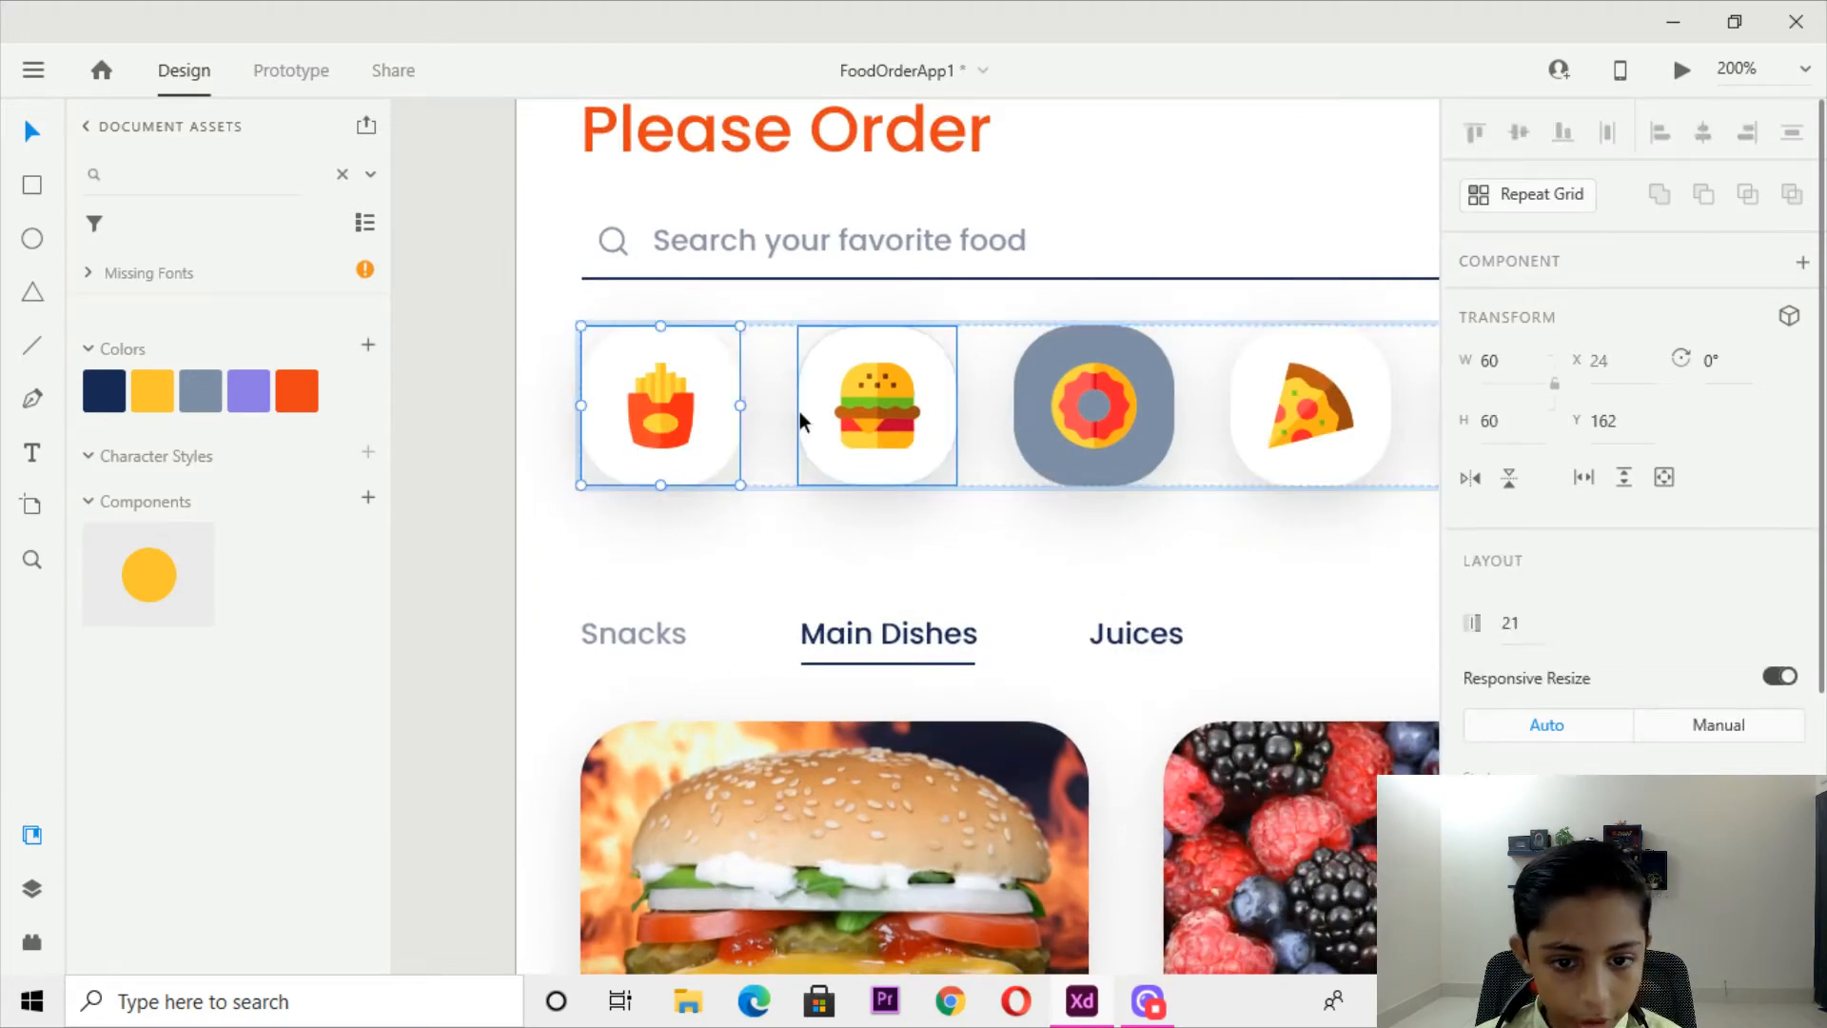
pyautogui.click(885, 236)
pyautogui.moveTo(440, 214); pyautogui.dragTo(532, 234)
pyautogui.click(531, 236)
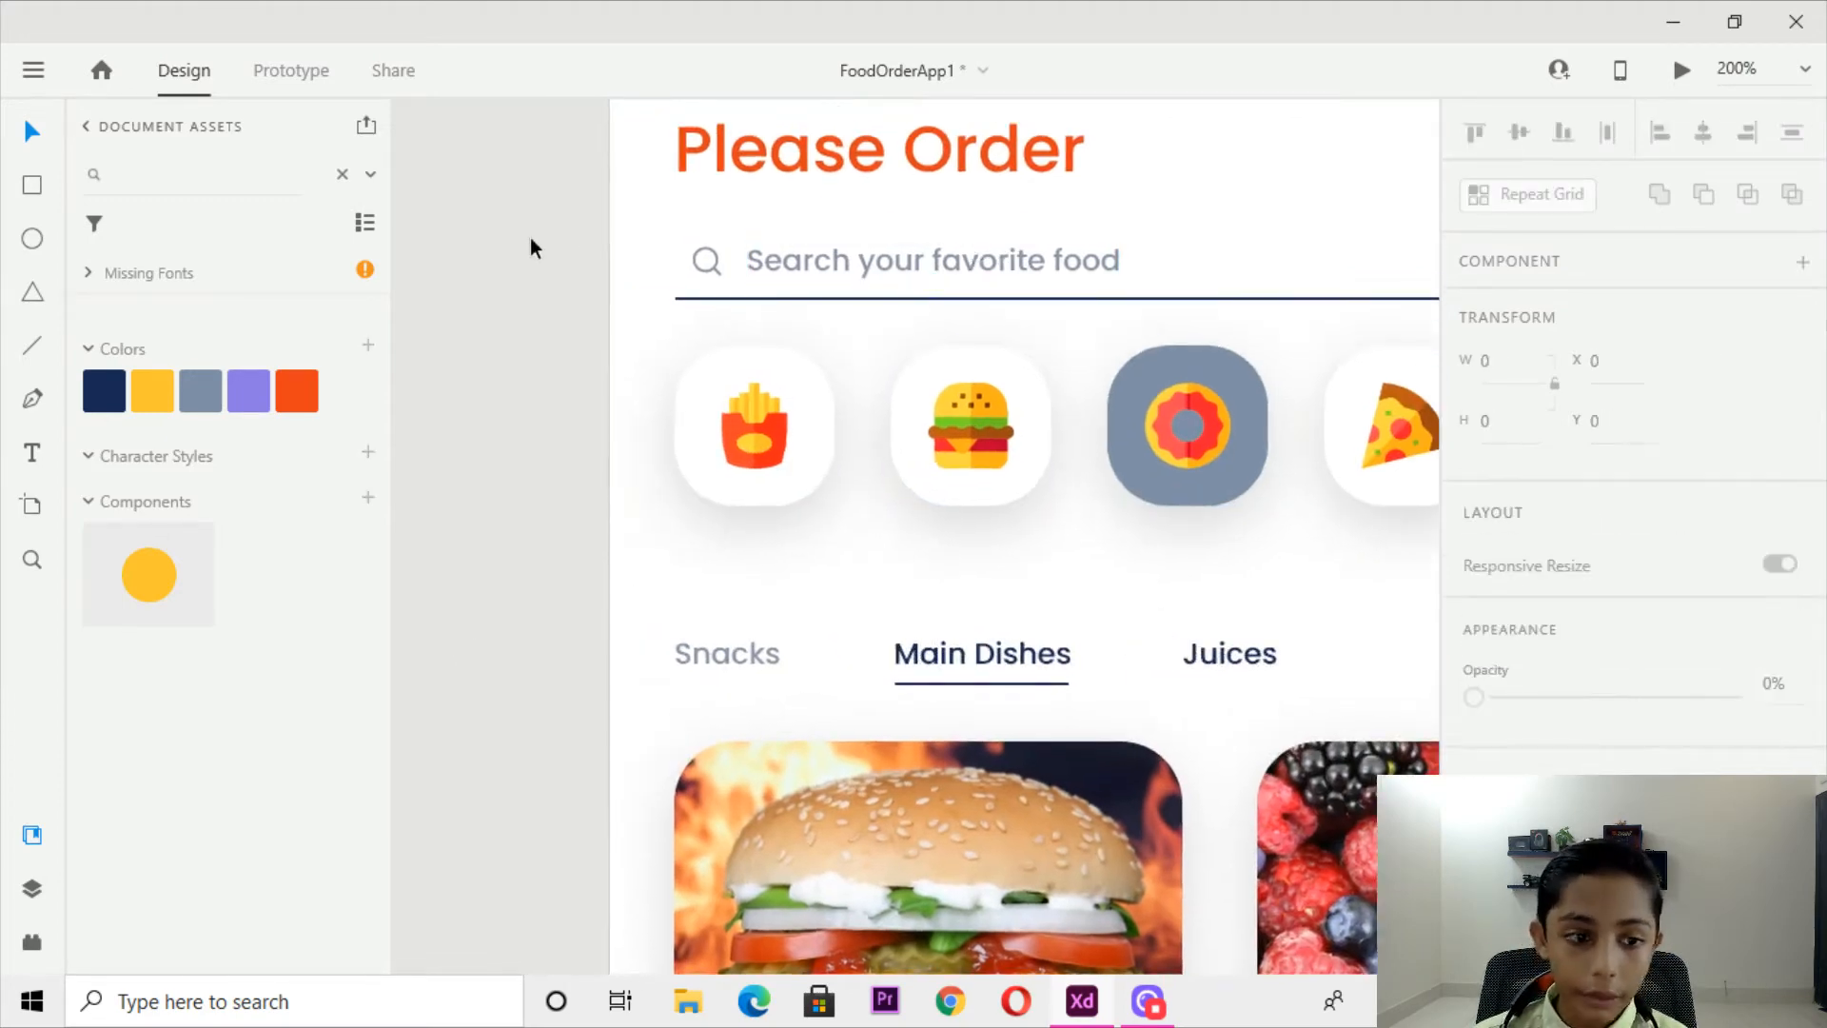
pyautogui.hotkey('ctrl', '-')
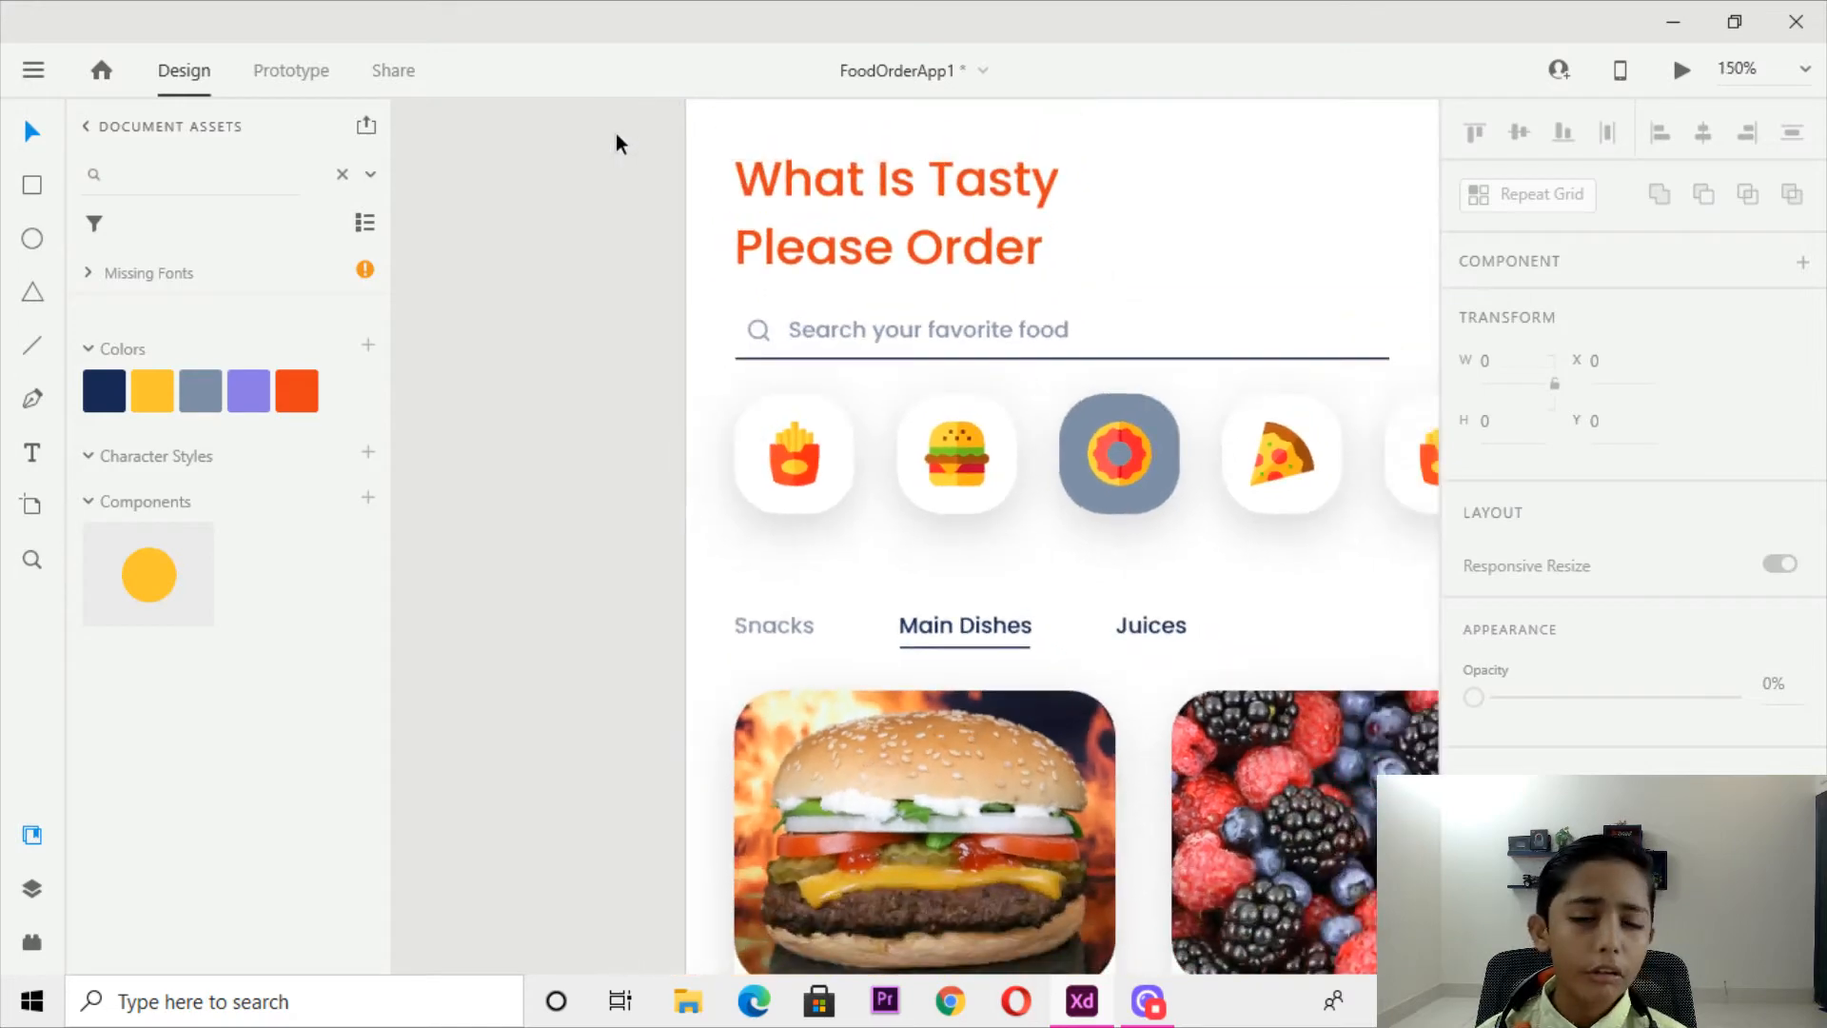
pyautogui.moveTo(808, 379); pyautogui.dragTo(777, 347)
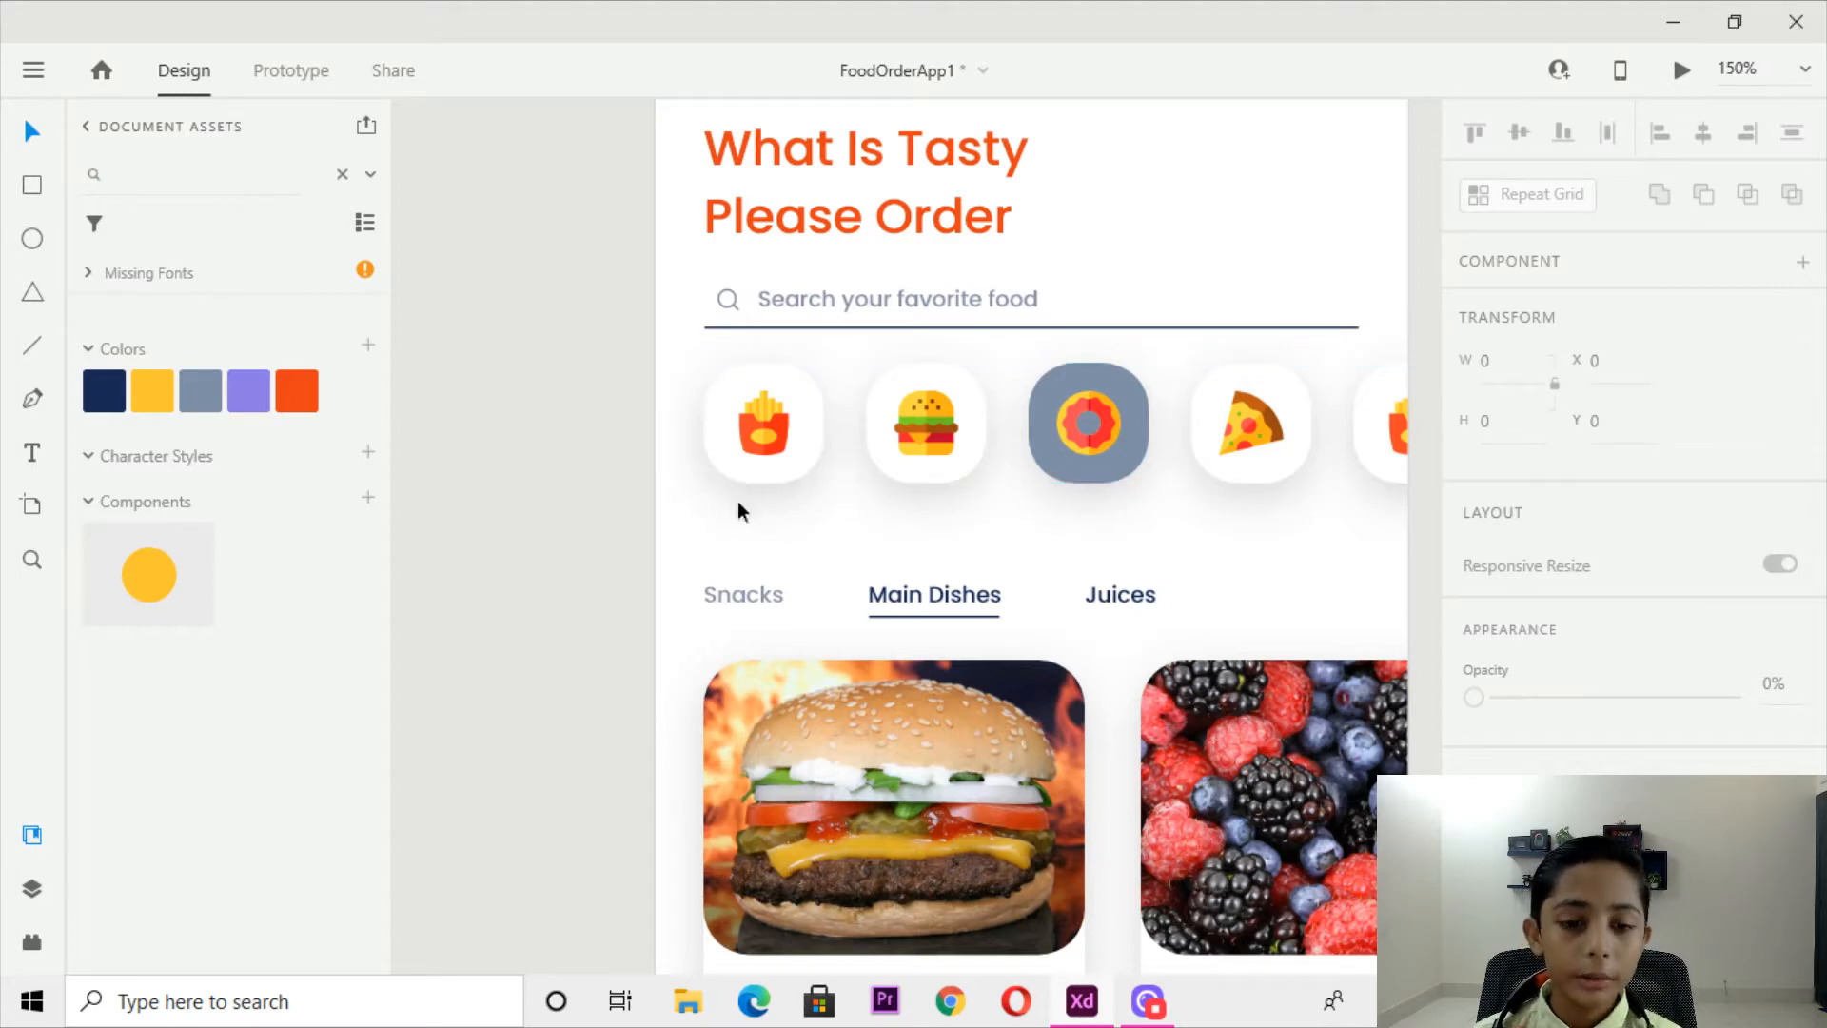
# Ungroup the fries tile in the category row on FoodAppHome into its white tile and its icon.
pyautogui.click(841, 473)
pyautogui.click(519, 339)
pyautogui.moveTo(646, 410); pyautogui.dragTo(498, 424)
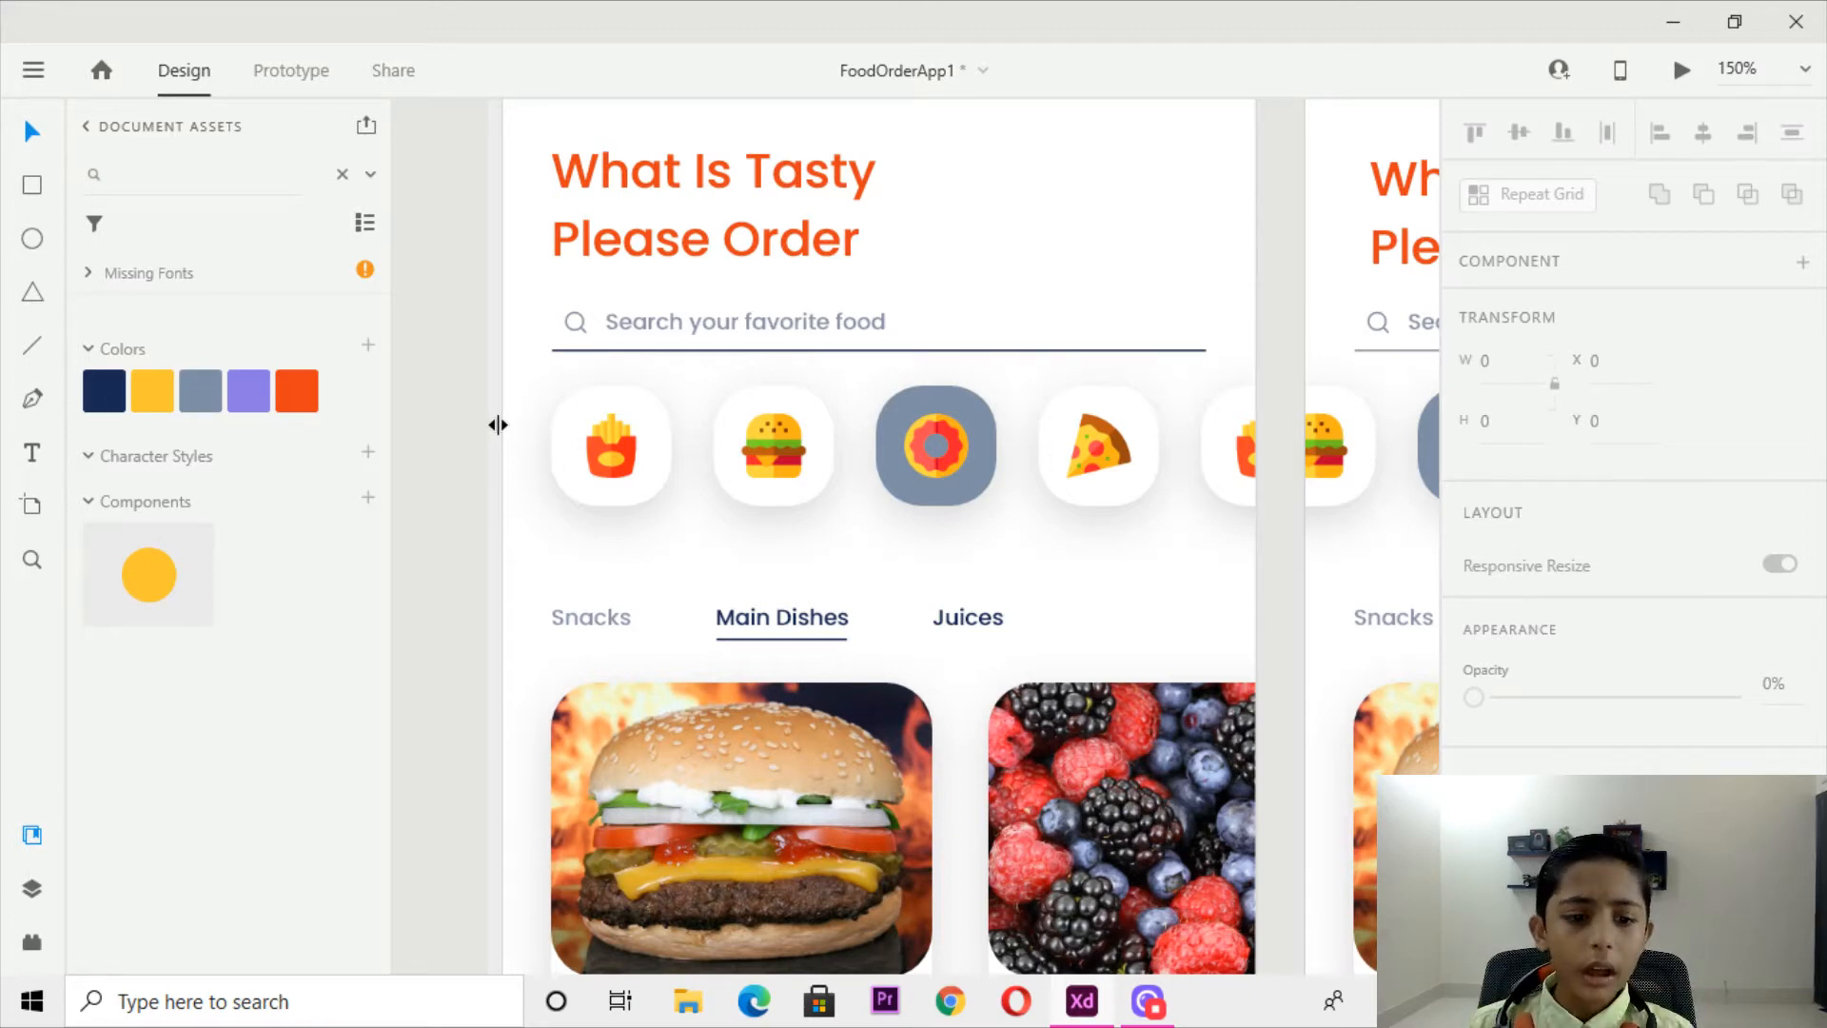
pyautogui.click(745, 452)
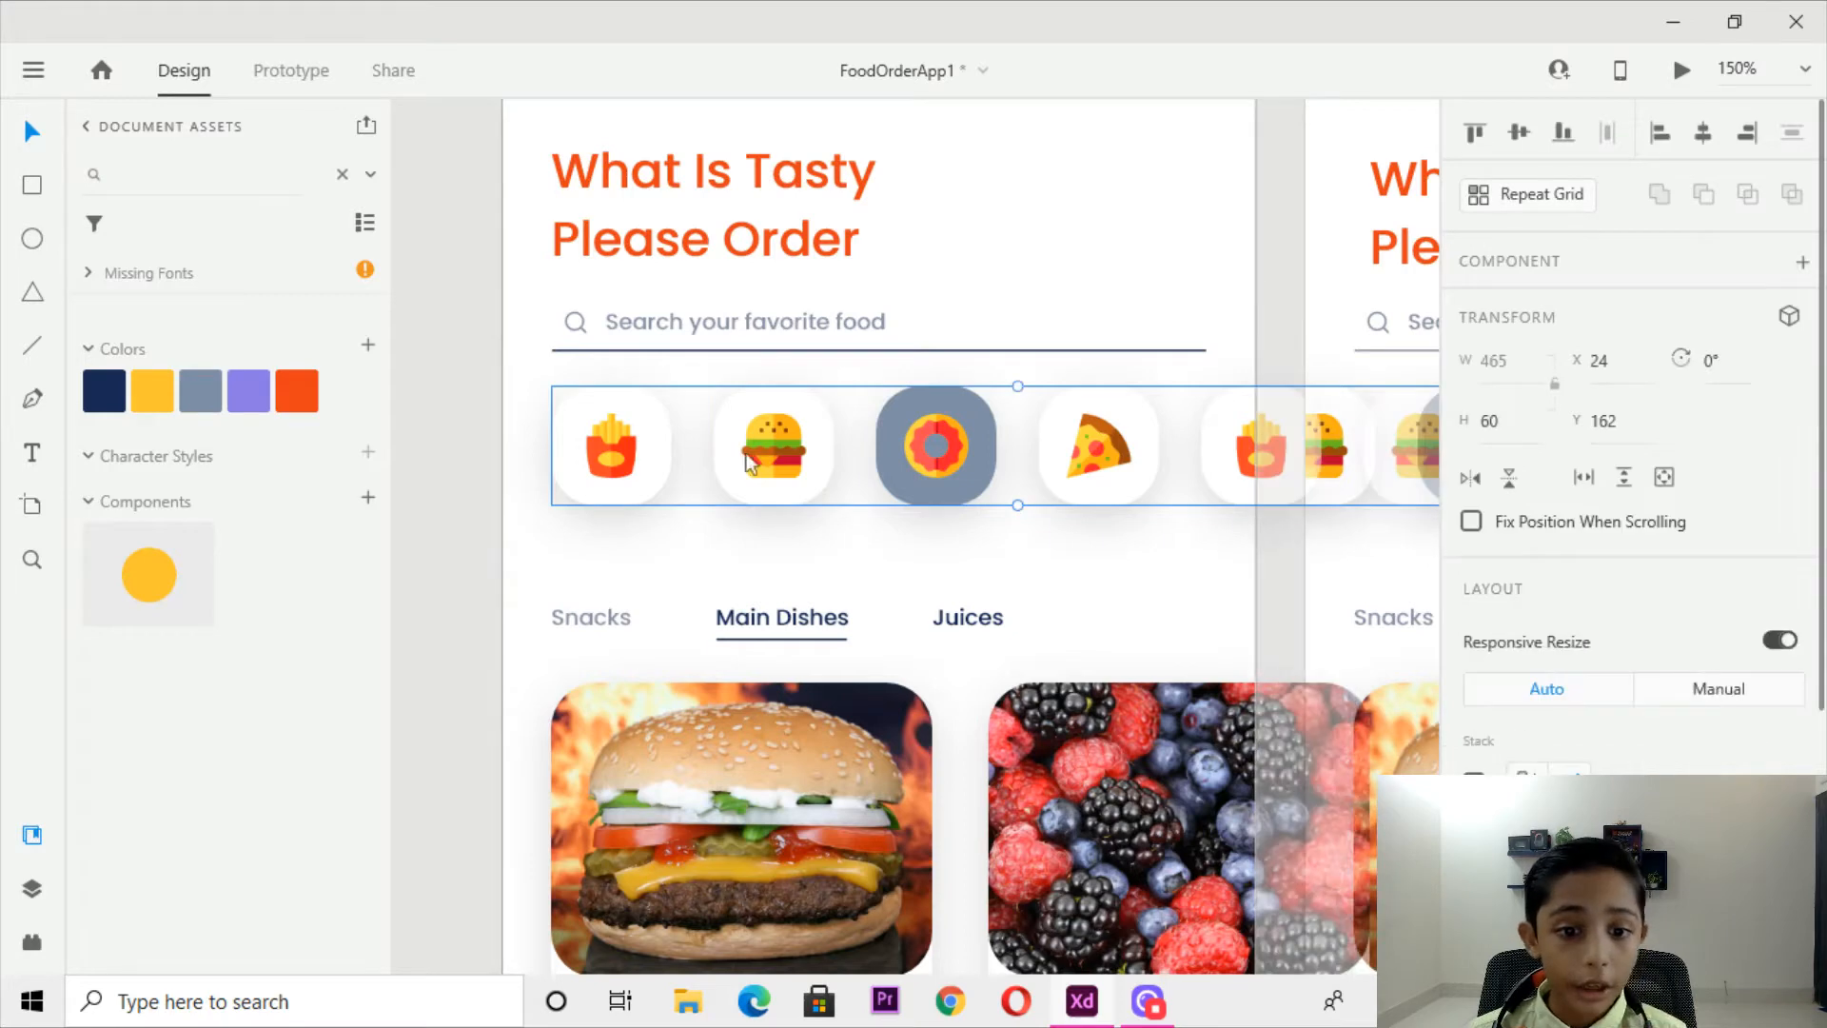
pyautogui.click(745, 453)
pyautogui.hscroll(-3, 612, 340)
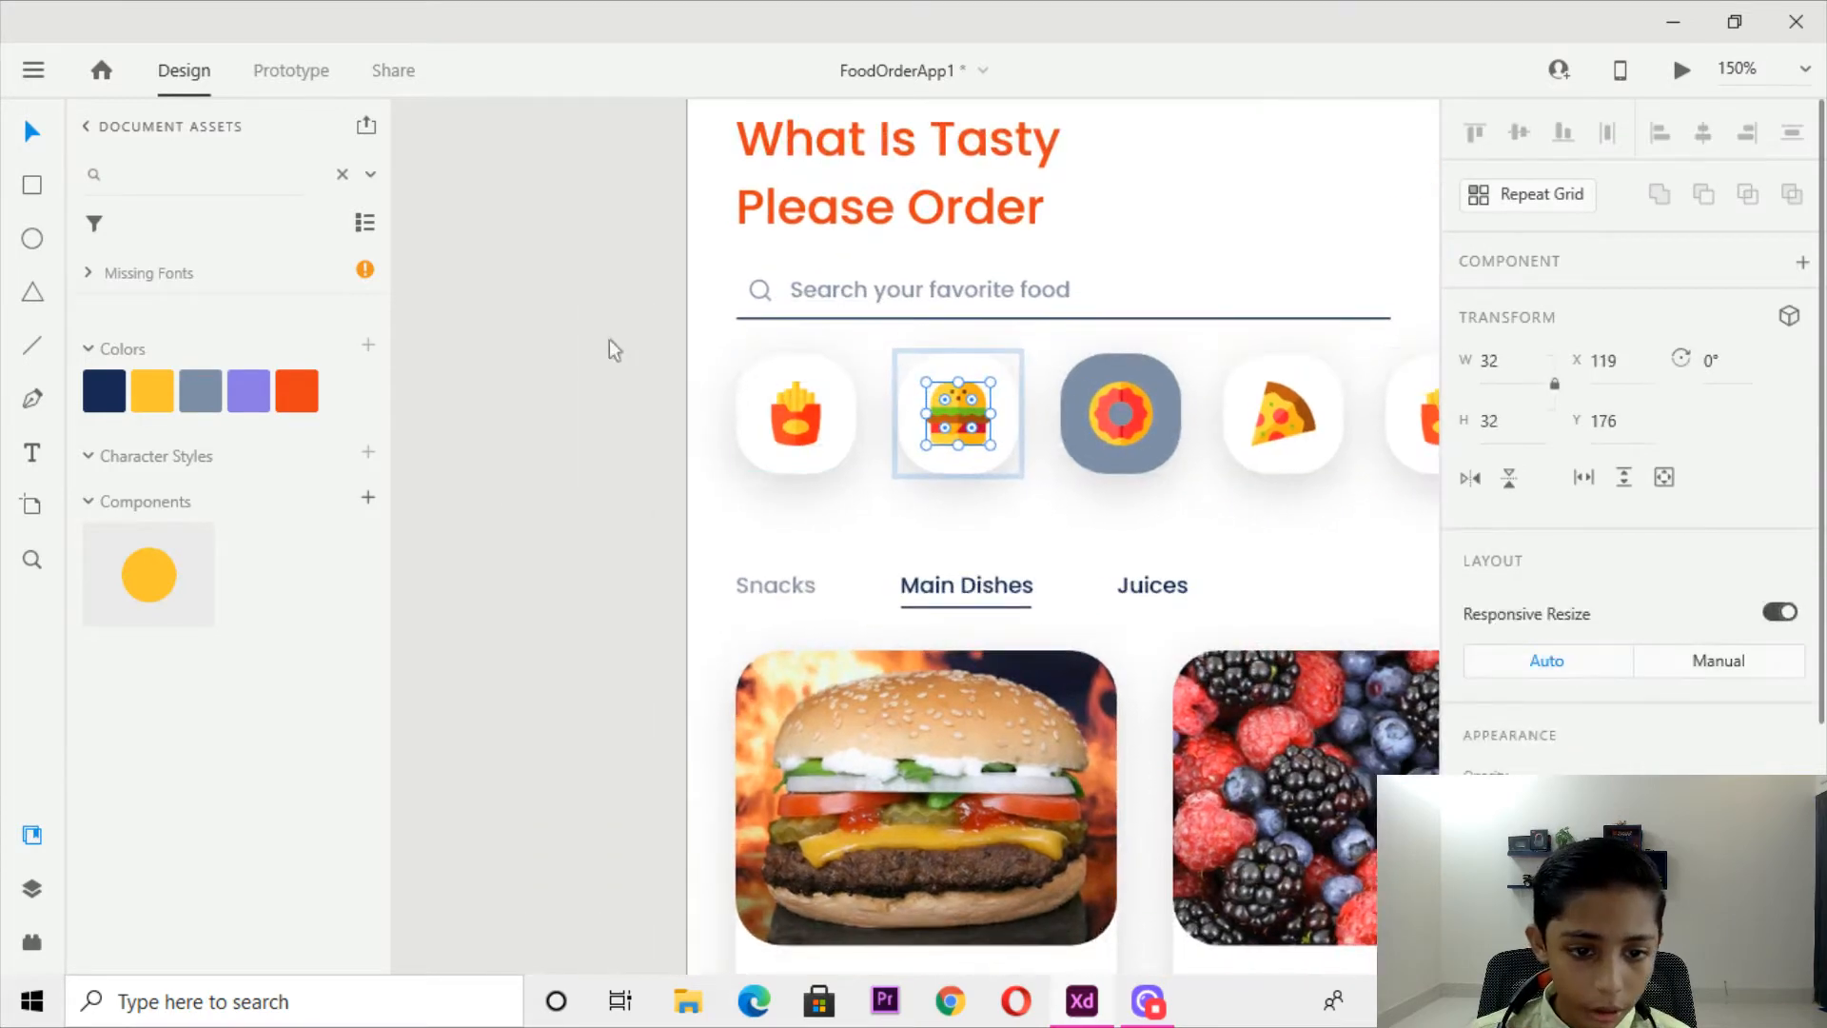
pyautogui.click(738, 415)
pyautogui.rightClick(738, 415)
pyautogui.click(784, 548)
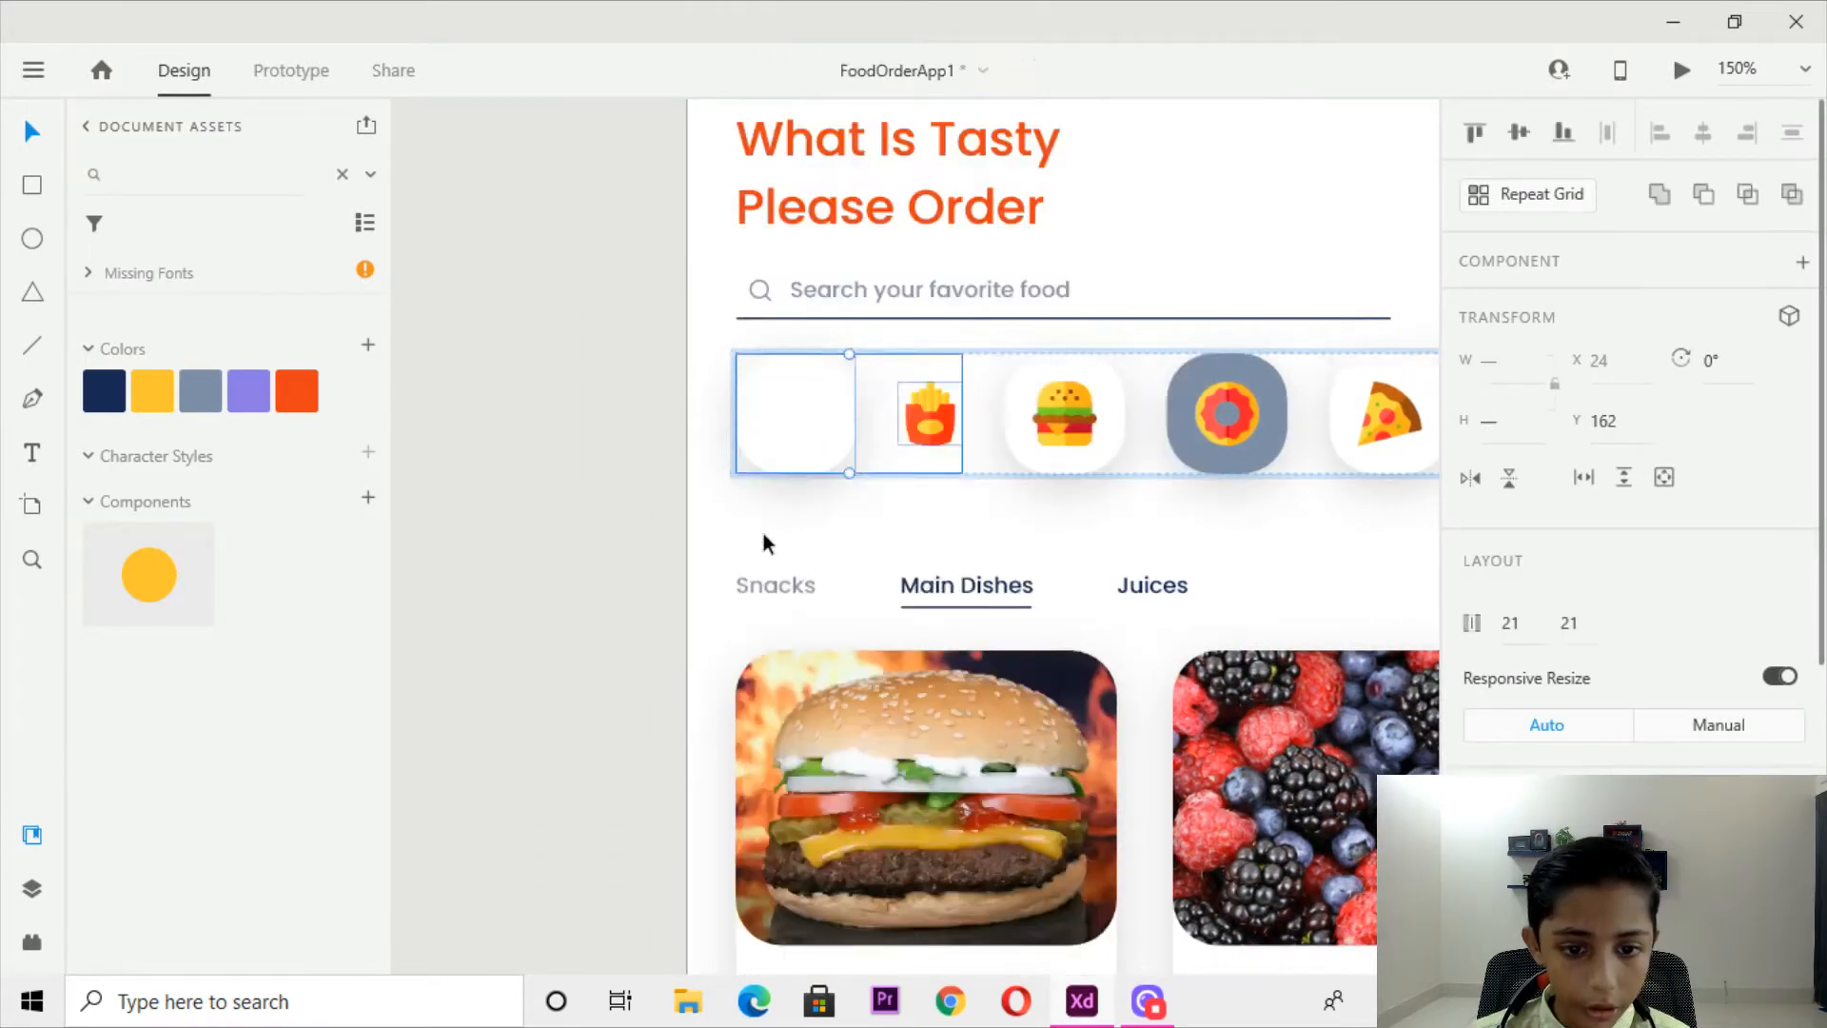
pyautogui.moveTo(771, 406); pyautogui.dragTo(479, 415)
pyautogui.click(634, 422)
pyautogui.keyDown('shift'); pyautogui.click(725, 427); pyautogui.keyUp('shift')
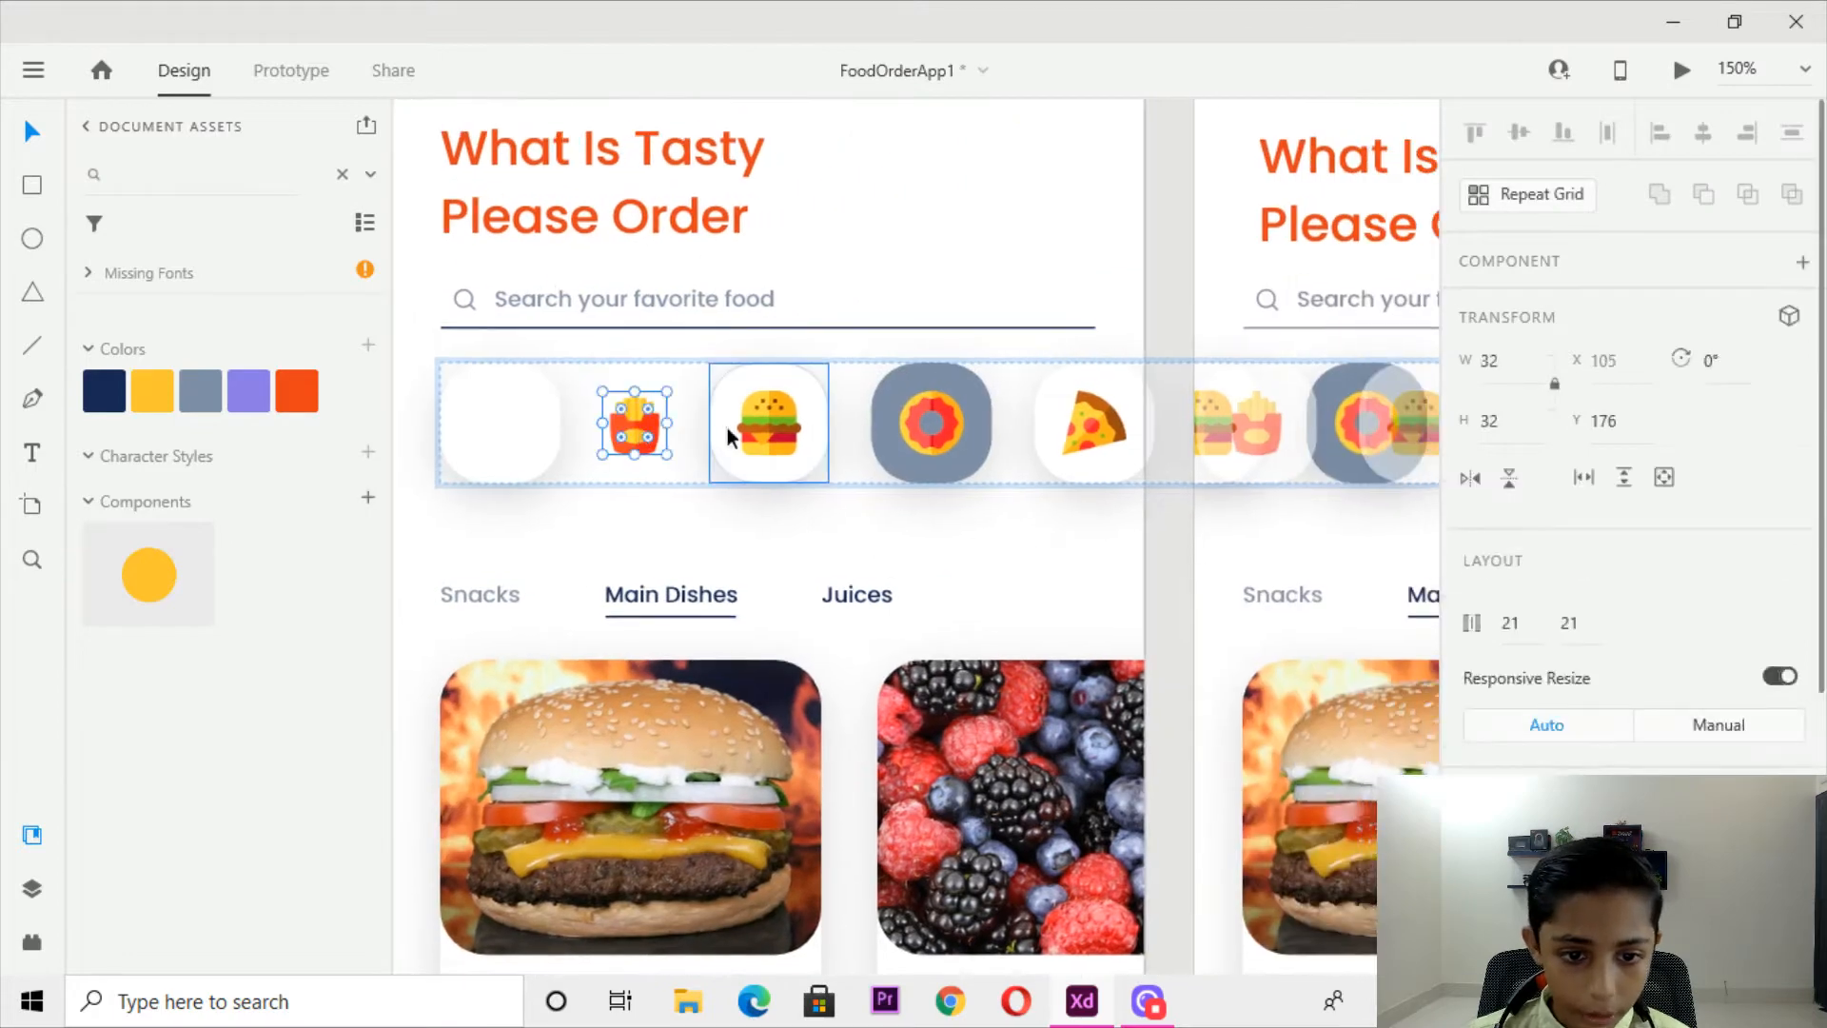
pyautogui.keyDown('shift'); pyautogui.click(980, 419); pyautogui.keyUp('shift')
pyautogui.keyDown('shift'); pyautogui.click(1089, 421); pyautogui.keyUp('shift')
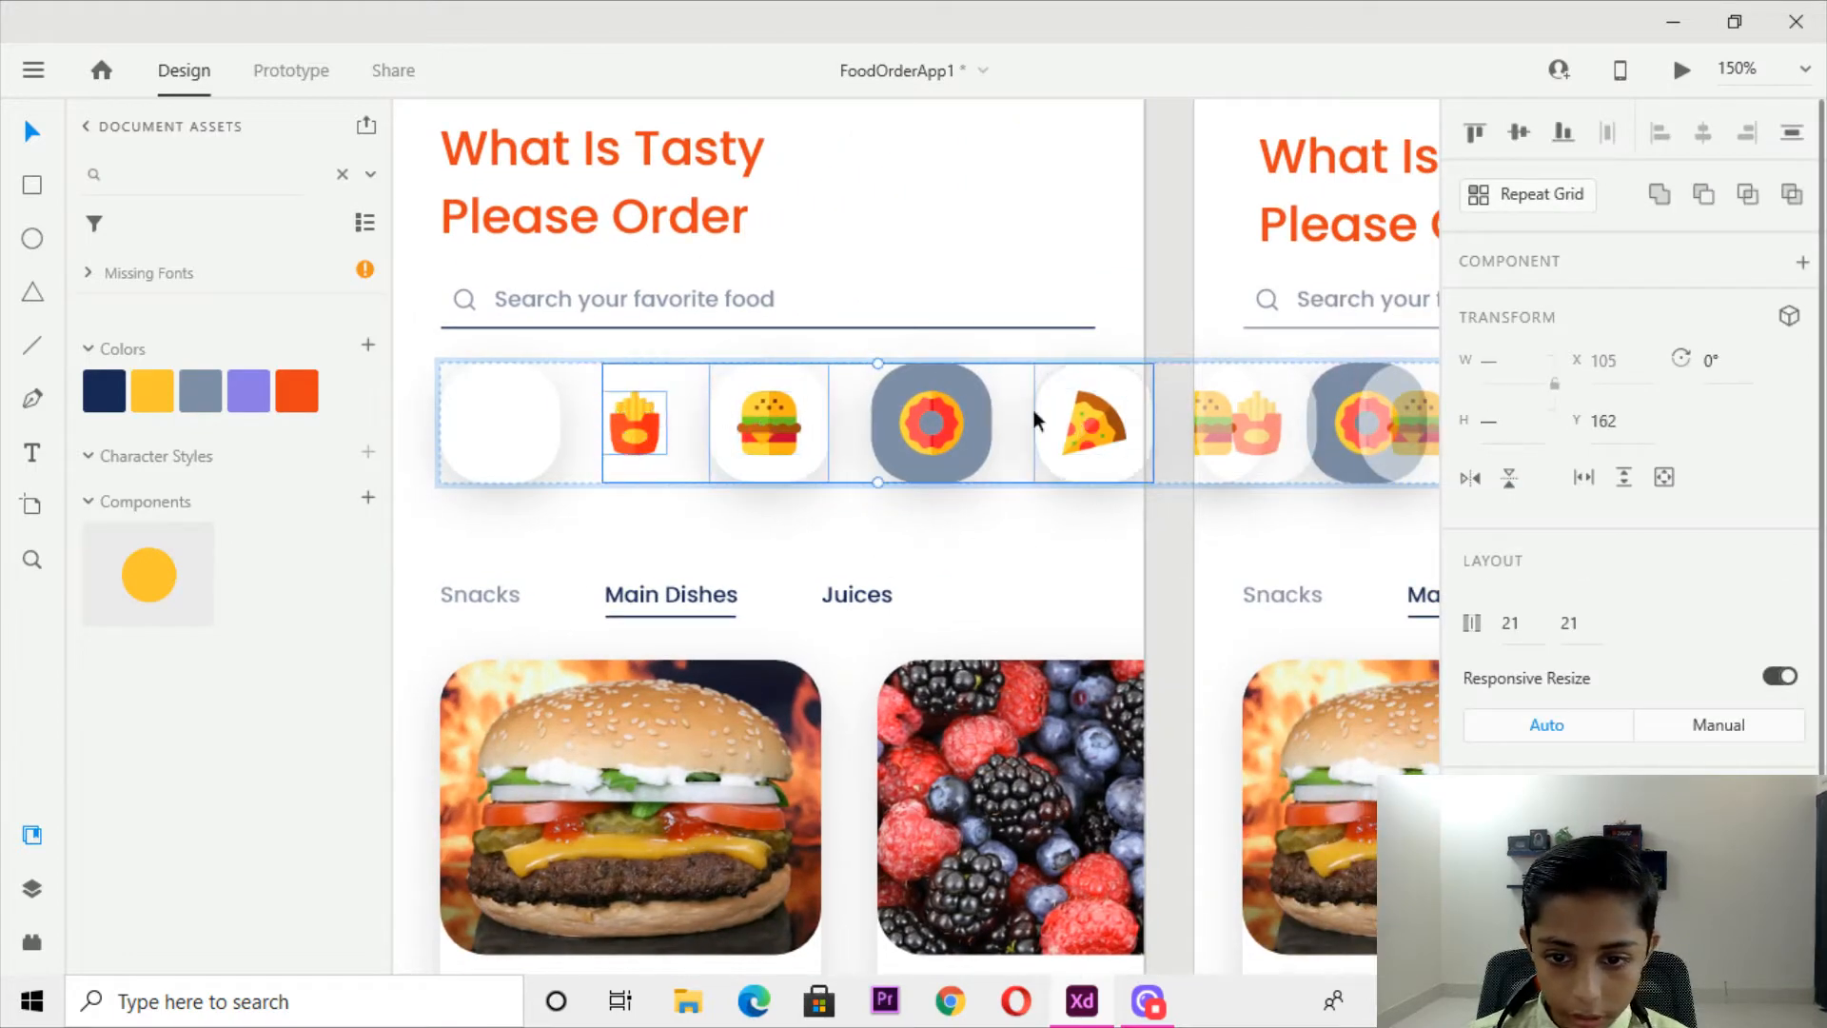
pyautogui.click(942, 293)
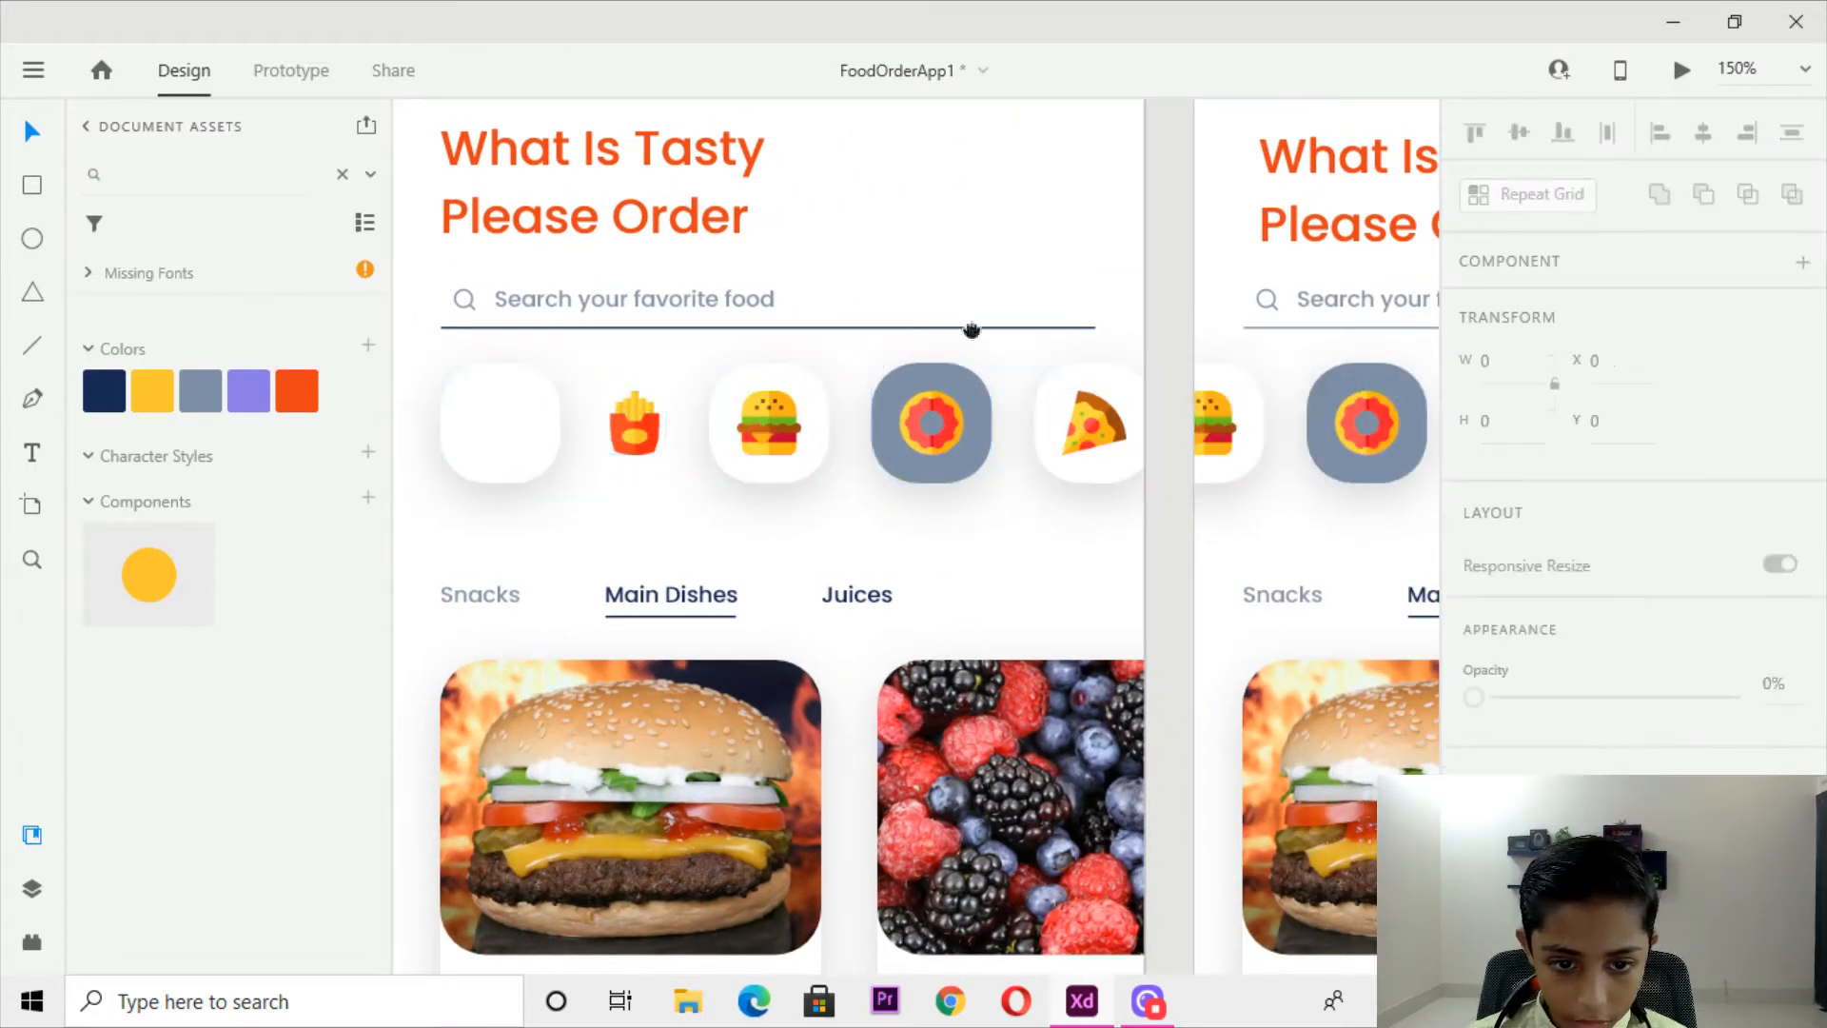
# Move the whole category icon row off FoodAppHome onto the empty canvas beside the FoodAppHome – 3 artboard.
pyautogui.moveTo(958, 314); pyautogui.dragTo(1183, 544)
pyautogui.moveTo(1167, 645); pyautogui.dragTo(824, 530)
pyautogui.hotkey('ctrl', '-')
pyautogui.hotkey('ctrl', '-')
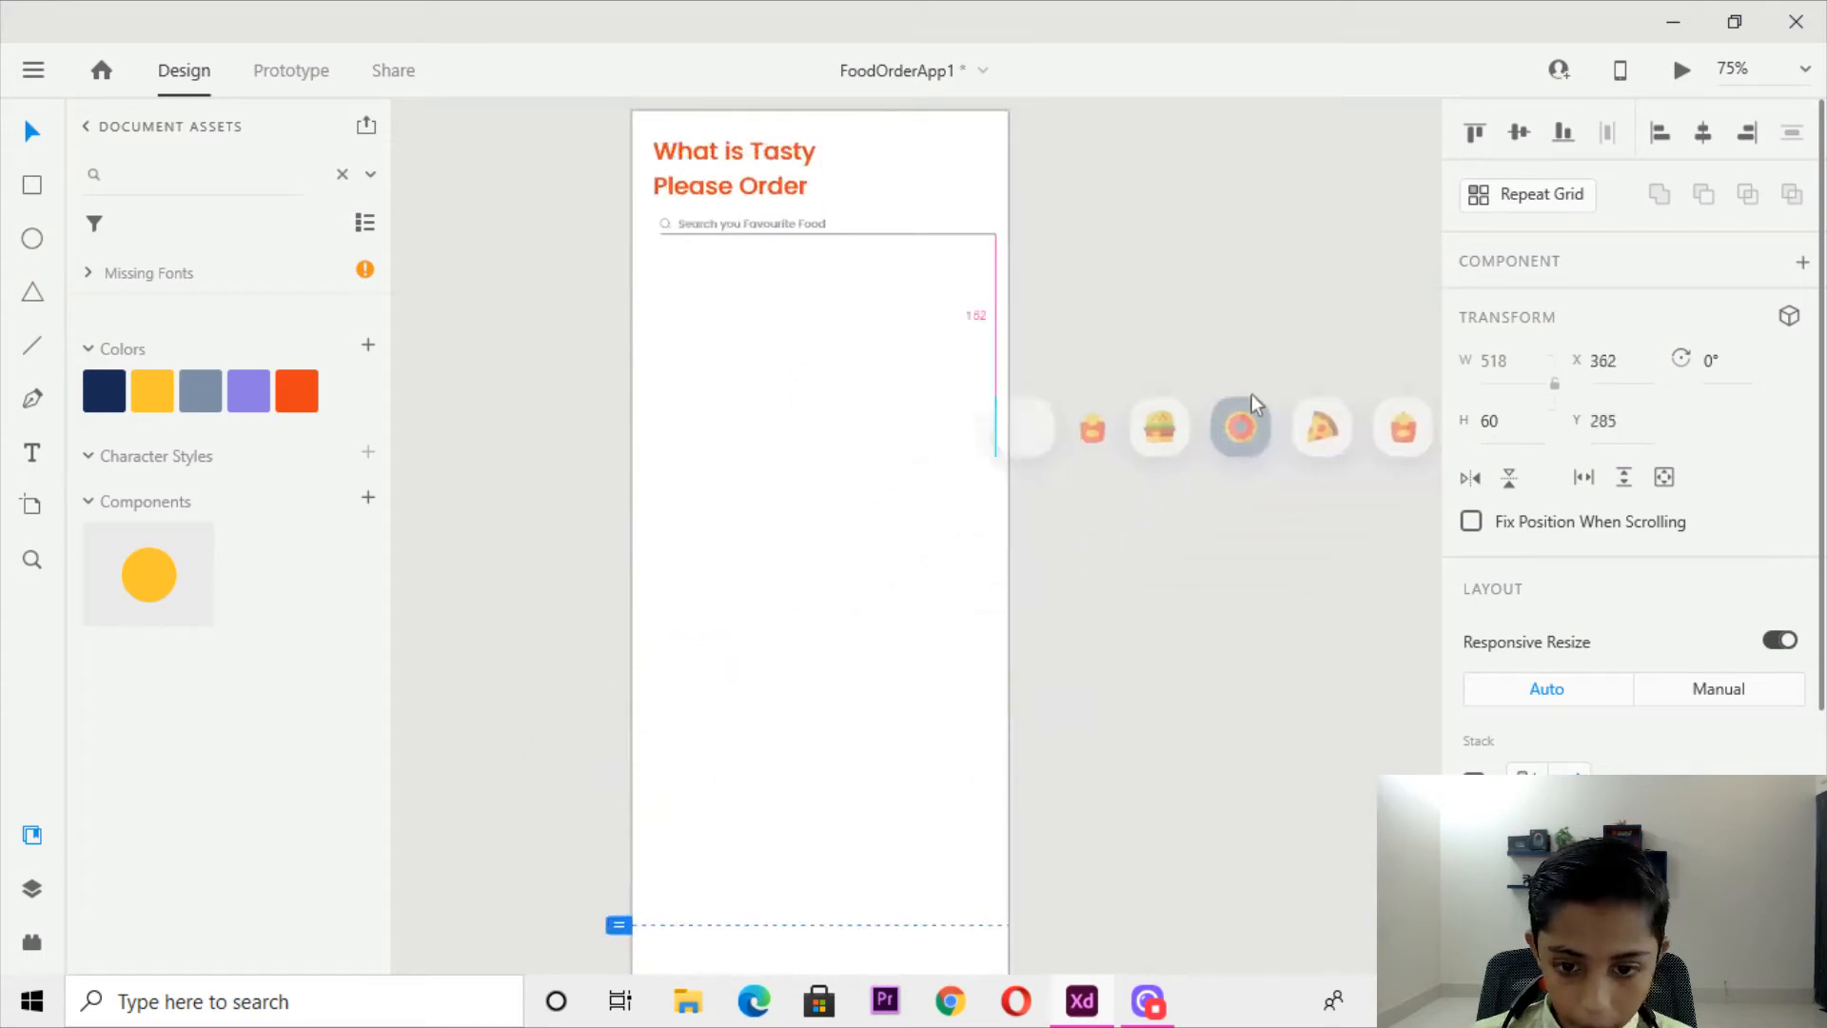
pyautogui.moveTo(1213, 283); pyautogui.dragTo(1326, 450)
pyautogui.hotkey('ctrl', '+')
pyautogui.hotkey('ctrl', '+')
pyautogui.moveTo(999, 448); pyautogui.dragTo(843, 401)
pyautogui.click(1260, 583)
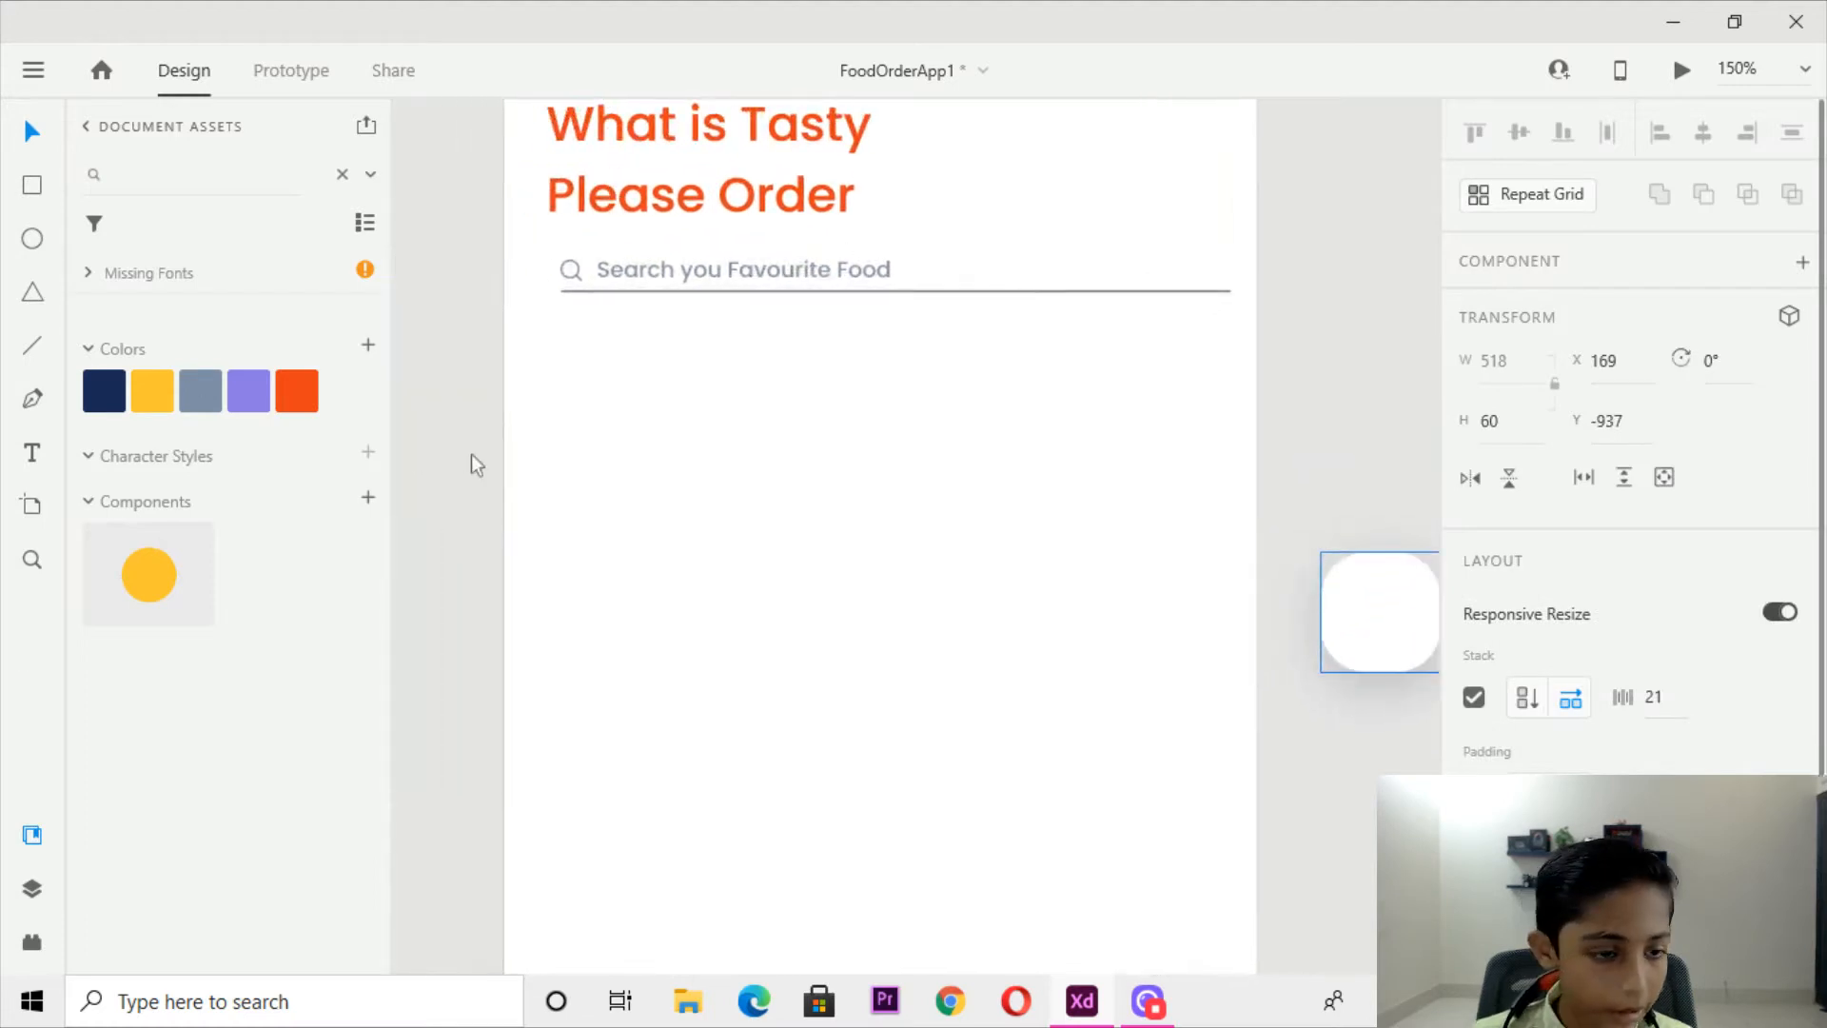
pyautogui.click(471, 454)
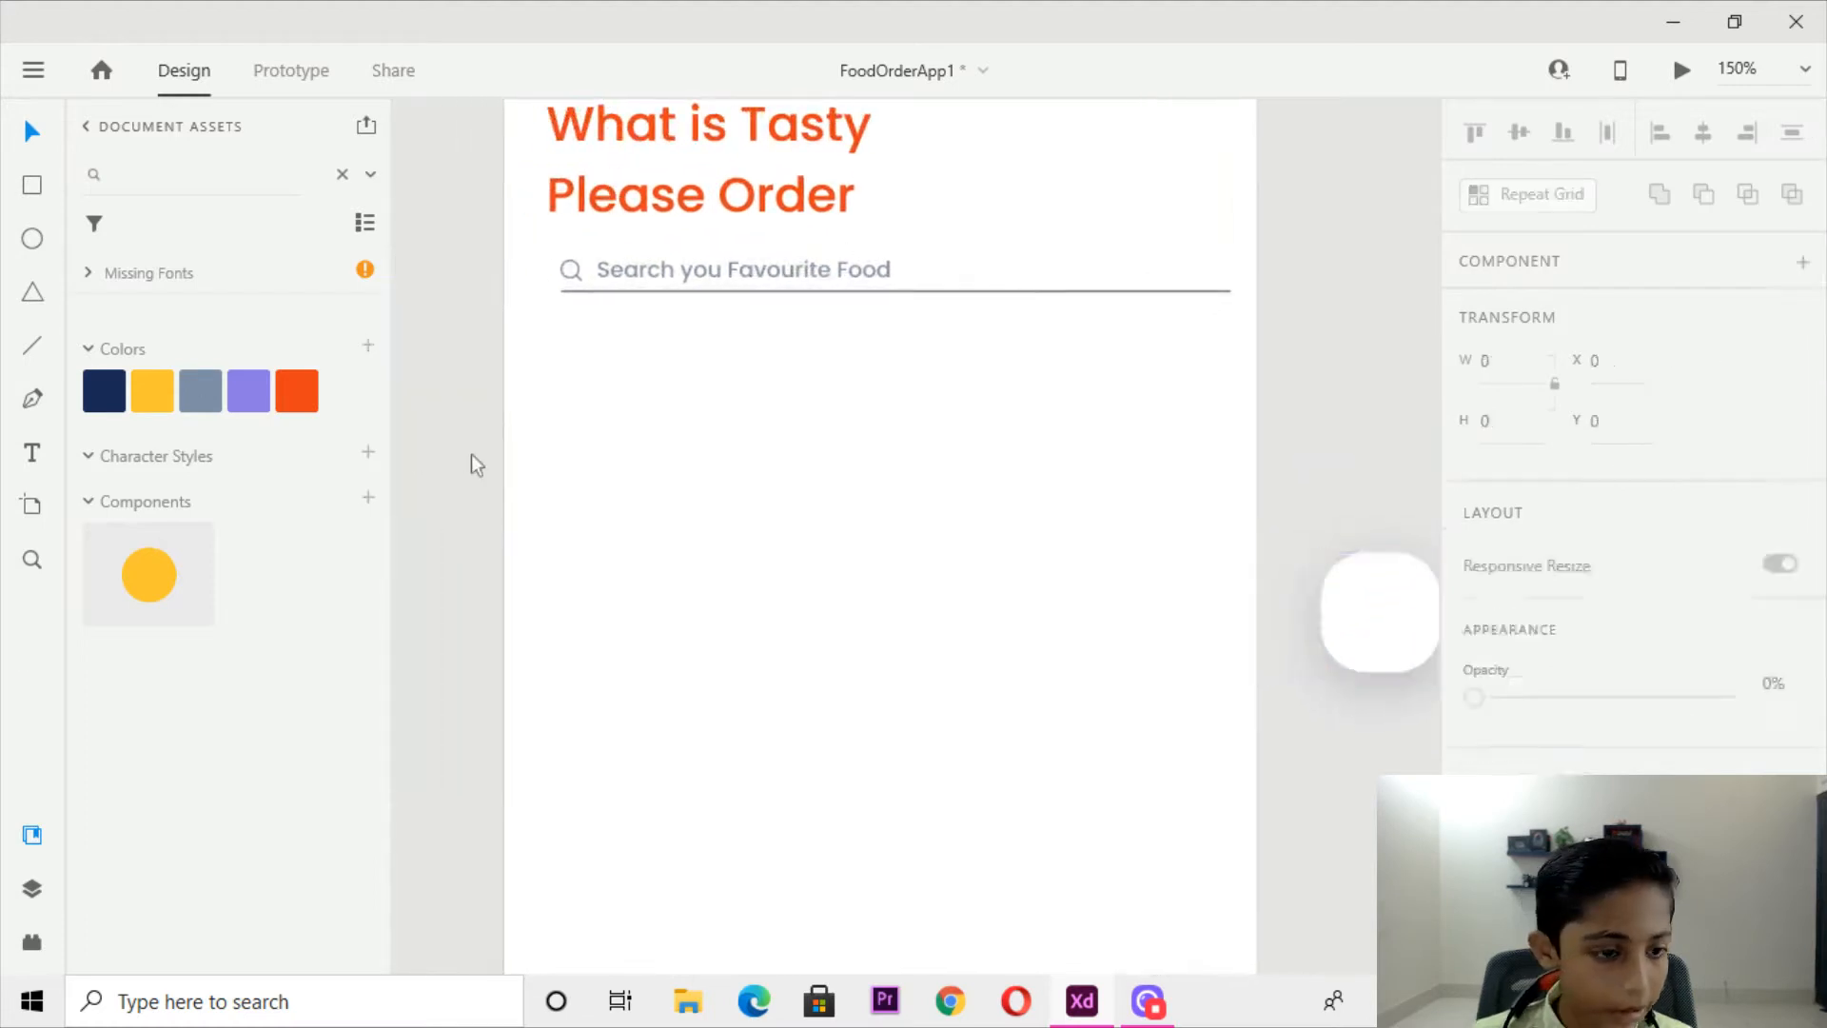
# Draw a rounded rectangle about 51 by 47 px beneath the search underline, aligned with its left end.
pyautogui.click(31, 182)
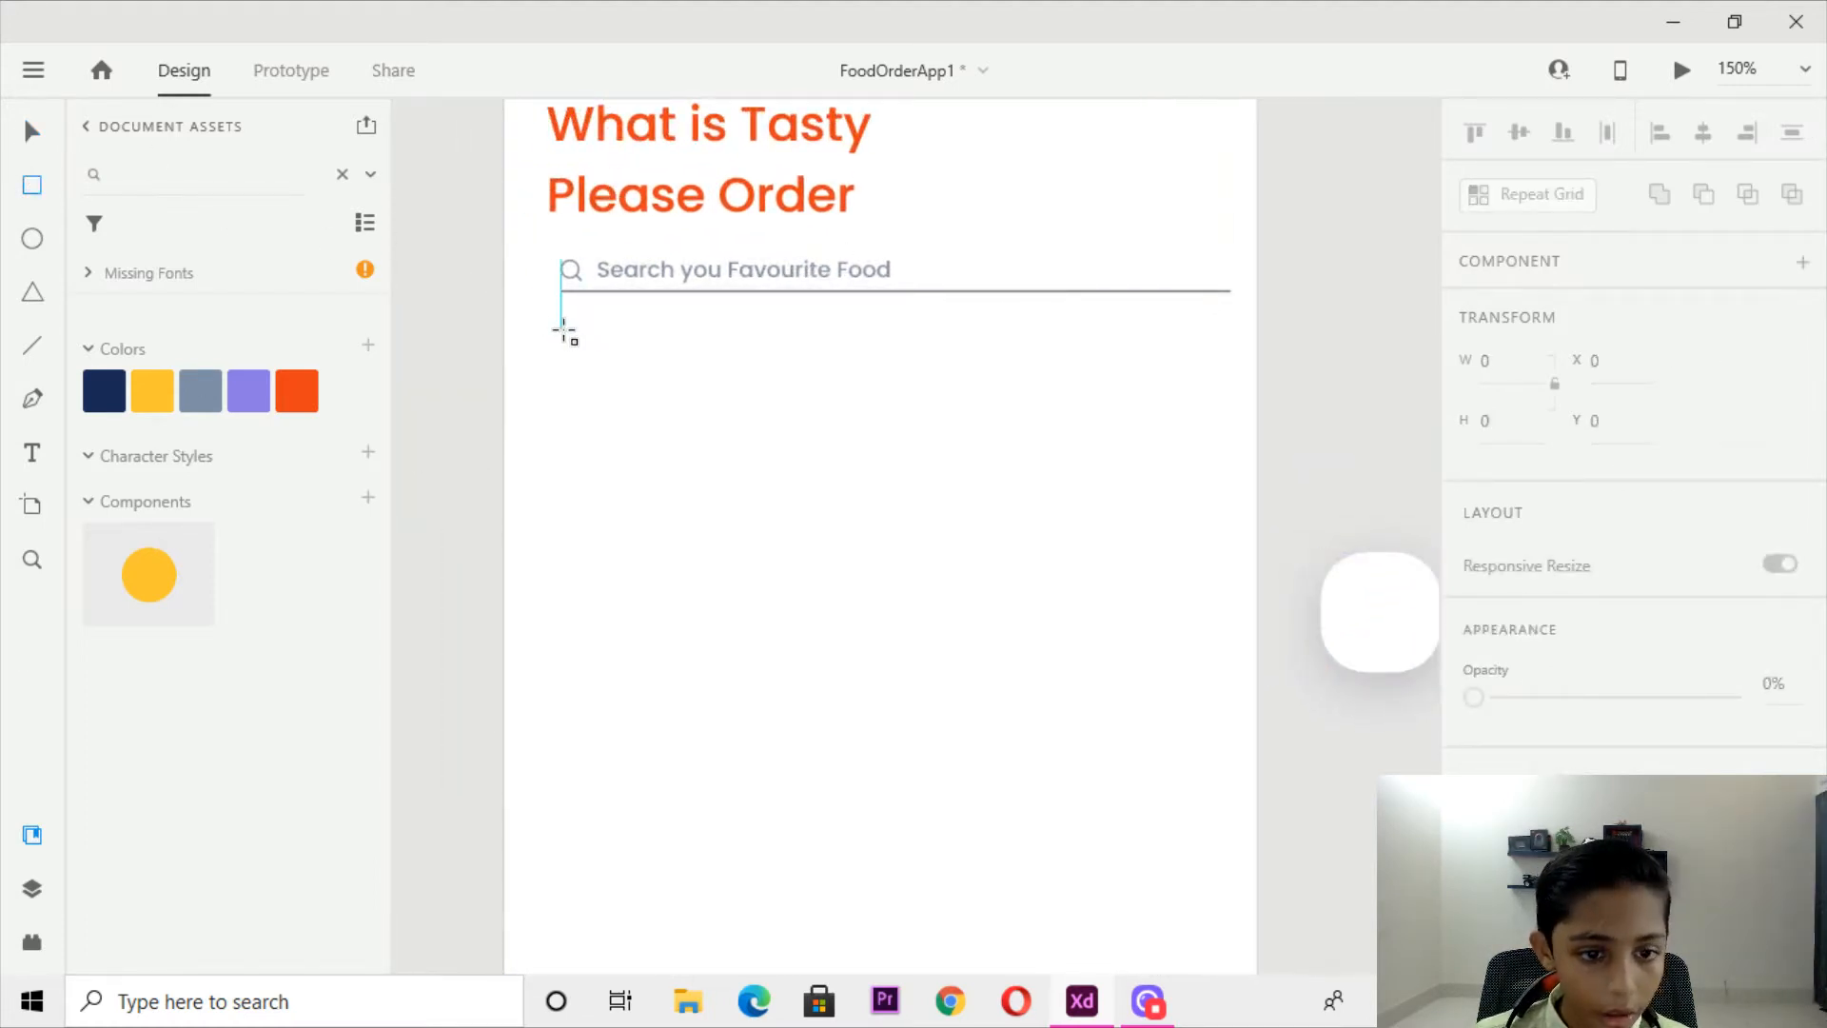
pyautogui.moveTo(562, 331); pyautogui.dragTo(636, 410)
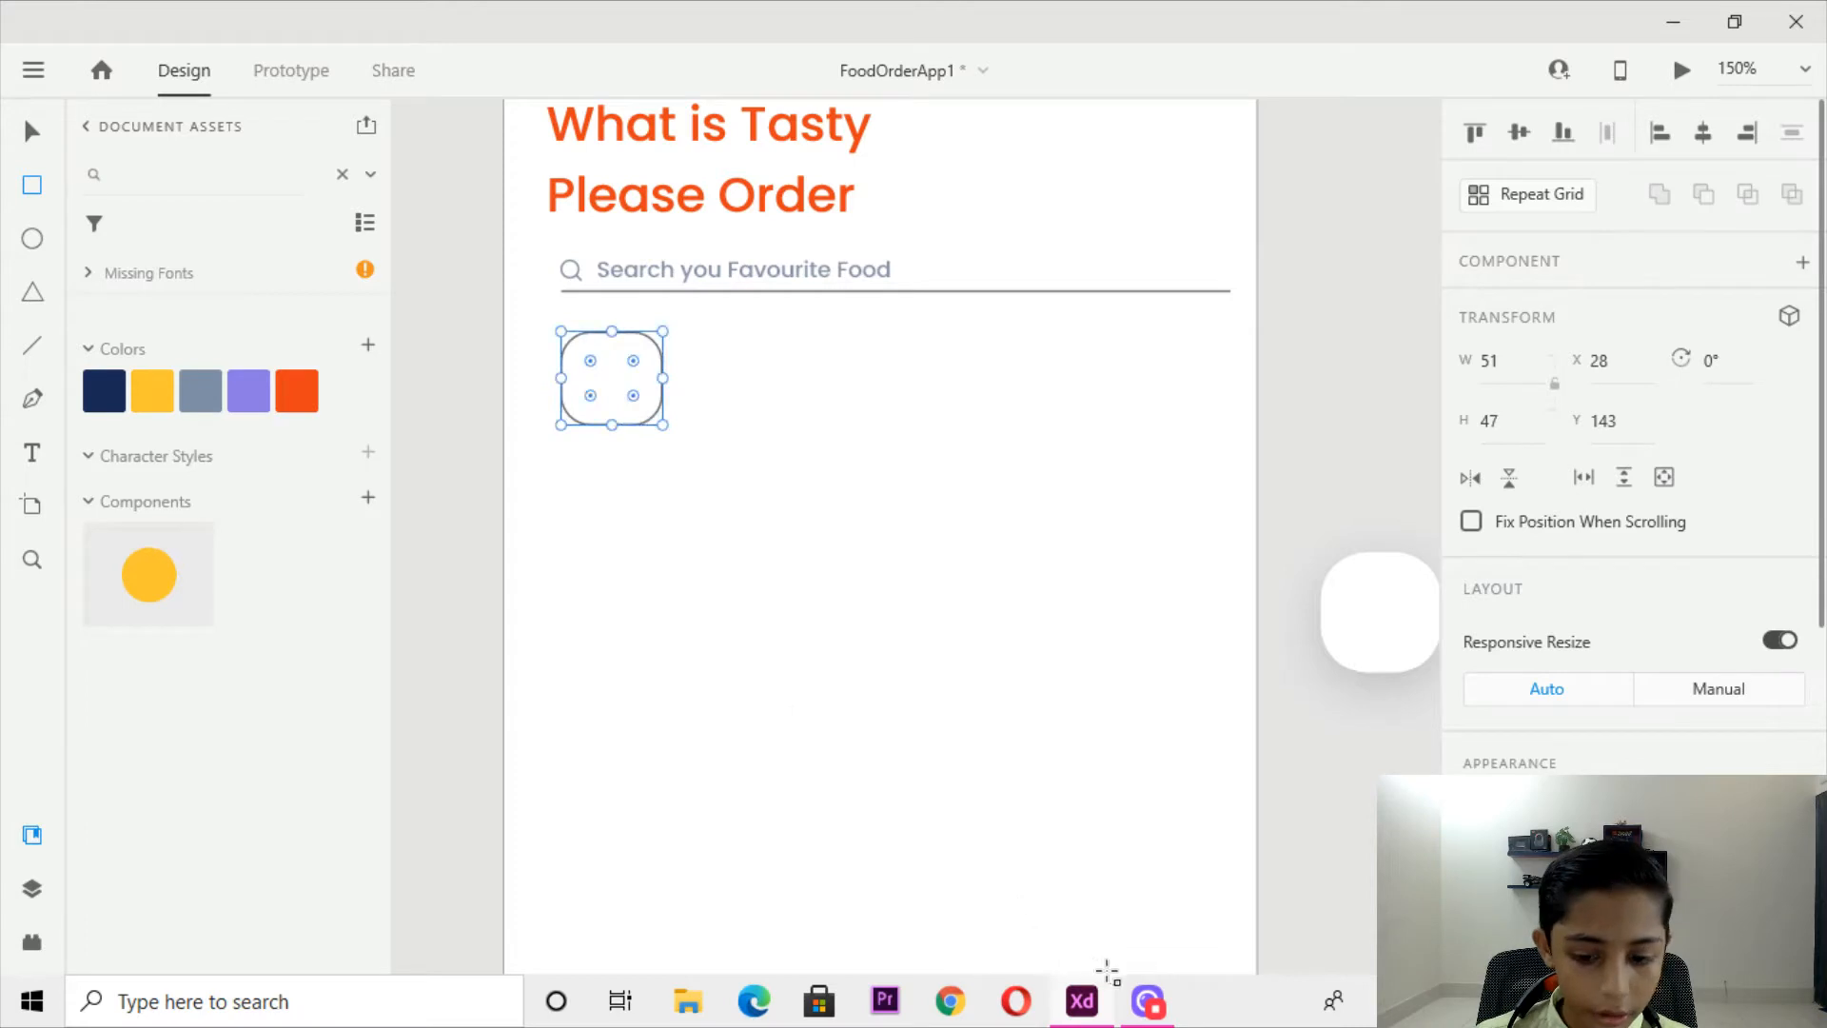
pyautogui.press('v')
pyautogui.moveTo(964, 429); pyautogui.dragTo(967, 391)
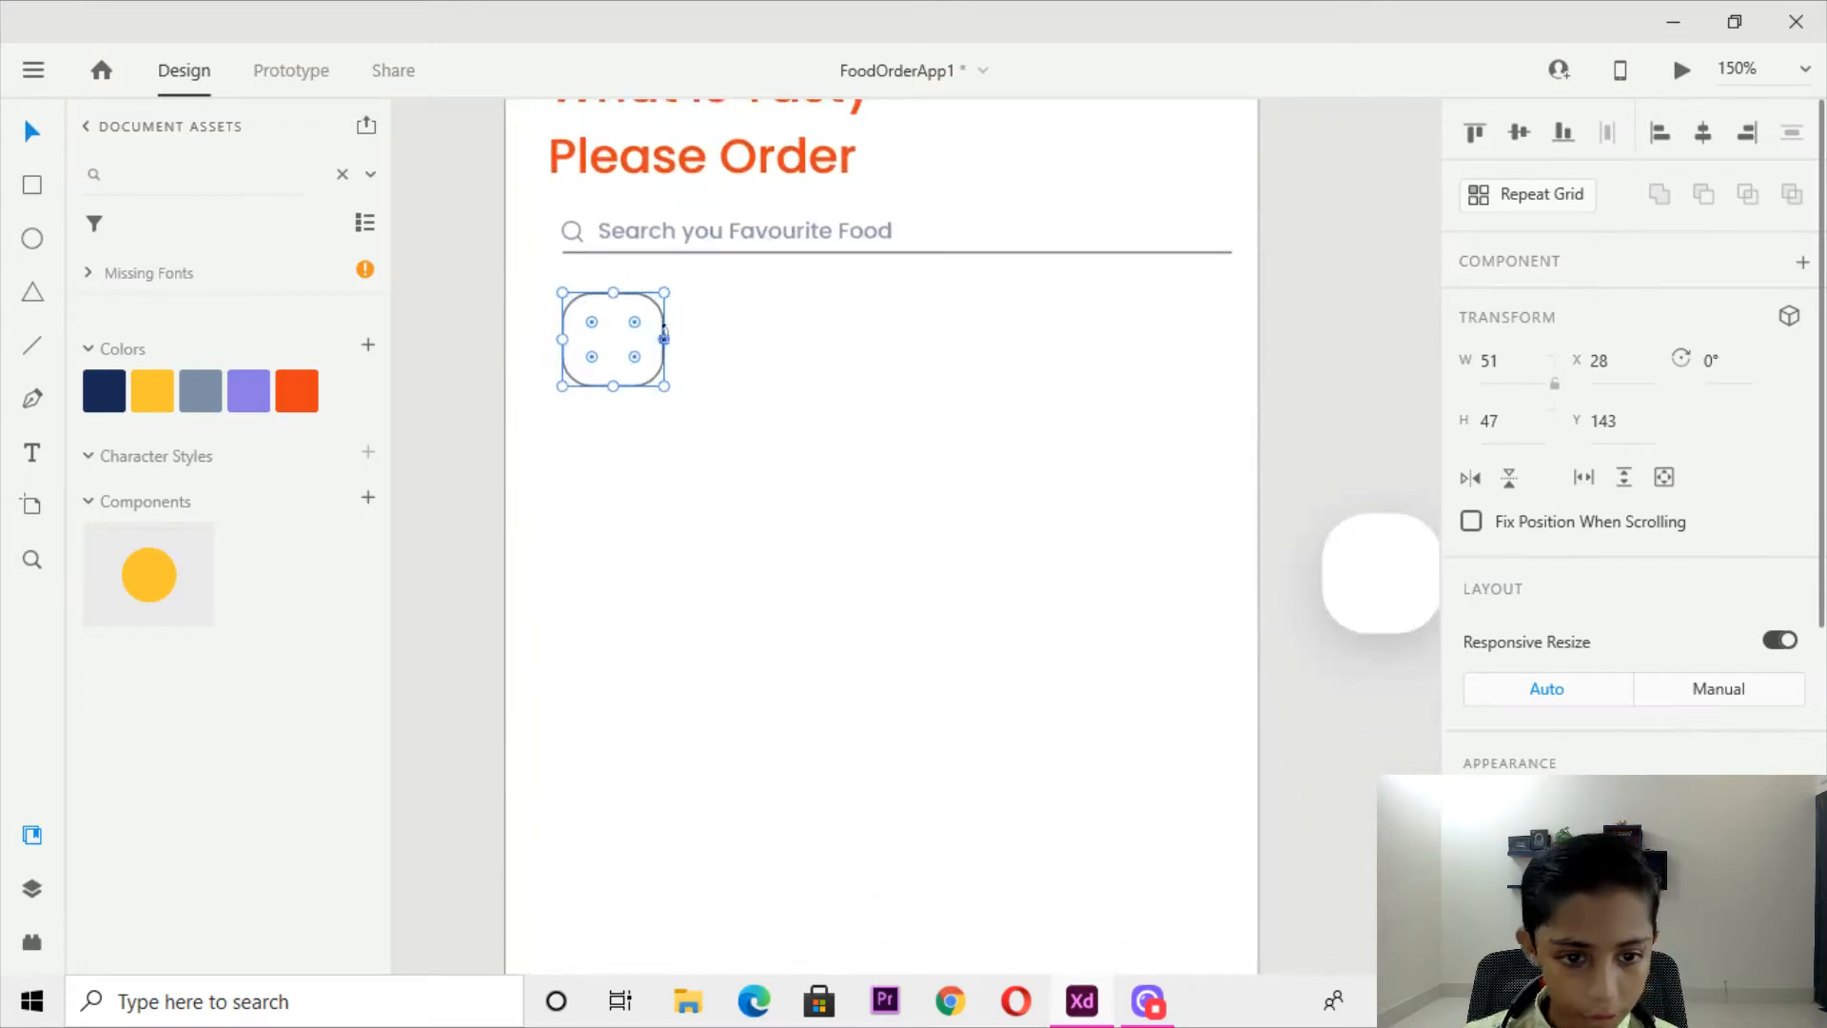
pyautogui.moveTo(664, 340); pyautogui.dragTo(663, 337)
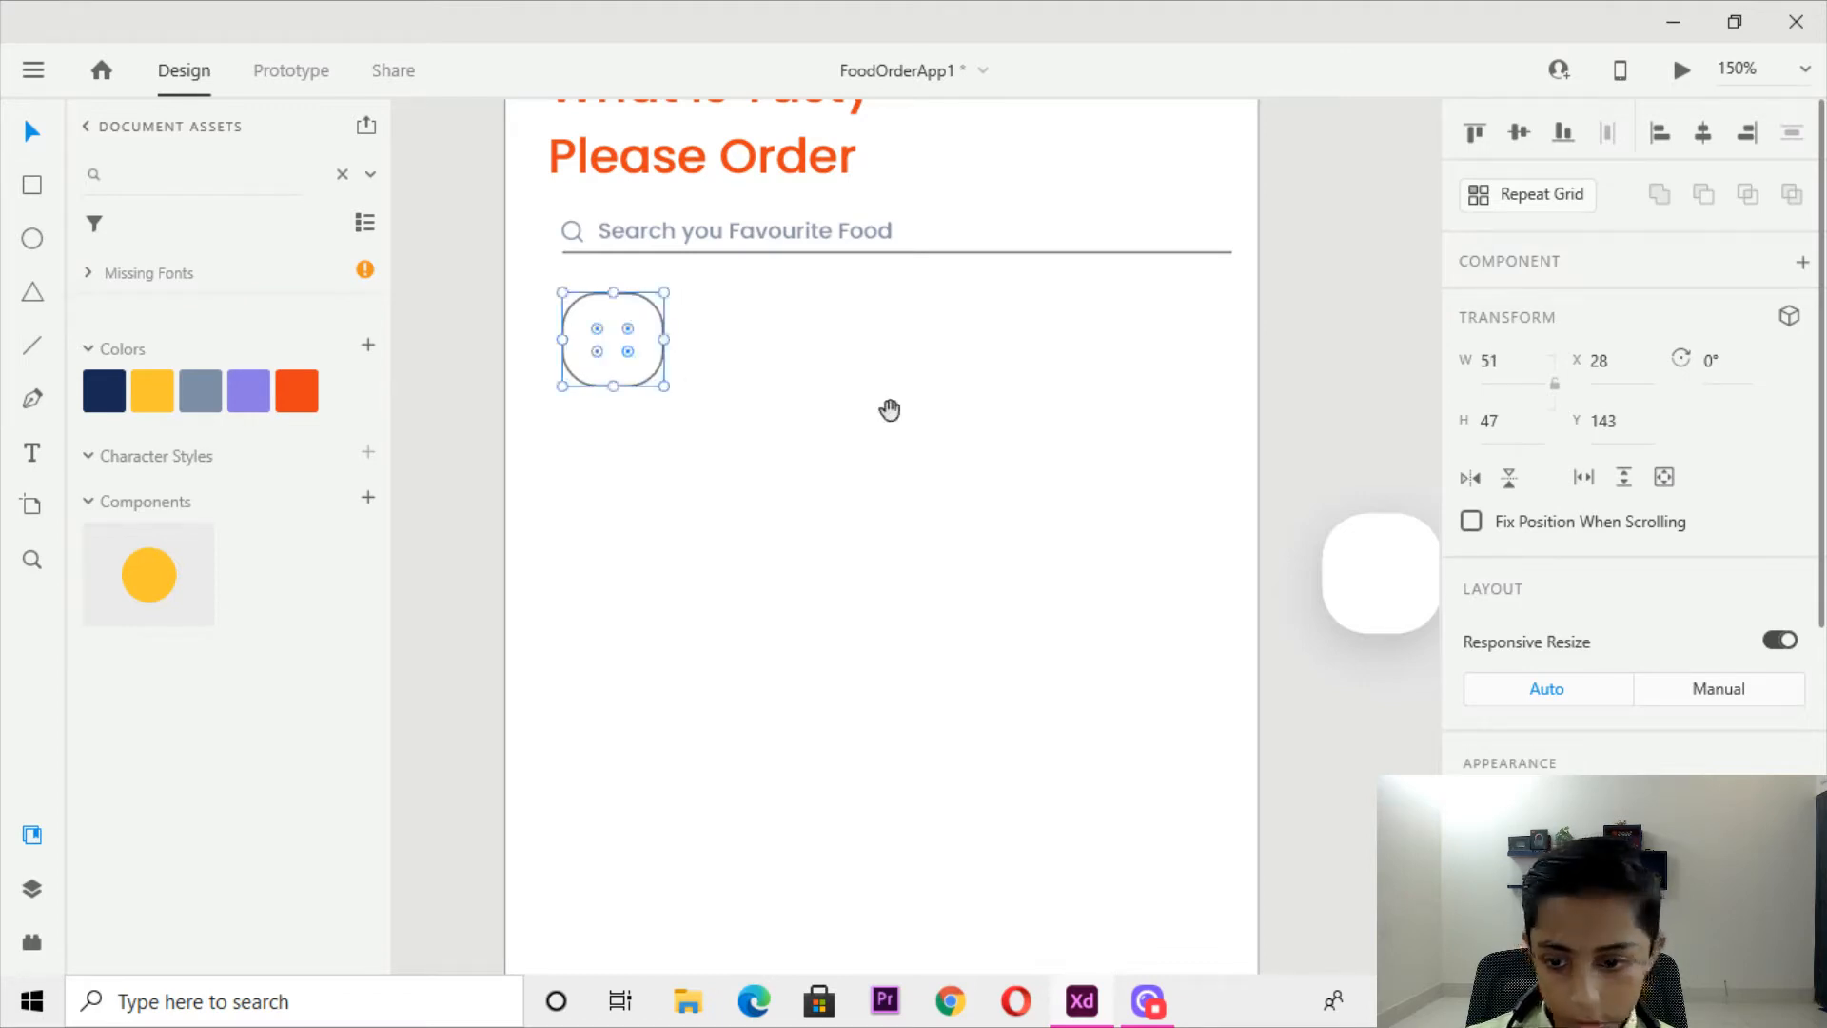
# Check the reference white tile's corner radius and set the new tile's corner radius to 23.
pyautogui.moveTo(911, 409); pyautogui.dragTo(762, 302)
pyautogui.click(1277, 477)
pyautogui.doubleClick(1258, 465)
pyautogui.scroll(-3, 1633, 755)
pyautogui.moveTo(829, 522); pyautogui.dragTo(907, 579)
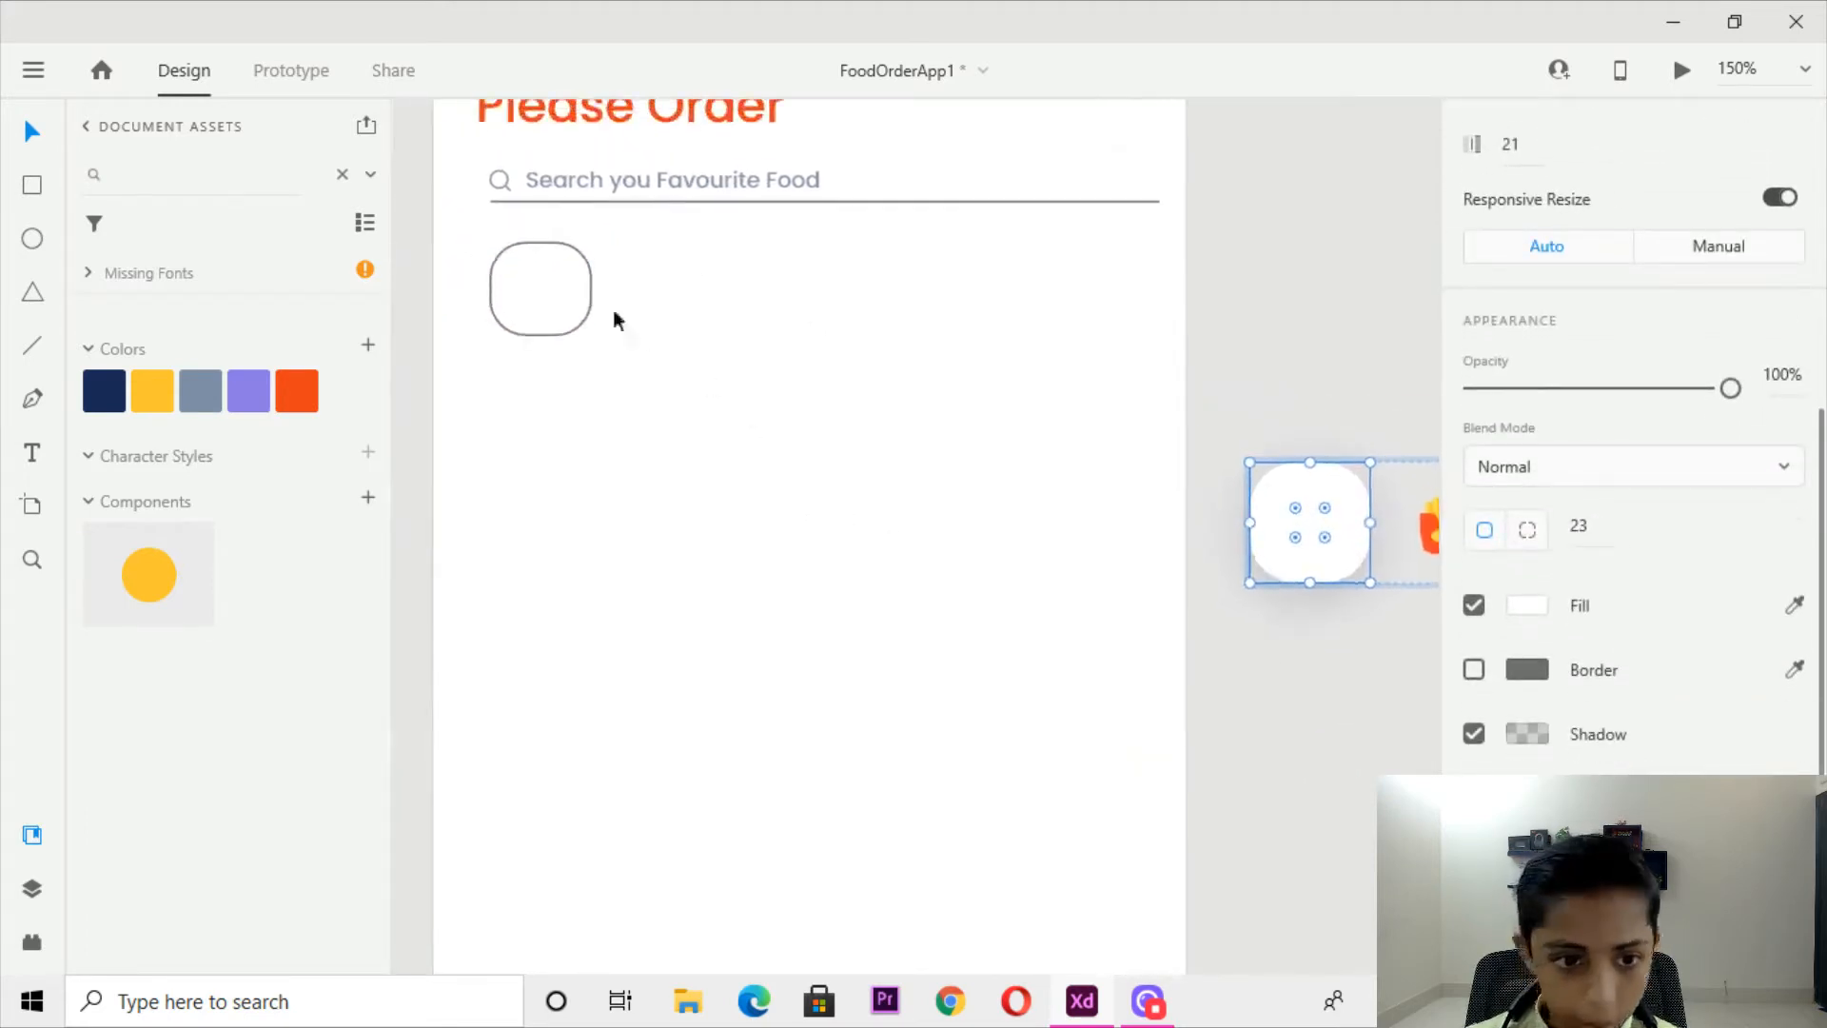
pyautogui.click(547, 295)
pyautogui.scroll(-2, 1655, 653)
pyautogui.scroll(3, 1654, 644)
pyautogui.scroll(1, 1651, 647)
pyautogui.click(1581, 666)
pyautogui.press('BackSpace')
pyautogui.write('23')
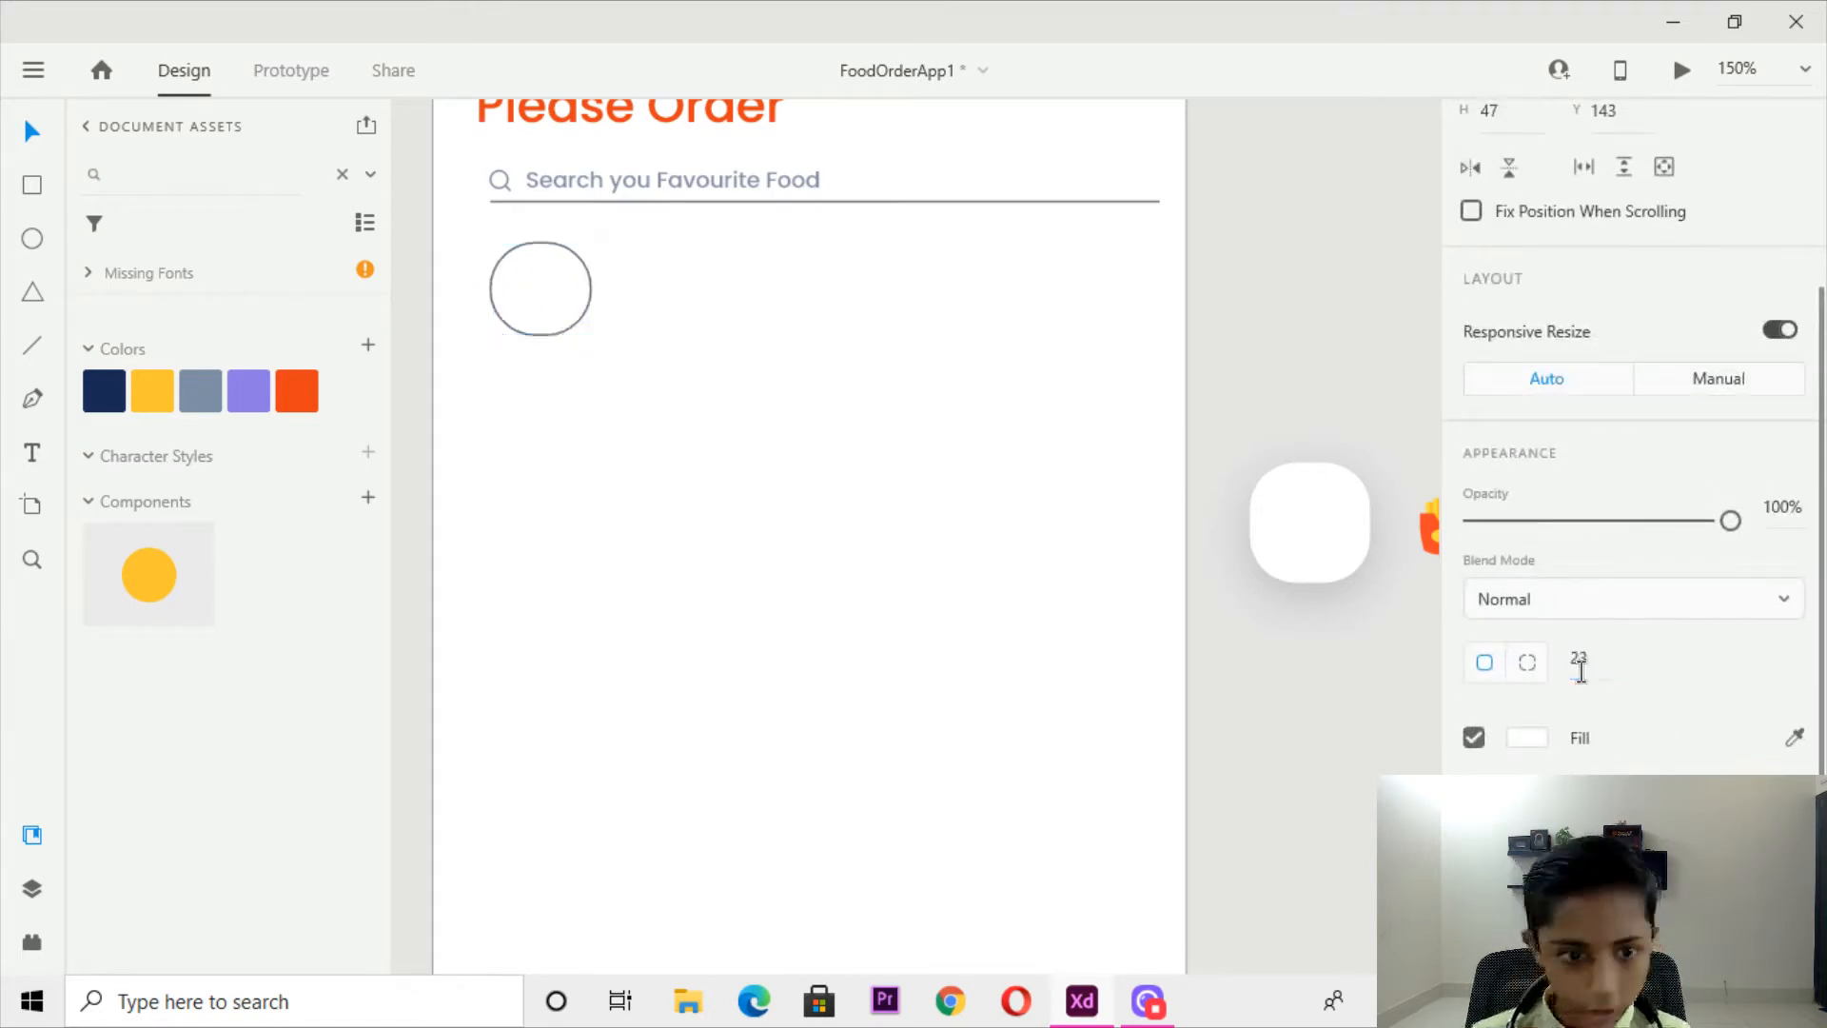
# Ungroup the icon row beside the artboard and check the white tile's fill, border and shadow settings.
pyautogui.click(1256, 490)
pyautogui.doubleClick(1275, 565)
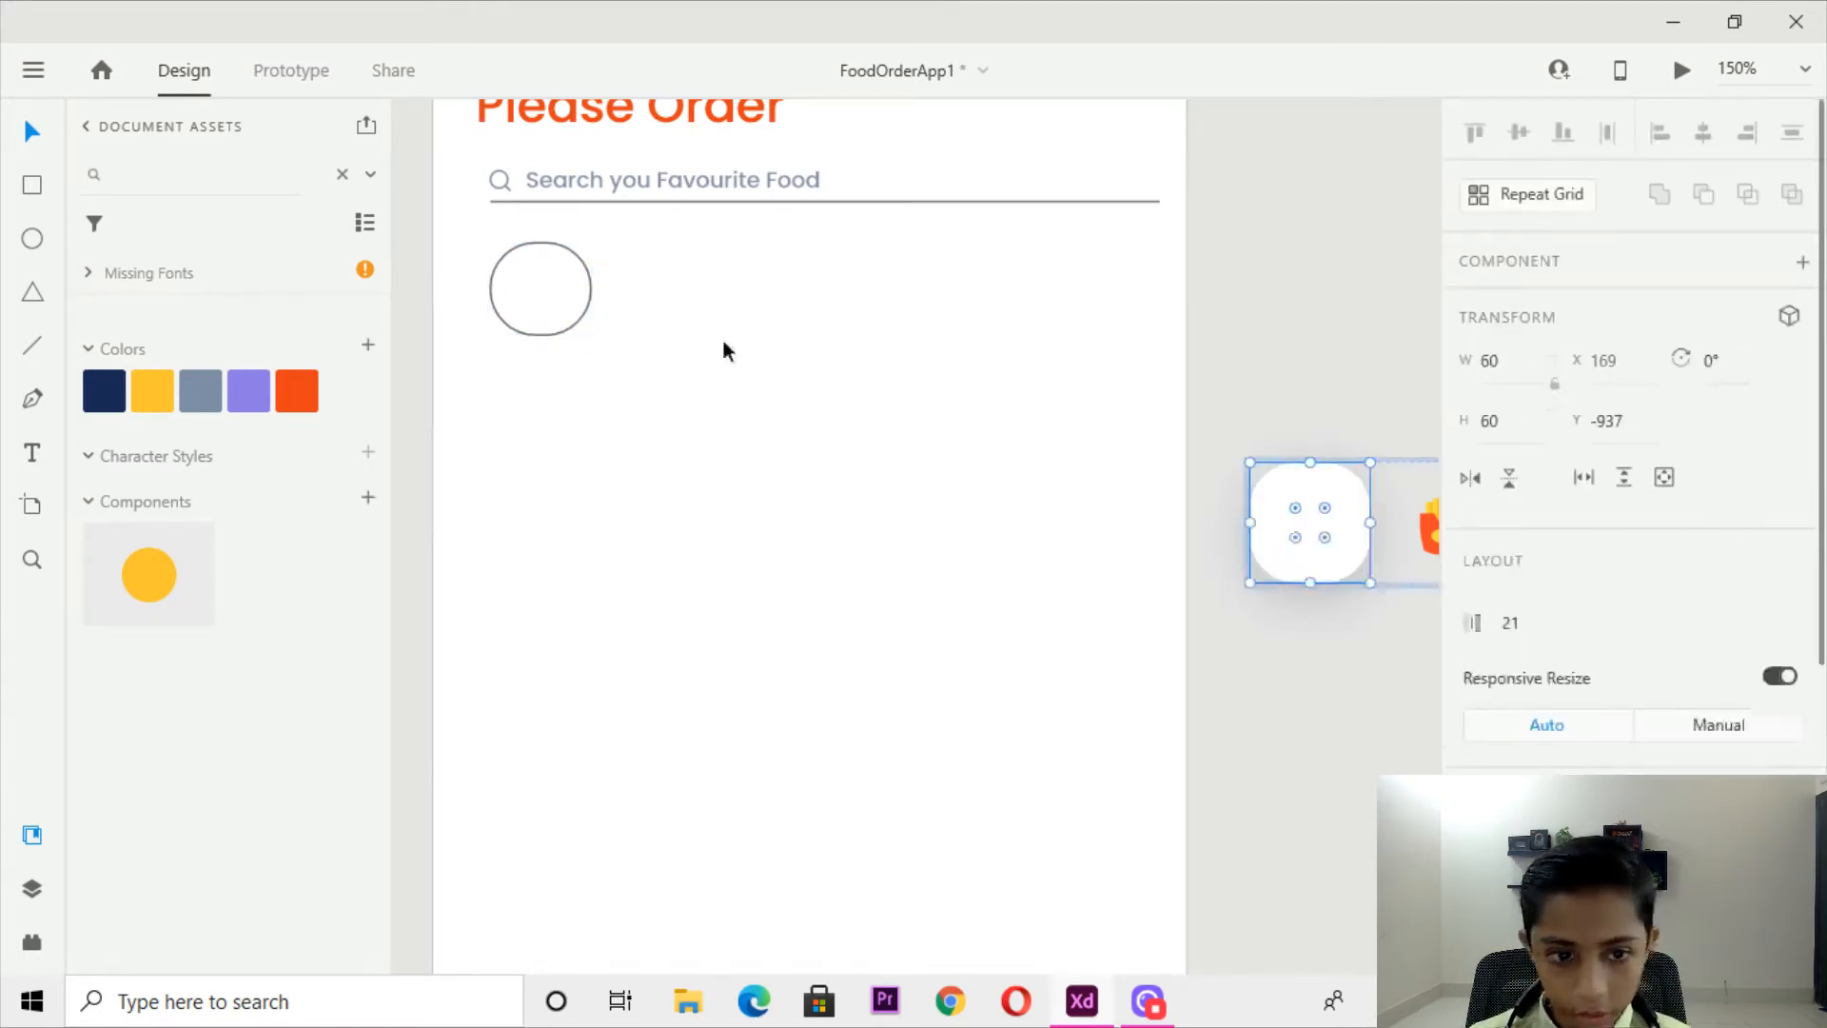
pyautogui.scroll(-5, 1633, 429)
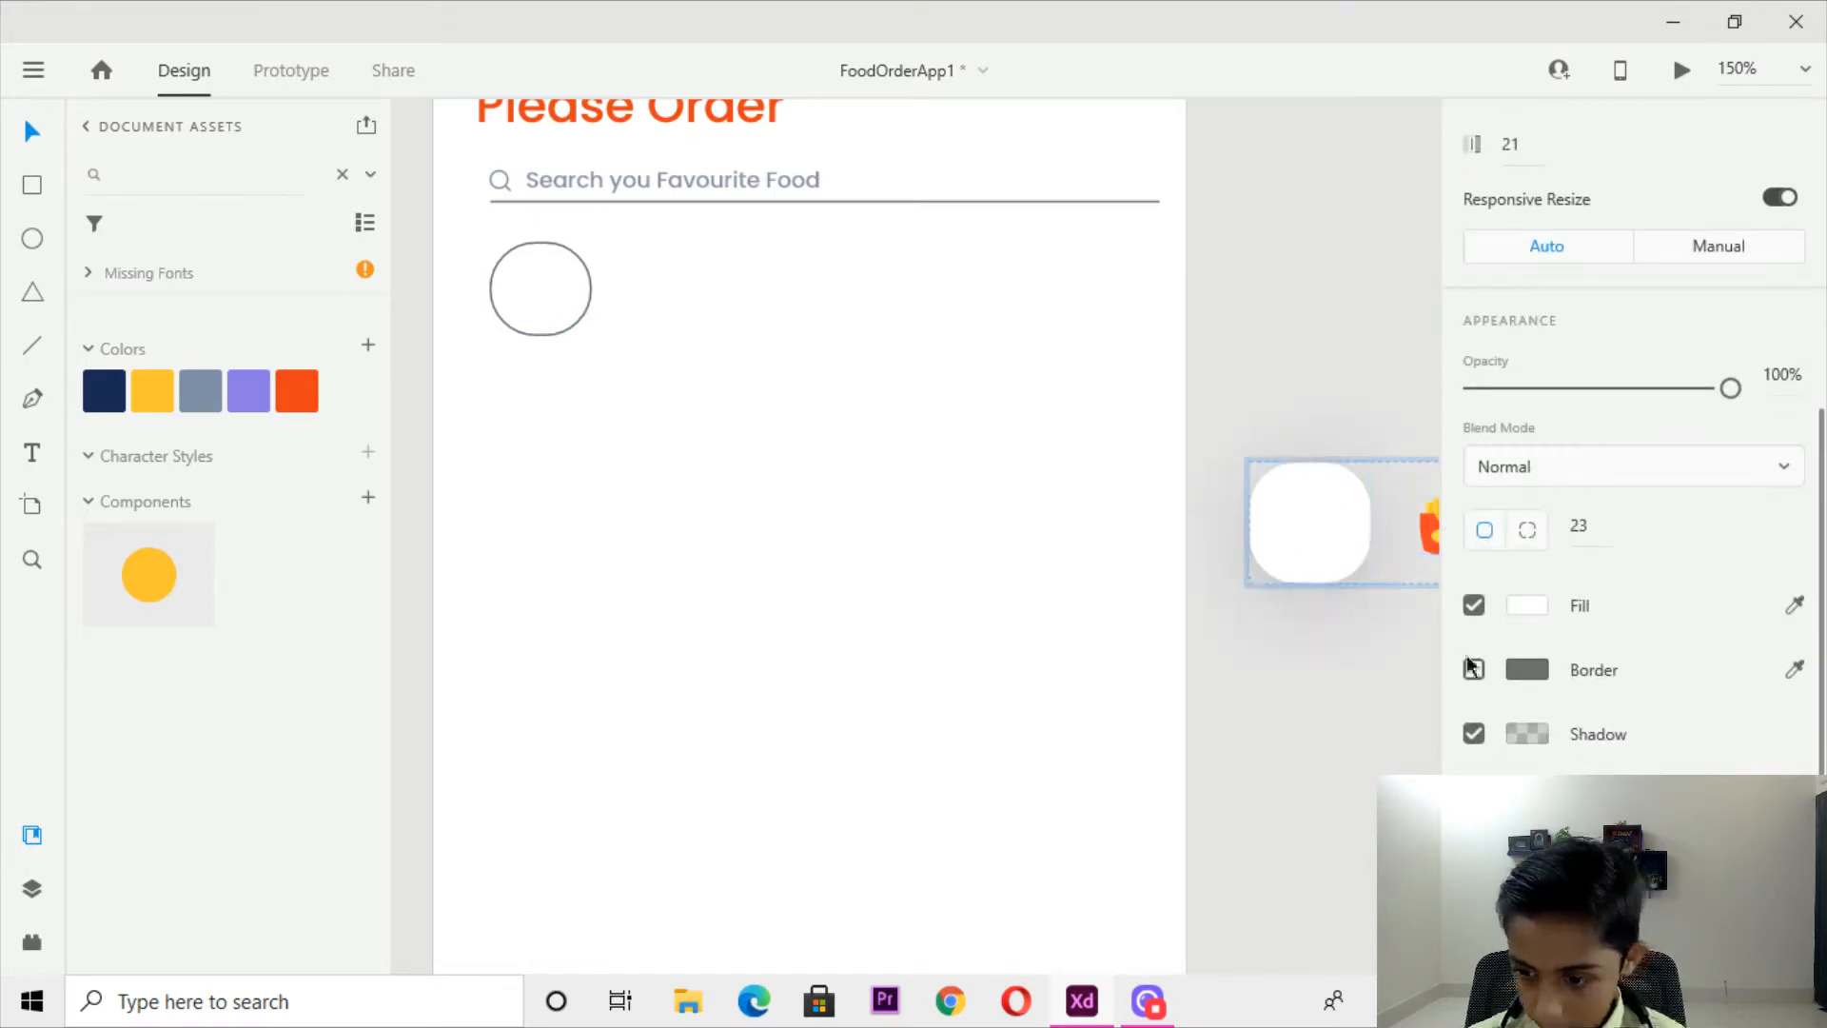
pyautogui.scroll(3, 1468, 546)
pyautogui.click(1161, 520)
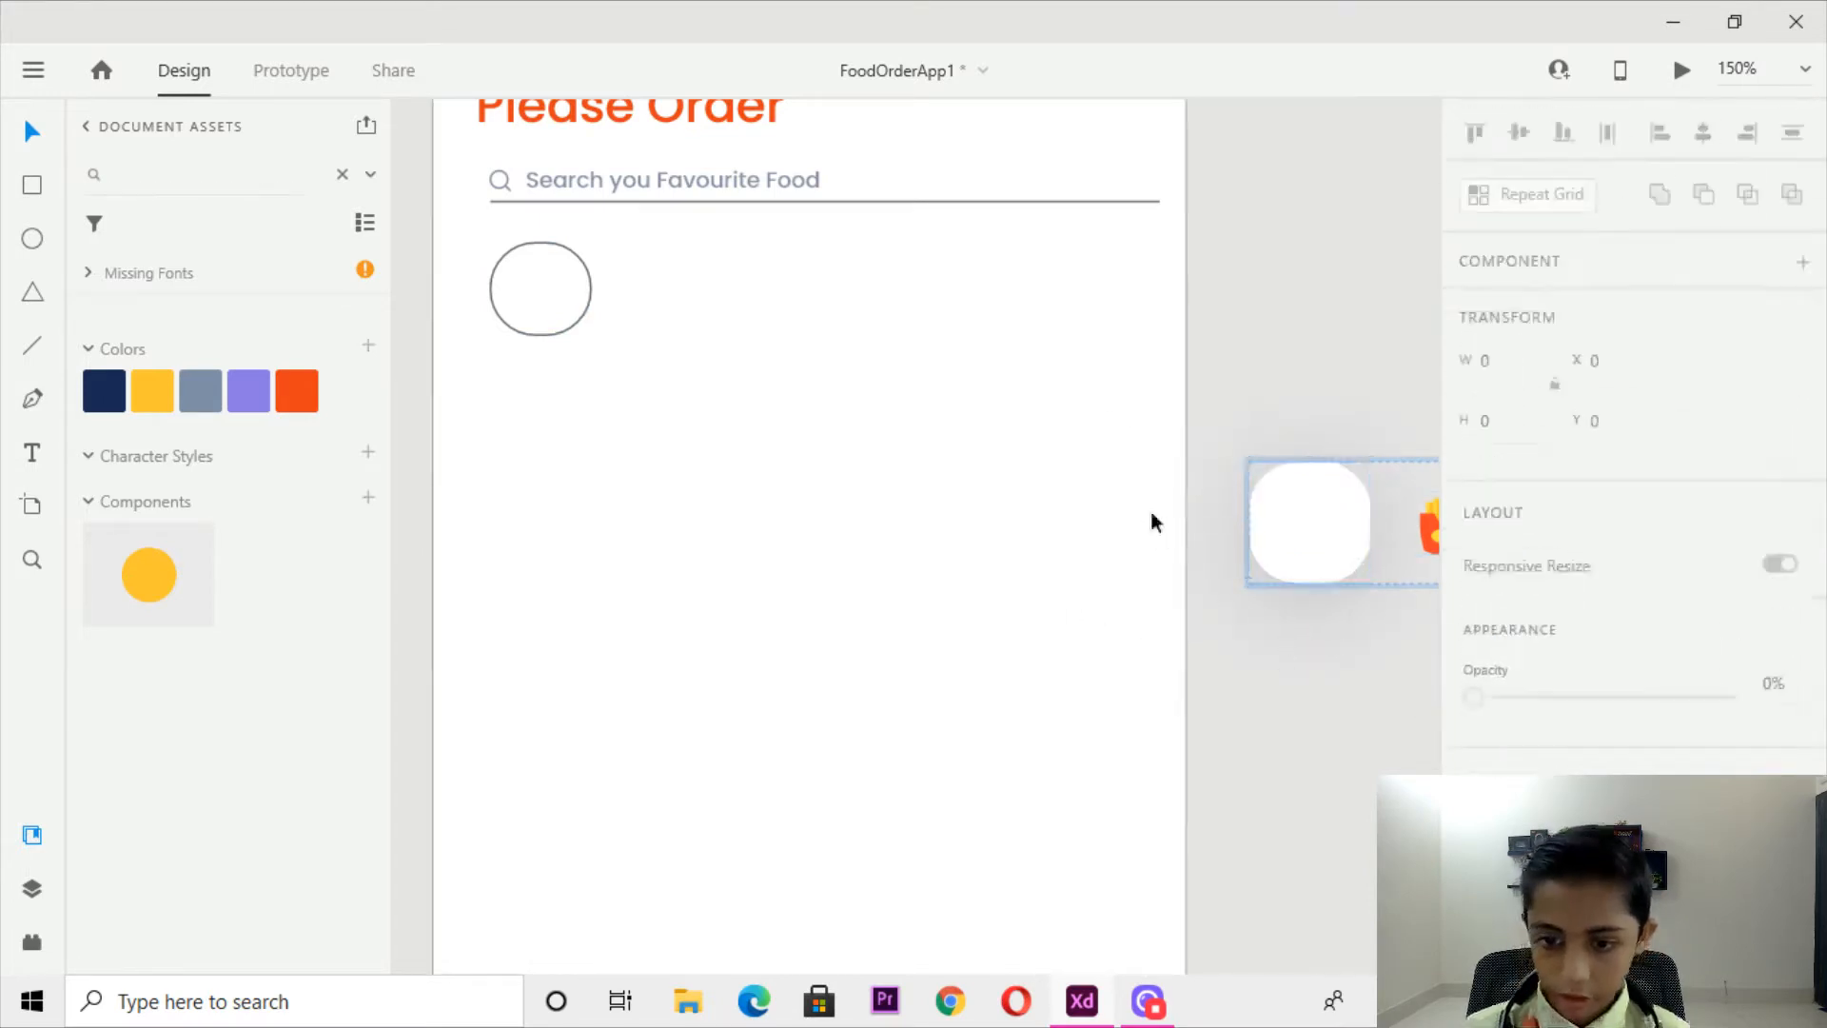
pyautogui.click(534, 312)
pyautogui.rightClick(1307, 511)
pyautogui.click(1332, 559)
pyautogui.click(1151, 478)
pyautogui.moveTo(1286, 468); pyautogui.dragTo(1291, 475)
pyautogui.scroll(-3, 1617, 675)
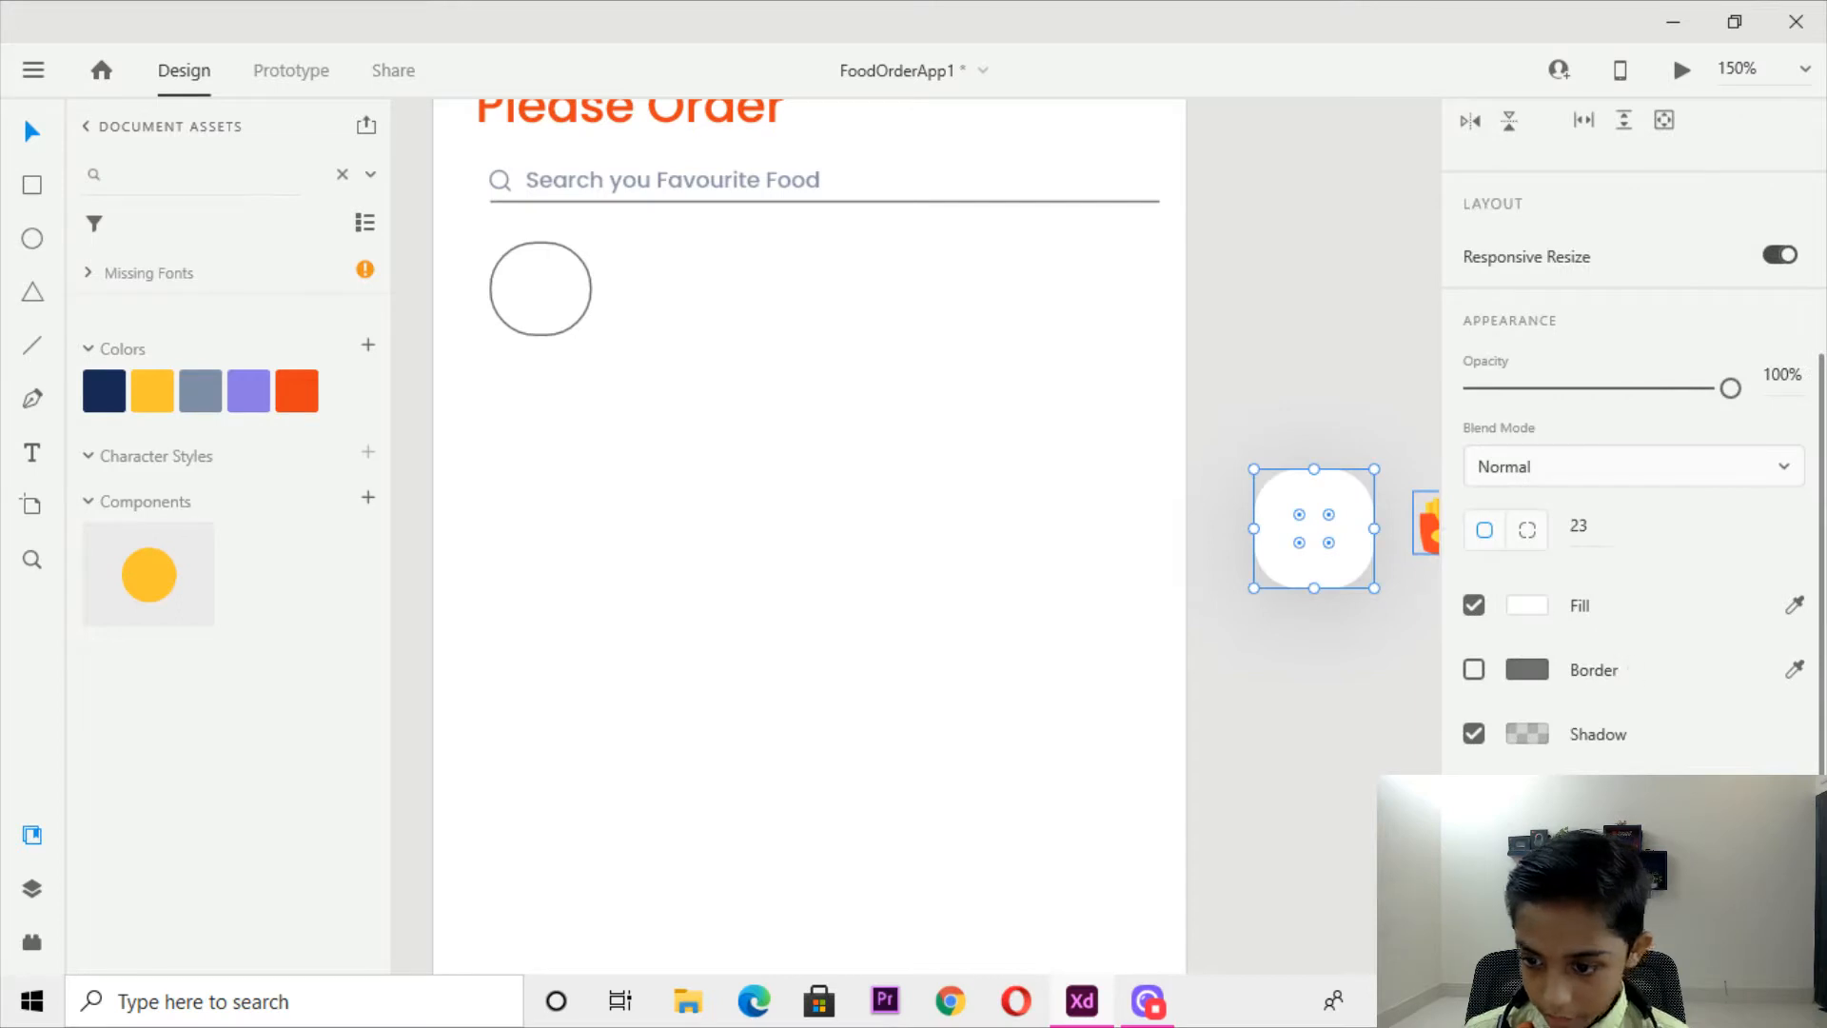
# Stretch the new tile below the search field to about 59 by 55 px.
pyautogui.click(543, 293)
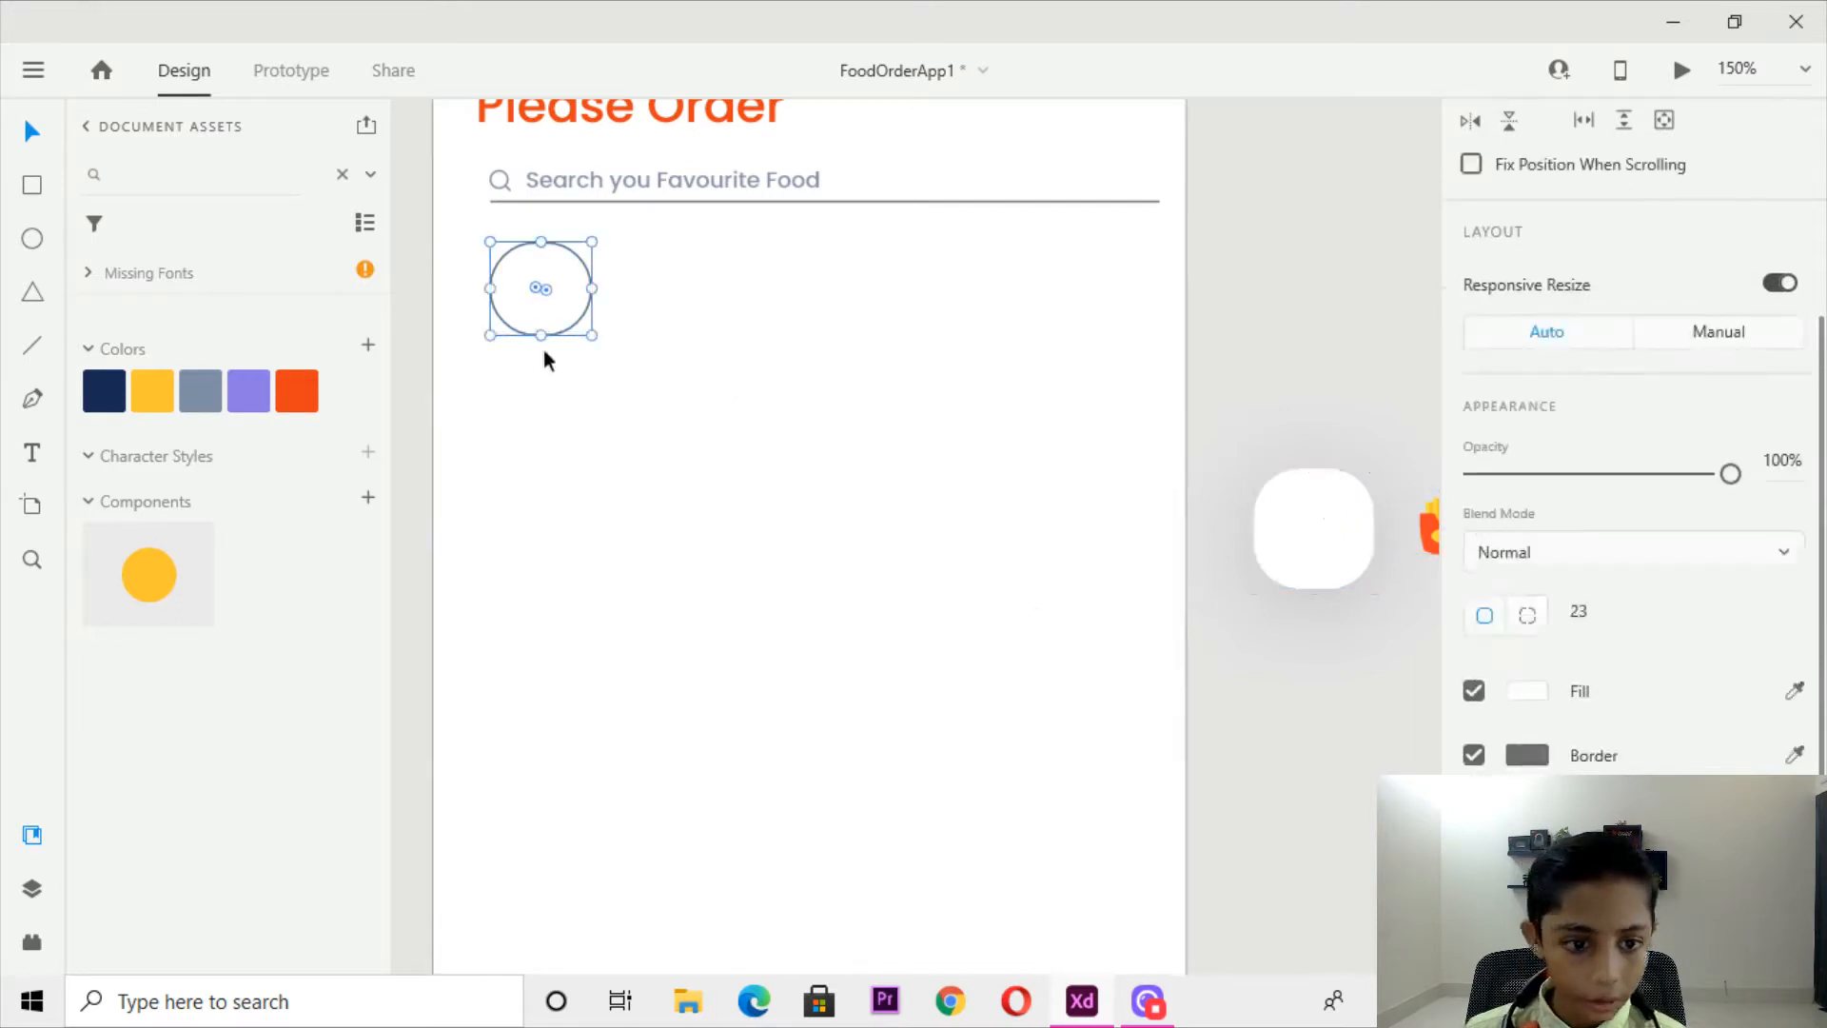
pyautogui.moveTo(539, 337); pyautogui.dragTo(542, 352)
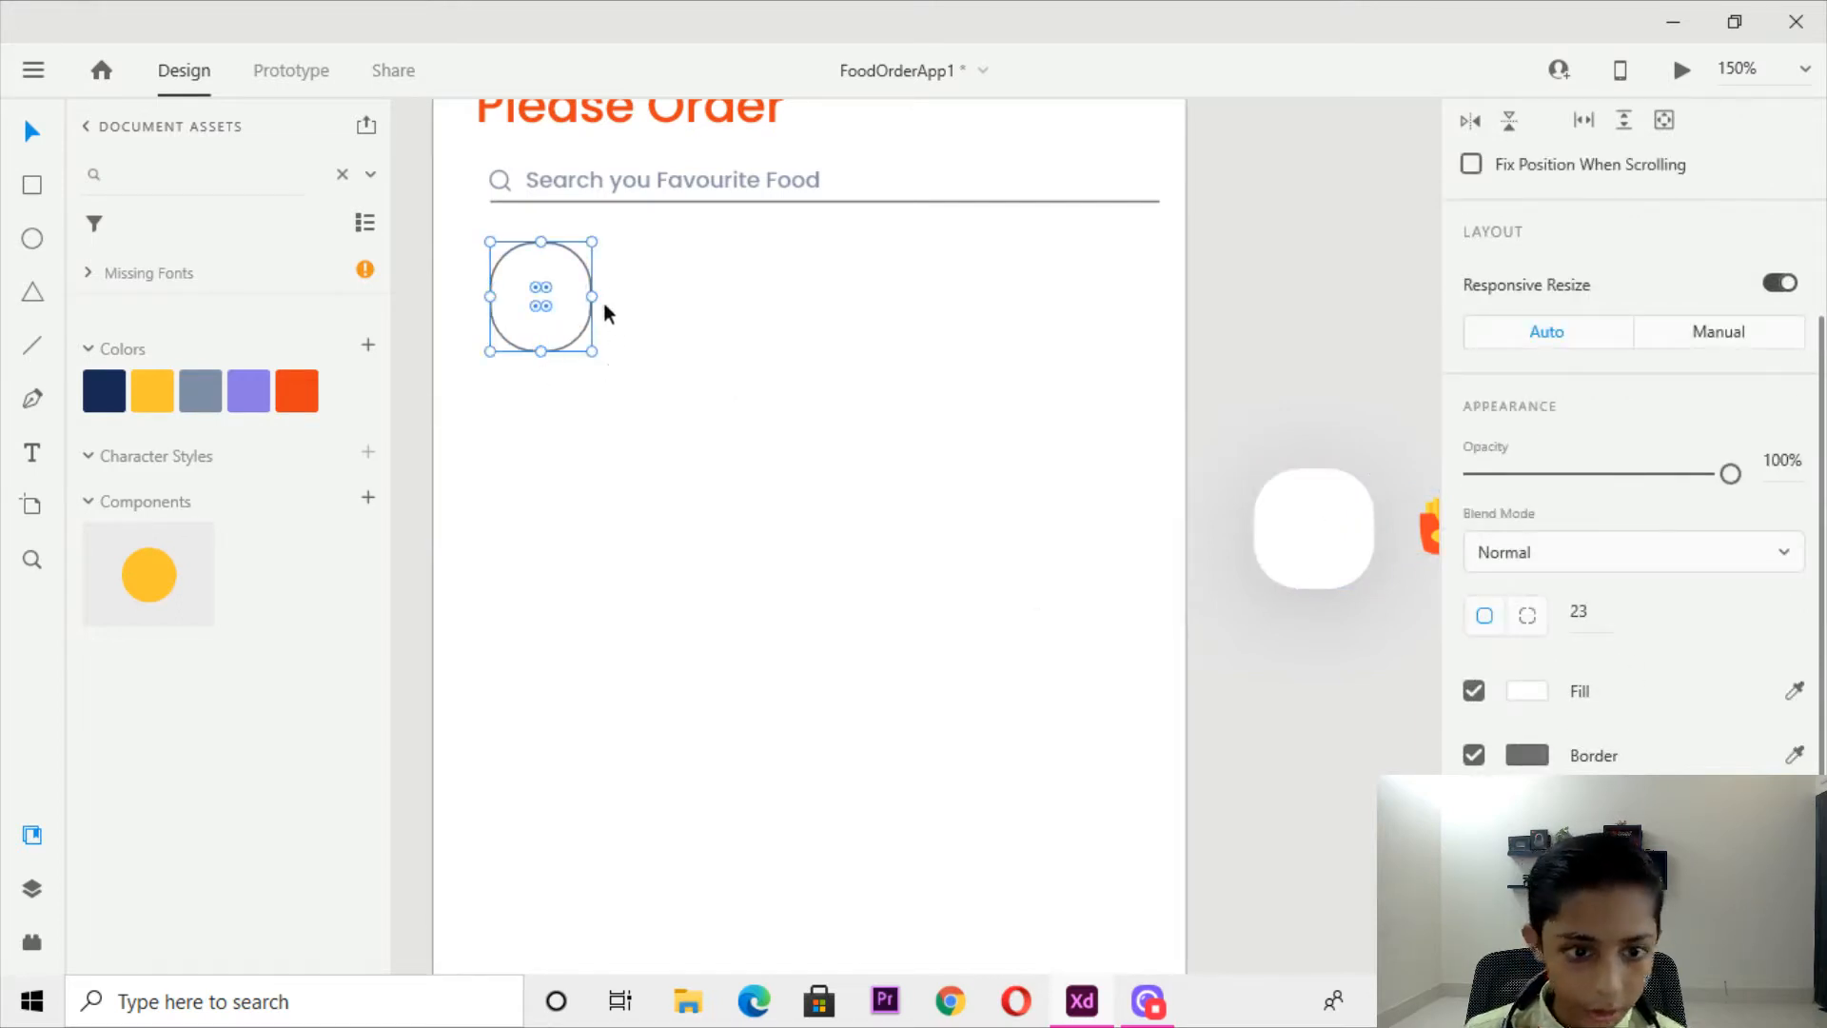
pyautogui.moveTo(591, 296)
pyautogui.mouseDown()
pyautogui.moveTo(606, 314)
pyautogui.moveTo(609, 298)
pyautogui.mouseUp()
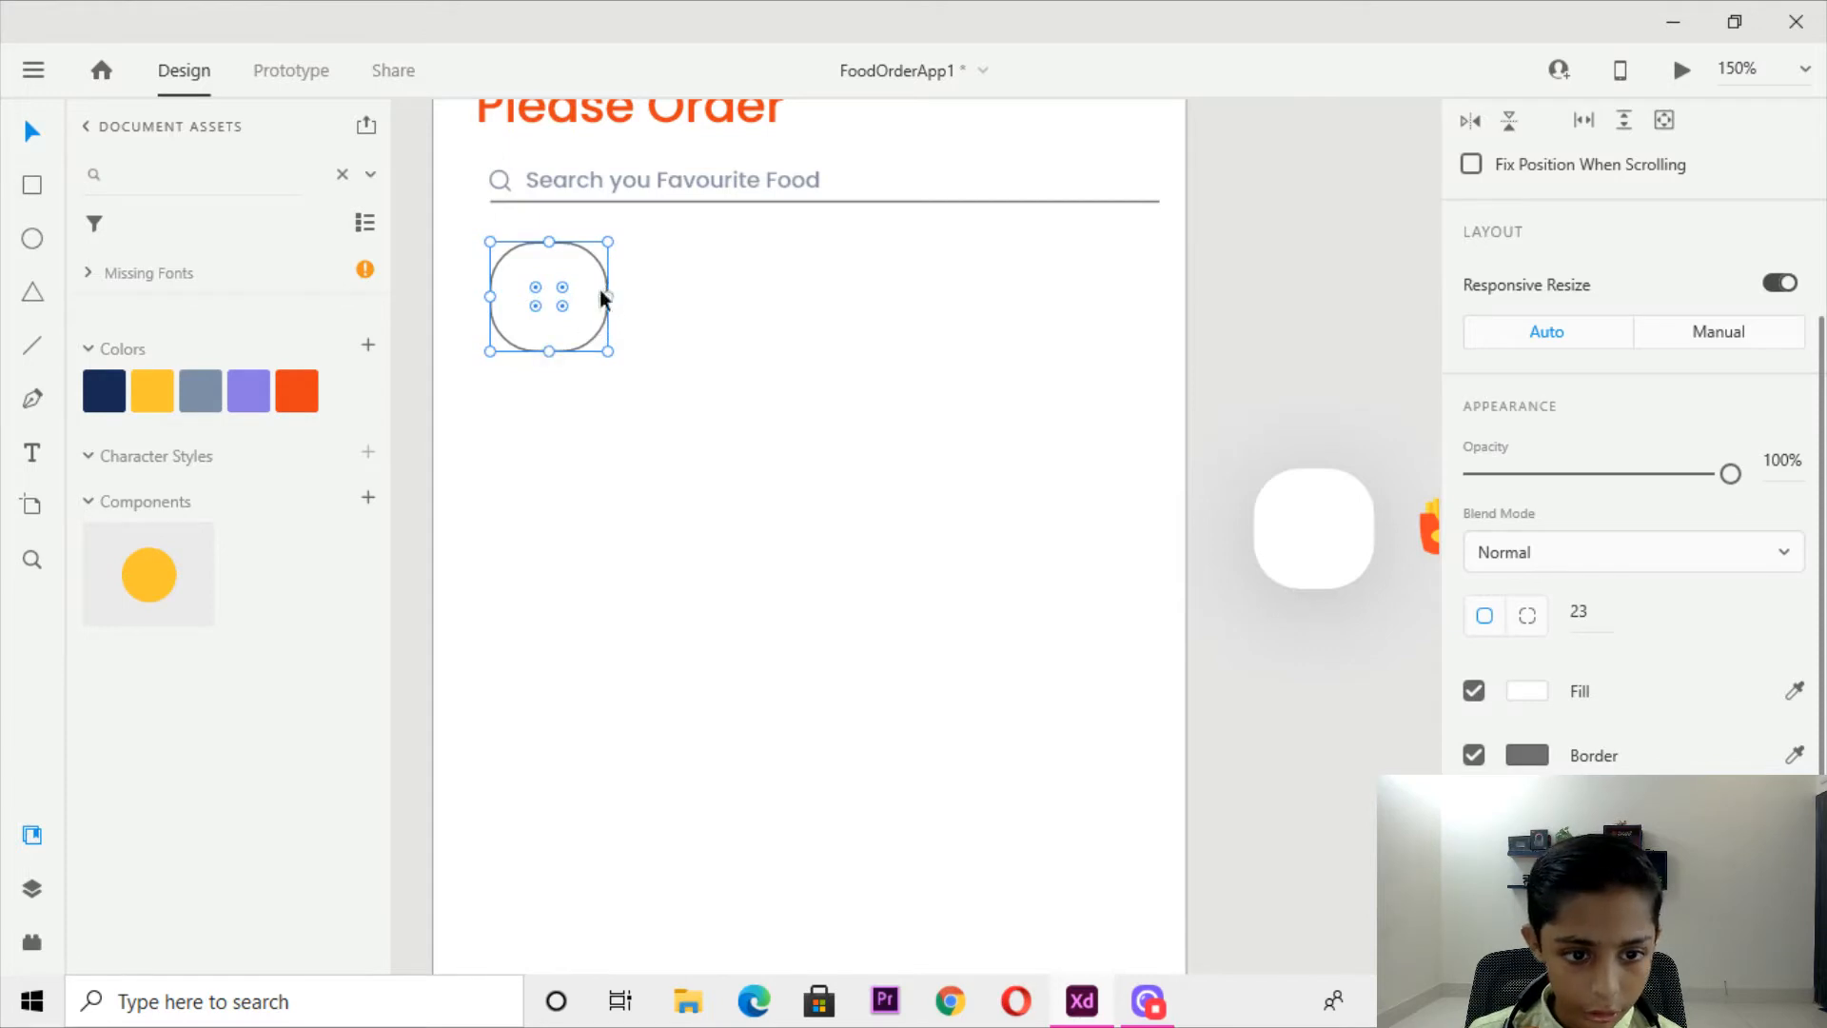
pyautogui.moveTo(608, 294); pyautogui.dragTo(608, 298)
pyautogui.press('Escape')
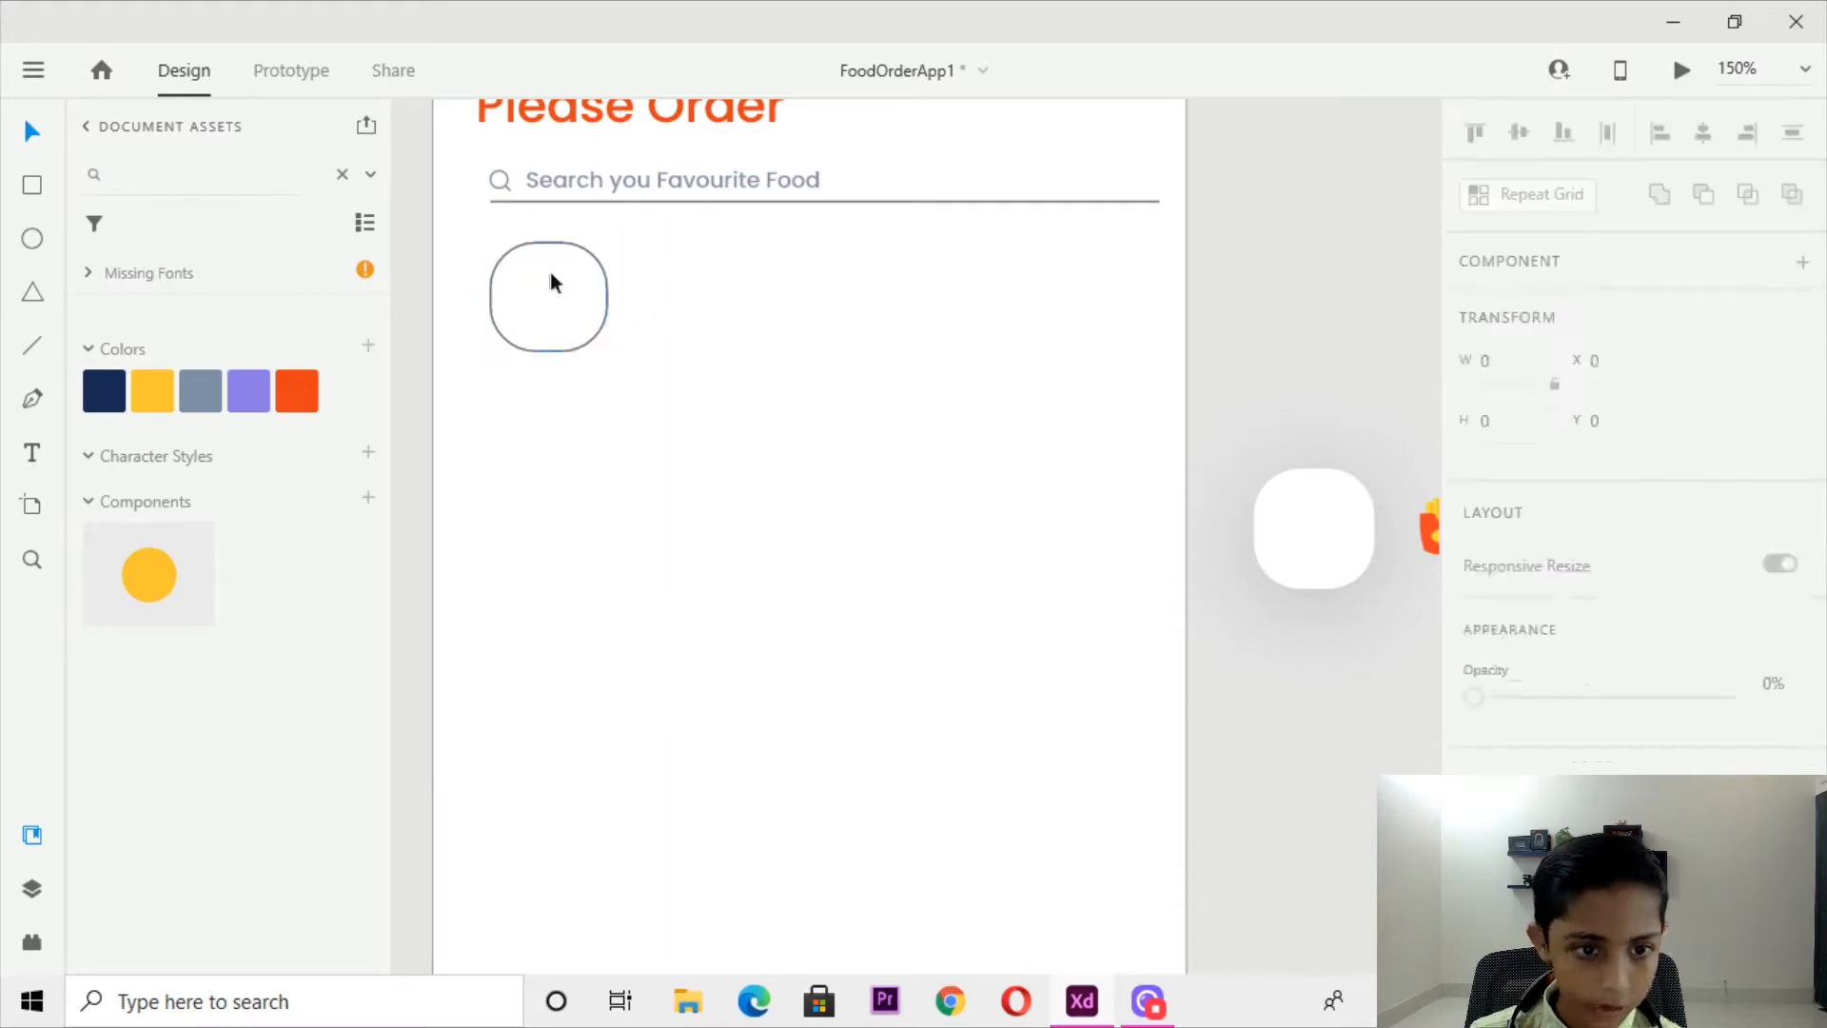
# Turn off the new tile's border and turn on its shadow to match the reference tile.
pyautogui.click(563, 277)
pyautogui.scroll(-5, 1503, 666)
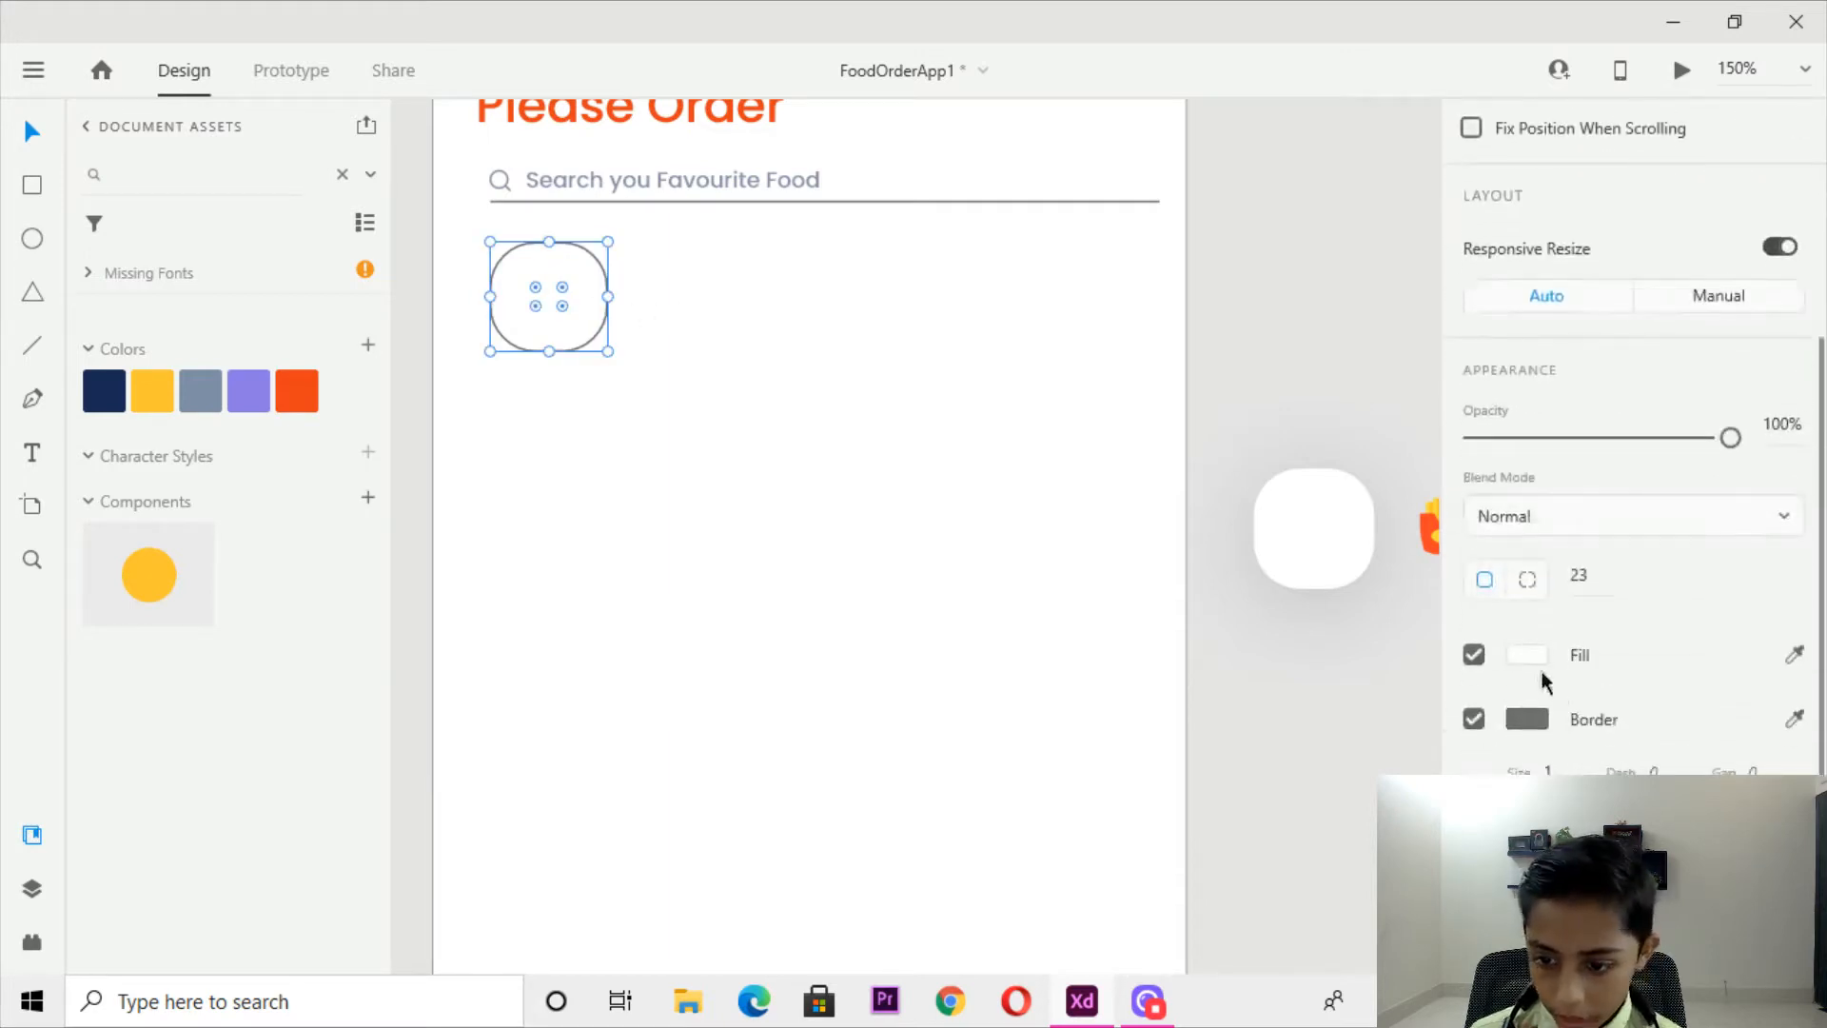
pyautogui.click(852, 487)
pyautogui.hotkey('ctrl', '-')
pyautogui.hotkey('ctrl', '-')
pyautogui.hotkey('ctrl', '-')
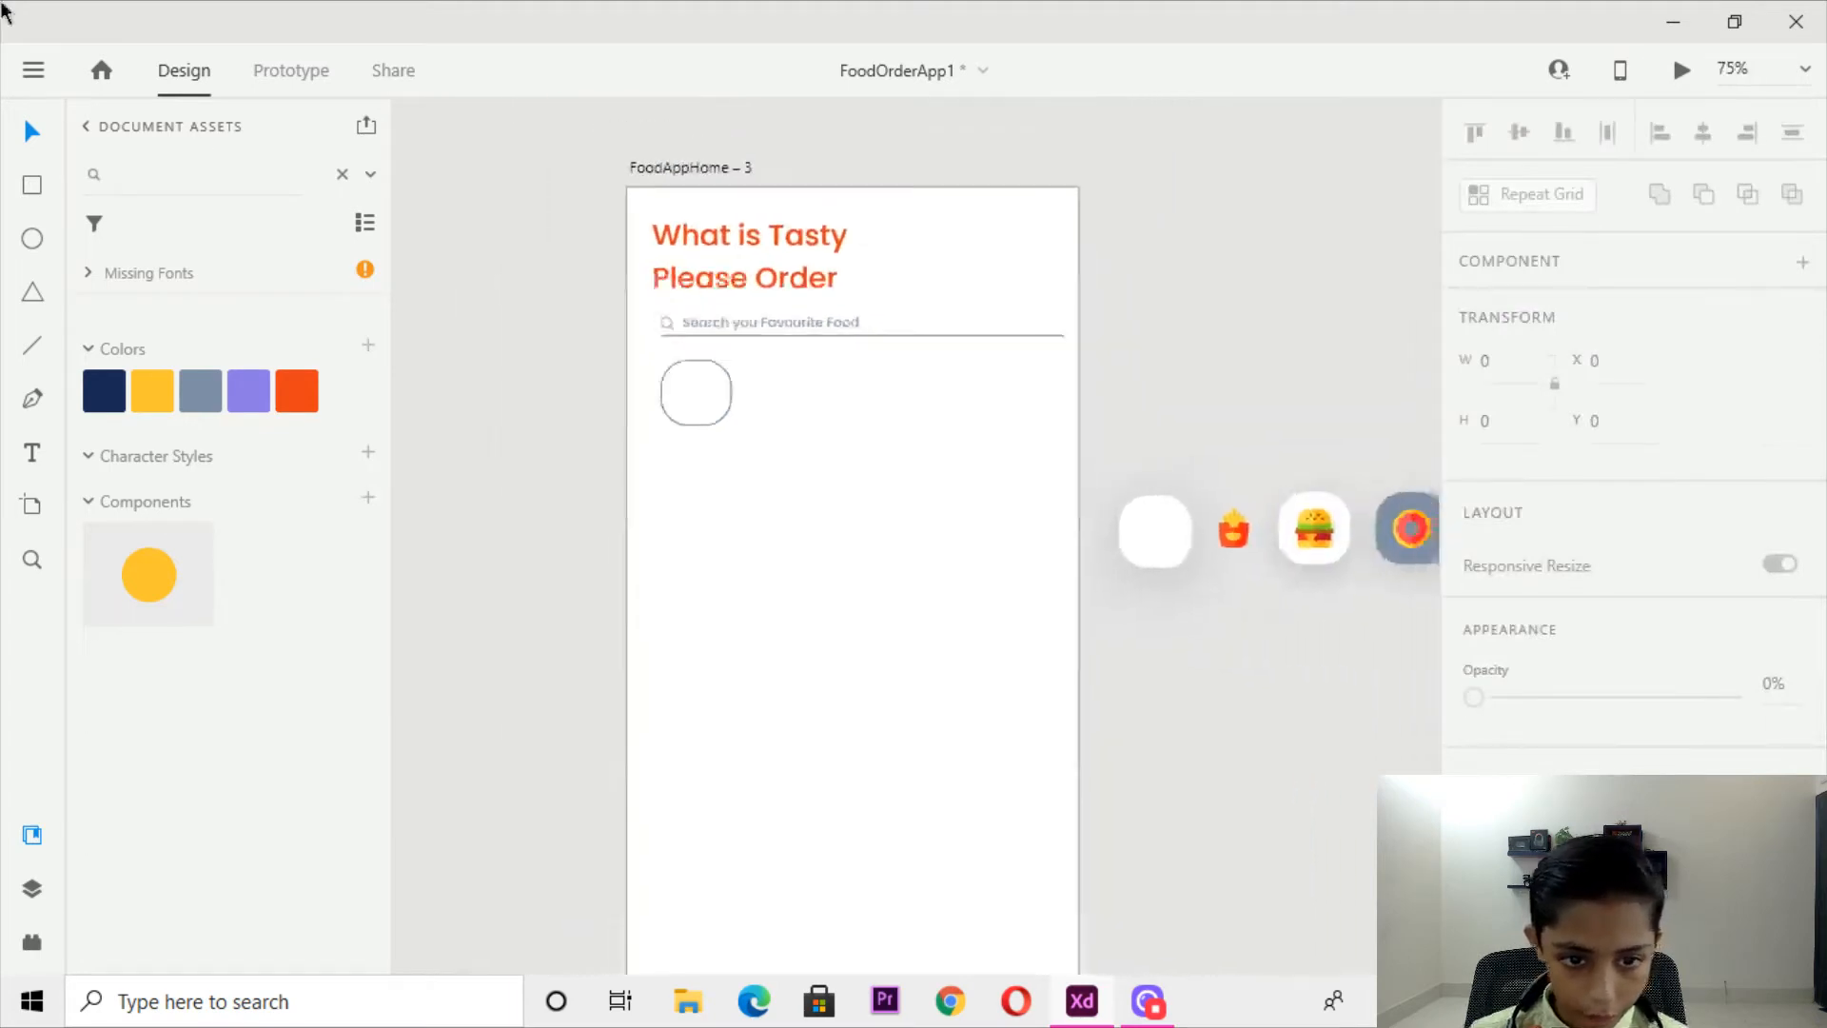
pyautogui.moveTo(644, 425); pyautogui.dragTo(581, 2)
pyautogui.moveTo(1006, 669); pyautogui.dragTo(1011, 534)
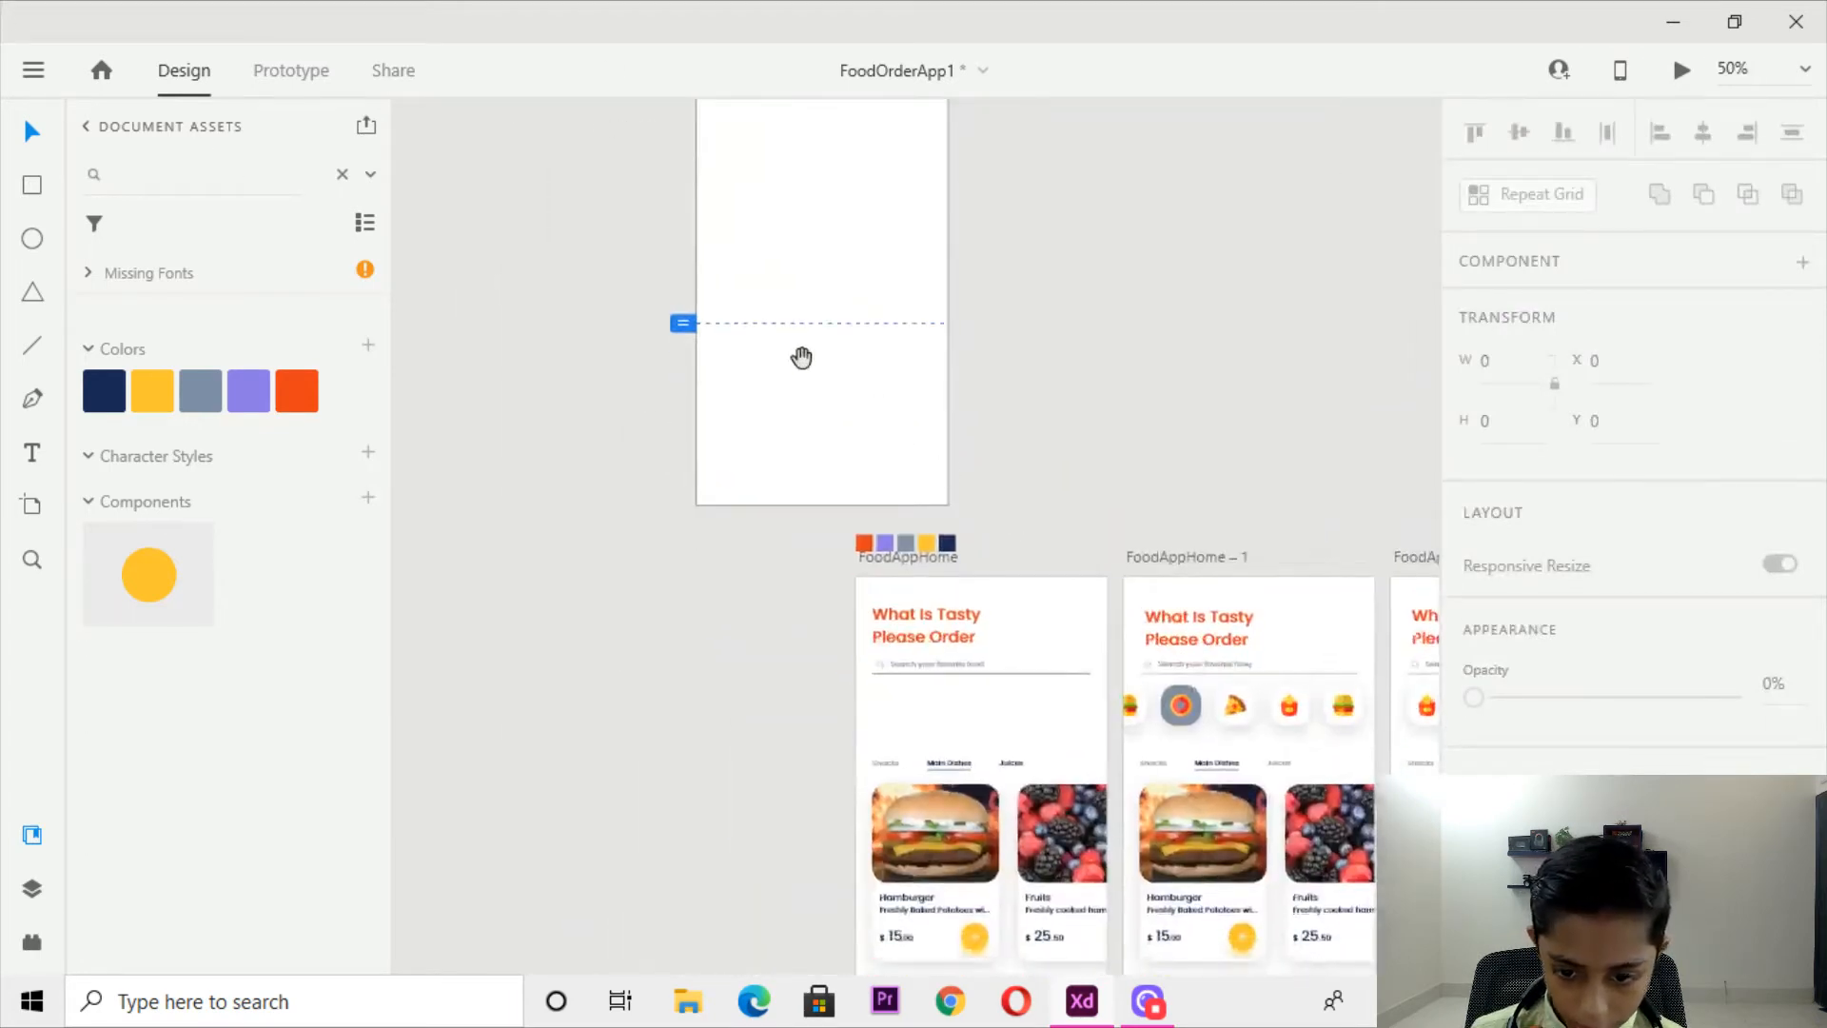
pyautogui.moveTo(766, 379); pyautogui.dragTo(893, 843)
pyautogui.hotkey('ctrl', '+')
pyautogui.click(812, 195)
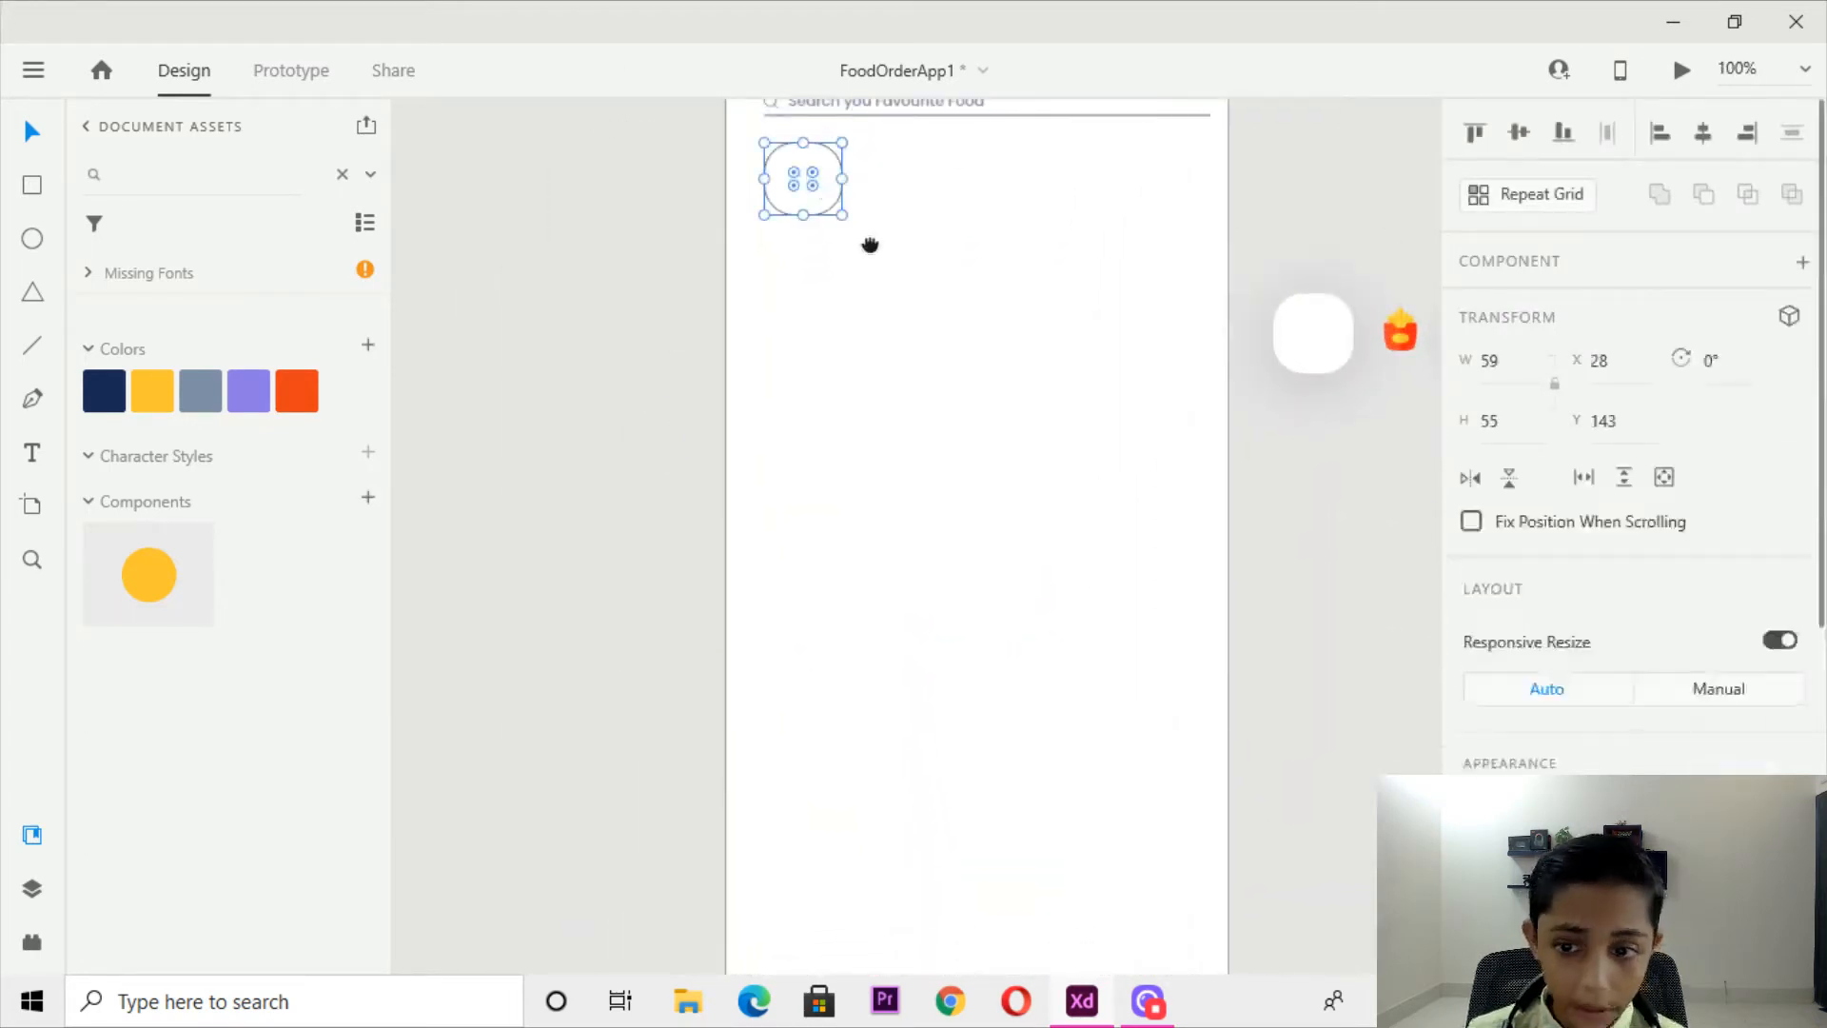
pyautogui.moveTo(865, 232); pyautogui.dragTo(768, 324)
pyautogui.scroll(-2, 1513, 628)
pyautogui.scroll(-3, 1534, 685)
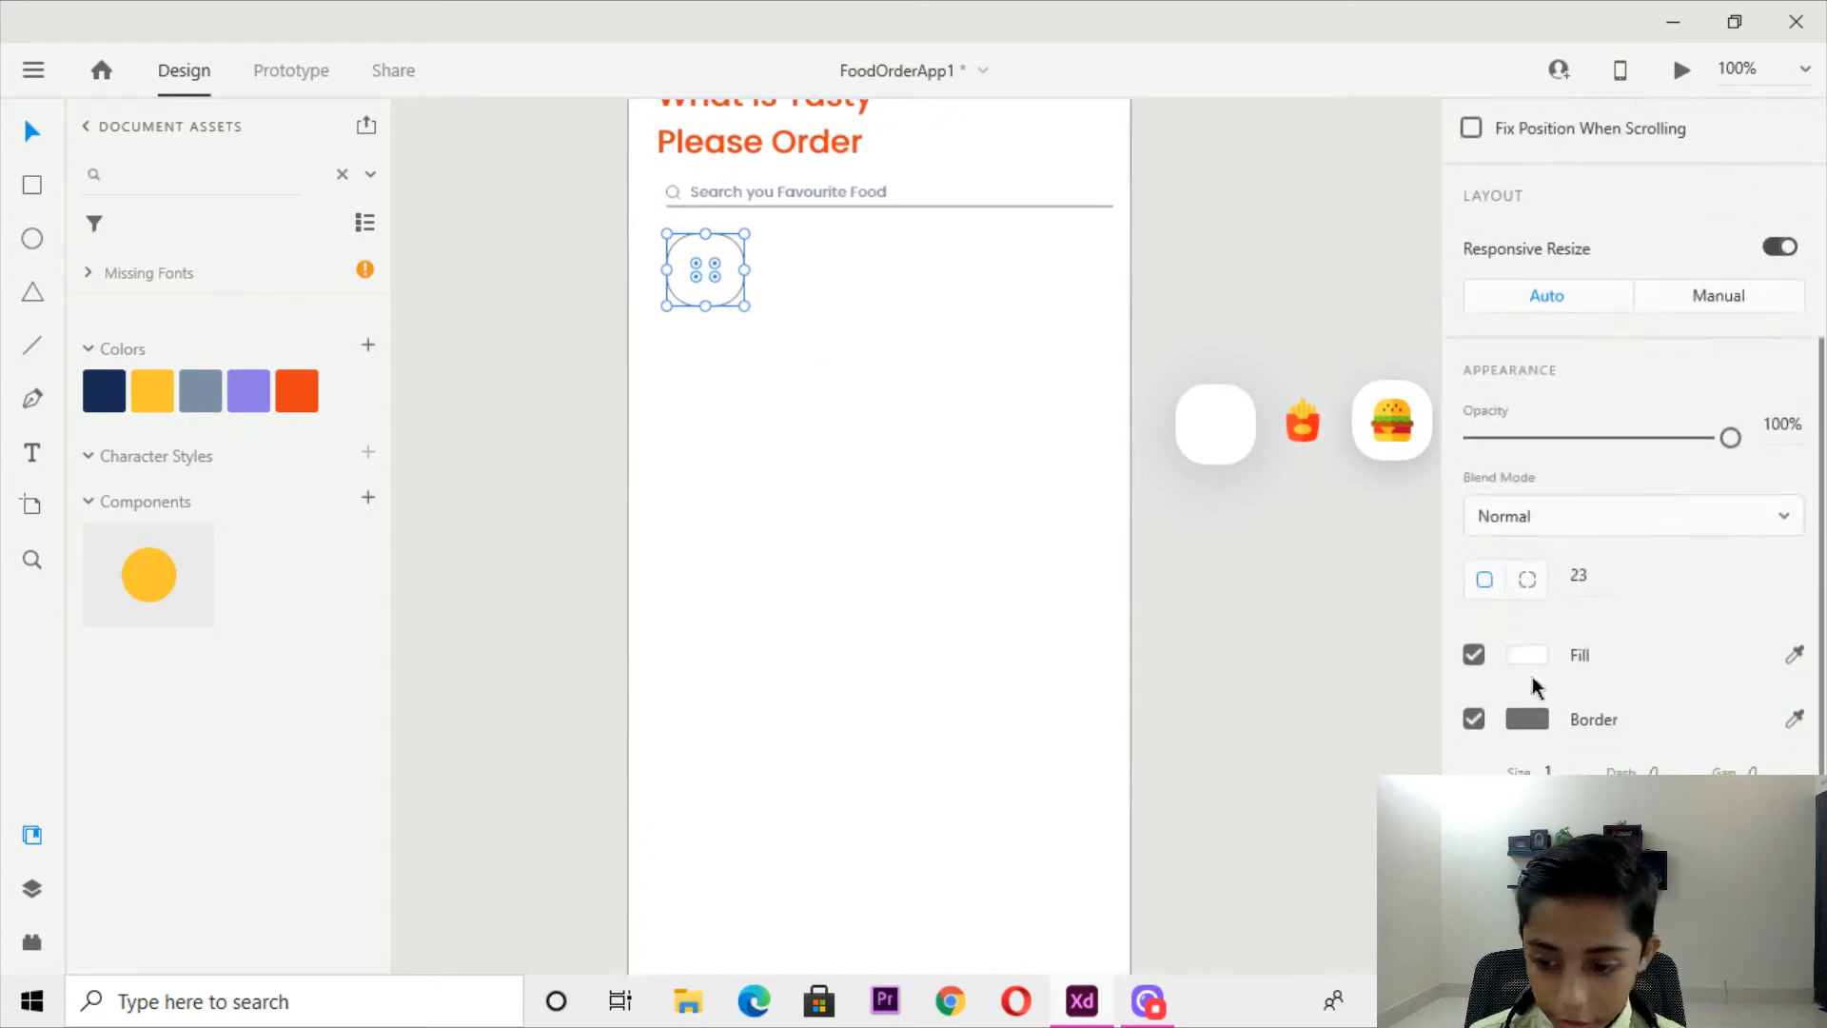
pyautogui.click(1471, 718)
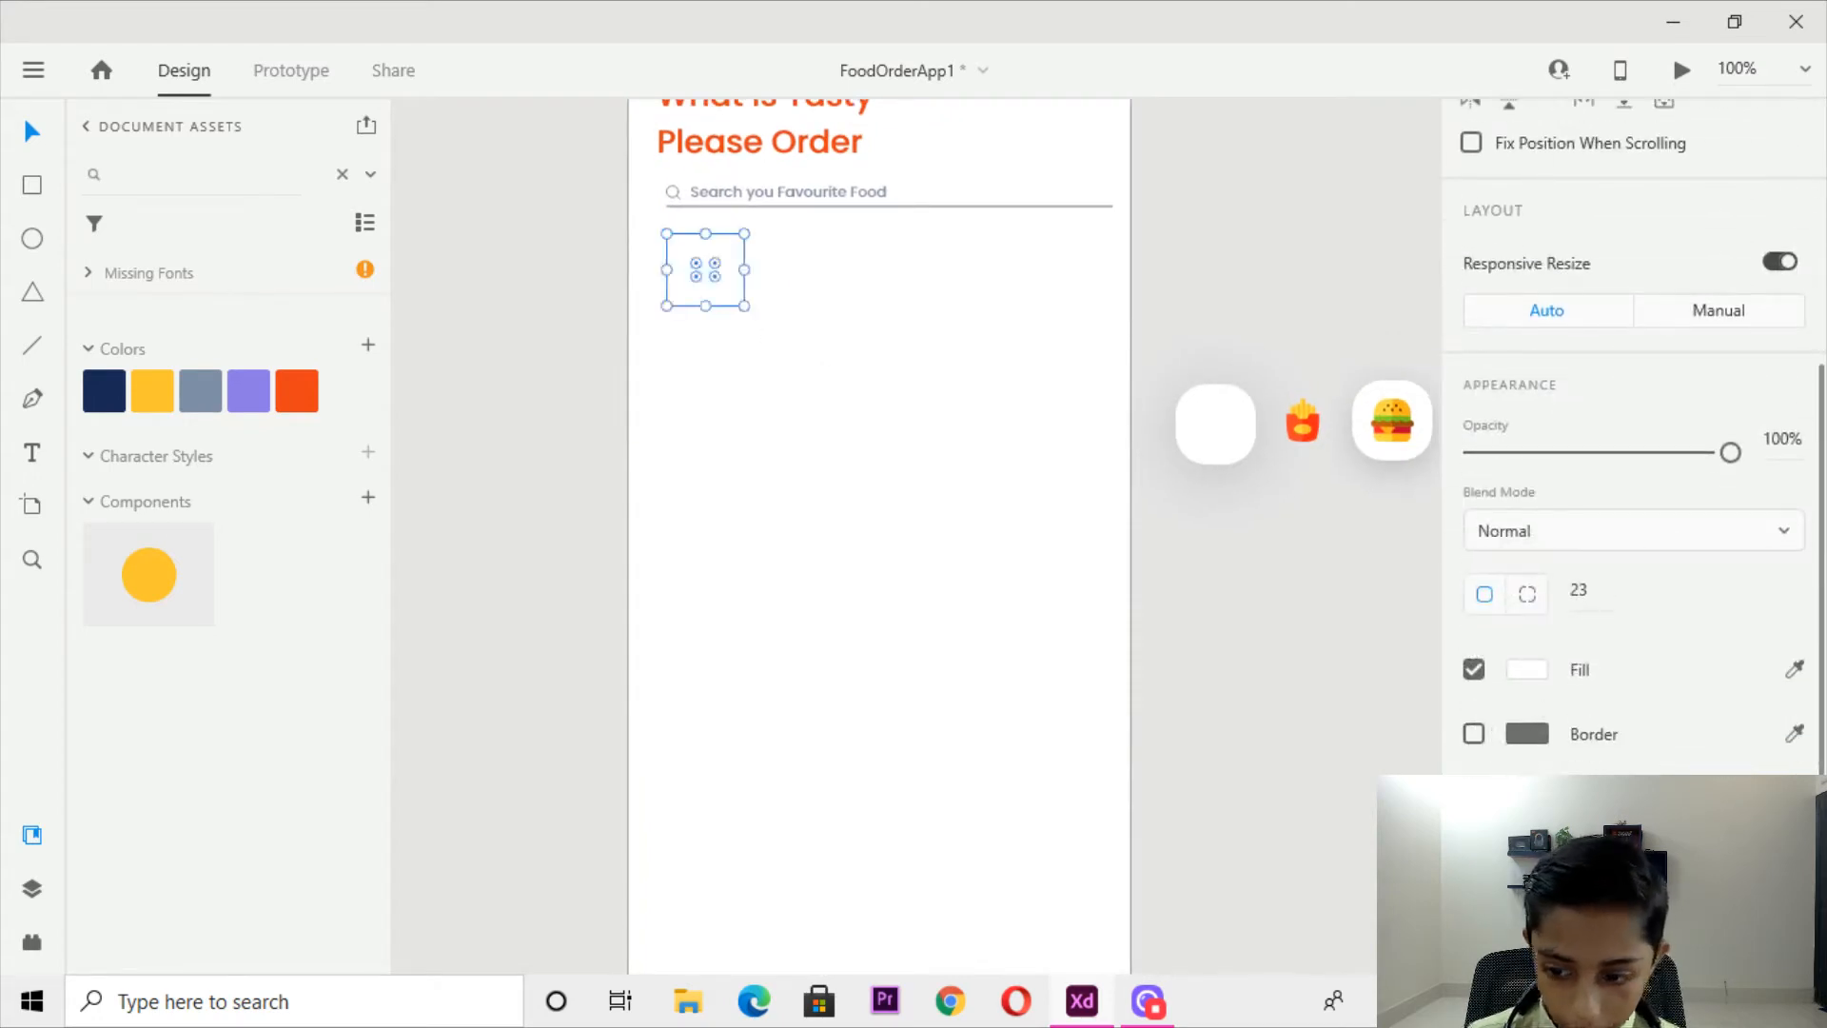
# Compare with the reference tile, set the new tile's opacity to 42% and stretch its height to about 57 px.
pyautogui.click(1241, 443)
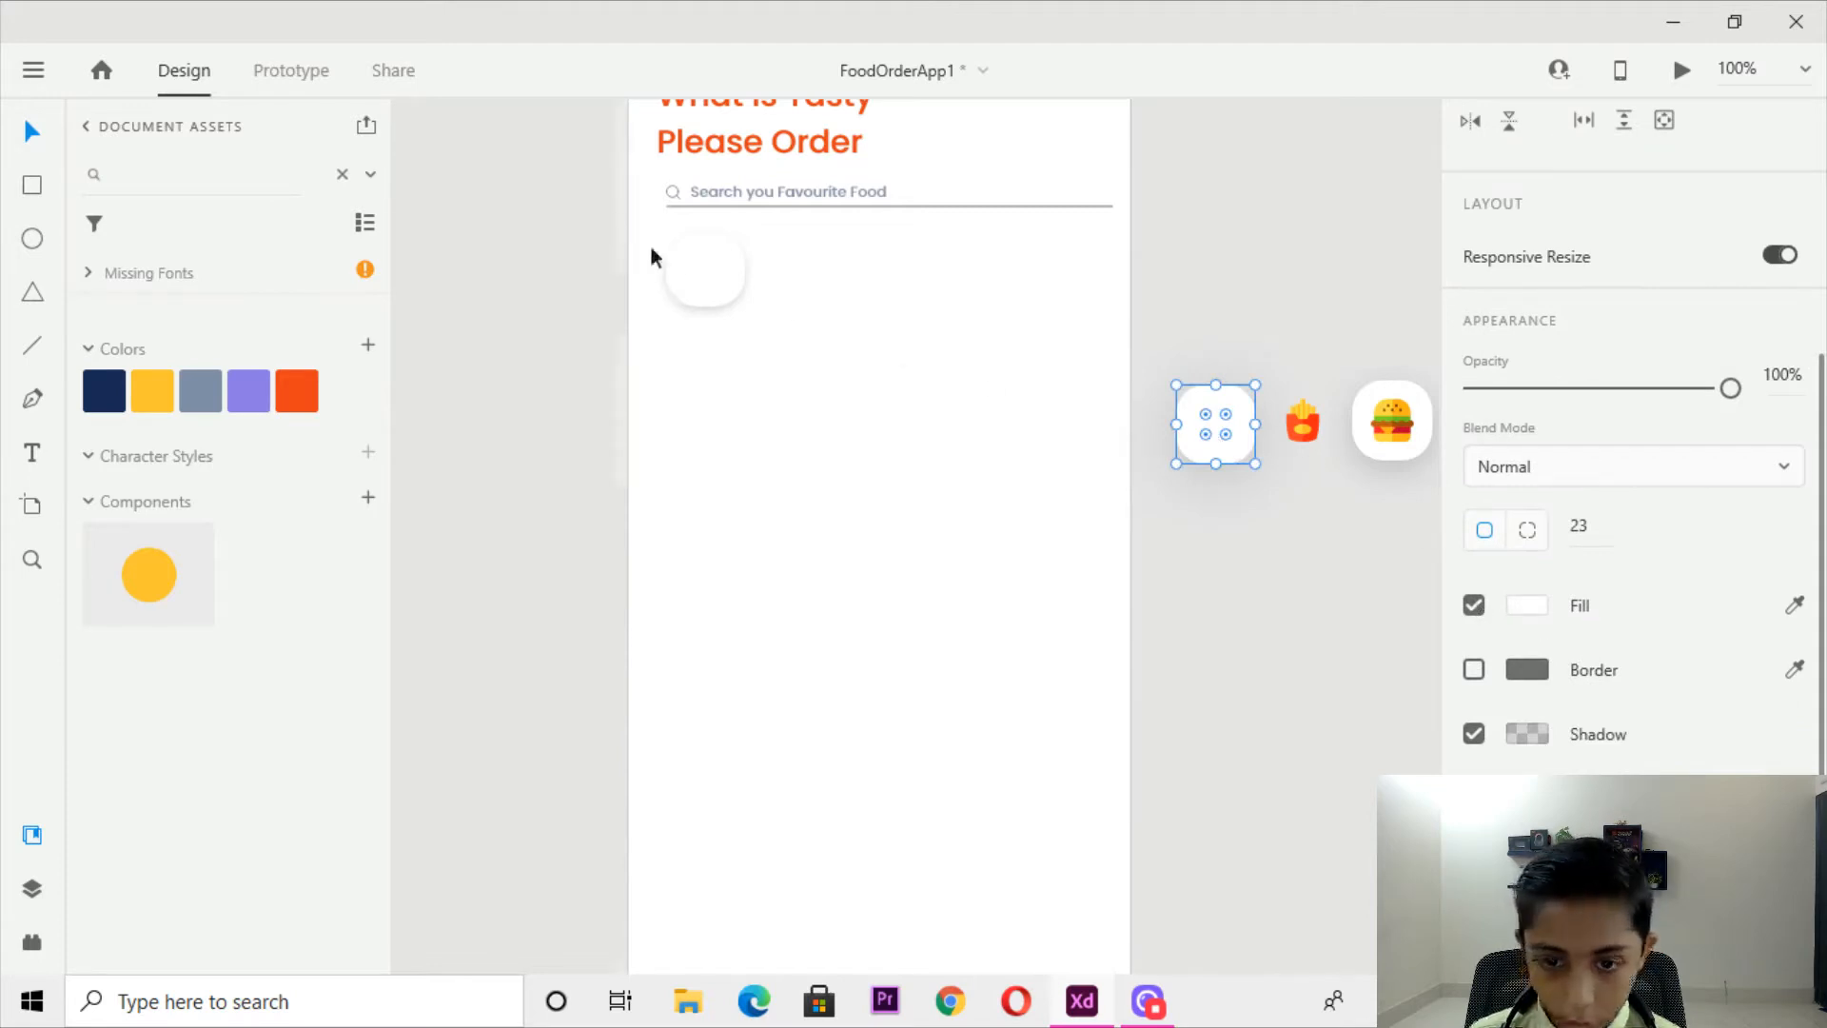
pyautogui.click(700, 272)
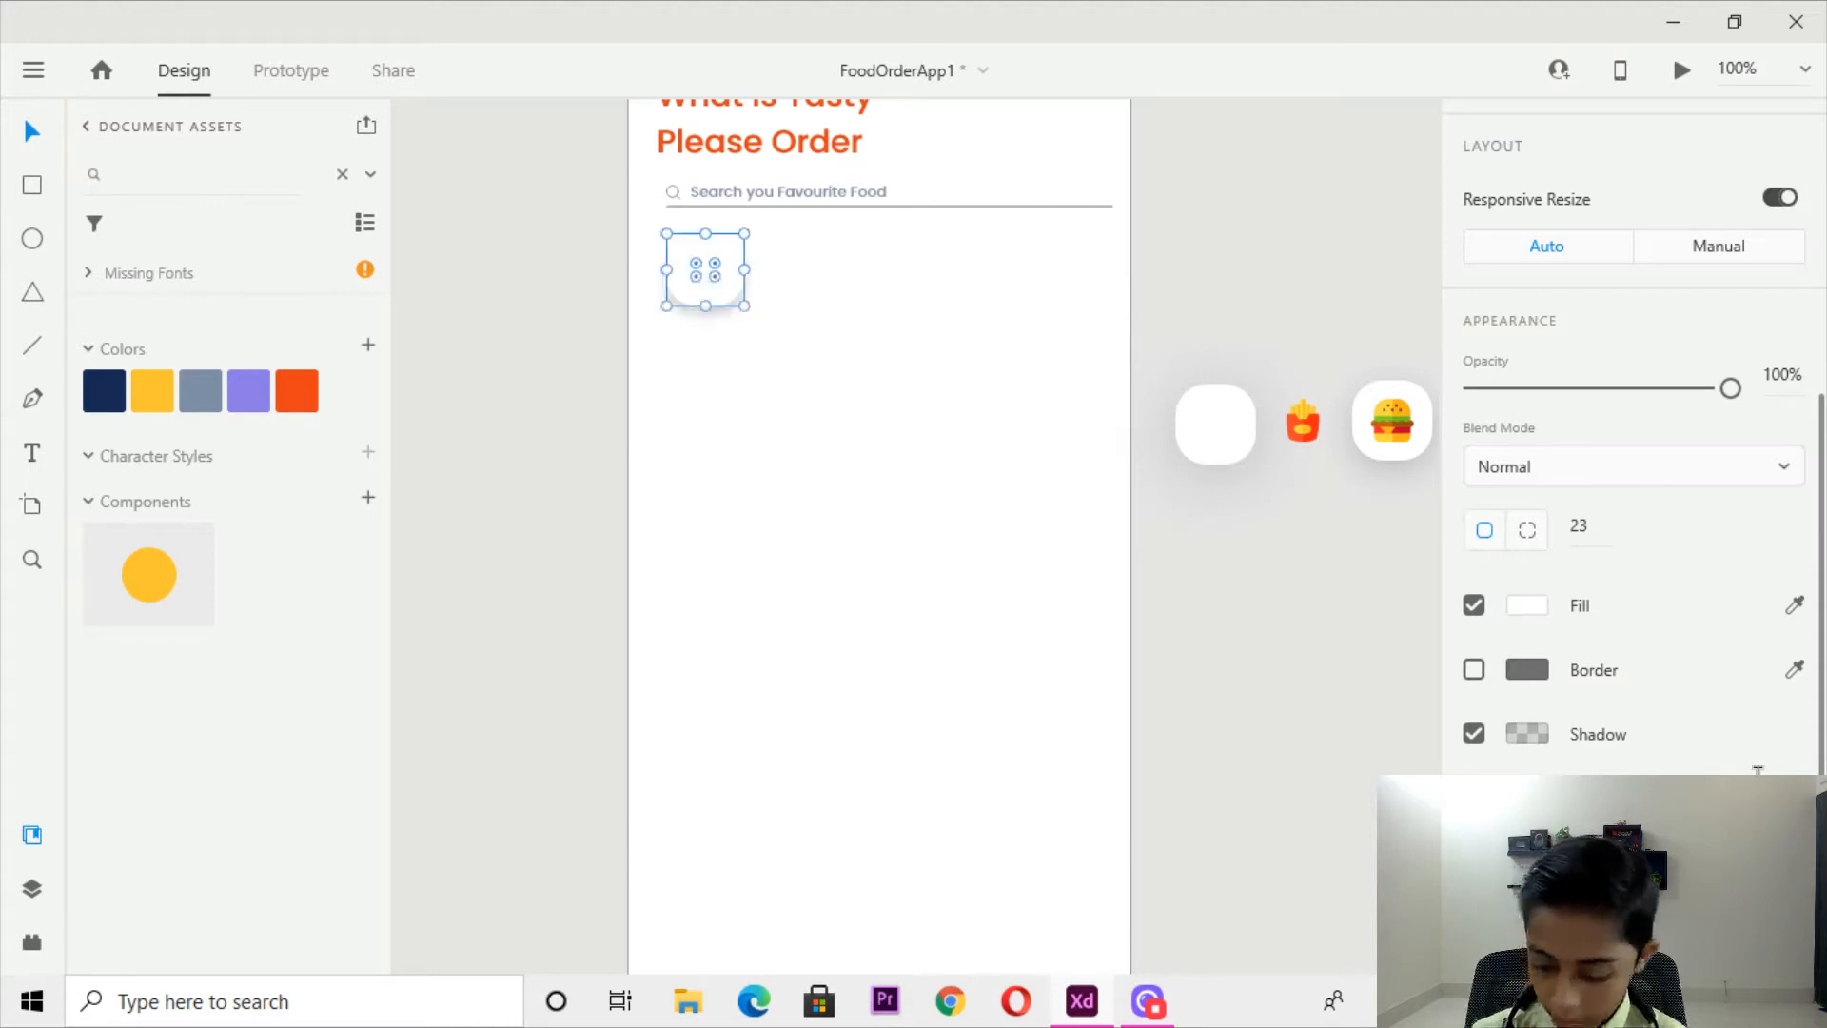
pyautogui.press('4')
pyautogui.press('2')
pyautogui.press('Return')
pyautogui.click(814, 328)
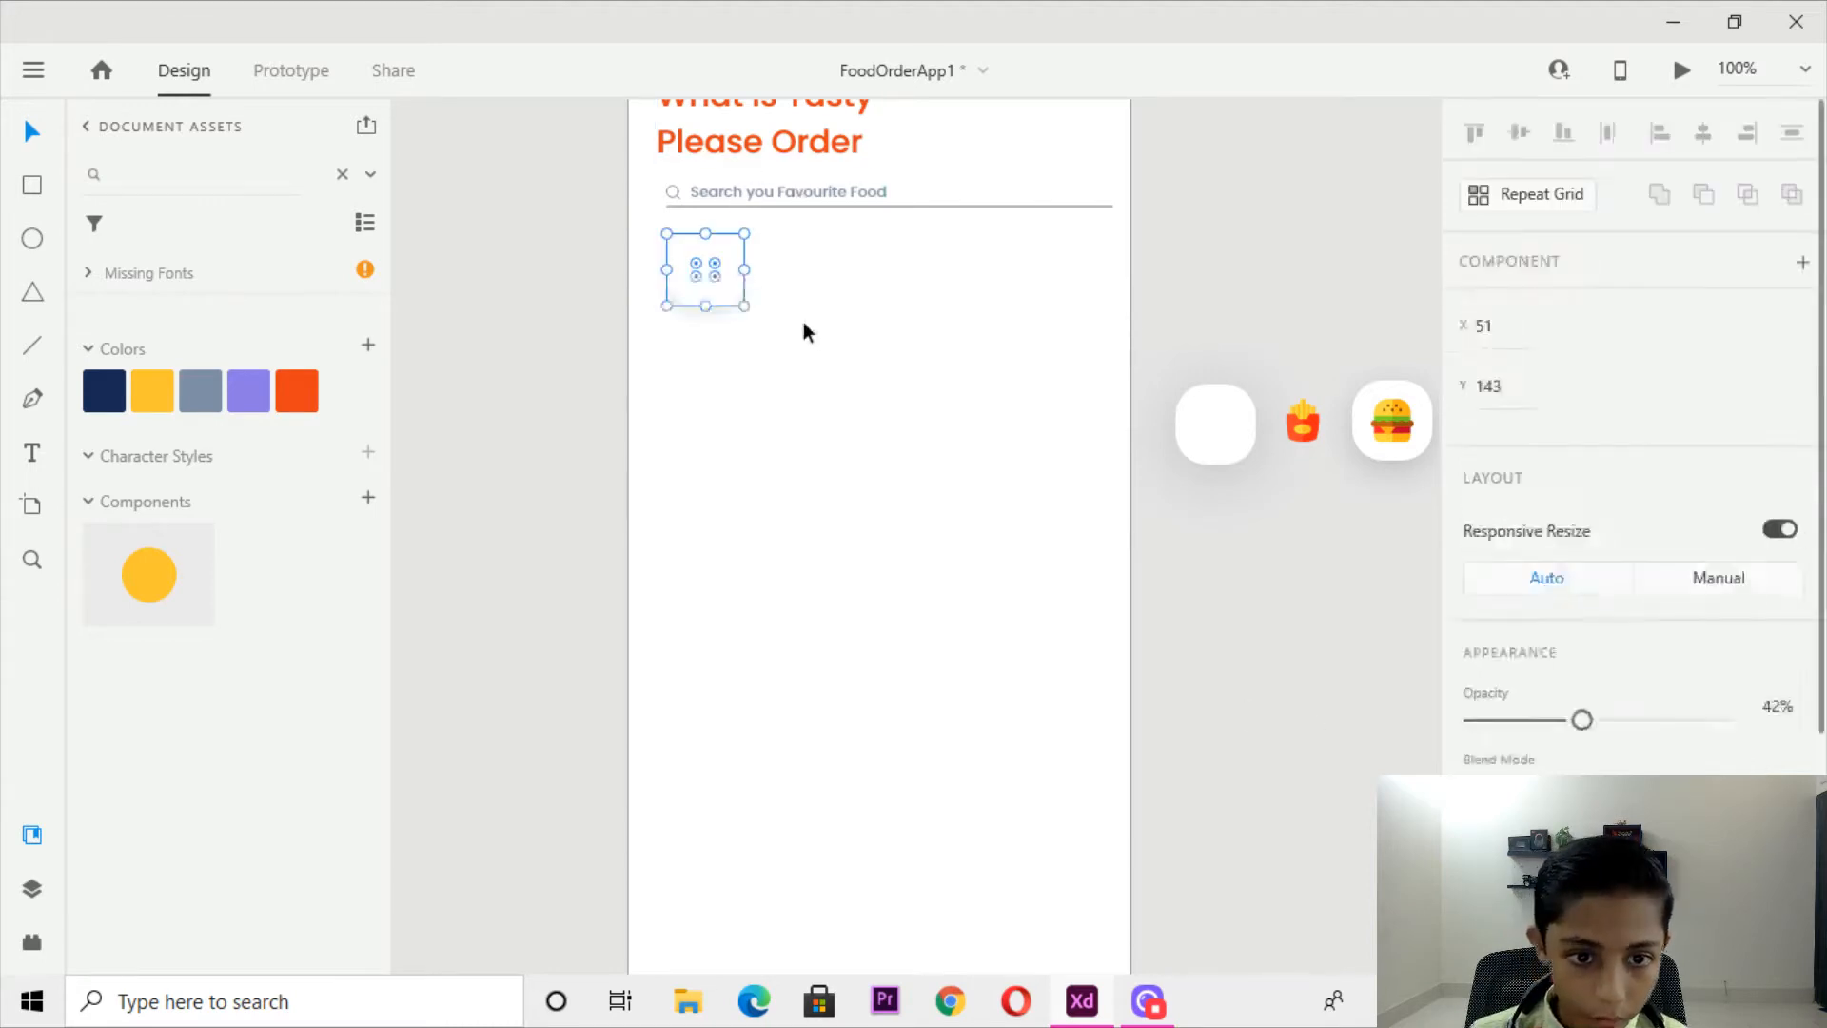
pyautogui.click(723, 278)
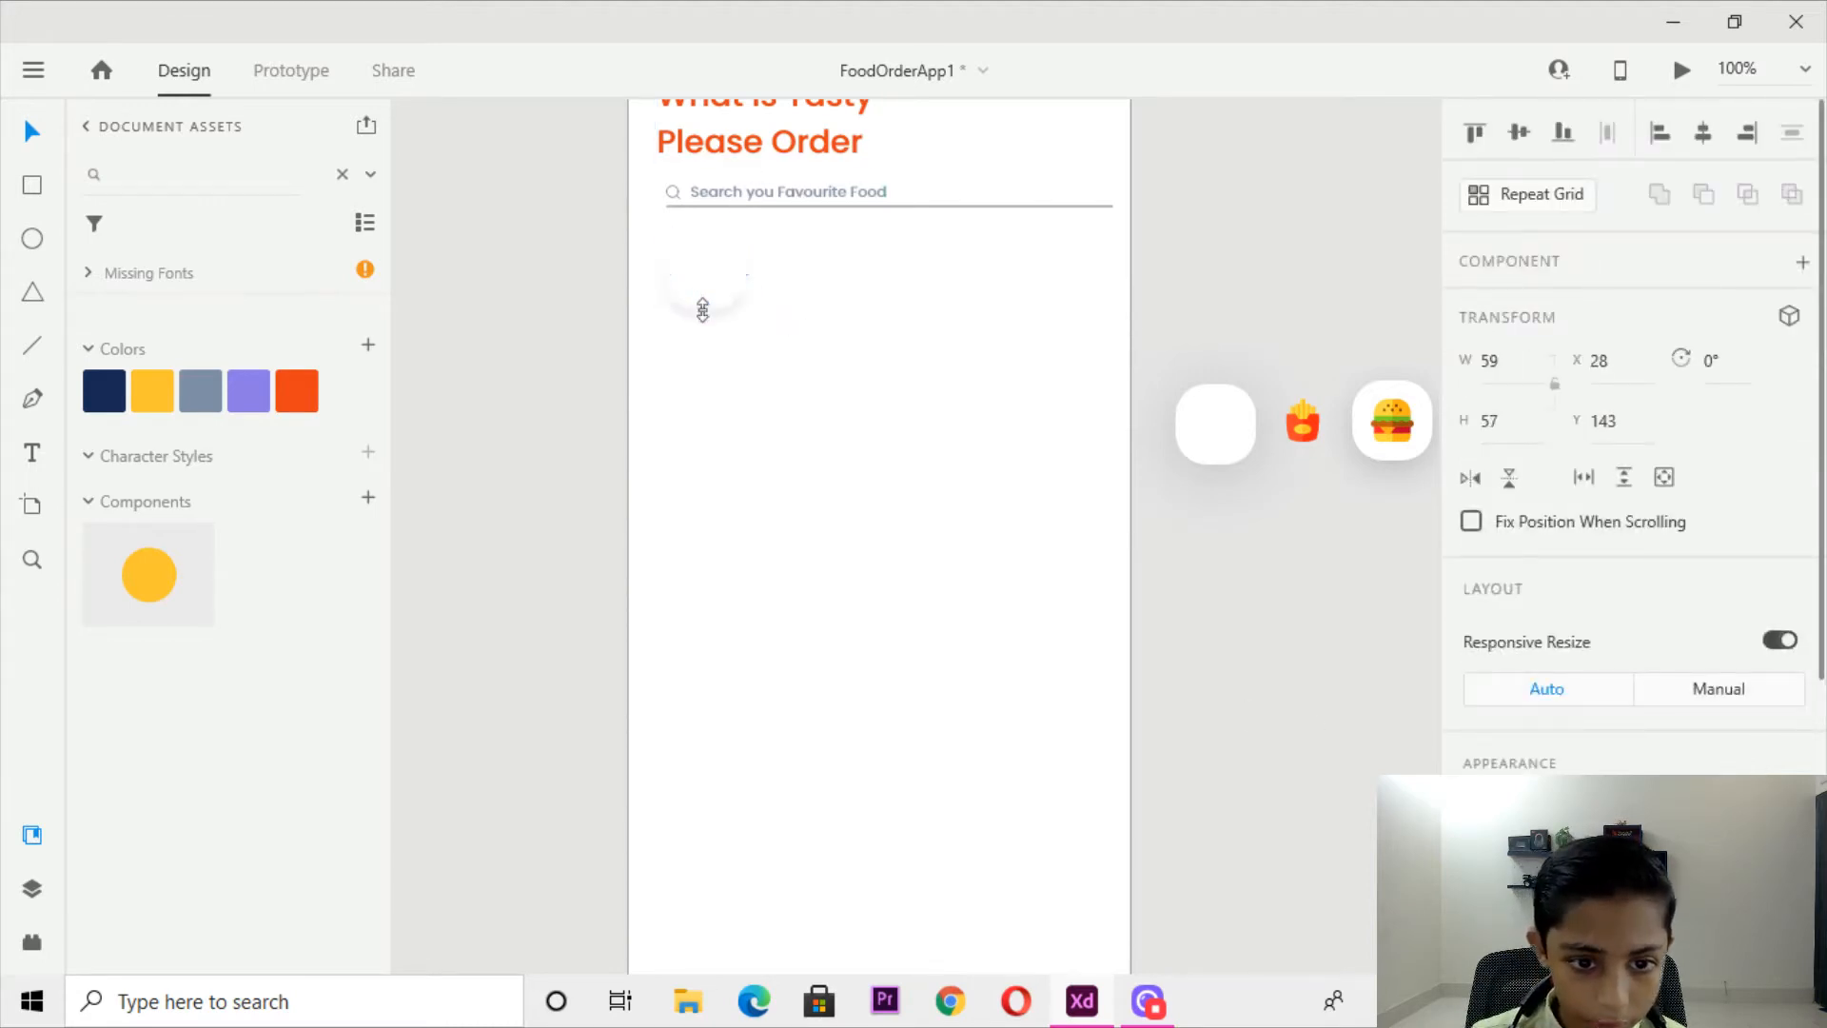
# Place the white reference tile on the artboard to compare it with the new tile, and return it beside the artboard.
pyautogui.click(807, 387)
pyautogui.press('space')
pyautogui.moveTo(1045, 628); pyautogui.dragTo(742, 102)
pyautogui.moveTo(910, 331); pyautogui.dragTo(979, 729)
pyautogui.moveTo(720, 292); pyautogui.dragTo(839, 451)
pyautogui.hotkey('ctrl', '+')
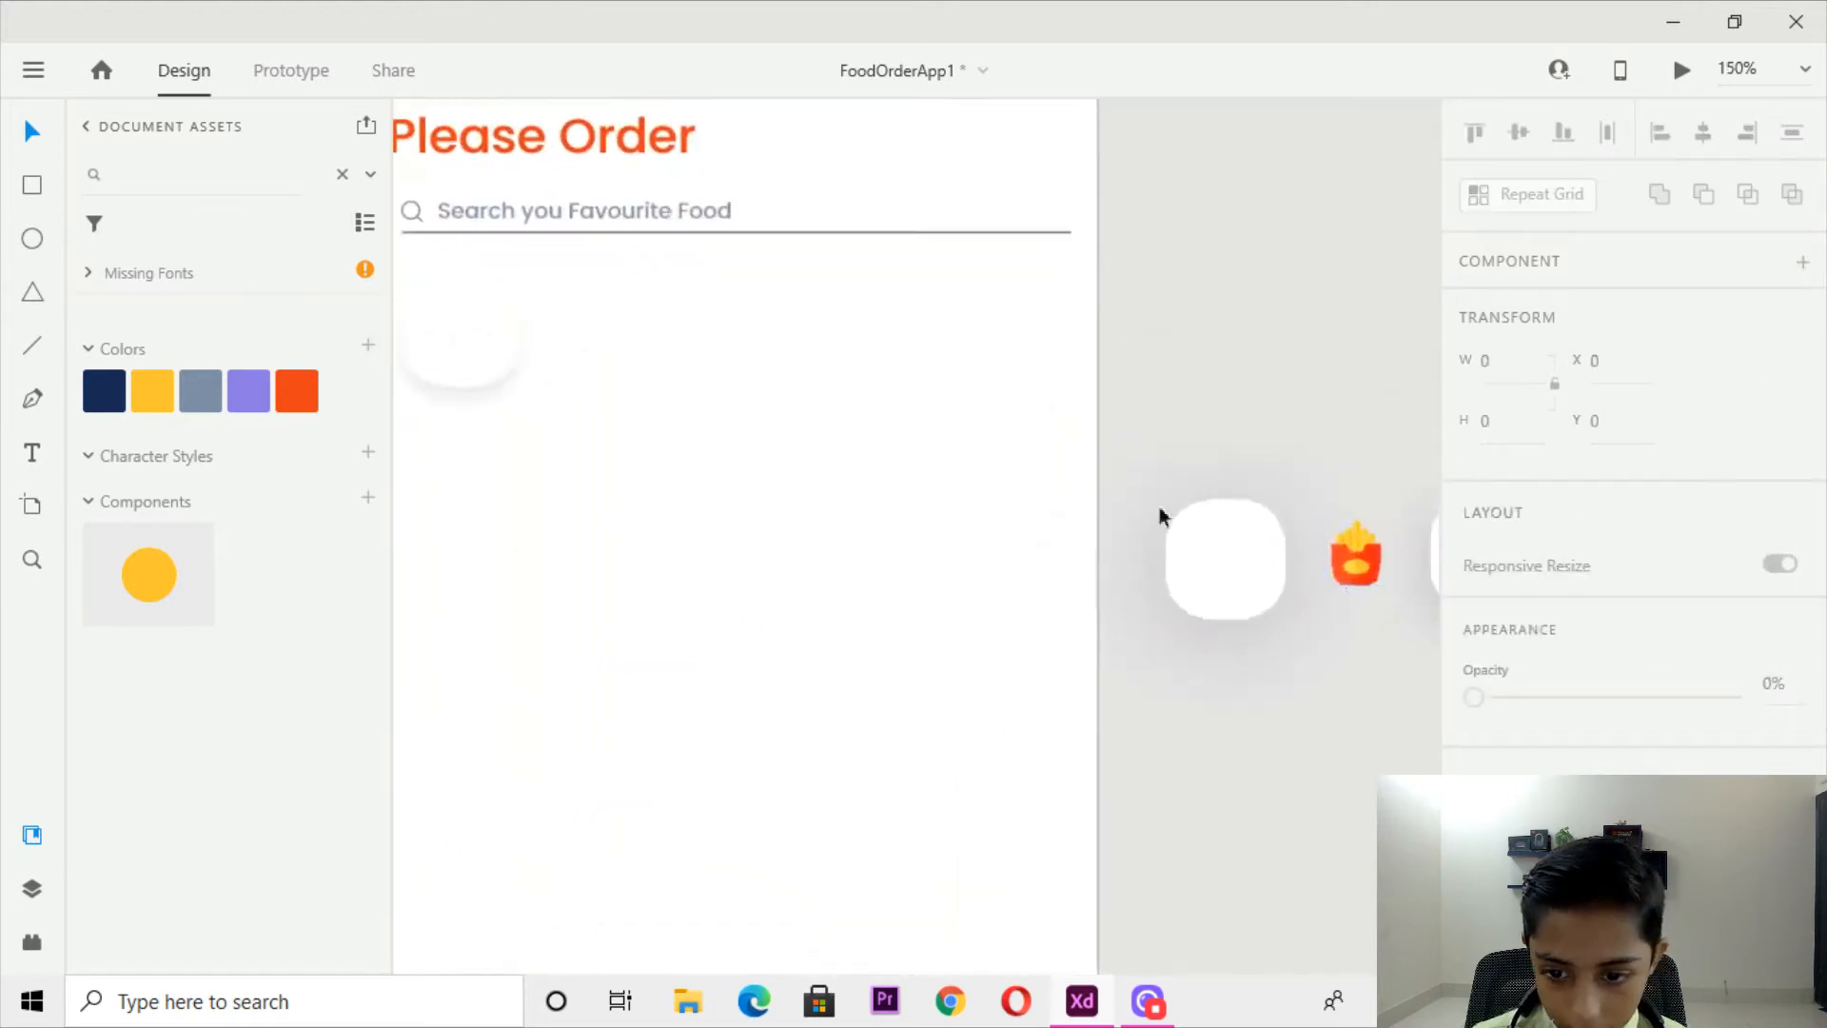
pyautogui.moveTo(1187, 562); pyautogui.dragTo(933, 483)
pyautogui.click(1236, 517)
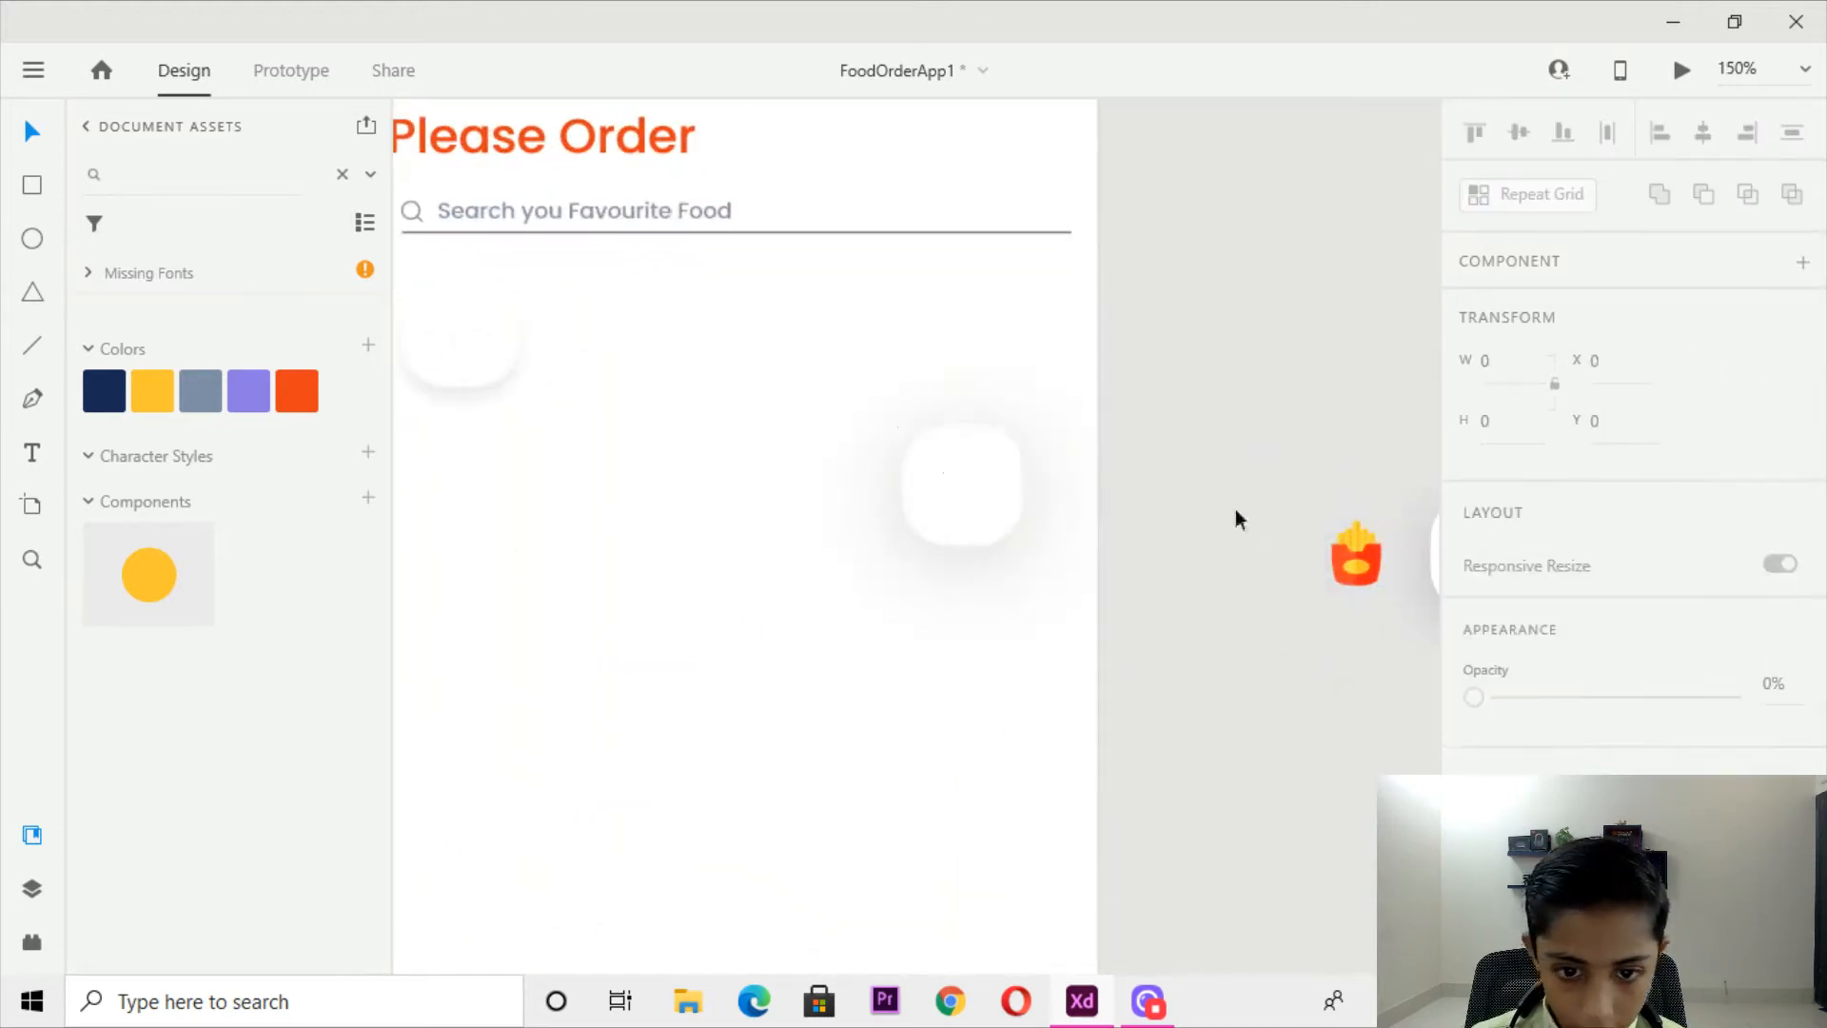
pyautogui.click(956, 527)
pyautogui.click(761, 513)
pyautogui.press('space')
pyautogui.moveTo(502, 317); pyautogui.dragTo(857, 513)
pyautogui.click(1321, 694)
pyautogui.press('space')
pyautogui.moveTo(1223, 592); pyautogui.dragTo(699, 276)
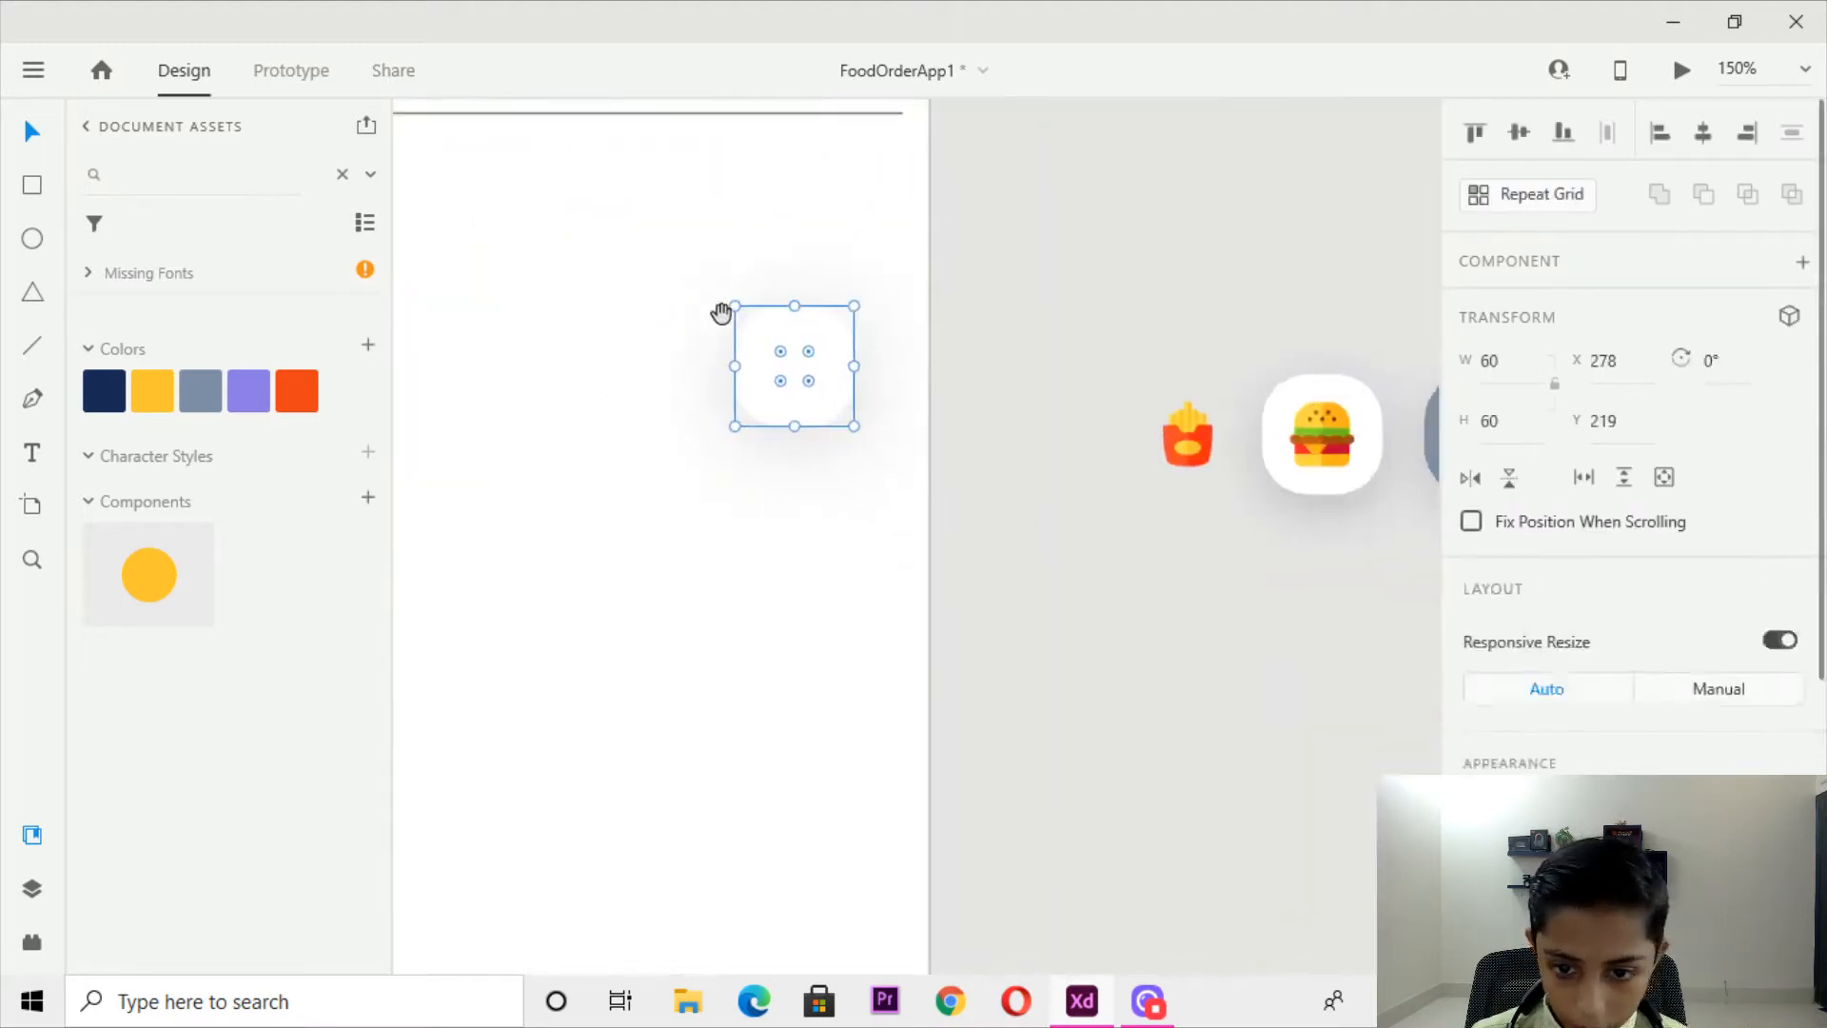
pyautogui.moveTo(819, 405); pyautogui.dragTo(1199, 633)
pyautogui.scroll(-5, 1585, 754)
pyautogui.moveTo(1231, 523); pyautogui.dragTo(1305, 533)
pyautogui.press('space')
pyautogui.click(528, 423)
pyautogui.press('space')
pyautogui.moveTo(537, 345); pyautogui.dragTo(850, 358)
pyautogui.click(1093, 484)
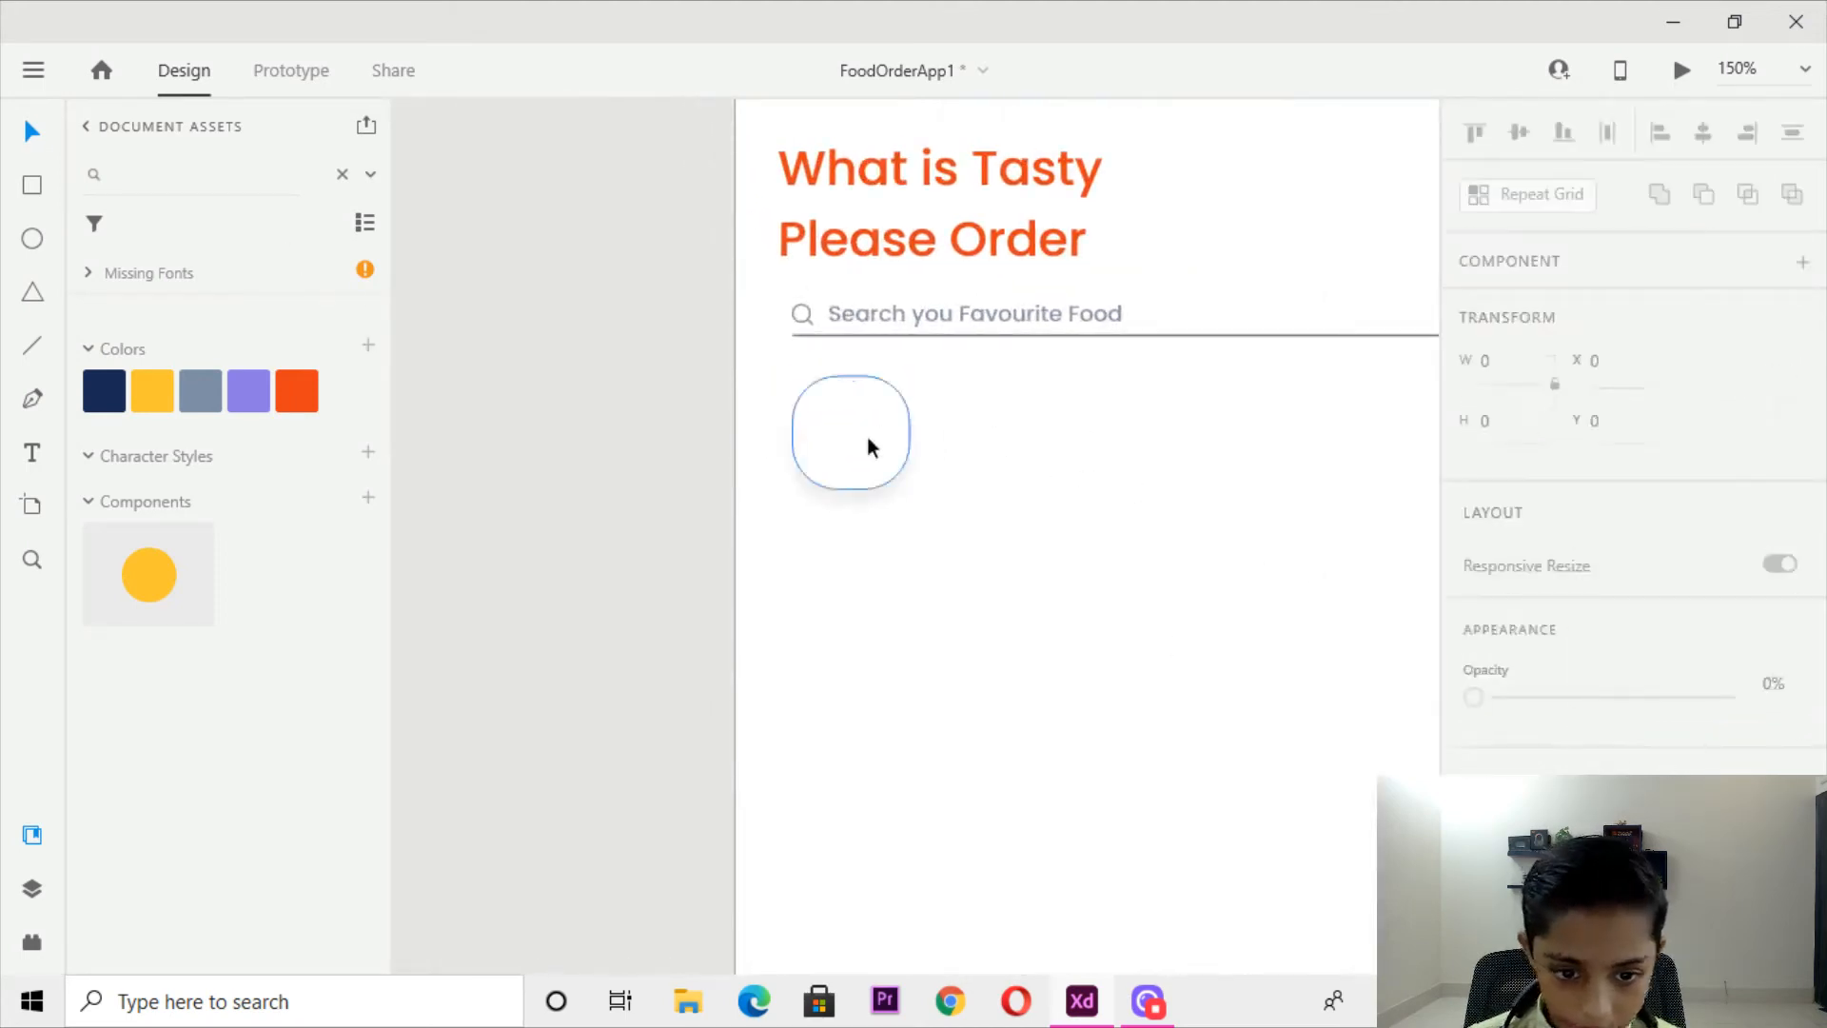
pyautogui.moveTo(841, 436); pyautogui.dragTo(842, 349)
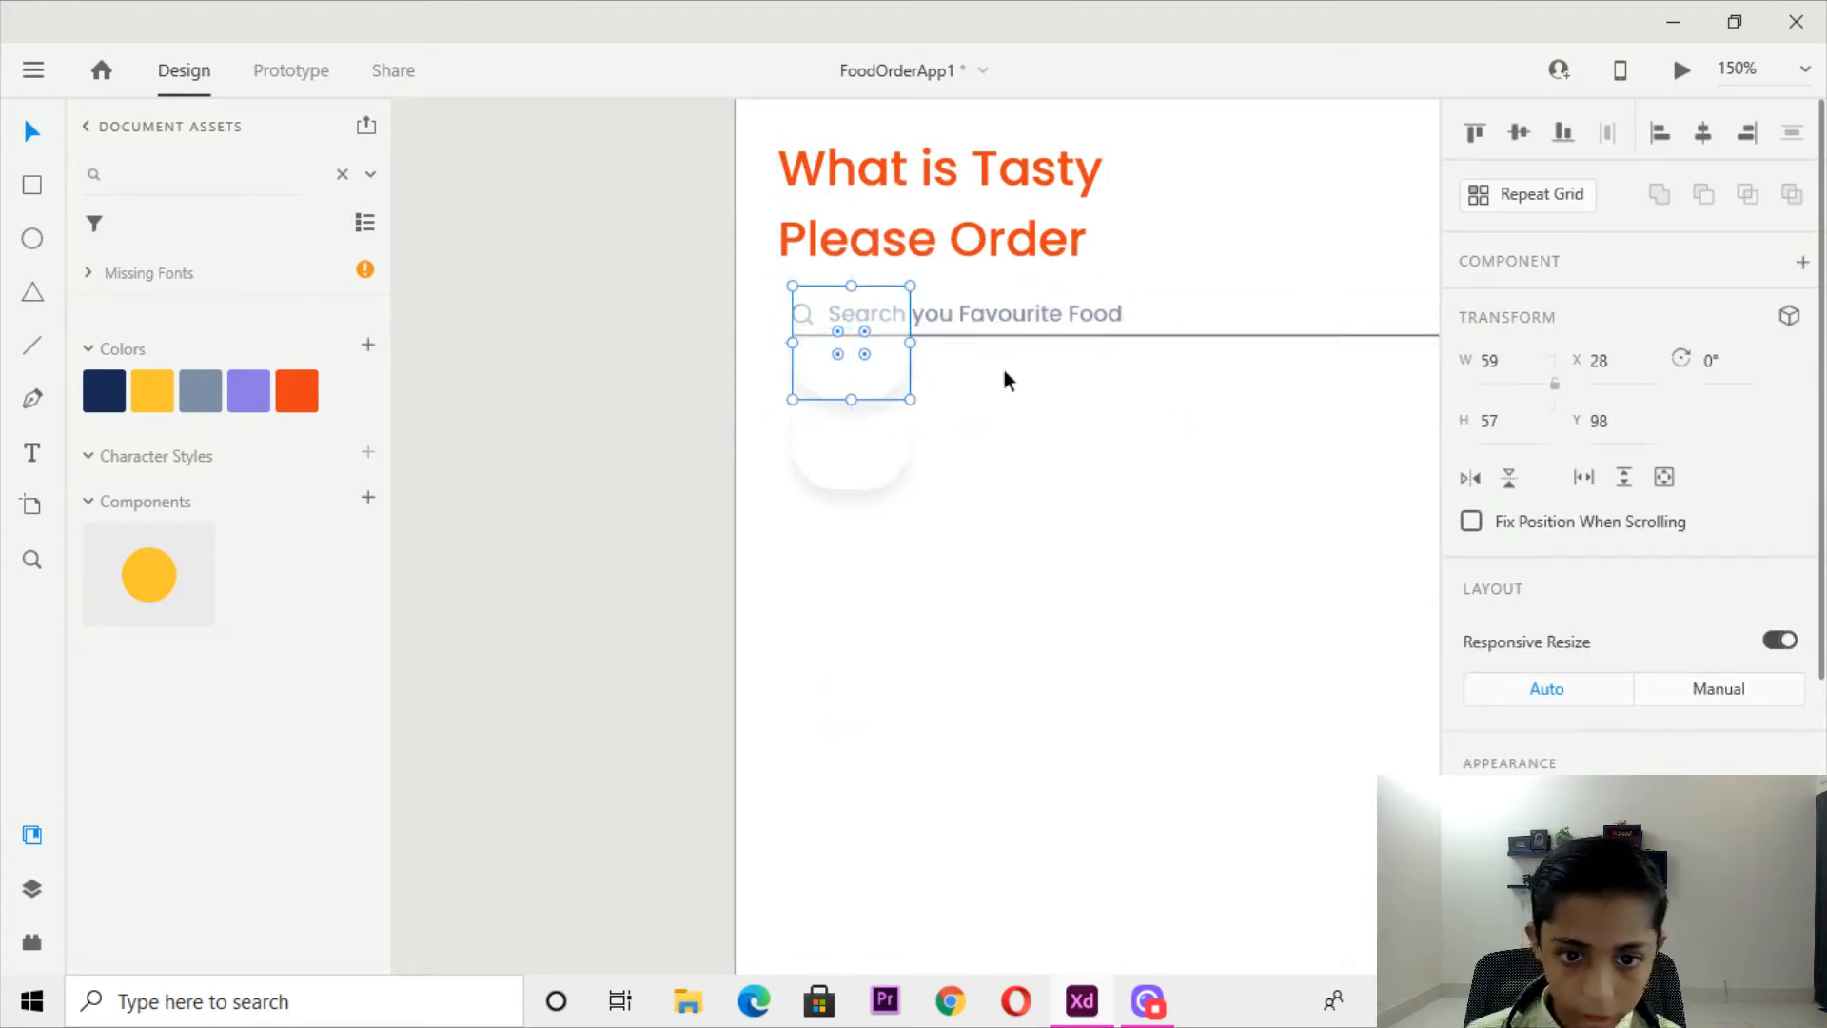
pyautogui.press('Delete')
pyautogui.hotkey('ctrl', '-')
pyautogui.hotkey('ctrl', '-')
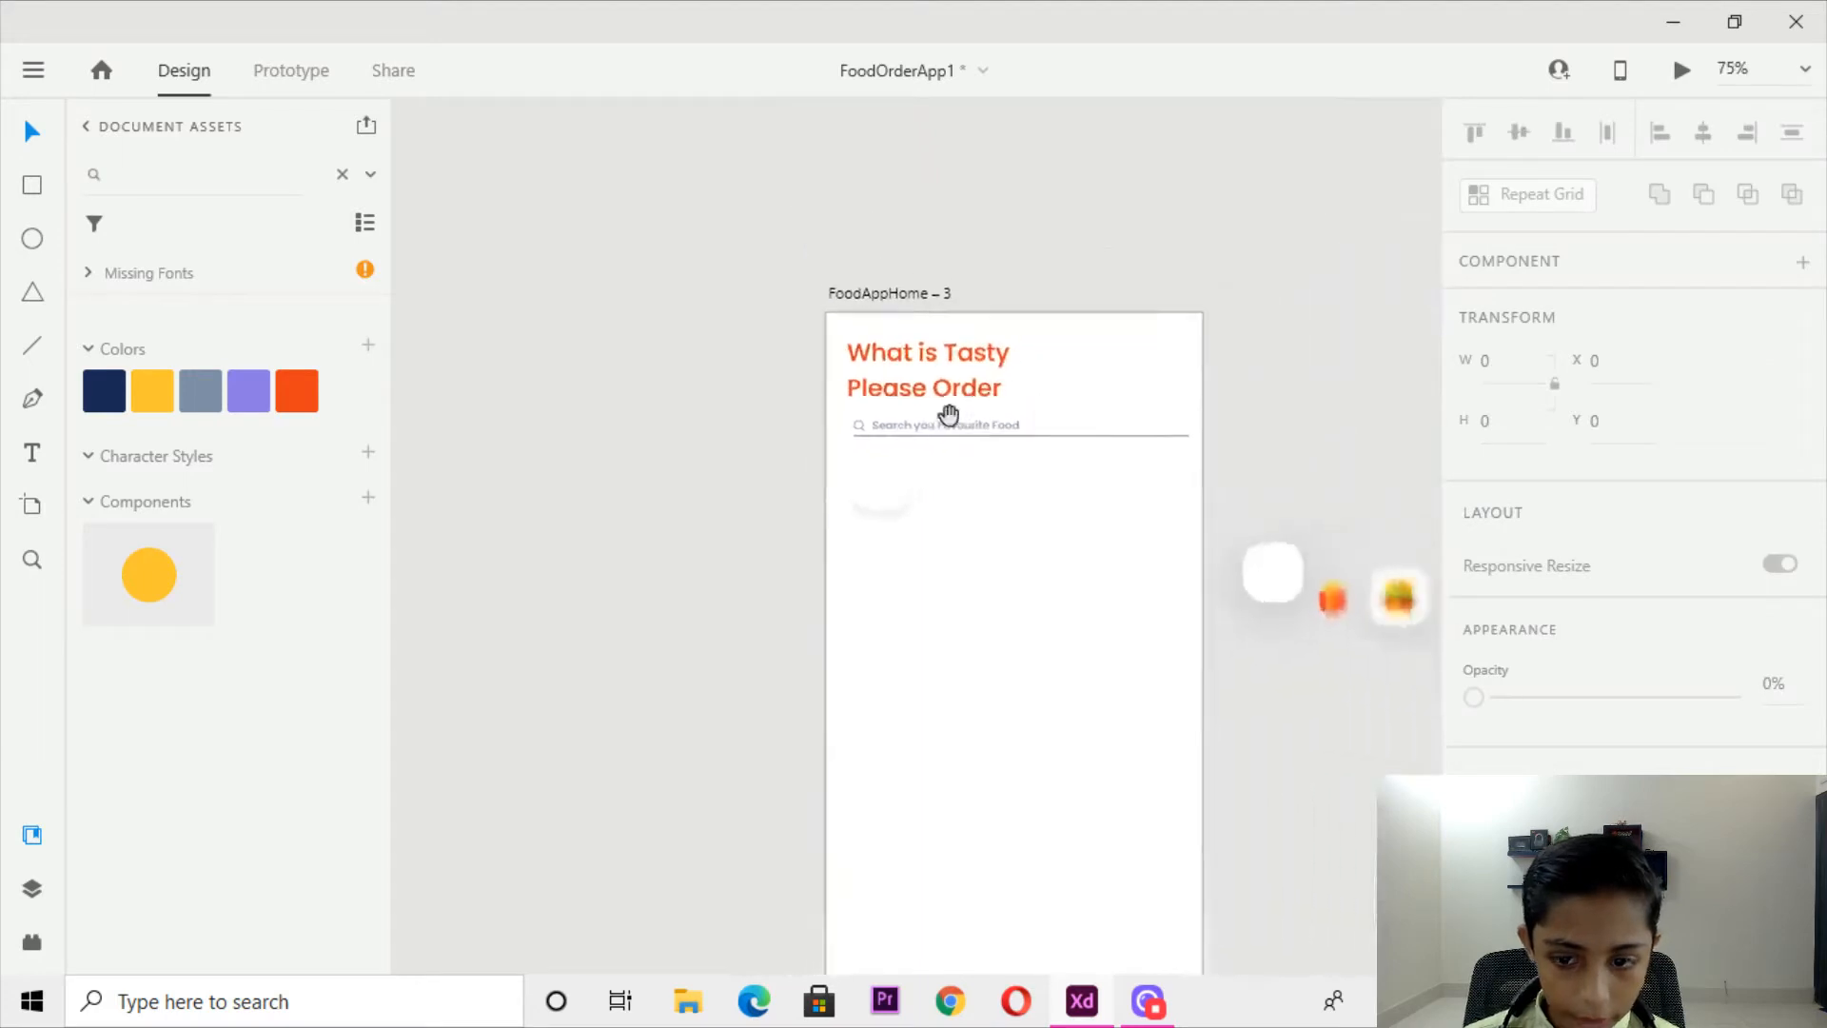
# Move the loose fries icon from beside the artboard onto the new tile below the search field.
pyautogui.moveTo(950, 413); pyautogui.dragTo(795, 305)
pyautogui.hotkey('ctrl', '+')
pyautogui.moveTo(1263, 495); pyautogui.dragTo(787, 575)
pyautogui.hotkey('ctrl', '+')
pyautogui.hotkey('ctrl', '+')
pyautogui.press('Left')
# Set the fries tile's opacity to 100% and turn on its border.
pyautogui.click(637, 358)
pyautogui.click(561, 371)
pyautogui.click(620, 356)
pyautogui.scroll(-5, 1648, 482)
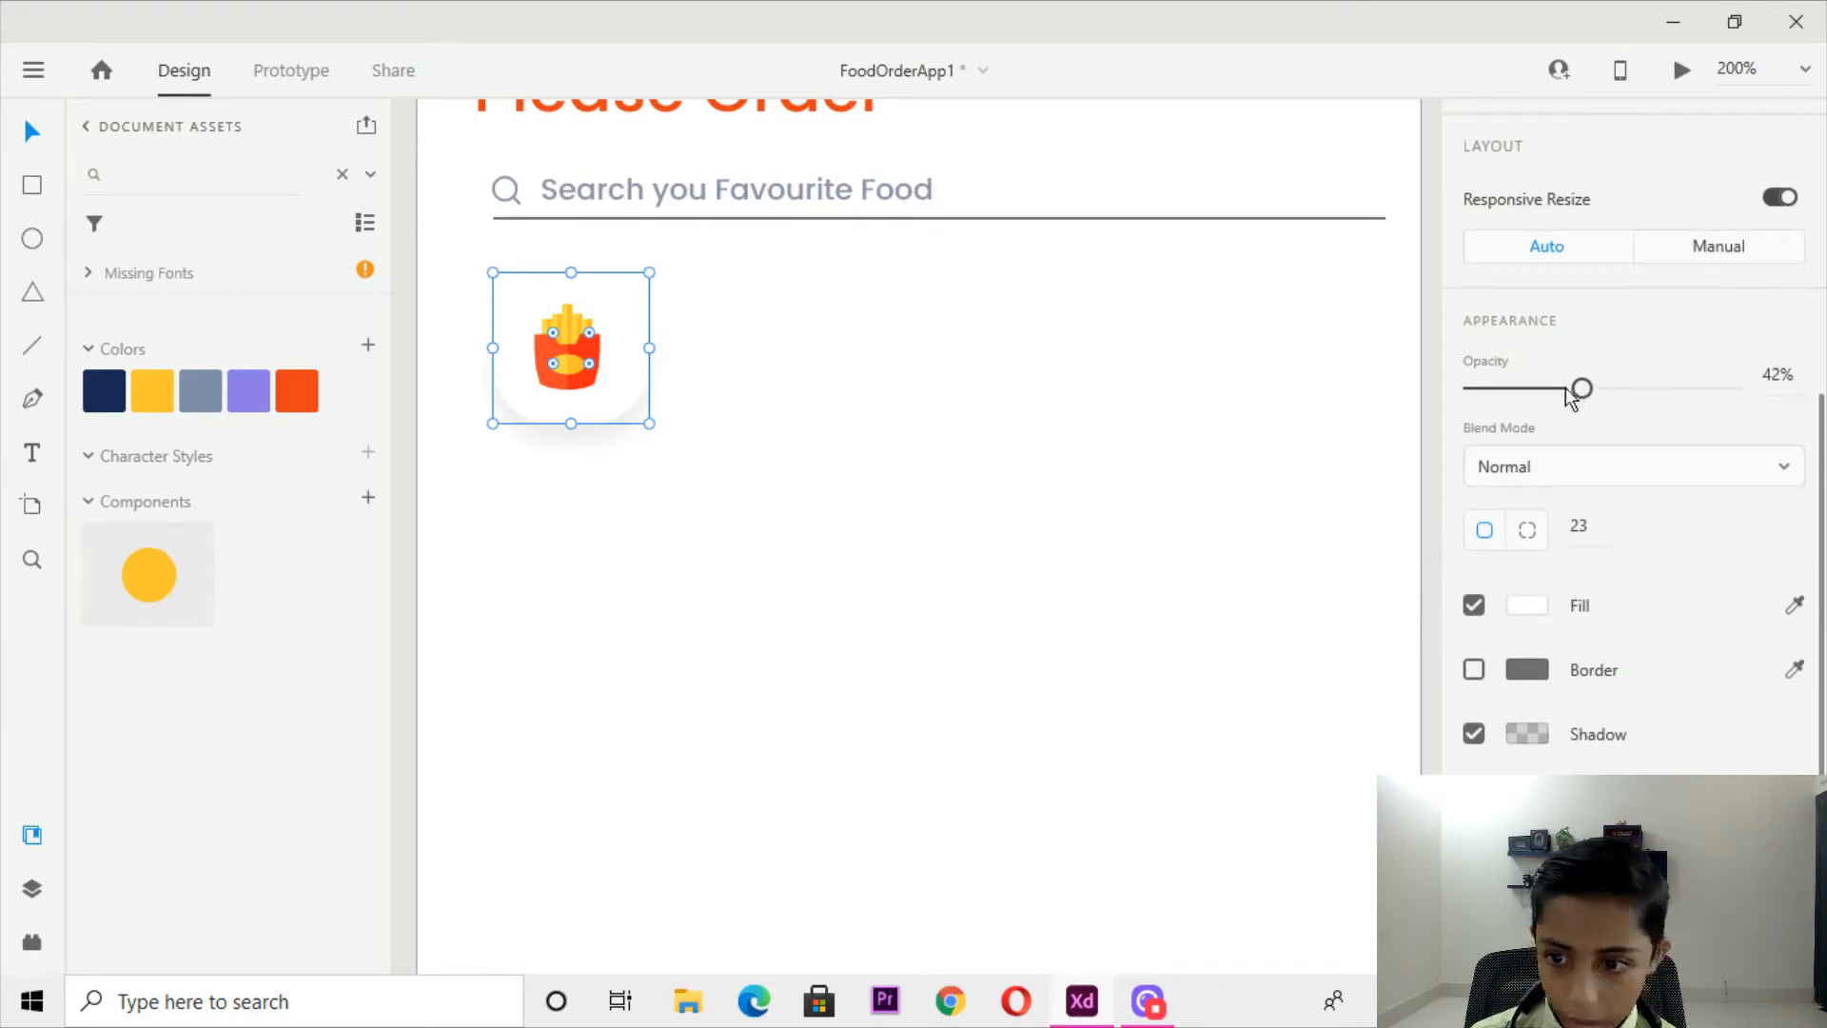
pyautogui.moveTo(1579, 388); pyautogui.dragTo(1644, 388)
pyautogui.moveTo(1767, 401); pyautogui.dragTo(1767, 403)
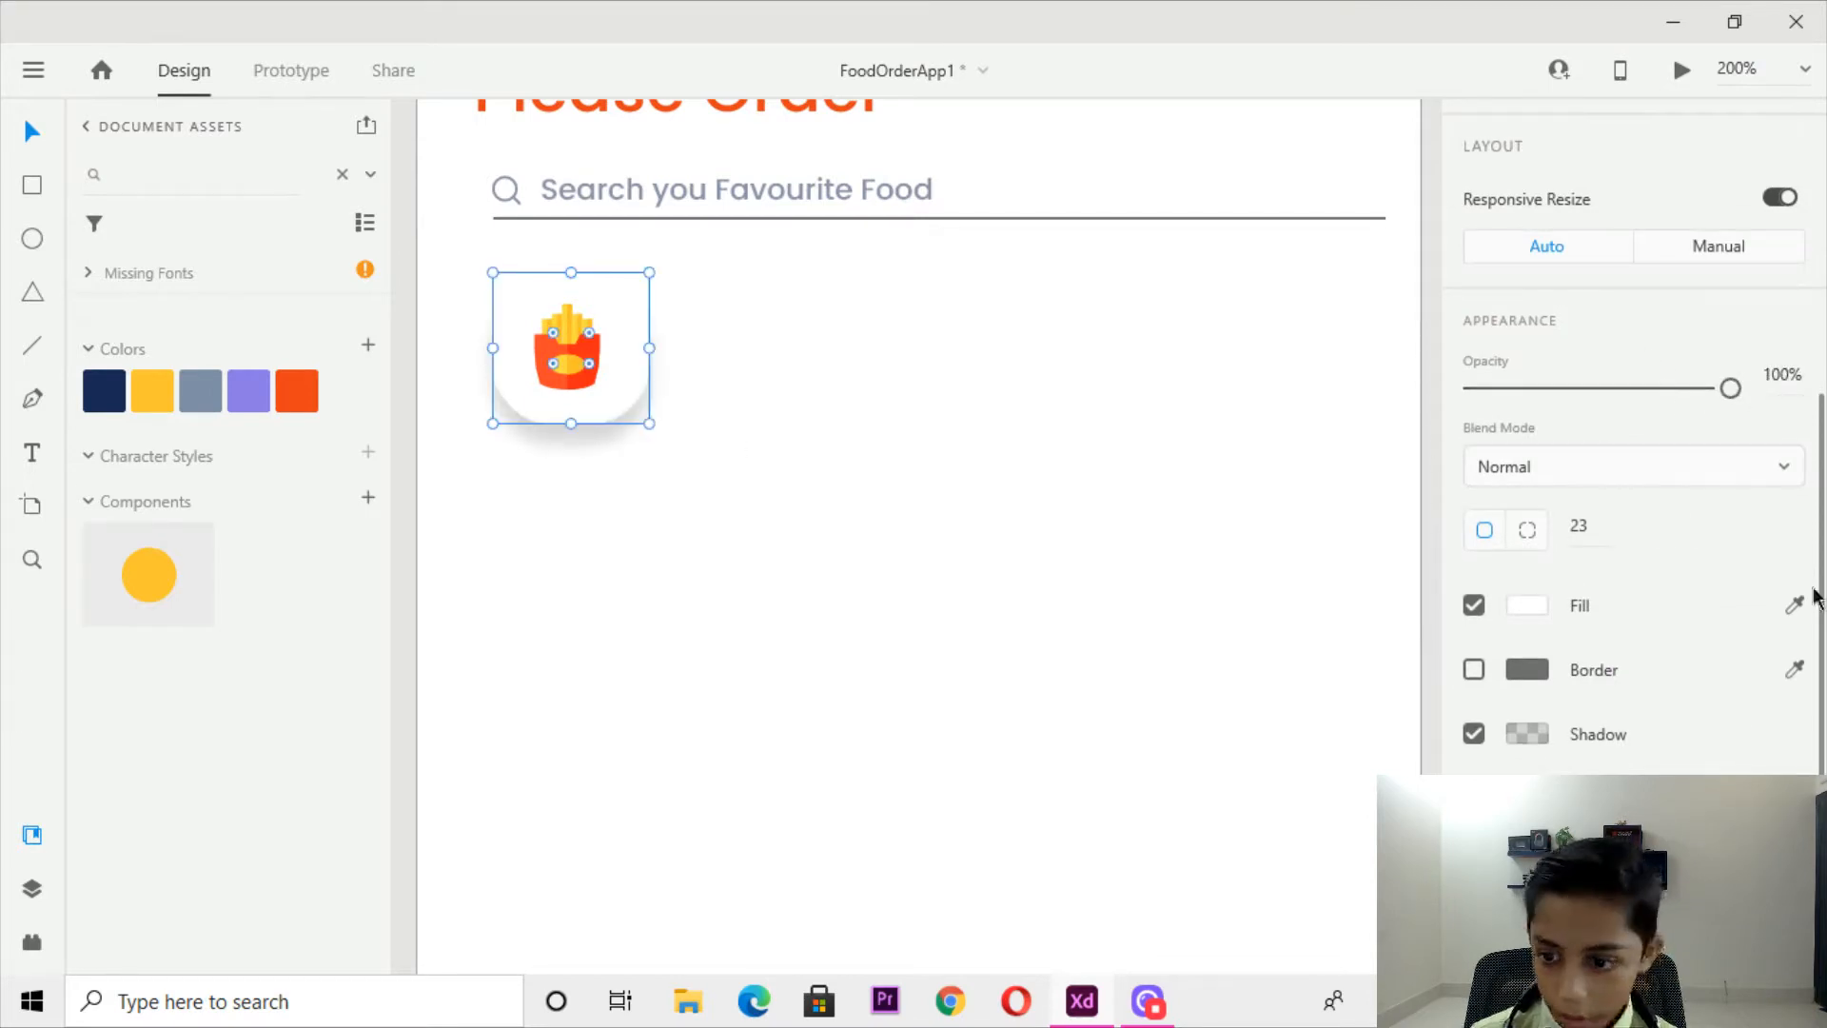
pyautogui.click(1474, 670)
pyautogui.click(715, 413)
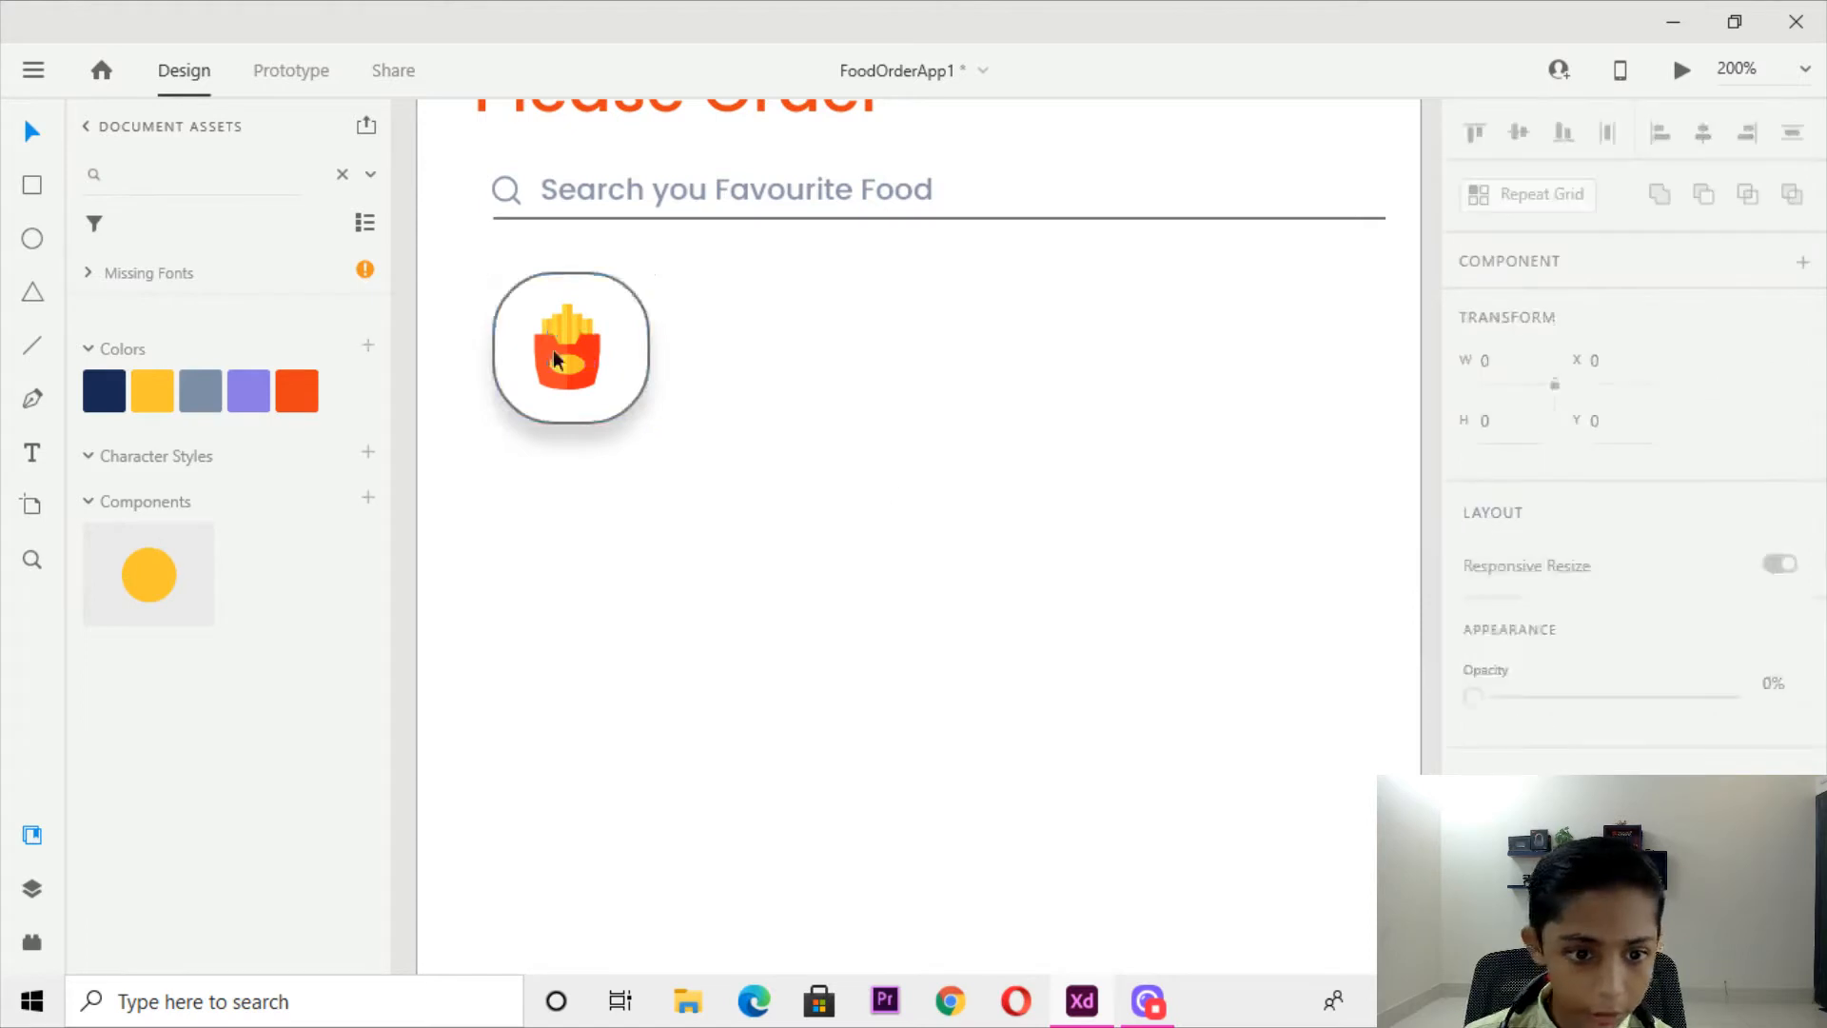
# Nudge the fries icon to the middle of its tile, at X 41, Y 155.
pyautogui.click(549, 333)
pyautogui.press('Up')
pyautogui.press('Left')
pyautogui.press('Left')
pyautogui.press('Right')
pyautogui.press('Right')
pyautogui.press('Down')
pyautogui.press('Left')
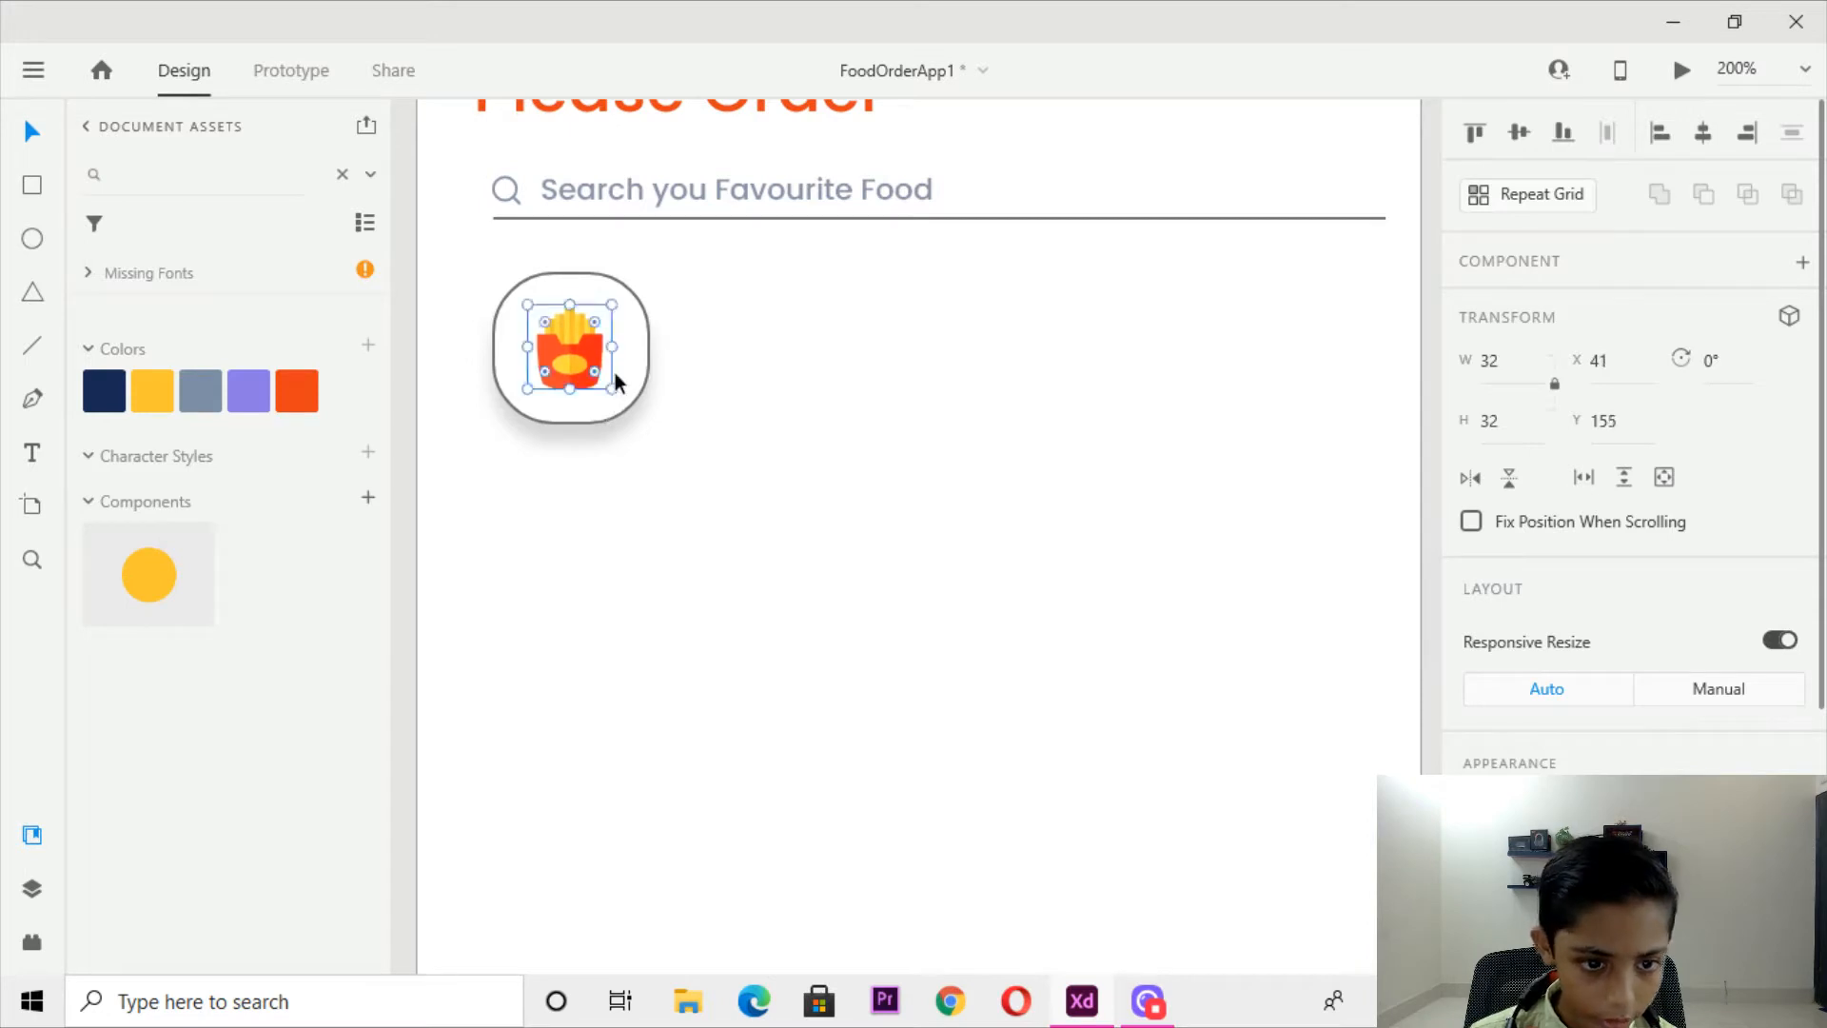
# Turn off the fries tile's border and duplicate the tile with its icon alongside it.
pyautogui.keyDown('shift'); pyautogui.click(631, 323); pyautogui.keyUp('shift')
pyautogui.scroll(-6, 1500, 487)
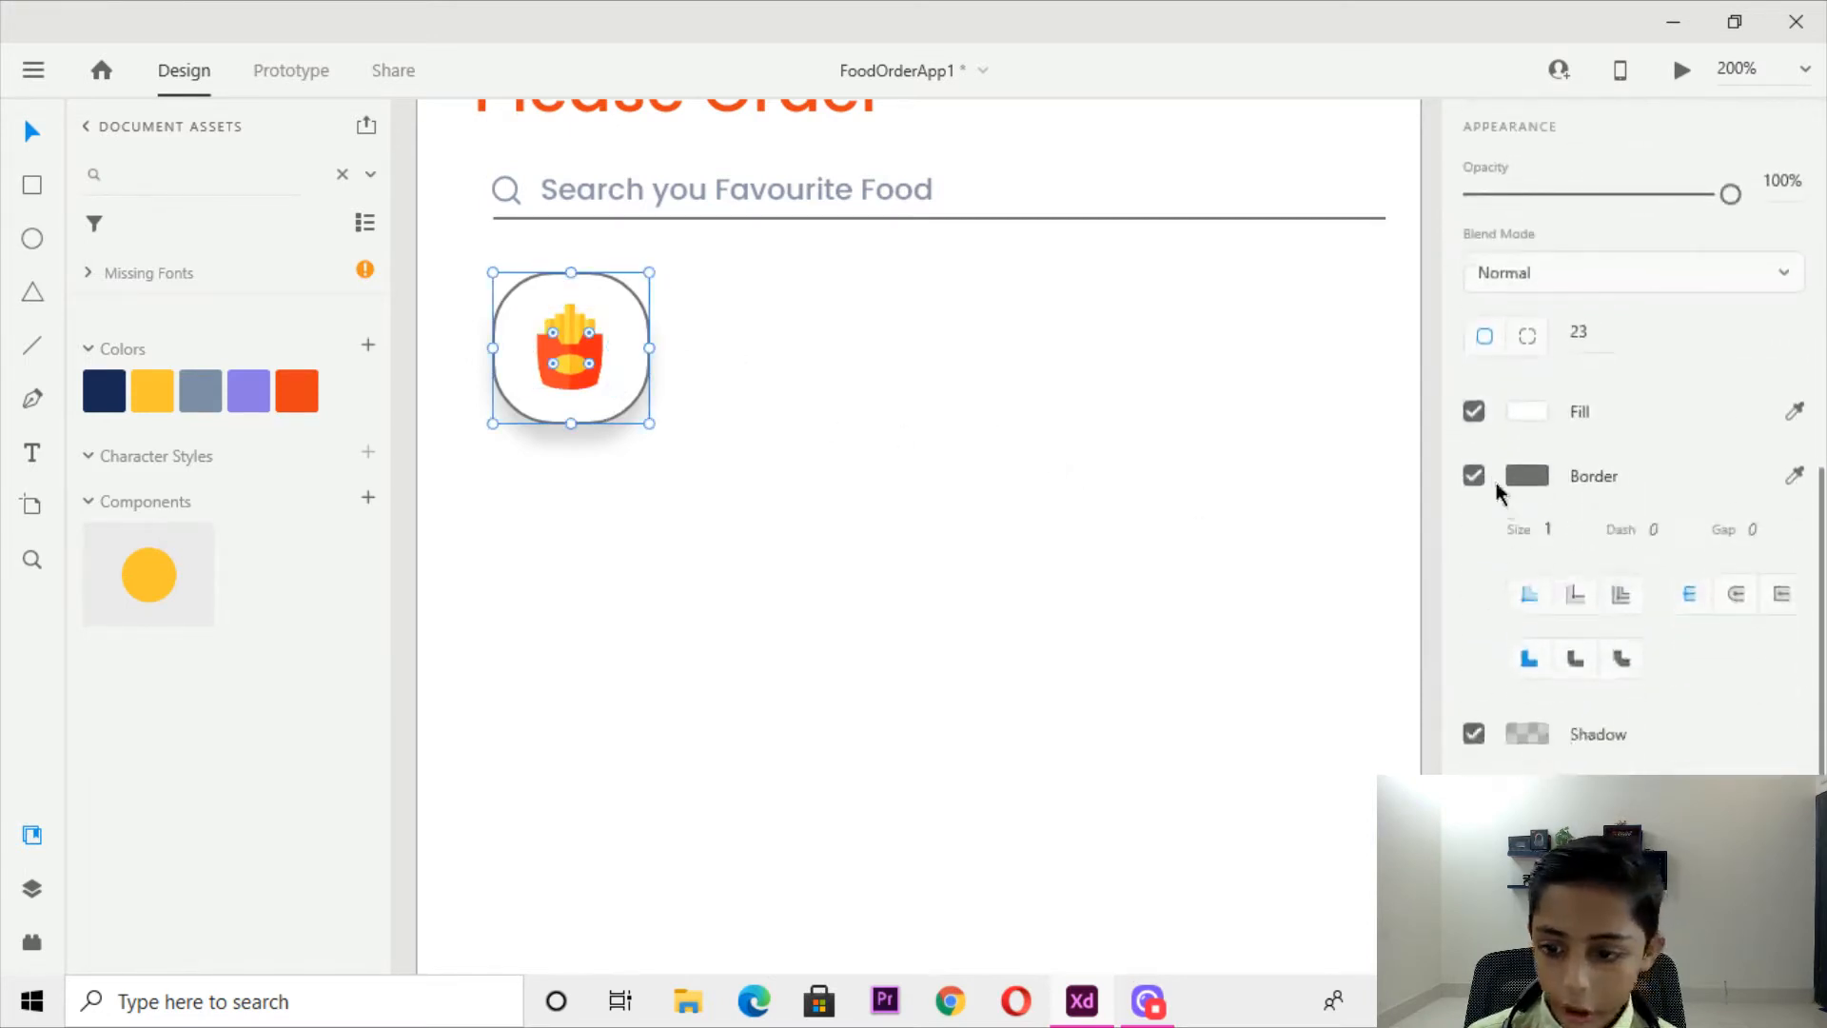
pyautogui.click(1473, 476)
pyautogui.click(965, 468)
pyautogui.moveTo(803, 382); pyautogui.dragTo(773, 358)
pyautogui.click(906, 358)
pyautogui.hotkey('ctrl', '0')
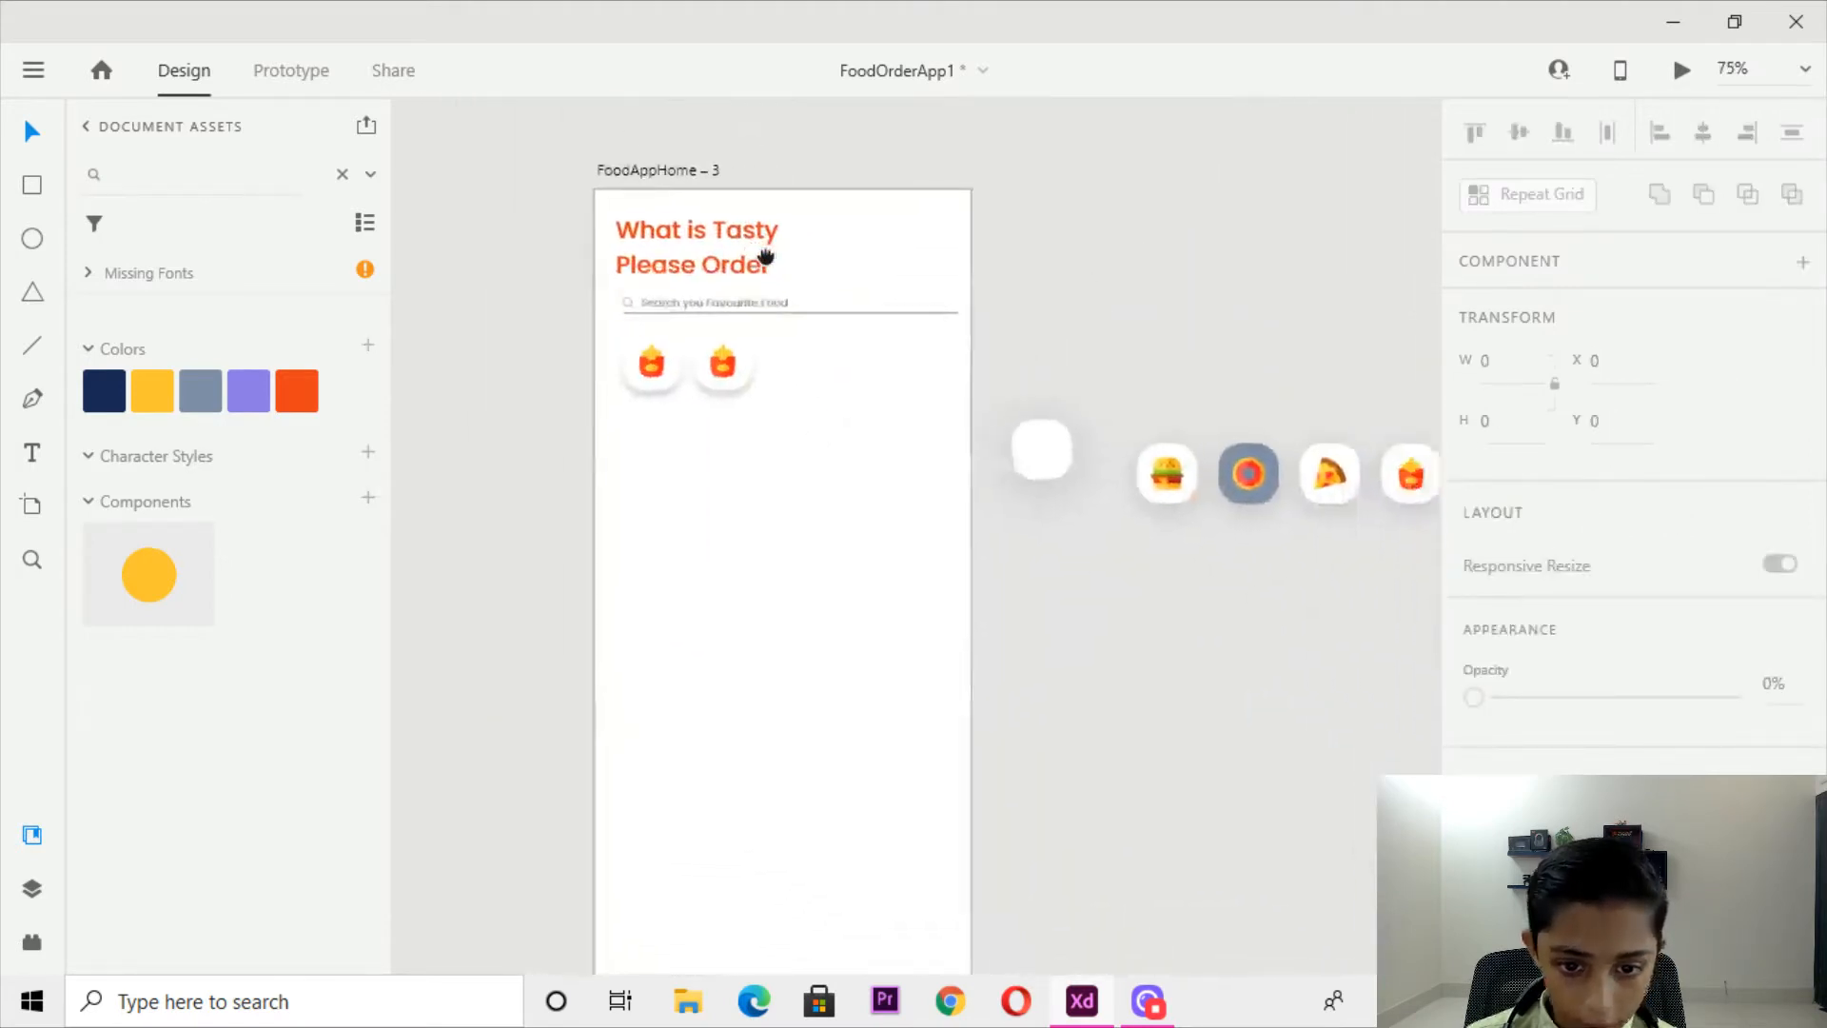
# Replace the duplicated fries tile with the burger tile from the reference row, nudged to X 98, Y 144.
pyautogui.click(702, 366)
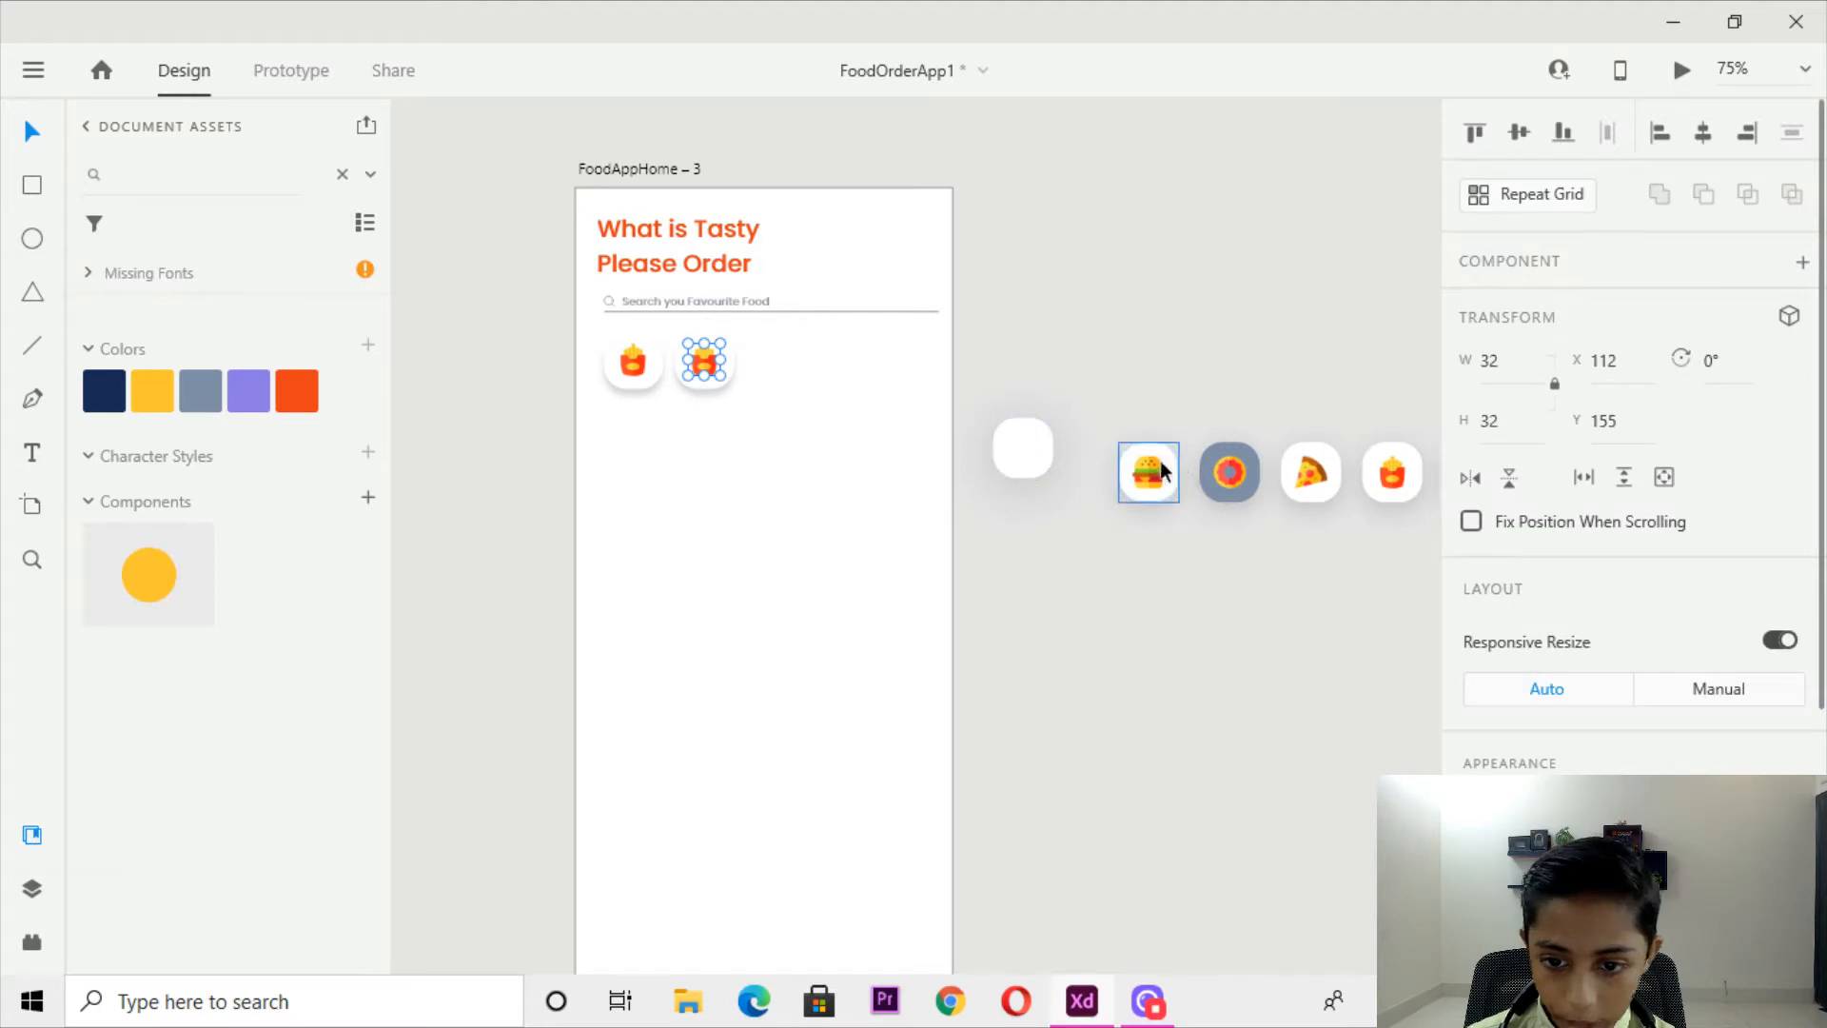
pyautogui.moveTo(1167, 459); pyautogui.dragTo(851, 544)
pyautogui.click(708, 352)
pyautogui.hotkey('ctrl', '+')
pyautogui.press('Down')
pyautogui.press('Left')
pyautogui.press('Left')
pyautogui.press('Left')
pyautogui.press('Left')
pyautogui.press('Left')
pyautogui.press('Left')
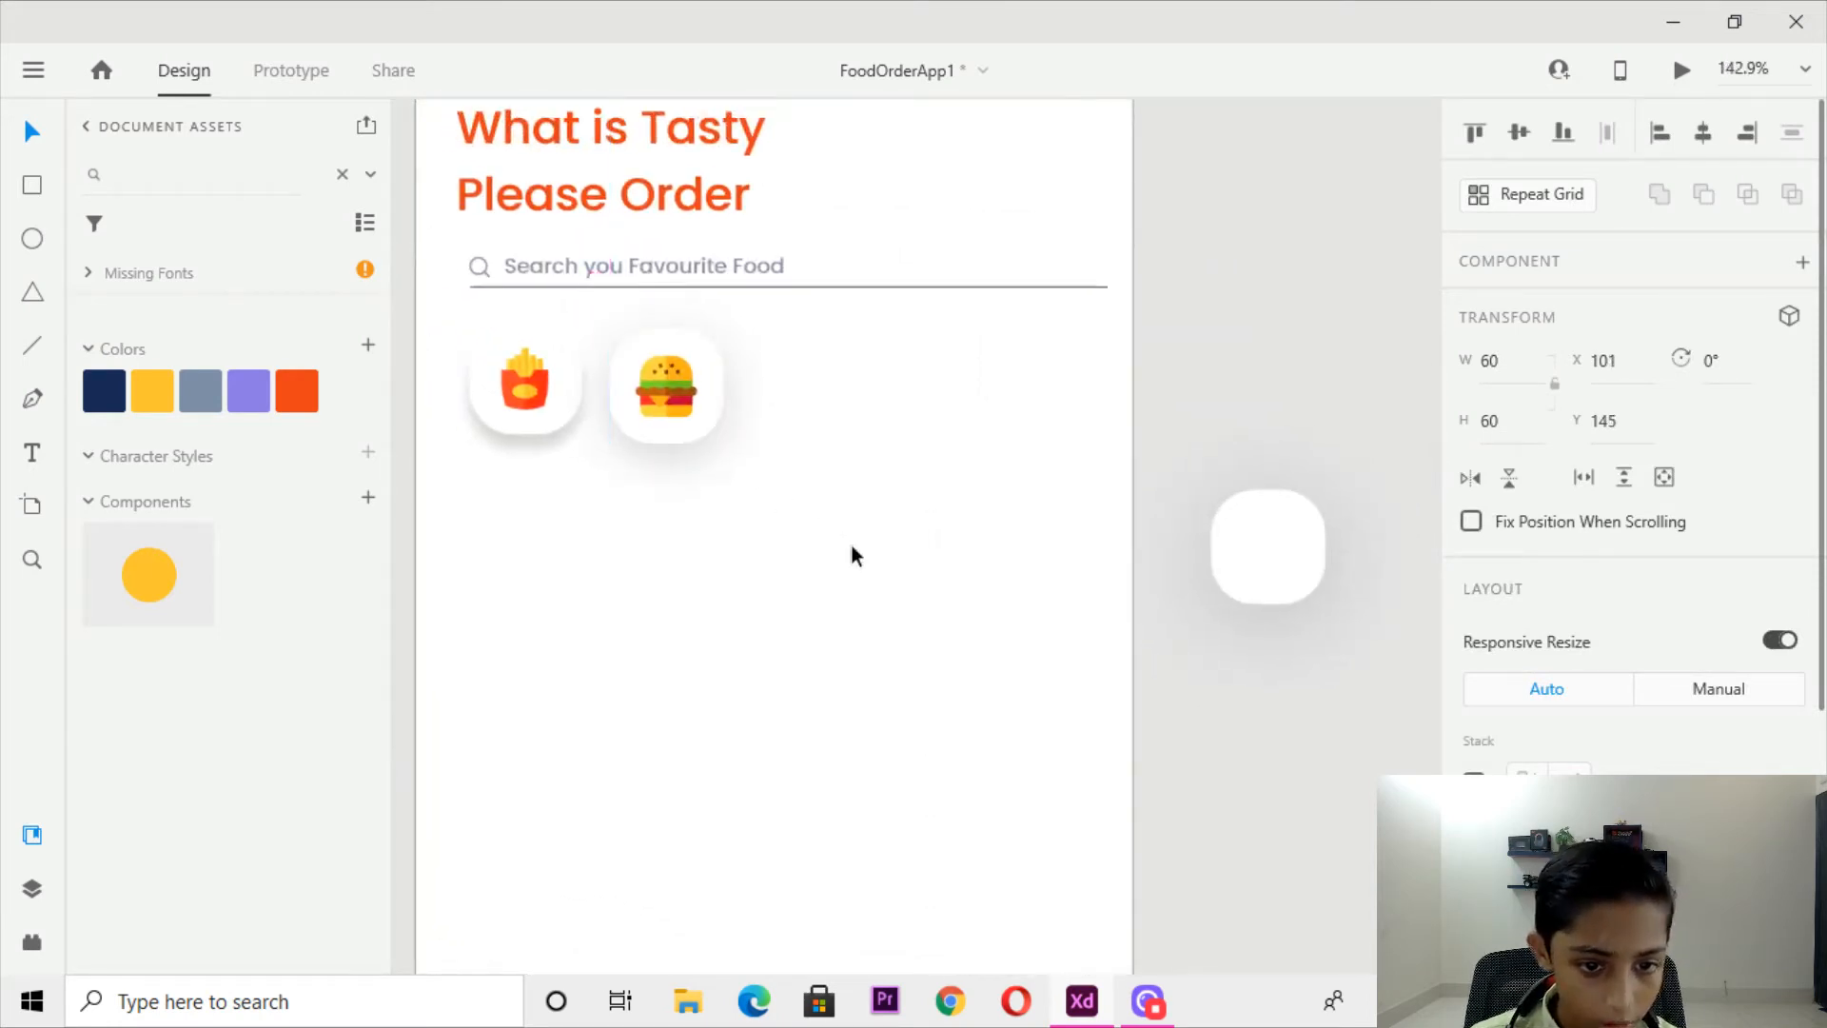
# Delete the burger's old white background and place a copy of the fries' tile beneath the burger at X 99, Y 146.
pyautogui.click(822, 547)
pyautogui.doubleClick(687, 362)
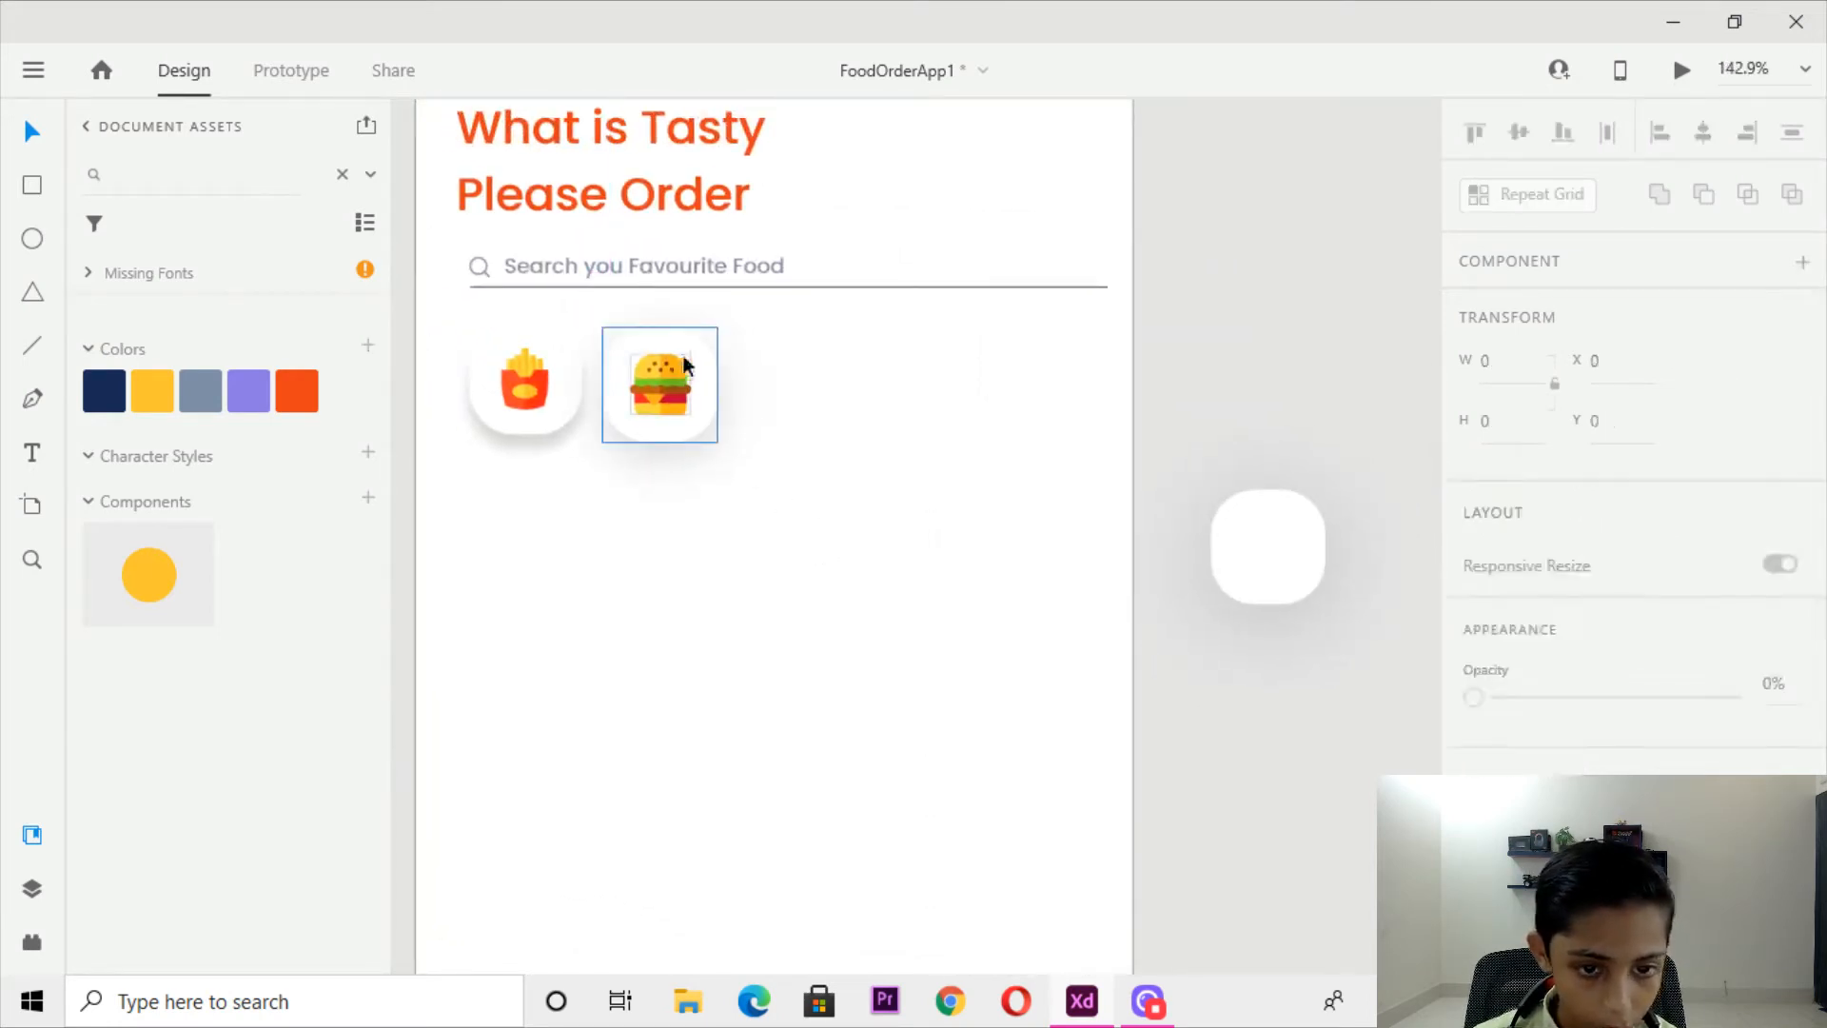
pyautogui.click(774, 379)
pyautogui.click(714, 367)
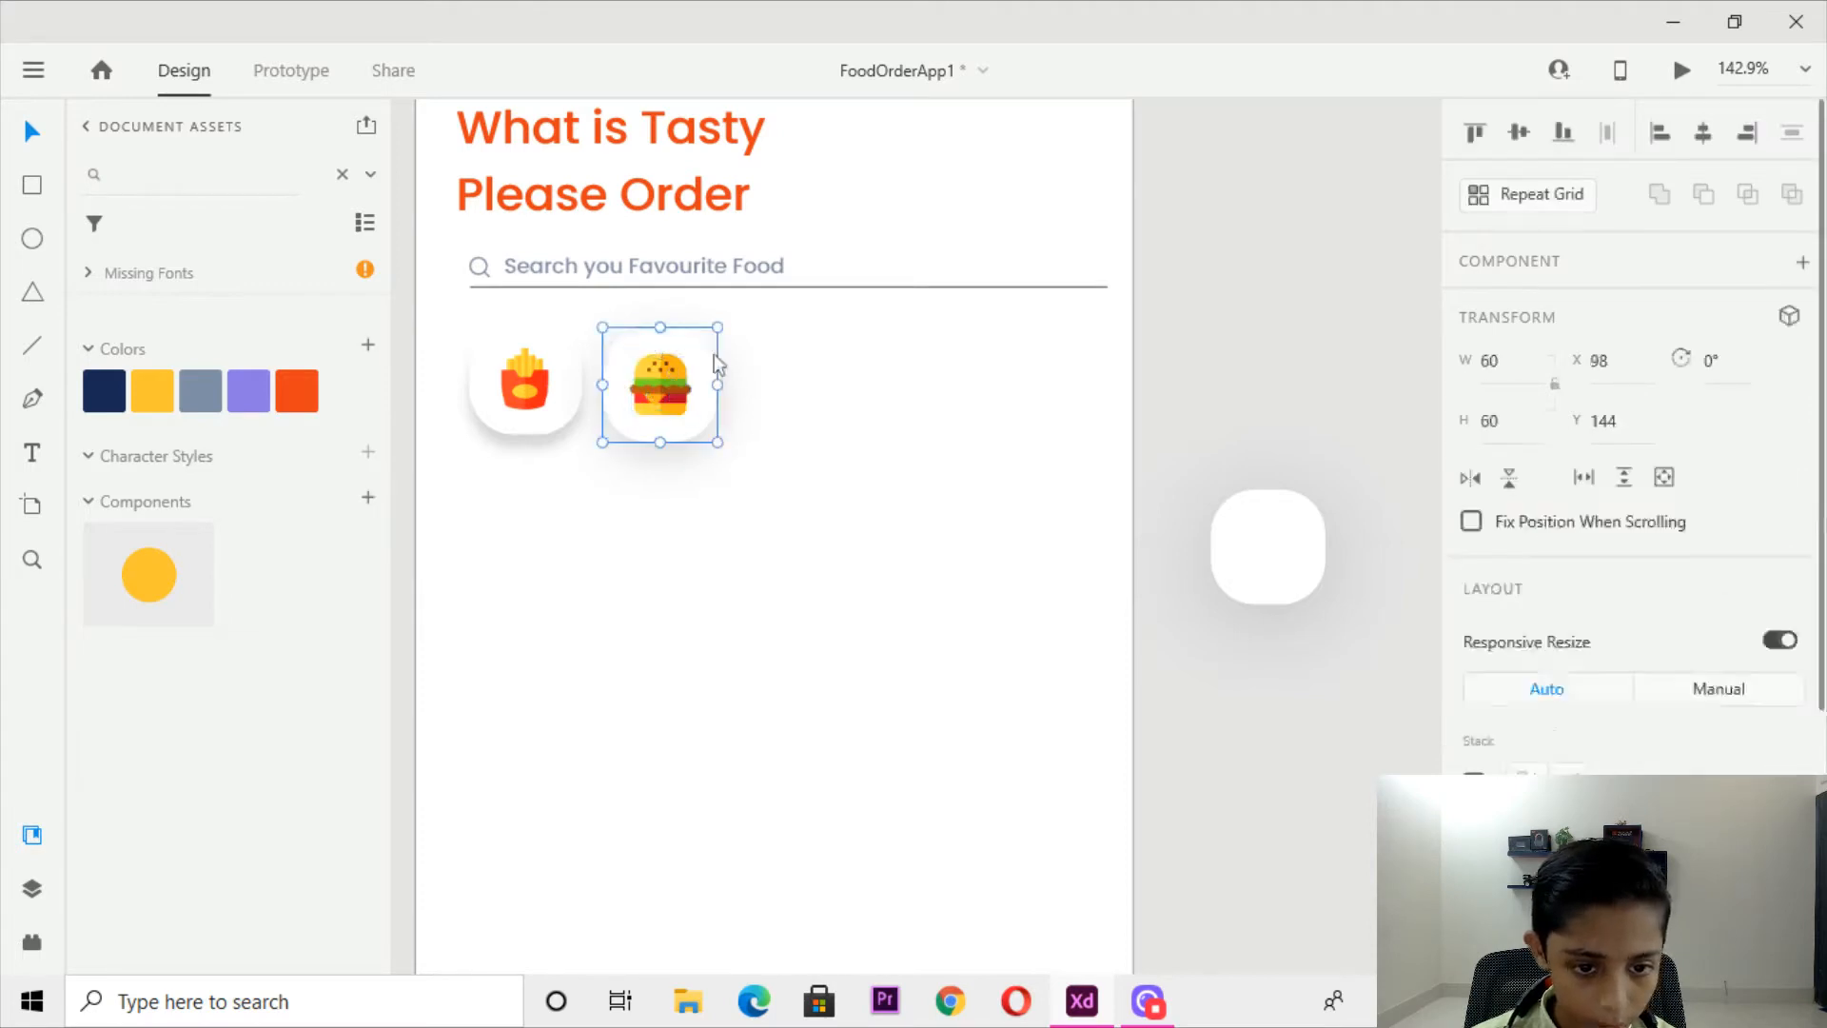
pyautogui.press('Delete')
pyautogui.click(565, 401)
pyautogui.moveTo(566, 402); pyautogui.dragTo(695, 418)
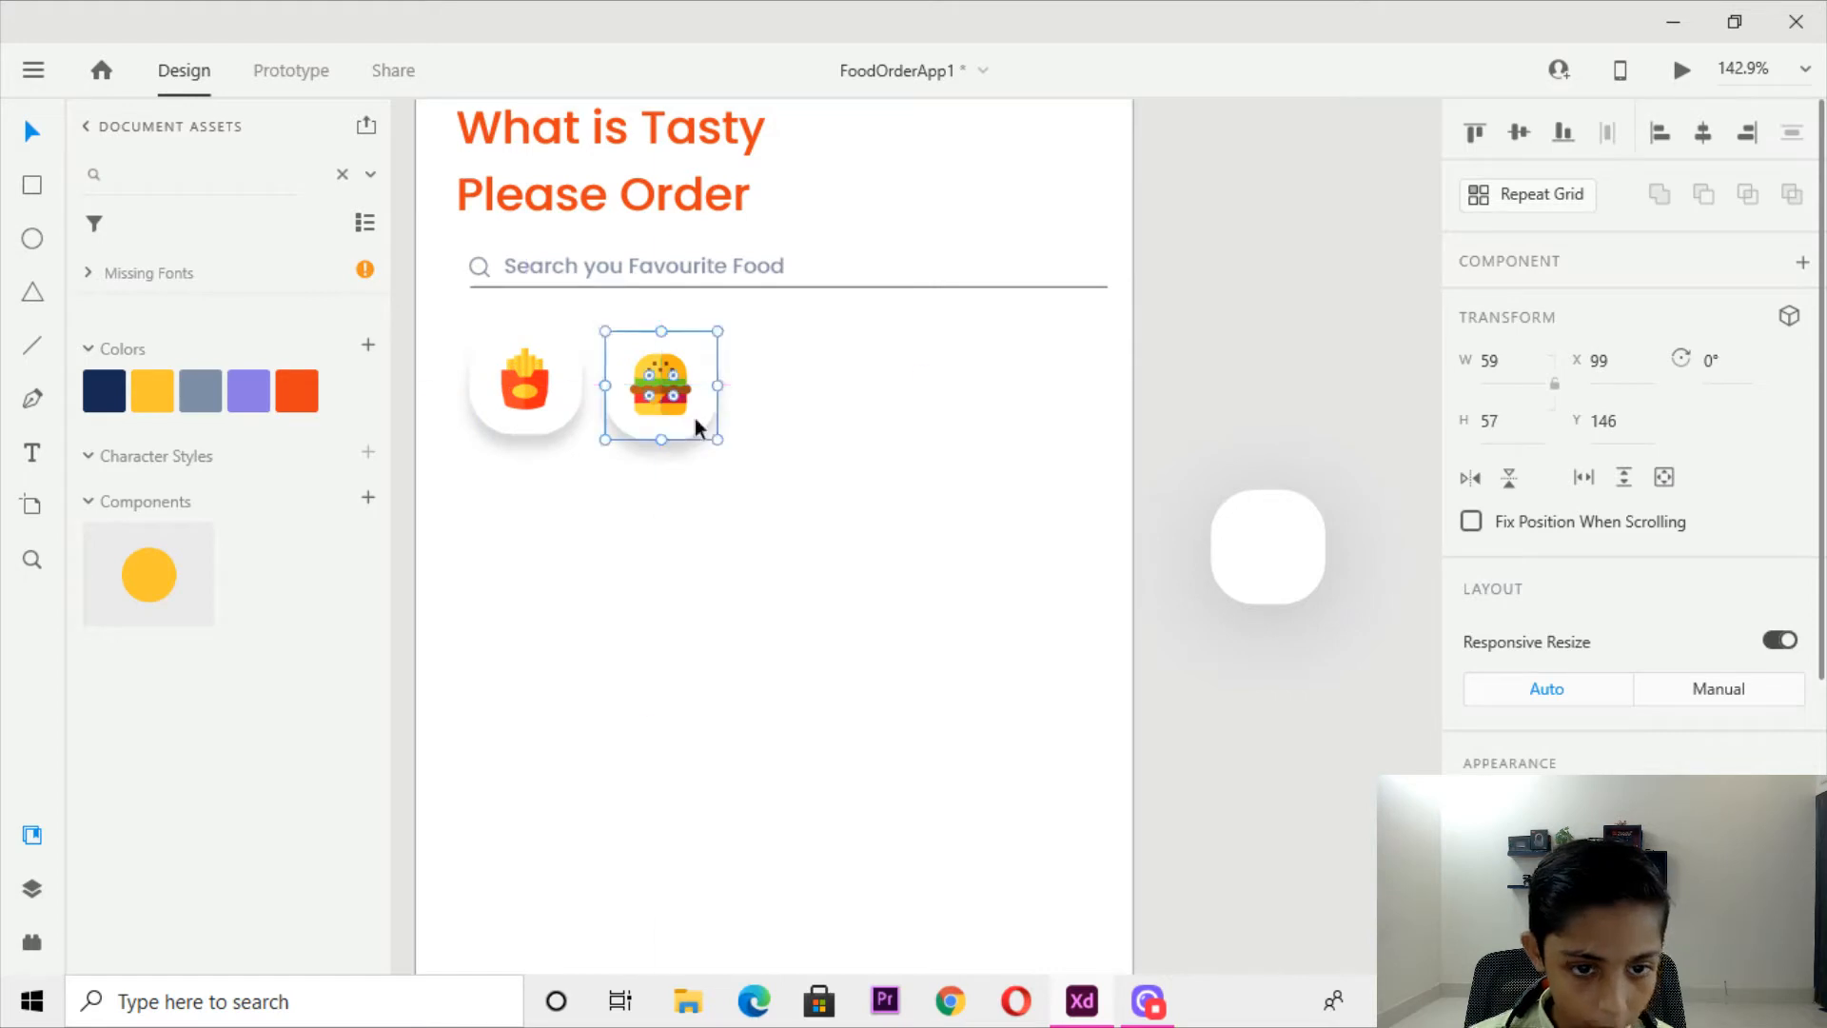
pyautogui.click(700, 482)
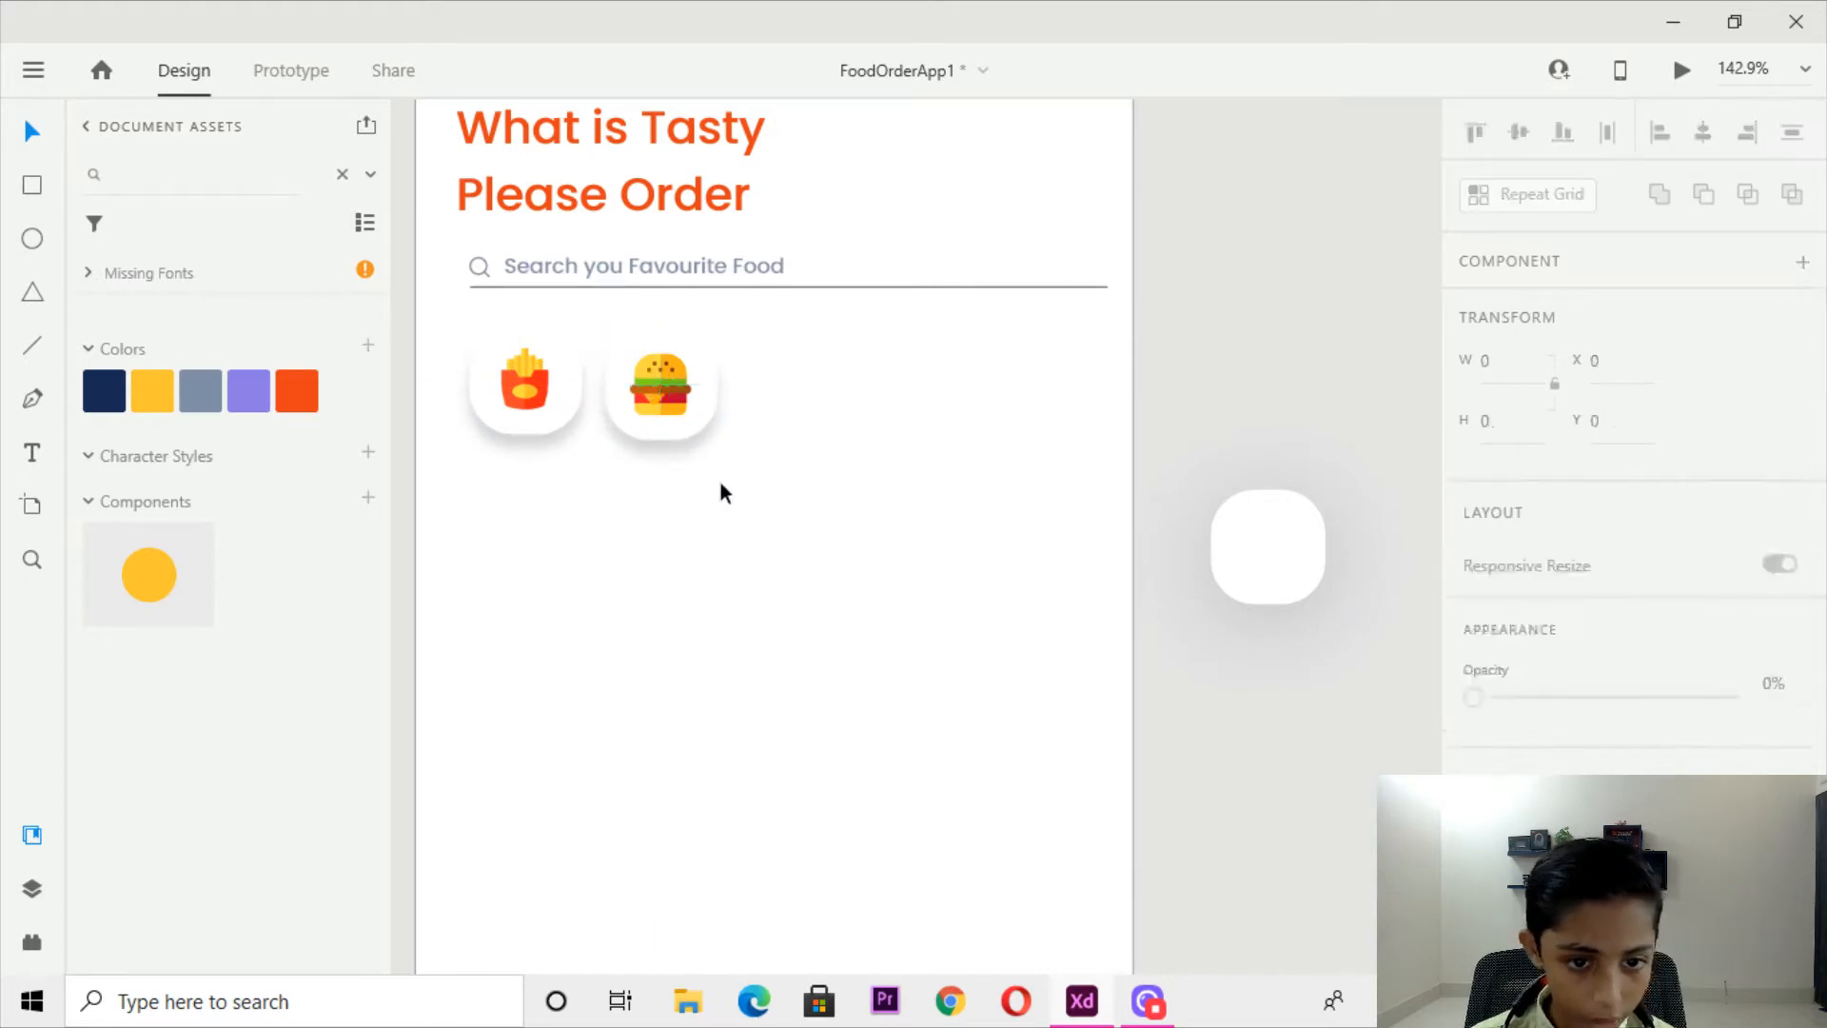
# Duplicate the burger's white tile as an empty third tile in the category row.
pyautogui.moveTo(816, 486); pyautogui.dragTo(730, 448)
pyautogui.moveTo(701, 378); pyautogui.dragTo(817, 418)
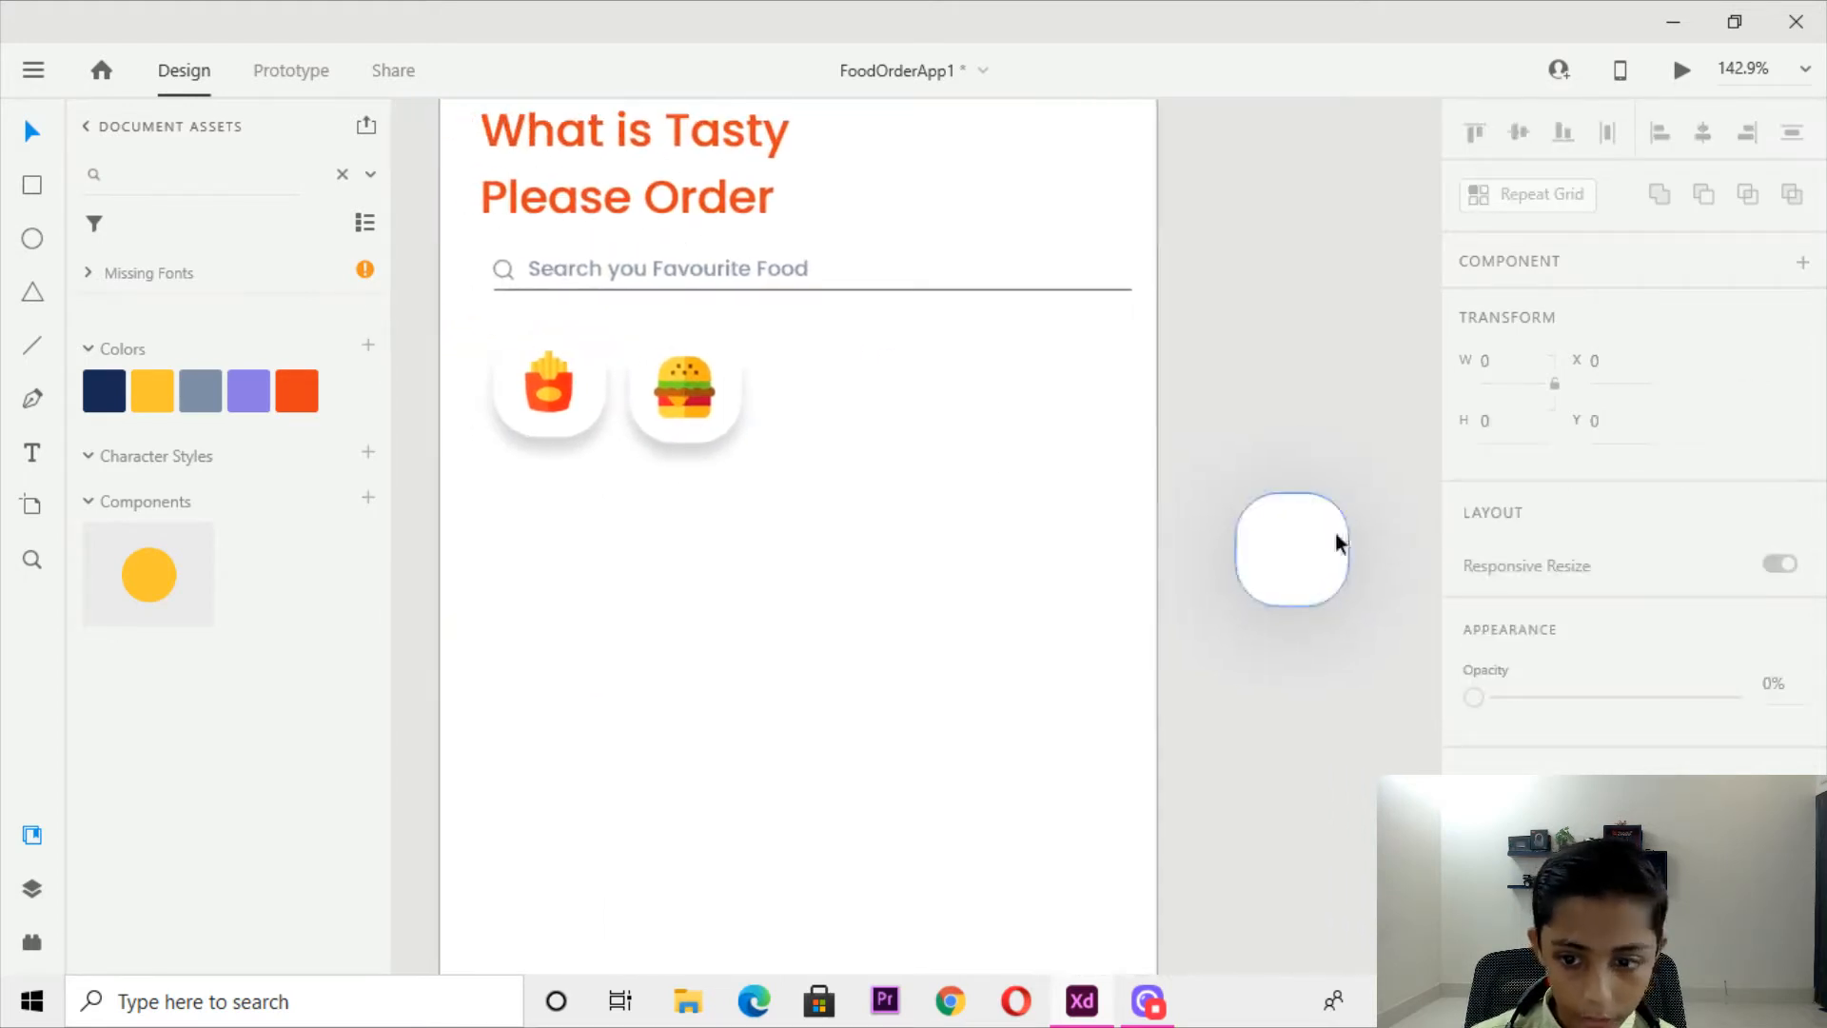
pyautogui.click(678, 438)
pyautogui.moveTo(726, 421); pyautogui.dragTo(860, 419)
pyautogui.click(990, 538)
# Pull the donut tile out of the reference row, ungroup it and delete its grey-blue background.
pyautogui.moveTo(991, 539); pyautogui.dragTo(680, 450)
pyautogui.moveTo(1035, 477); pyautogui.dragTo(1206, 567)
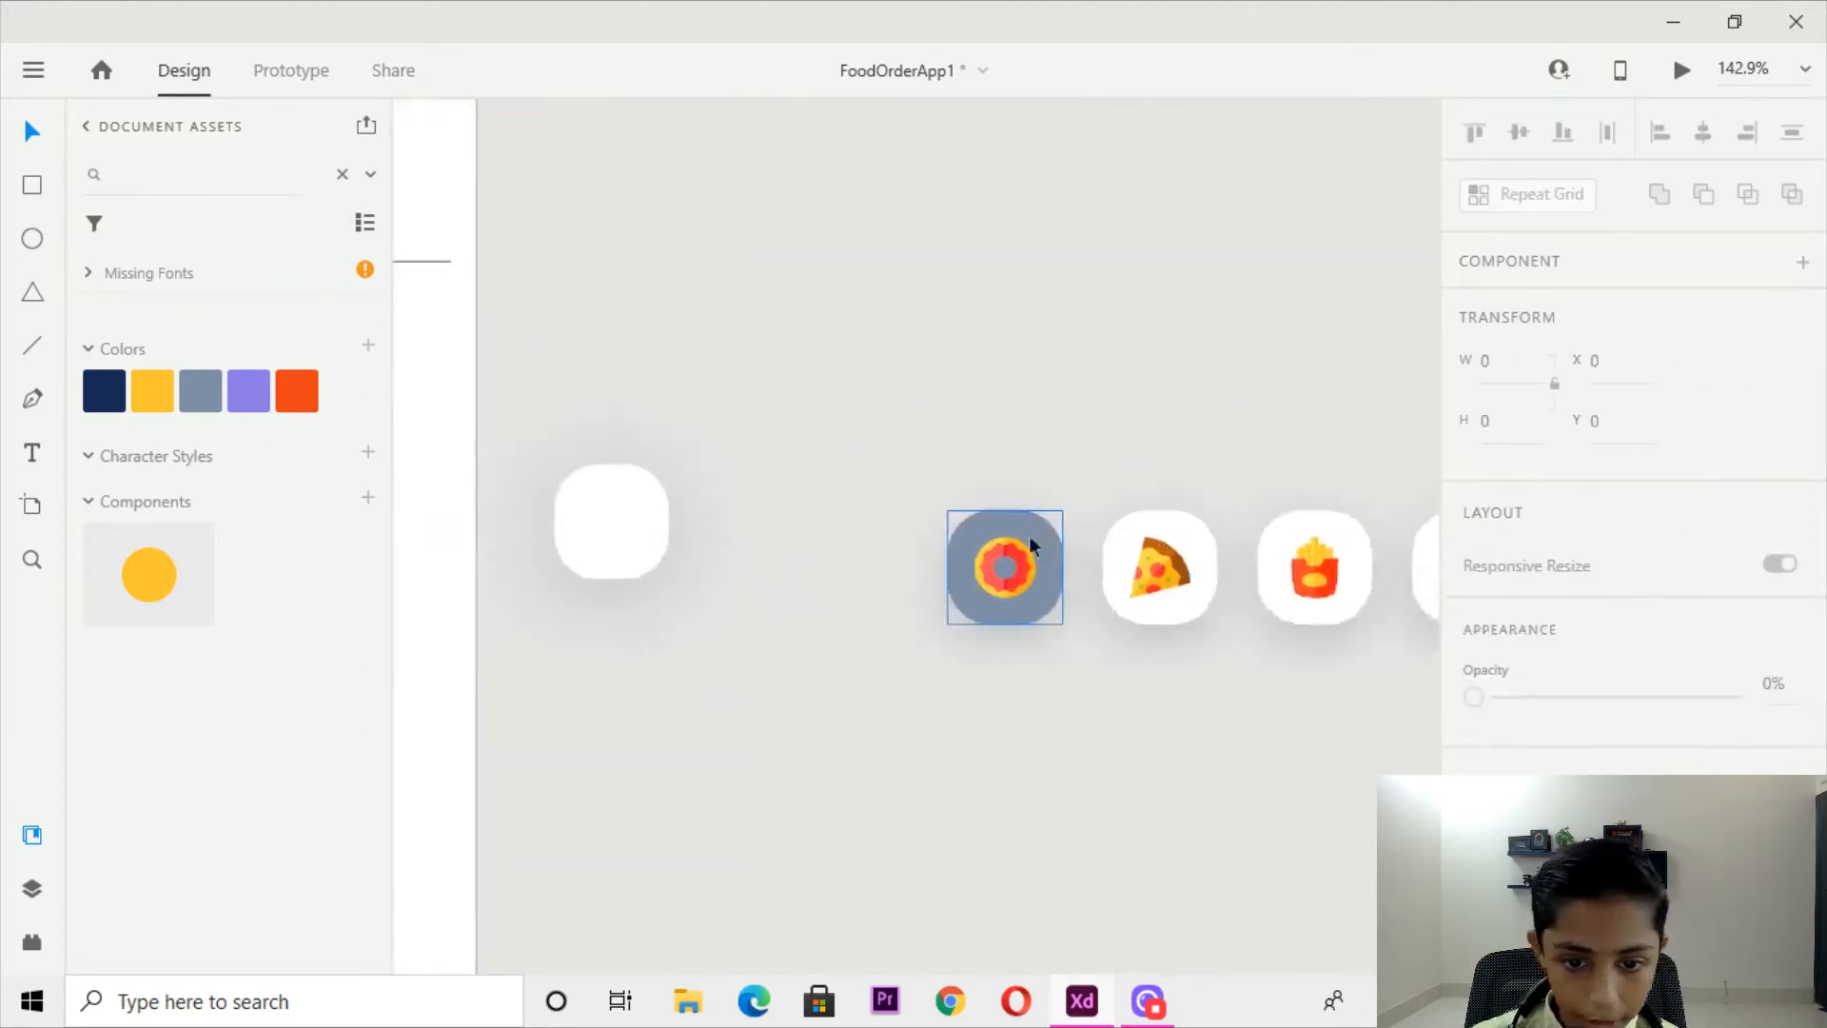
pyautogui.click(1018, 562)
pyautogui.moveTo(1005, 567); pyautogui.dragTo(853, 567)
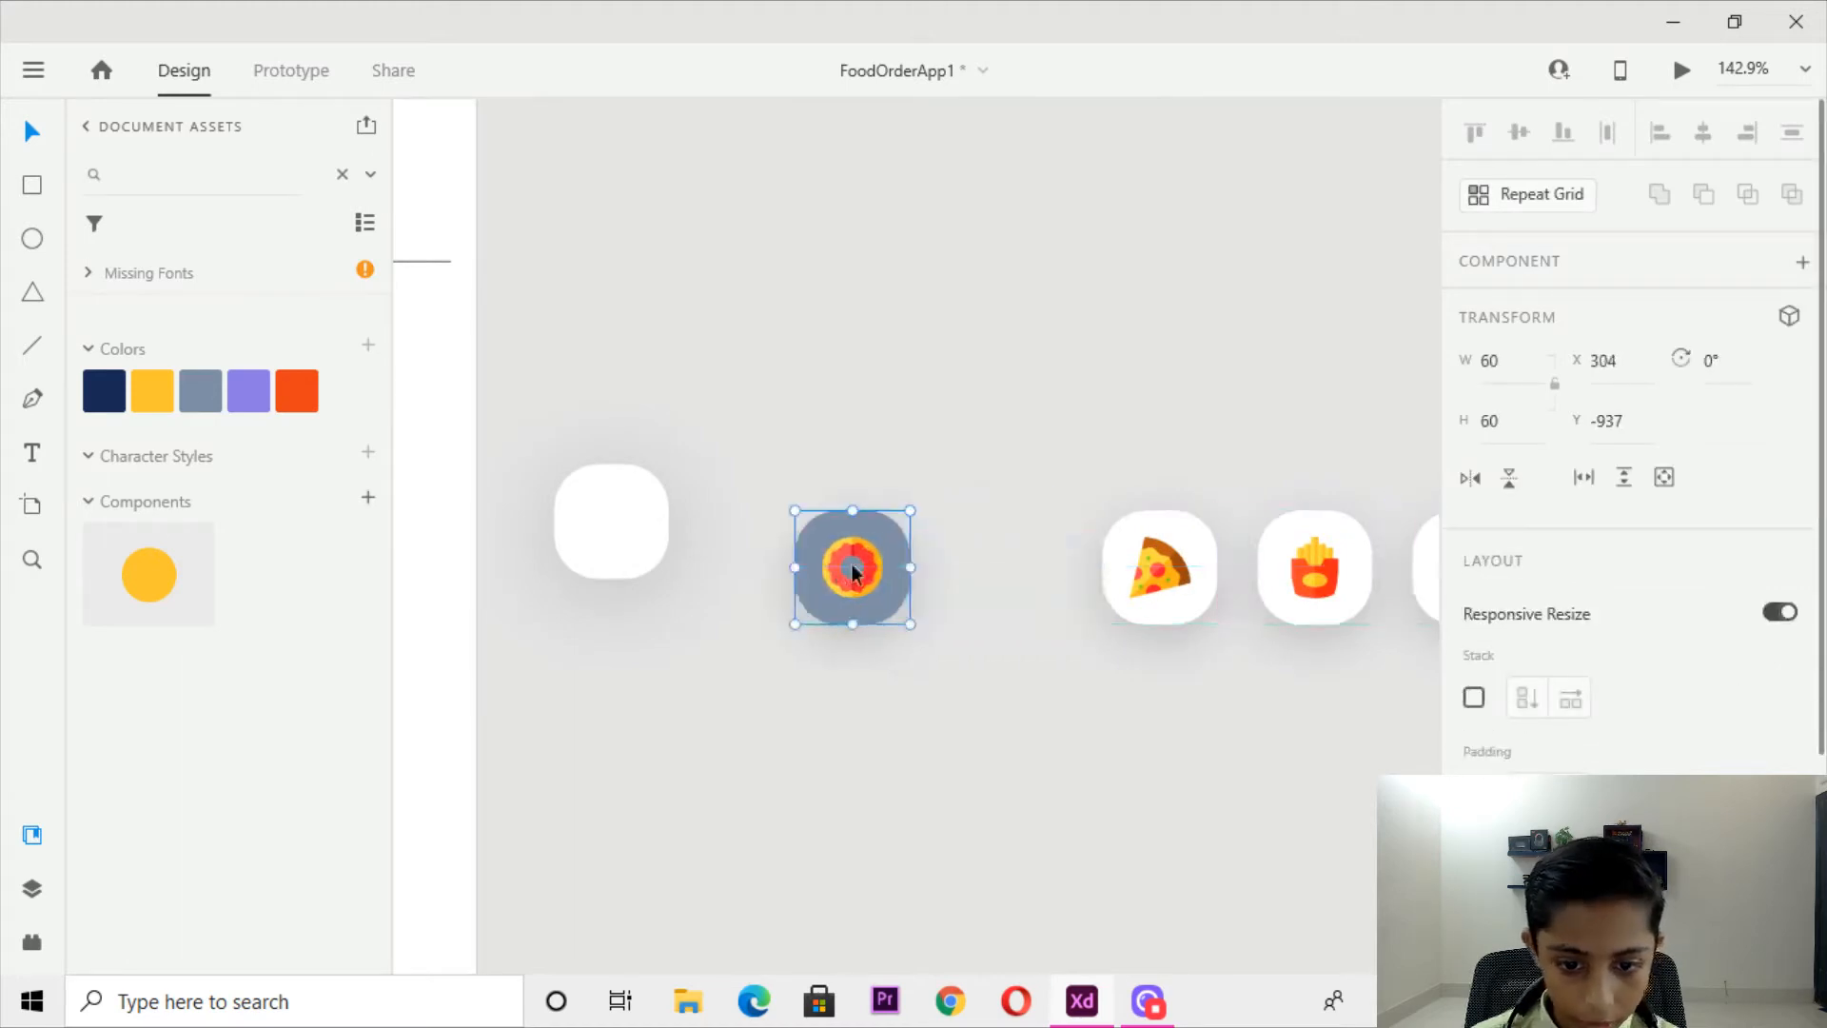
pyautogui.rightClick(854, 562)
pyautogui.click(896, 567)
pyautogui.click(956, 491)
pyautogui.click(847, 546)
pyautogui.click(845, 556)
pyautogui.click(889, 517)
pyautogui.press('Delete')
# Move the donut icon onto the empty third tile and nudge it to the centre.
pyautogui.click(843, 580)
pyautogui.moveTo(829, 590); pyautogui.dragTo(997, 677)
pyautogui.click(1326, 611)
pyautogui.click(1068, 635)
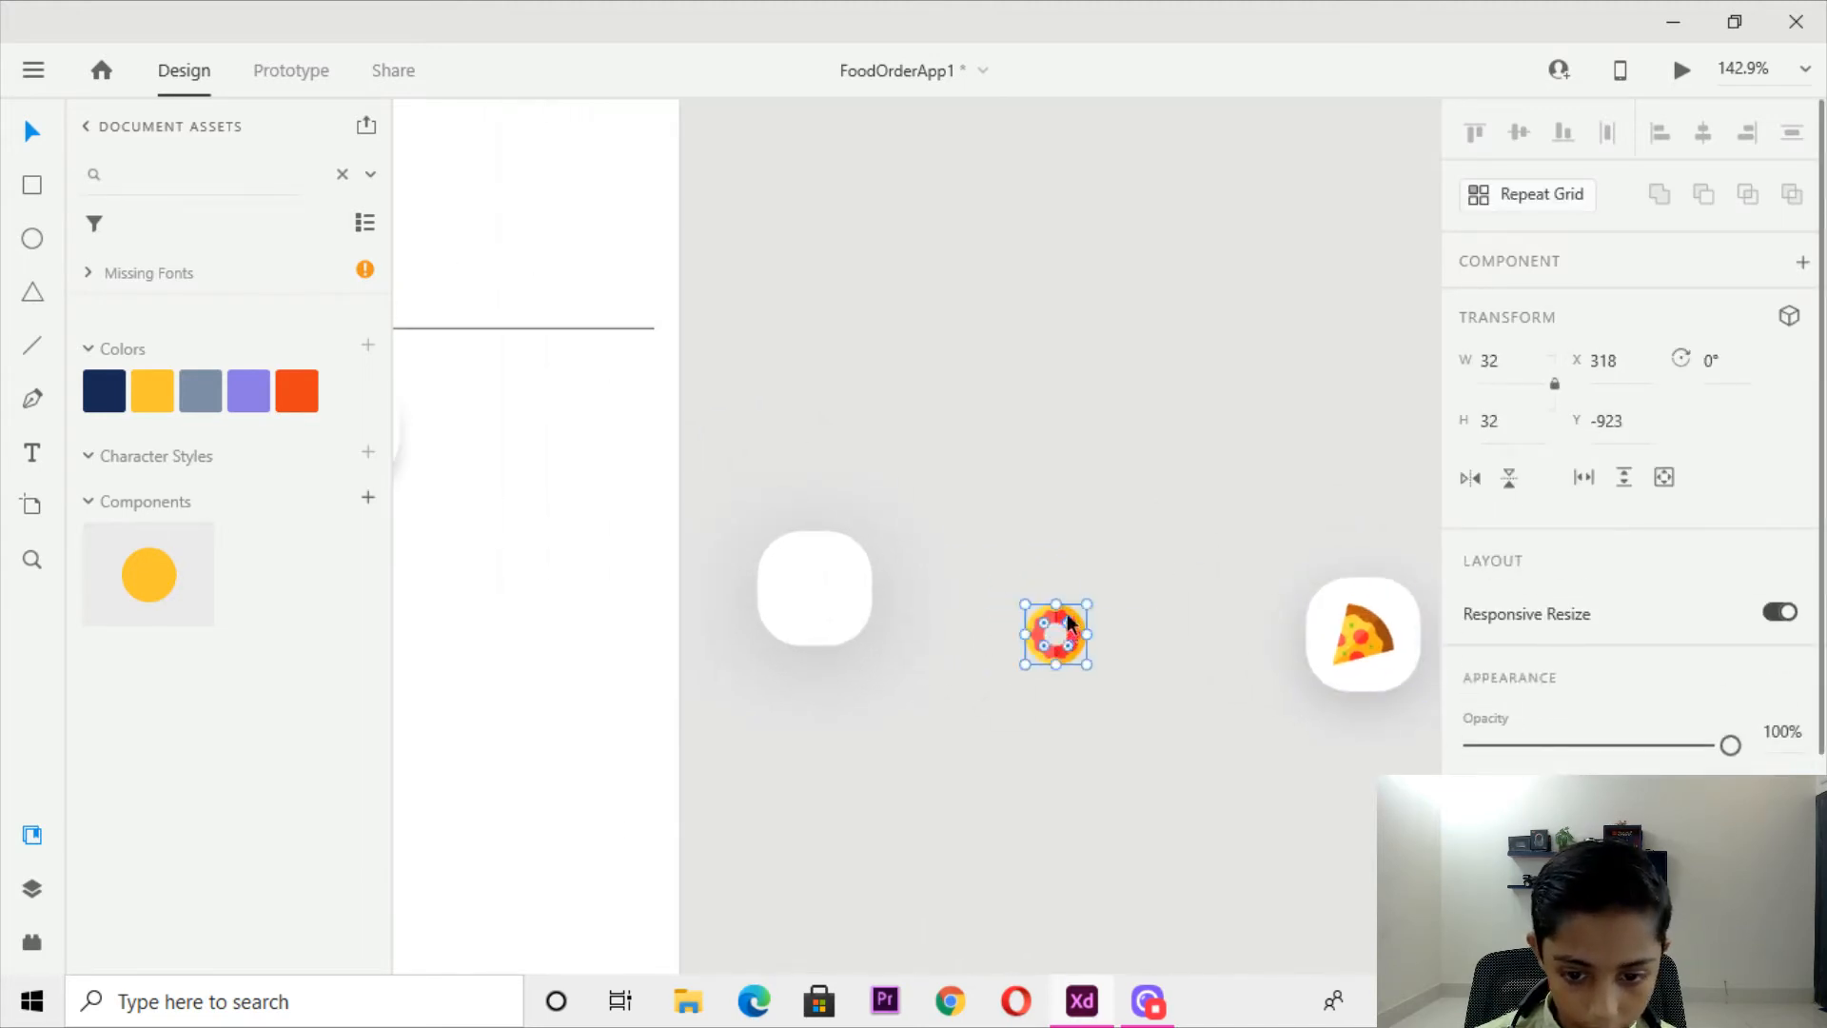
pyautogui.moveTo(1060, 619); pyautogui.dragTo(571, 418)
pyautogui.moveTo(571, 418); pyautogui.dragTo(667, 615)
pyautogui.press('Left')
pyautogui.press('Right')
pyautogui.press('Down')
pyautogui.press('Left')
pyautogui.click(728, 596)
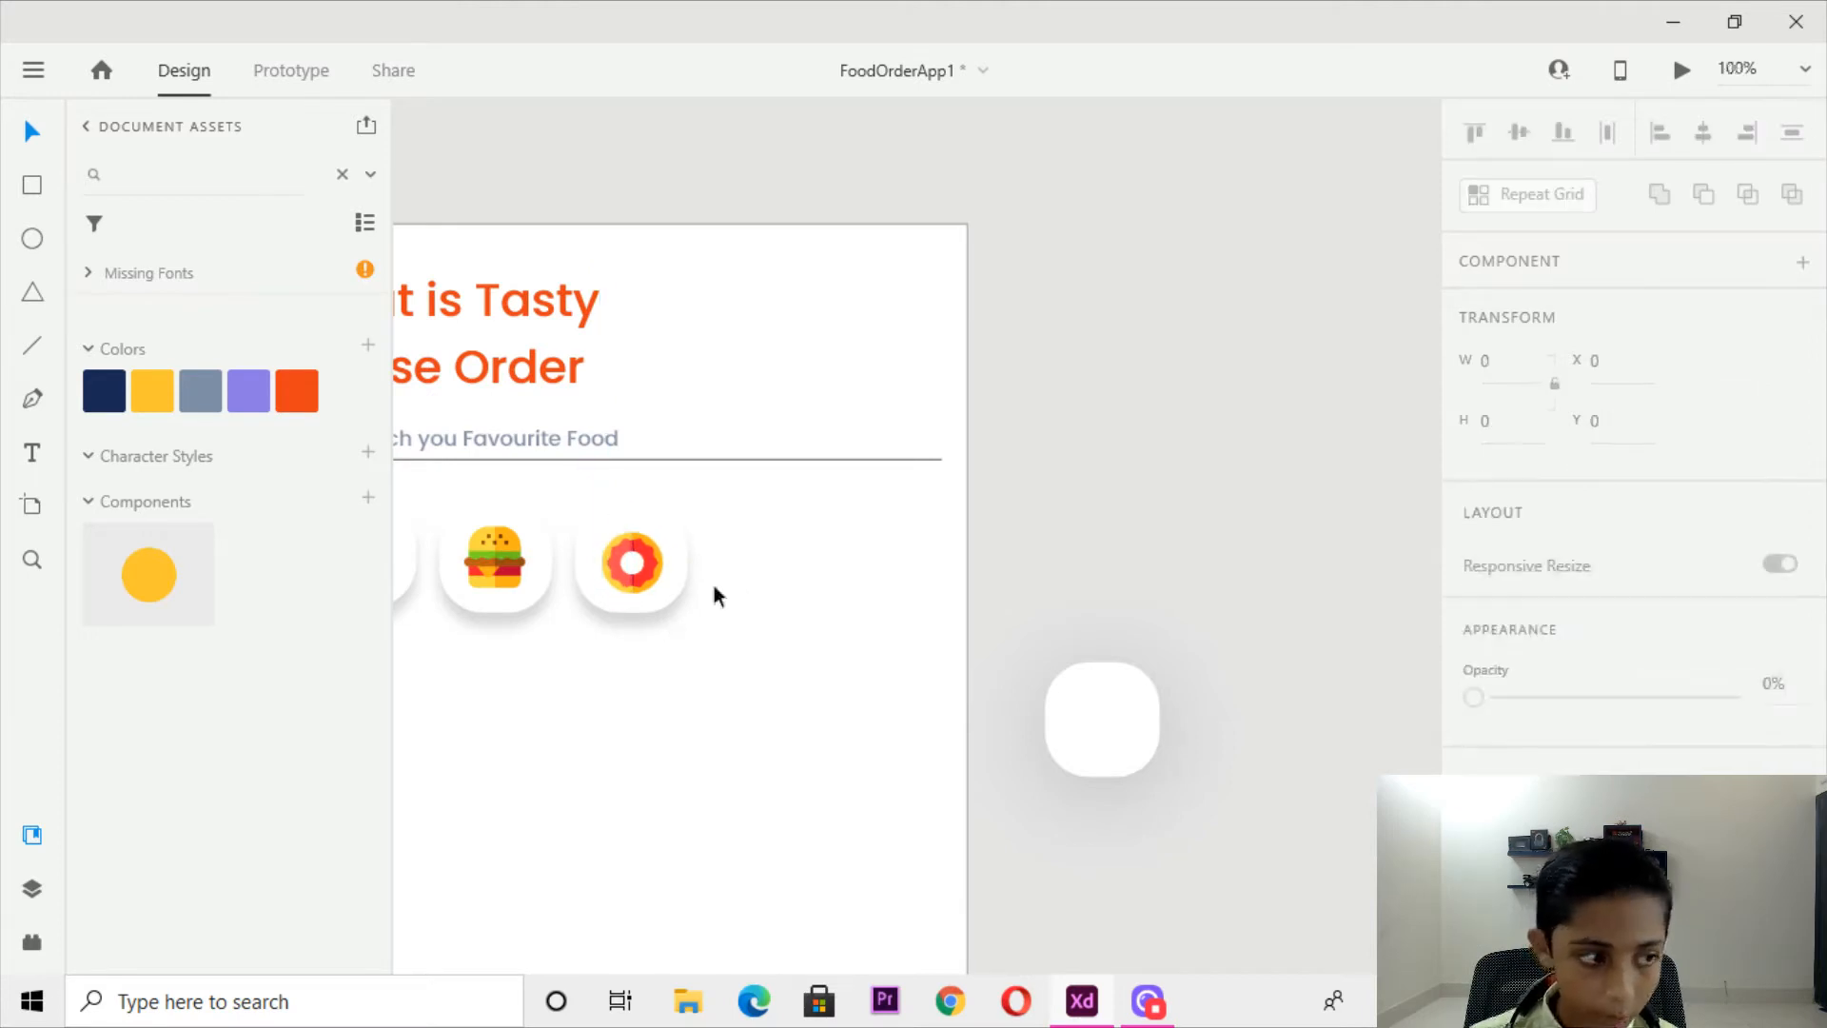
# Delete the blank white reference tile beside the artboard.
pyautogui.hotkey('ctrl', '-')
pyautogui.moveTo(864, 596); pyautogui.dragTo(842, 505)
pyautogui.moveTo(1007, 546); pyautogui.dragTo(658, 501)
pyautogui.press('Delete')
# Turn on the border for the fries, burger and donut tiles and their icons together.
pyautogui.click(712, 458)
pyautogui.moveTo(814, 430); pyautogui.dragTo(569, 488)
pyautogui.scroll(-2, 1563, 768)
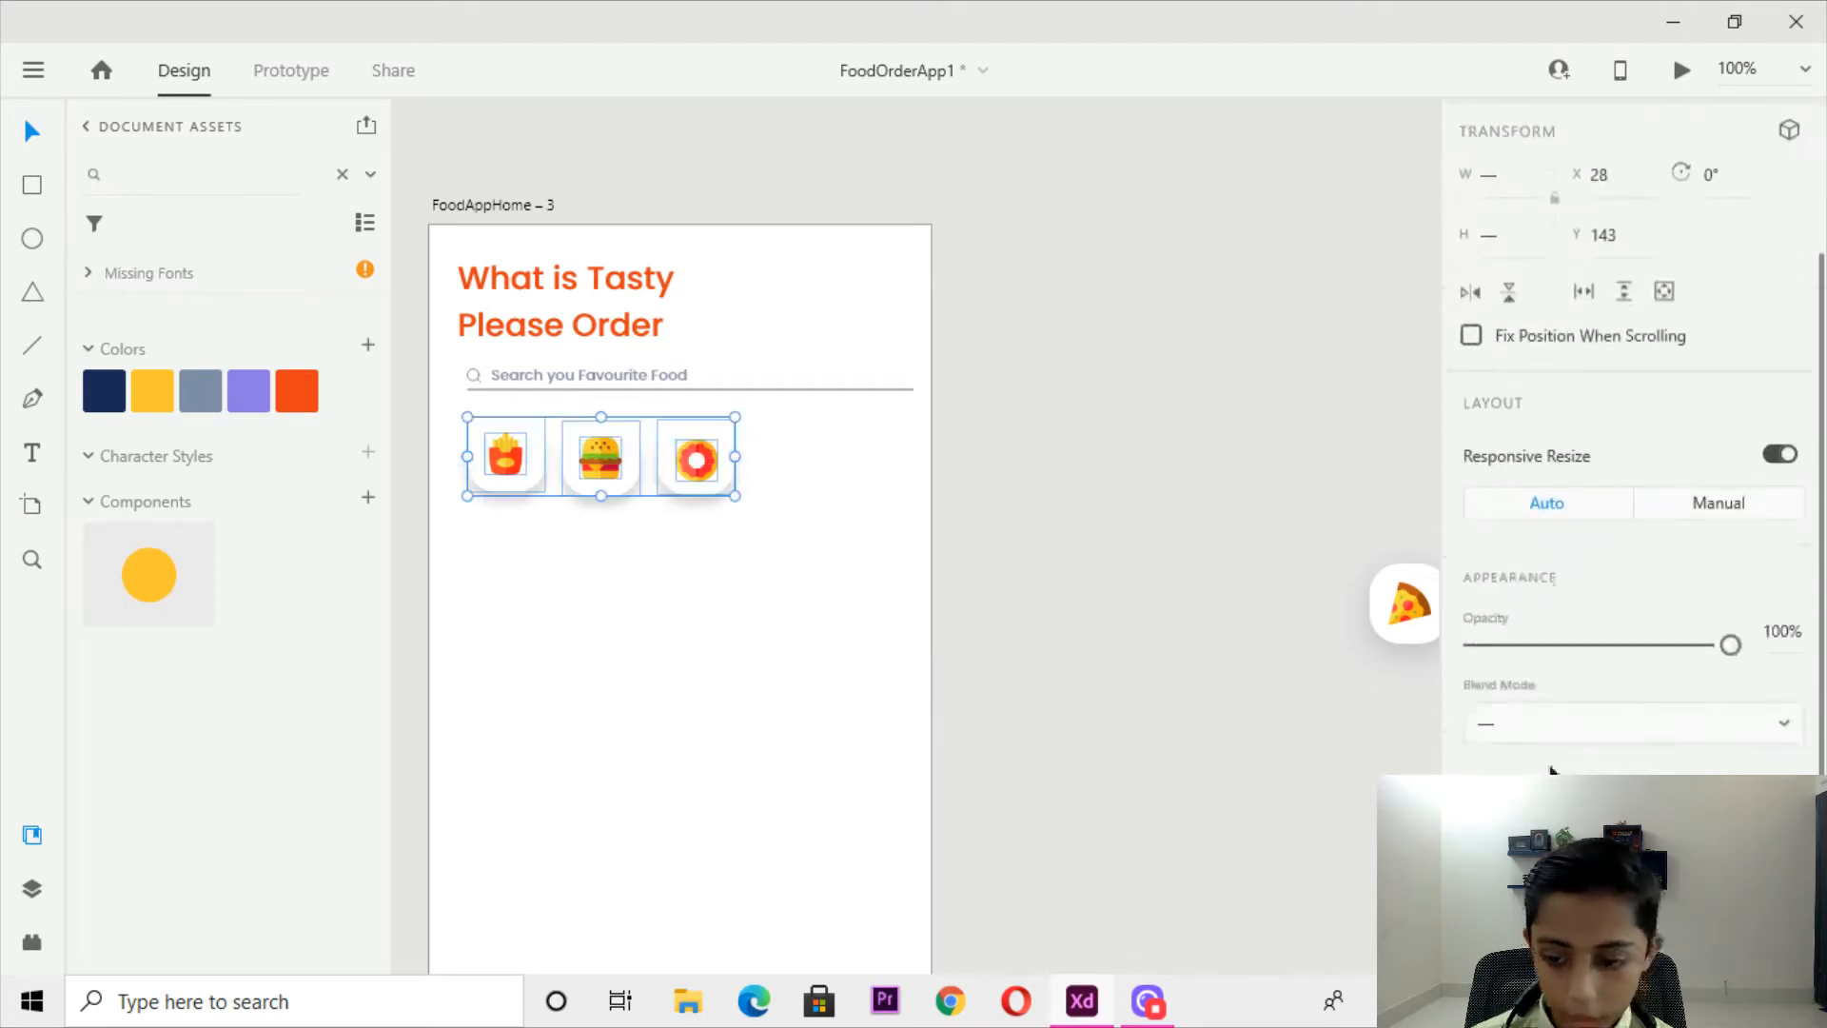
pyautogui.click(1471, 854)
pyautogui.click(986, 607)
pyautogui.hotkey('ctrl', '+')
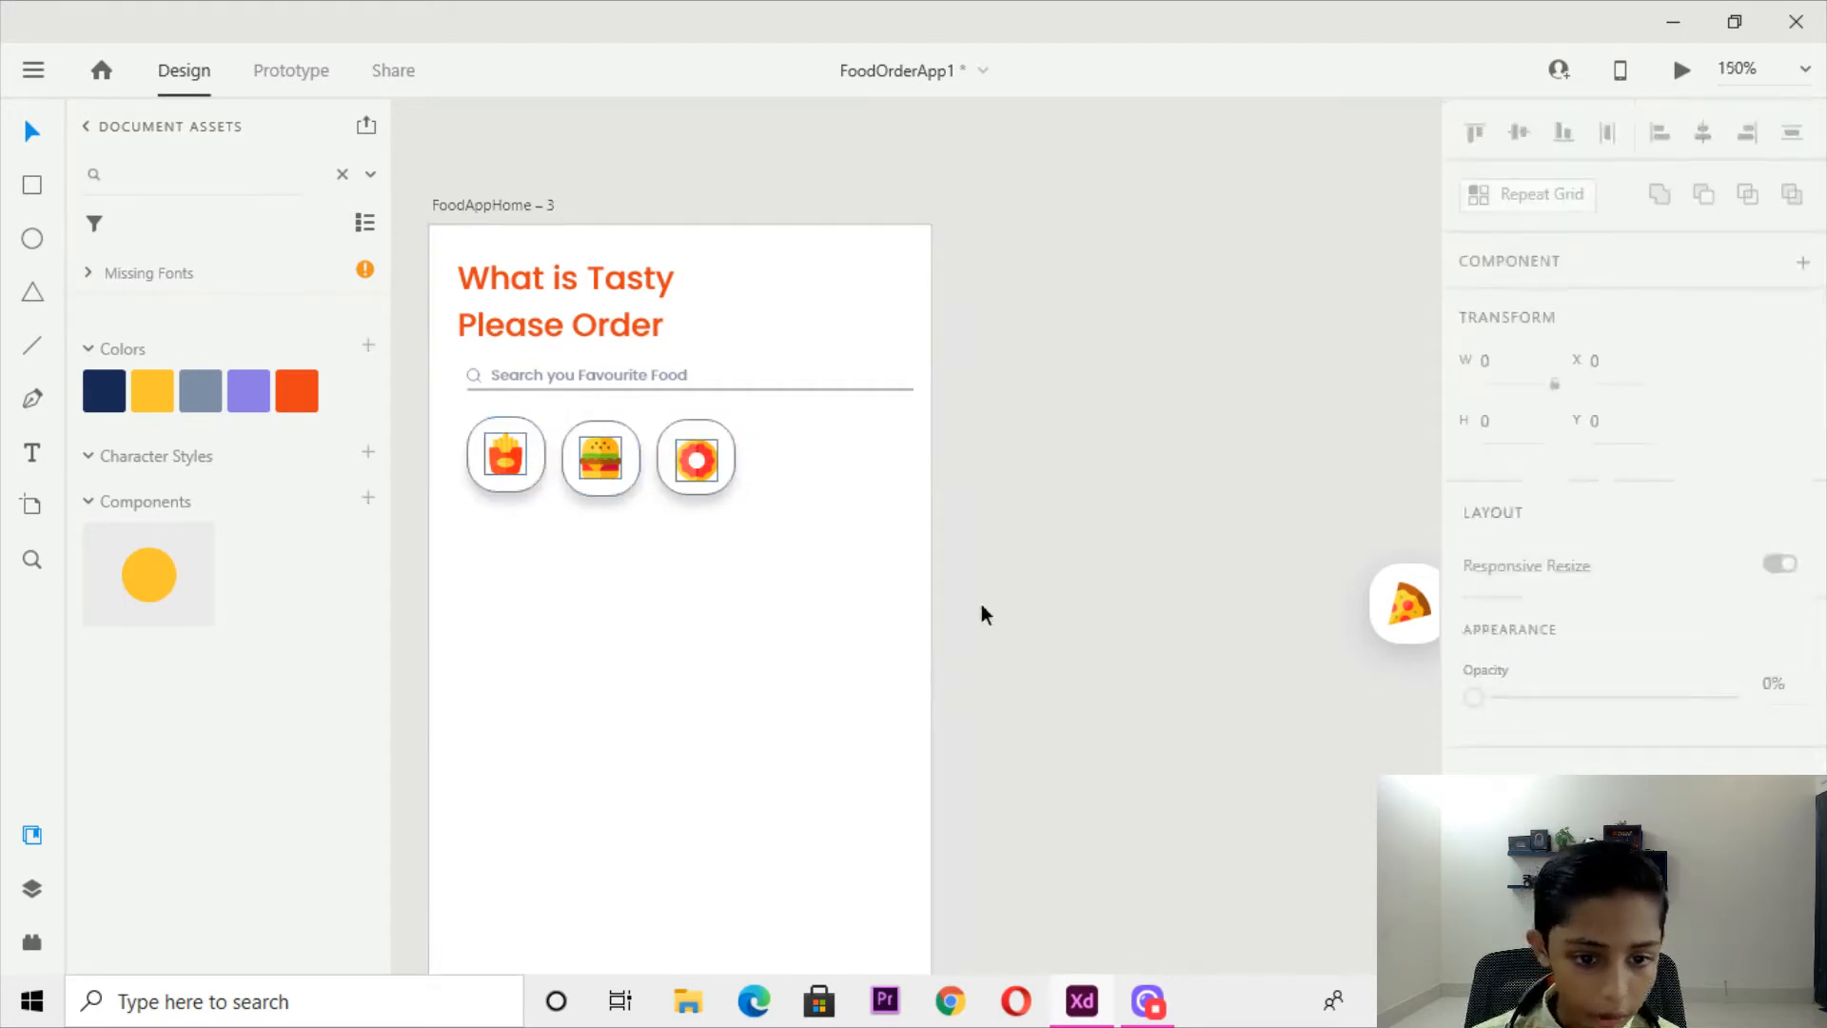
# Turn off the border on the three food icons and align the donut icon in its tile at X 184, Y 158.
pyautogui.click(580, 424)
pyautogui.hscroll(-4, 580, 424)
pyautogui.keyDown('shift'); pyautogui.click(857, 480); pyautogui.keyUp('shift')
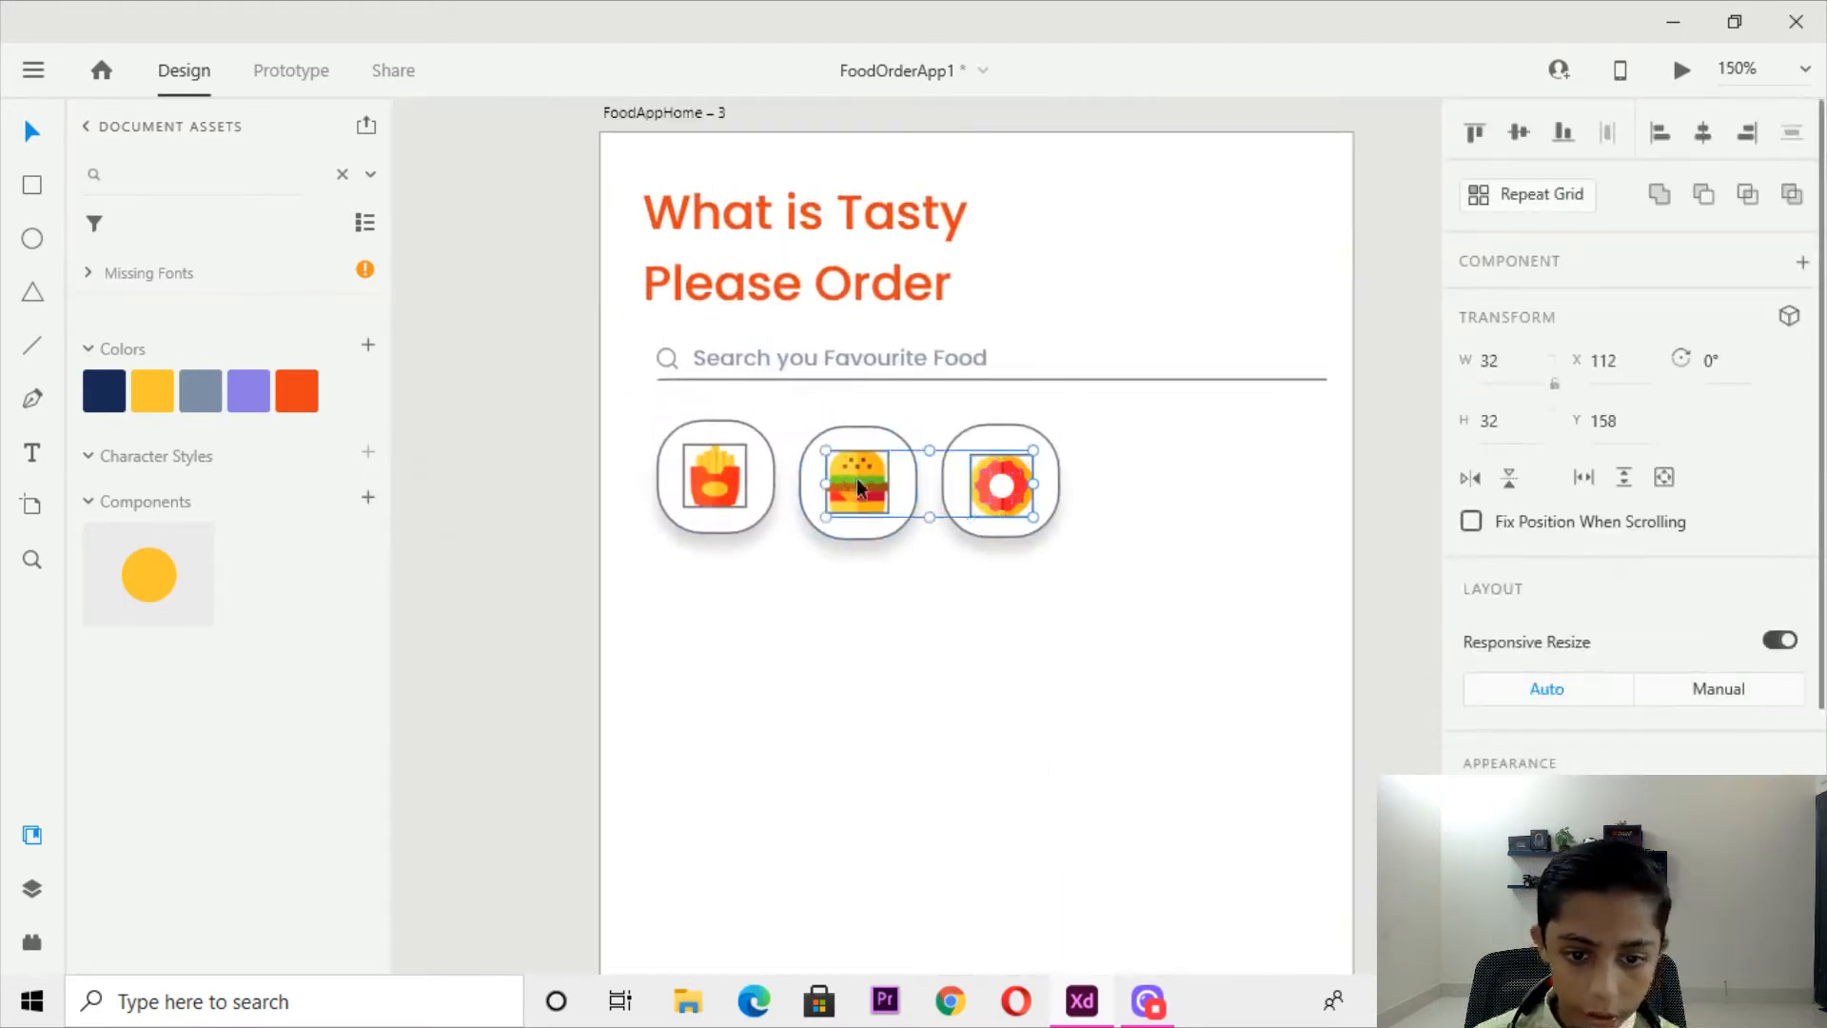
pyautogui.keyDown('shift'); pyautogui.click(681, 489); pyautogui.keyUp('shift')
pyautogui.scroll(-3, 1632, 428)
pyautogui.click(1084, 666)
pyautogui.hscroll(3, 965, 539)
pyautogui.click(875, 477)
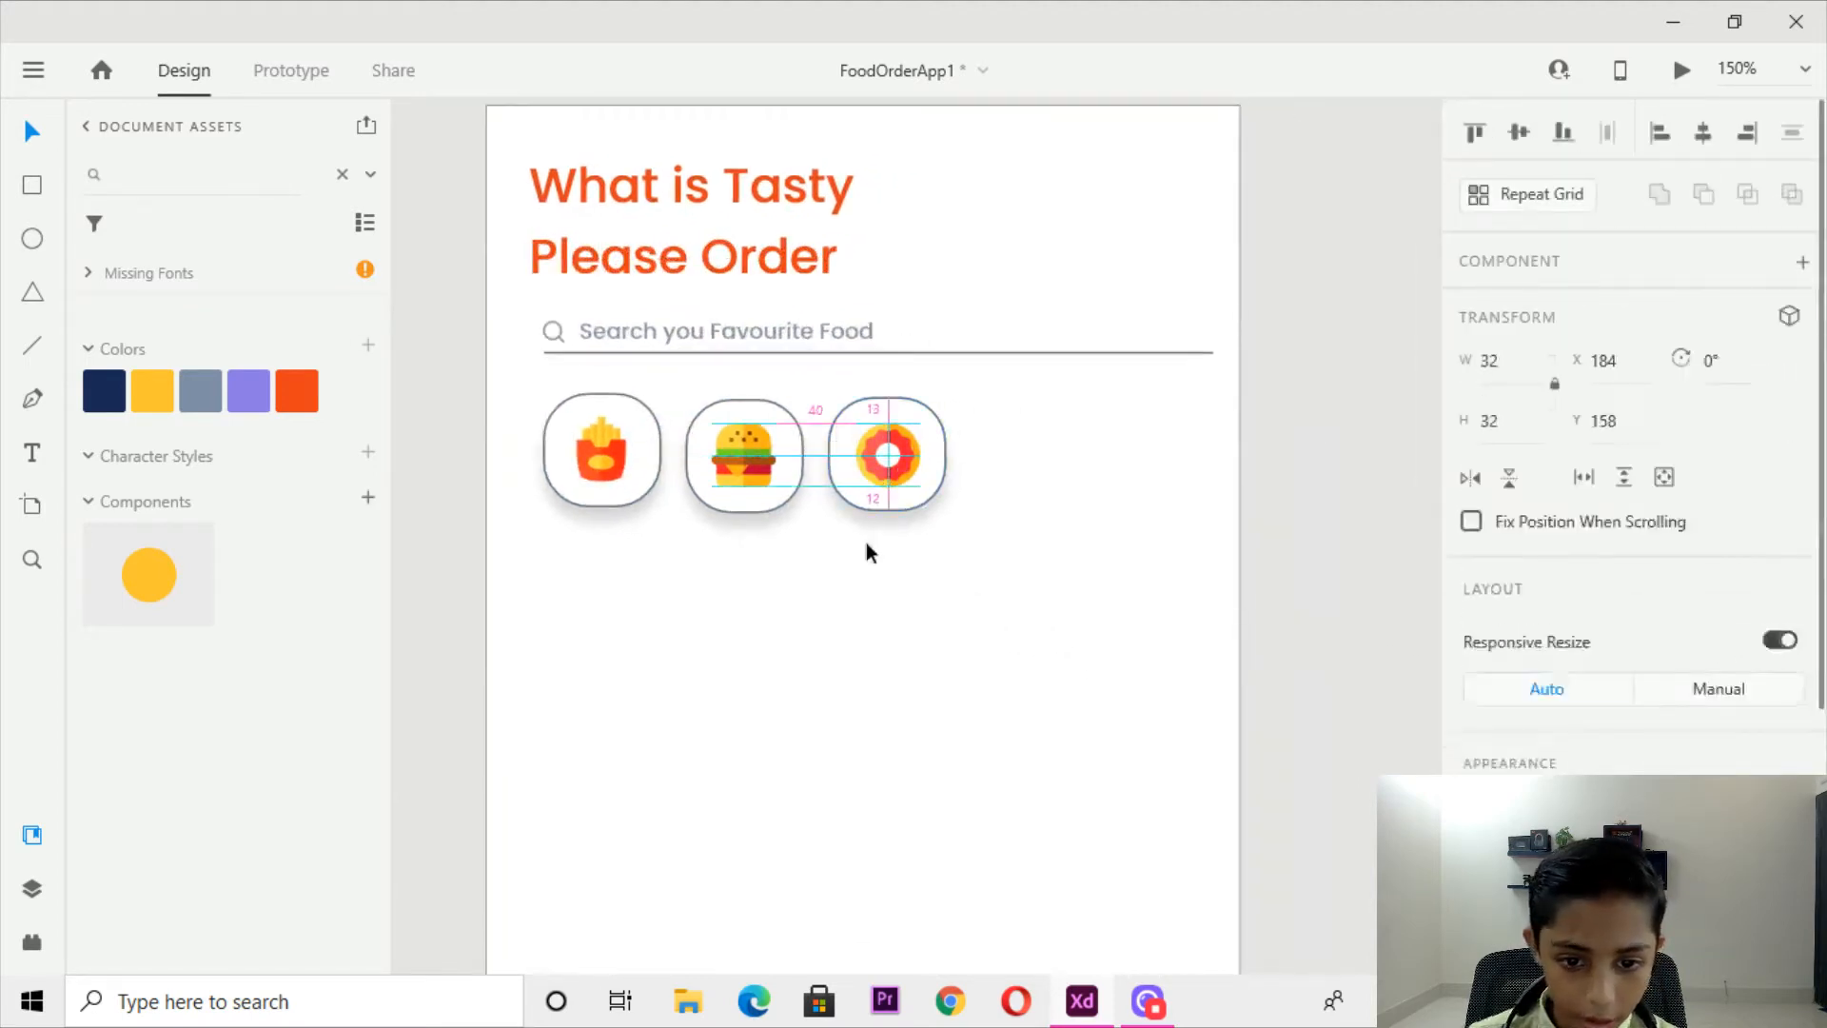
pyautogui.click(869, 545)
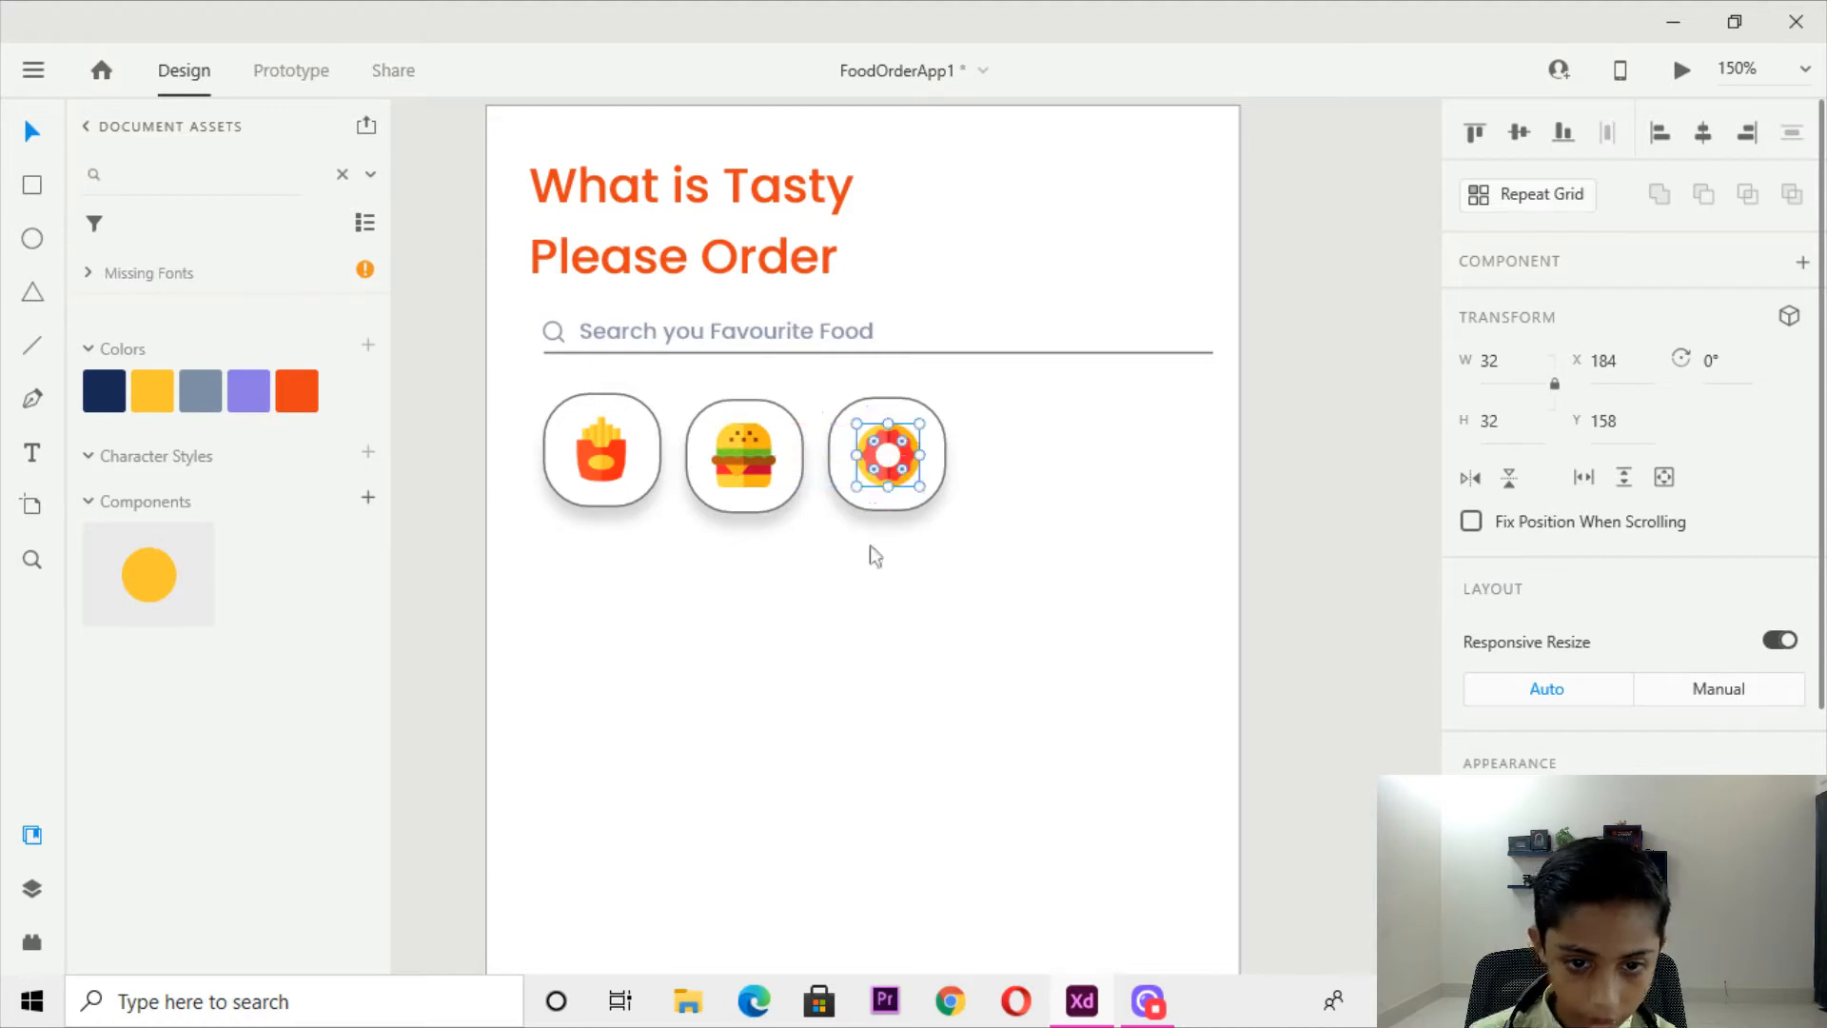
# Move the pizza tile from the reference row next to the donut tile, at X 239, Y 143.
pyautogui.scroll(-2, 879, 552)
pyautogui.moveTo(892, 535); pyautogui.dragTo(482, 396)
pyautogui.moveTo(1157, 402); pyautogui.dragTo(1081, 499)
pyautogui.moveTo(1119, 521); pyautogui.dragTo(654, 454)
pyautogui.click(910, 522)
# Delete the pizza's old background and place a copy of the donut's outlined tile beneath it at X 240, Y 145.
pyautogui.click(693, 411)
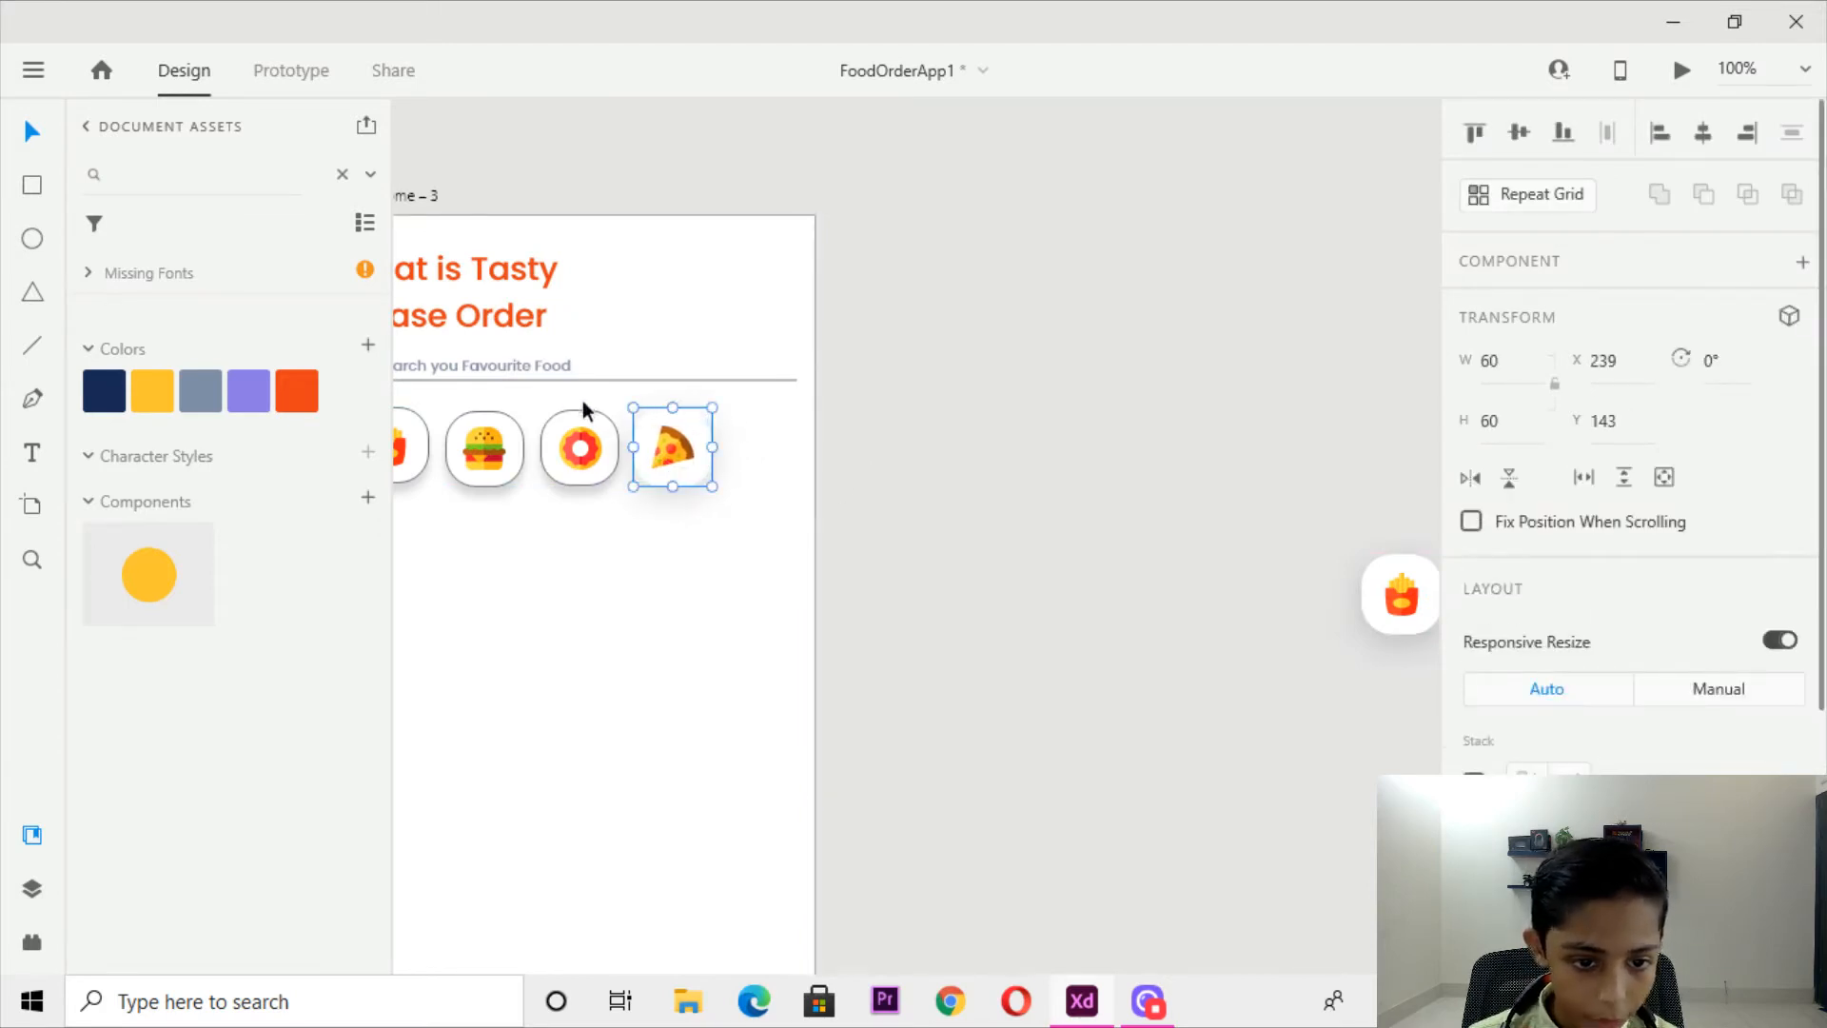
pyautogui.press('Delete')
pyautogui.hotkey('ctrl', 'z')
pyautogui.hotkey('ctrl', 's')
pyautogui.press('Delete')
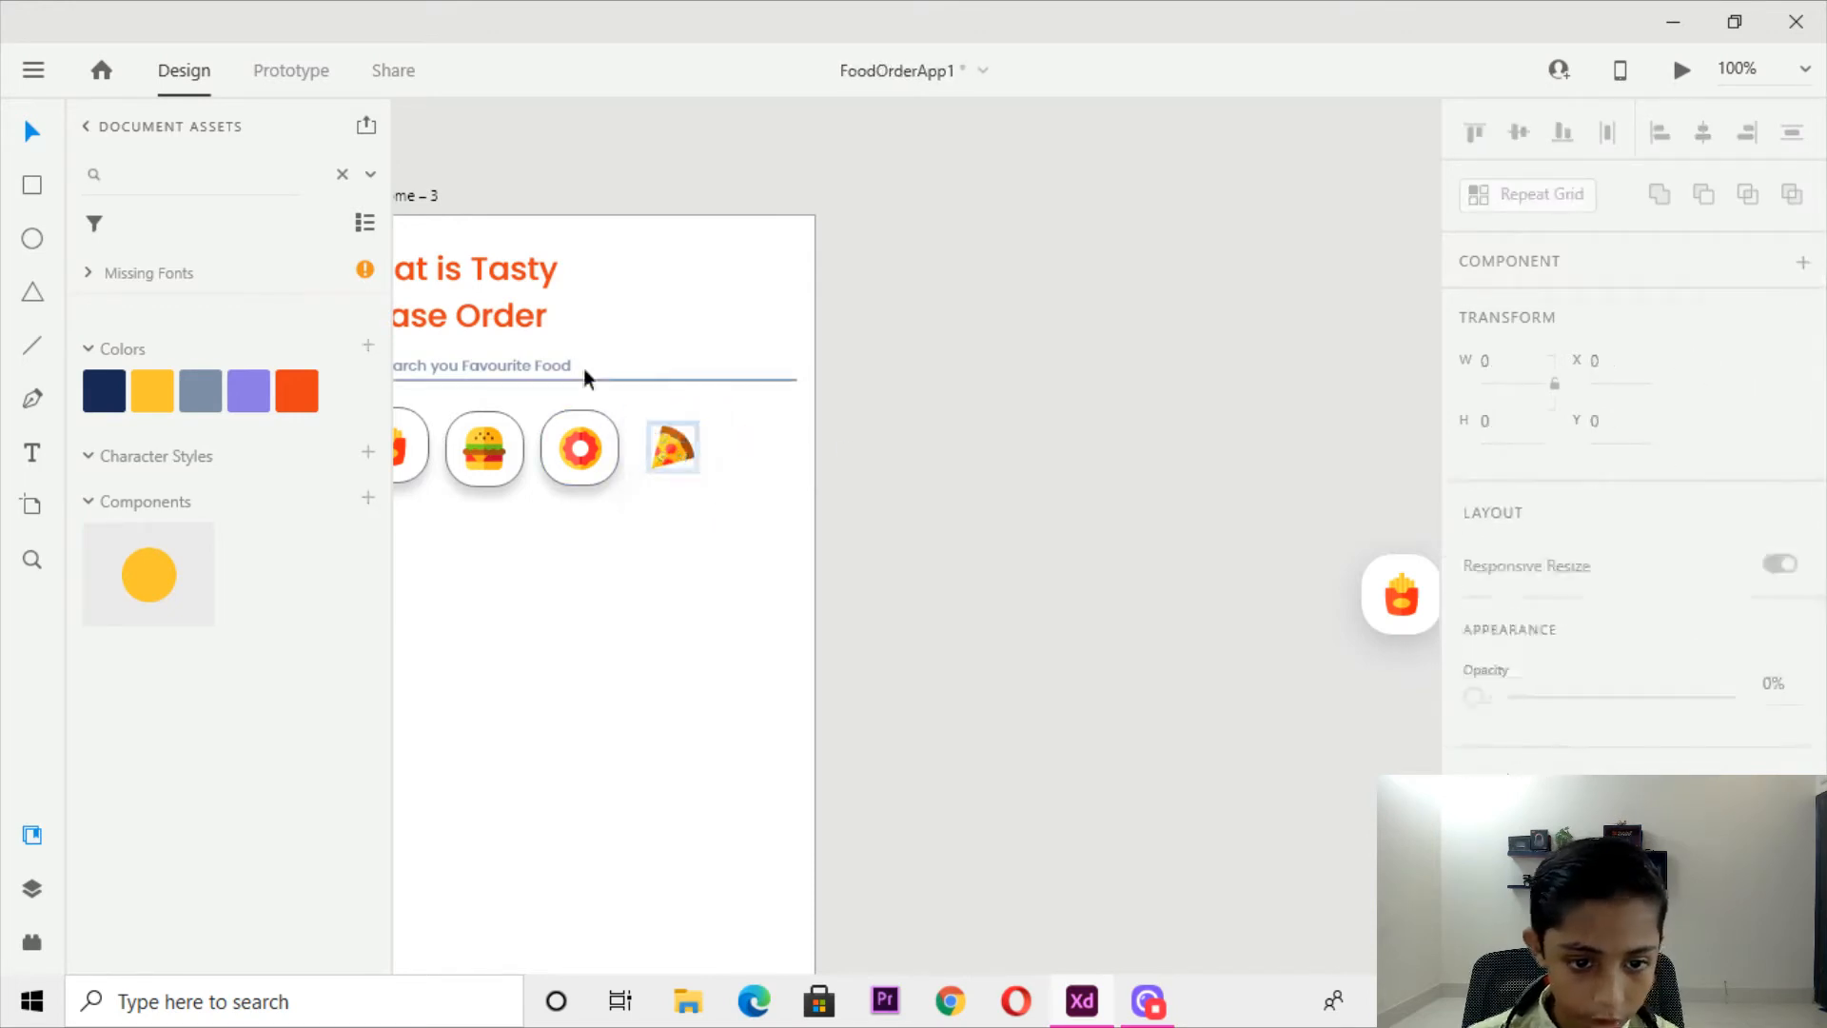
pyautogui.moveTo(597, 419); pyautogui.dragTo(694, 422)
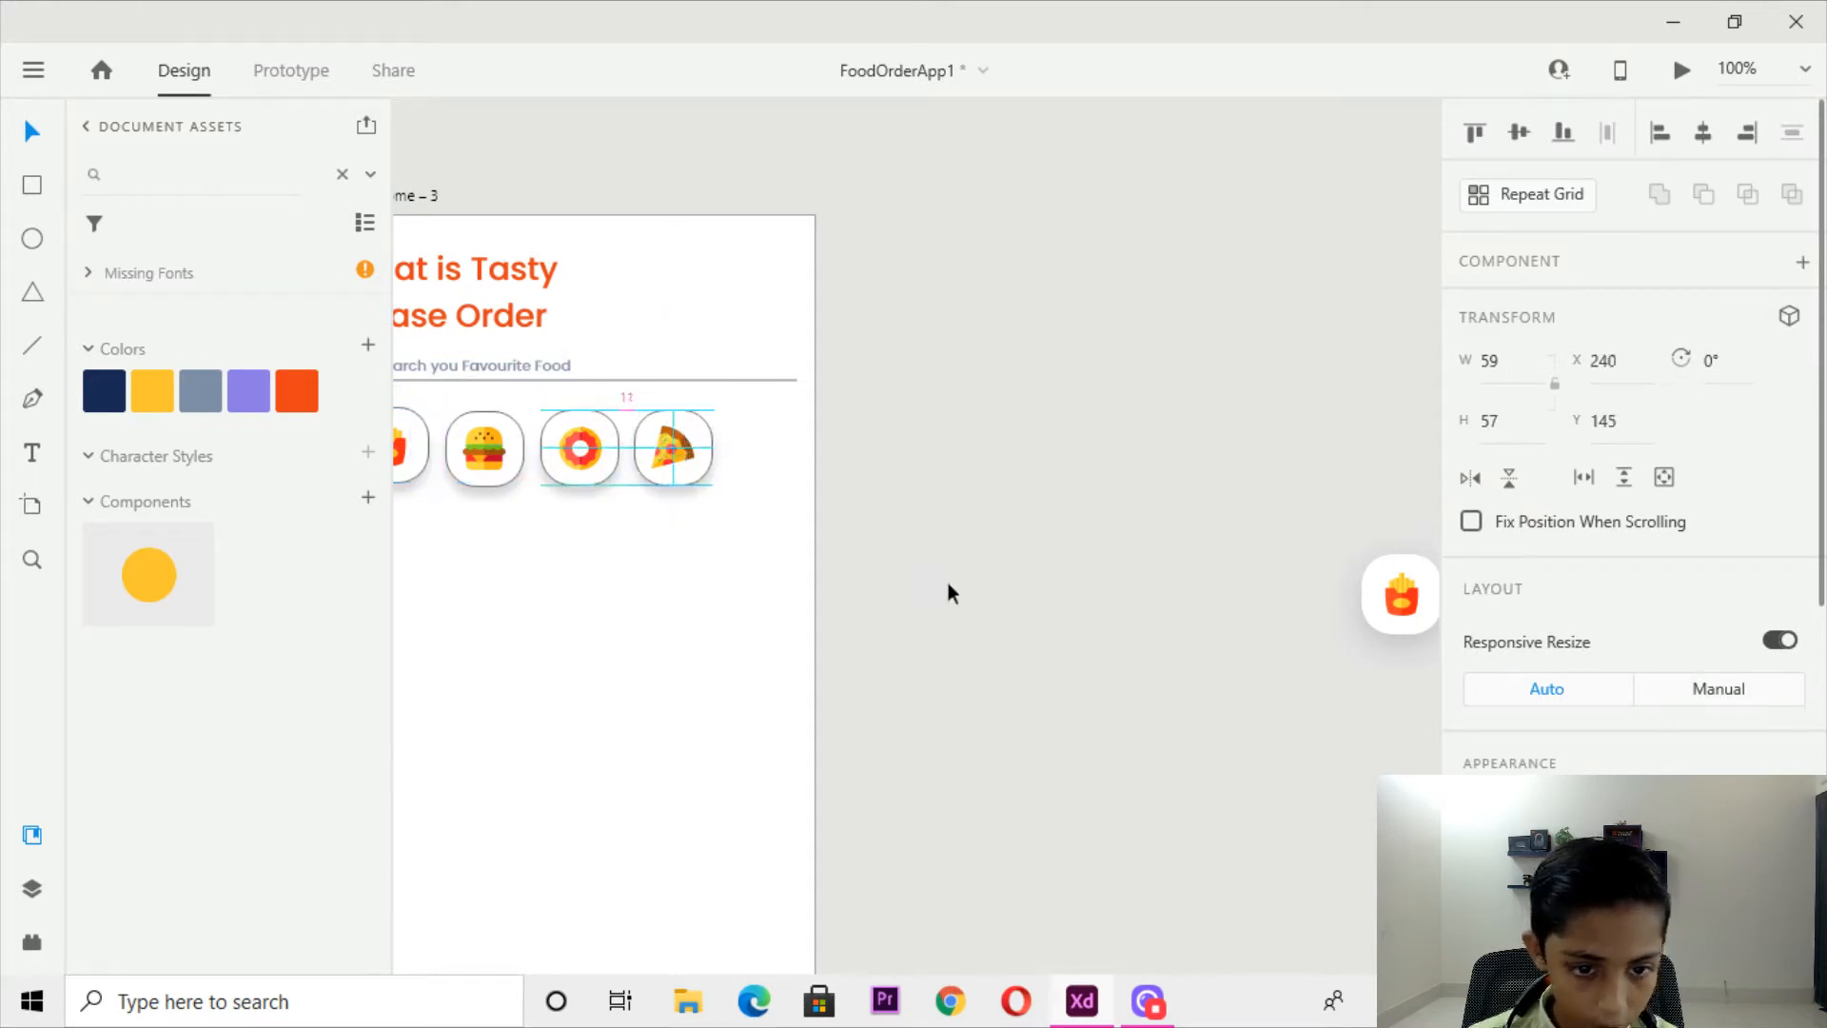
pyautogui.click(948, 582)
# Move the remaining fries and burger tiles from the reference row into line after the pizza tile.
pyautogui.moveTo(1080, 562); pyautogui.dragTo(904, 497)
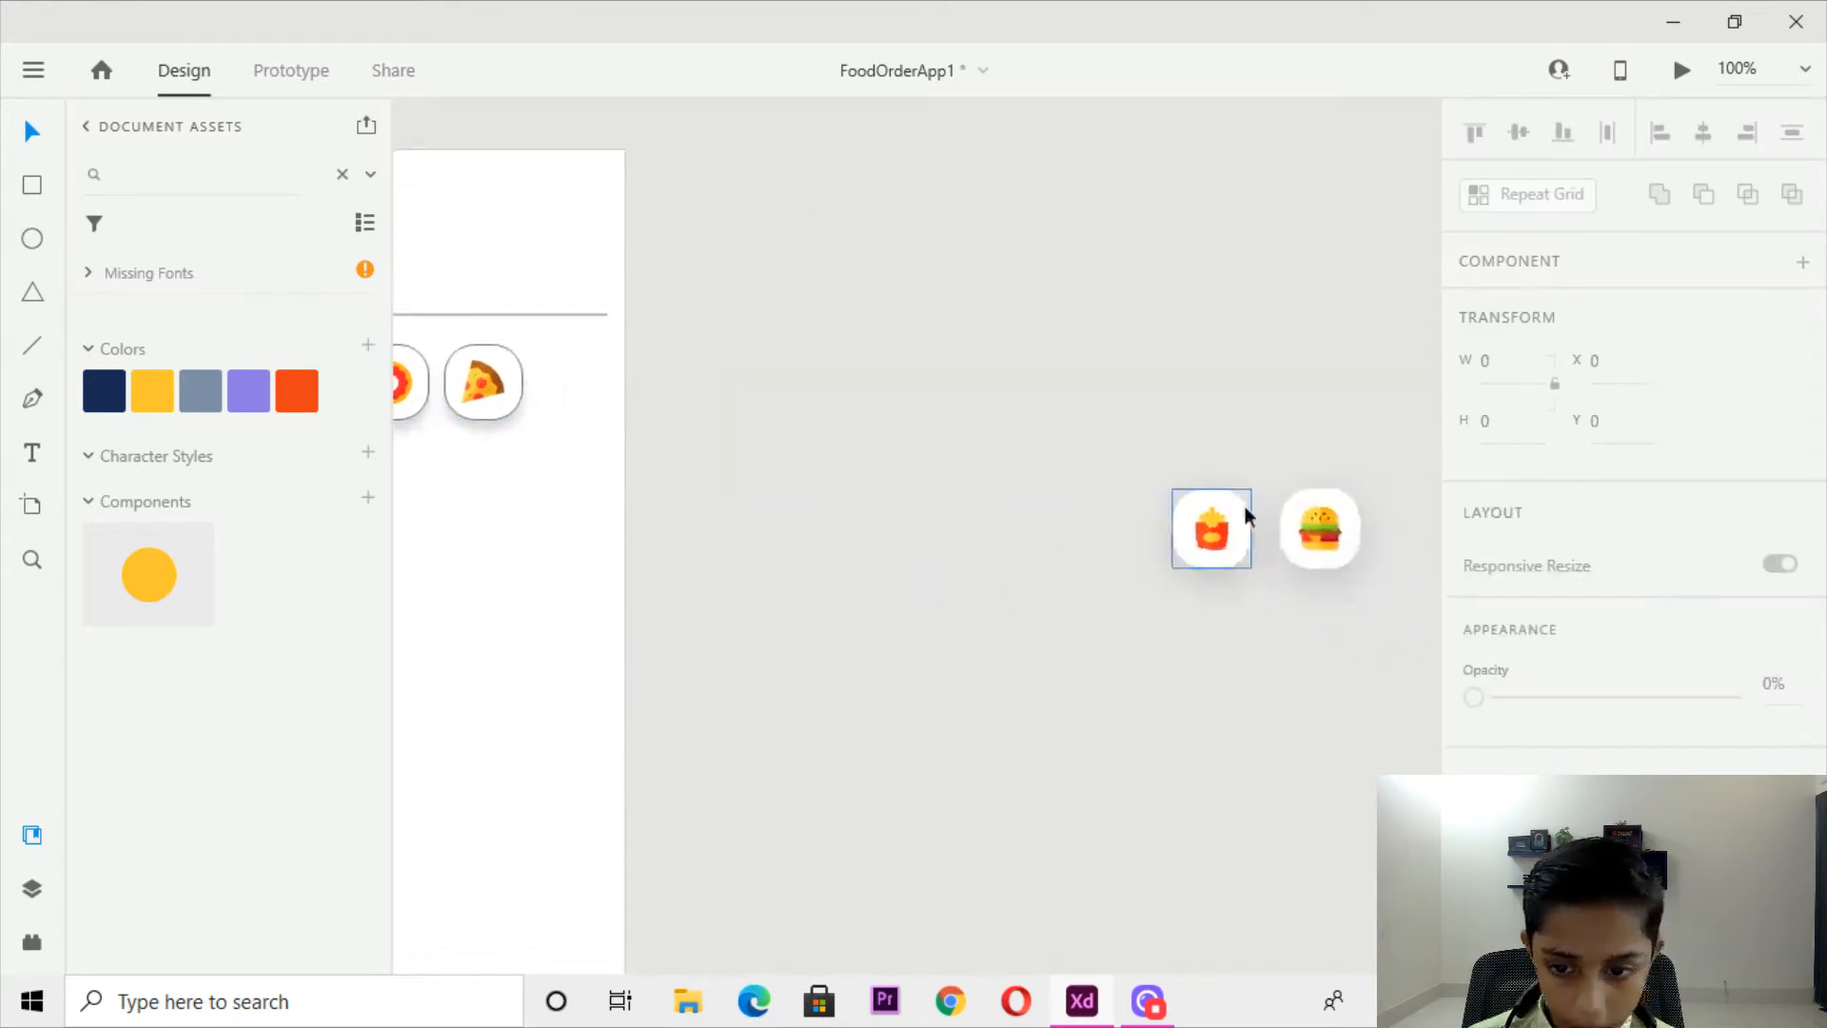
pyautogui.moveTo(1332, 479); pyautogui.dragTo(639, 416)
pyautogui.press('Right')
pyautogui.press('Right')
pyautogui.press('Right')
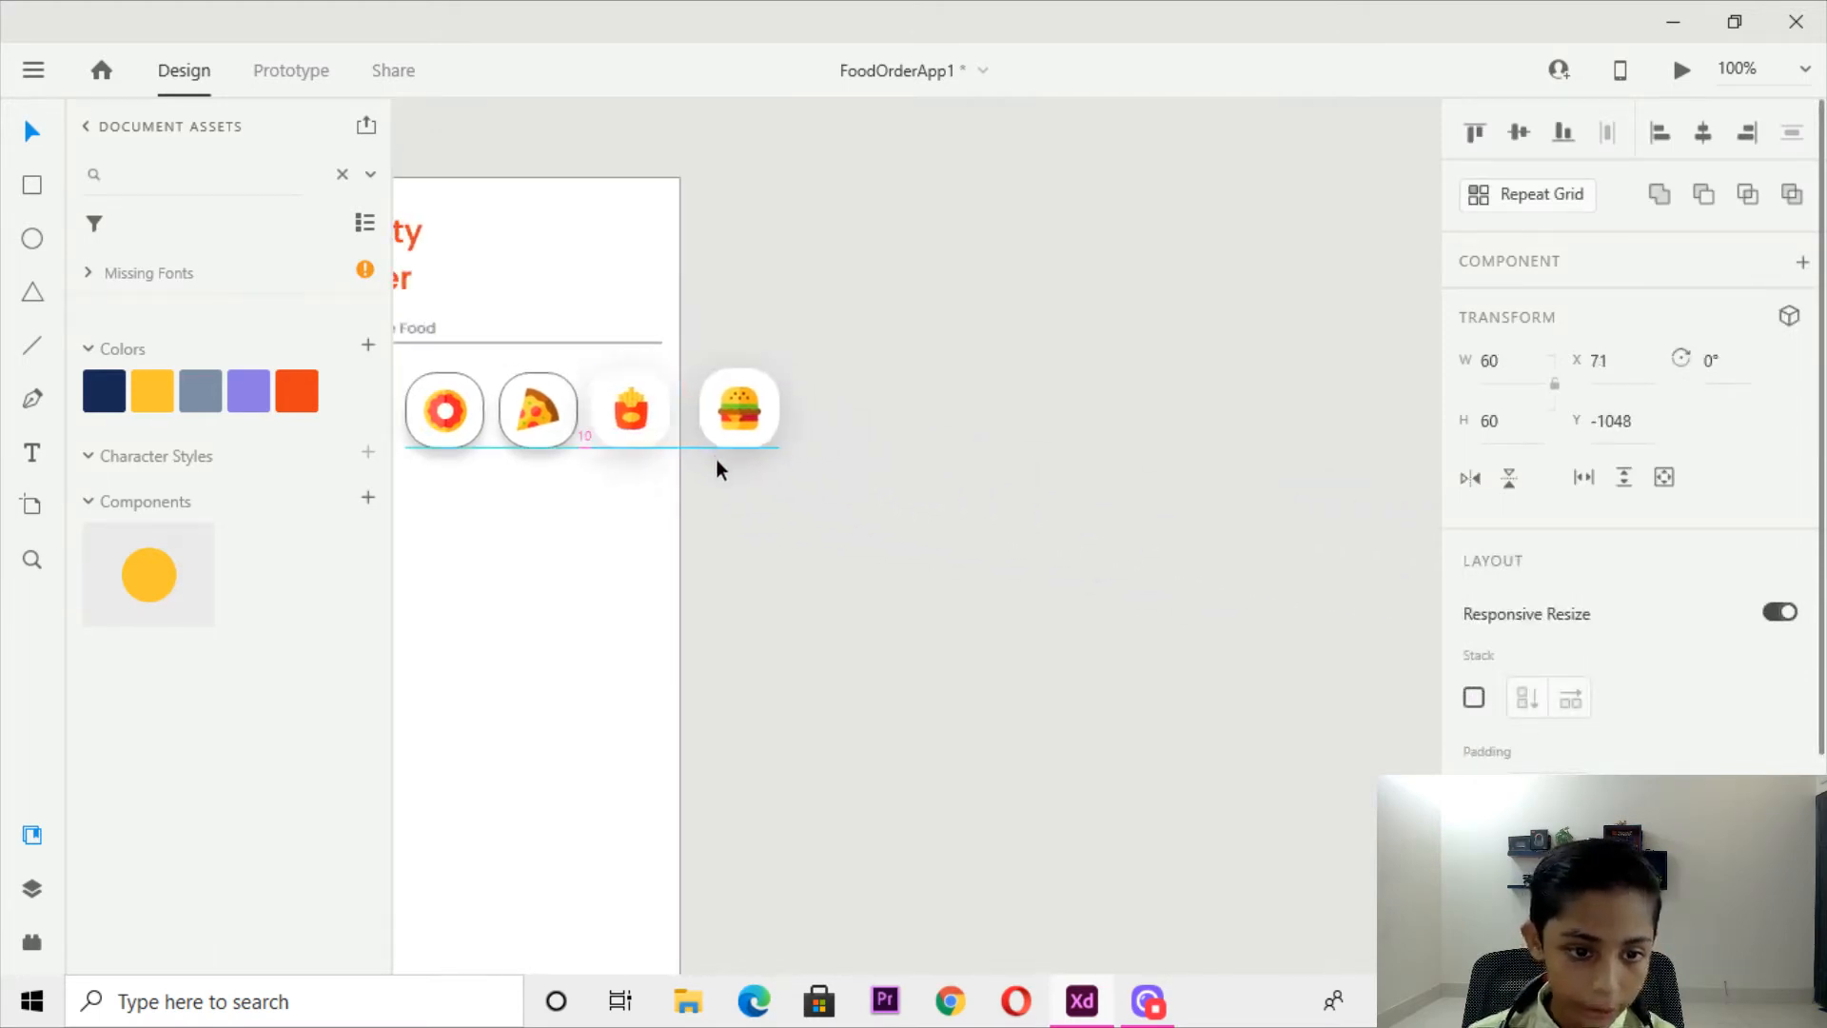
pyautogui.click(721, 470)
# Delete the second fries icon's old background and place a copy of the pizza's outlined tile beneath it at X 310, Y 145.
pyautogui.click(640, 364)
pyautogui.click(658, 378)
pyautogui.press('Delete')
pyautogui.hotkey('ctrl', 'z')
pyautogui.doubleClick(660, 383)
pyautogui.press('Delete')
pyautogui.click(565, 381)
pyautogui.moveTo(575, 383); pyautogui.dragTo(669, 384)
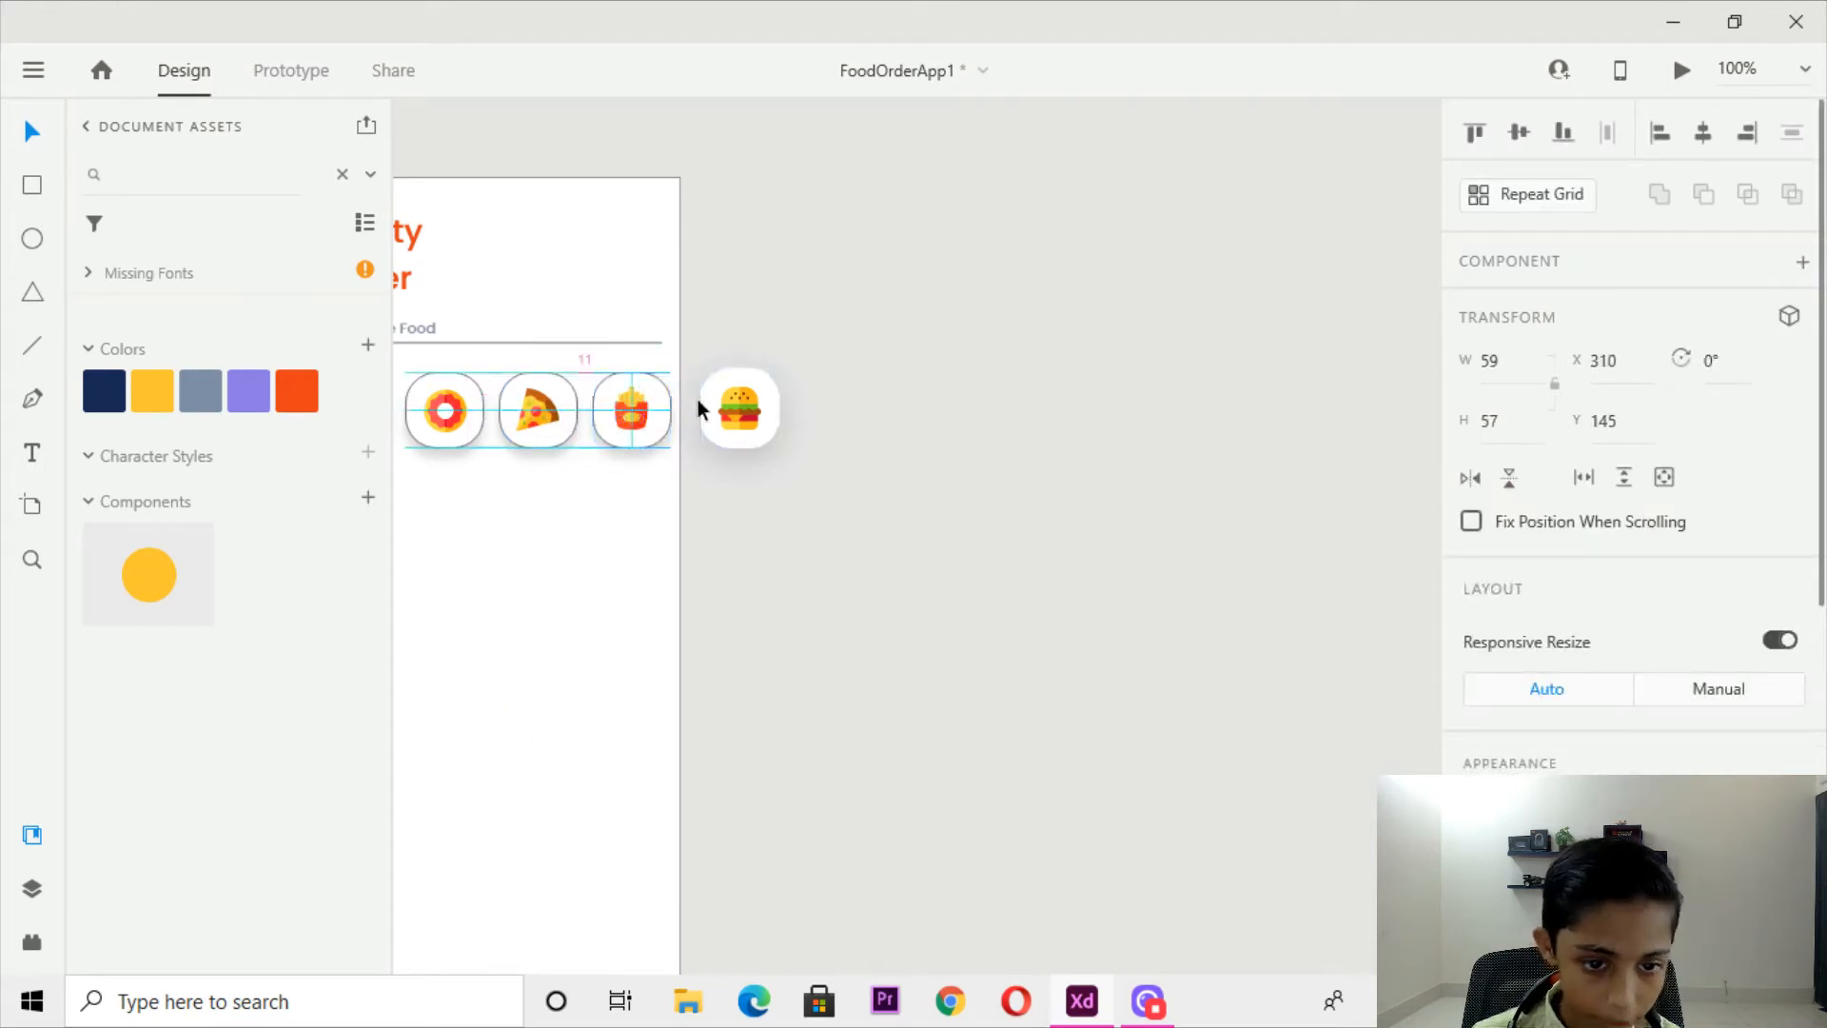
pyautogui.click(681, 443)
# Delete the last burger icon's old background and place a copy of the fries' outlined tile behind the icon.
pyautogui.click(664, 387)
pyautogui.moveTo(664, 383); pyautogui.dragTo(796, 386)
pyautogui.press('Delete')
pyautogui.doubleClick(760, 390)
pyautogui.press('Delete')
pyautogui.click(772, 390)
pyautogui.press('Delete')
pyautogui.click(666, 388)
pyautogui.moveTo(666, 389); pyautogui.dragTo(754, 378)
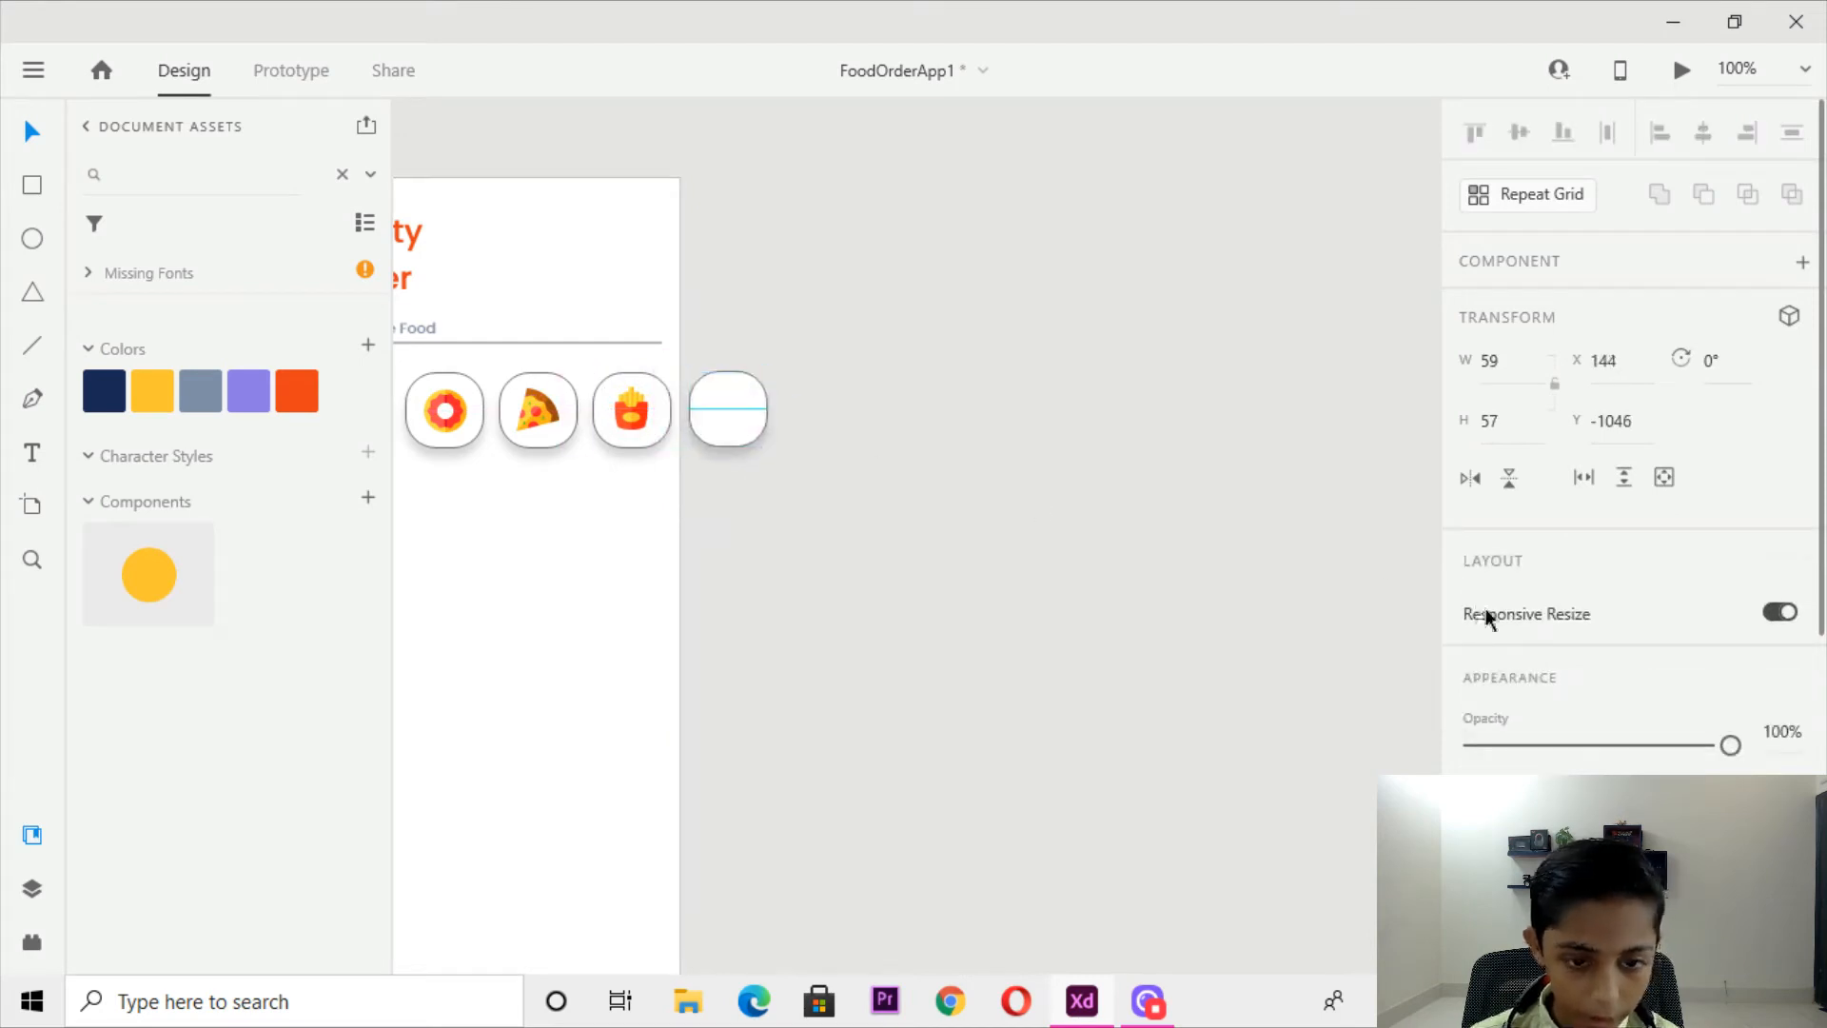
pyautogui.scroll(-1, 1142, 519)
pyautogui.rightClick(734, 381)
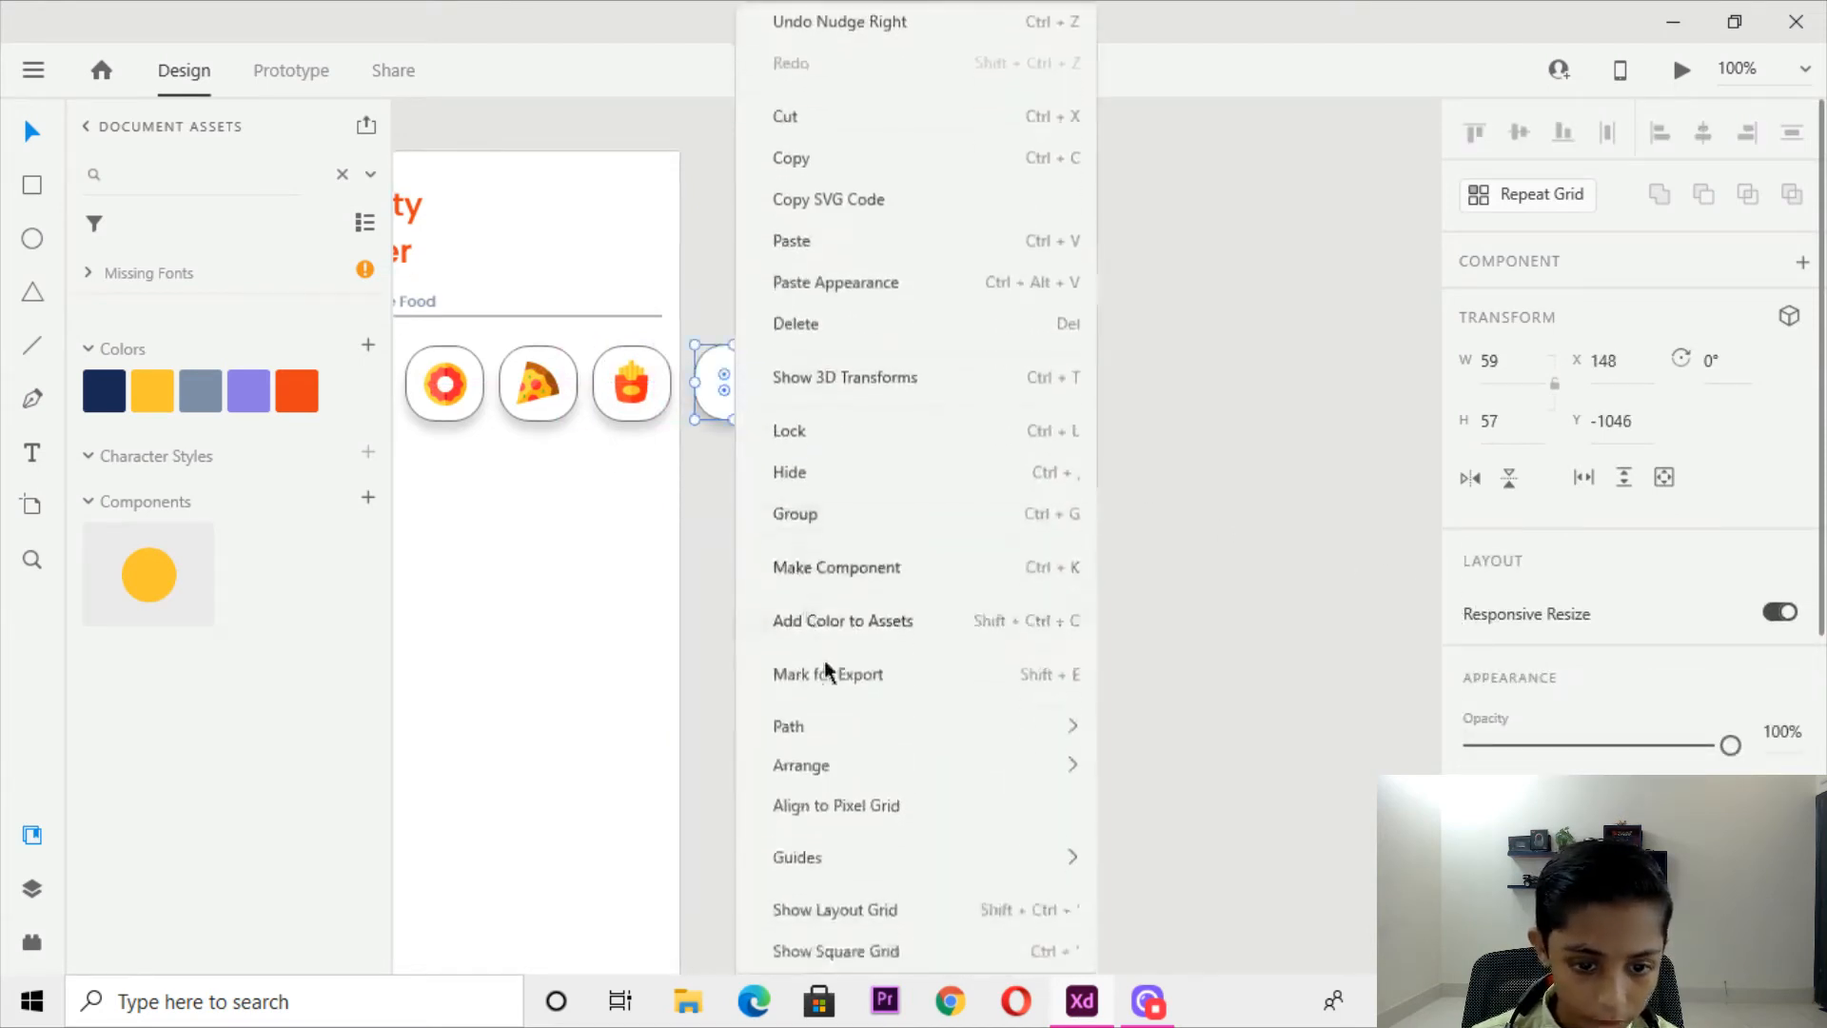
pyautogui.moveTo(870, 761)
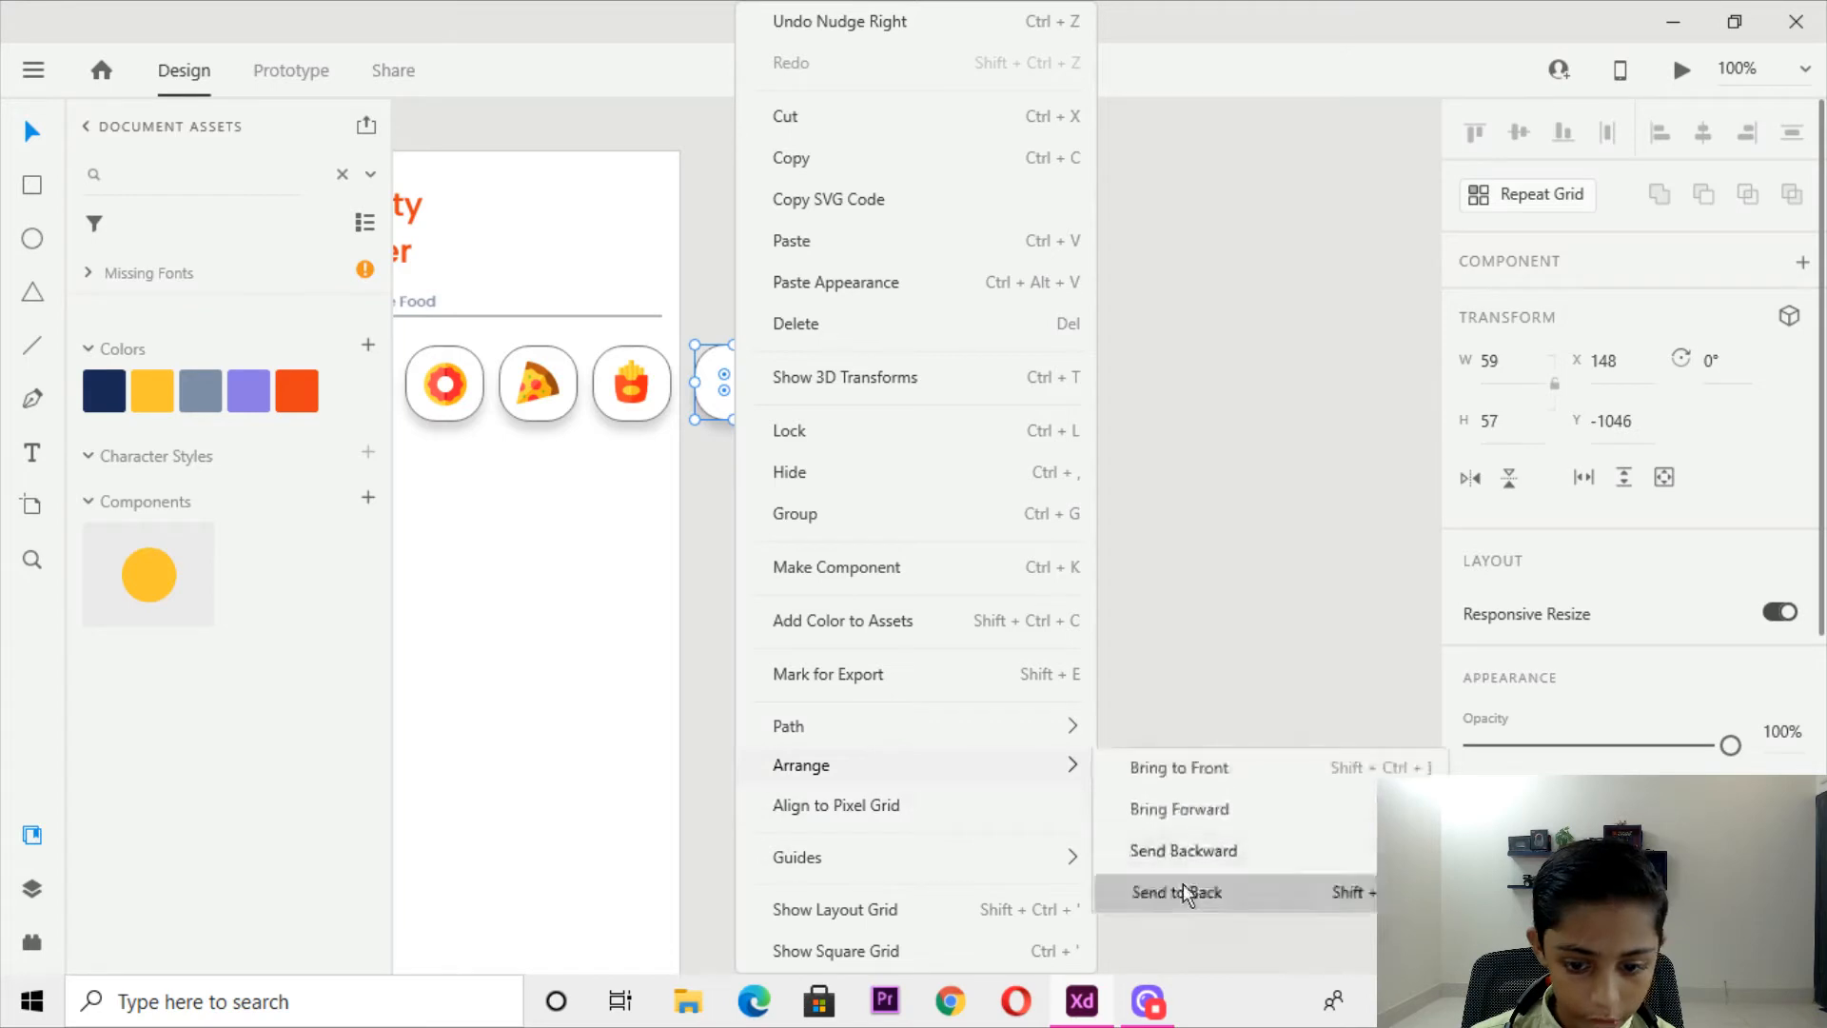
pyautogui.click(1183, 889)
# Nudge the last burger icon and its outlined tile closer to the fries tile, to X 145.
pyautogui.press('Right')
pyautogui.moveTo(843, 329); pyautogui.dragTo(710, 439)
pyautogui.press('Left')
pyautogui.press('Left')
pyautogui.press('Left')
pyautogui.press('Left')
pyautogui.press('Left')
pyautogui.press('Left')
pyautogui.press('Left')
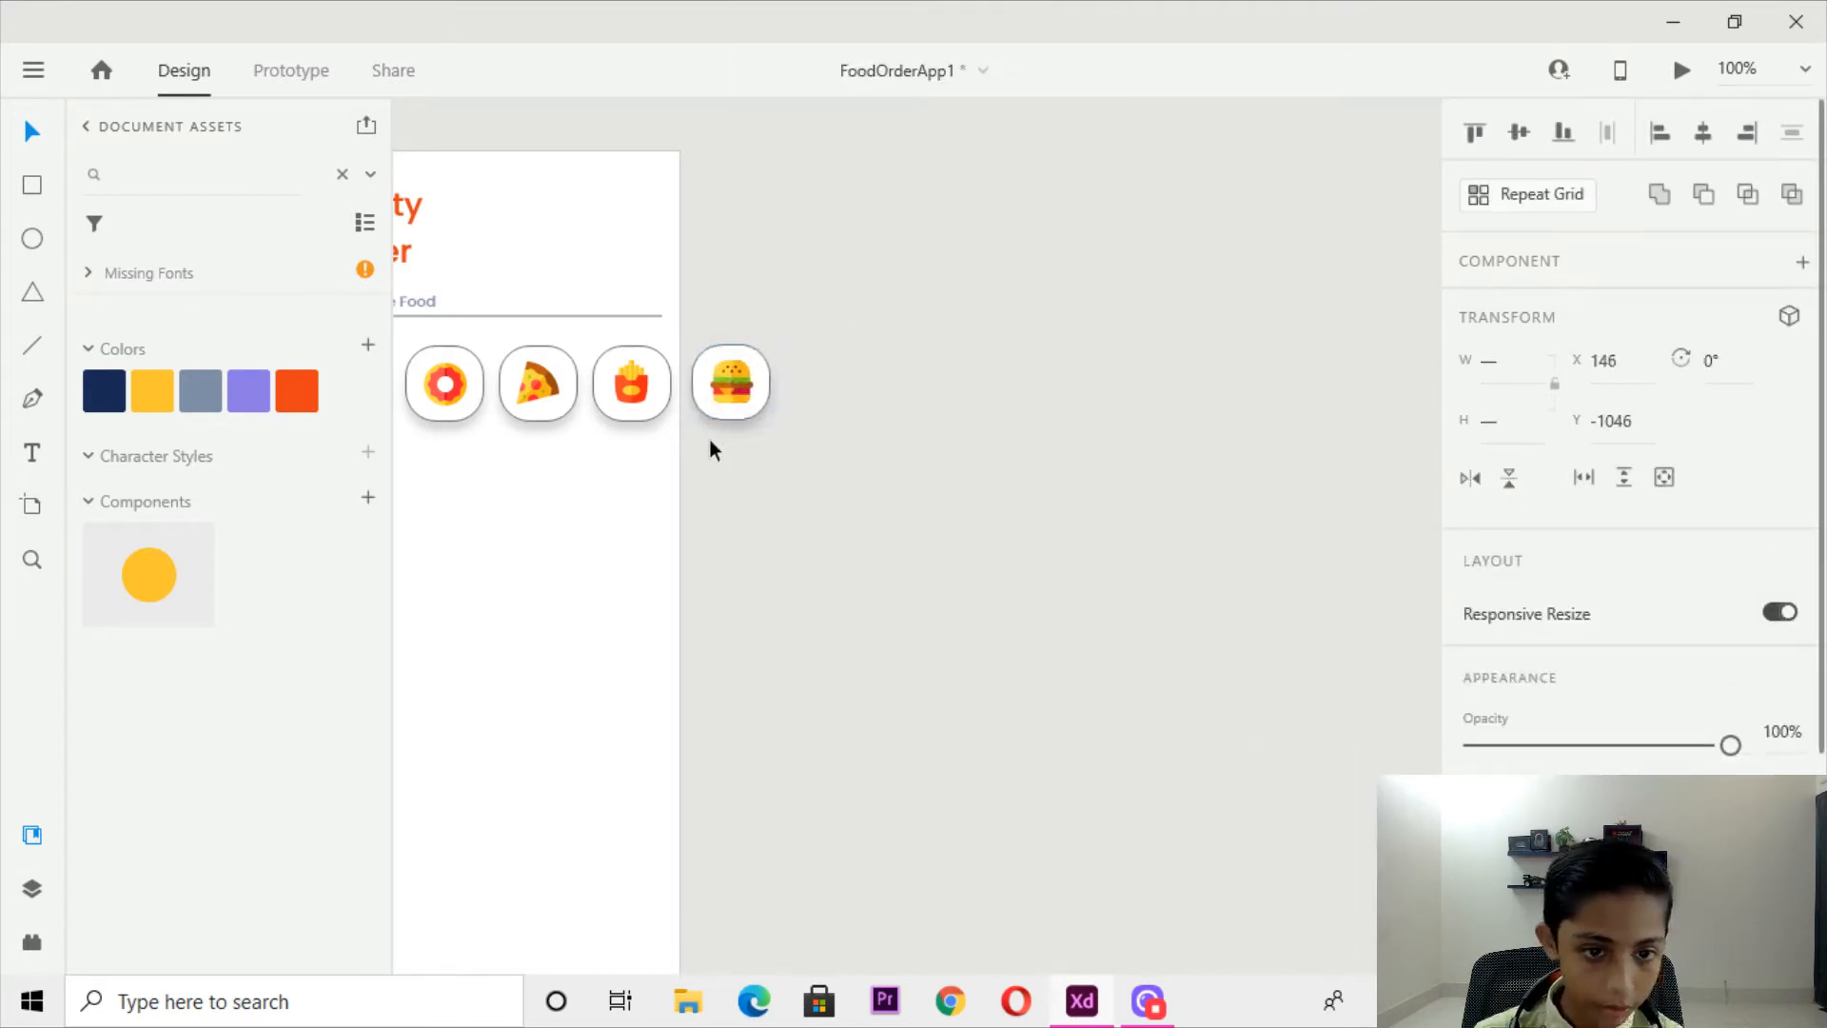
# Select all six food category tiles in the row and group them.
pyautogui.hotkey('ctrl', '-')
pyautogui.hotkey('ctrl', '+')
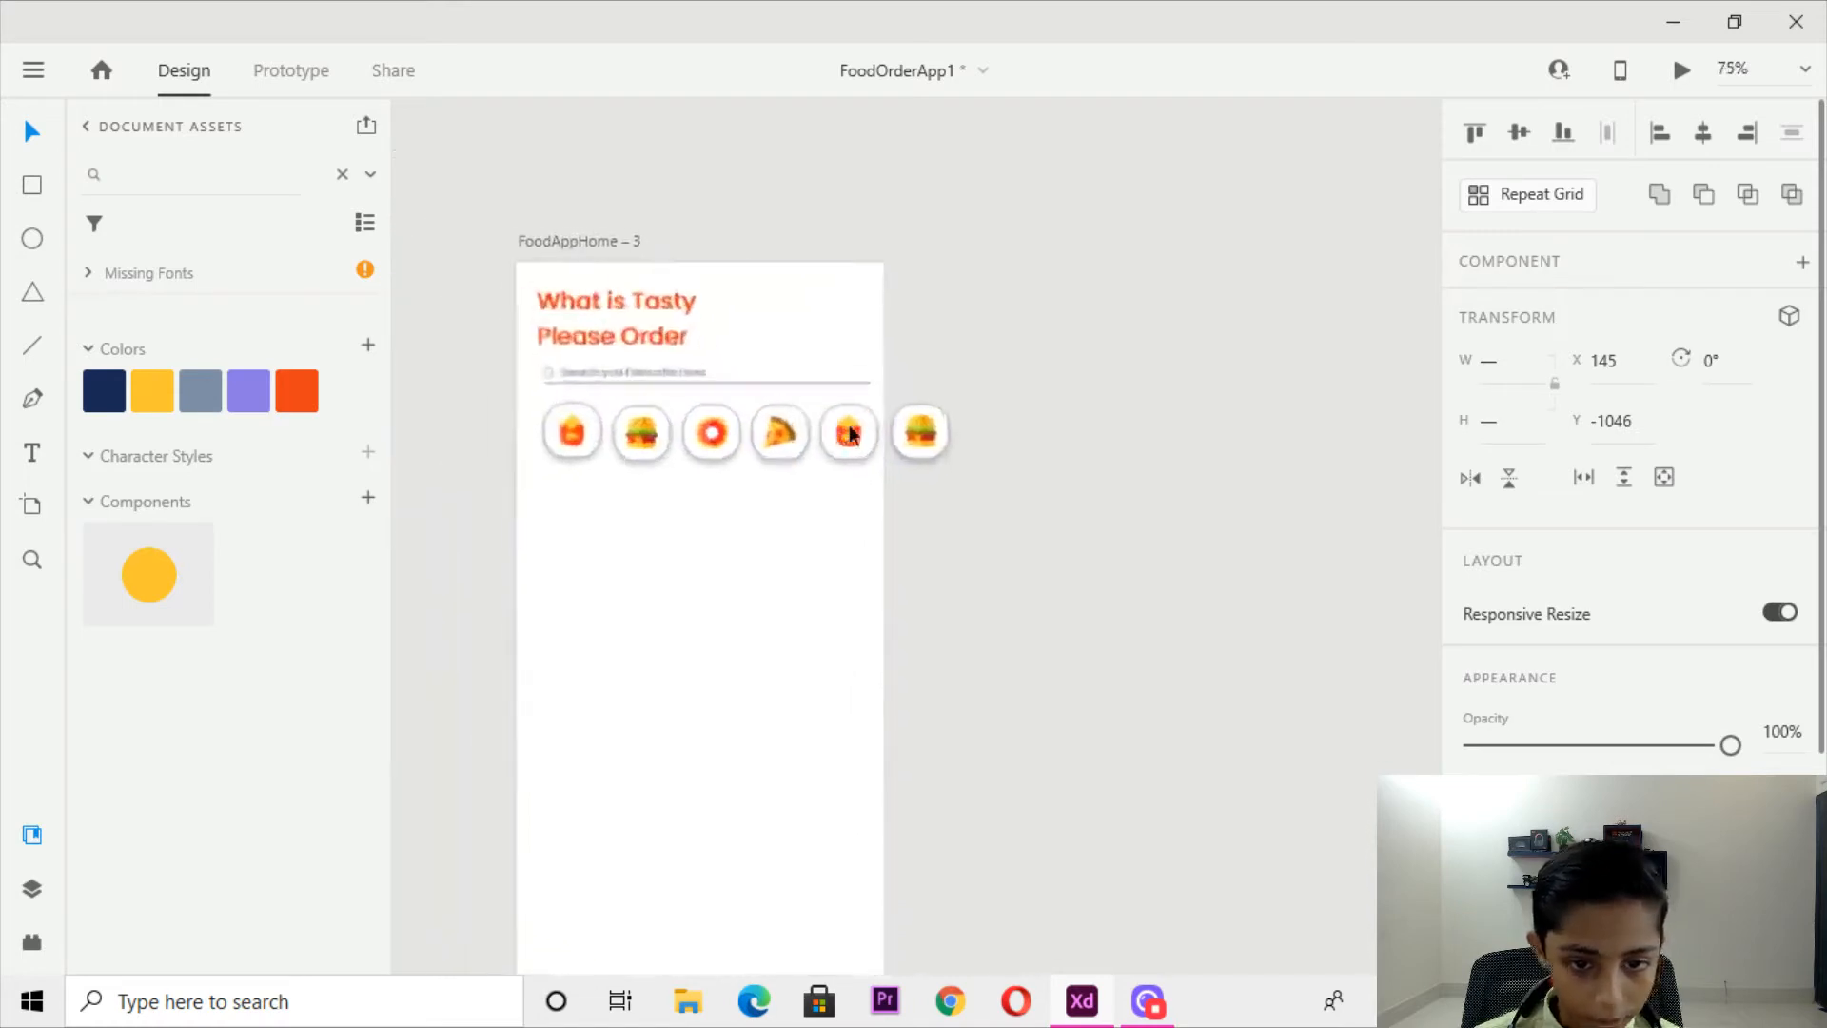
pyautogui.moveTo(1055, 408); pyautogui.dragTo(522, 448)
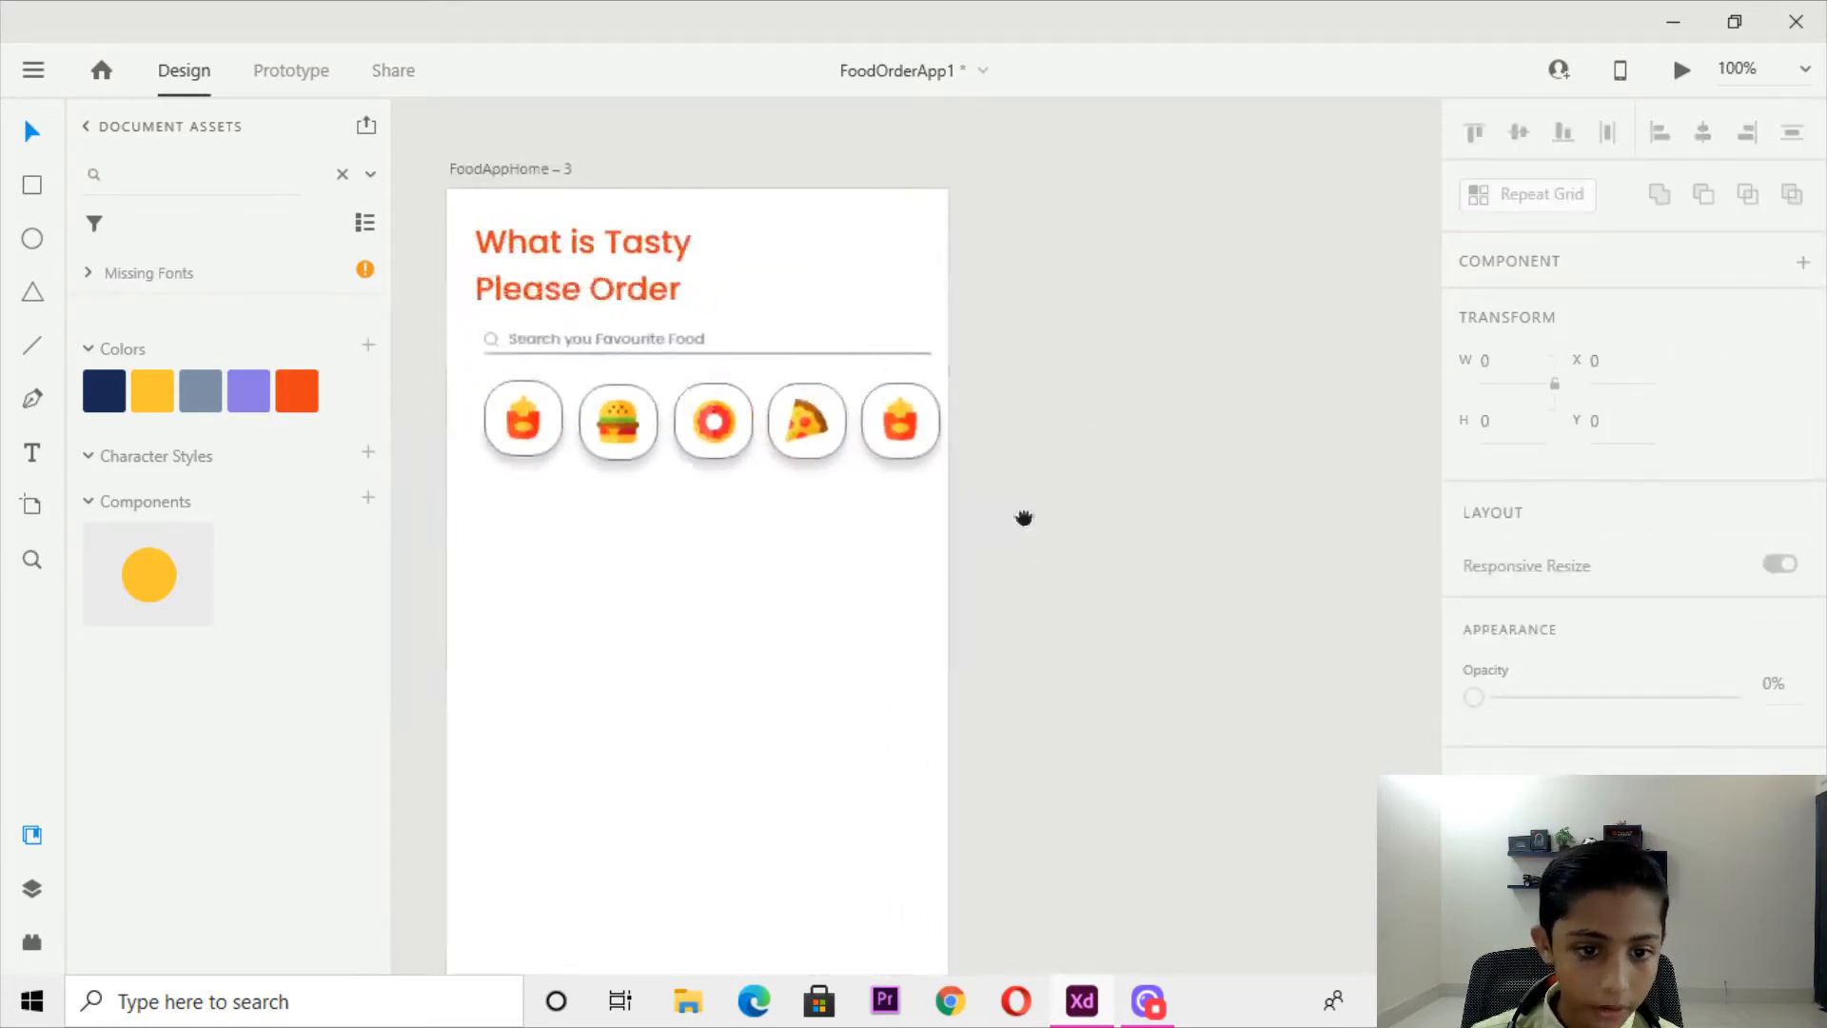
pyautogui.moveTo(1024, 518); pyautogui.dragTo(1039, 519)
pyautogui.hotkey('ctrl', '-')
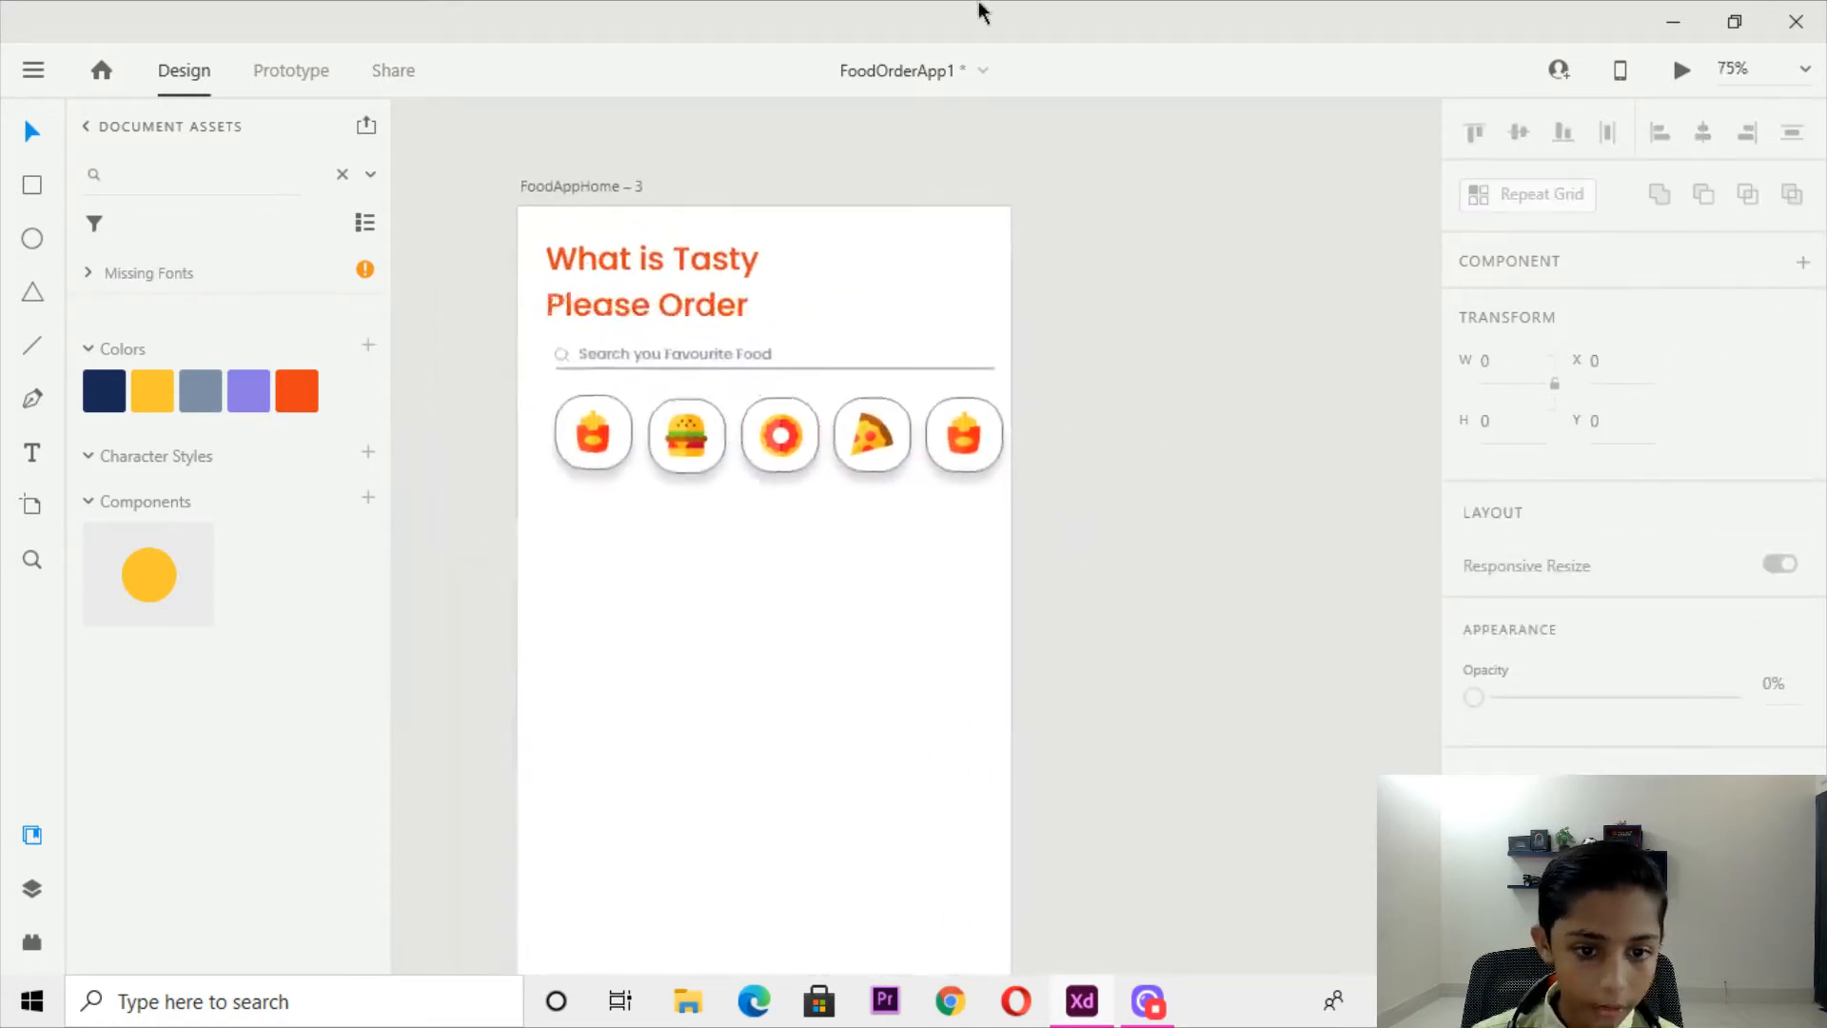
# Copy the Snacks, Main Dishes and Juices labels from a reference home screen and return to the FoodAppHome – 3 artboard.
pyautogui.hotkey('ctrl', '-')
pyautogui.moveTo(1161, 856); pyautogui.dragTo(1045, 365)
pyautogui.moveTo(1023, 625); pyautogui.dragTo(638, 423)
pyautogui.hotkey('ctrl', '+')
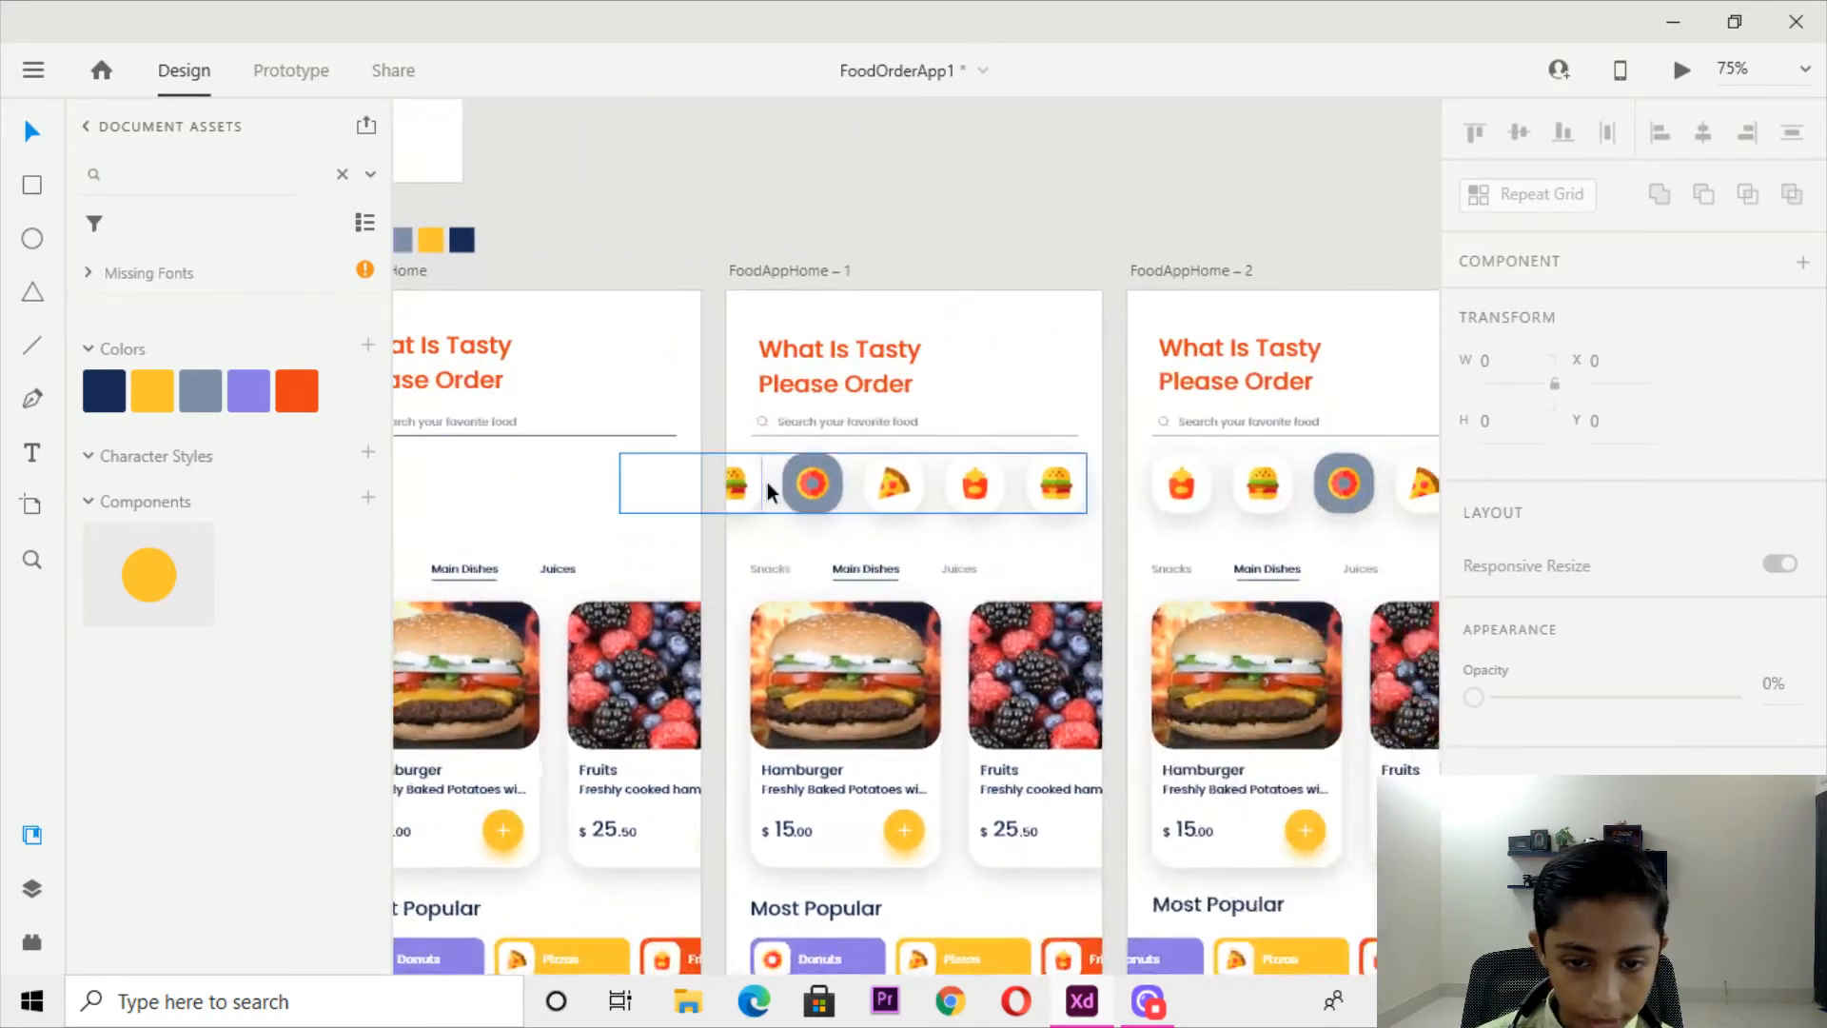
pyautogui.hotkey('ctrl', '+')
pyautogui.moveTo(883, 553); pyautogui.dragTo(894, 518)
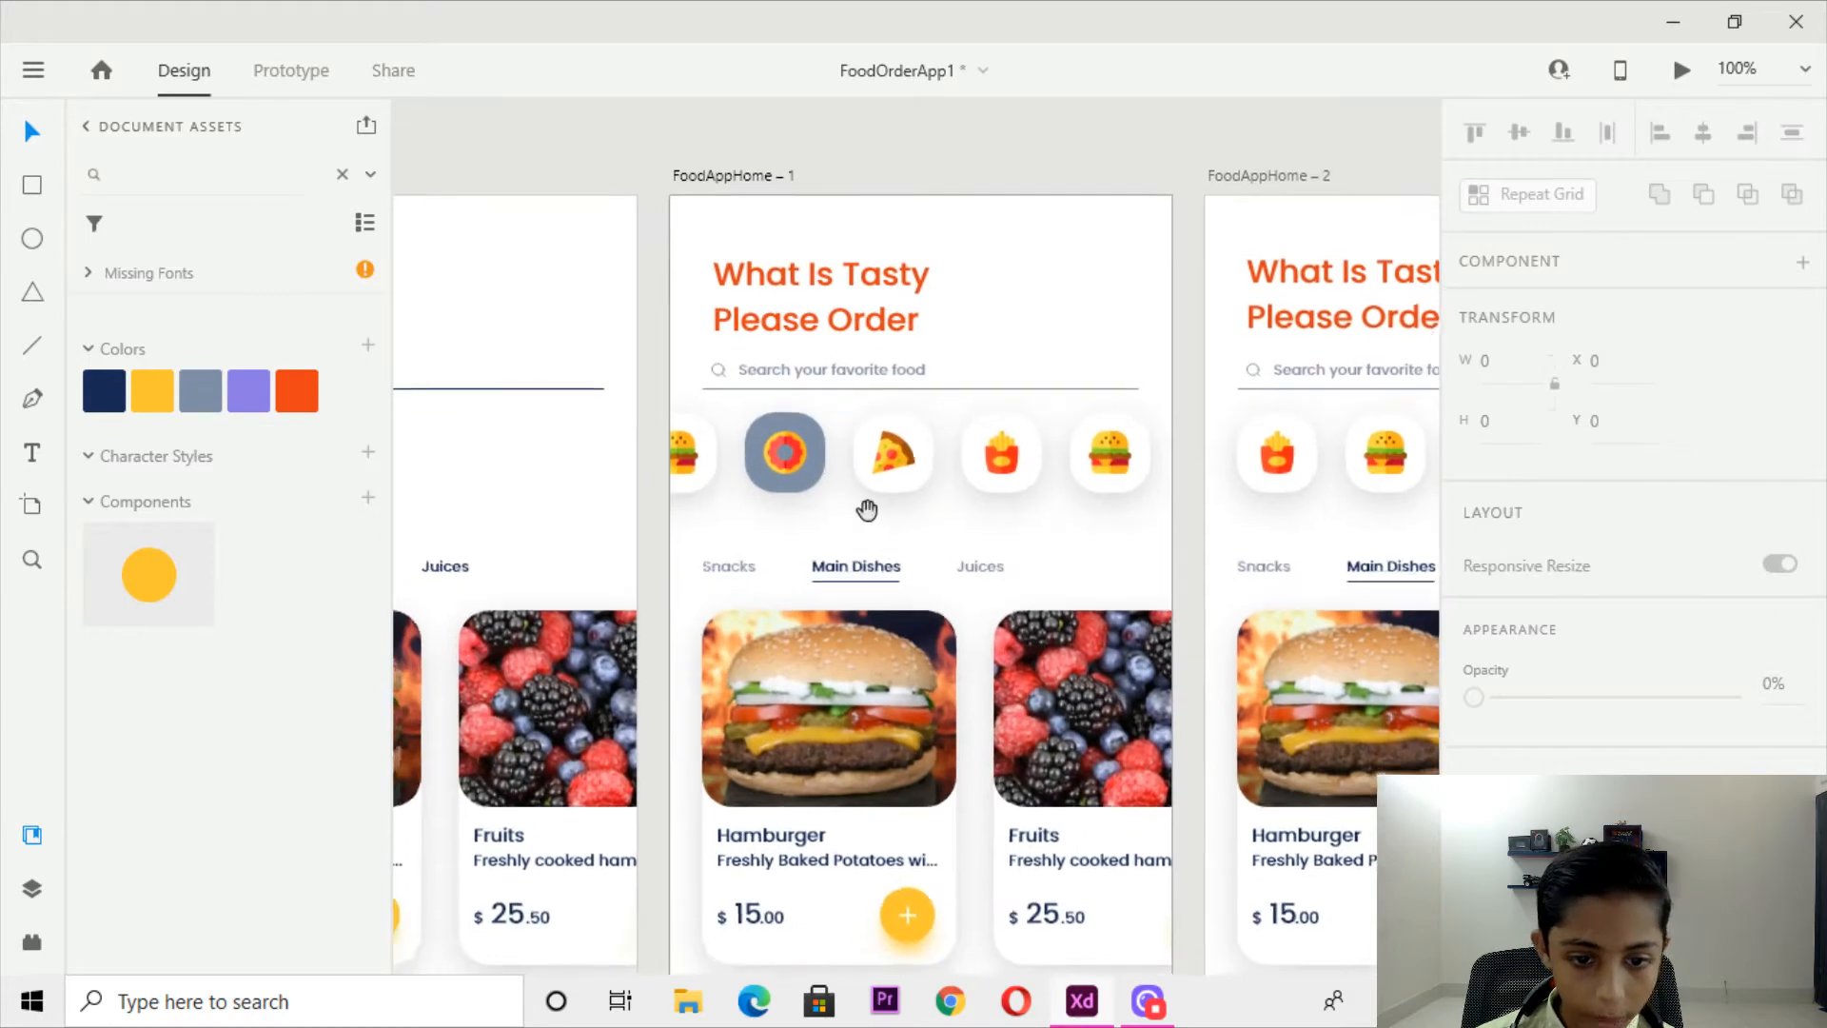
pyautogui.moveTo(1044, 544); pyautogui.dragTo(702, 567)
pyautogui.moveTo(533, 458); pyautogui.dragTo(1019, 692)
pyautogui.moveTo(736, 467); pyautogui.dragTo(946, 840)
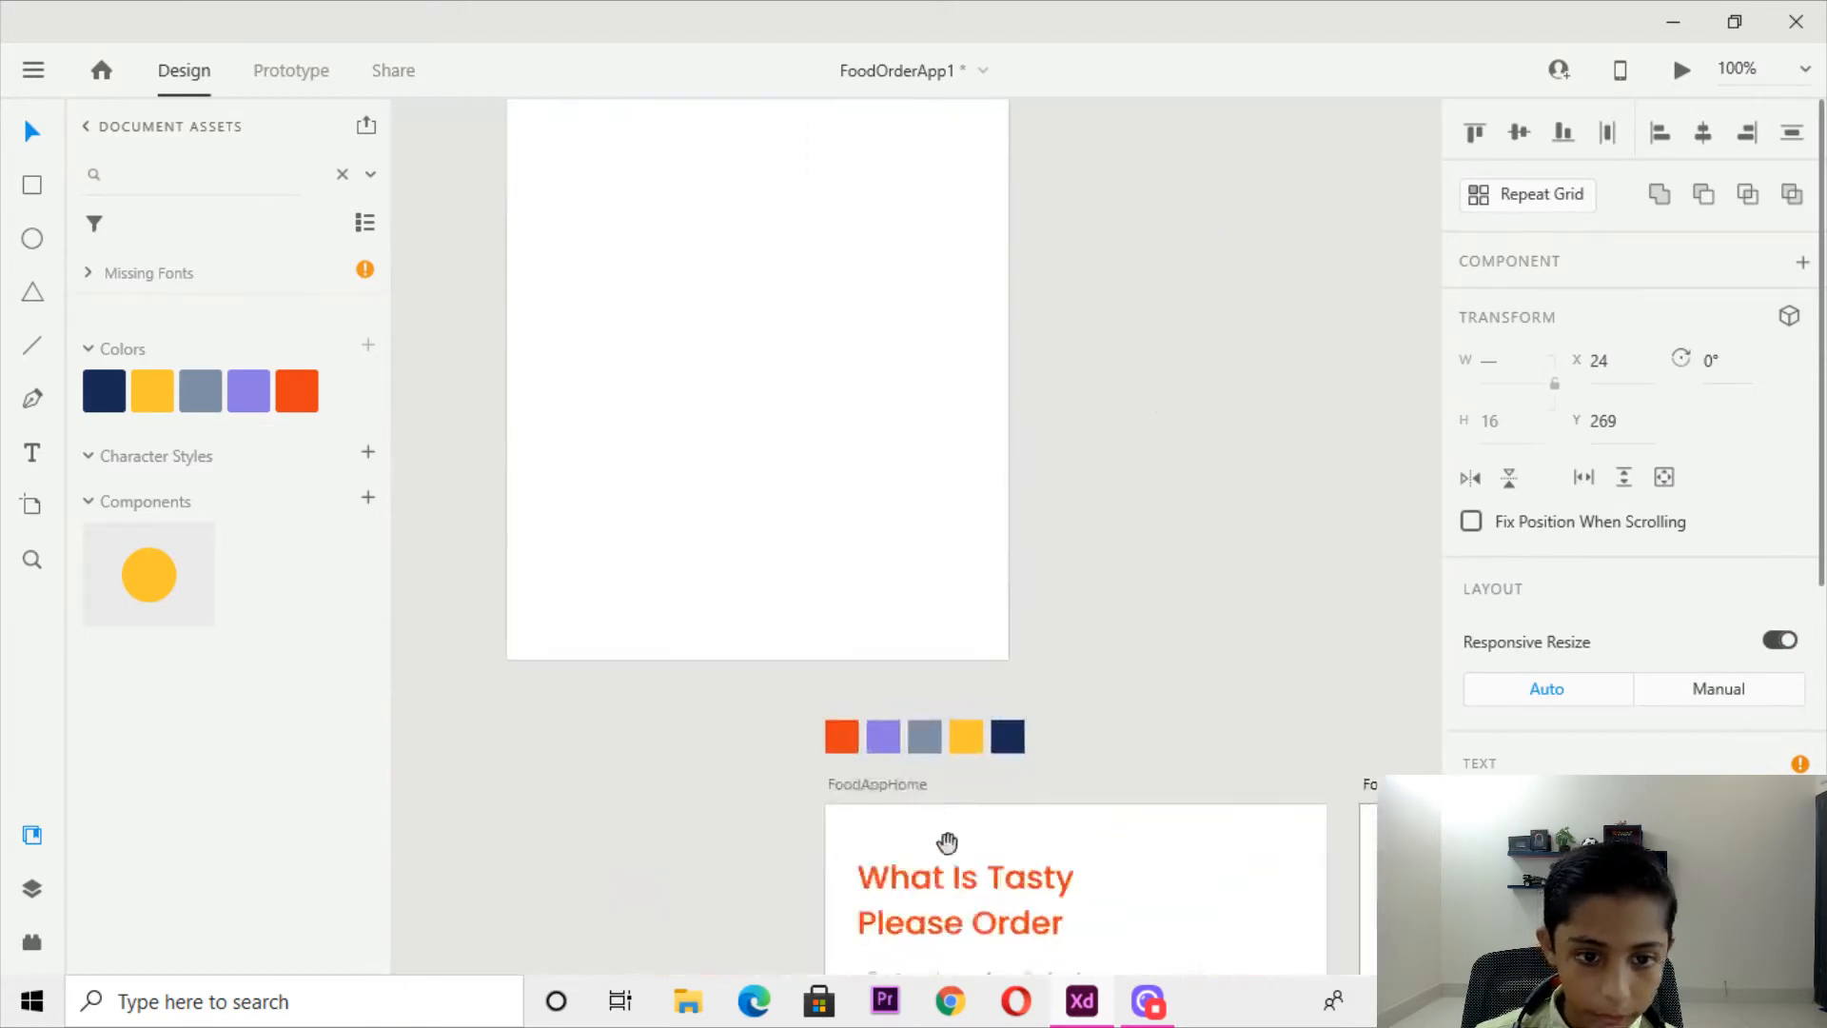
pyautogui.moveTo(706, 600); pyautogui.dragTo(888, 998)
pyautogui.moveTo(903, 647); pyautogui.dragTo(897, 787)
pyautogui.moveTo(867, 523); pyautogui.dragTo(856, 724)
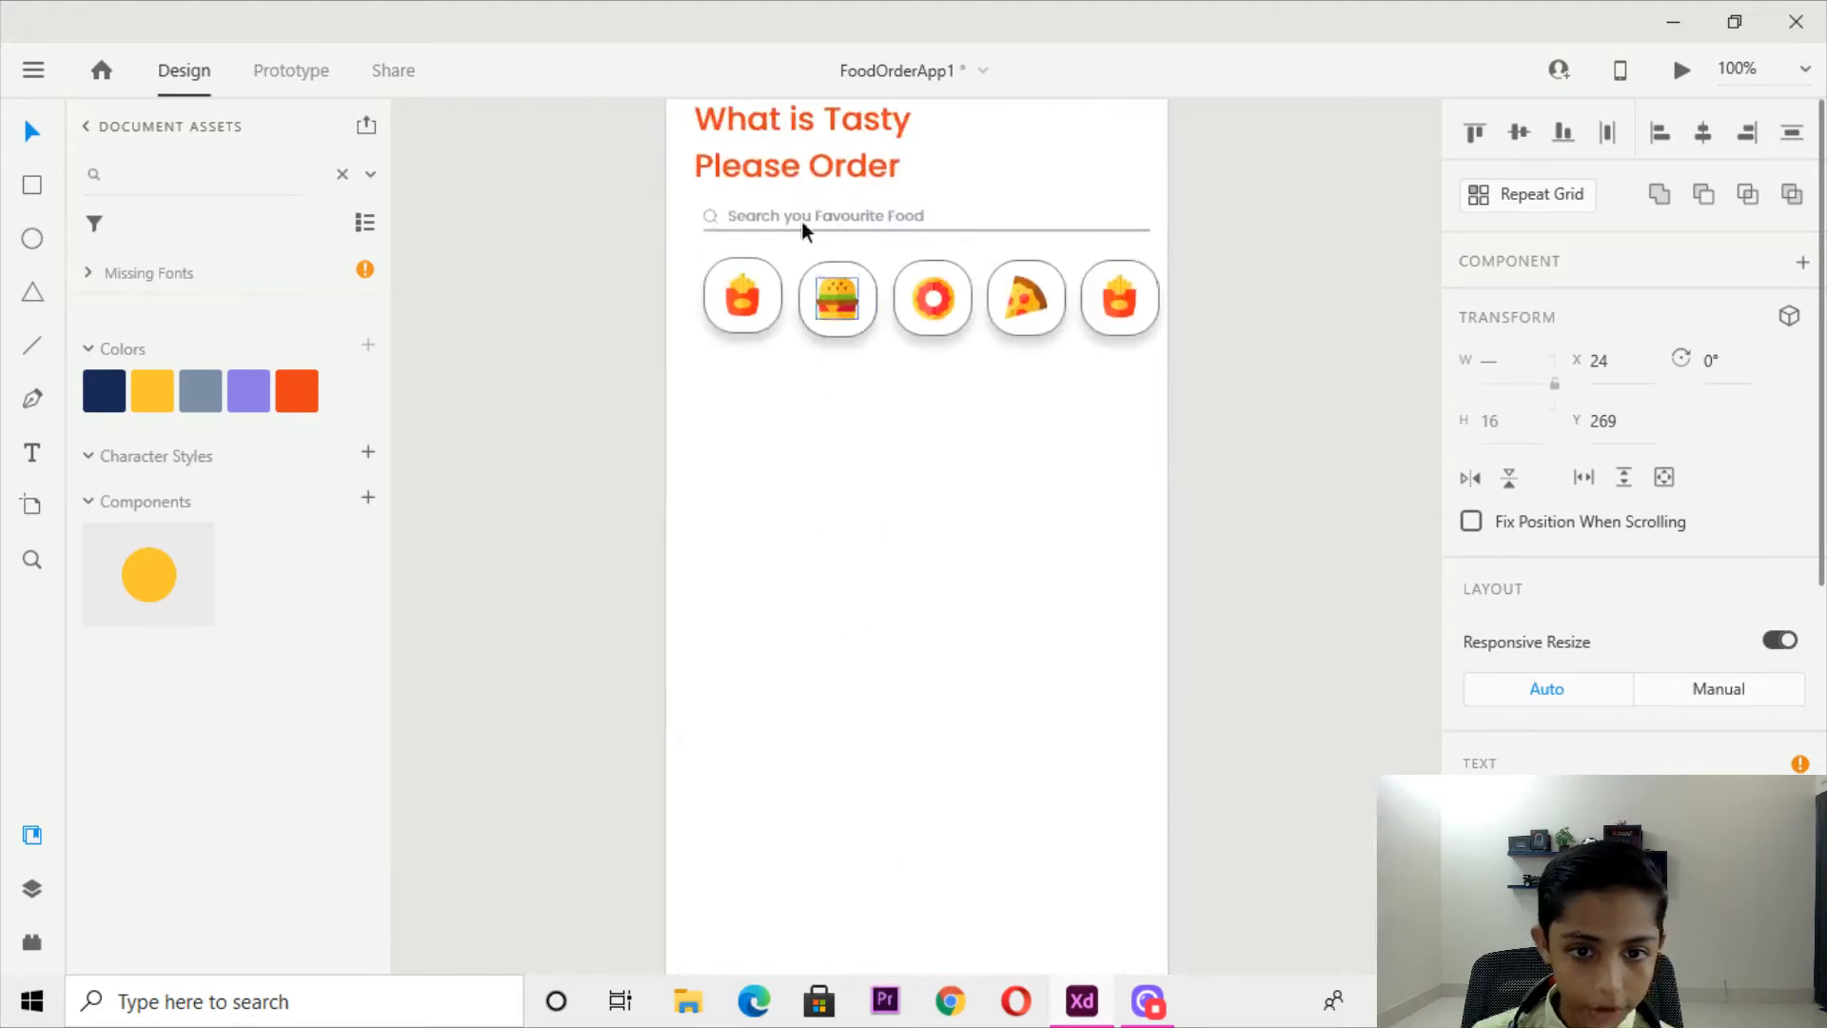
# Remove the border from all the grouped food category tiles.
pyautogui.hotkey('ctrl', '+')
pyautogui.moveTo(786, 307); pyautogui.dragTo(797, 511)
pyautogui.moveTo(534, 323); pyautogui.dragTo(1327, 426)
pyautogui.scroll(-5, 1603, 738)
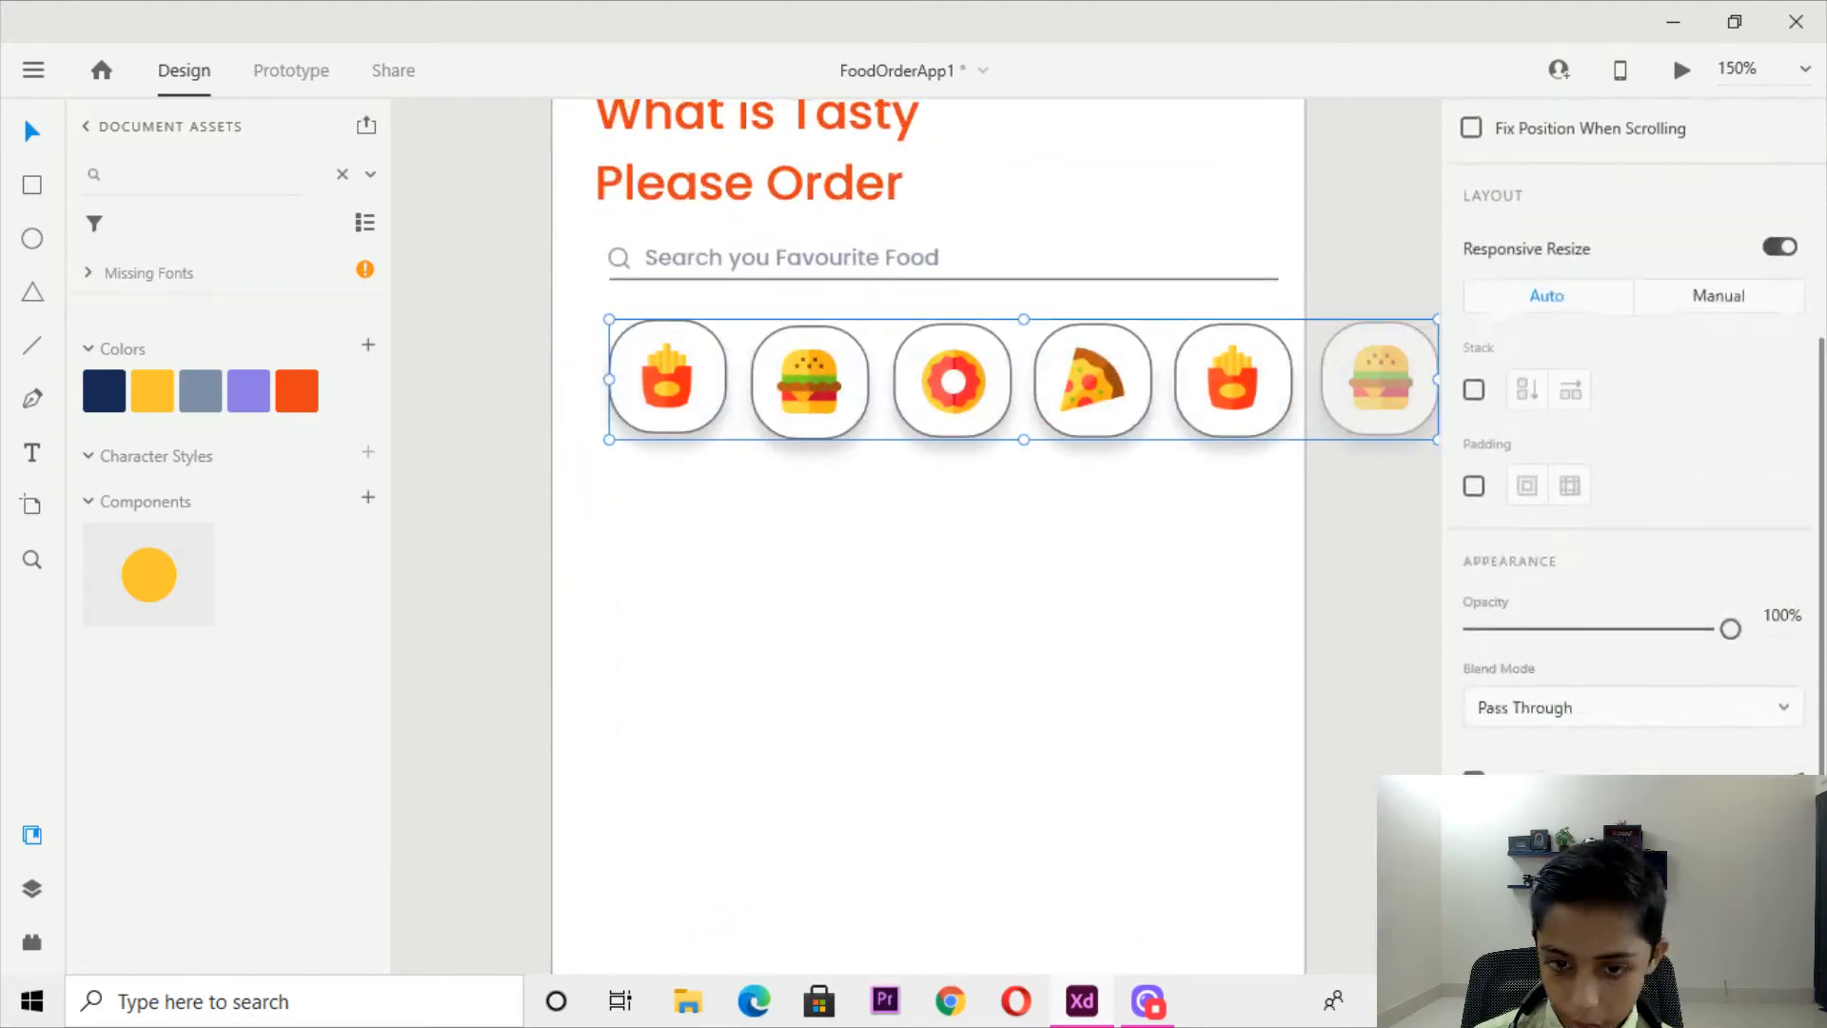
pyautogui.click(1145, 714)
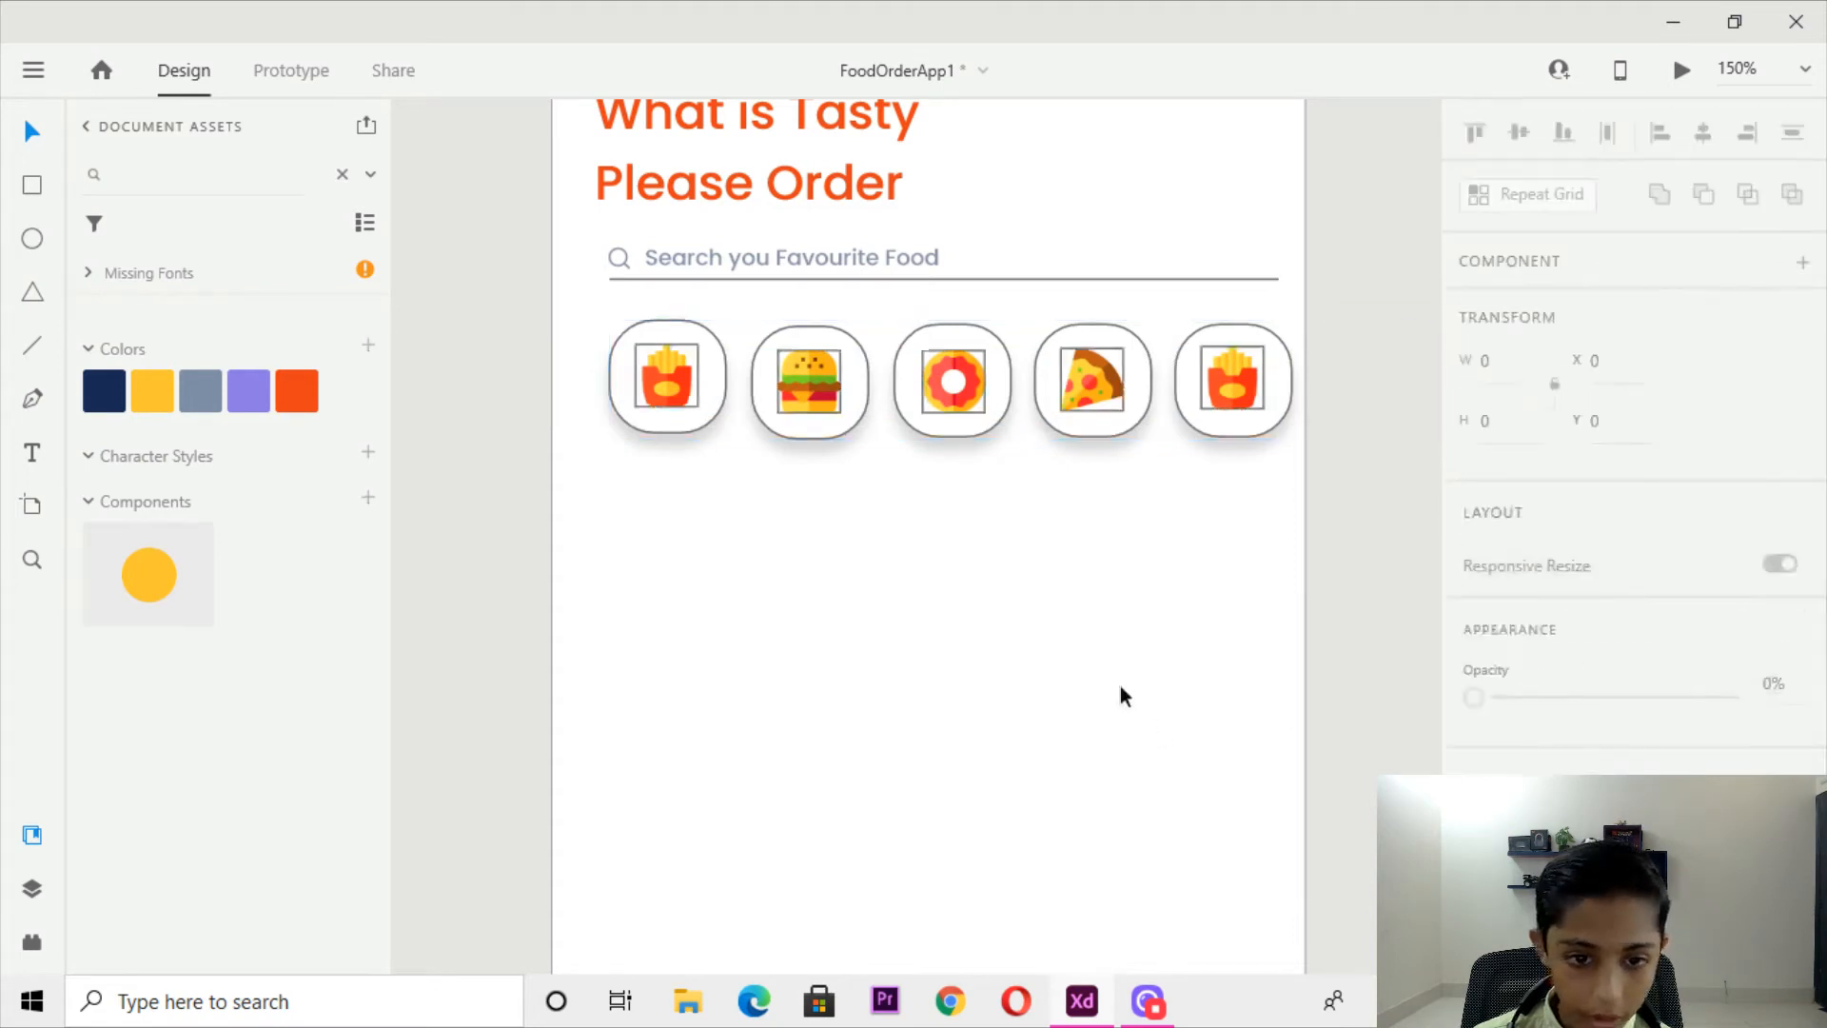
pyautogui.click(1264, 428)
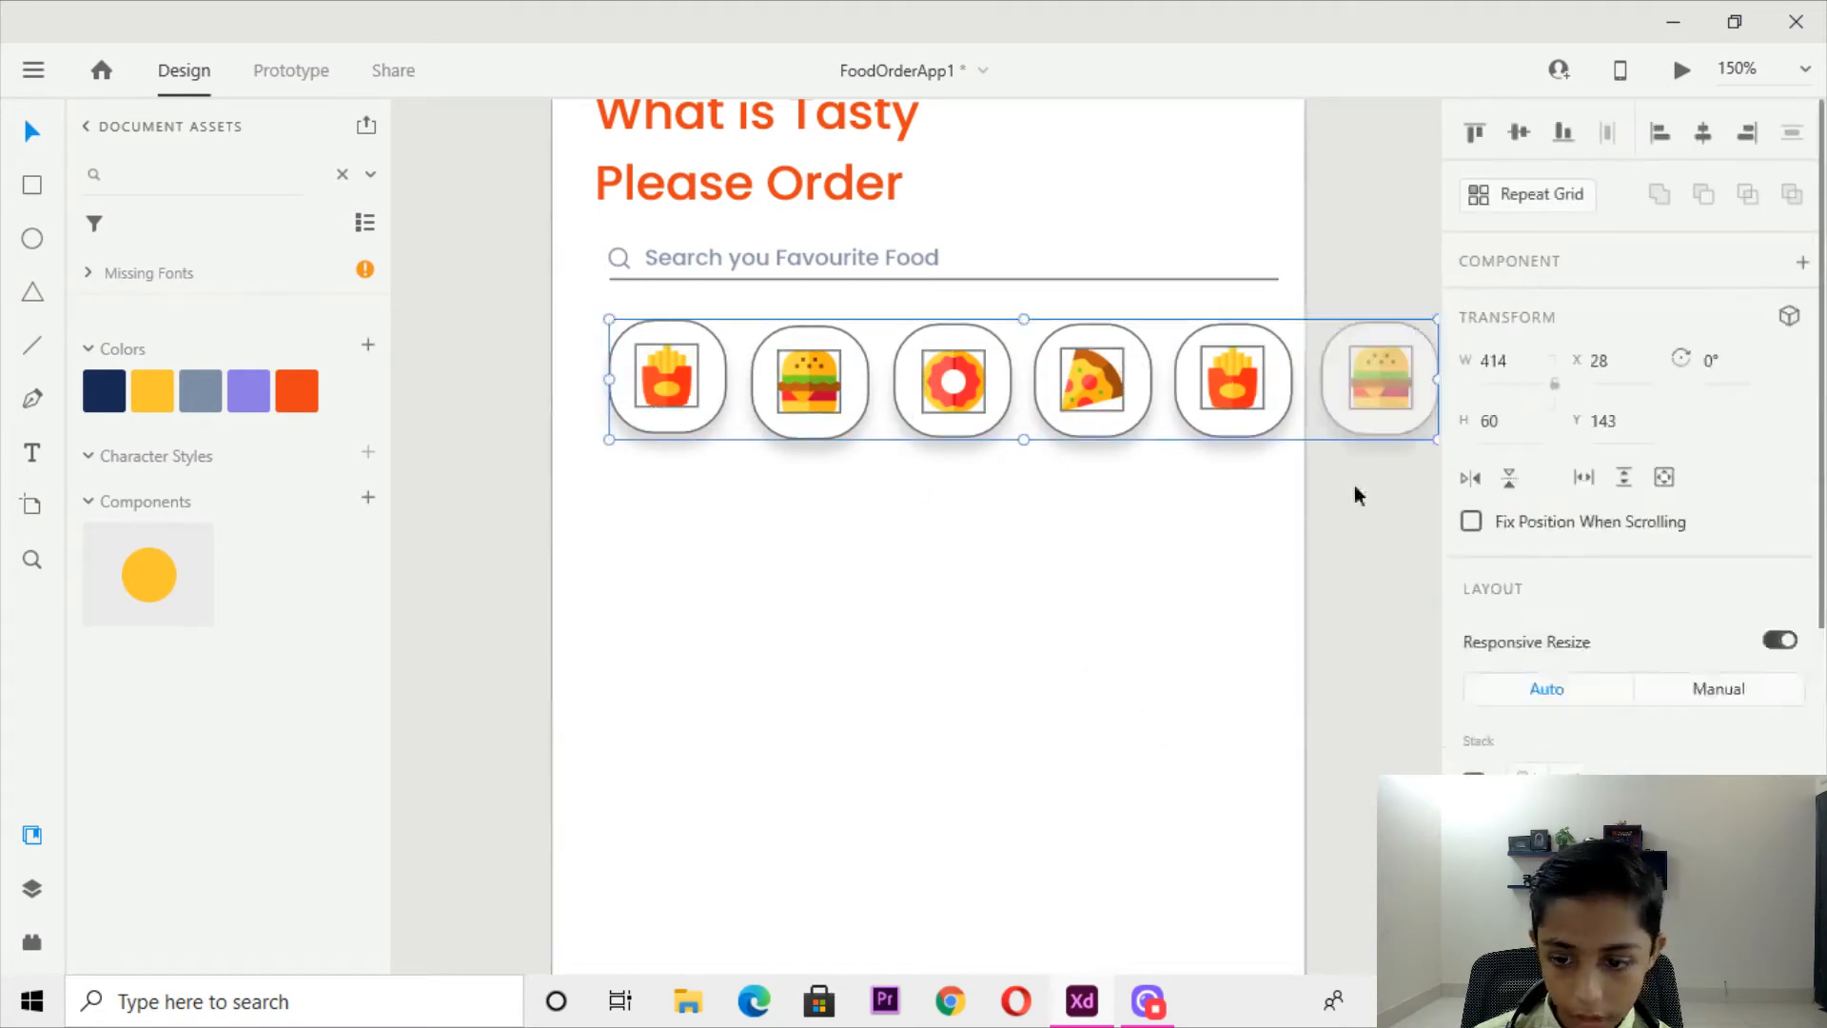
pyautogui.scroll(-1, 1265, 428)
pyautogui.scroll(-5, 1633, 428)
pyautogui.click(1480, 715)
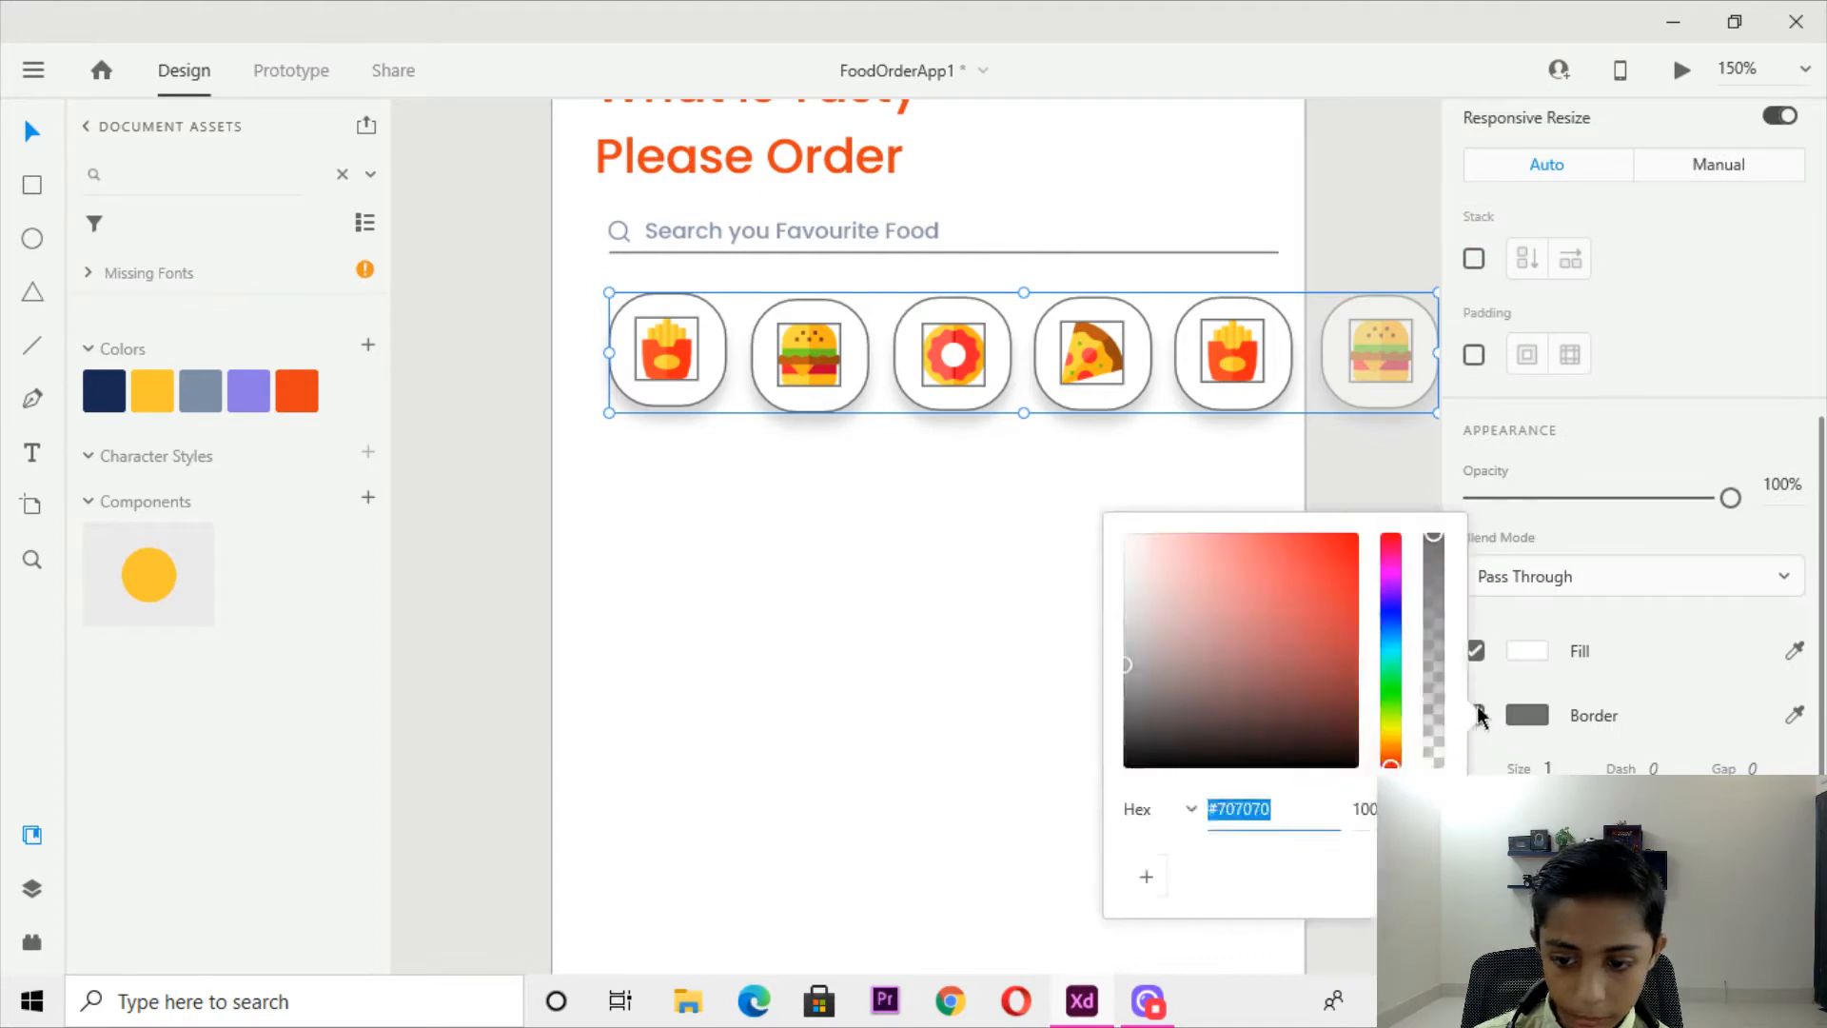
pyautogui.click(1476, 715)
pyautogui.click(1476, 716)
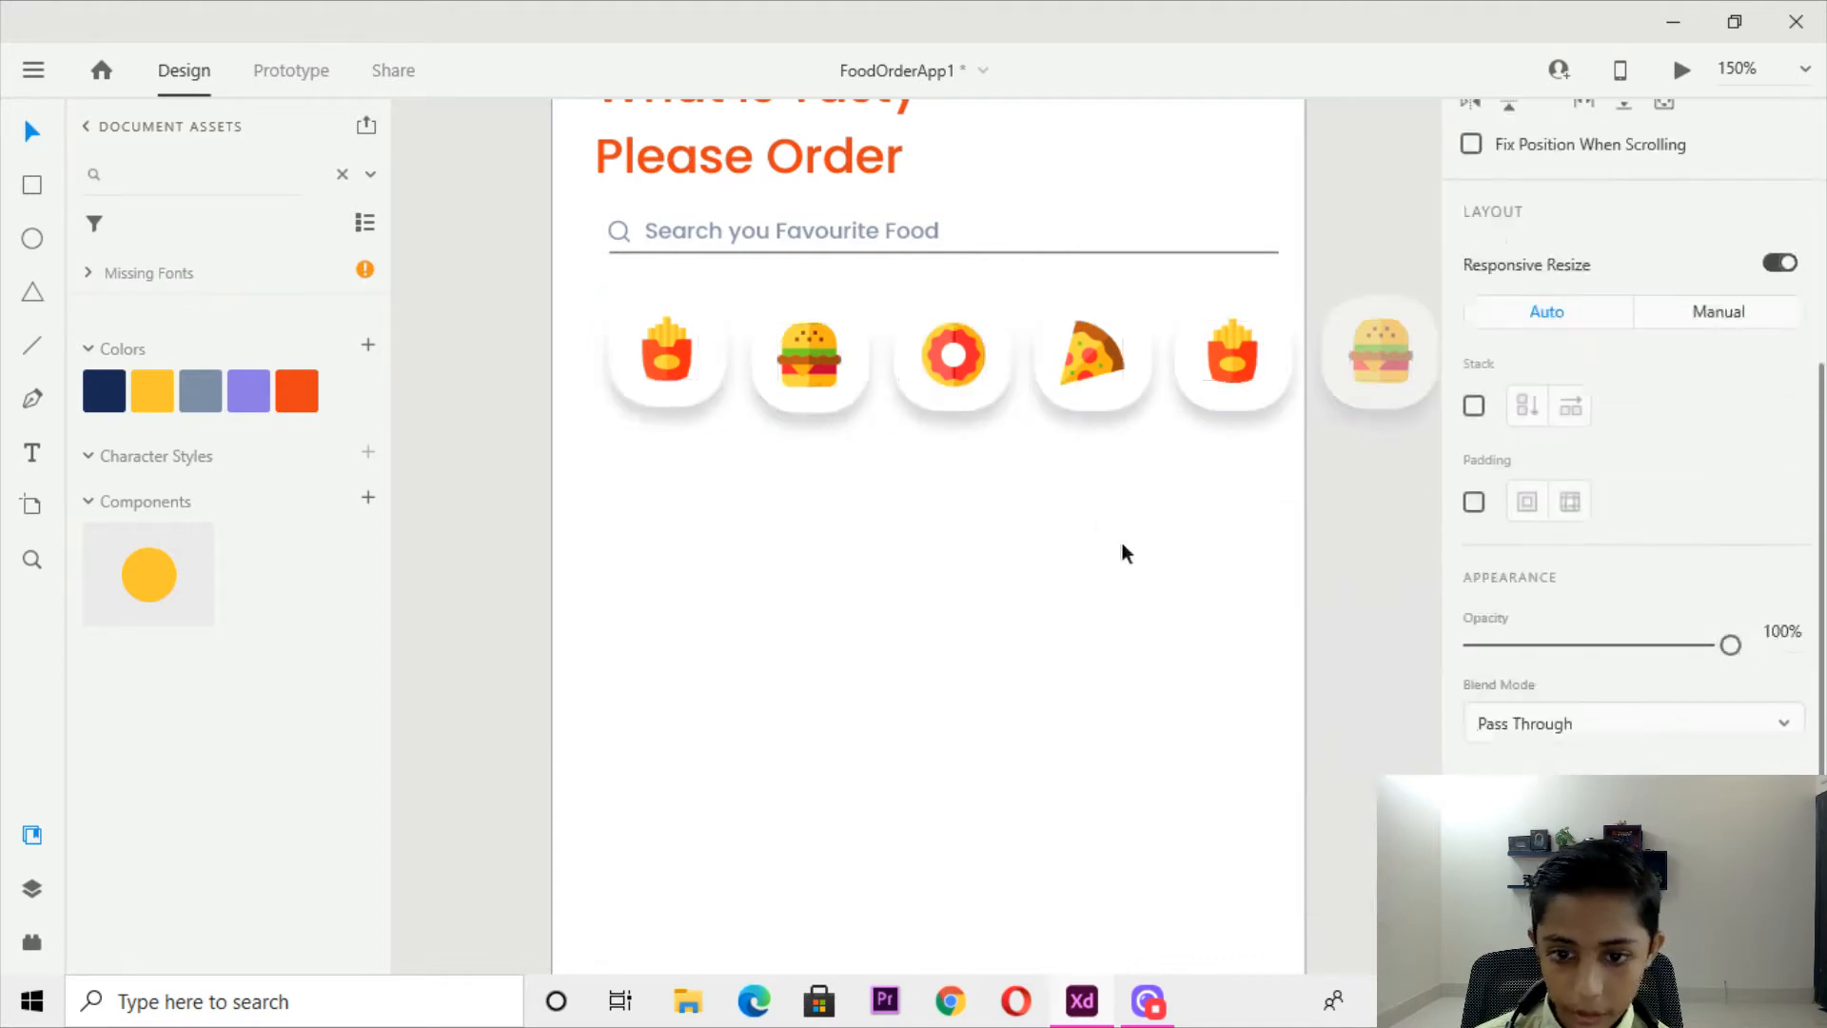
# Try to centre the grouped food tile row horizontally on the artboard.
pyautogui.click(1052, 506)
pyautogui.click(995, 417)
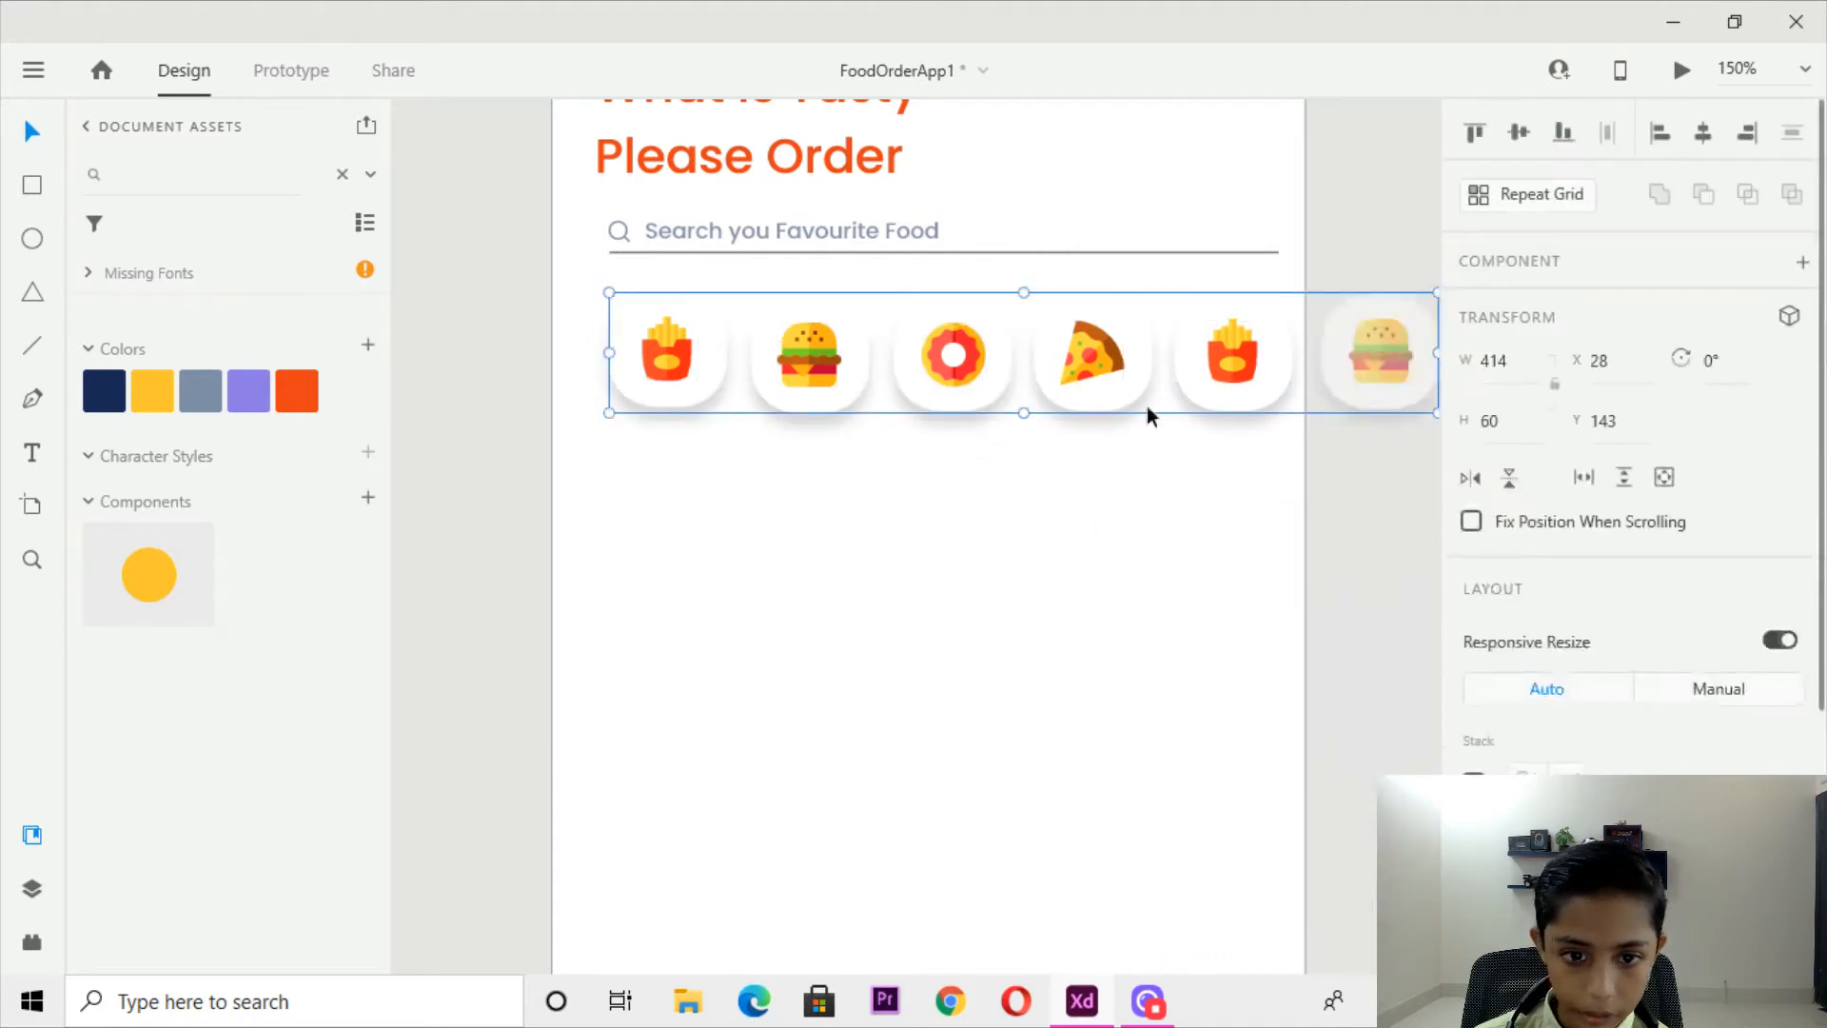
pyautogui.click(906, 423)
pyautogui.click(826, 409)
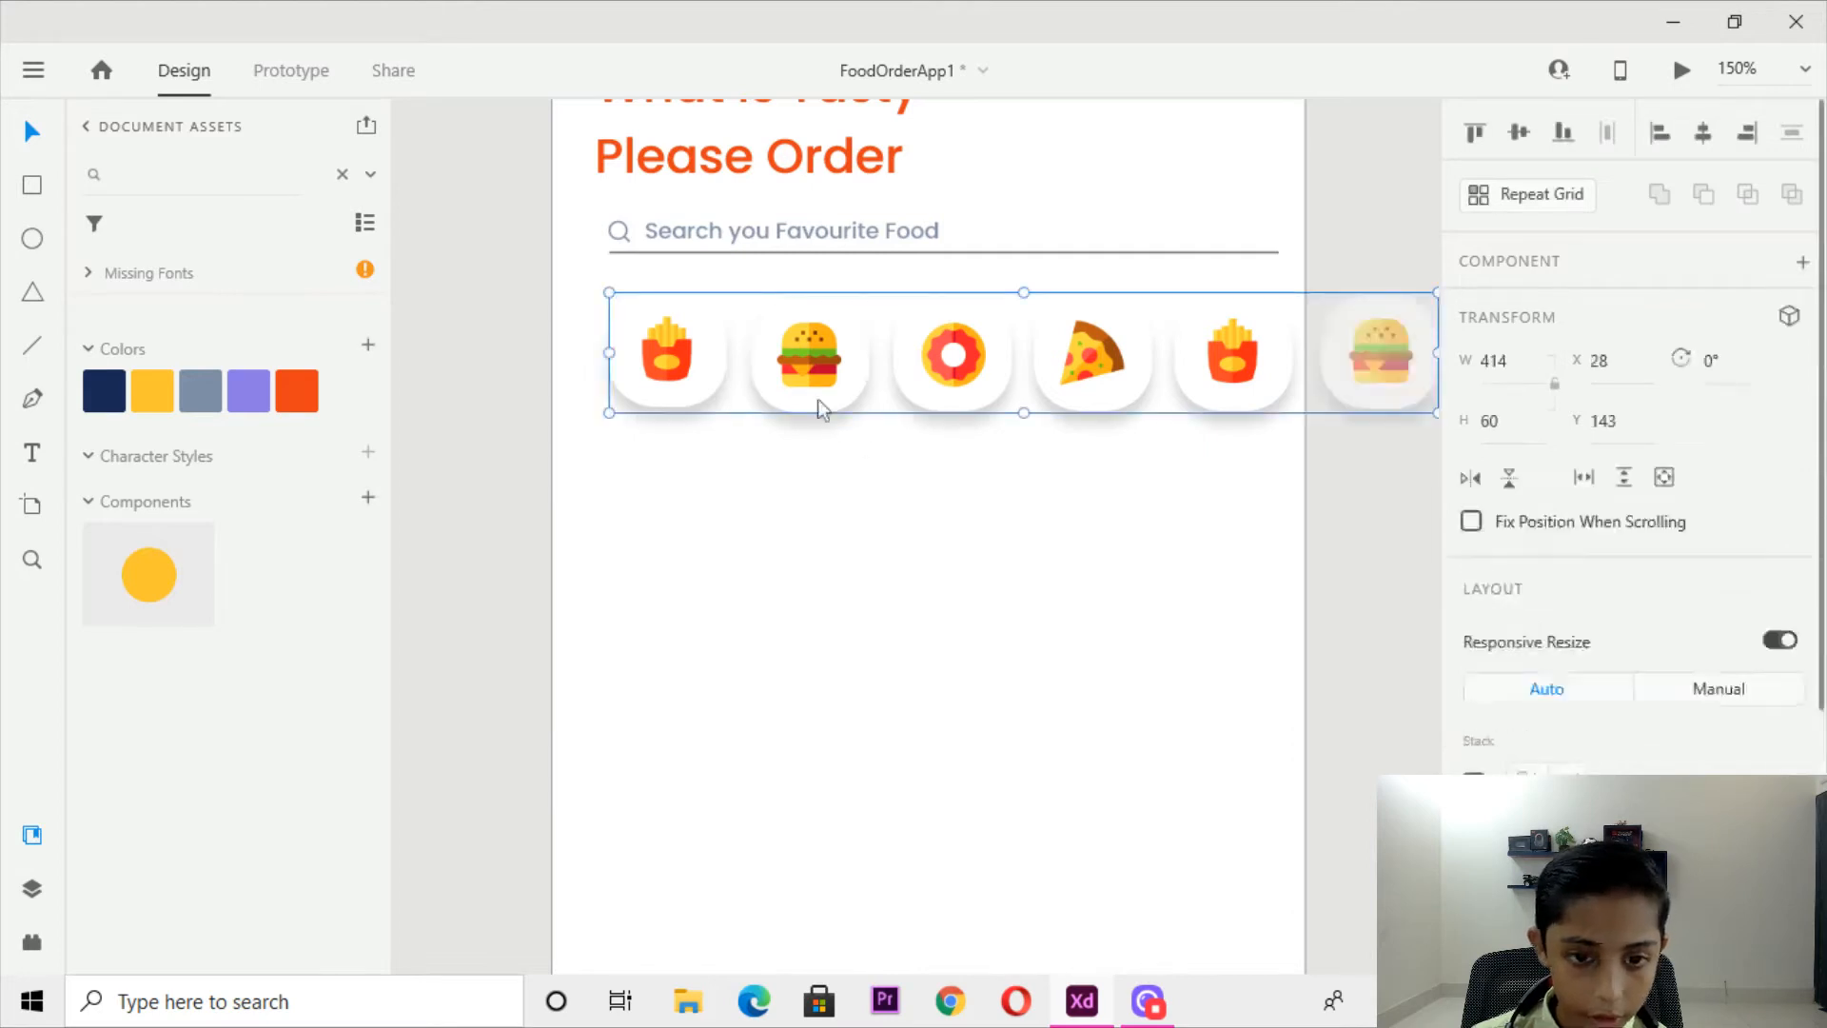
pyautogui.click(818, 398)
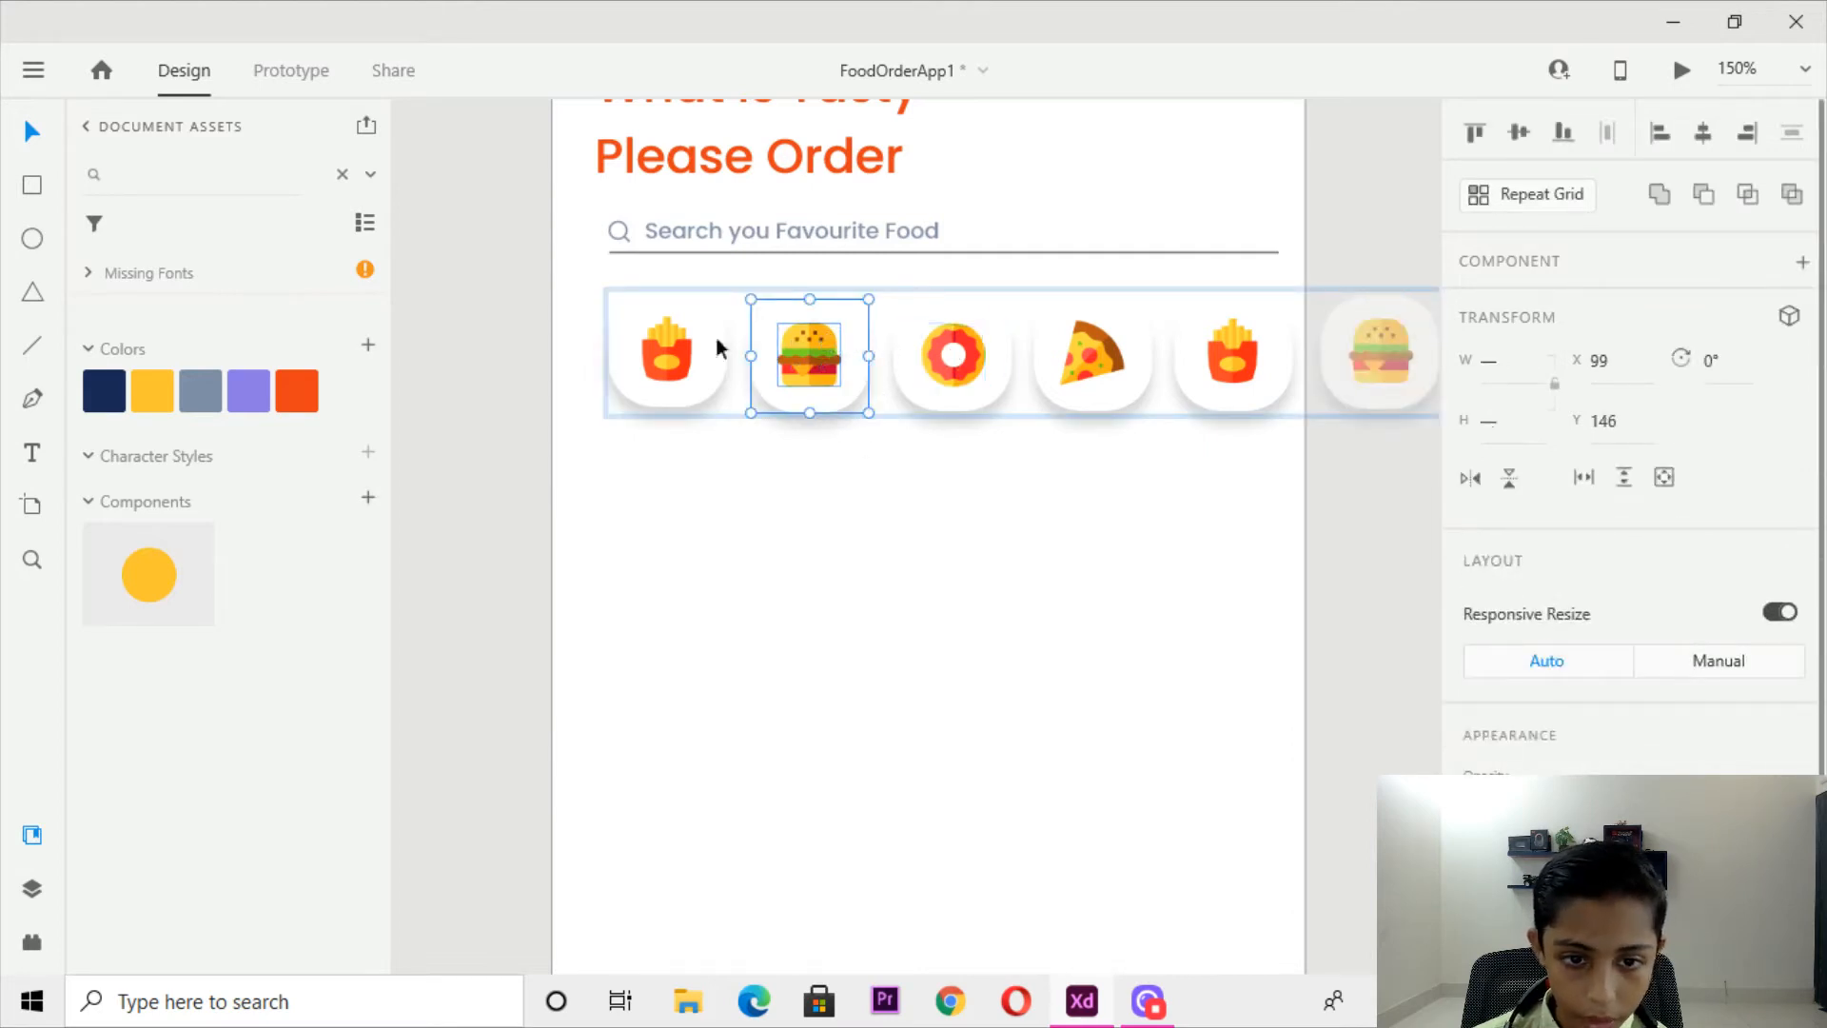
pyautogui.moveTo(501, 325); pyautogui.dragTo(1017, 402)
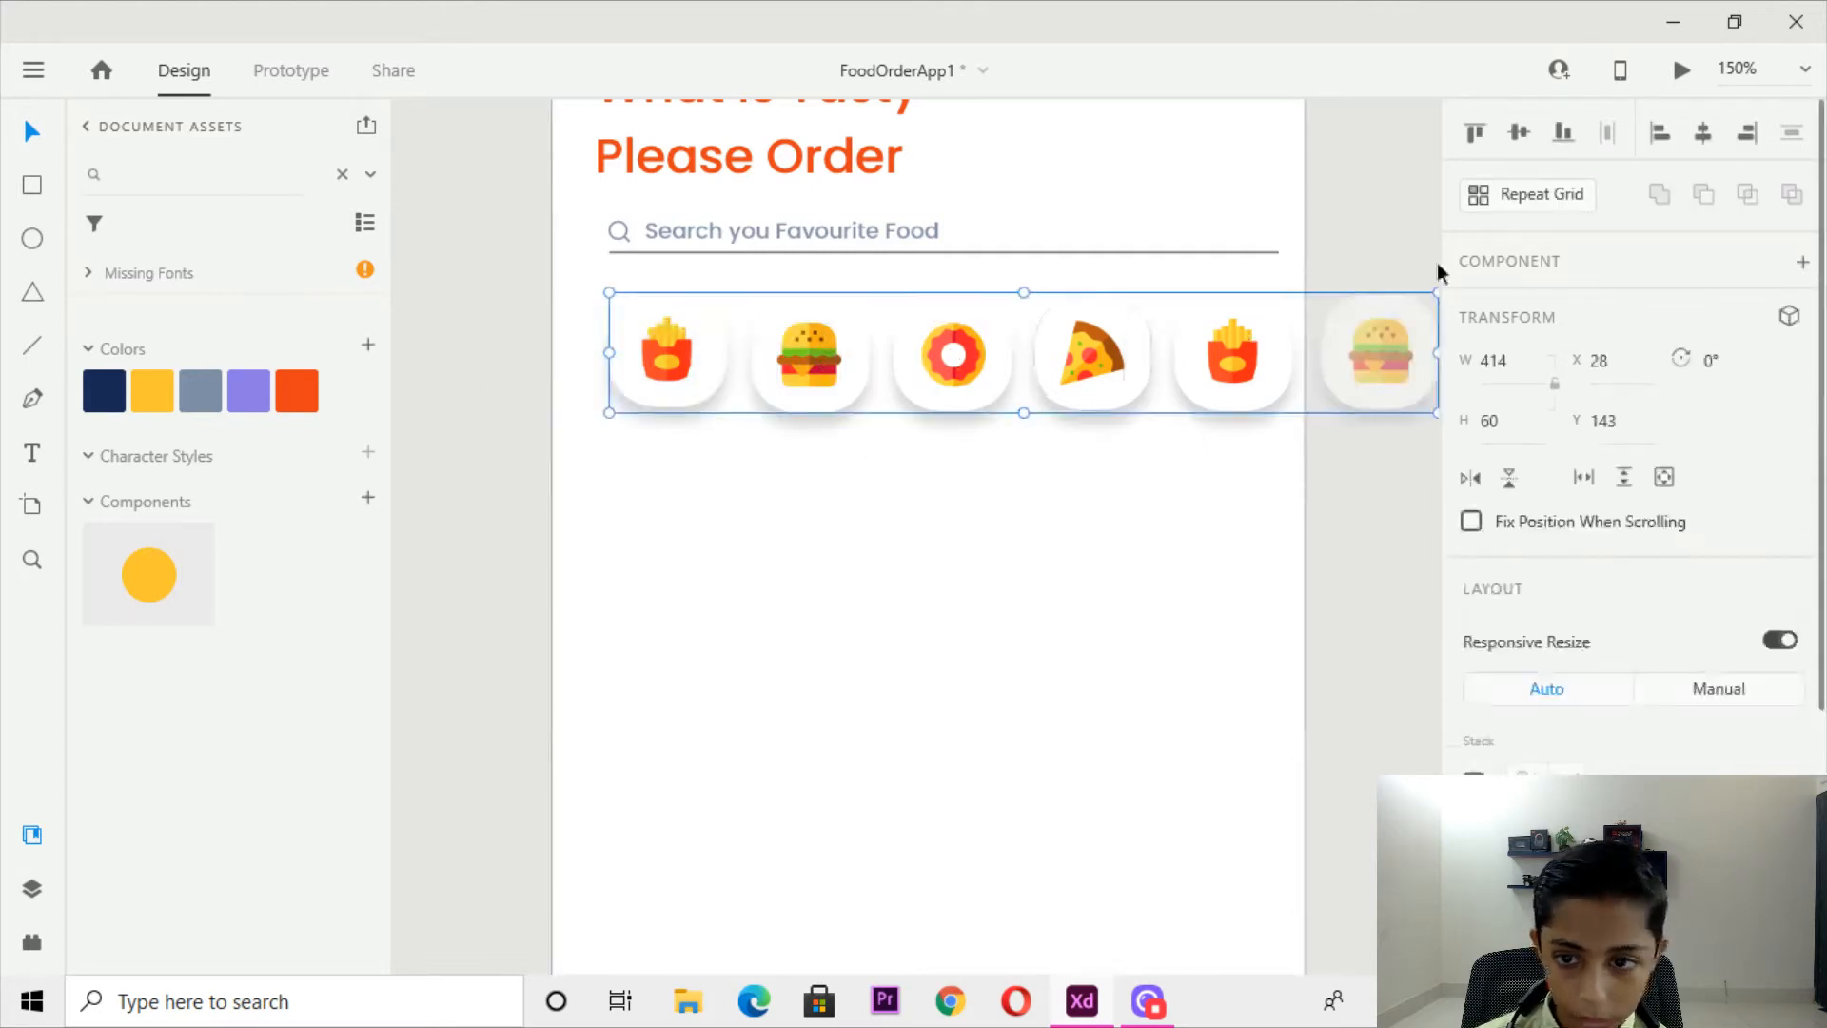
pyautogui.click(1700, 134)
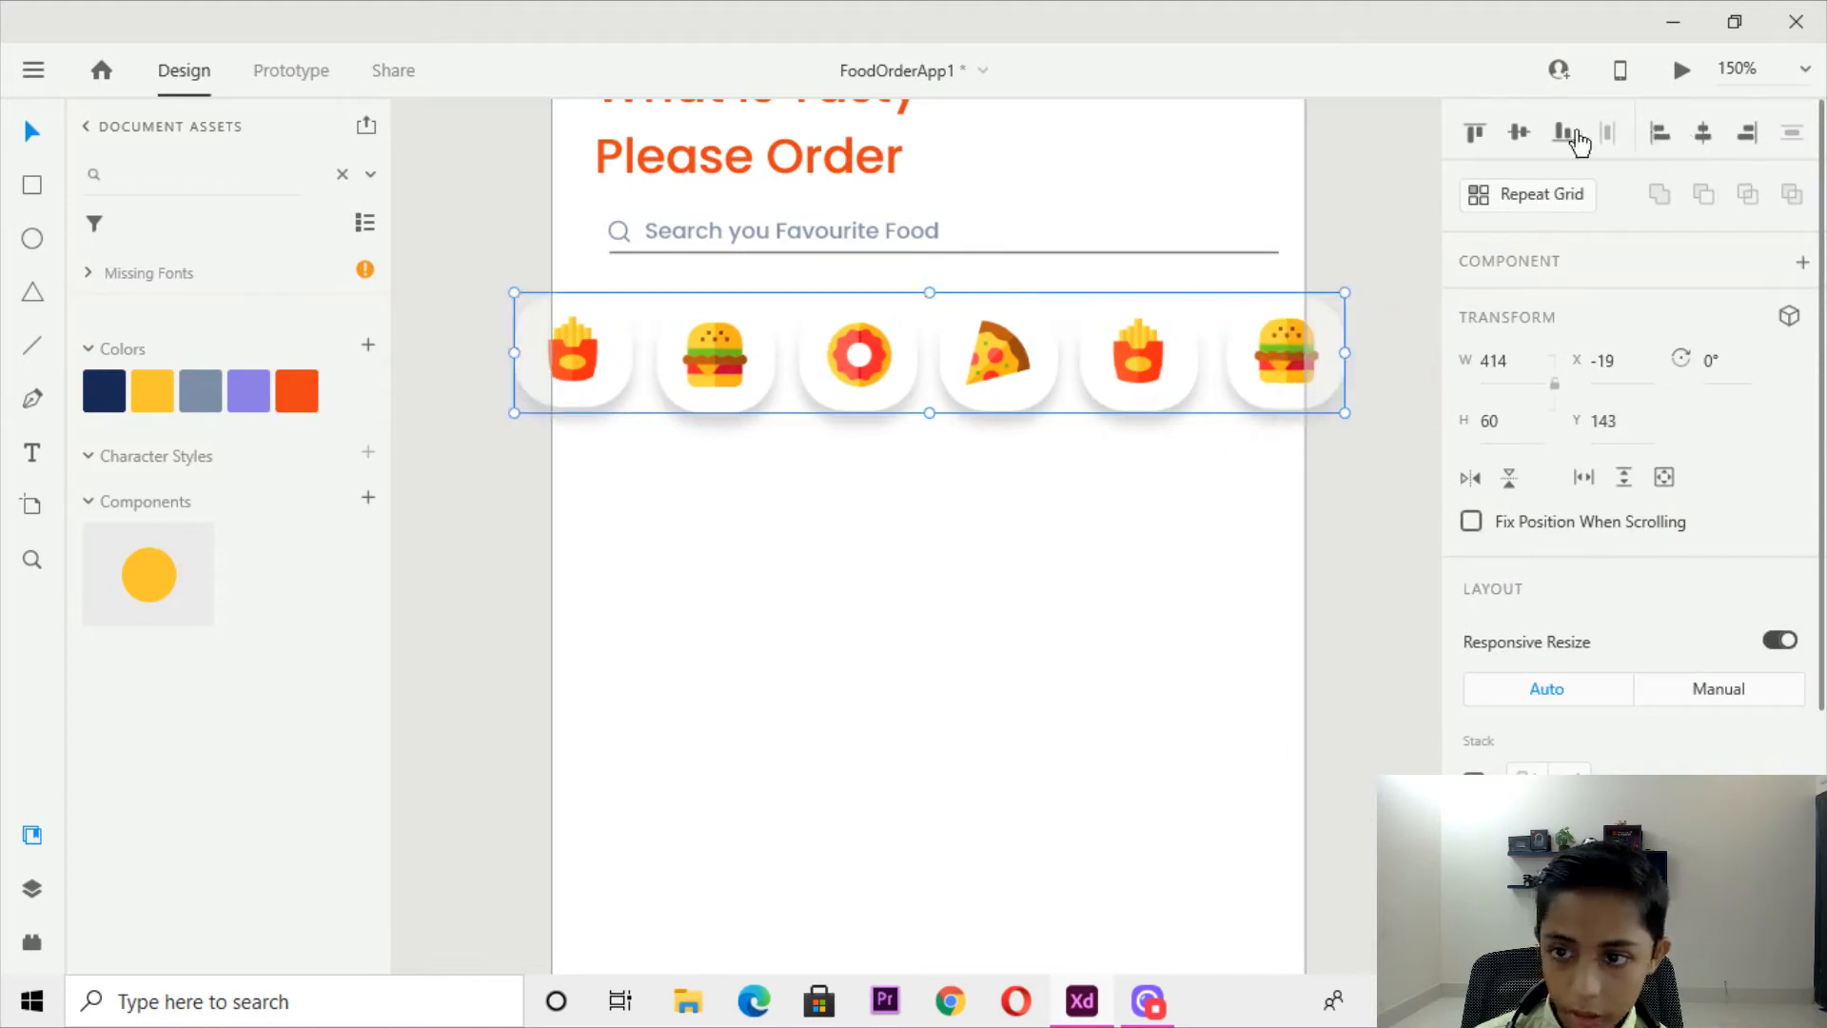
# Align the food tile row with the artboard's left edge and nudge it right to X 25.
pyautogui.click(1661, 135)
pyautogui.press('Right')
pyautogui.press('Right')
pyautogui.press('Right')
pyautogui.press('Right')
pyautogui.press('Right')
pyautogui.press('Right')
pyautogui.press('Right')
pyautogui.press('Right')
pyautogui.press('Right')
pyautogui.press('Right')
pyautogui.press('Right')
pyautogui.press('Right')
pyautogui.press('Right')
pyautogui.press('Right')
pyautogui.press('Right')
pyautogui.press('Right')
pyautogui.press('Right')
pyautogui.press('Right')
pyautogui.press('Right')
pyautogui.press('Right')
pyautogui.press('Right')
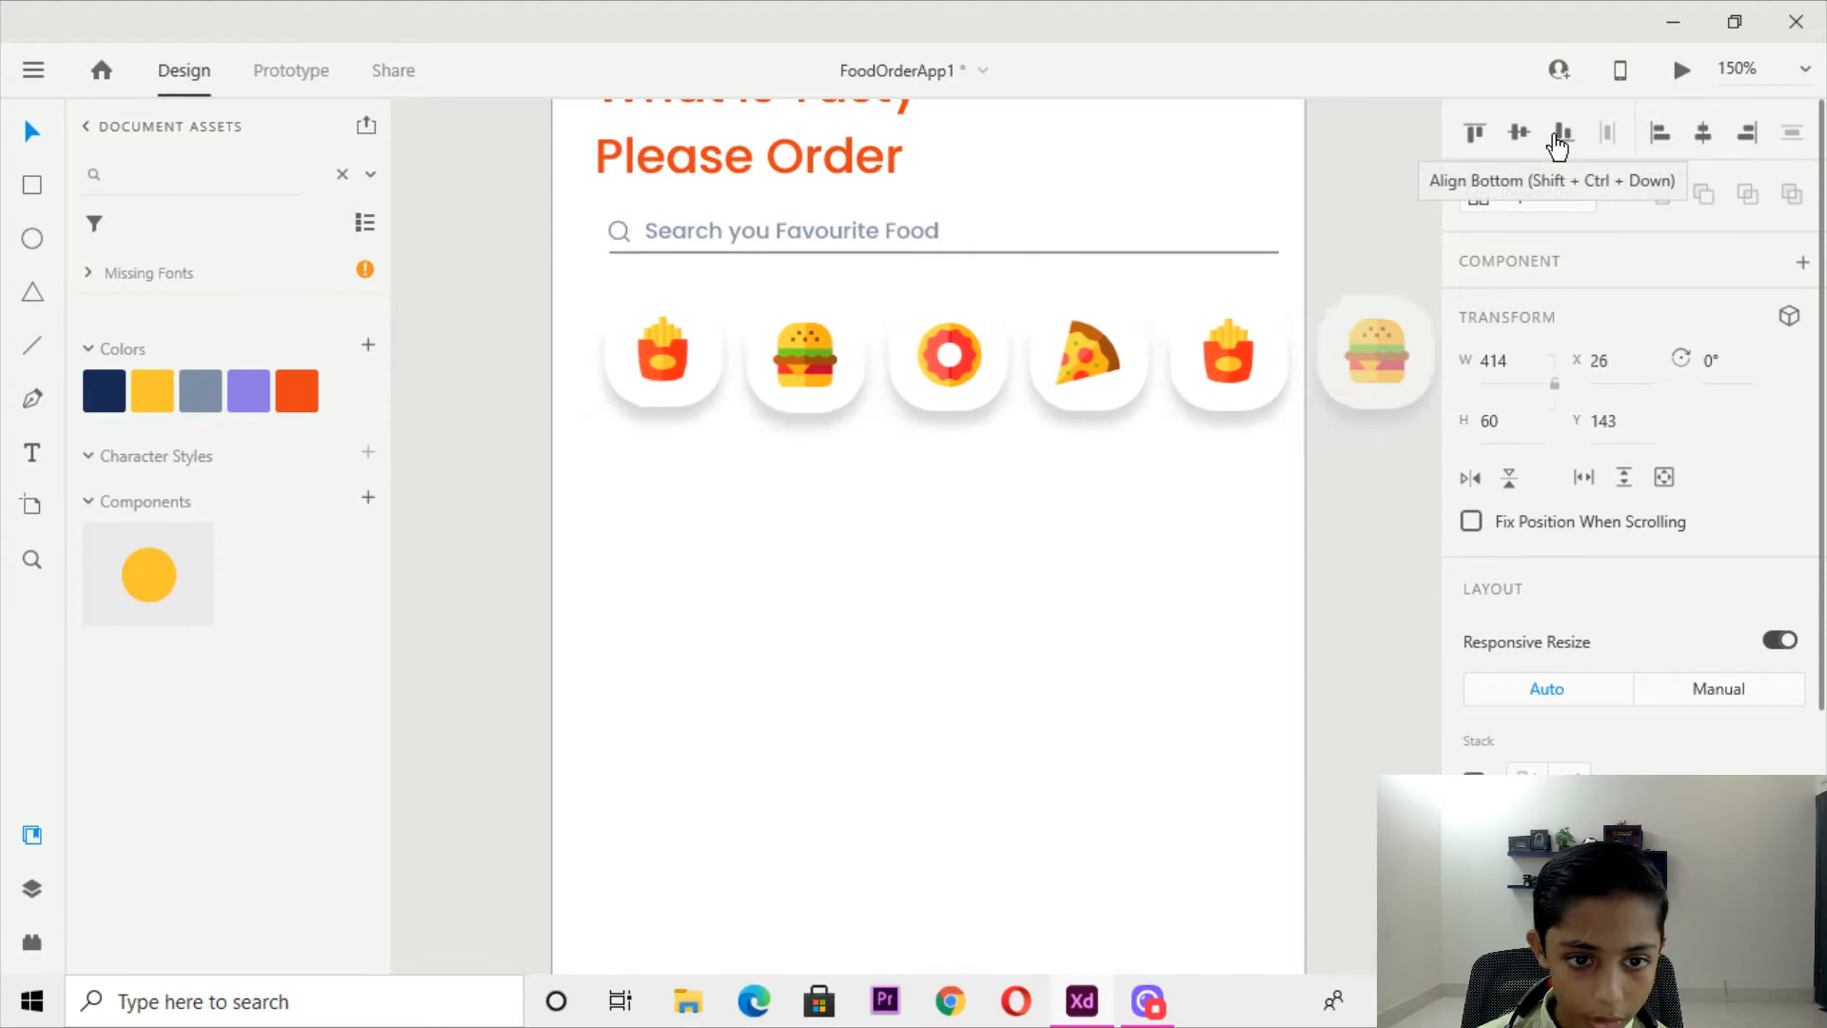
pyautogui.press('Right')
pyautogui.press('Left')
pyautogui.press('Left')
pyautogui.press('Left')
pyautogui.press('Left')
pyautogui.press('Left')
pyautogui.press('Left')
pyautogui.press('Left')
pyautogui.press('Left')
pyautogui.press('Left')
pyautogui.press('Left')
pyautogui.press('Left')
pyautogui.press('Left')
pyautogui.press('Left')
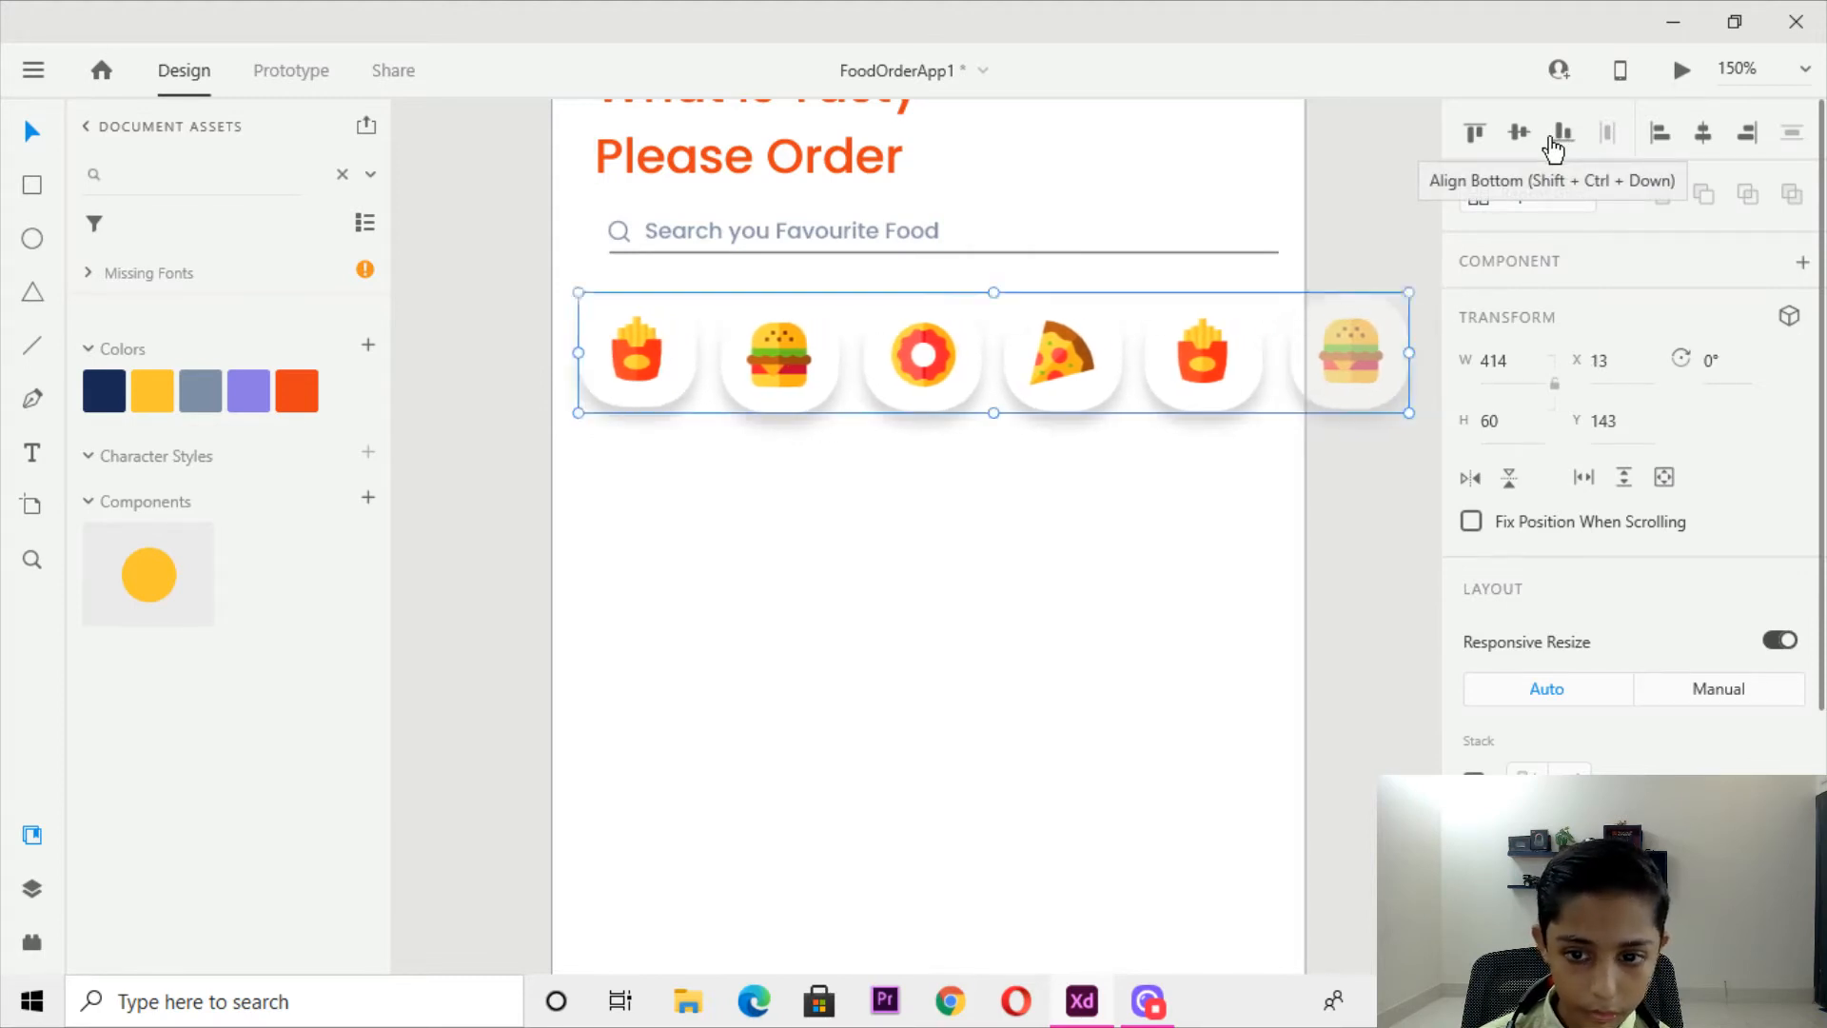
pyautogui.press('Right')
pyautogui.press('Right')
pyautogui.press('Right')
pyautogui.press('Right')
pyautogui.press('Right')
pyautogui.press('Right')
pyautogui.press('Right')
pyautogui.press('Right')
pyautogui.press('Right')
pyautogui.press('Right')
pyautogui.press('Right')
pyautogui.press('Right')
# Try to centre the food tile row vertically on the artboard.
pyautogui.click(1519, 135)
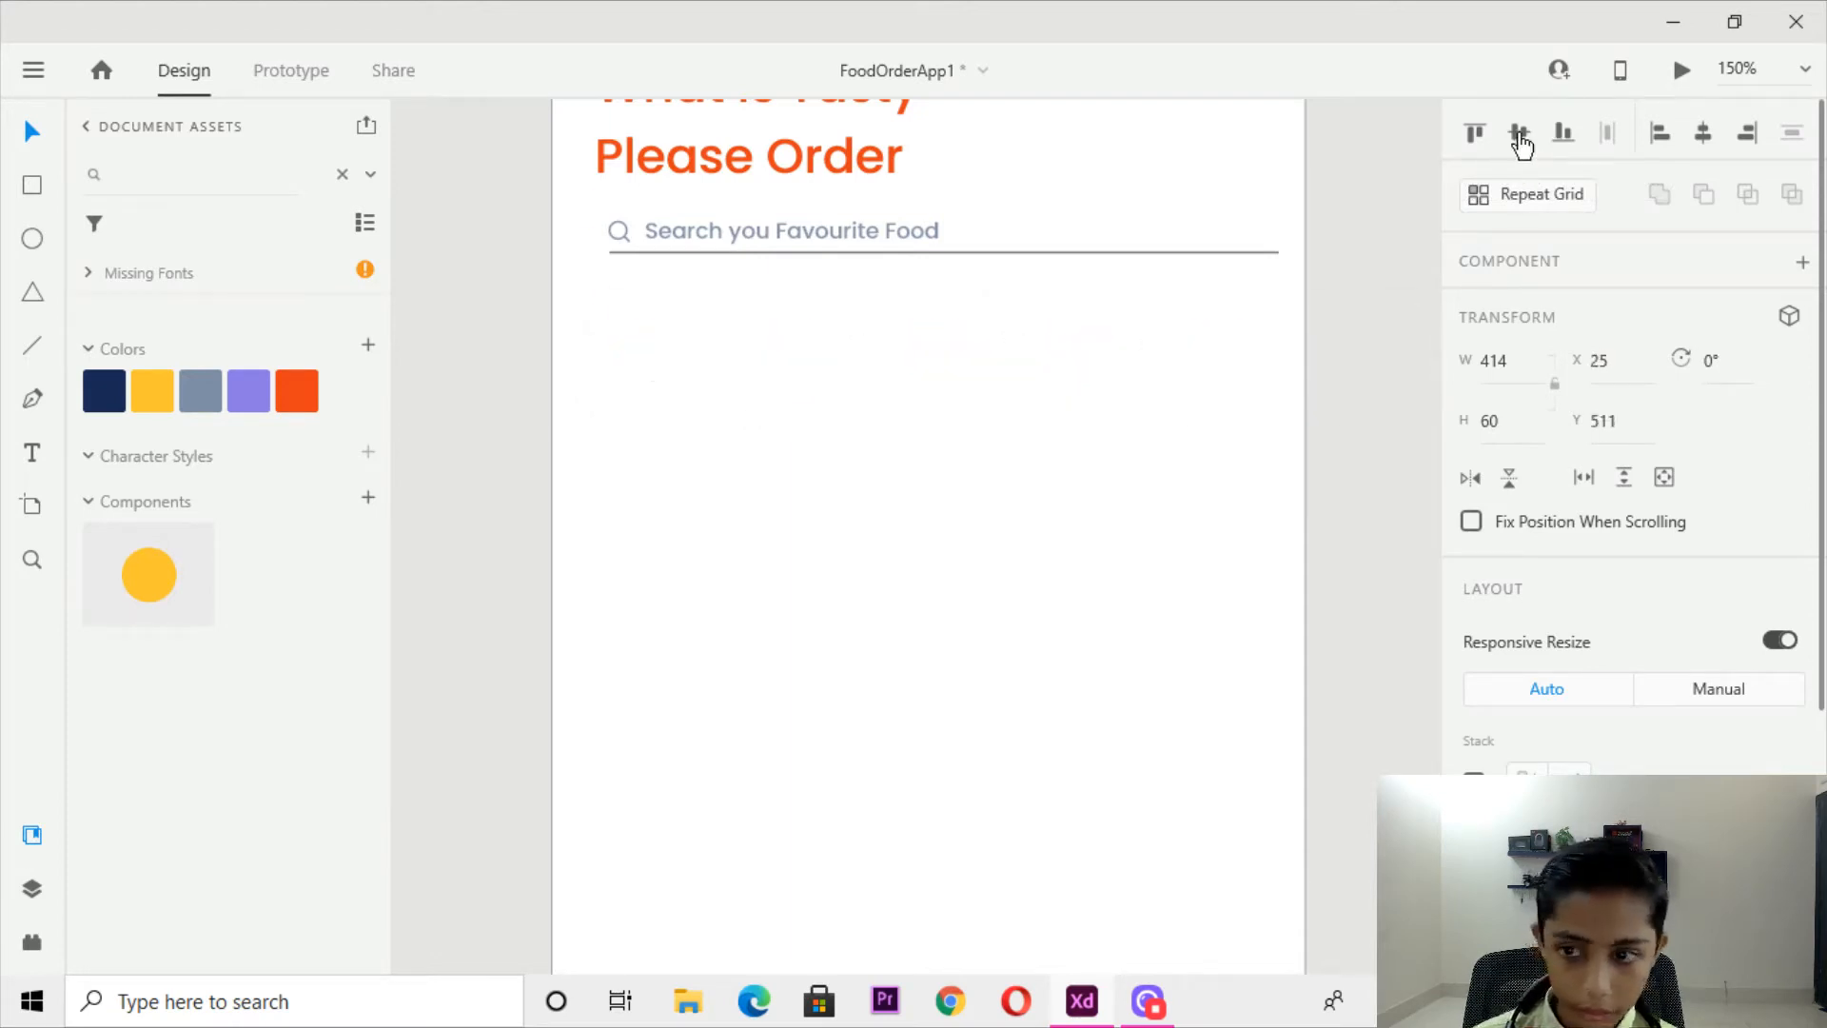
pyautogui.hotkey('ctrl', 'z')
pyautogui.click(1041, 537)
# Paste the Snacks, Main Dishes and Juices labels below the food tiles and place them at X 28, Y 251.
pyautogui.hotkey('ctrl', '-')
pyautogui.hotkey('ctrl', '-')
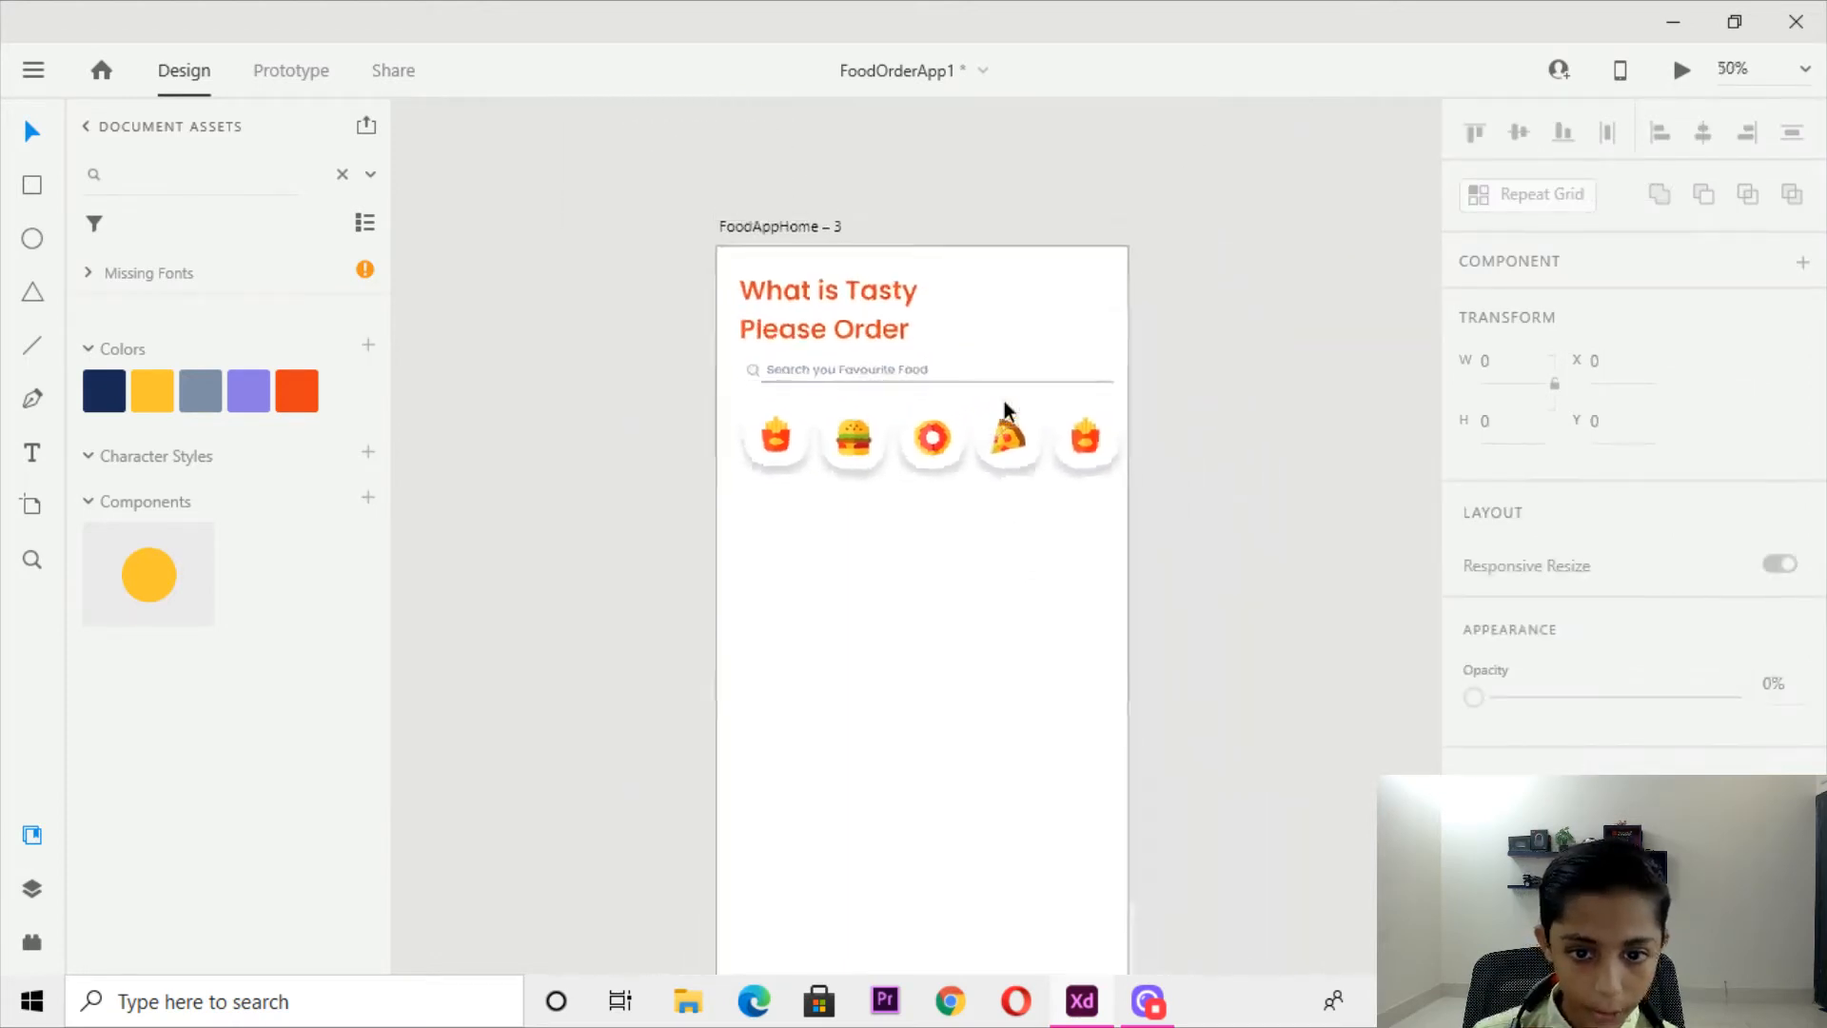
pyautogui.scroll(-4, 1004, 343)
pyautogui.moveTo(1032, 444); pyautogui.dragTo(1083, 606)
pyautogui.hotkey('ctrl', 'v')
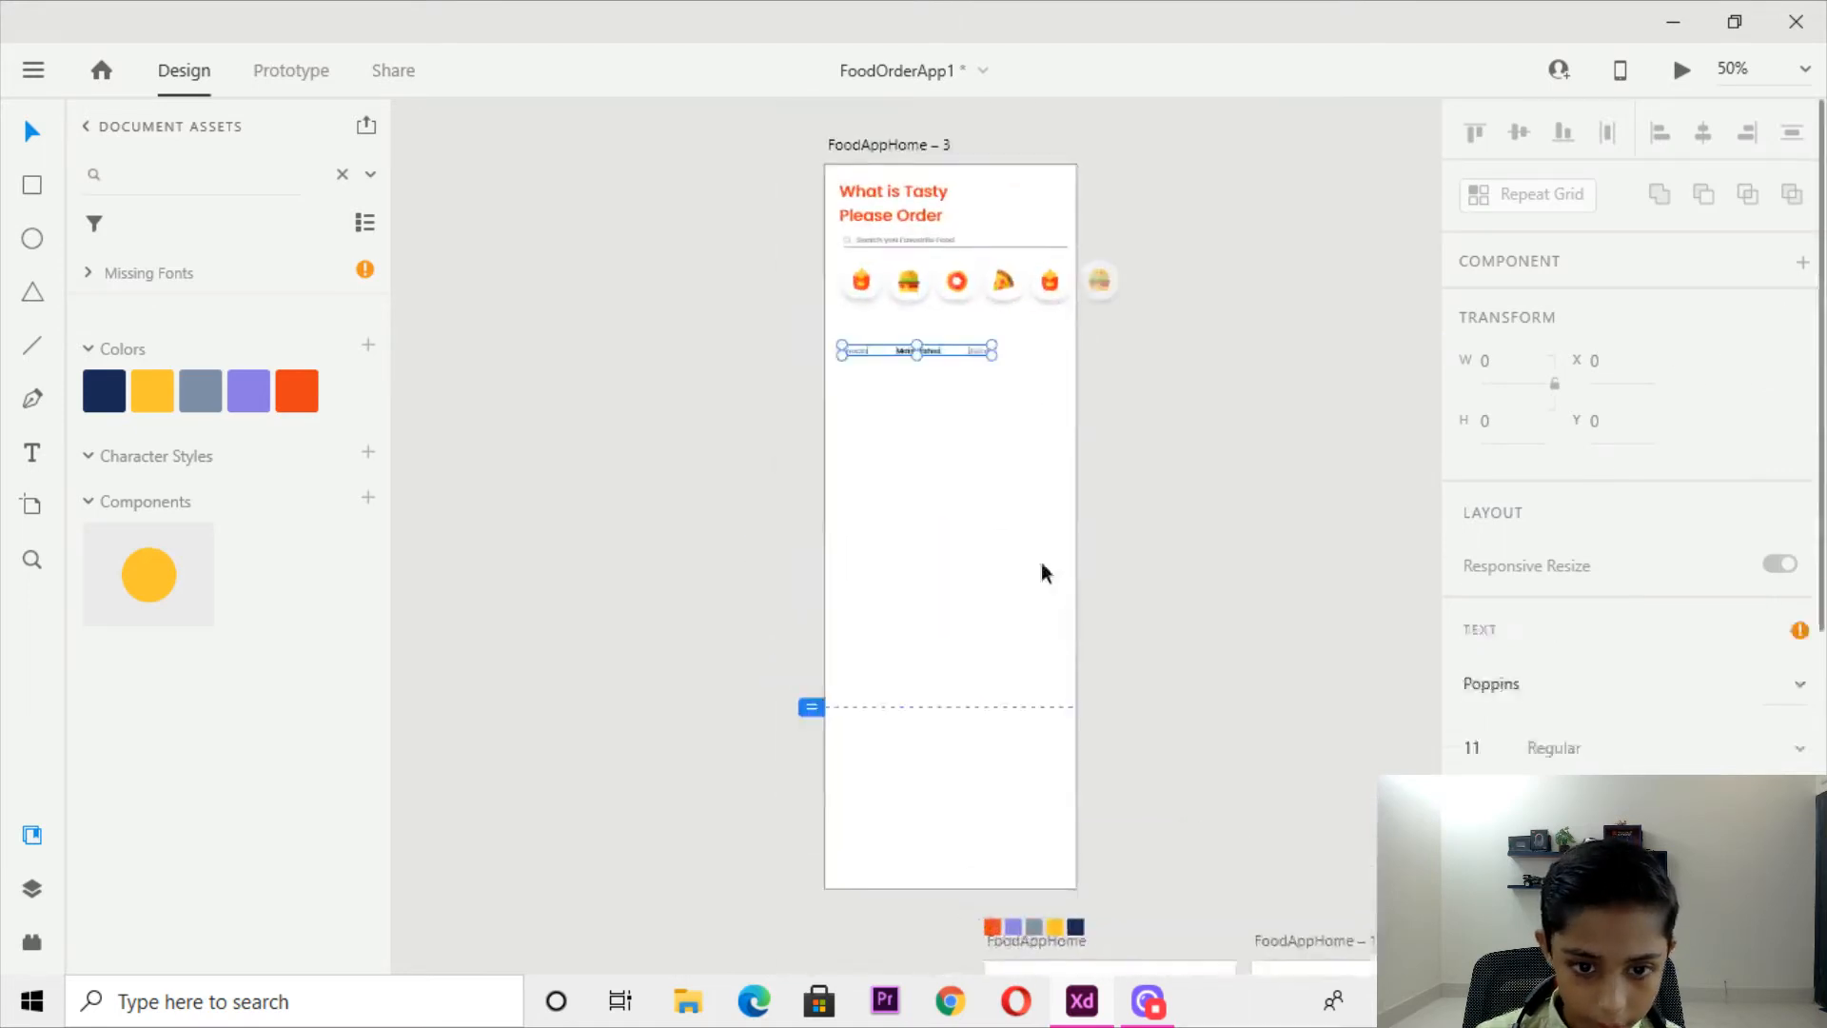
pyautogui.hotkey('ctrl', '+')
pyautogui.hotkey('ctrl', '+')
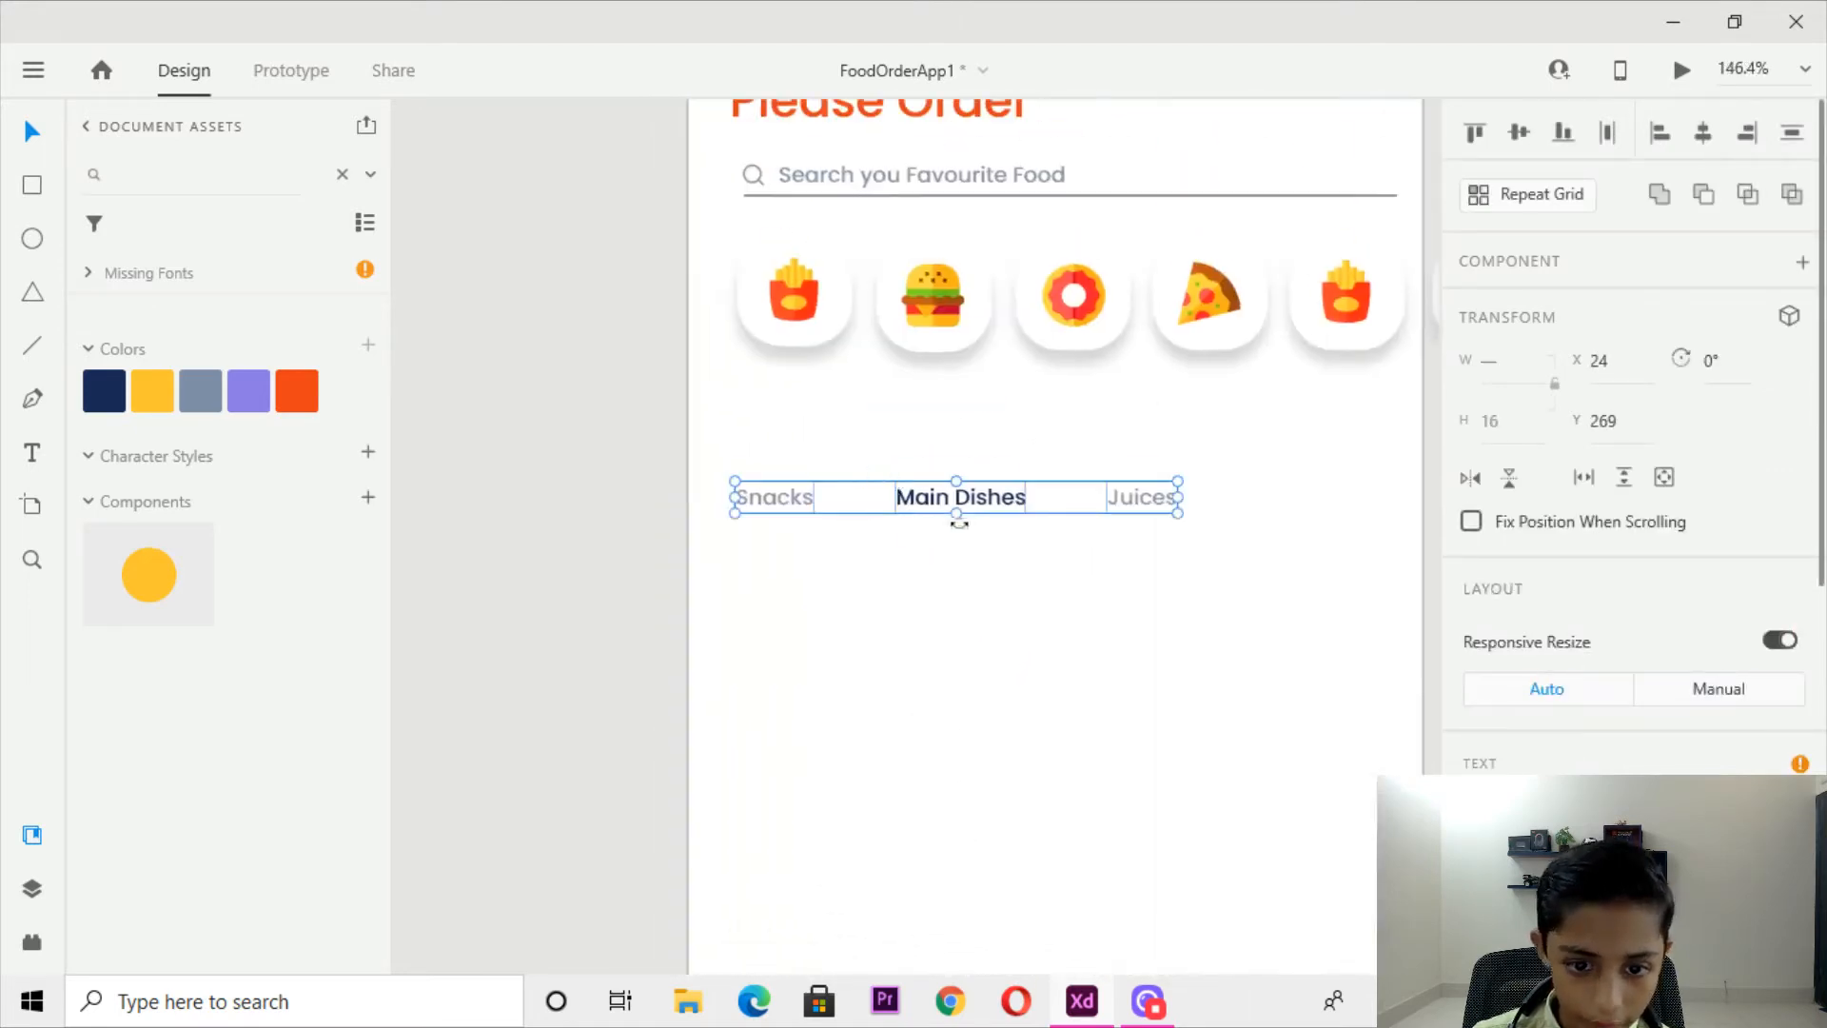
pyautogui.moveTo(959, 500); pyautogui.dragTo(976, 475)
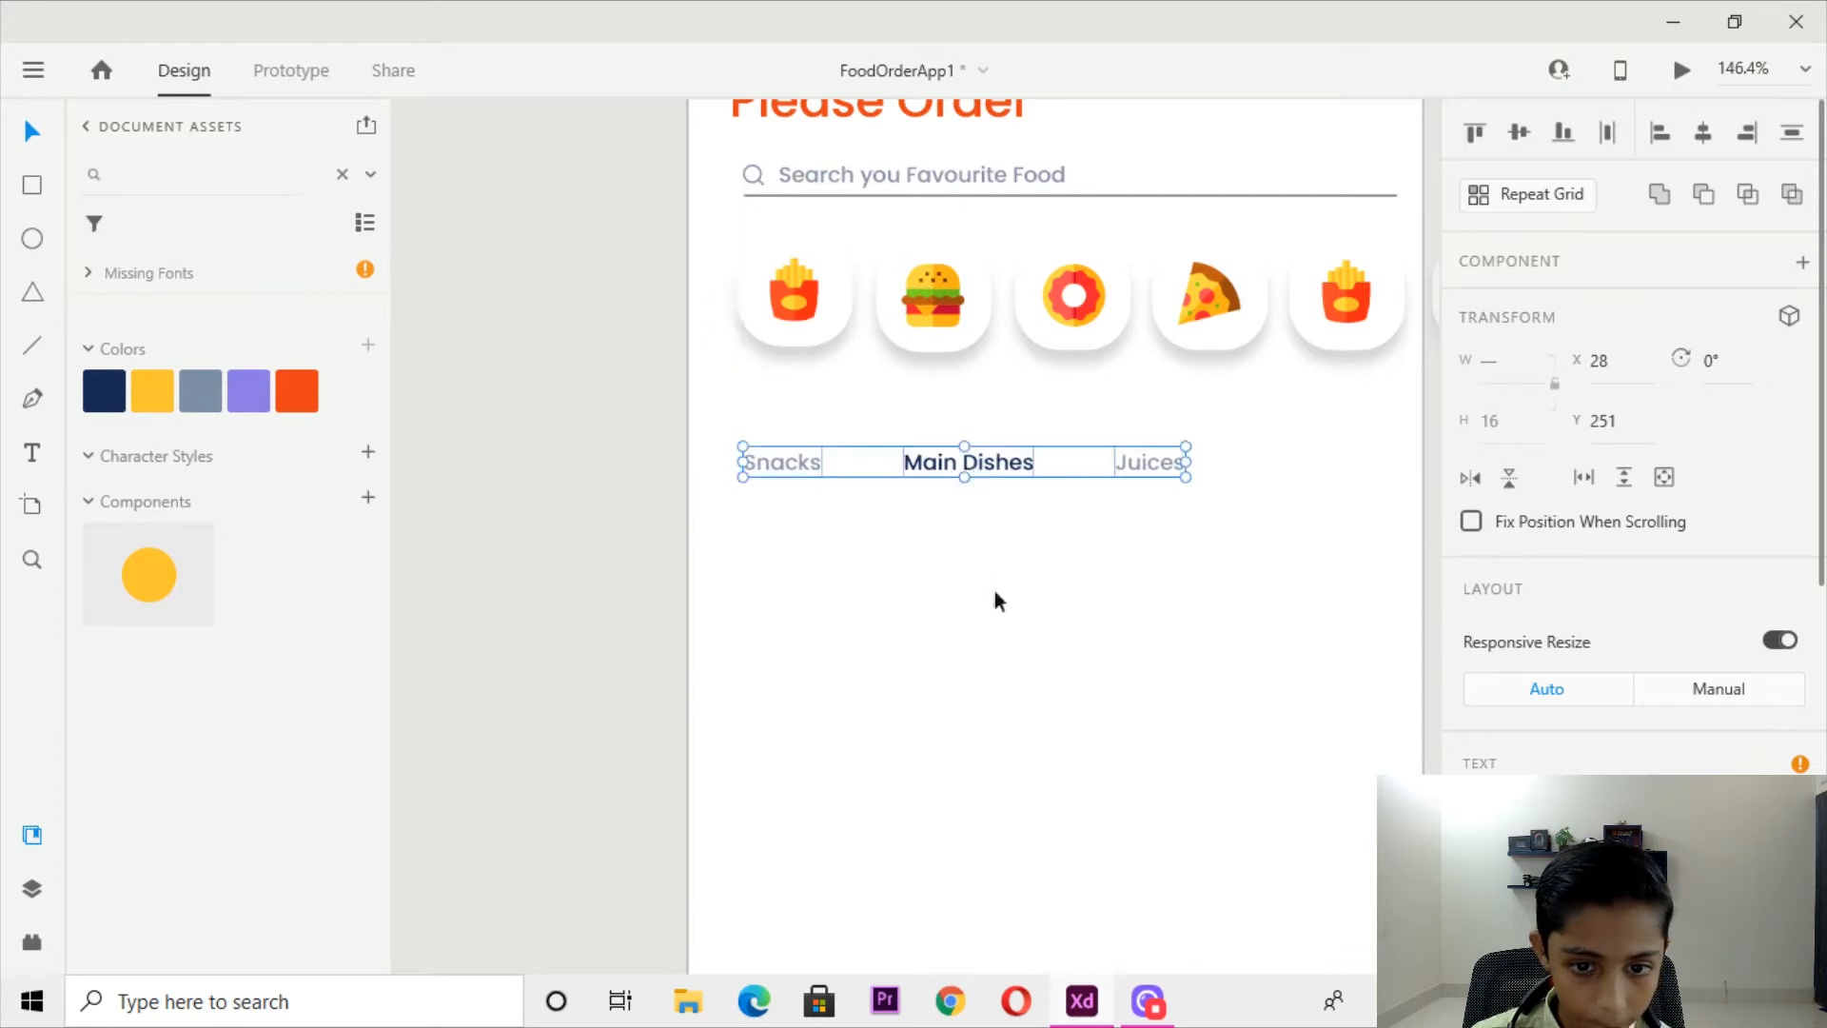
# Nudge the three category labels down to Y 259.
pyautogui.click(995, 592)
pyautogui.hotkey('ctrl', '-')
pyautogui.hotkey('ctrl', '-')
pyautogui.hotkey('ctrl', '-')
pyautogui.moveTo(1022, 799); pyautogui.dragTo(916, 647)
pyautogui.scroll(4, 927, 390)
pyautogui.moveTo(730, 451); pyautogui.dragTo(931, 747)
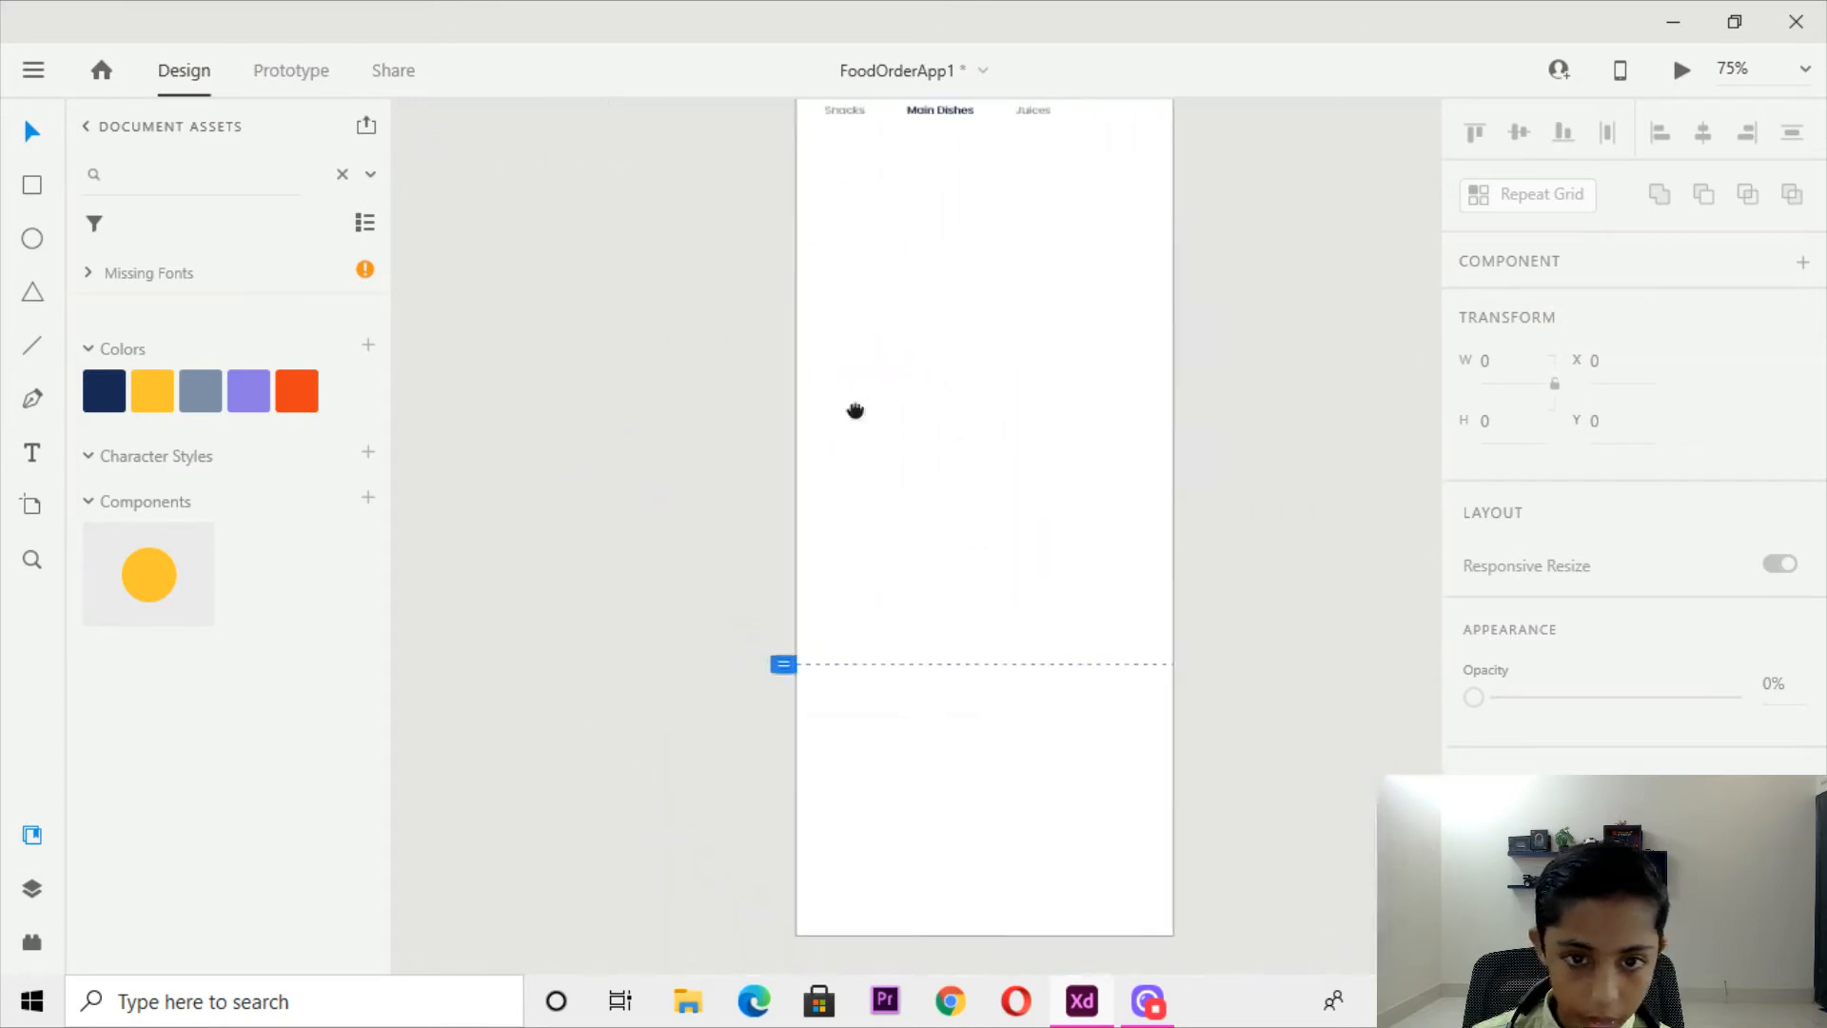
pyautogui.scroll(3, 973, 333)
pyautogui.click(1100, 277)
pyautogui.press('Down')
pyautogui.press('Down')
pyautogui.press('Down')
pyautogui.press('Down')
pyautogui.press('Down')
pyautogui.press('Down')
pyautogui.press('Down')
pyautogui.press('Down')
pyautogui.press('Down')
pyautogui.press('Down')
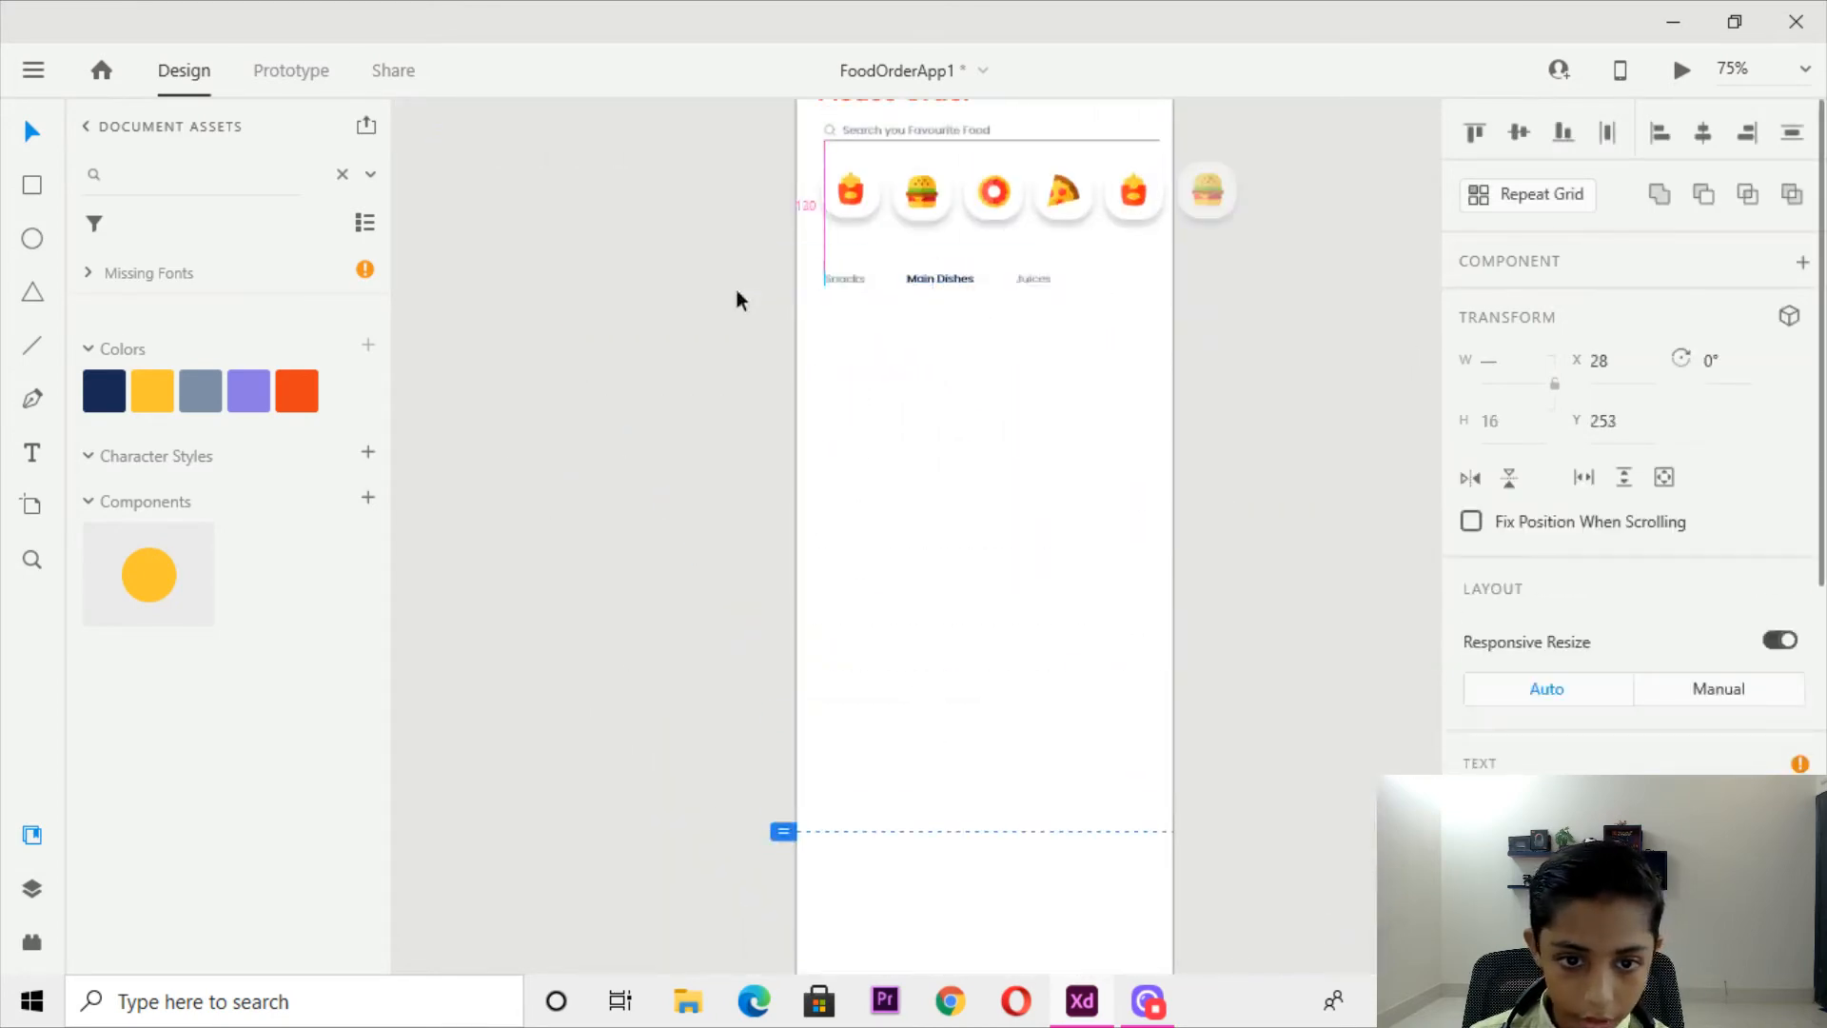
# Retype the first category label as "Snack".
pyautogui.click(1278, 514)
pyautogui.moveTo(1270, 500); pyautogui.dragTo(933, 163)
pyautogui.moveTo(1145, 538); pyautogui.dragTo(1579, 852)
pyautogui.scroll(5, 1014, 289)
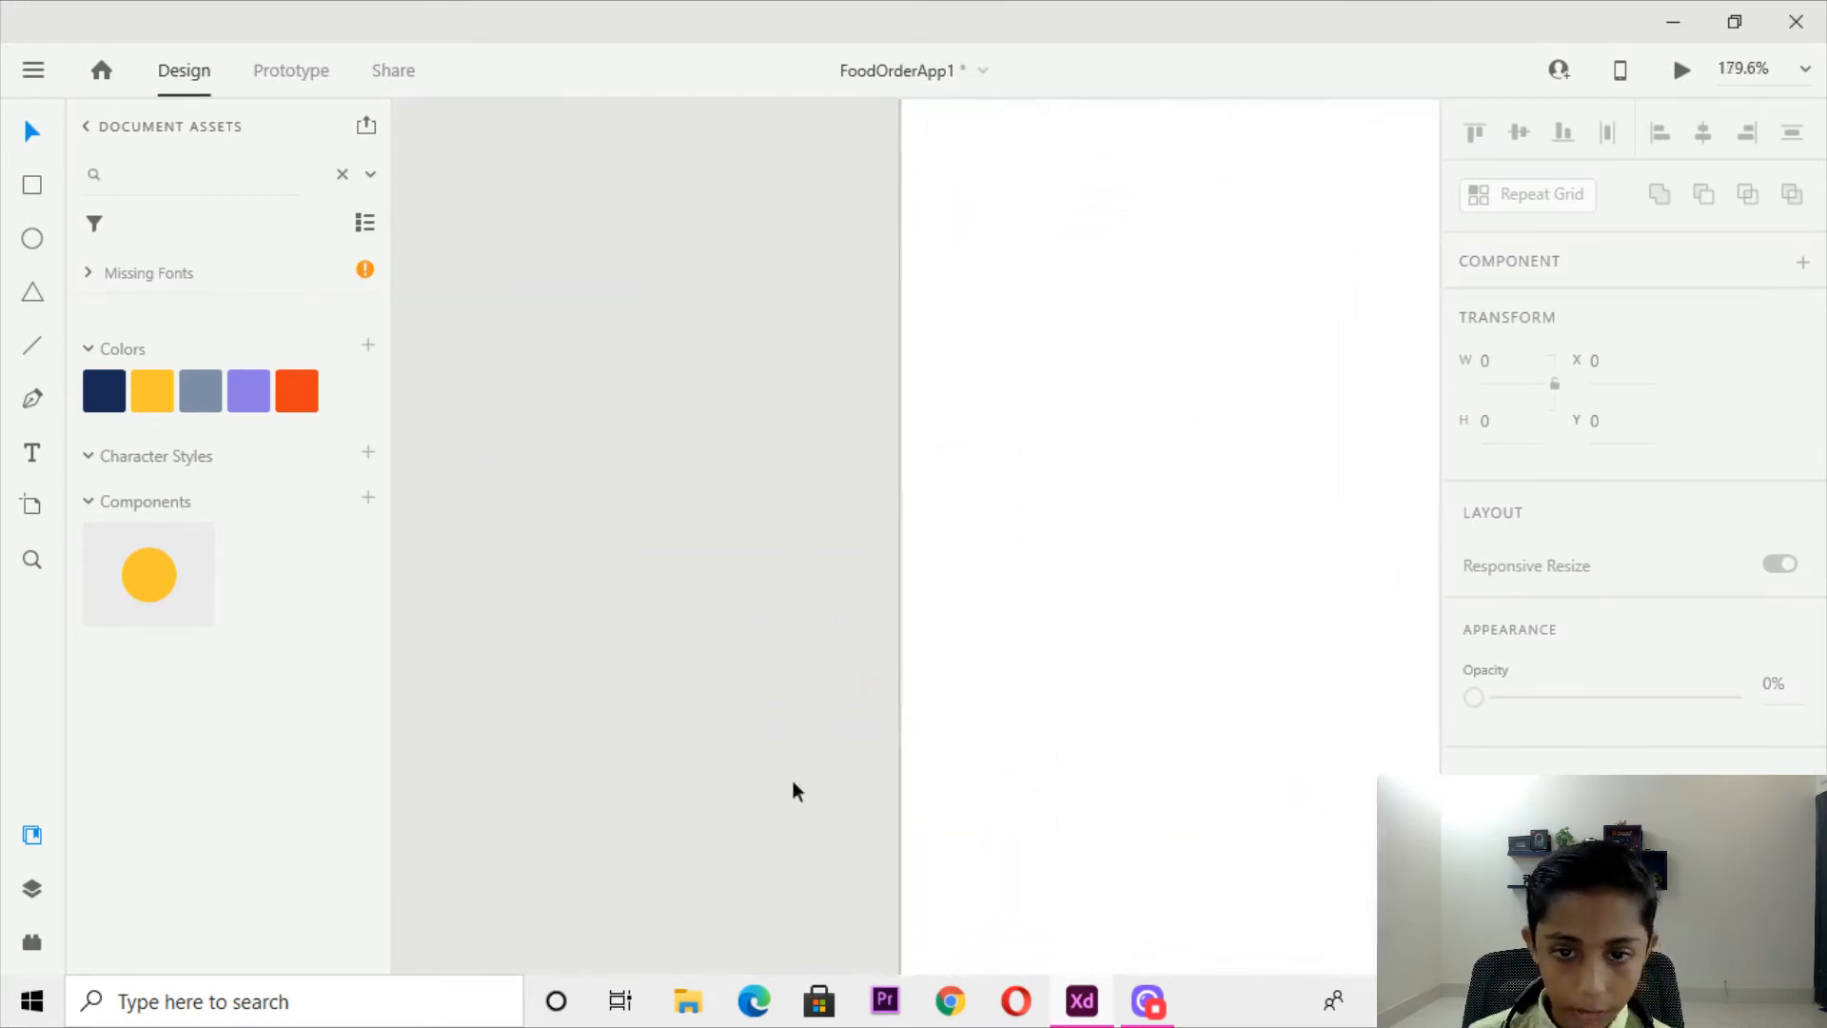
pyautogui.moveTo(1027, 352); pyautogui.dragTo(767, 583)
pyautogui.hotkey('ctrl', '+')
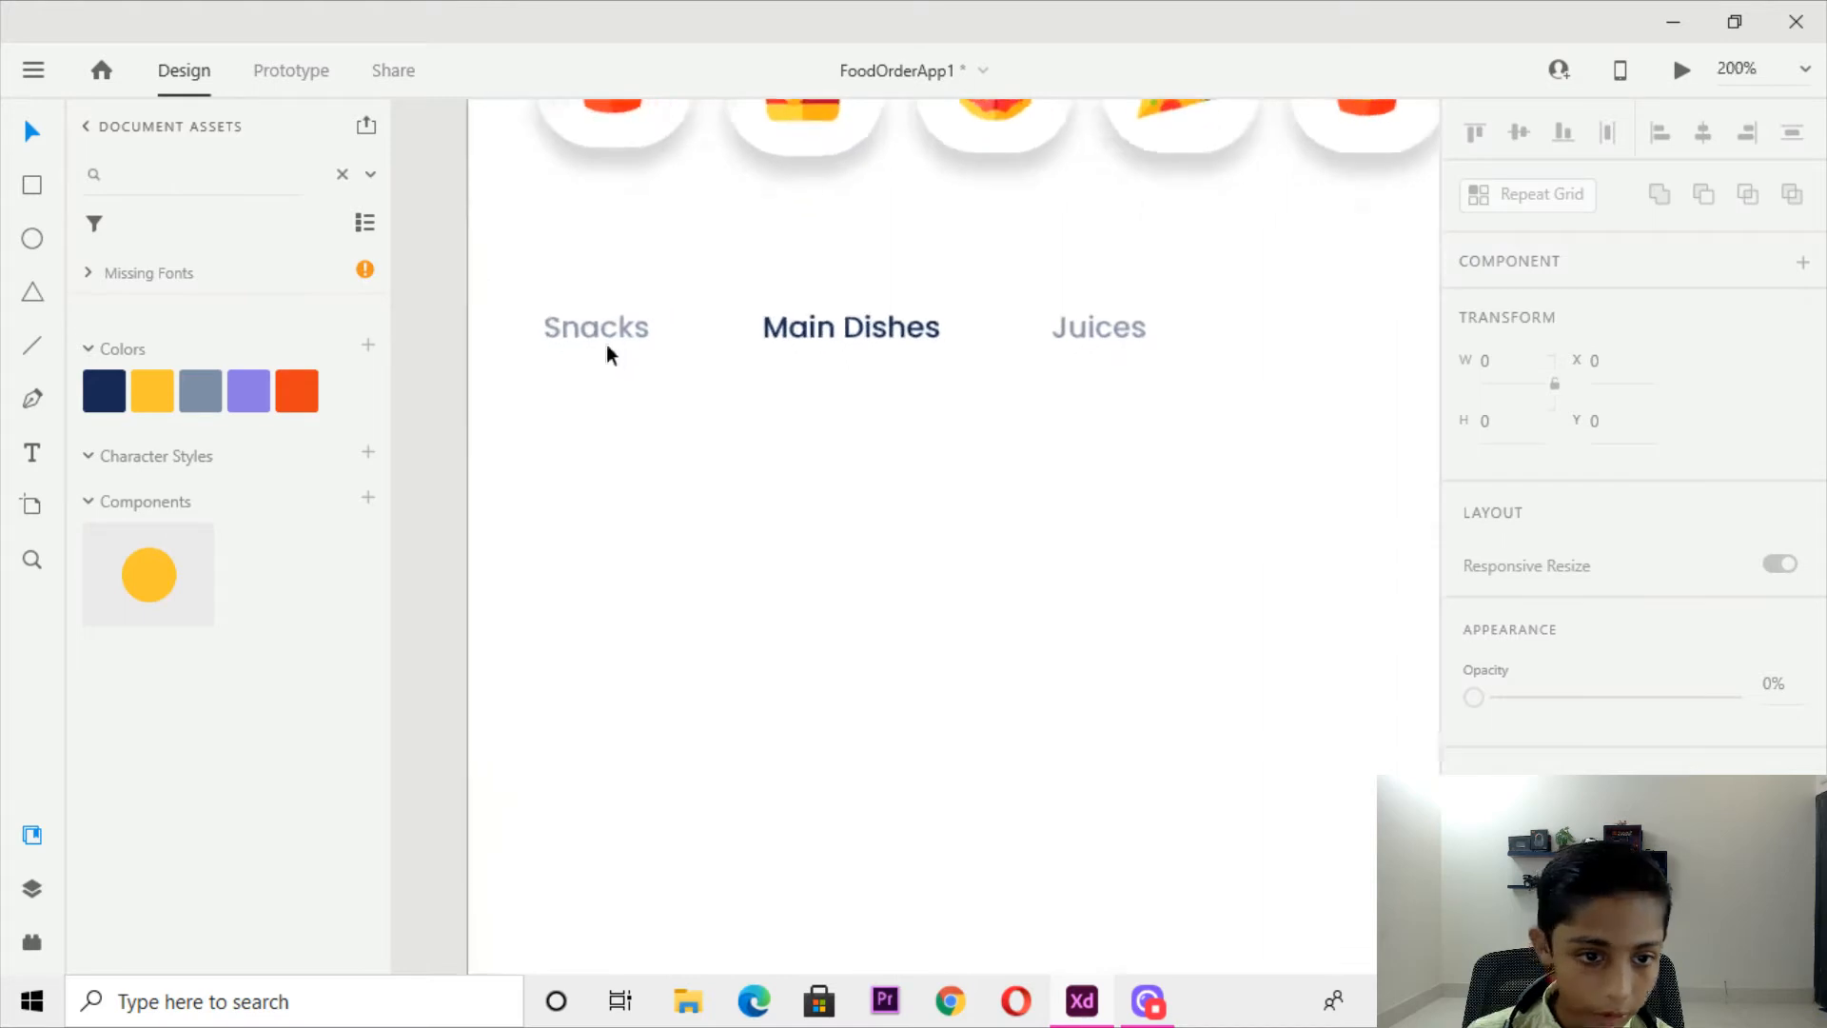
pyautogui.click(586, 314)
pyautogui.doubleClick(601, 324)
pyautogui.press('BackSpace')
pyautogui.write('Snack')
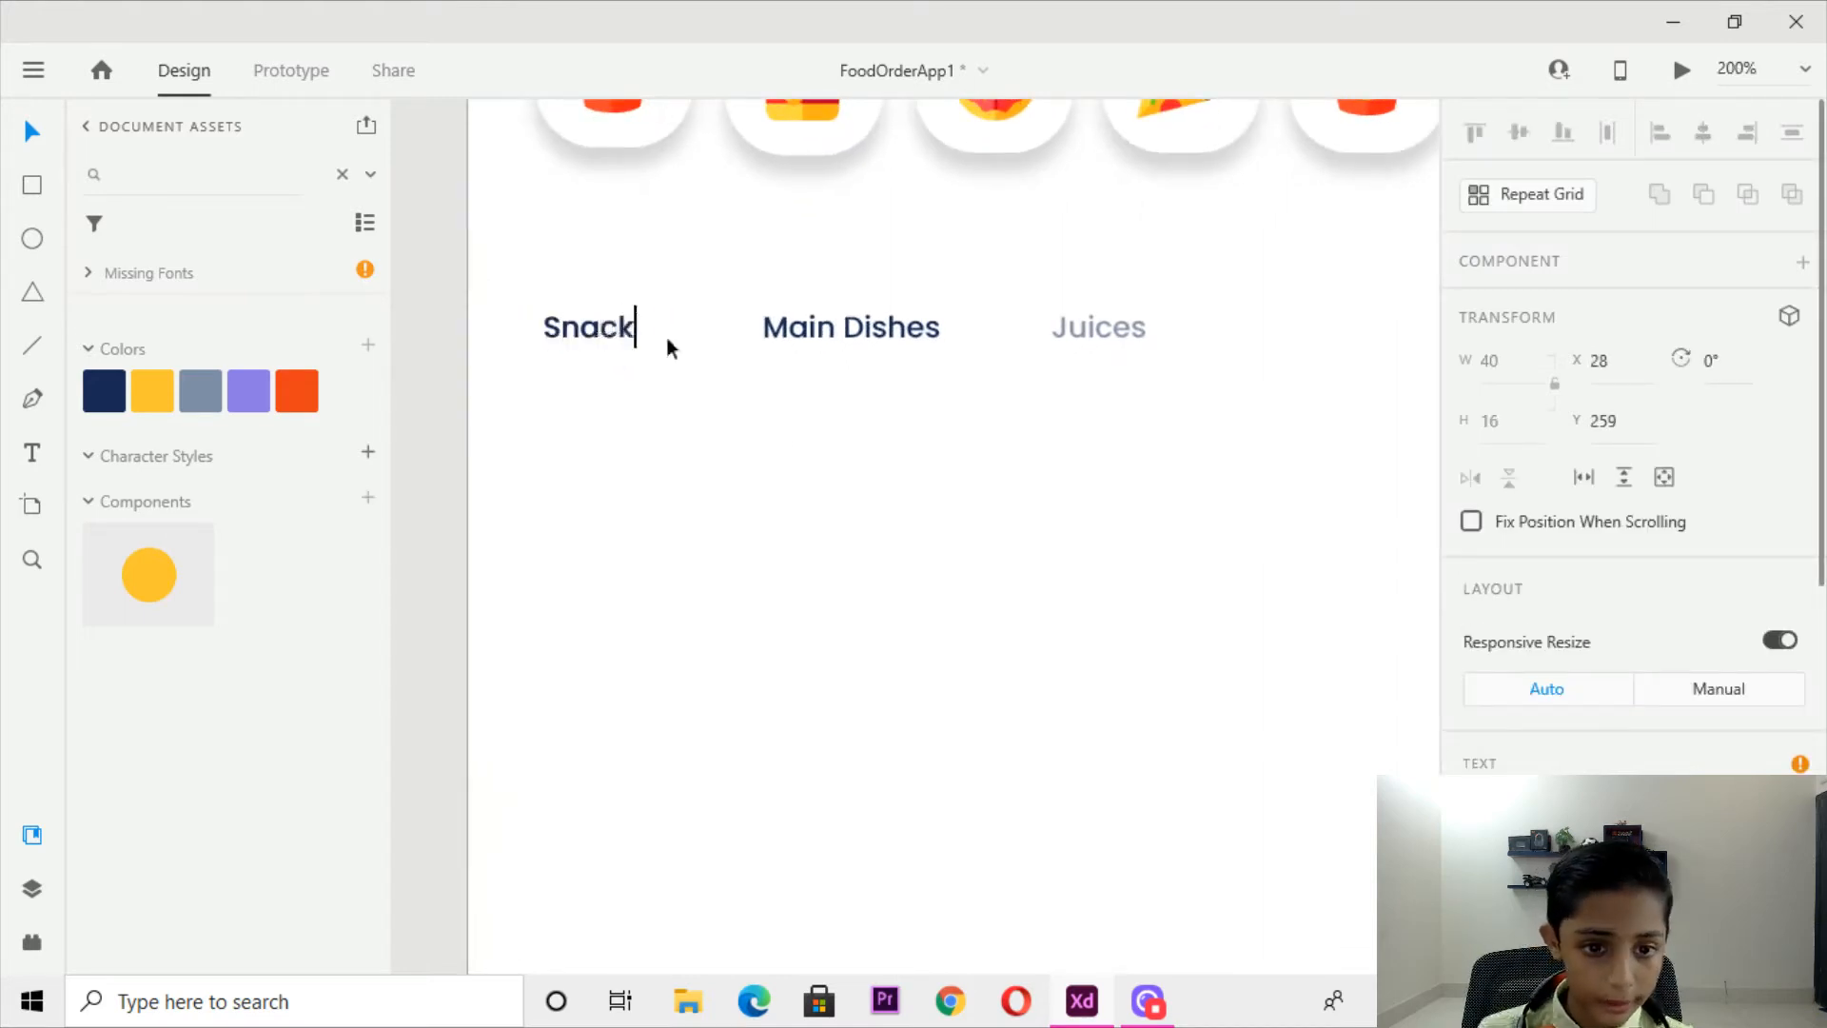
pyautogui.press('Escape')
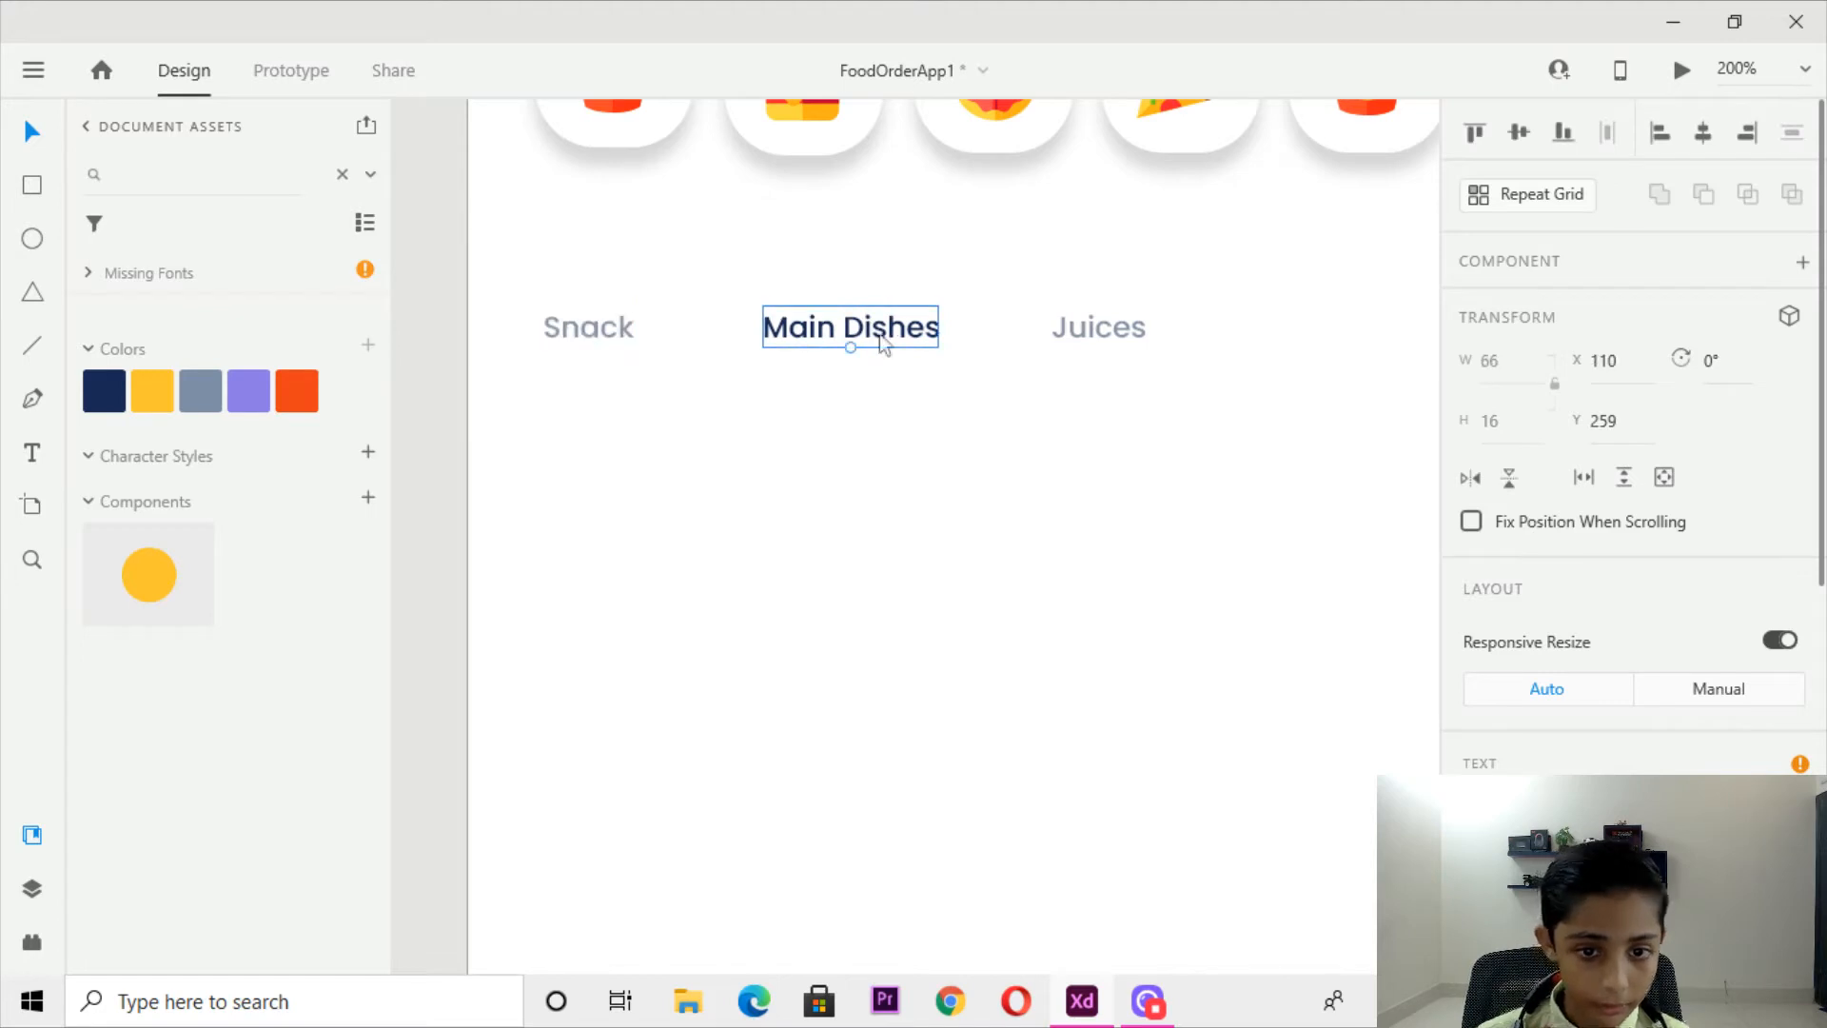
# Retype the middle category label as "Main Dishes".
pyautogui.doubleClick(880, 333)
pyautogui.write('M')
pyautogui.write('Dishes')
# Retype the third category label, beside Main Dishes, as "Jucies".
pyautogui.click(1101, 323)
pyautogui.write('Ju')
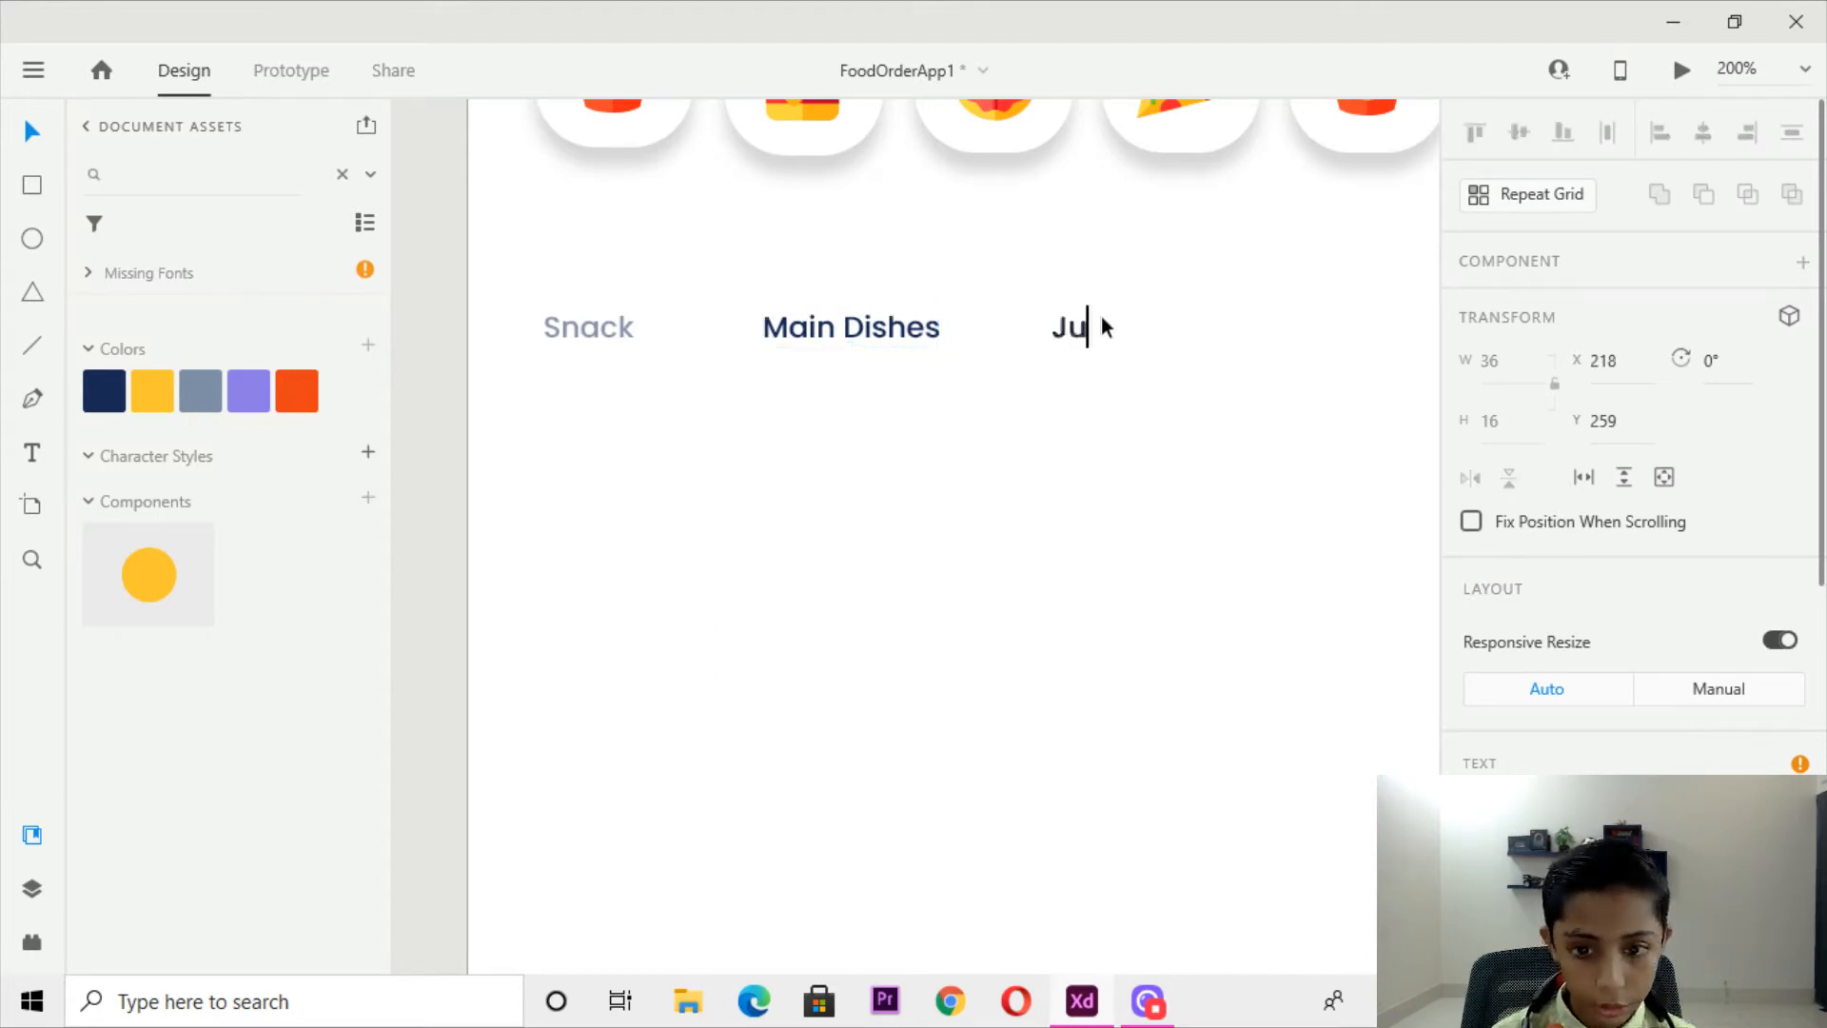
pyautogui.write('cies')
pyautogui.press('Escape')
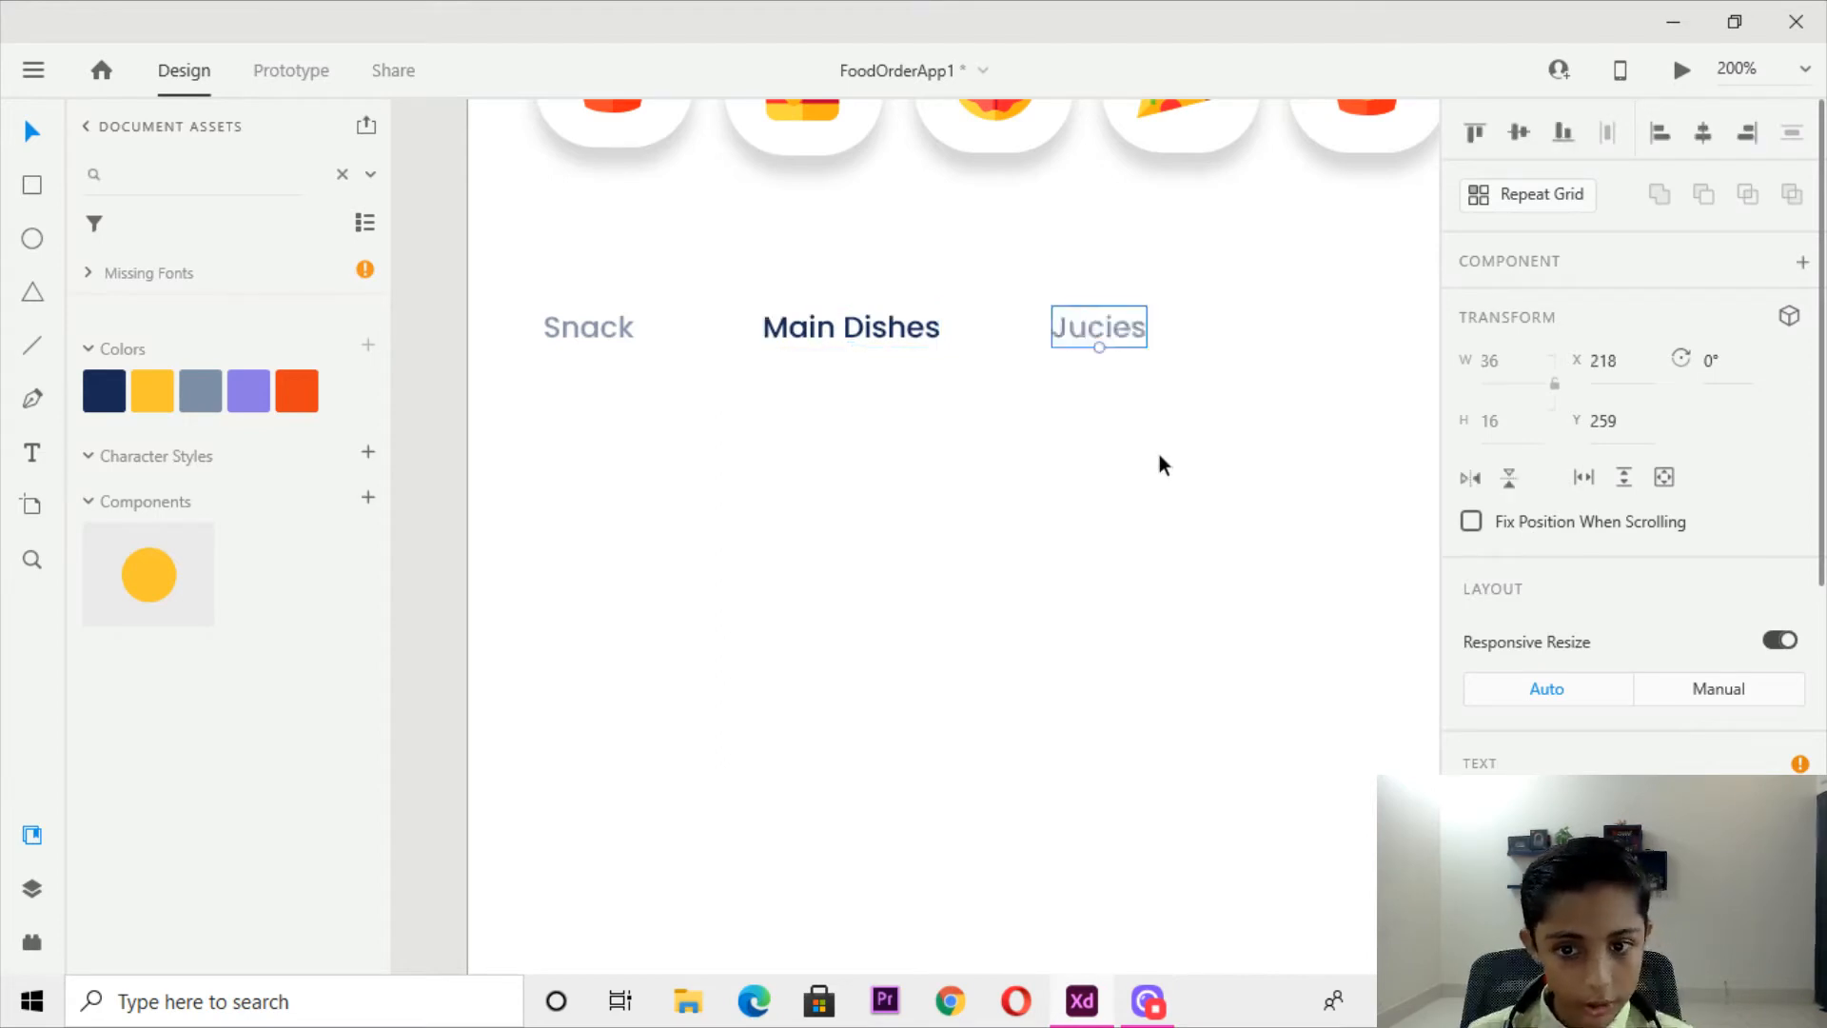
pyautogui.hotkey('ctrl', '-')
pyautogui.moveTo(909, 452); pyautogui.dragTo(989, 523)
pyautogui.hotkey('ctrl', '+')
pyautogui.moveTo(820, 606); pyautogui.dragTo(766, 410)
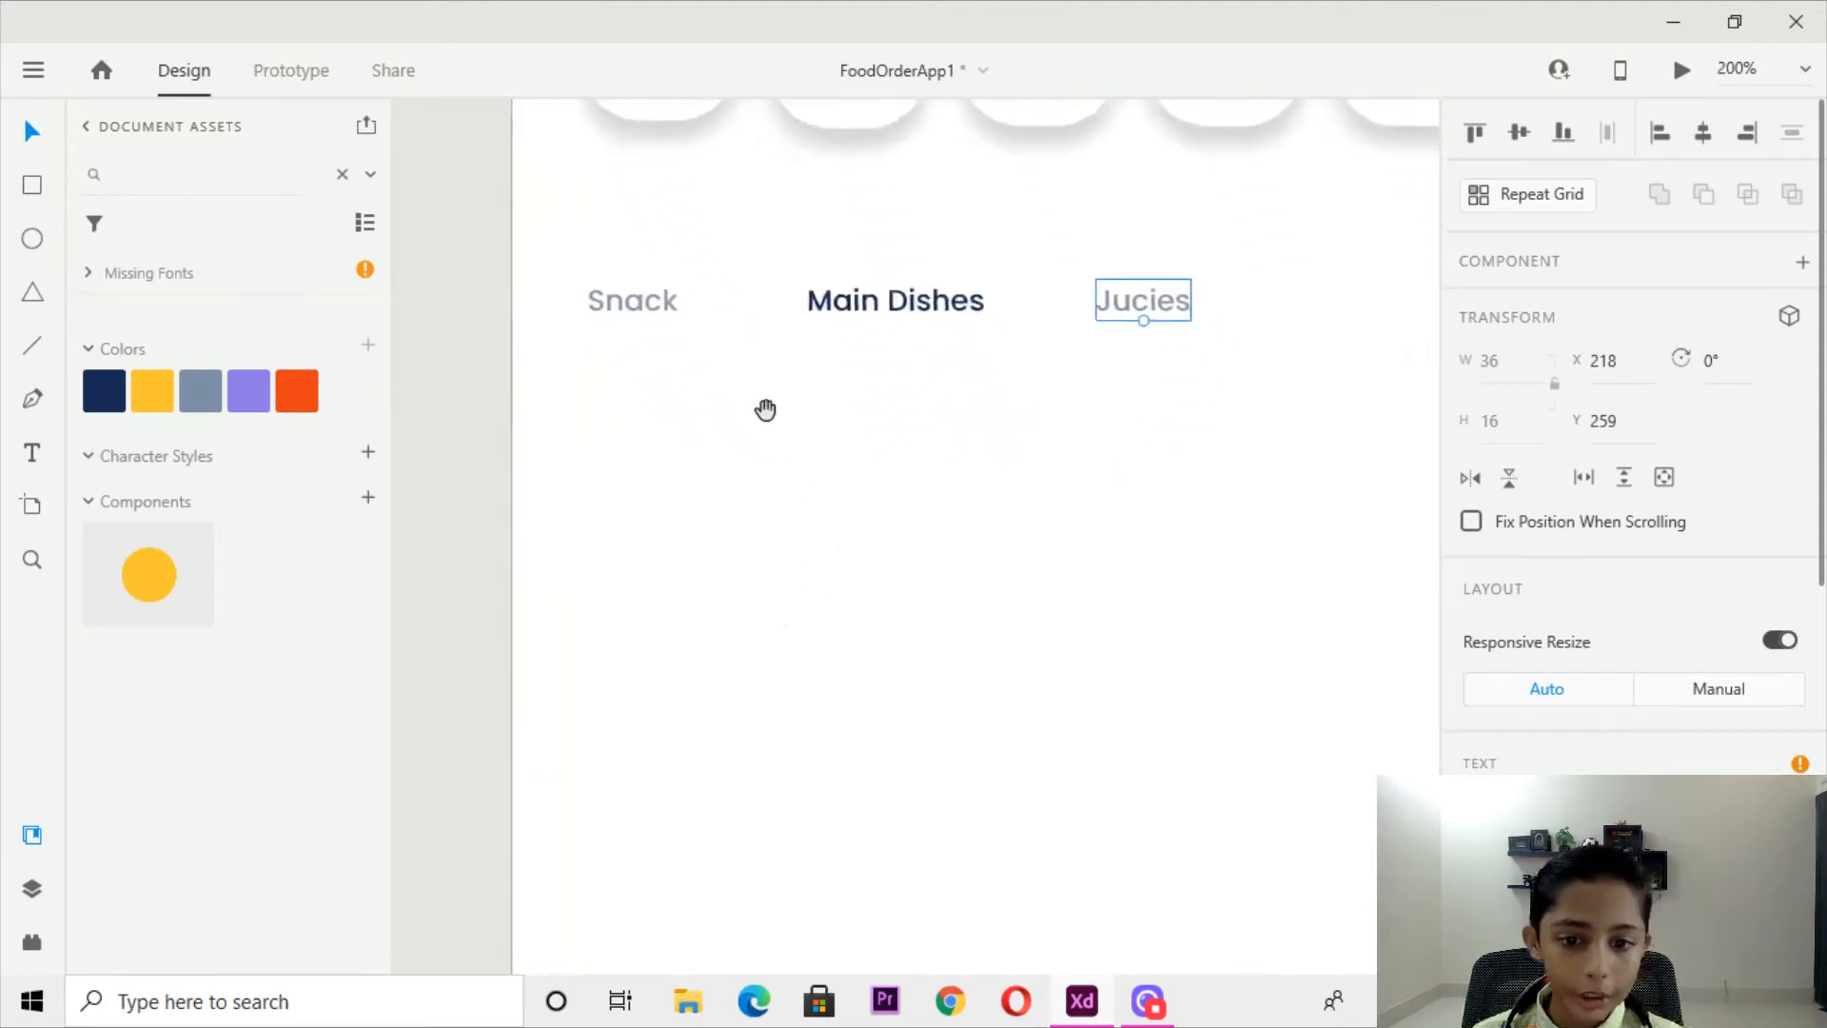
pyautogui.click(843, 444)
pyautogui.moveTo(847, 453); pyautogui.dragTo(841, 502)
pyautogui.hotkey('ctrl', '+')
pyautogui.hotkey('ctrl', '-')
pyautogui.hotkey('ctrl', '-')
pyautogui.hotkey('ctrl', '+')
pyautogui.hotkey('ctrl', '+')
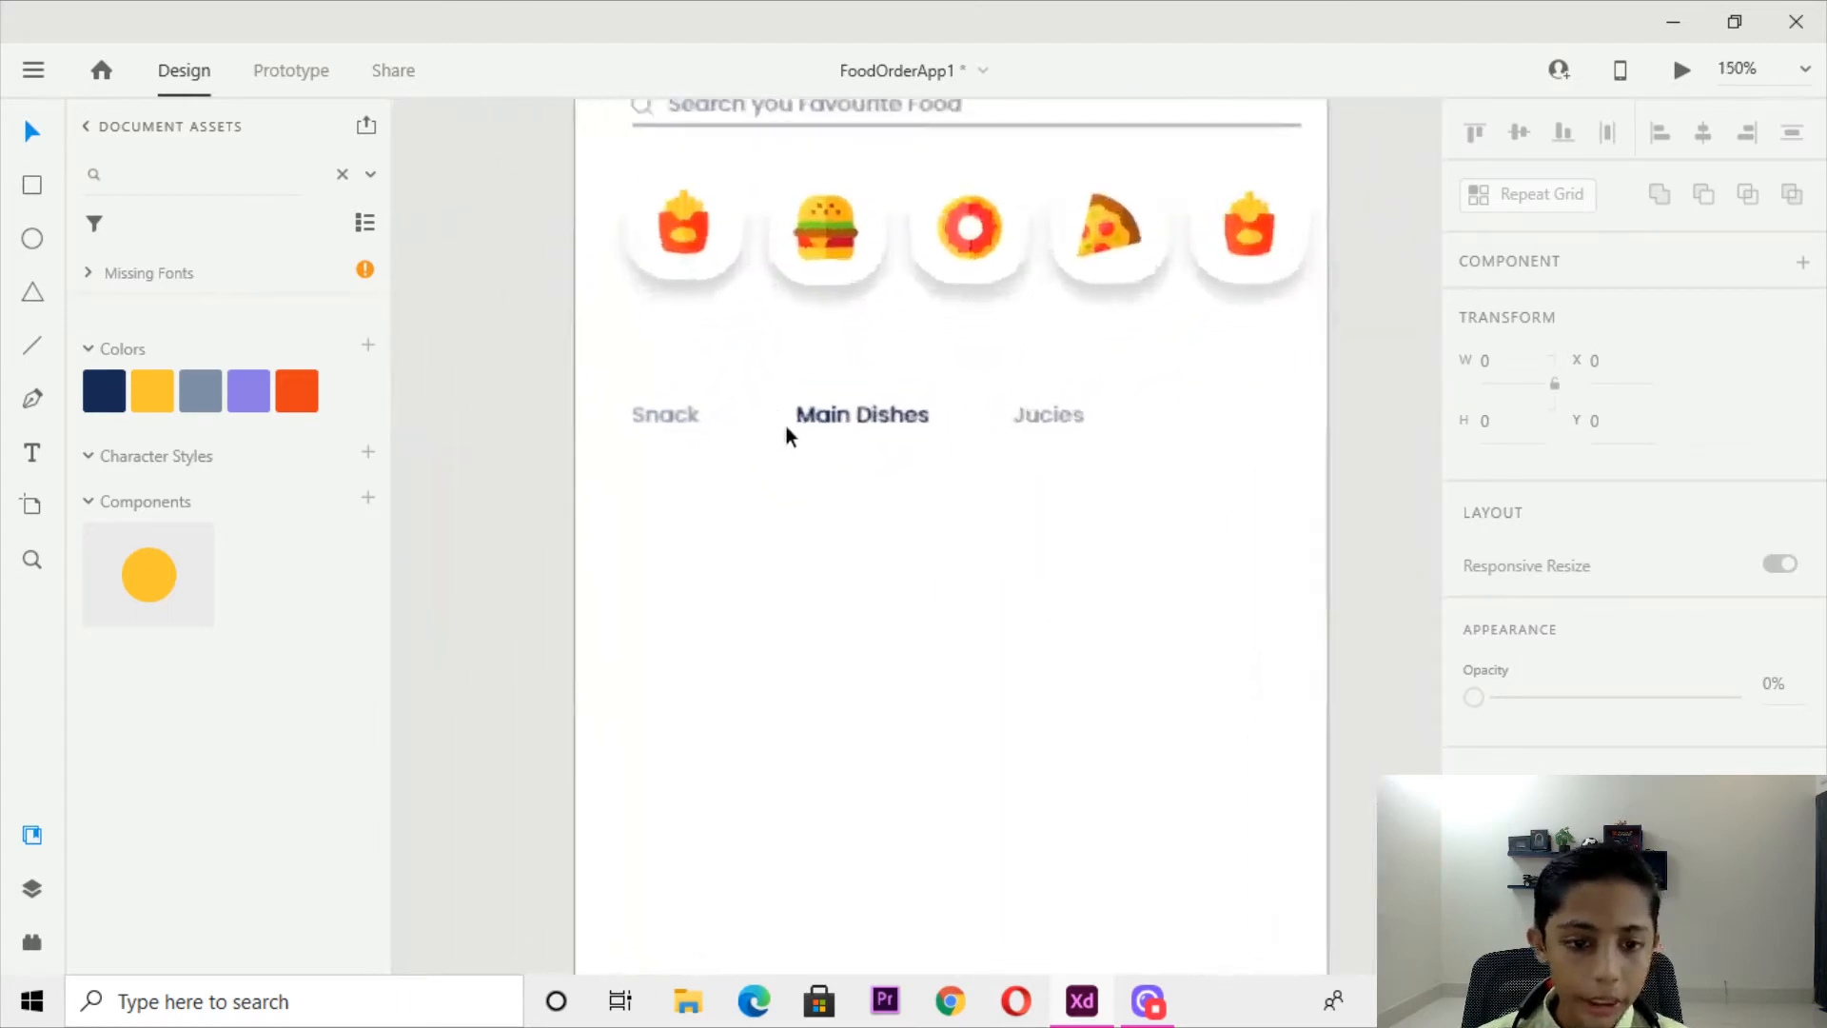
pyautogui.moveTo(786, 435); pyautogui.dragTo(1183, 612)
pyautogui.hotkey('ctrl', '+')
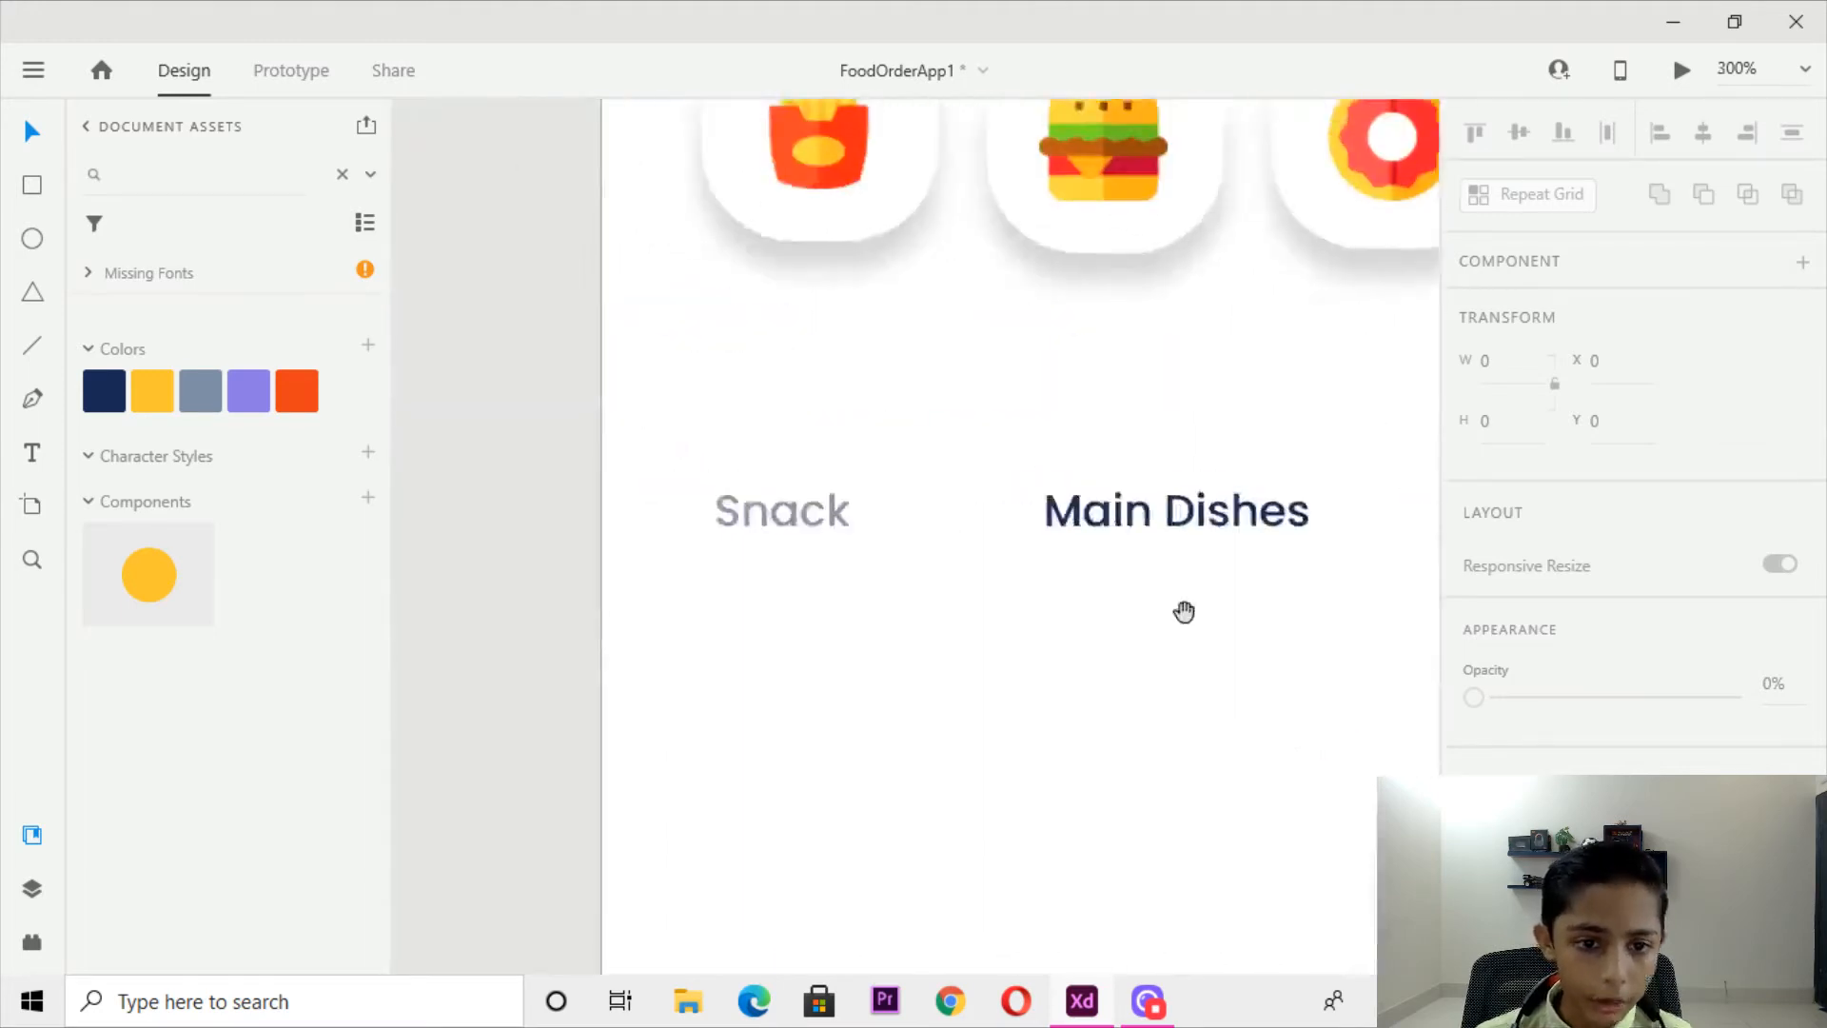
# Copy the Hamburger and Fruits cards from the FoodAppHome – 1 artboard.
pyautogui.hotkey('ctrl', '-')
pyautogui.hotkey('ctrl', '-')
pyautogui.moveTo(981, 472); pyautogui.dragTo(911, 192)
pyautogui.hotkey('ctrl', '+')
pyautogui.hotkey('ctrl', '-')
pyautogui.hotkey('ctrl', '-')
pyautogui.hotkey('ctrl', '-')
pyautogui.moveTo(1215, 698); pyautogui.dragTo(1093, 333)
pyautogui.hotkey('ctrl', '-')
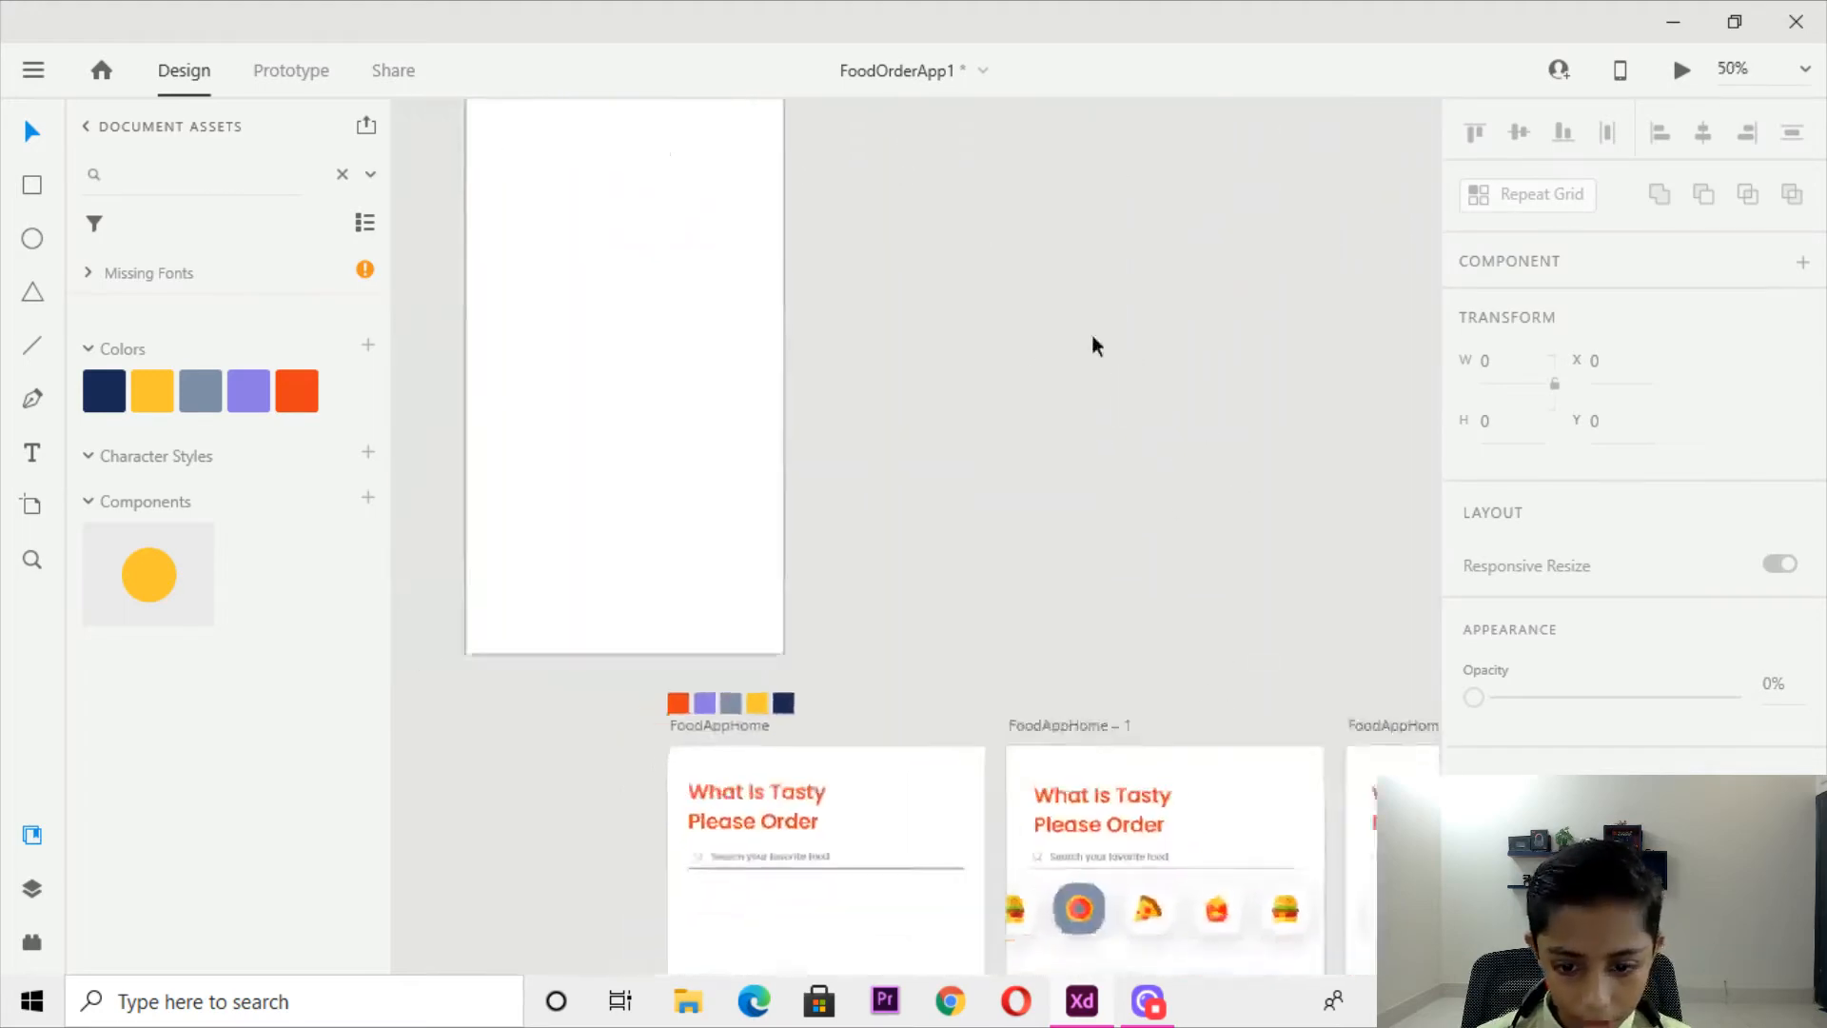
pyautogui.moveTo(1117, 416); pyautogui.dragTo(990, 101)
pyautogui.hotkey('ctrl', '+')
pyautogui.hotkey('ctrl', '+')
pyautogui.moveTo(1044, 455); pyautogui.dragTo(940, 190)
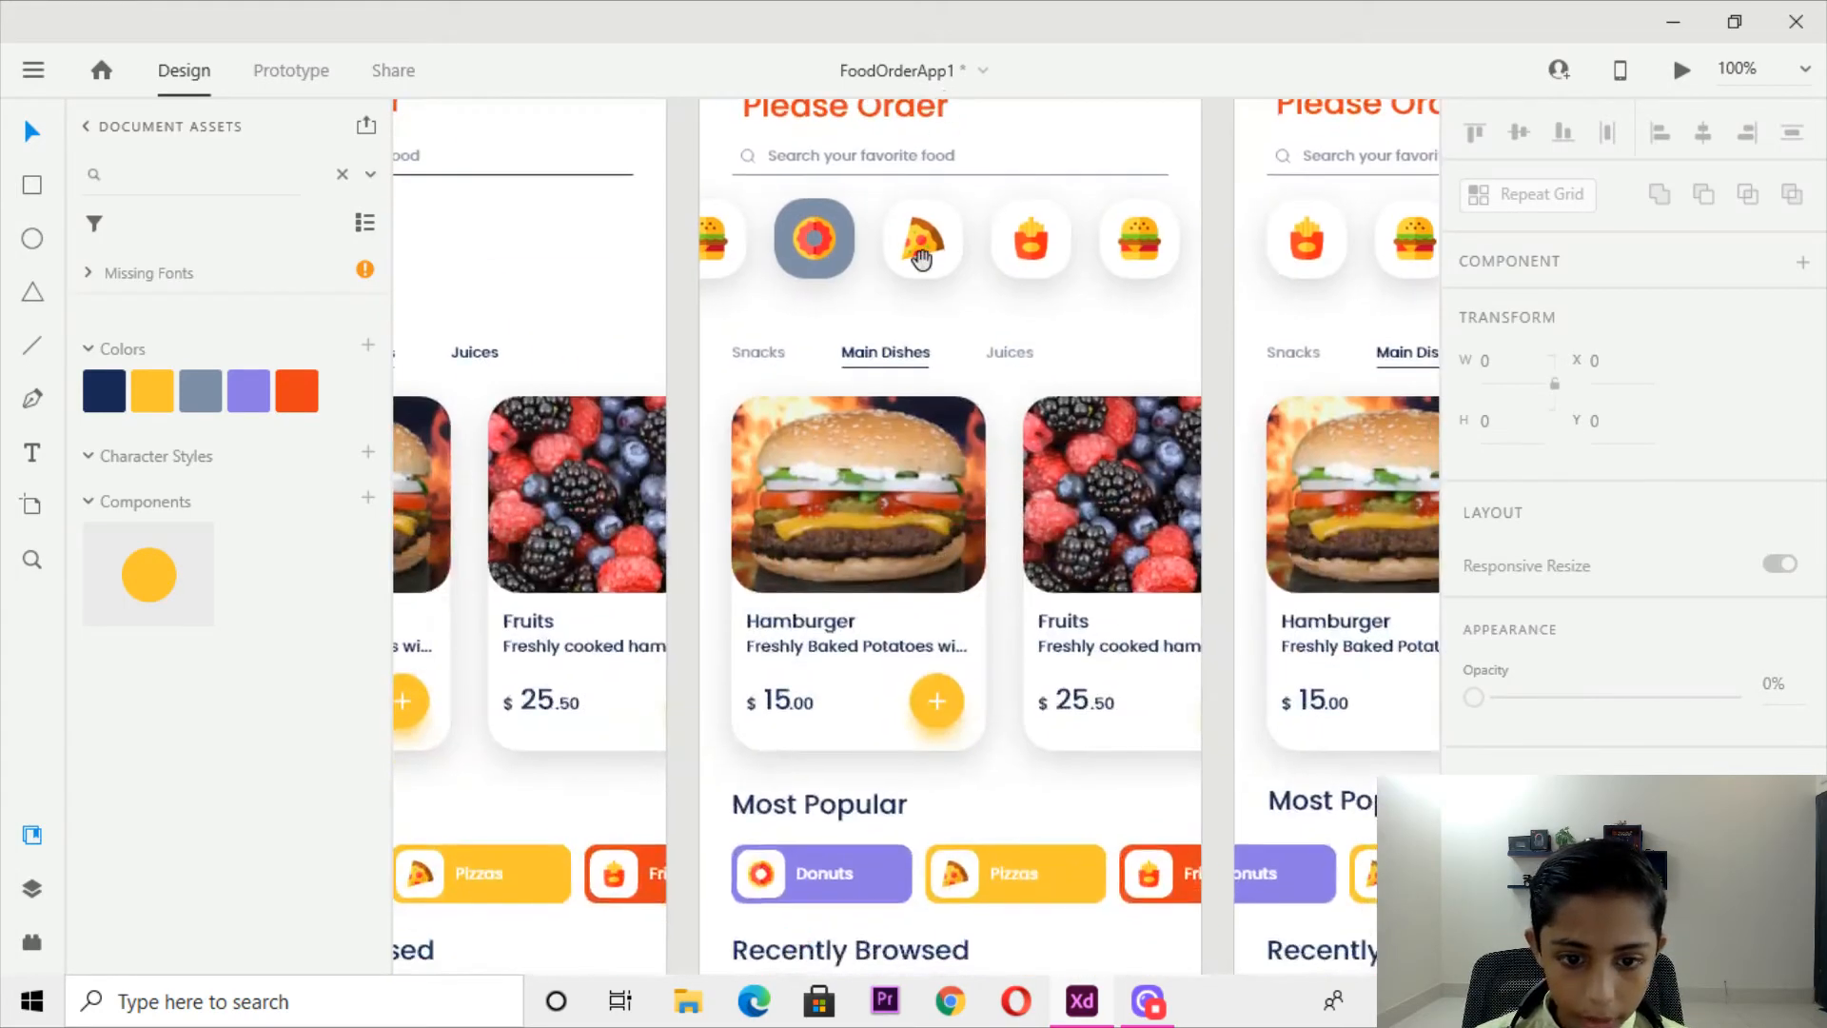
pyautogui.click(858, 498)
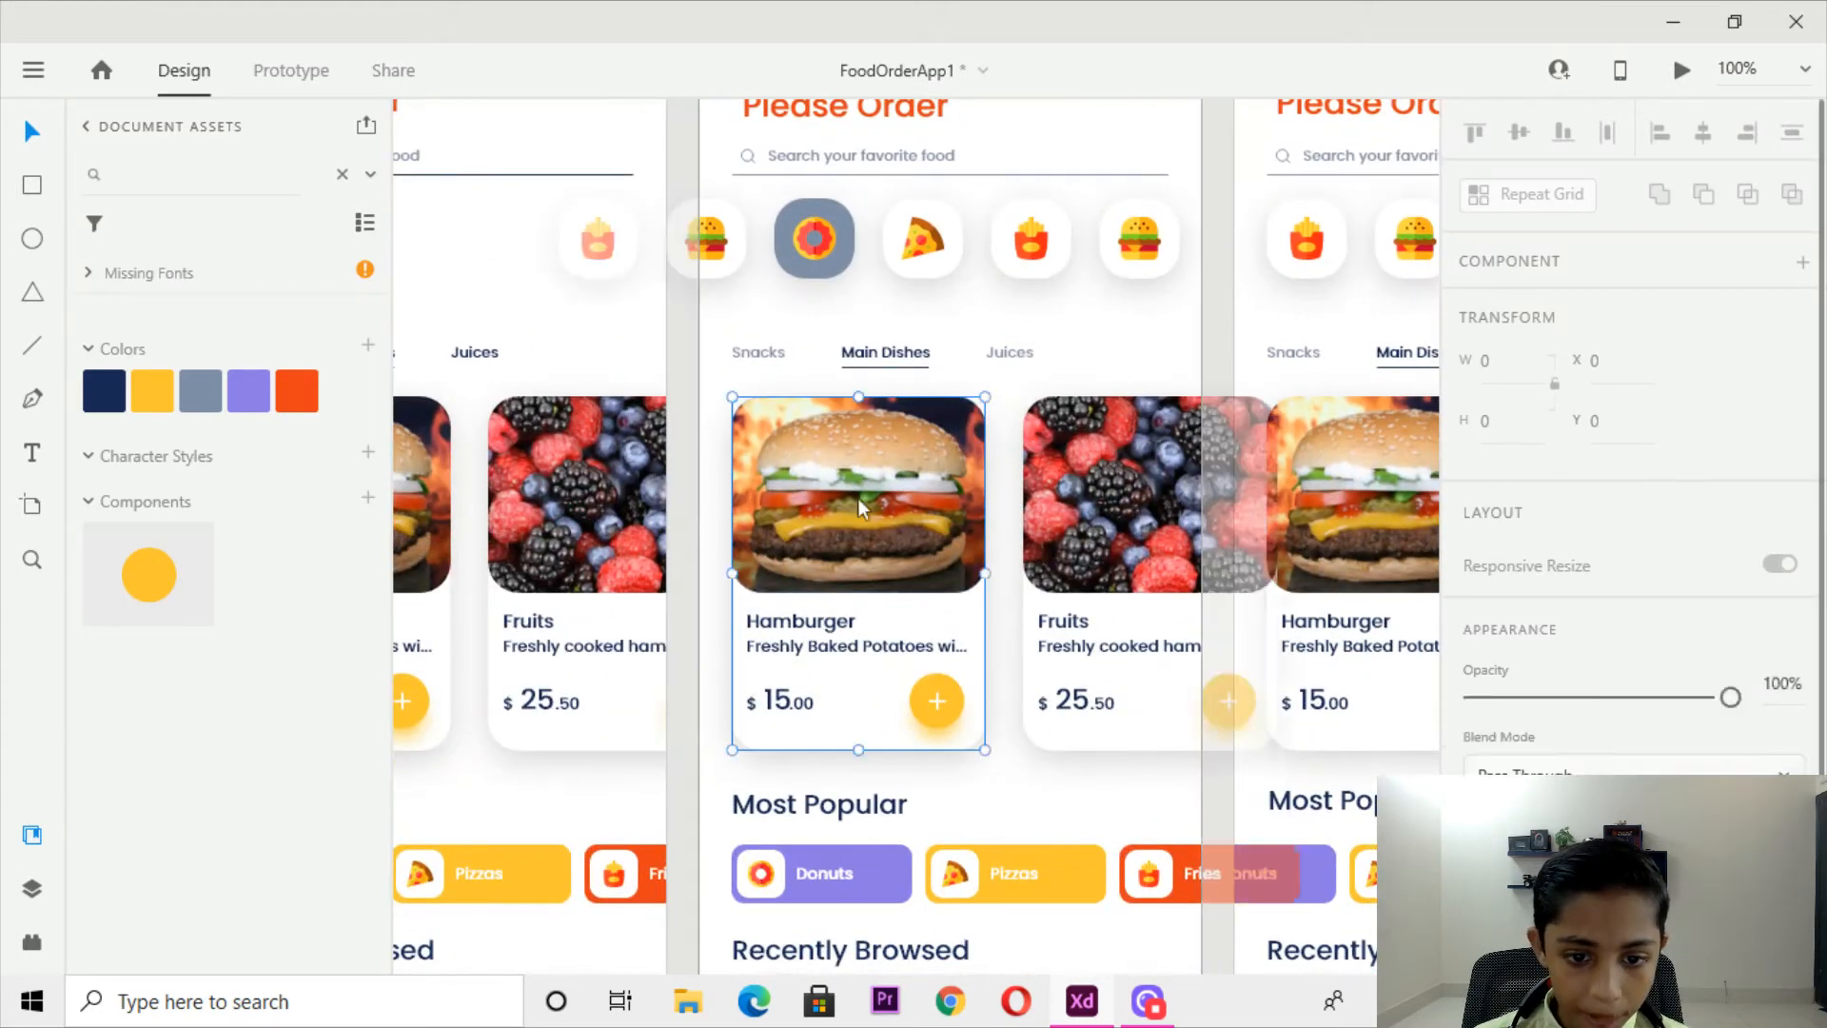
pyautogui.keyDown('shift'); pyautogui.click(1127, 539); pyautogui.keyUp('shift')
pyautogui.hotkey('ctrl', 'c')
# Paste the copied food cards onto FoodAppHome – 3 and place them below the category labels, the Hamburger card at X 25, Y 295.
pyautogui.moveTo(714, 495); pyautogui.dragTo(1195, 954)
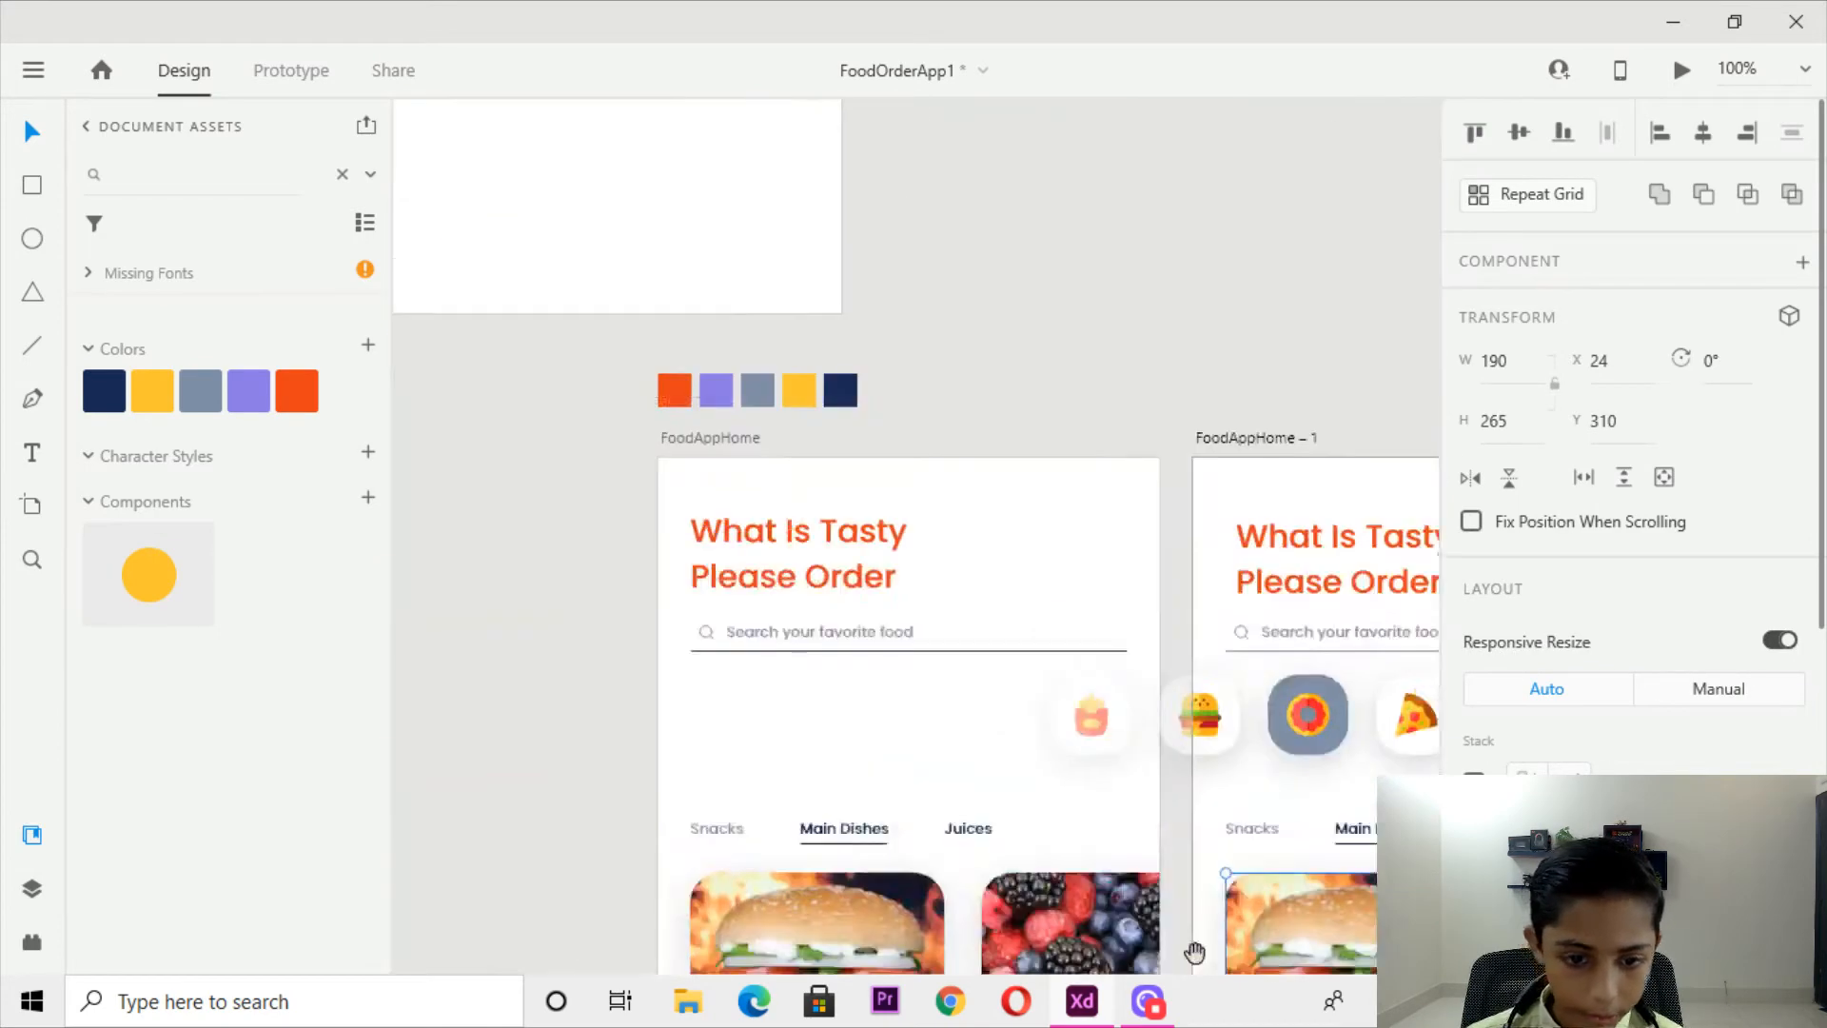
pyautogui.moveTo(569, 190); pyautogui.dragTo(901, 782)
pyautogui.moveTo(600, 302); pyautogui.dragTo(660, 546)
pyautogui.hotkey('ctrl', 'v')
pyautogui.hotkey('ctrl', '+')
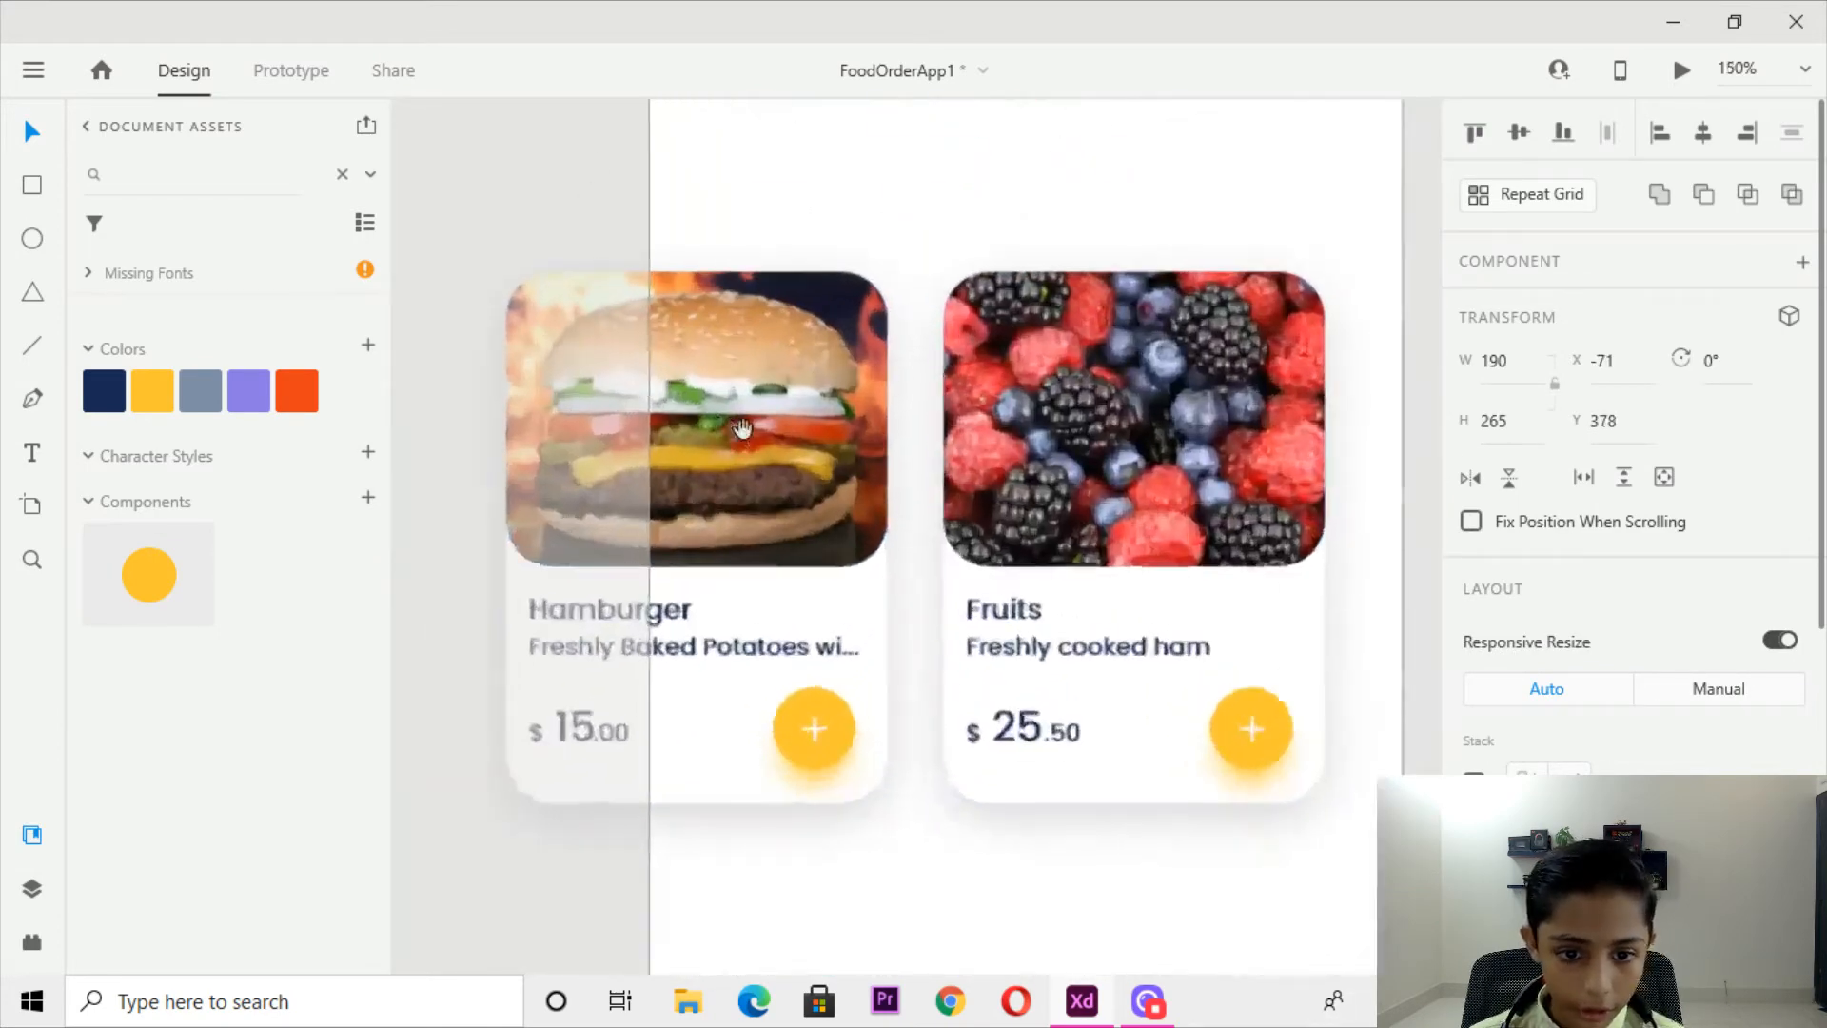
pyautogui.scroll(4, 740, 426)
pyautogui.moveTo(712, 762); pyautogui.dragTo(898, 596)
pyautogui.scroll(-3, 898, 595)
pyautogui.click(577, 522)
# Delete the burger photo and the berries photo from inside the two pasted cards.
pyautogui.hotkey('ctrl', '-')
pyautogui.doubleClick(824, 537)
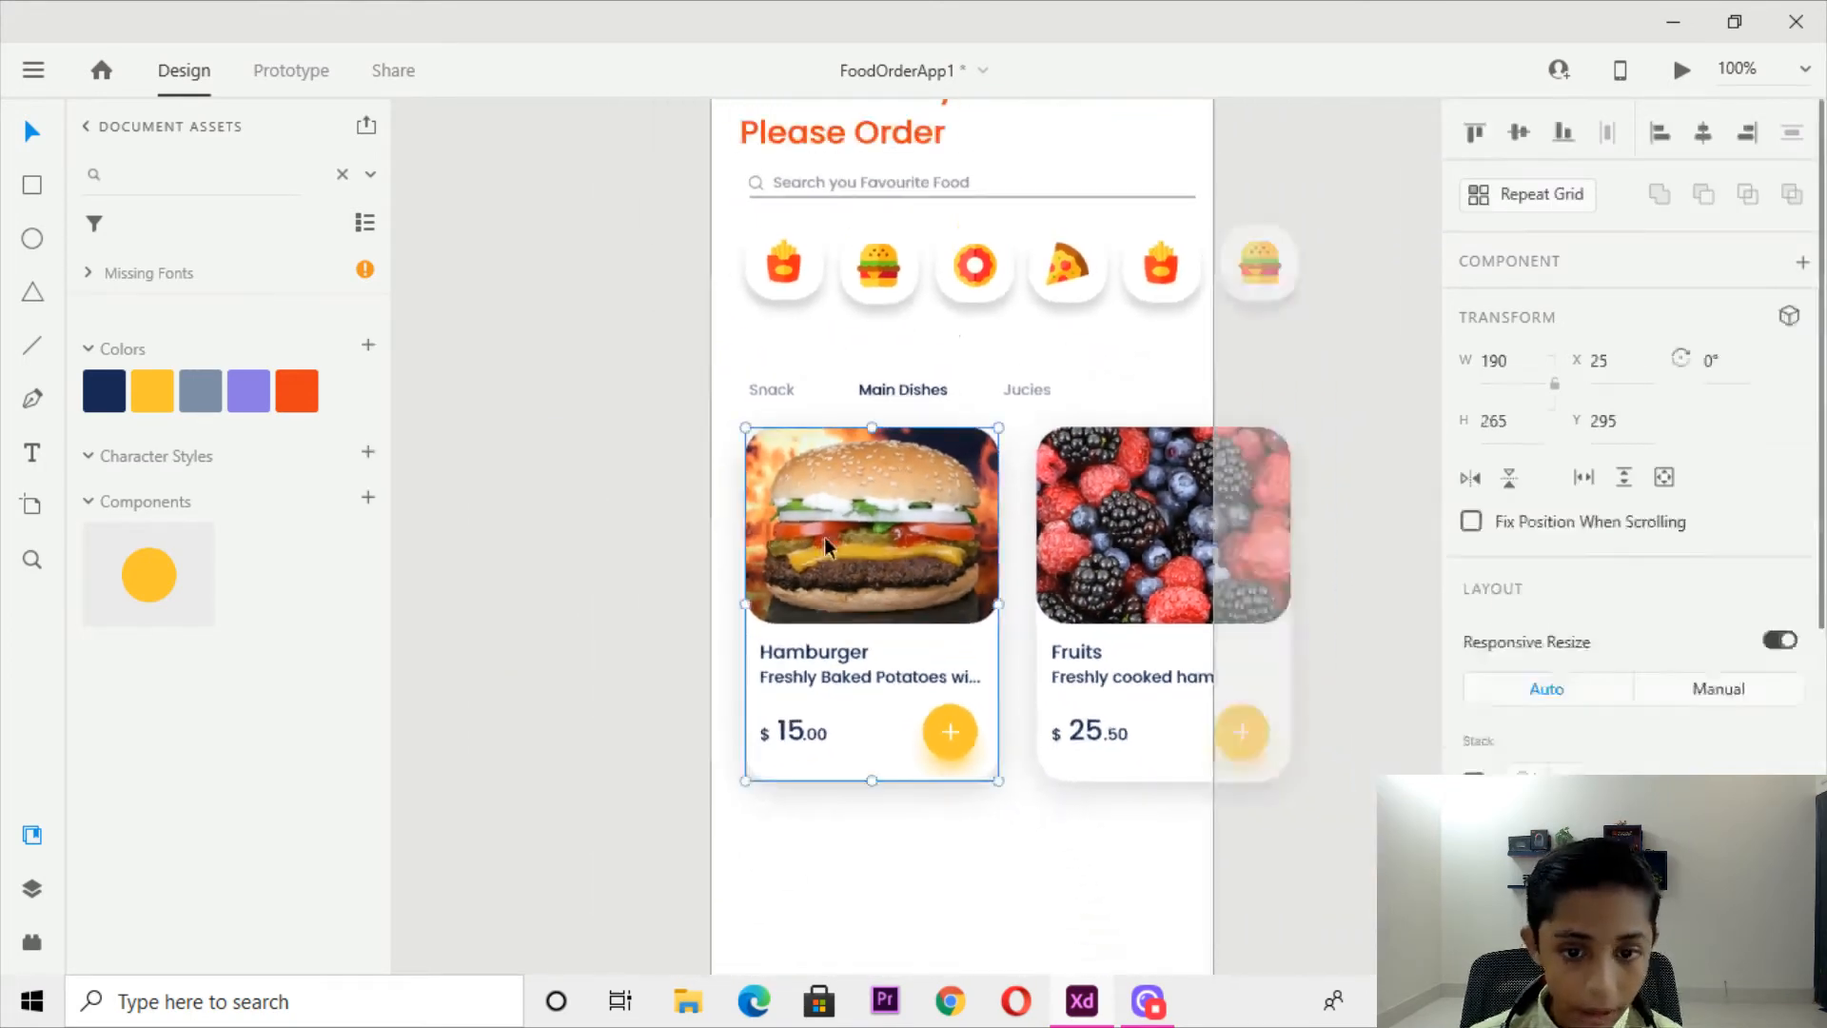
pyautogui.press('Delete')
pyautogui.click(1149, 518)
pyautogui.doubleClick(1152, 526)
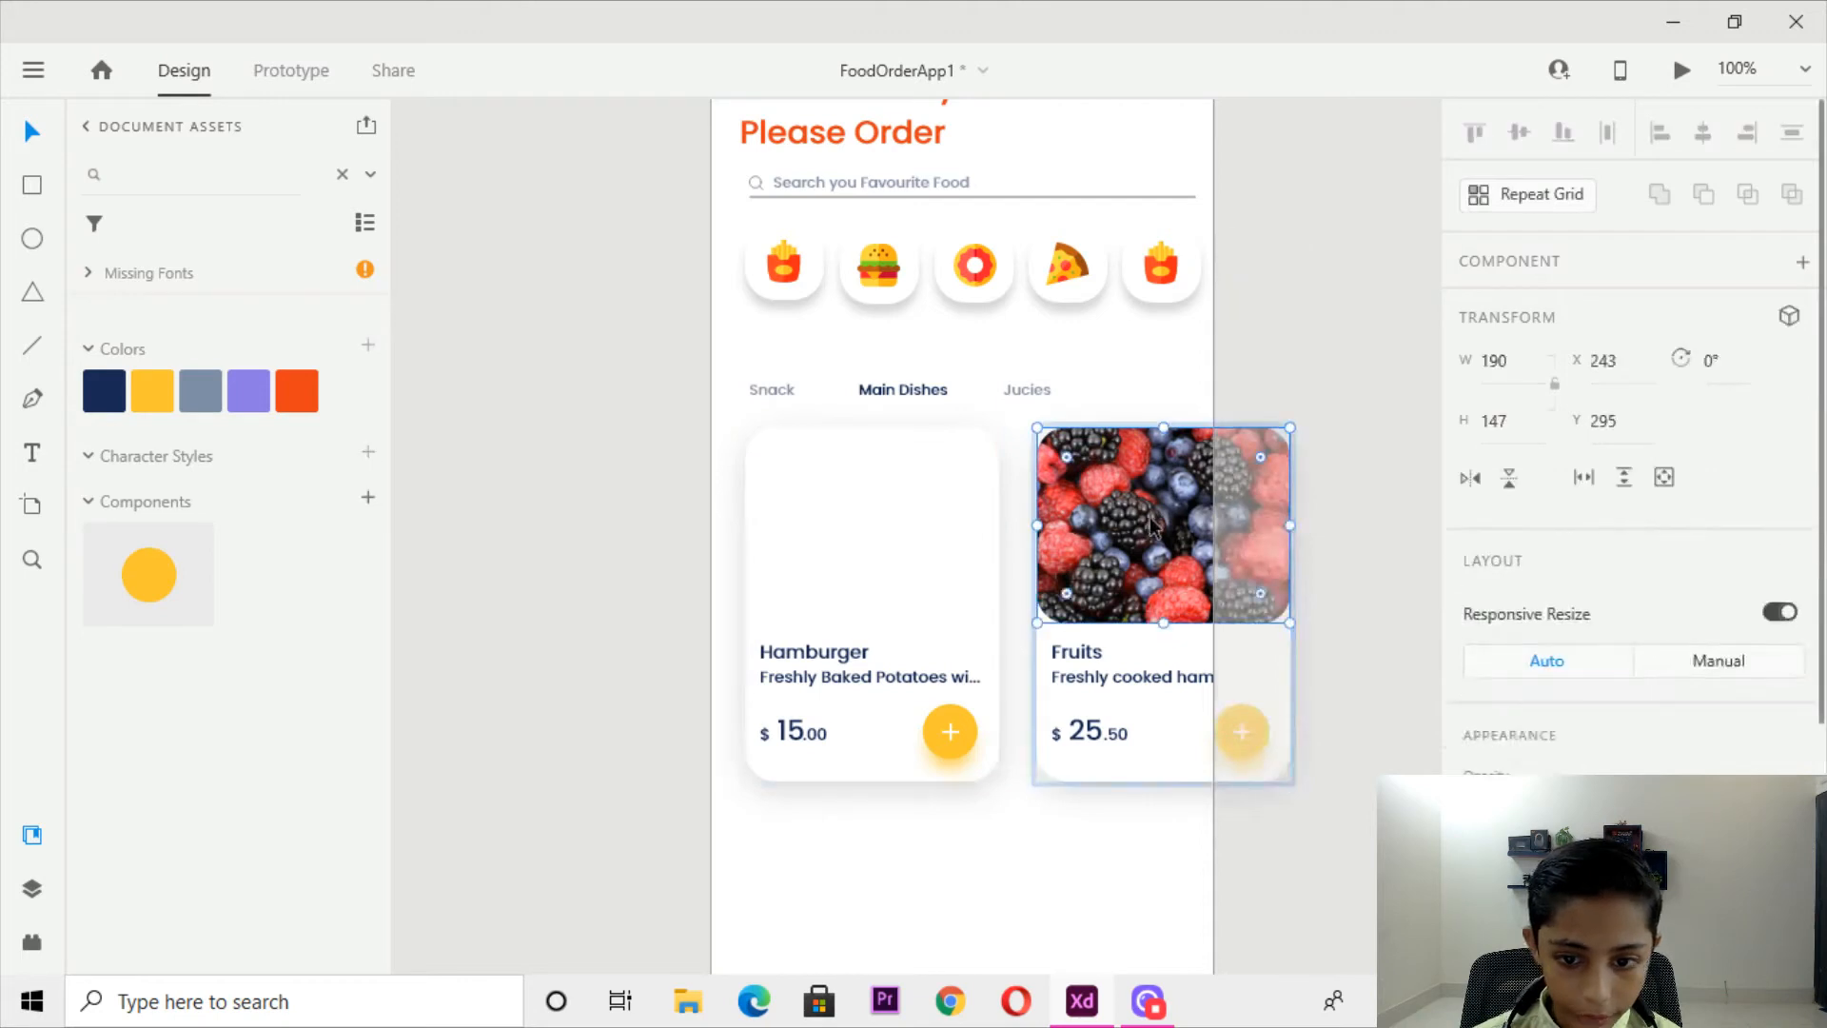
pyautogui.press('Delete')
# Delete the remaining Fruits and Hamburger cards from FoodAppHome – 3.
pyautogui.click(1155, 655)
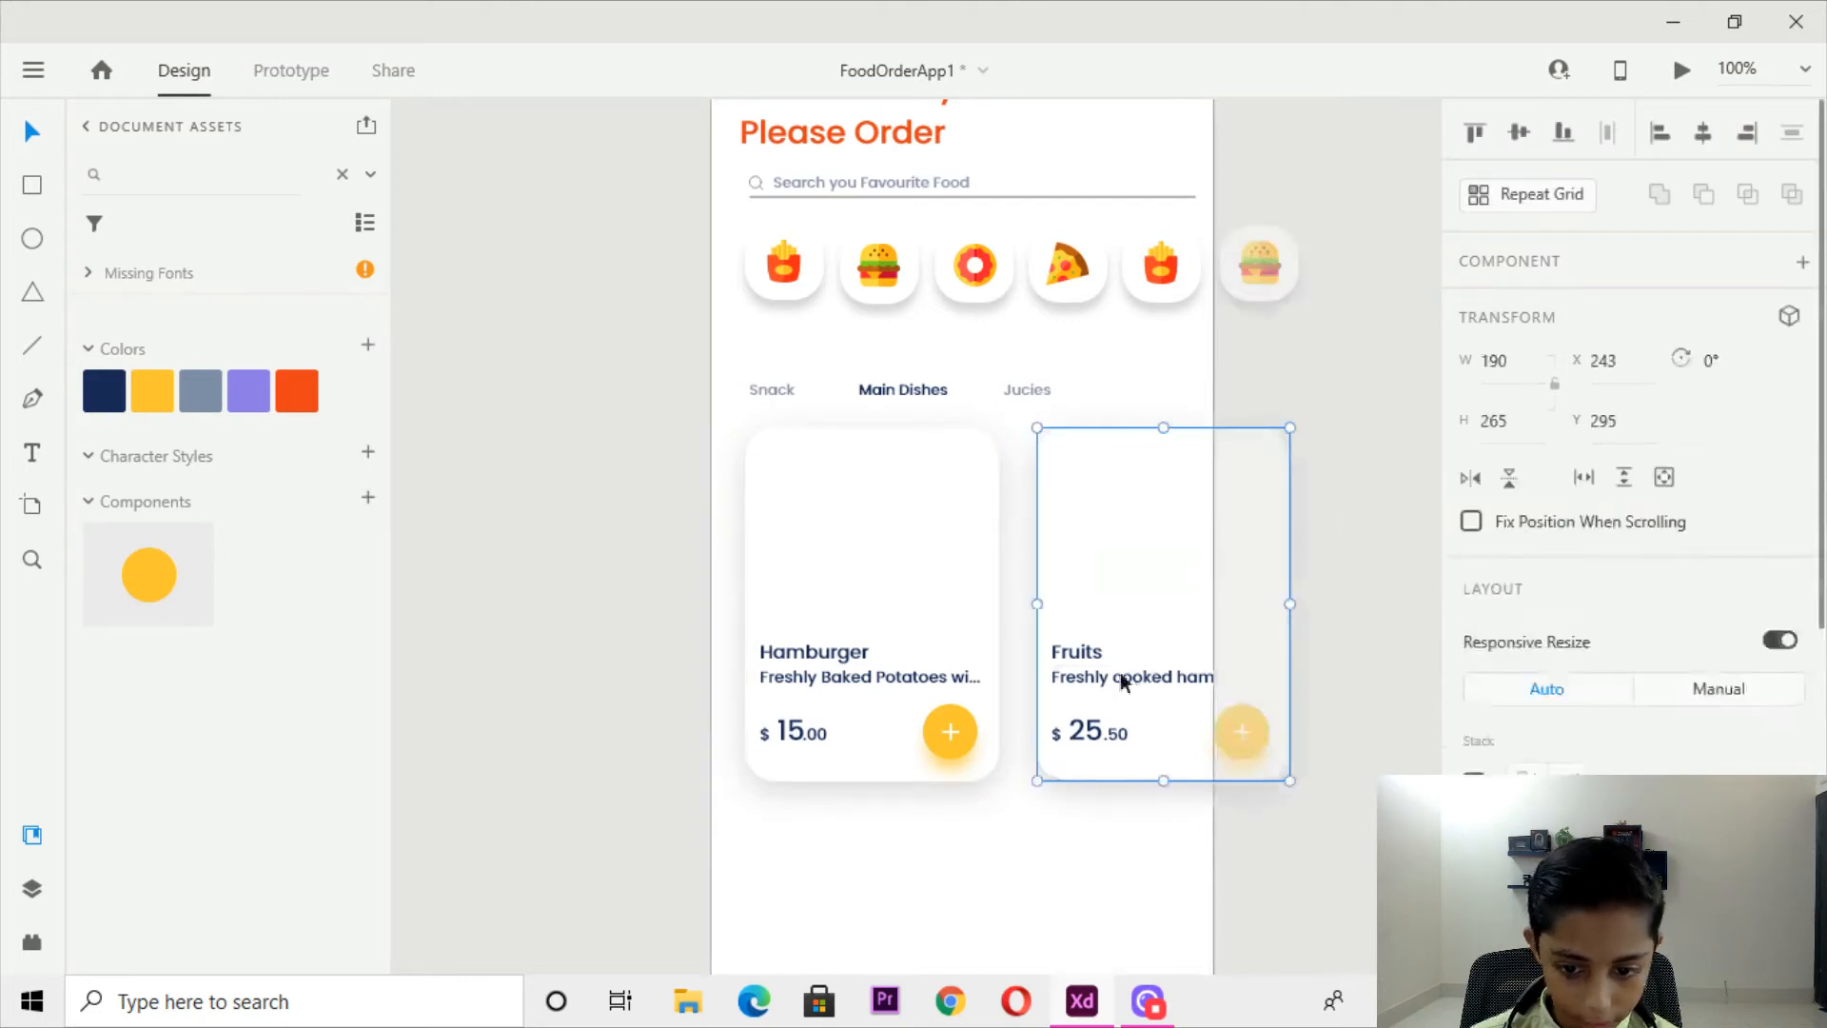
pyautogui.press('Delete')
pyautogui.hotkey('ctrl', 'z')
pyautogui.press('Delete')
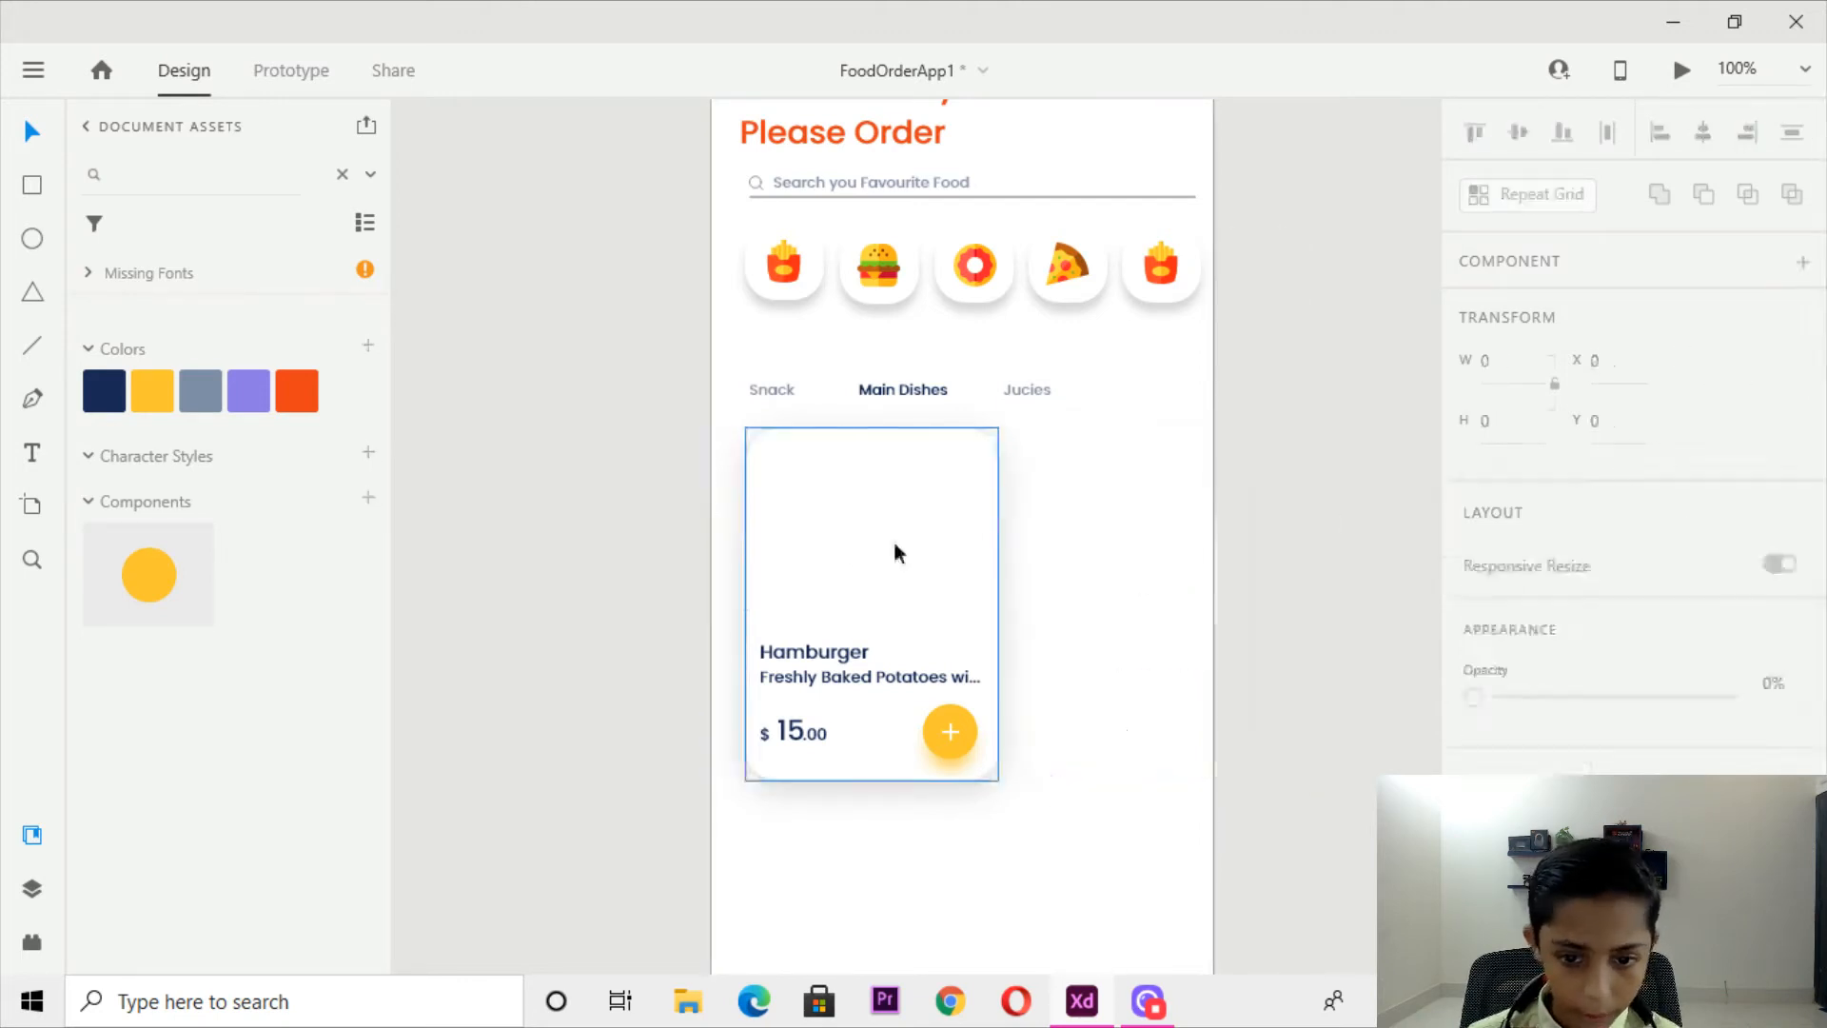
pyautogui.click(927, 542)
pyautogui.press('Delete')
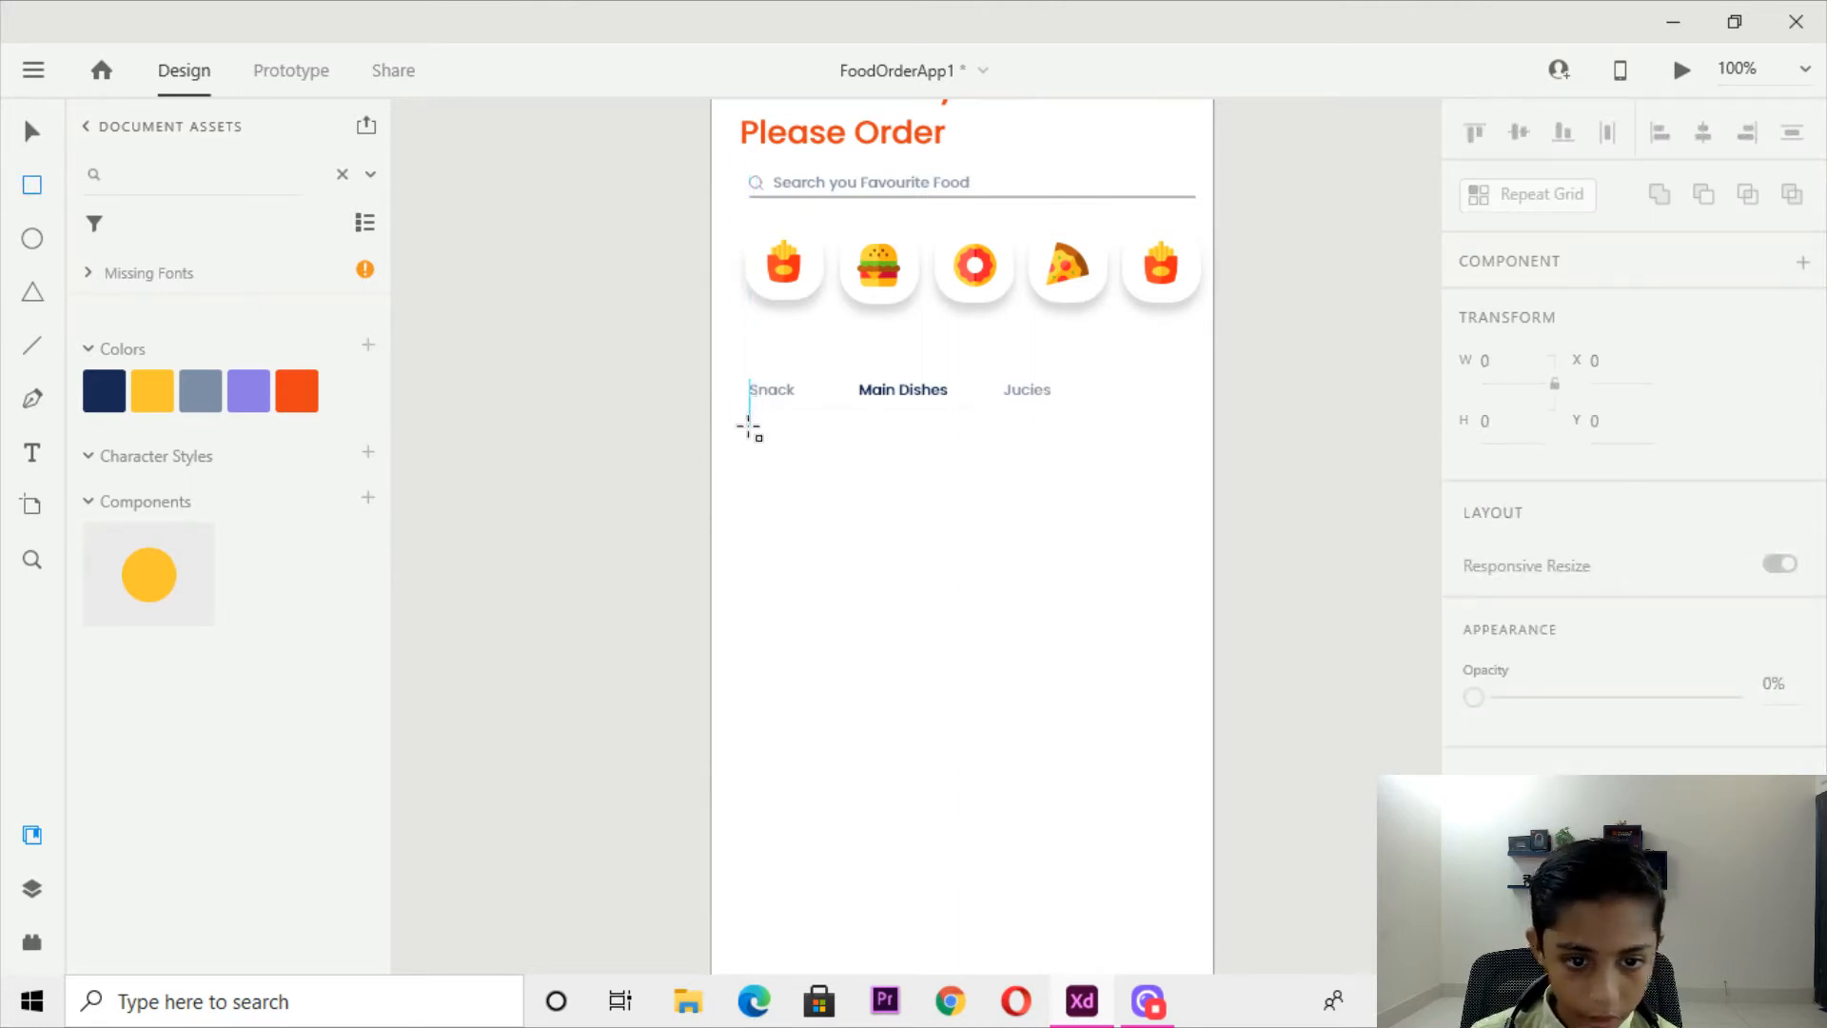
# Draw a card rectangle about 148 wide and 204 high at X 28, Y 295, below the category labels.
pyautogui.moveTo(749, 428); pyautogui.dragTo(934, 707)
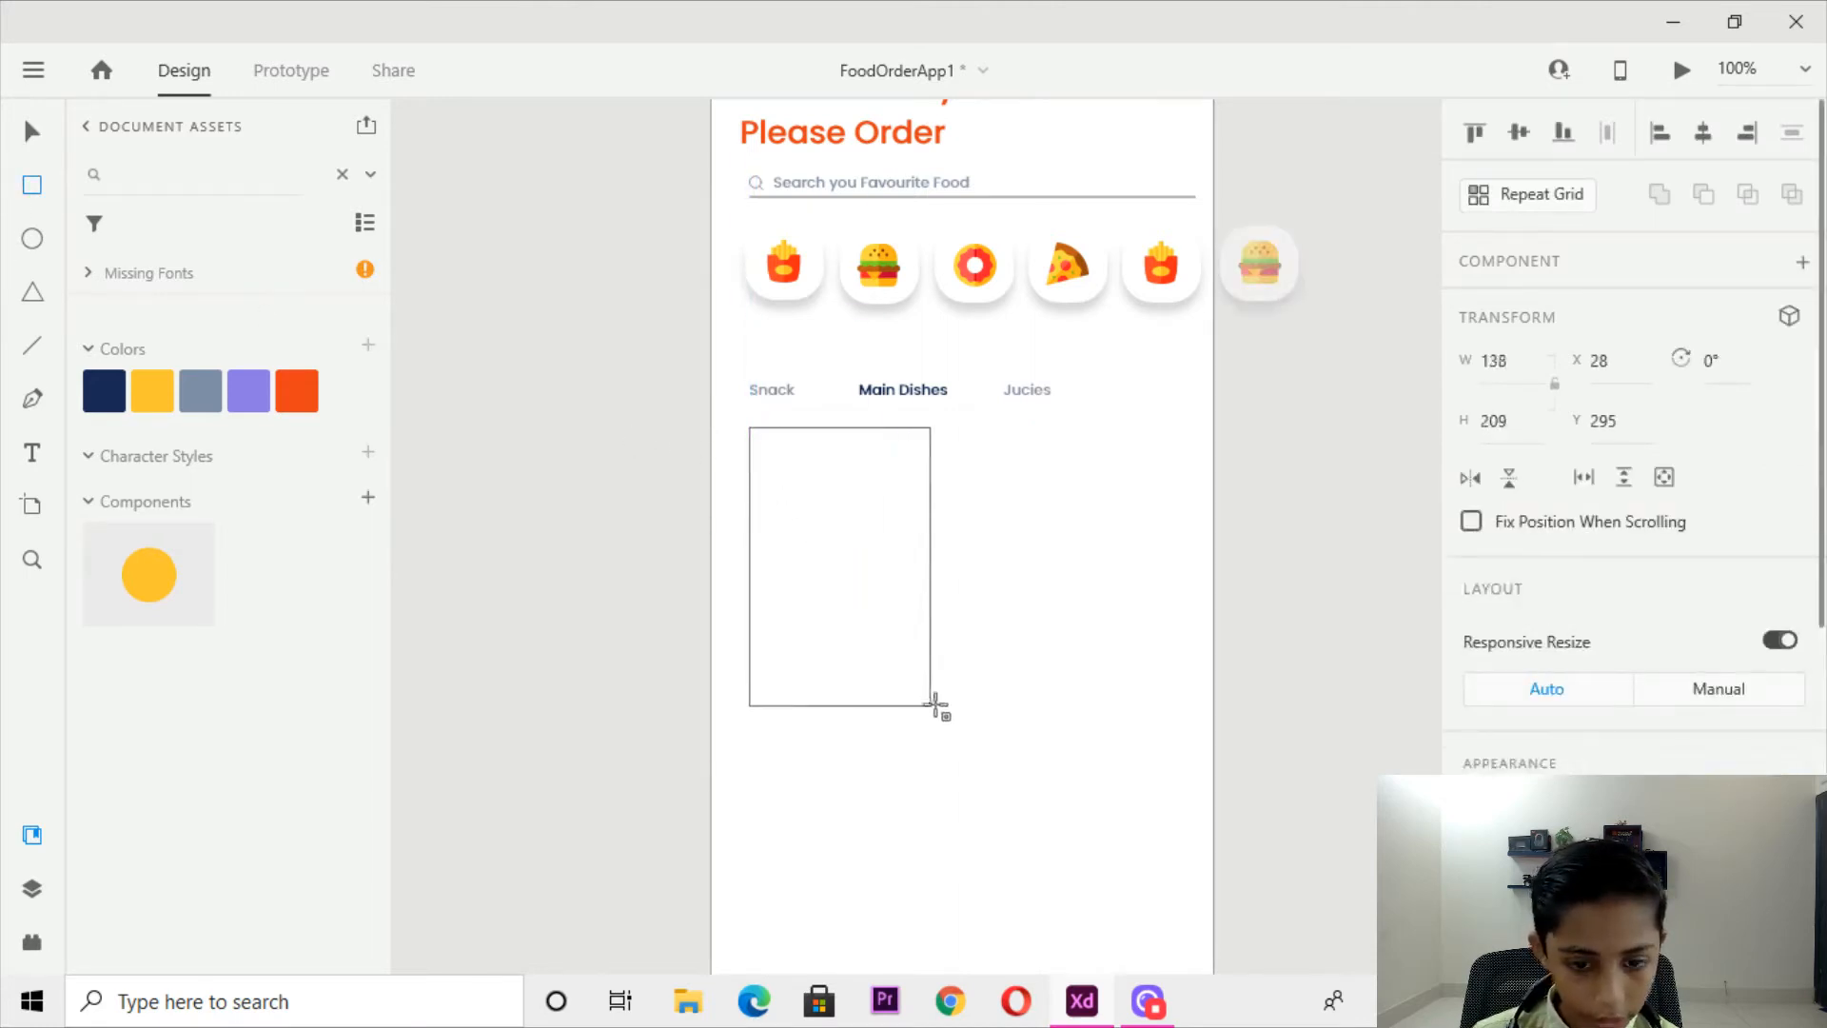
pyautogui.hotkey('ctrl', '-')
pyautogui.hotkey('ctrl', '-')
pyautogui.hotkey('ctrl', '-')
pyautogui.hotkey('ctrl', '-')
# Undo the recent edits back to the pasted cards, and restore the drawn rectangle.
pyautogui.hotkey('ctrl', 'z')
pyautogui.hotkey('ctrl', 'z')
pyautogui.hotkey('ctrl', 'z')
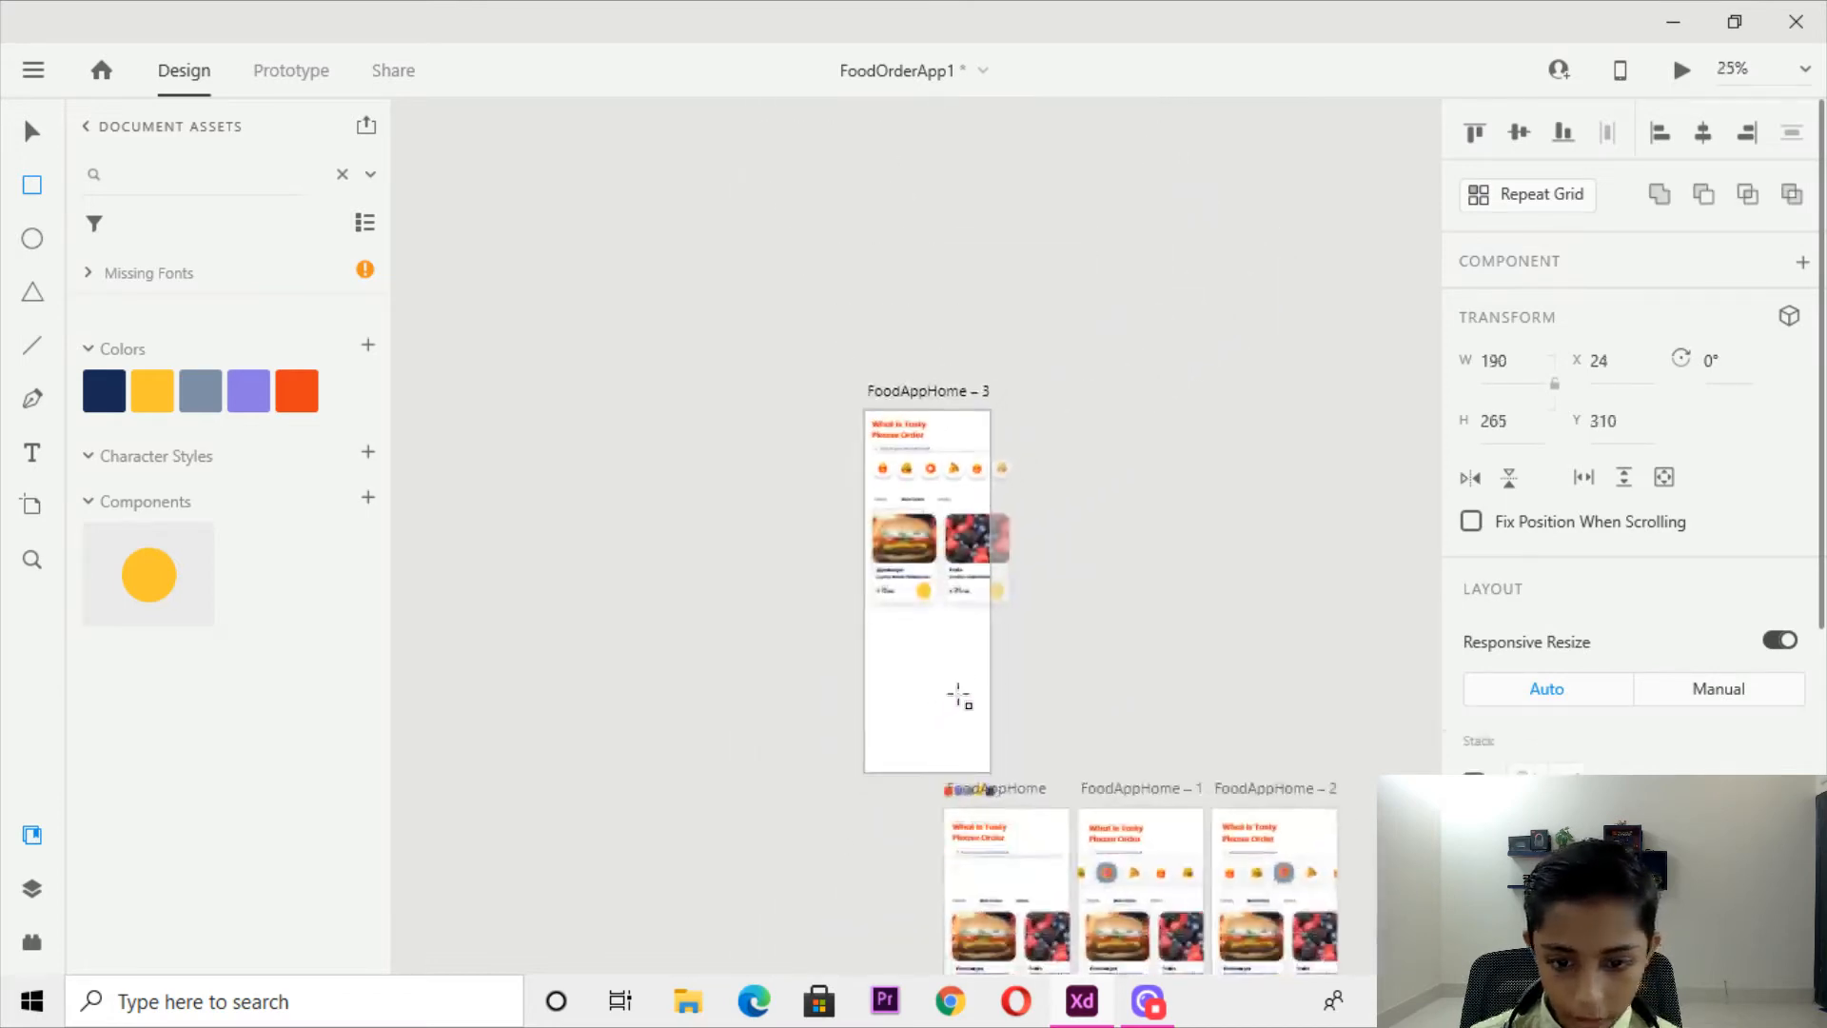
pyautogui.moveTo(1013, 605); pyautogui.dragTo(900, 437)
pyautogui.hotkey('ctrl', 'z')
pyautogui.hotkey('ctrl', '+')
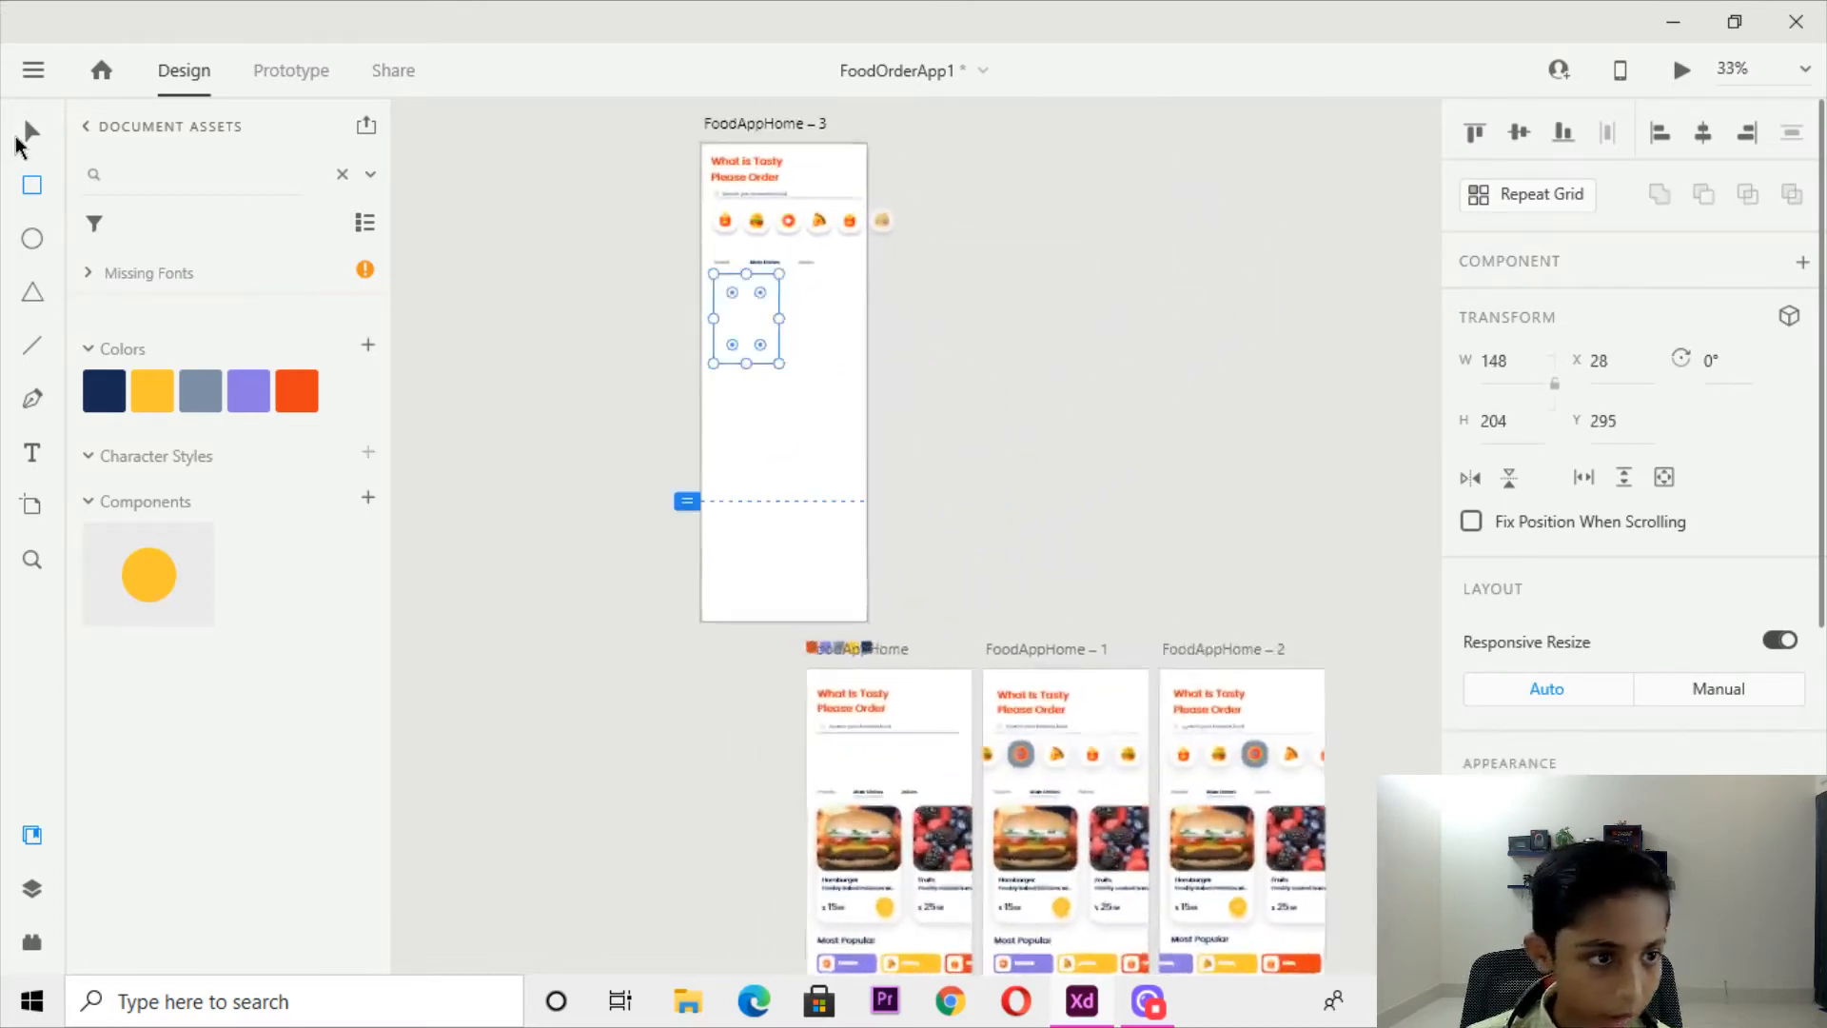
# Set the border size of the Hamburger card on FoodAppHome – 1 to 2.
pyautogui.click(1111, 836)
pyautogui.scroll(-1, 1104, 828)
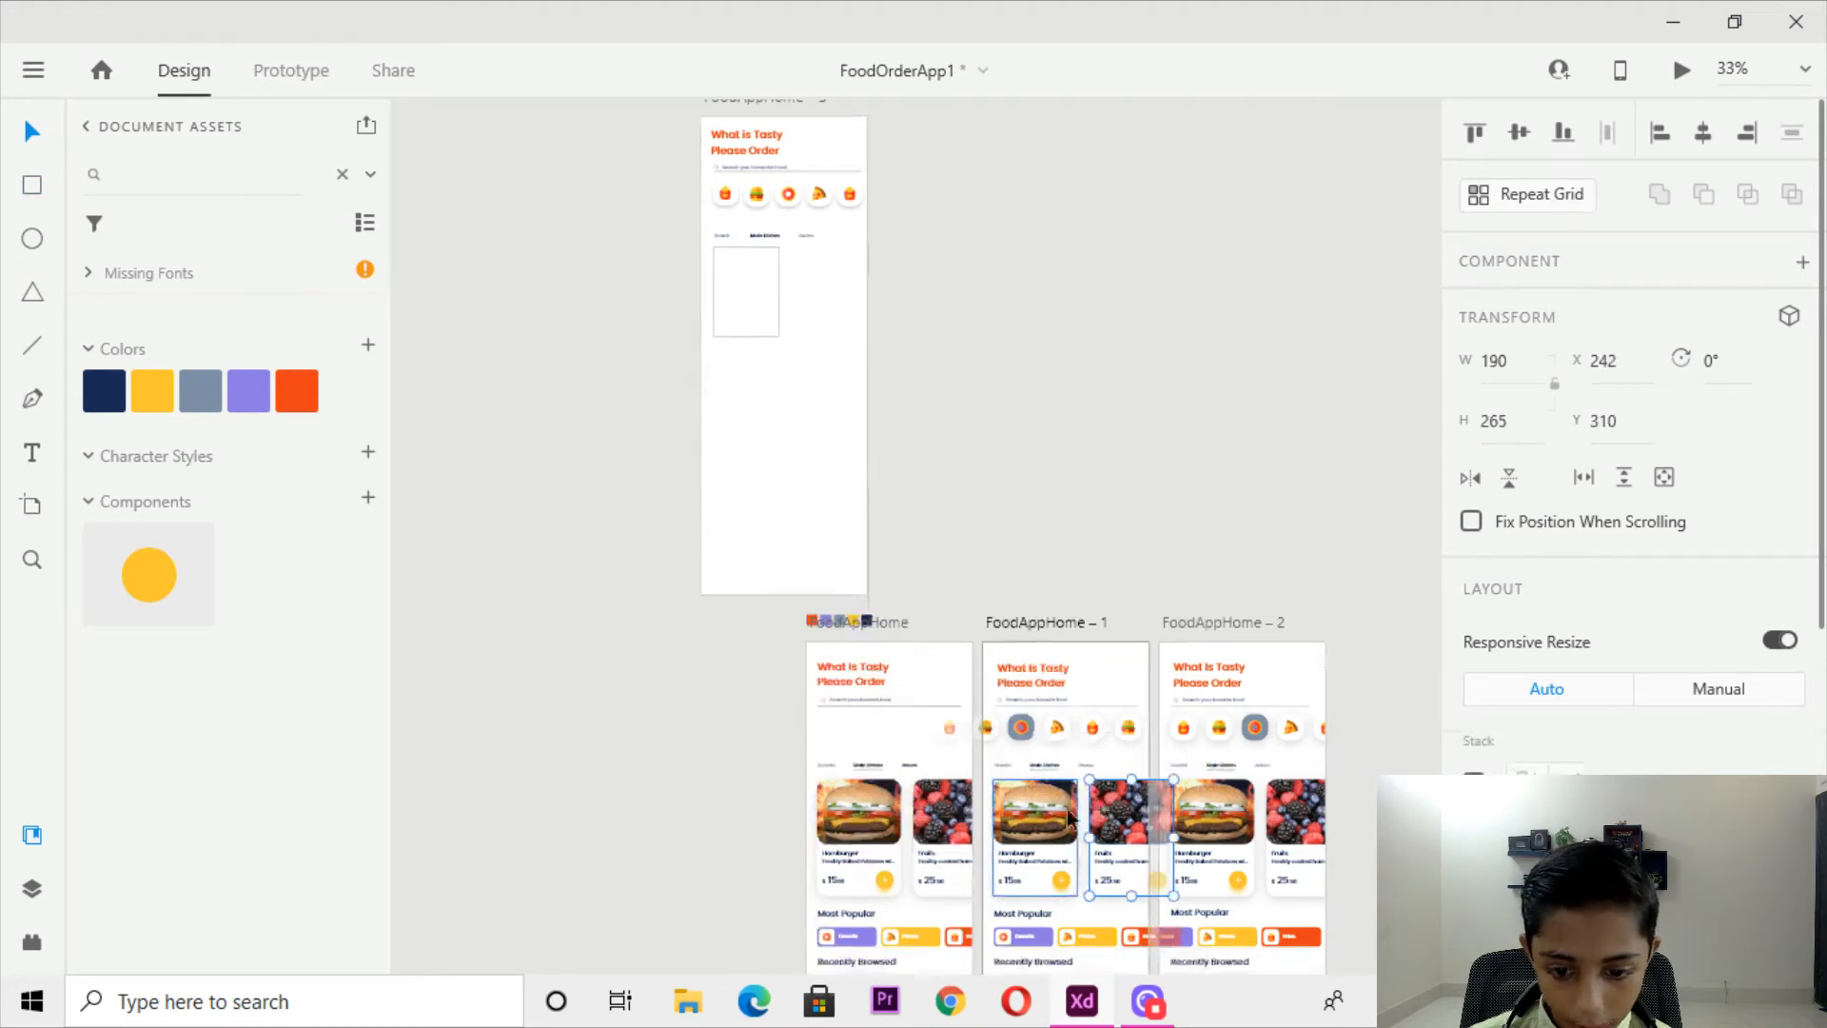
pyautogui.scroll(-6, 1716, 666)
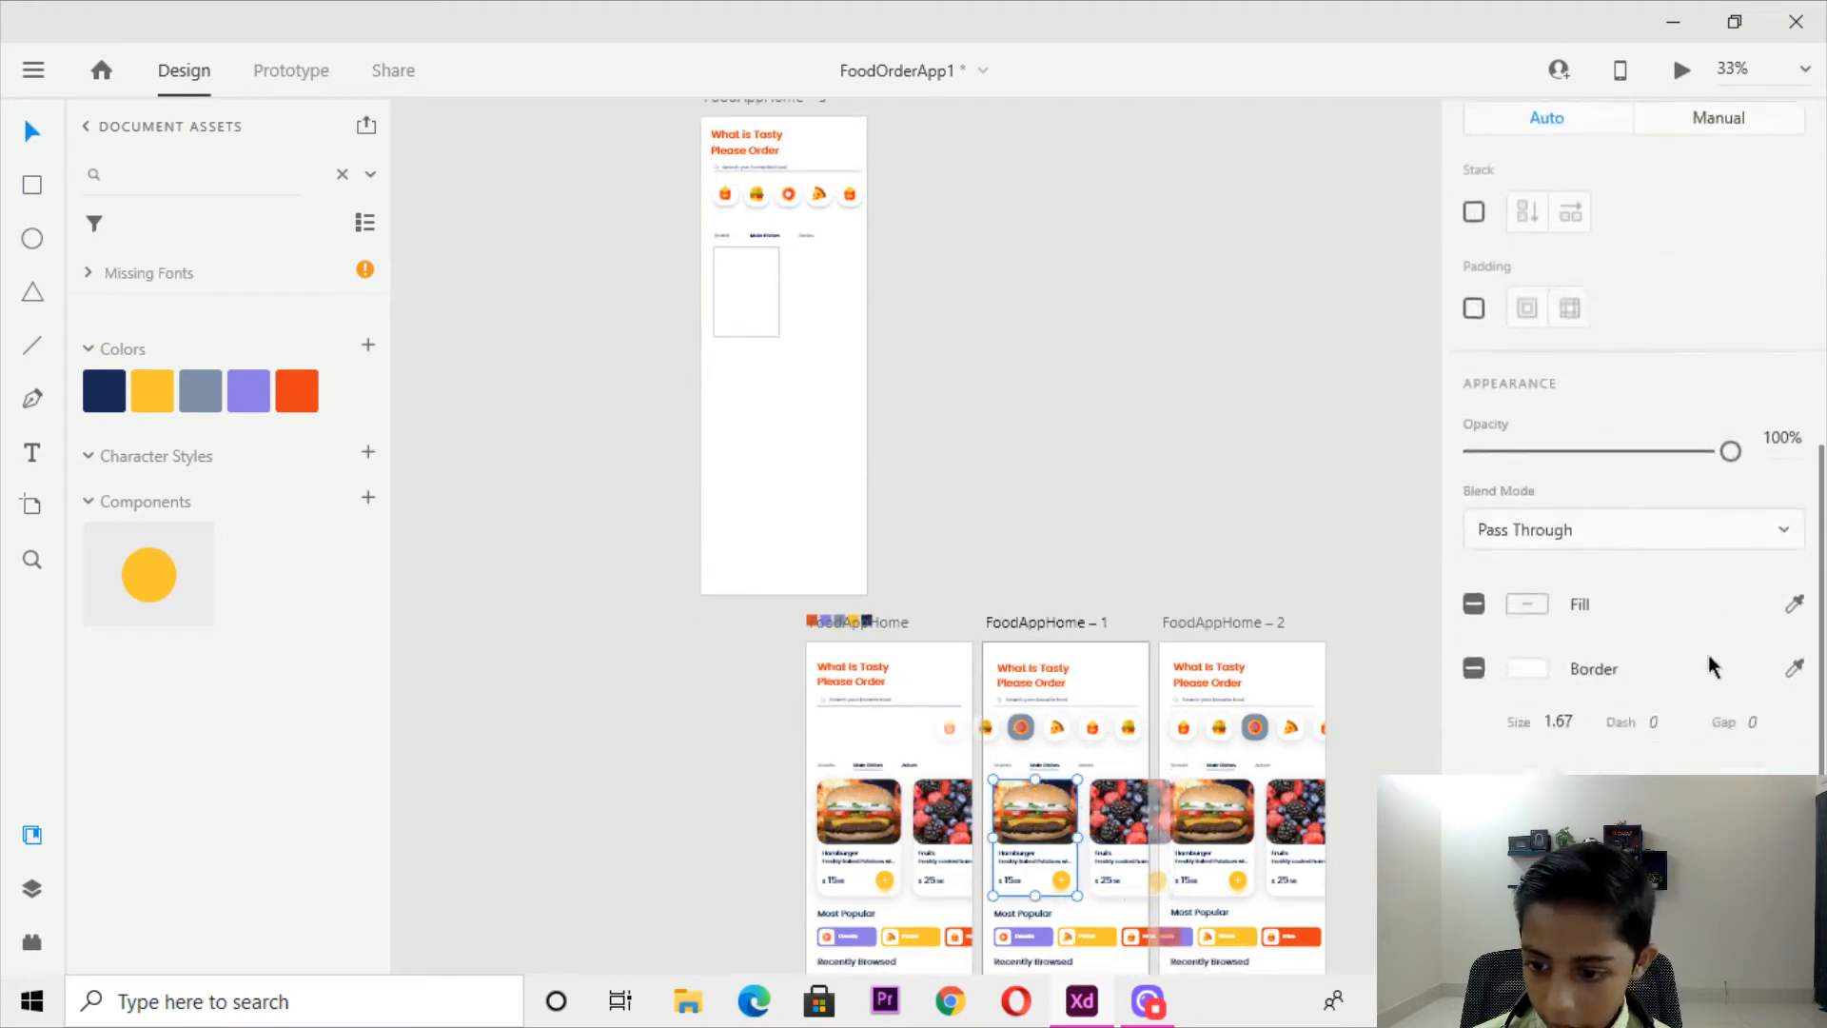
pyautogui.doubleClick(1558, 721)
pyautogui.write('2')
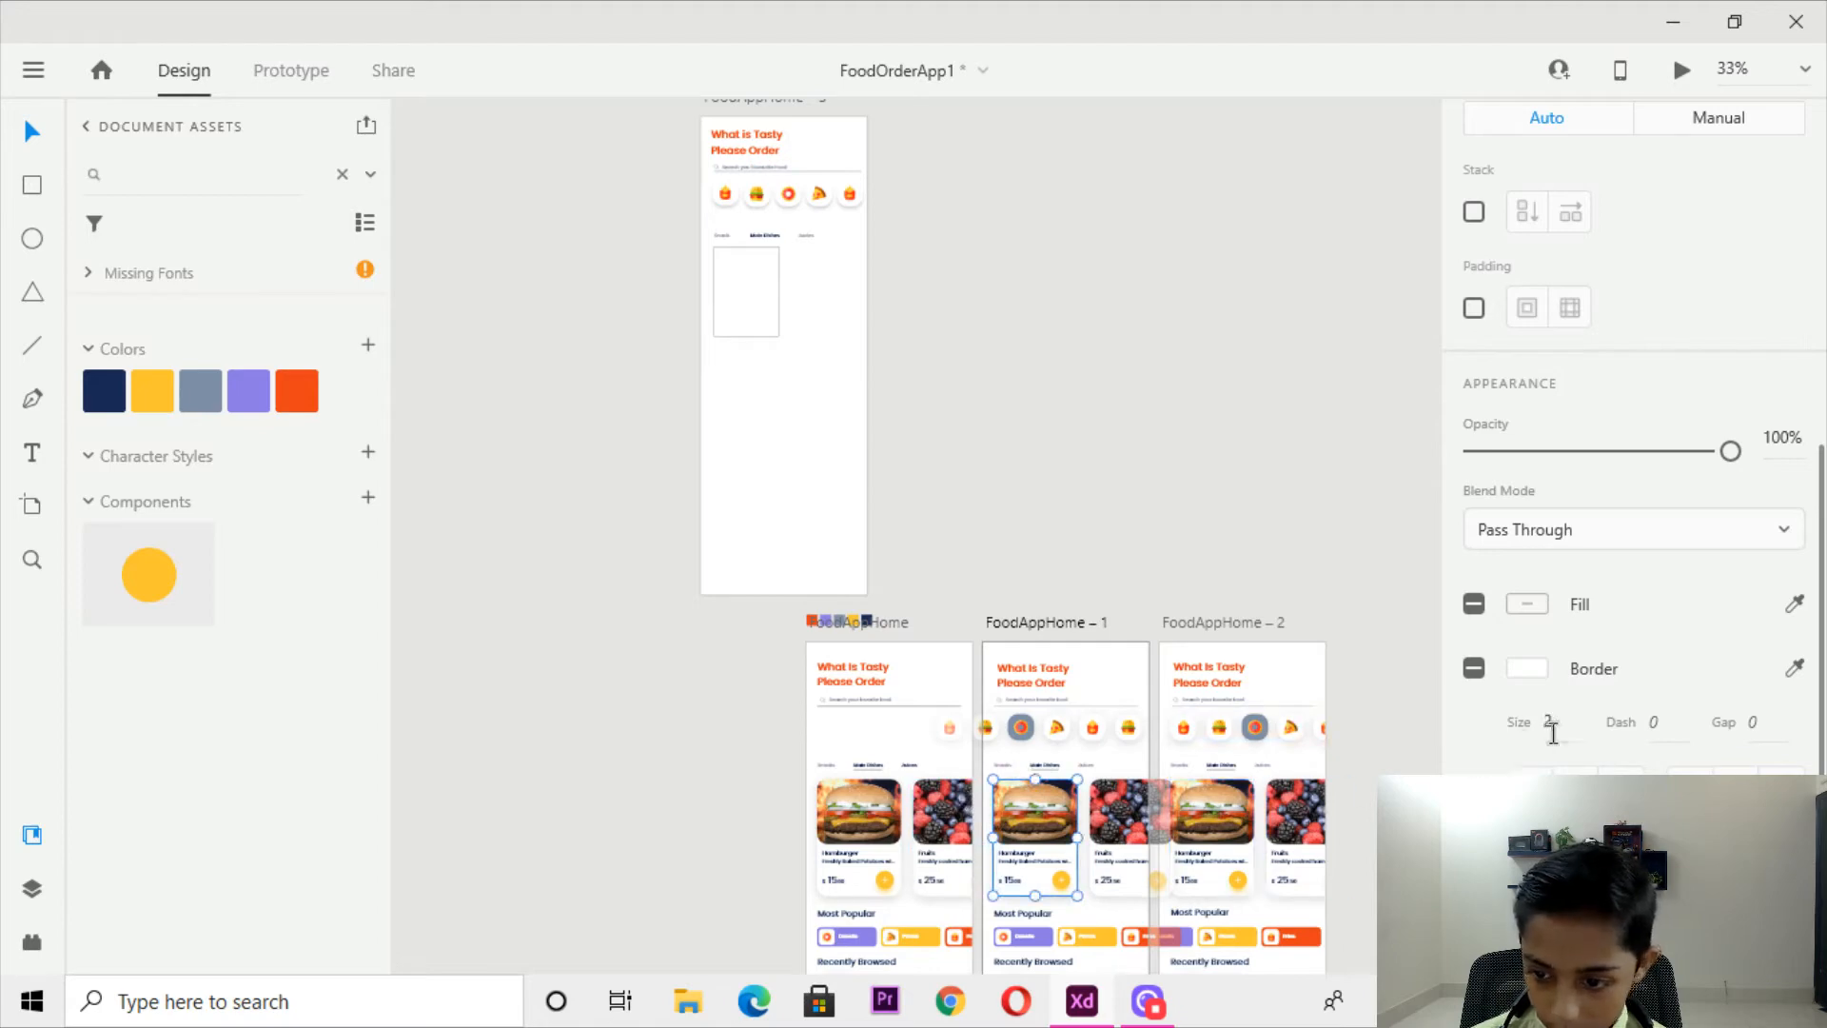
# Check the corner radius, fill, border and shadow settings of the Hamburger card's background on FoodAppHome – 1.
pyautogui.hotkey('ctrl', '+')
pyautogui.hotkey('ctrl', '+')
pyautogui.press('space')
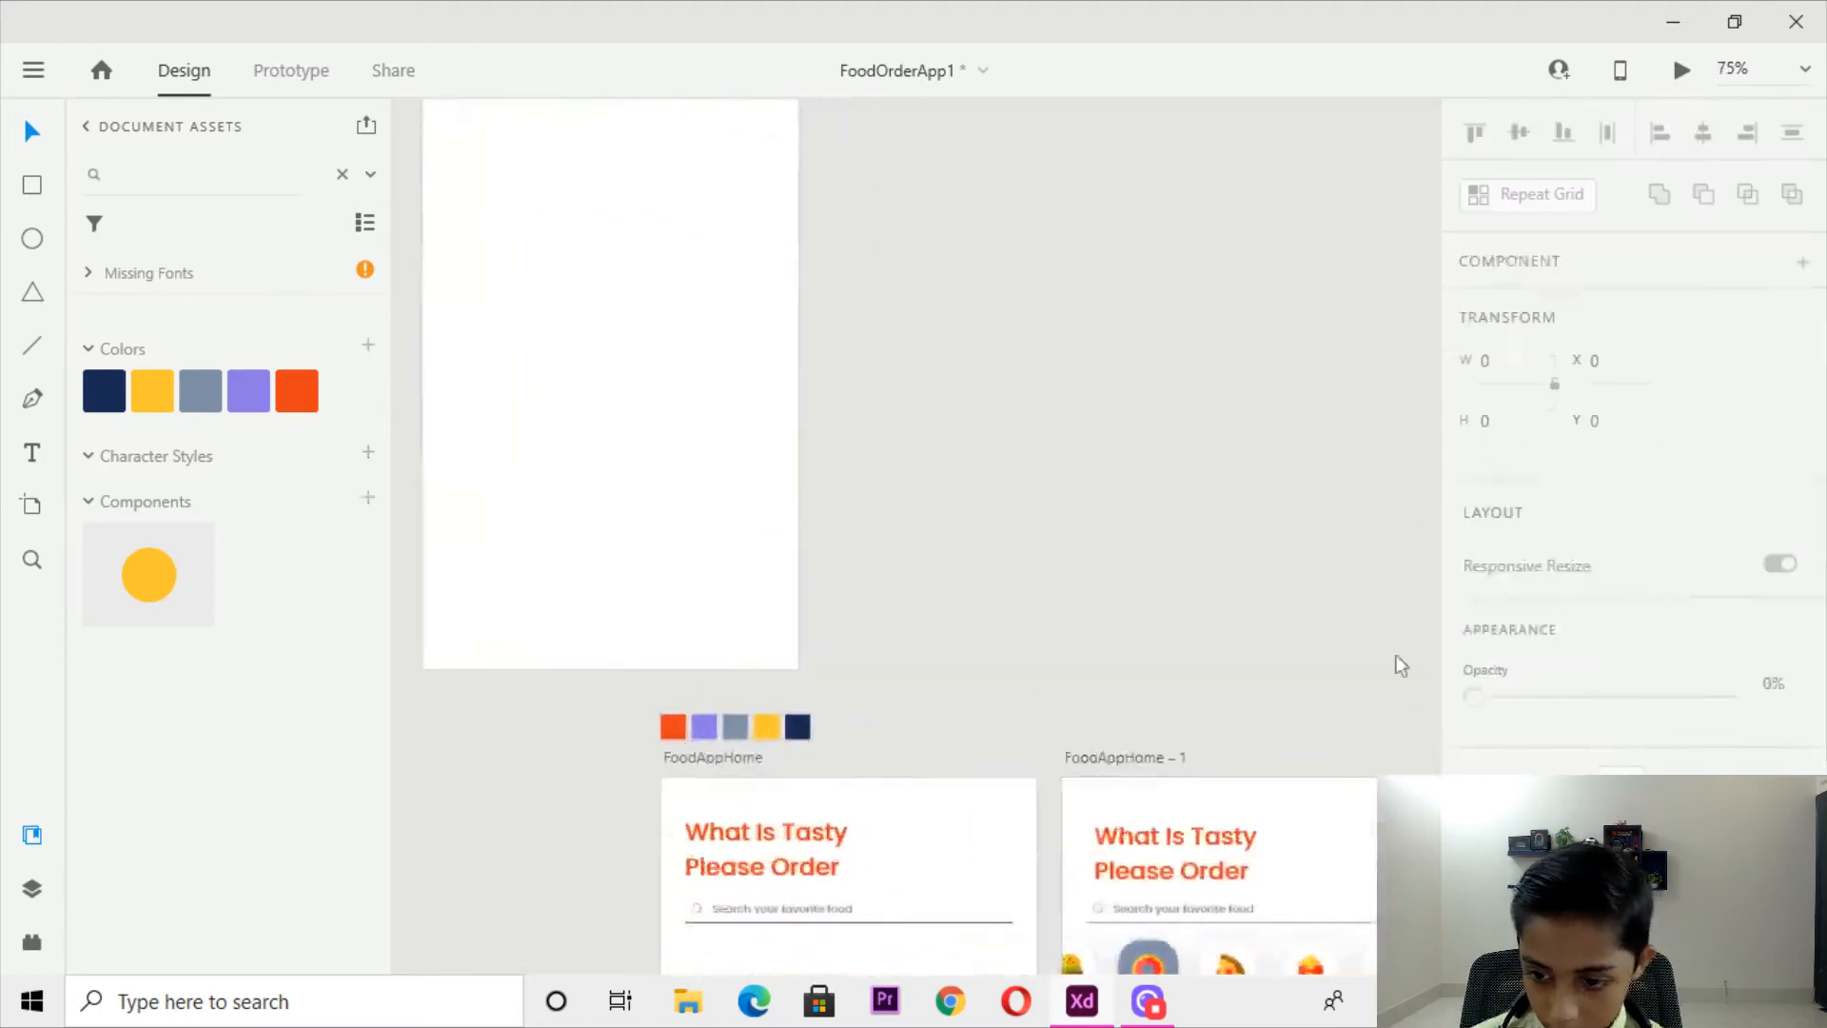
pyautogui.moveTo(1371, 648); pyautogui.dragTo(1095, 465)
pyautogui.click(1035, 584)
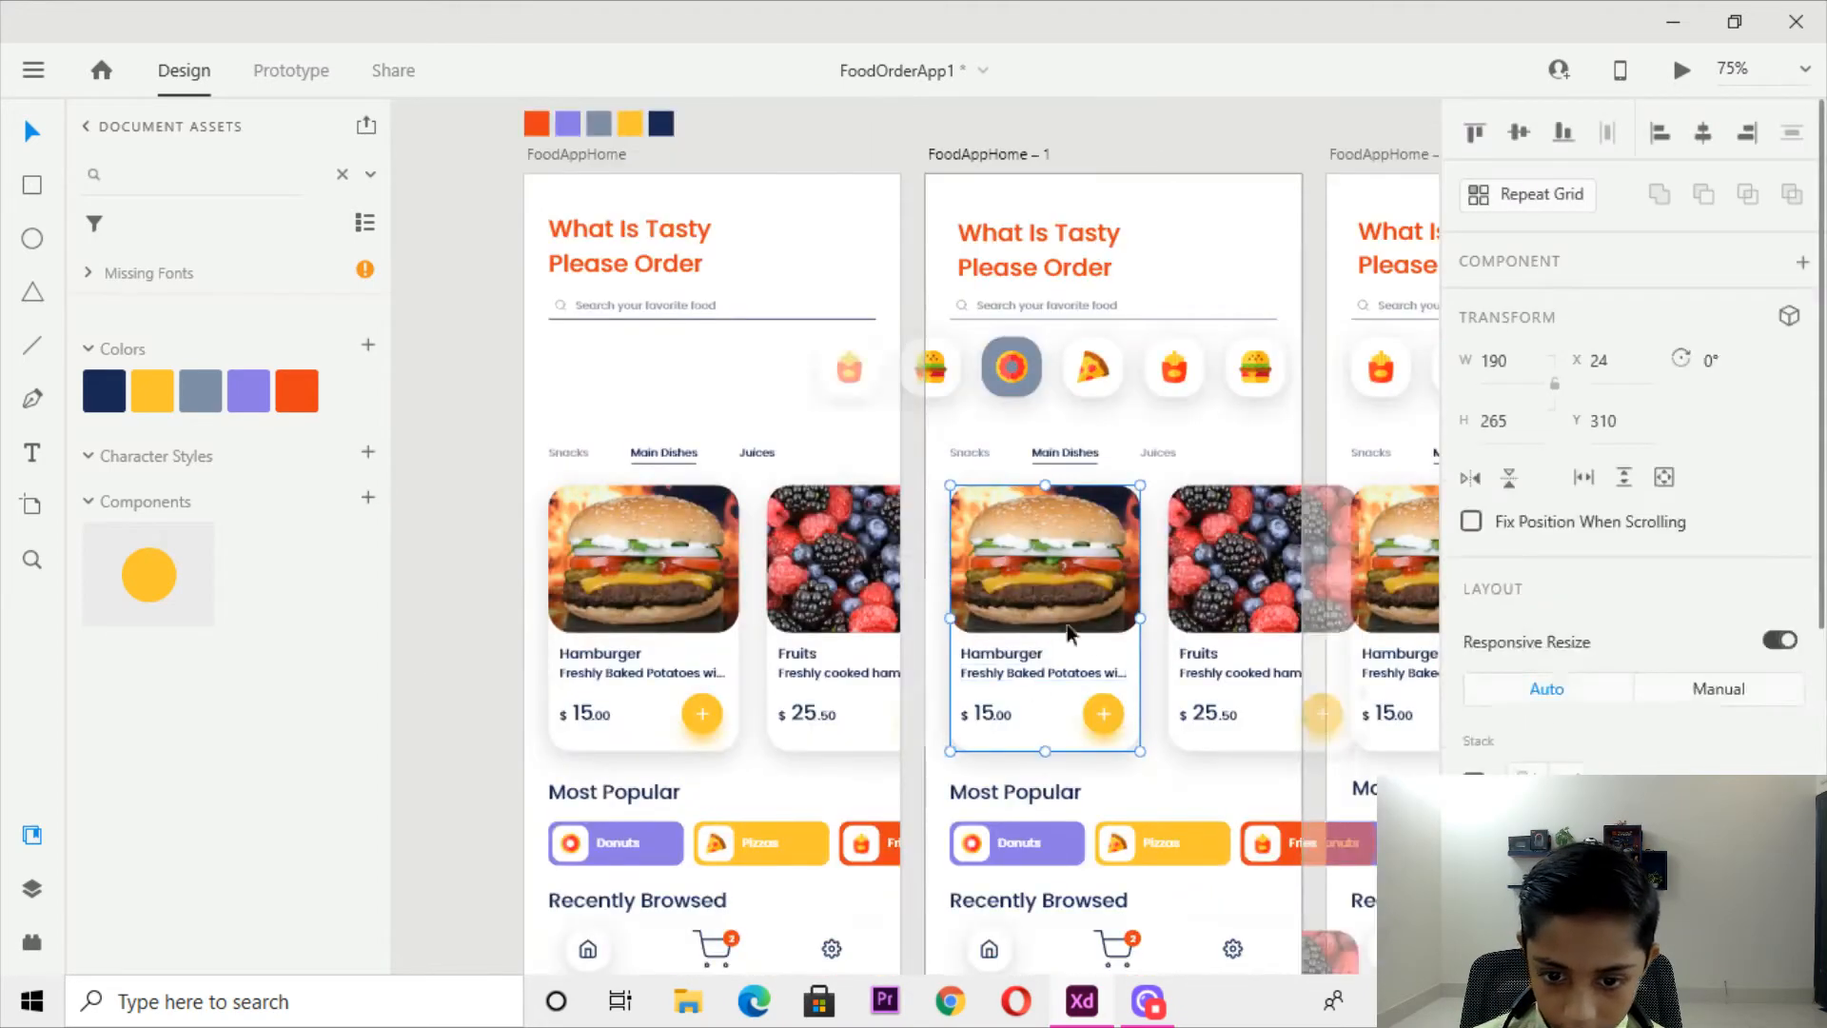
pyautogui.scroll(-4, 1536, 733)
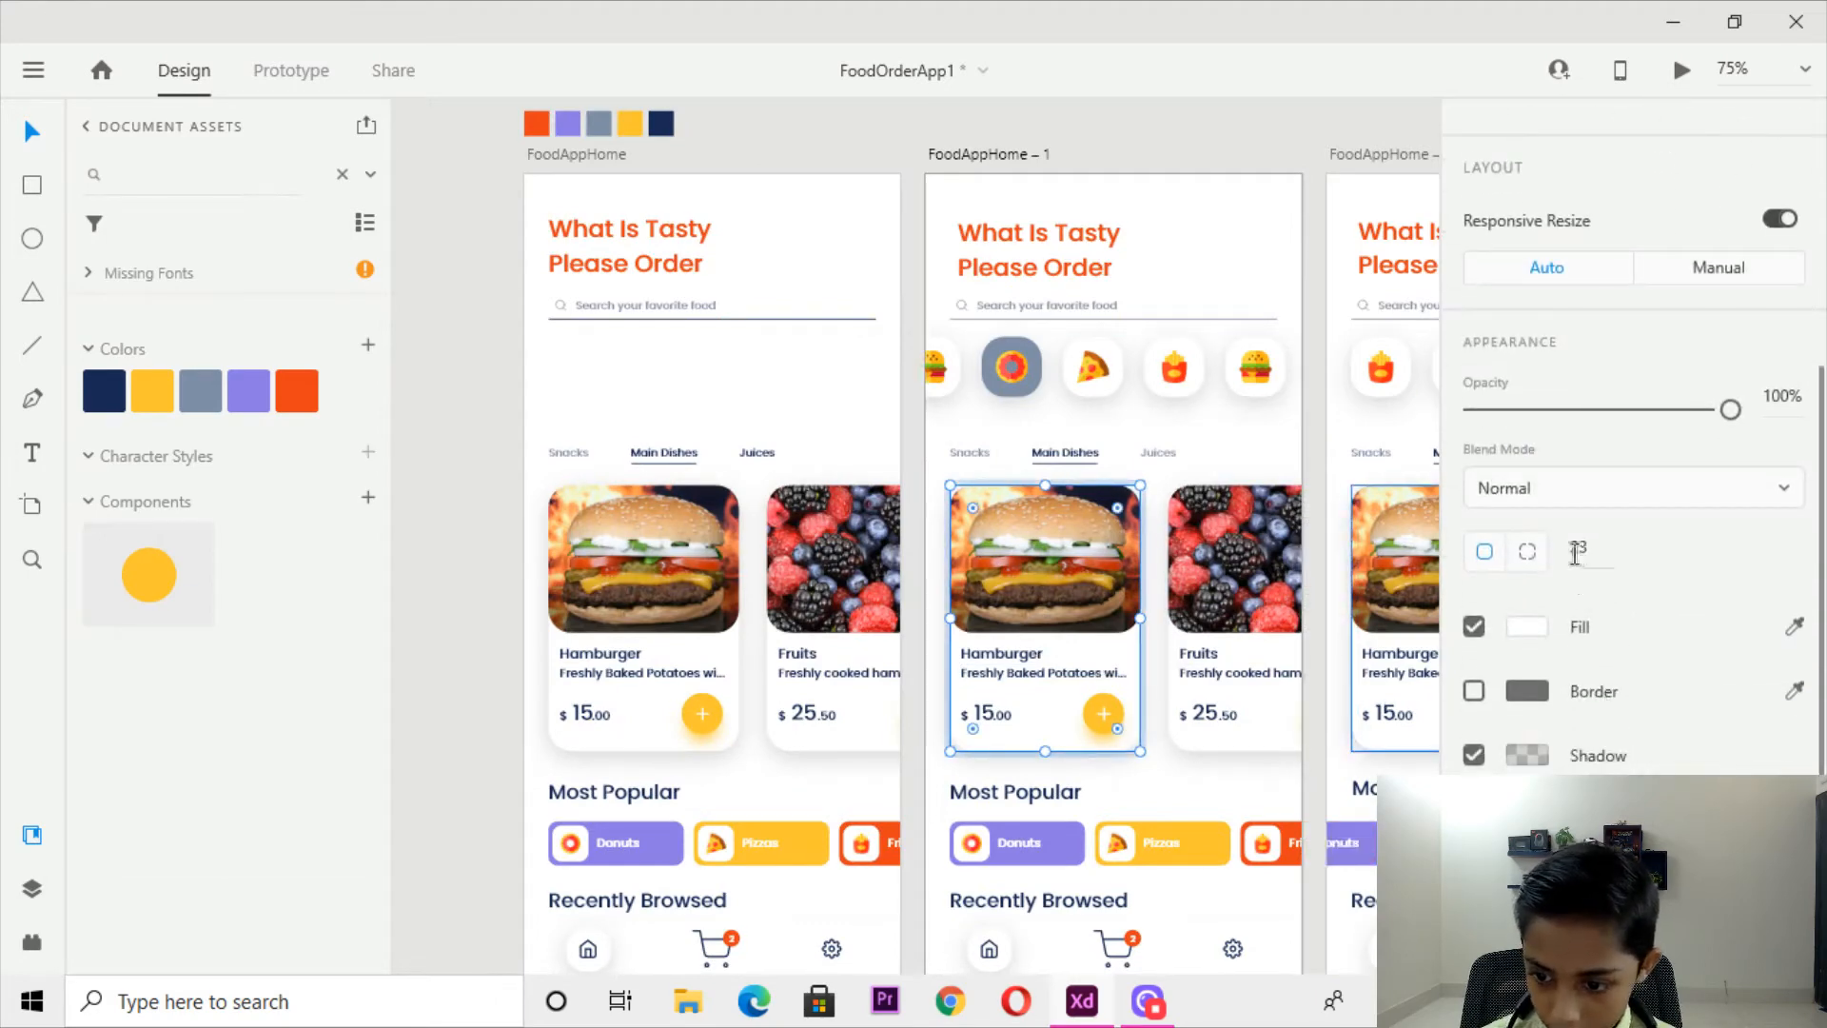
# Set the corner radius of the new rectangle on FoodAppHome – 3 to 23 for all corners.
pyautogui.press('space')
pyautogui.moveTo(1115, 234); pyautogui.dragTo(1407, 762)
pyautogui.moveTo(1075, 294); pyautogui.dragTo(1376, 818)
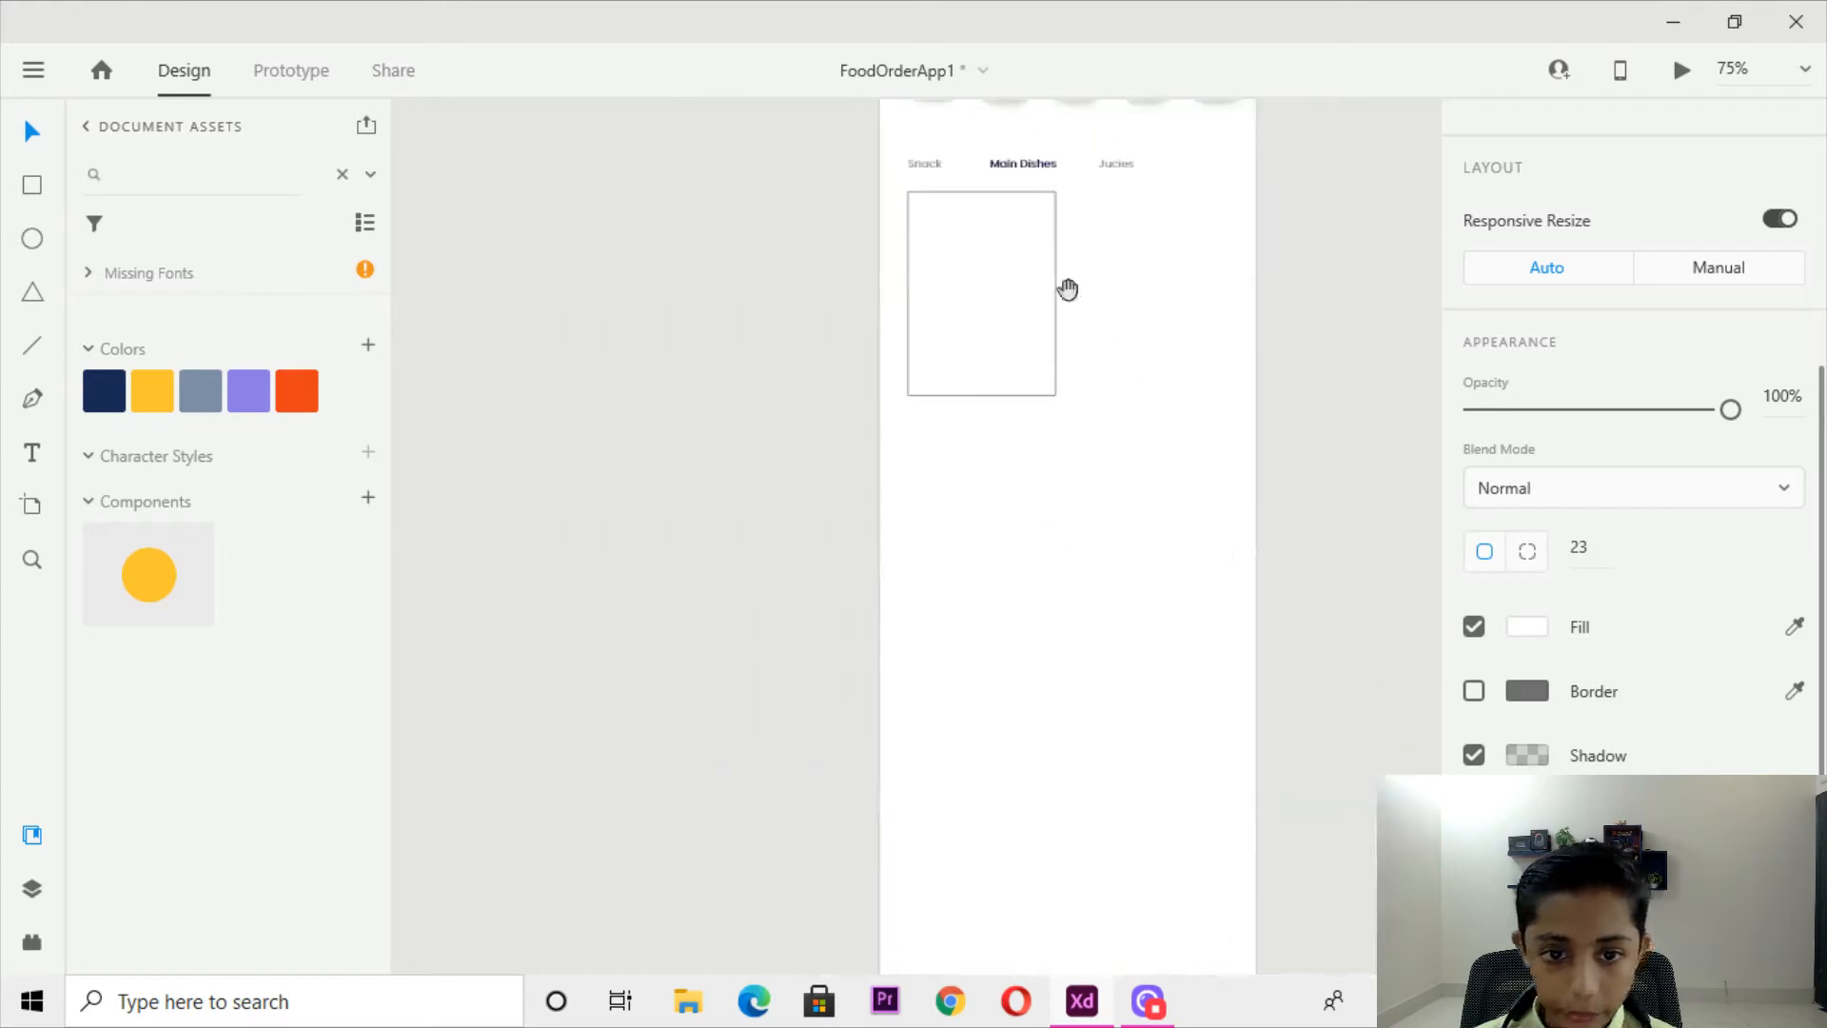
pyautogui.click(1039, 261)
pyautogui.scroll(-2, 1762, 747)
pyautogui.scroll(2, 1635, 570)
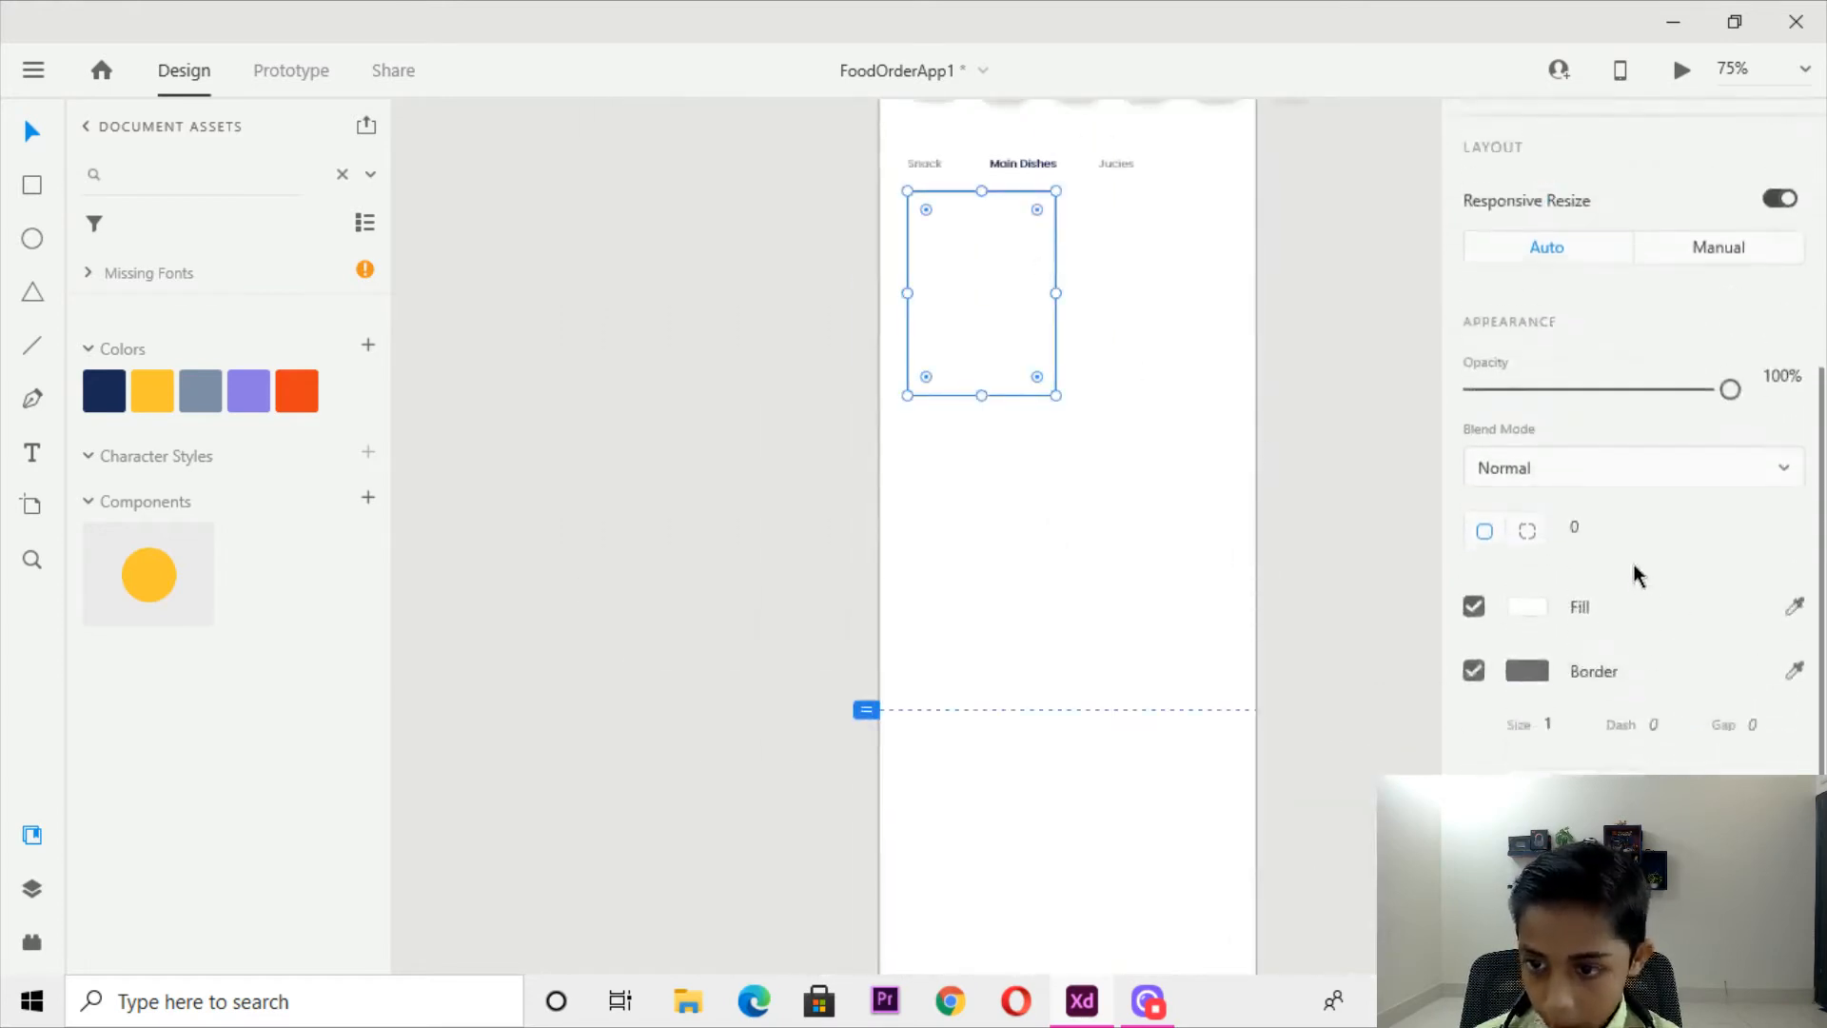
pyautogui.click(1529, 535)
pyautogui.scroll(-2, 1639, 400)
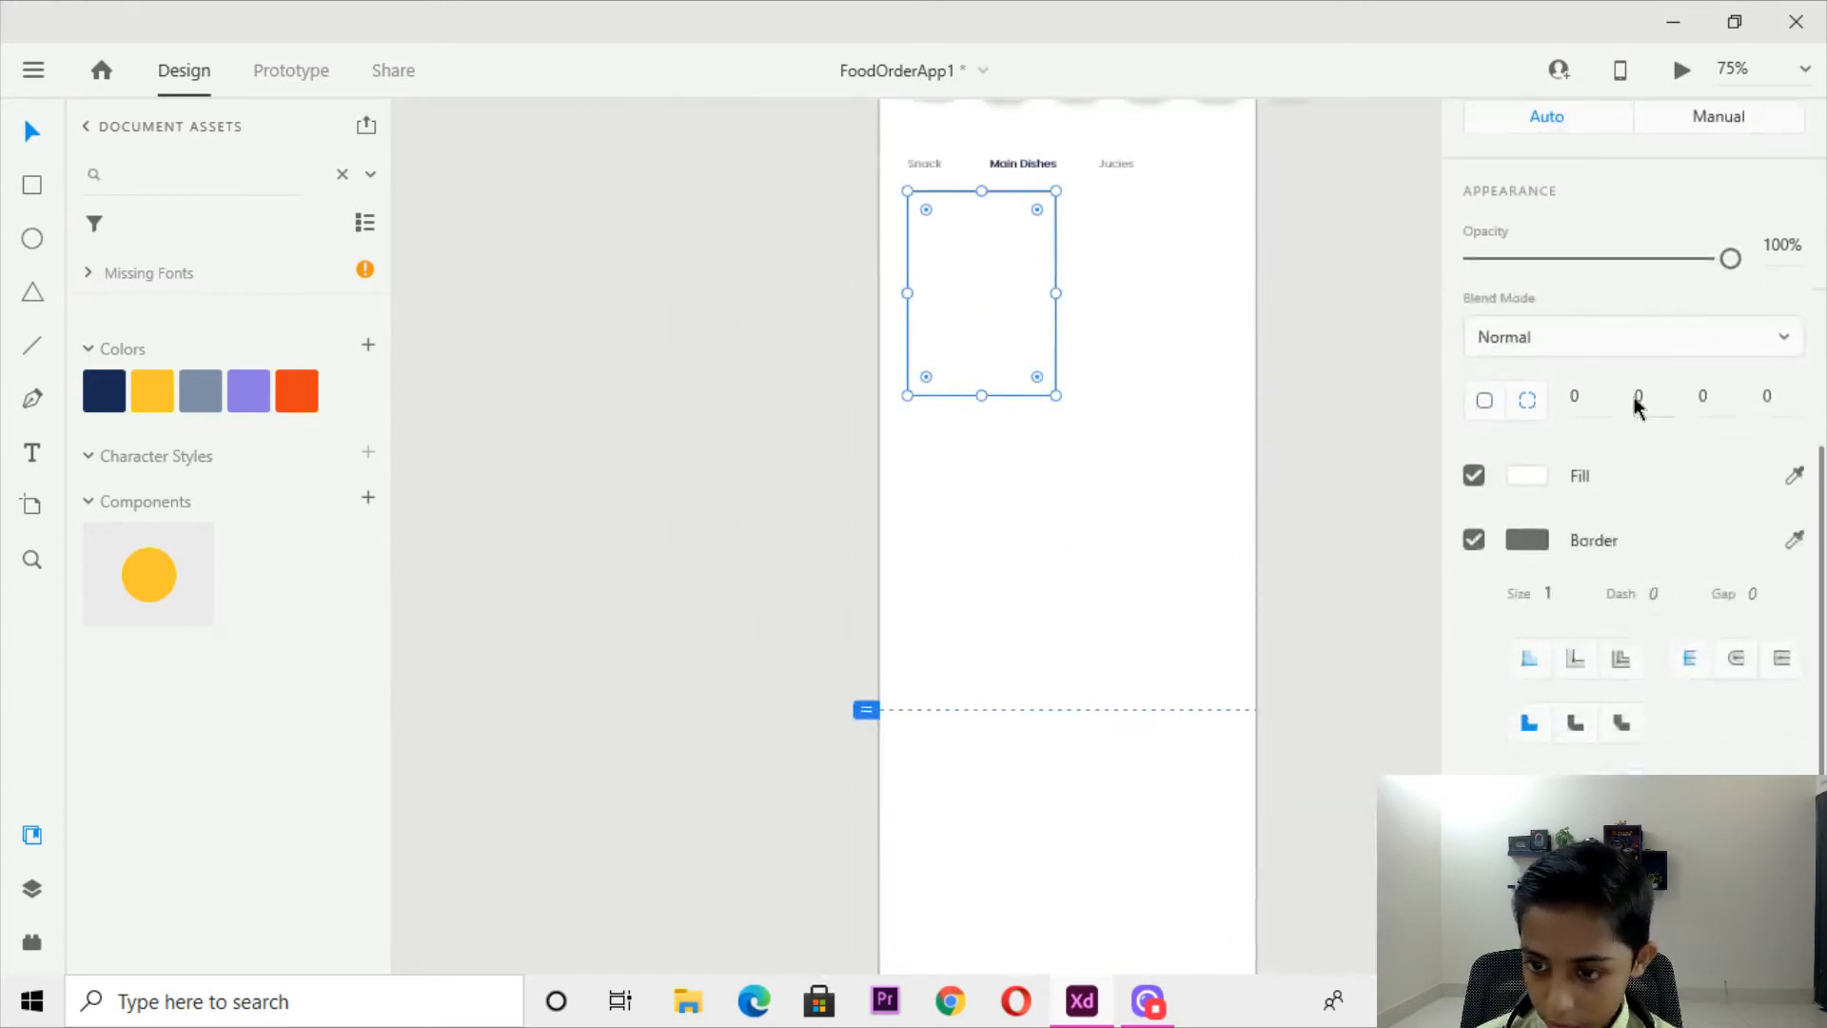
pyautogui.click(1484, 399)
pyautogui.click(1580, 404)
pyautogui.press('BackSpace')
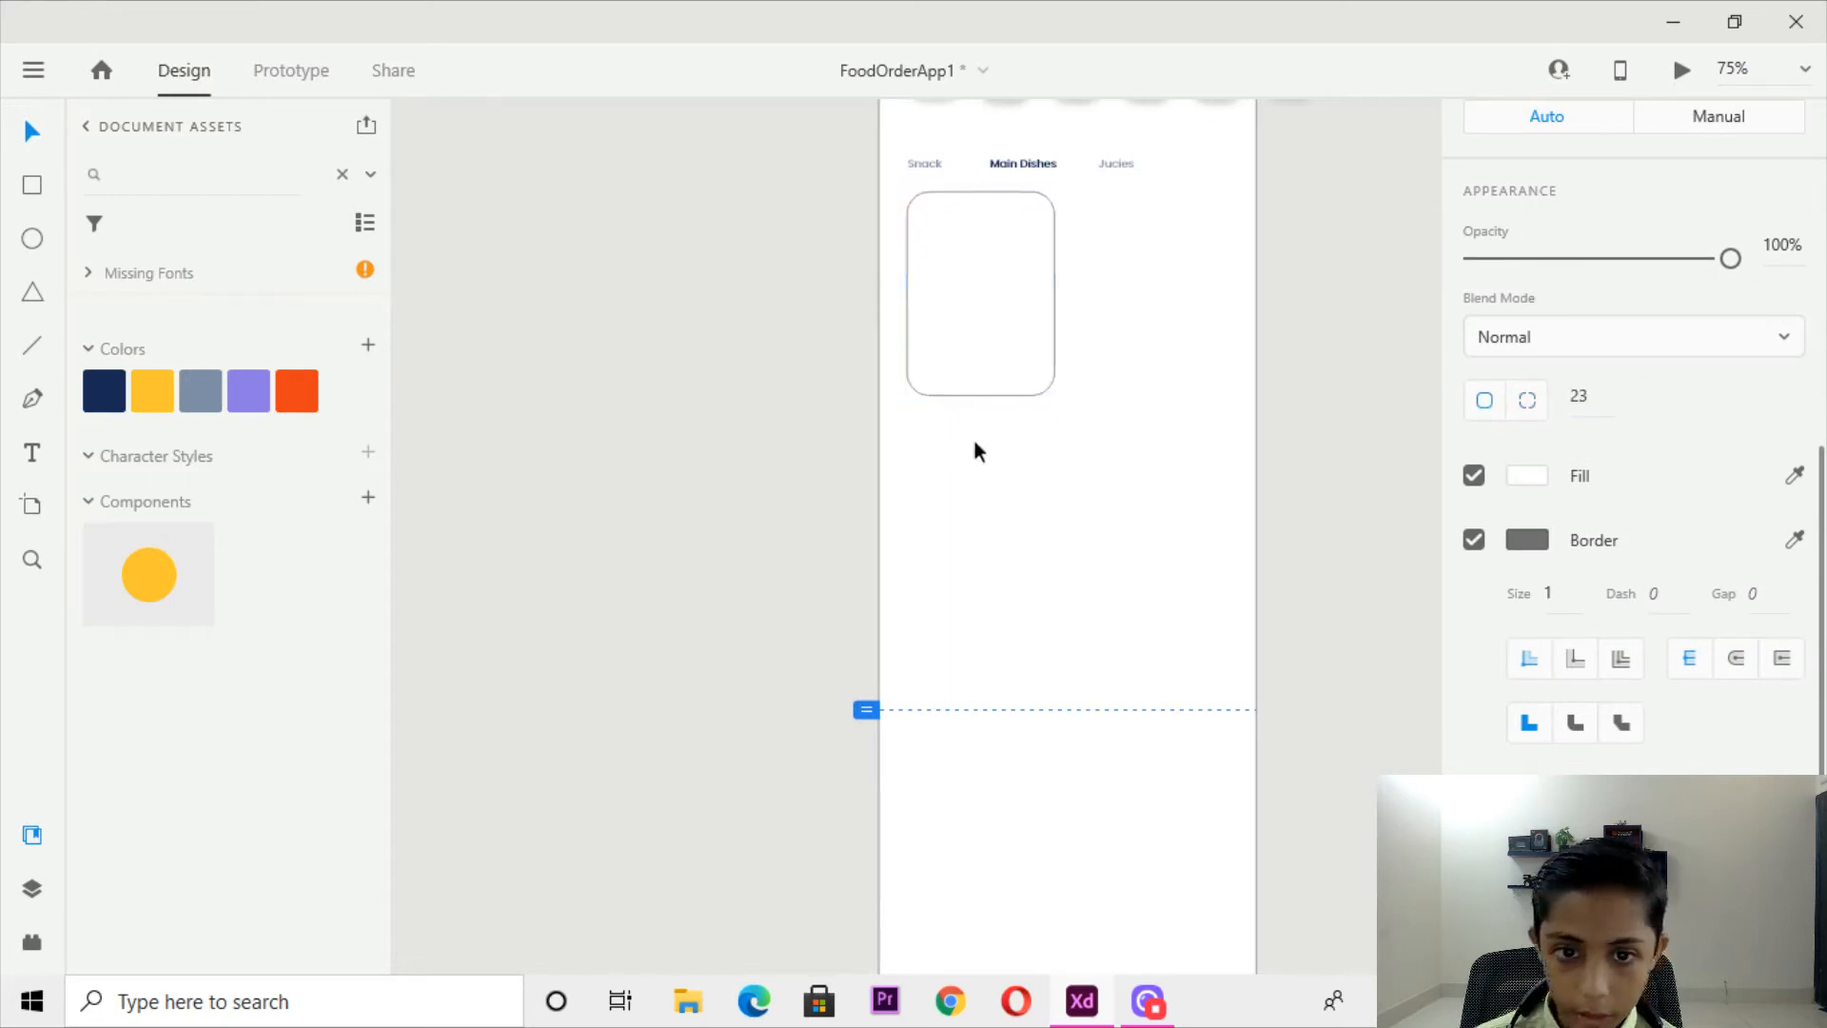
# Remove the rounded rectangle's border and give it a soft, blurred drop shadow.
pyautogui.scroll(-1, 973, 451)
pyautogui.click(1473, 539)
pyautogui.scroll(3, 1470, 540)
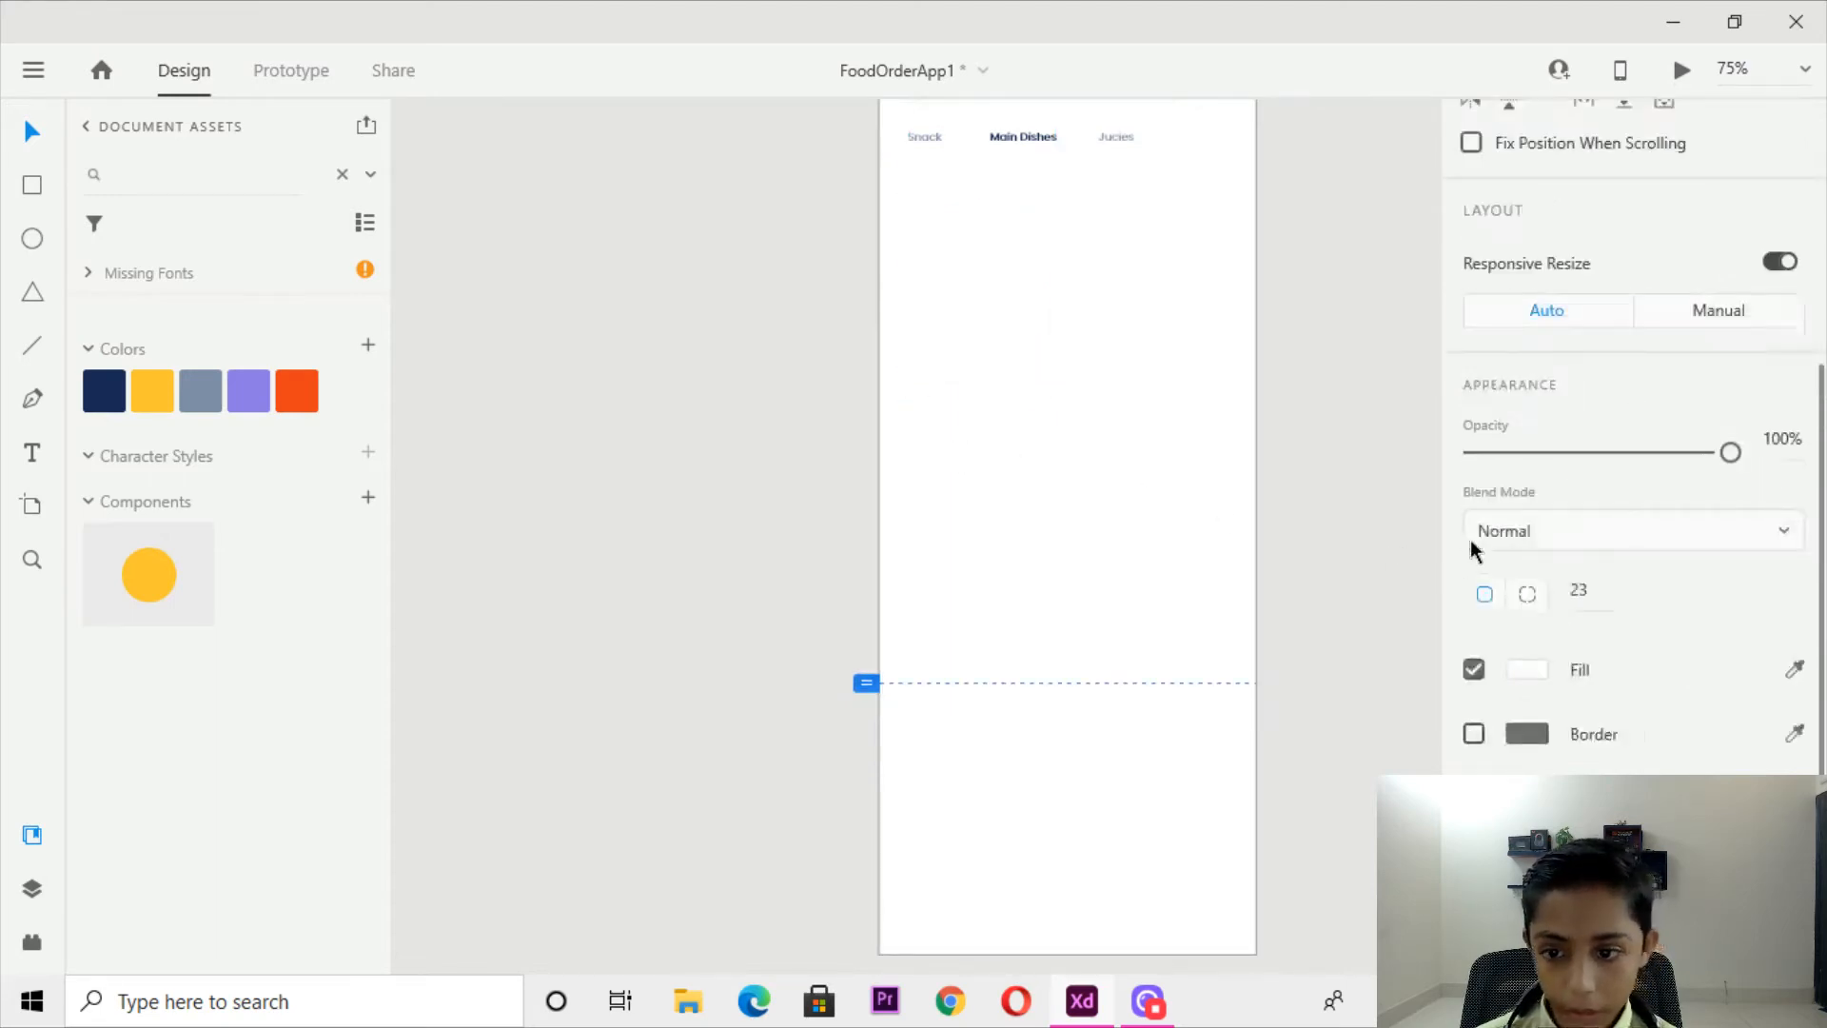
pyautogui.scroll(-1, 1664, 769)
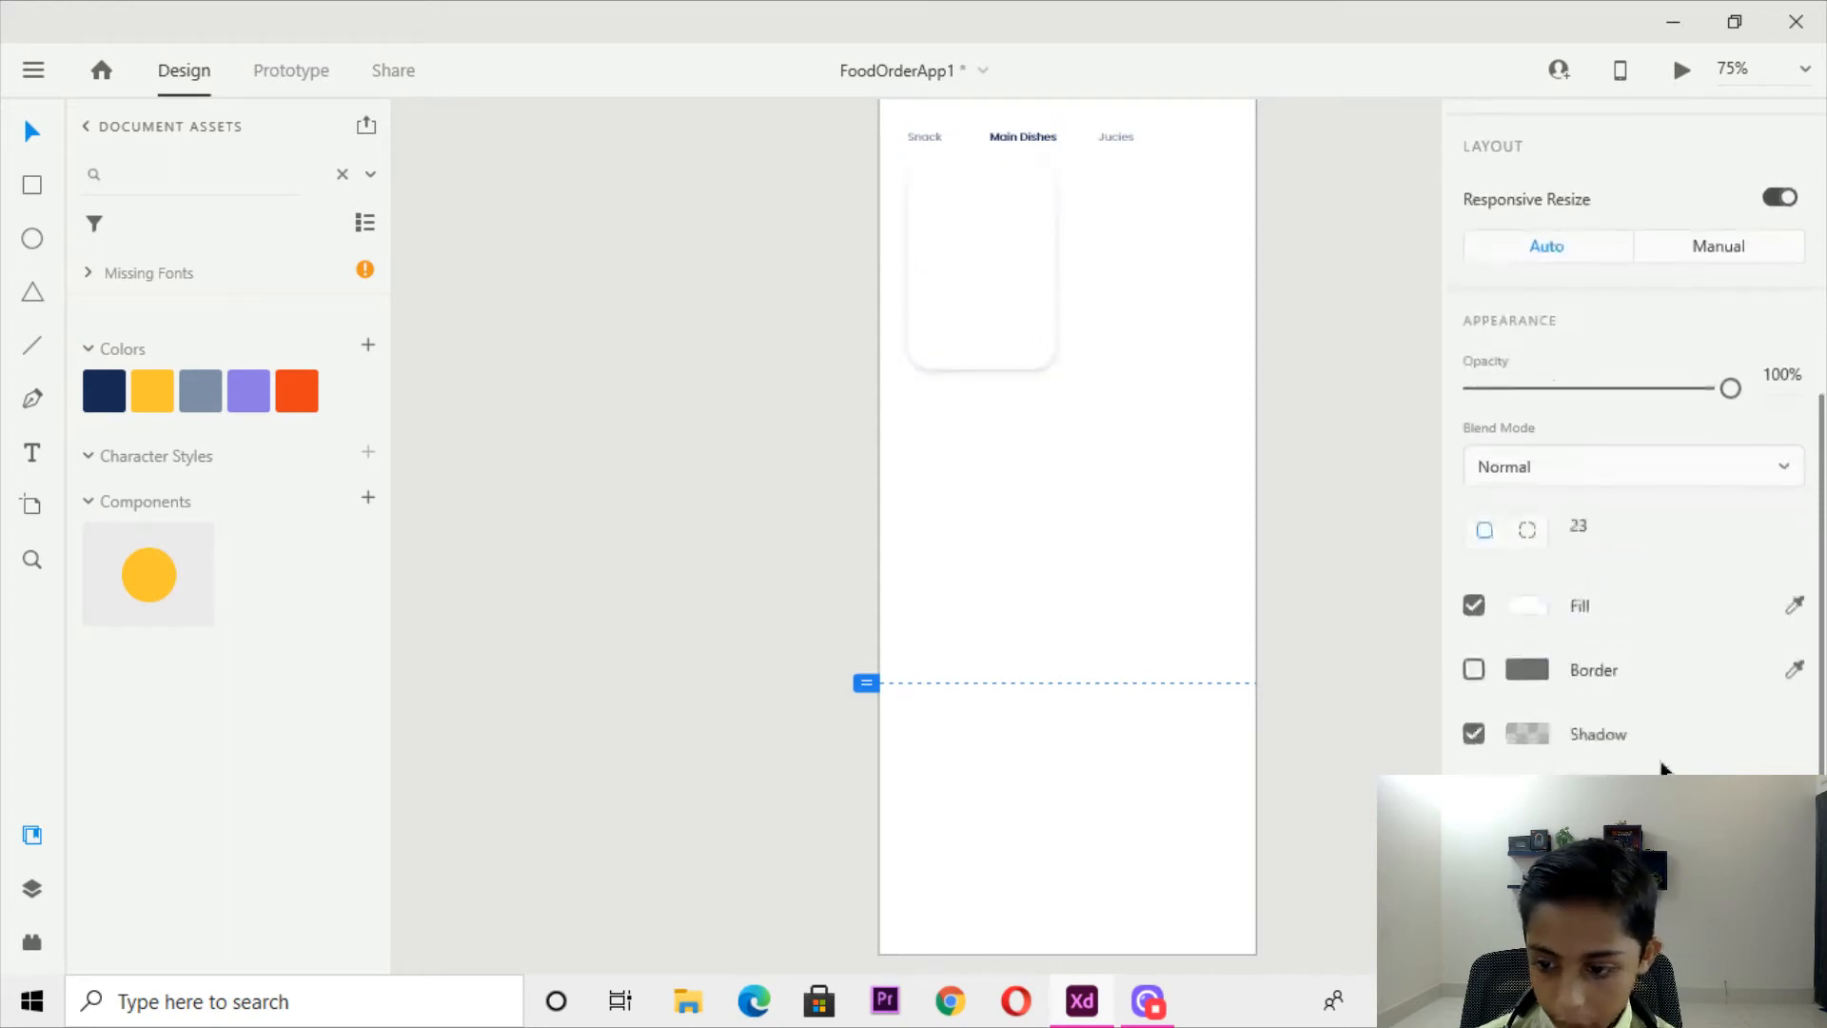
pyautogui.click(1745, 770)
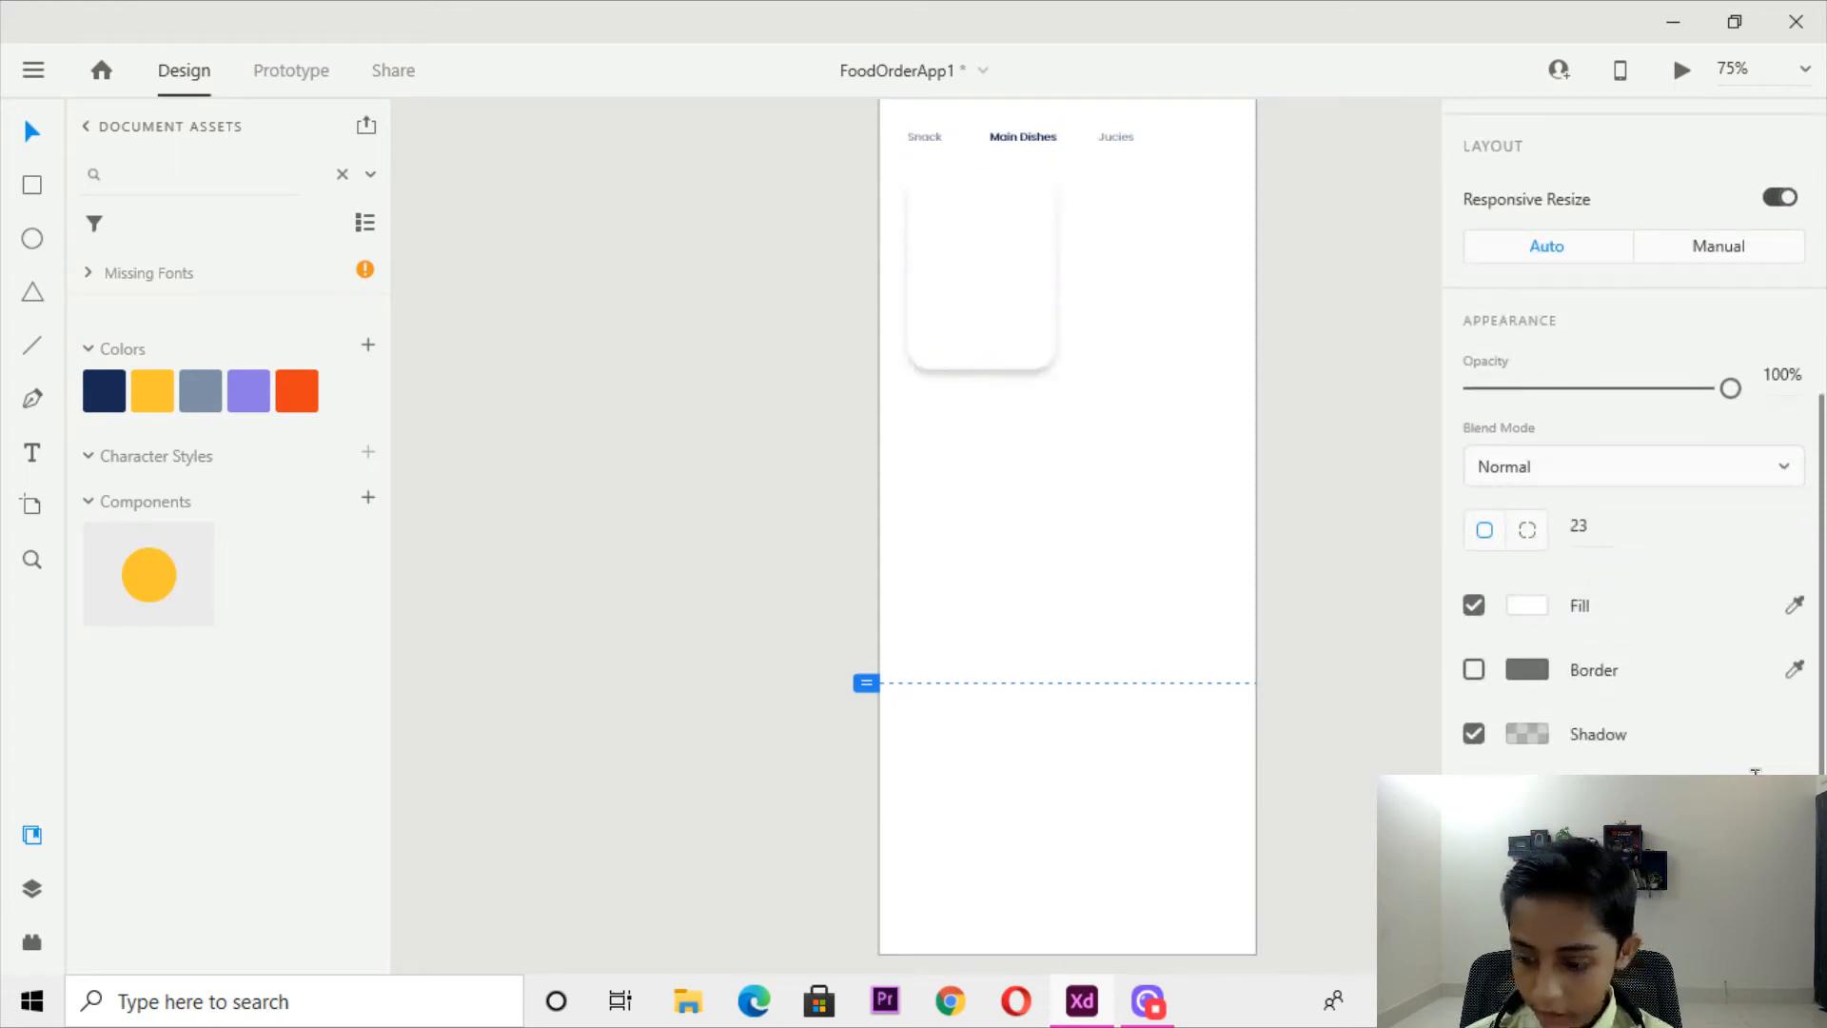
pyautogui.press('Return')
pyautogui.click(1215, 408)
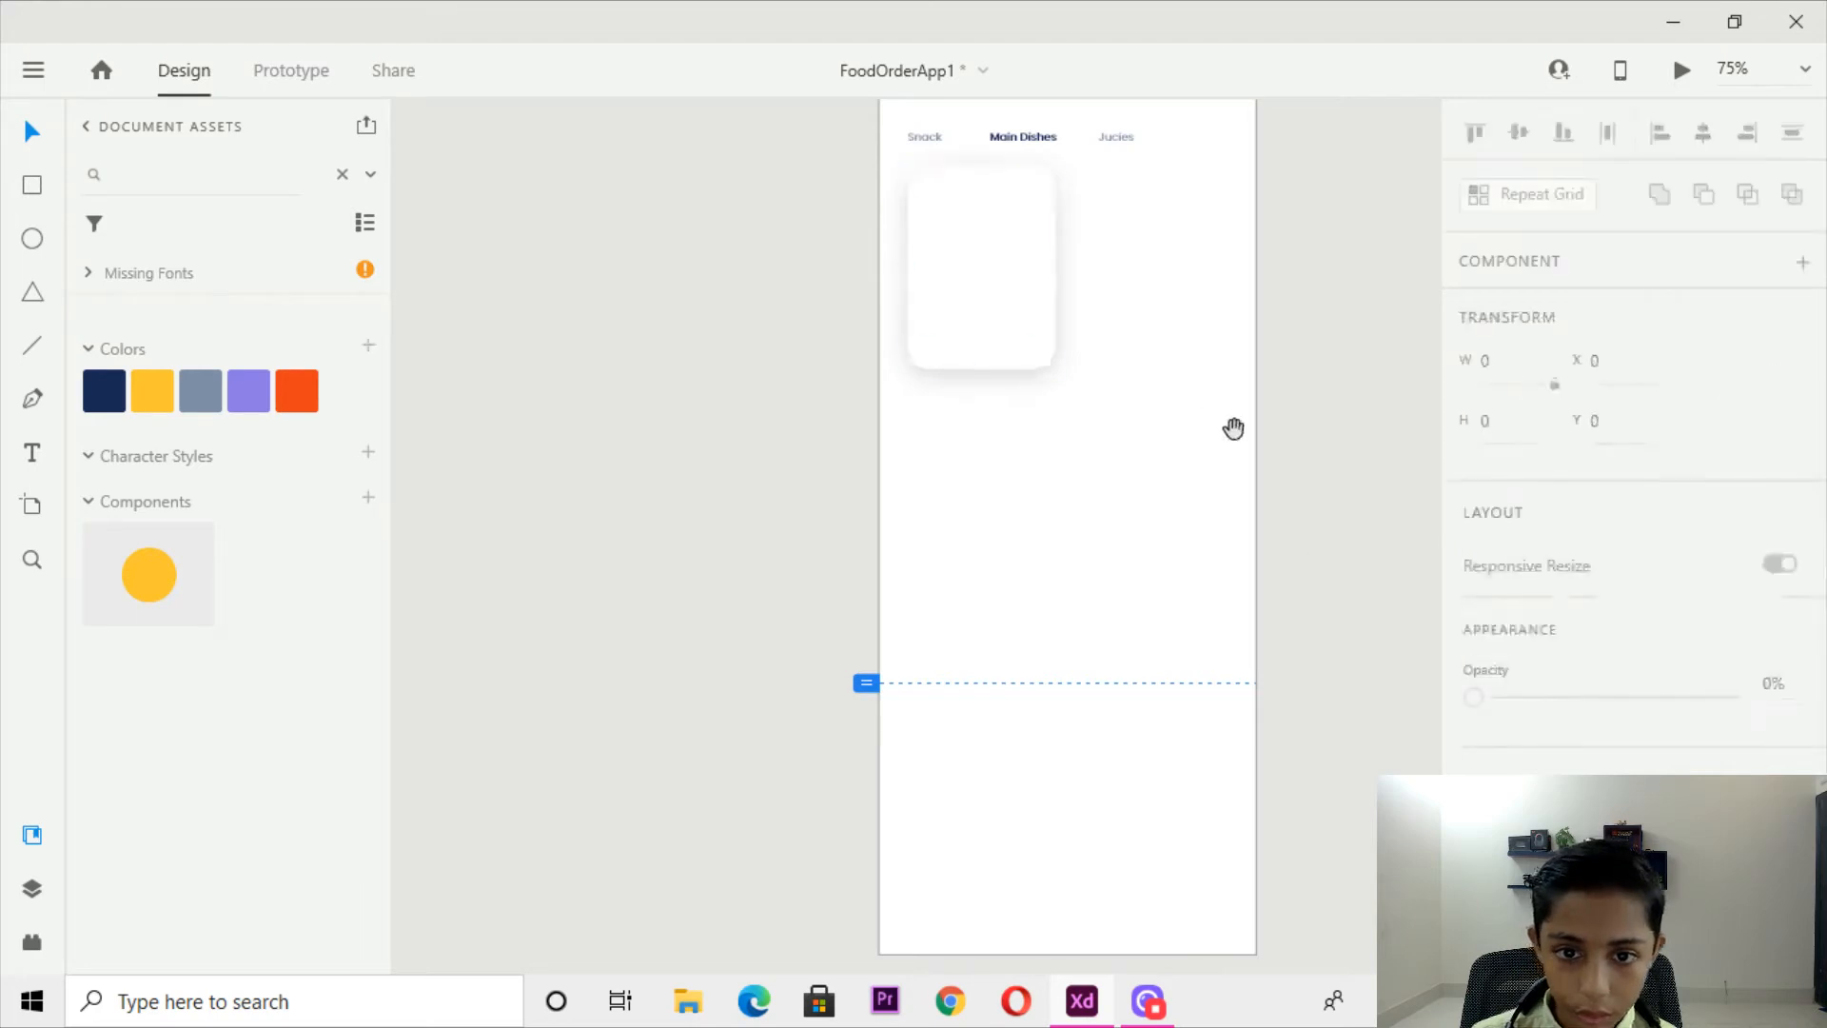
# Duplicate the shadowed card to its right at the same height, near the artboard's right edge.
pyautogui.moveTo(1256, 457); pyautogui.dragTo(1288, 681)
pyautogui.hotkey('ctrl', '+')
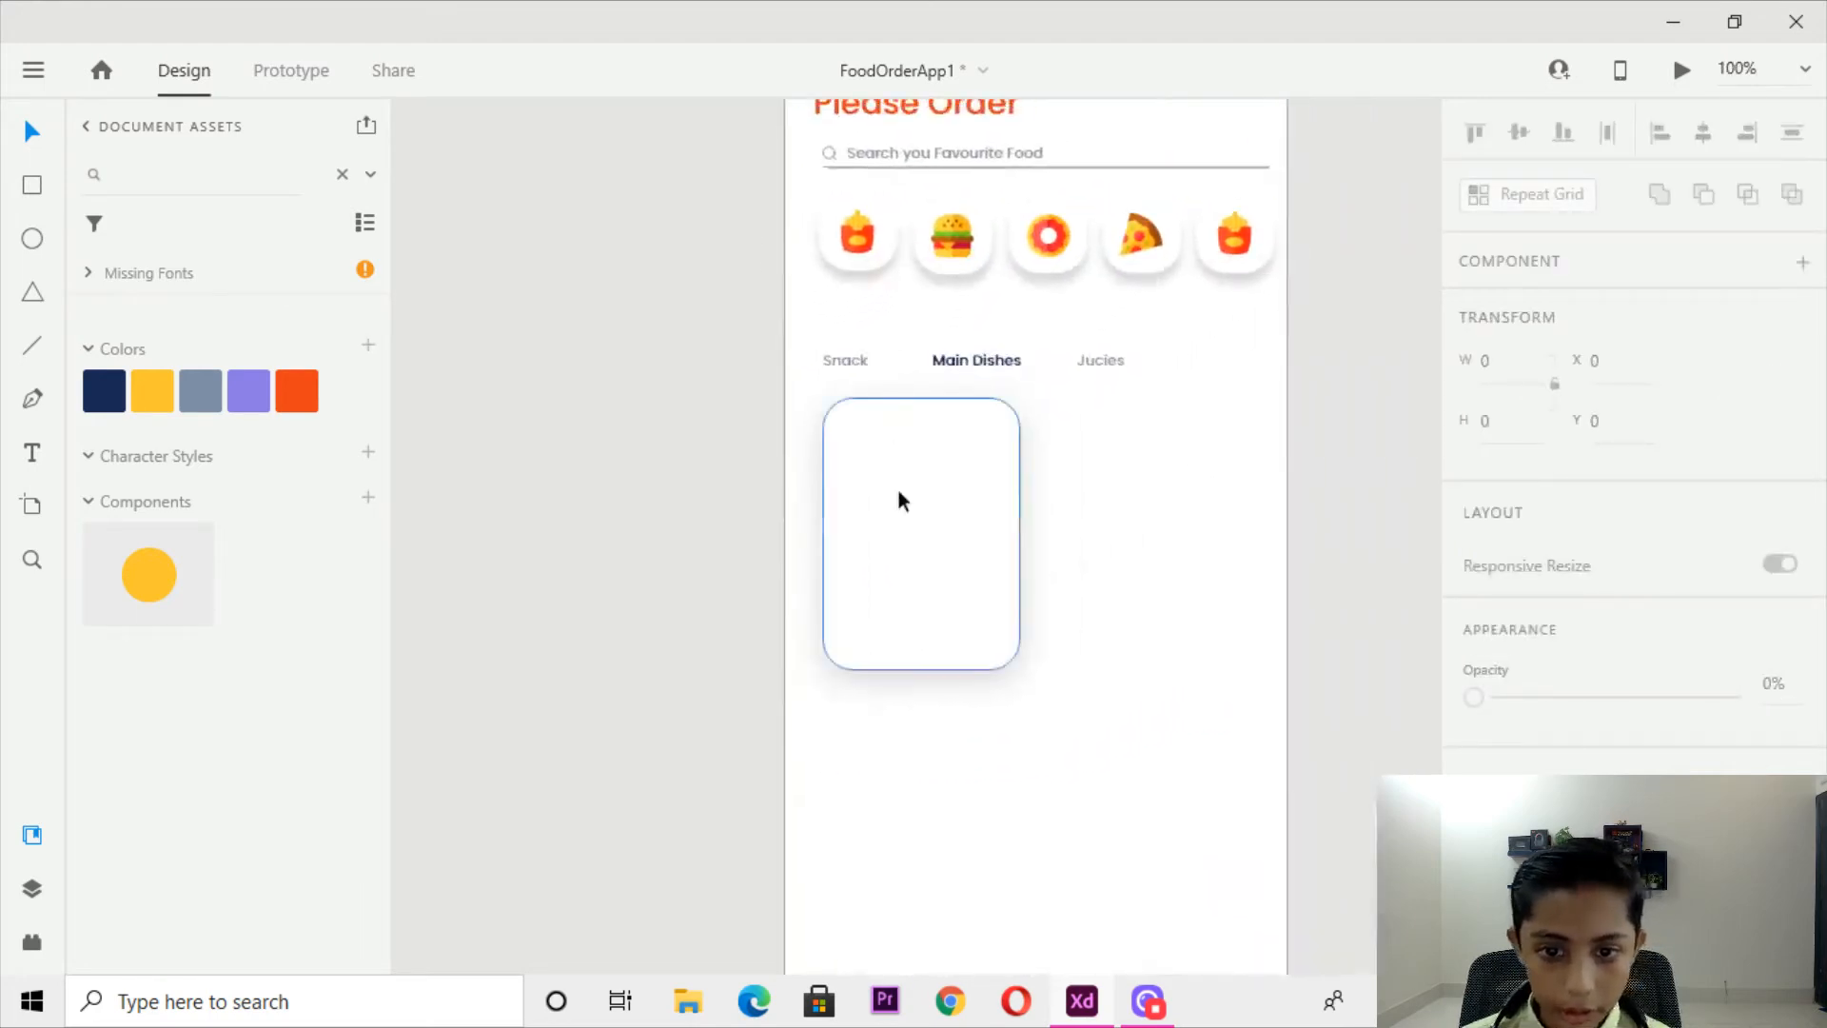
pyautogui.click(928, 557)
pyautogui.click(1080, 546)
pyautogui.click(969, 476)
pyautogui.moveTo(966, 471); pyautogui.dragTo(1192, 479)
pyautogui.click(1110, 819)
# Resize the rectangle at the first card's position to a height of 102, keeping its top edge at Y 295.
pyautogui.click(931, 630)
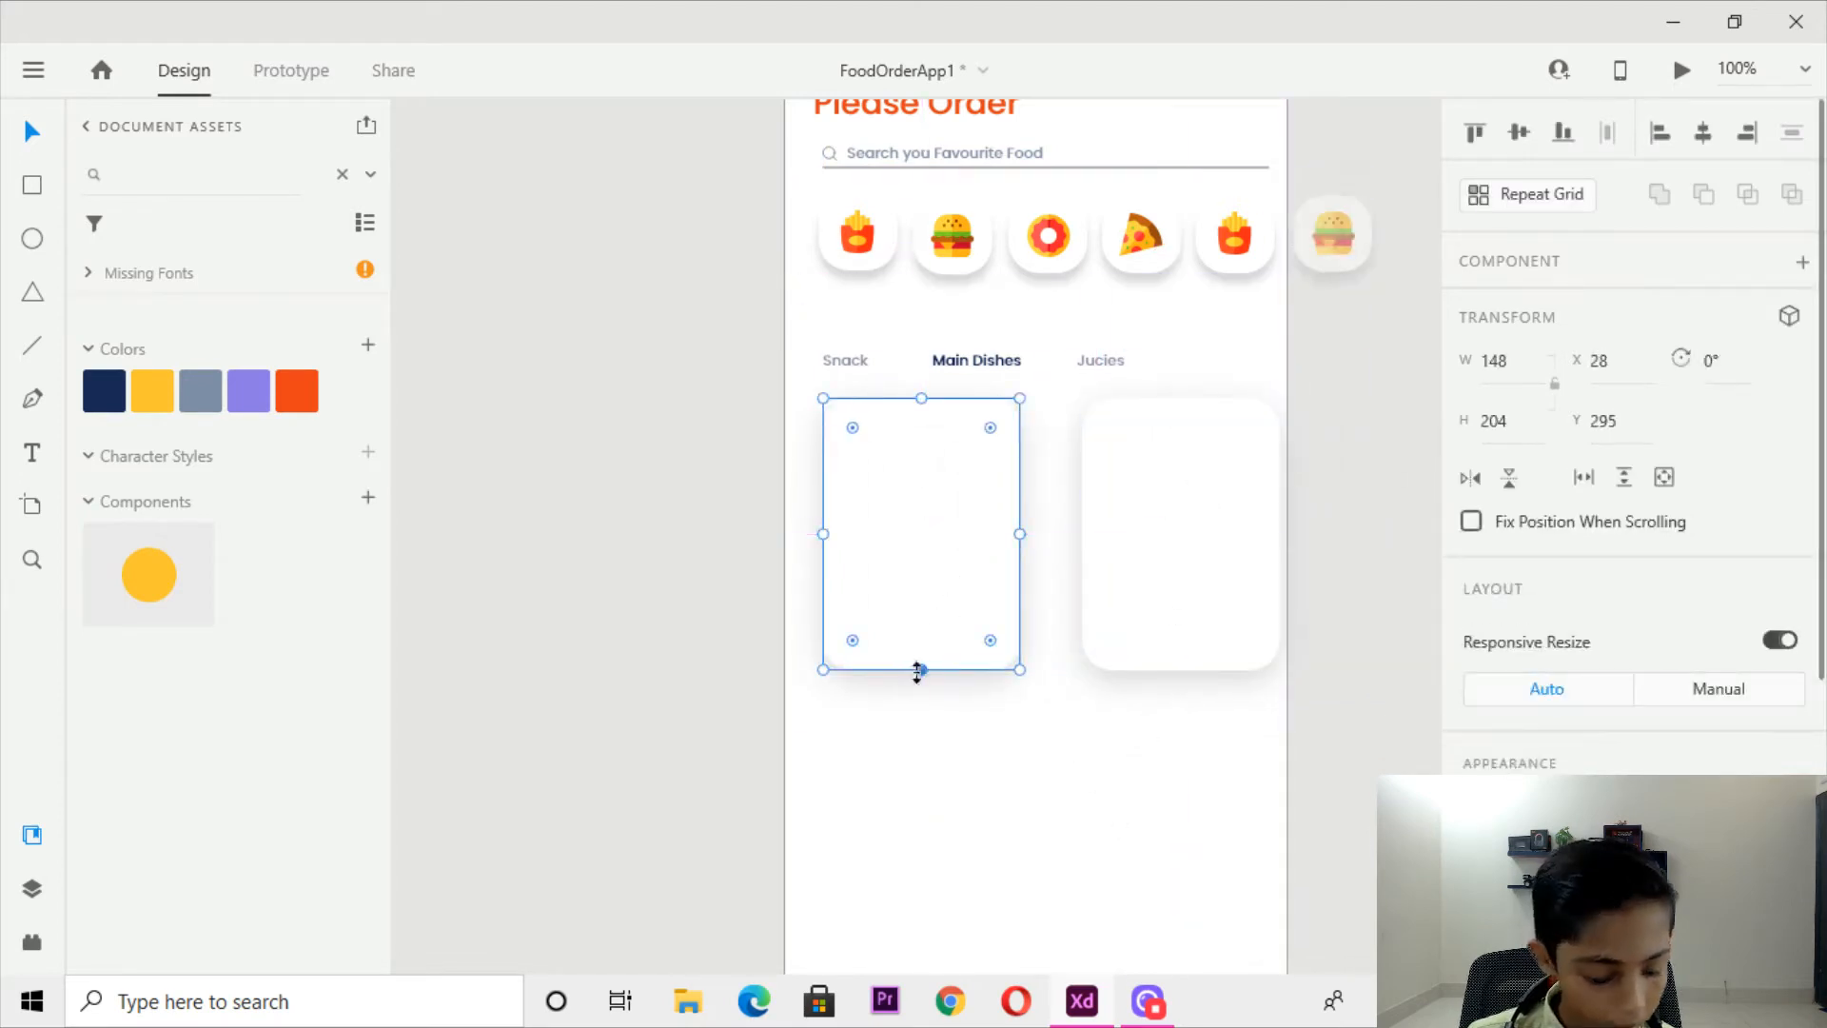
pyautogui.moveTo(917, 666); pyautogui.dragTo(945, 536)
pyautogui.scroll(-5, 1031, 482)
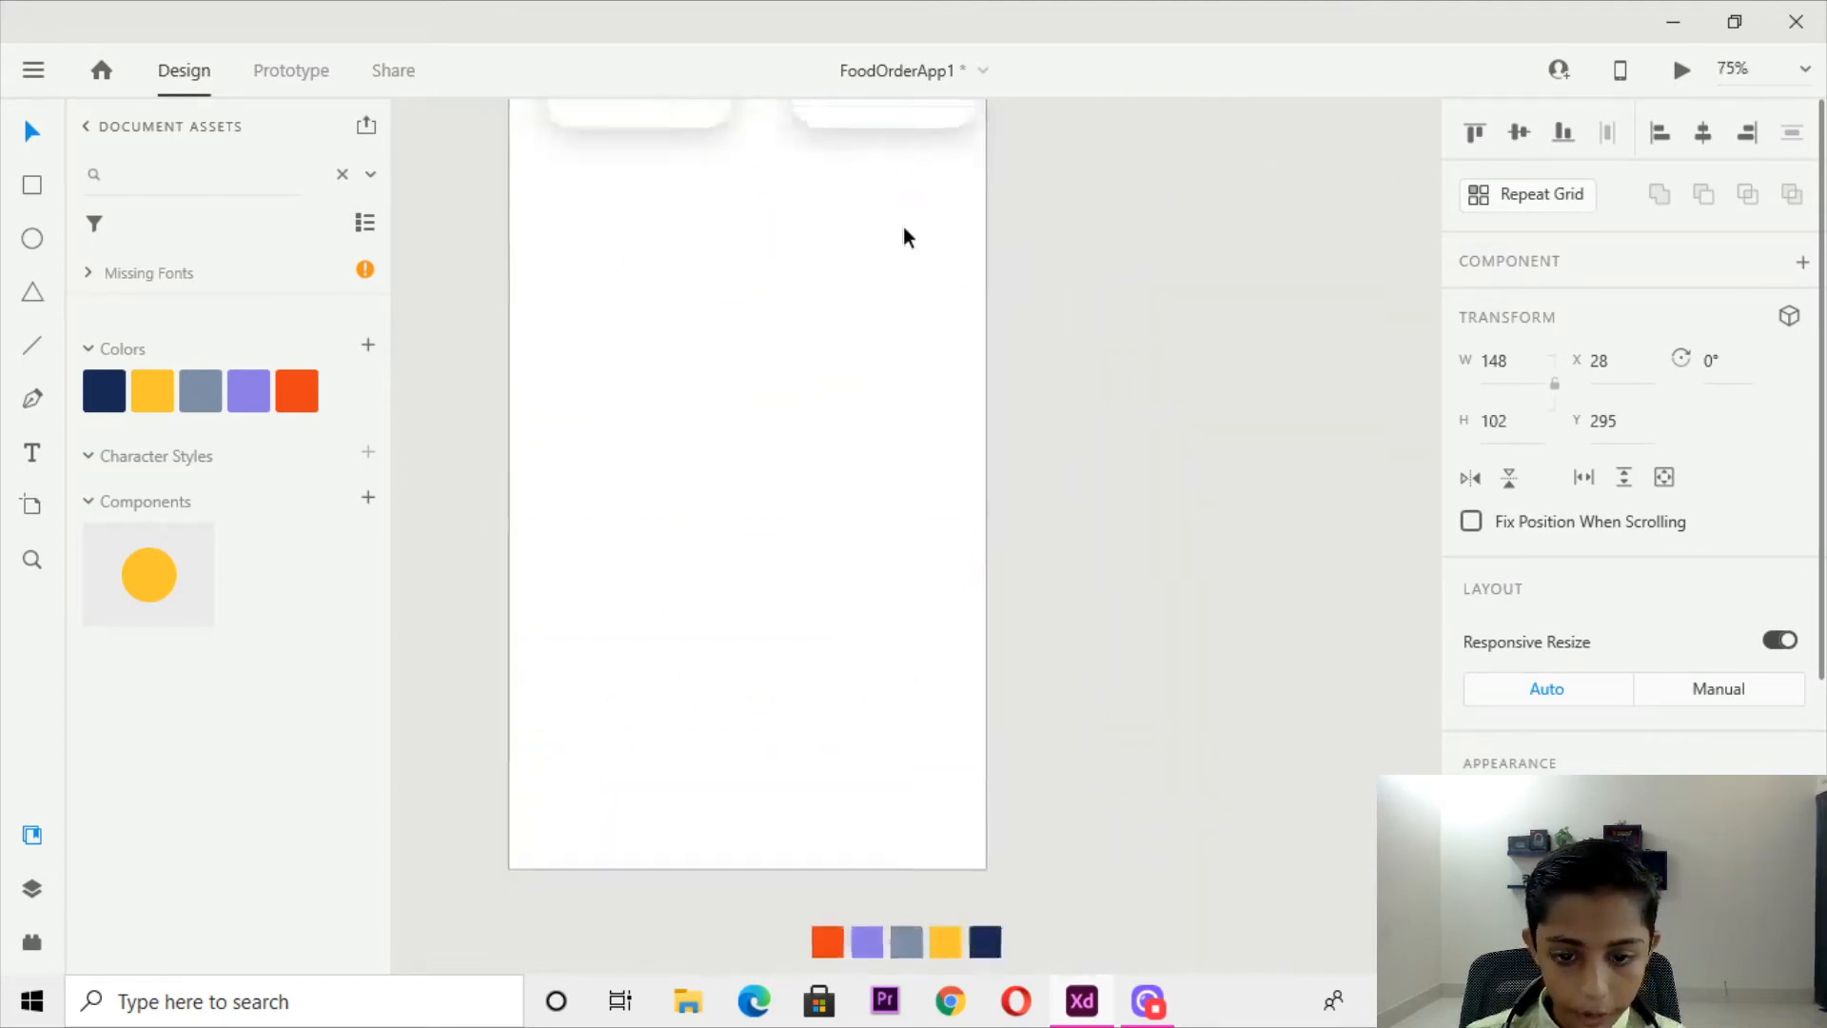
# Widen the tall first dish card on FoodAppHome – 3 to 160, keeping its height of 204.
pyautogui.scroll(-2, 903, 236)
pyautogui.moveTo(1004, 444); pyautogui.dragTo(997, 344)
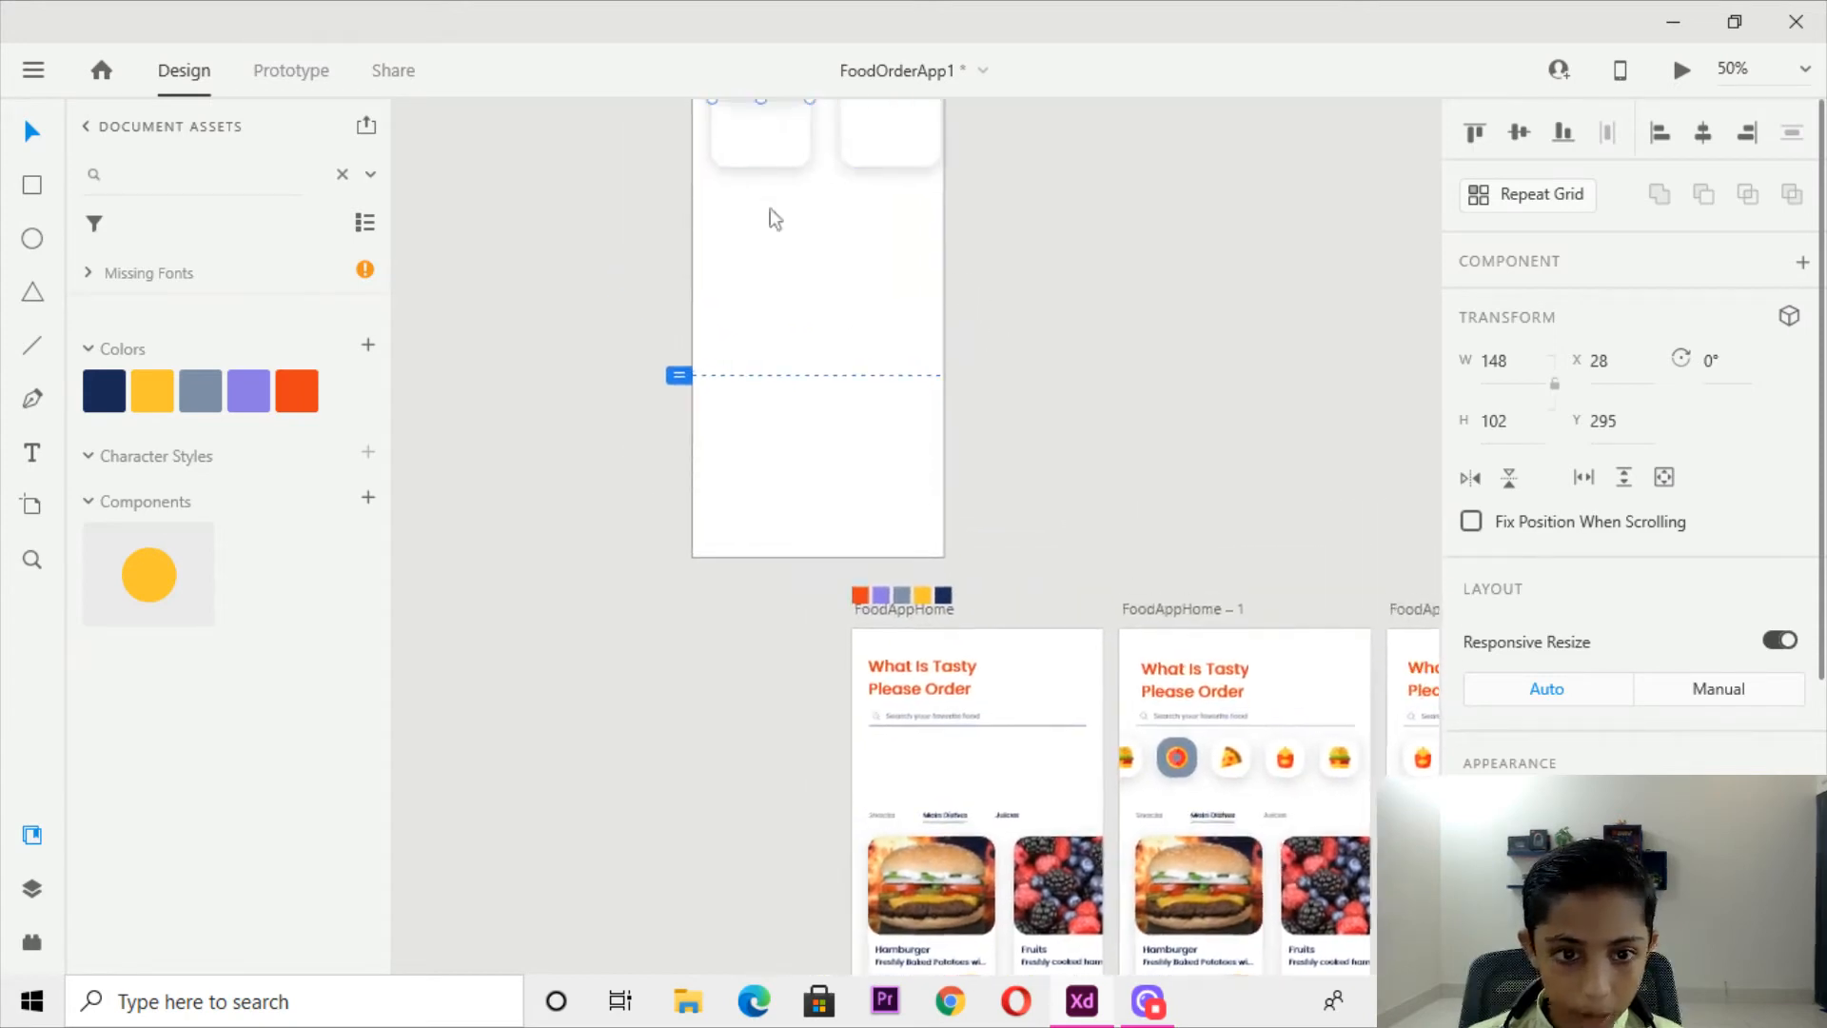
pyautogui.moveTo(771, 155); pyautogui.dragTo(846, 249)
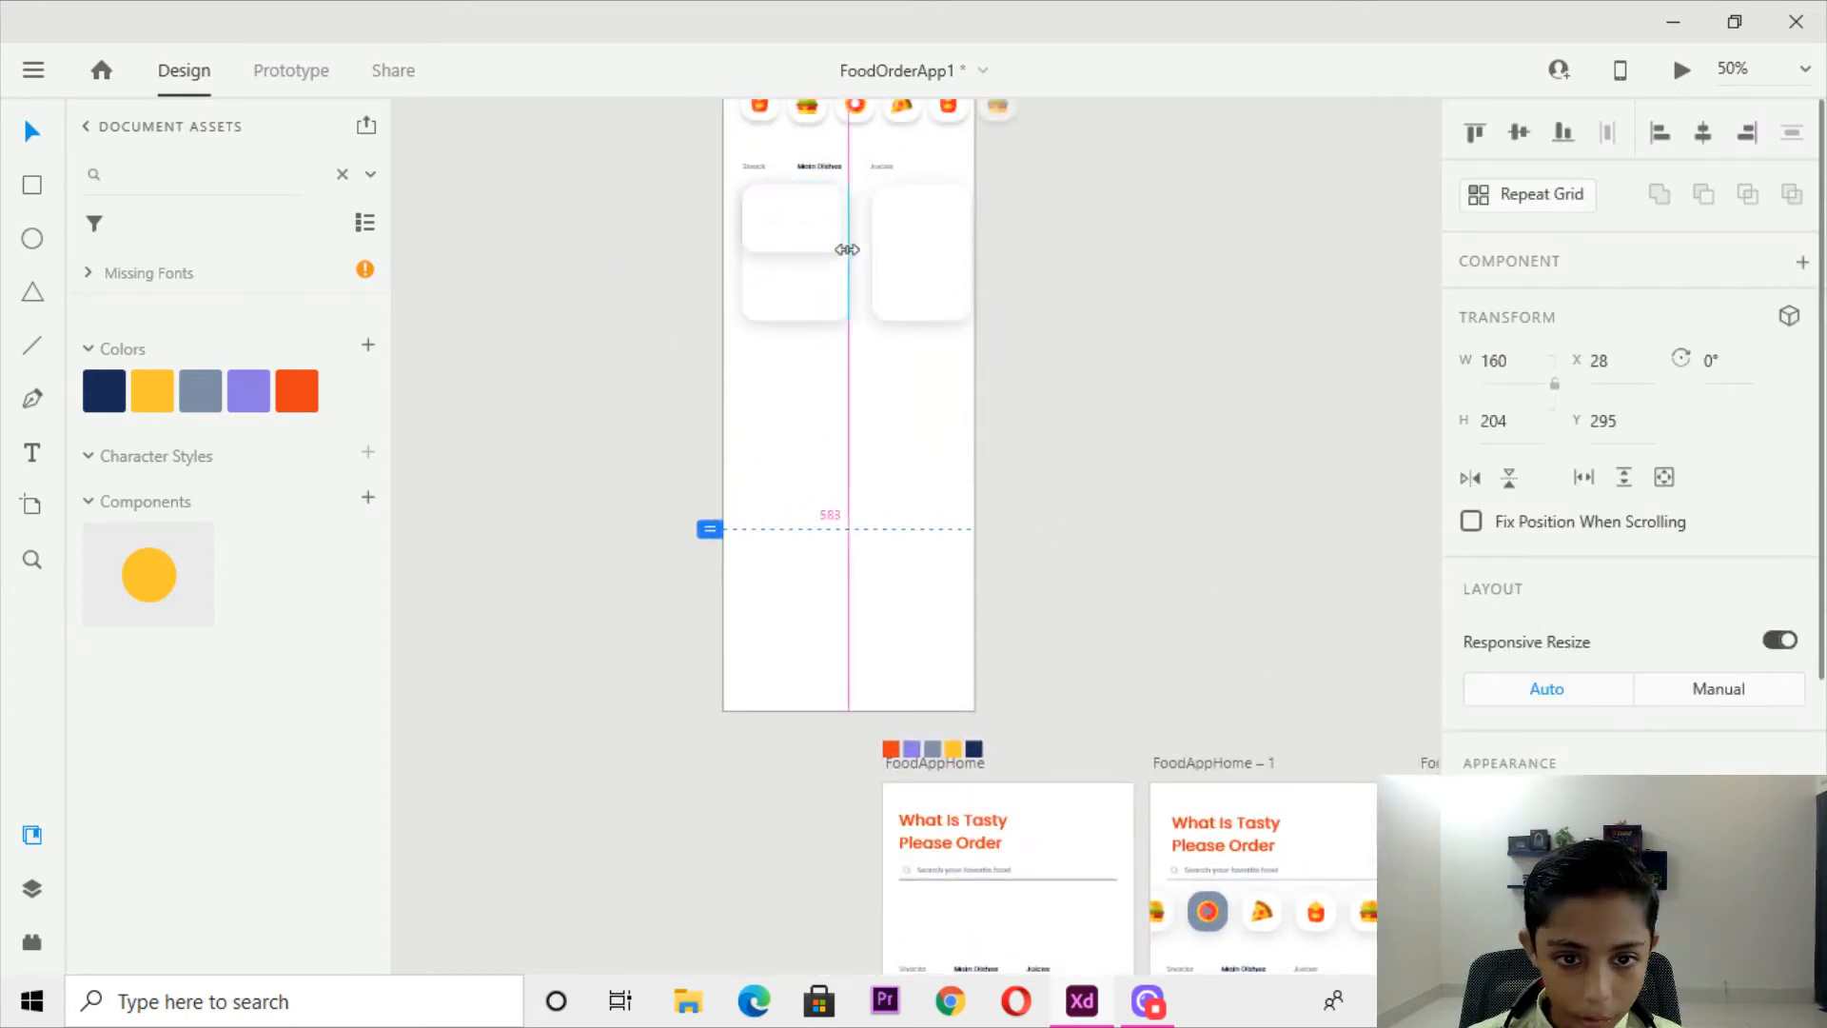
pyautogui.moveTo(1148, 478); pyautogui.dragTo(1154, 134)
pyautogui.scroll(-1, 1170, 190)
pyautogui.click(1189, 209)
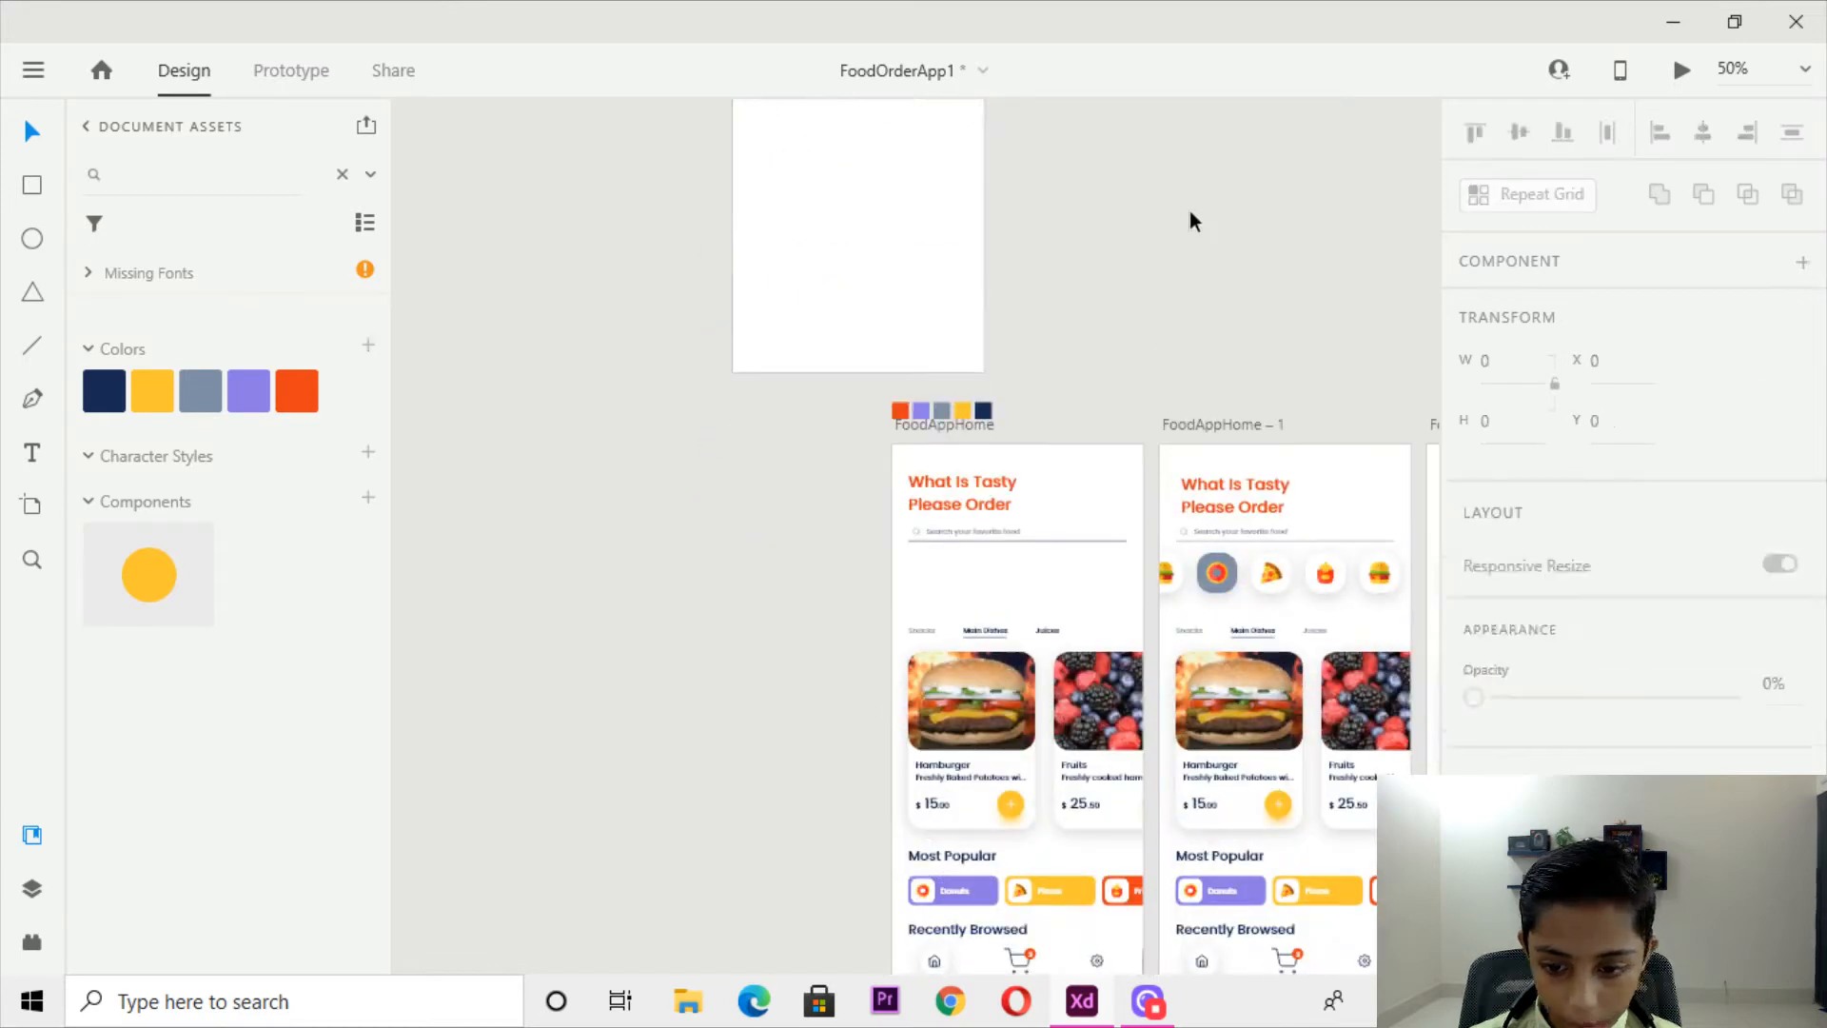
# Widen the short rectangle on the upper half of the first card to 160, matching the card's width.
pyautogui.moveTo(1025, 357); pyautogui.dragTo(1117, 795)
pyautogui.hotkey('ctrl', '+')
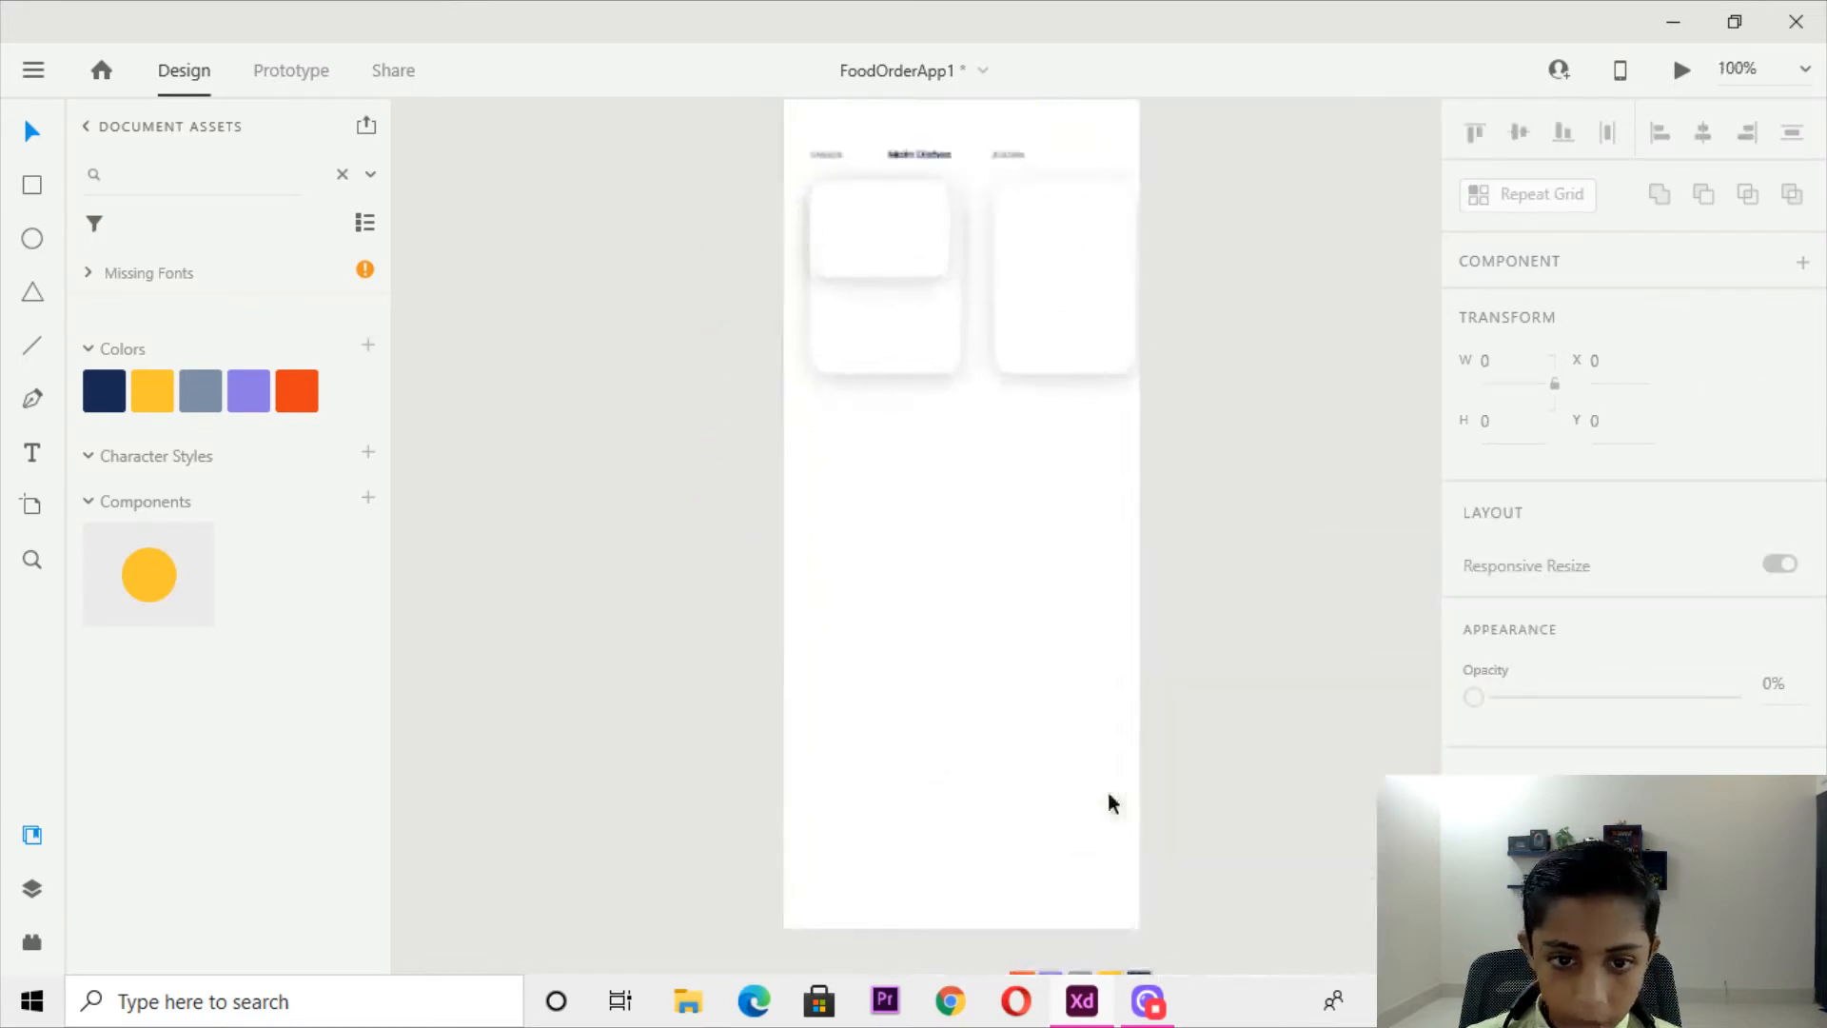
pyautogui.moveTo(959, 249); pyautogui.dragTo(917, 542)
pyautogui.click(907, 347)
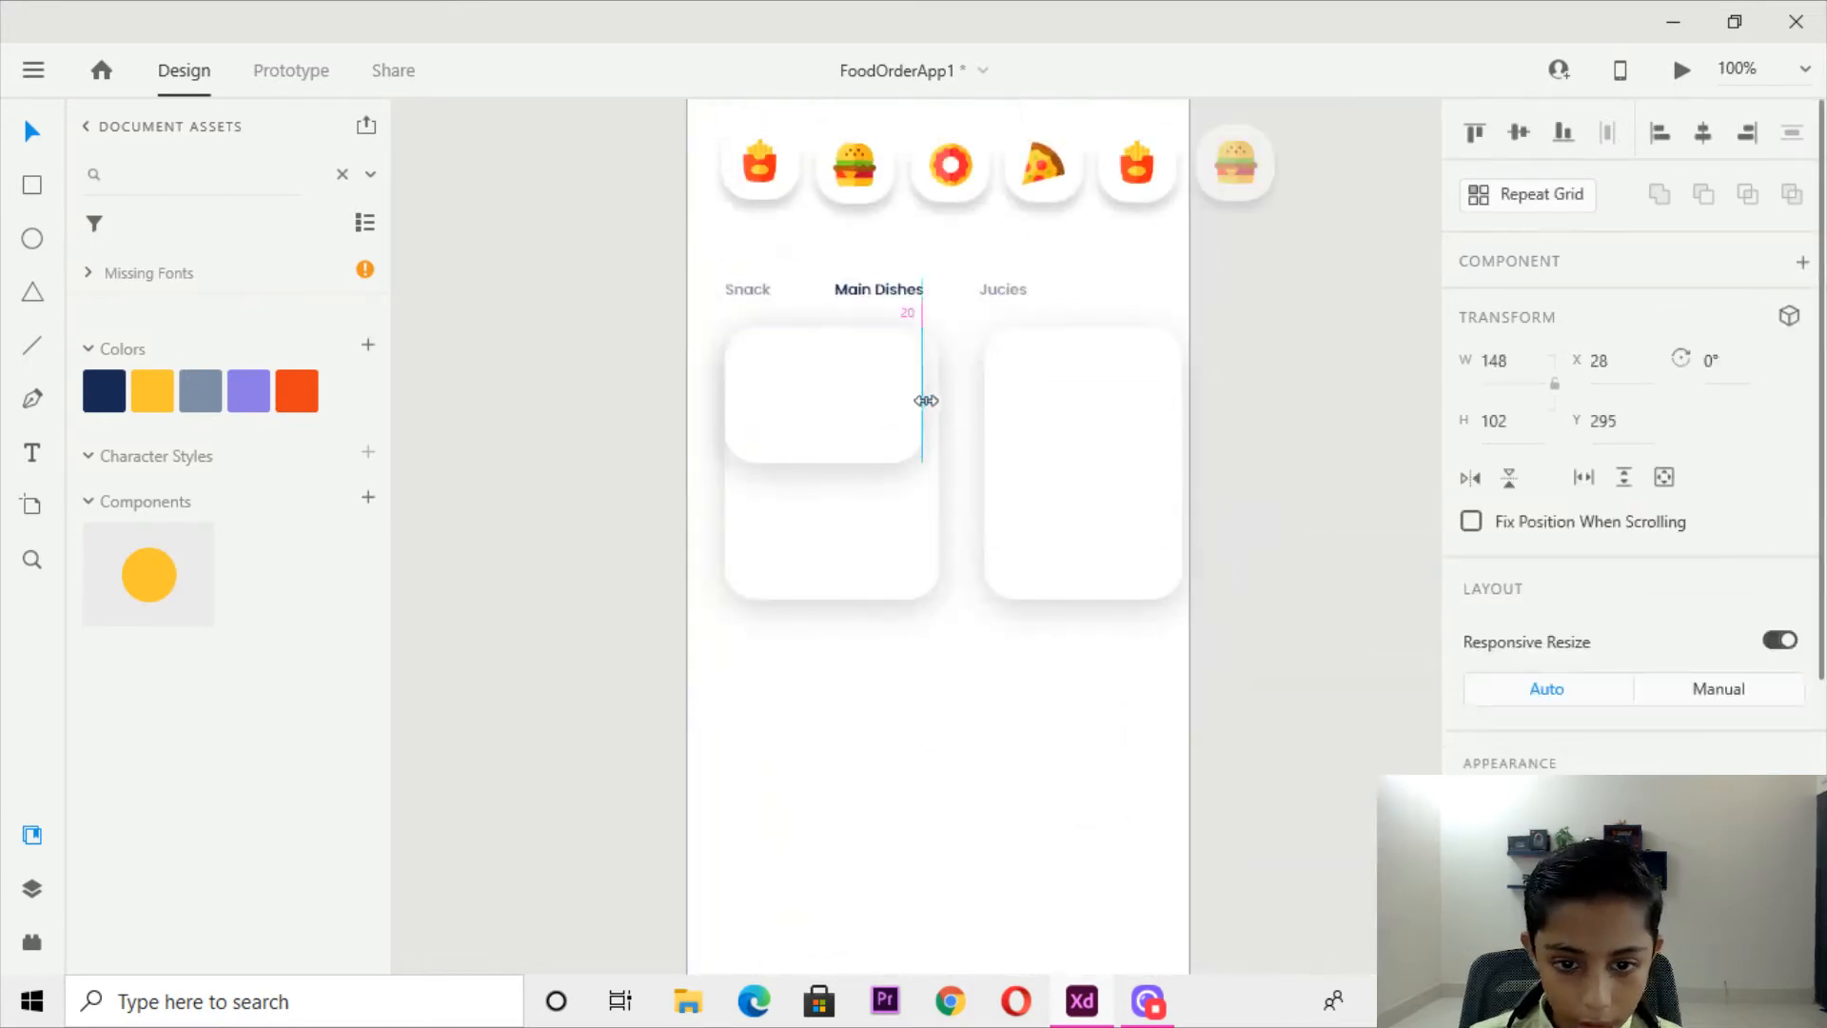
pyautogui.moveTo(936, 412); pyautogui.dragTo(939, 412)
pyautogui.click(991, 835)
# Try to move the hamburger picture out of its dish card on FoodAppHome – 1.
pyautogui.scroll(-5, 991, 835)
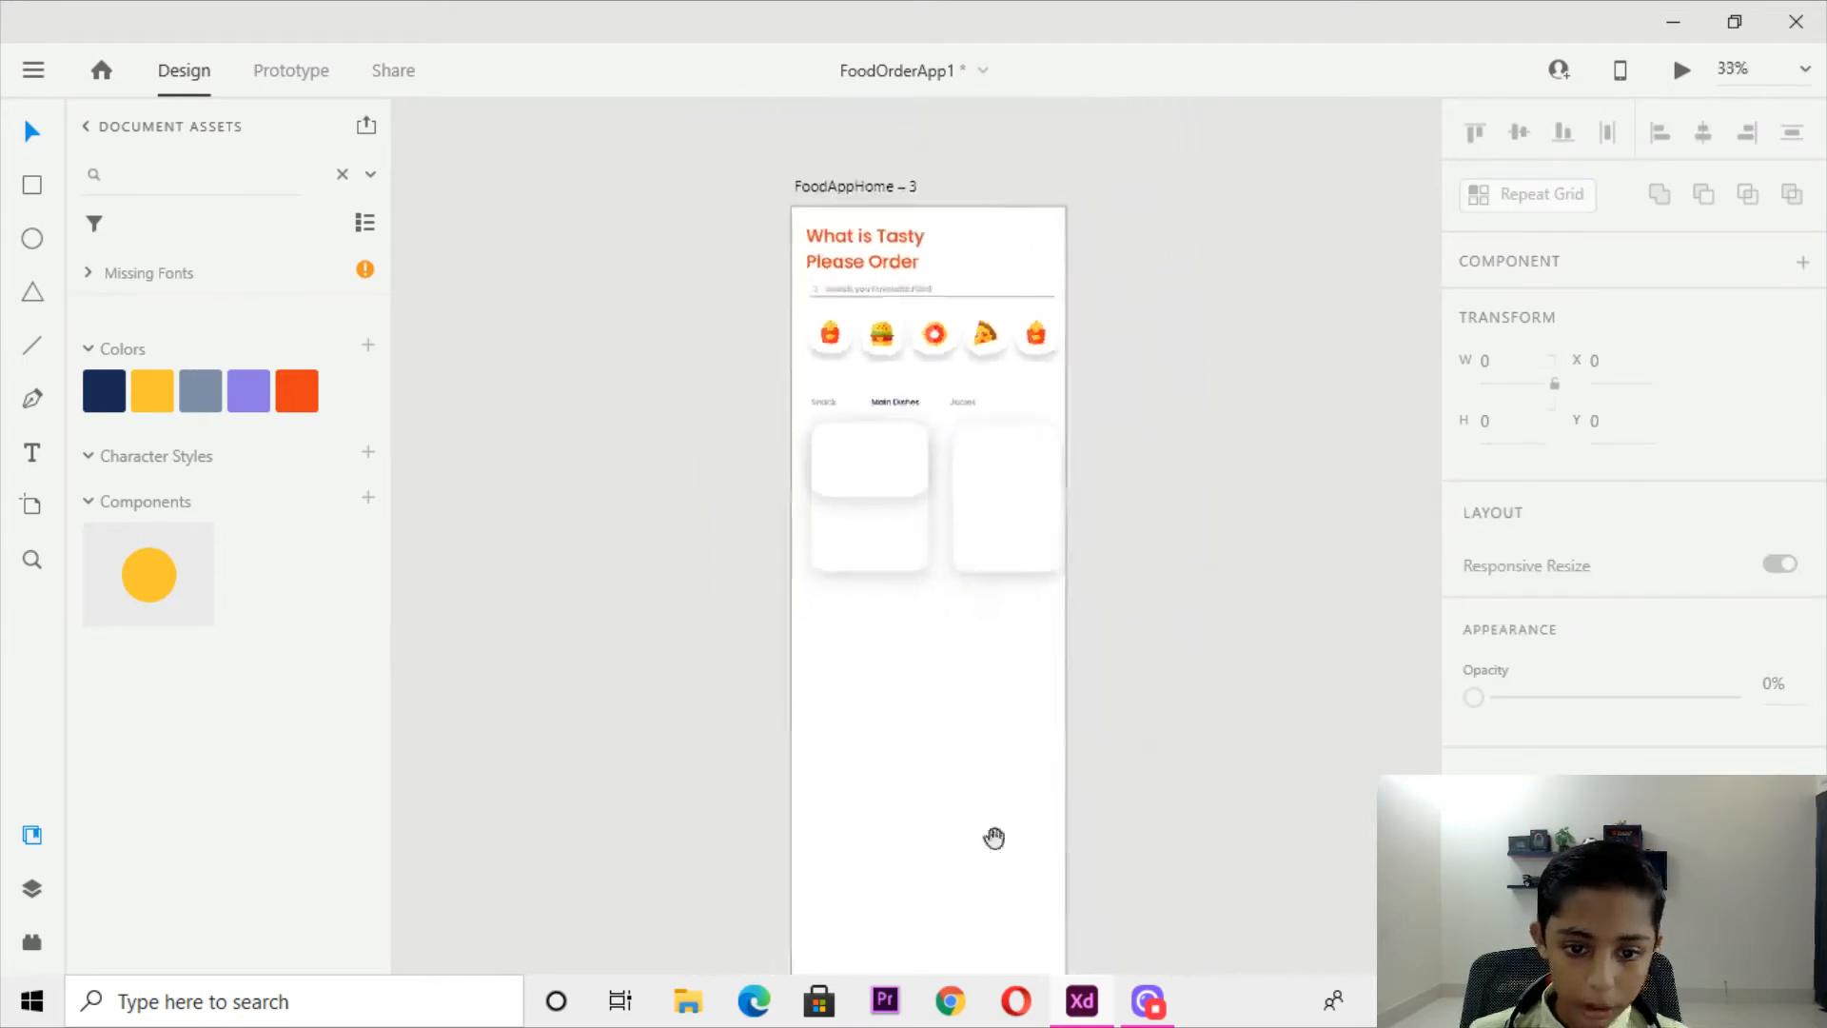
pyautogui.moveTo(992, 836); pyautogui.dragTo(867, 362)
pyautogui.scroll(5, 1017, 618)
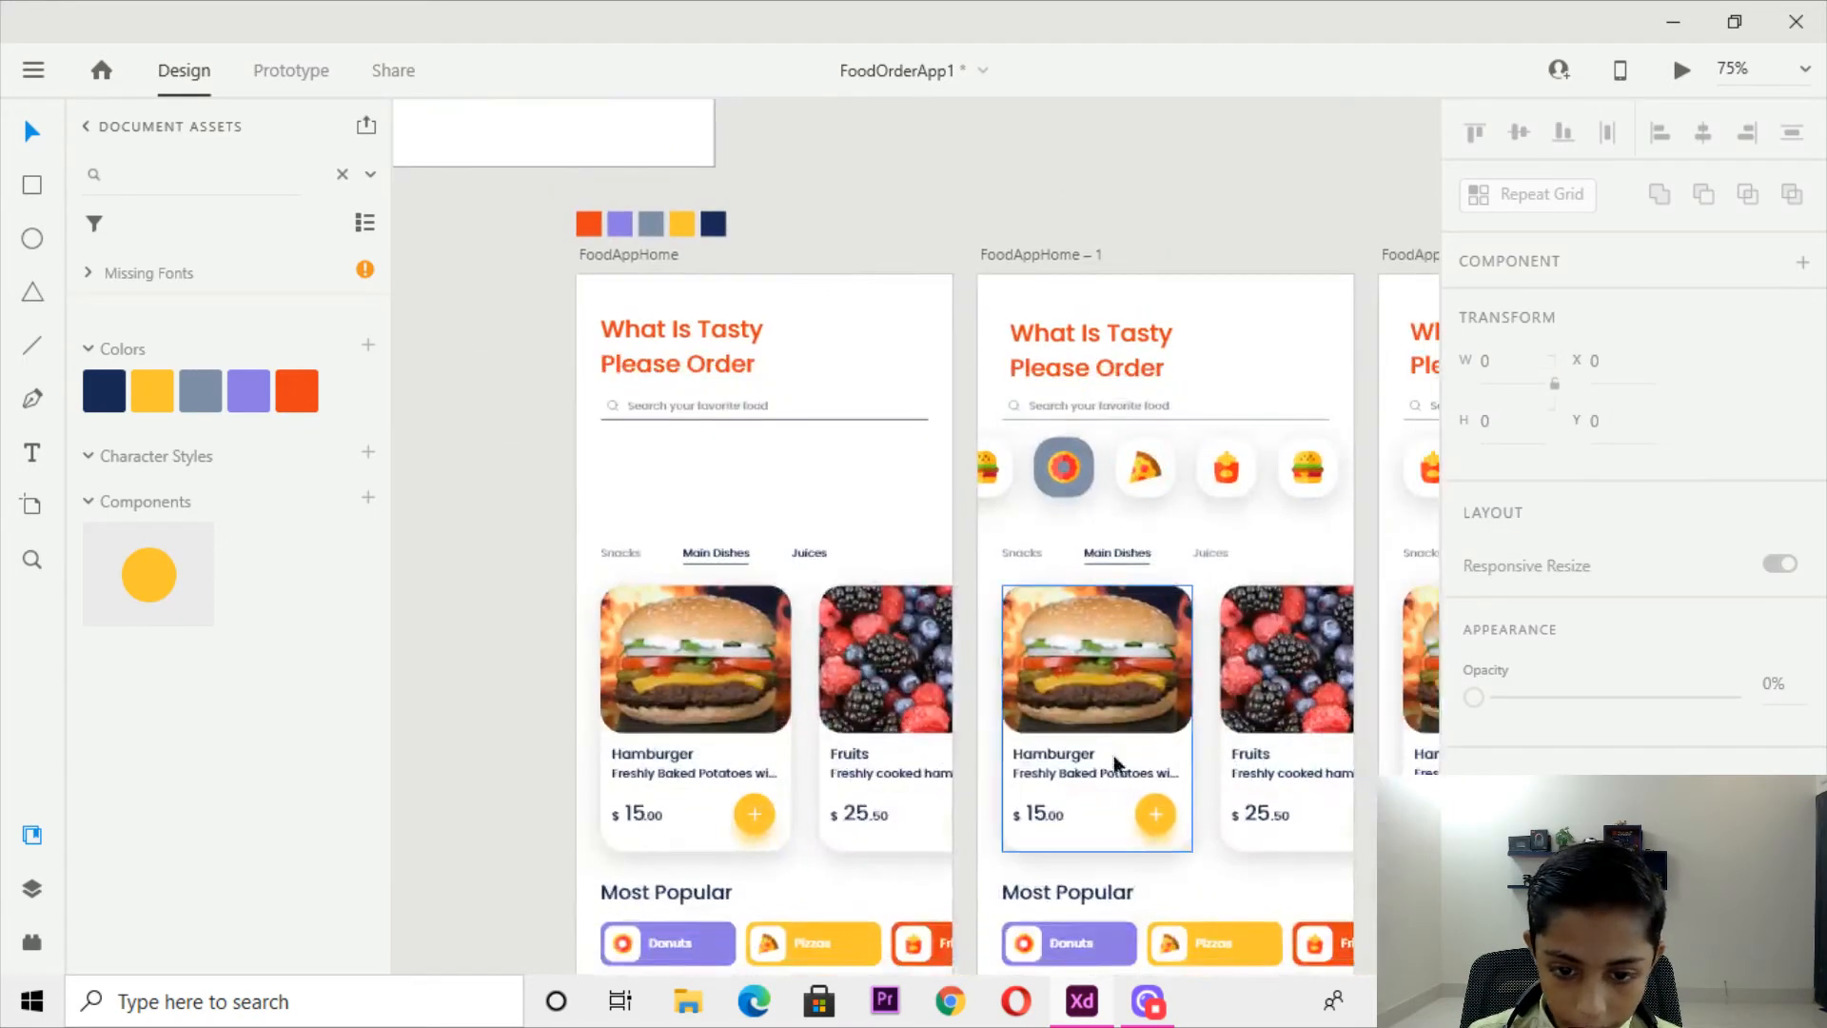
pyautogui.click(1099, 666)
pyautogui.moveTo(1099, 666); pyautogui.dragTo(786, 203)
pyautogui.hotkey('ctrl', 'z')
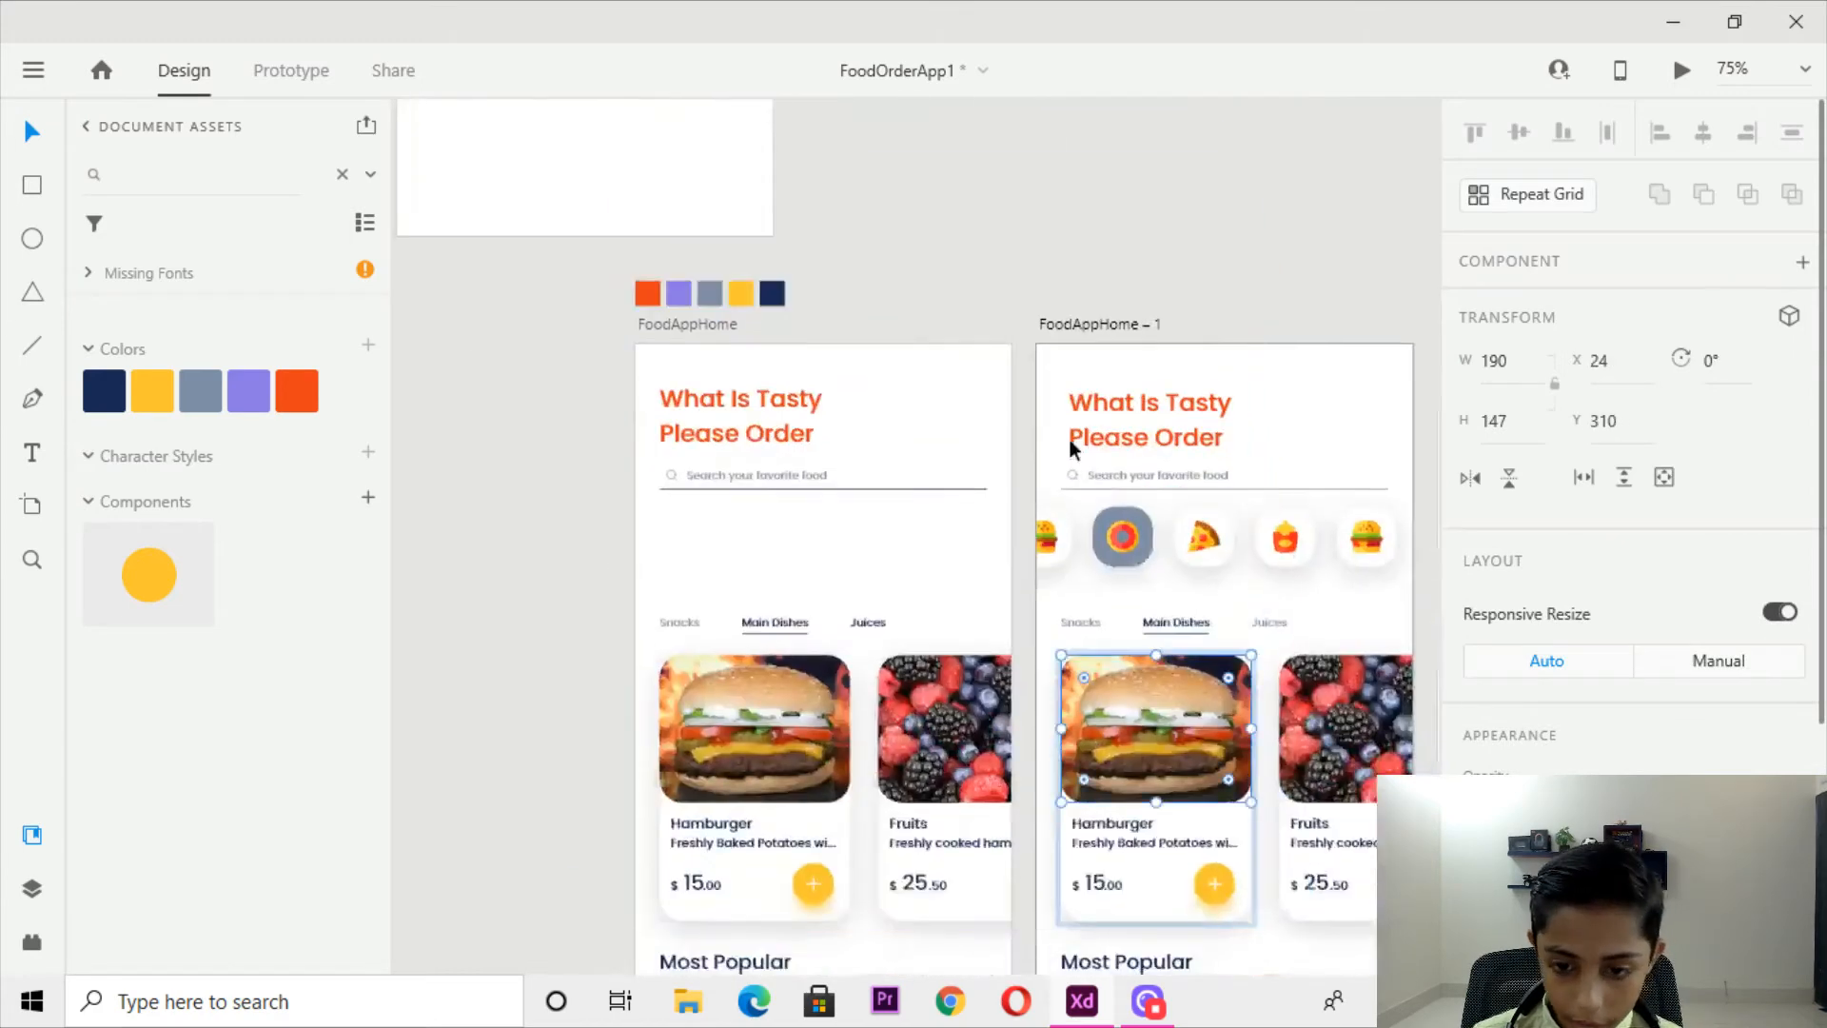
pyautogui.rightClick(1123, 723)
pyautogui.click(1185, 596)
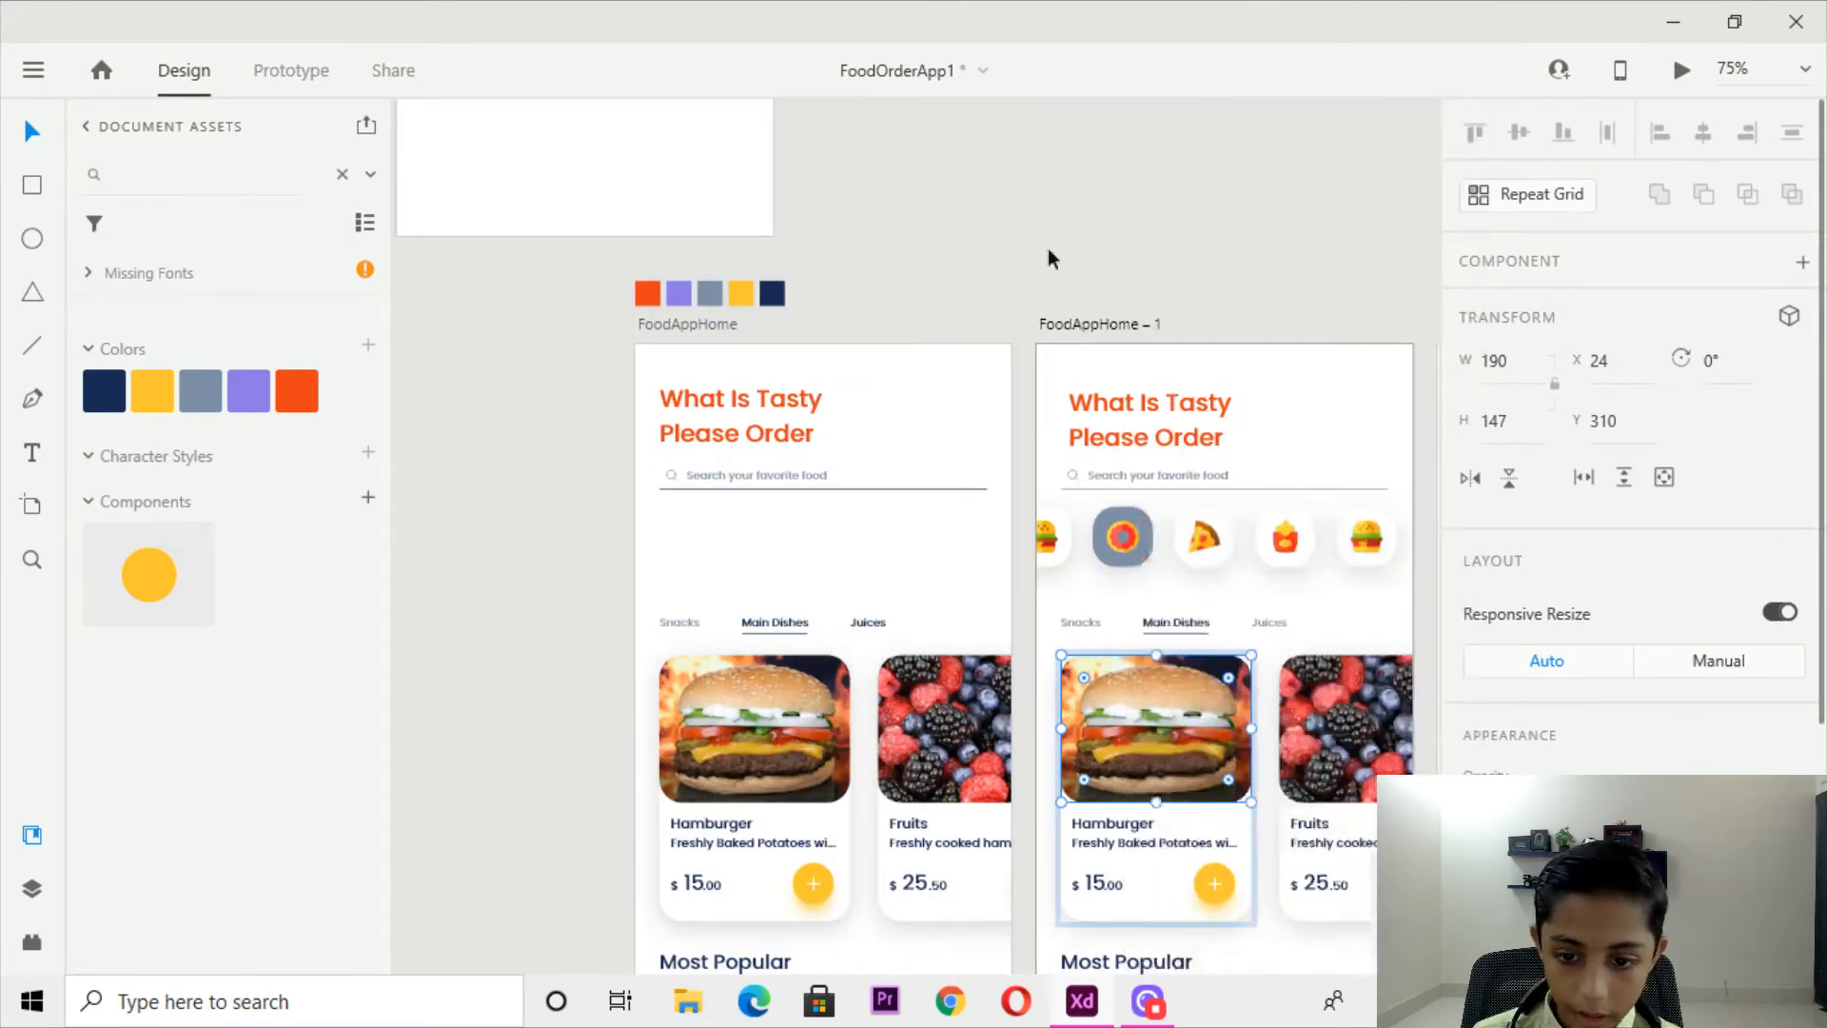
pyautogui.click(1173, 843)
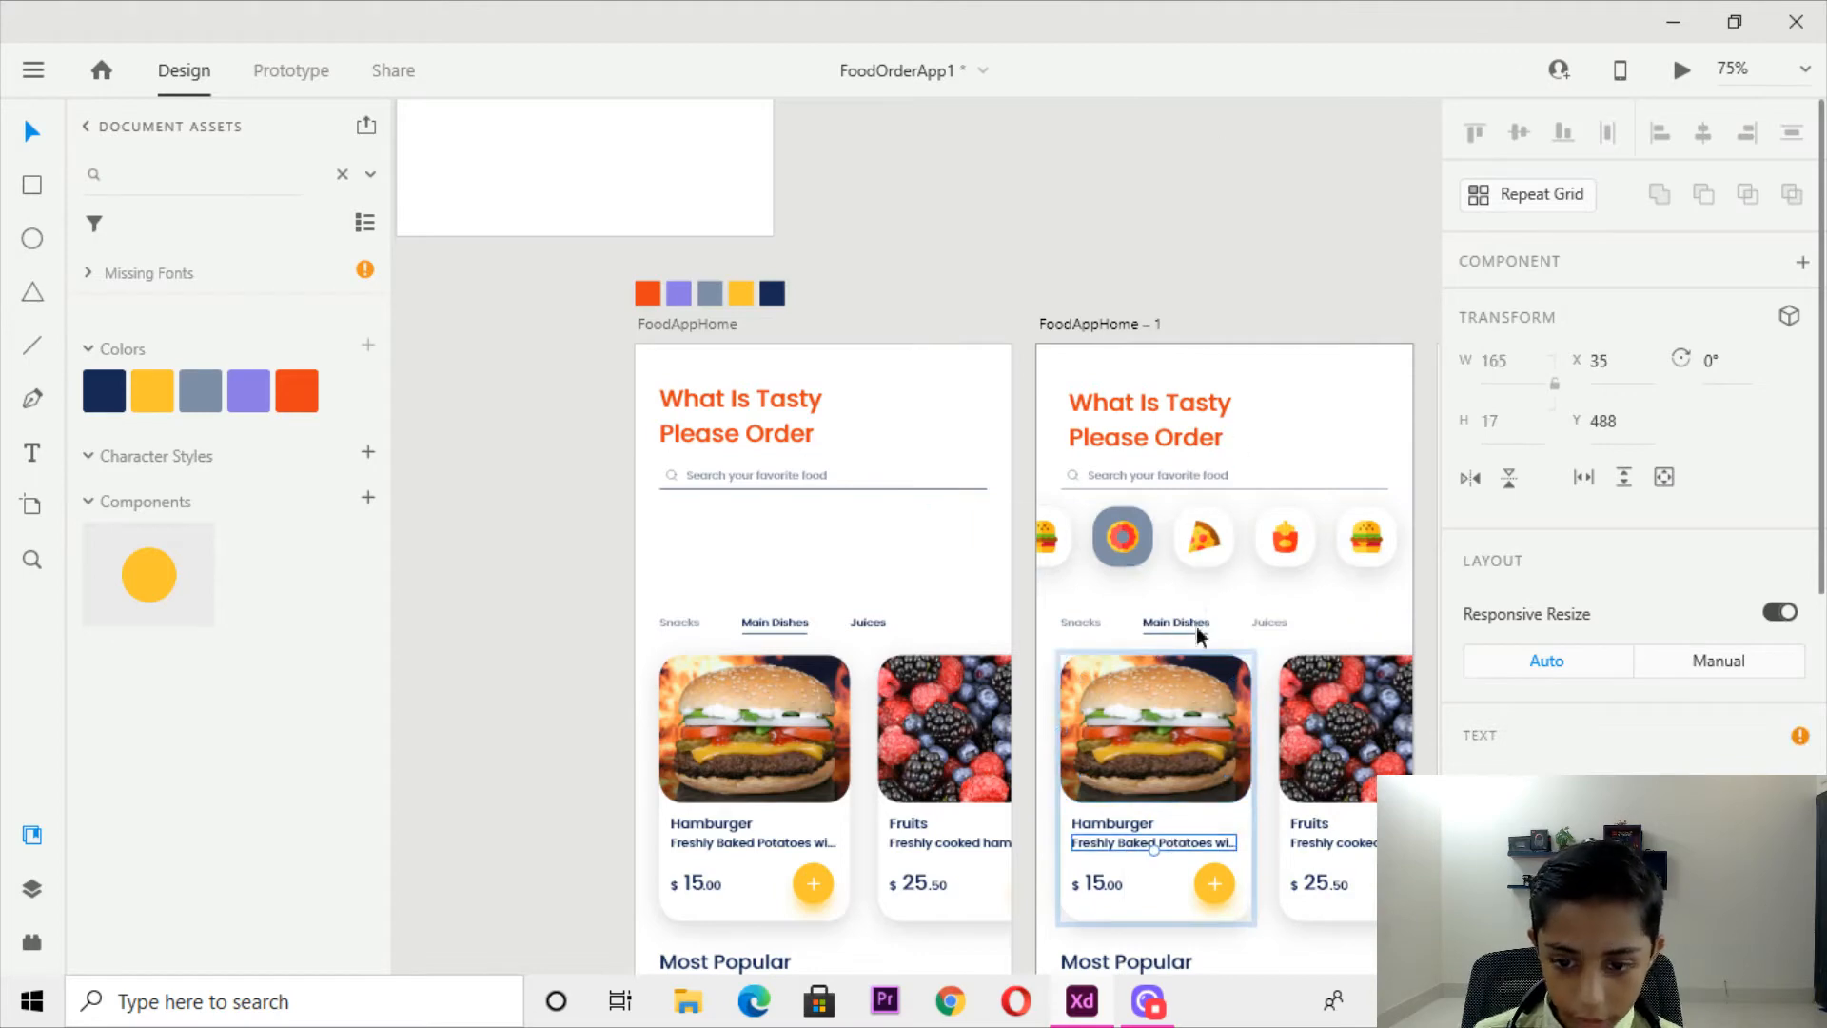
pyautogui.click(1176, 112)
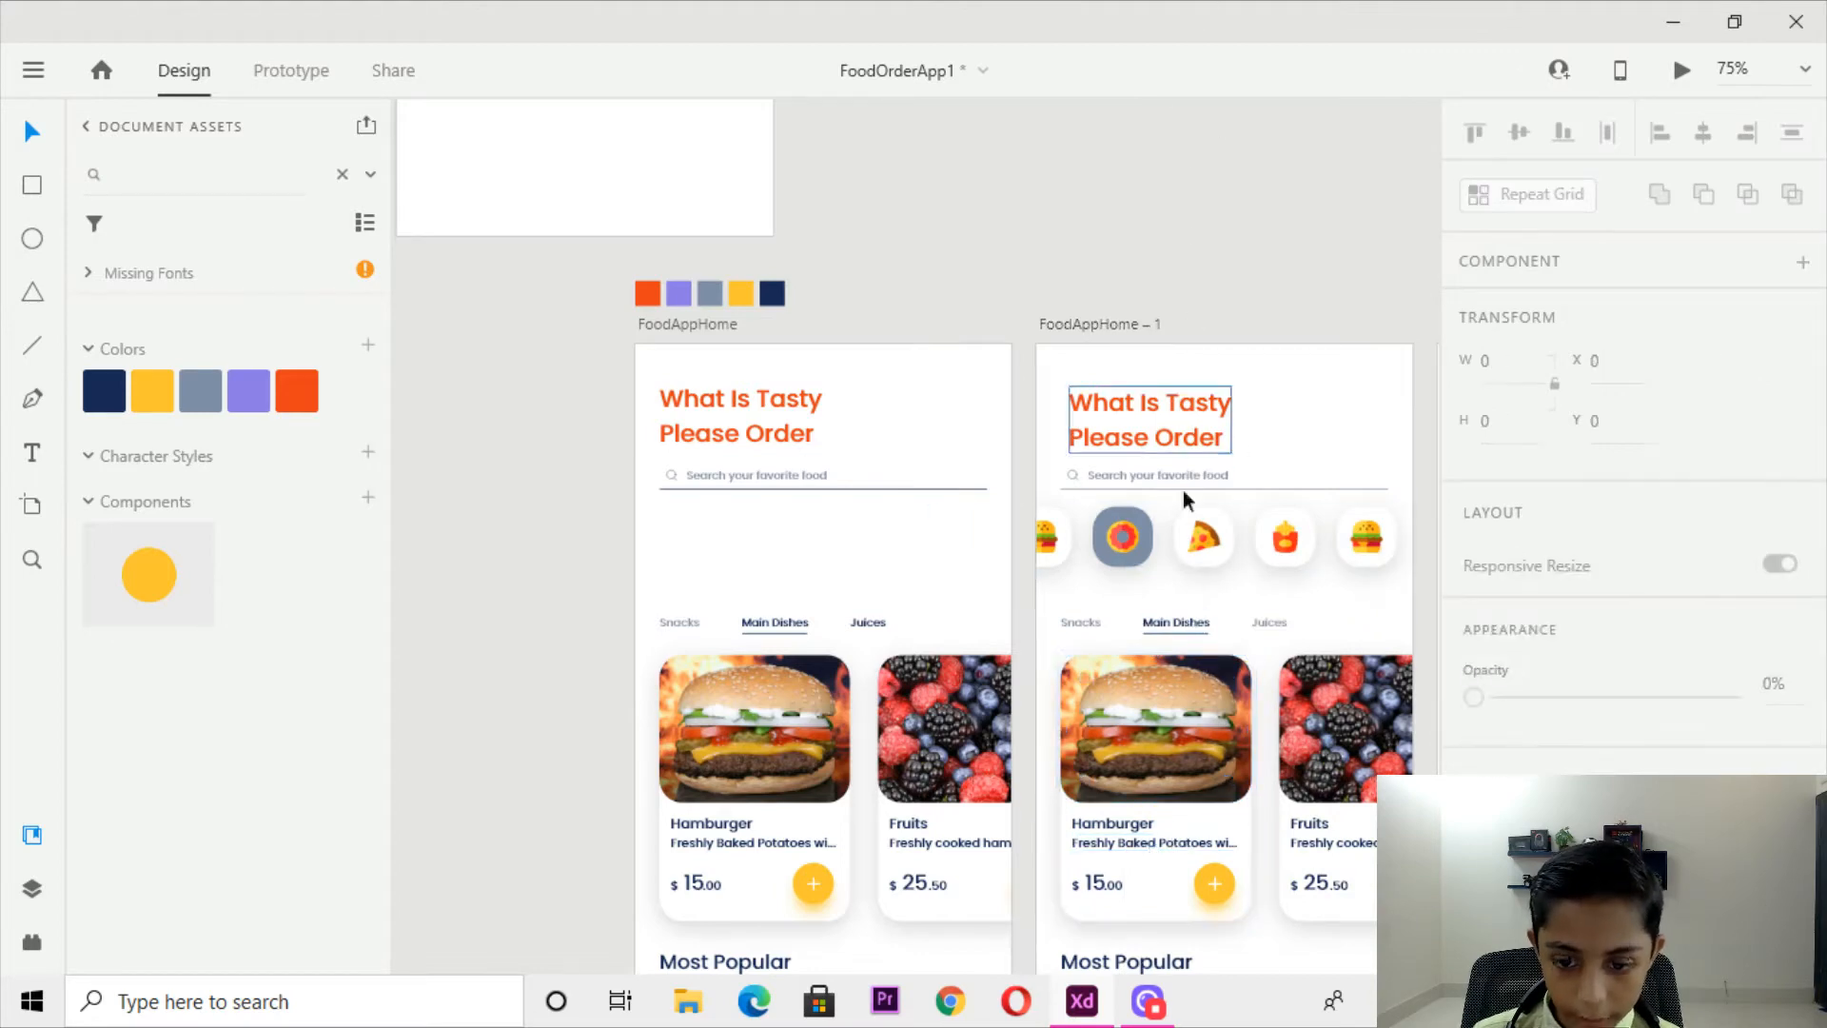
# Bring a copy of the hamburger picture from FoodAppHome – 1 onto the first card of FoodAppHome – 3, at X 28 and Y 295.
pyautogui.click(1158, 785)
pyautogui.rightClick(1158, 782)
pyautogui.click(1235, 552)
pyautogui.click(1179, 290)
pyautogui.click(1202, 783)
pyautogui.moveTo(1176, 729); pyautogui.dragTo(615, 302)
pyautogui.moveTo(602, 214); pyautogui.dragTo(993, 682)
pyautogui.hotkey('ctrl', '+')
pyautogui.press('Left')
pyautogui.press('Left')
pyautogui.press('Left')
pyautogui.press('Left')
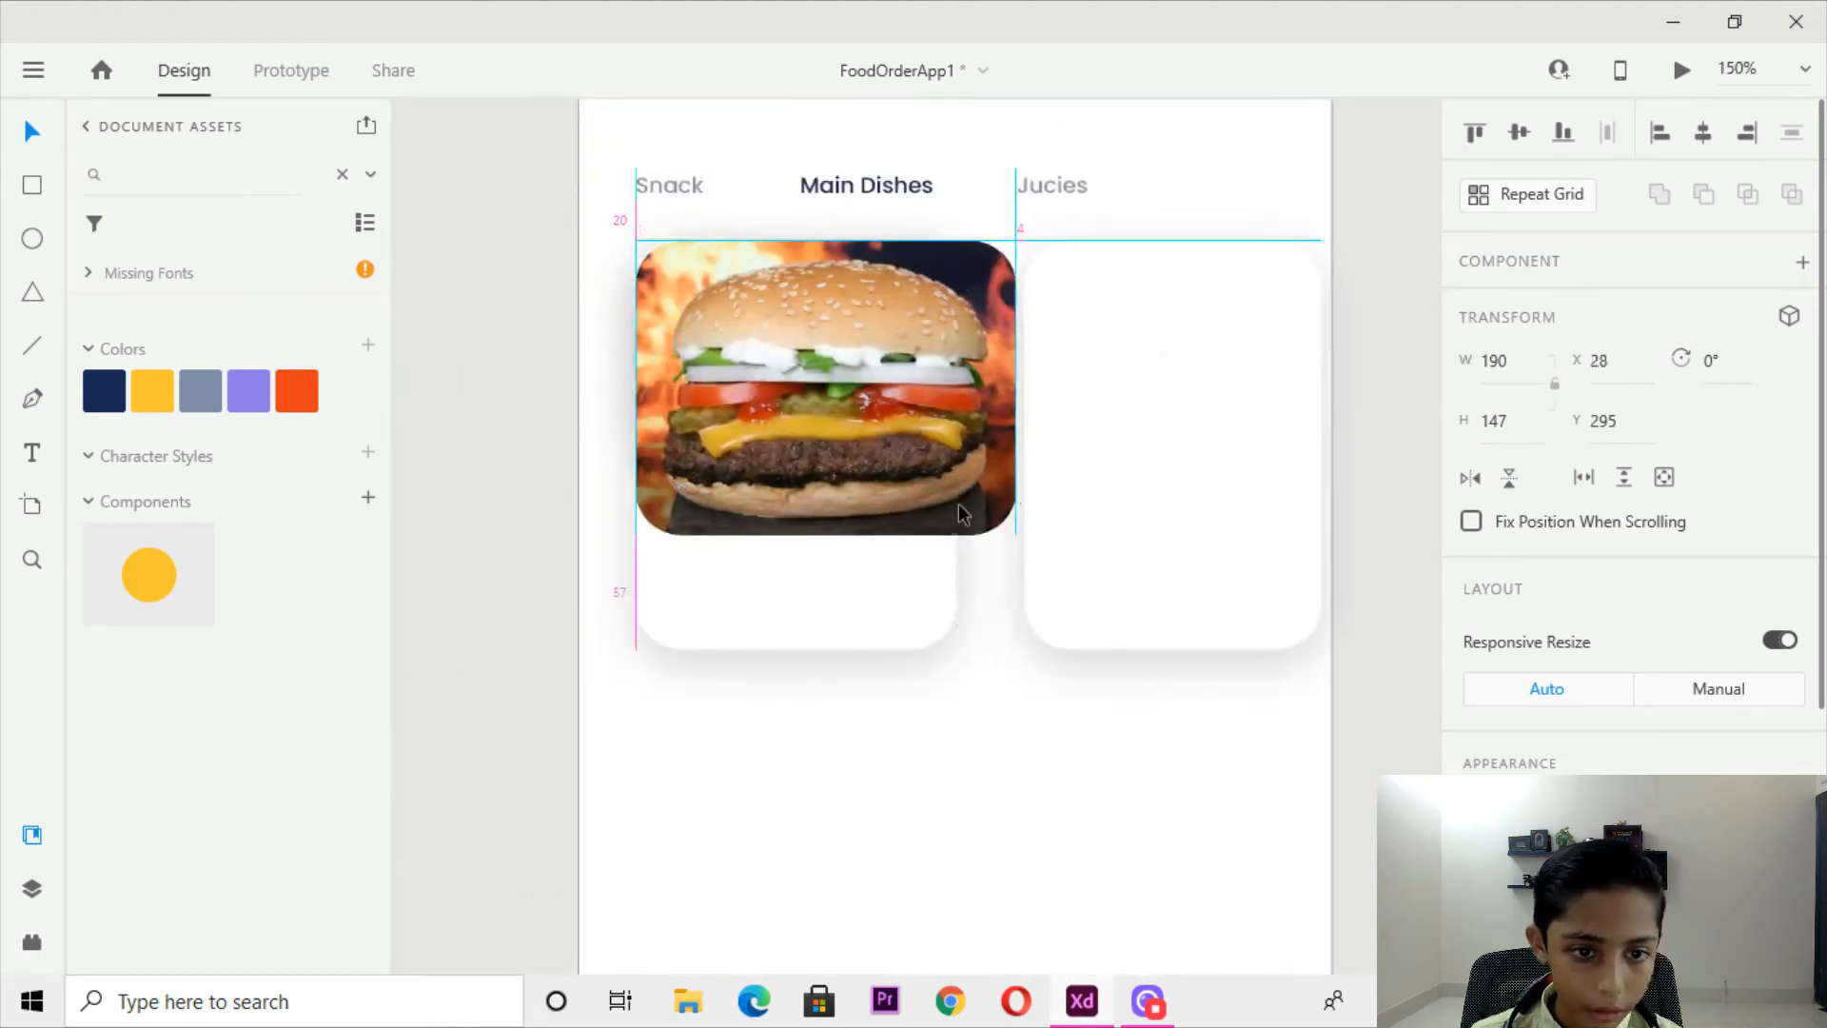
# Resize the hamburger picture to 160 by 102 and align it over the upper half of the first card.
pyautogui.moveTo(1016, 534); pyautogui.dragTo(899, 444)
pyautogui.moveTo(900, 341); pyautogui.dragTo(955, 362)
pyautogui.press('Right')
pyautogui.press('Left')
pyautogui.press('Left')
pyautogui.click(963, 362)
pyautogui.scroll(-3, 963, 362)
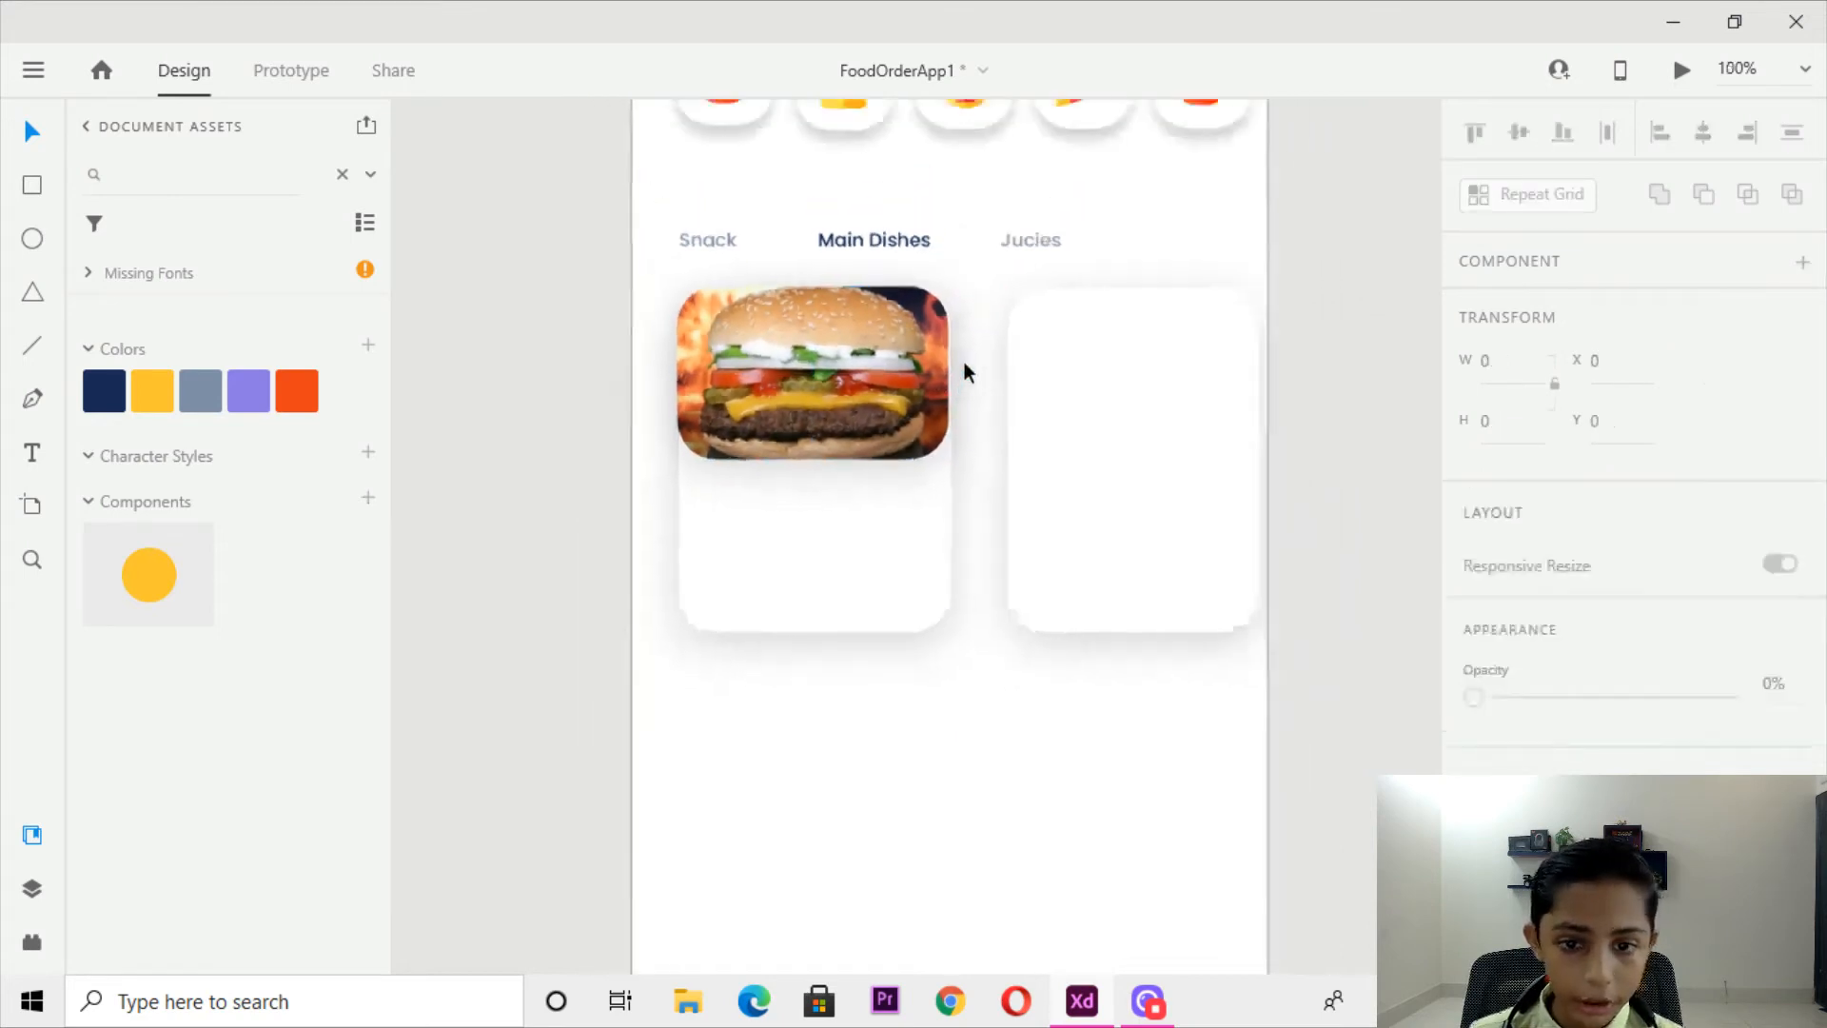
pyautogui.click(927, 385)
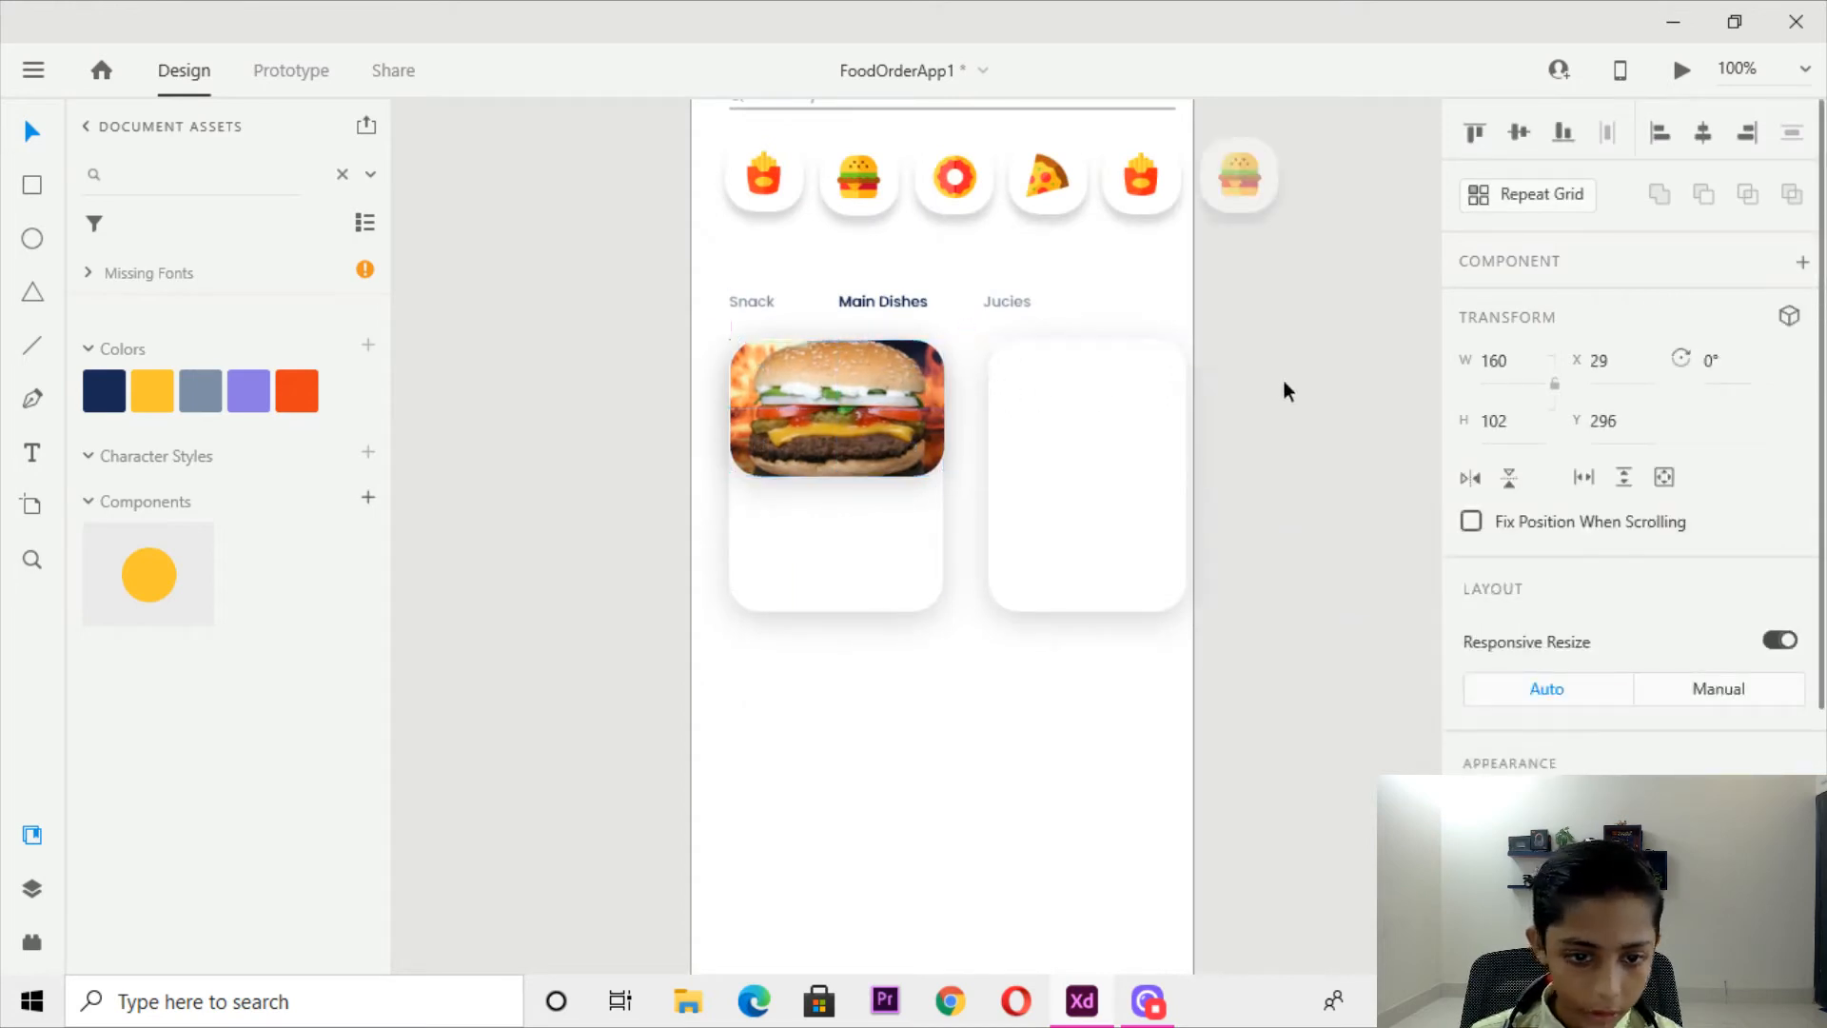
pyautogui.click(1305, 392)
# Select the Hamburger title and its description together on the original hamburger card.
pyautogui.hotkey('ctrl', '+')
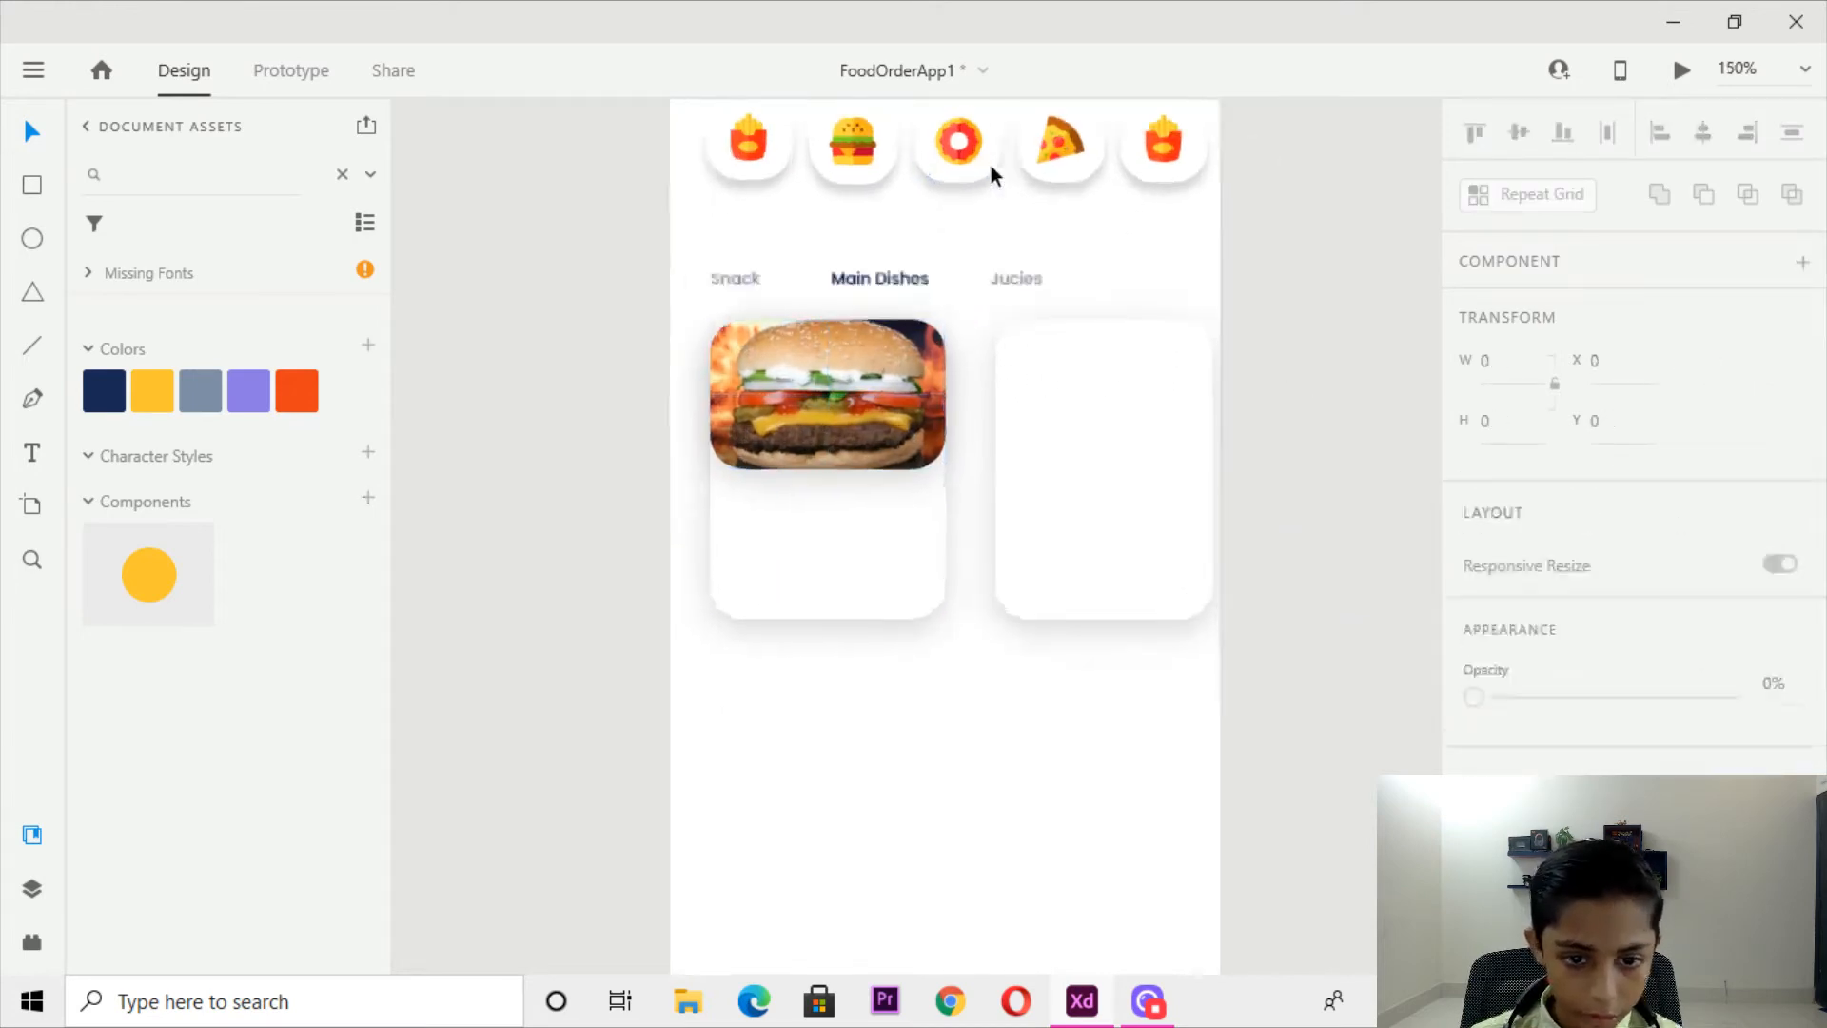
pyautogui.hotkey('ctrl', '-')
pyautogui.hotkey('ctrl', '-')
pyautogui.moveTo(1045, 549); pyautogui.dragTo(1033, 124)
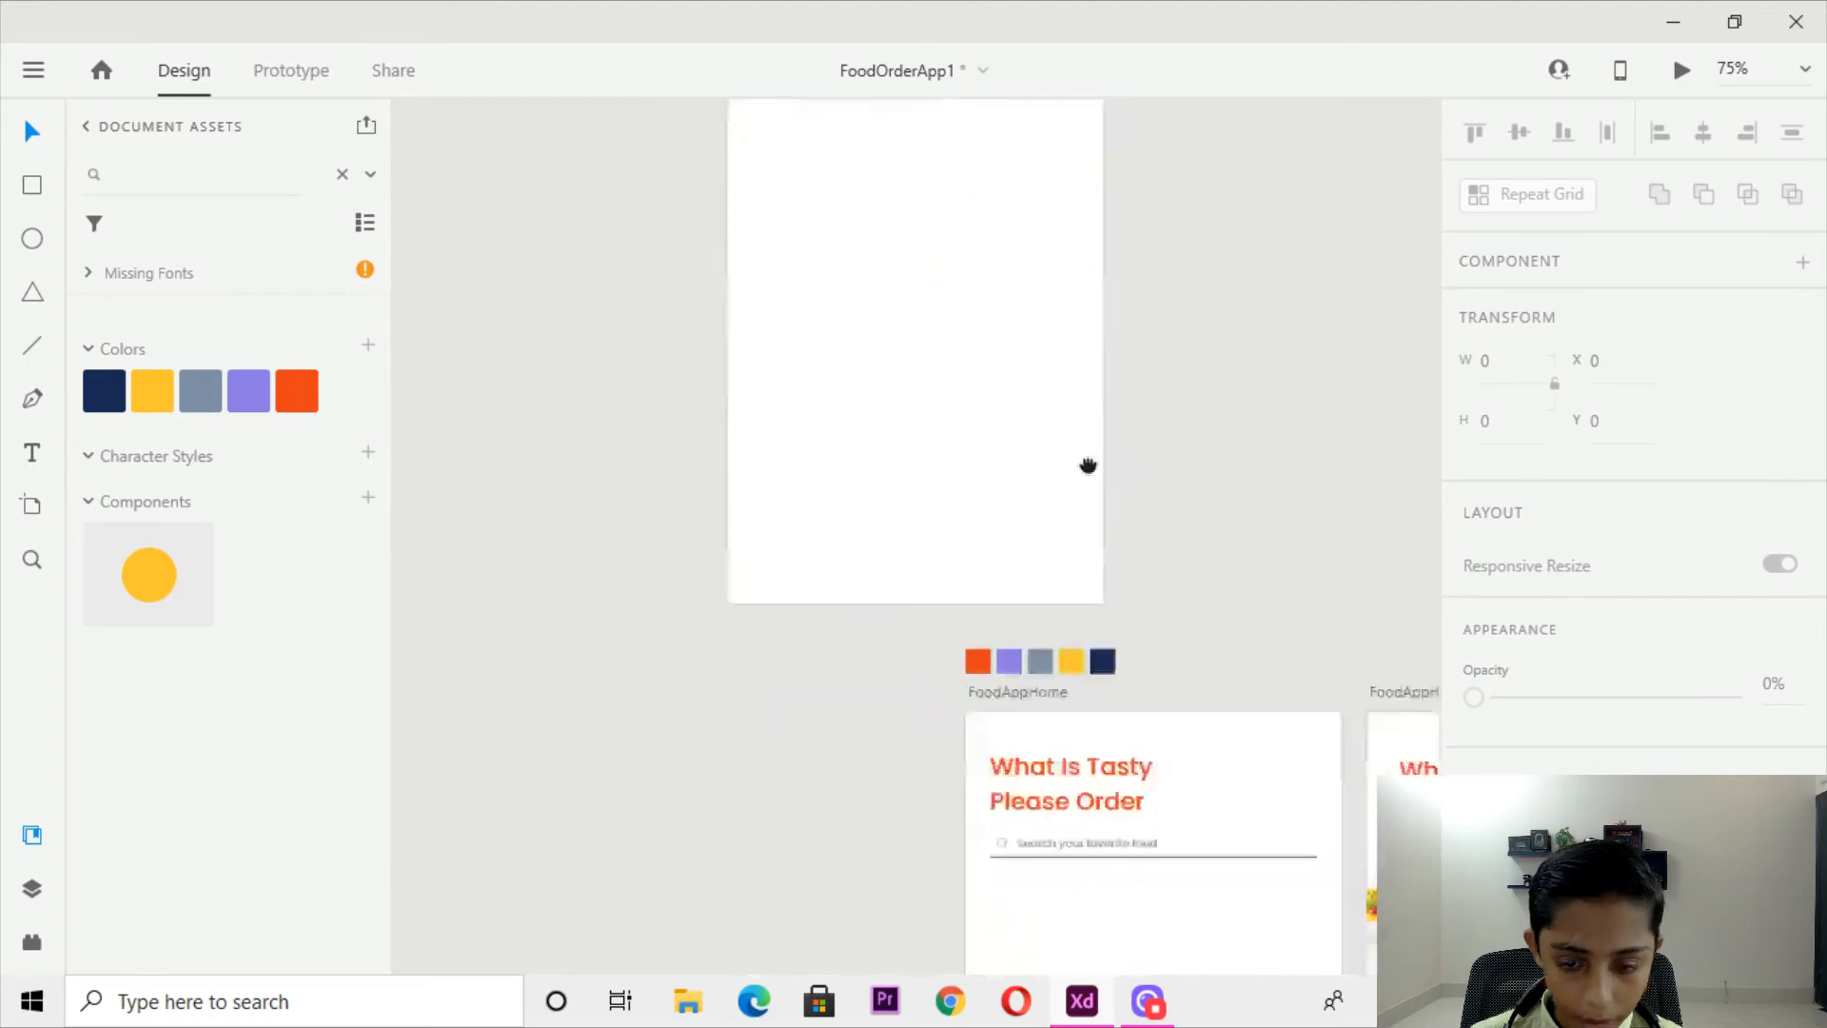
pyautogui.moveTo(1145, 673); pyautogui.dragTo(1039, 335)
pyautogui.moveTo(1363, 797); pyautogui.dragTo(1206, 233)
pyautogui.hotkey('ctrl', '+')
pyautogui.moveTo(1162, 302); pyautogui.dragTo(1206, 334)
pyautogui.hotkey('ctrl', '+')
pyautogui.hotkey('ctrl', '+')
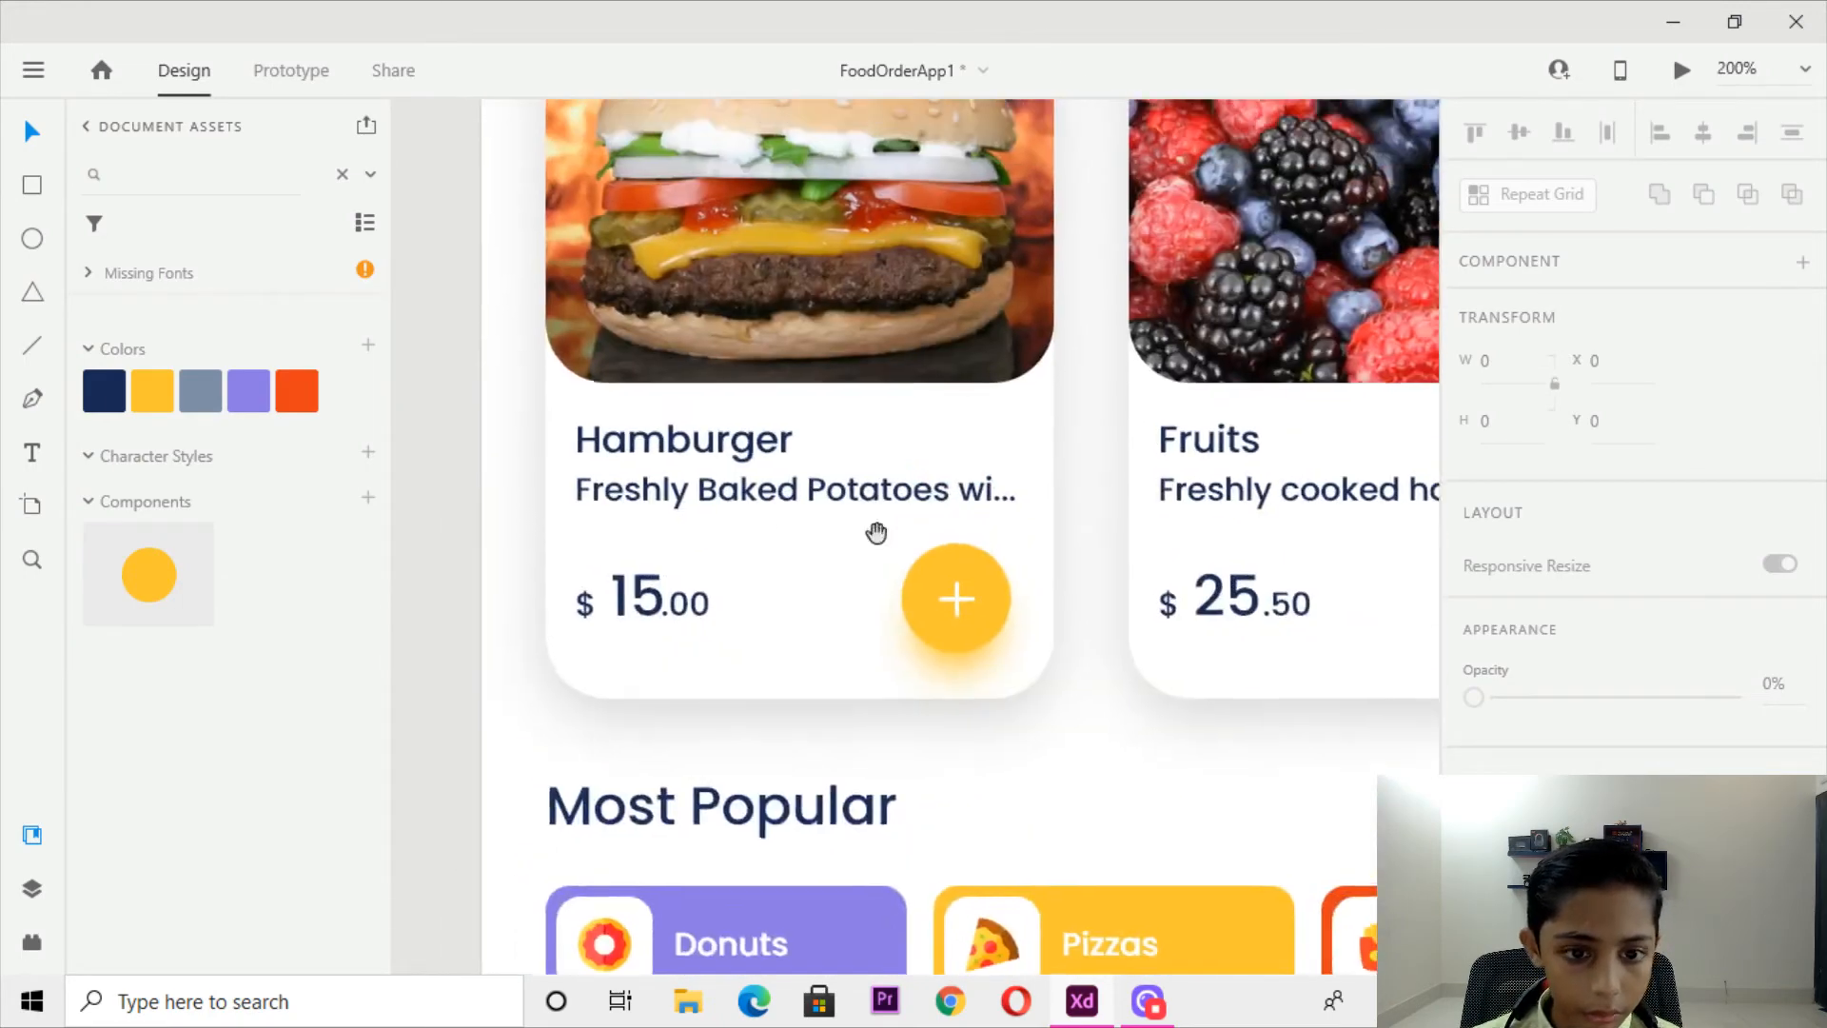
pyautogui.click(655, 443)
pyautogui.doubleClick(614, 509)
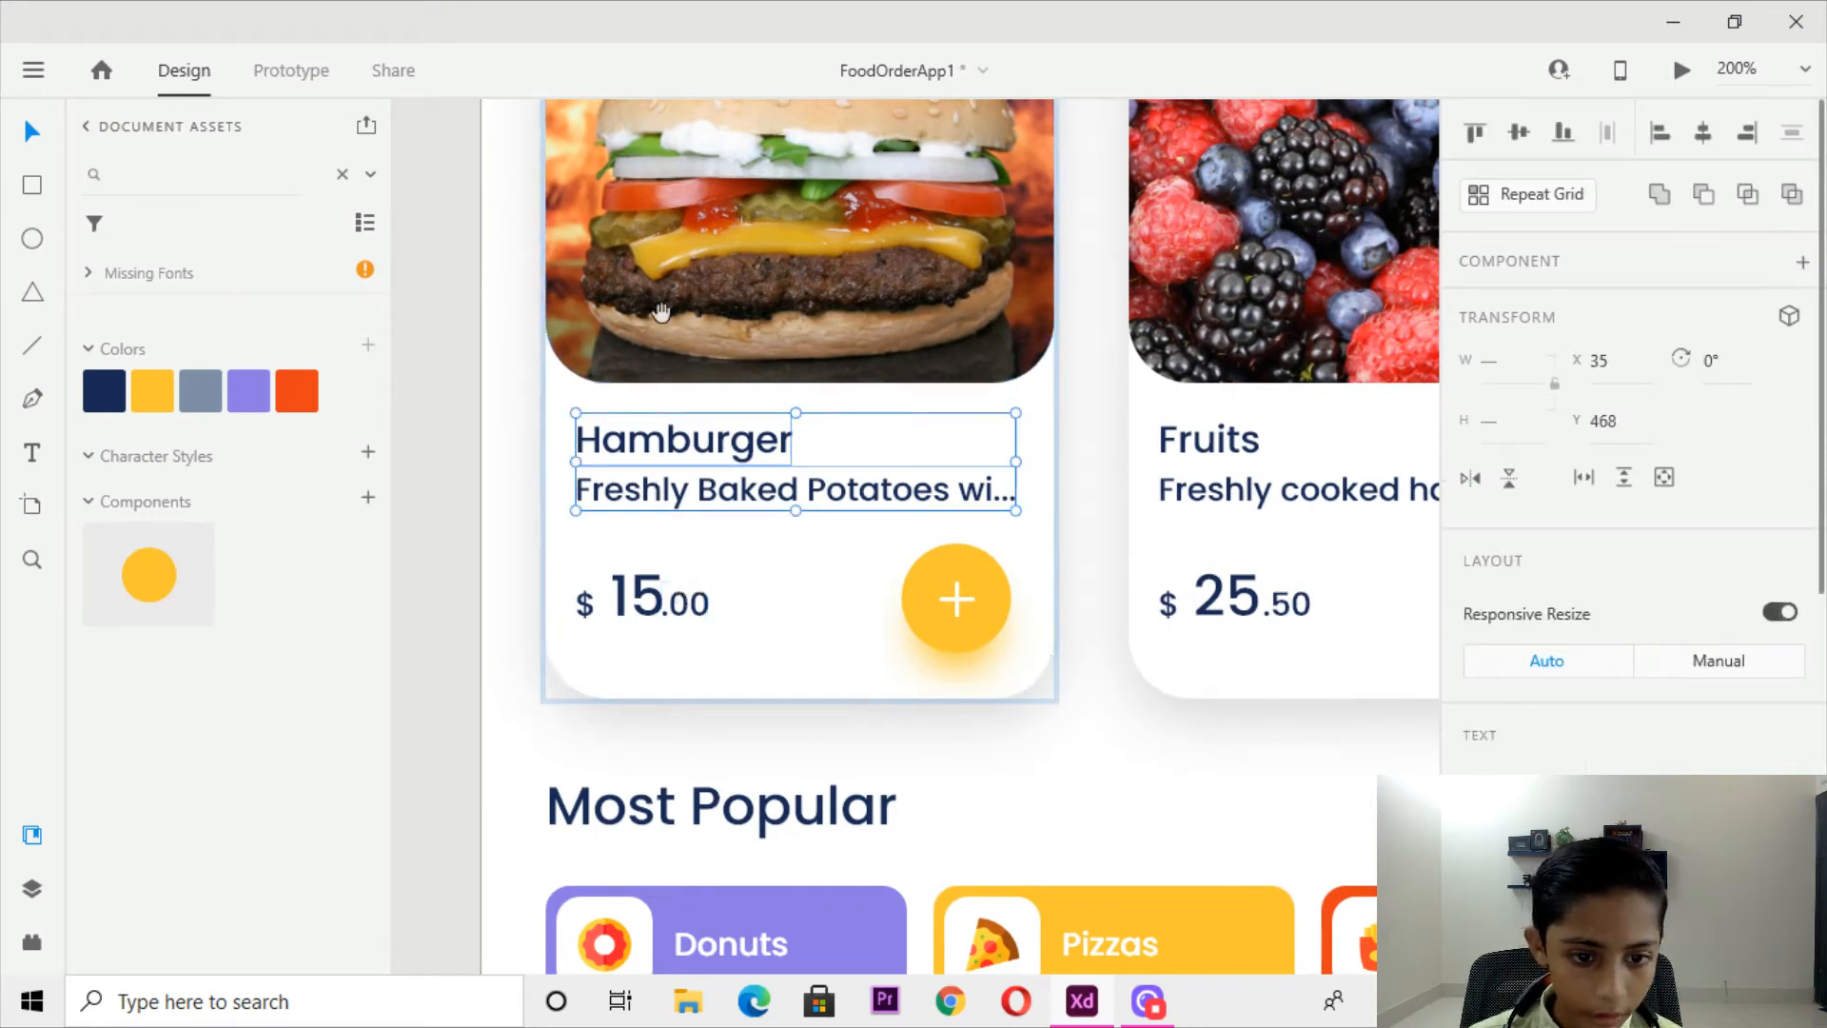
# Copy the selected title and description onto the first card of FoodAppHome – 3, just beneath the hamburger picture.
pyautogui.hotkey('ctrl', '-')
pyautogui.hotkey('ctrl', '-')
pyautogui.moveTo(666, 314); pyautogui.dragTo(816, 718)
pyautogui.moveTo(739, 276); pyautogui.dragTo(816, 707)
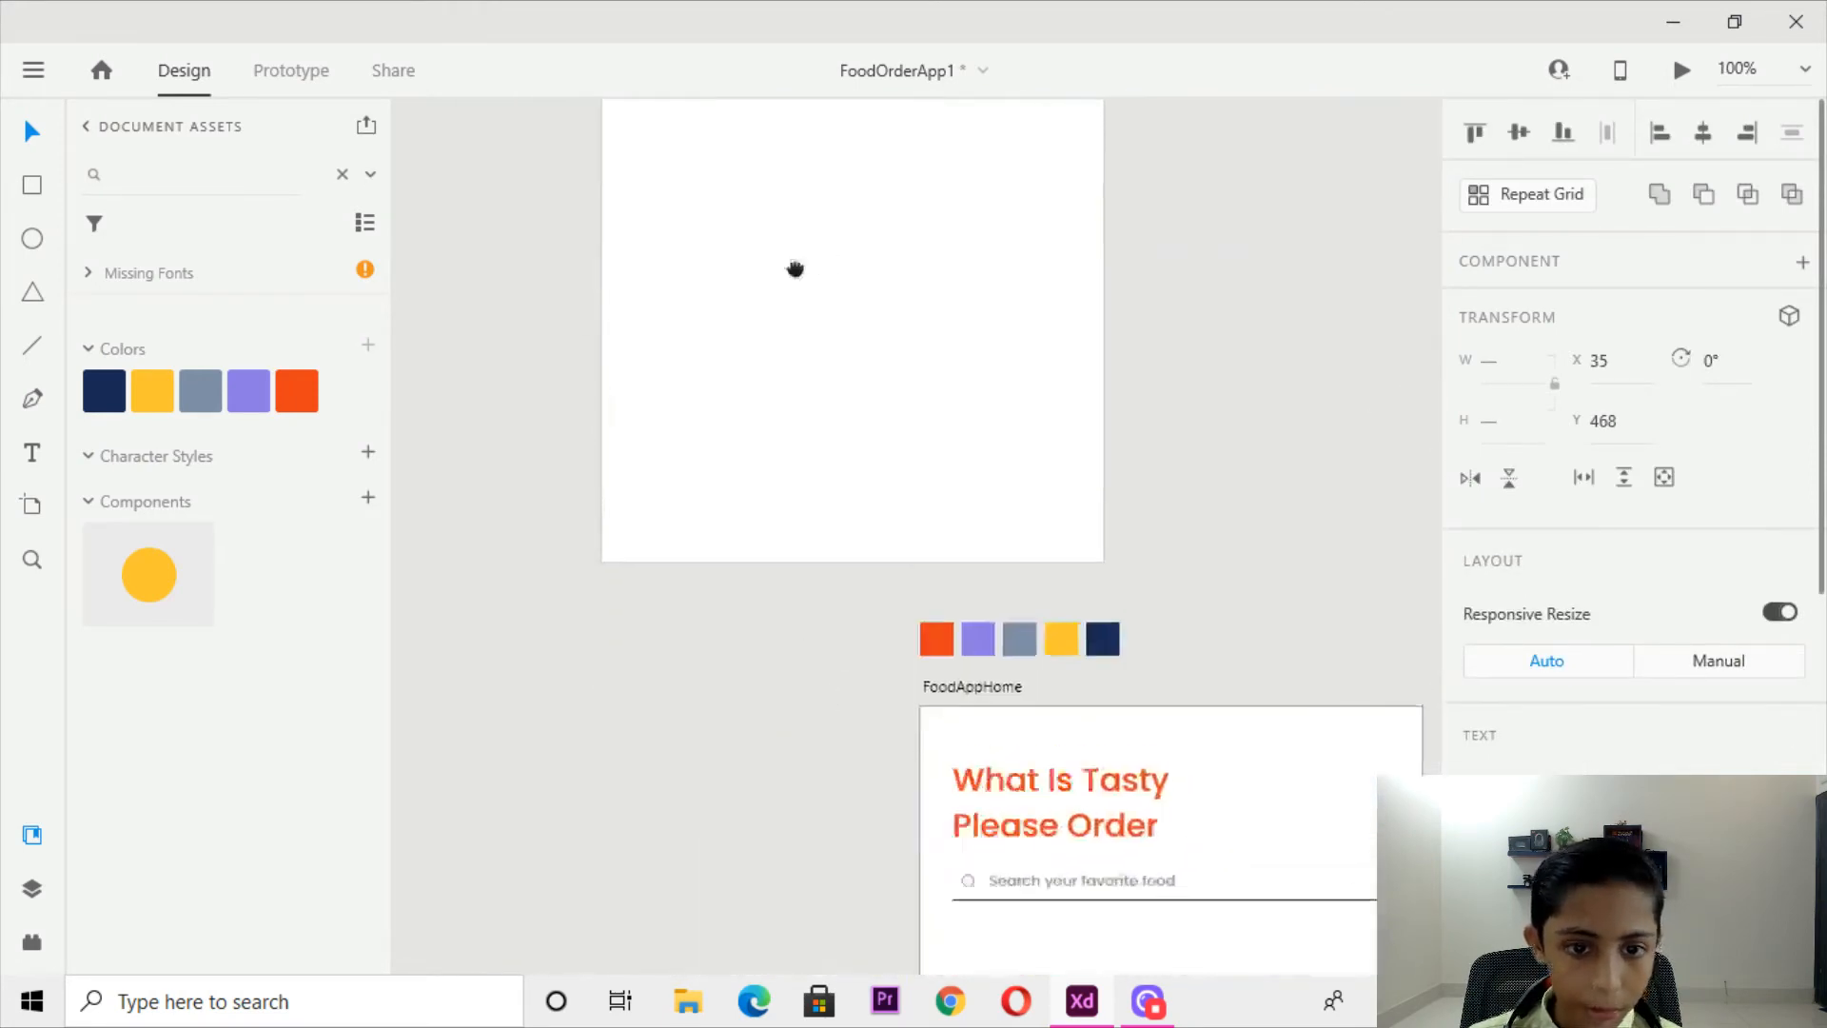
pyautogui.moveTo(805, 217); pyautogui.dragTo(785, 604)
pyautogui.moveTo(778, 391); pyautogui.dragTo(791, 726)
pyautogui.hotkey('ctrl', '+')
pyautogui.hotkey('ctrl', '+')
pyautogui.moveTo(538, 243); pyautogui.dragTo(790, 602)
pyautogui.hotkey('ctrl', '+')
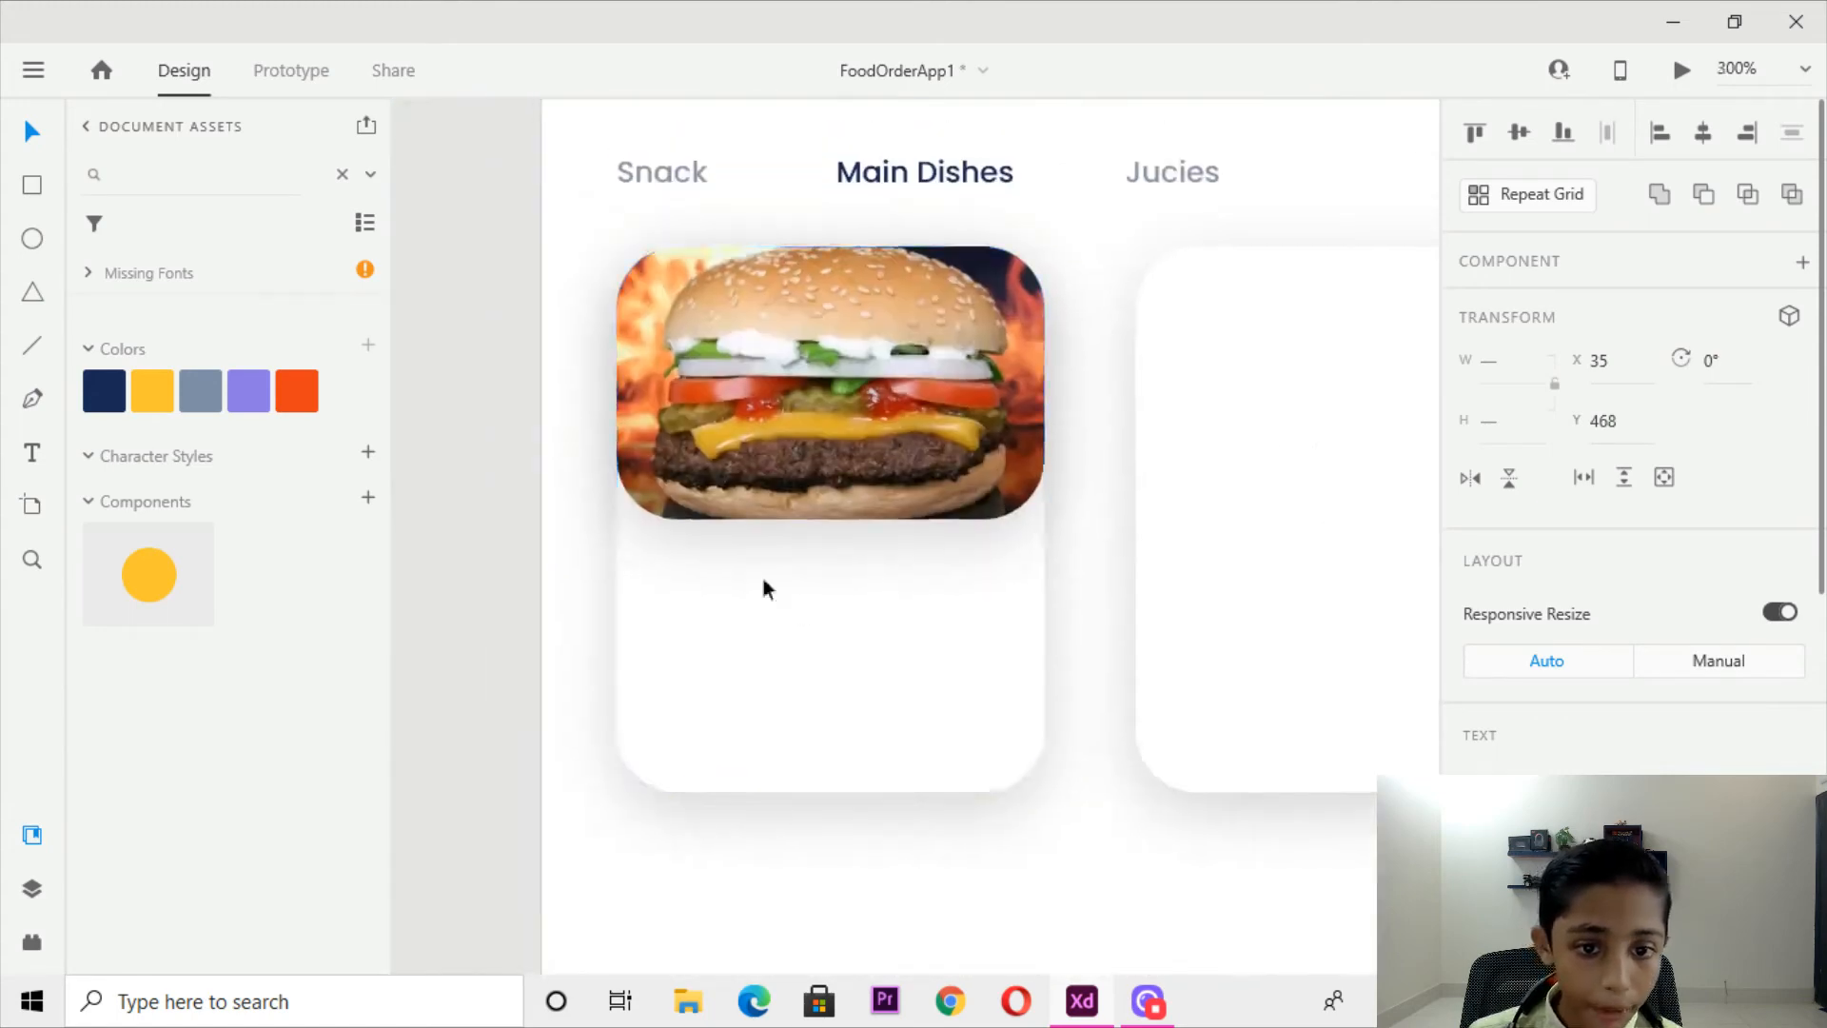
pyautogui.hotkey('ctrl', '+')
pyautogui.hotkey('ctrl', 'v')
pyautogui.moveTo(759, 531); pyautogui.dragTo(799, 517)
pyautogui.moveTo(621, 632); pyautogui.dragTo(887, 542)
pyautogui.moveTo(939, 386); pyautogui.dragTo(809, 478)
pyautogui.rightClick(809, 479)
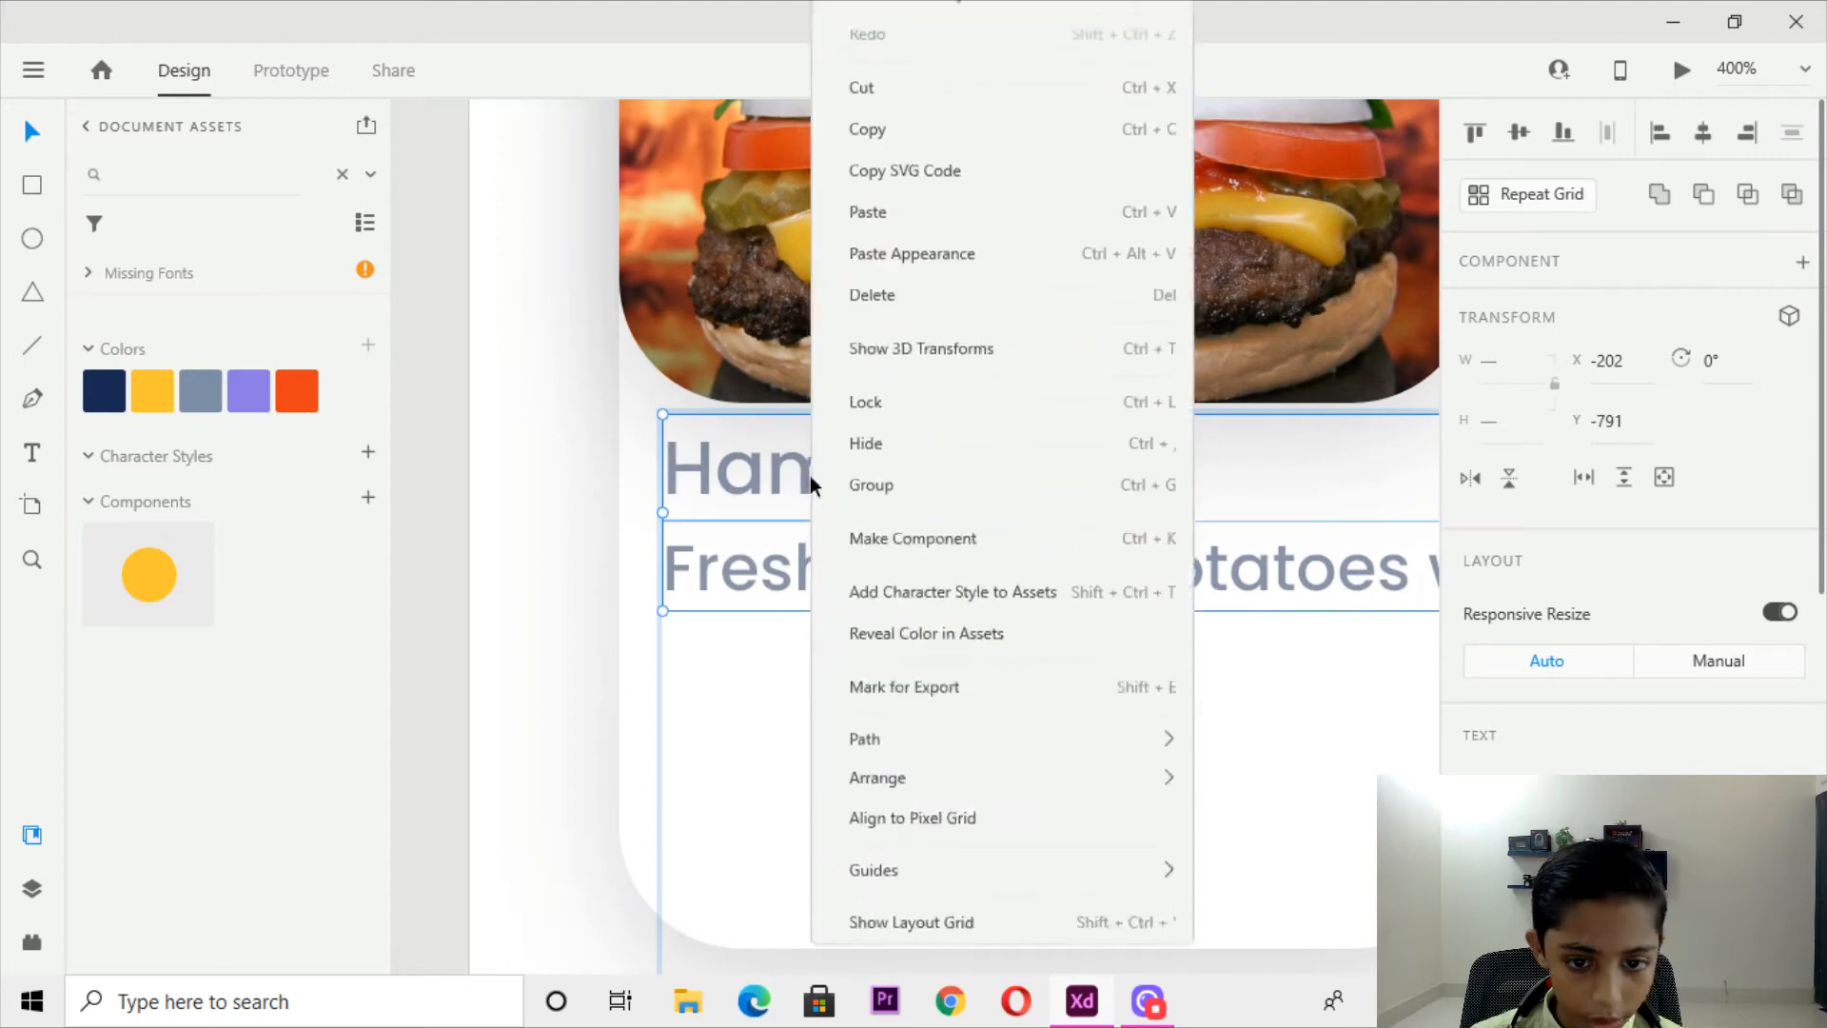
pyautogui.click(542, 422)
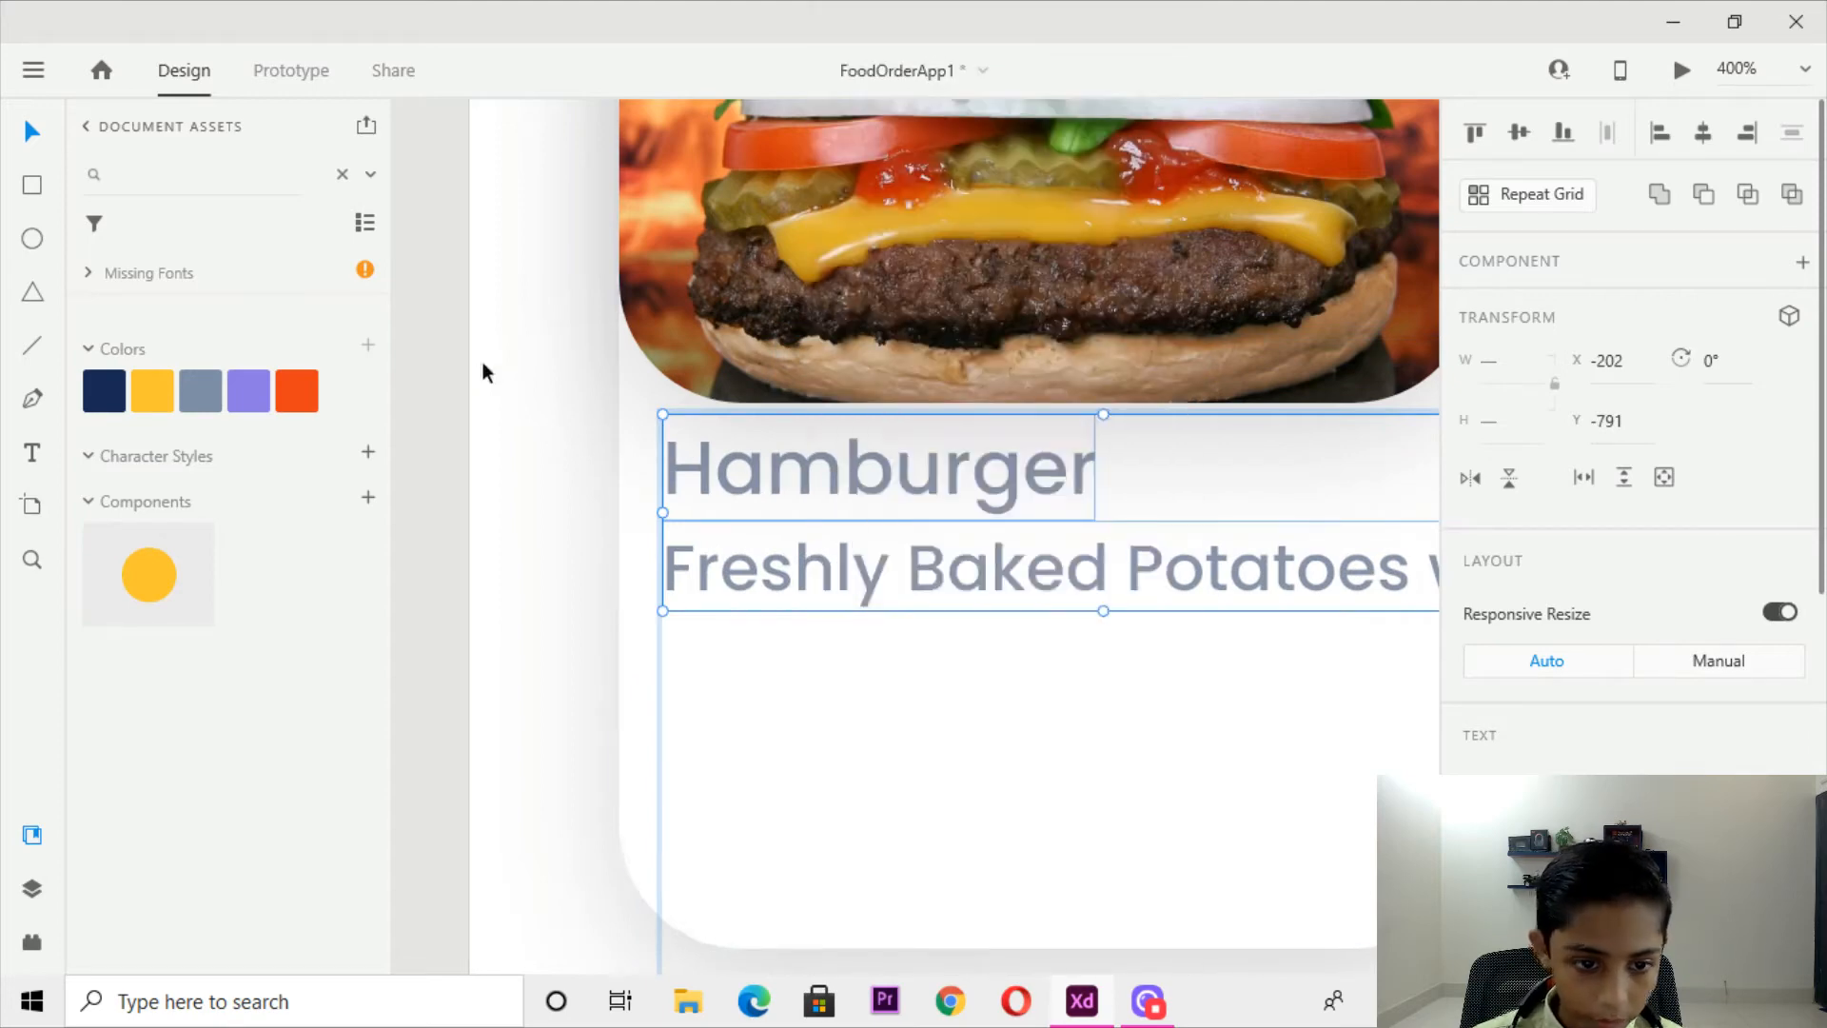
# Delete the pasted title and description, and undo the deletion.
pyautogui.press('Delete')
pyautogui.scroll(-1, 820, 573)
pyautogui.scroll(-4, 819, 573)
pyautogui.scroll(-1, 815, 440)
pyautogui.hotkey('ctrl', 'z')
pyautogui.hotkey('ctrl', 'z')
# Move the pasted title and description to the lower part of the first card and ungroup the large group containing them.
pyautogui.moveTo(942, 335); pyautogui.dragTo(930, 418)
pyautogui.rightClick(932, 414)
pyautogui.click(927, 481)
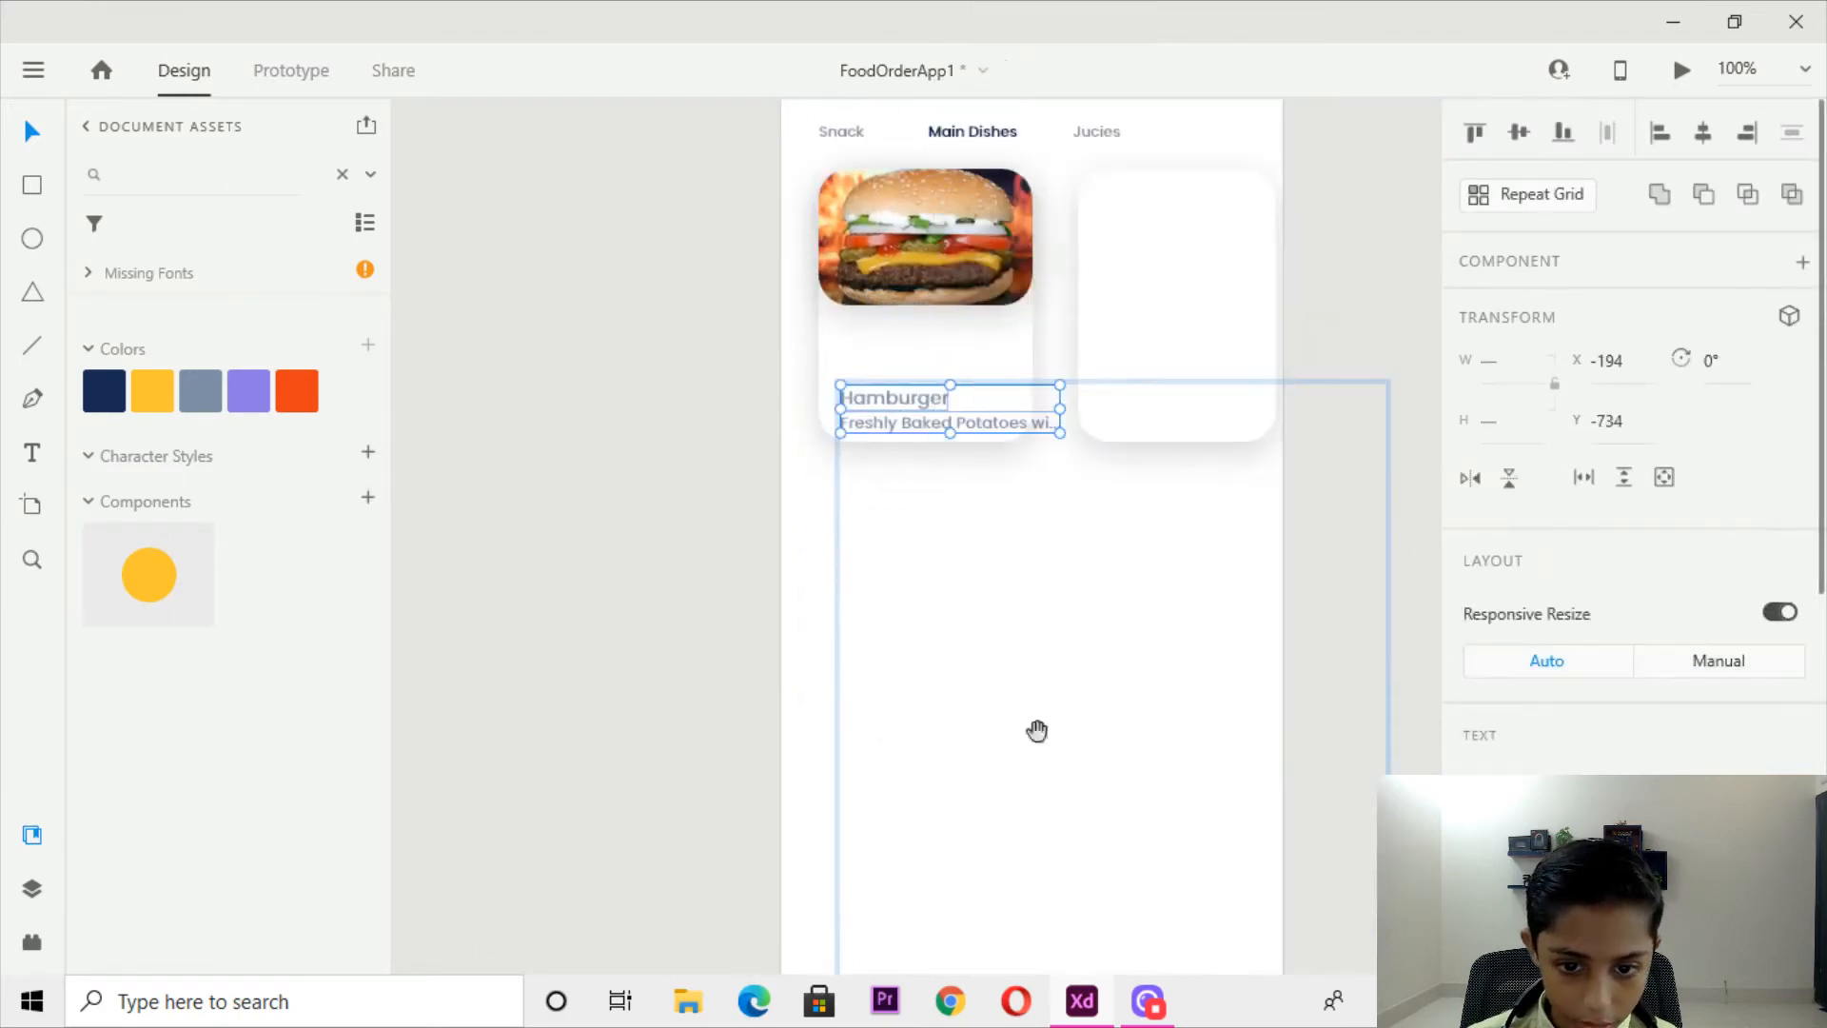
pyautogui.scroll(-10, 1070, 466)
pyautogui.rightClick(986, 546)
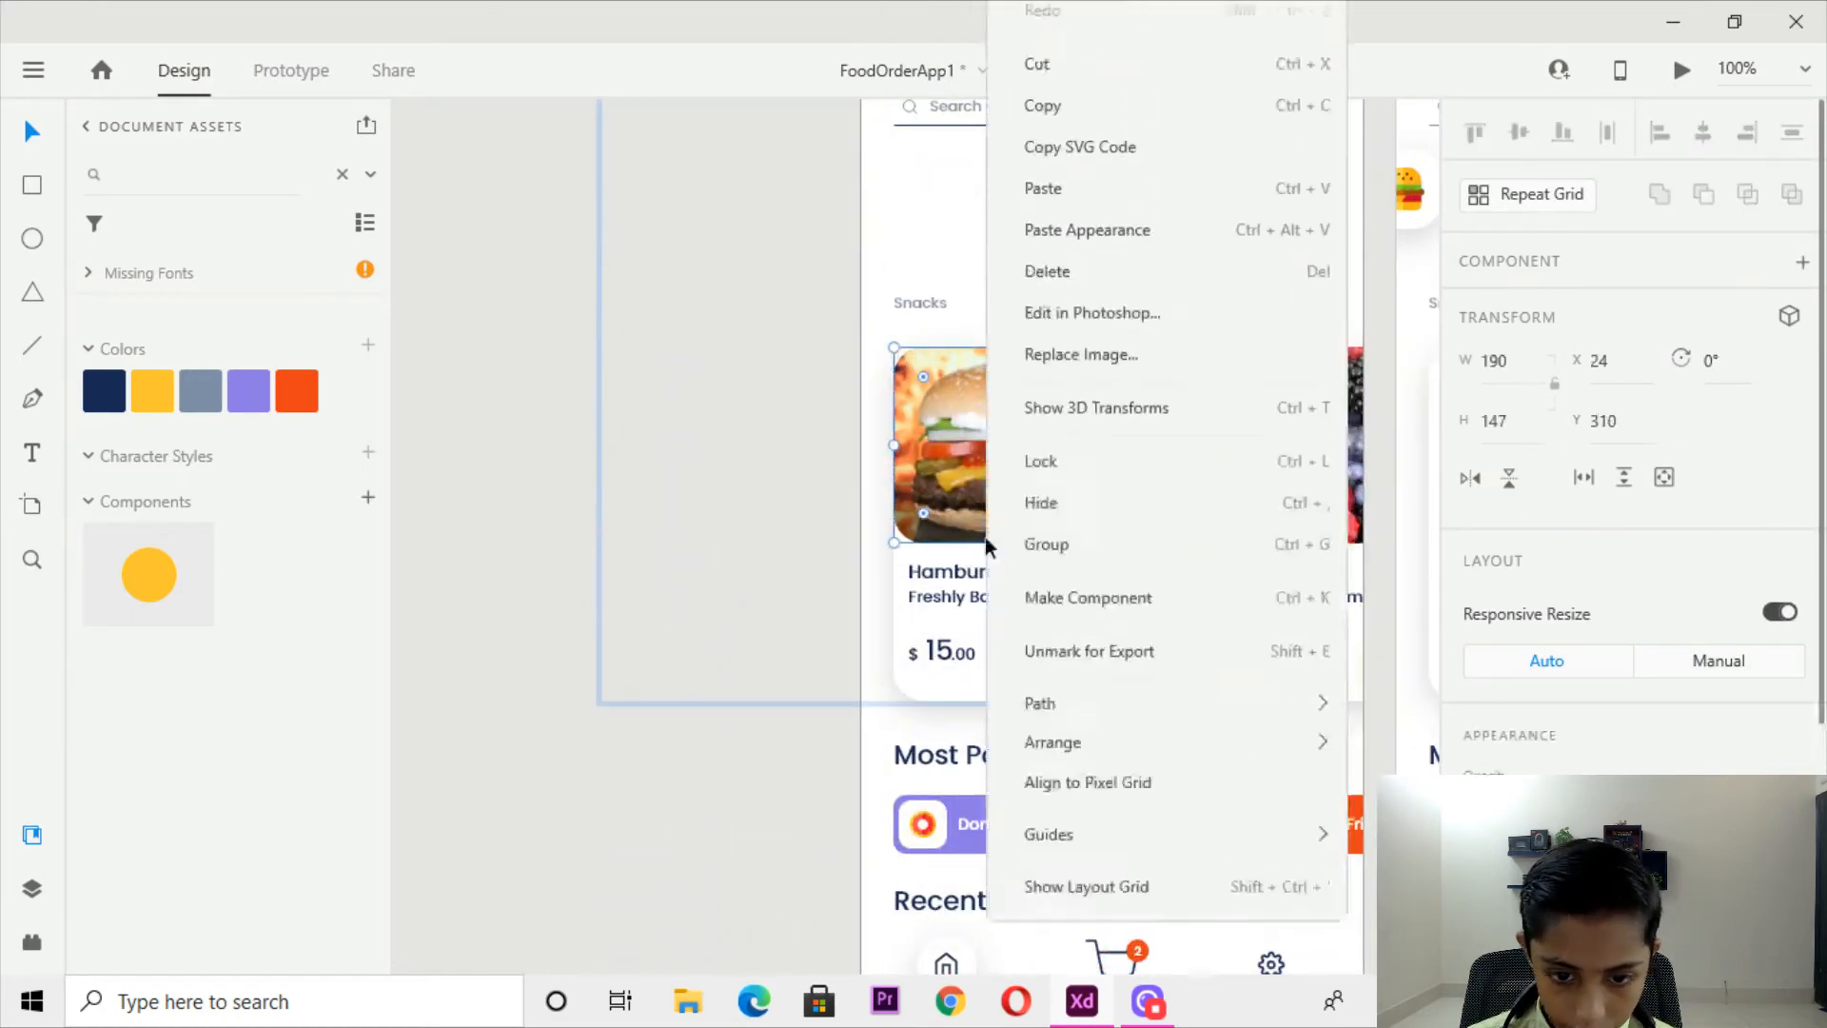
pyautogui.click(523, 415)
pyautogui.click(1002, 494)
pyautogui.rightClick(1002, 494)
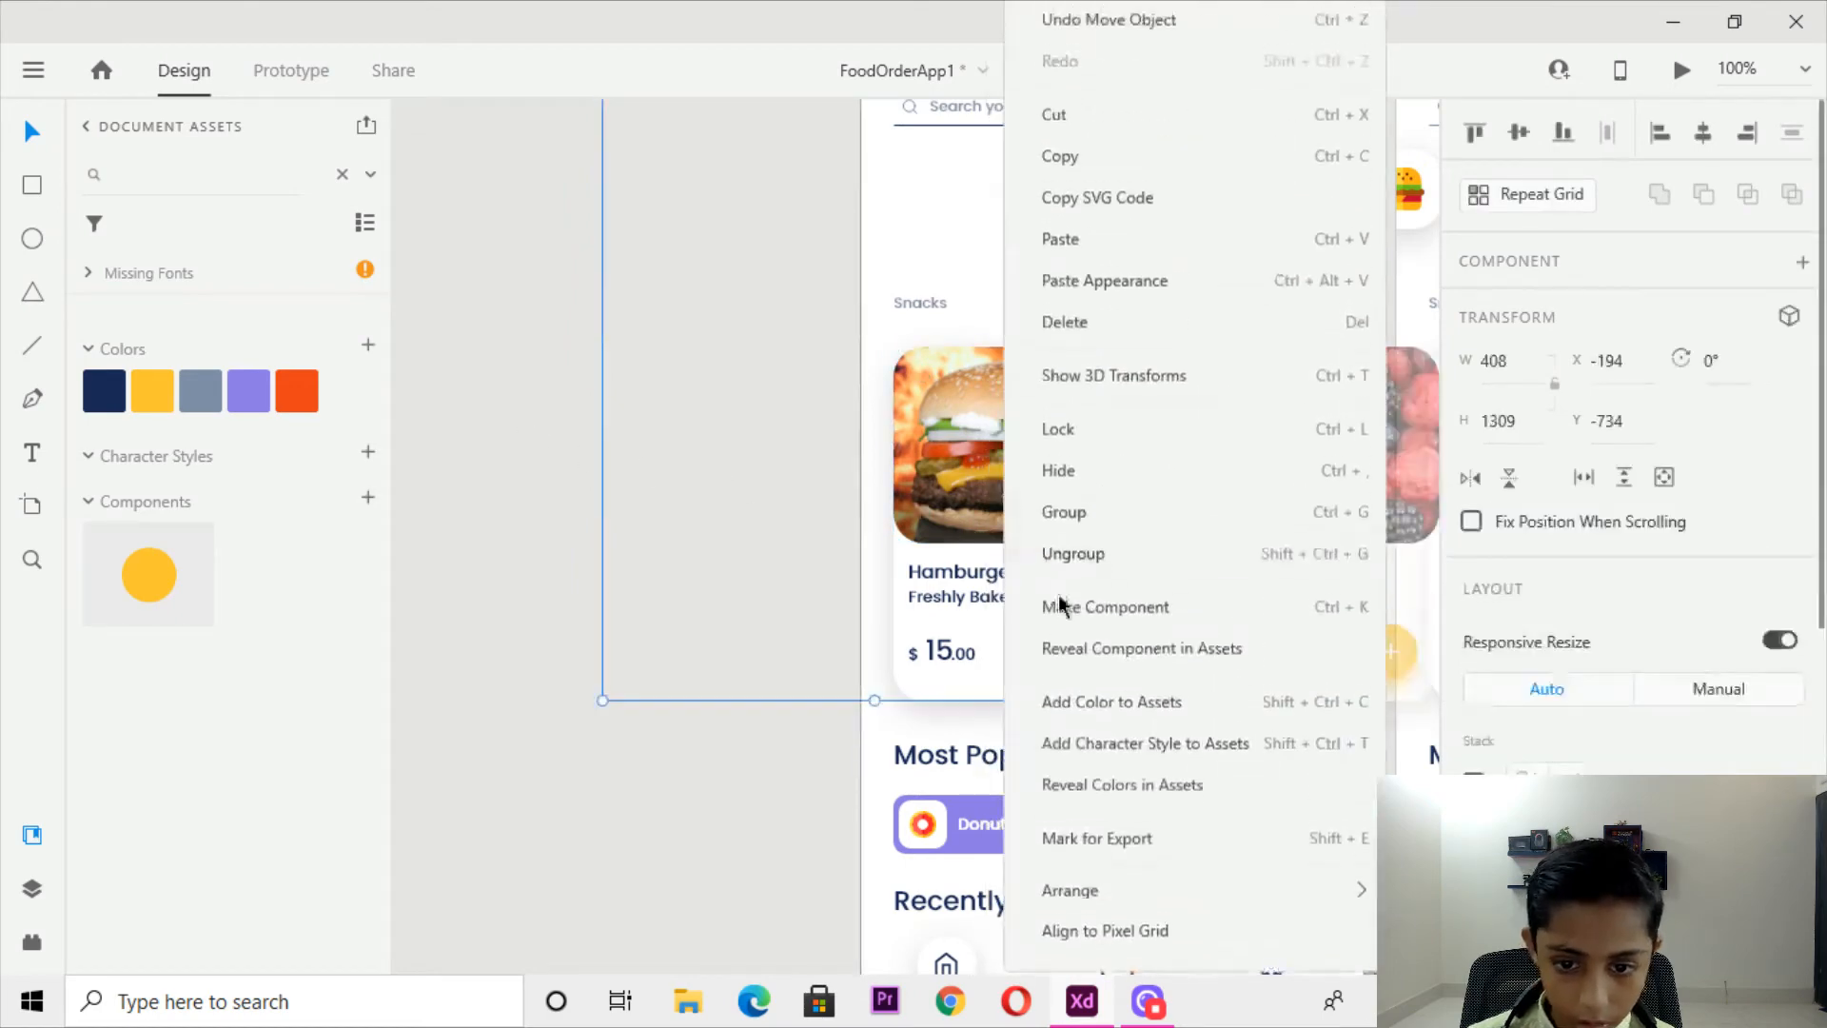
pyautogui.click(1060, 557)
# Move the Hamburger title and description together to X 34 and Y 402, directly below the hamburger picture.
pyautogui.scroll(10, 1003, 419)
pyautogui.moveTo(971, 444); pyautogui.dragTo(953, 581)
pyautogui.scroll(5, 939, 571)
pyautogui.click(910, 301)
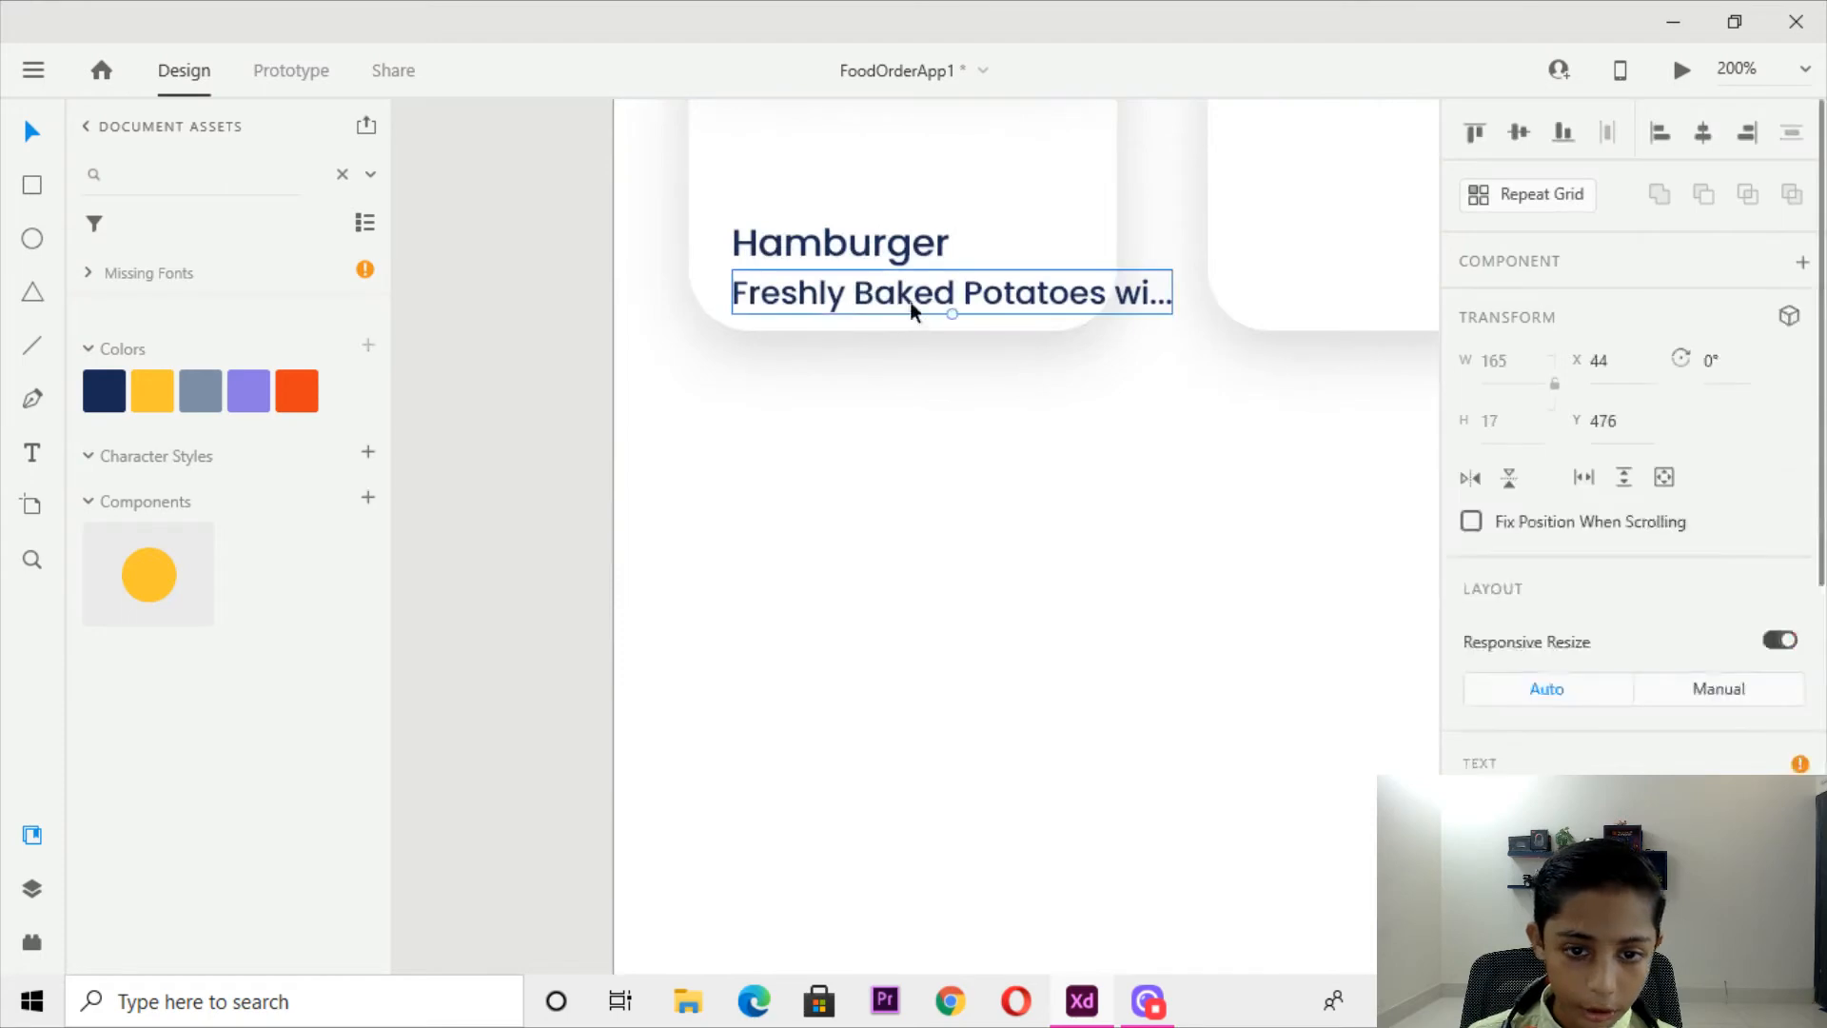
pyautogui.scroll(5, 910, 300)
pyautogui.keyDown('shift'); pyautogui.click(866, 714); pyautogui.keyUp('shift')
pyautogui.moveTo(875, 750); pyautogui.dragTo(849, 606)
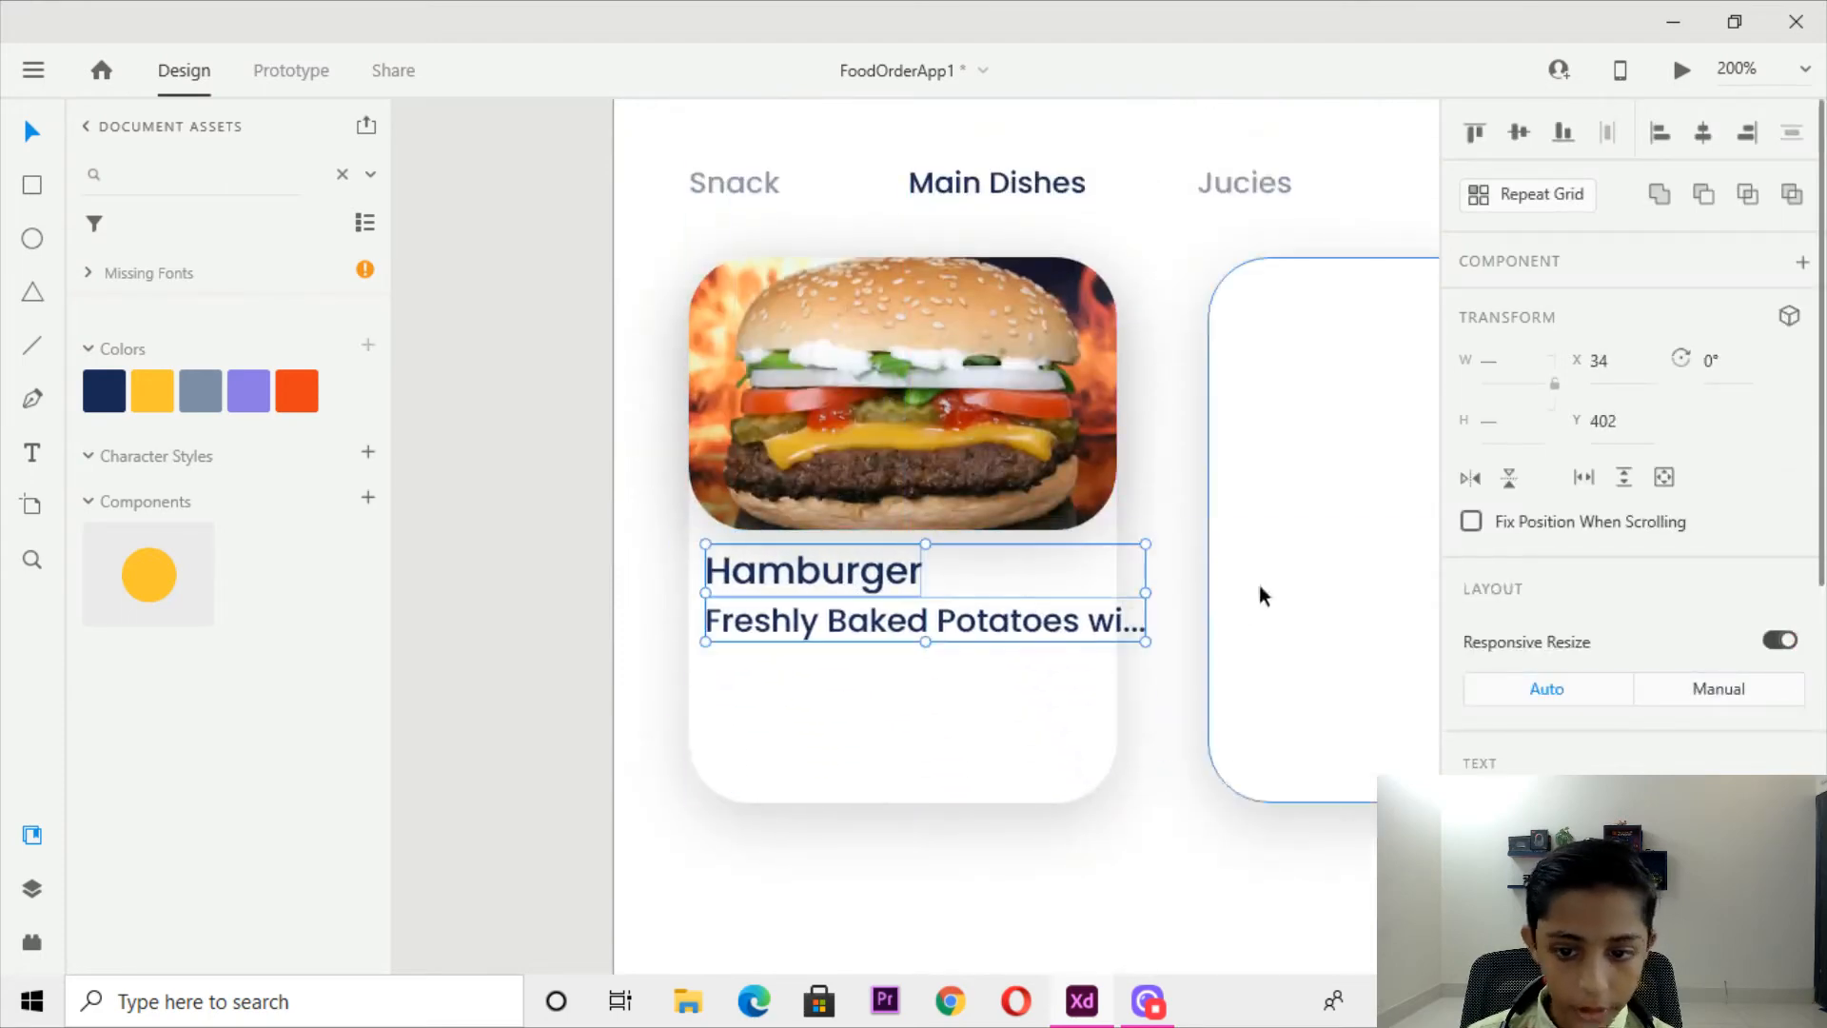
# Widen the hamburger picture and its card to reach the end of the description text.
pyautogui.click(1041, 398)
pyautogui.moveTo(1115, 527); pyautogui.dragTo(1144, 544)
pyautogui.click(1211, 535)
pyautogui.click(1010, 498)
# Shift the title and description together to X 33 and Y 401, and scale them down slightly to fit inside the card.
pyautogui.click(967, 634)
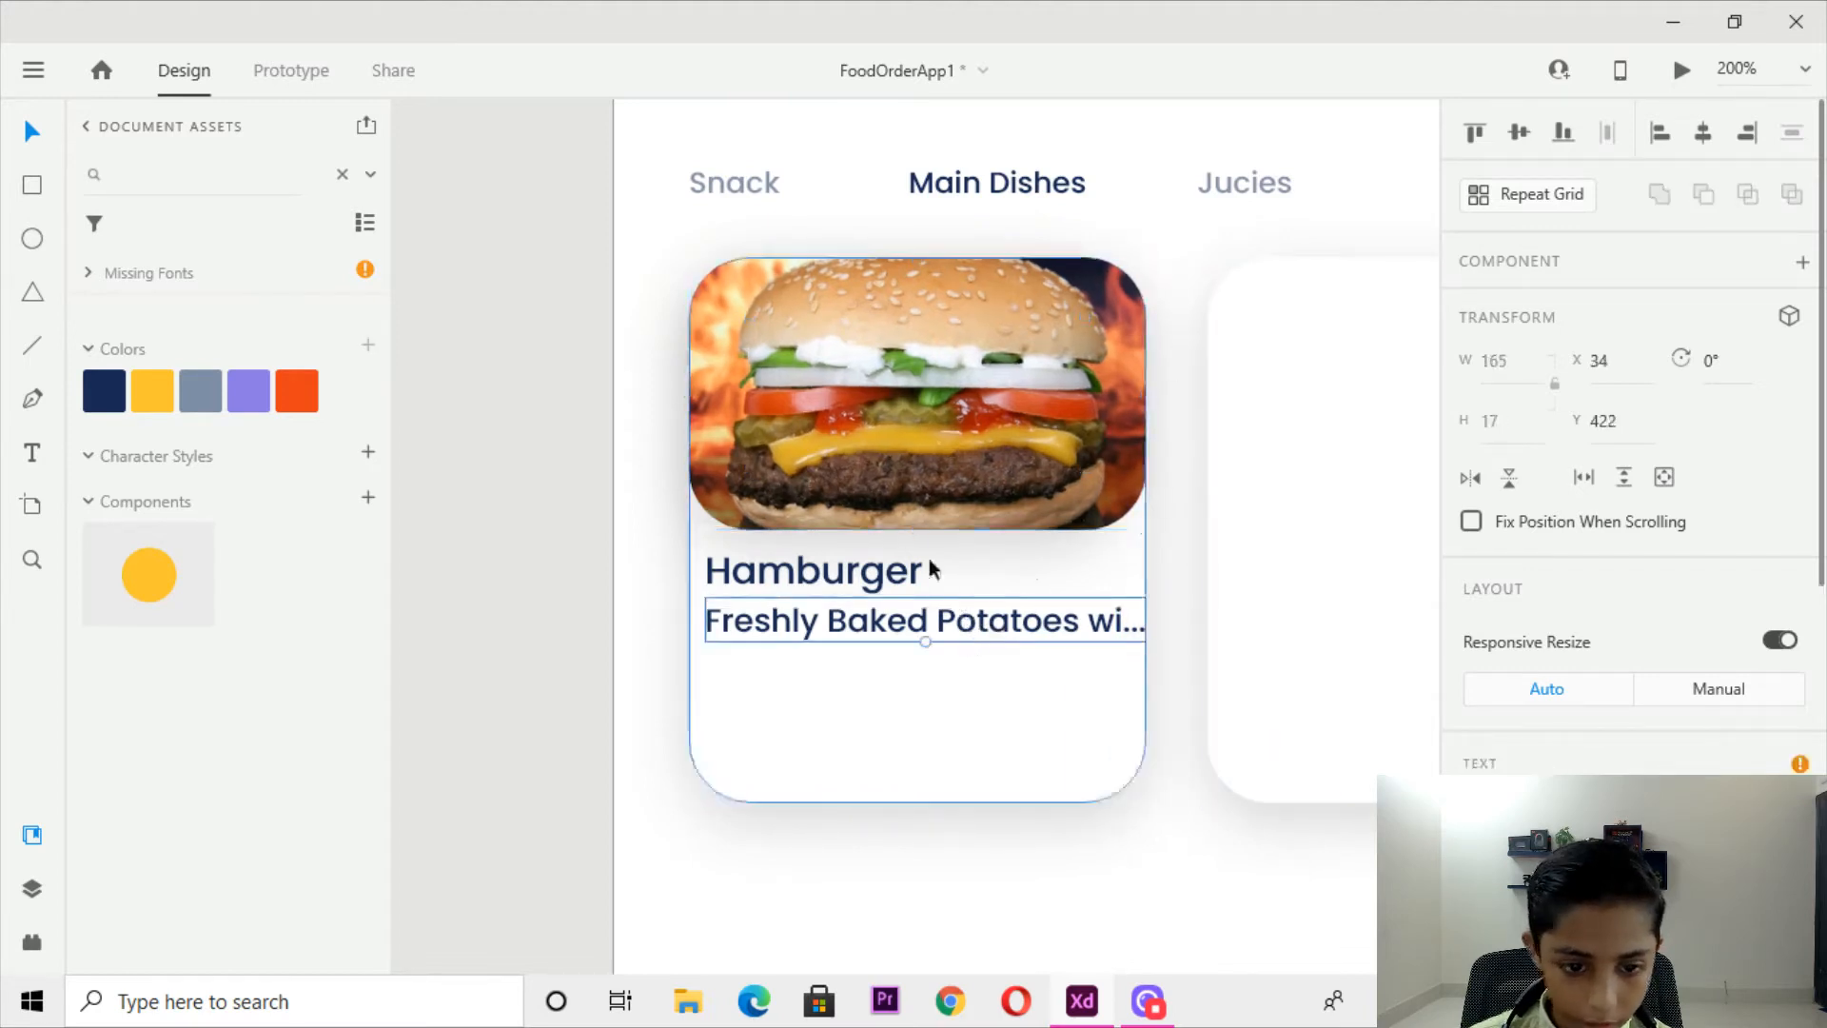
pyautogui.keyDown('shift'); pyautogui.click(885, 581); pyautogui.keyUp('shift')
pyautogui.press('Left')
pyautogui.press('Up')
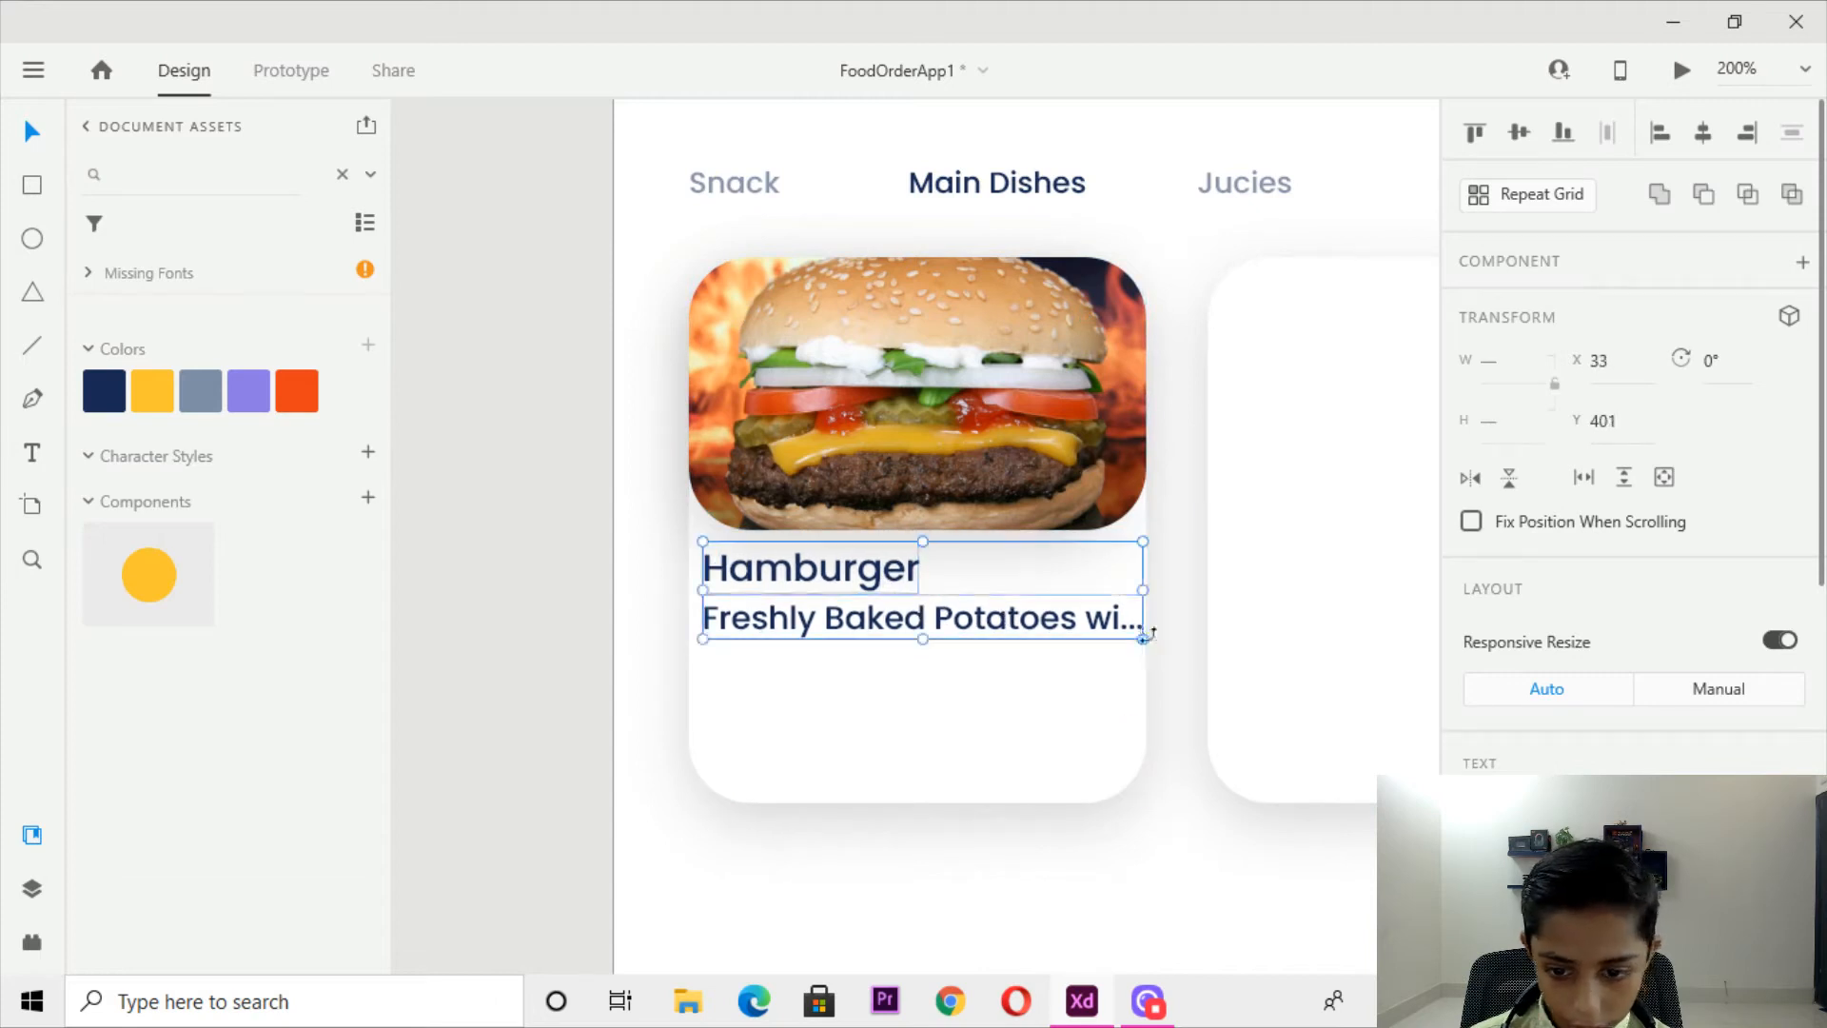
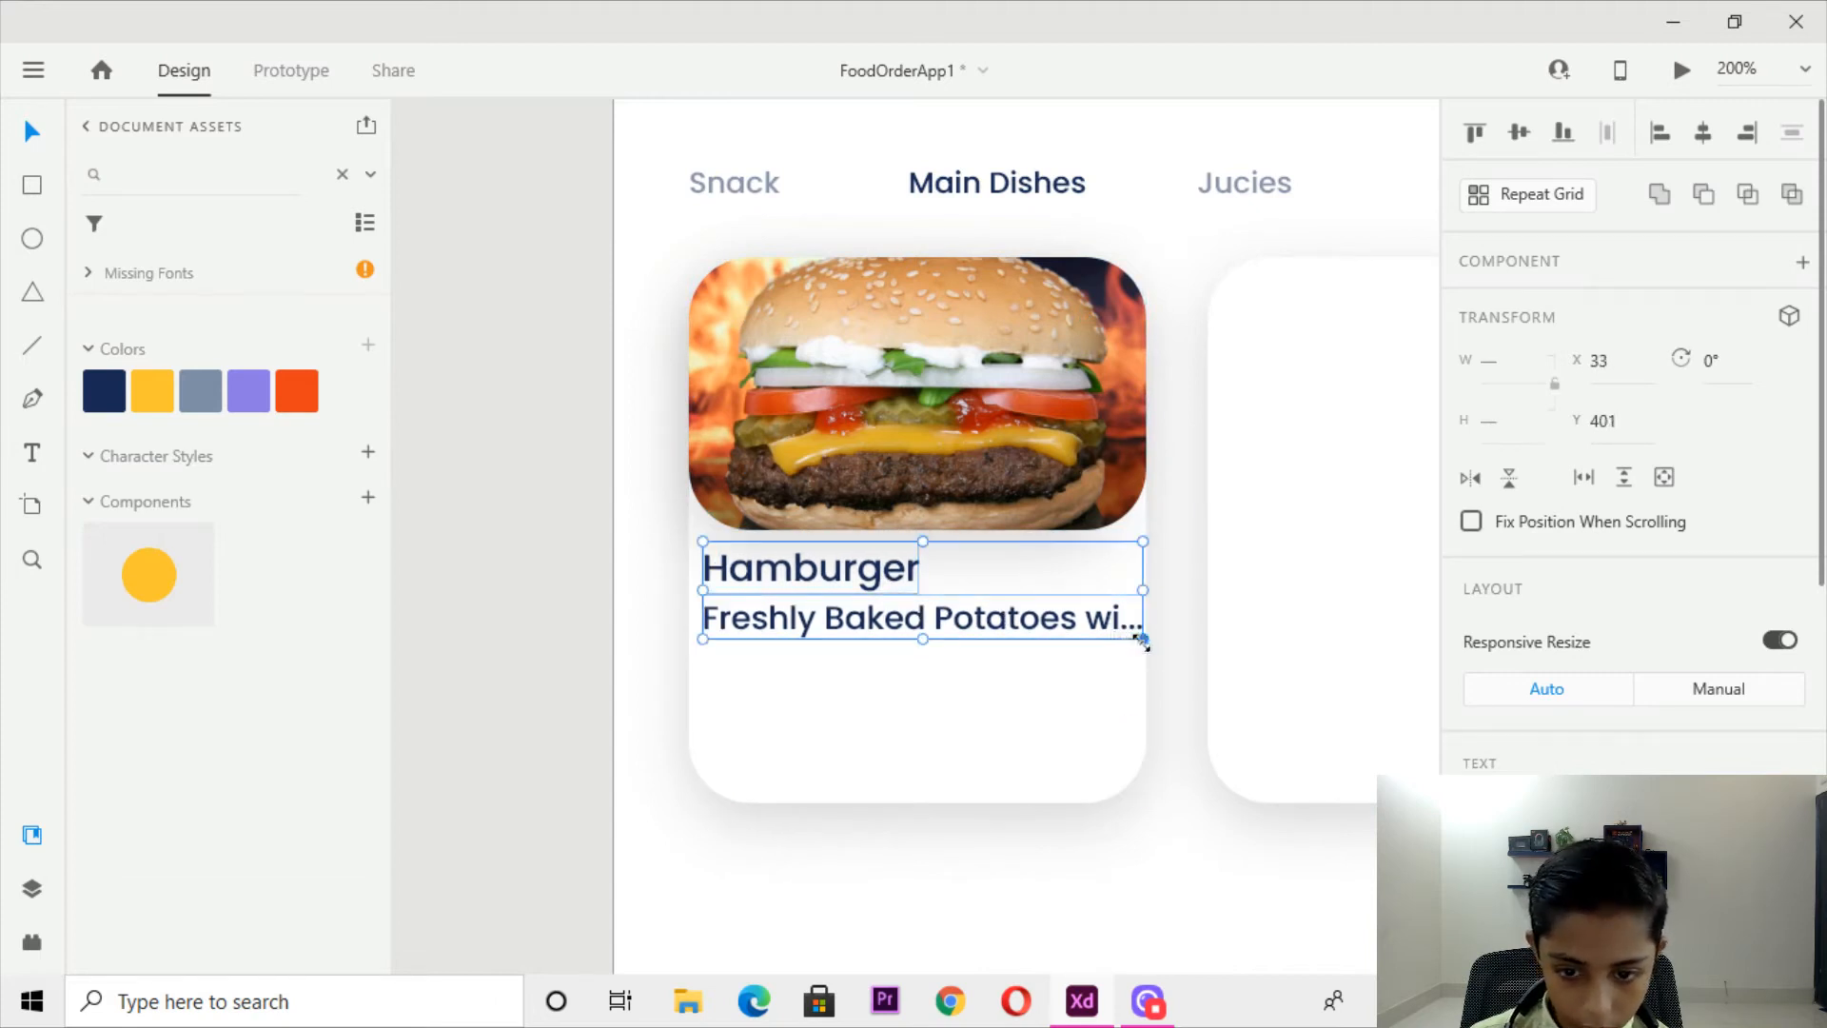
pyautogui.moveTo(1143, 642); pyautogui.dragTo(1118, 622)
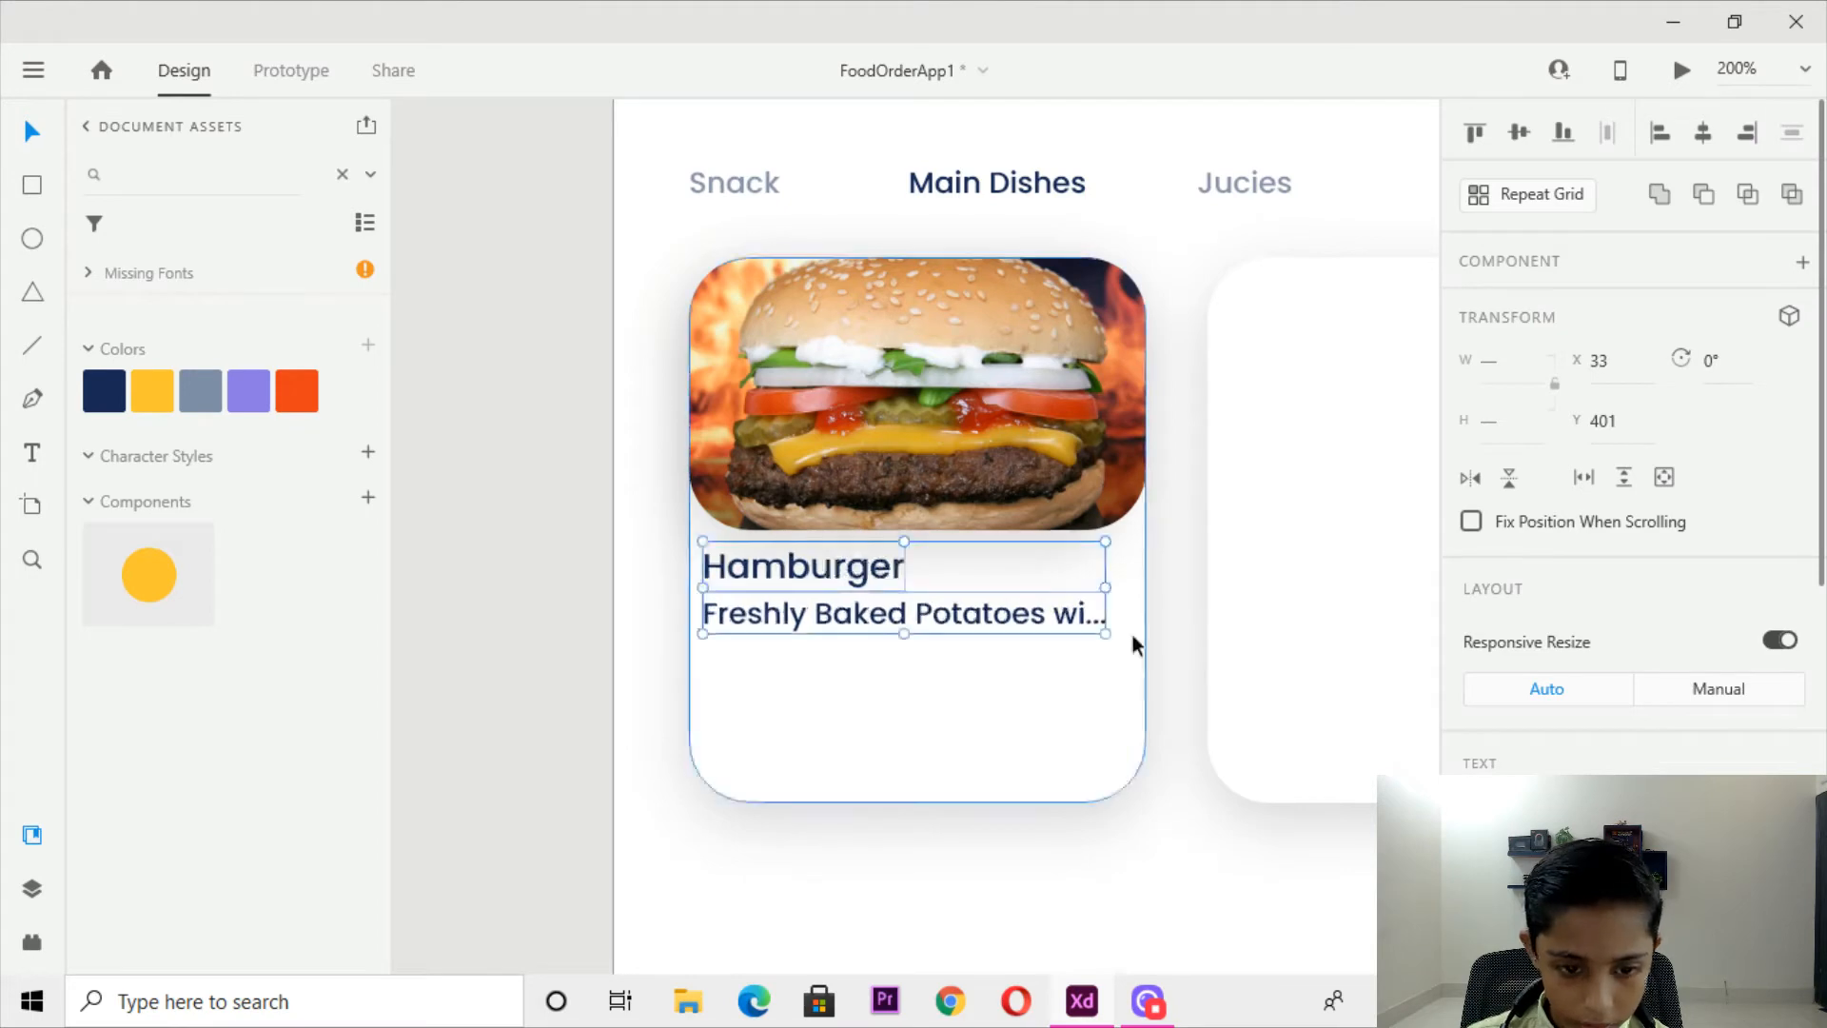
# Compare the new Hamburger card on FoodAppHome – 3 with the card in the reference FoodAppHome artboard.
pyautogui.hotkey('ctrl', '1')
pyautogui.hotkey('ctrl', '-')
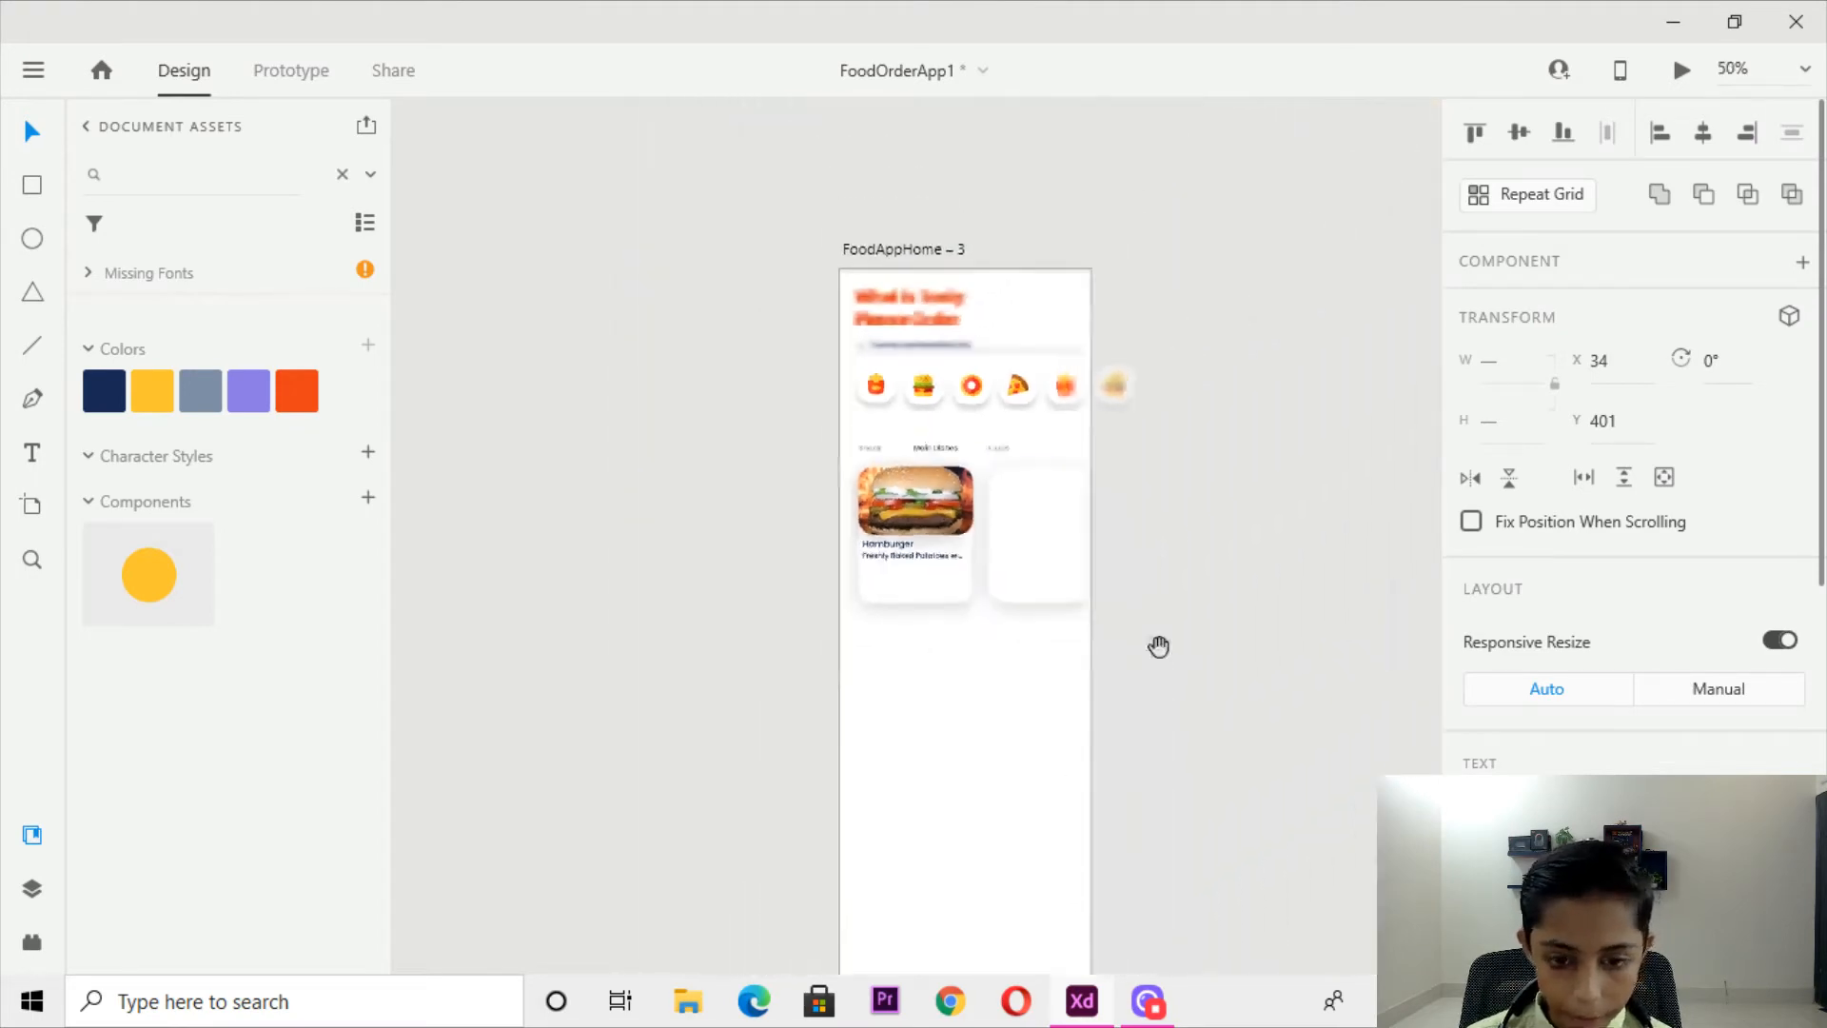
pyautogui.moveTo(1158, 648); pyautogui.dragTo(1158, 318)
pyautogui.moveTo(1101, 685); pyautogui.dragTo(1116, 309)
pyautogui.moveTo(1090, 407); pyautogui.dragTo(1125, 845)
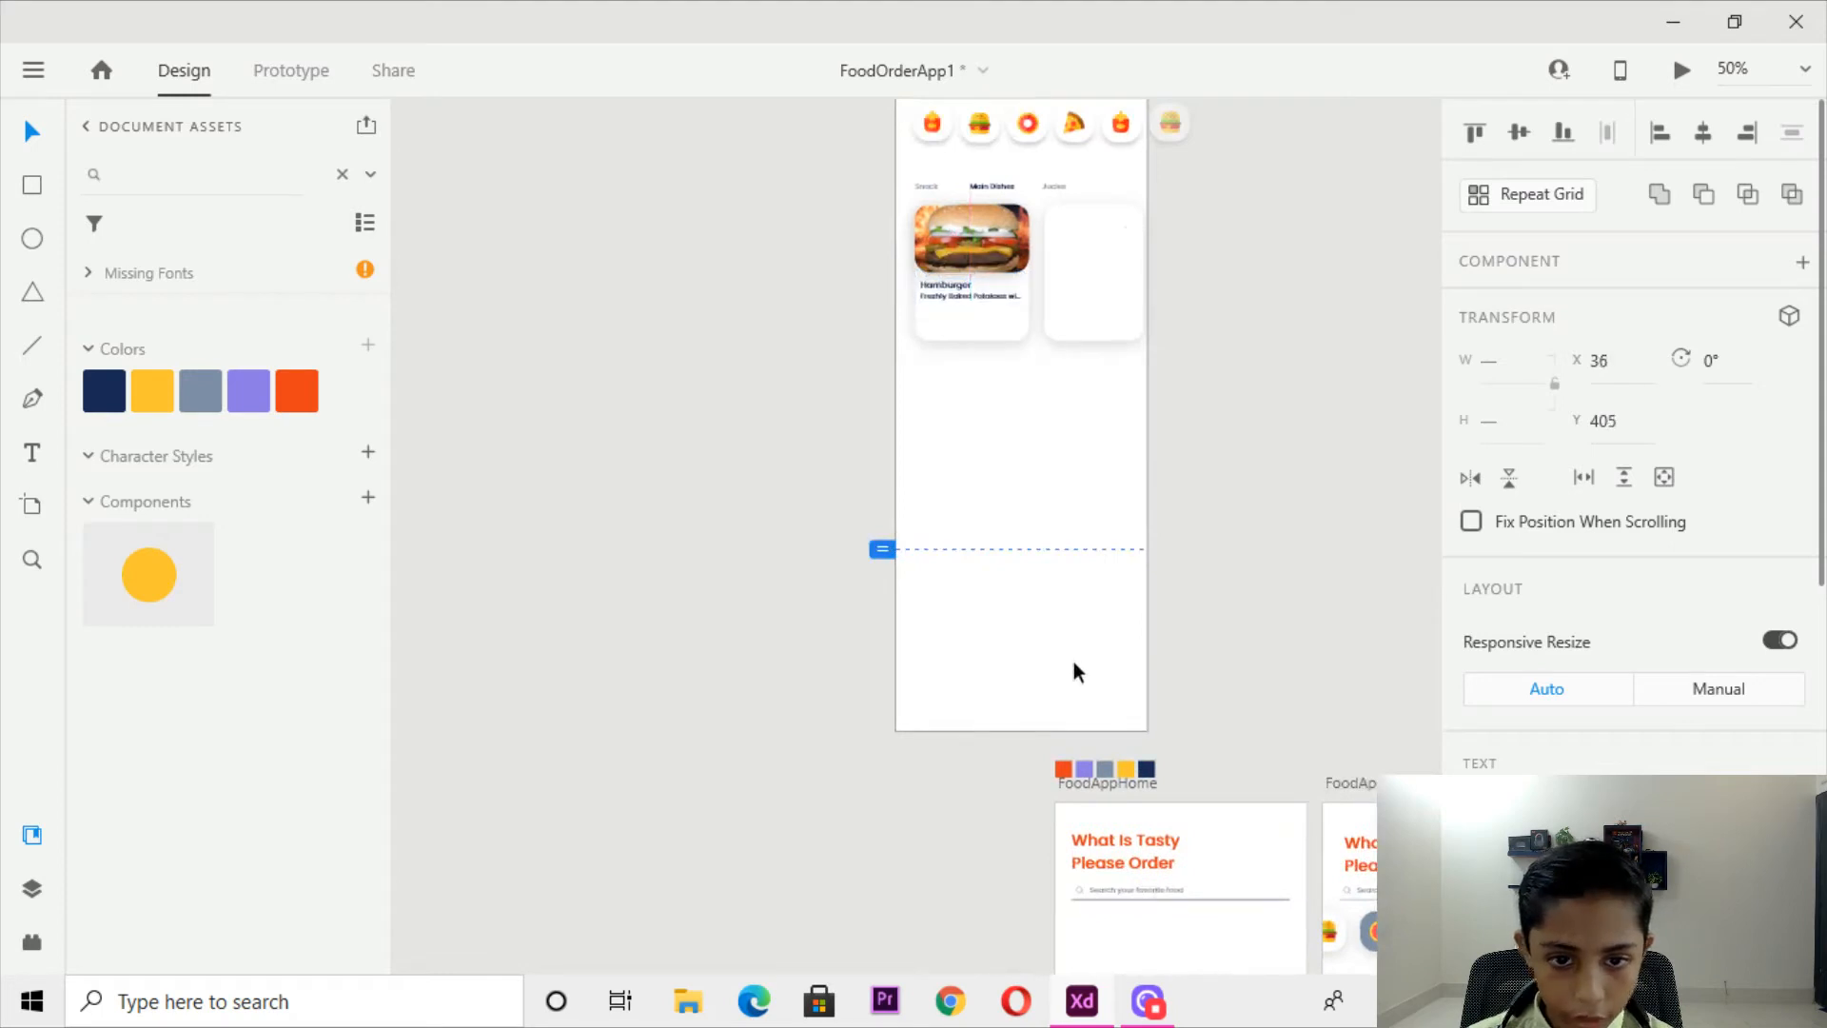
pyautogui.scroll(-3, 1169, 685)
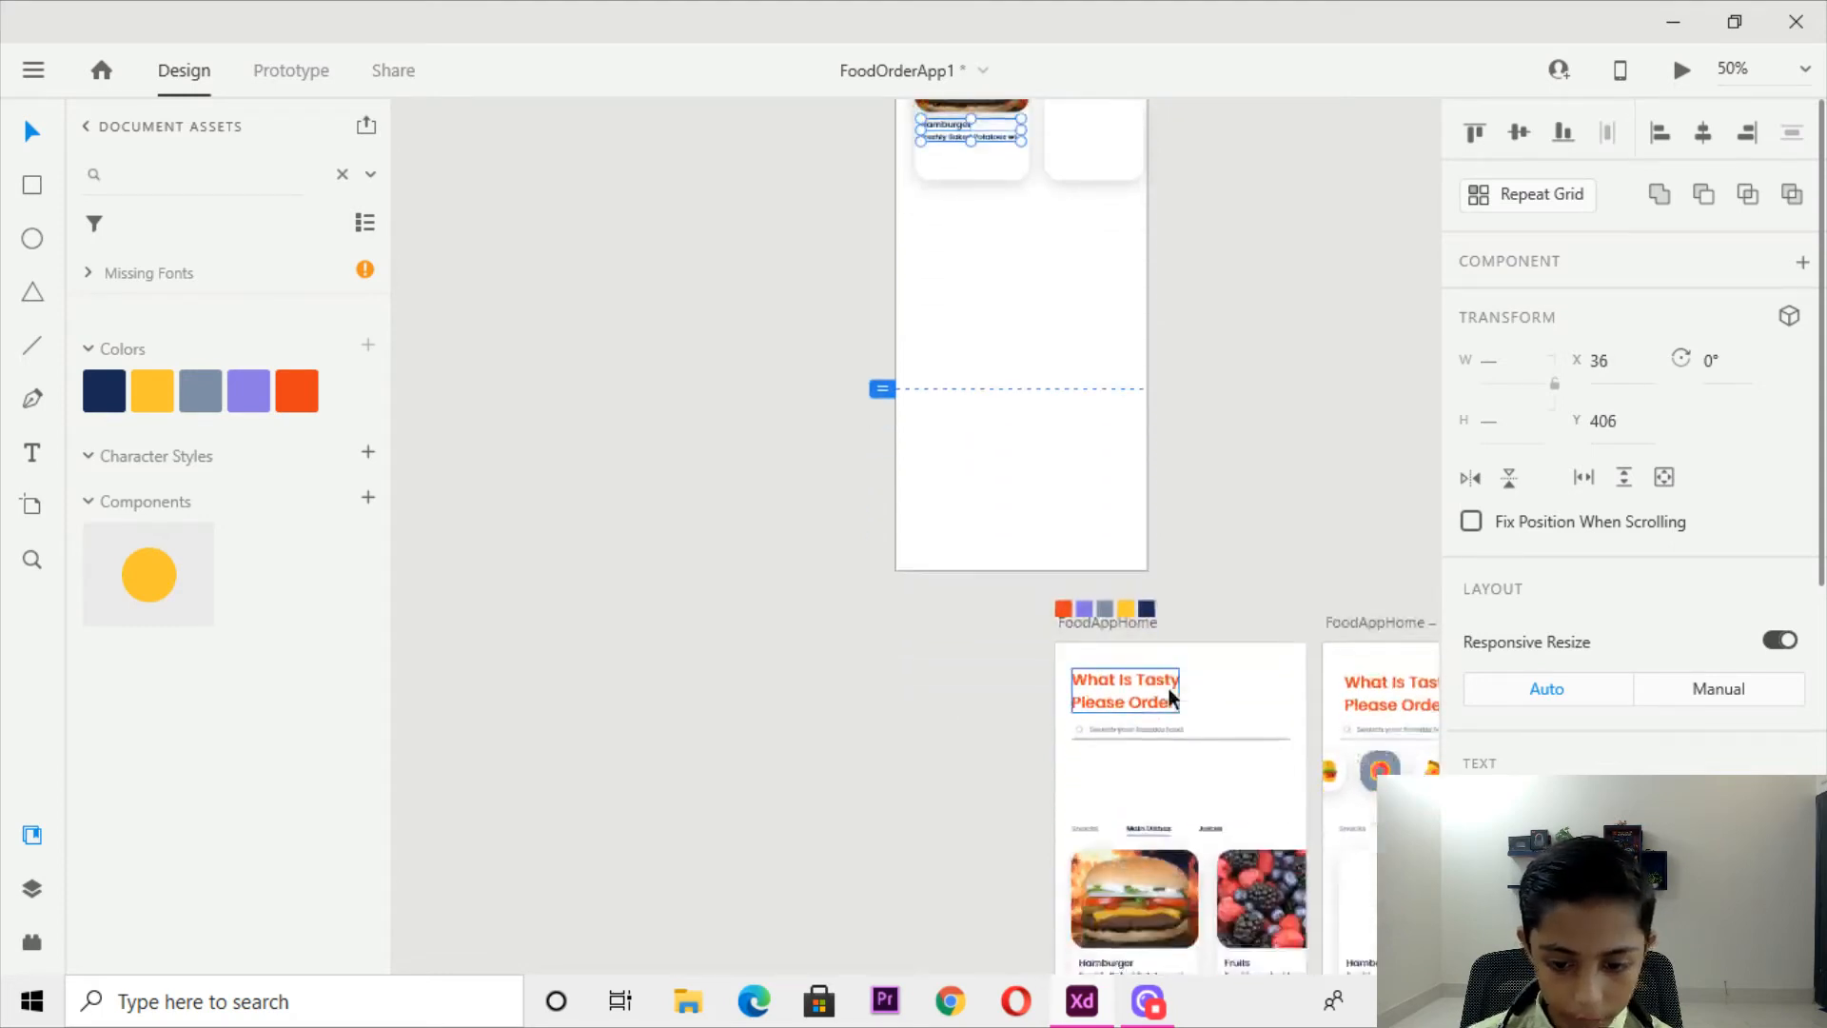
pyautogui.scroll(-1, 1168, 688)
pyautogui.scroll(1, 1168, 688)
pyautogui.moveTo(1101, 448); pyautogui.dragTo(1117, 791)
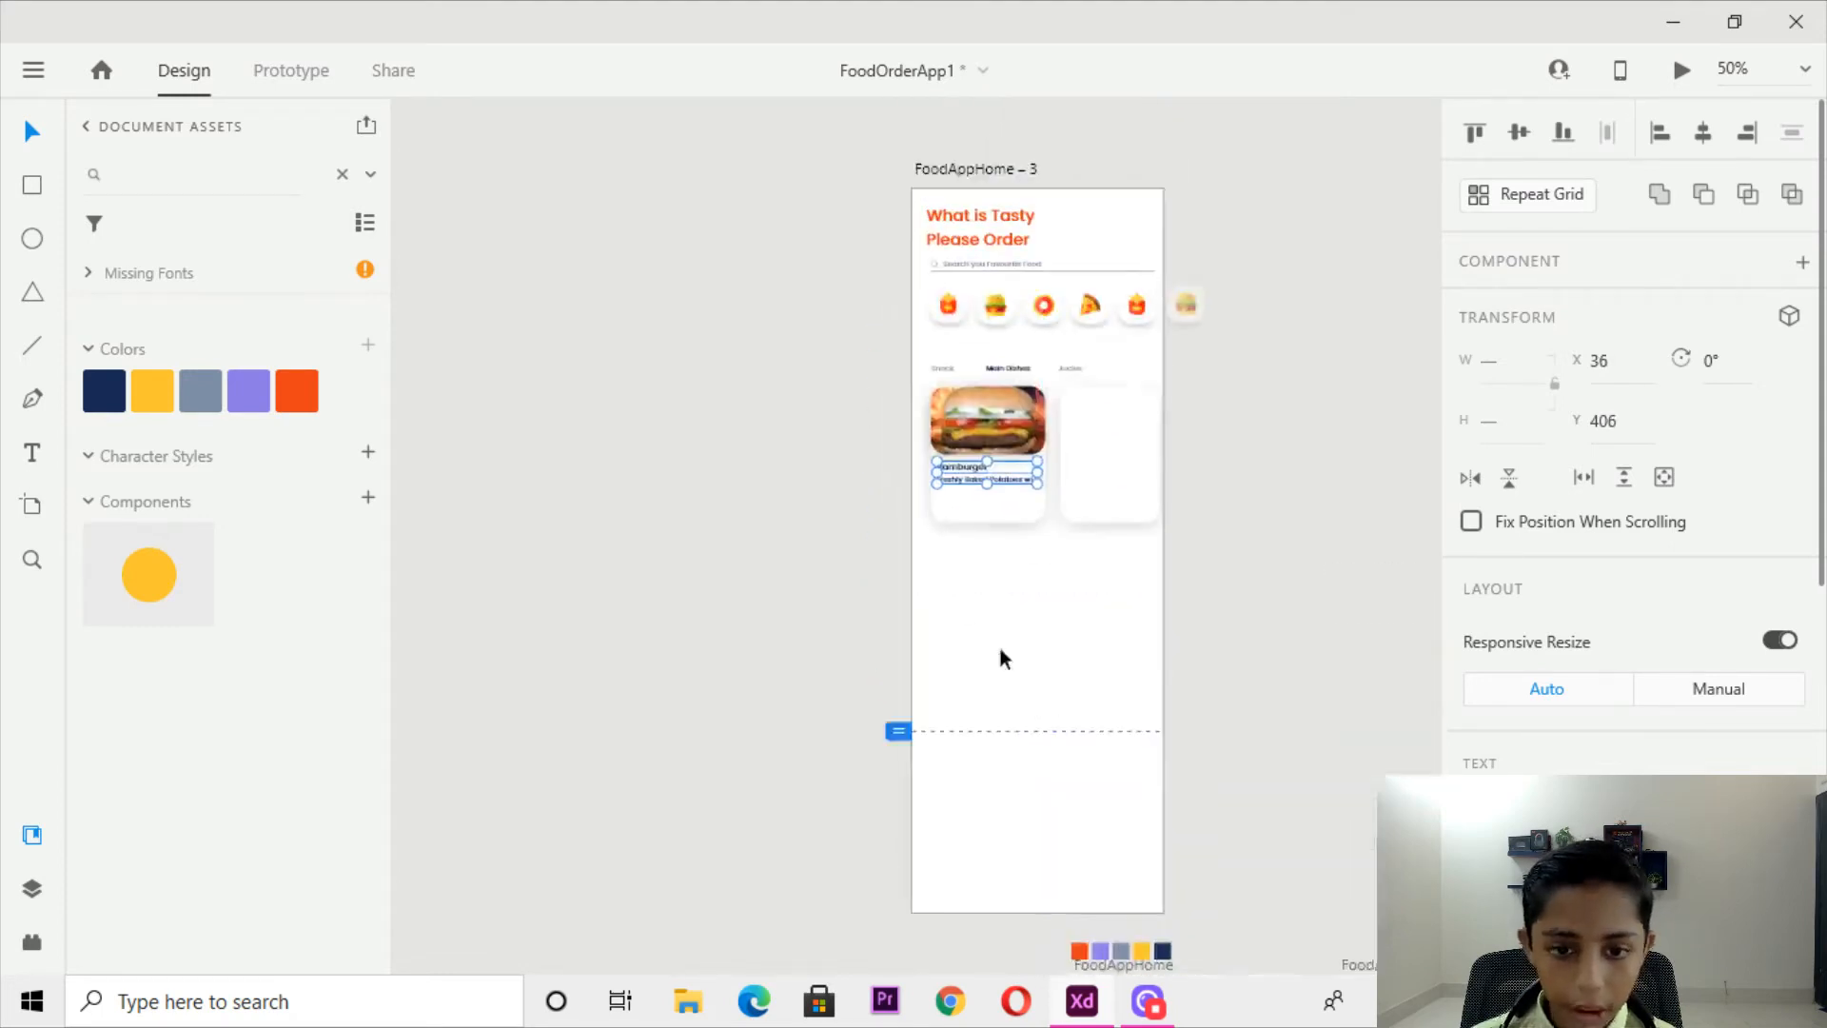
# Nudge the Hamburger title and description into position below the burger photo on the FoodAppHome – 3 card.
pyautogui.hotkey('ctrl', '+')
pyautogui.hotkey('ctrl', '+')
pyautogui.moveTo(876, 484); pyautogui.dragTo(720, 461)
pyautogui.press('Right')
pyautogui.press('Down')
pyautogui.press('Right')
pyautogui.press('Up')
pyautogui.press('Up')
pyautogui.press('Up')
pyautogui.press('Up')
pyautogui.press('Left')
pyautogui.press('Left')
pyautogui.press('Right')
pyautogui.click(997, 631)
# Select the $, 15 and .00 price texts on the Hamburger card of the reference FoodAppHome artboard.
pyautogui.hotkey('ctrl', '-')
pyautogui.hotkey('ctrl', '-')
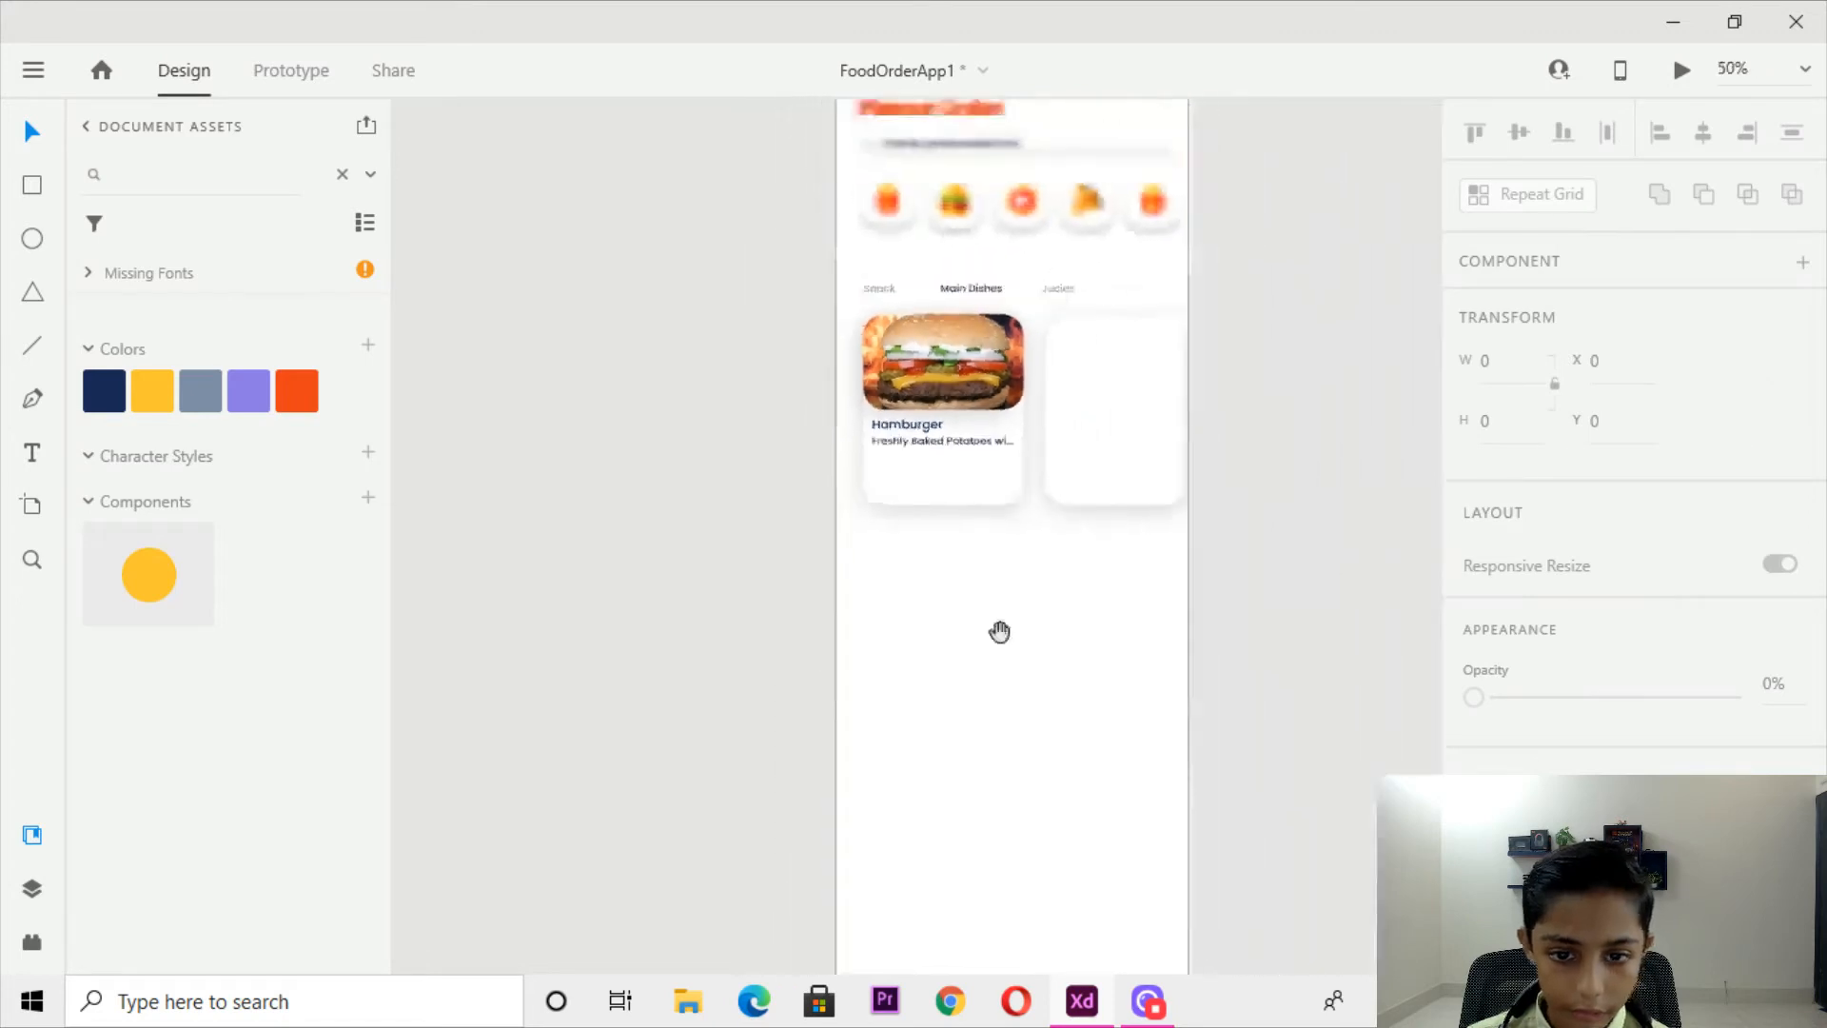
pyautogui.moveTo(998, 631); pyautogui.dragTo(1053, 3)
pyautogui.hotkey('ctrl', '+')
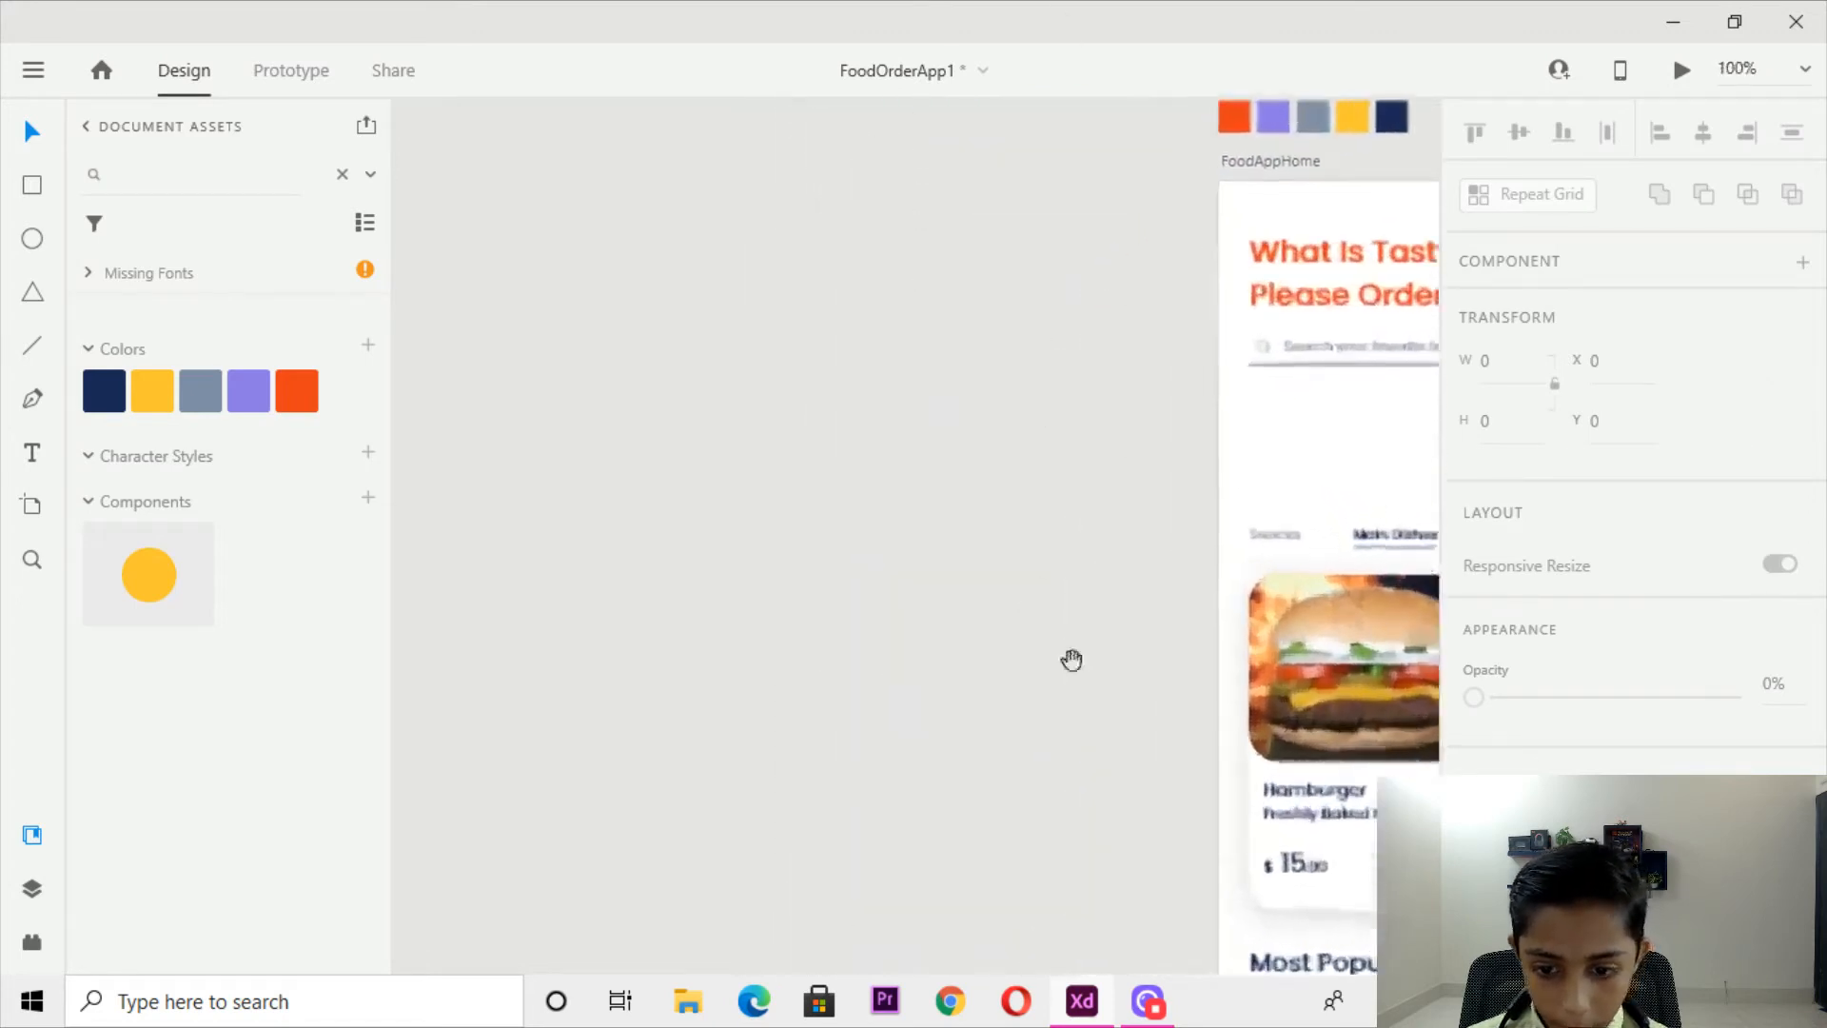
pyautogui.moveTo(1069, 657); pyautogui.dragTo(833, 477)
pyautogui.moveTo(880, 599); pyautogui.dragTo(1180, 643)
pyautogui.click(1153, 602)
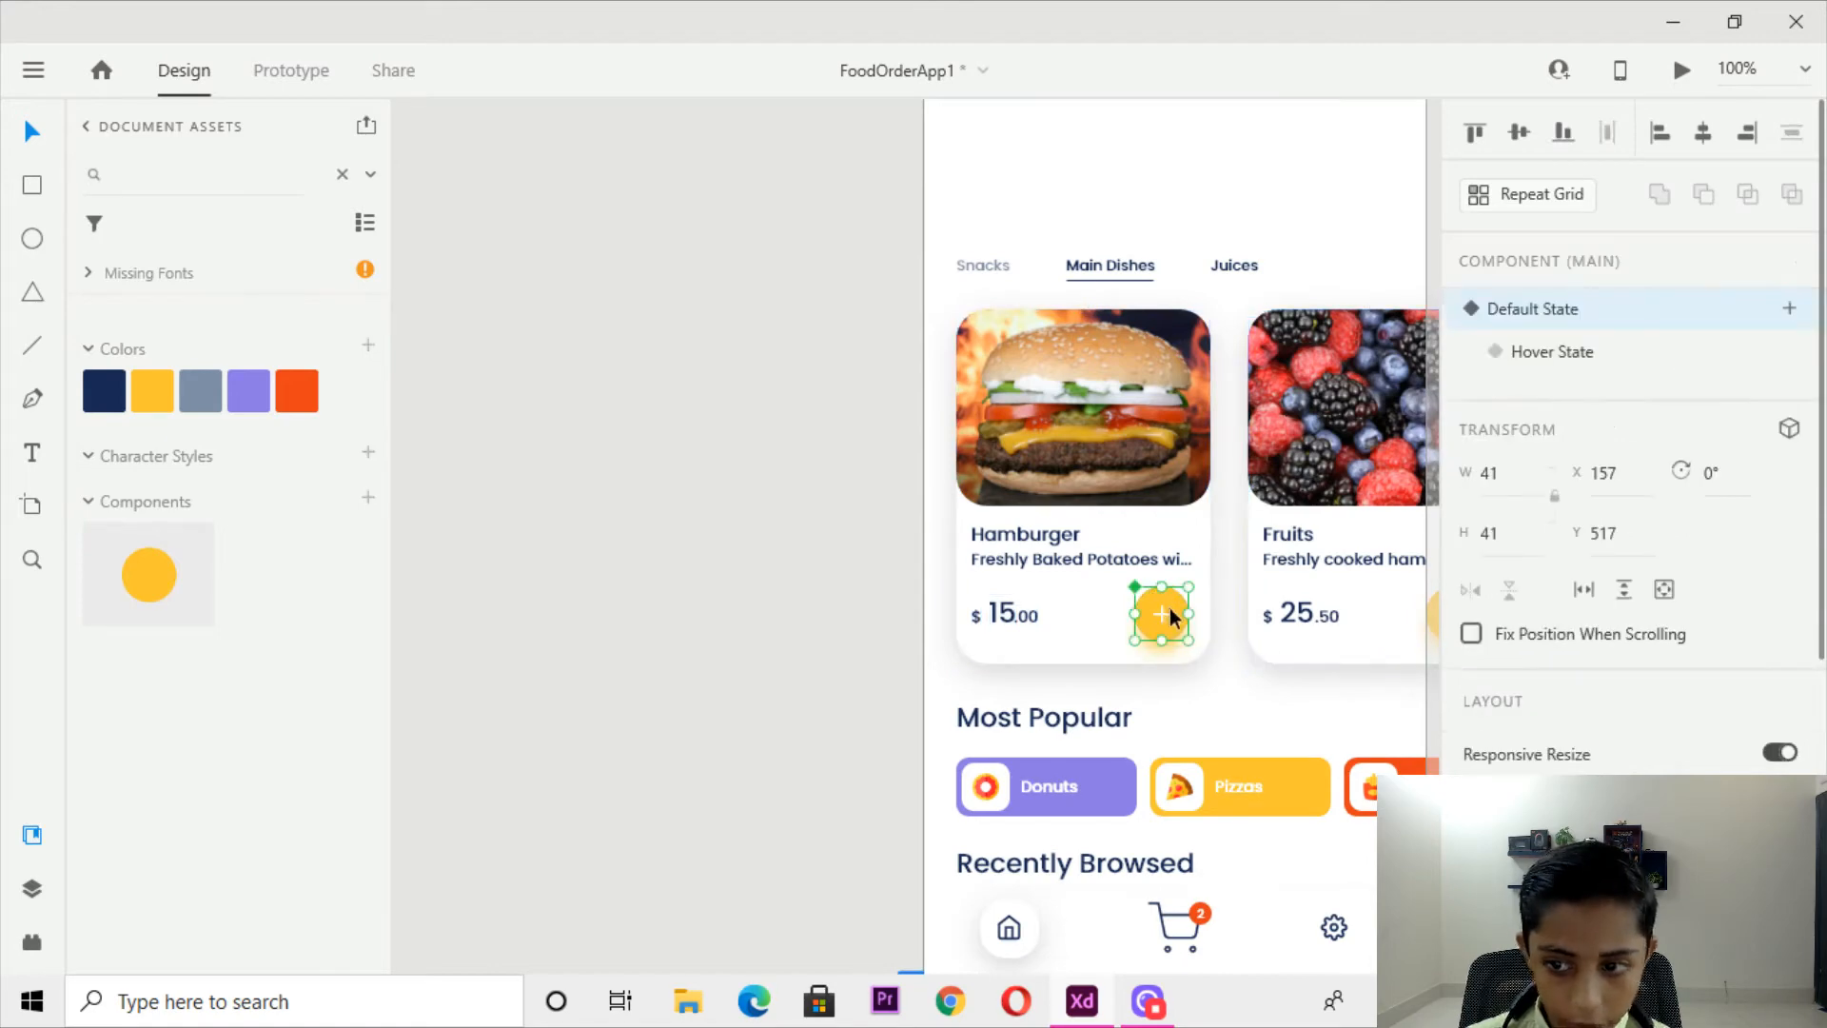
pyautogui.hotkey('ctrl', '+')
pyautogui.press('Escape')
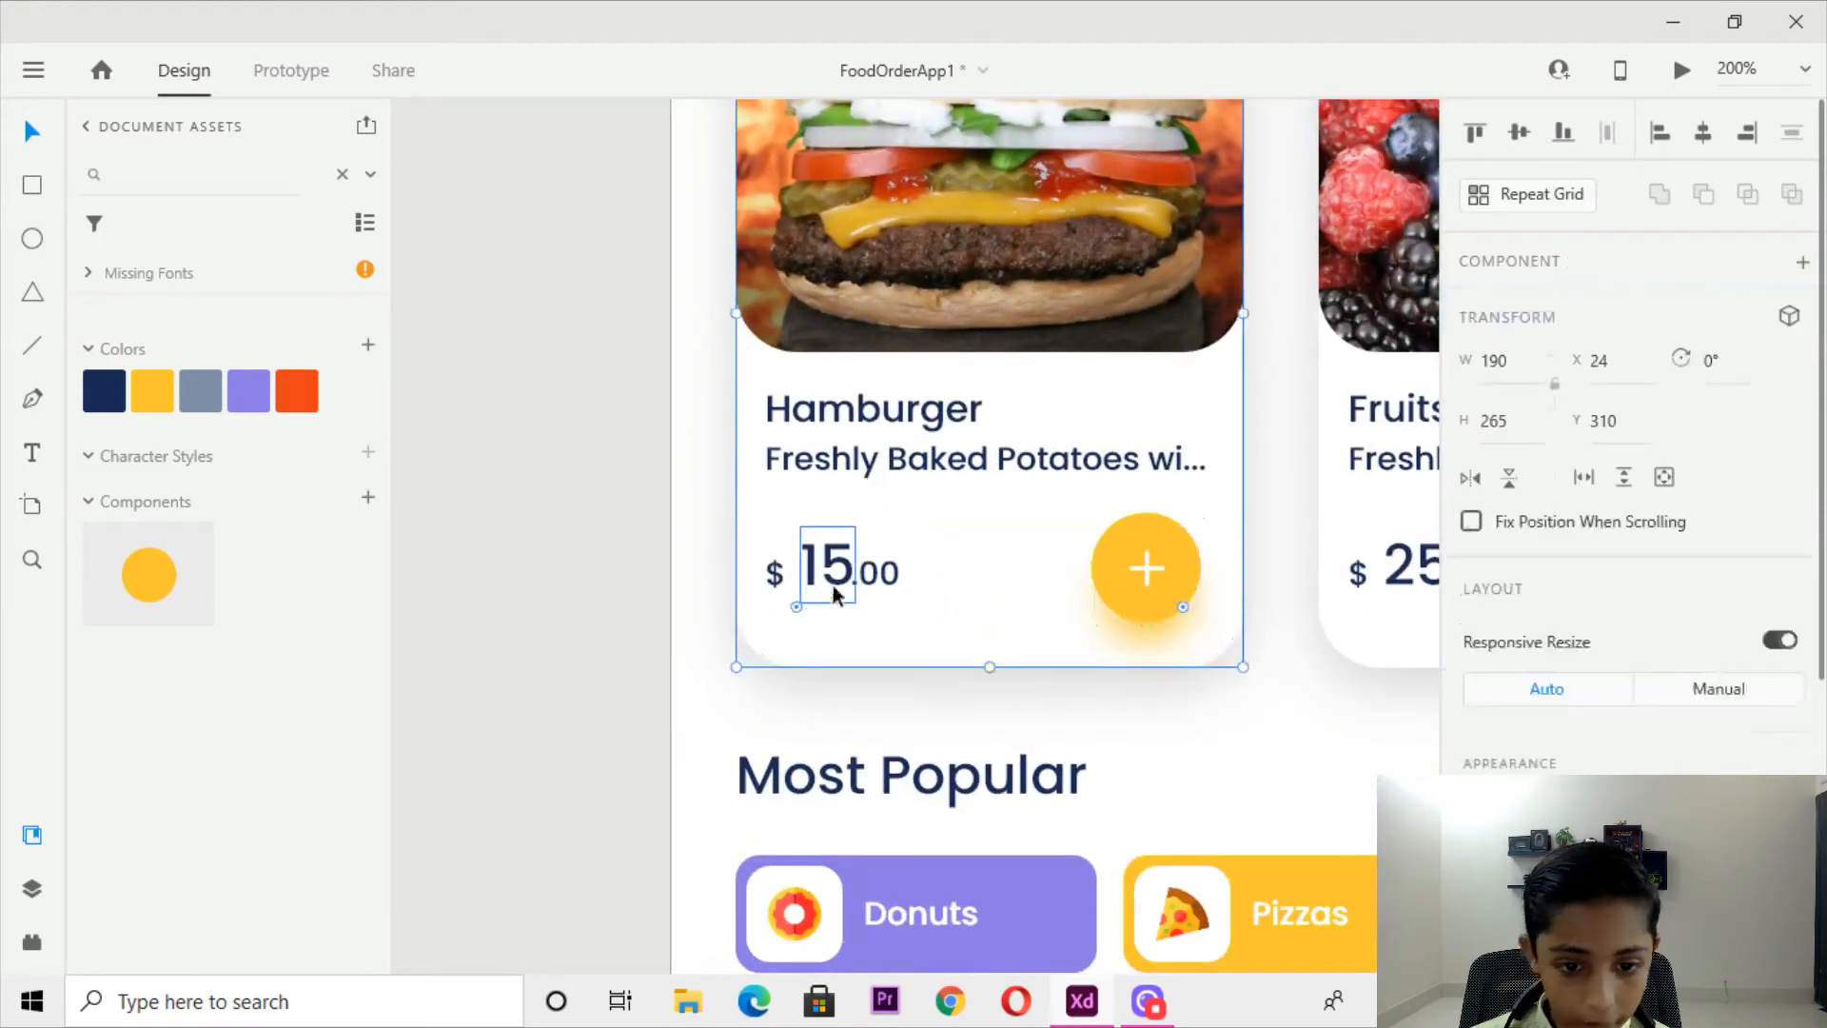
pyautogui.click(778, 567)
pyautogui.keyDown('shift'); pyautogui.click(837, 567); pyautogui.keyUp('shift')
pyautogui.keyDown('shift'); pyautogui.click(883, 570); pyautogui.keyUp('shift')
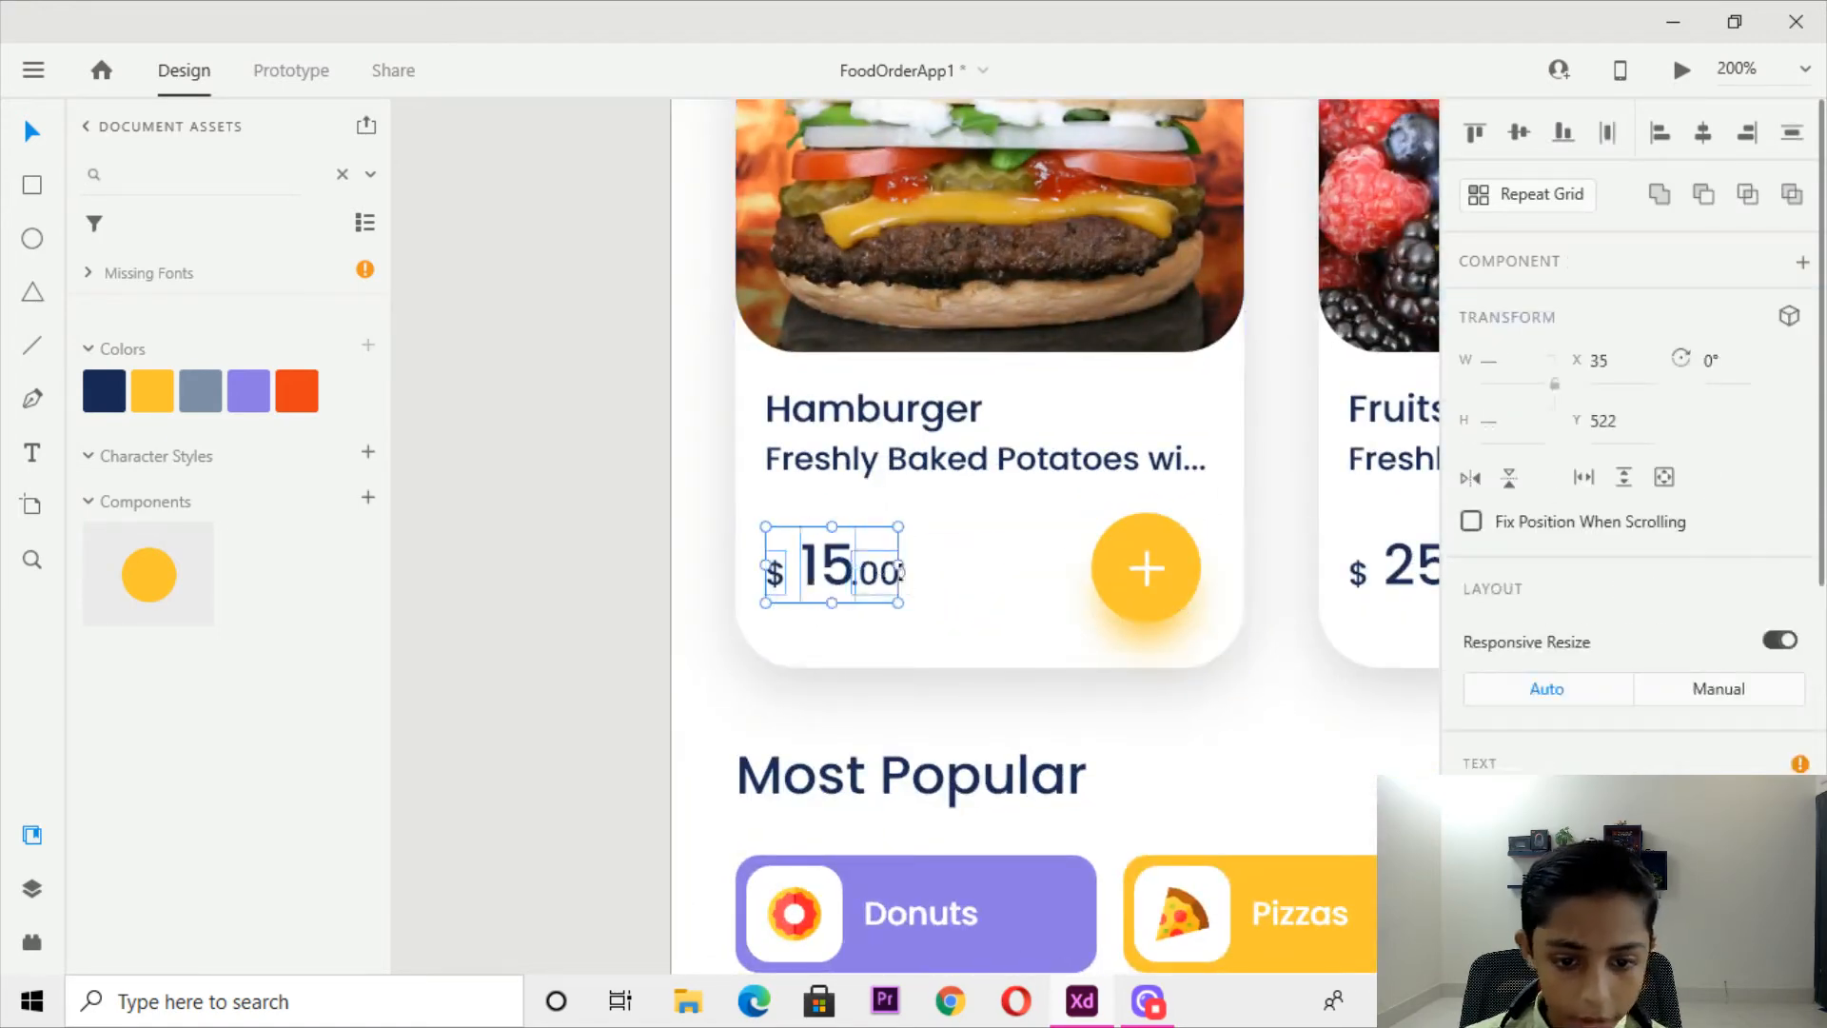
# Try to paste the price texts into the FoodAppHome – 3 Hamburger card, below the description.
pyautogui.hotkey('ctrl', '-')
pyautogui.hotkey('ctrl', '-')
pyautogui.moveTo(840, 375); pyautogui.dragTo(892, 806)
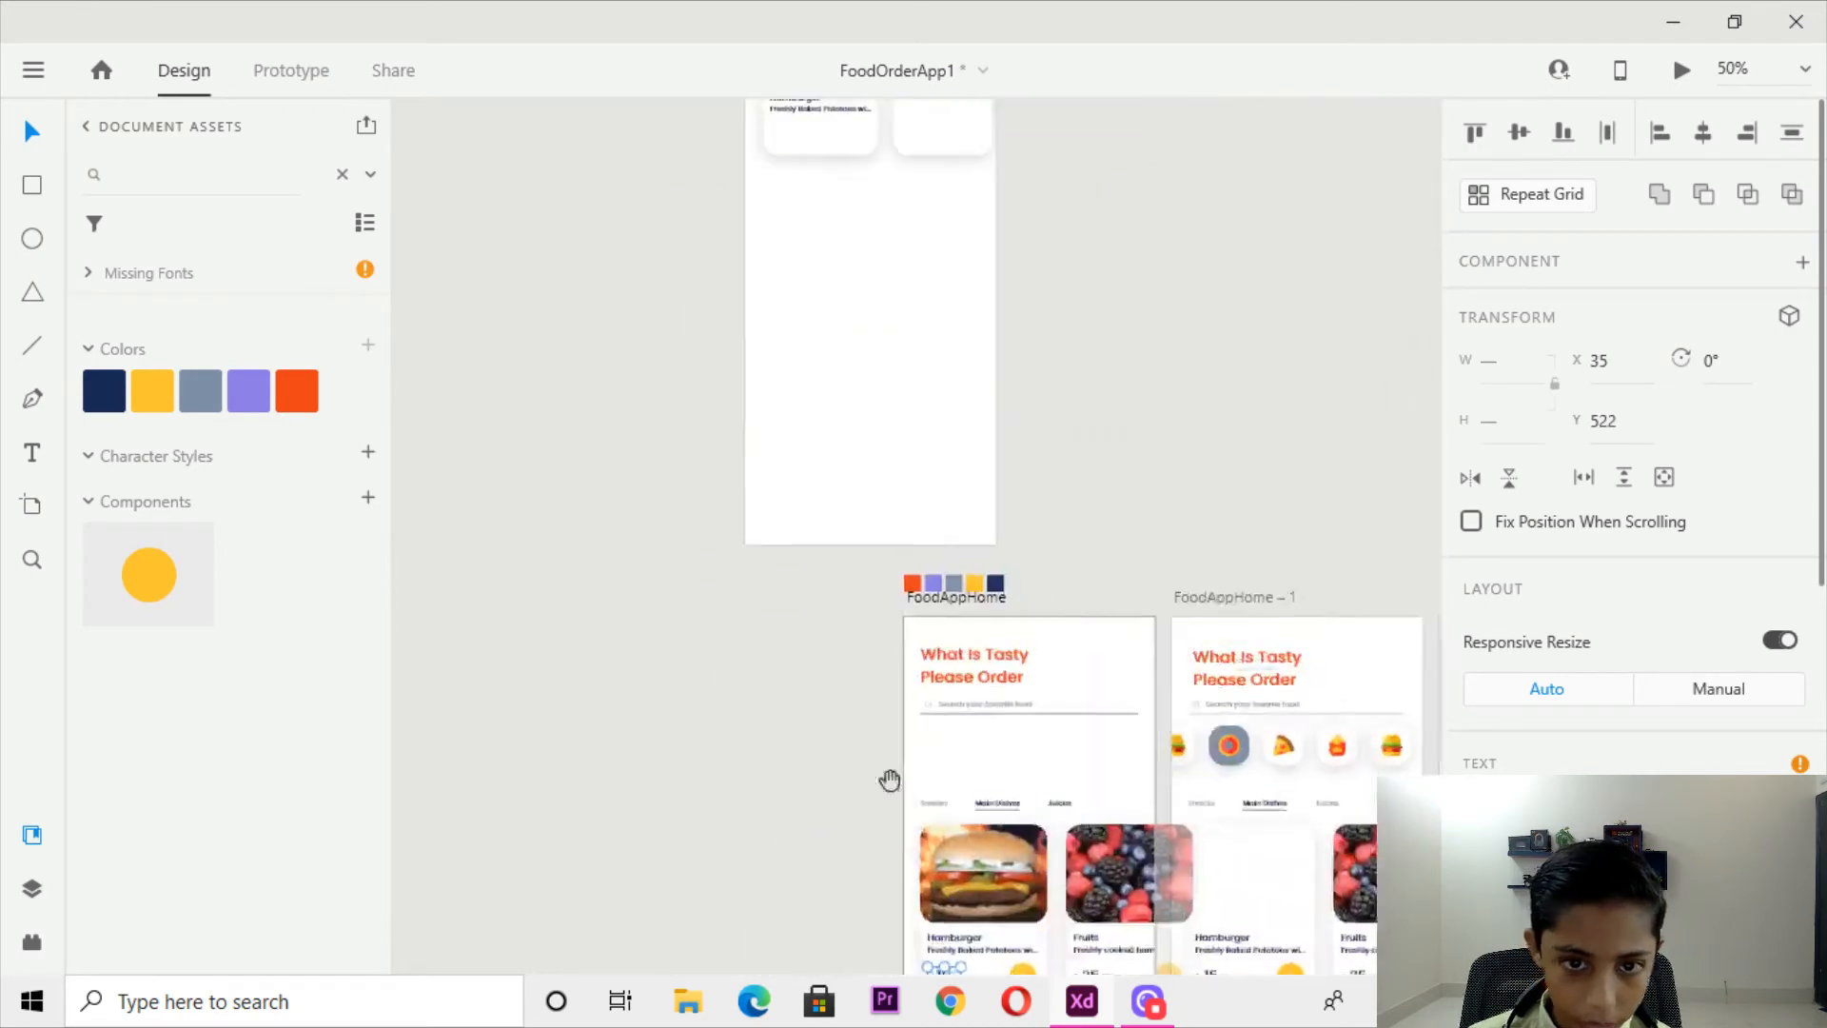
pyautogui.moveTo(809, 557); pyautogui.dragTo(903, 814)
pyautogui.hotkey('ctrl', '+')
pyautogui.hotkey('ctrl', '+')
pyautogui.moveTo(825, 544); pyautogui.dragTo(842, 904)
pyautogui.moveTo(917, 345); pyautogui.dragTo(969, 416)
pyautogui.hotkey('ctrl', '+')
pyautogui.hotkey('ctrl', '+')
pyautogui.hotkey('ctrl', 'v')
pyautogui.moveTo(840, 692); pyautogui.dragTo(837, 644)
pyautogui.hotkey('ctrl', '-')
pyautogui.hotkey('ctrl', '-')
pyautogui.hotkey('ctrl', '-')
pyautogui.hotkey('ctrl', '-')
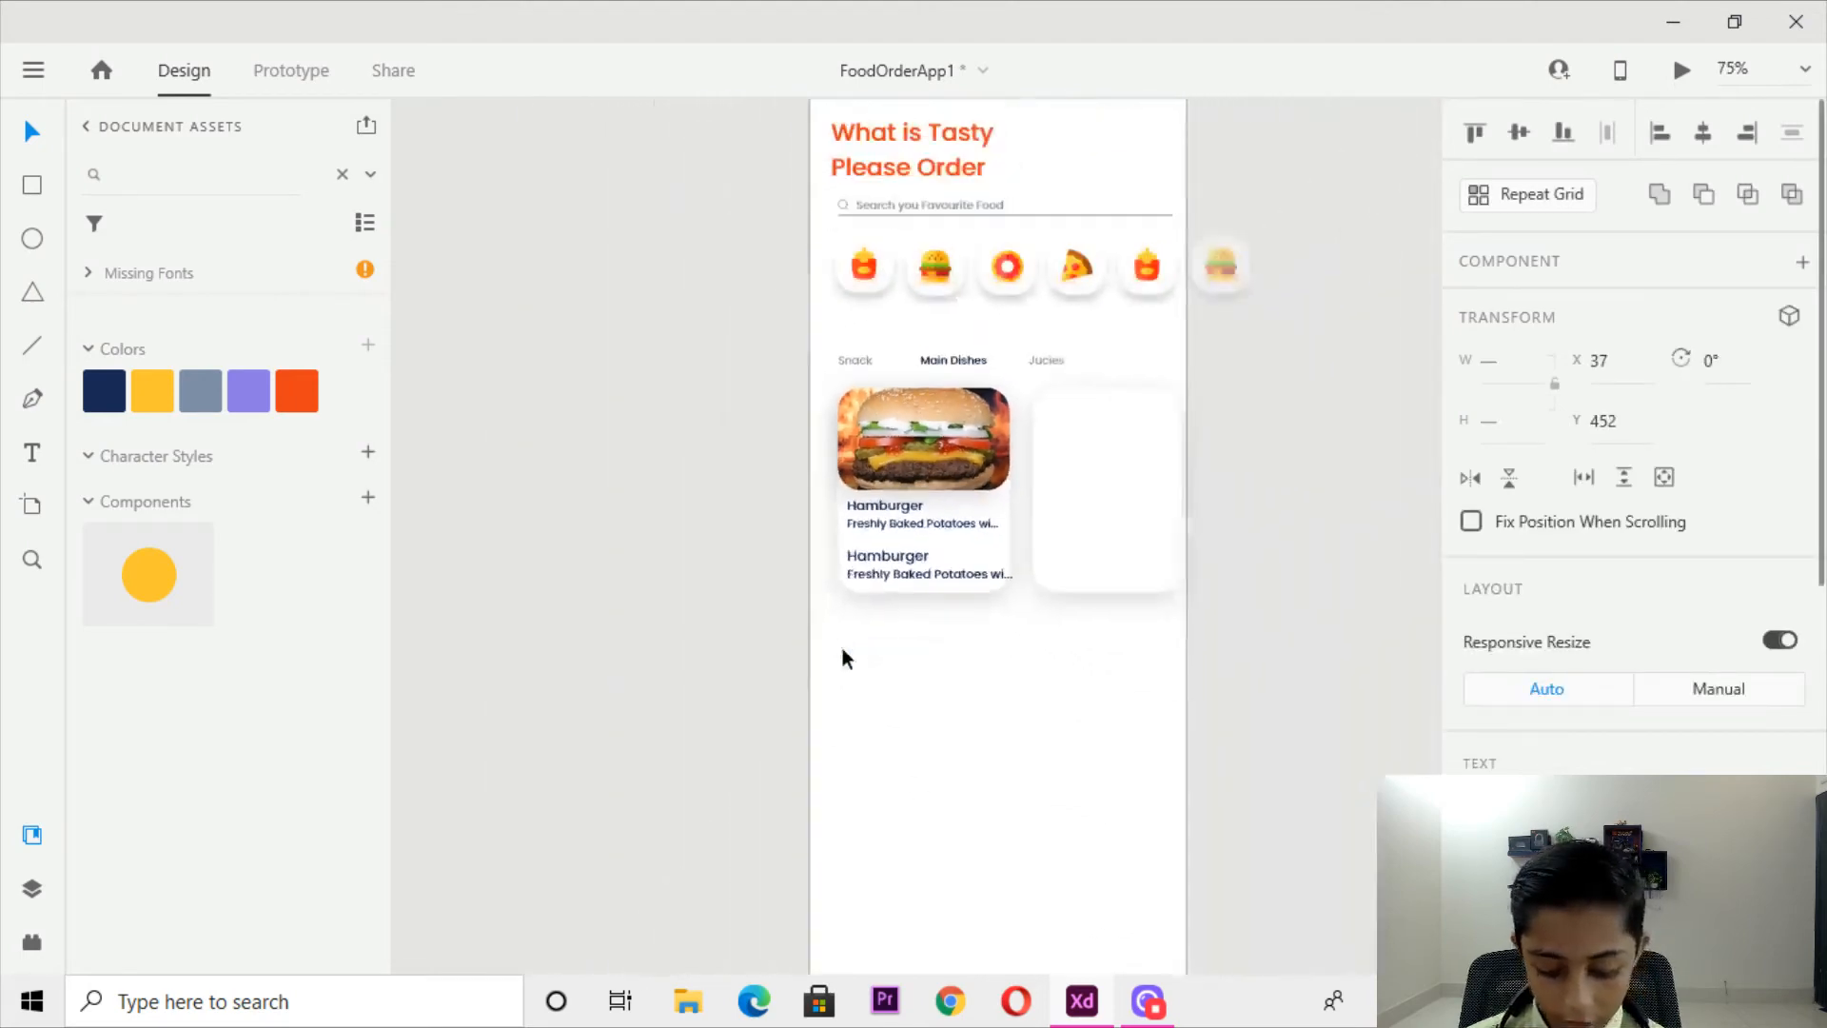
# Copy the $ 15 .00 price texts from the reference Hamburger card and place them below the description on the FoodAppHome – 3 card.
pyautogui.scroll(-2, 1121, 672)
pyautogui.scroll(-10, 1123, 657)
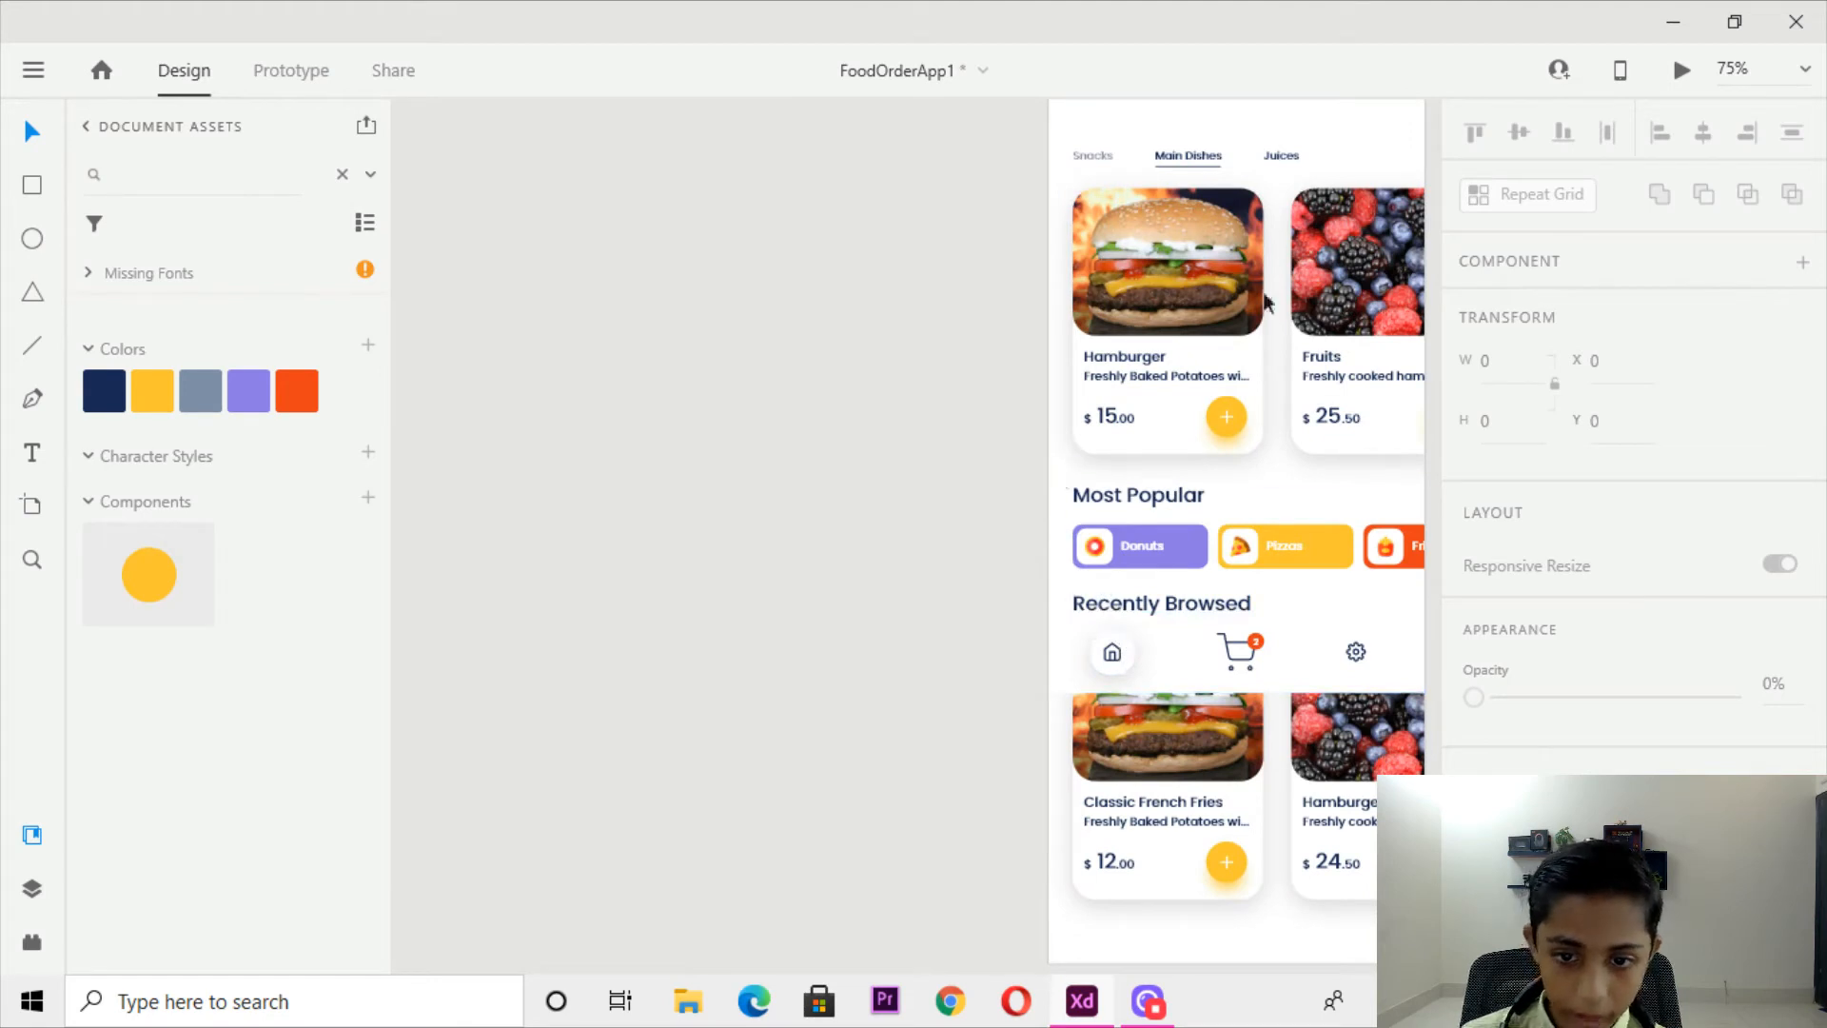
pyautogui.doubleClick(1106, 414)
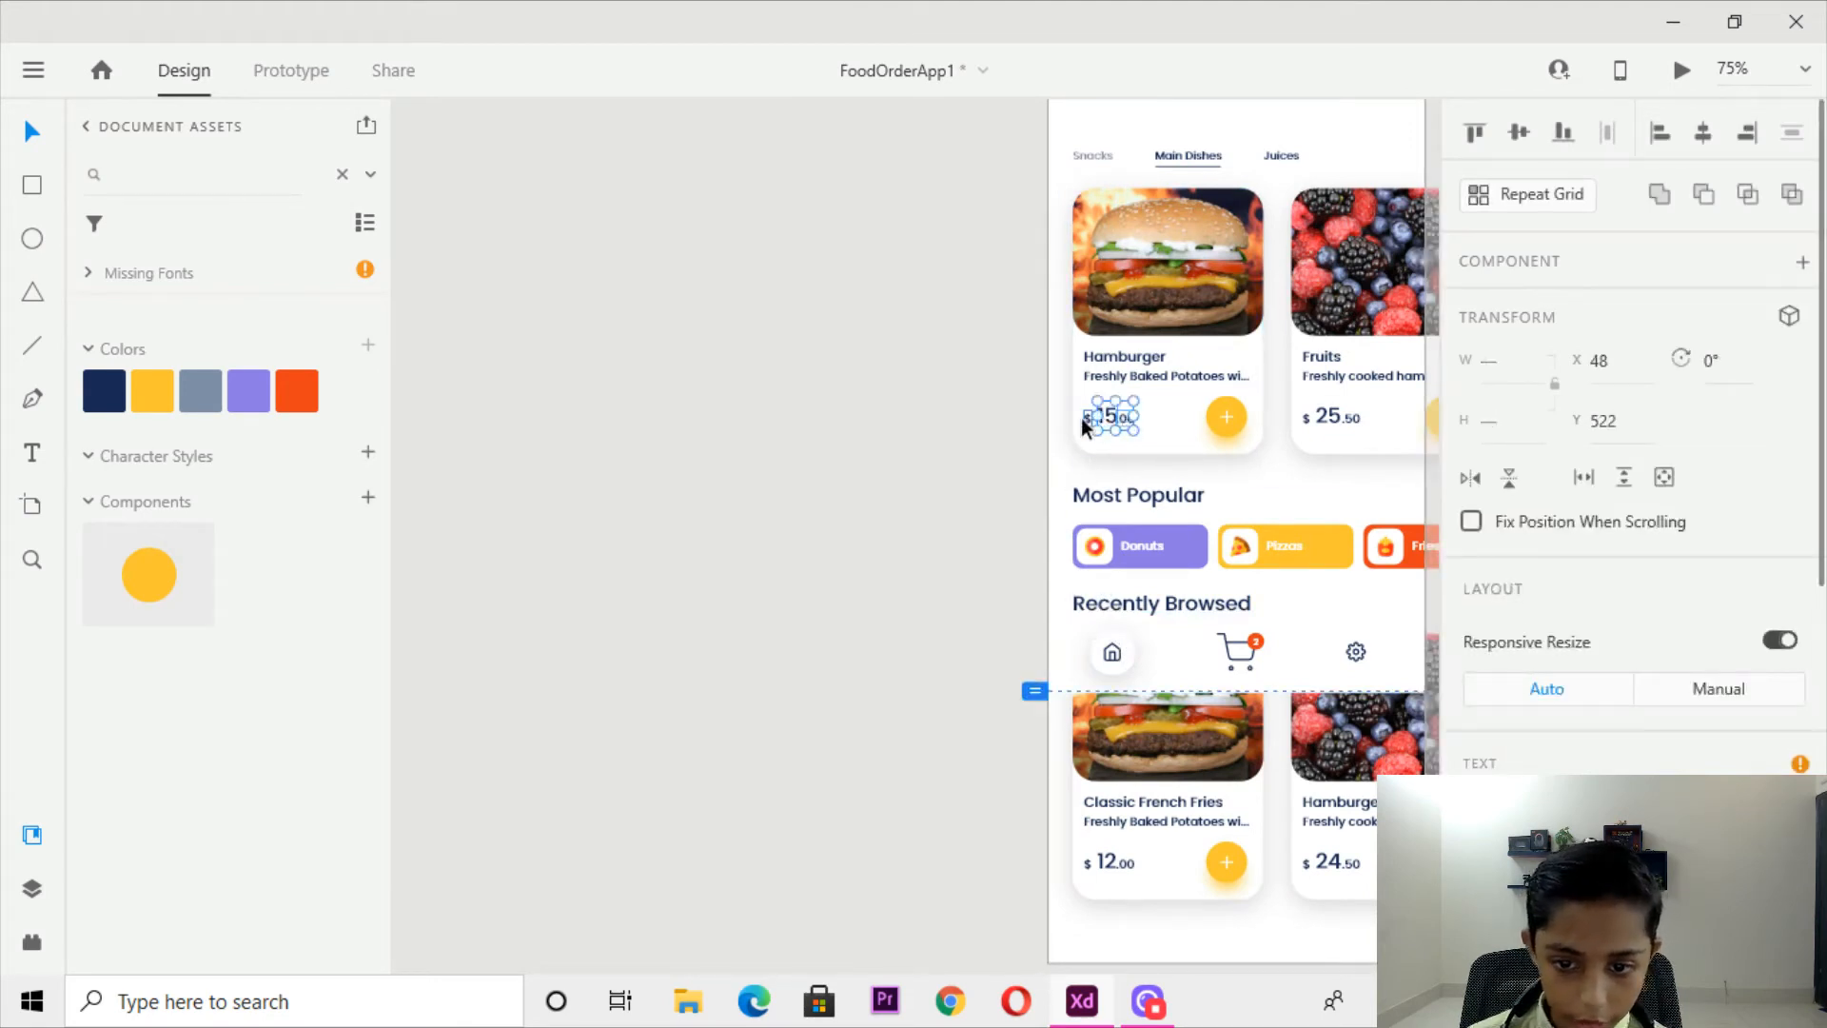
pyautogui.keyDown('shift'); pyautogui.click(1084, 418); pyautogui.keyUp('shift')
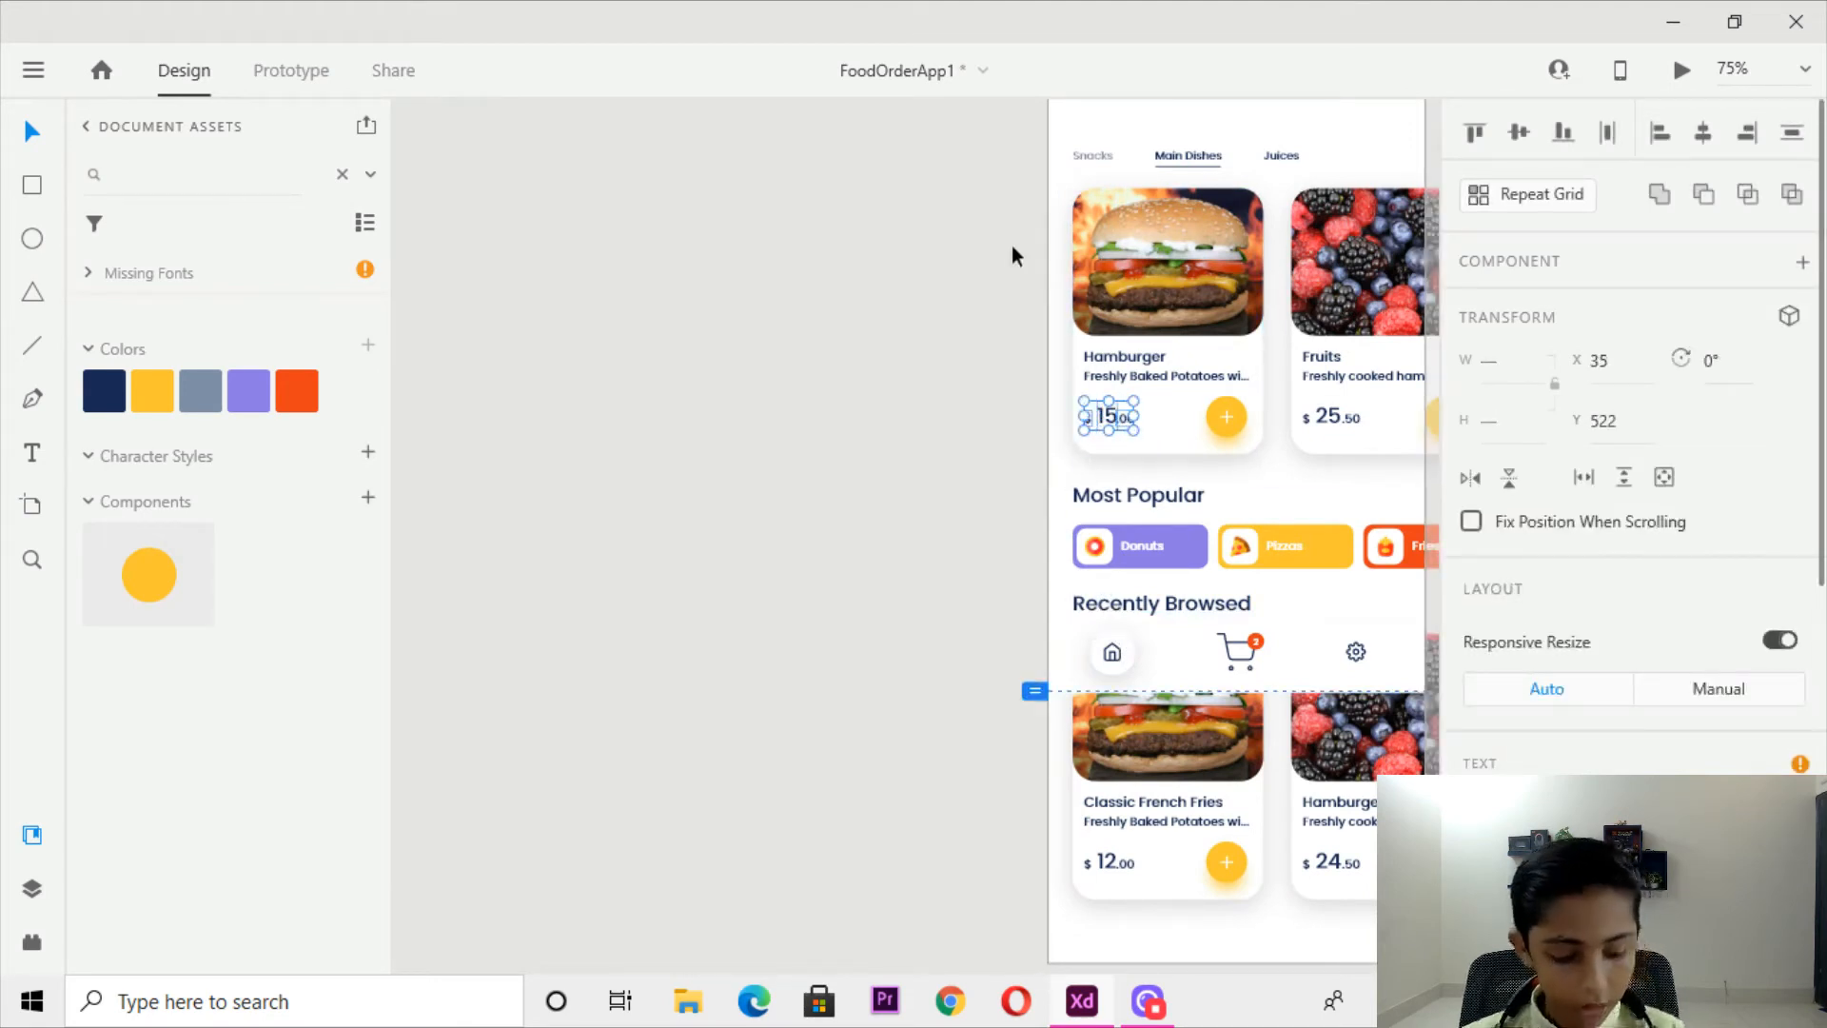
pyautogui.moveTo(1016, 687); pyautogui.dragTo(1005, 266)
pyautogui.moveTo(1349, 920); pyautogui.dragTo(875, 238)
pyautogui.hotkey('ctrl', '+')
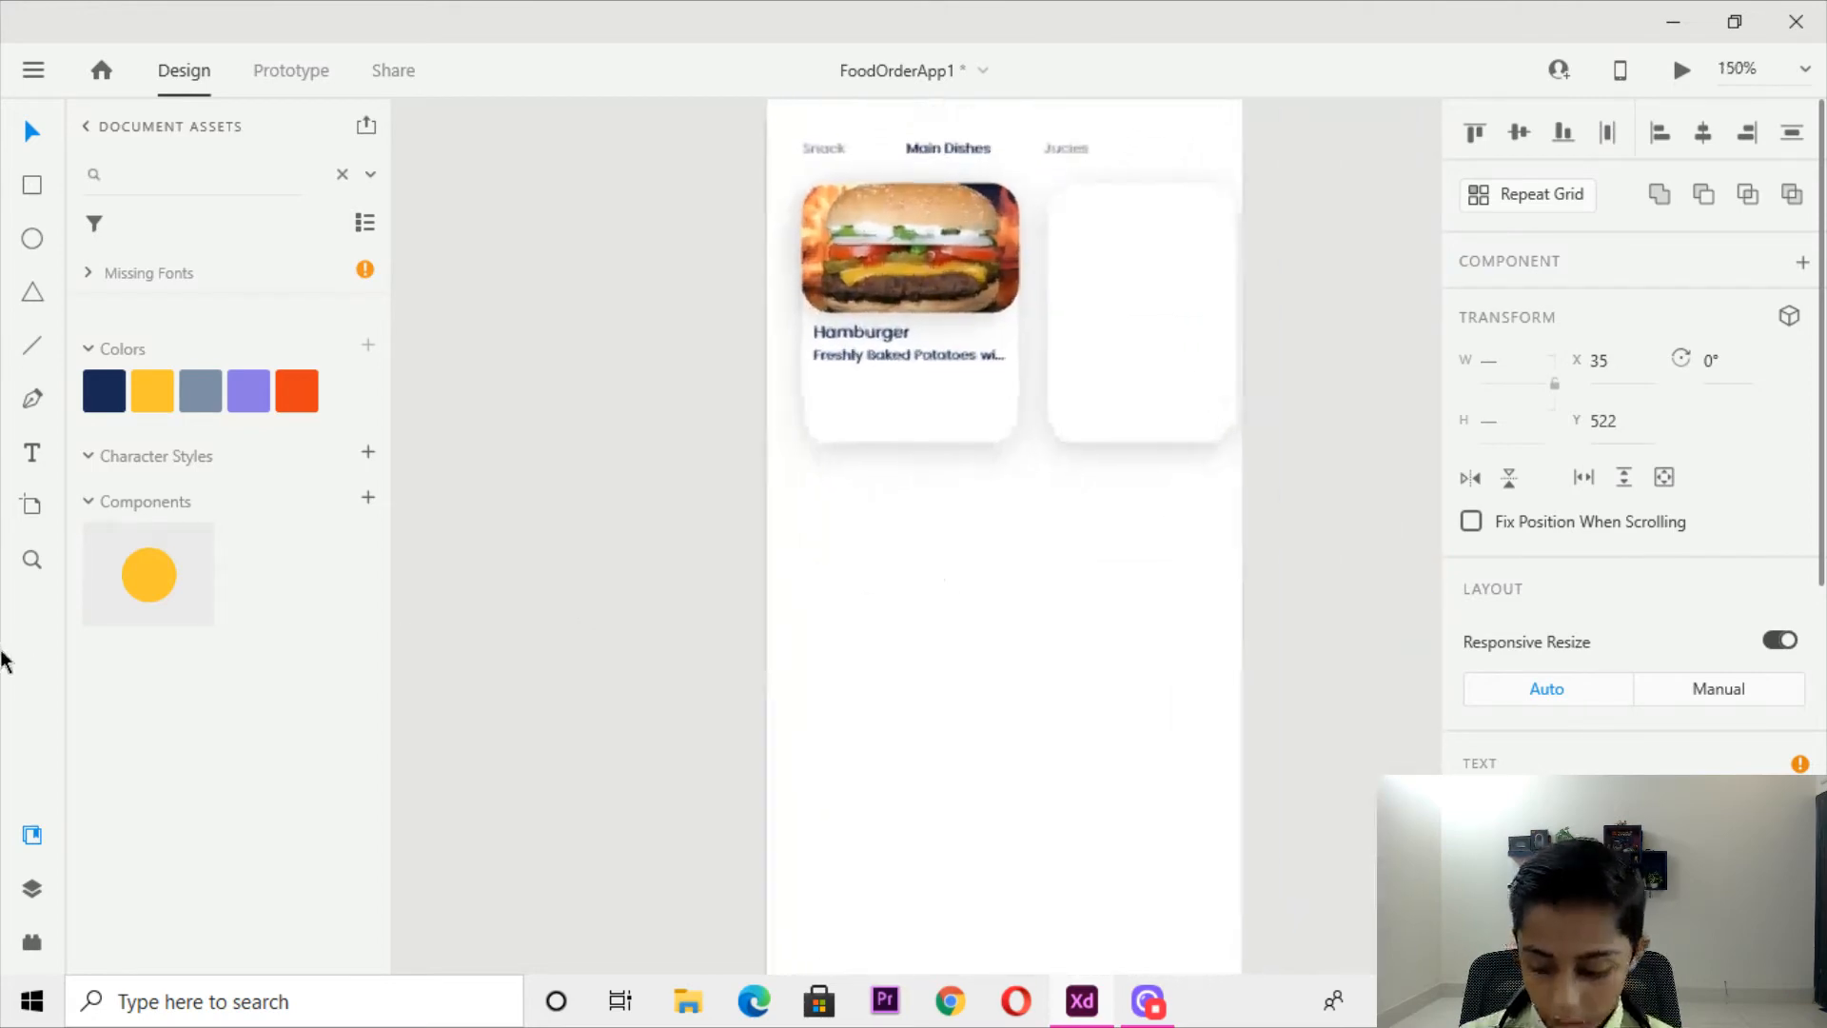
pyautogui.hotkey('ctrl', '+')
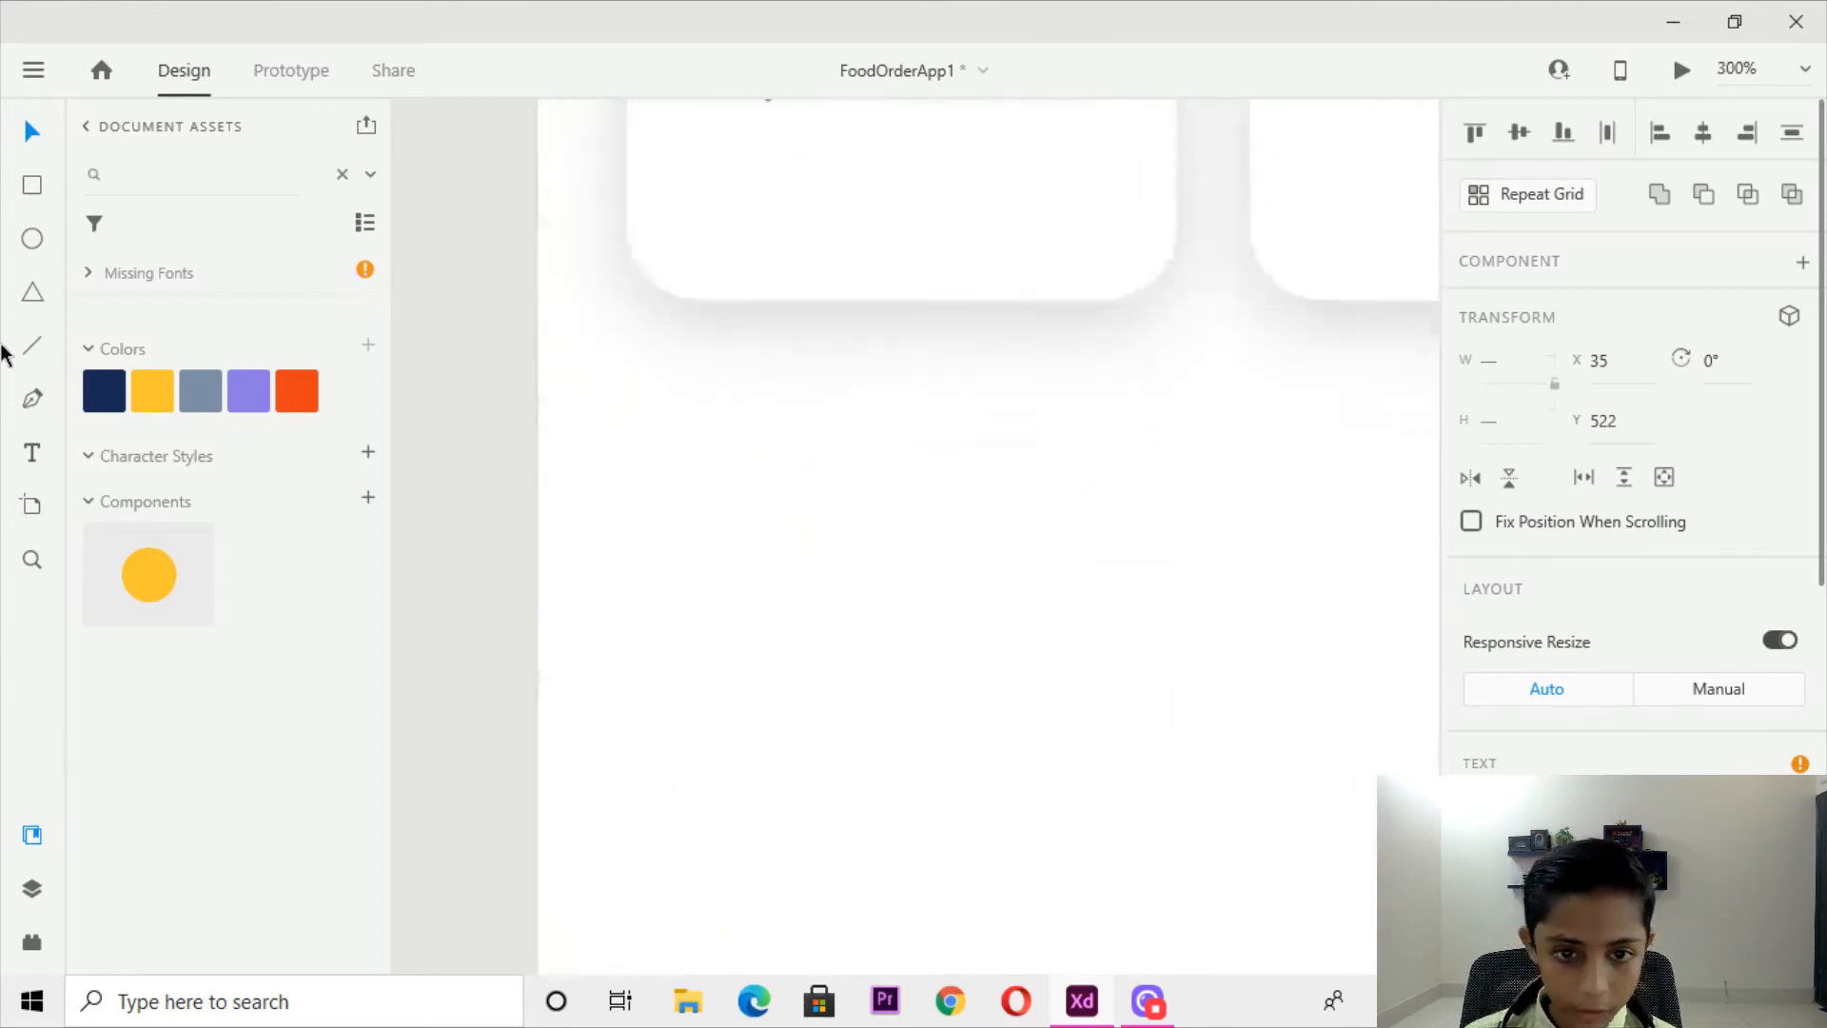
pyautogui.moveTo(563, 391); pyautogui.dragTo(575, 727)
pyautogui.hotkey('ctrl', 'v')
pyautogui.moveTo(953, 544); pyautogui.dragTo(740, 410)
pyautogui.click(735, 474)
# Retype the copied price's whole number as 15 and its decimals as .00.
pyautogui.click(725, 383)
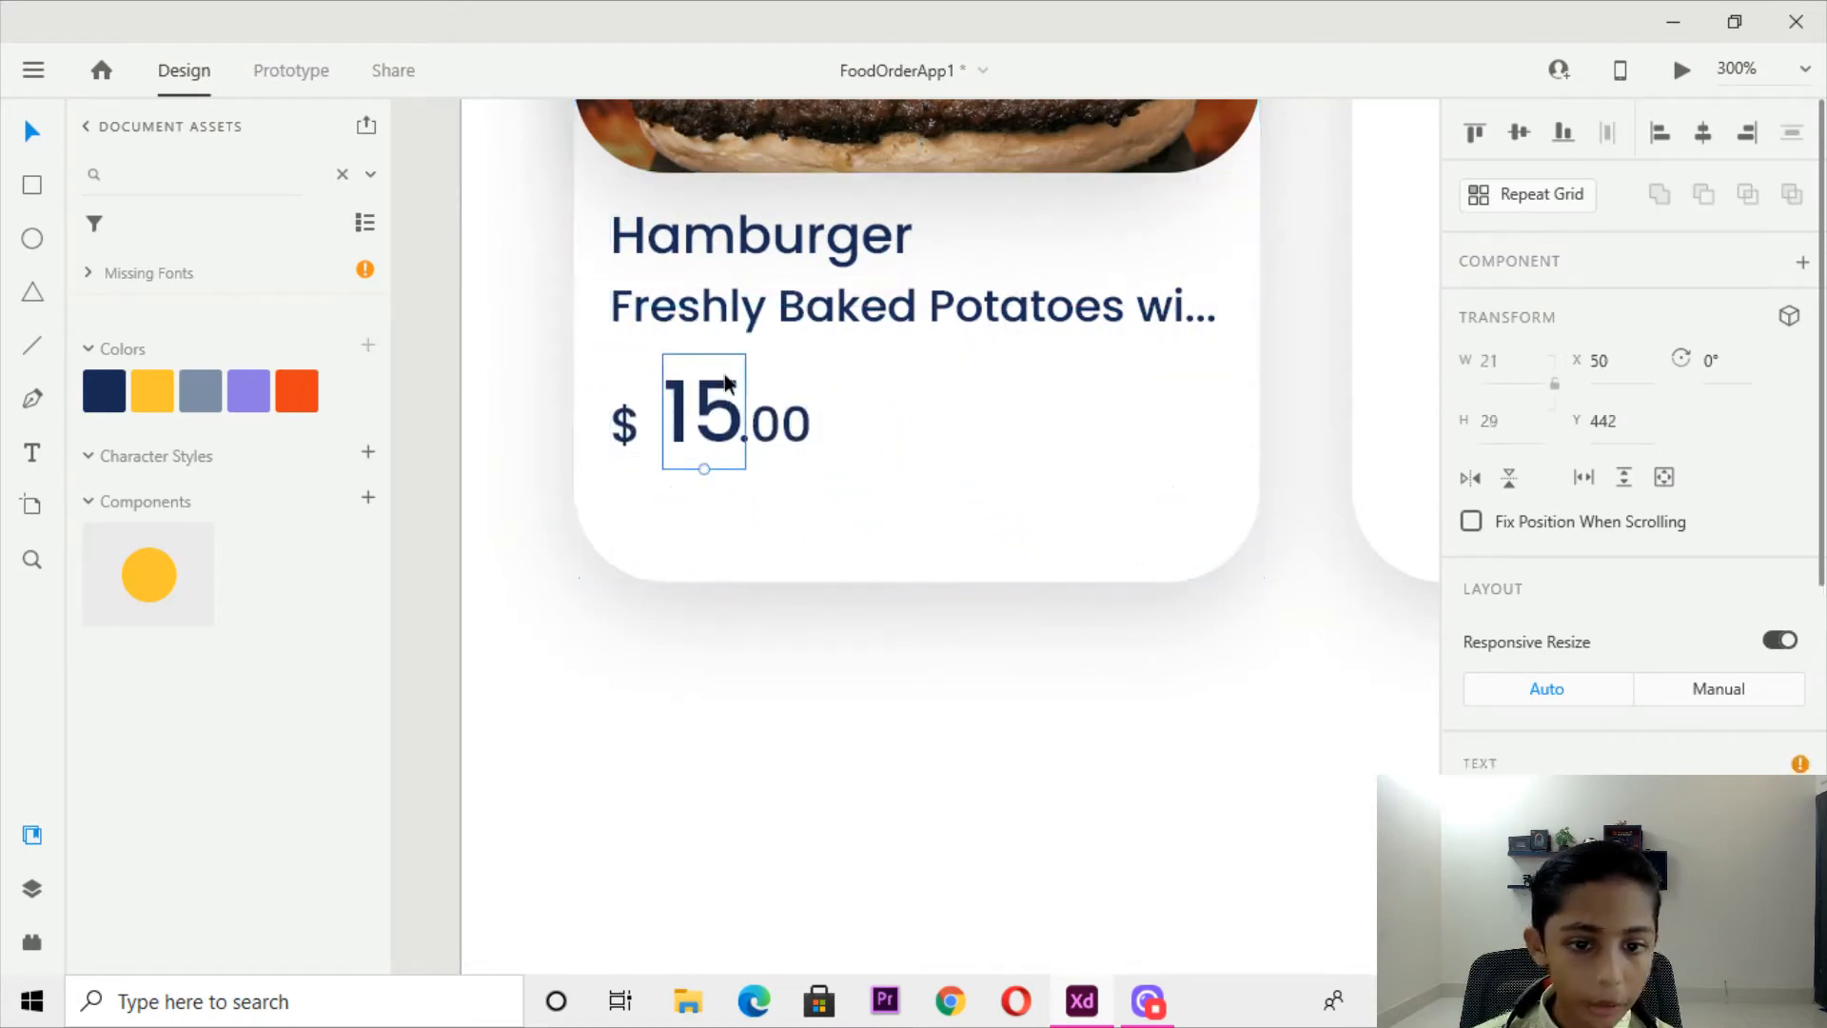
pyautogui.doubleClick(727, 382)
pyautogui.press('BackSpace')
pyautogui.write('15')
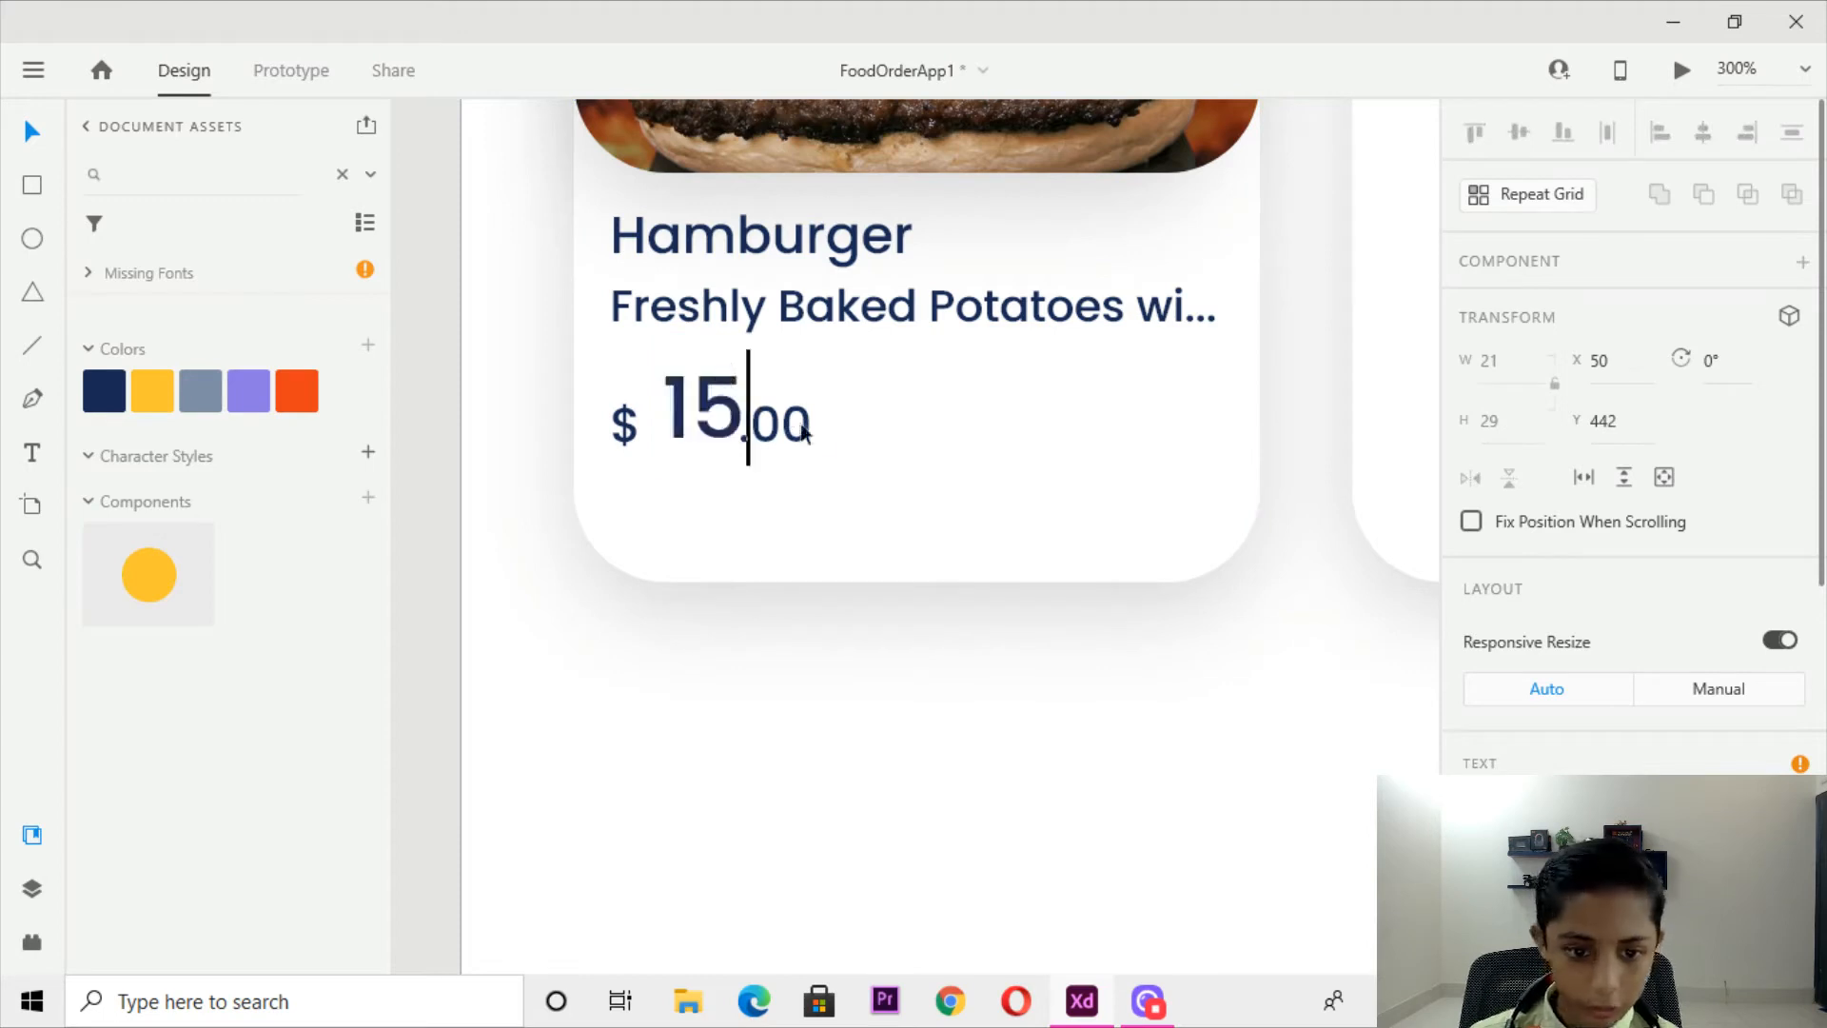
pyautogui.press('Escape')
pyautogui.doubleClick(786, 436)
pyautogui.press('BackSpace')
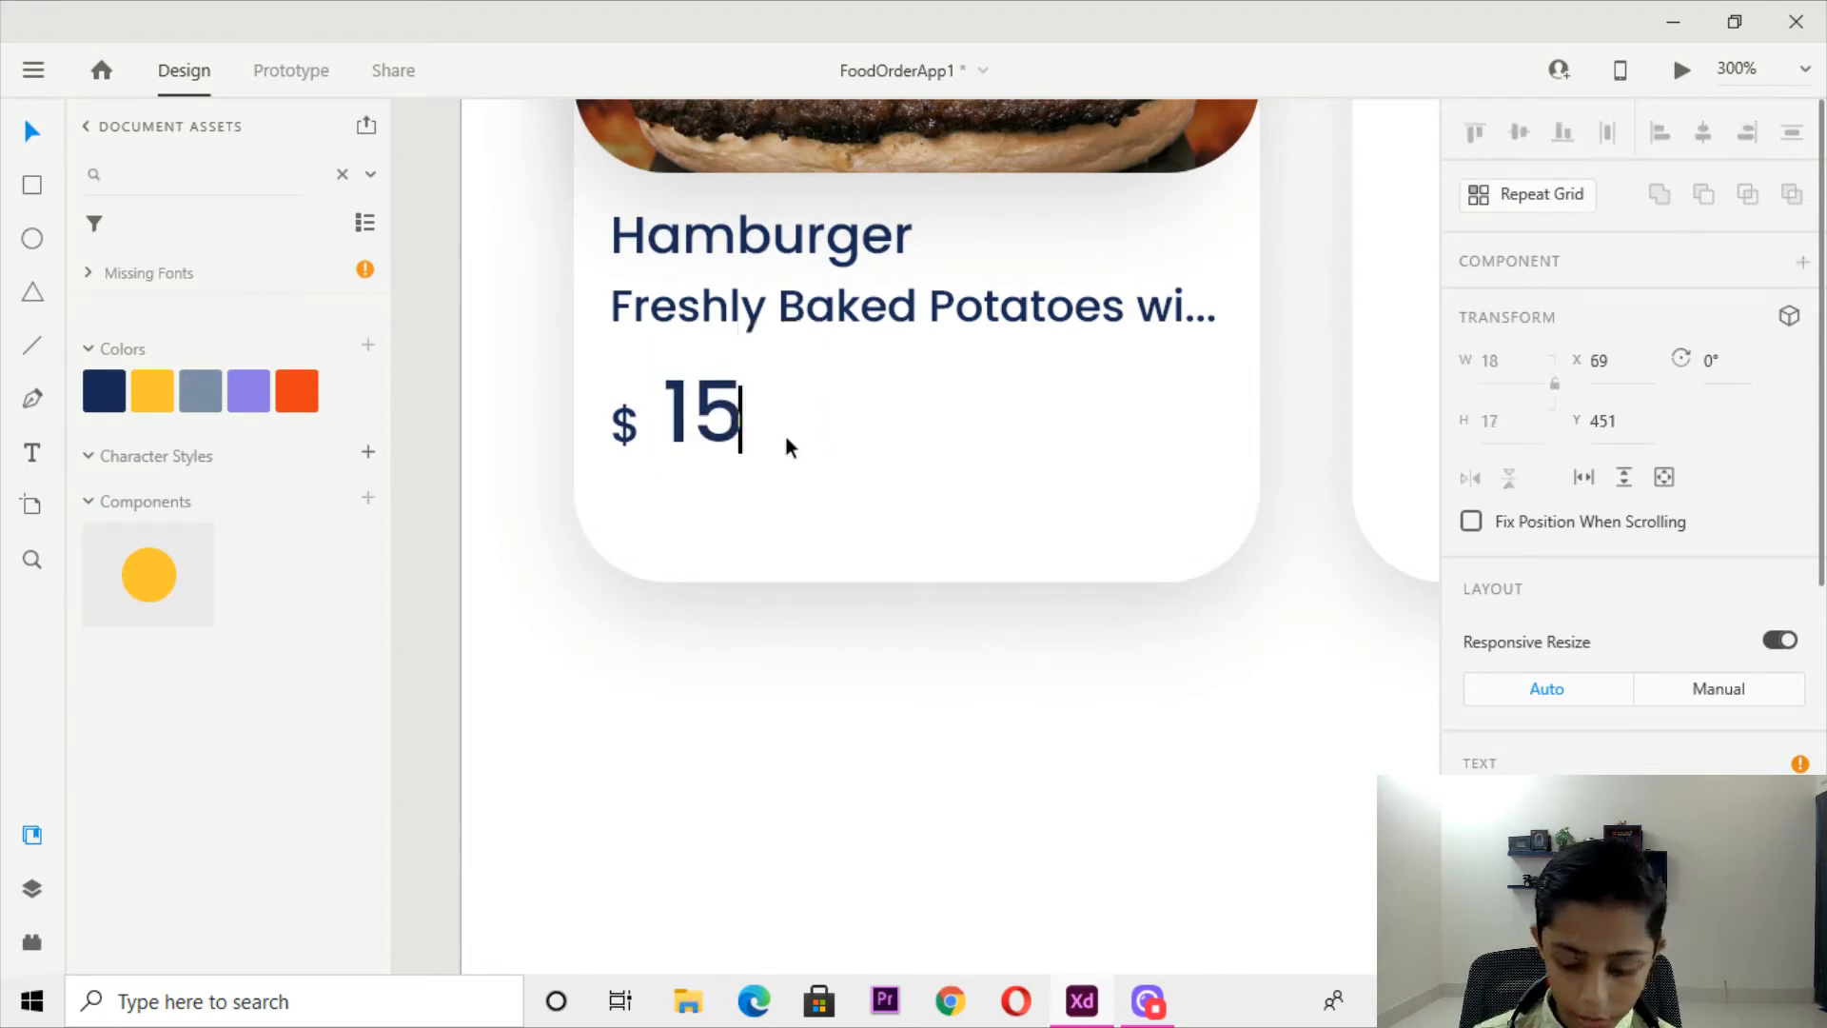
pyautogui.write('.00')
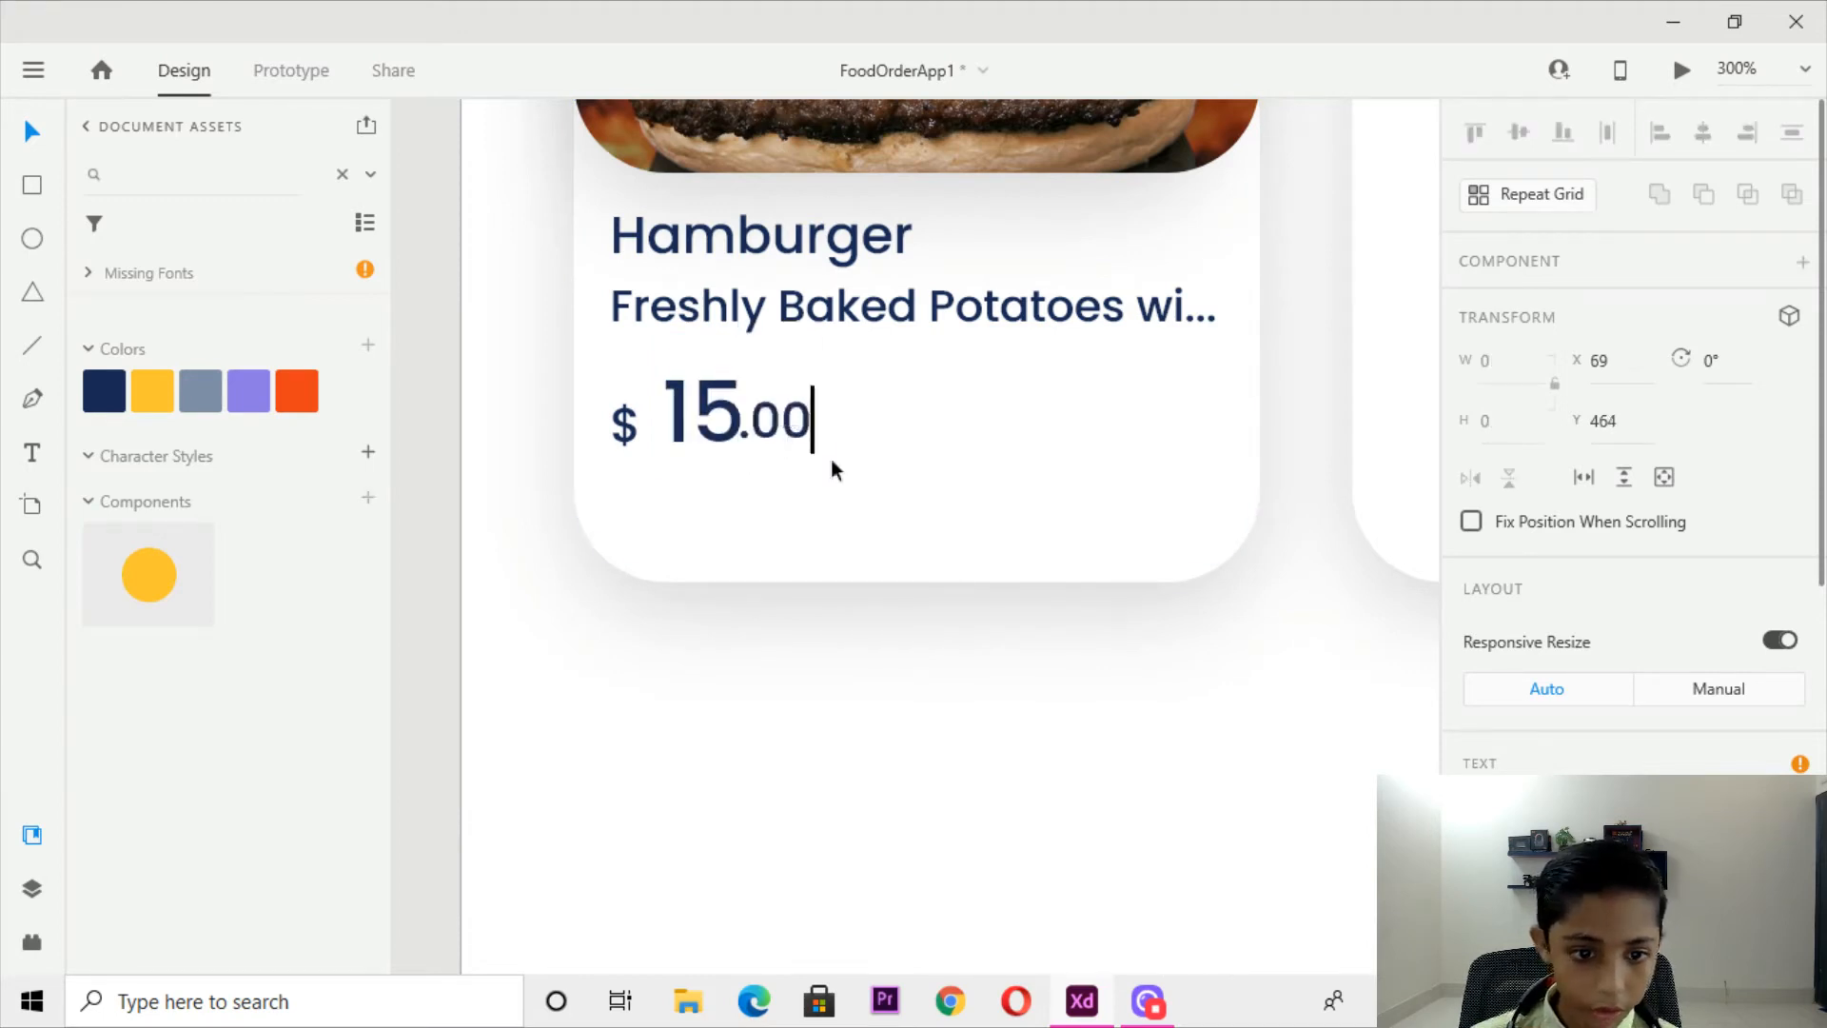
pyautogui.press('Escape')
pyautogui.keyDown('shift'); pyautogui.click(694, 409); pyautogui.keyUp('shift')
pyautogui.keyDown('shift'); pyautogui.click(624, 425); pyautogui.keyUp('shift')
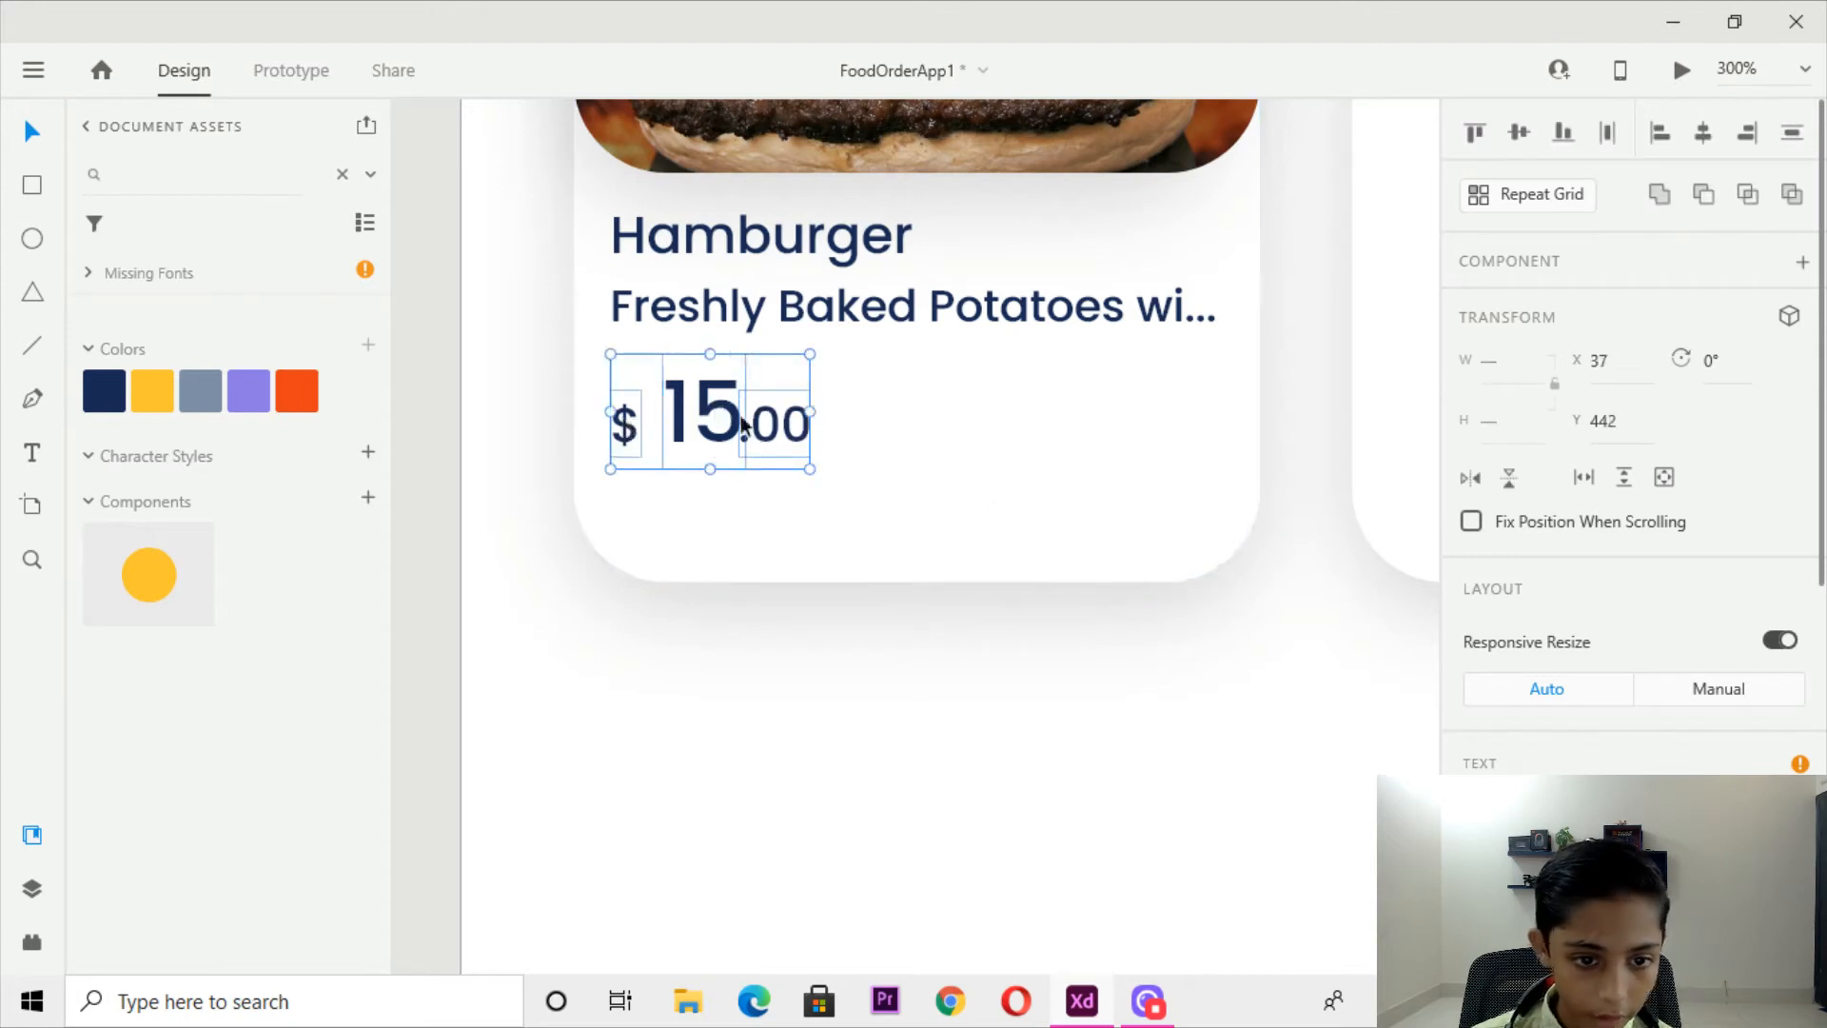
pyautogui.click(869, 415)
# Delete the large 15 from the price and add a new text reading 15 in the card.
pyautogui.doubleClick(735, 409)
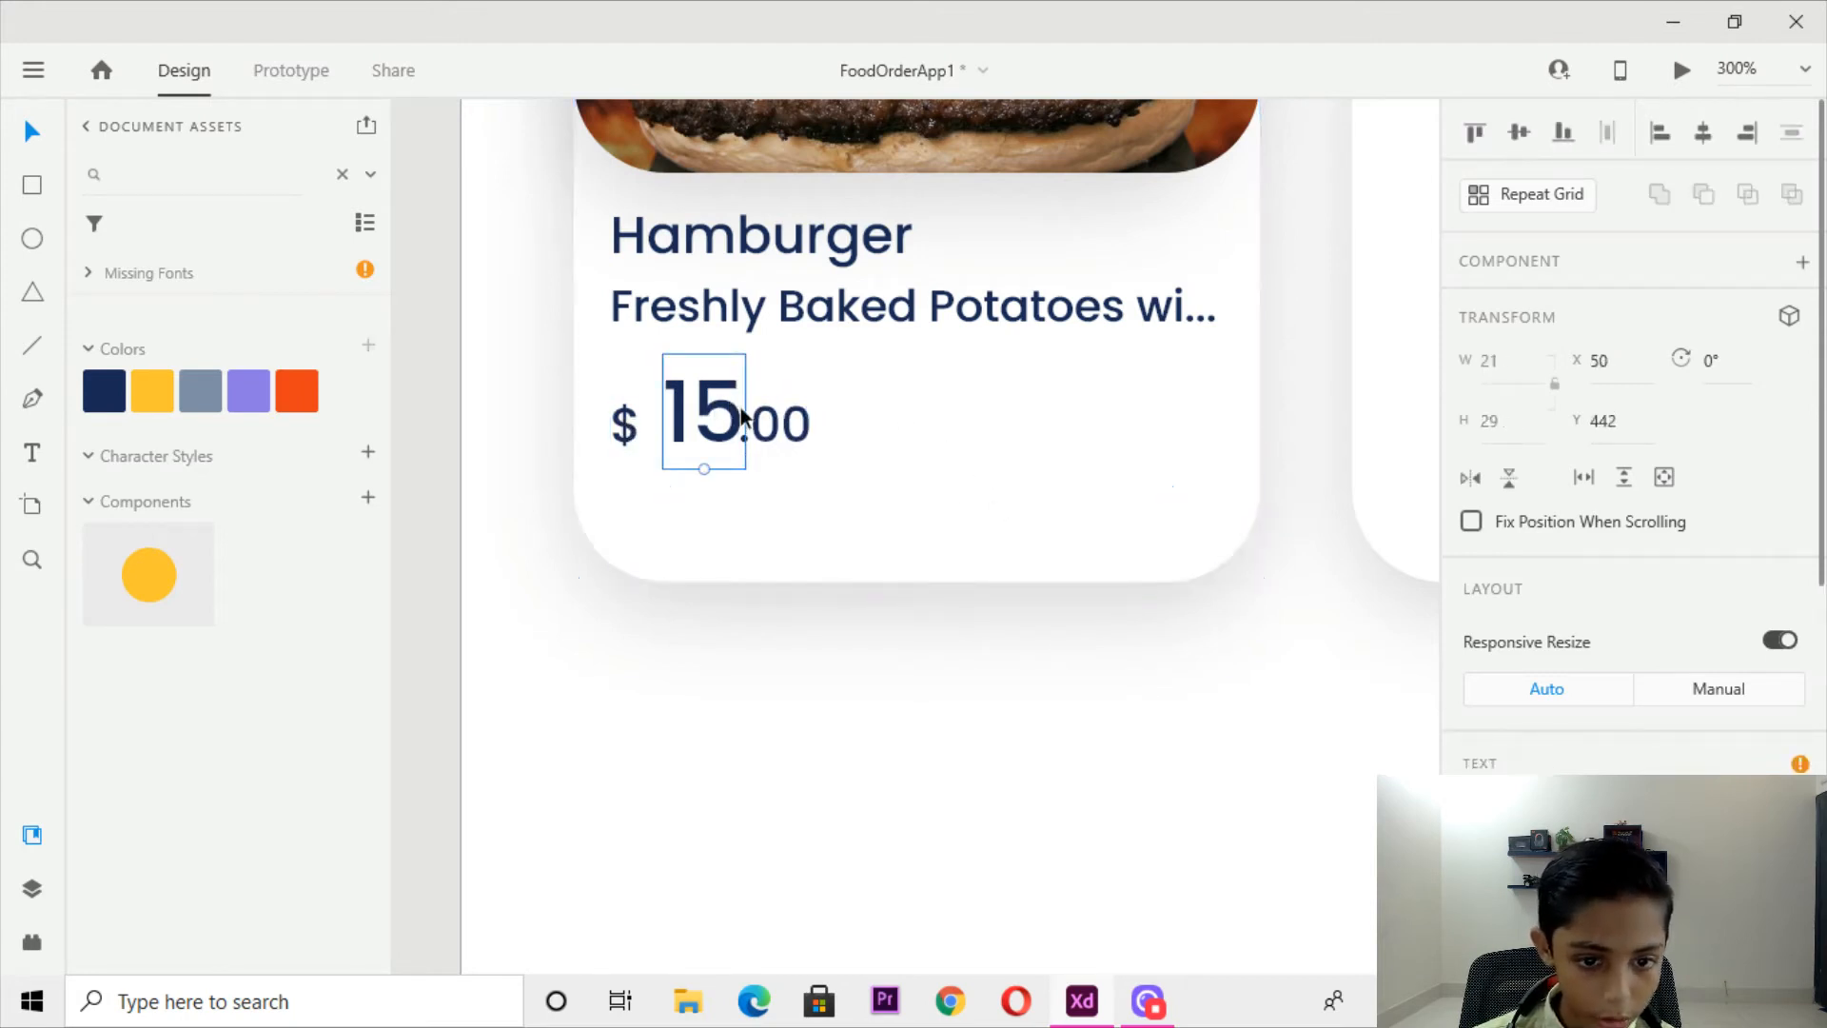
pyautogui.click(693, 371)
pyautogui.scroll(-2, 1126, 535)
pyautogui.scroll(-3, 1651, 701)
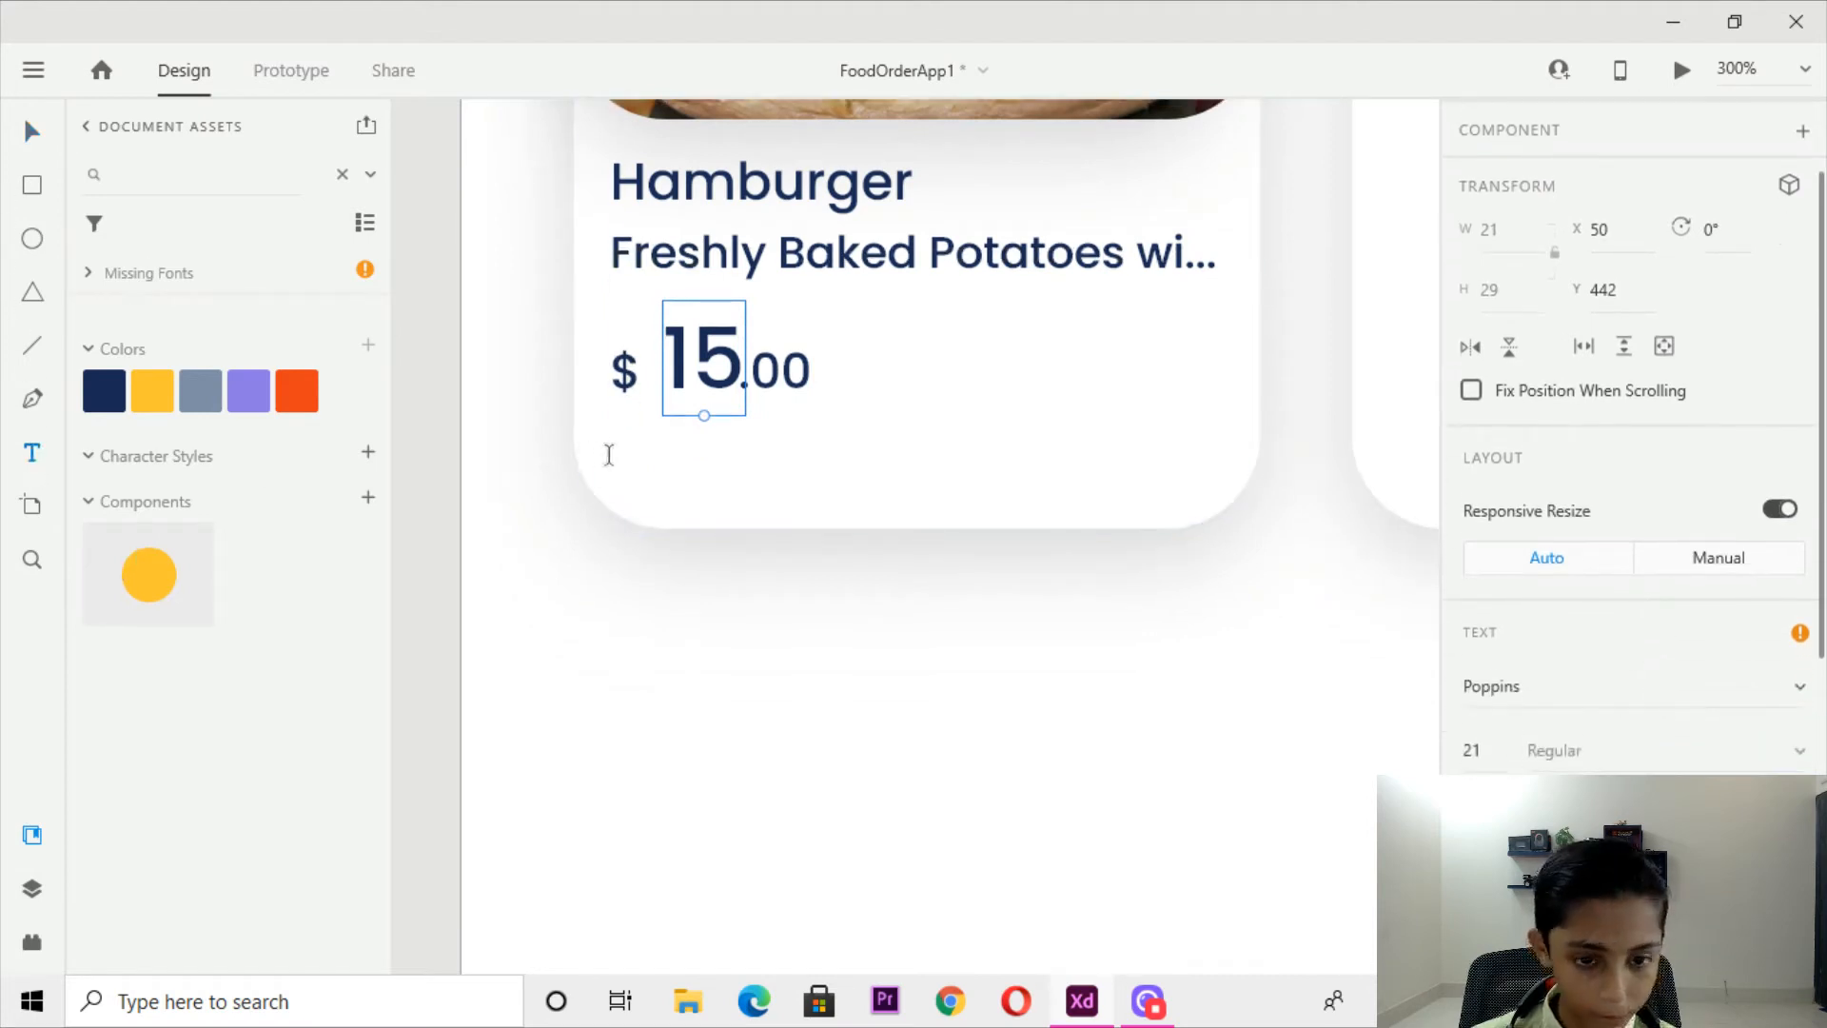
pyautogui.press('Delete')
pyautogui.click(813, 452)
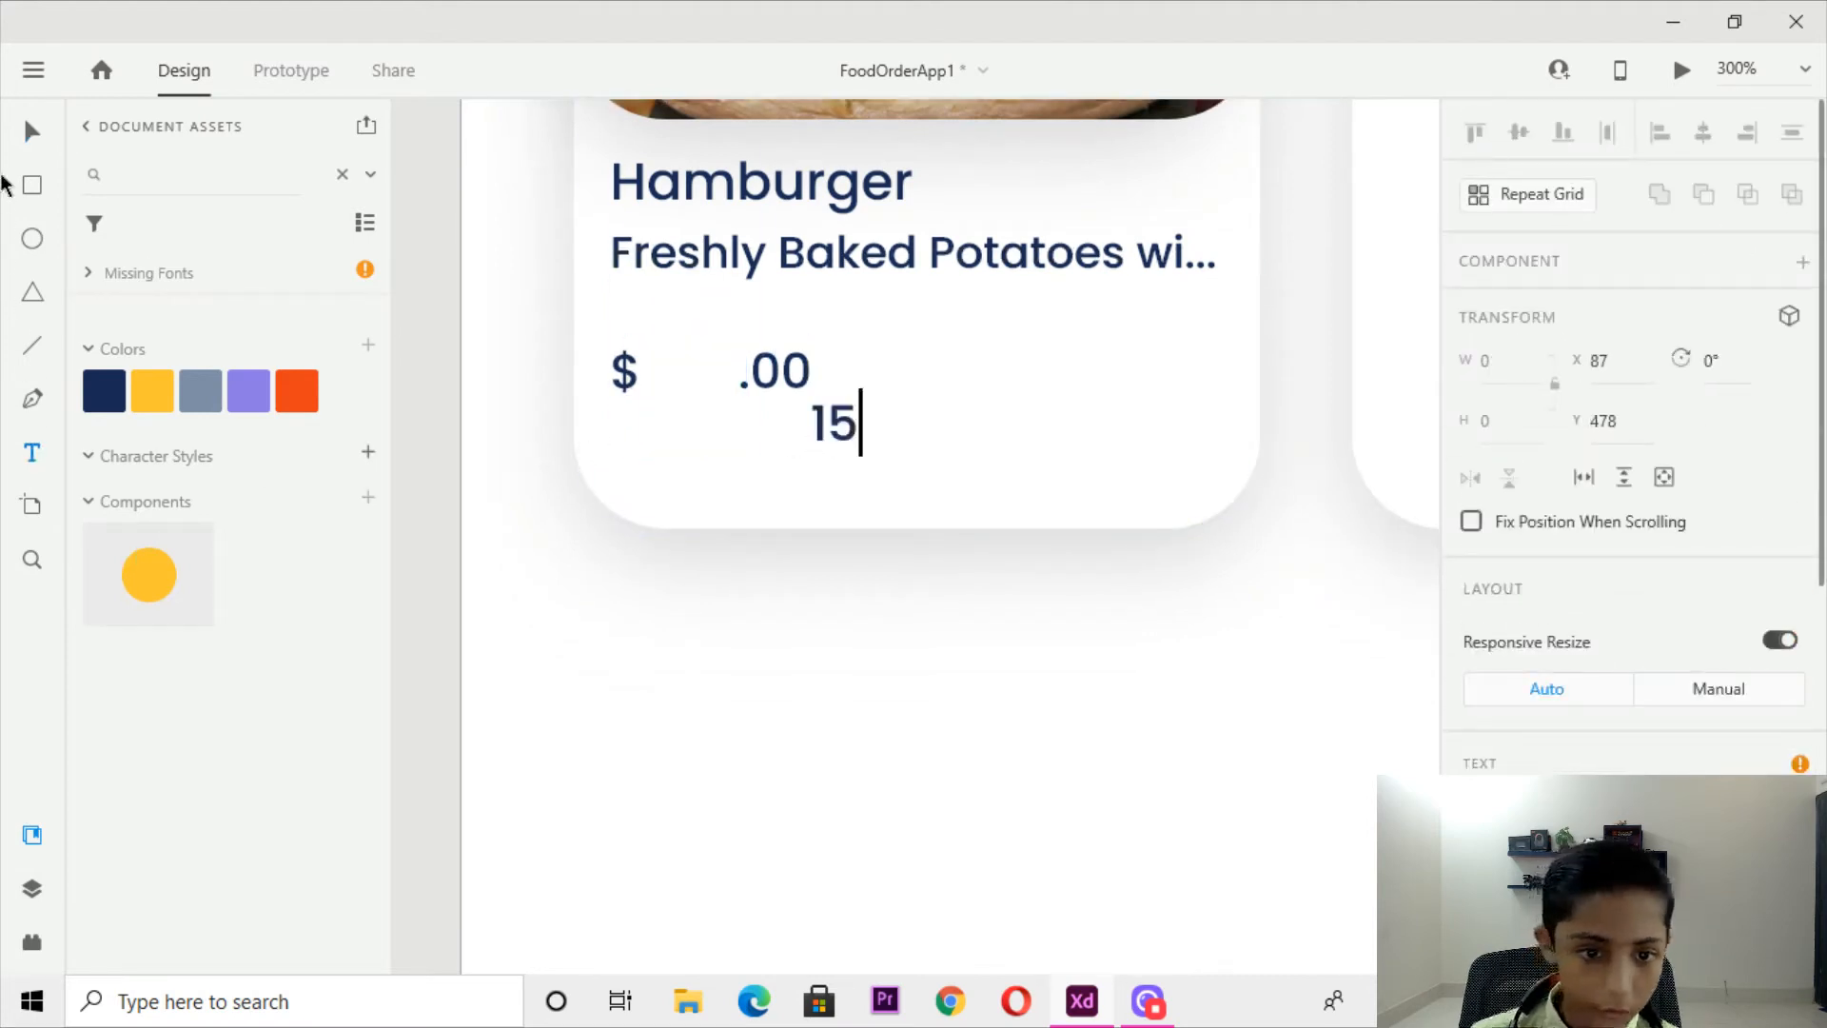
# Set the new 15 text's font size to 21 and place it between the $ sign and .00.
pyautogui.click(22, 131)
pyautogui.click(1487, 758)
pyautogui.write('21')
pyautogui.press('Return')
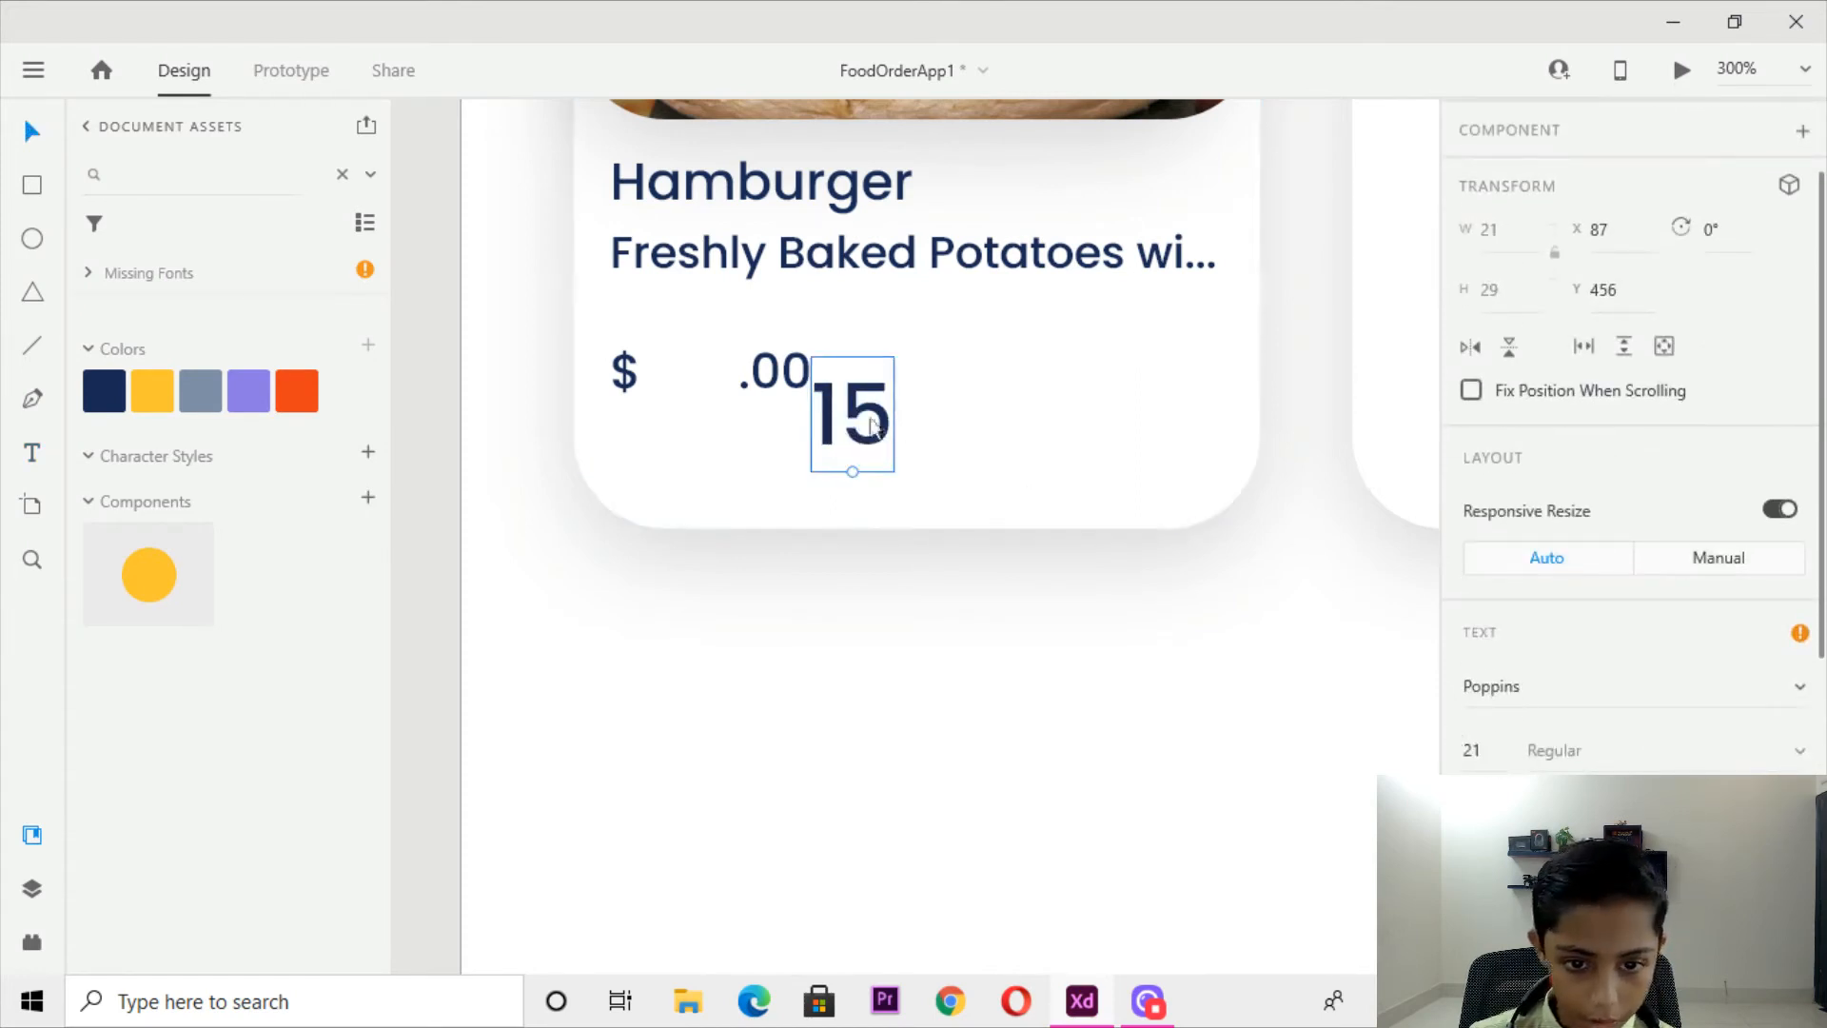
pyautogui.moveTo(881, 425); pyautogui.dragTo(723, 376)
pyautogui.press('Right')
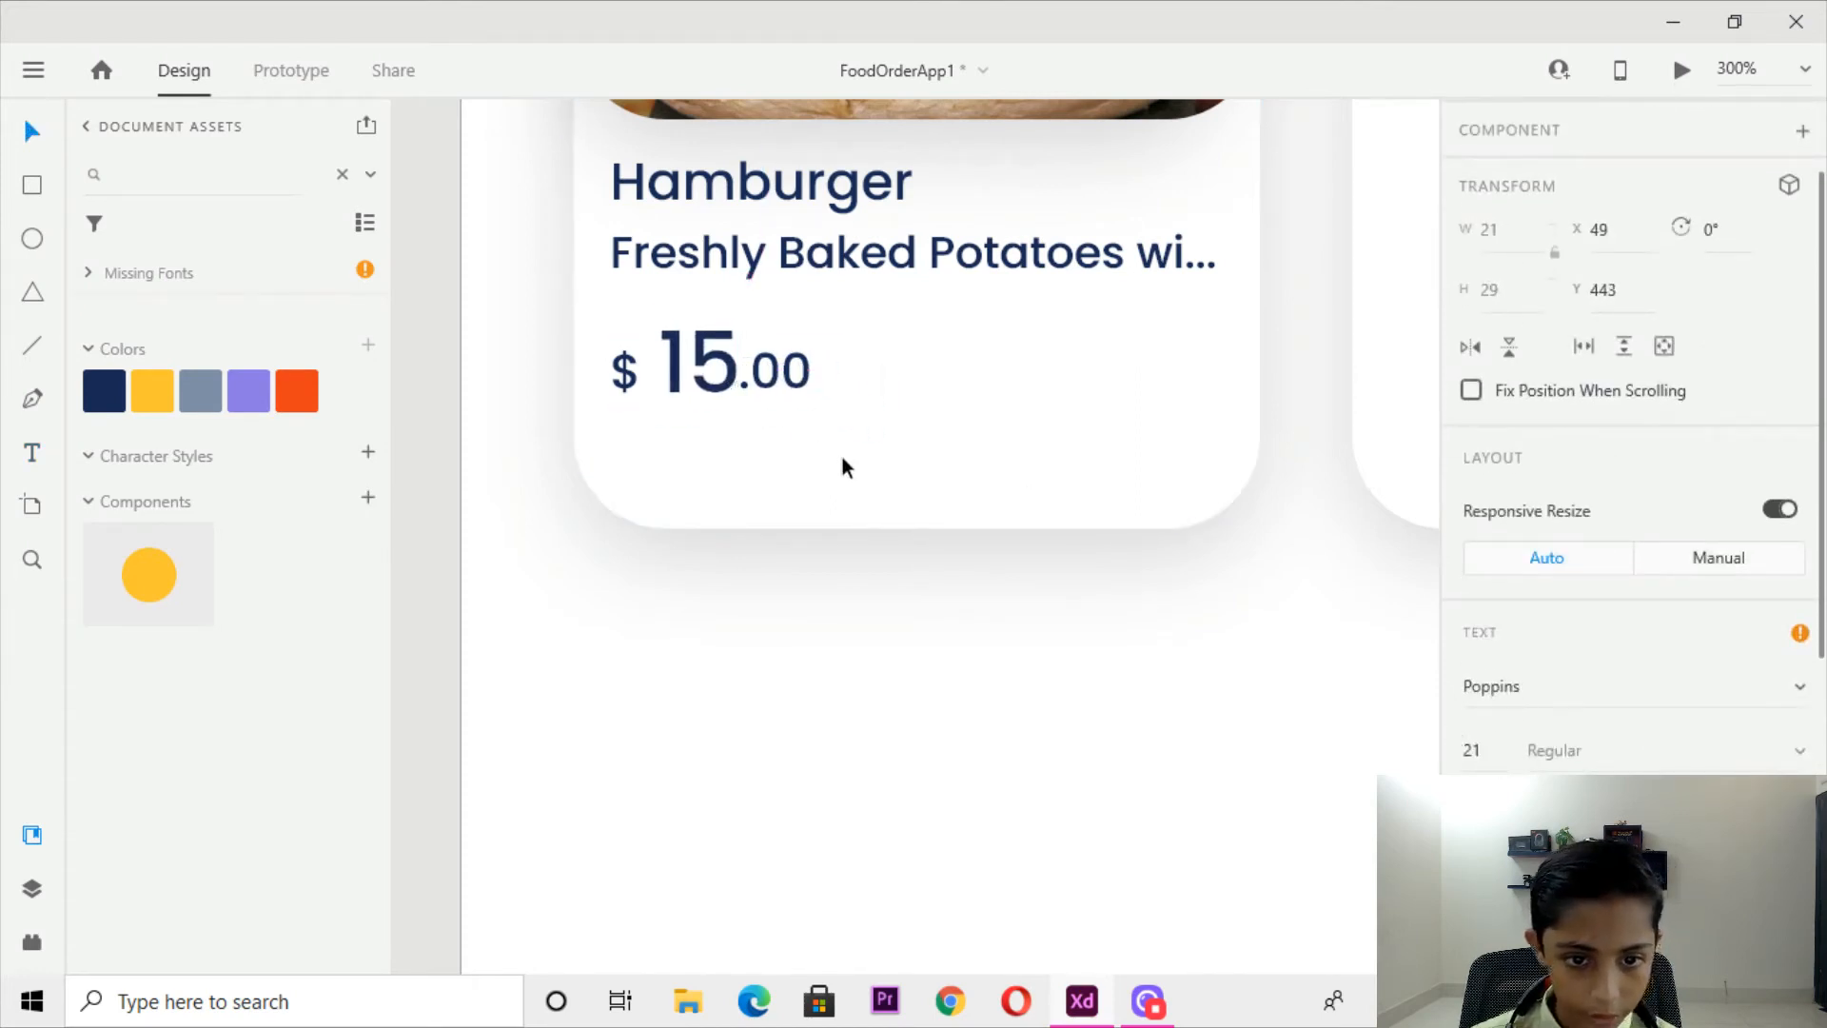
pyautogui.click(842, 459)
pyautogui.scroll(-3, 1496, 726)
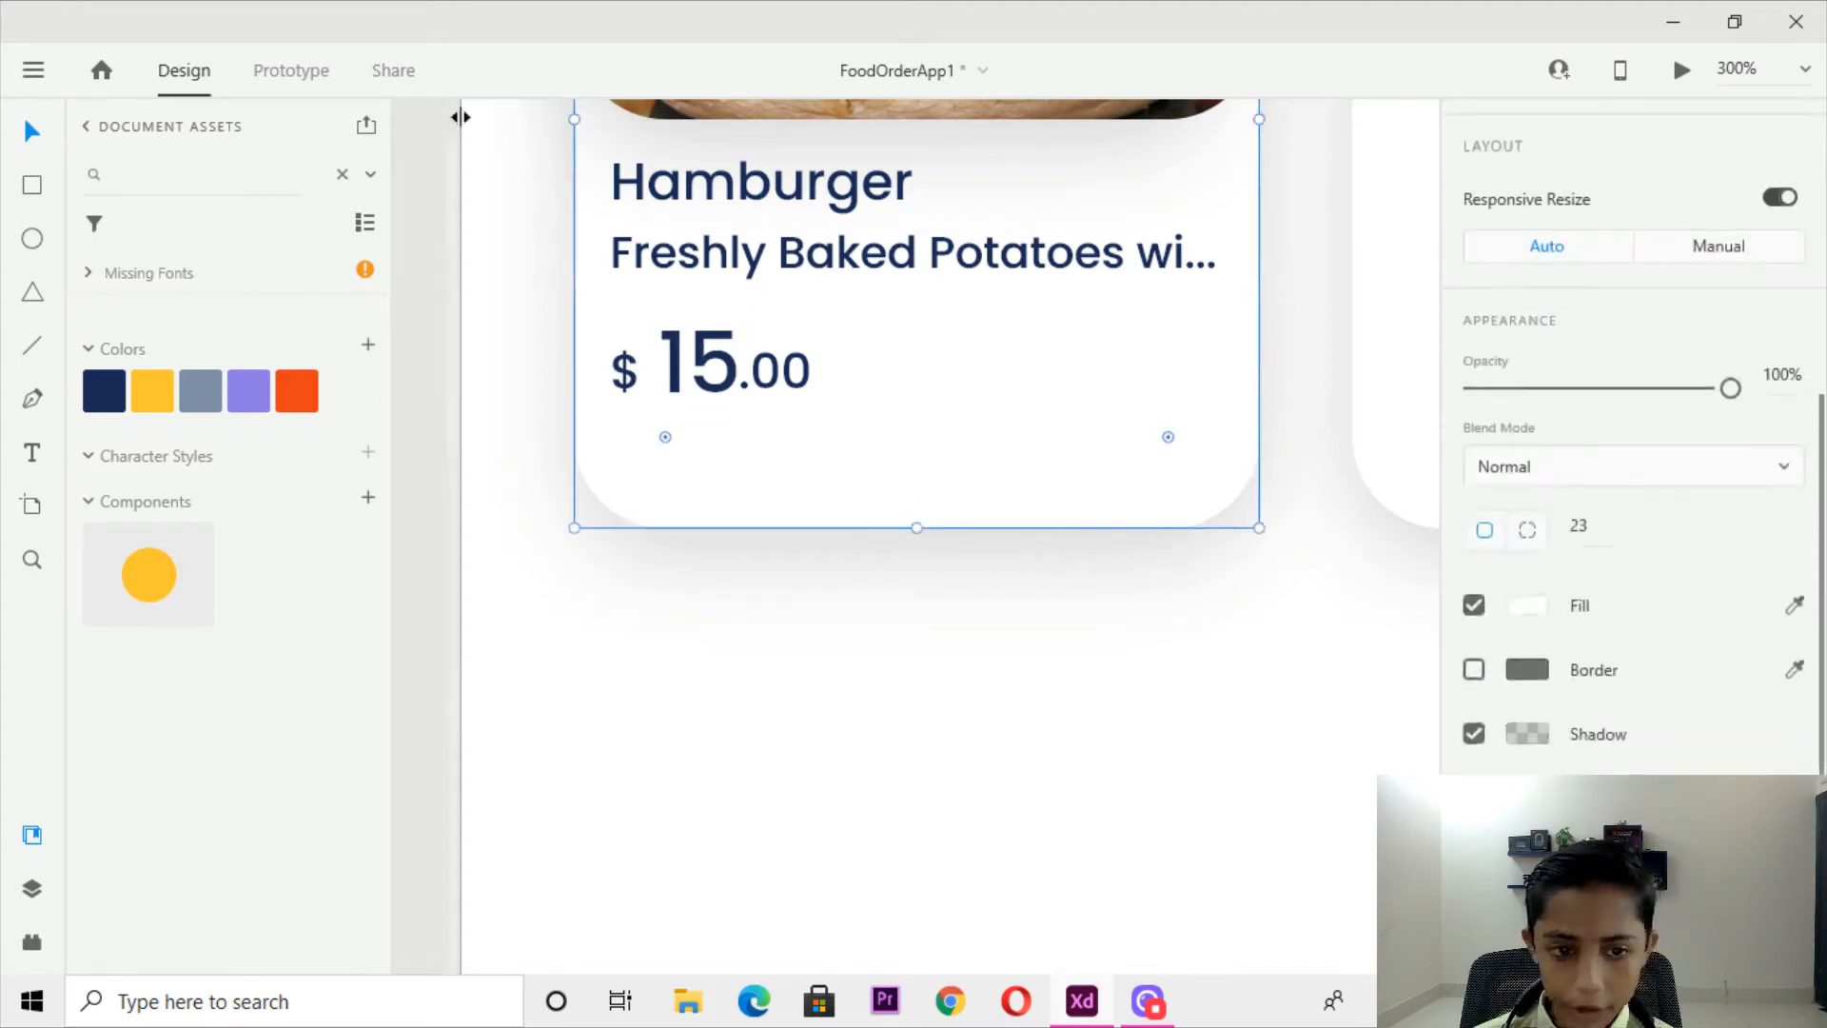
pyautogui.click(685, 364)
pyautogui.scroll(-1, 1692, 607)
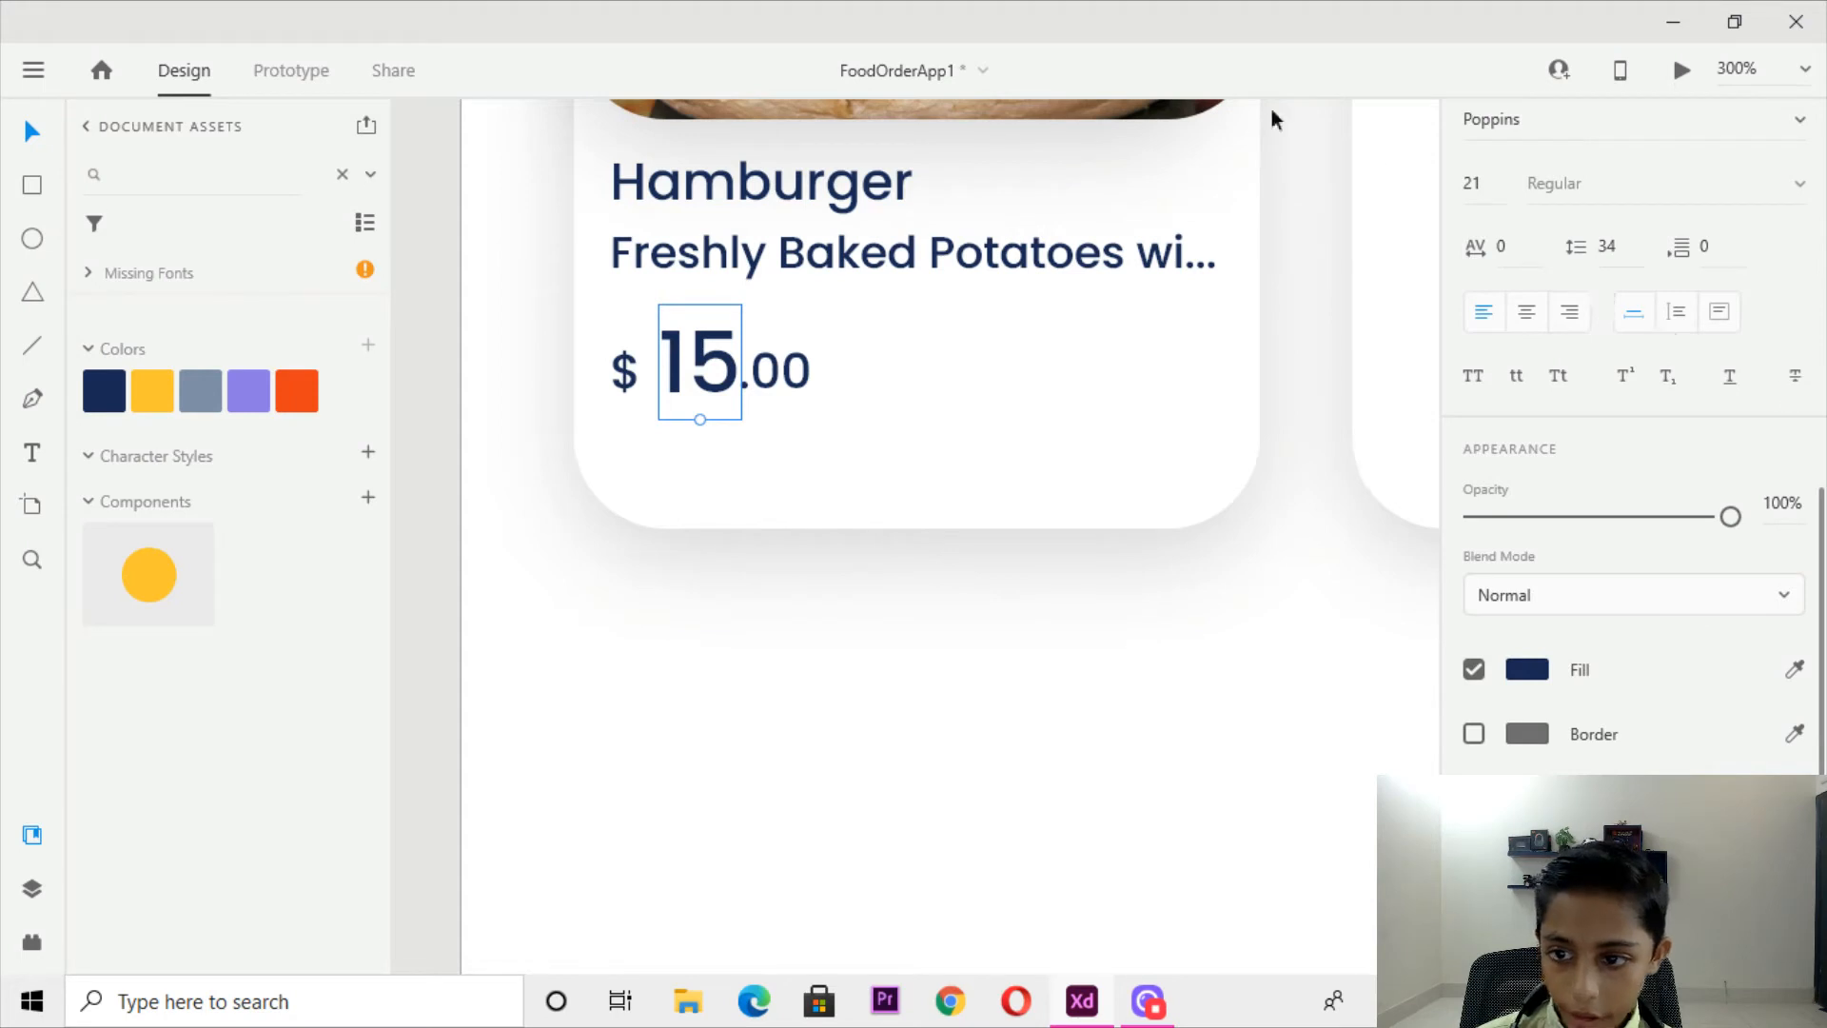
# Copy the two lines of the white plus icon from the add button on the reference FoodAppHome Hamburger card.
pyautogui.scroll(-4, 744, 307)
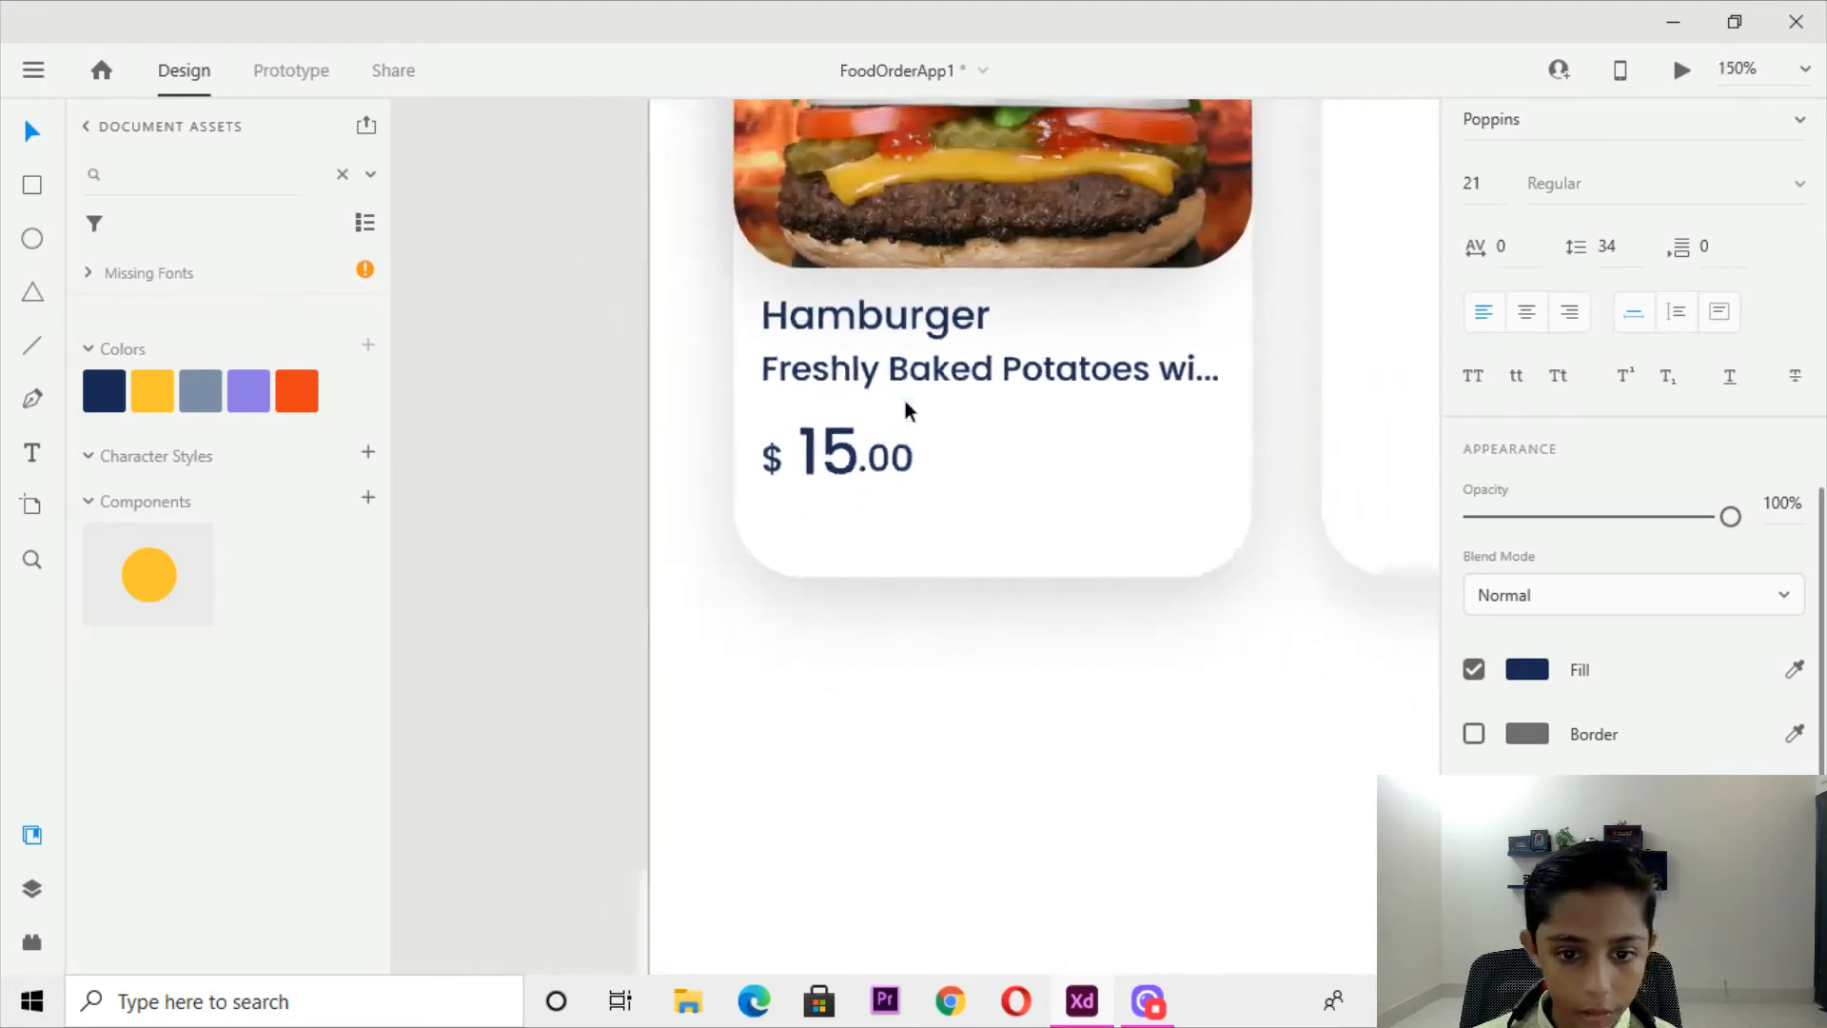
pyautogui.scroll(-2, 767, 431)
pyautogui.scroll(-5, 767, 431)
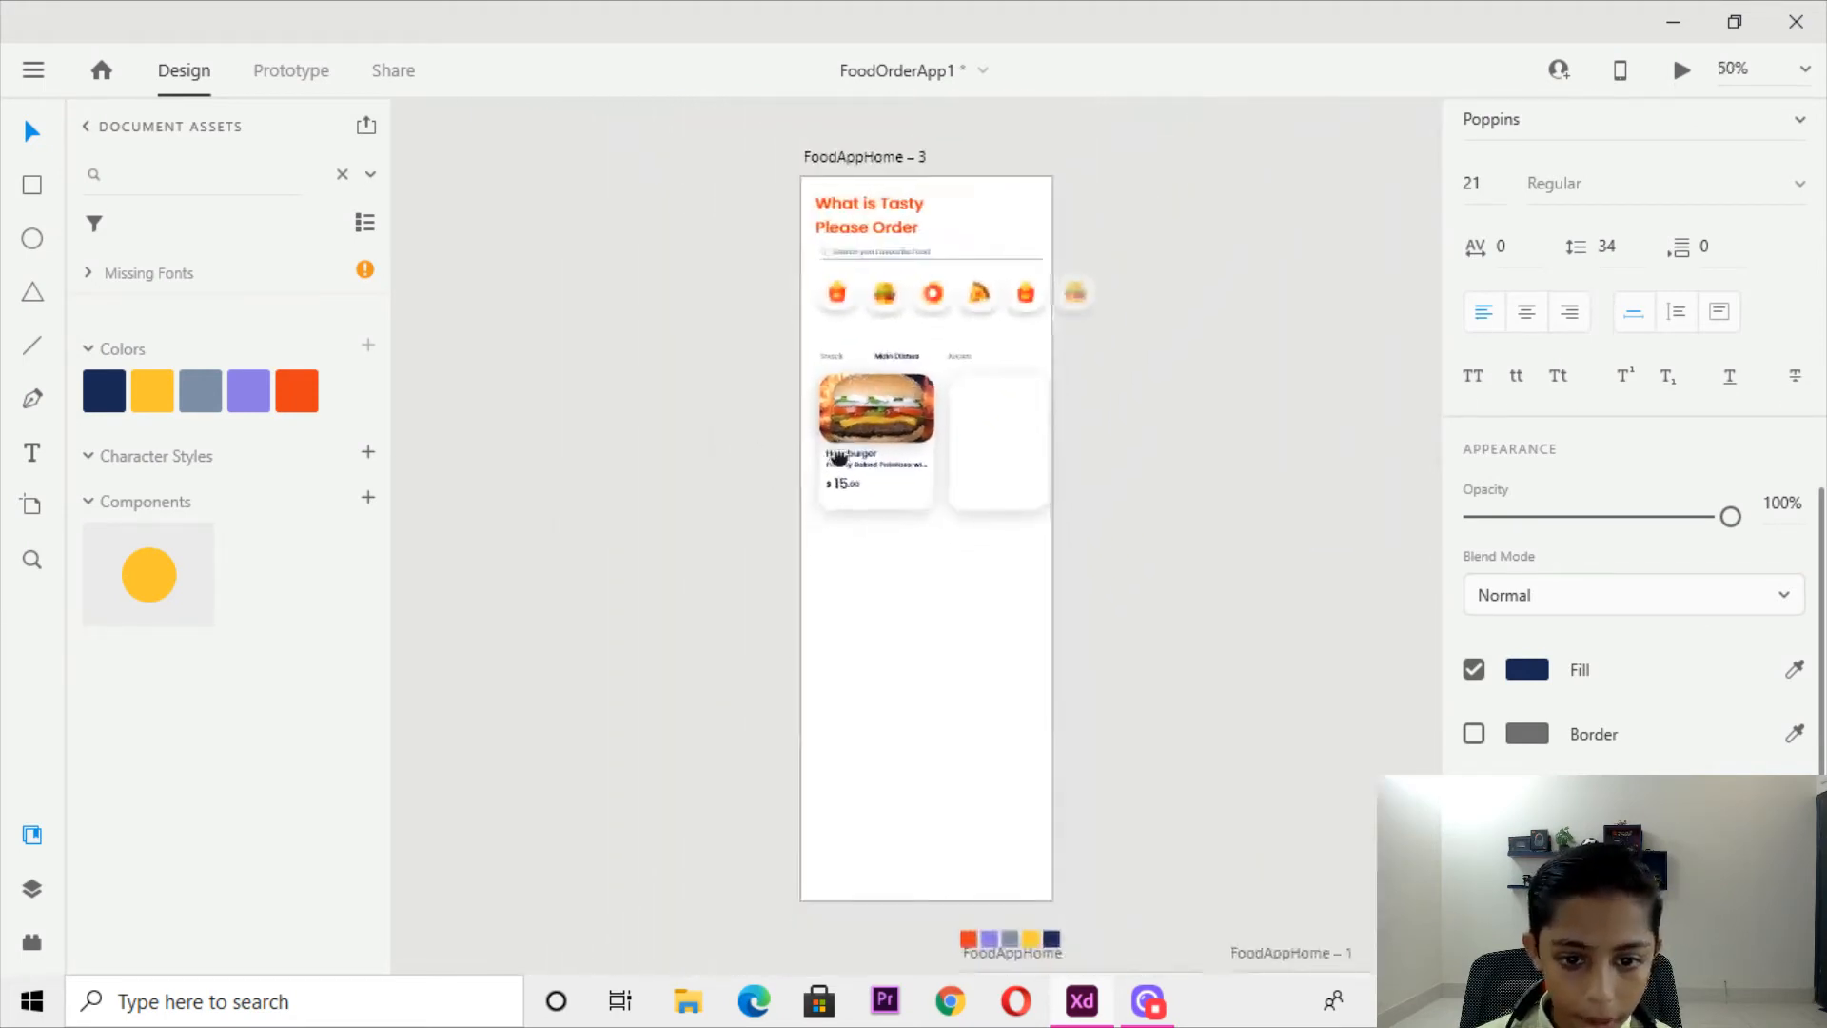
pyautogui.moveTo(1084, 425); pyautogui.dragTo(1081, 236)
pyautogui.hotkey('ctrl', '+')
pyautogui.moveTo(1095, 711); pyautogui.dragTo(1089, 571)
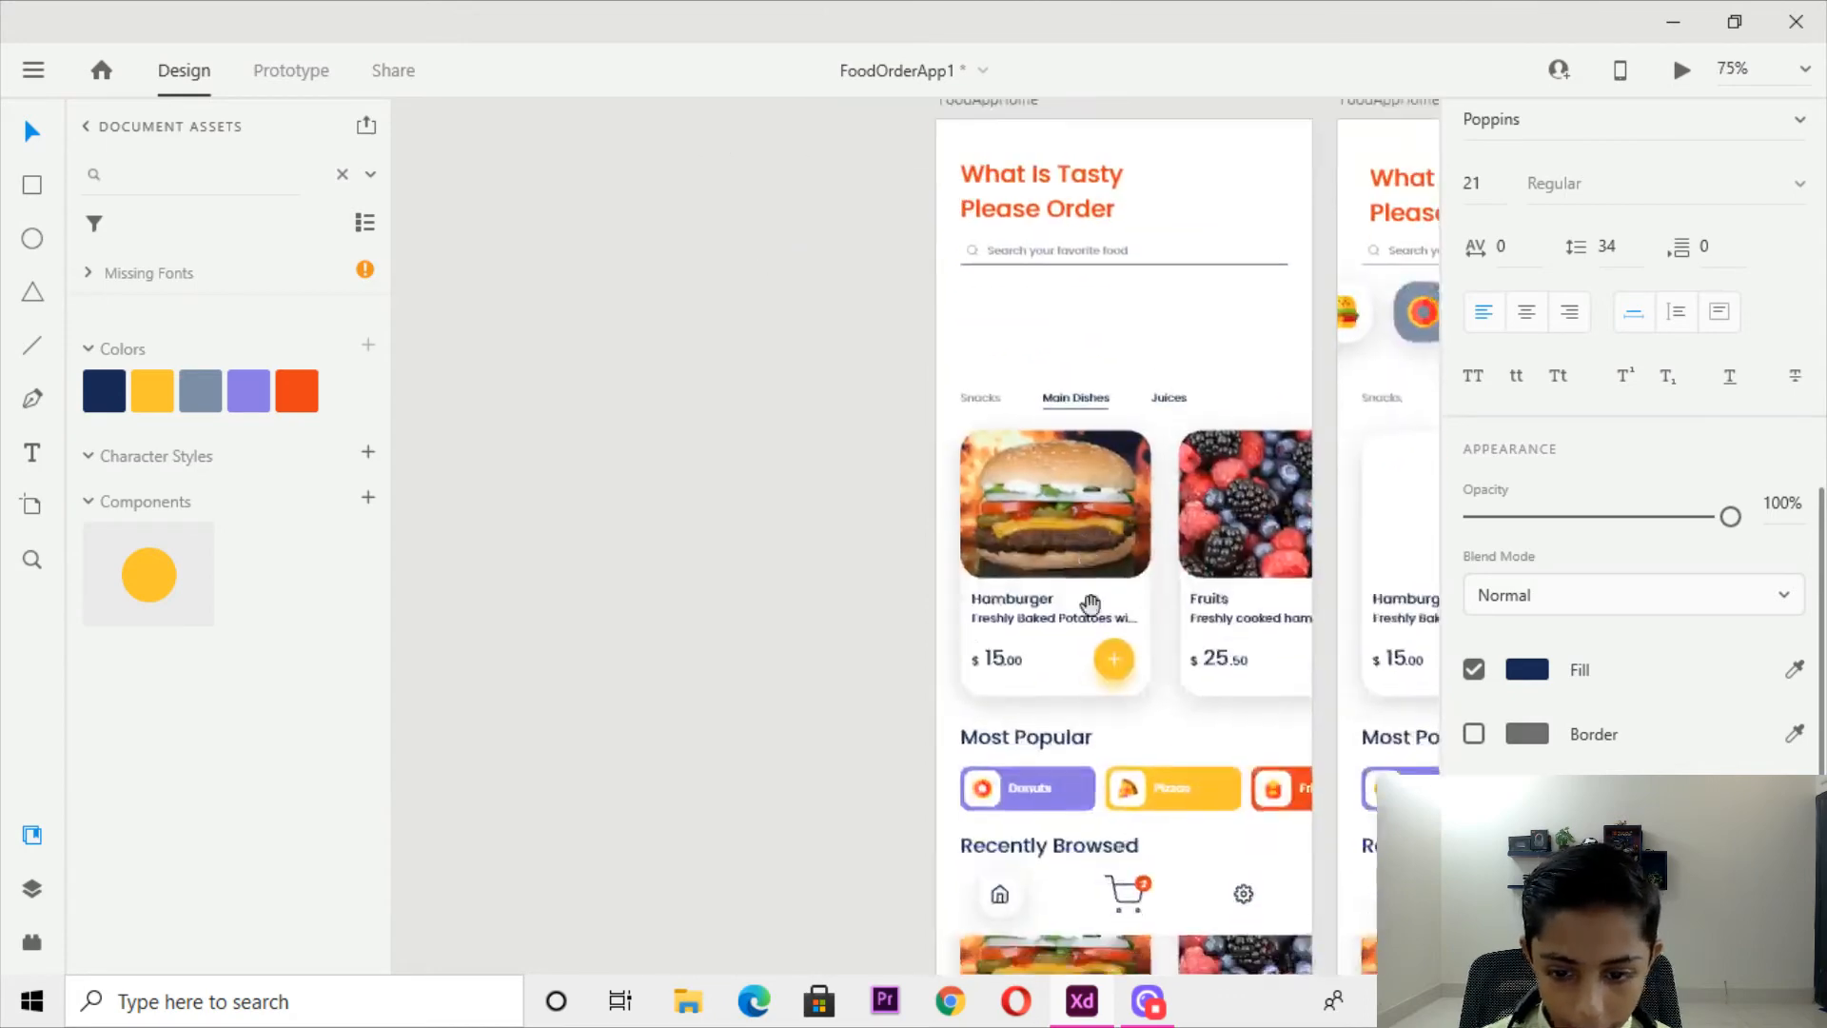
pyautogui.click(1128, 669)
pyautogui.hotkey('ctrl', '+')
pyautogui.hotkey('ctrl', '+')
pyautogui.hotkey('ctrl', '+')
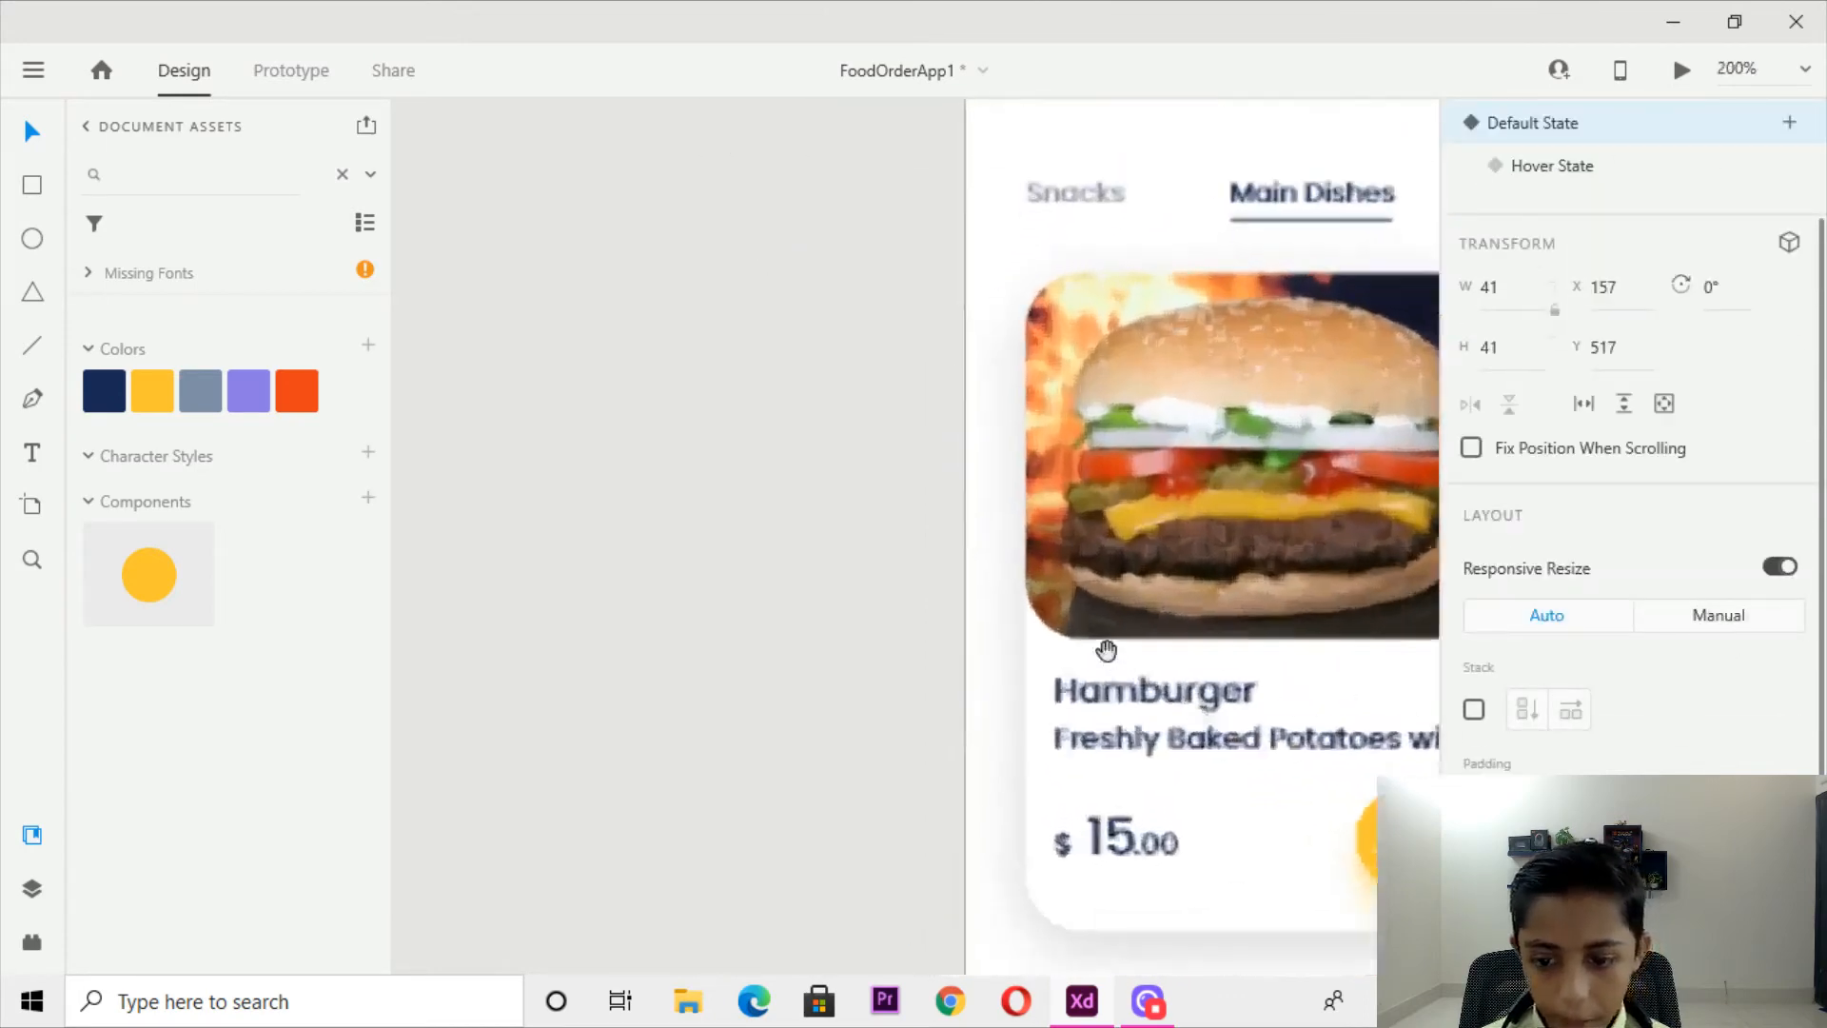
pyautogui.moveTo(1193, 743); pyautogui.dragTo(826, 340)
pyautogui.doubleClick(1092, 458)
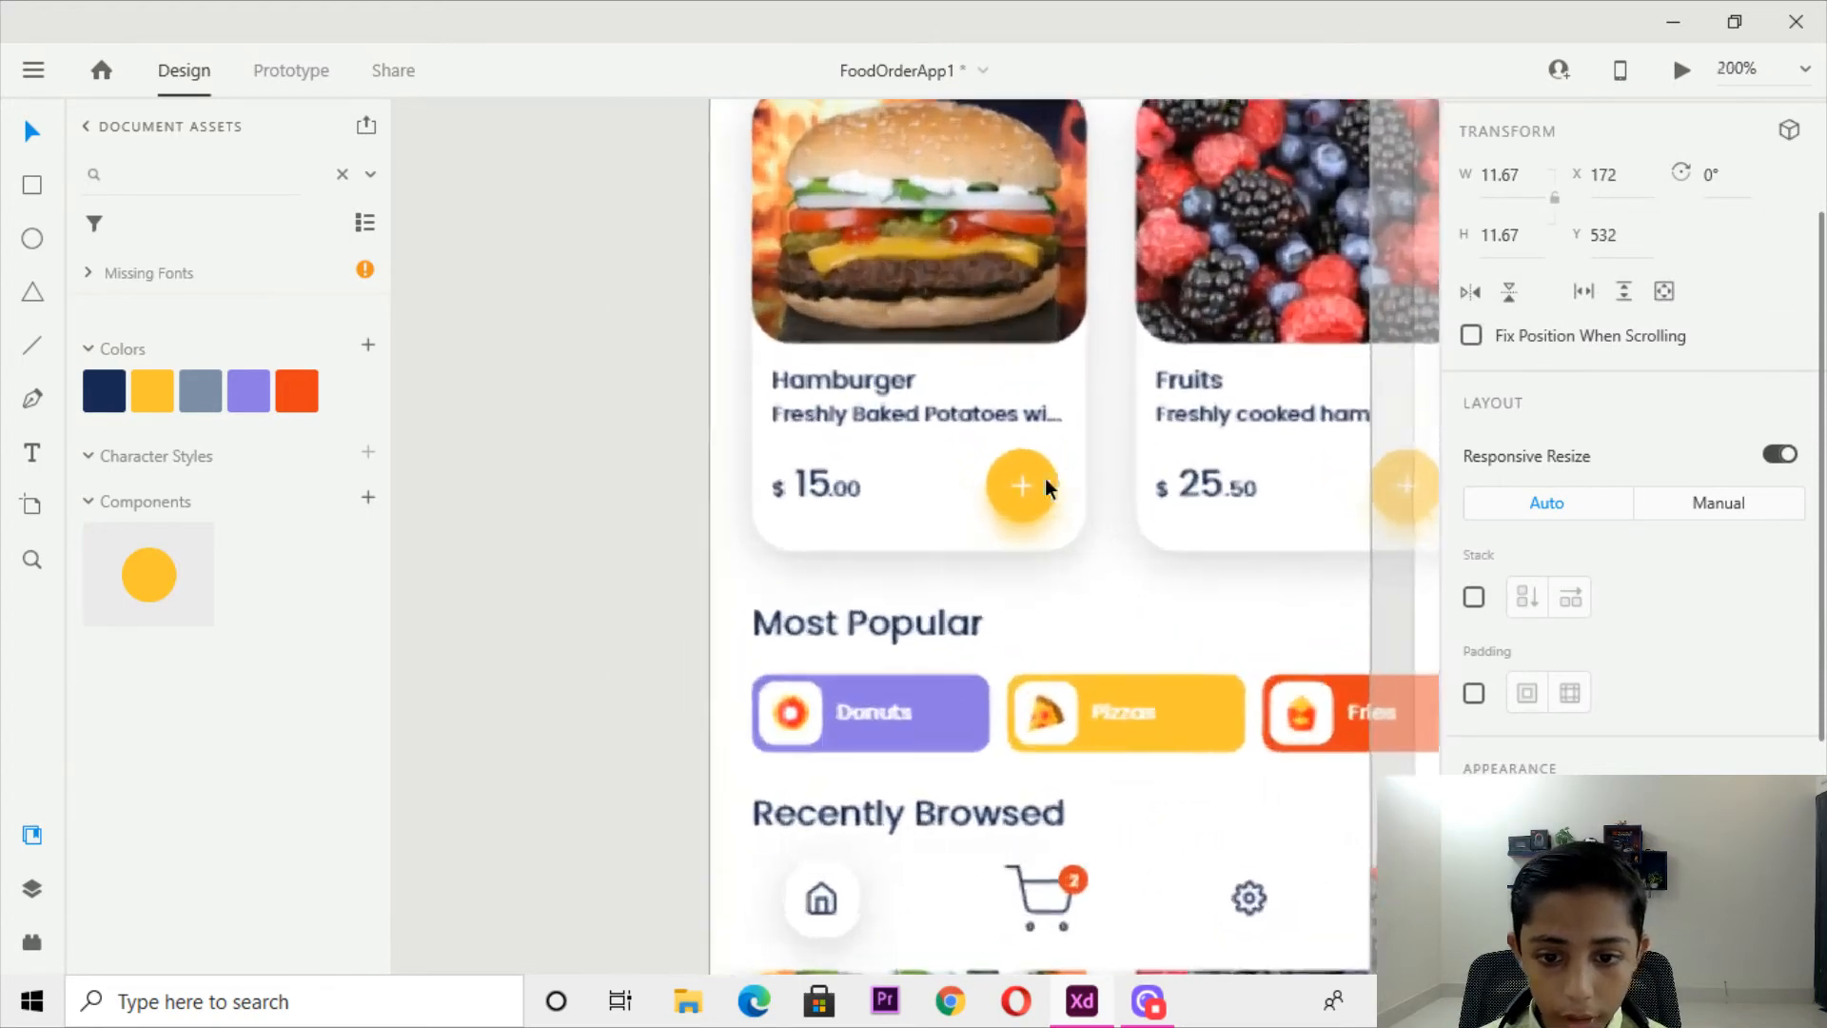
pyautogui.hotkey('ctrl', '+')
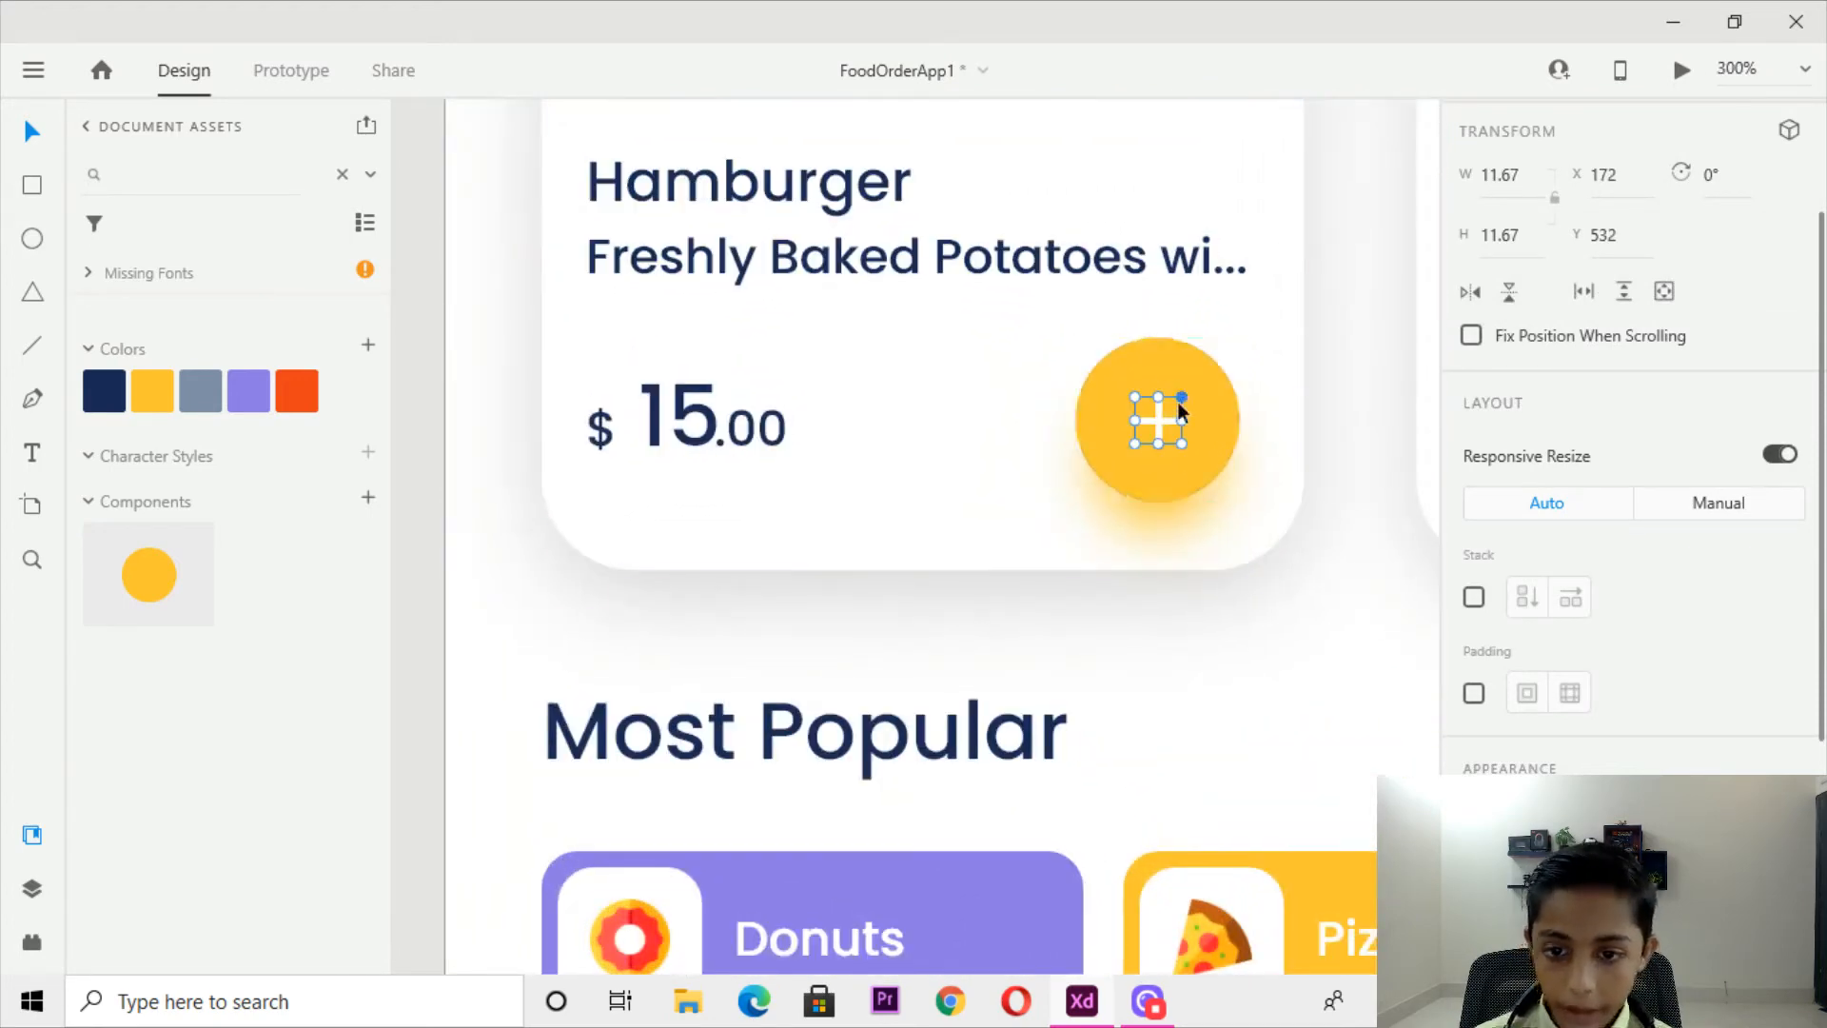
pyautogui.doubleClick(1167, 421)
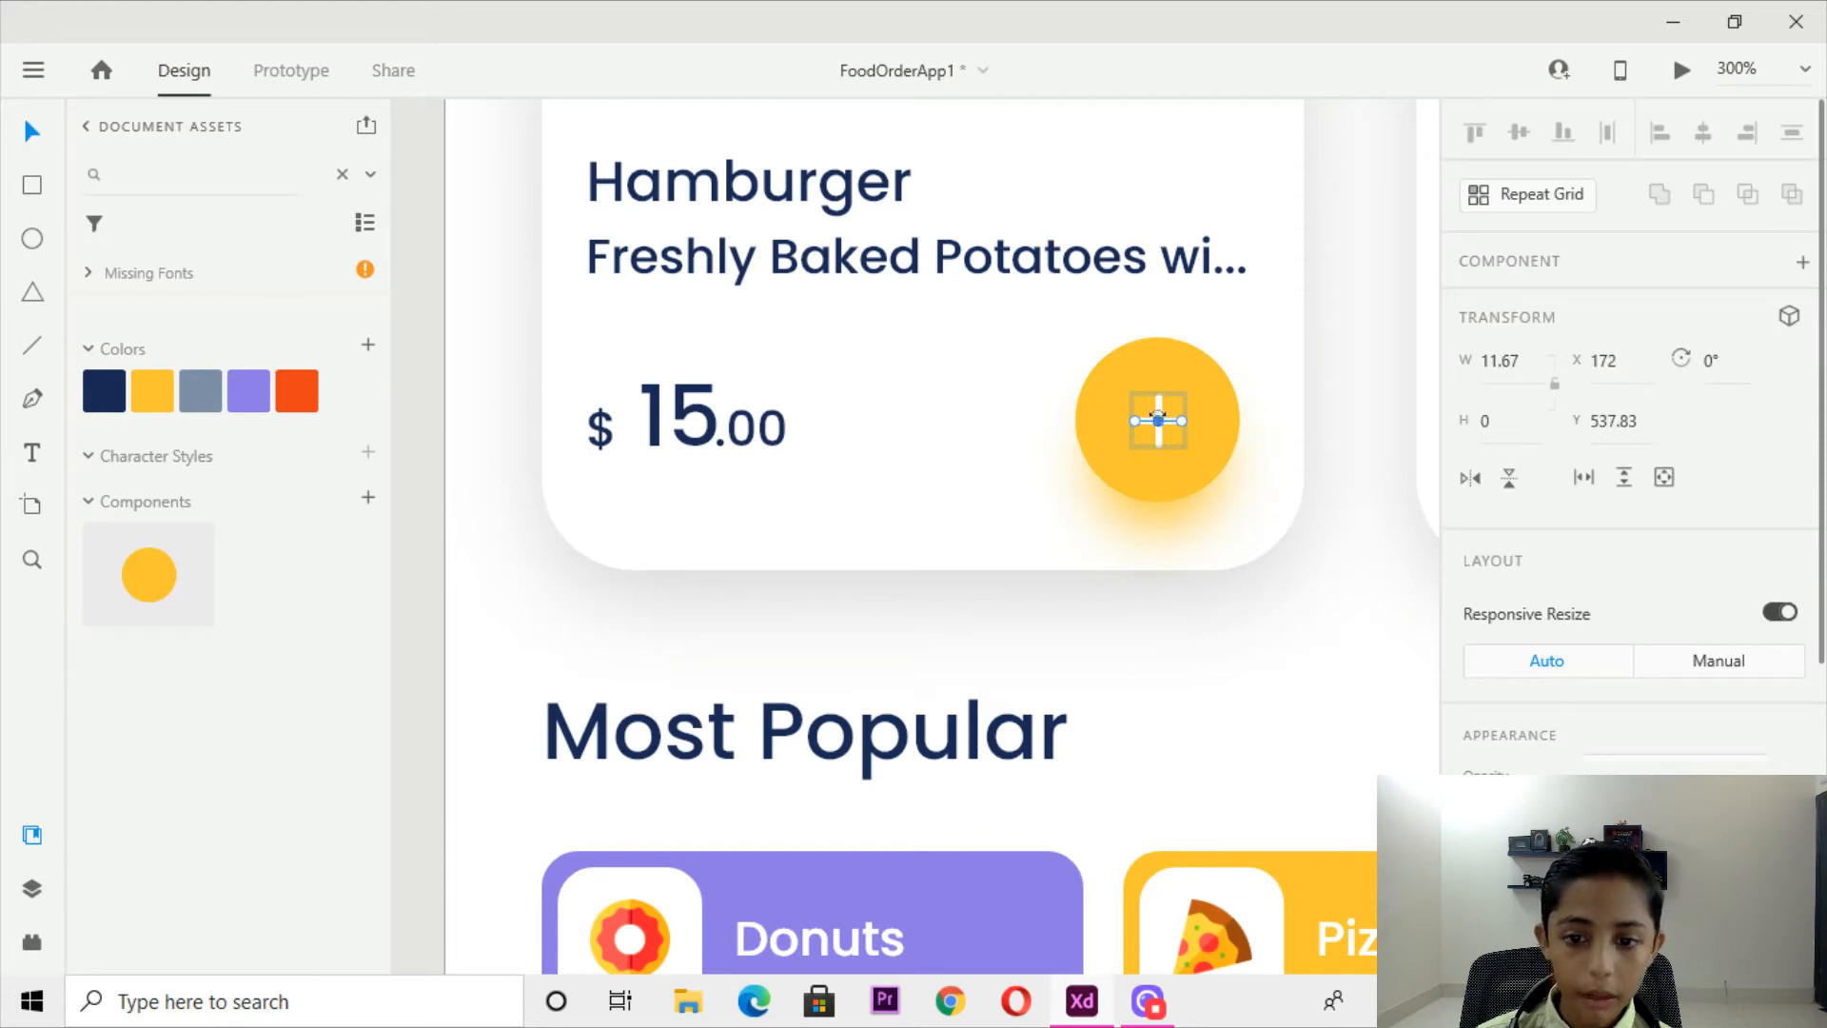
pyautogui.keyDown('shift'); pyautogui.click(1162, 400); pyautogui.keyUp('shift')
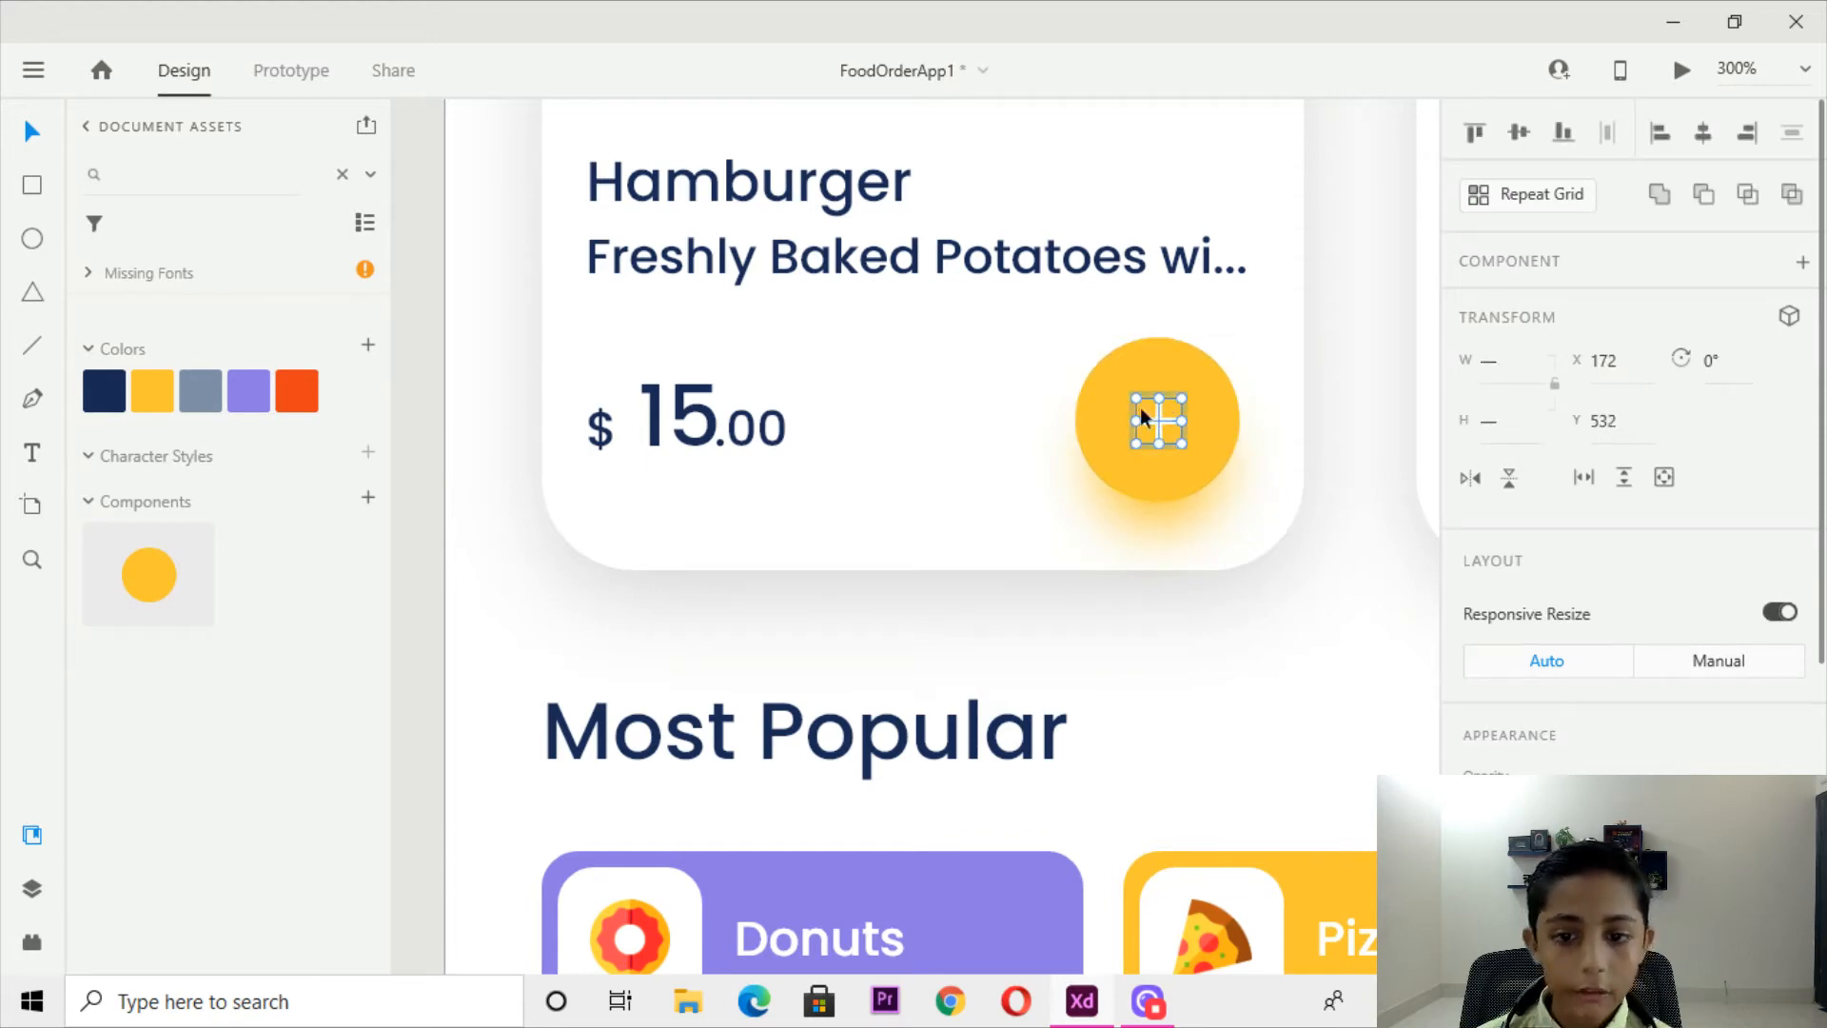
# Paste the plus icon's lines onto the FoodAppHome – 3 Hamburger card and place them to the right of the price.
pyautogui.scroll(1, 929, 467)
pyautogui.scroll(-10, 929, 464)
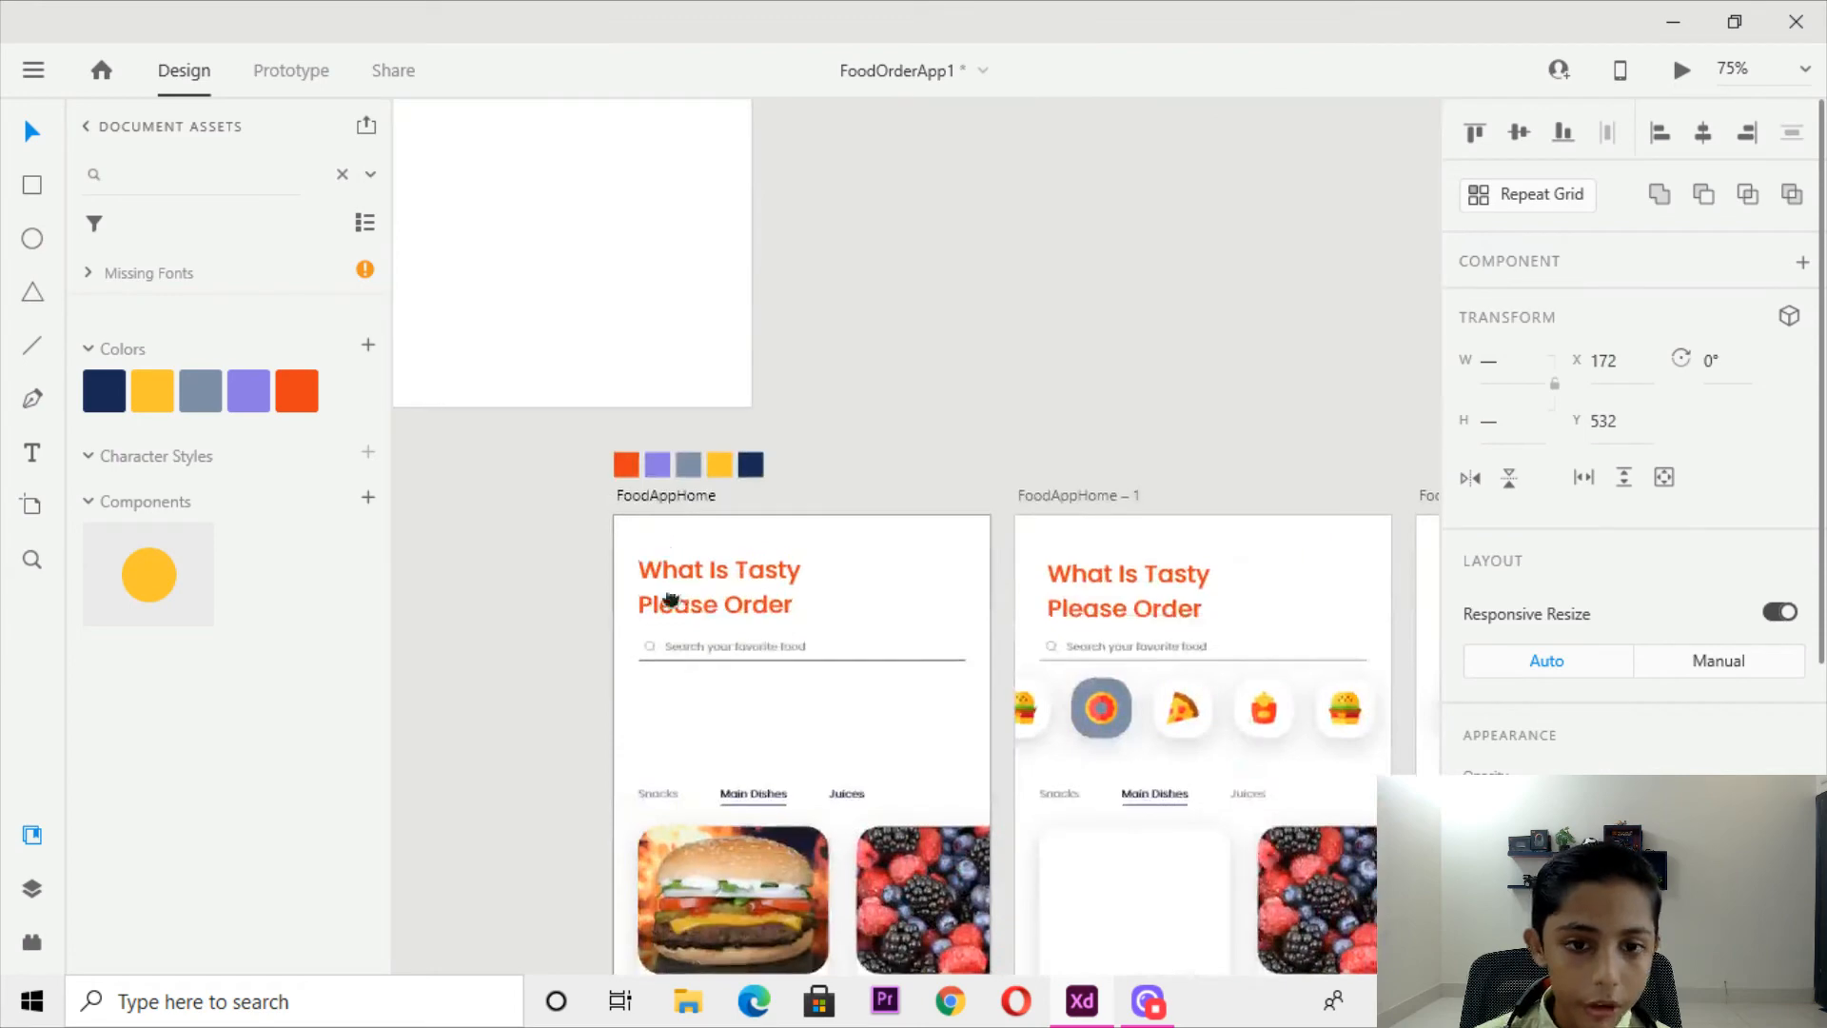
pyautogui.moveTo(671, 599); pyautogui.dragTo(835, 928)
pyautogui.moveTo(701, 510); pyautogui.dragTo(860, 989)
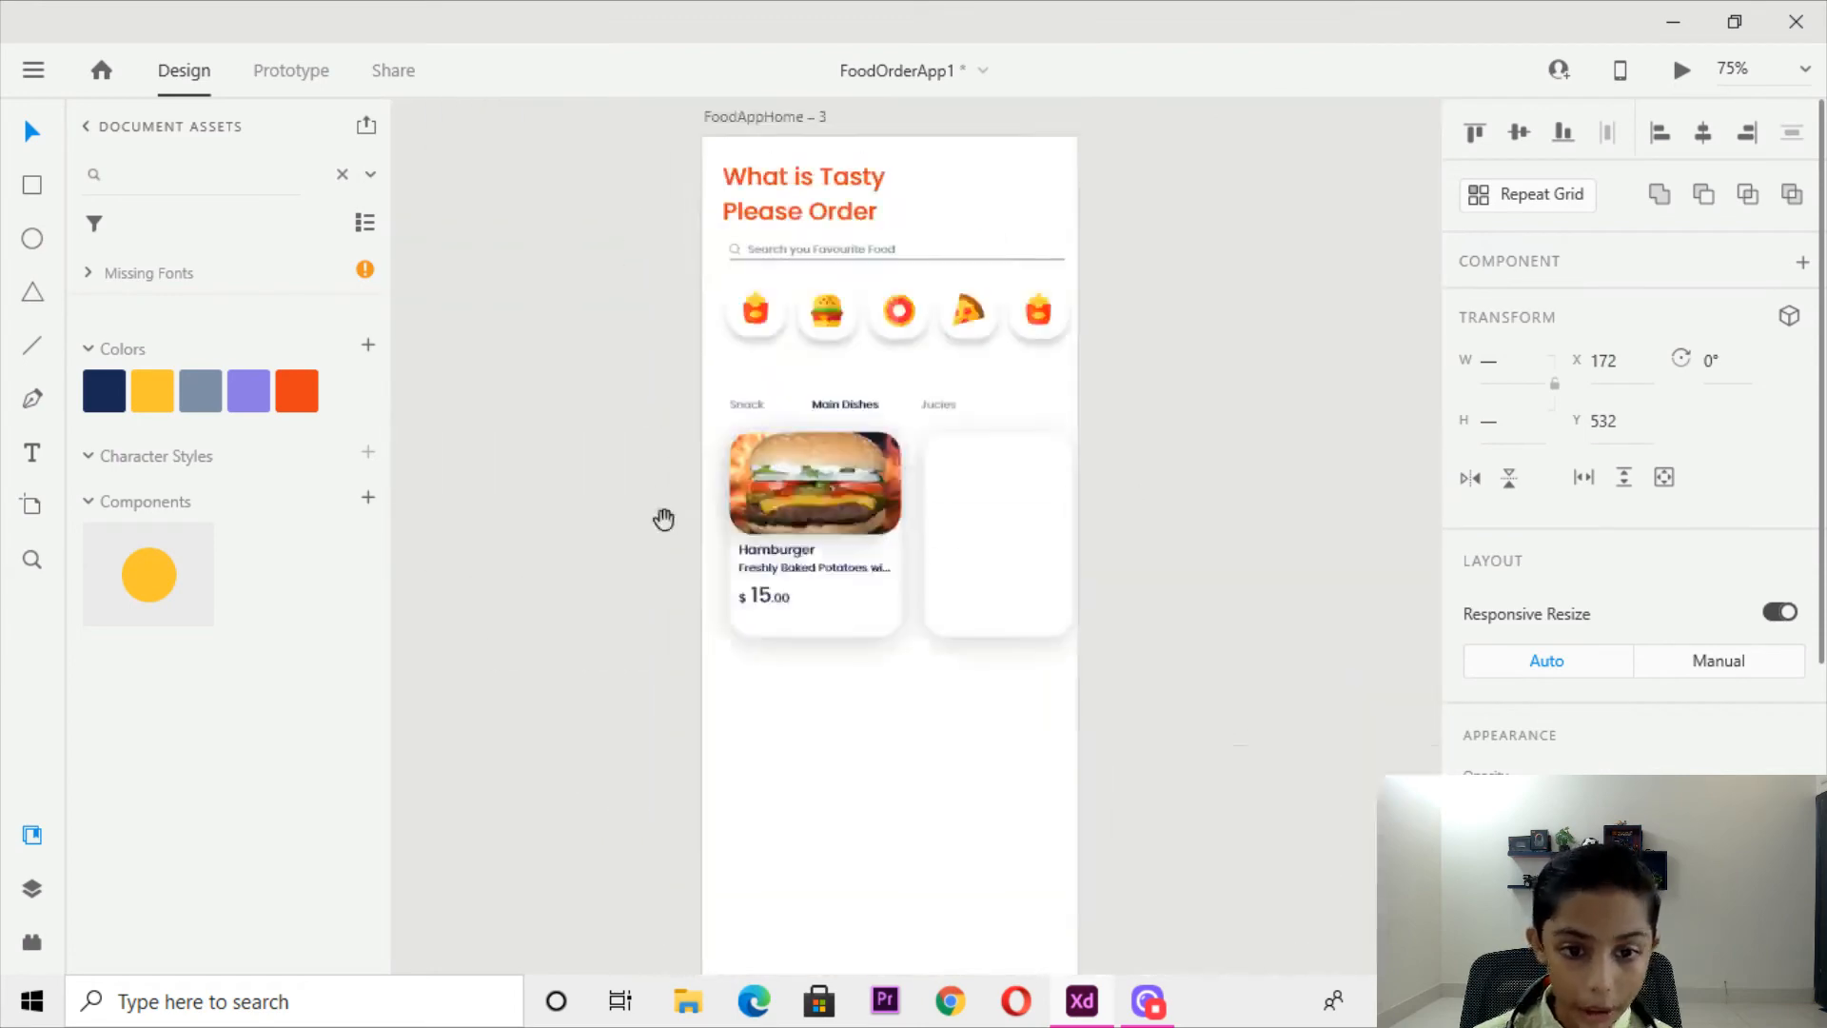
pyautogui.hotkey('ctrl', '+')
pyautogui.hotkey('ctrl', '+')
pyautogui.hotkey('ctrl', '+')
pyautogui.hotkey('ctrl', '+')
pyautogui.hotkey('ctrl', '+')
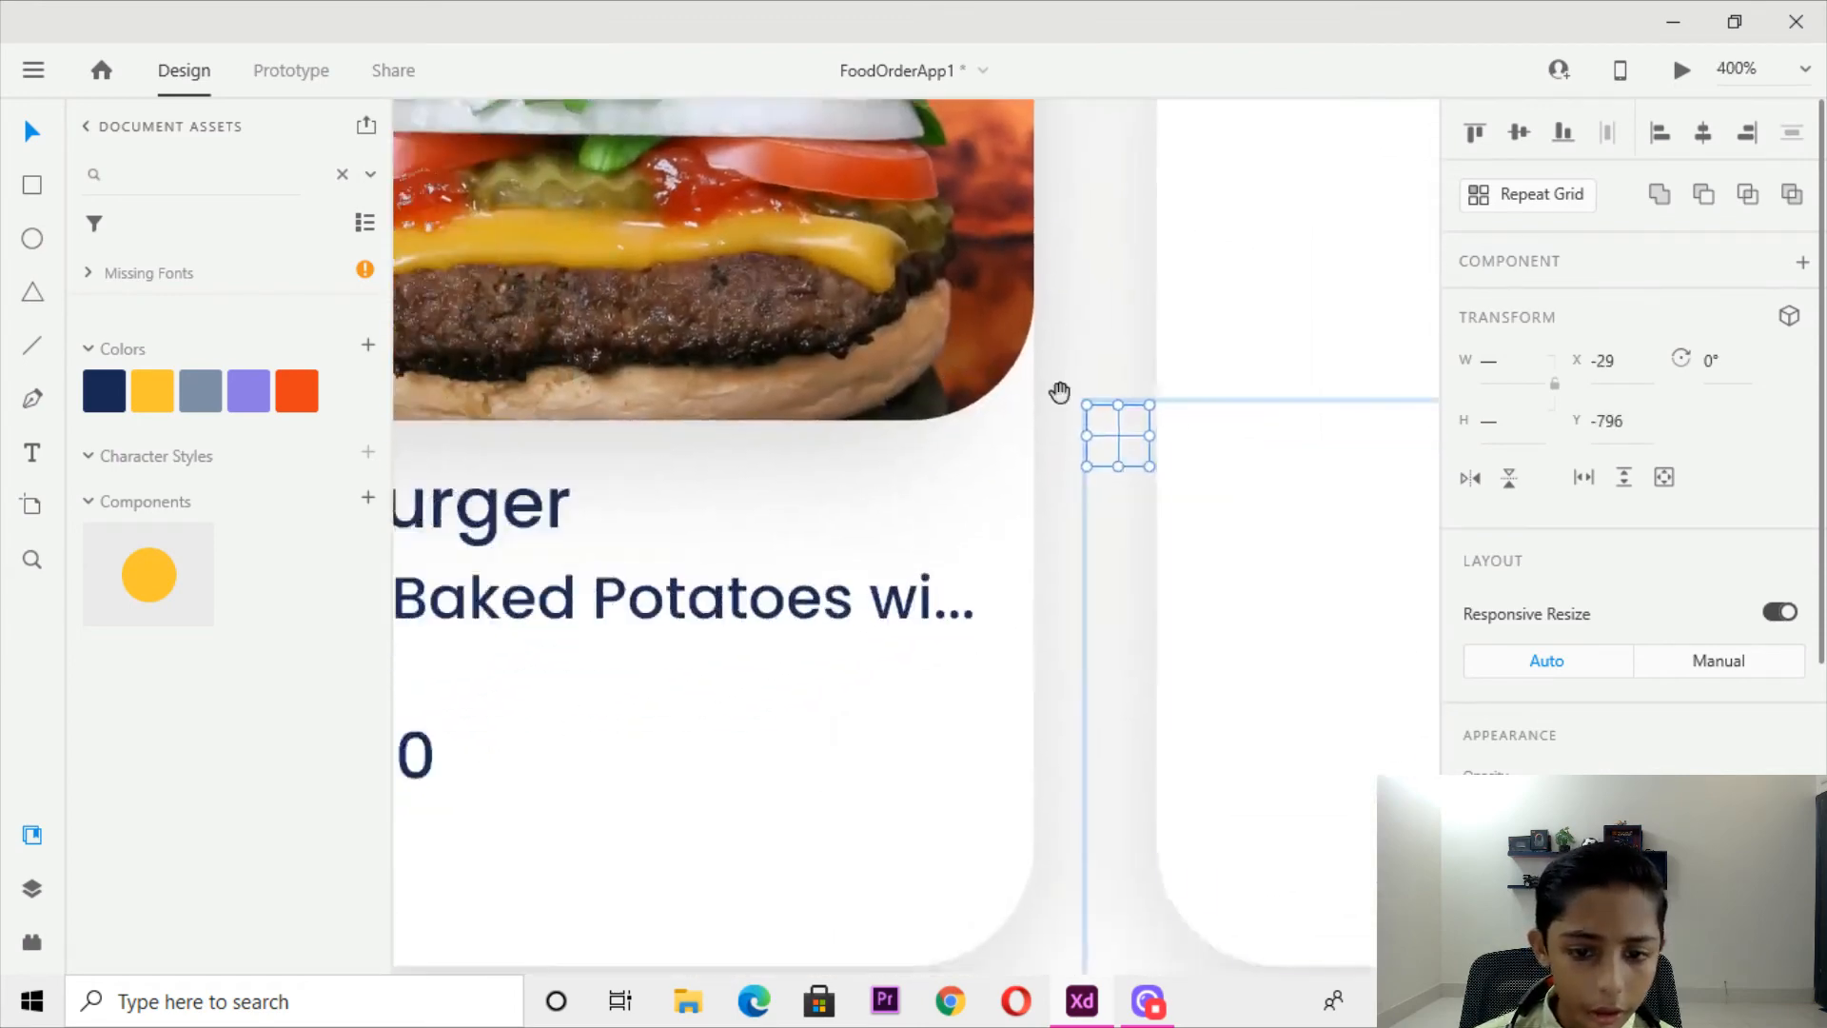
pyautogui.moveTo(1073, 464); pyautogui.dragTo(704, 774)
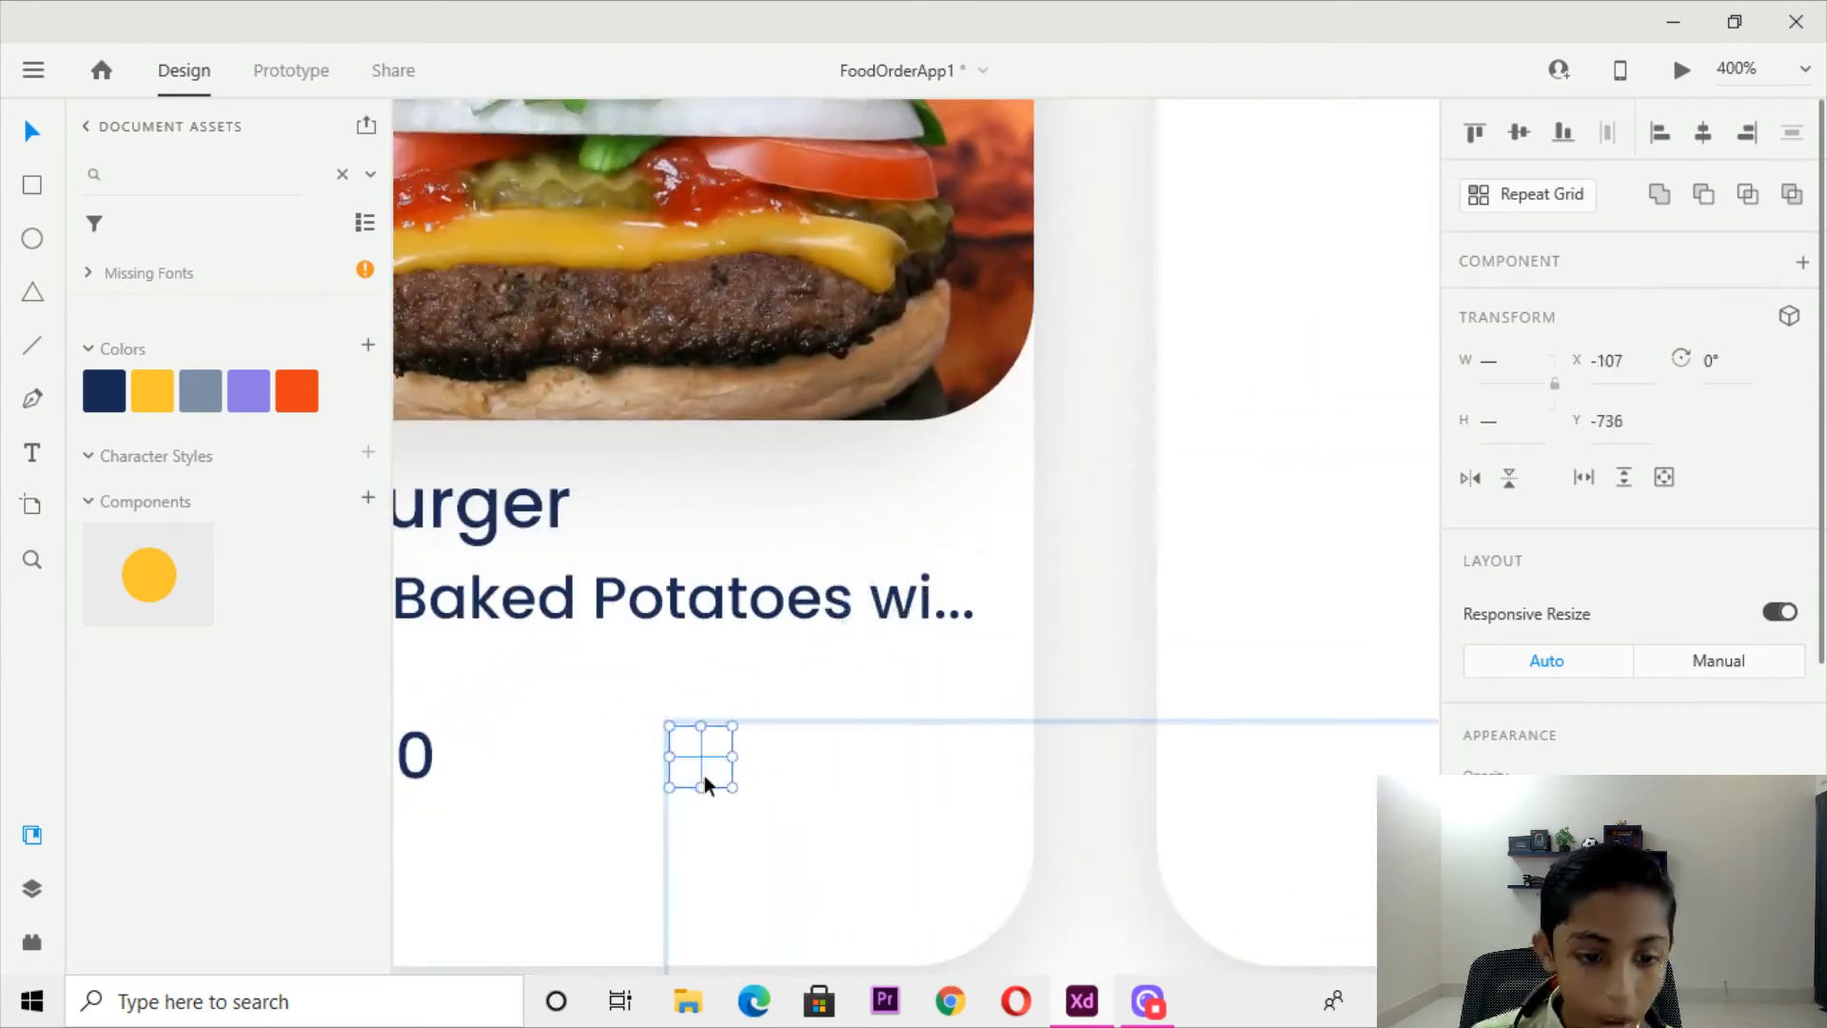
# Try to copy the yellow add button from the reference Hamburger card.
pyautogui.hotkey('ctrl', '-')
pyautogui.hotkey('ctrl', '-')
pyautogui.hotkey('ctrl', '-')
pyautogui.scroll(-5, 1159, 511)
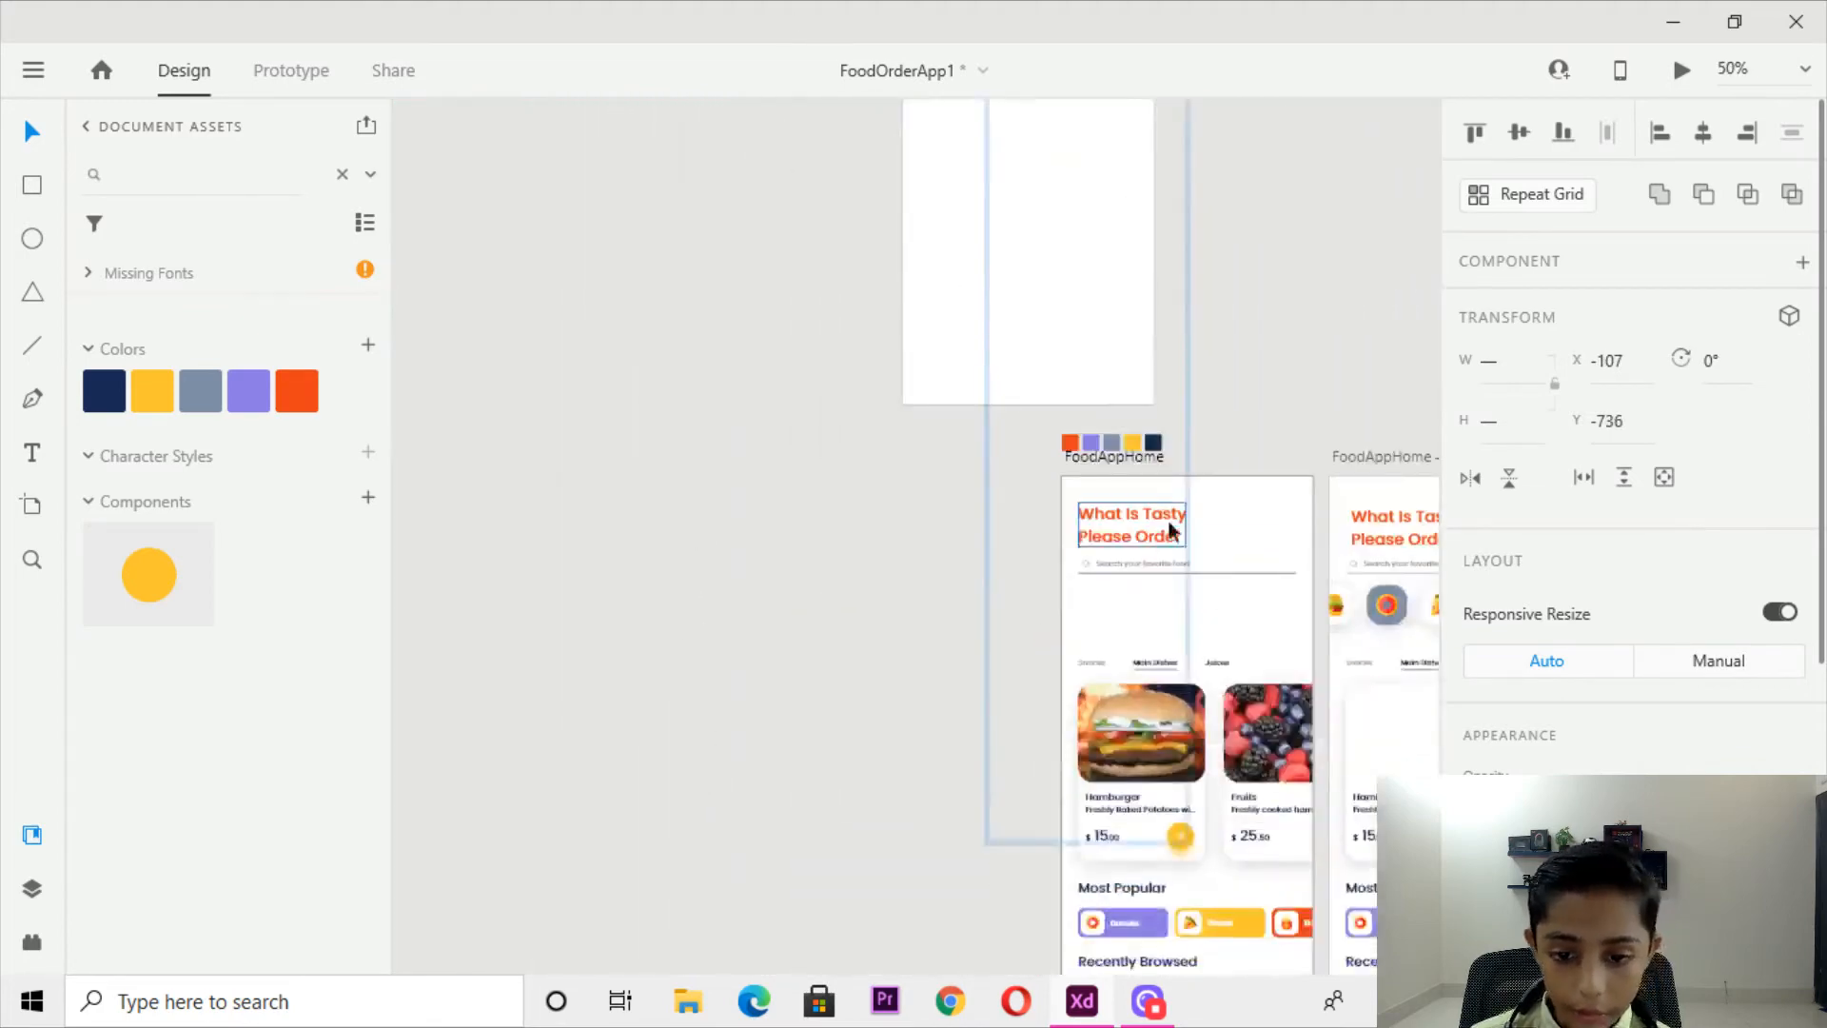
pyautogui.click(1180, 836)
pyautogui.click(1182, 837)
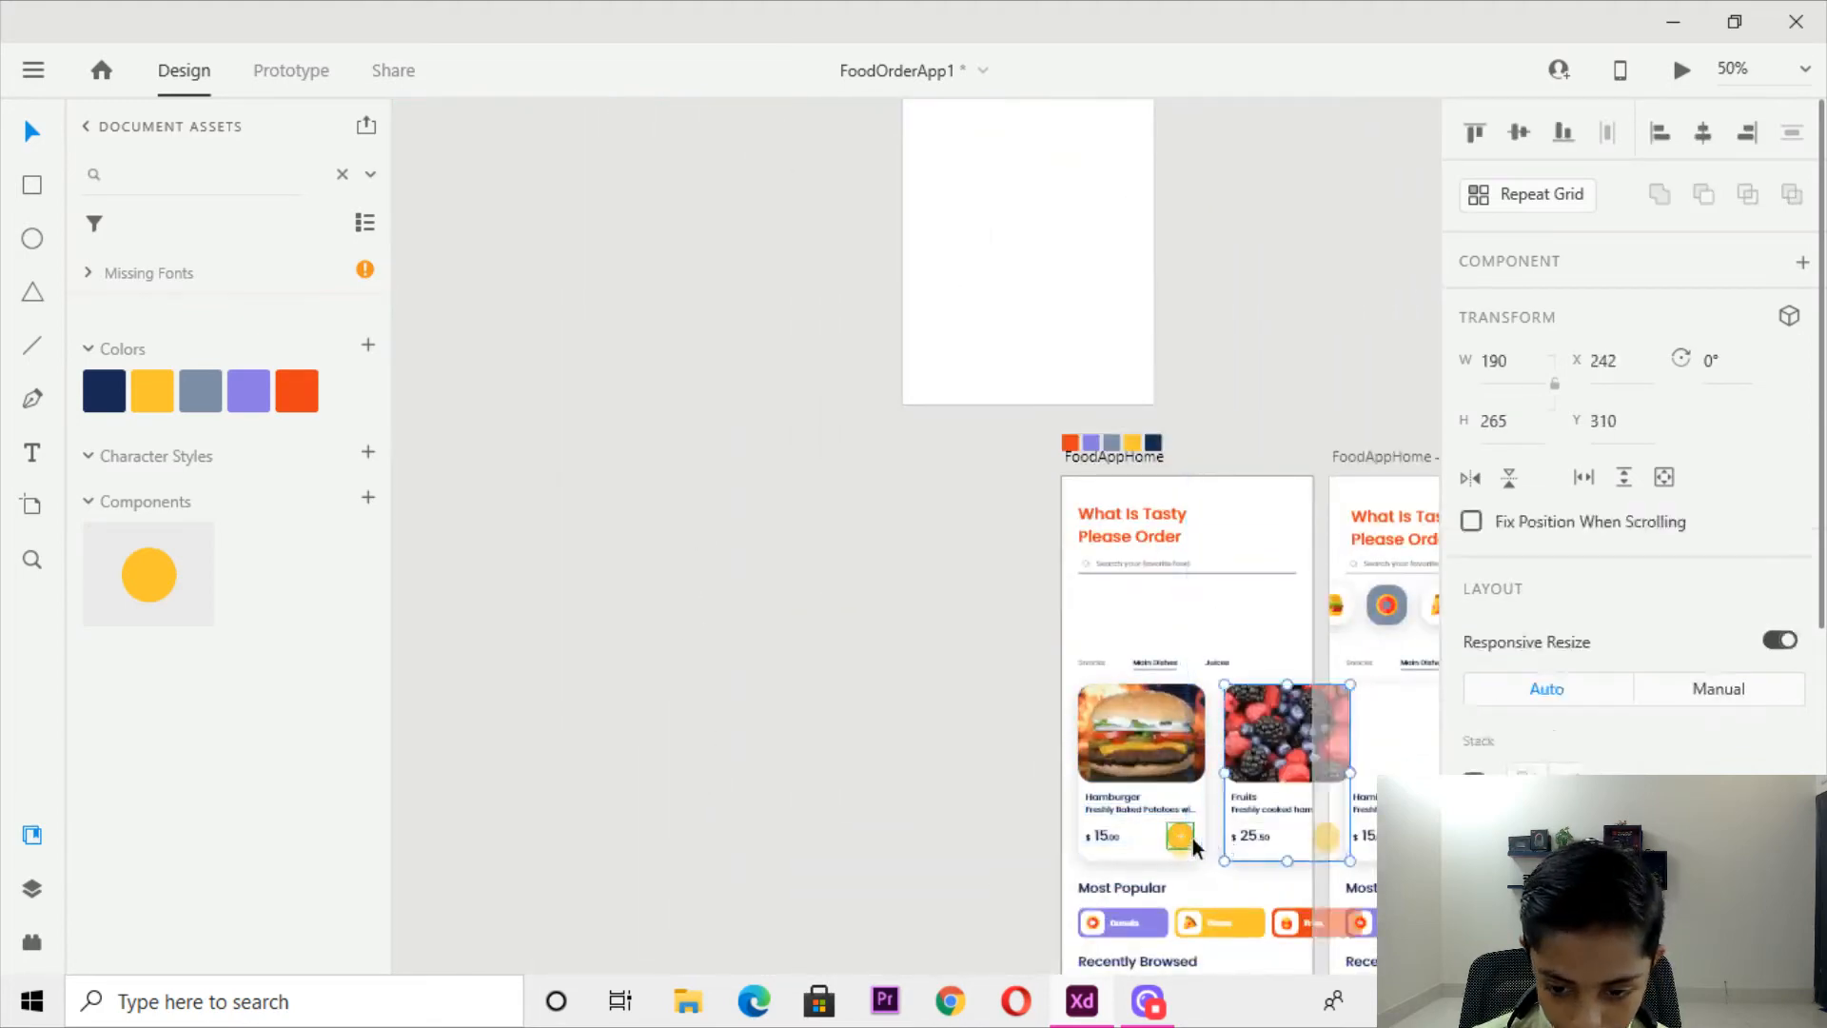
pyautogui.rightClick(1190, 836)
pyautogui.click(1062, 725)
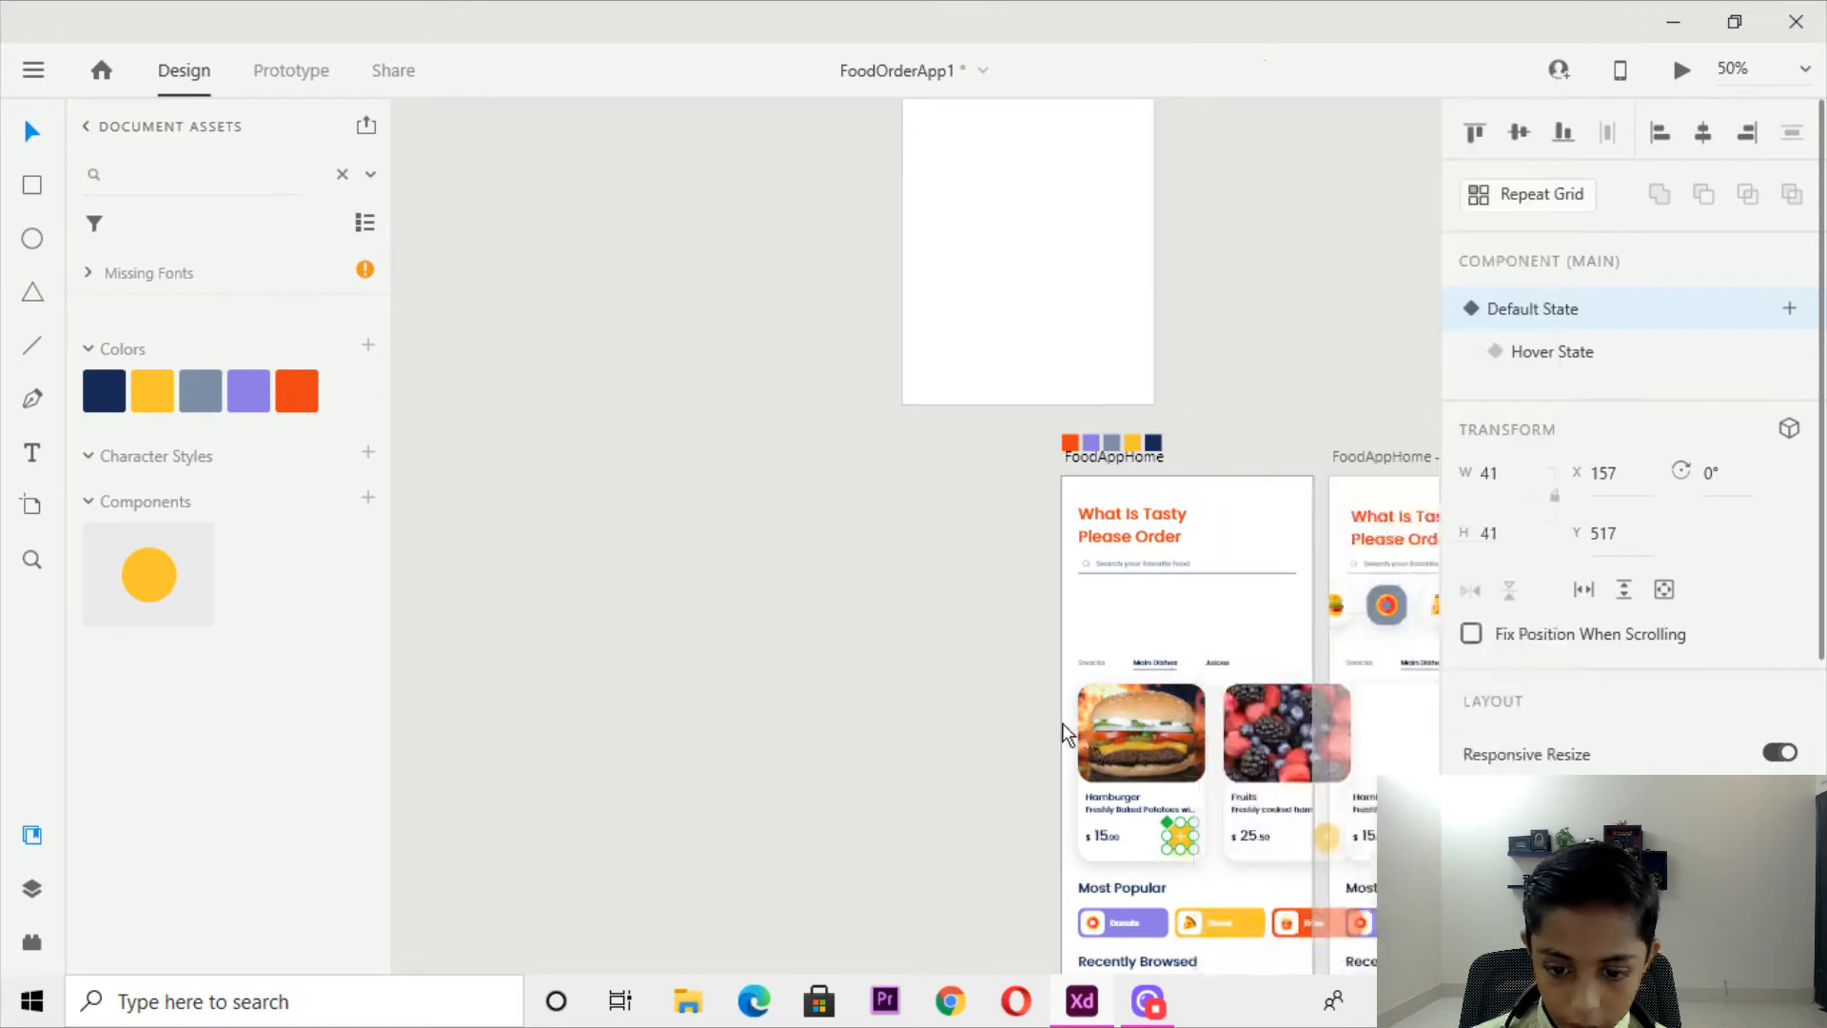
pyautogui.click(1102, 736)
pyautogui.scroll(5, 1137, 842)
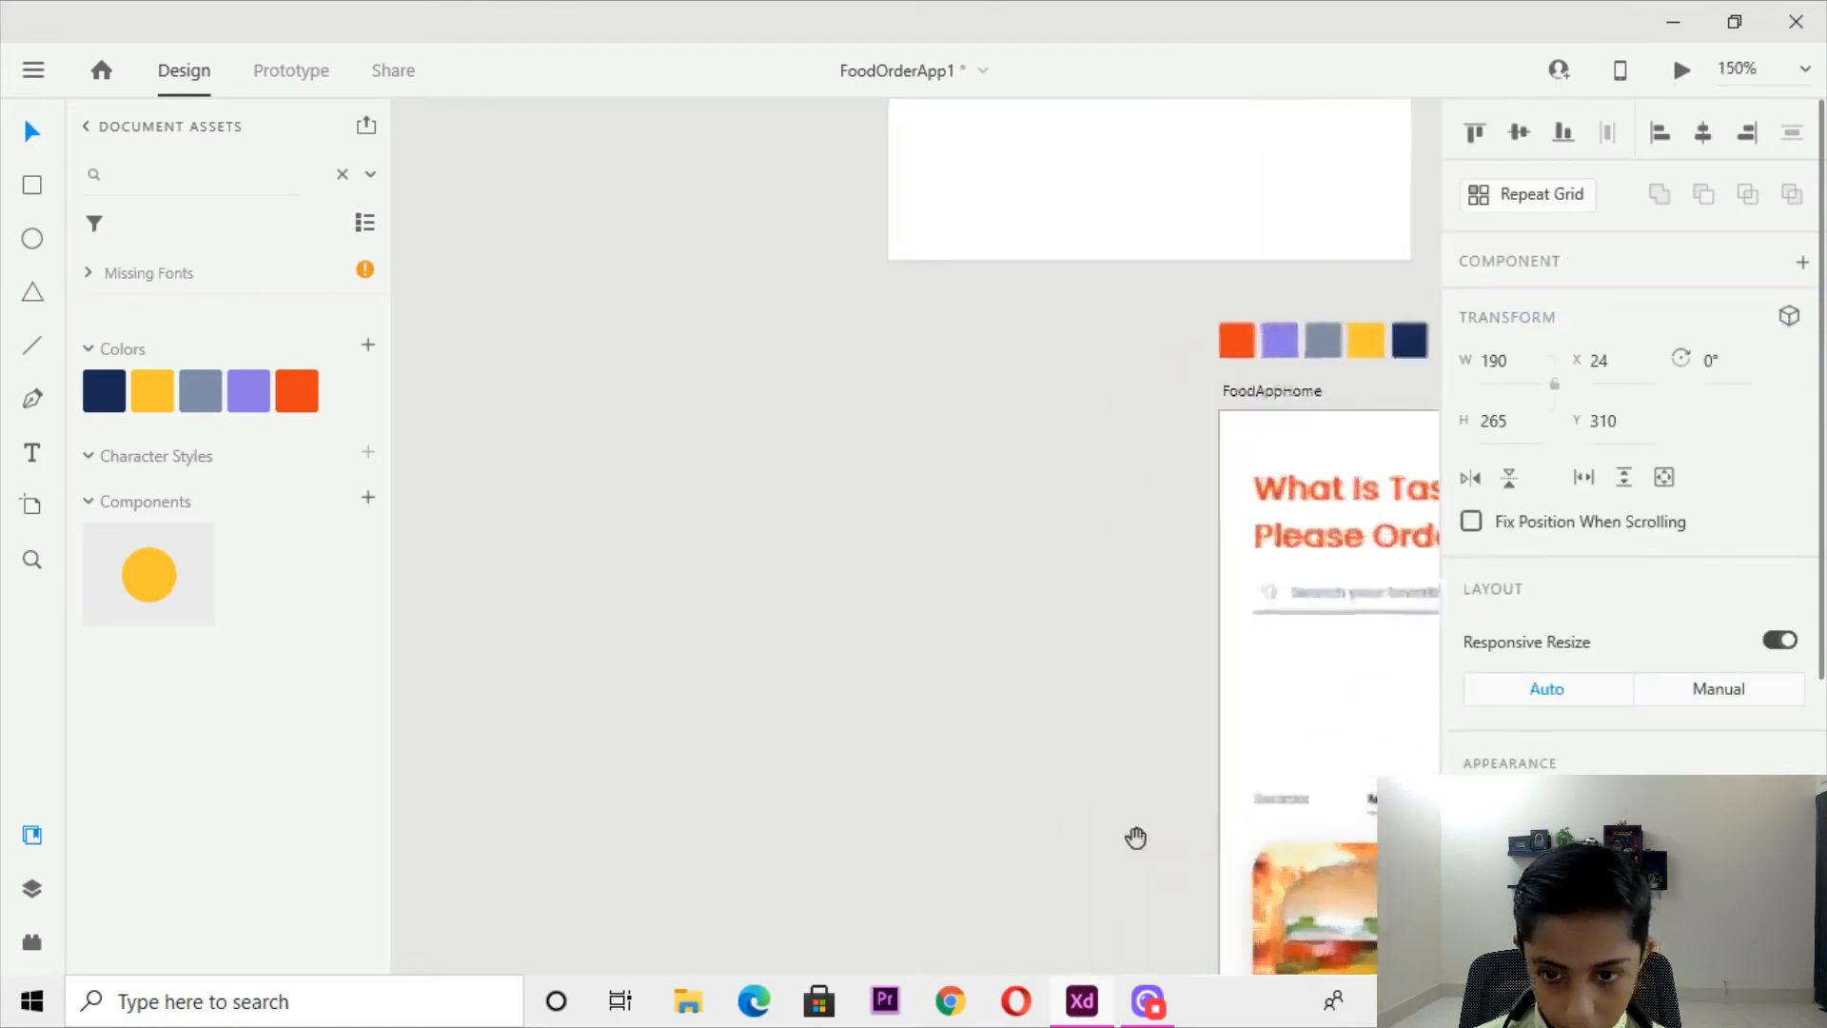
pyautogui.click(1094, 614)
pyautogui.click(1085, 620)
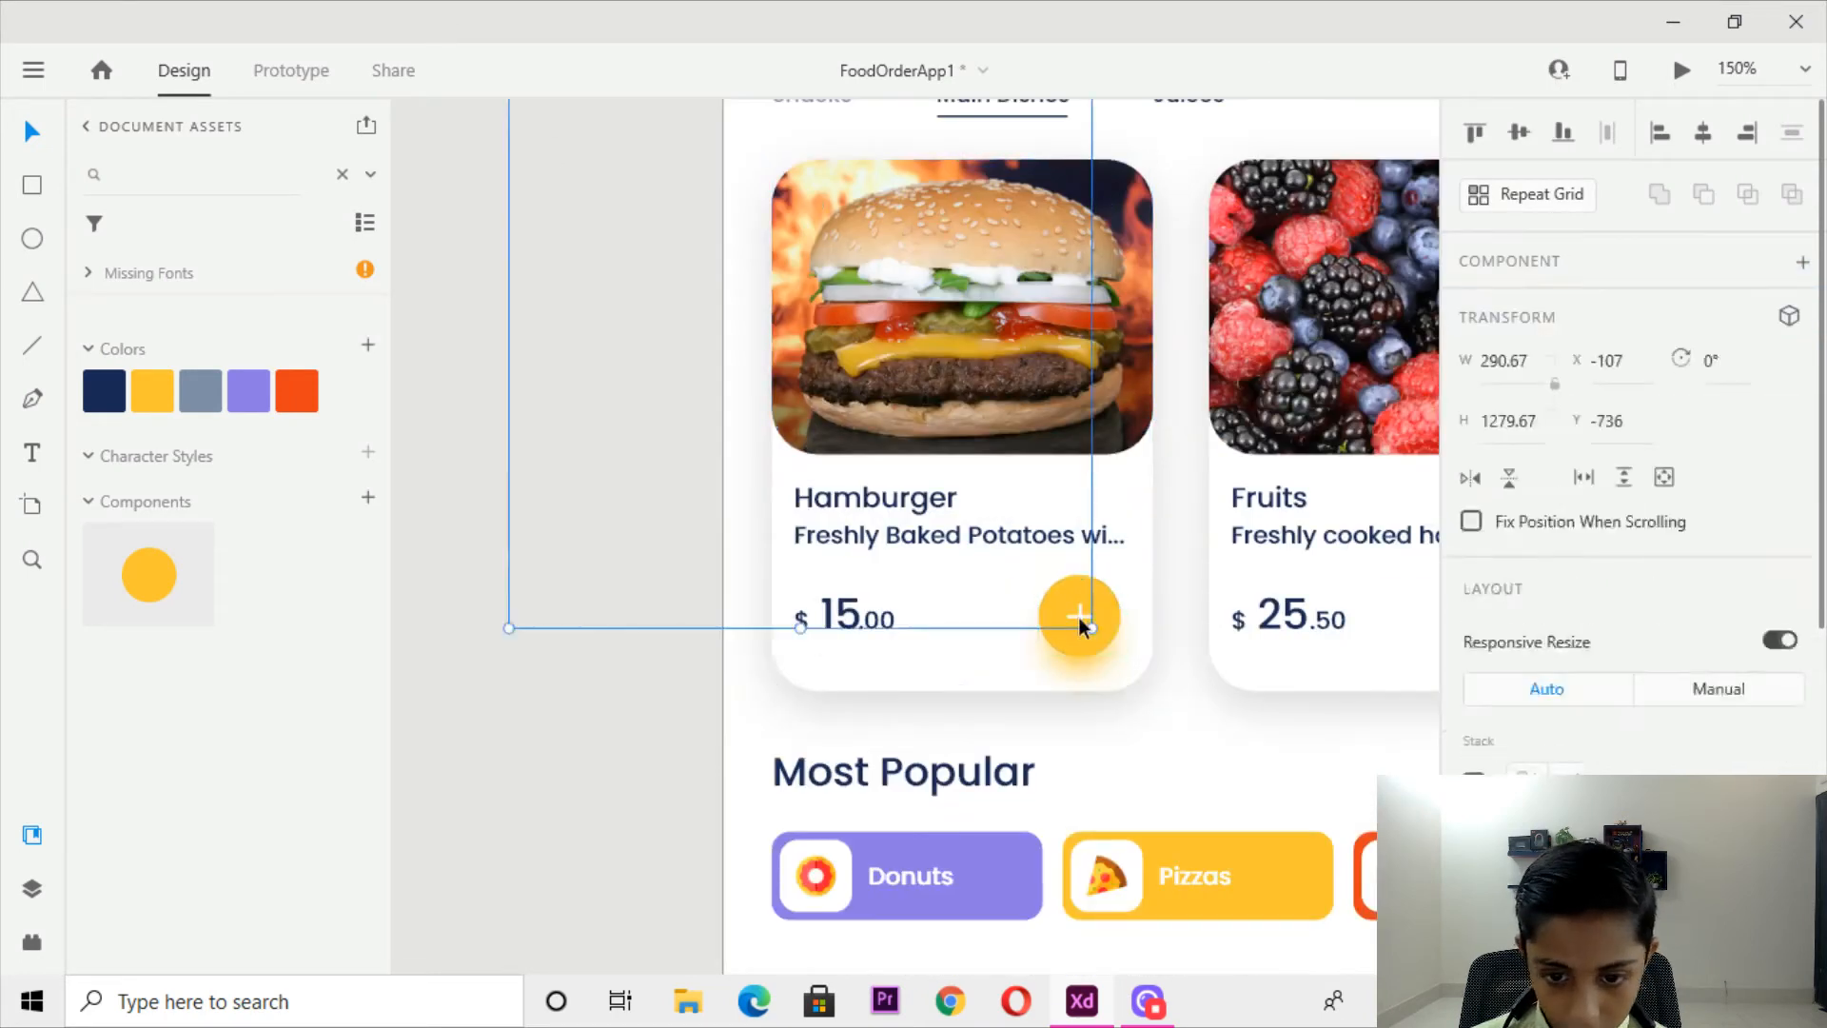
pyautogui.rightClick(1087, 616)
pyautogui.click(1115, 550)
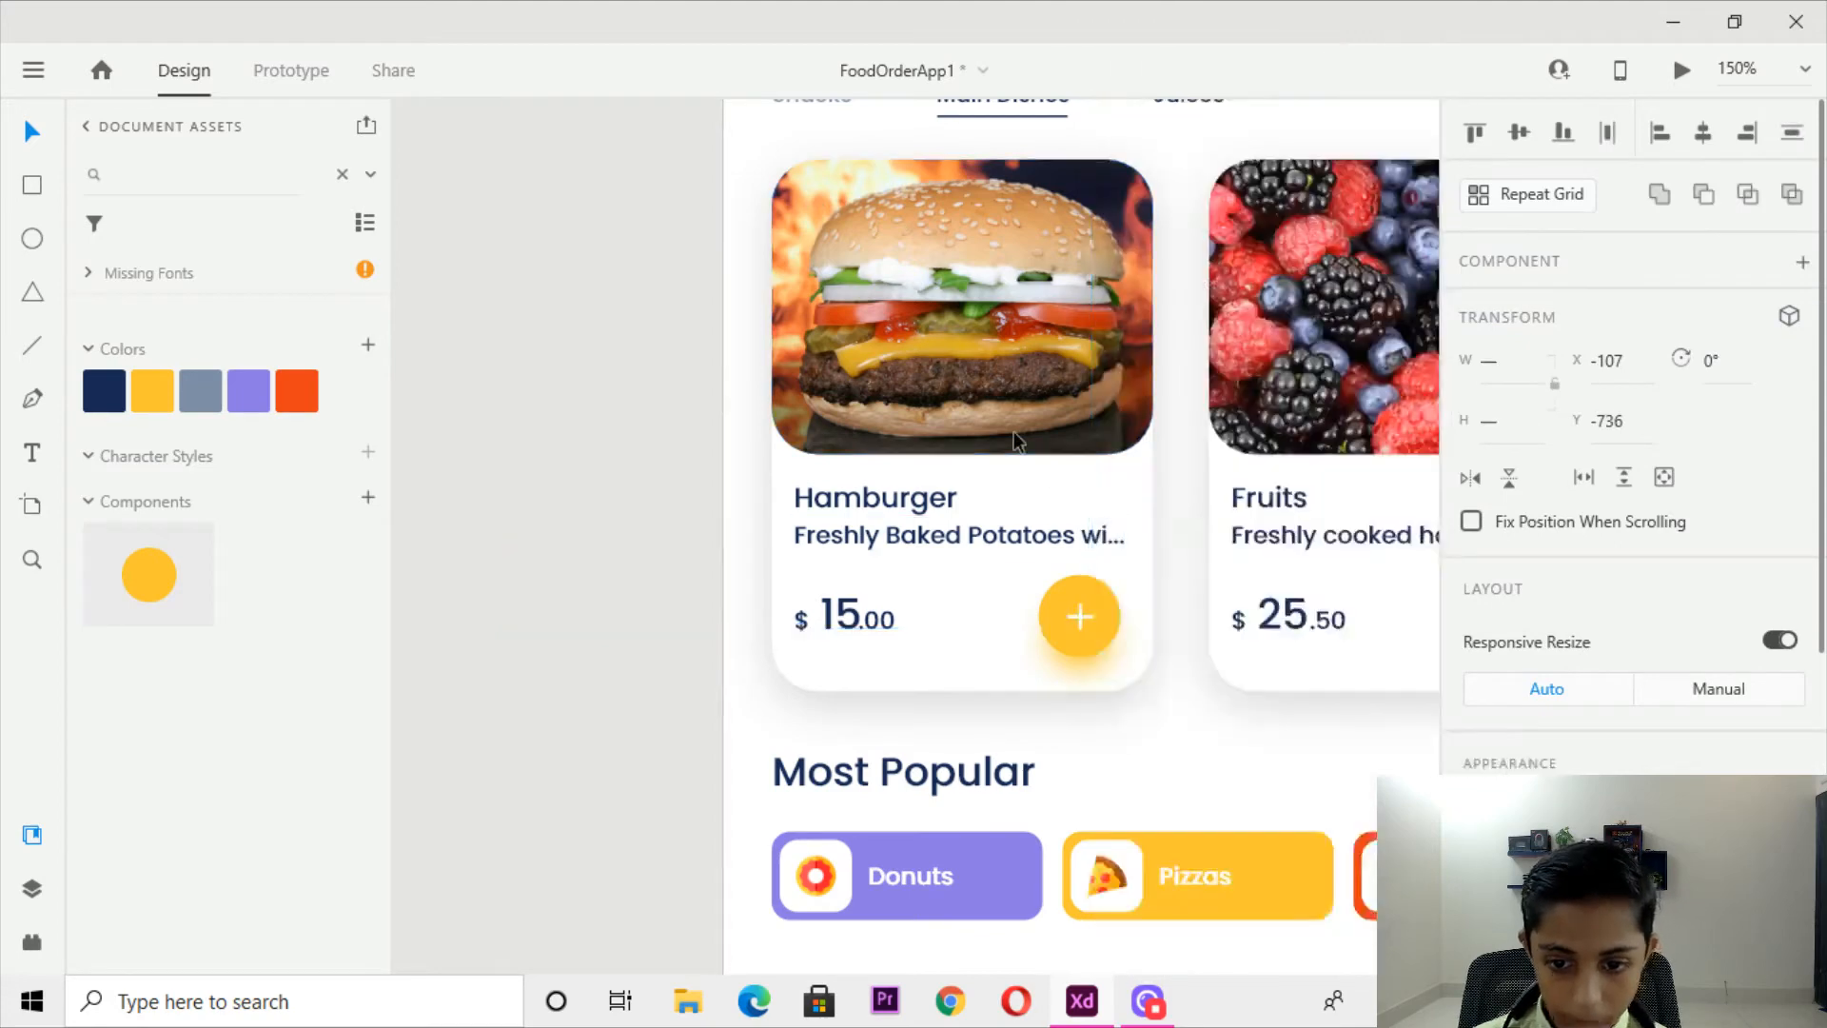
# Try to reposition the plus icon on the FoodAppHome – 3 Hamburger card, and undo the accidental move of the card.
pyautogui.hotkey('ctrl', '-')
pyautogui.hotkey('ctrl', '-')
pyautogui.scroll(7, 1000, 655)
pyautogui.hotkey('ctrl', '+')
pyautogui.hotkey('ctrl', '+')
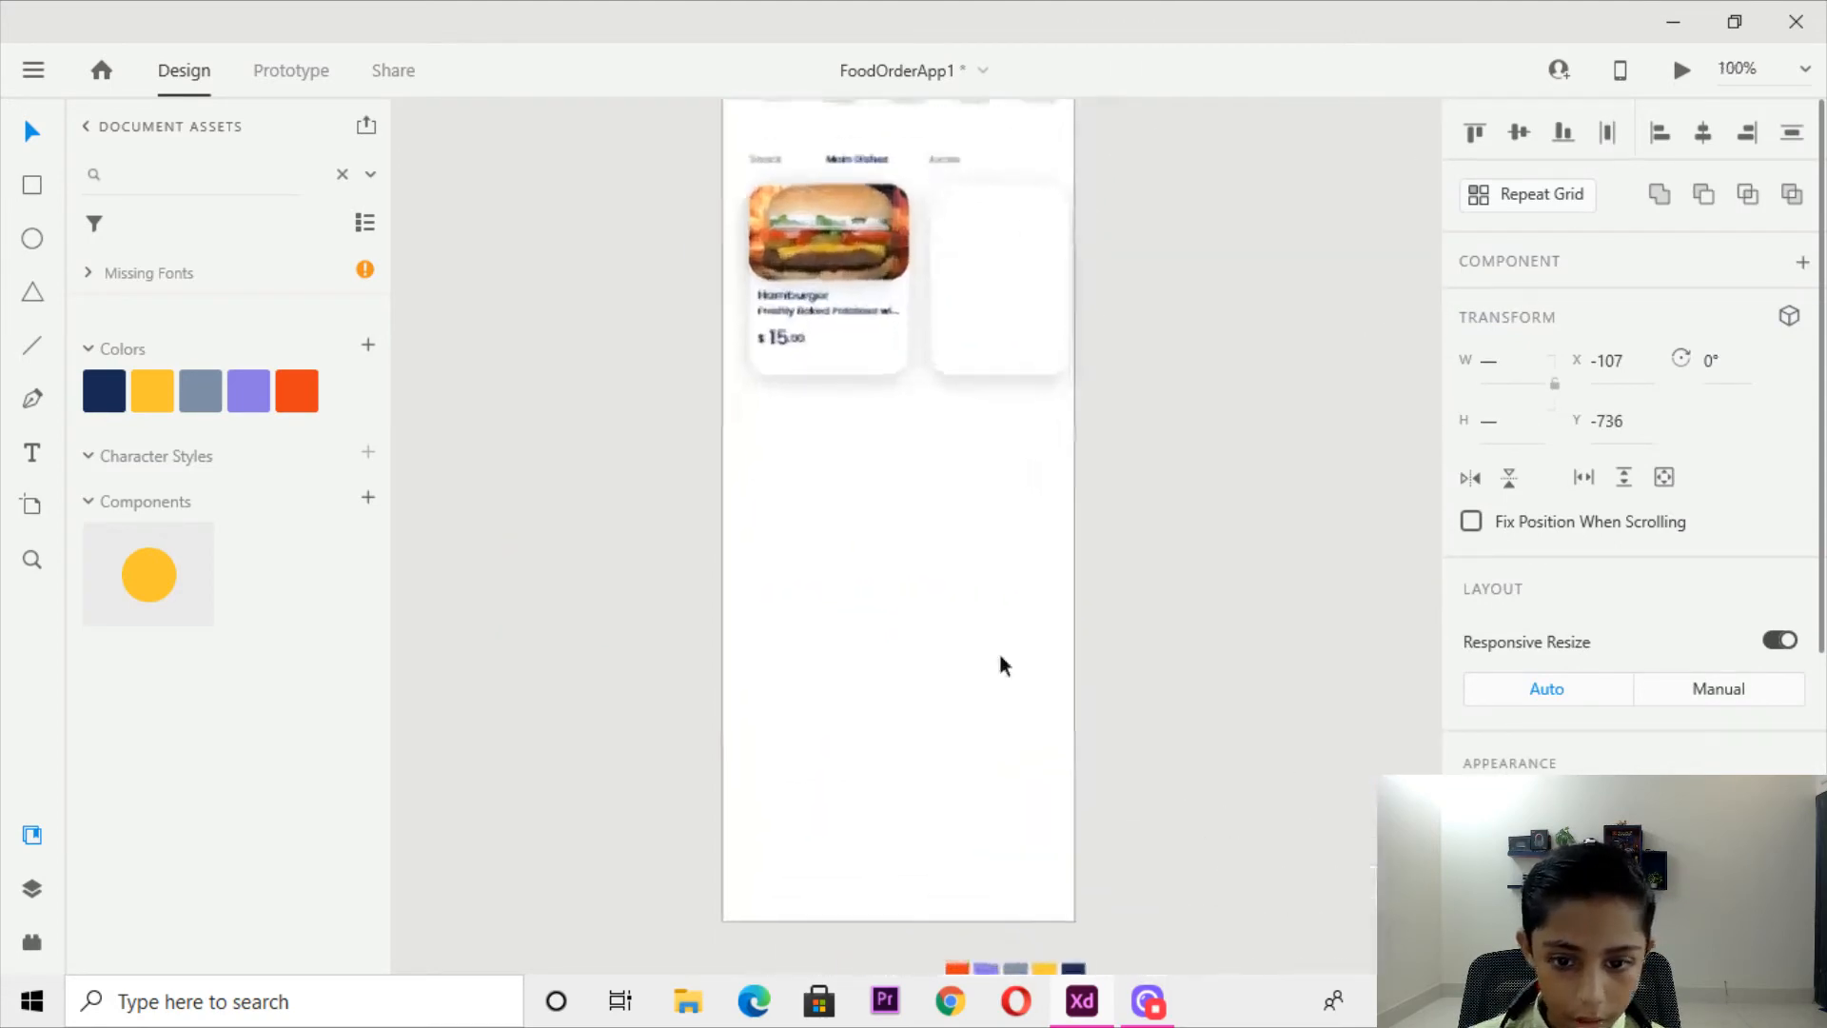
pyautogui.moveTo(1130, 354); pyautogui.dragTo(973, 445)
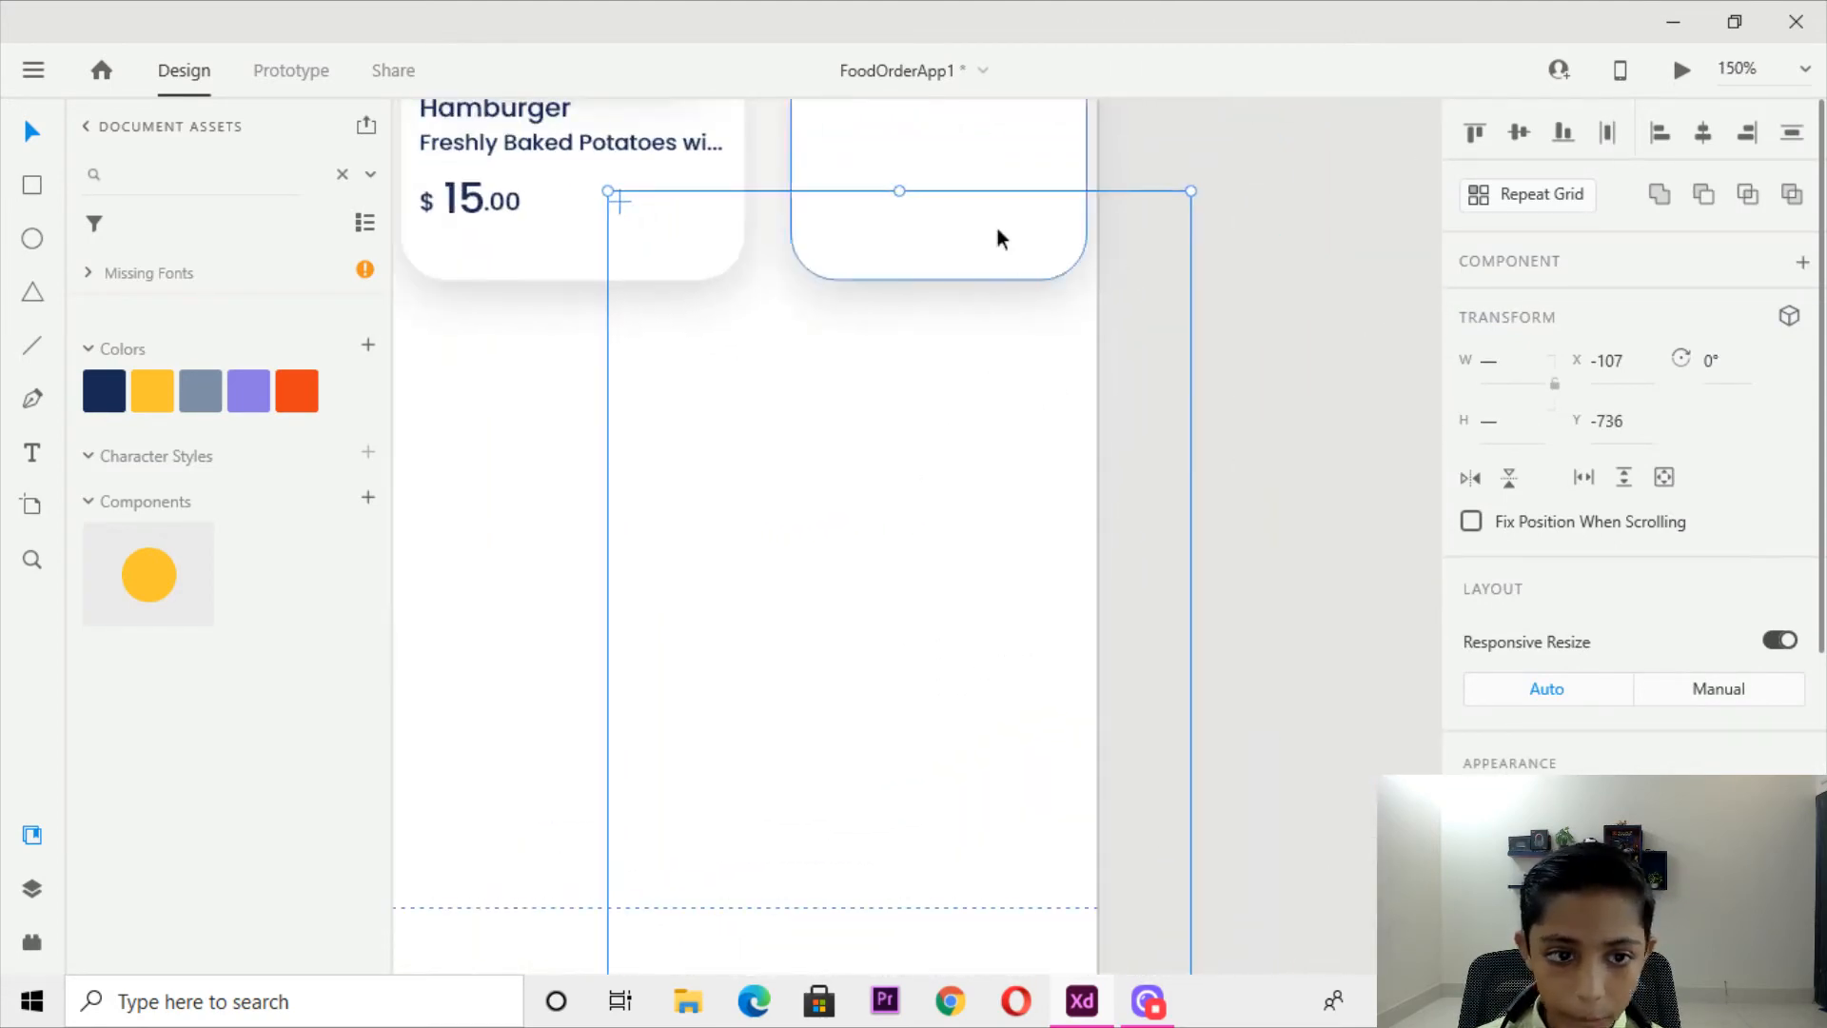
pyautogui.rightClick(659, 245)
pyautogui.click(625, 220)
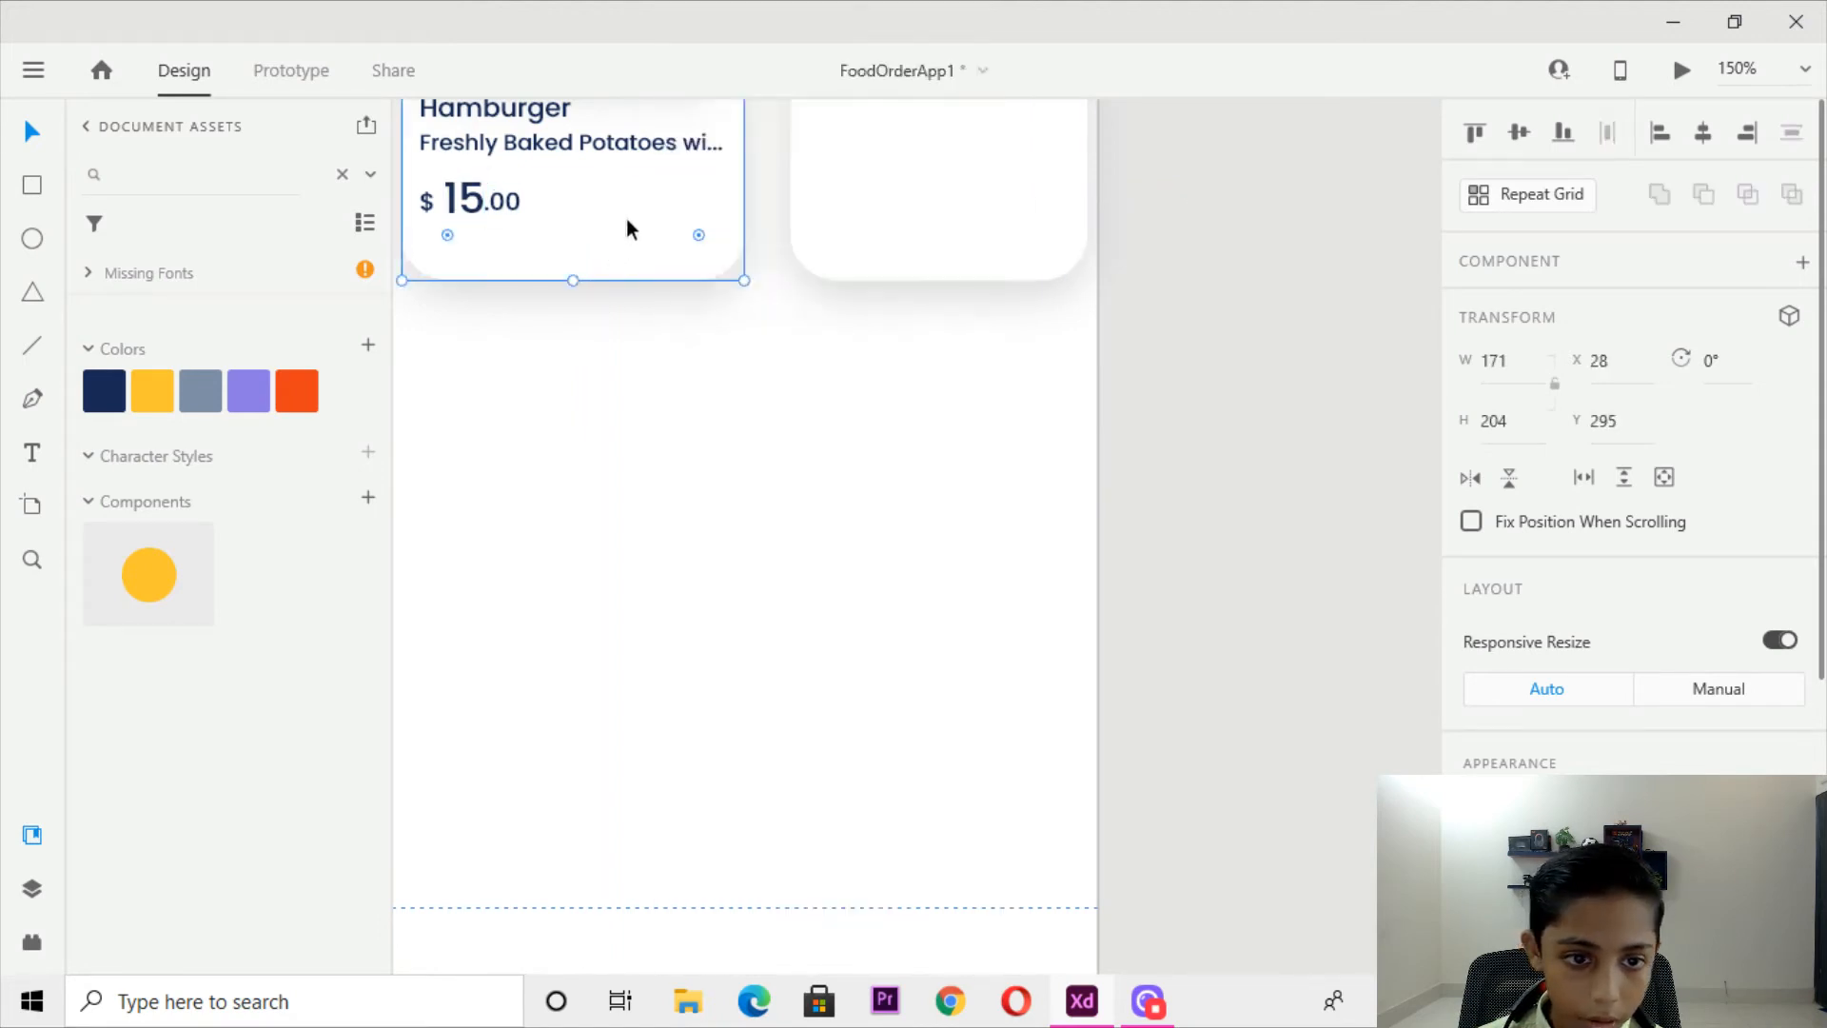
pyautogui.moveTo(618, 196); pyautogui.dragTo(566, 220)
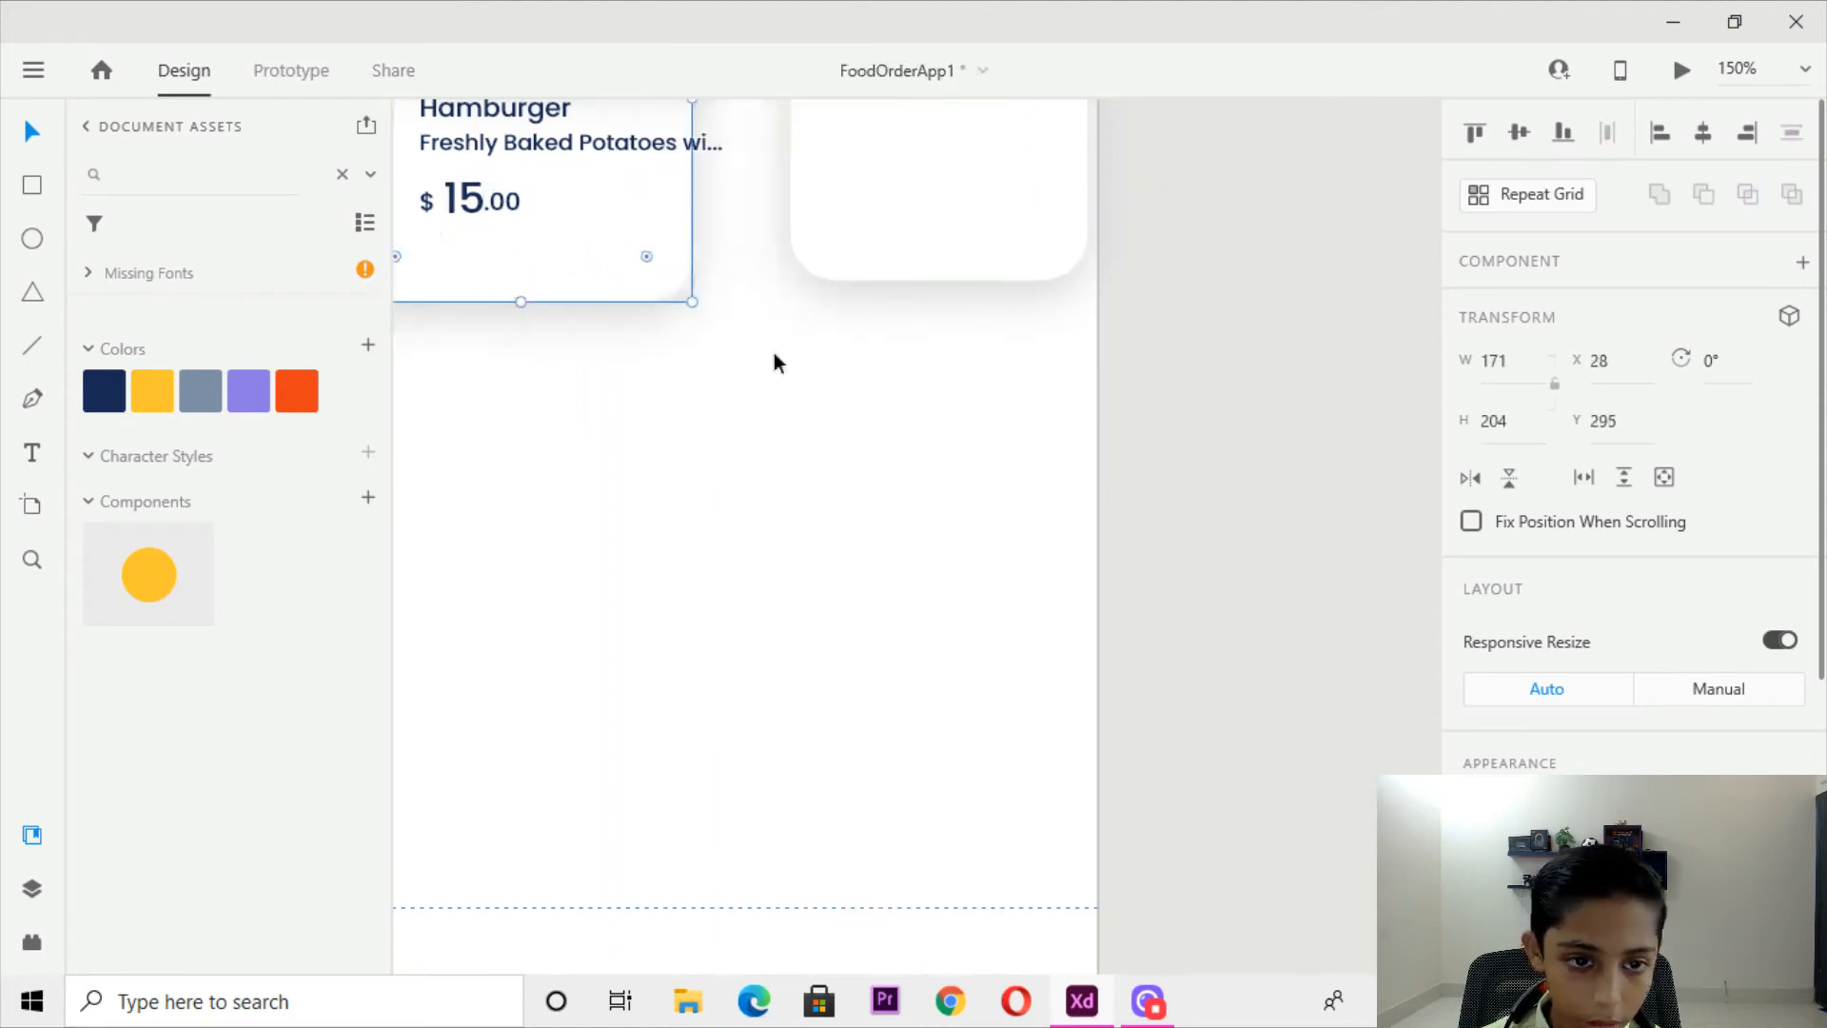
pyautogui.hotkey('ctrl', 'z')
# Select both lines of the reference add button's plus icon again and copy them.
pyautogui.click(862, 514)
pyautogui.scroll(-5, 862, 514)
pyautogui.moveTo(870, 510); pyautogui.dragTo(1004, 8)
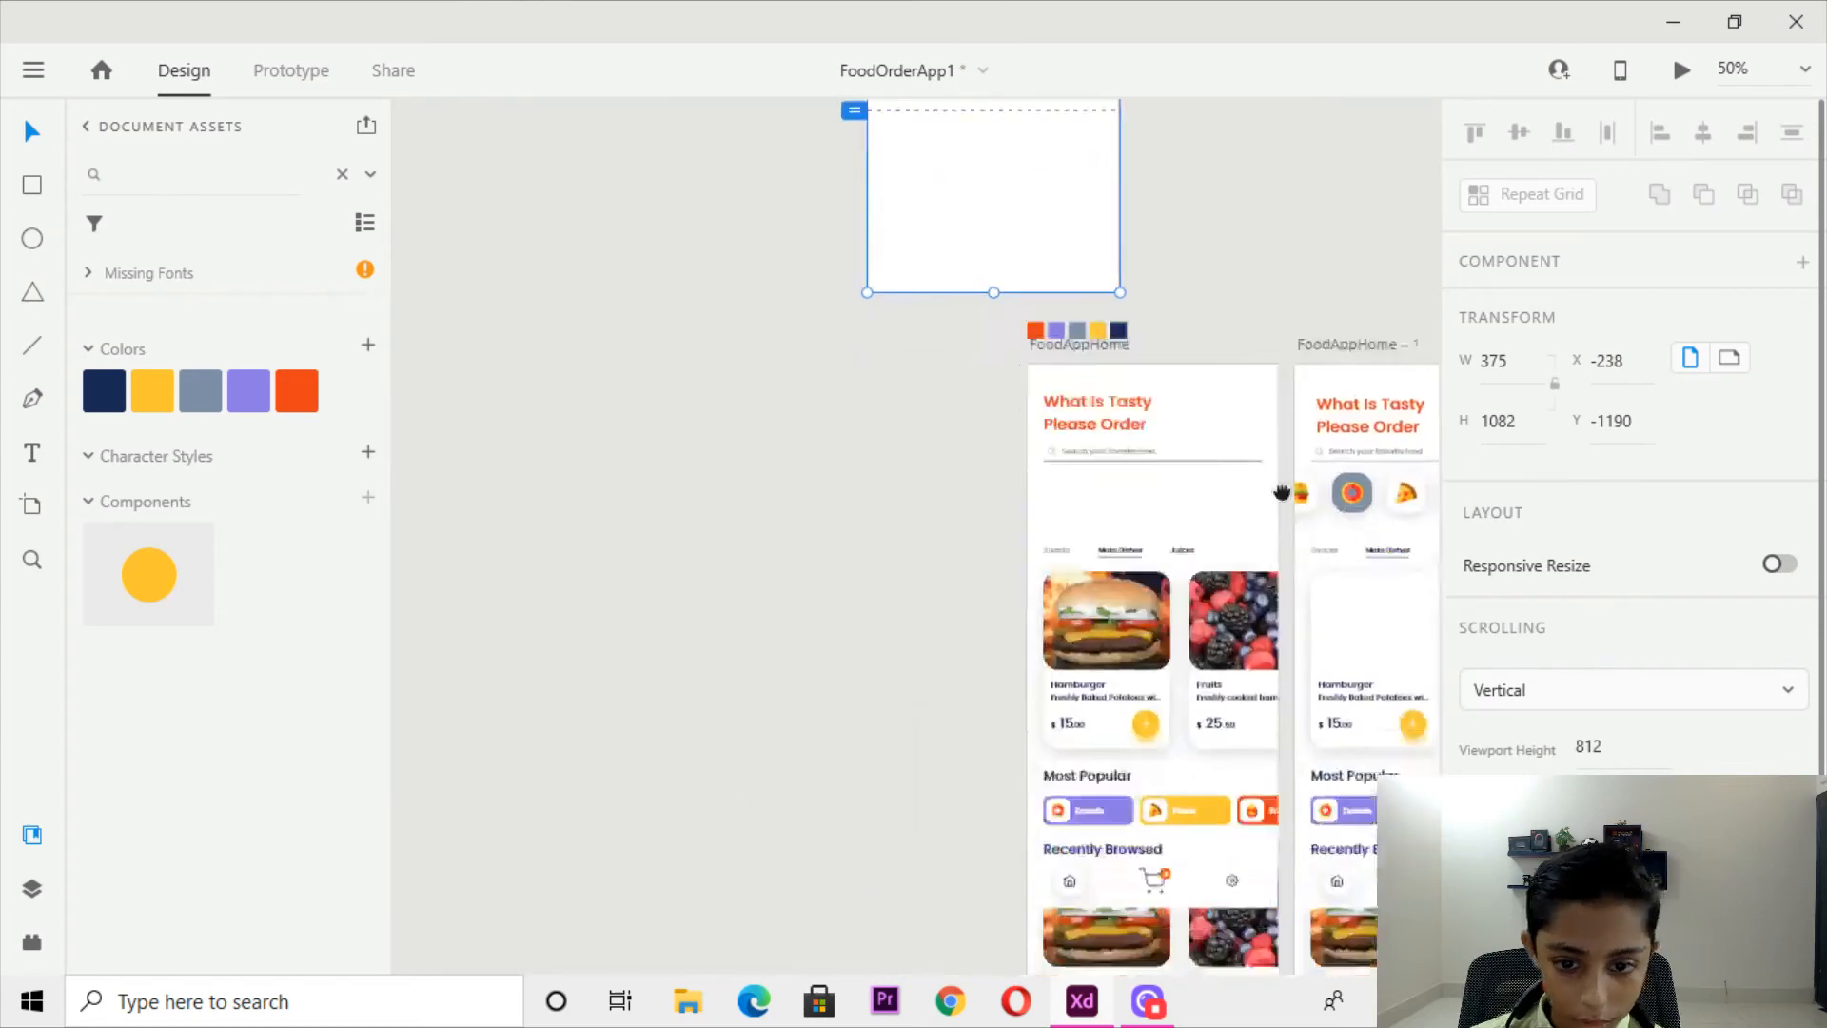
pyautogui.moveTo(1297, 578); pyautogui.dragTo(1223, 355)
pyautogui.scroll(6, 1173, 345)
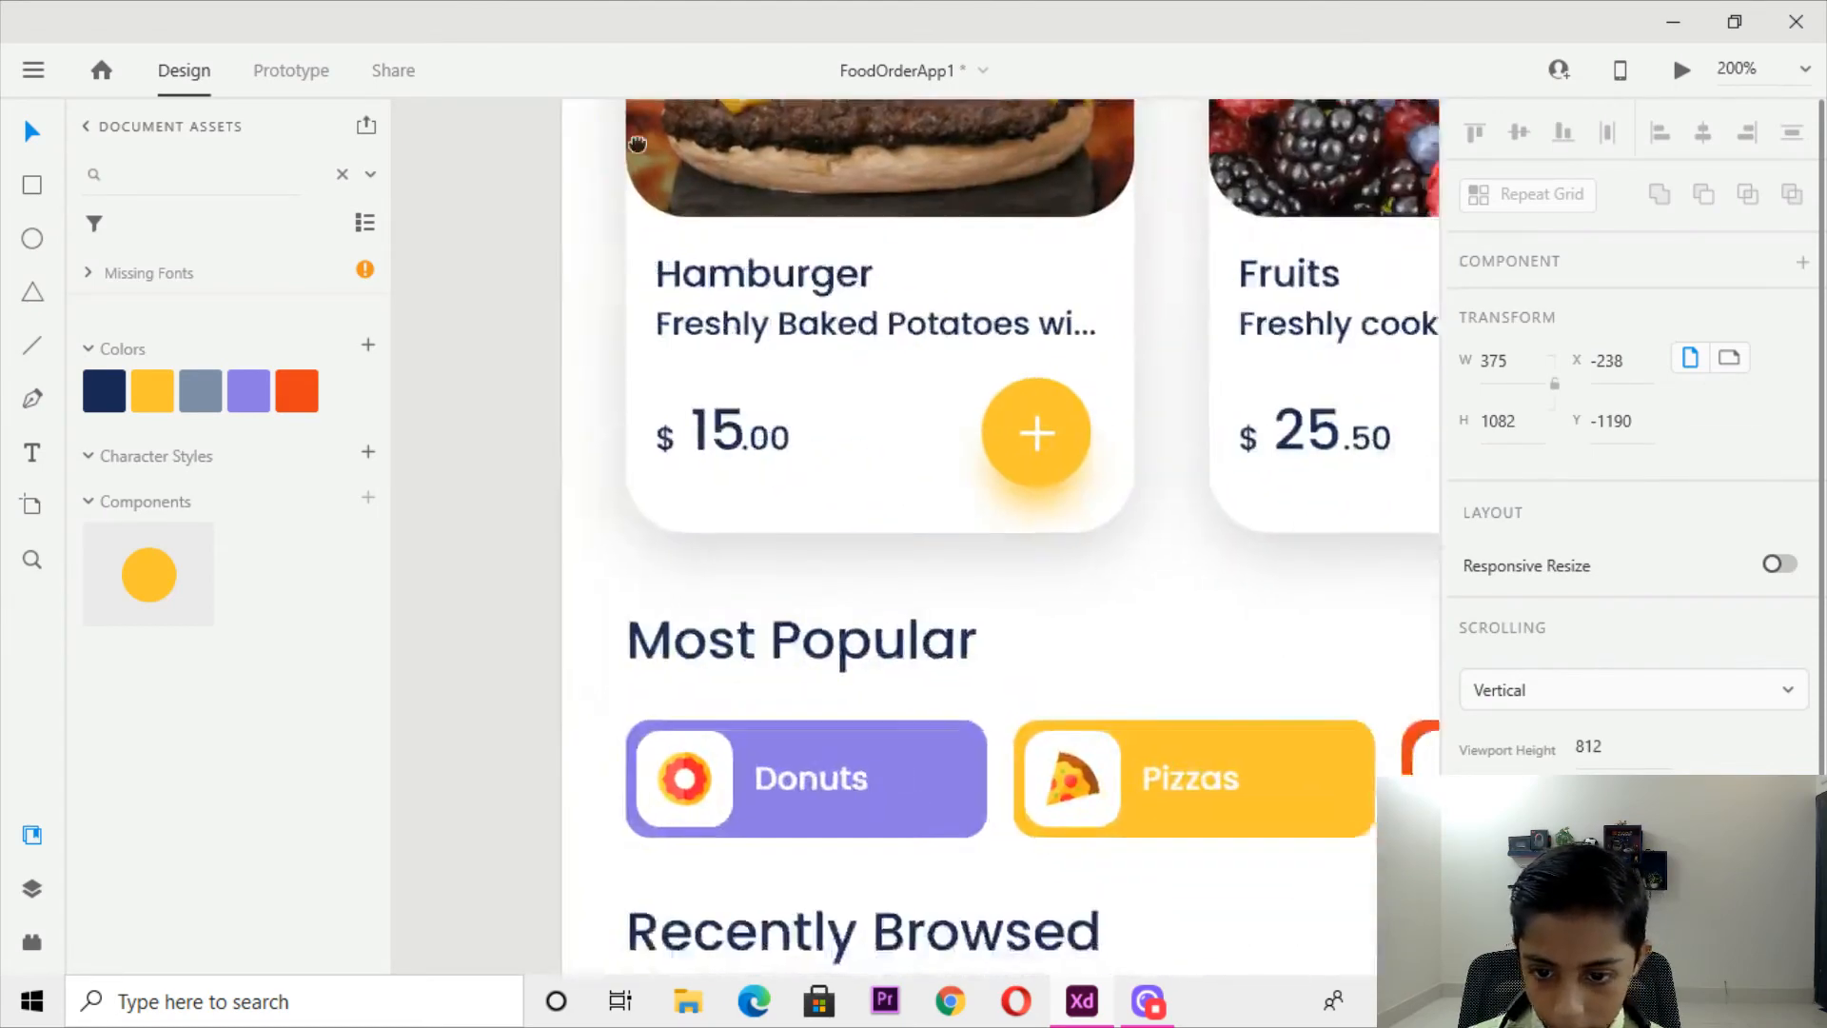
pyautogui.doubleClick(1111, 558)
pyautogui.rightClick(1113, 559)
pyautogui.press('Escape')
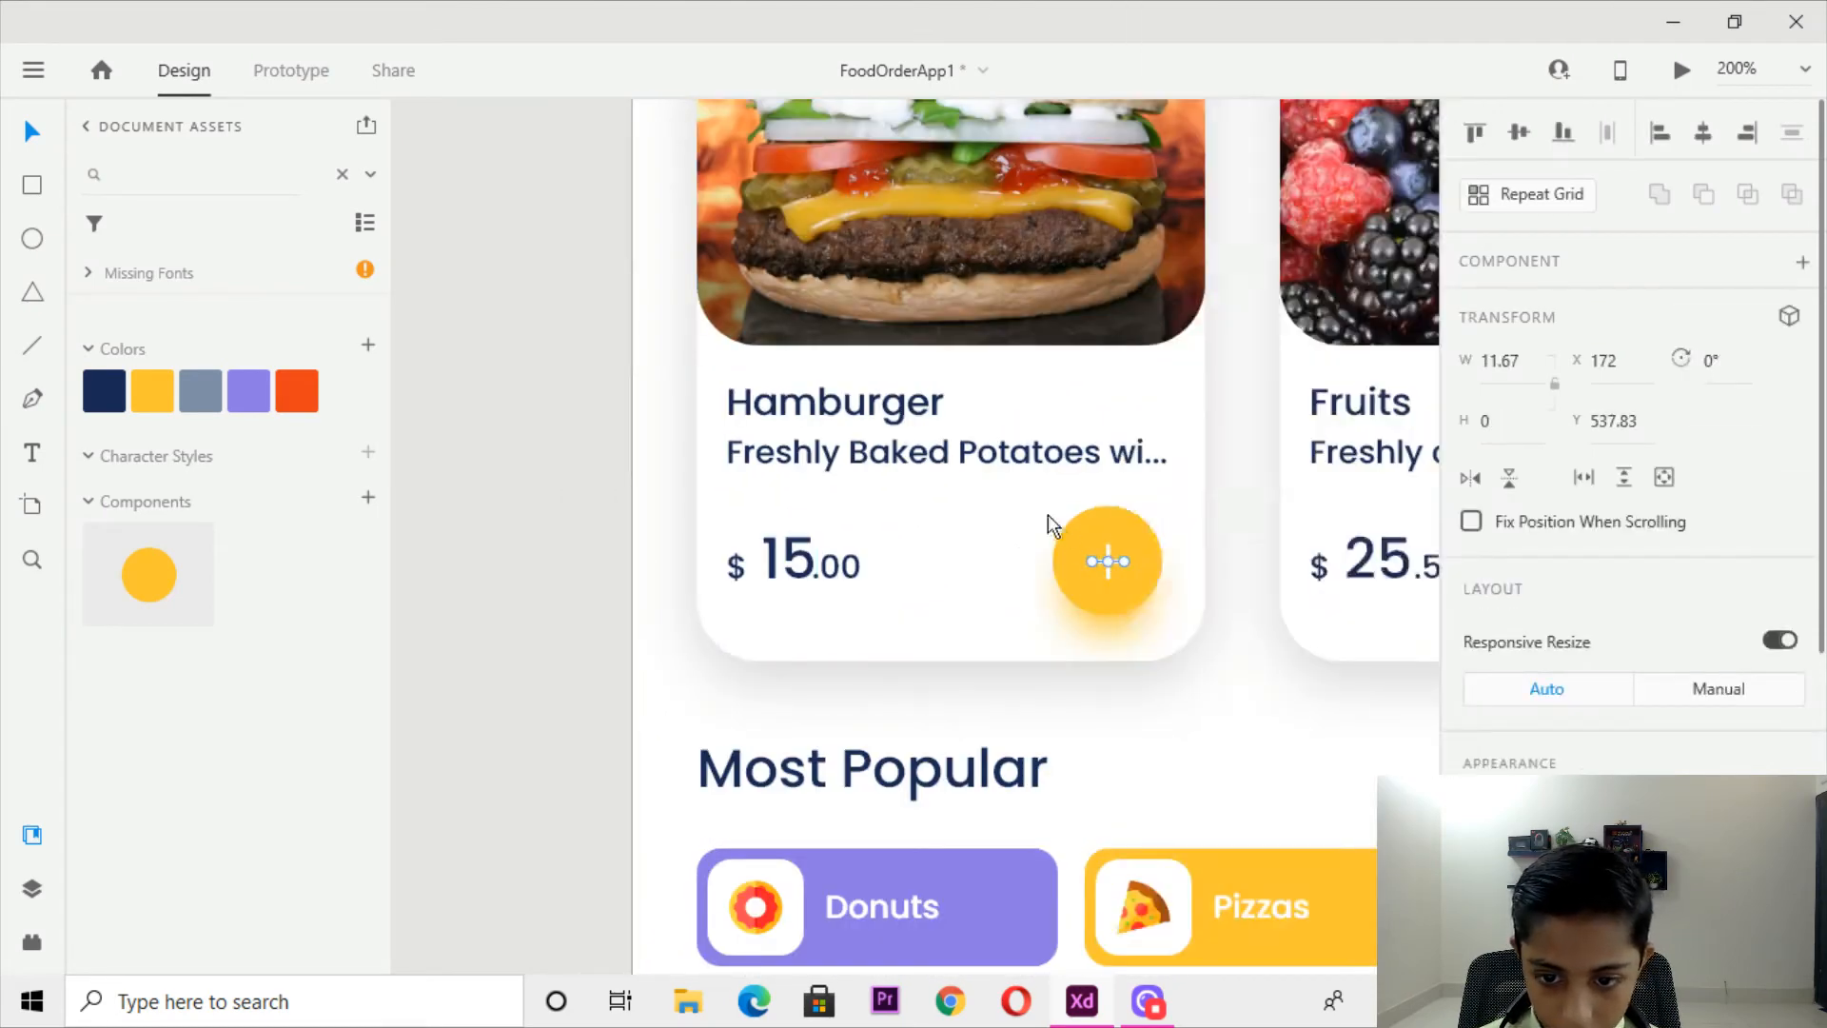
pyautogui.keyDown('shift'); pyautogui.click(1109, 545); pyautogui.keyUp('shift')
# Paste the copied plus lines beside the price on the FoodAppHome – 3 Hamburger card and color them black.
pyautogui.scroll(-4, 967, 504)
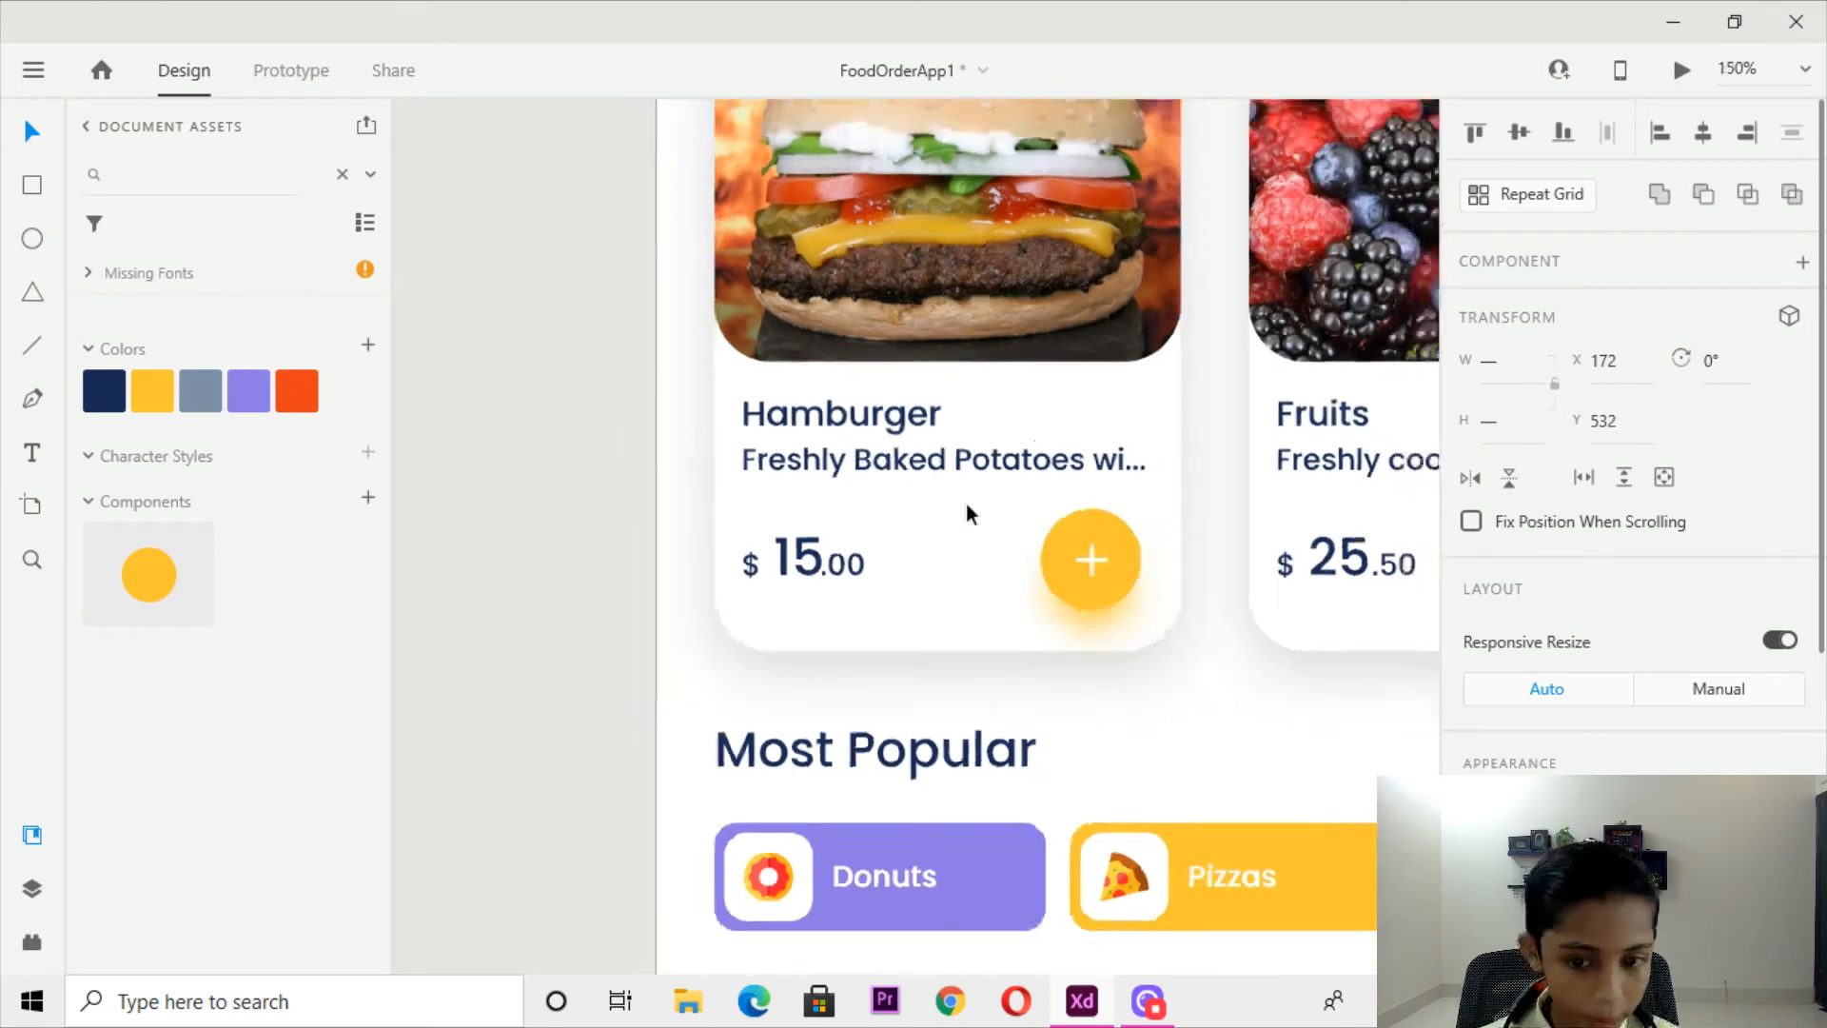
pyautogui.moveTo(966, 314); pyautogui.dragTo(1104, 837)
pyautogui.moveTo(737, 124); pyautogui.dragTo(854, 889)
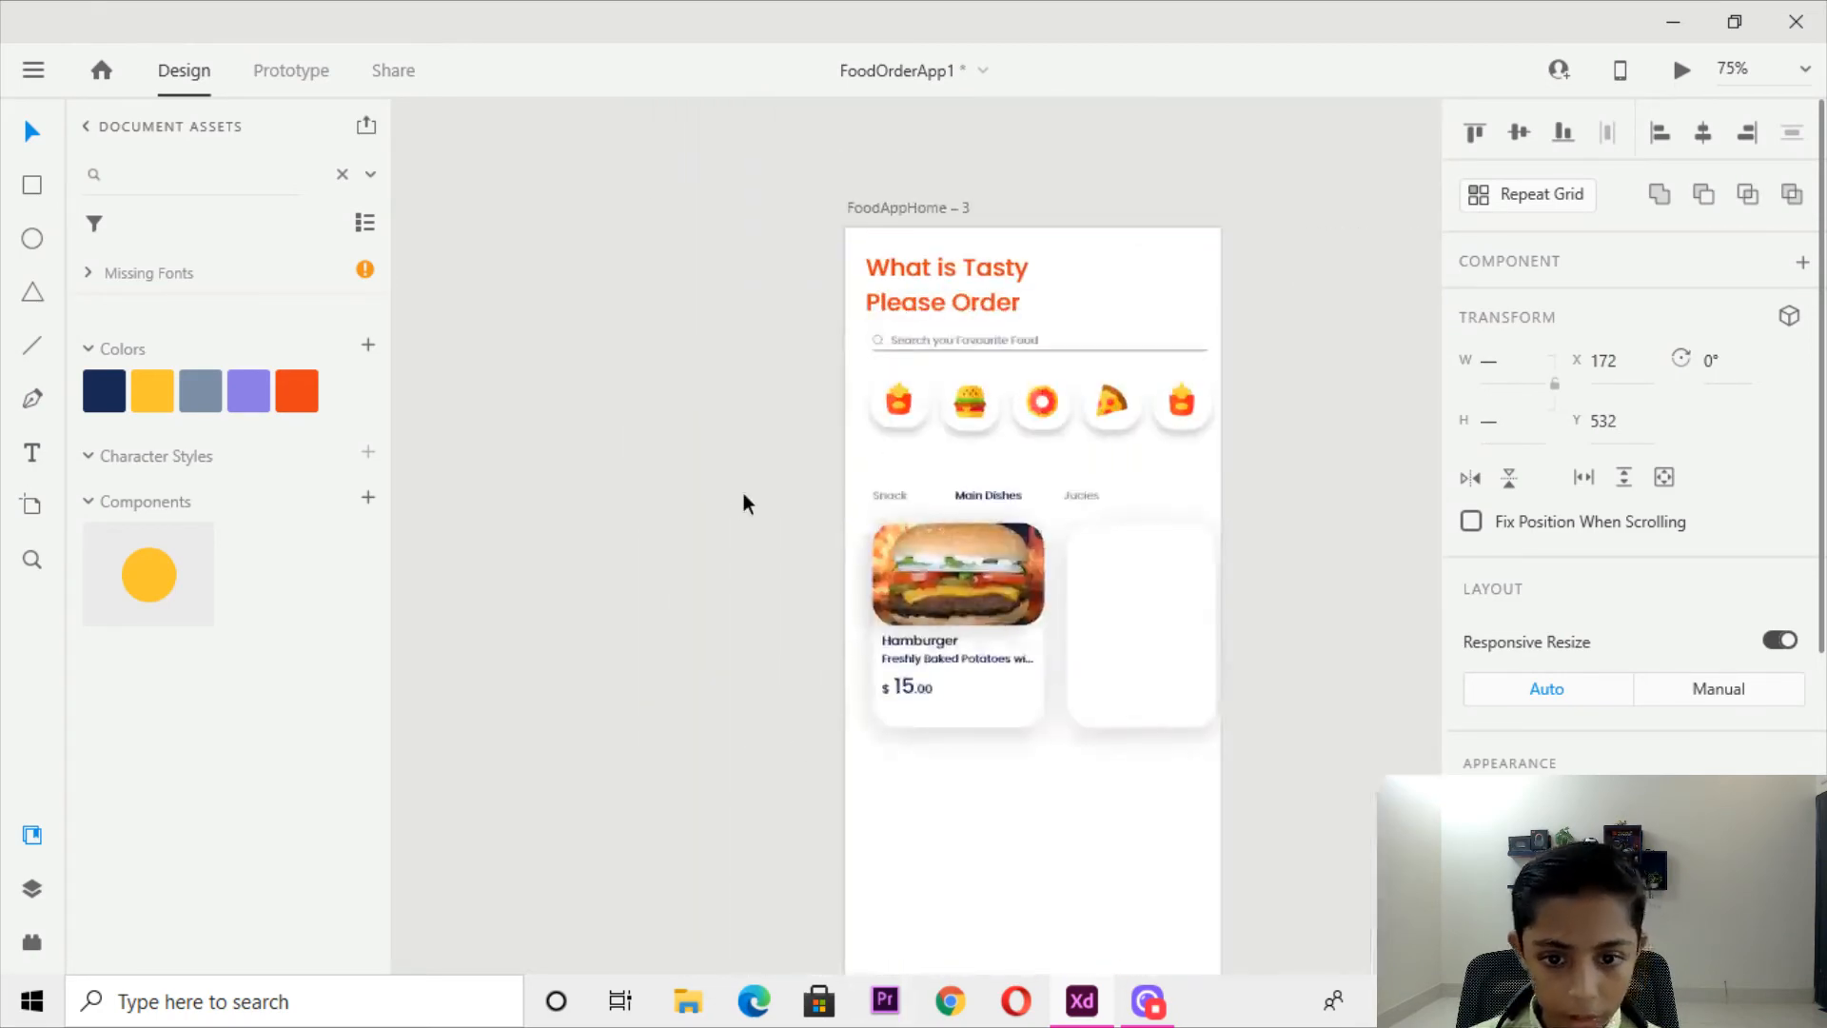
pyautogui.hotkey('ctrl', '+')
pyautogui.scroll(2, 744, 493)
pyautogui.scroll(-3, 1158, 583)
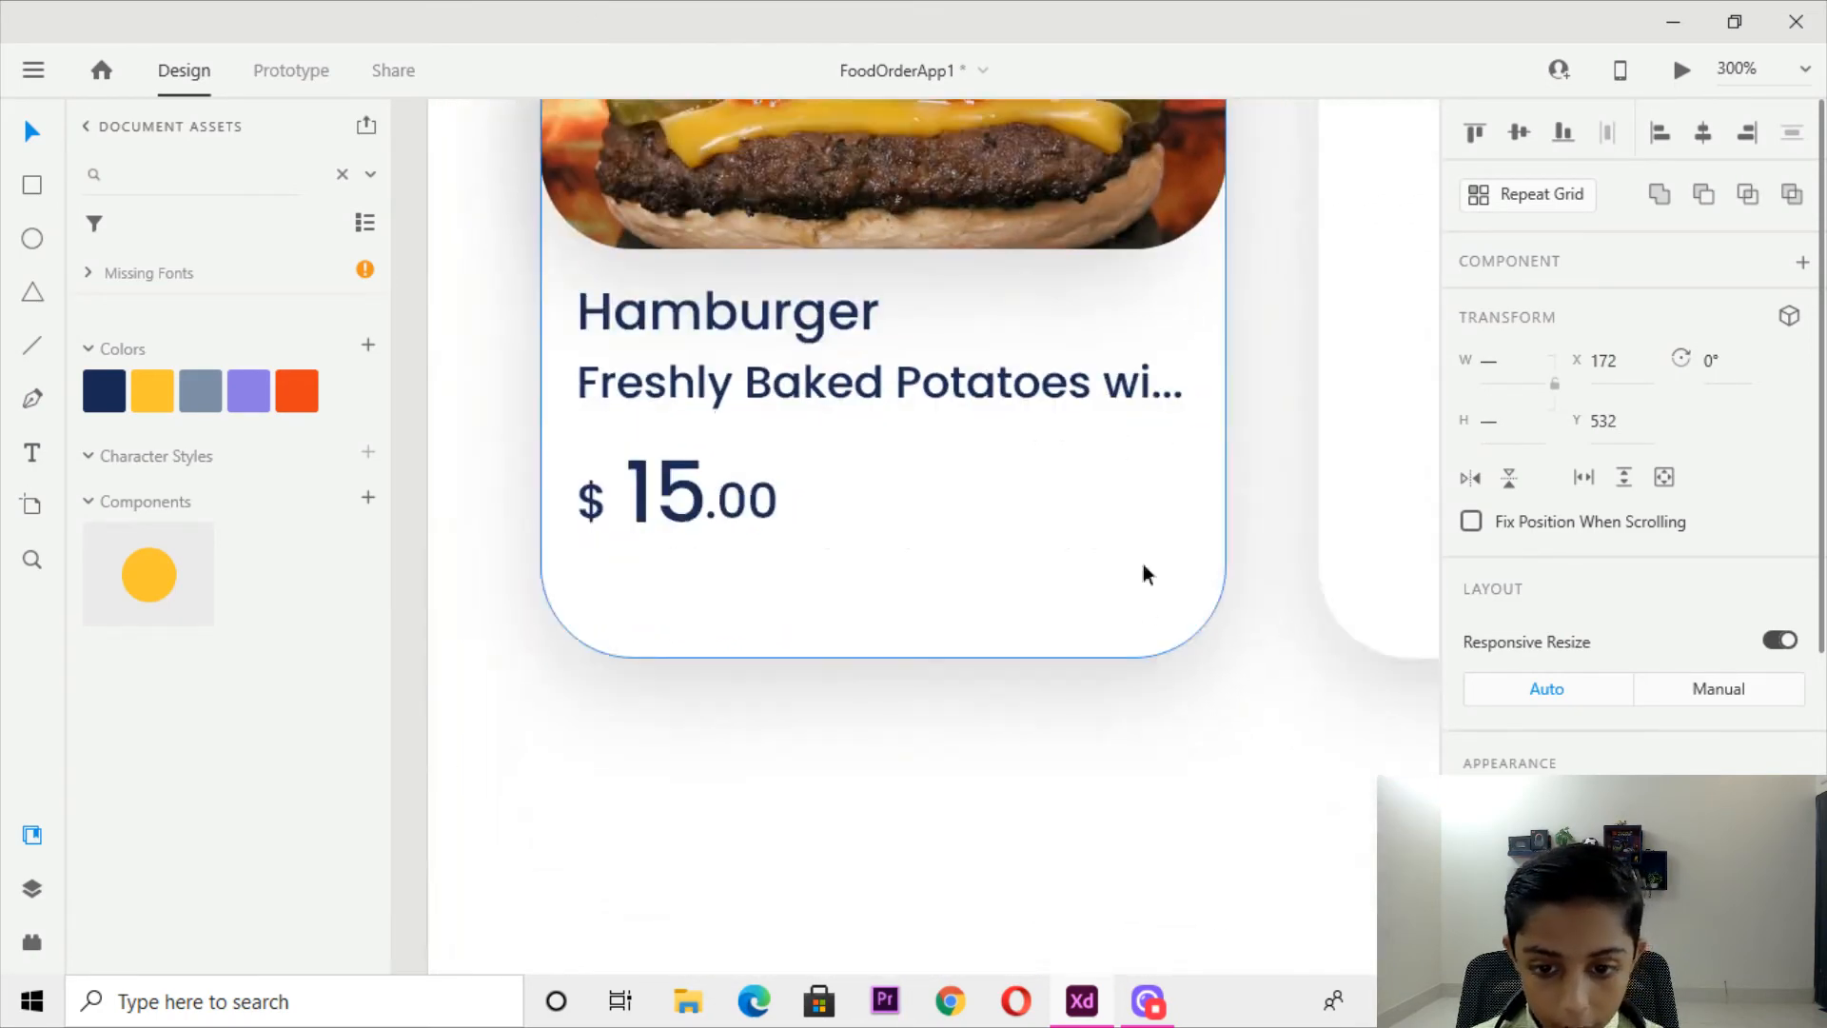
pyautogui.scroll(-3, 1717, 726)
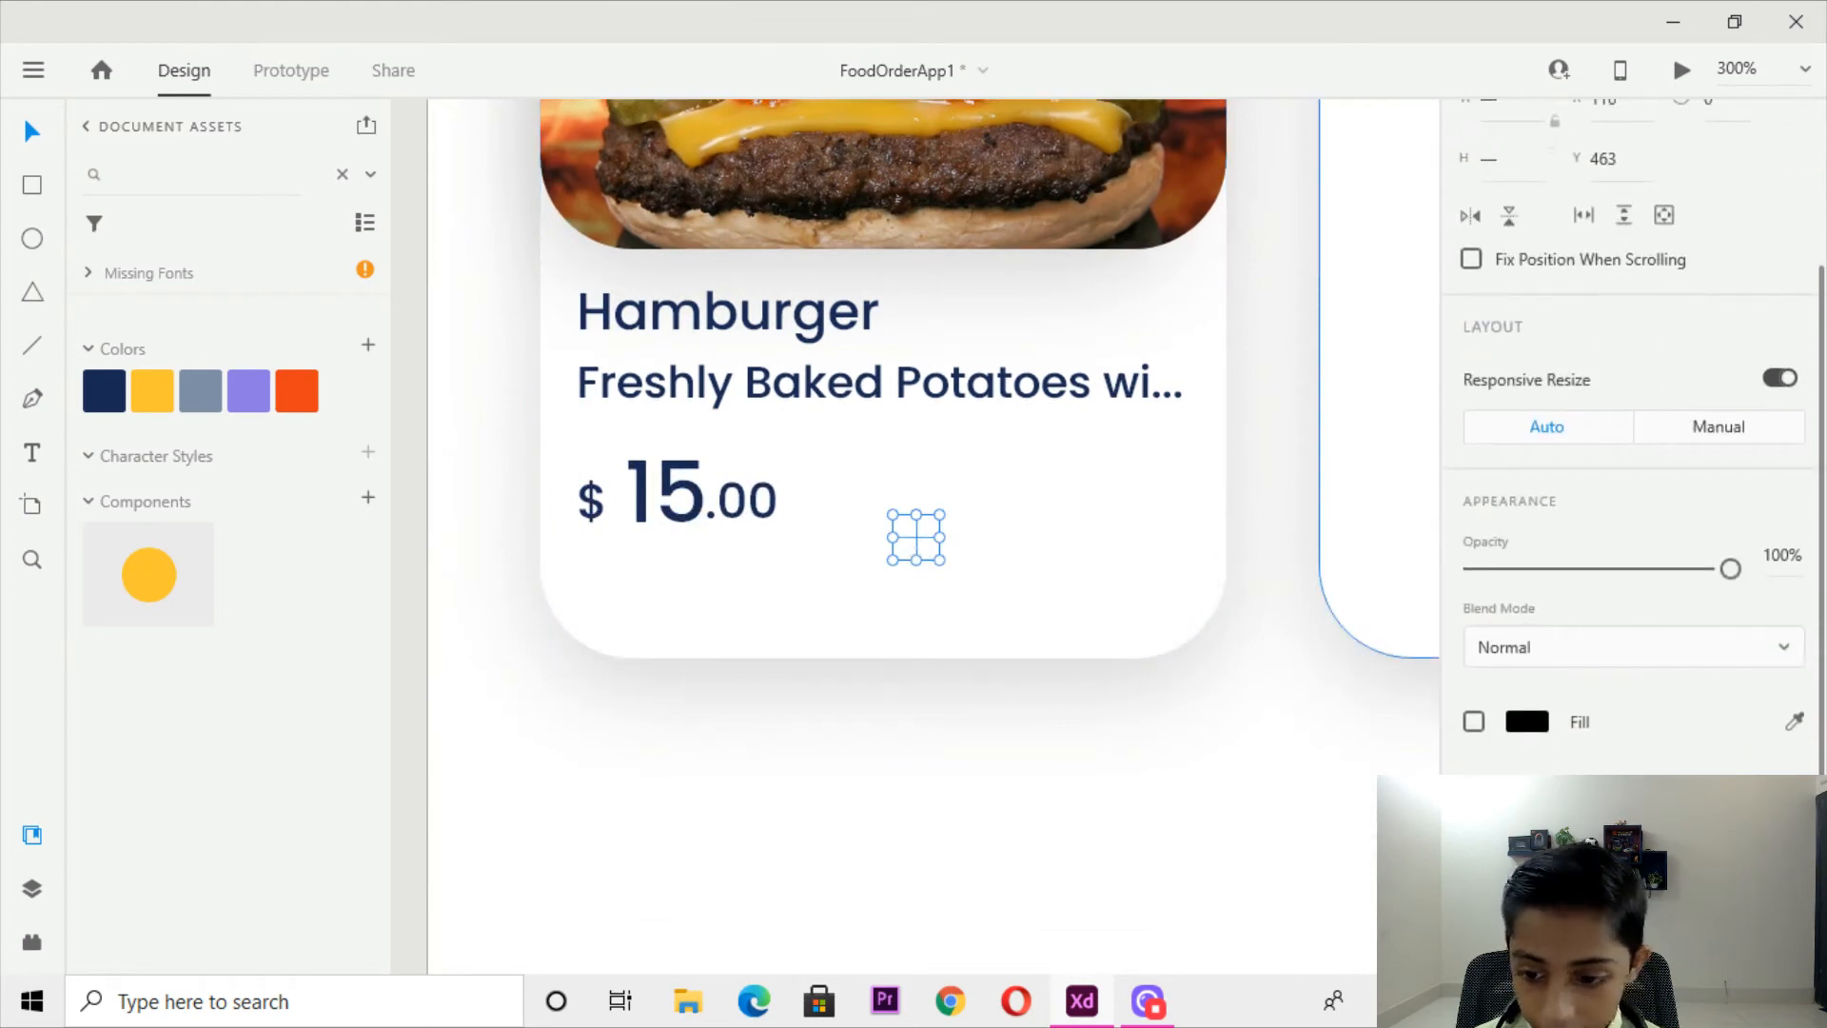
pyautogui.click(1526, 721)
pyautogui.click(922, 853)
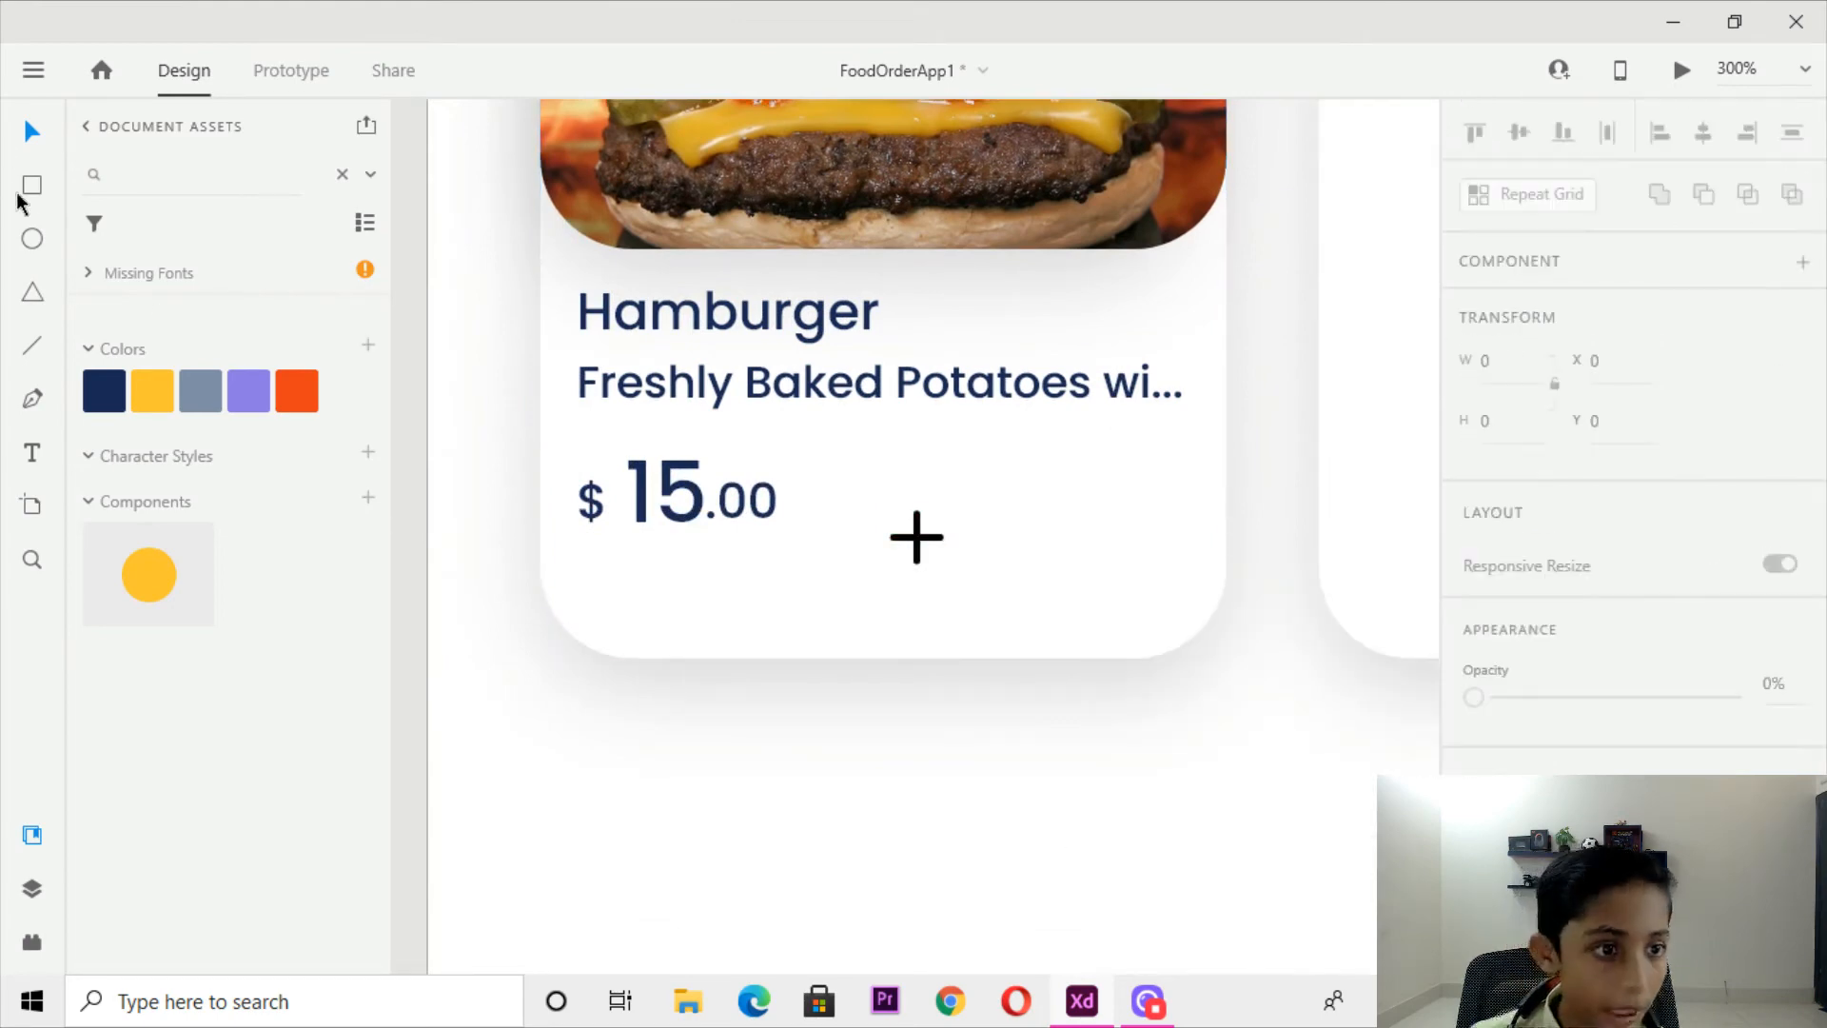
# Place the yellow circle component beside the plus and draw a circle about 46 by 46 across the card's lower edge.
pyautogui.moveTo(170, 569); pyautogui.dragTo(1028, 575)
pyautogui.moveTo(1142, 597); pyautogui.dragTo(1073, 517)
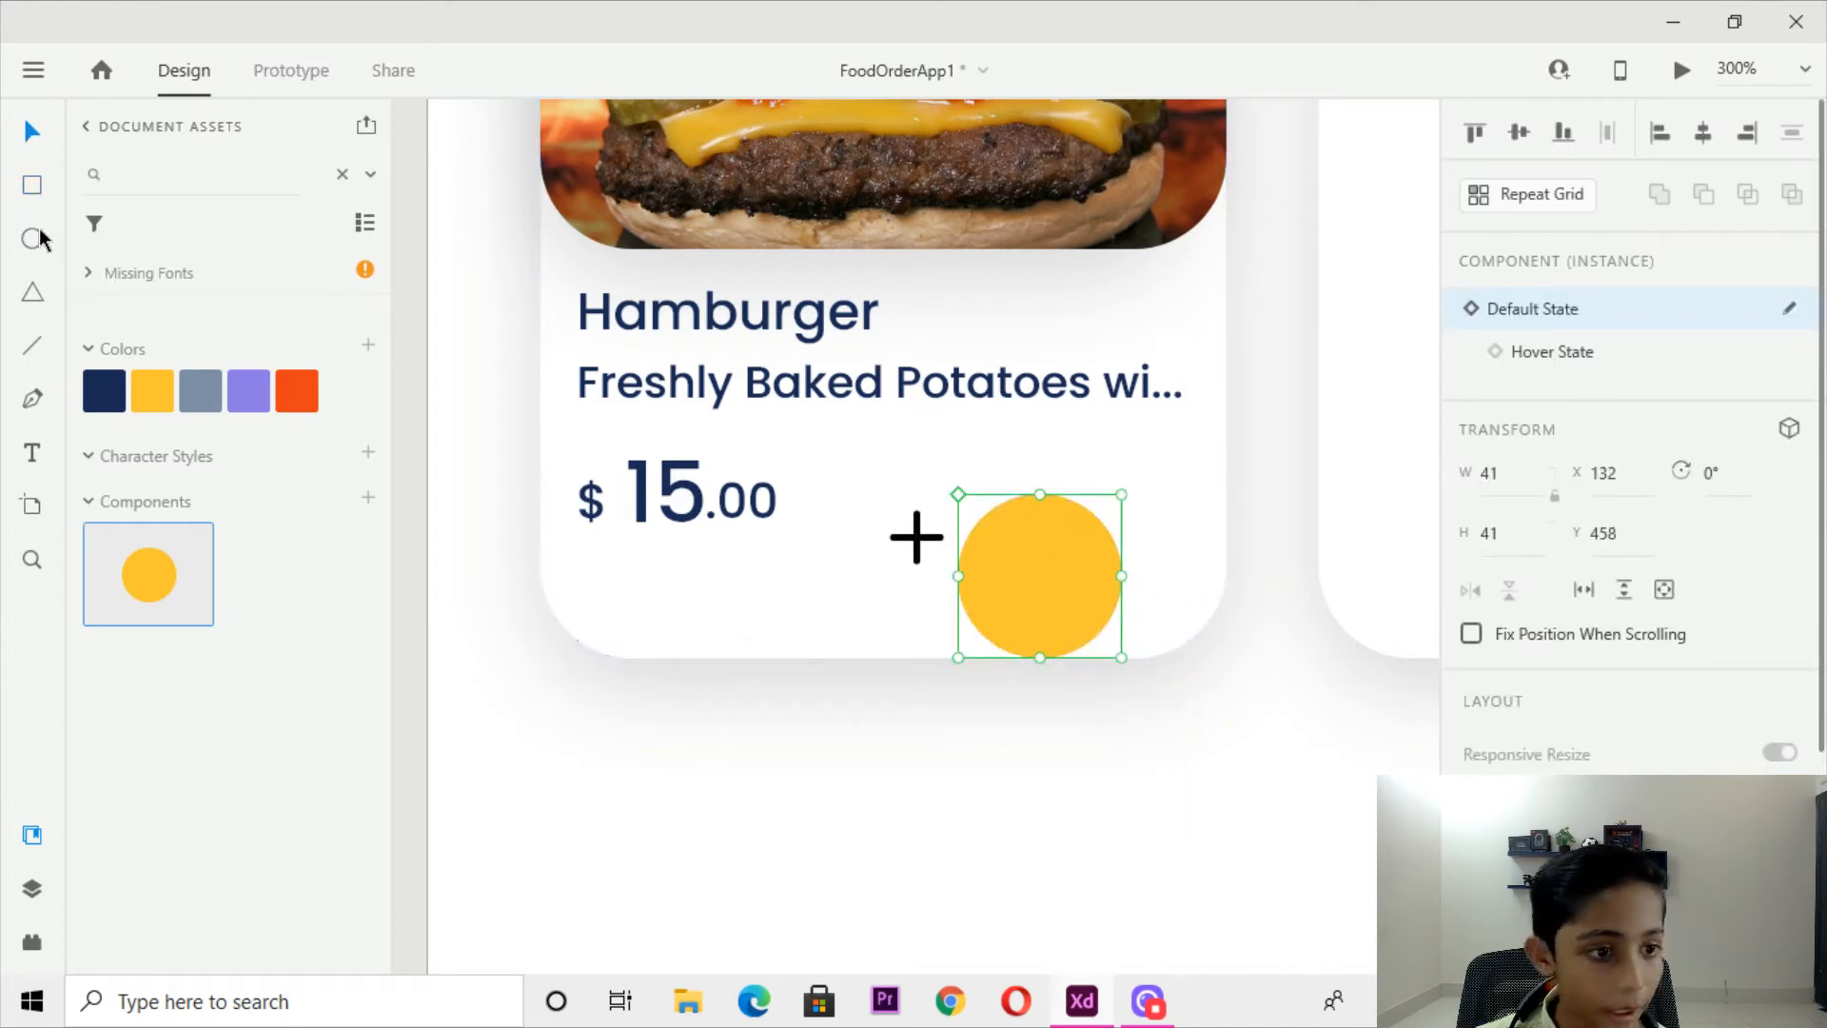
pyautogui.moveTo(742, 603); pyautogui.dragTo(967, 787)
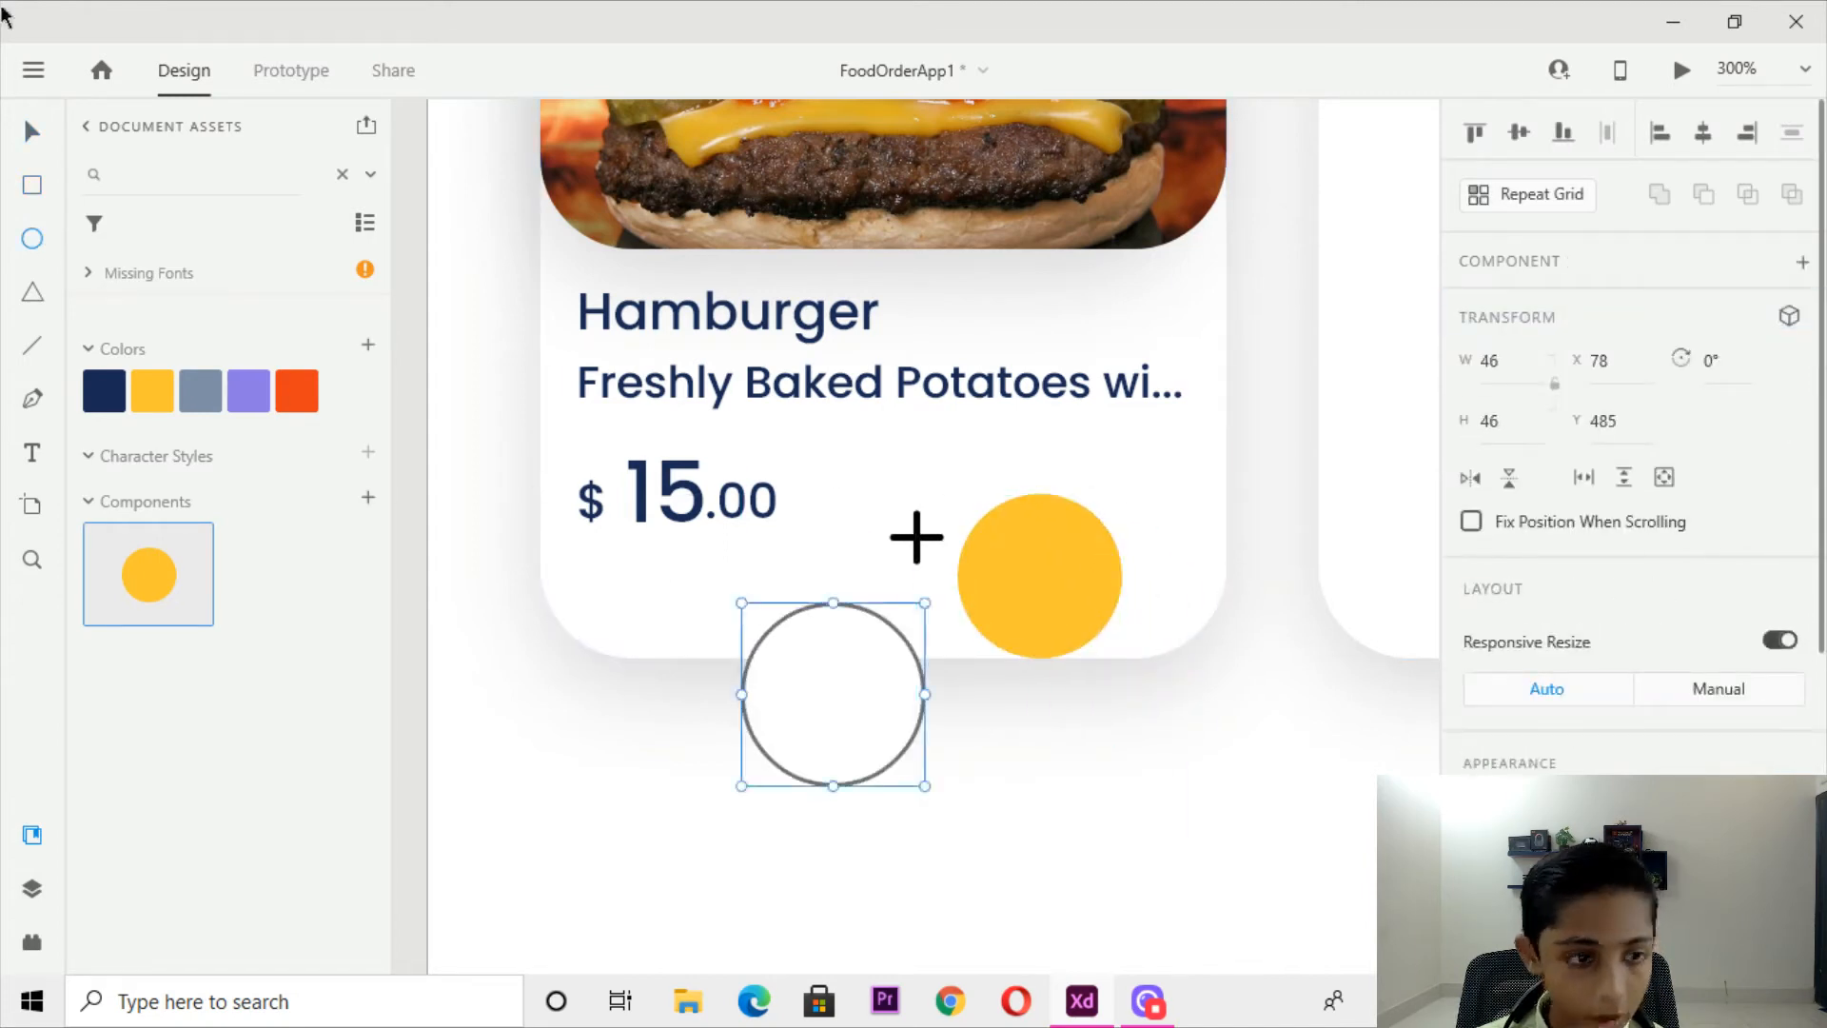
# Fill the circle drawn on the Hamburger card's lower edge with the yellow sampled from the yellow circle component.
pyautogui.scroll(-2, 901, 219)
pyautogui.click(1050, 443)
pyautogui.scroll(-3, 1508, 612)
pyautogui.scroll(-1, 1384, 624)
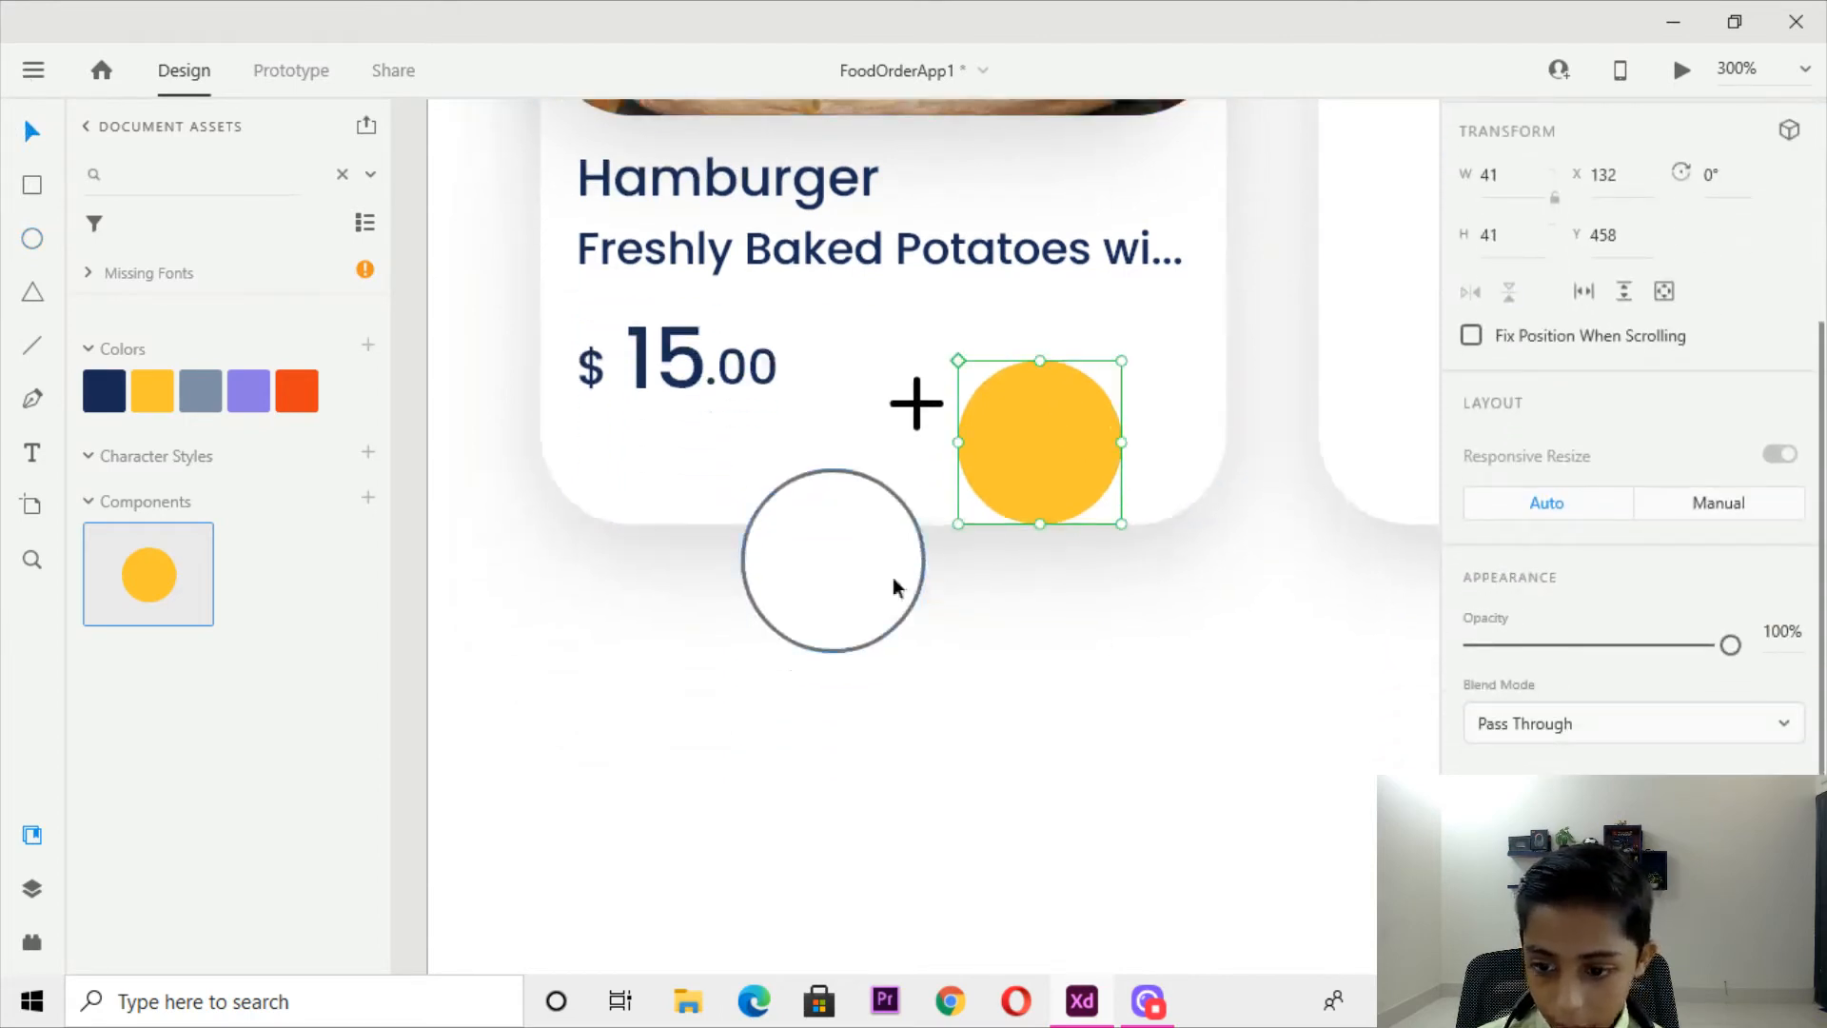
pyautogui.click(898, 582)
pyautogui.scroll(-2, 1490, 700)
pyautogui.click(1038, 474)
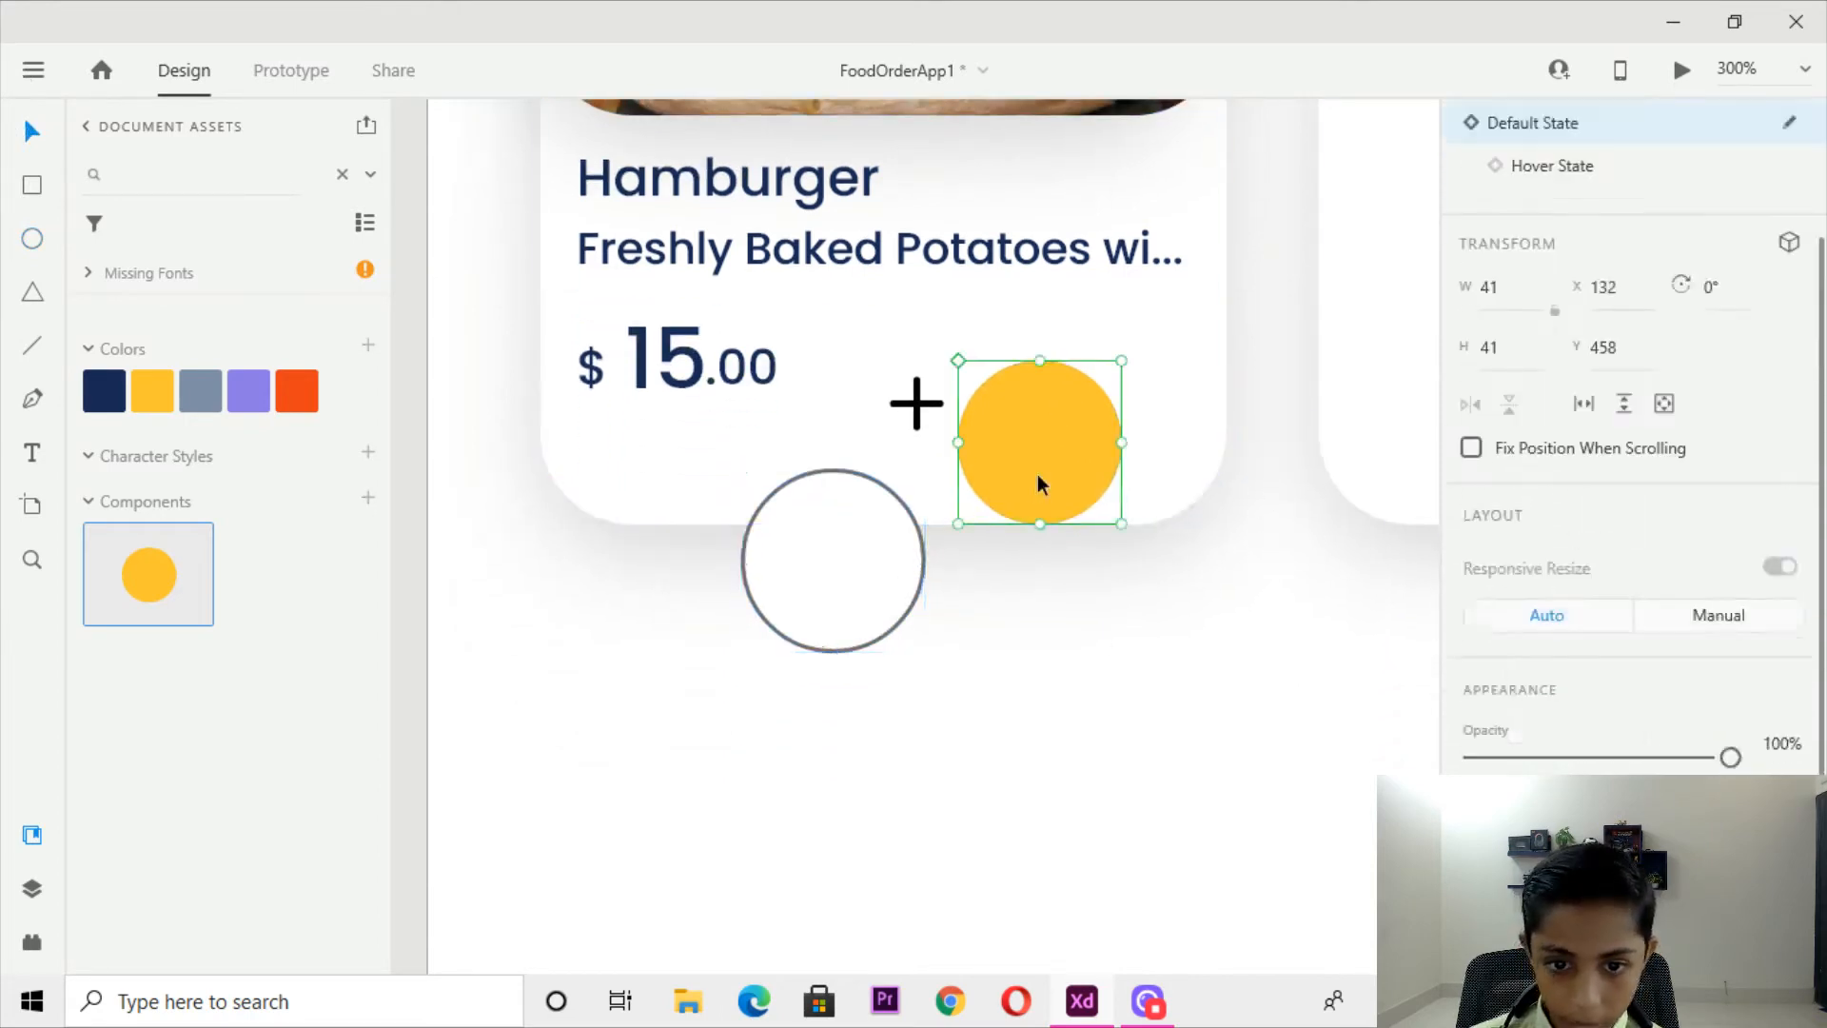
pyautogui.click(895, 482)
pyautogui.scroll(-2, 1803, 723)
pyautogui.click(1794, 666)
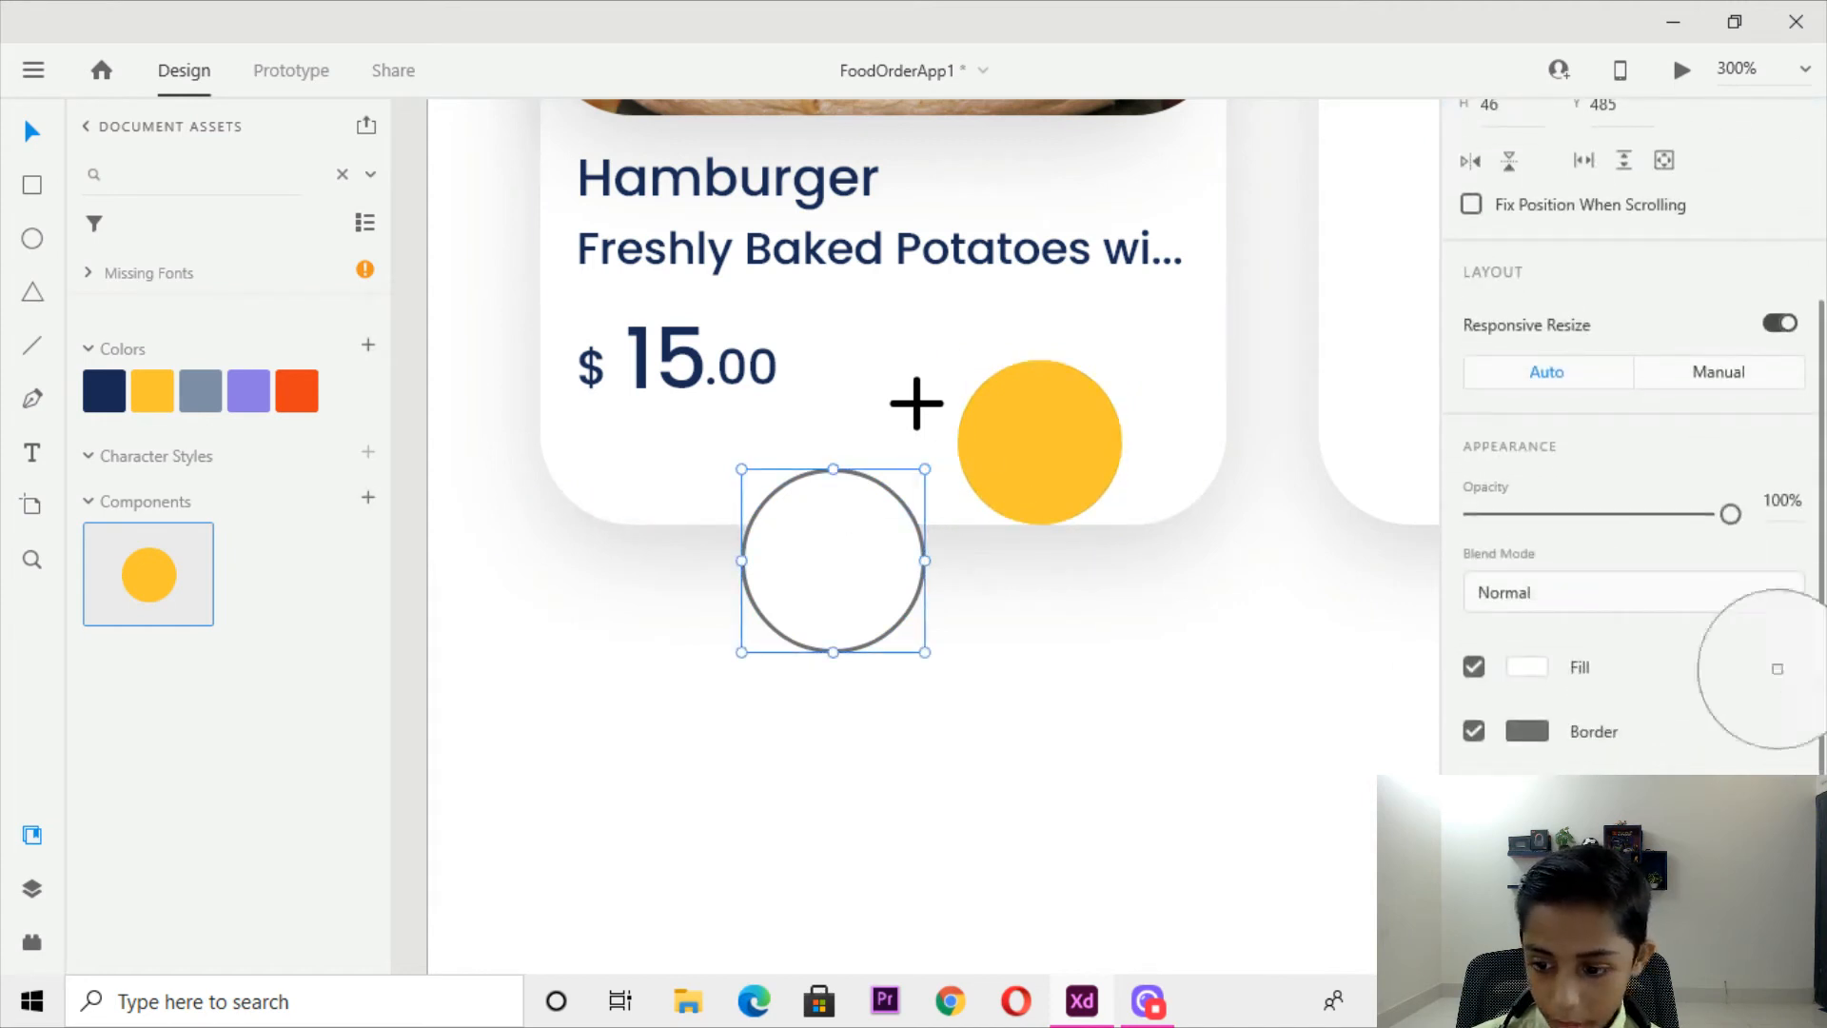
pyautogui.click(1071, 495)
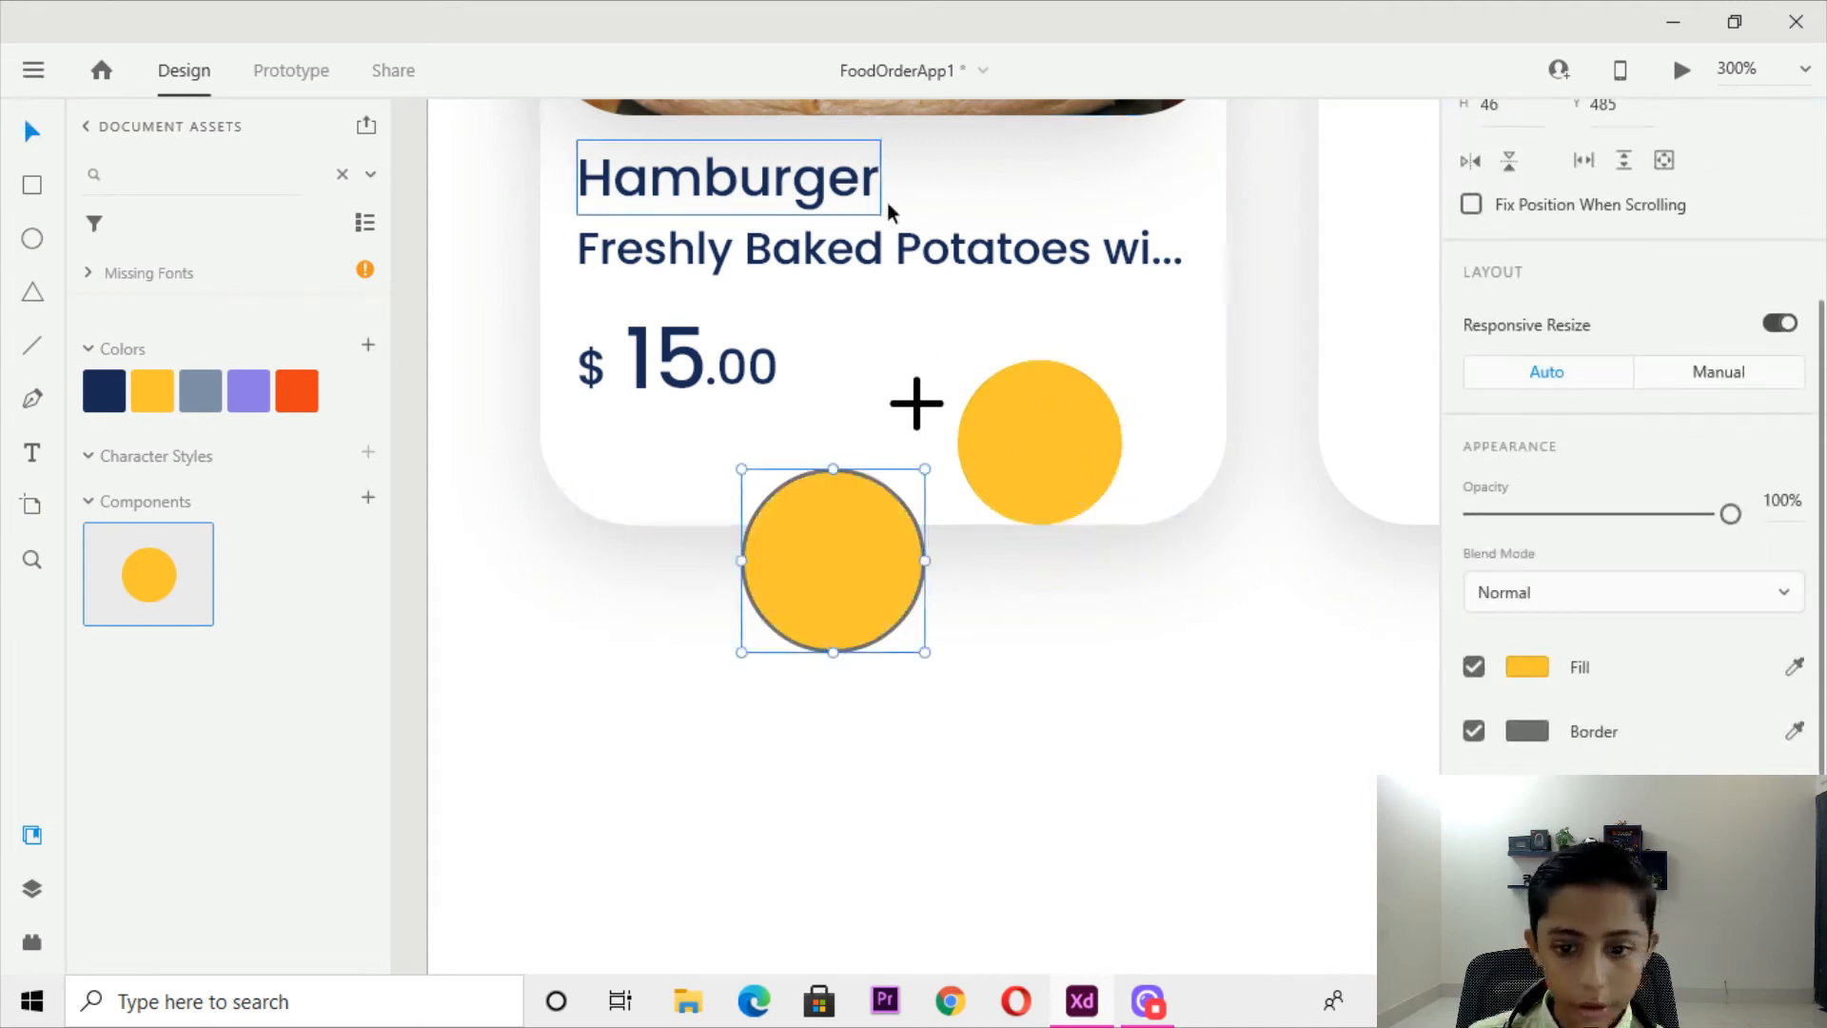
# Remove the drawn circle's border and shrink it to about 42 by 42.
pyautogui.click(1013, 461)
pyautogui.click(849, 547)
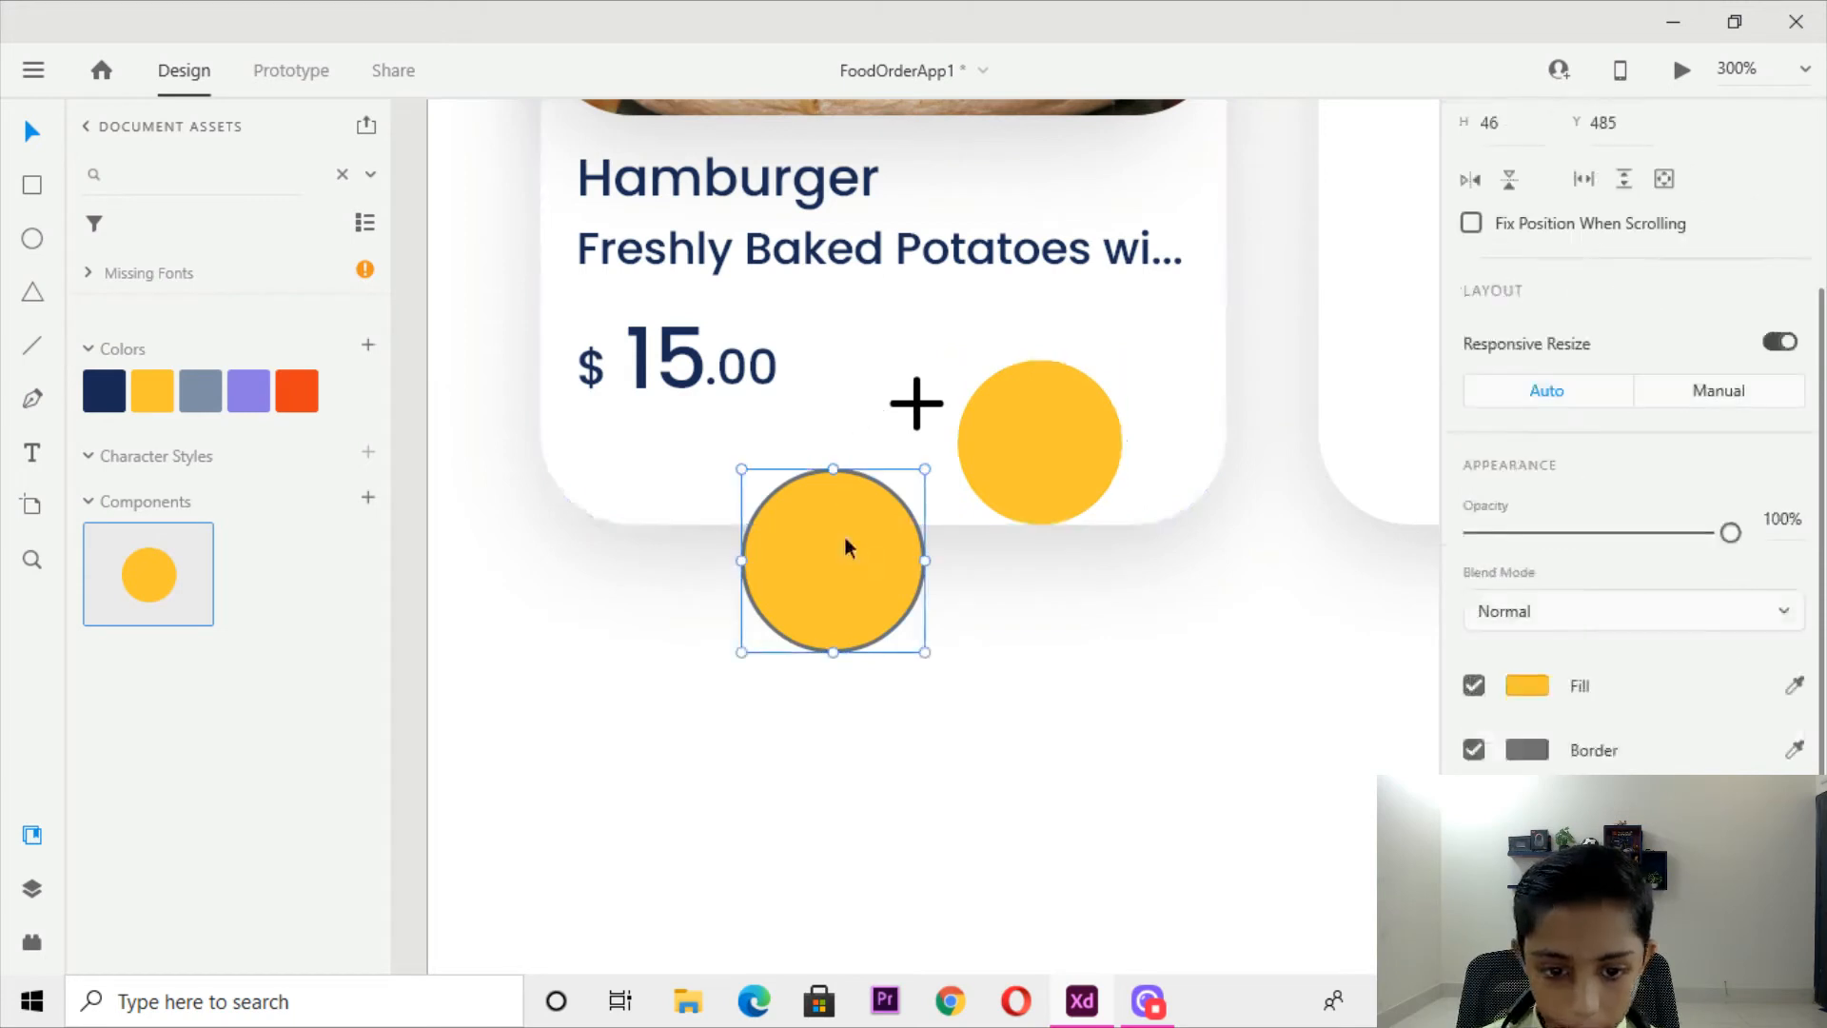
pyautogui.click(1473, 750)
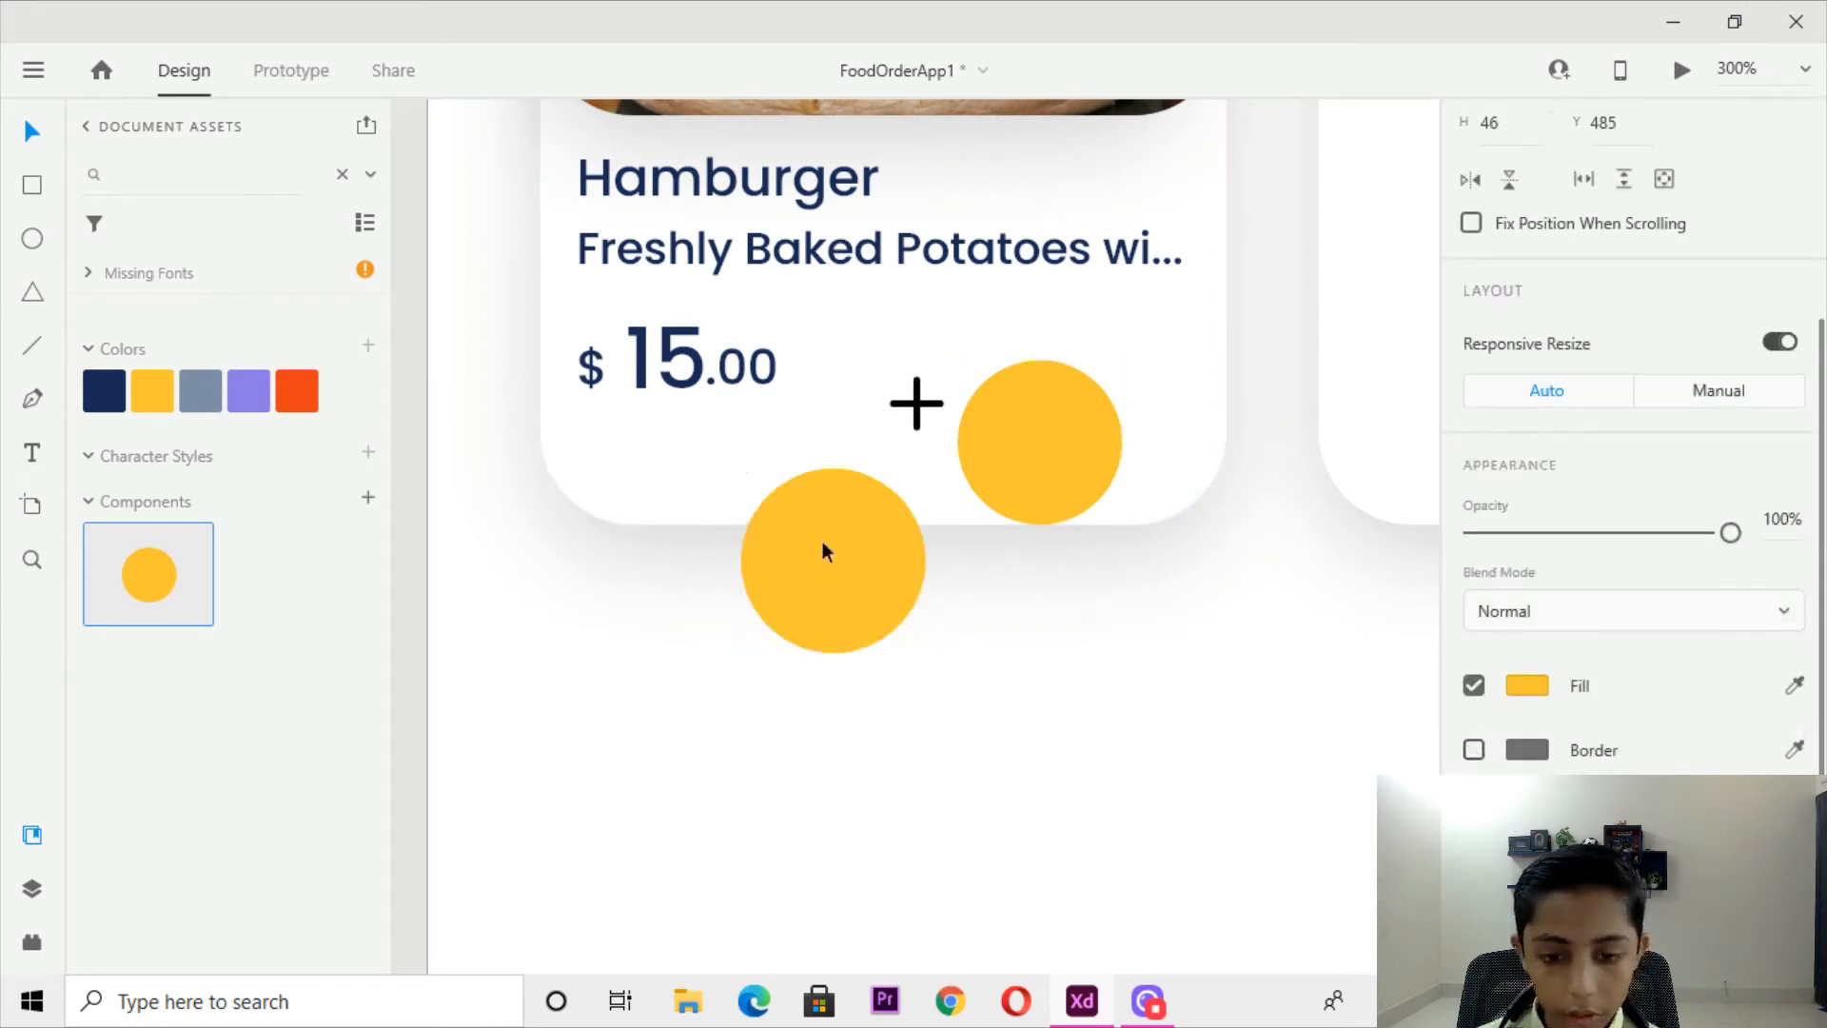
pyautogui.moveTo(922, 644); pyautogui.dragTo(905, 637)
# Delete the yellow circle component from the card and move the drawn circle into the card's lower-right corner.
pyautogui.click(1033, 436)
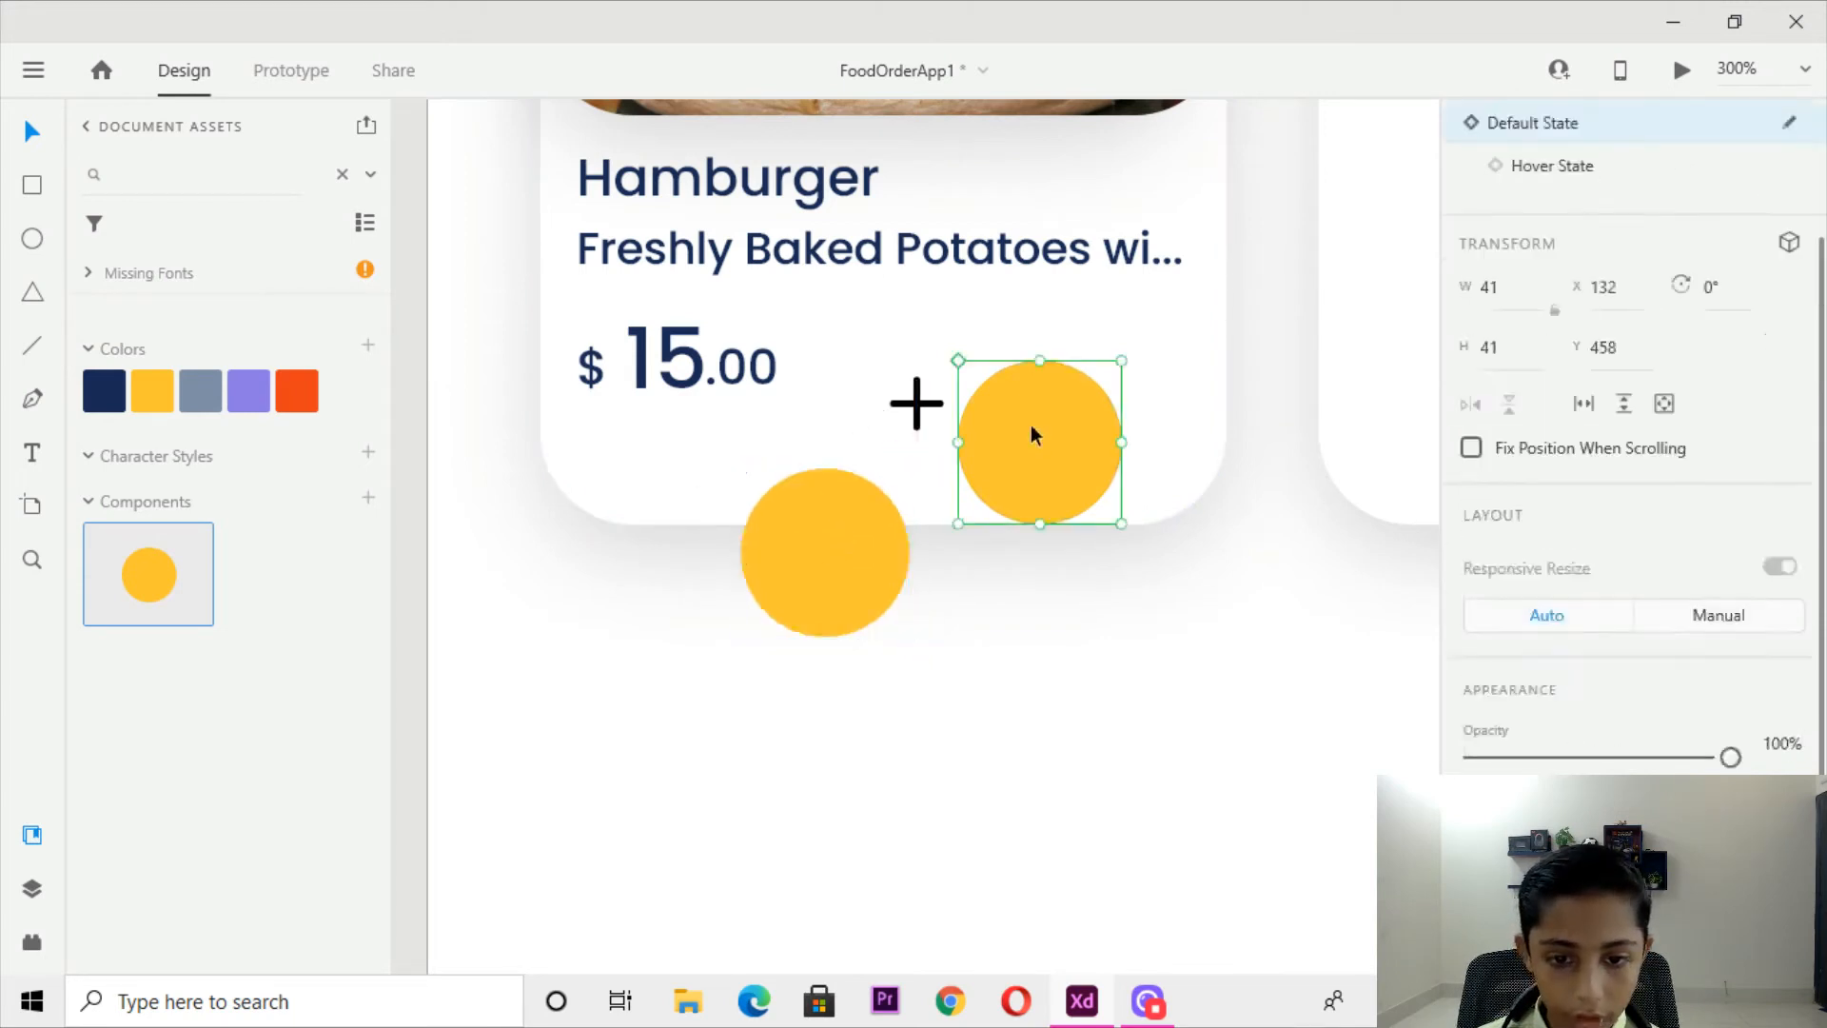
pyautogui.press('Delete')
pyautogui.moveTo(870, 540); pyautogui.dragTo(1132, 398)
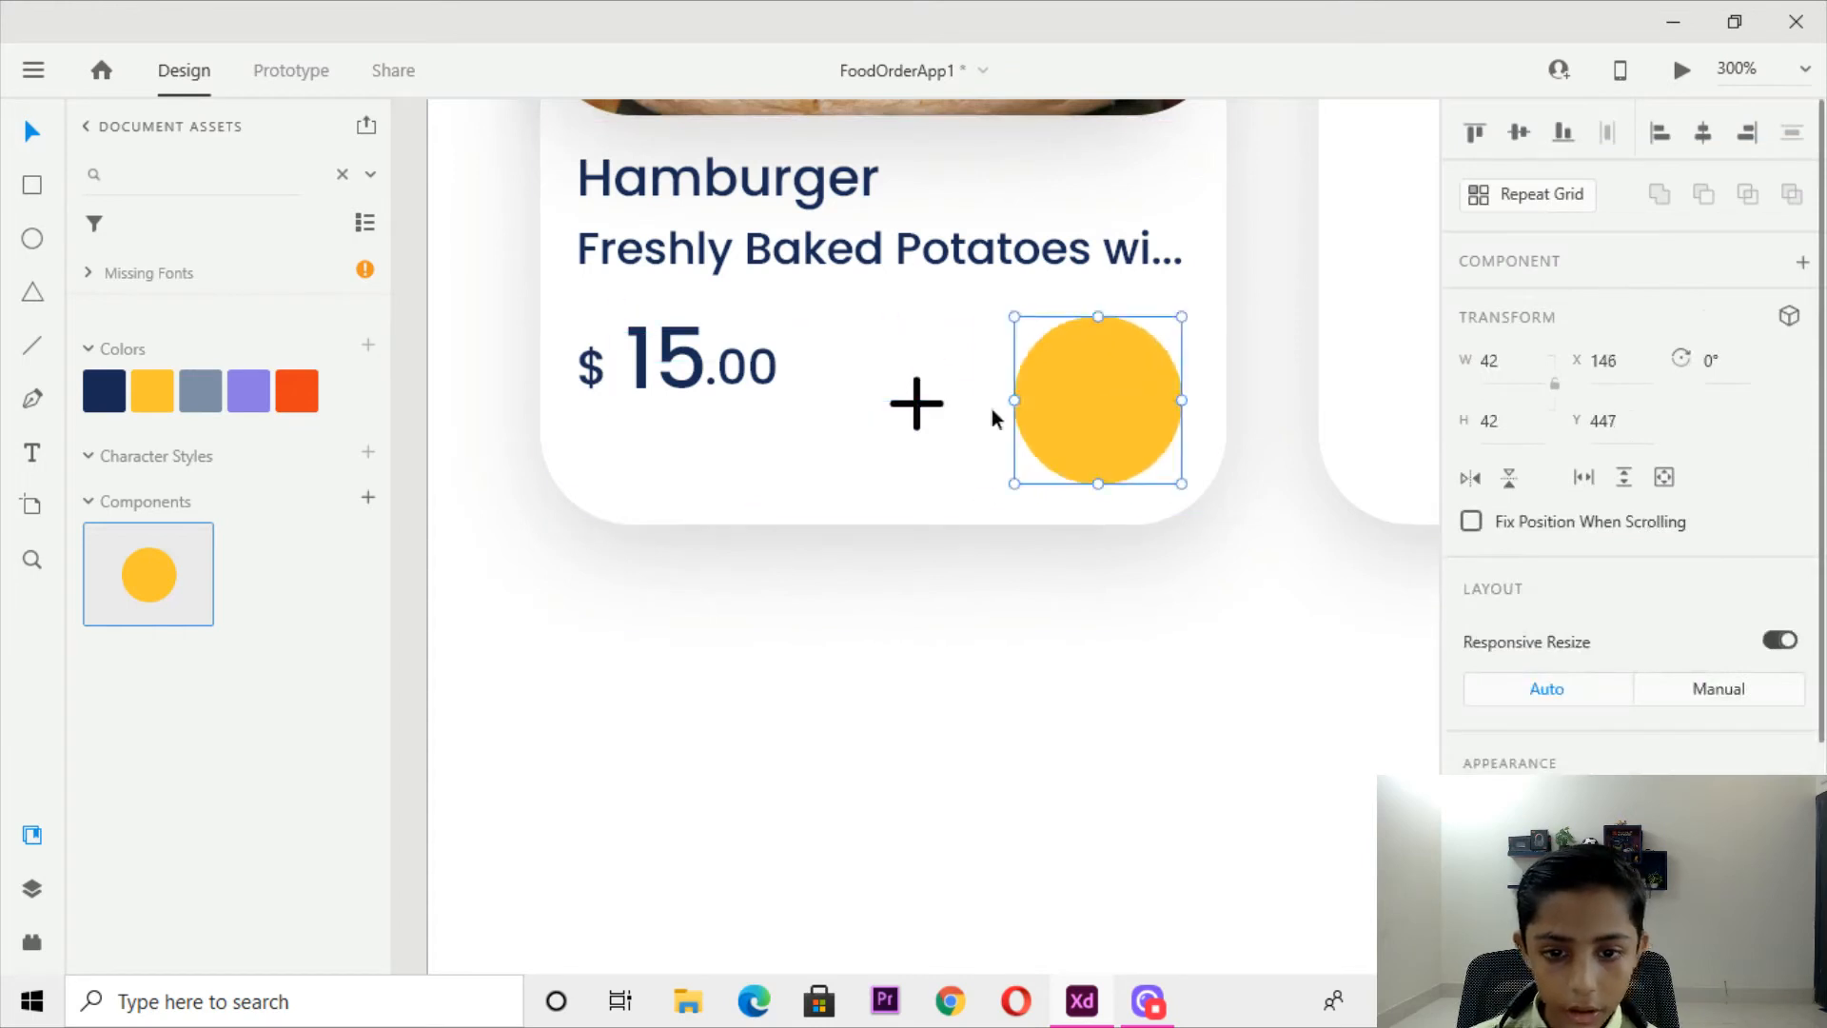
# Select both lines of the black plus icon and move them onto the yellow circle.
pyautogui.click(918, 404)
pyautogui.doubleClick(918, 403)
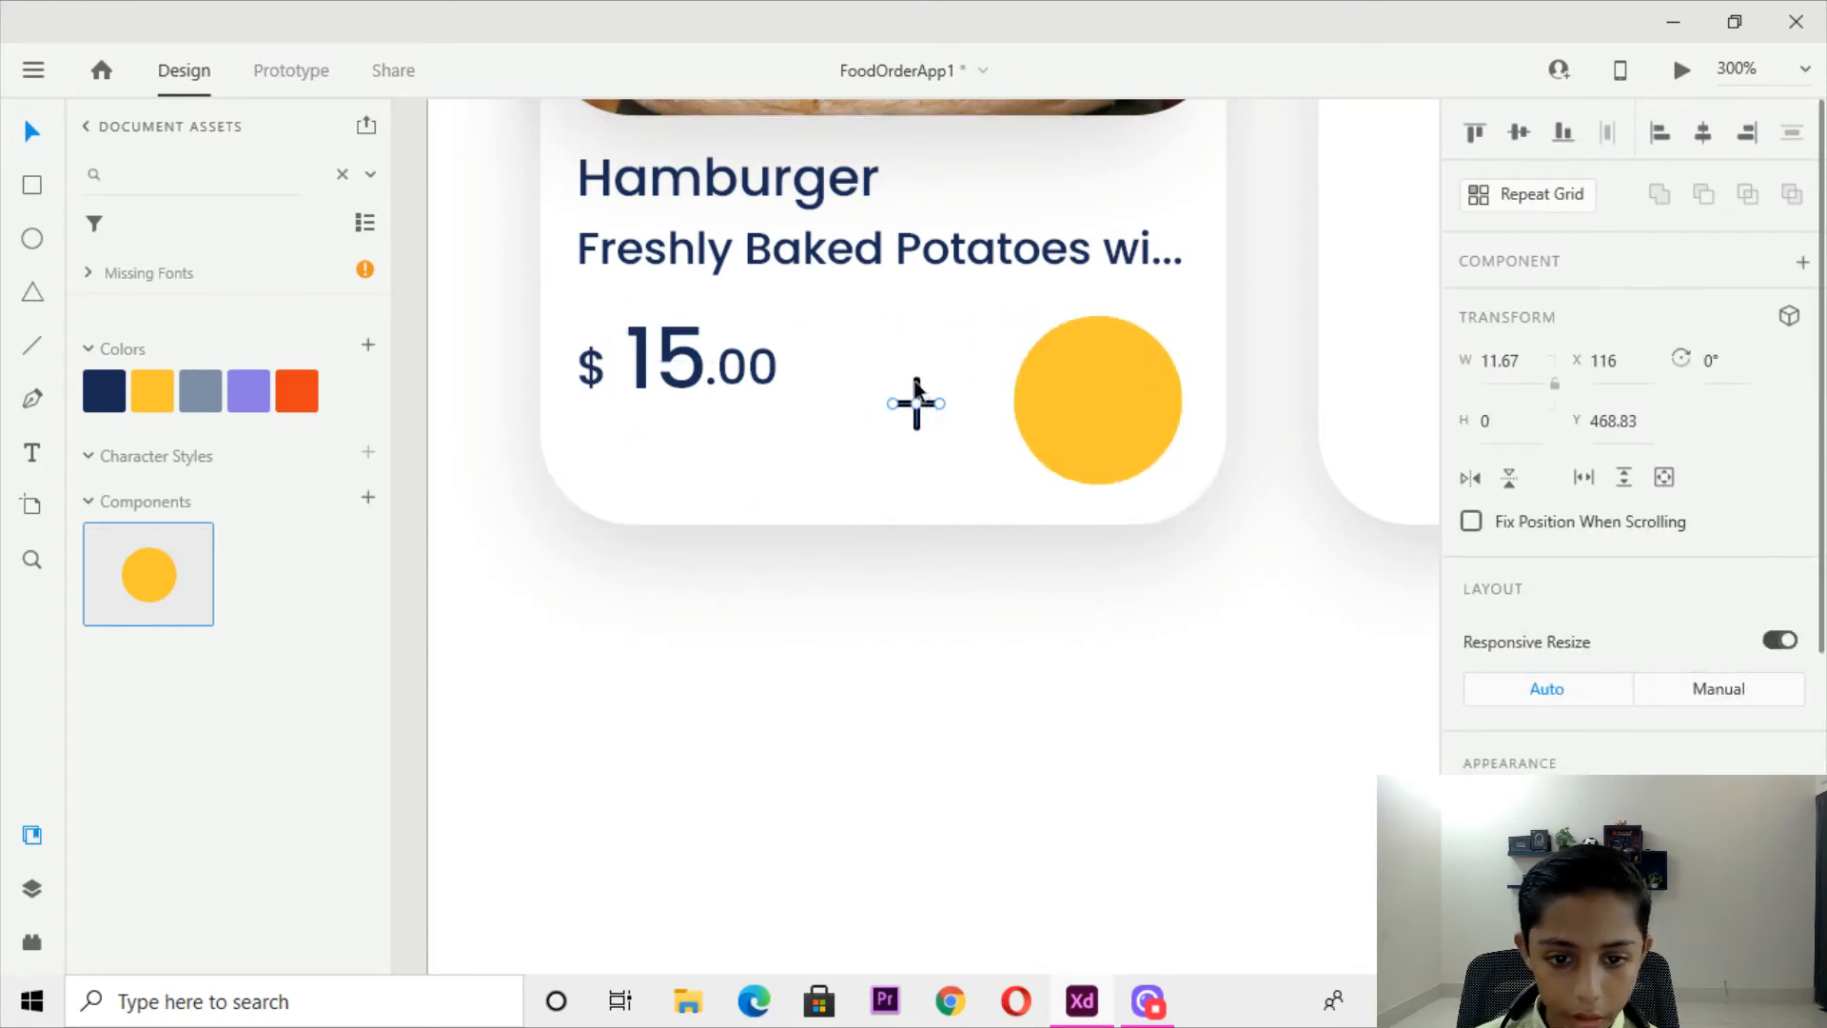
pyautogui.keyDown('shift'); pyautogui.click(916, 383); pyautogui.keyUp('shift')
pyautogui.moveTo(916, 402); pyautogui.dragTo(1091, 405)
# Try to arrange the yellow circle behind the plus lines, and bring the circle to the front again.
pyautogui.rightClick(1091, 405)
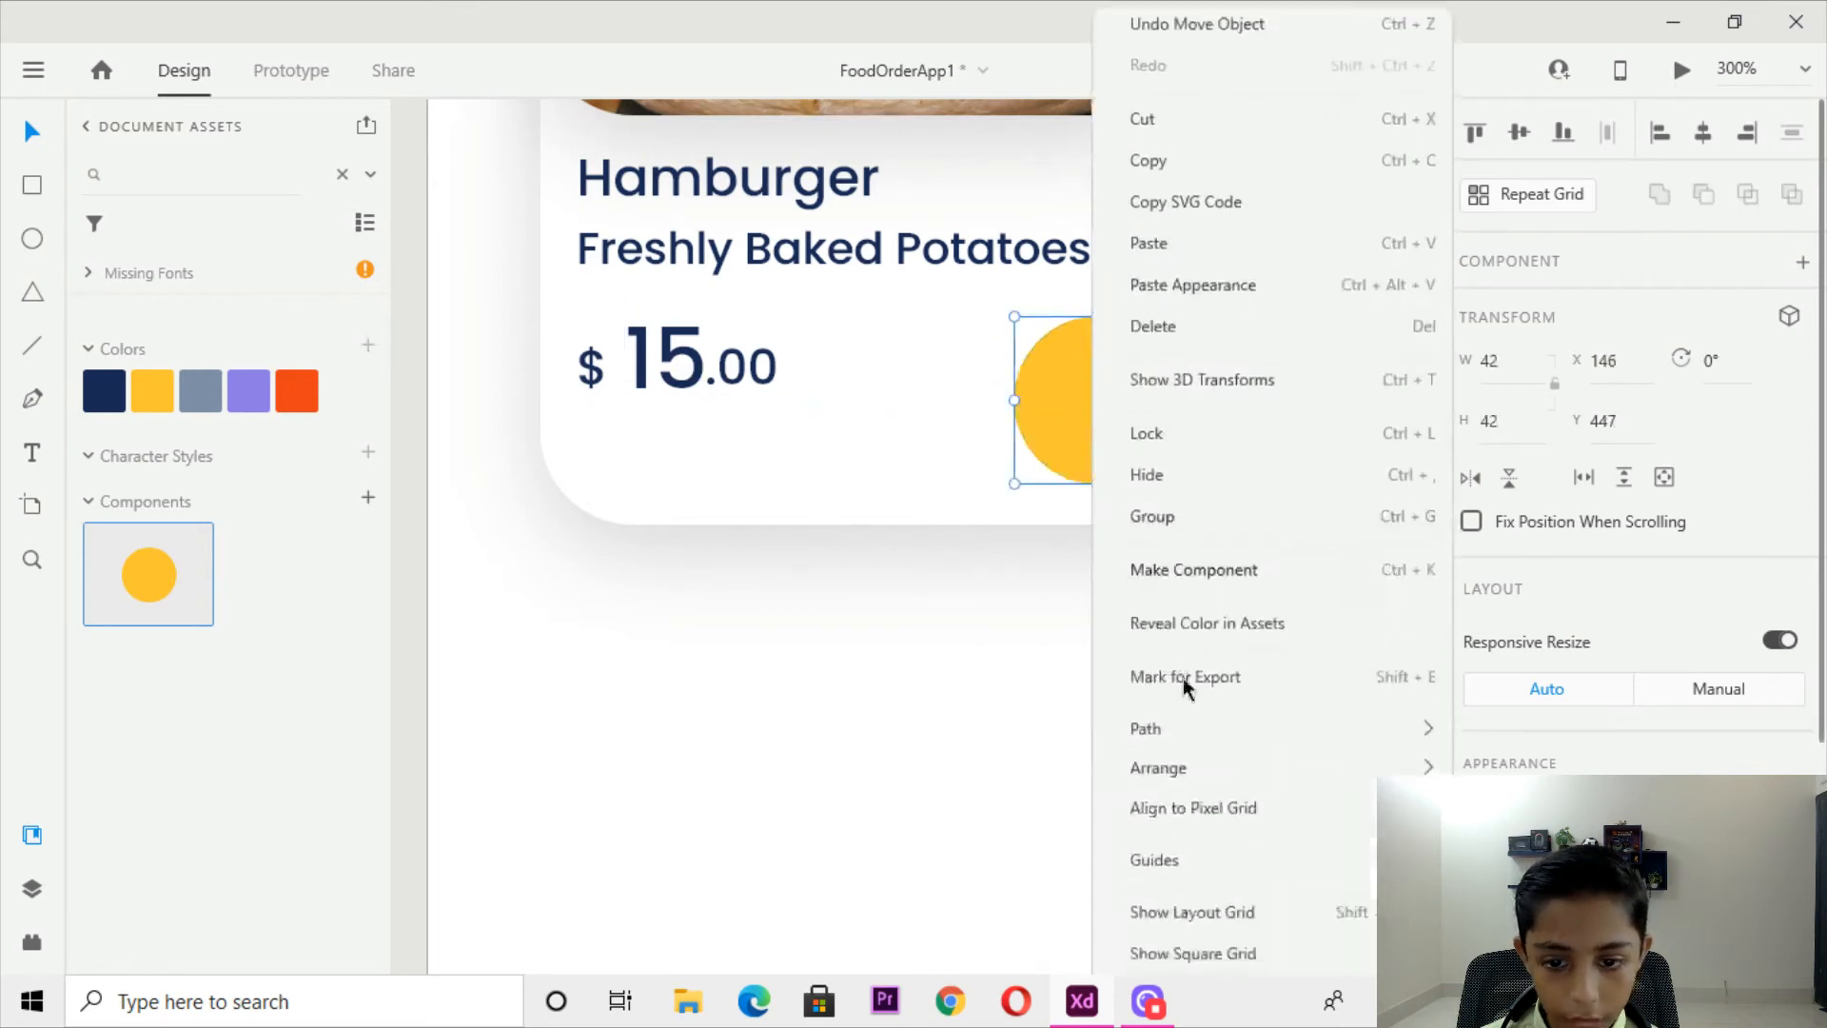
pyautogui.click(1534, 892)
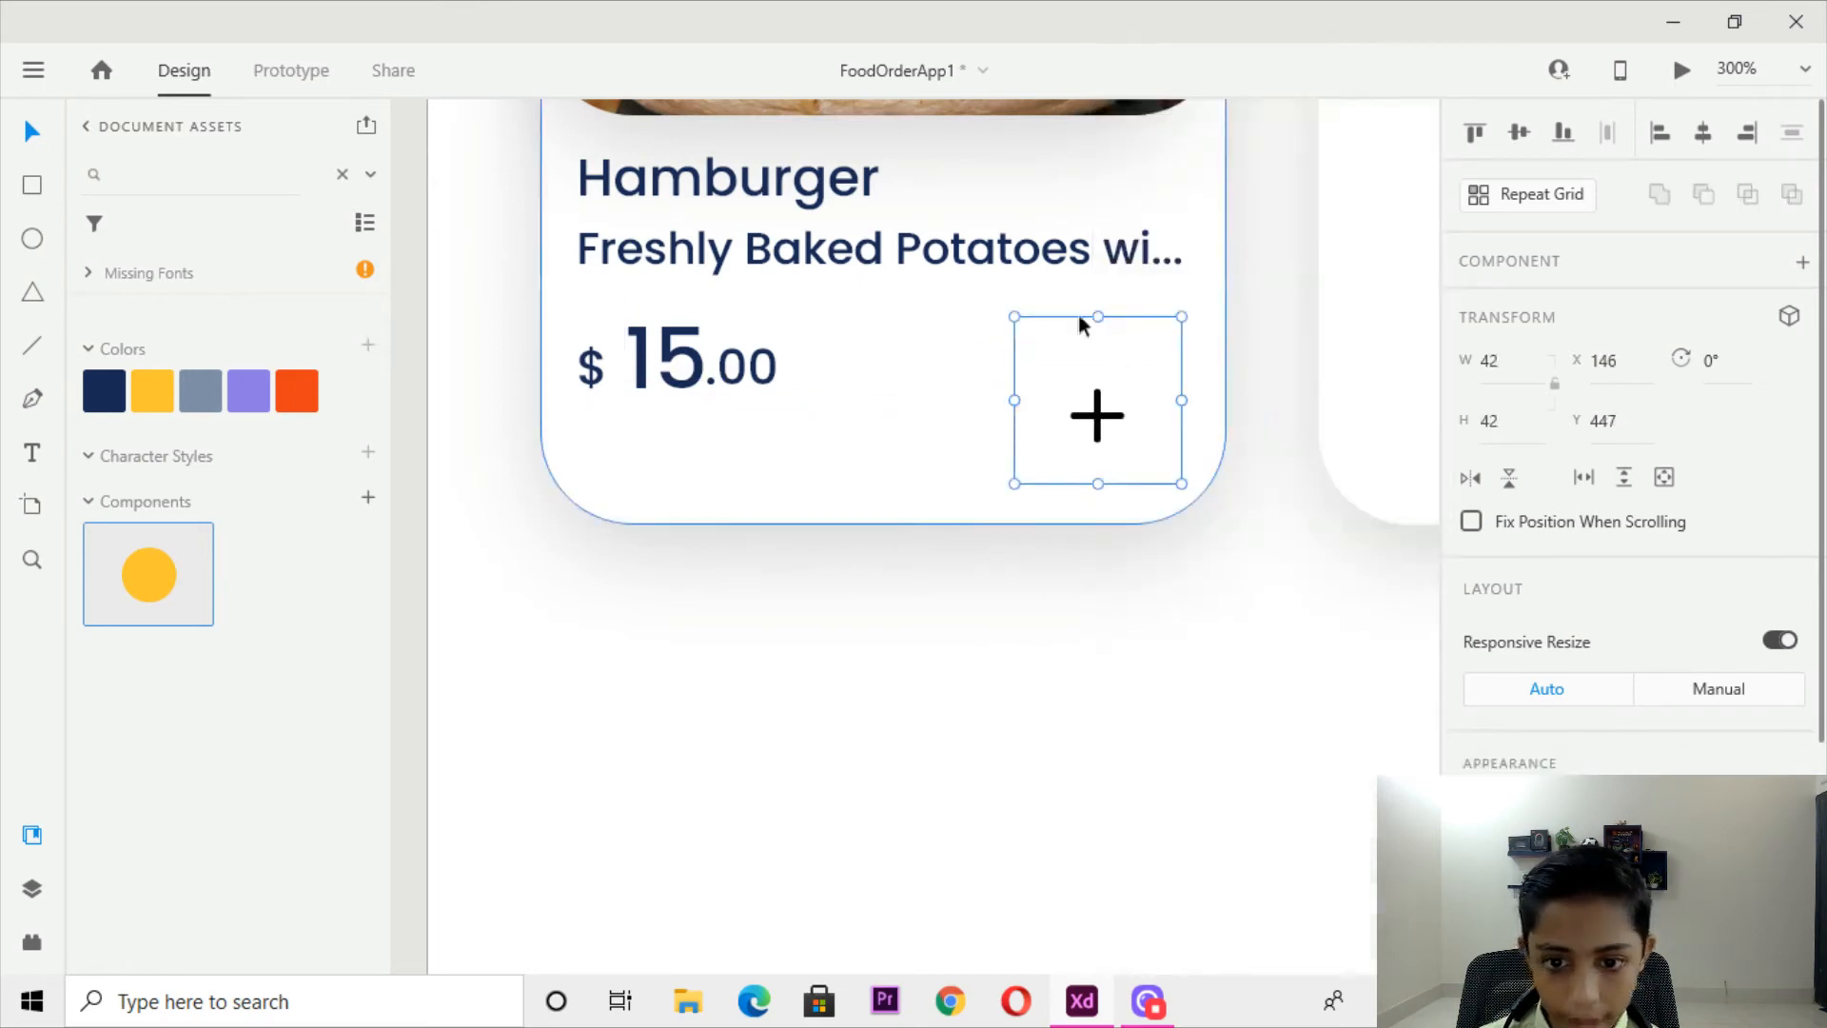
pyautogui.rightClick(1059, 316)
pyautogui.click(1503, 802)
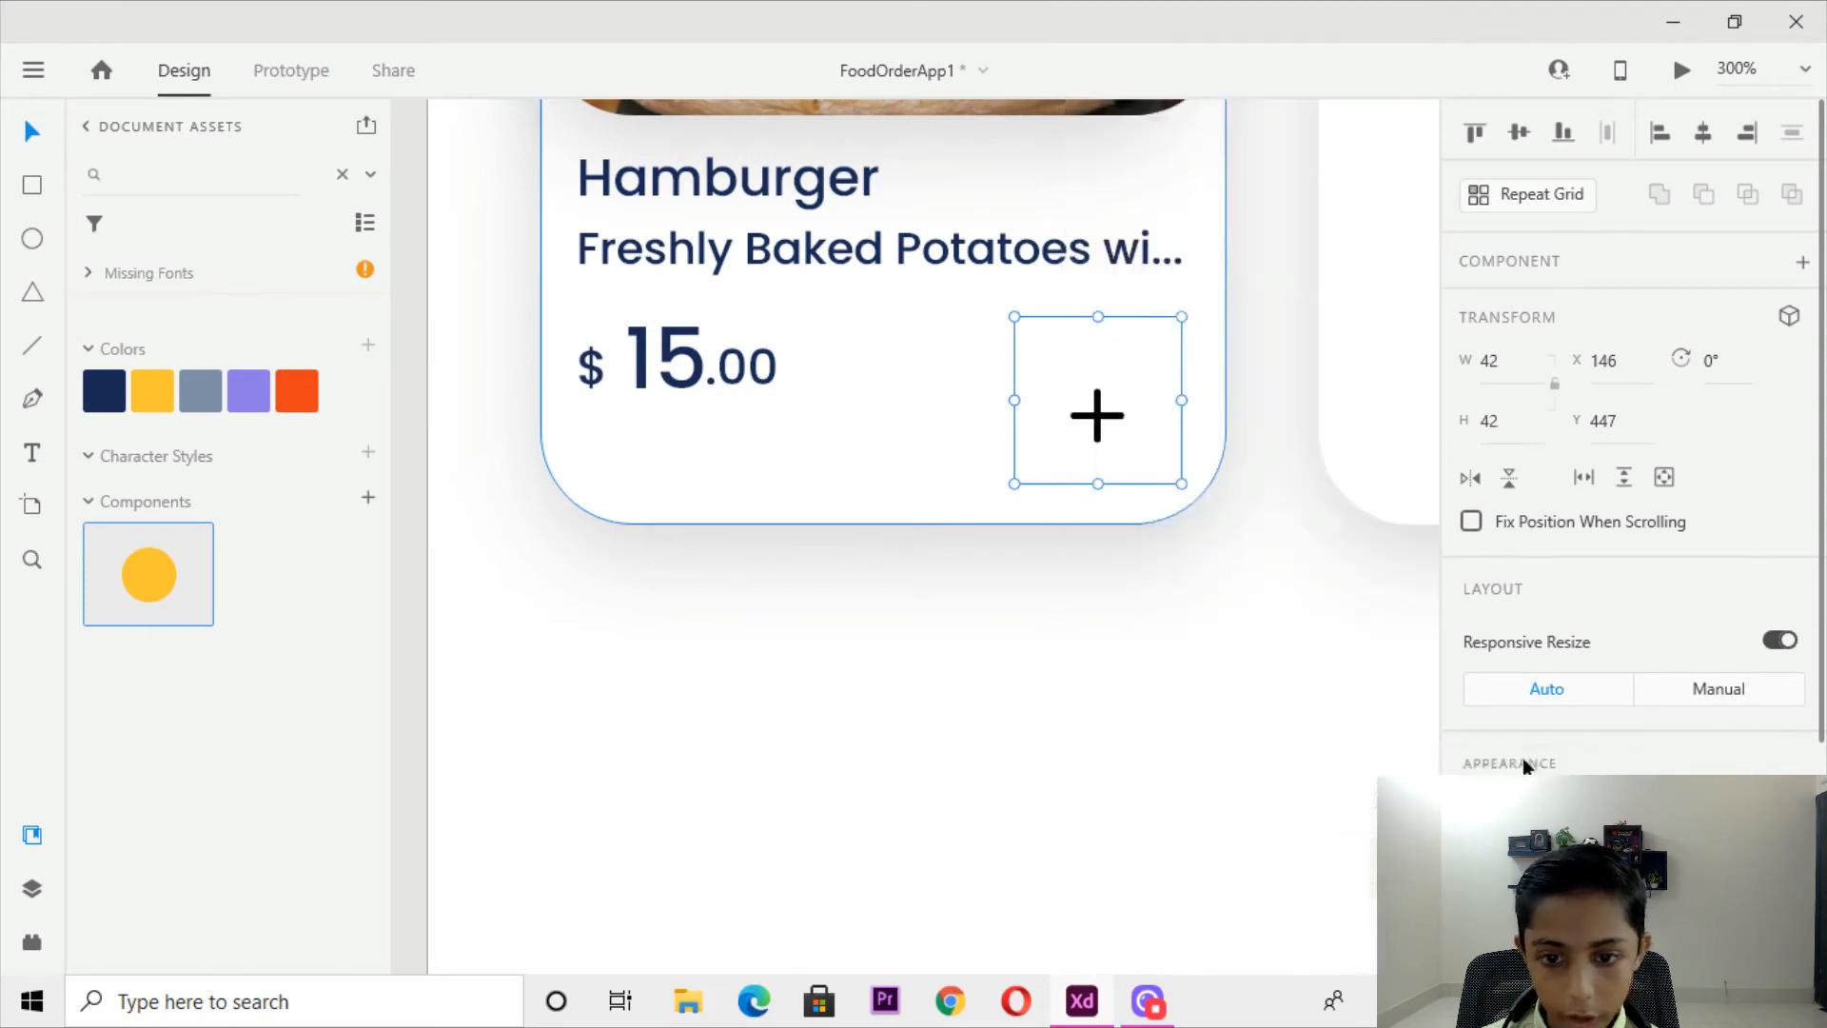
pyautogui.rightClick(1081, 381)
pyautogui.moveTo(1190, 762)
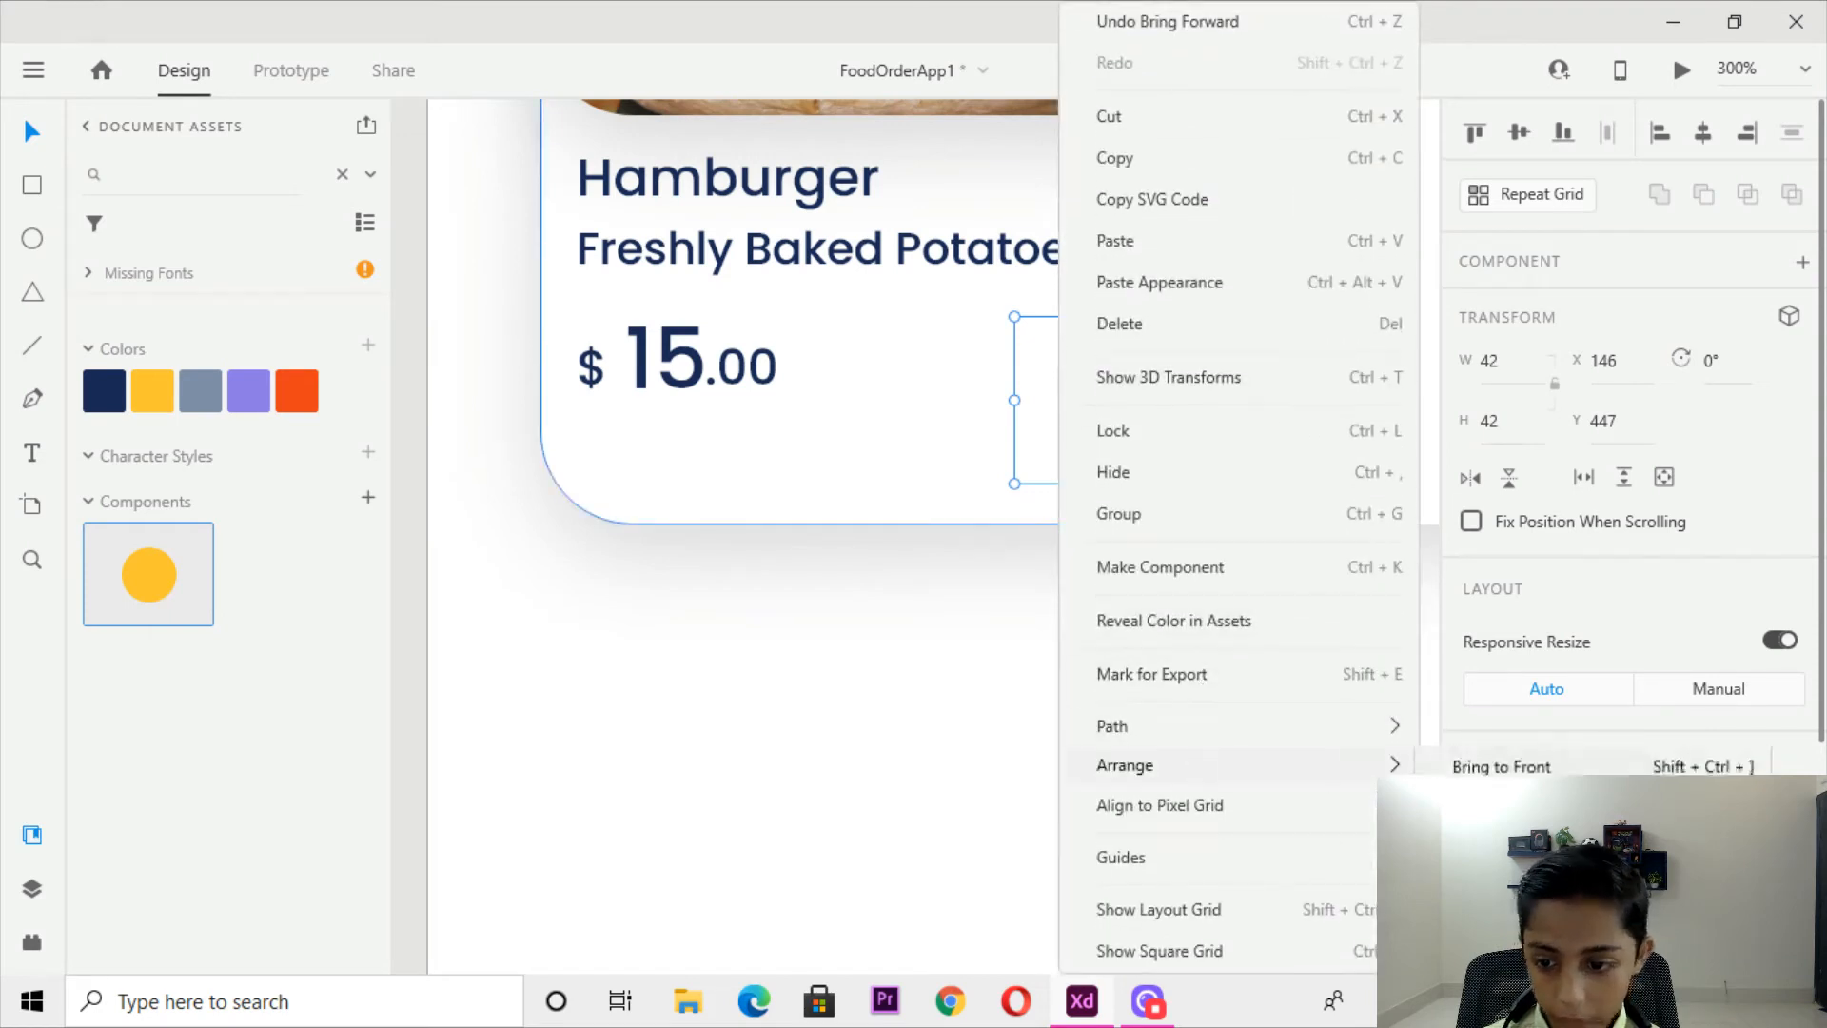
pyautogui.click(1503, 766)
# Bring the plus lines in front of the yellow circle and place the combined button in the card's lower-right corner at X 147, Y 447.
pyautogui.moveTo(1130, 364); pyautogui.dragTo(876, 332)
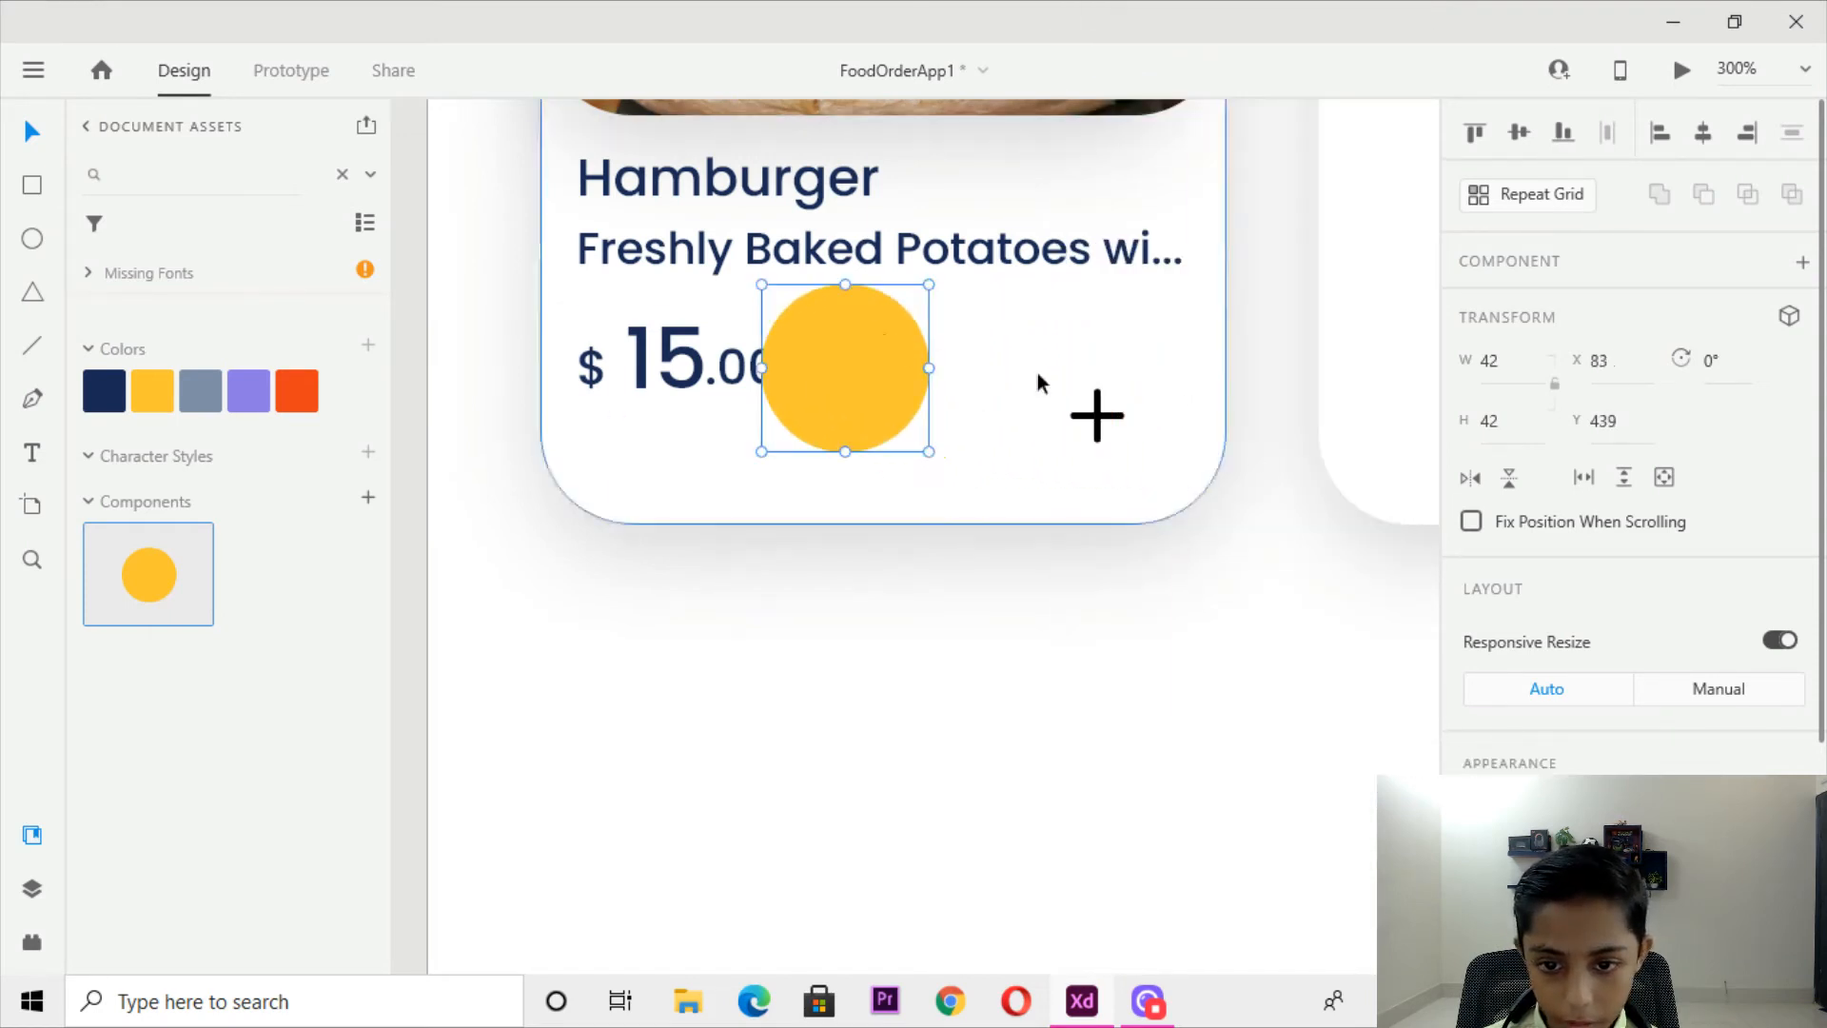
pyautogui.click(1092, 412)
pyautogui.rightClick(1087, 409)
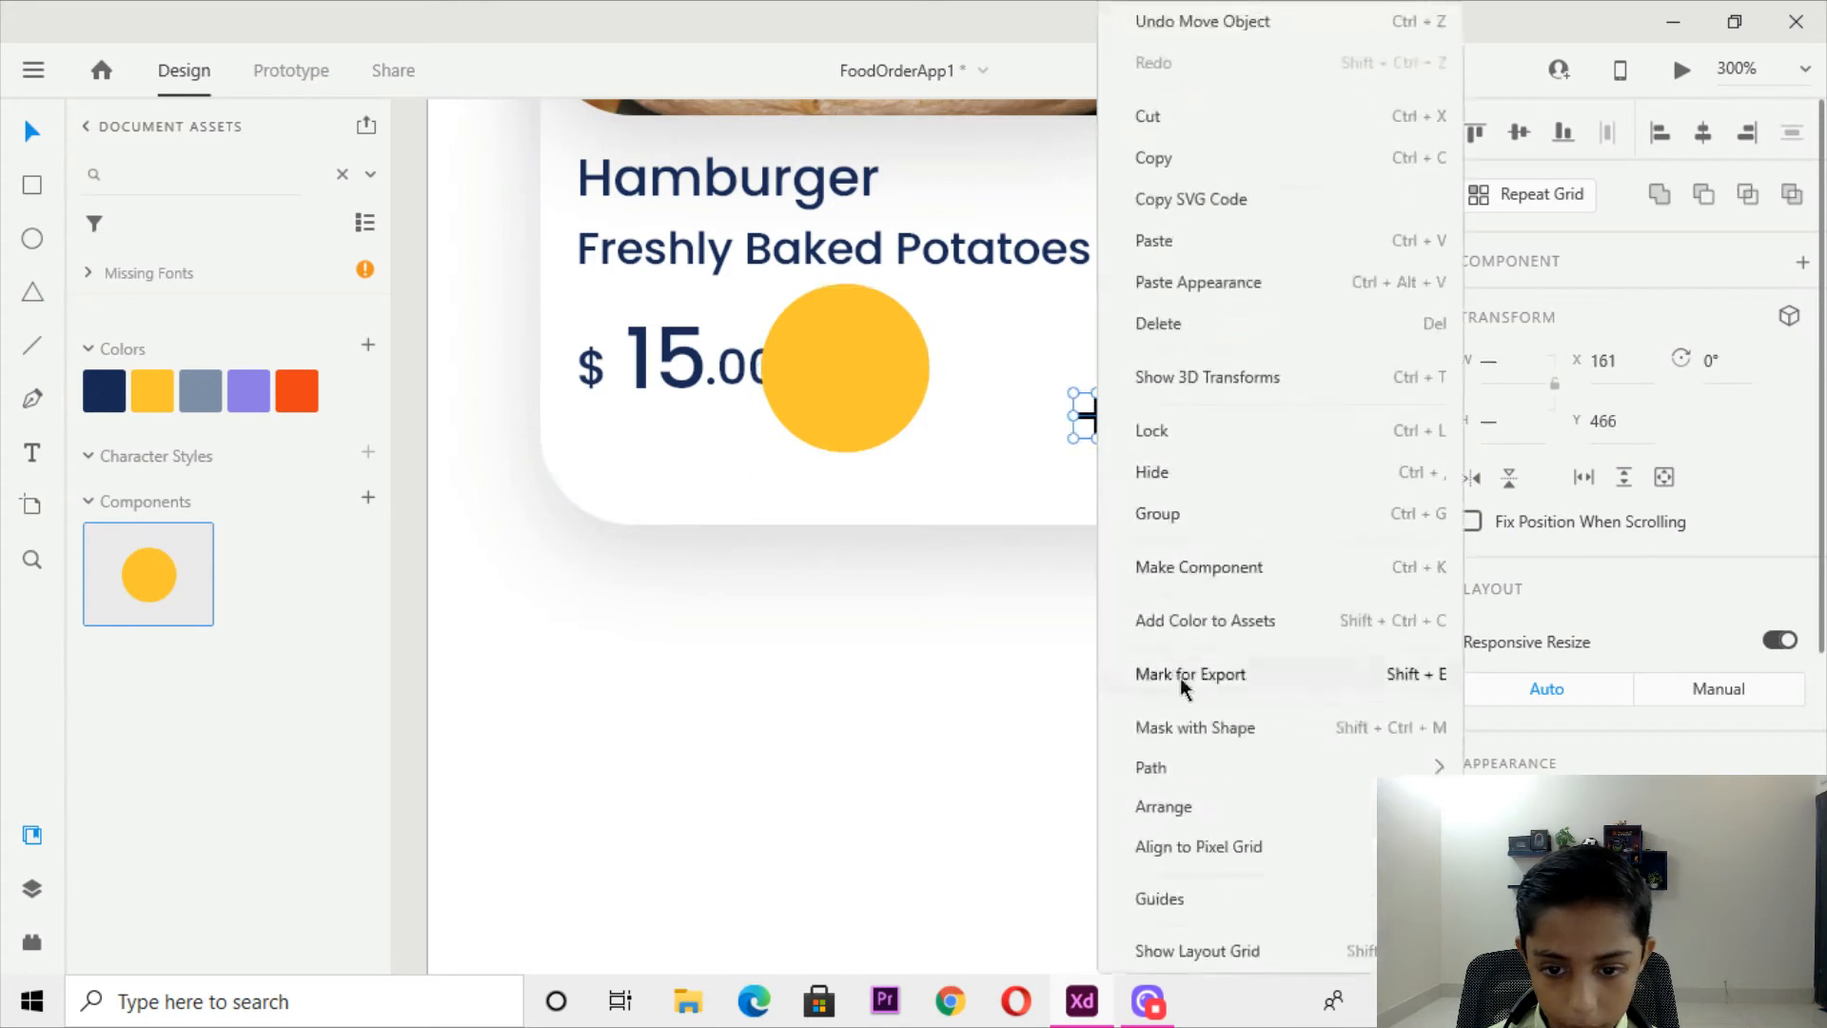
pyautogui.click(1503, 806)
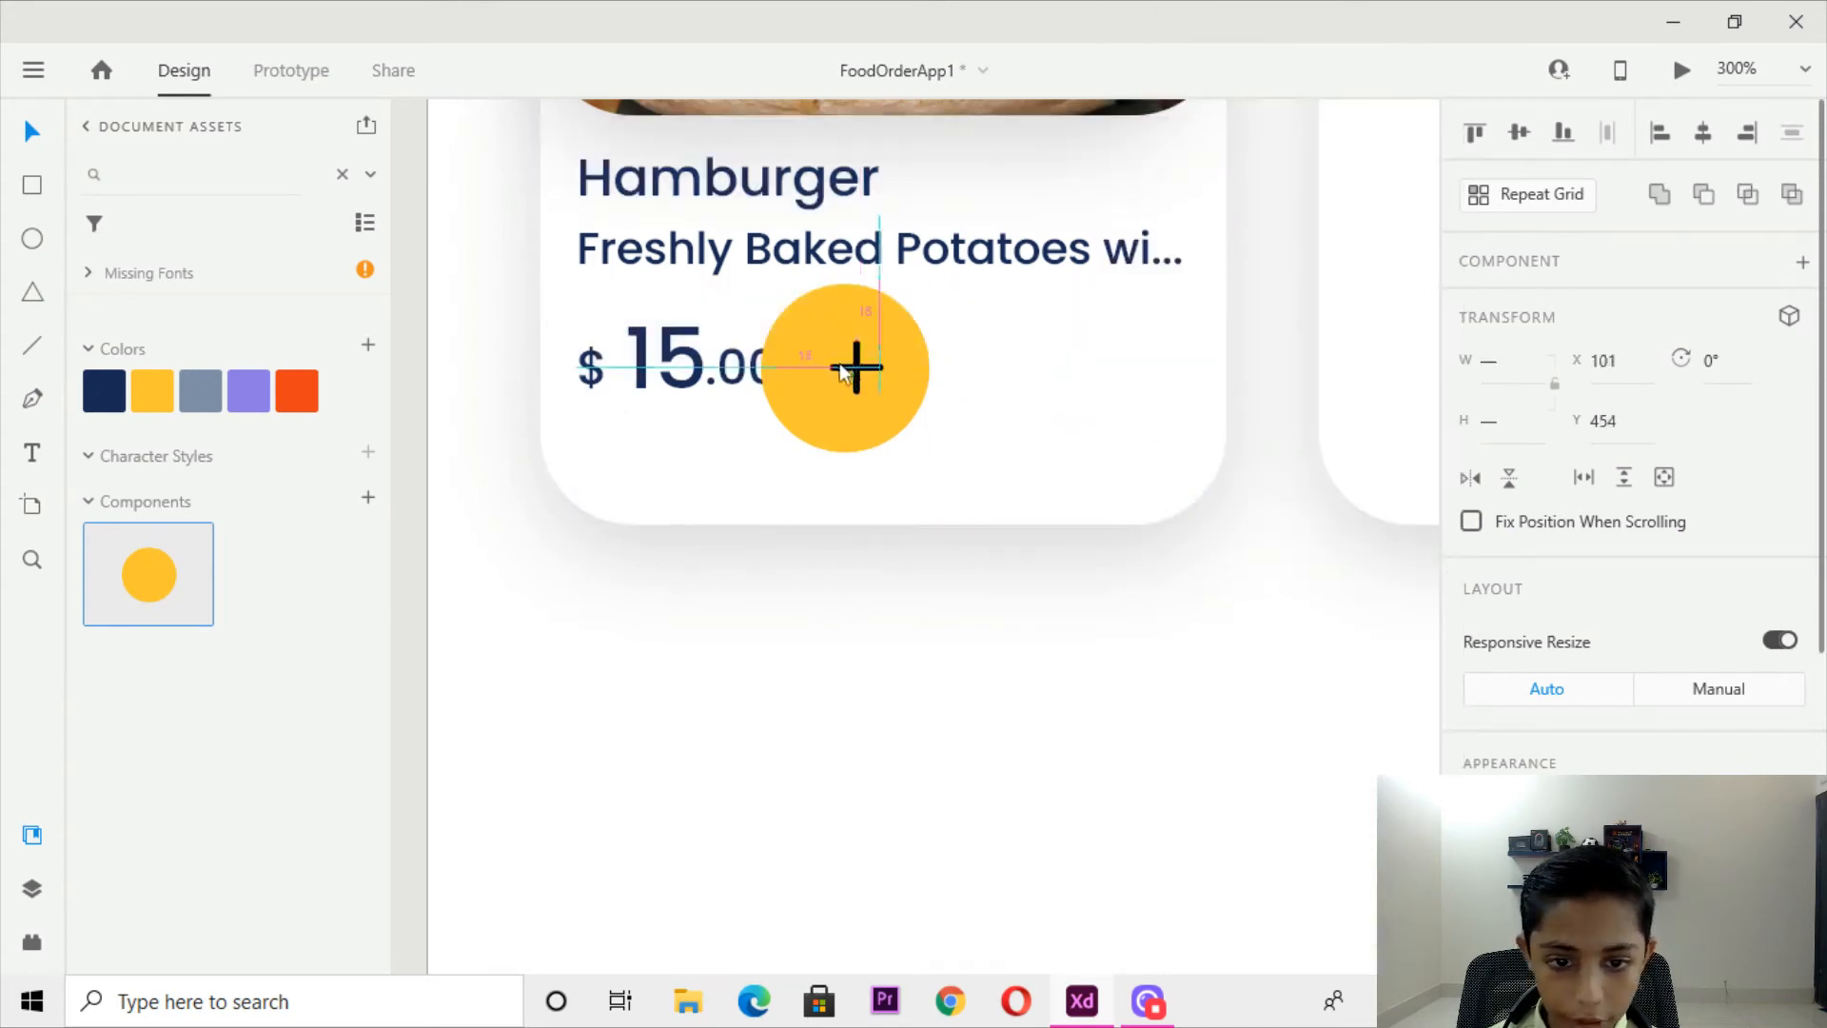
pyautogui.moveTo(888, 368); pyautogui.dragTo(1123, 390)
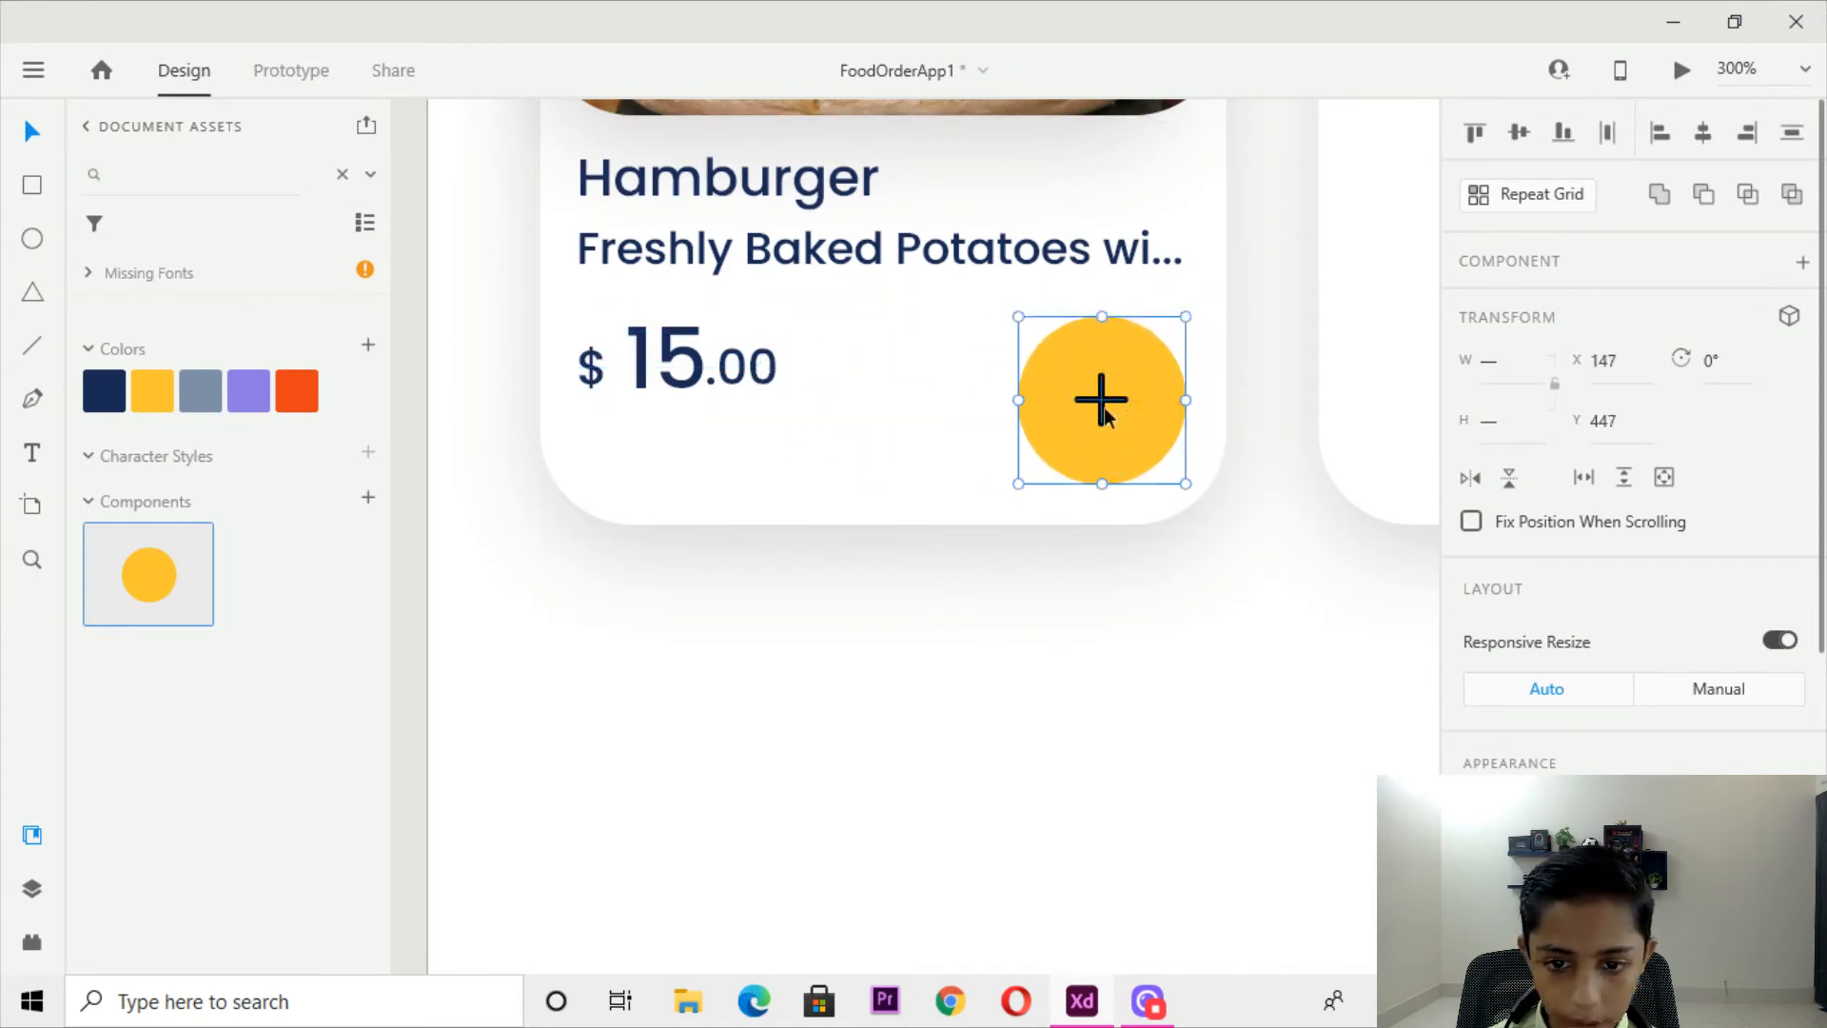
# Set the border color of both plus lines to white, ffffff.
pyautogui.click(1221, 445)
pyautogui.click(1118, 404)
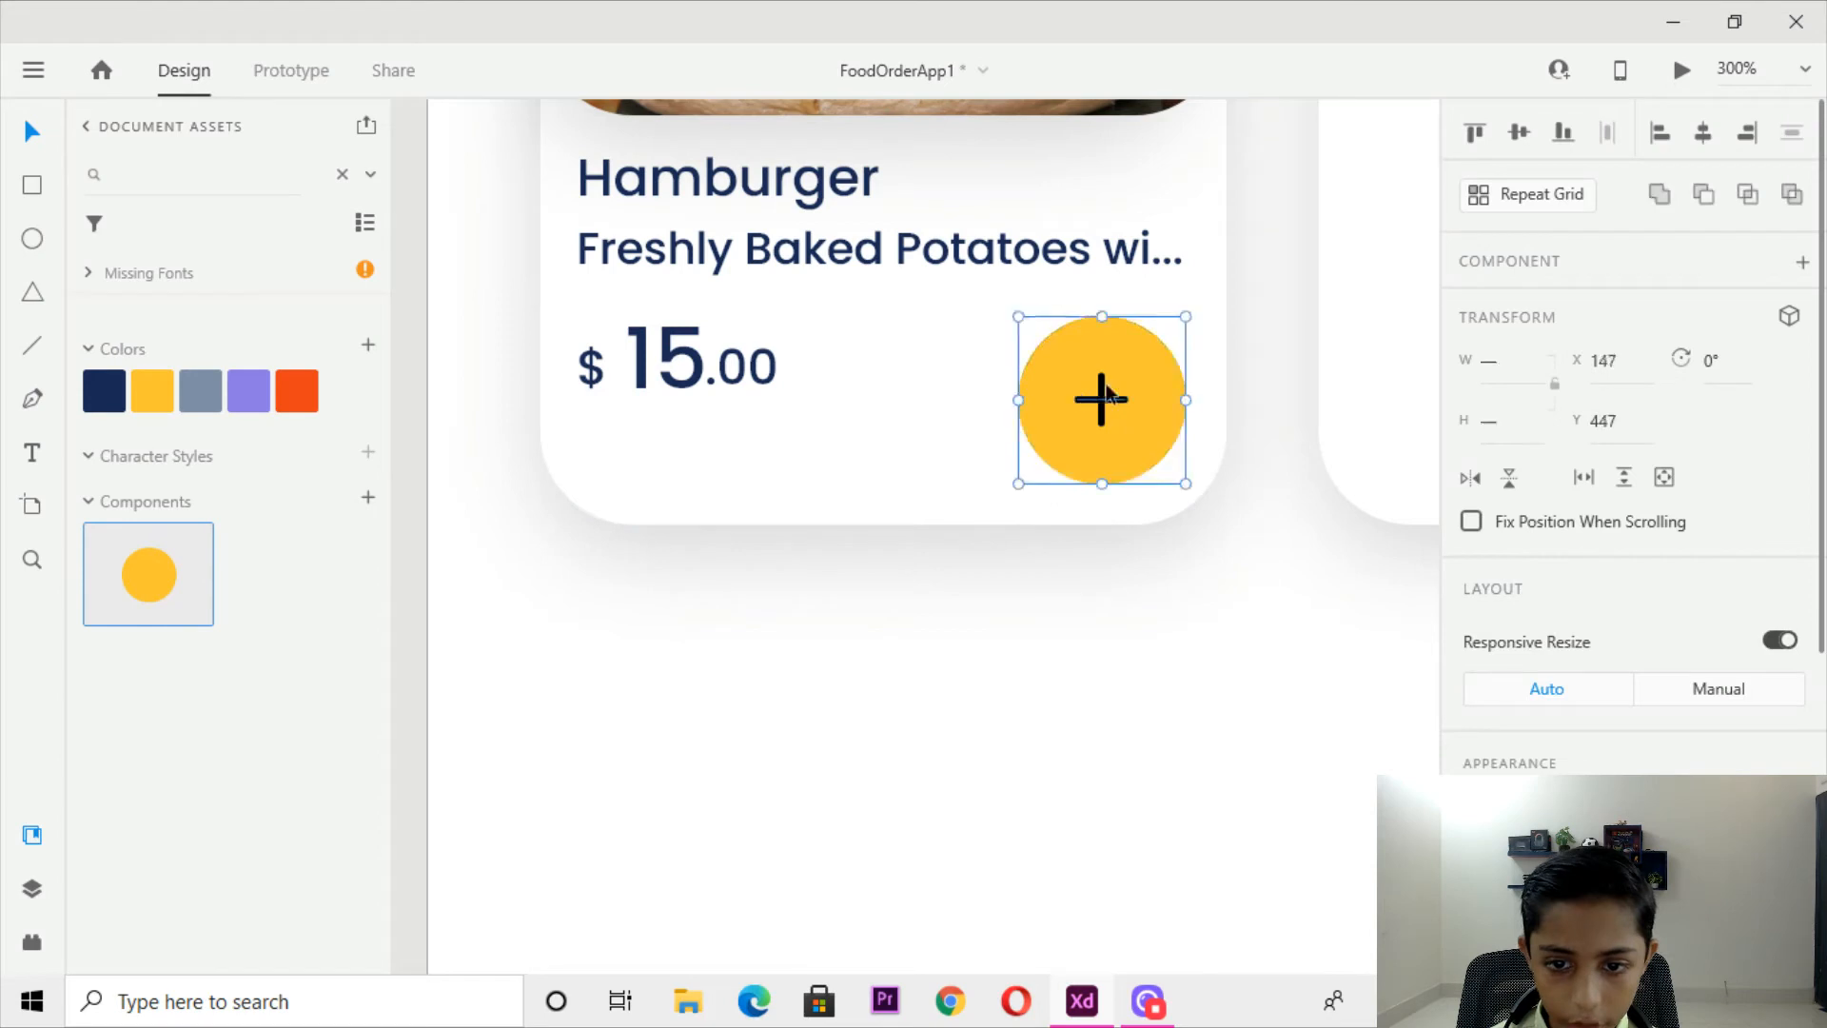
pyautogui.click(1209, 471)
pyautogui.click(1099, 404)
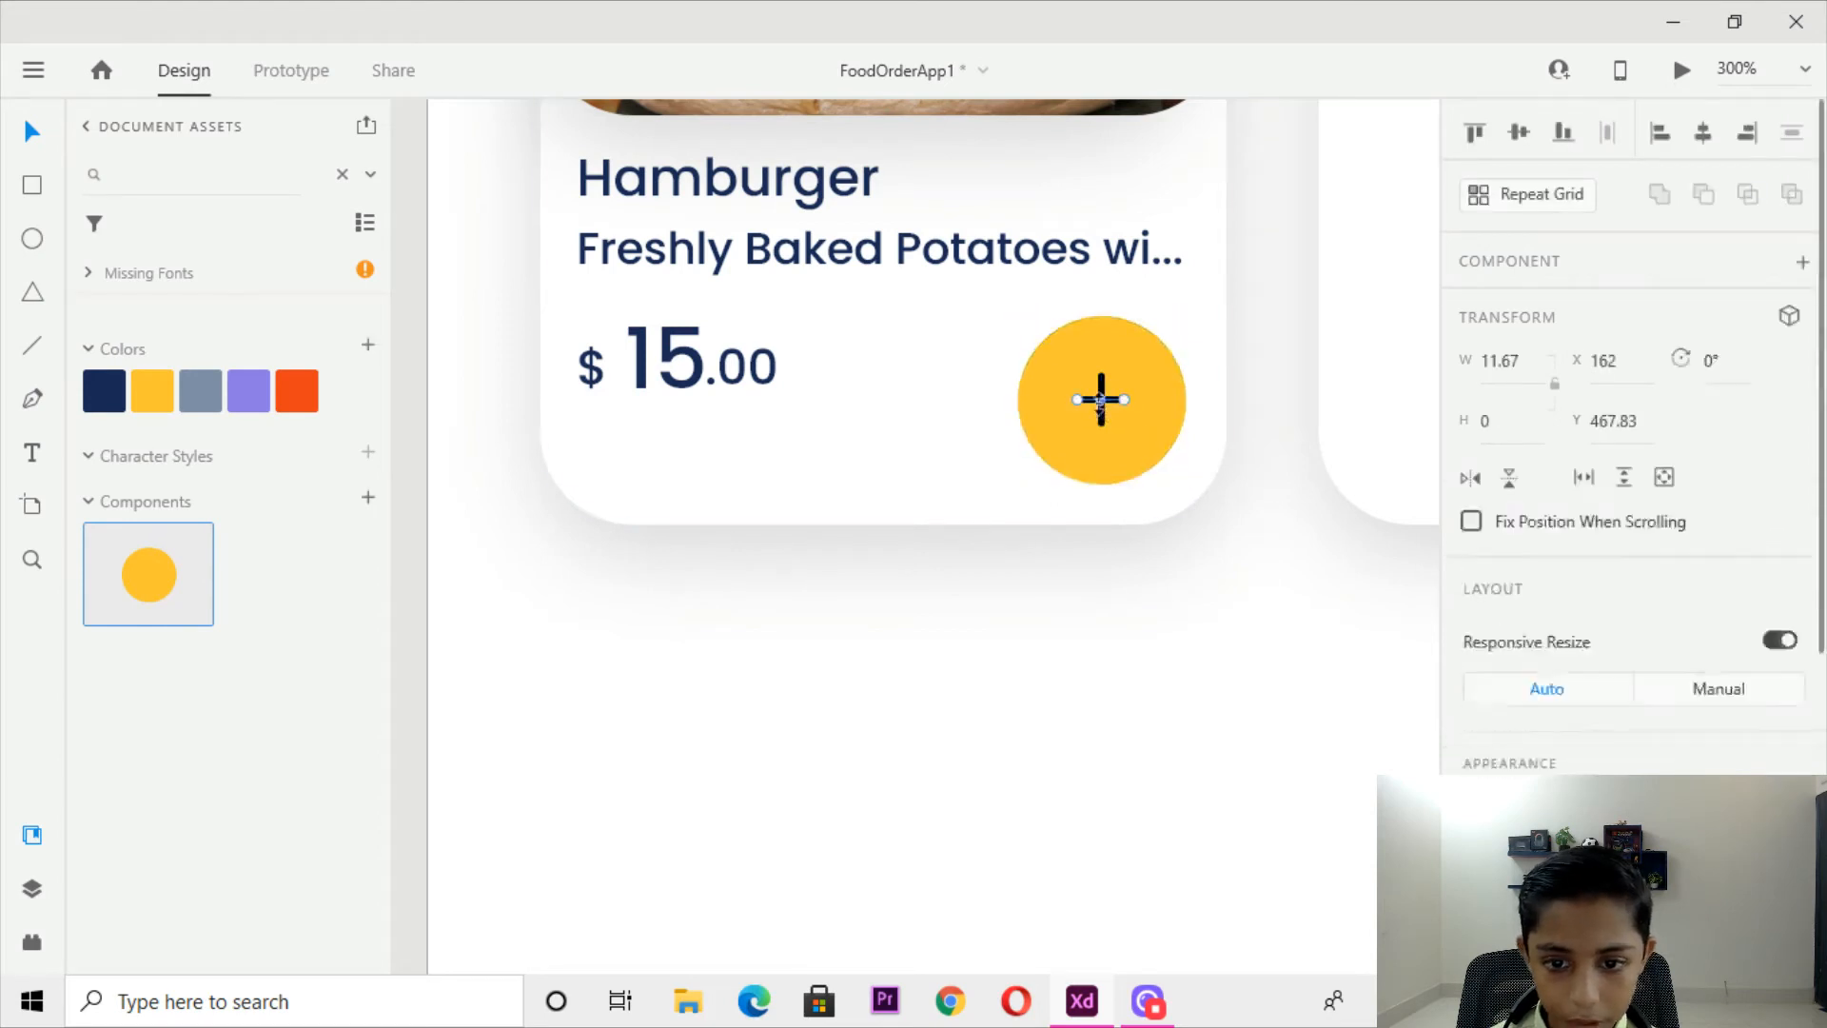
pyautogui.doubleClick(1098, 375)
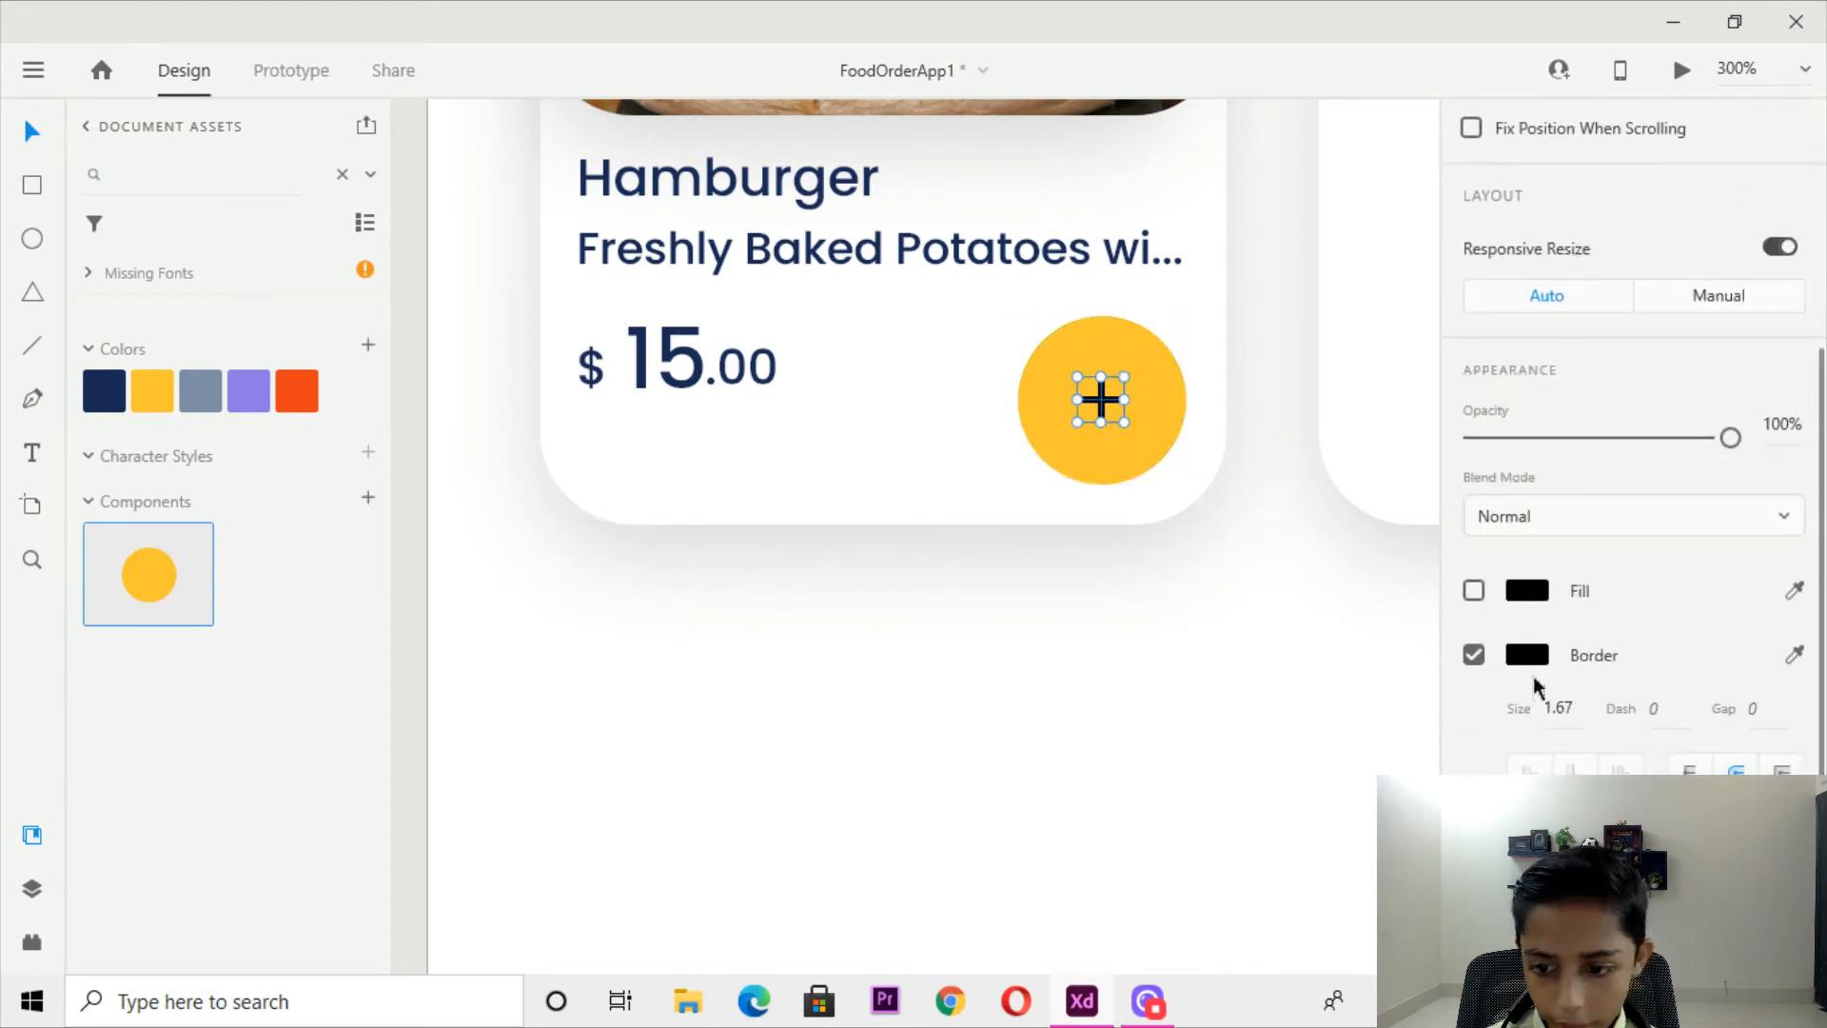
pyautogui.click(1526, 654)
pyautogui.write('ffffff')
pyautogui.press('Return')
pyautogui.click(892, 383)
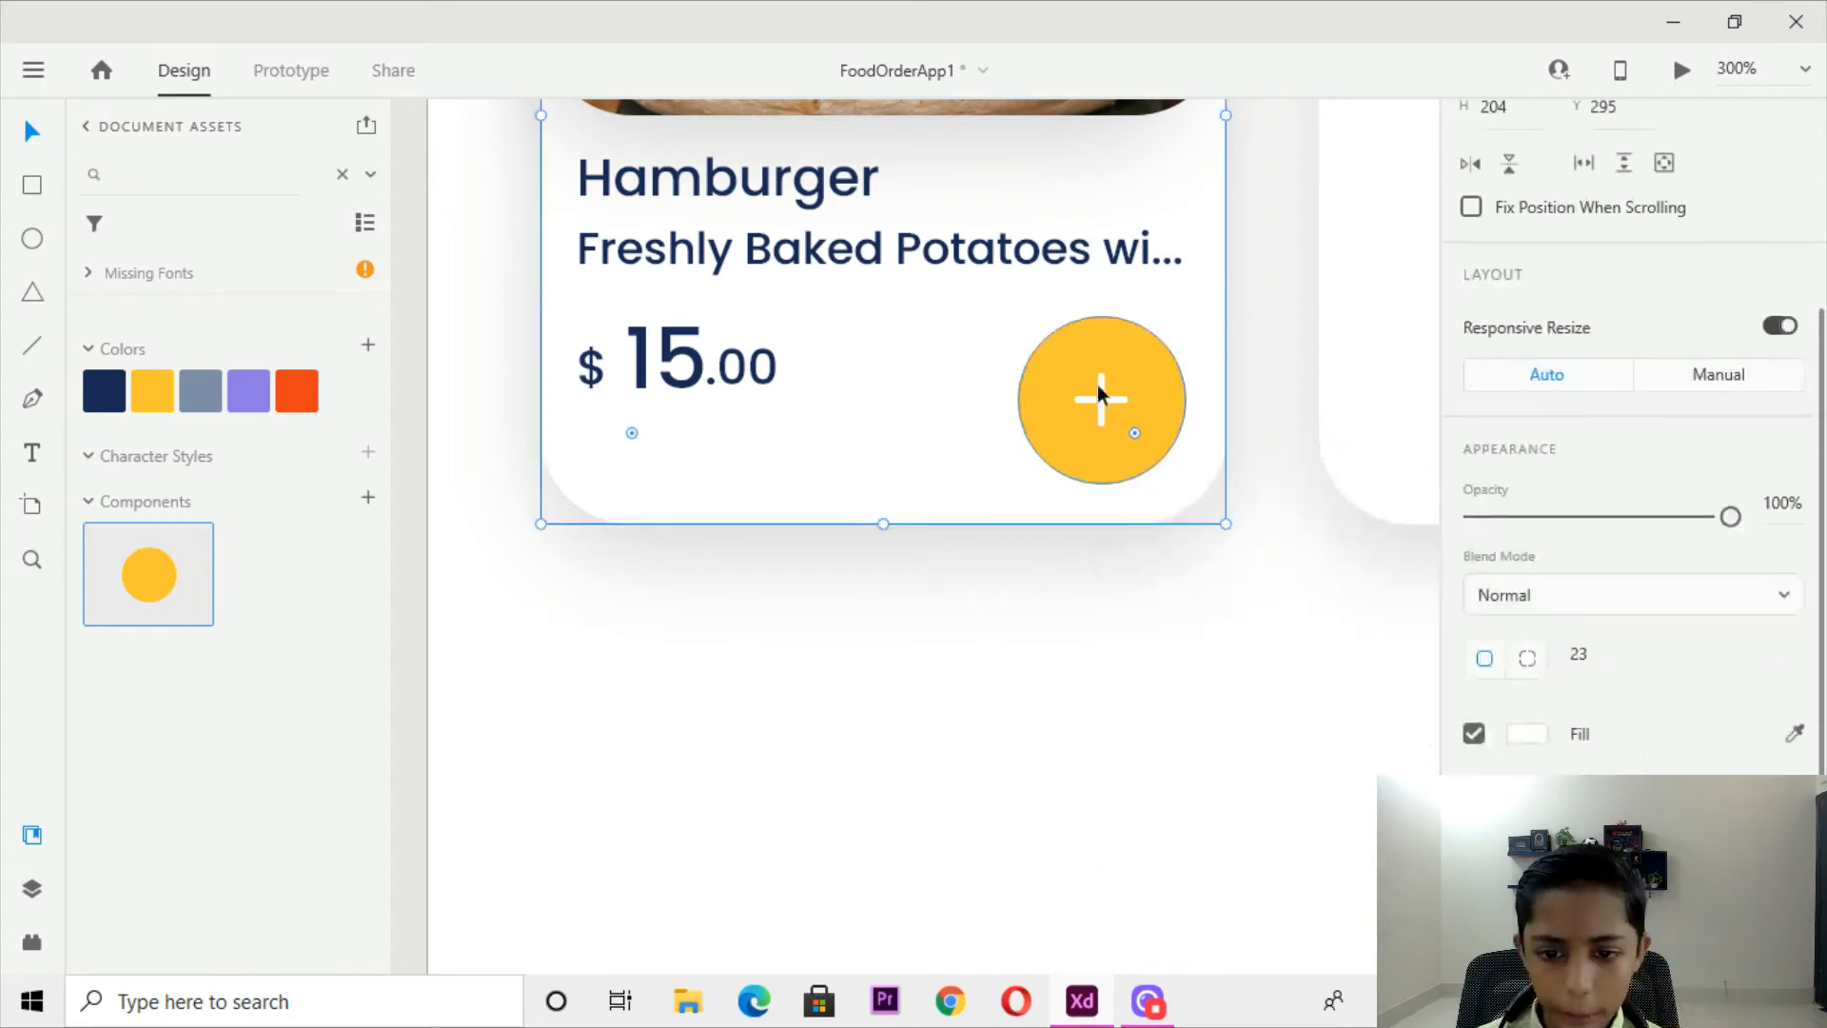
# Make the button's yellow circle a component and add a hover state to it.
pyautogui.click(1146, 400)
pyautogui.scroll(3, 1813, 266)
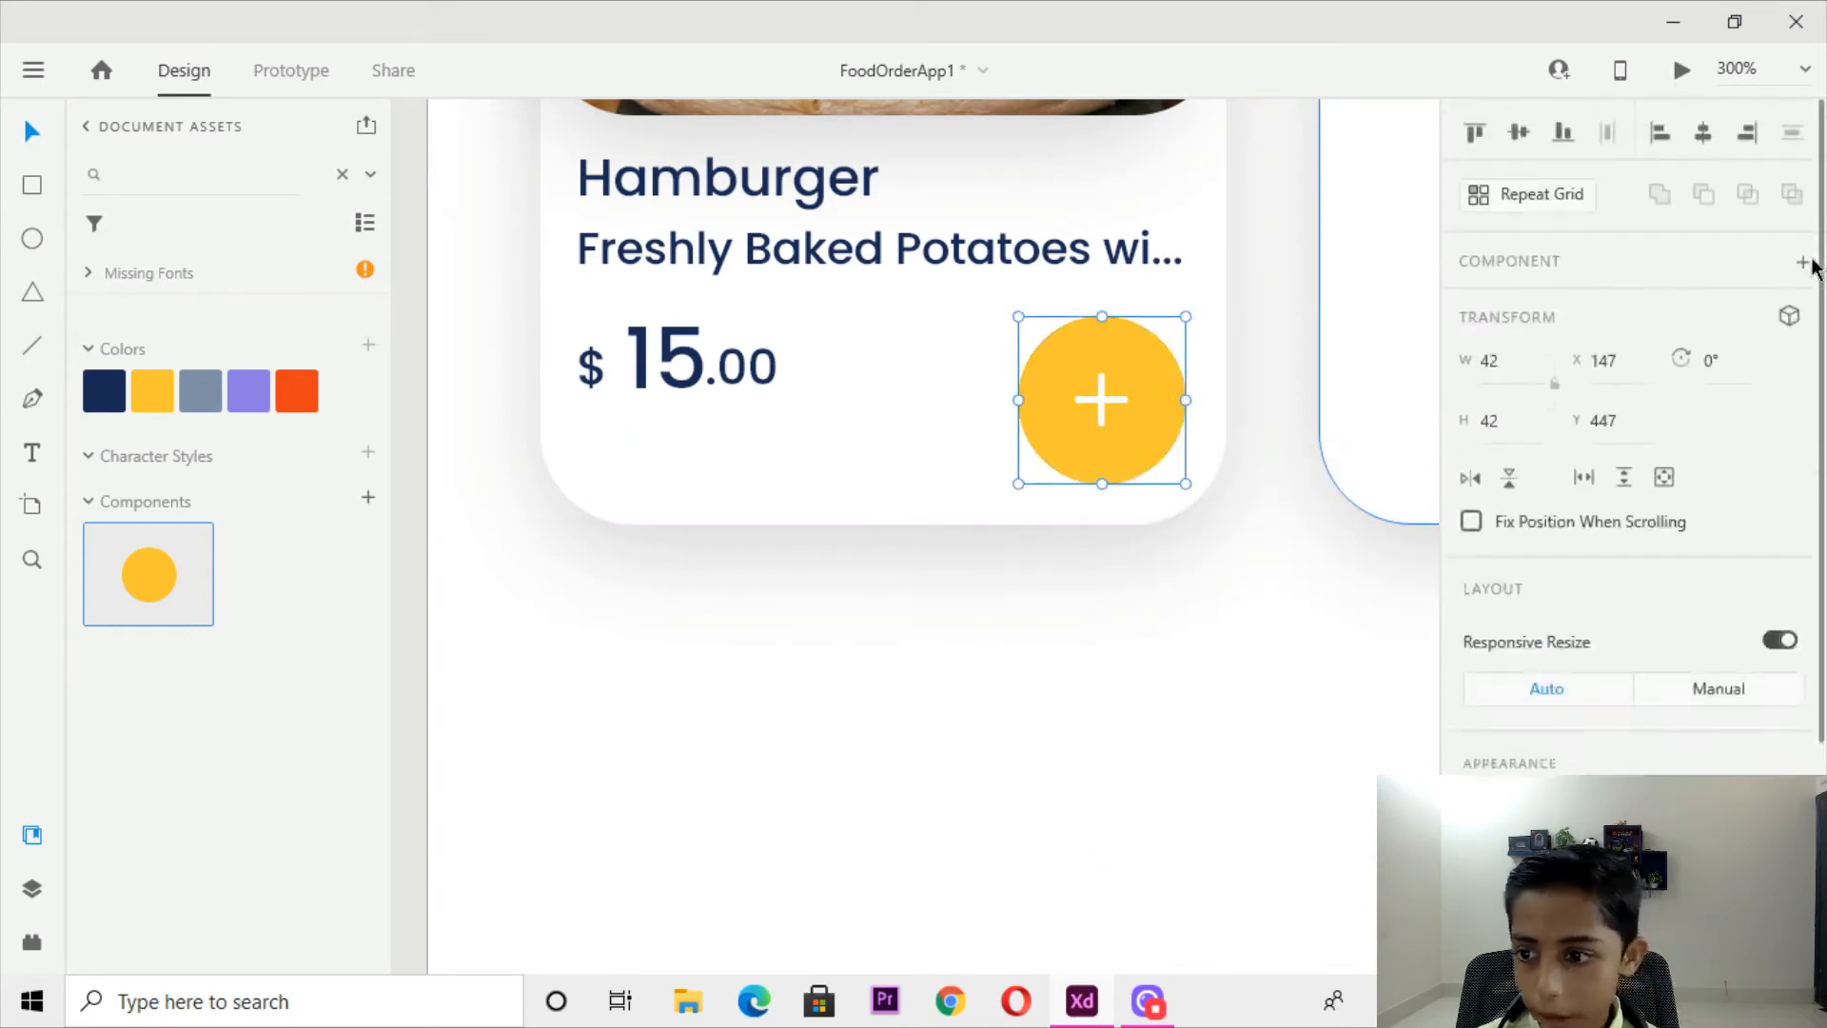
pyautogui.click(1804, 257)
pyautogui.click(1788, 309)
pyautogui.click(1560, 363)
# Set the circle's hover state fill to red, #FF0000.
pyautogui.scroll(-3, 1631, 438)
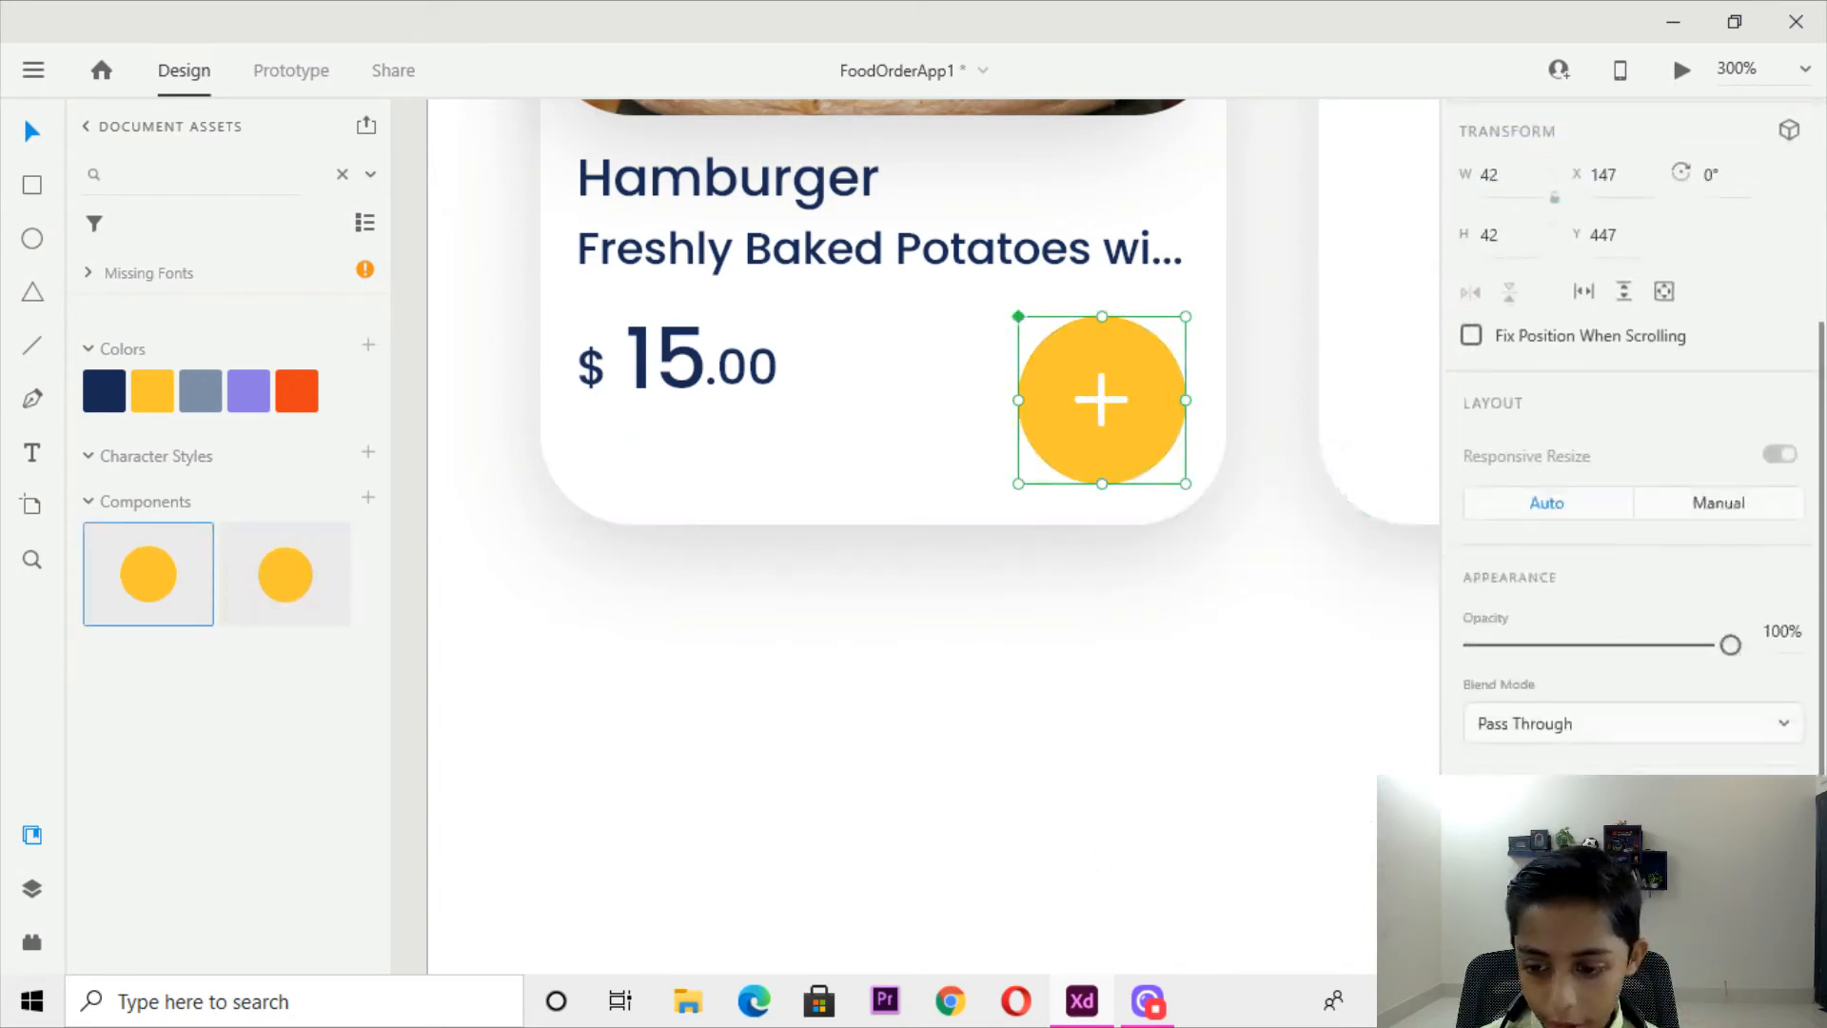
pyautogui.click(1526, 801)
pyautogui.moveTo(1391, 665); pyautogui.dragTo(1423, 518)
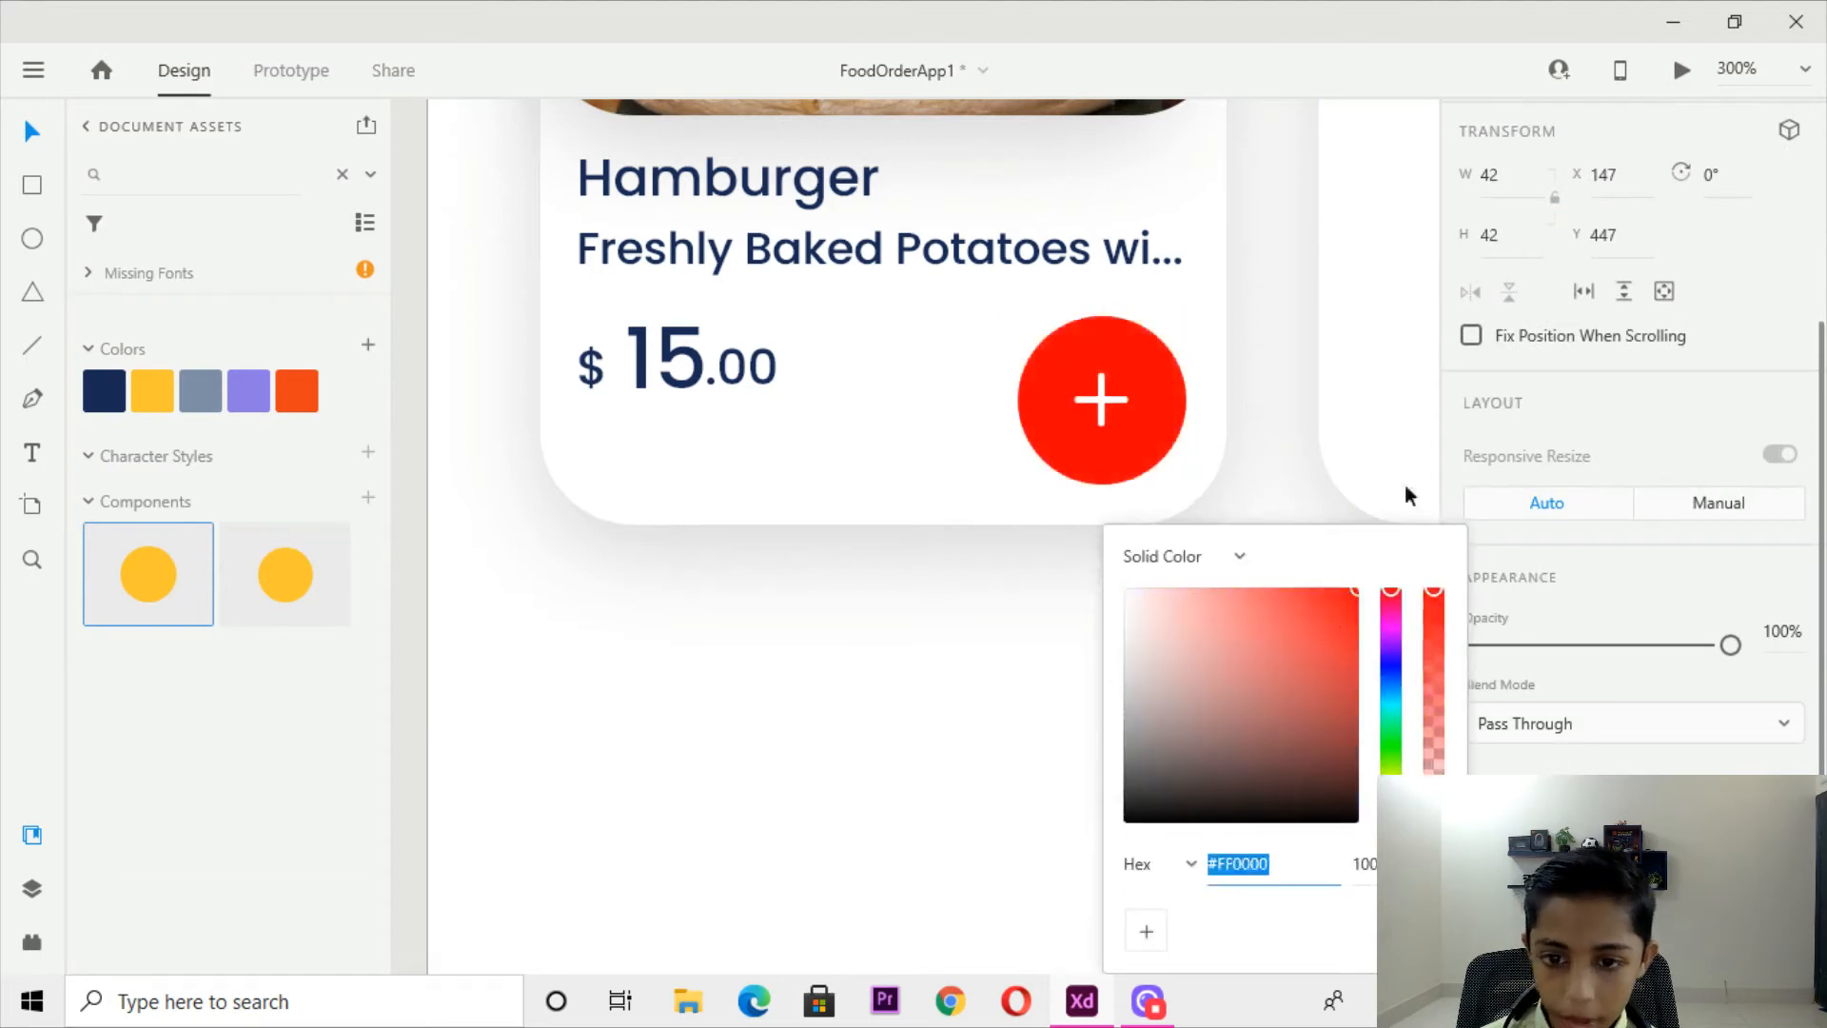
pyautogui.click(1327, 419)
# Select all elements of the Hamburger card and narrow them together slightly from the card's right side.
pyautogui.hotkey('ctrl', '-')
pyautogui.hotkey('ctrl', '-')
pyautogui.hotkey('ctrl', '-')
pyautogui.hotkey('ctrl', '-')
pyautogui.moveTo(1249, 333); pyautogui.dragTo(1268, 105)
pyautogui.moveTo(1083, 603); pyautogui.dragTo(990, 583)
pyautogui.moveTo(924, 291); pyautogui.dragTo(990, 622)
pyautogui.hotkey('ctrl', '+')
pyautogui.hotkey('ctrl', '+')
pyautogui.hotkey('ctrl', '+')
pyautogui.click(979, 236)
pyautogui.moveTo(979, 236); pyautogui.dragTo(983, 471)
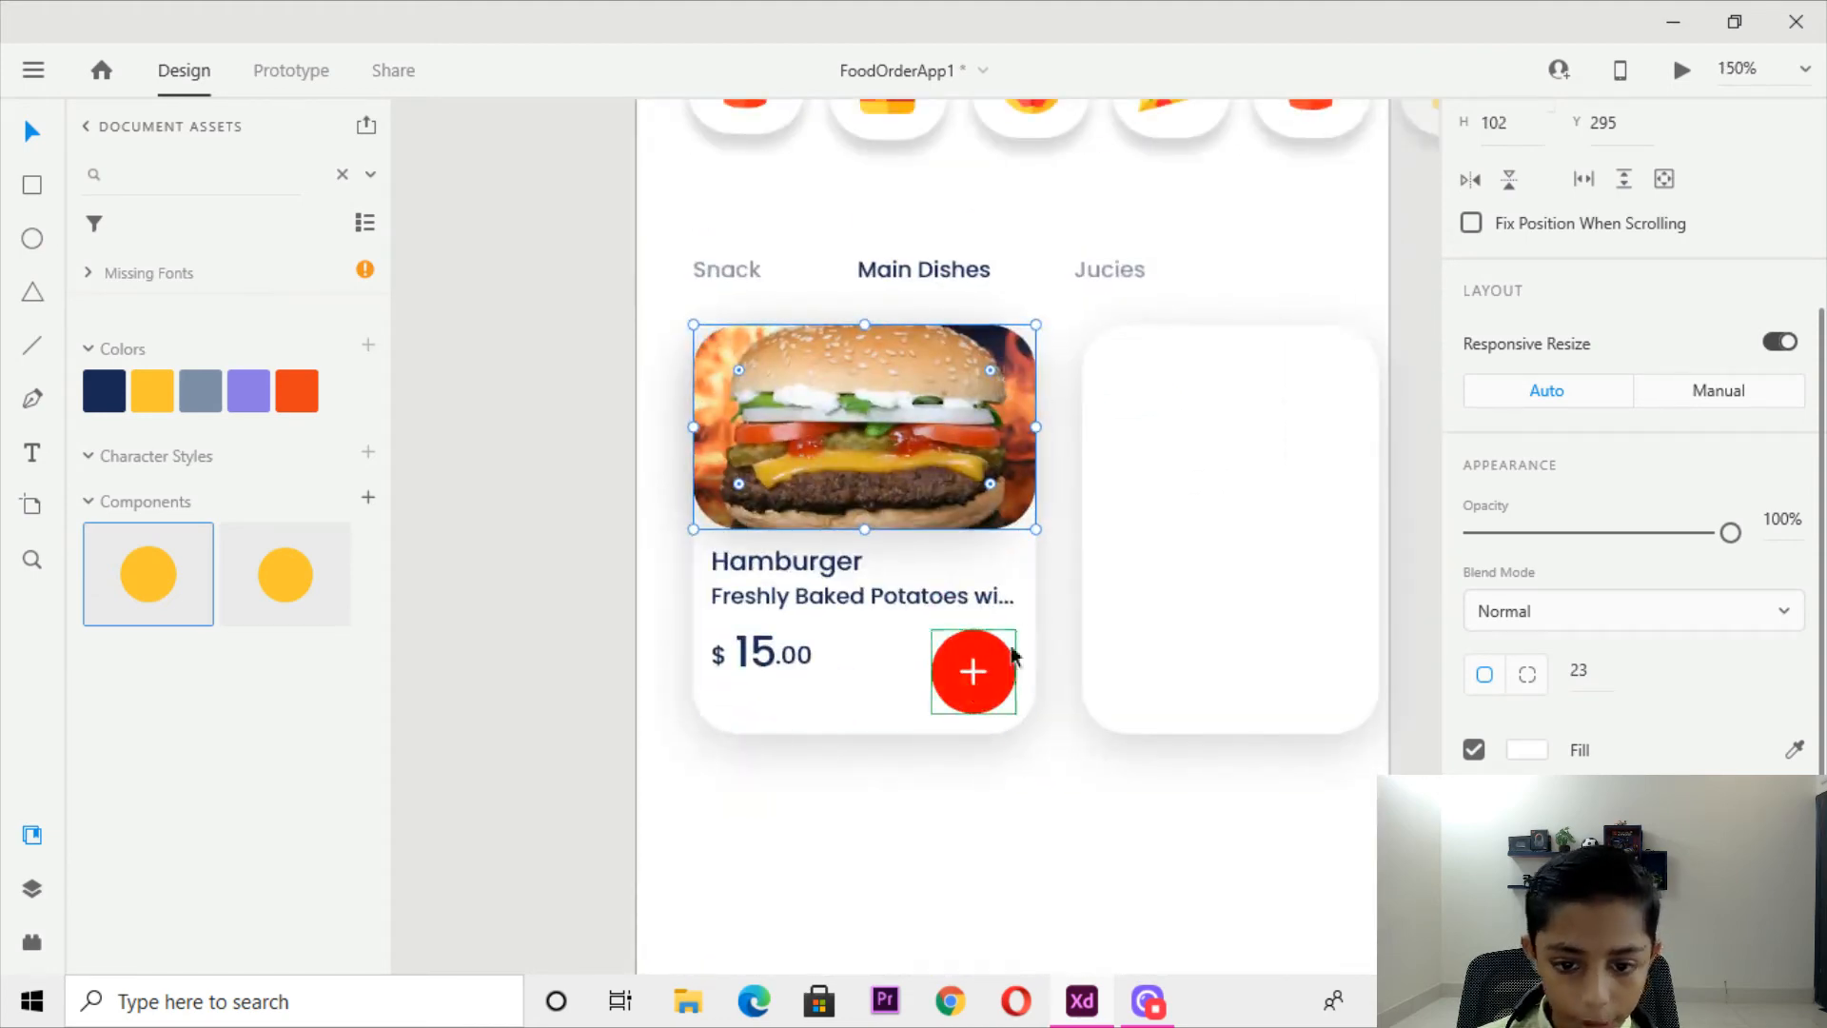
pyautogui.moveTo(1040, 371); pyautogui.dragTo(779, 657)
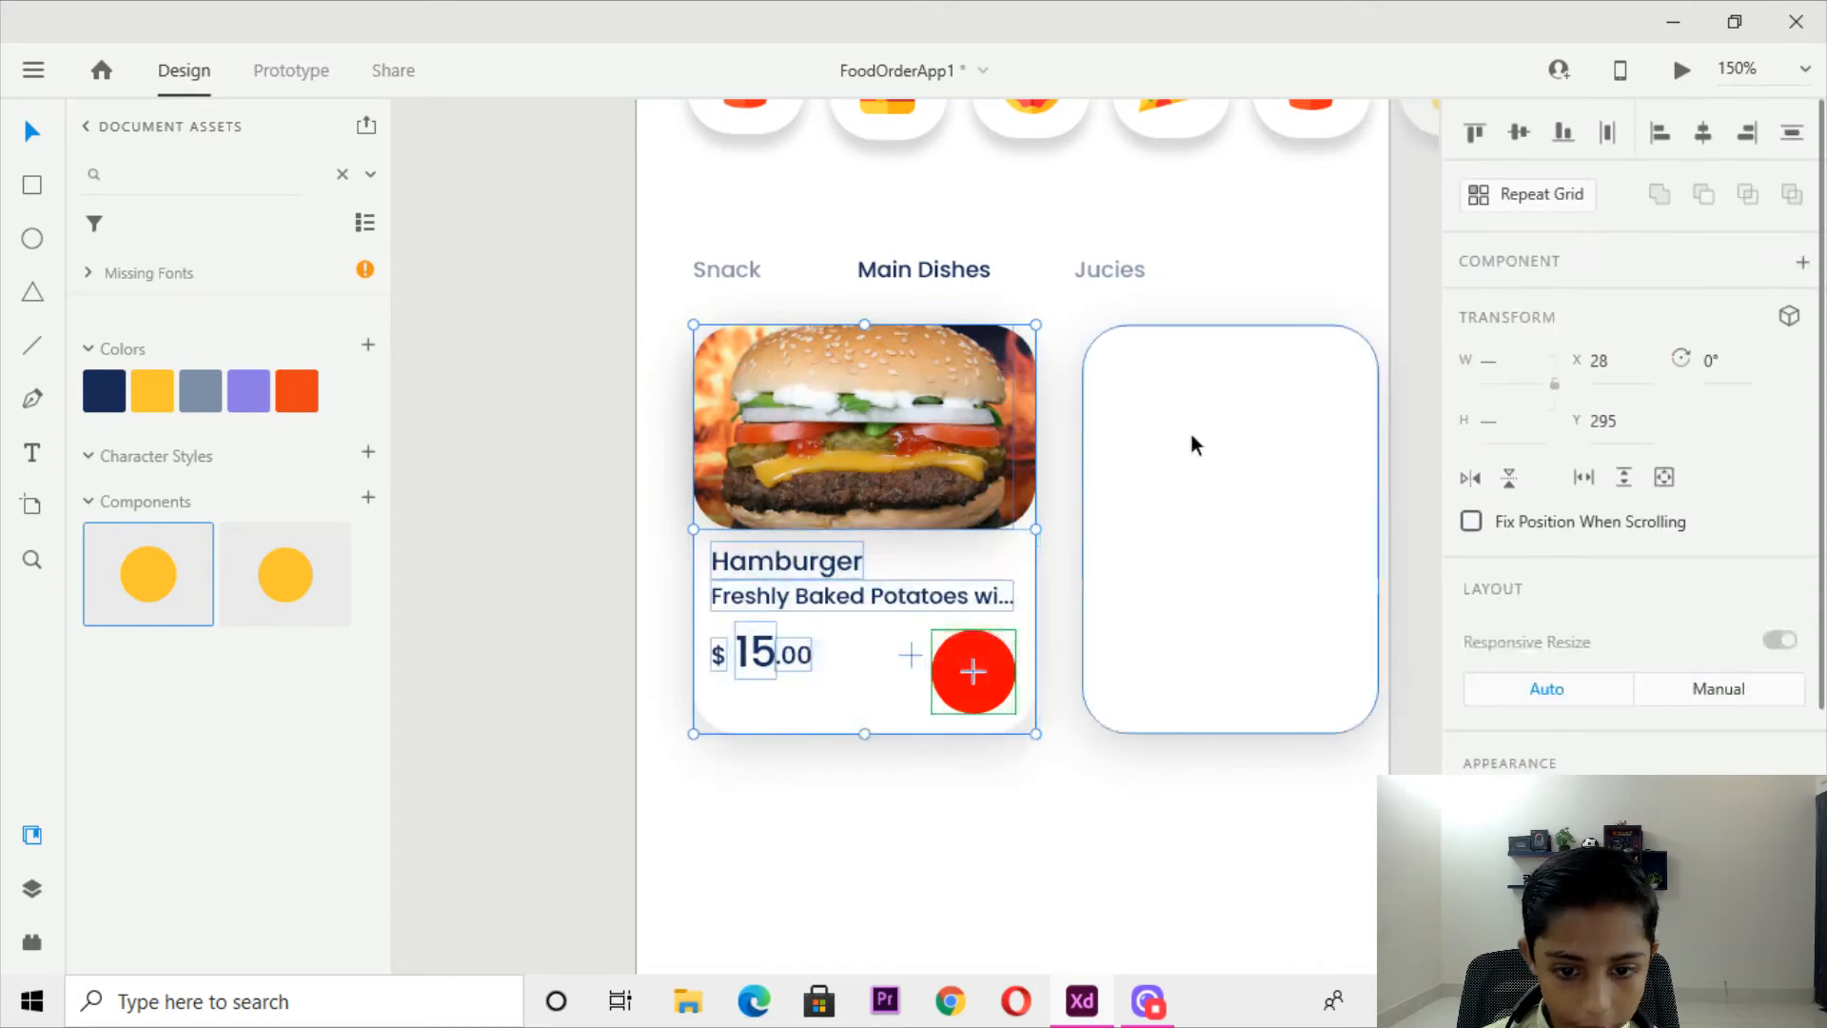
pyautogui.moveTo(1043, 530); pyautogui.dragTo(1013, 547)
pyautogui.click(1062, 487)
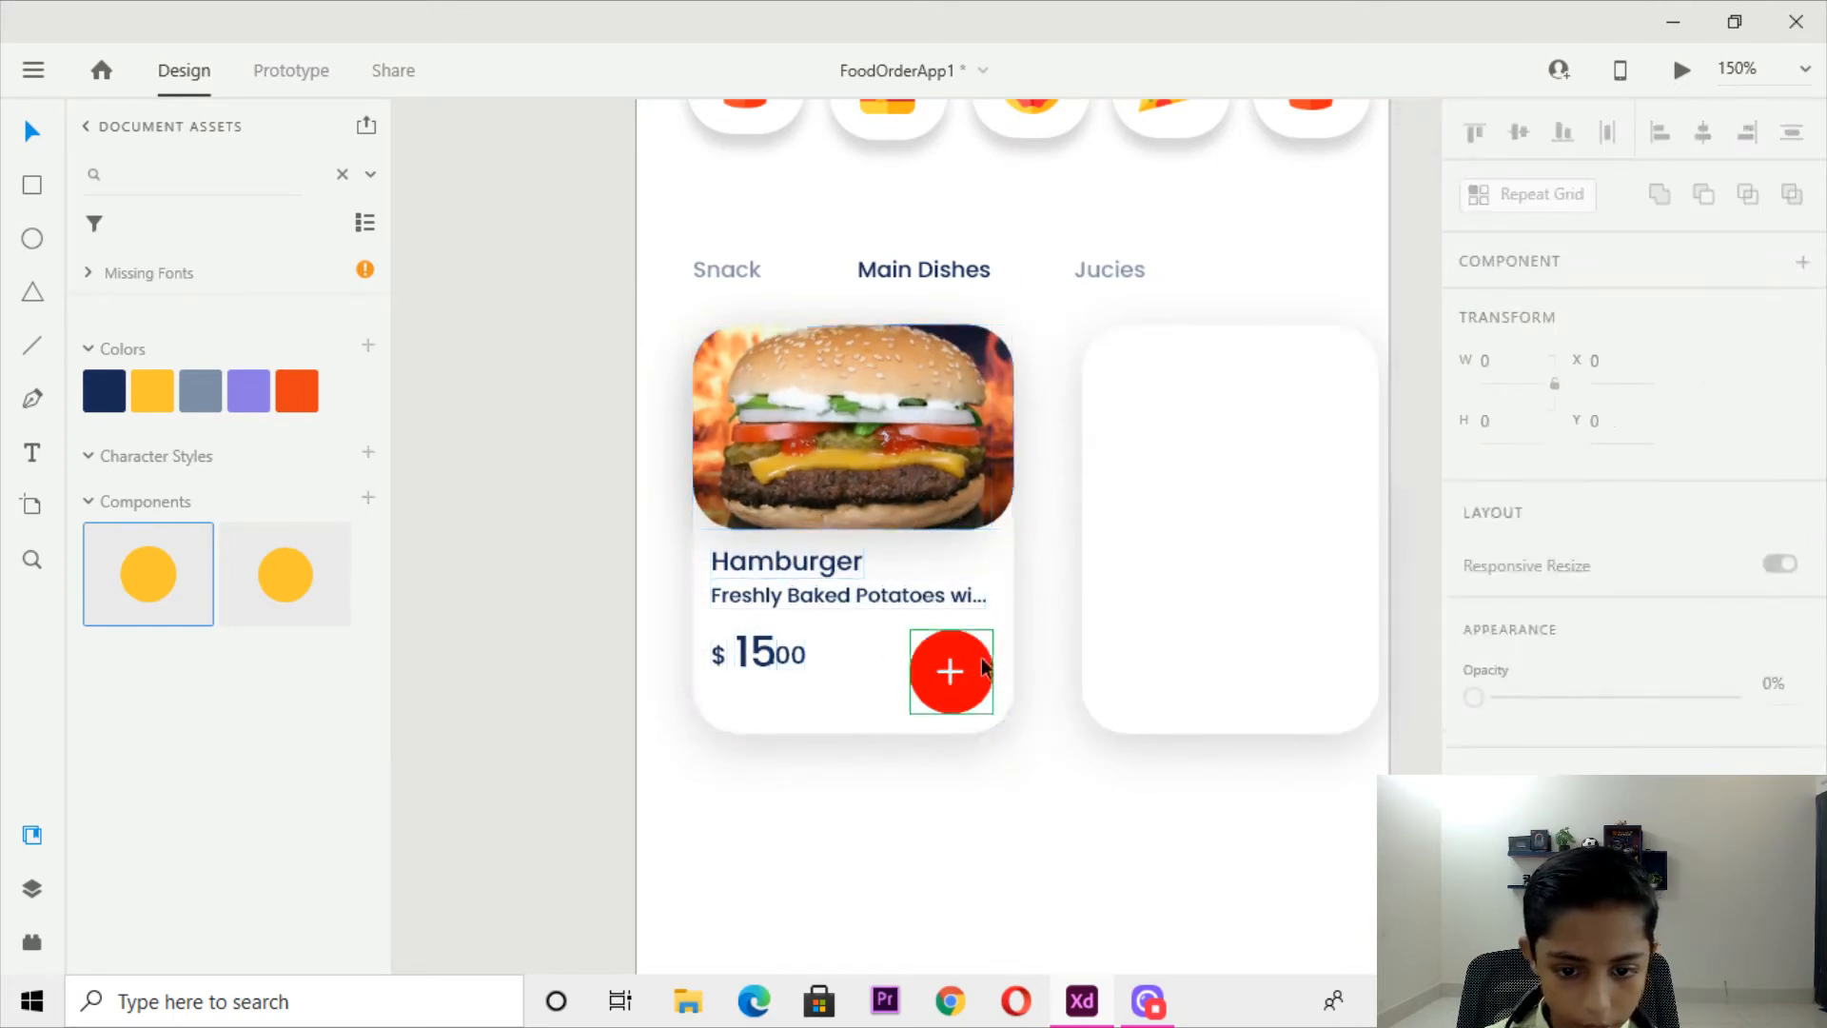
# Move the price's ".00" slightly to the right so it clears the "15".
pyautogui.click(949, 672)
pyautogui.hotkey('ctrl', '=')
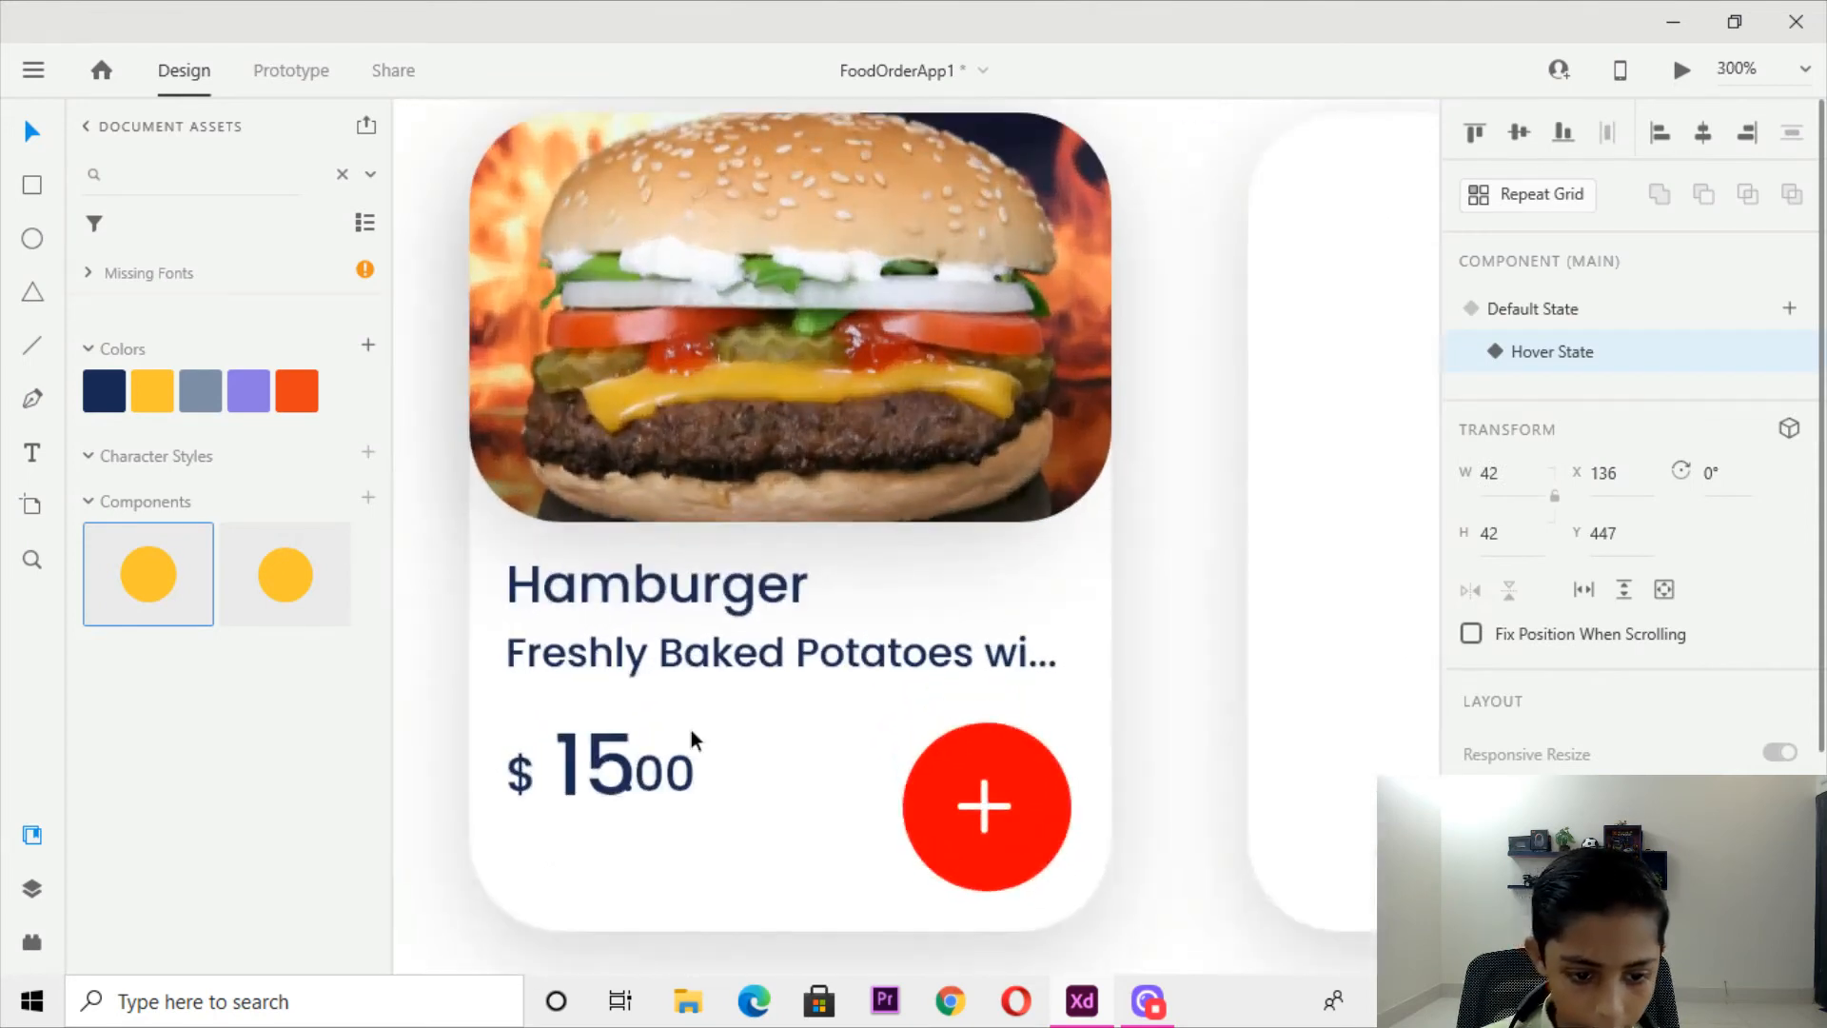
pyautogui.click(571, 766)
pyautogui.moveTo(647, 762); pyautogui.dragTo(666, 759)
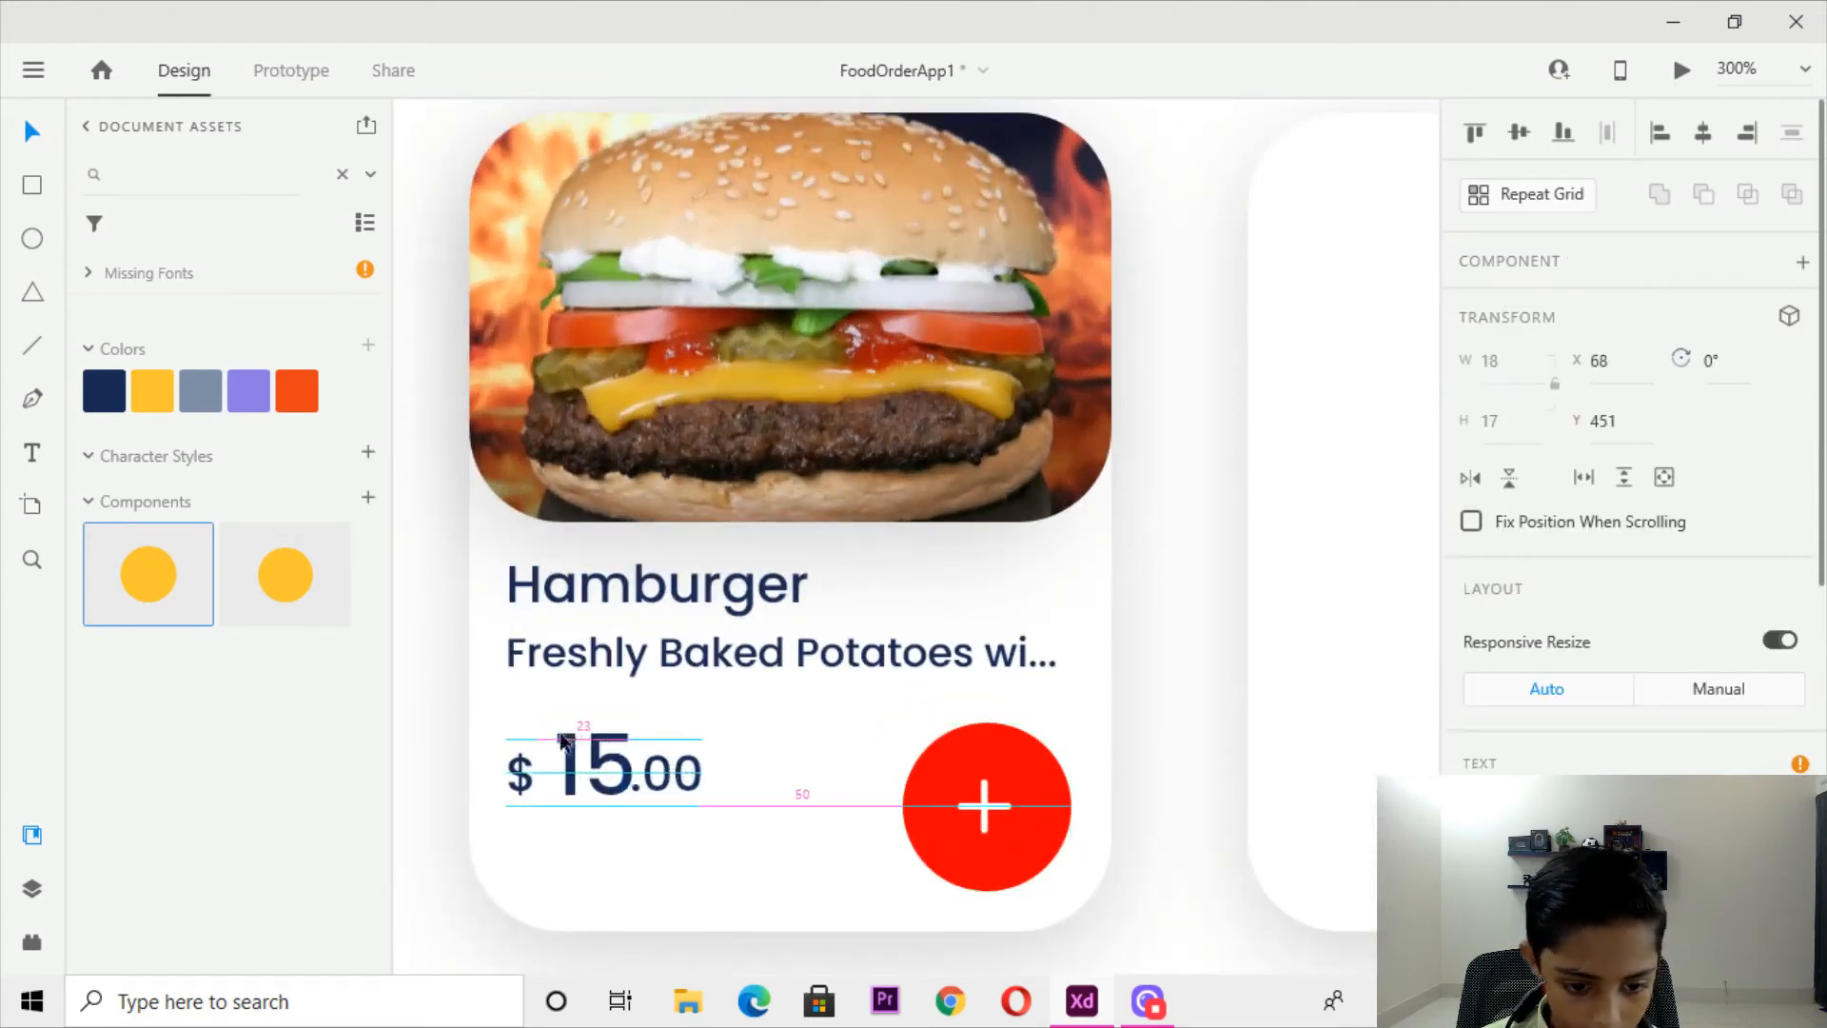
# Select all three parts of the $ 15.00 price and move them down, away from the description.
pyautogui.keyDown('shift'); pyautogui.click(566, 745); pyautogui.keyUp('shift')
pyautogui.keyDown('shift'); pyautogui.click(523, 766); pyautogui.keyUp('shift')
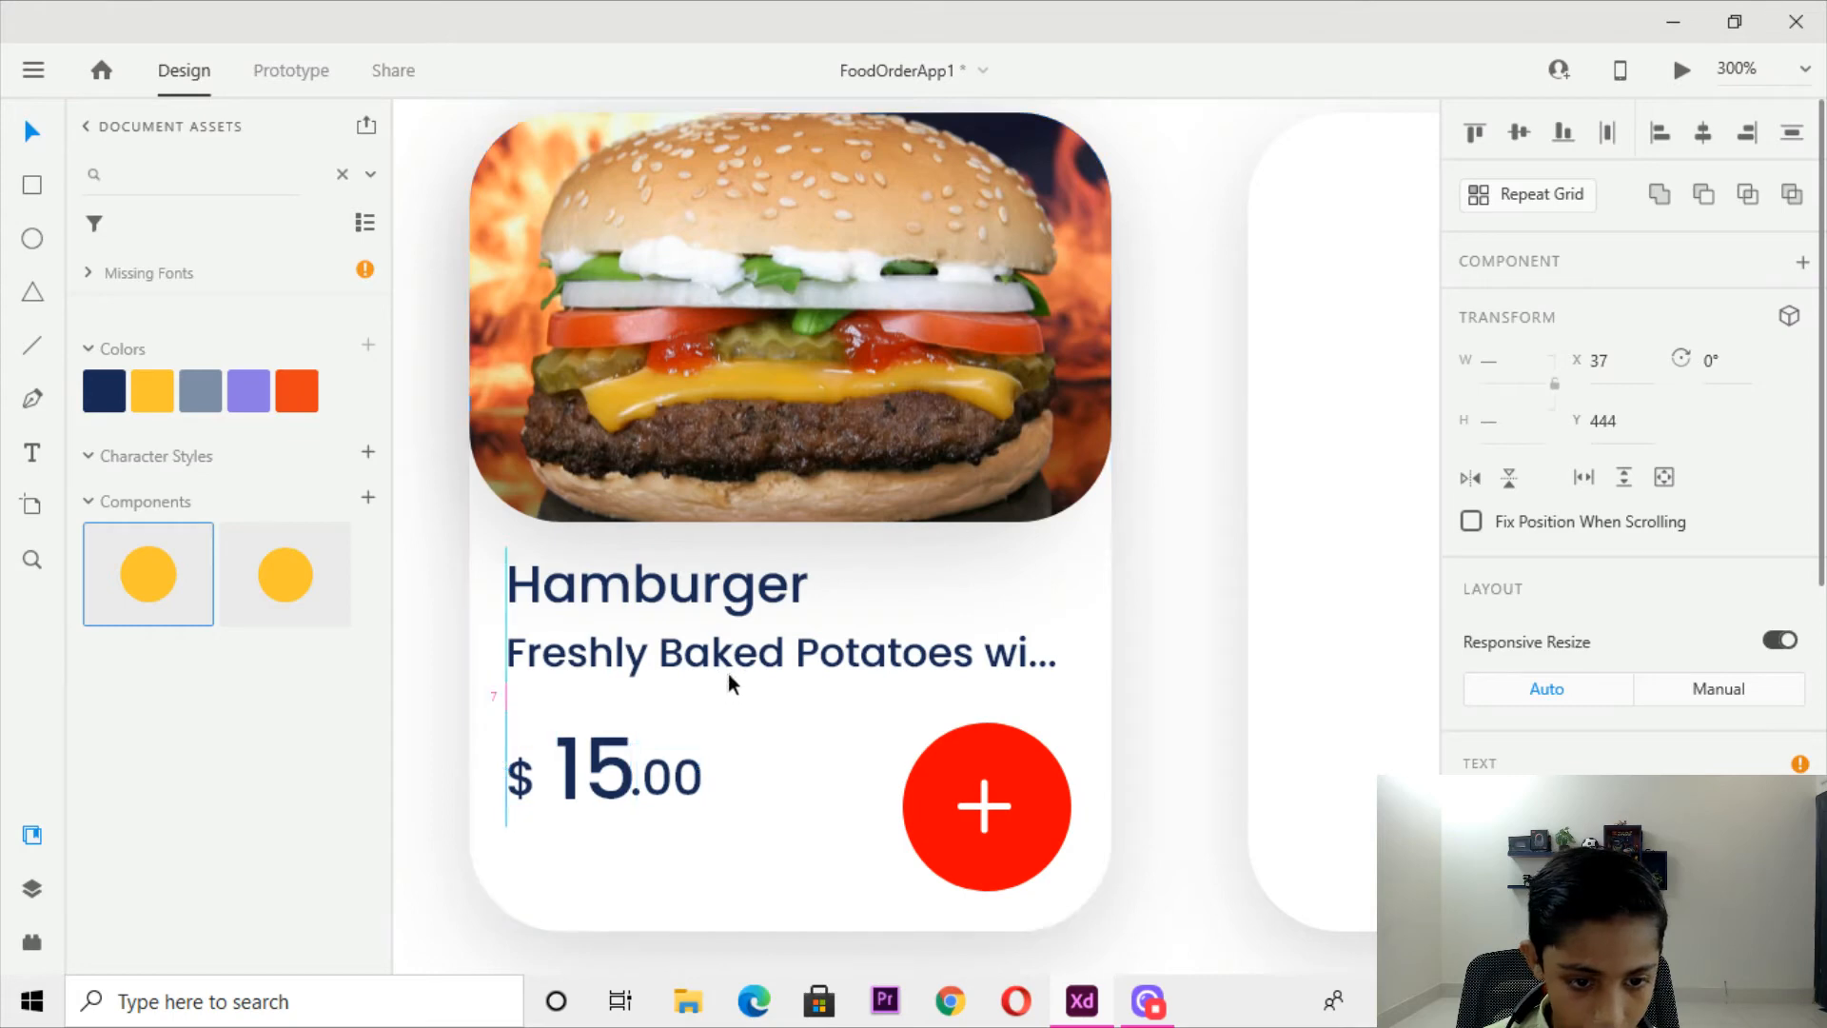
pyautogui.hotkey('shift', 'Down')
# Select the Hamburger title and its description together and enlarge them slightly.
pyautogui.click(762, 666)
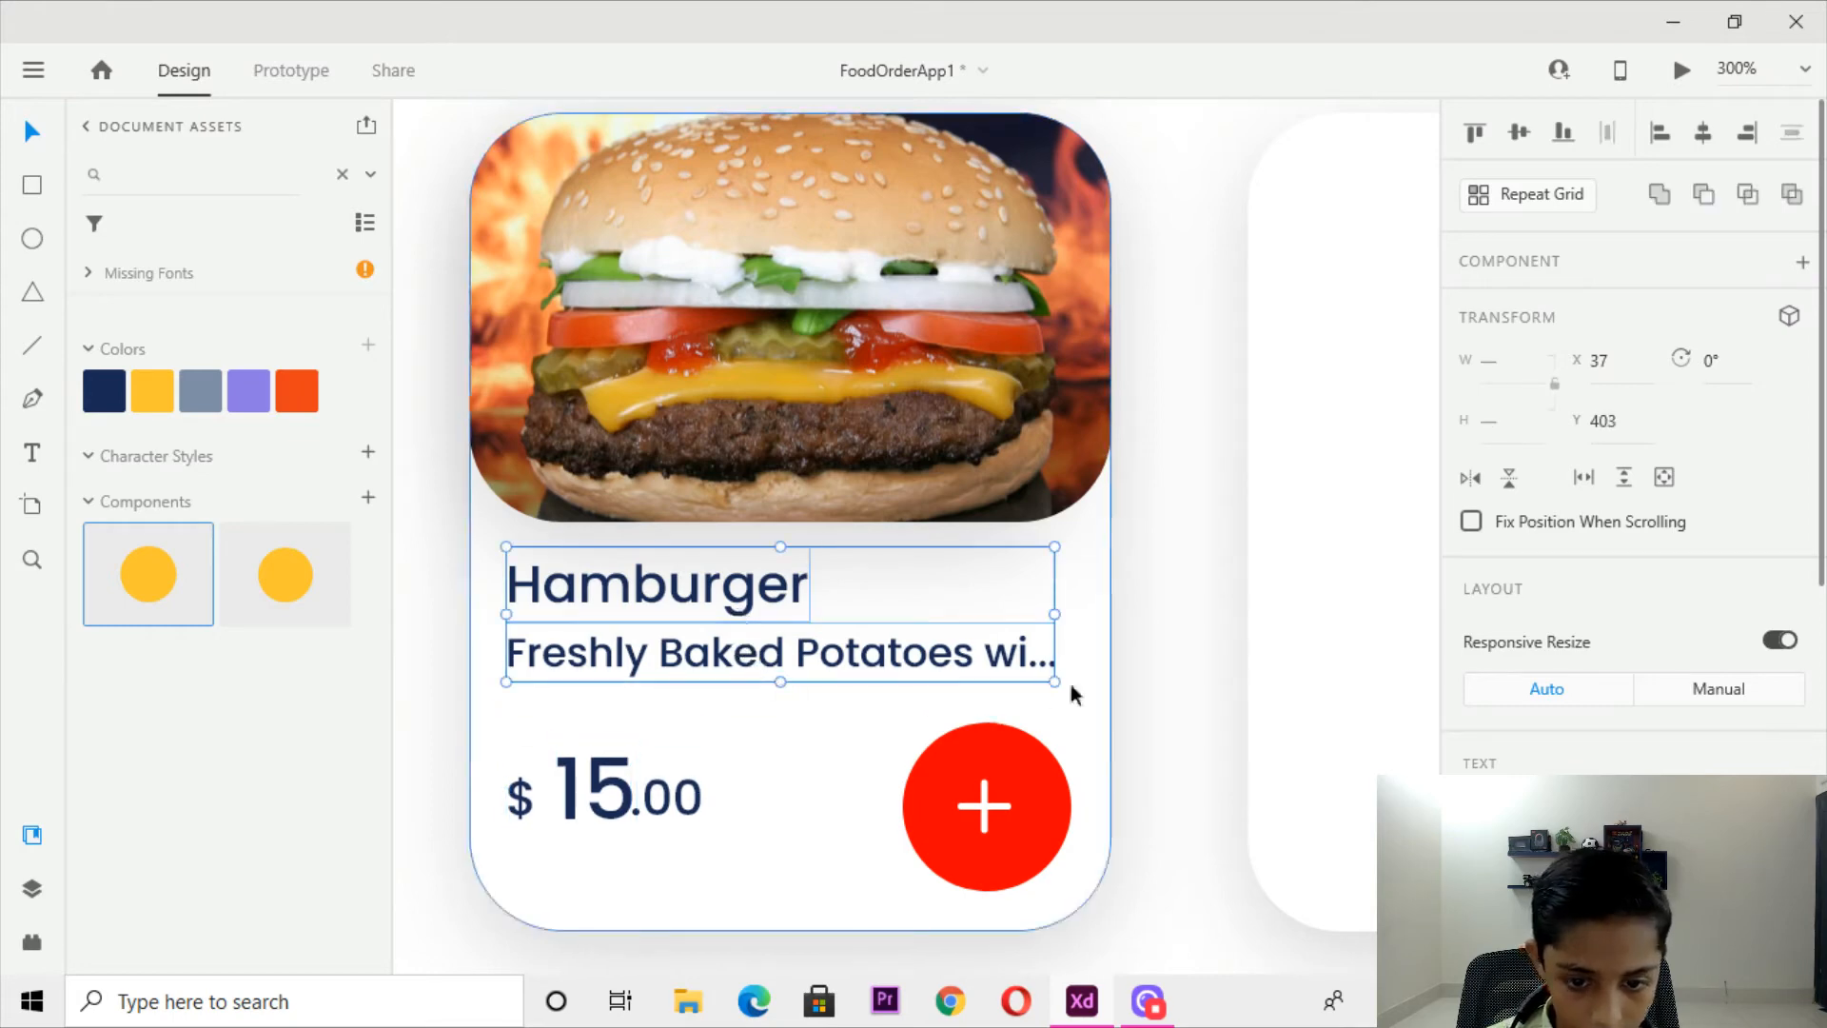
pyautogui.moveTo(1054, 681); pyautogui.dragTo(1099, 719)
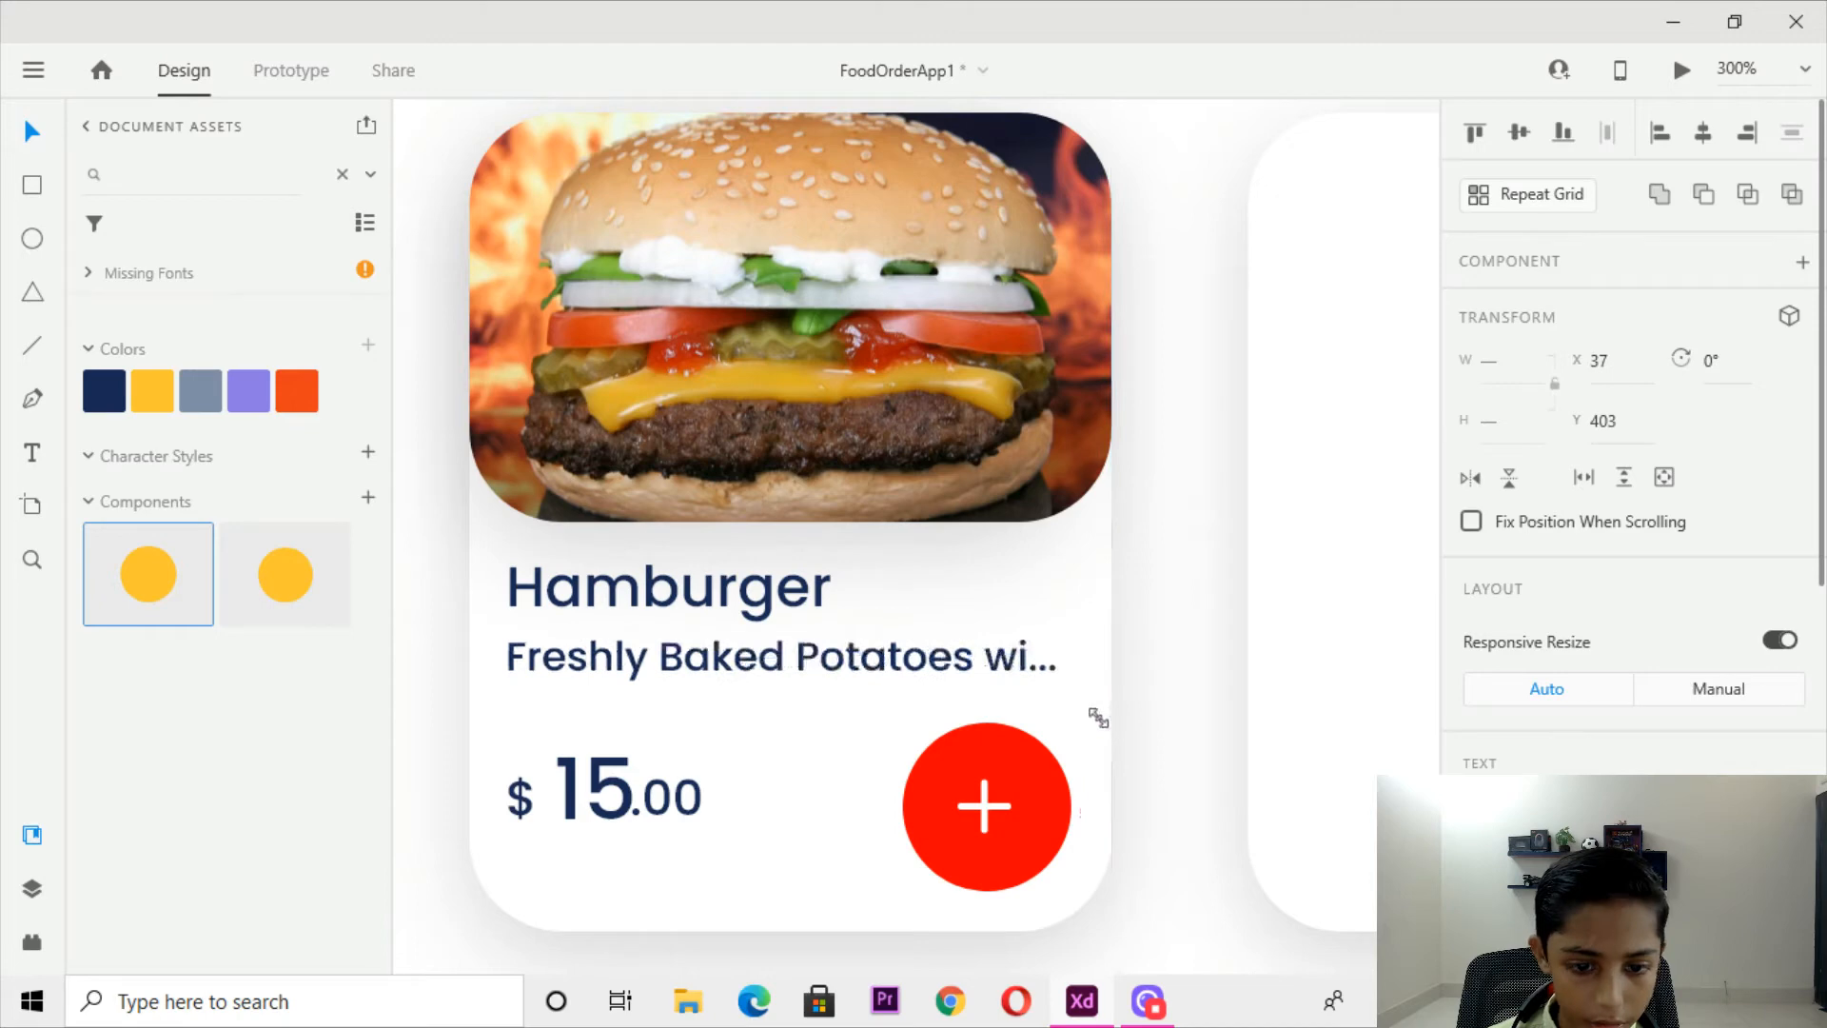
pyautogui.click(1131, 677)
# Compare the FoodAppHome – 3 card with the Hamburger and Fruits cards in the reference design.
pyautogui.hotkey('ctrl', '-')
pyautogui.hotkey('ctrl', '-')
pyautogui.scroll(-15, 1132, 676)
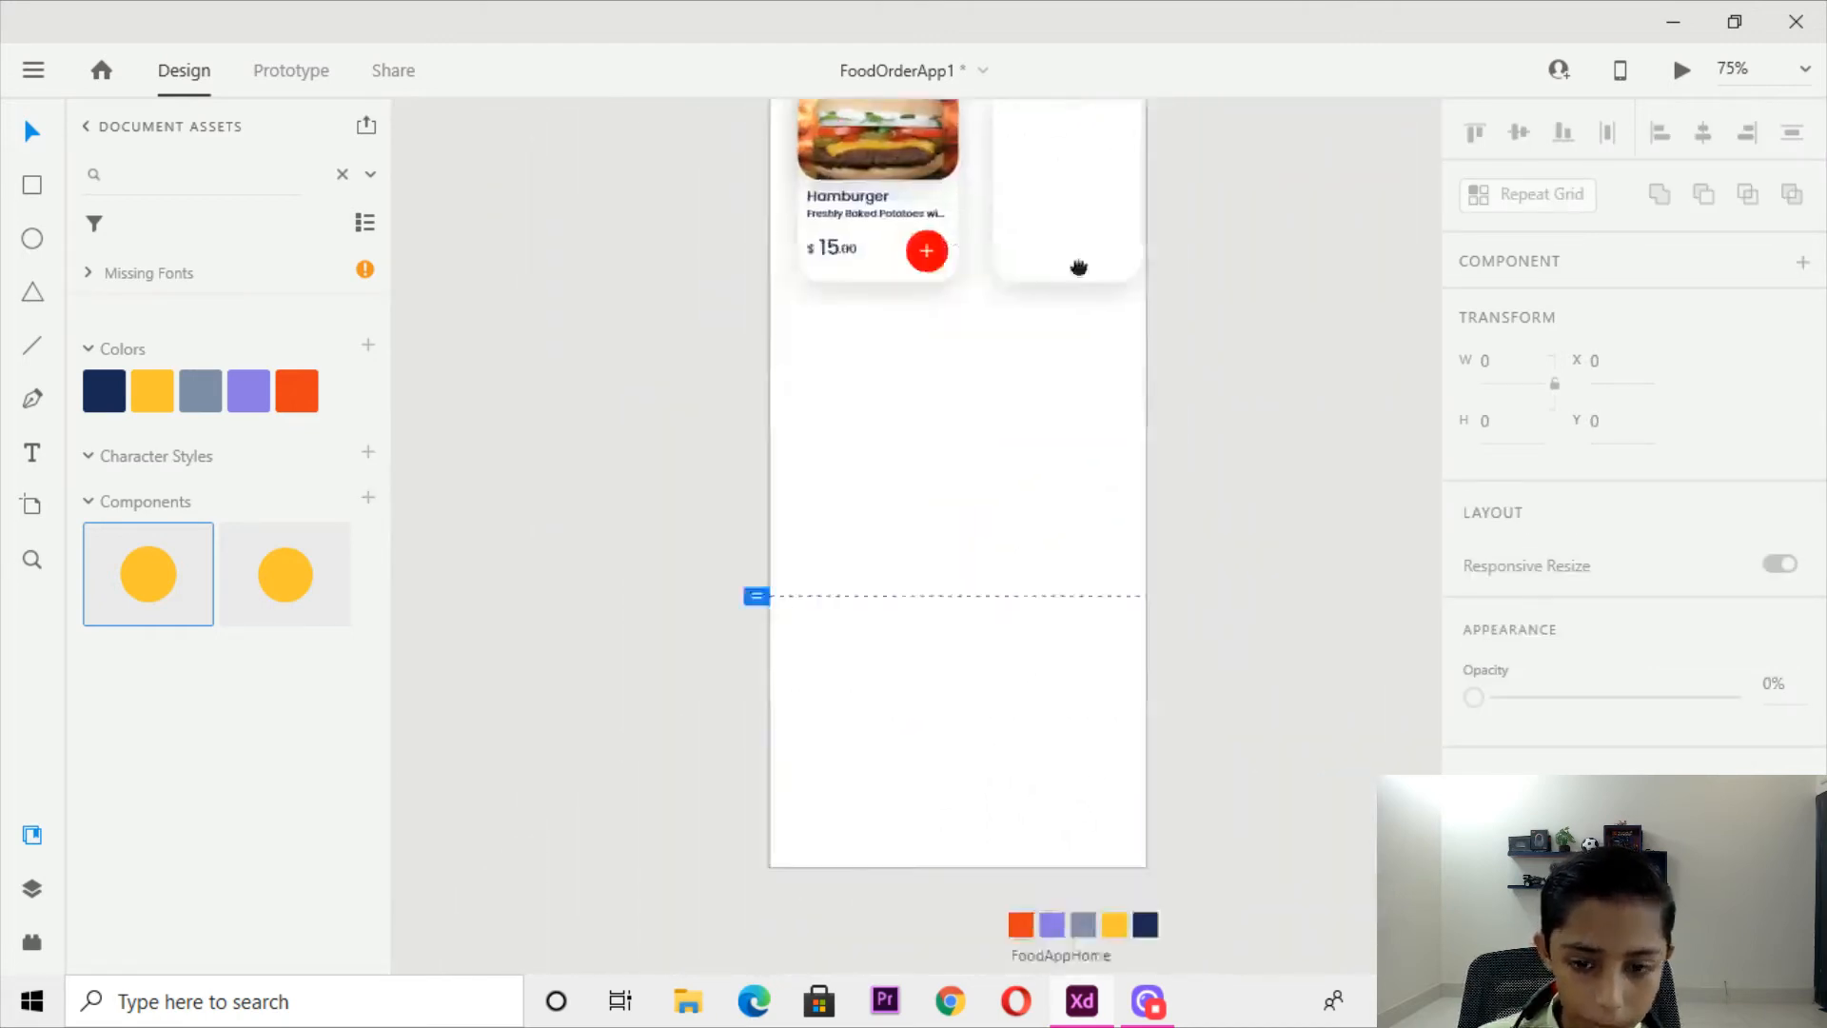
pyautogui.click(1053, 499)
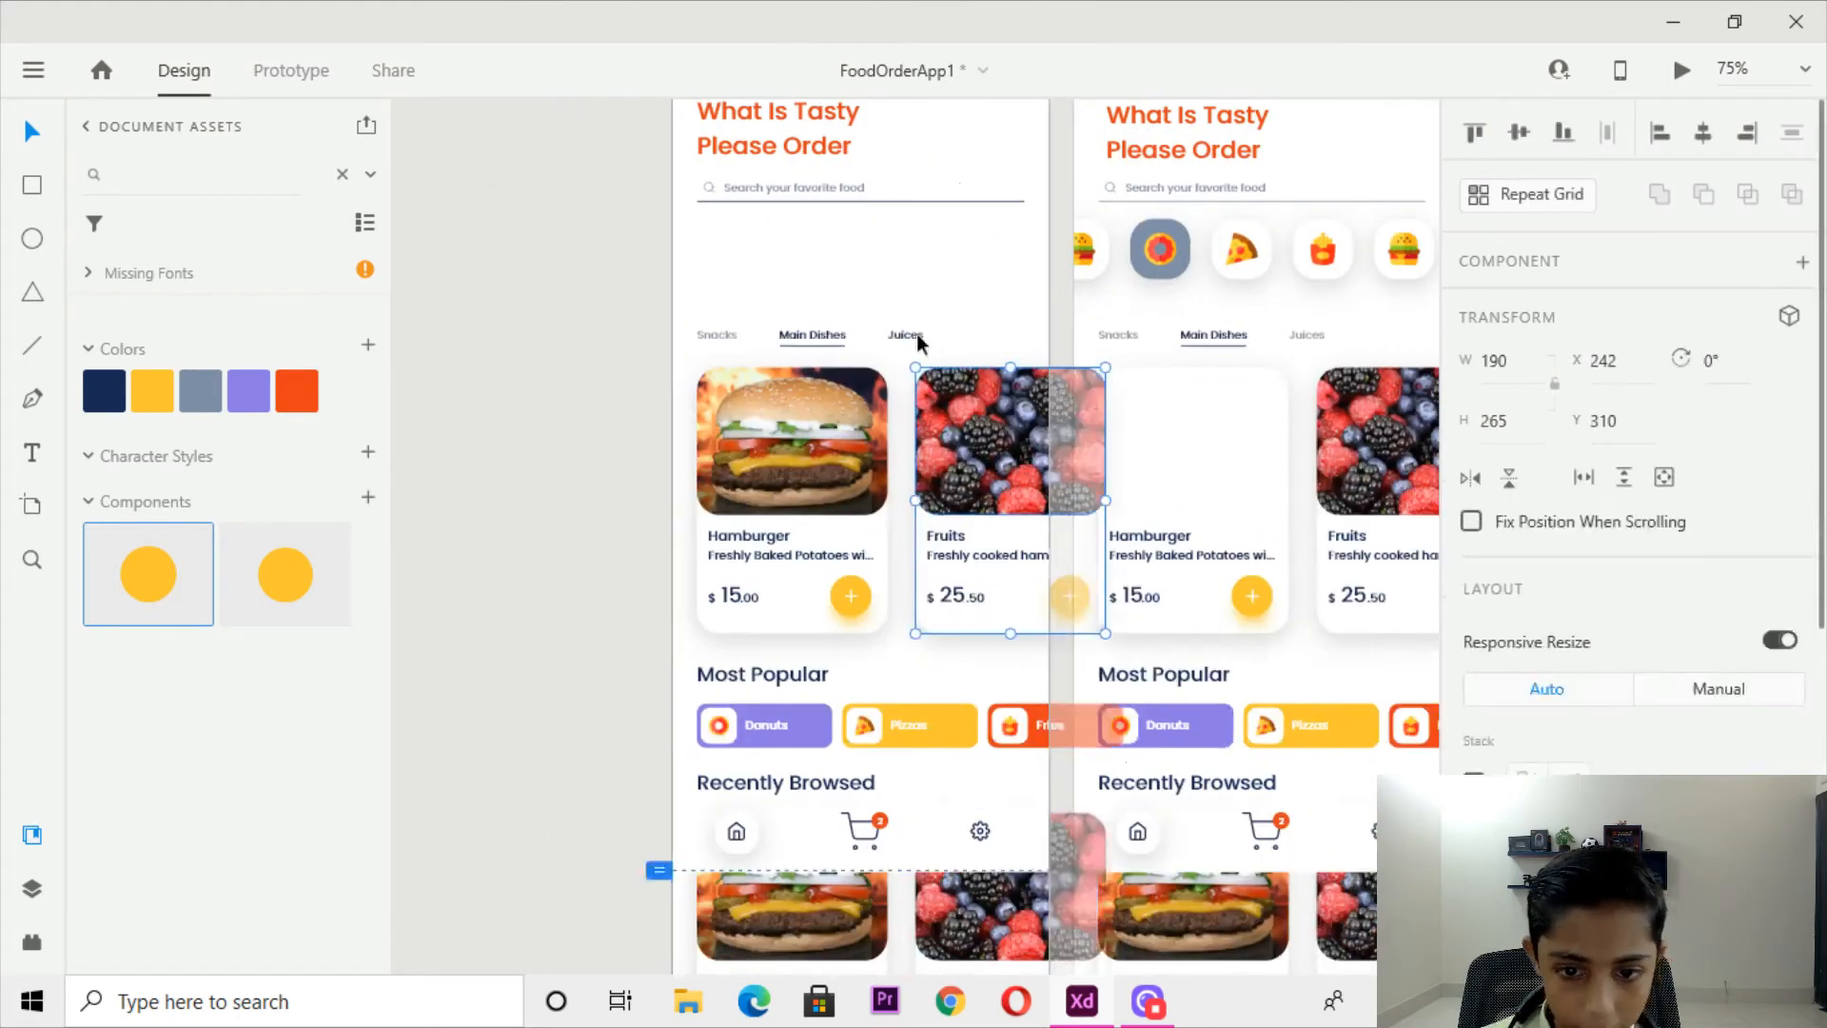
pyautogui.scroll(10, 951, 618)
pyautogui.moveTo(805, 299); pyautogui.dragTo(807, 403)
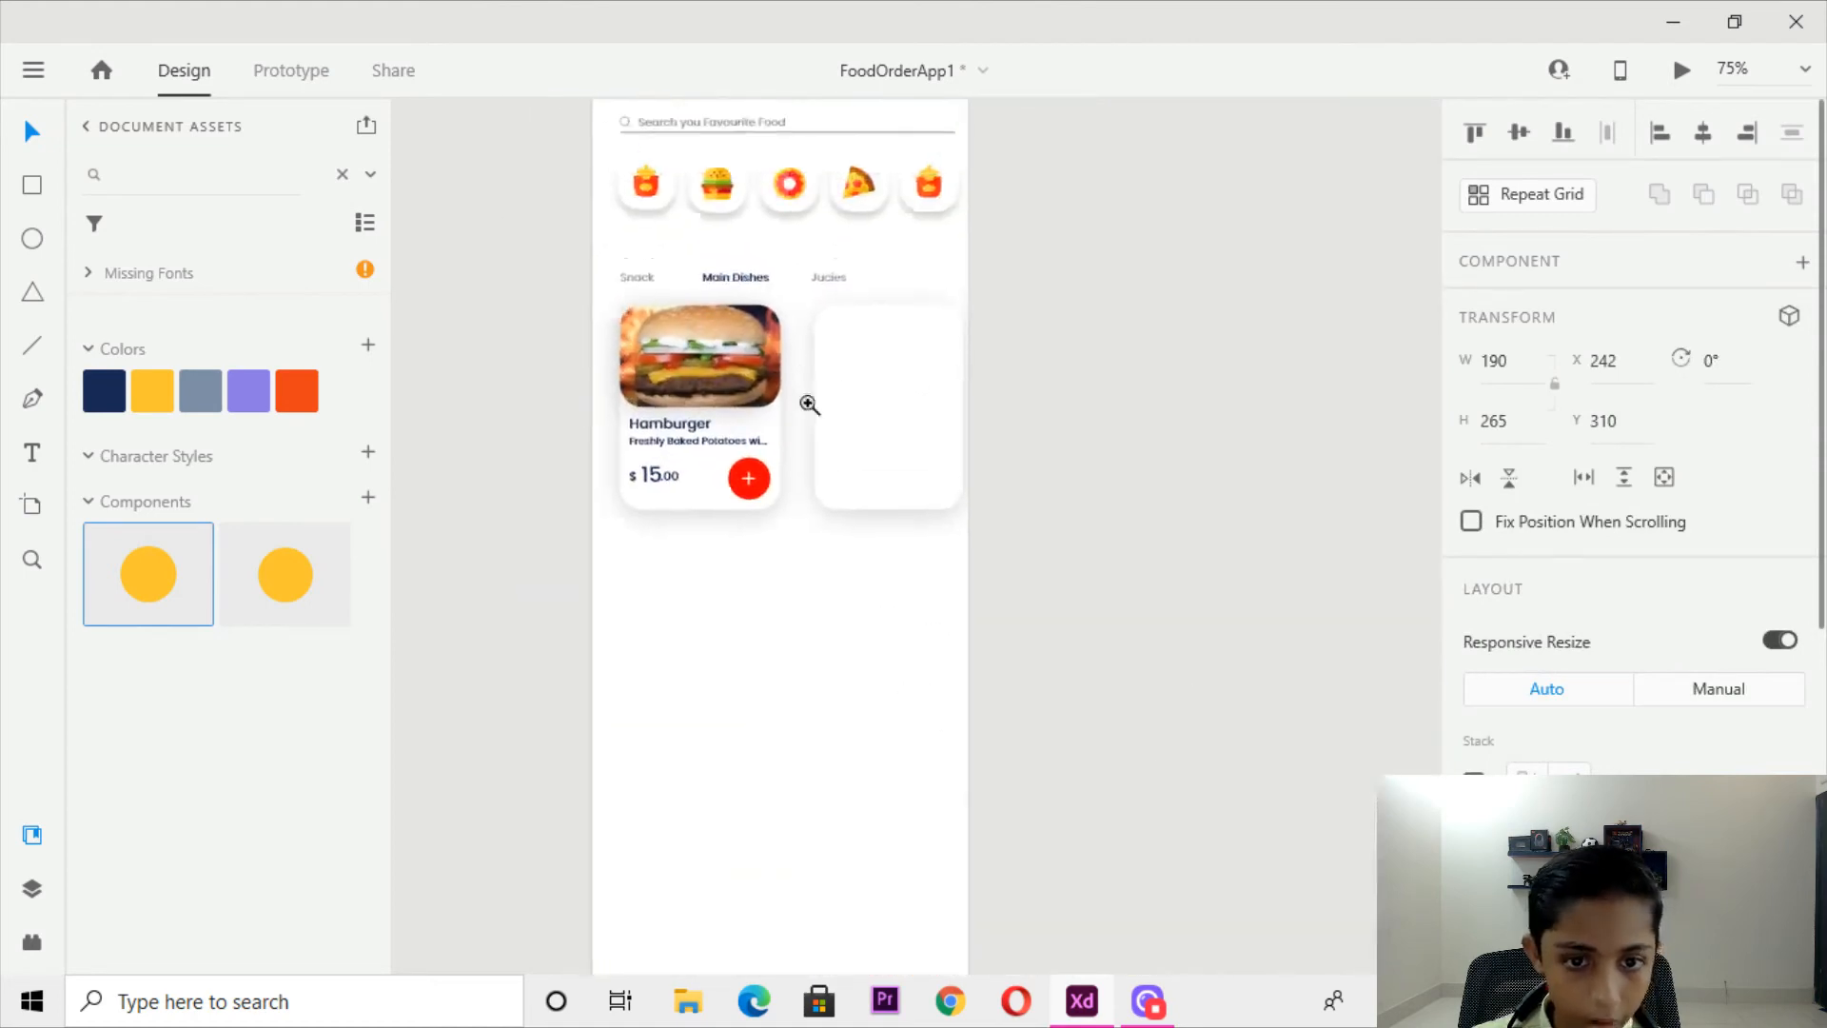
# Replace the blank second card with a pasted copy of the reference Fruits card, top-aligned beside the Hamburger card.
pyautogui.hotkey('ctrl', 'v')
pyautogui.hotkey('ctrl', '+')
pyautogui.click(830, 301)
pyautogui.press('Delete')
pyautogui.moveTo(1127, 455); pyautogui.dragTo(874, 670)
pyautogui.moveTo(868, 461); pyautogui.dragTo(835, 331)
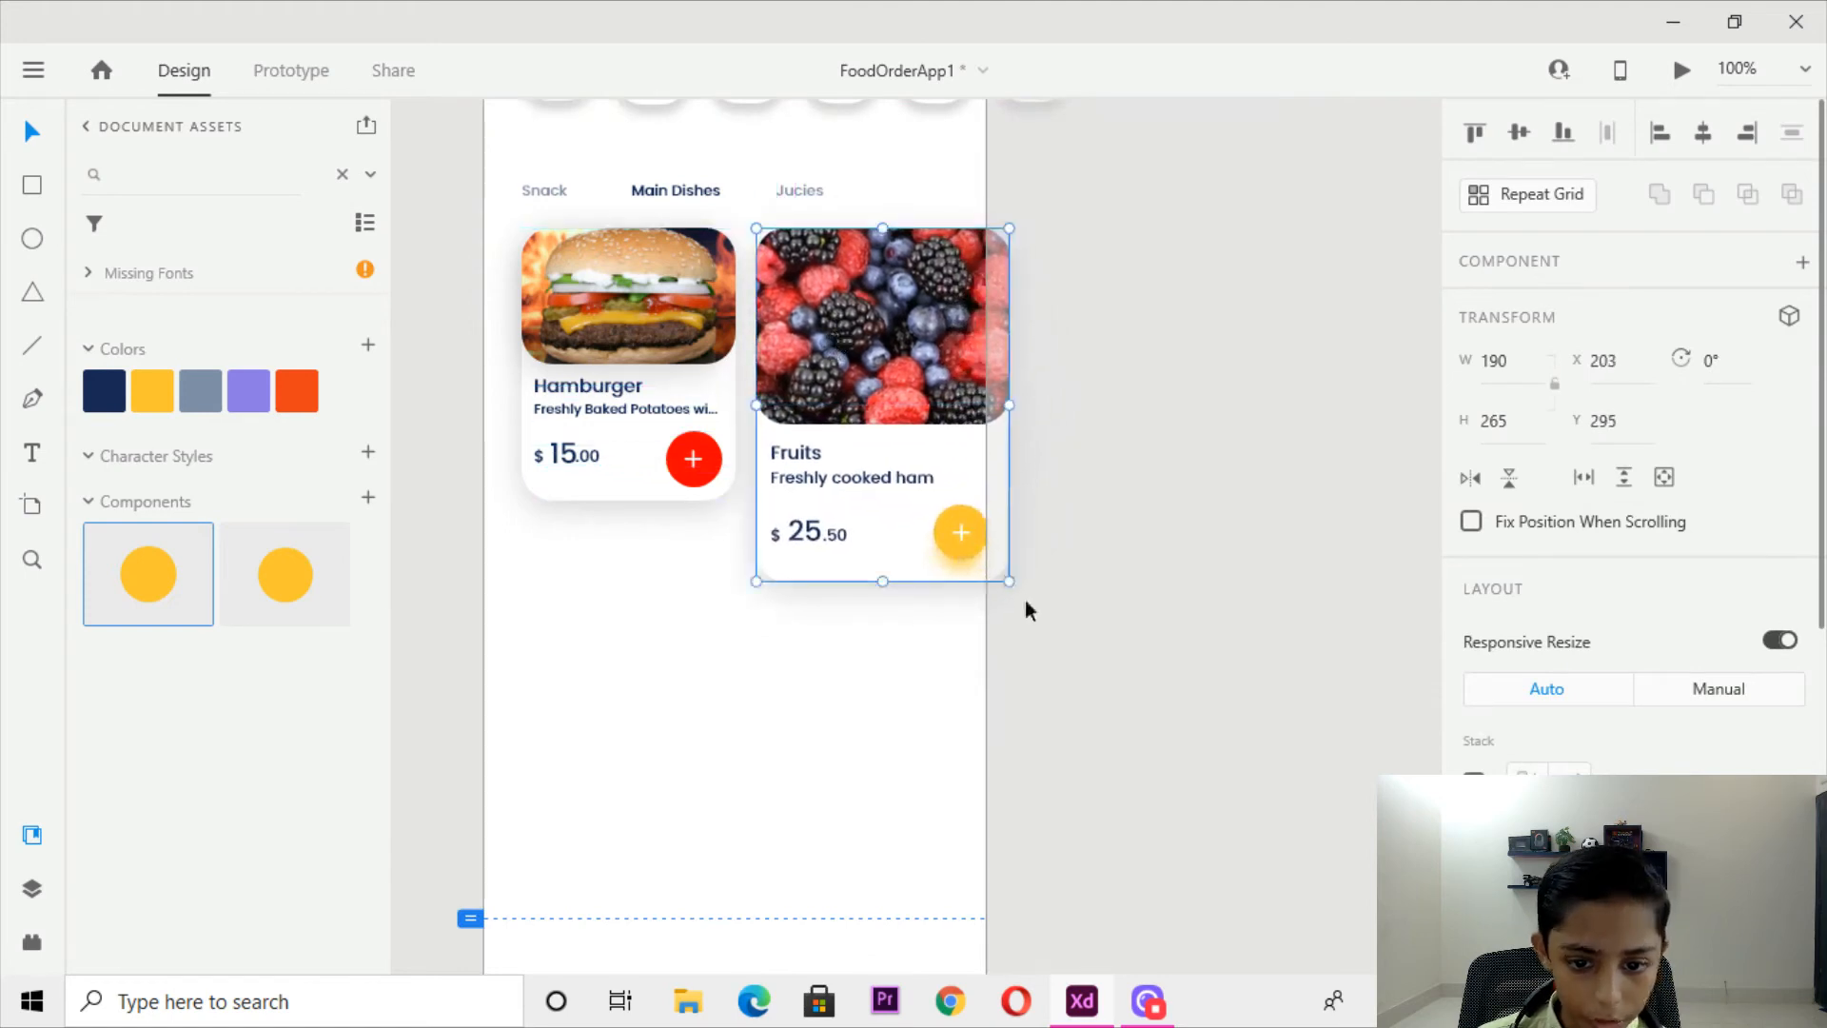
# Scale the Fruits card down to about 148 by 204 and shift it right, away from the Hamburger card.
pyautogui.moveTo(1009, 580); pyautogui.dragTo(962, 498)
pyautogui.moveTo(950, 364)
pyautogui.mouseDown()
pyautogui.moveTo(978, 368)
pyautogui.moveTo(957, 366)
pyautogui.mouseUp()
pyautogui.press('Right')
pyautogui.press('Right')
pyautogui.press('Right')
pyautogui.press('Right')
pyautogui.press('Right')
pyautogui.press('Right')
pyautogui.press('Right')
pyautogui.press('Right')
pyautogui.press('Right')
pyautogui.press('Right')
pyautogui.press('Right')
pyautogui.press('Right')
pyautogui.press('Right')
pyautogui.press('Right')
pyautogui.press('Right')
pyautogui.press('Right')
pyautogui.press('Right')
pyautogui.press('Right')
pyautogui.press('Right')
pyautogui.press('Right')
pyautogui.press('Left')
pyautogui.press('Left')
pyautogui.press('Left')
pyautogui.press('Left')
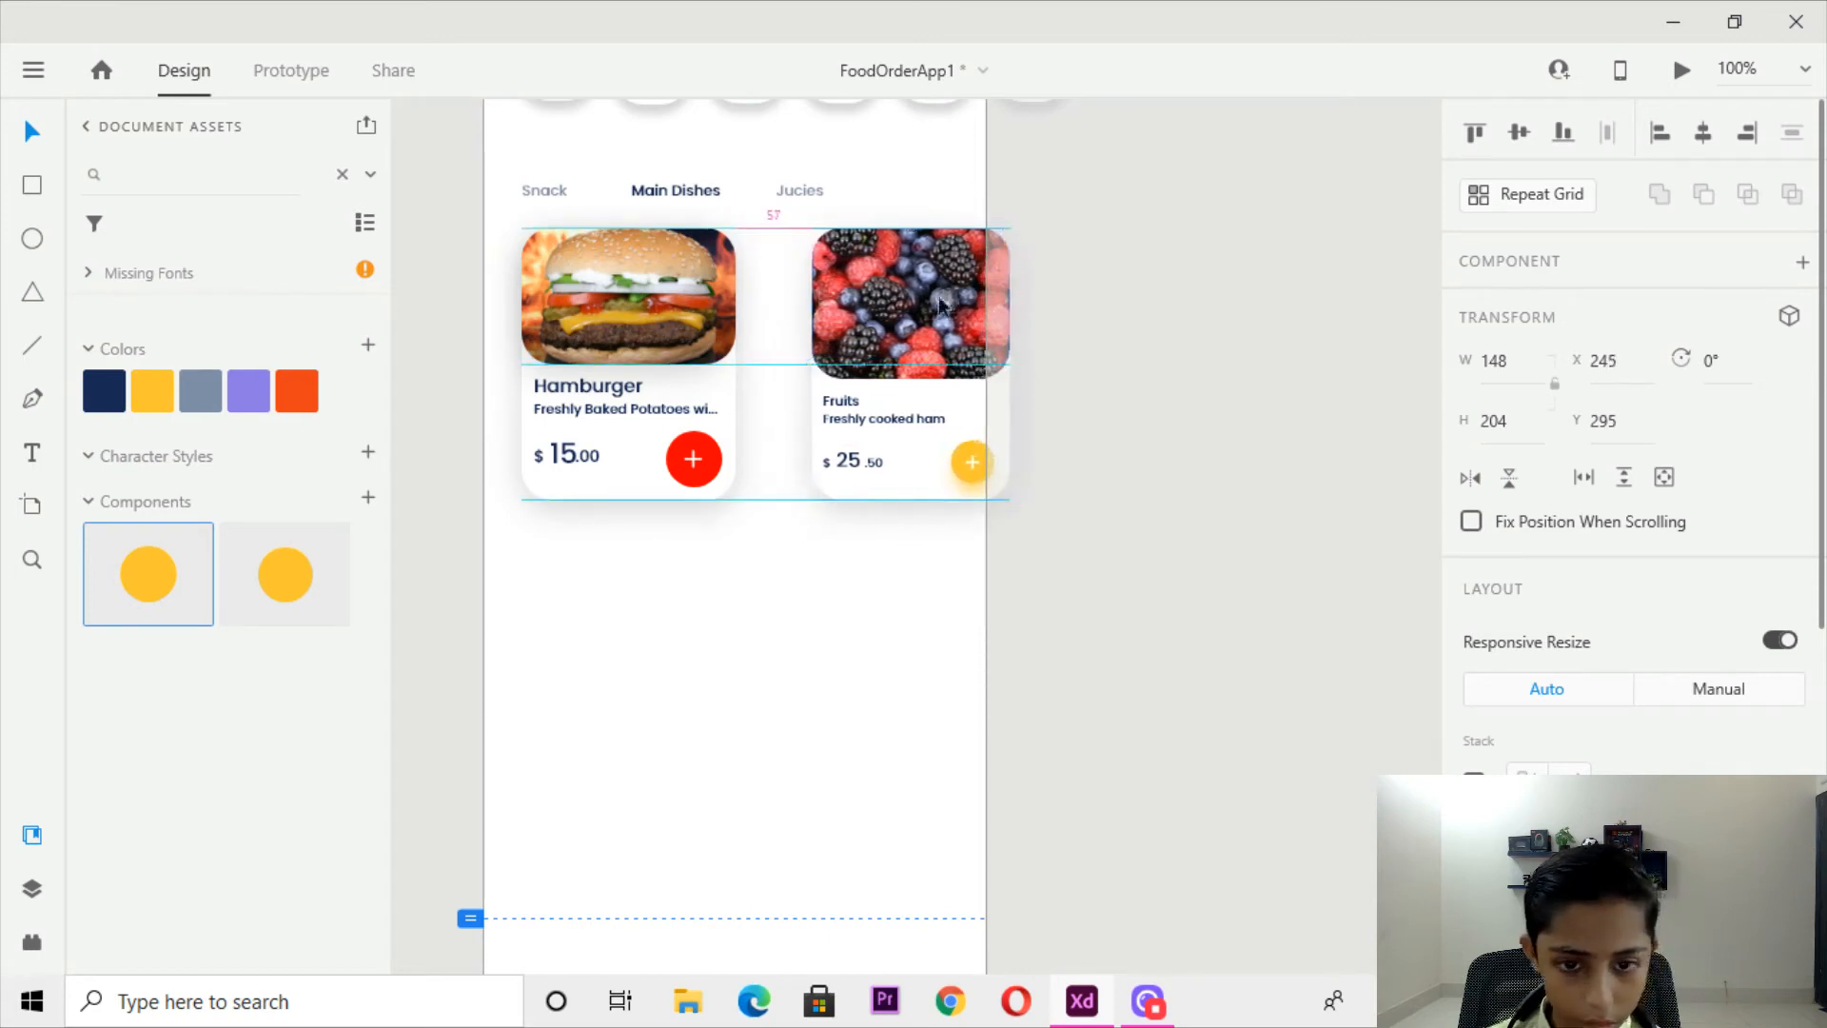
# Widen the Fruits card to about 168 from its left edge and nudge it slightly up and left.
pyautogui.moveTo(810, 364); pyautogui.dragTo(782, 372)
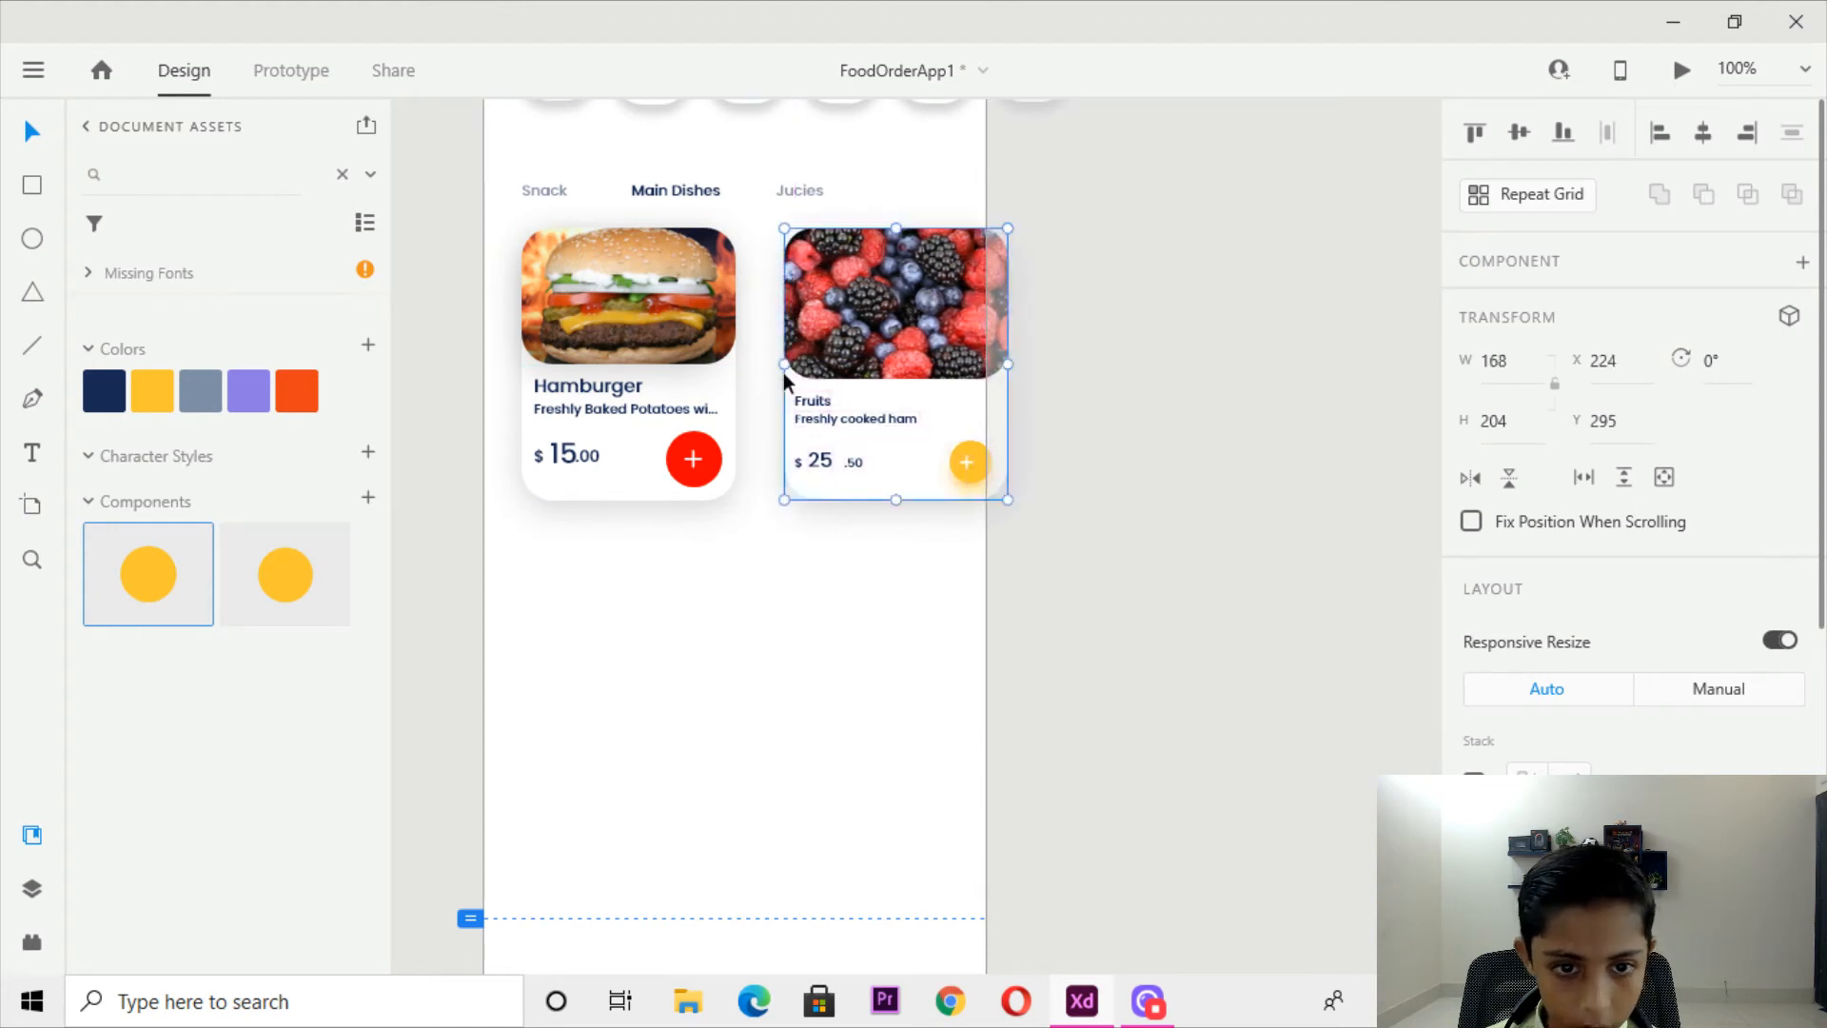
pyautogui.press('Up')
pyautogui.press('Up')
pyautogui.press('Left')
pyautogui.press('Left')
pyautogui.press('Left')
pyautogui.press('Left')
pyautogui.press('Left')
pyautogui.press('Left')
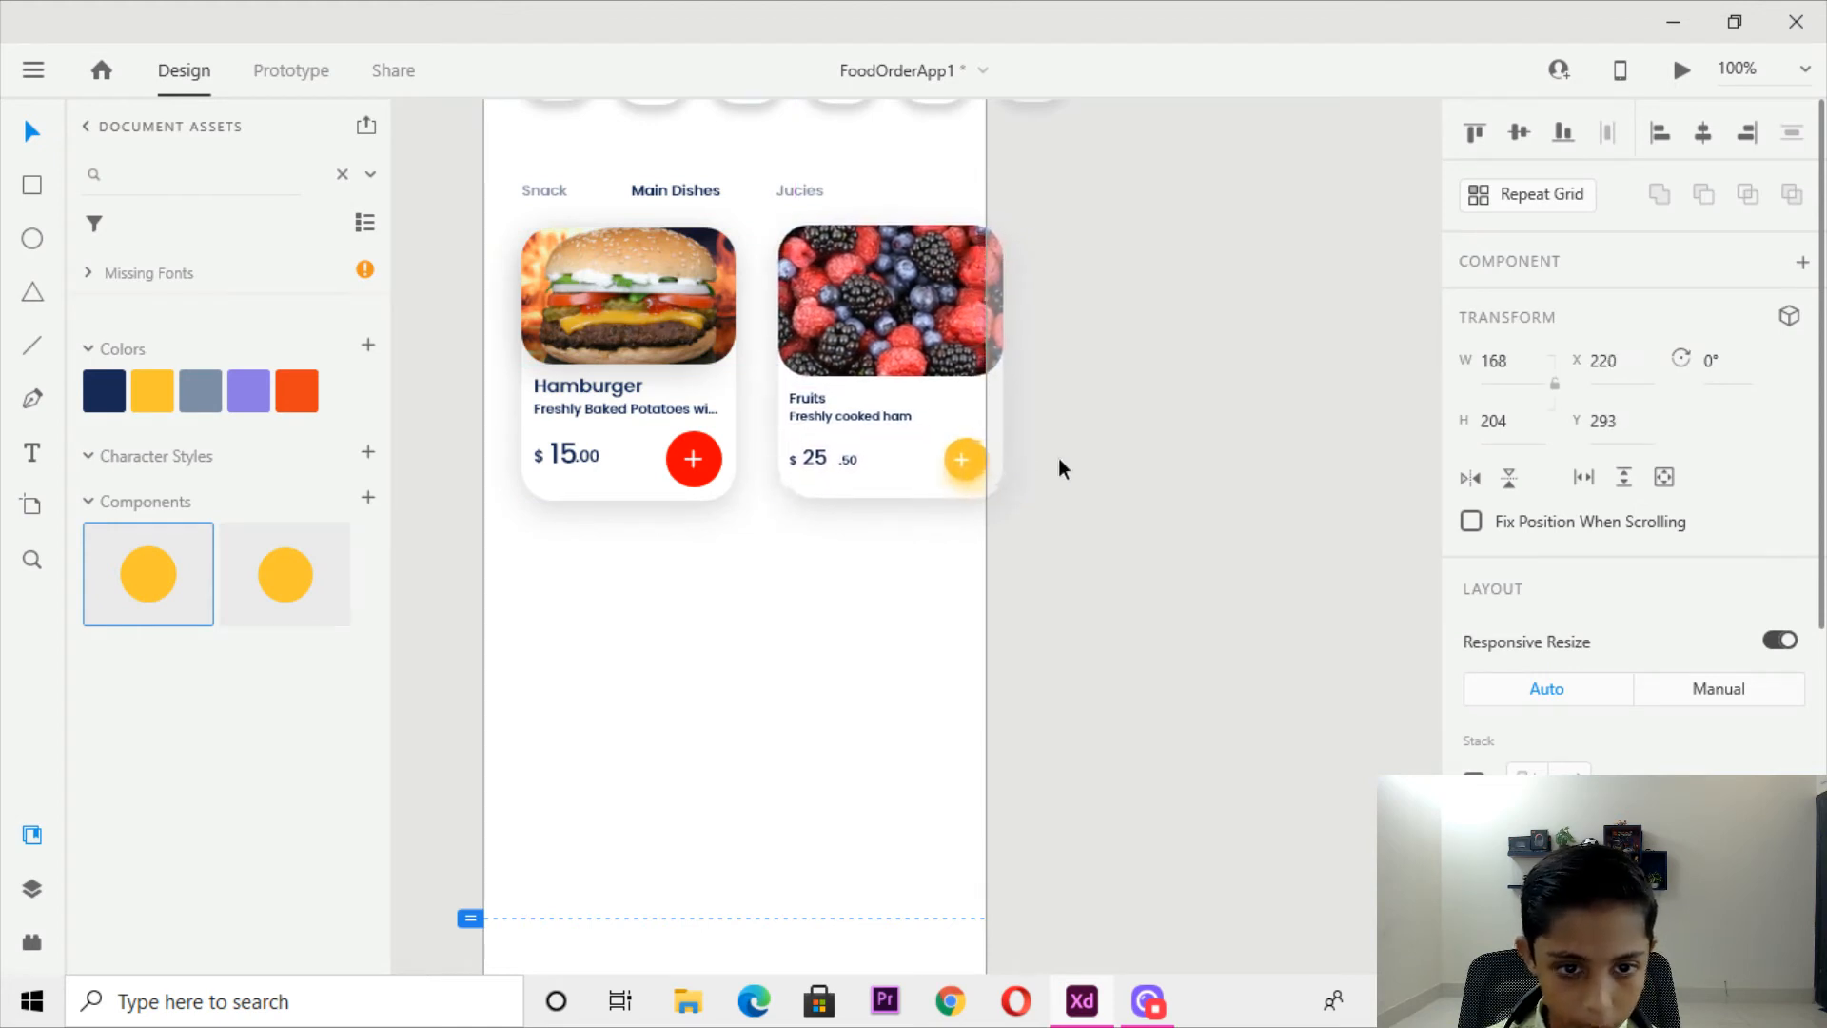
# Move the Fruits card's add button left inside the card and centre its plus sign on the circle.
pyautogui.click(1058, 460)
pyautogui.hotkey('ctrl', '+')
pyautogui.hotkey('ctrl', '+')
pyautogui.hotkey('ctrl', '+')
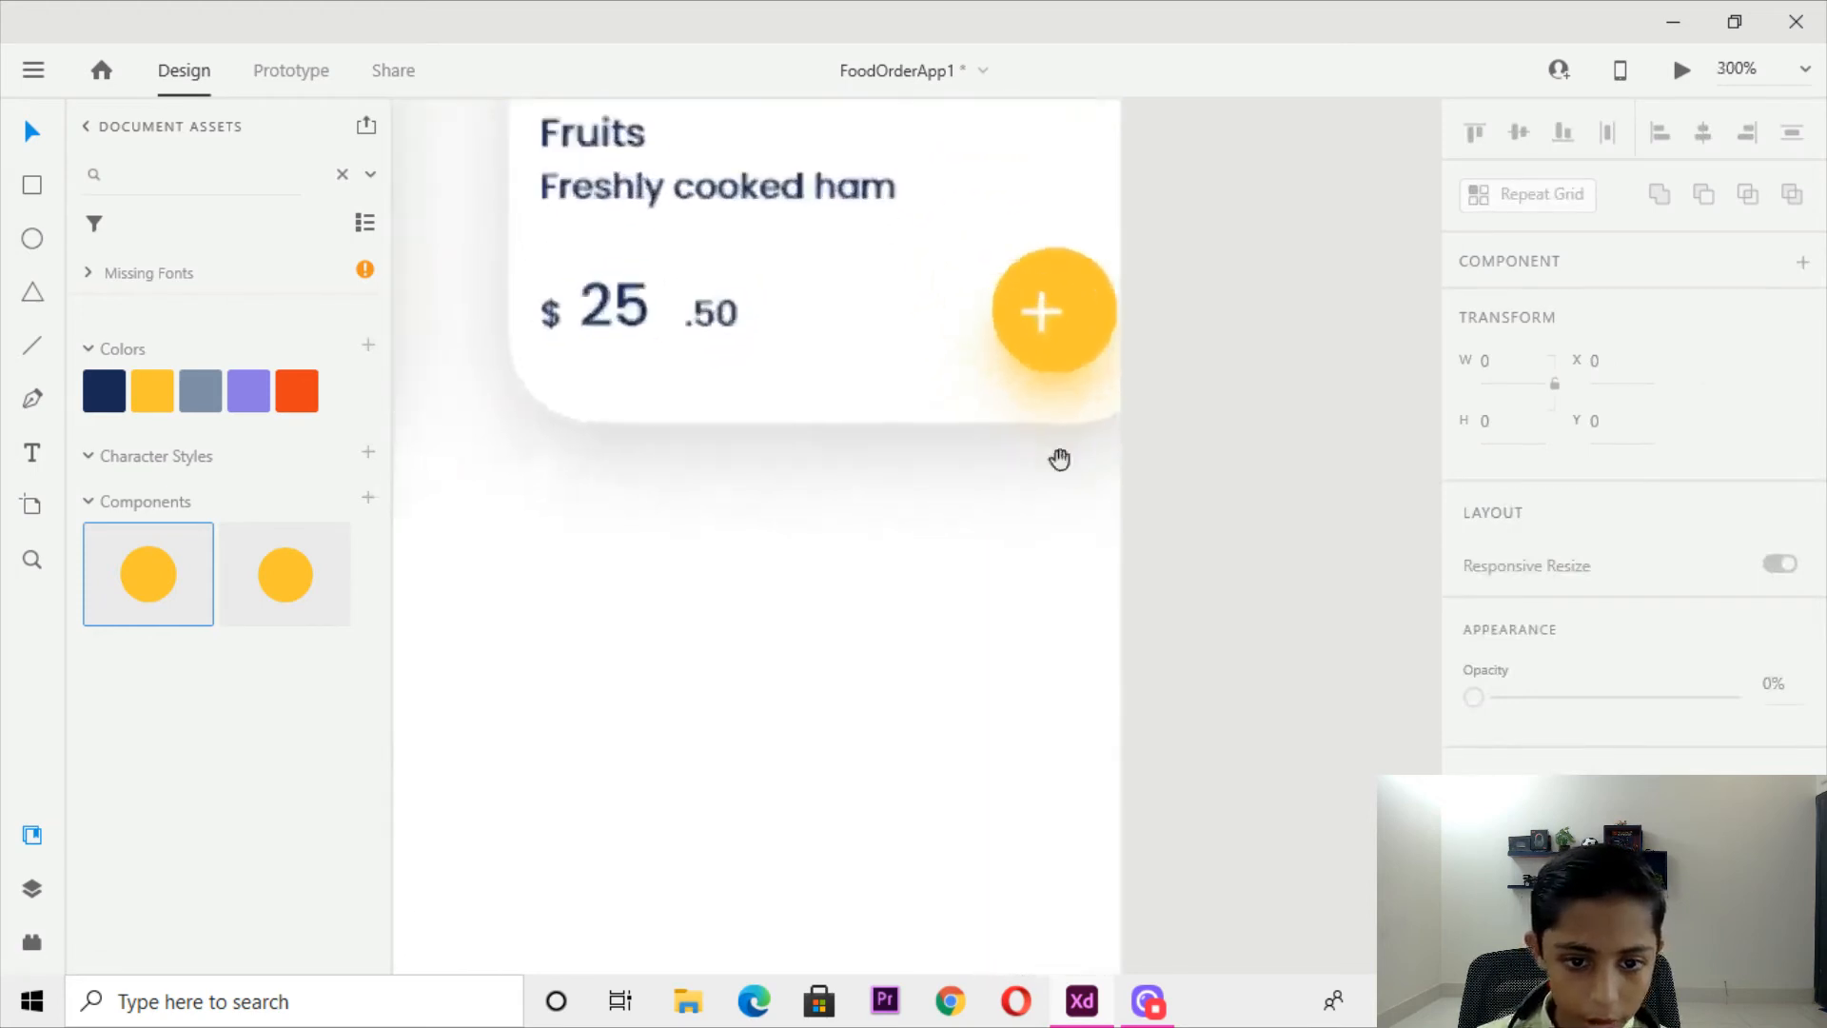
pyautogui.click(987, 416)
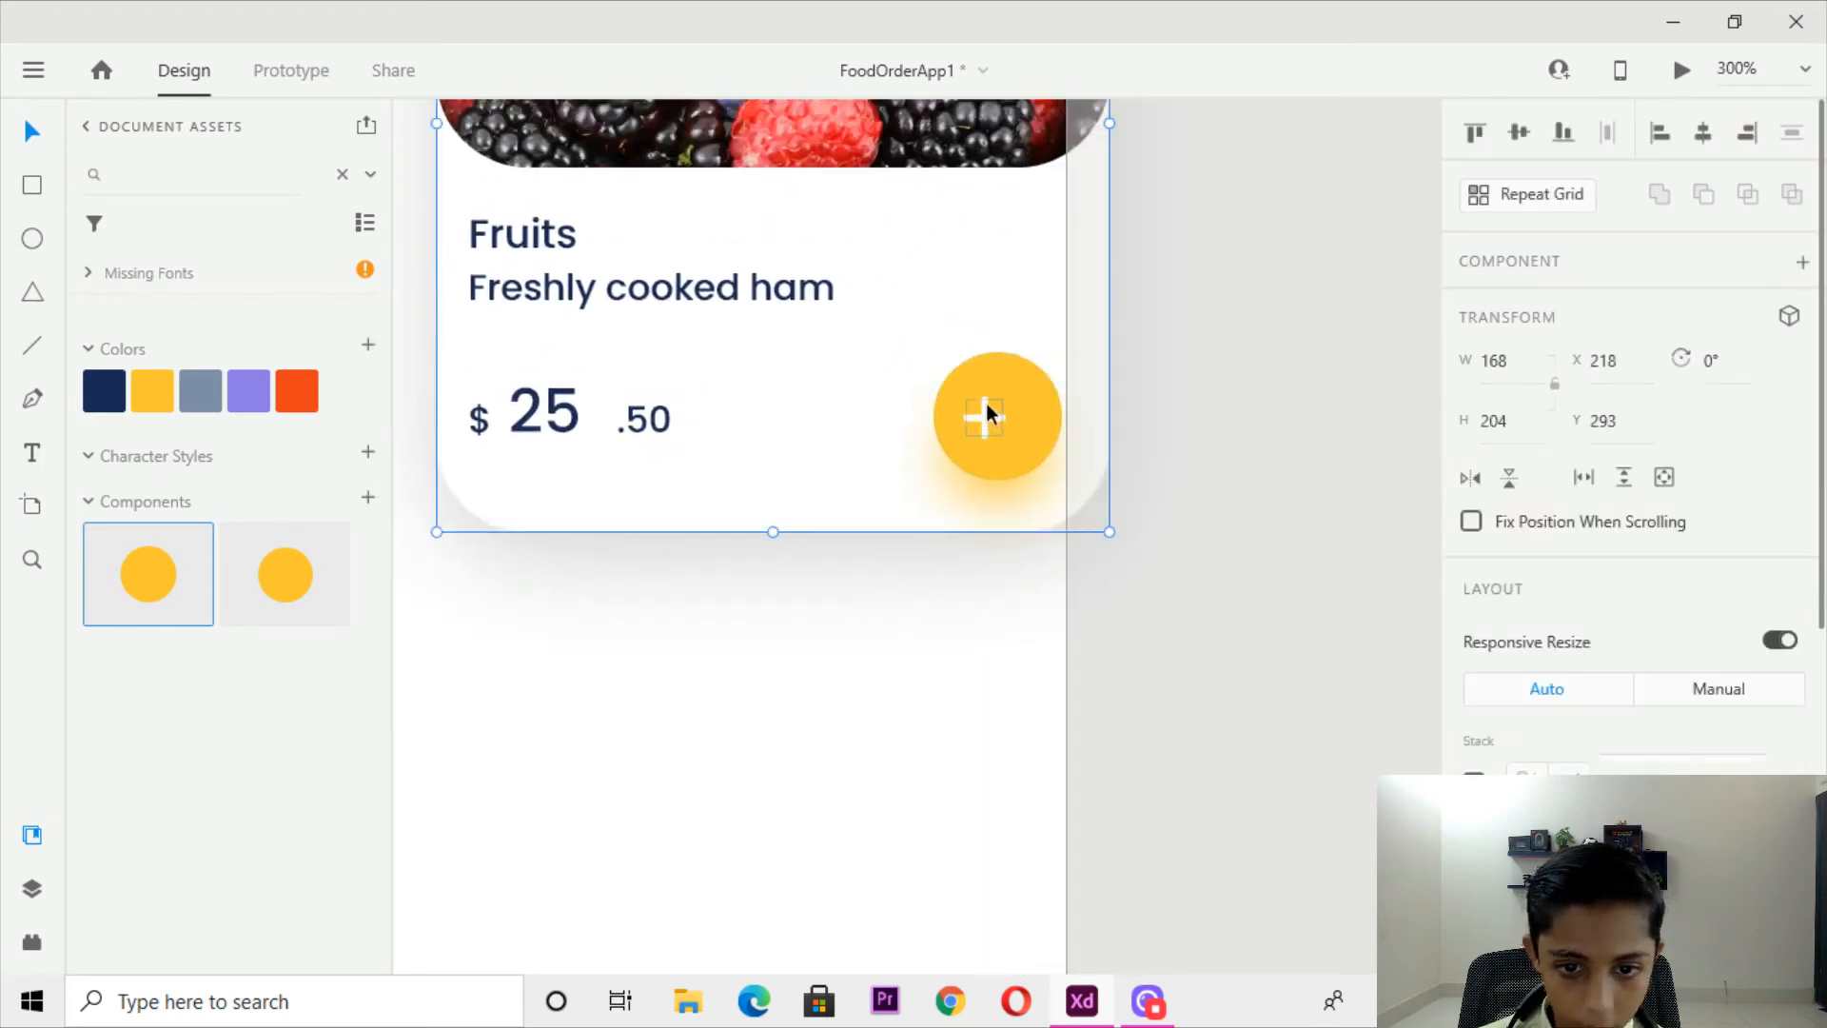
pyautogui.doubleClick(987, 416)
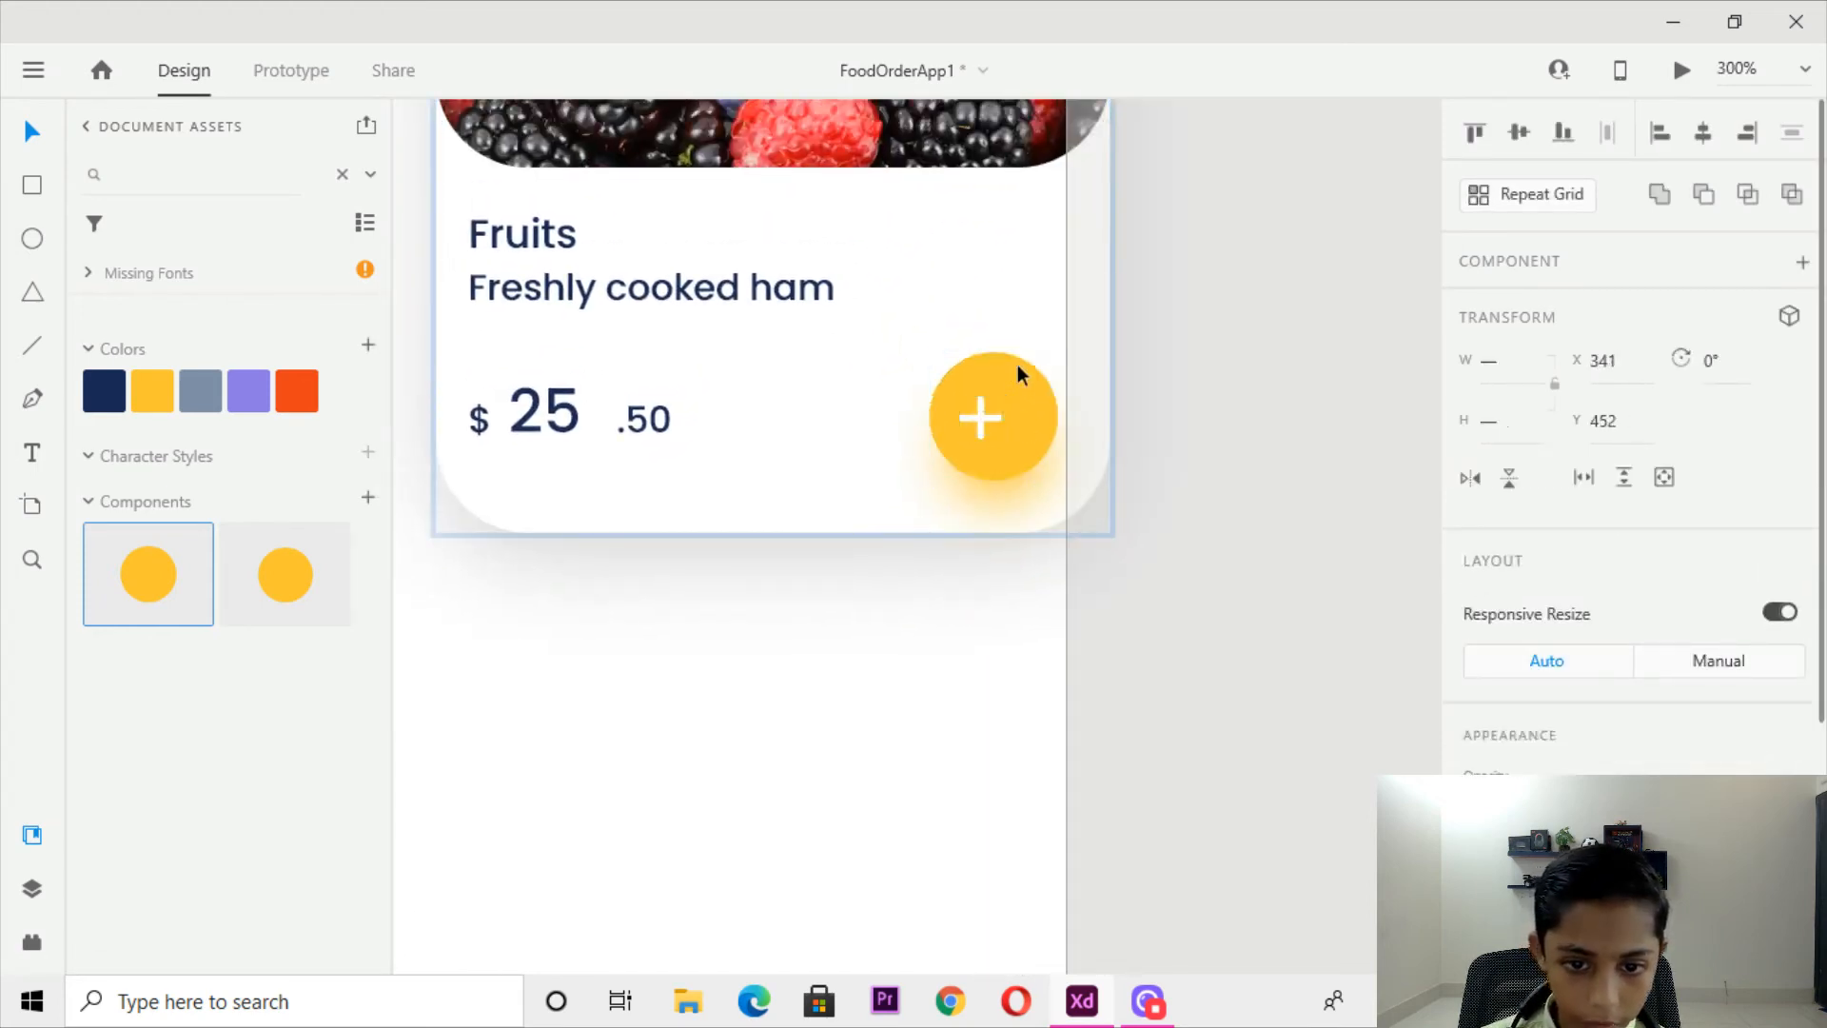
pyautogui.hotkey('shift', 'Left')
pyautogui.press('Left')
pyautogui.press('Left')
pyautogui.click(1220, 424)
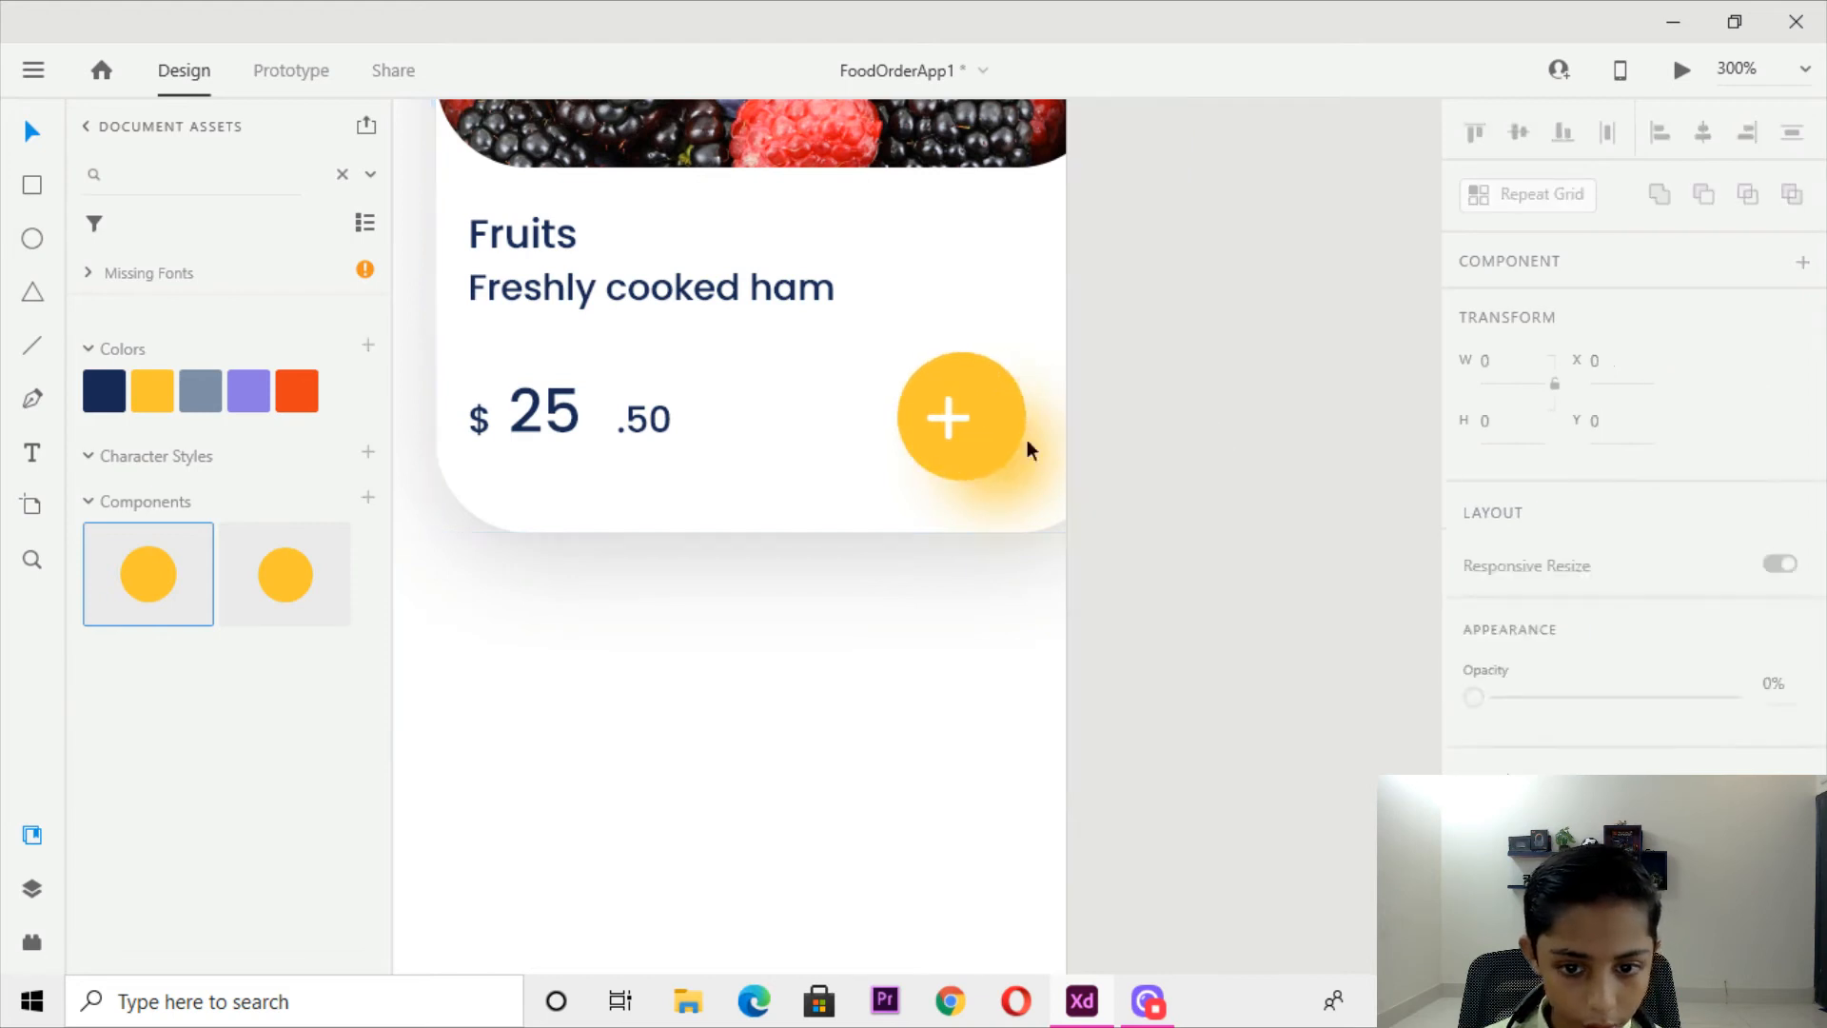
pyautogui.doubleClick(951, 415)
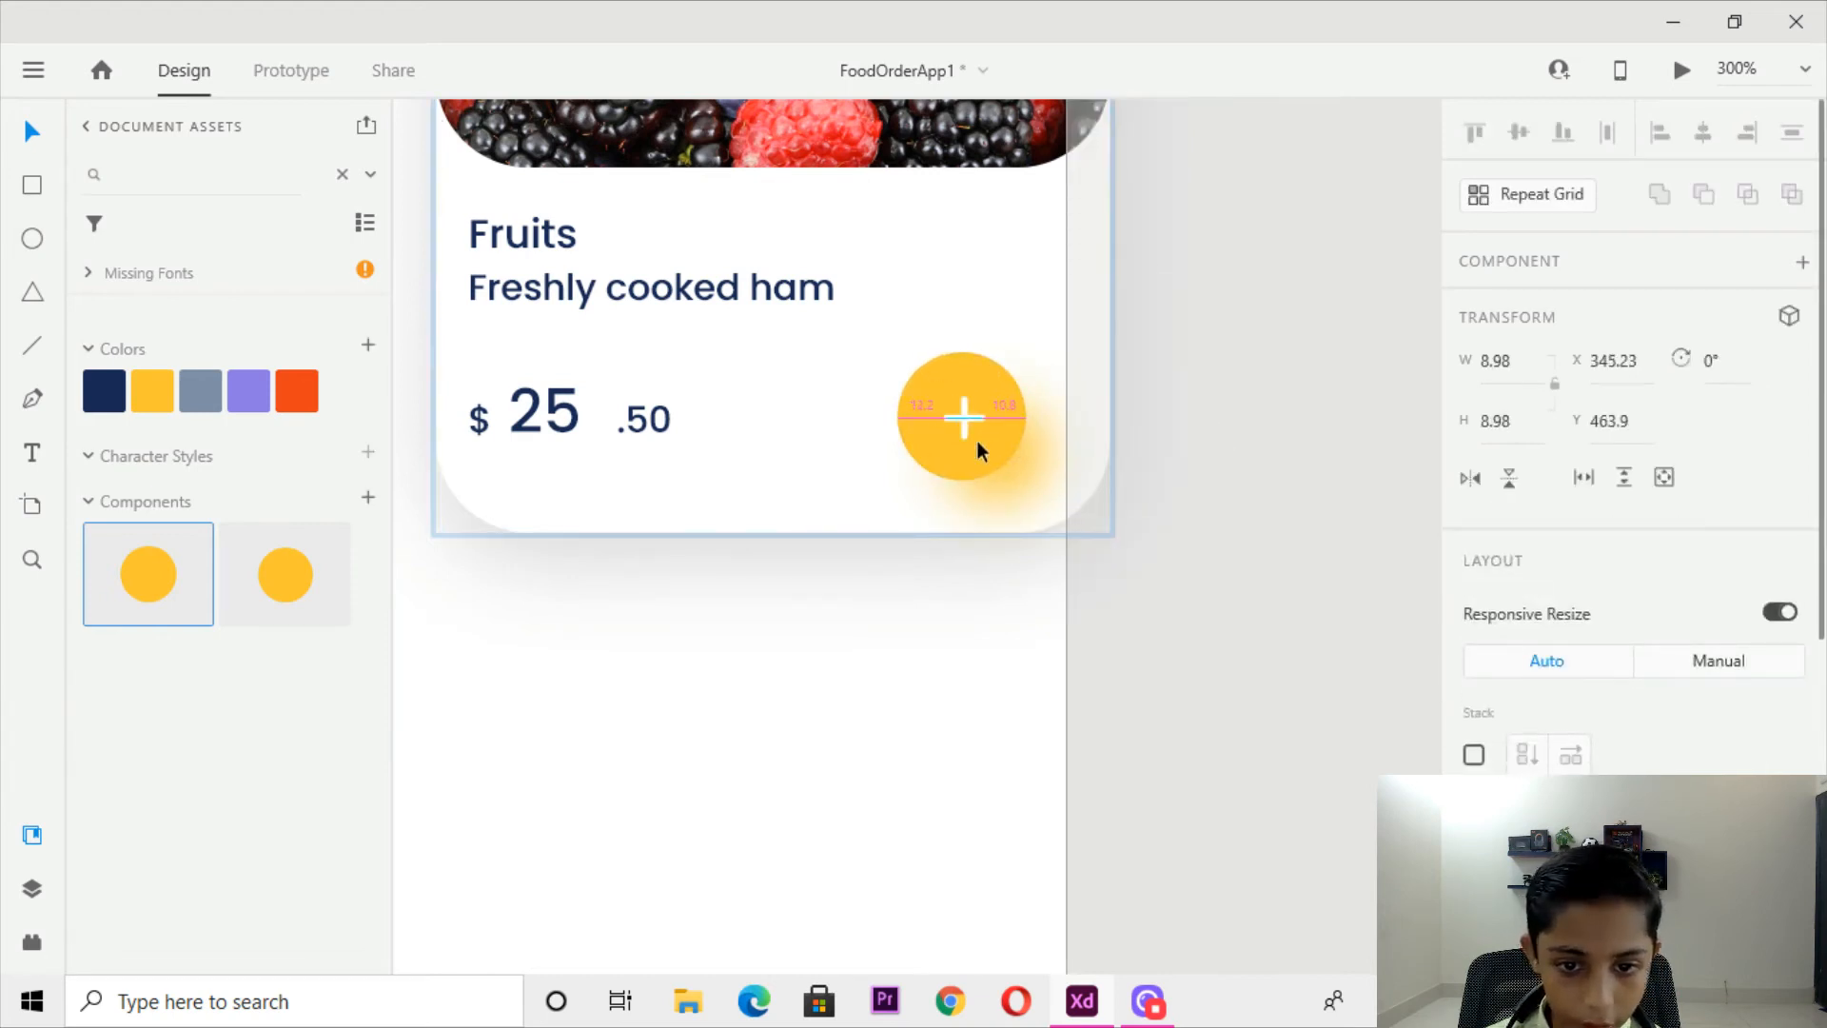
pyautogui.click(1225, 413)
# Move the Fruits price's ".50" left so it sits close to the "25".
pyautogui.click(671, 425)
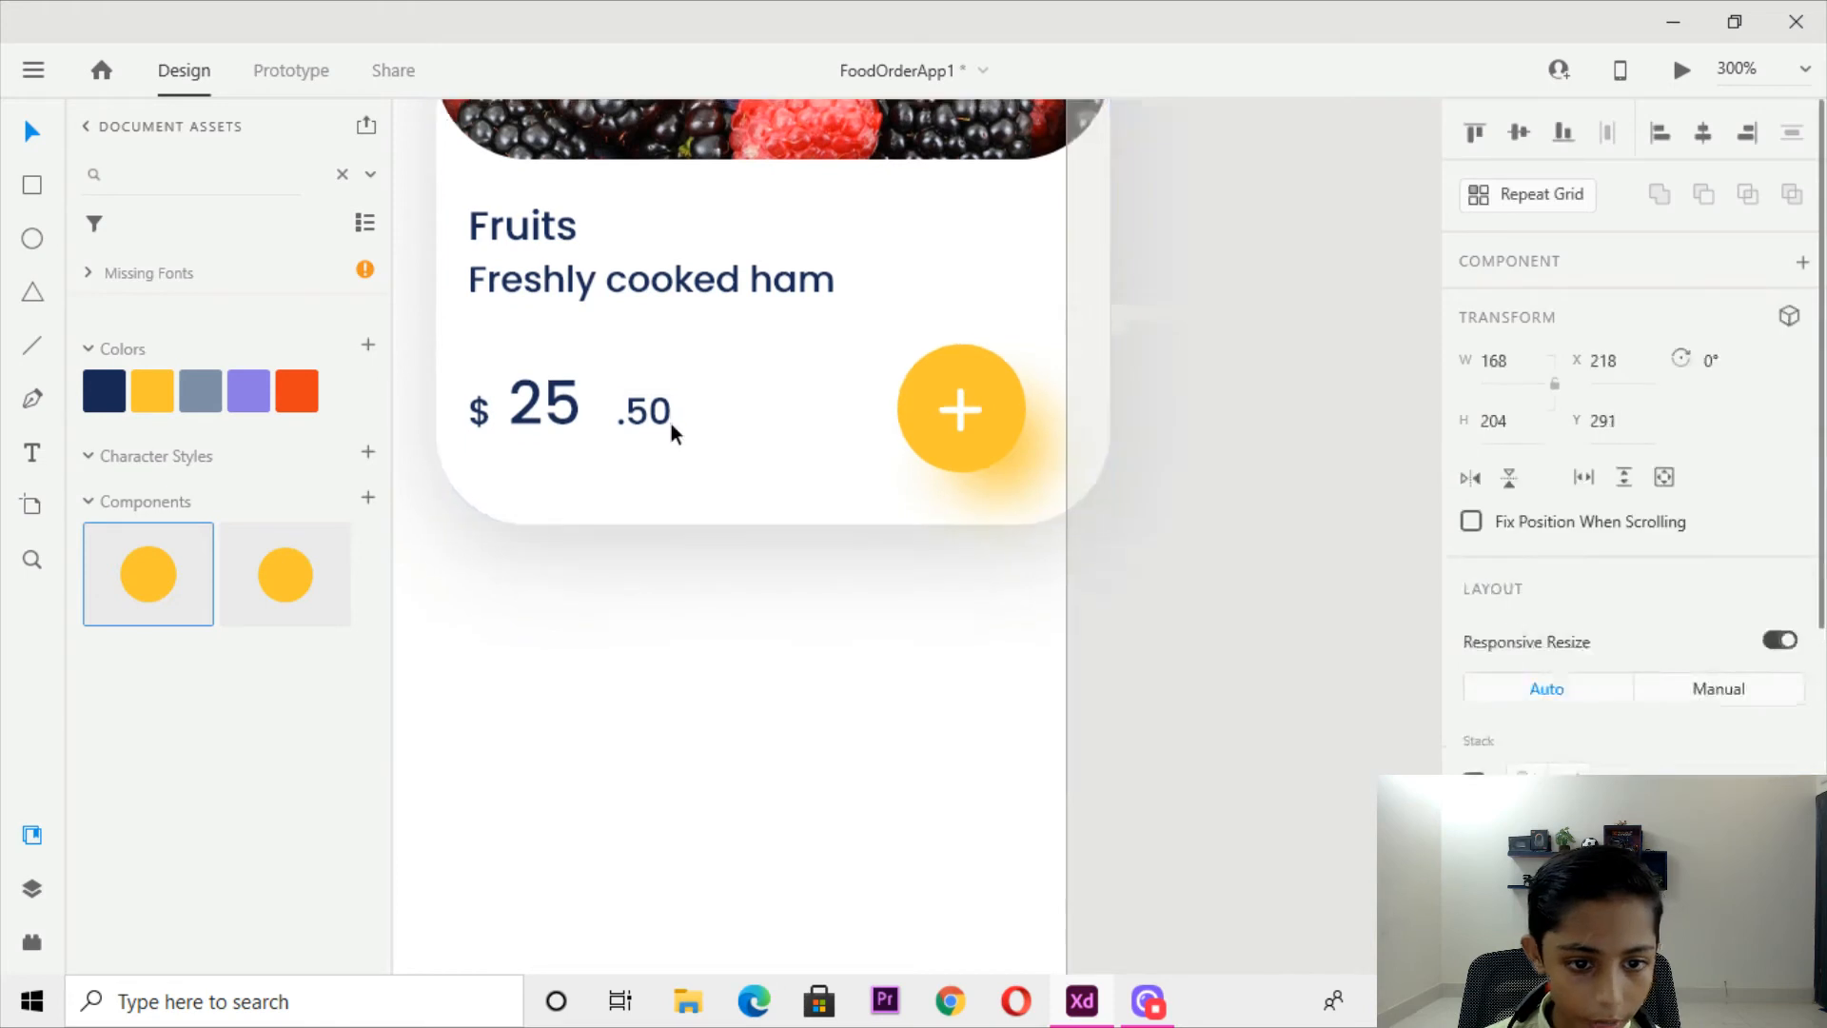
pyautogui.doubleClick(659, 421)
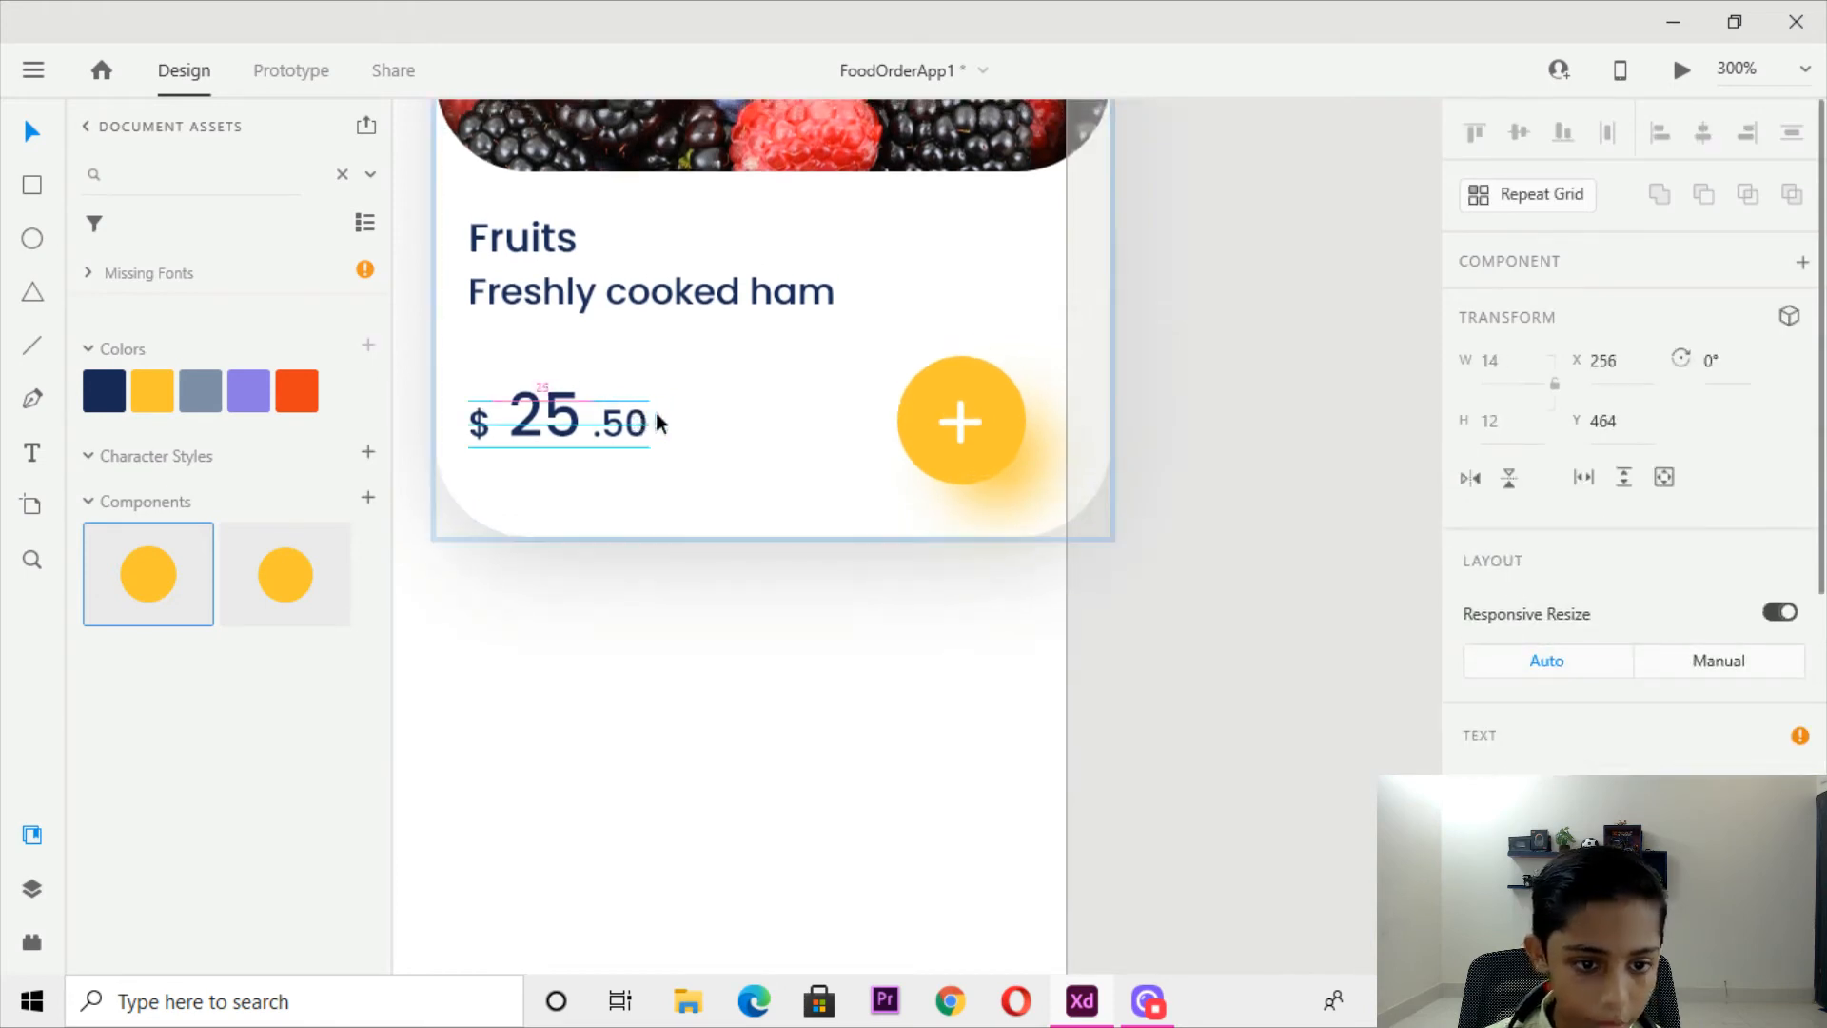
pyautogui.click(1183, 453)
pyautogui.hotkey('ctrl', '-')
pyautogui.hotkey('ctrl', '-')
pyautogui.hotkey('ctrl', '-')
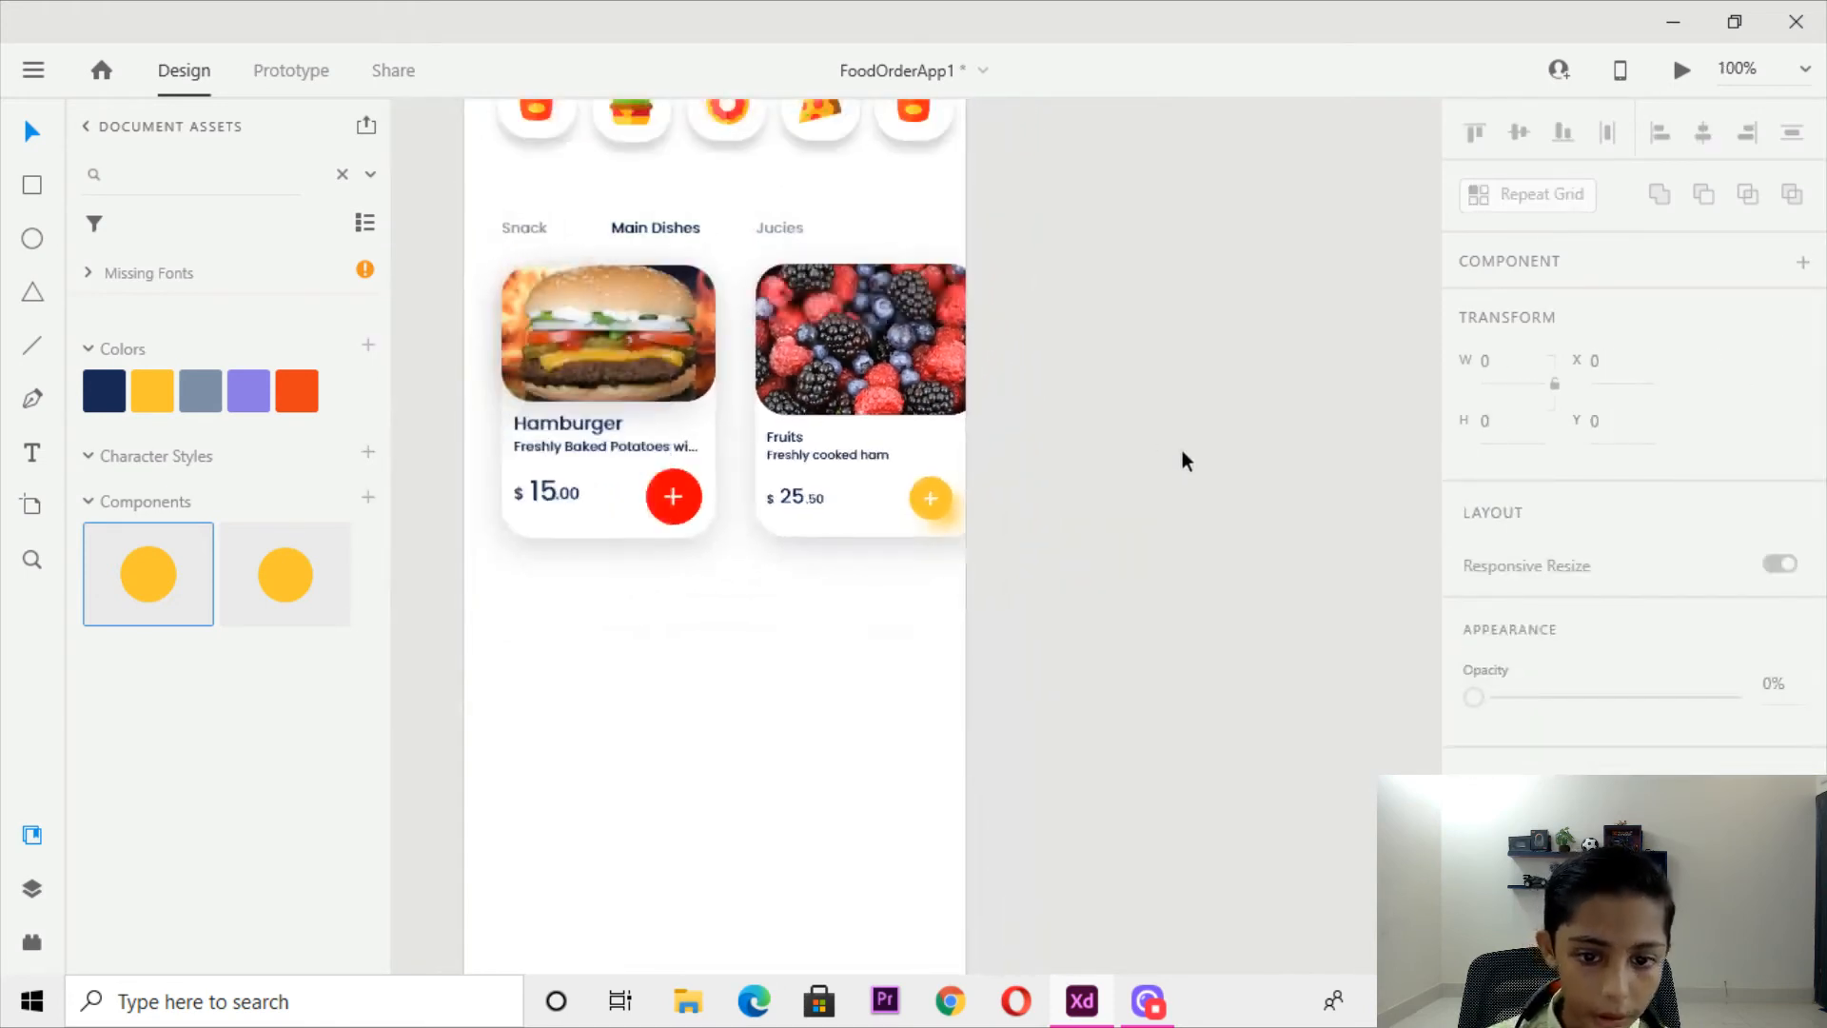
pyautogui.moveTo(1170, 446); pyautogui.dragTo(1242, 590)
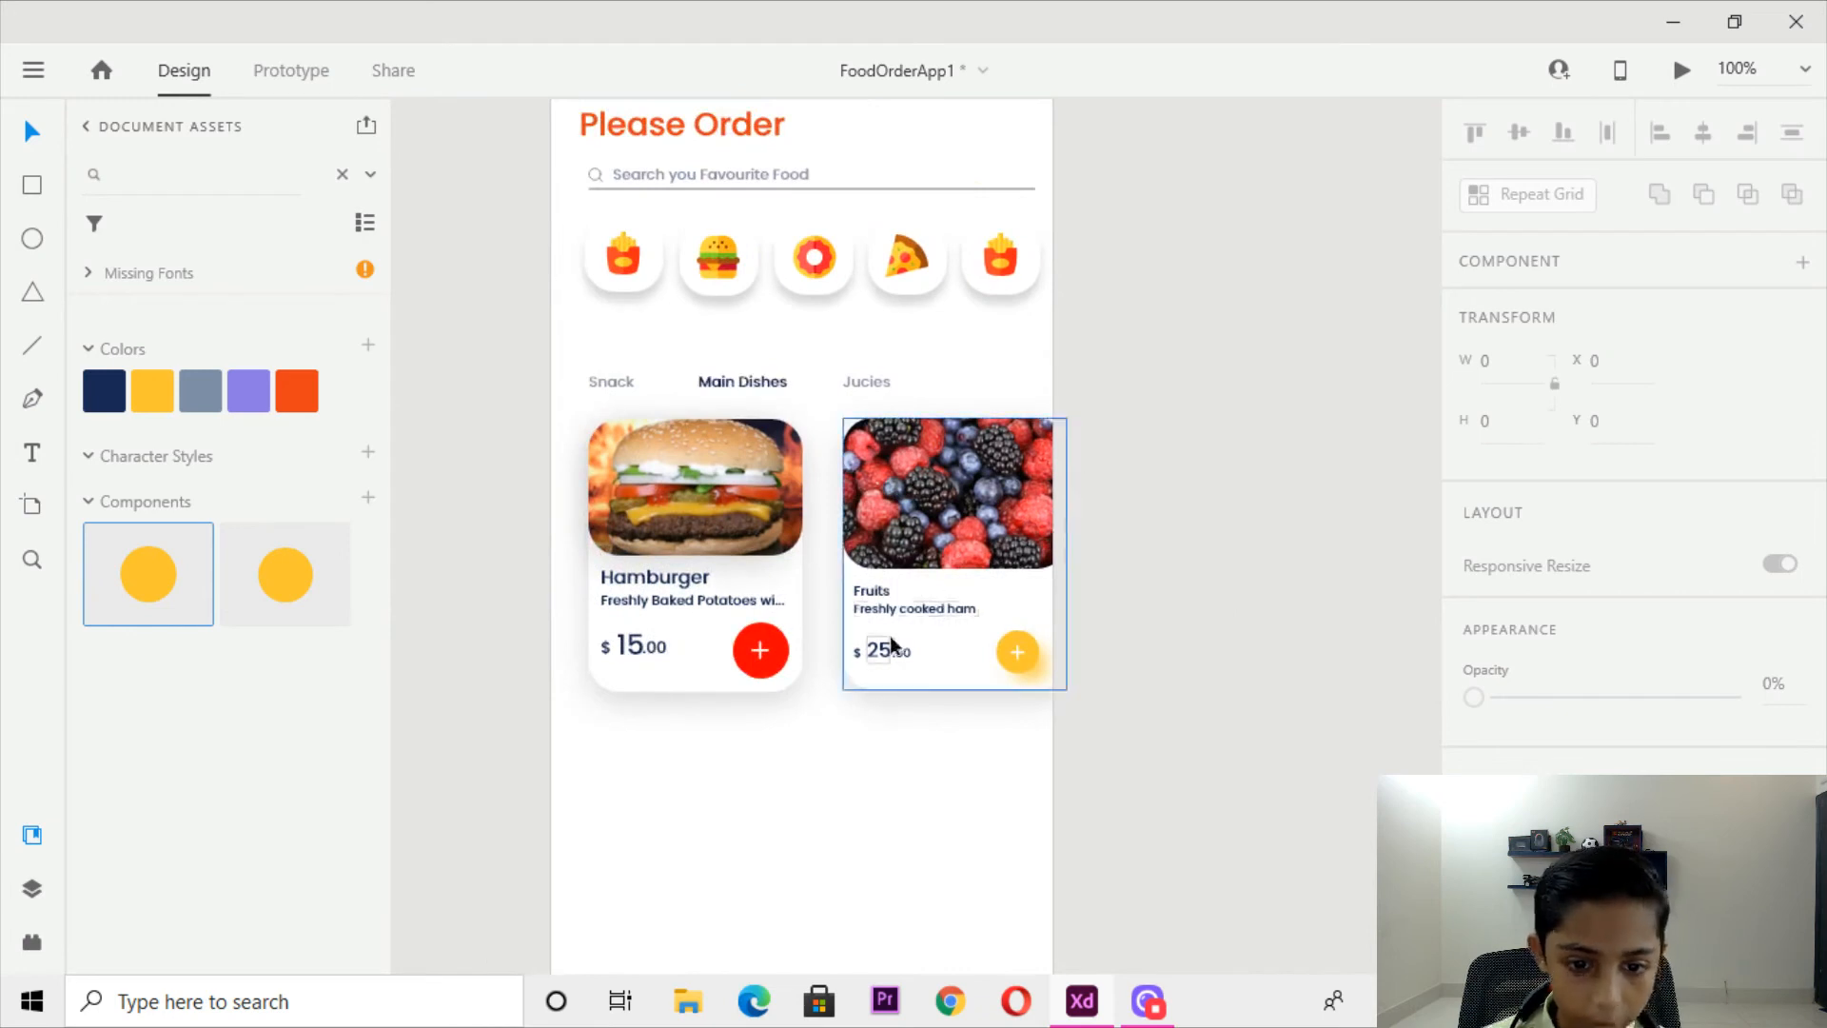
# Remove the original yellow add button and its glow from the Fruits card.
pyautogui.click(1017, 648)
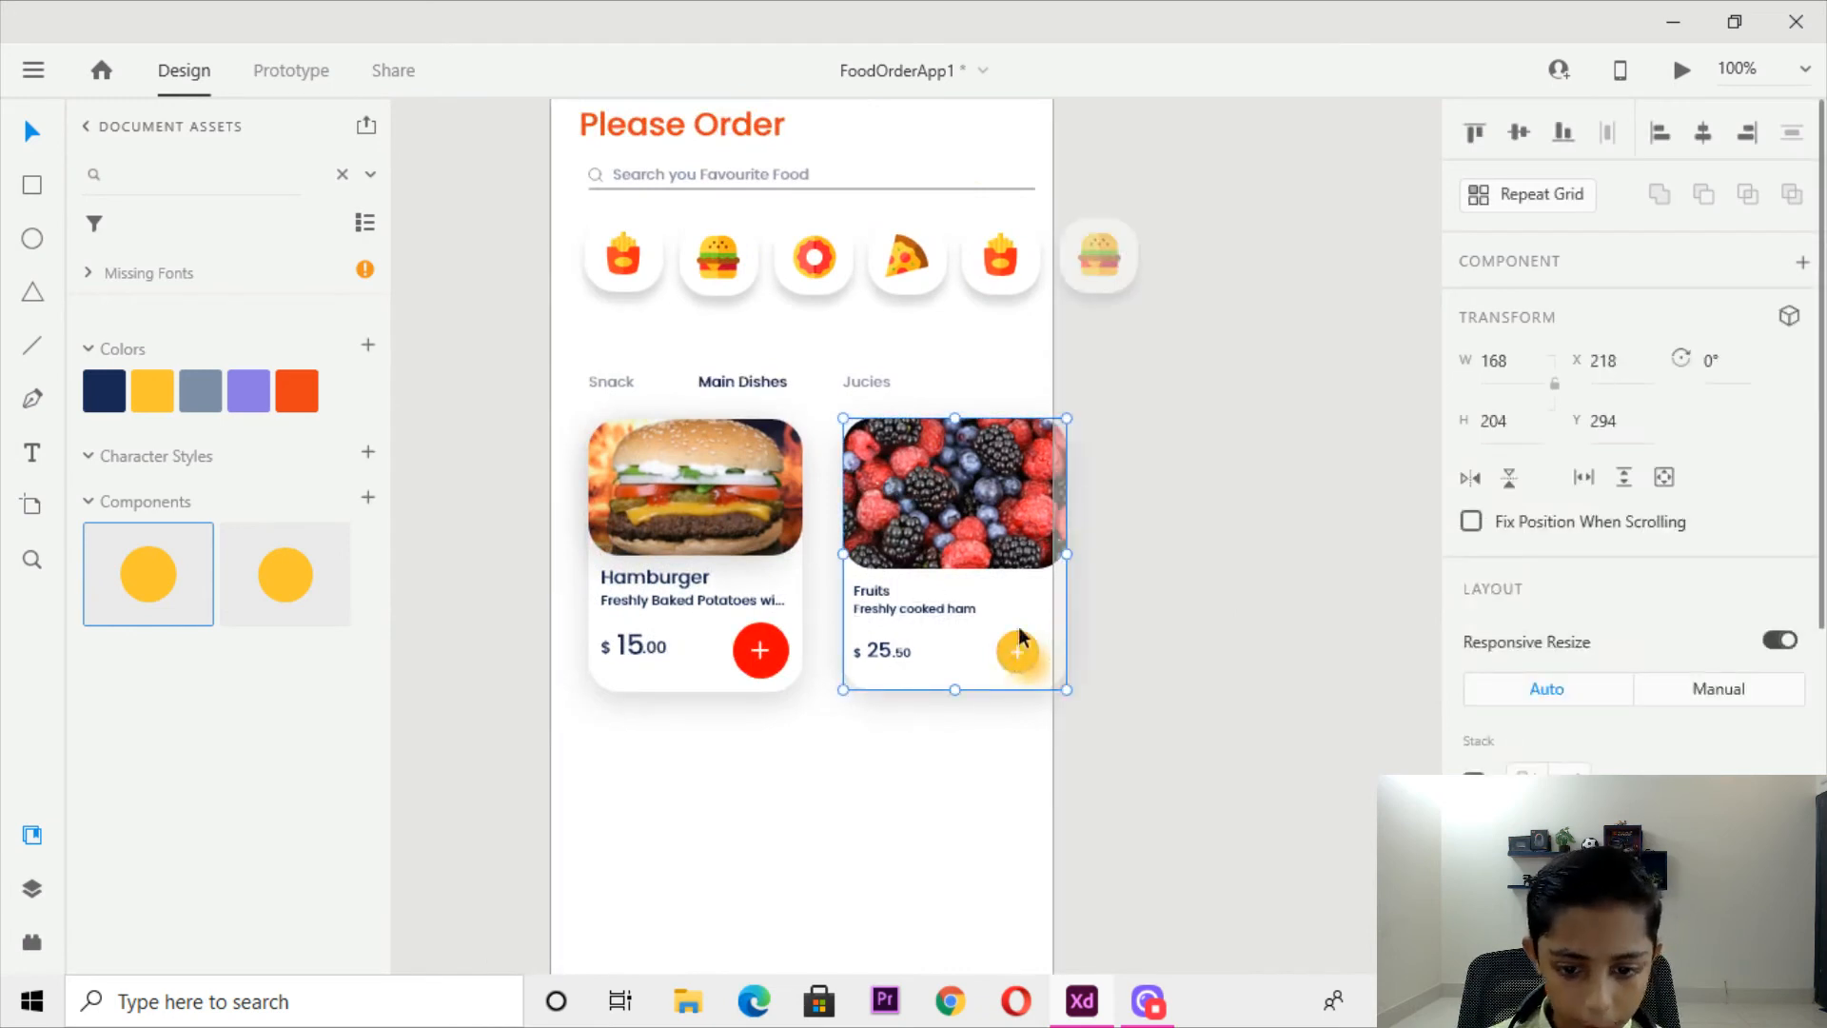
pyautogui.hotkey('ctrl', '+')
pyautogui.doubleClick(1084, 725)
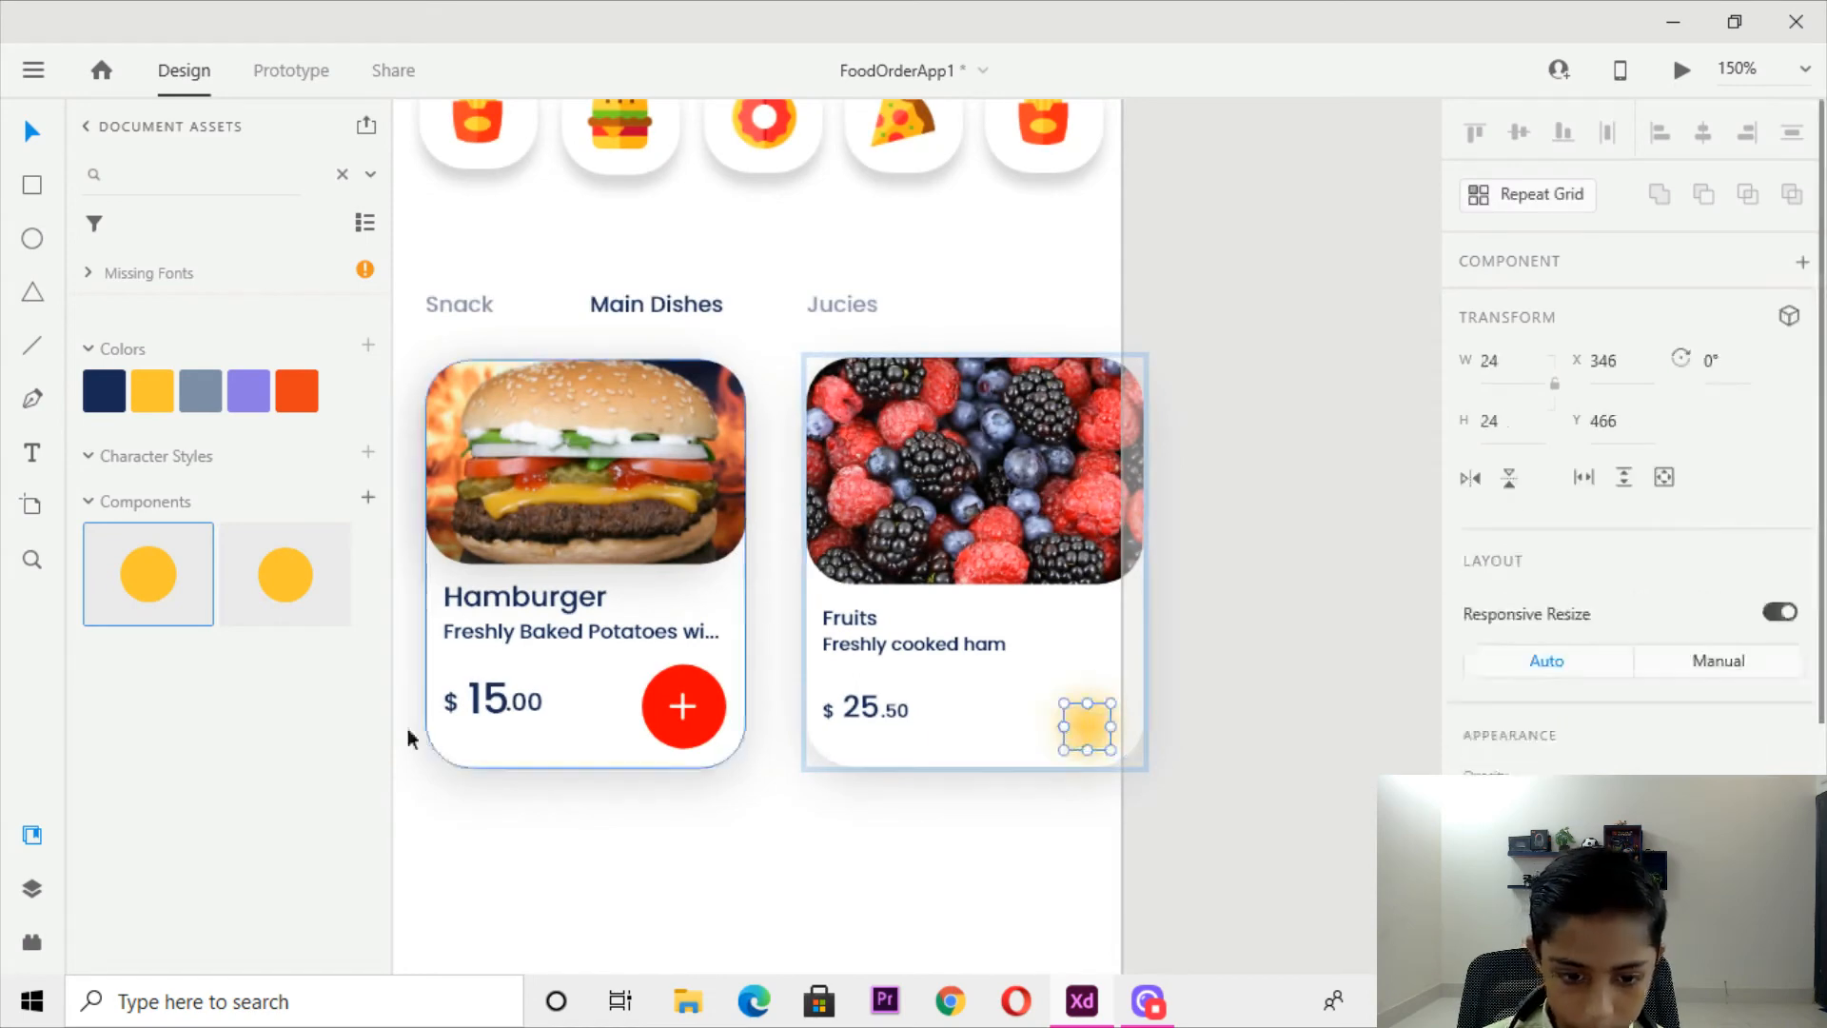
# Switch the Hamburger card's add button to its Default State and shrink it to about 38 by 38.
pyautogui.doubleClick(679, 702)
pyautogui.moveTo(687, 729); pyautogui.dragTo(714, 730)
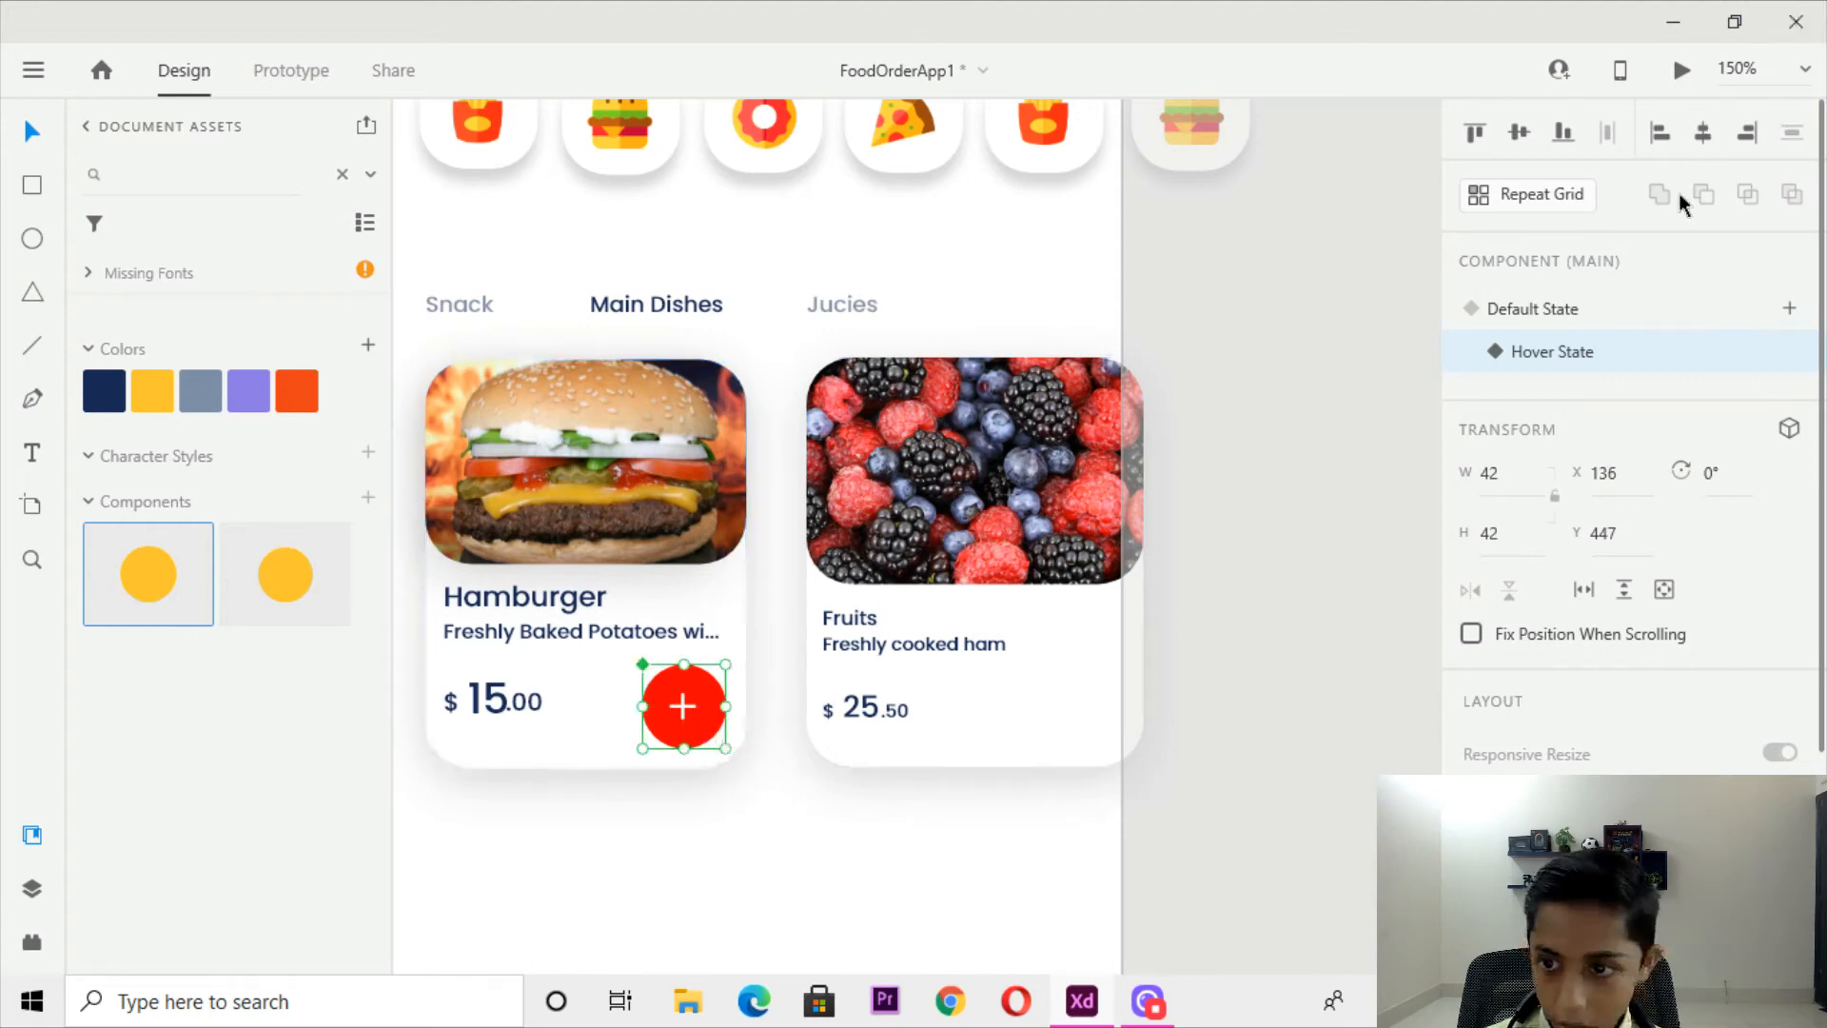
pyautogui.click(1560, 308)
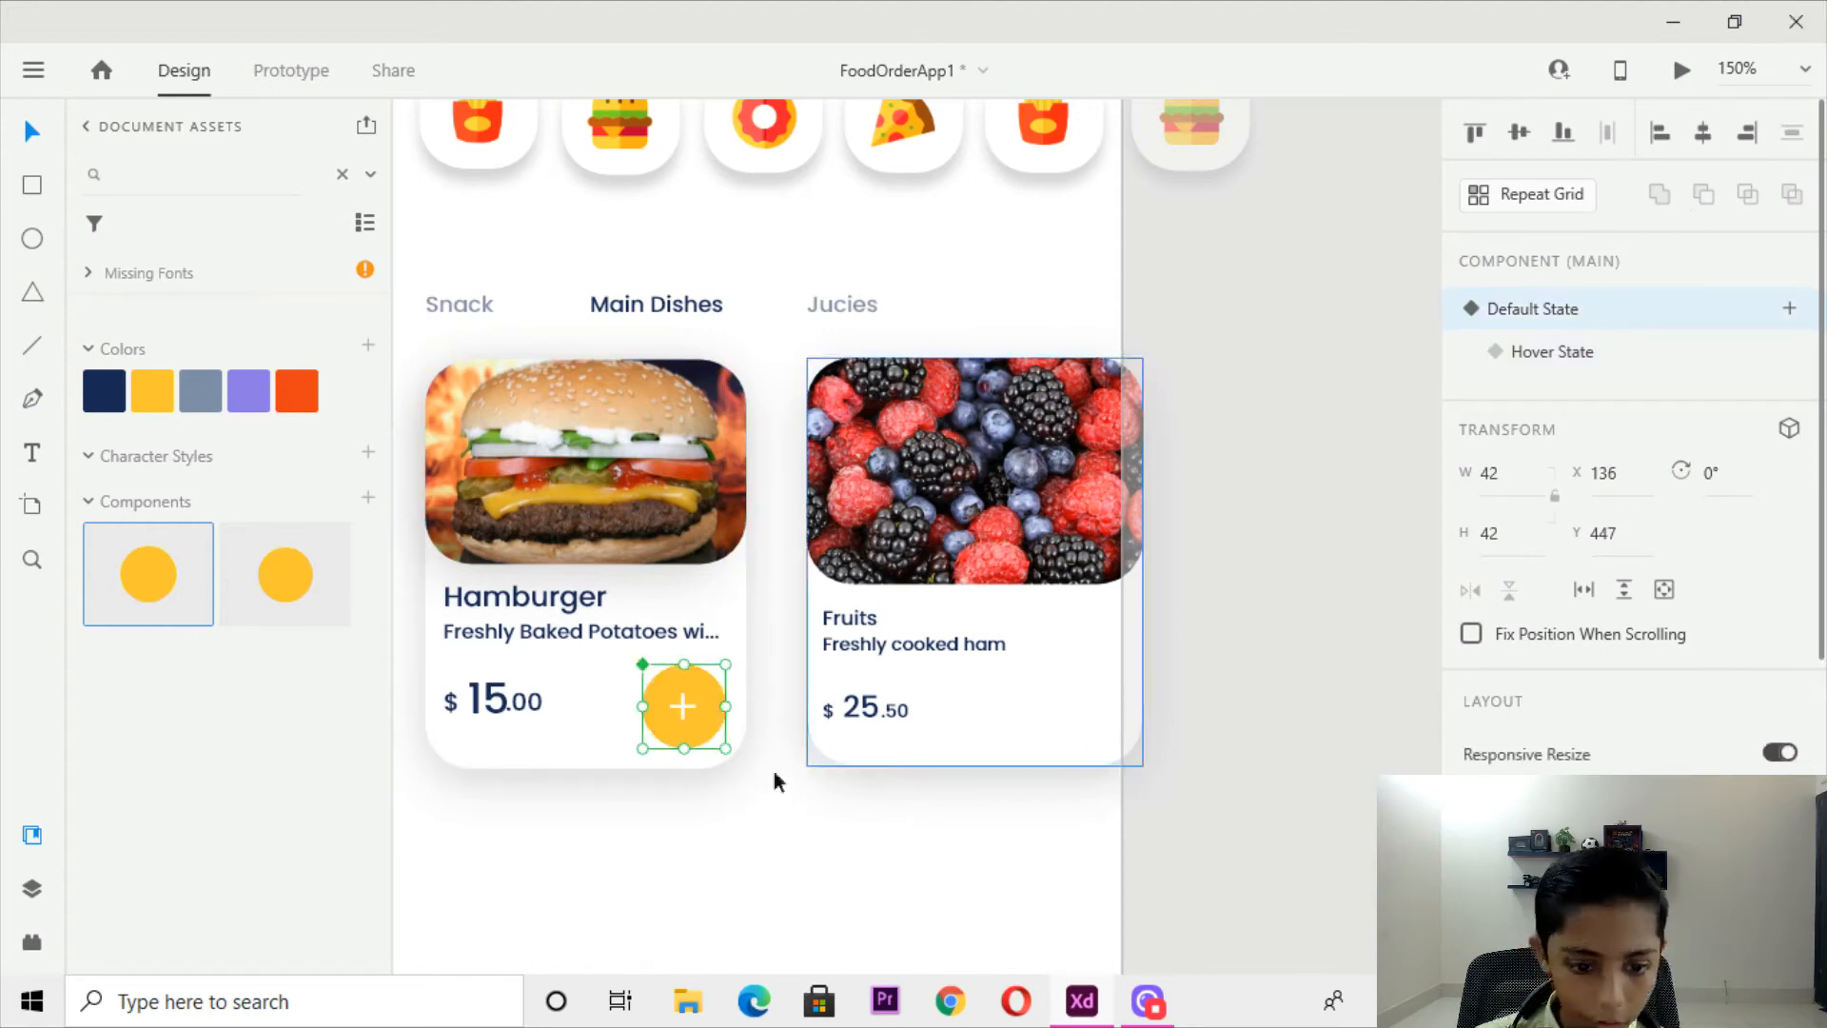
pyautogui.moveTo(724, 748); pyautogui.dragTo(705, 716)
pyautogui.click(725, 711)
# Duplicate the Hamburger card's add button together with its plus sign onto the Fruits card, level with the price.
pyautogui.doubleClick(706, 698)
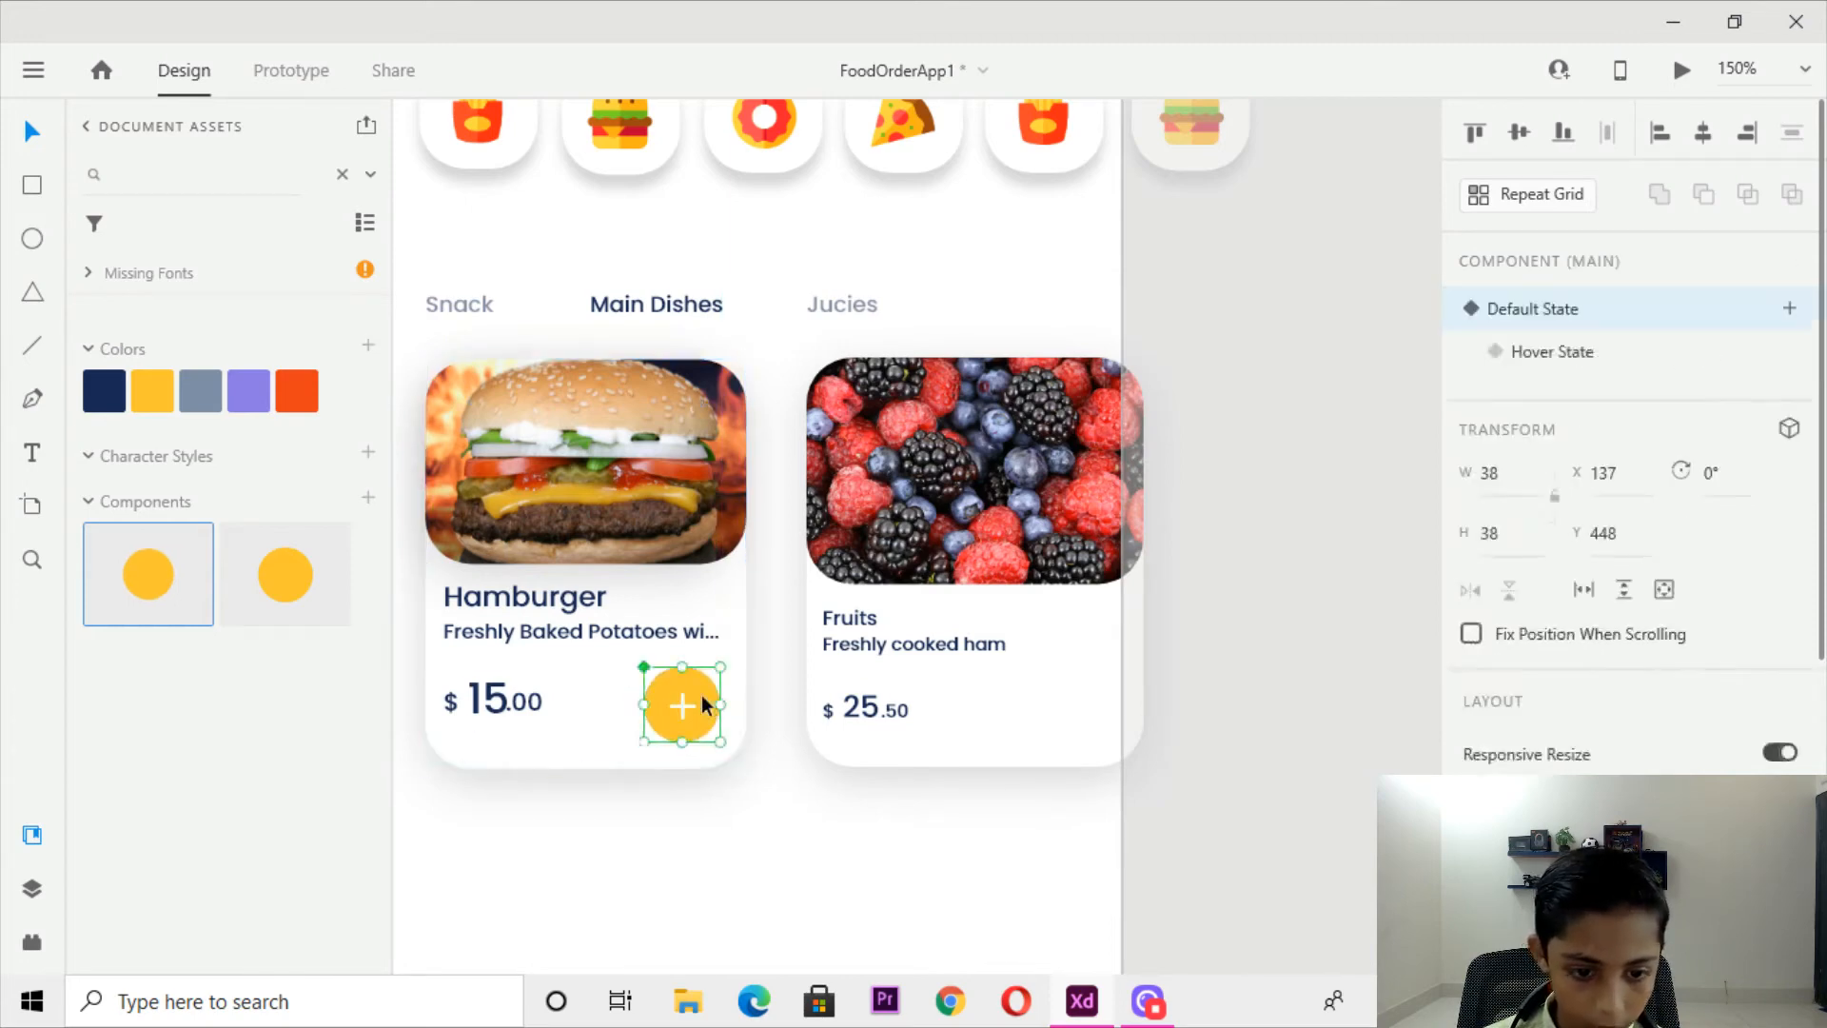
pyautogui.keyDown('shift'); pyautogui.click(678, 706); pyautogui.keyUp('shift')
pyautogui.keyDown('shift'); pyautogui.click(682, 698); pyautogui.keyUp('shift')
pyautogui.moveTo(681, 705); pyautogui.dragTo(1064, 707)
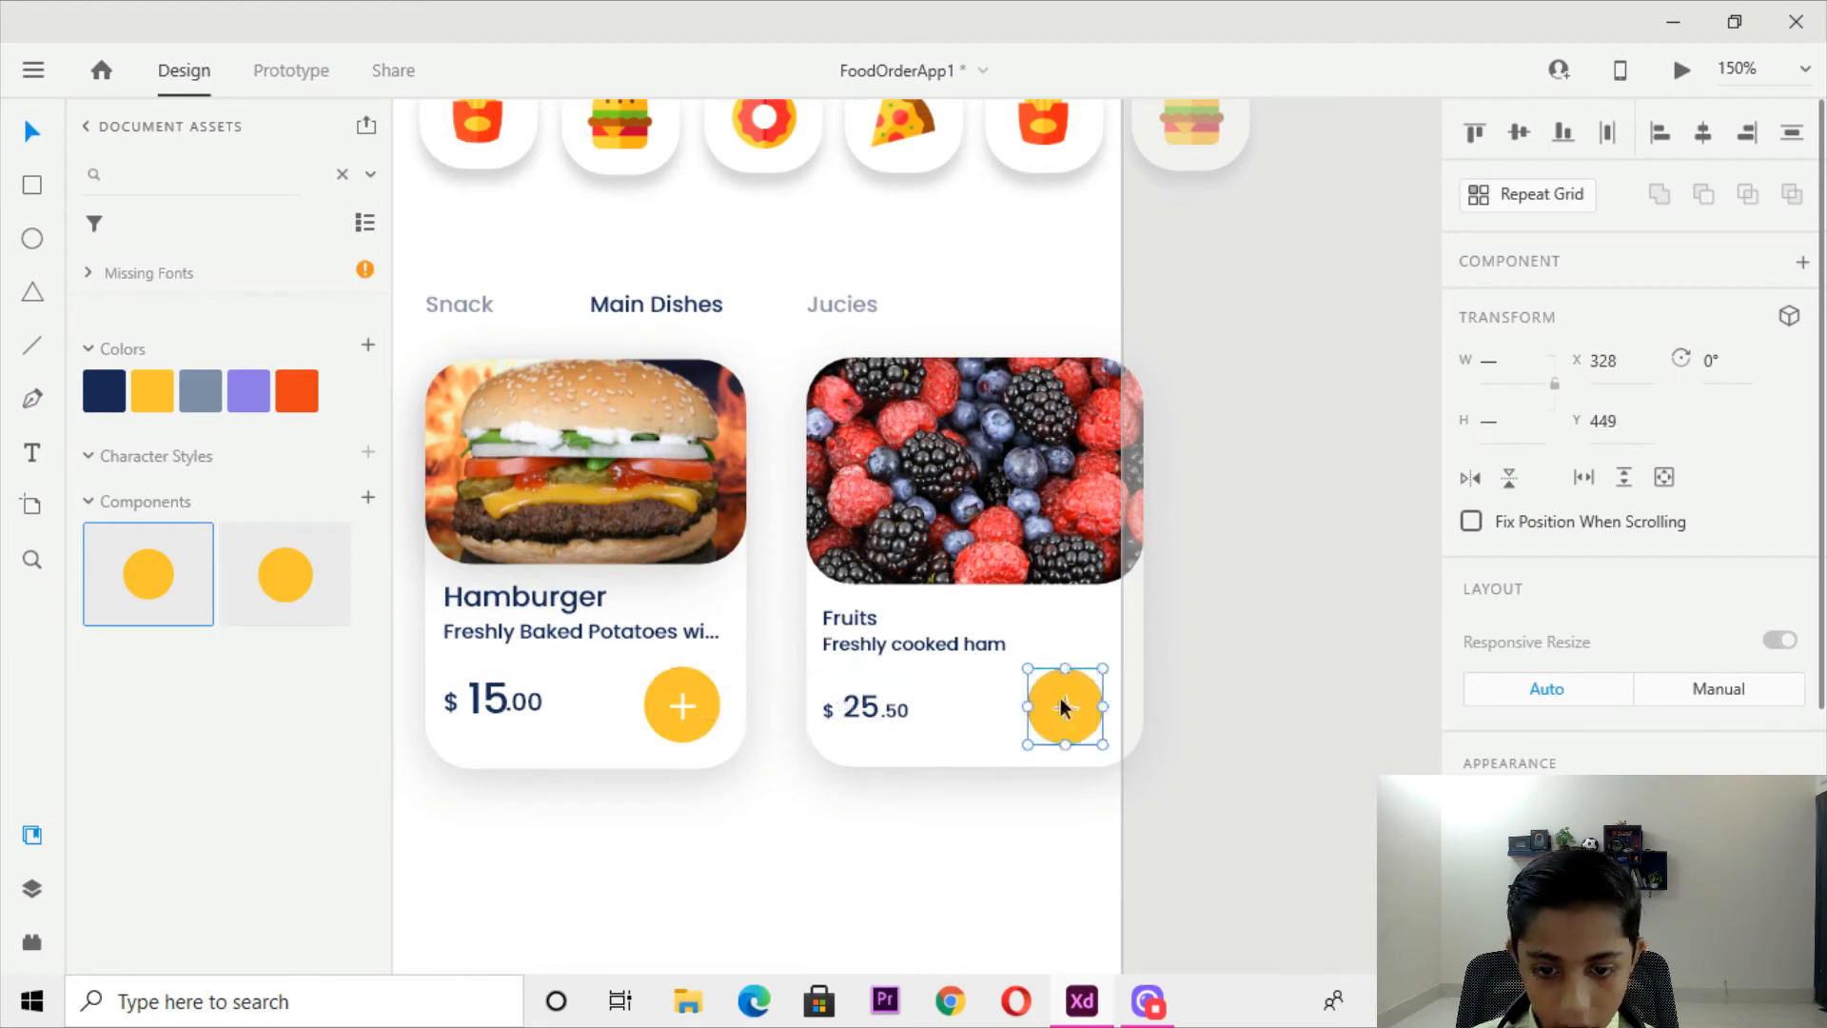
pyautogui.click(1154, 699)
# Copy the Most Popular section with its category chips from the FoodAppHome reference artboard.
pyautogui.hotkey('ctrl', '-')
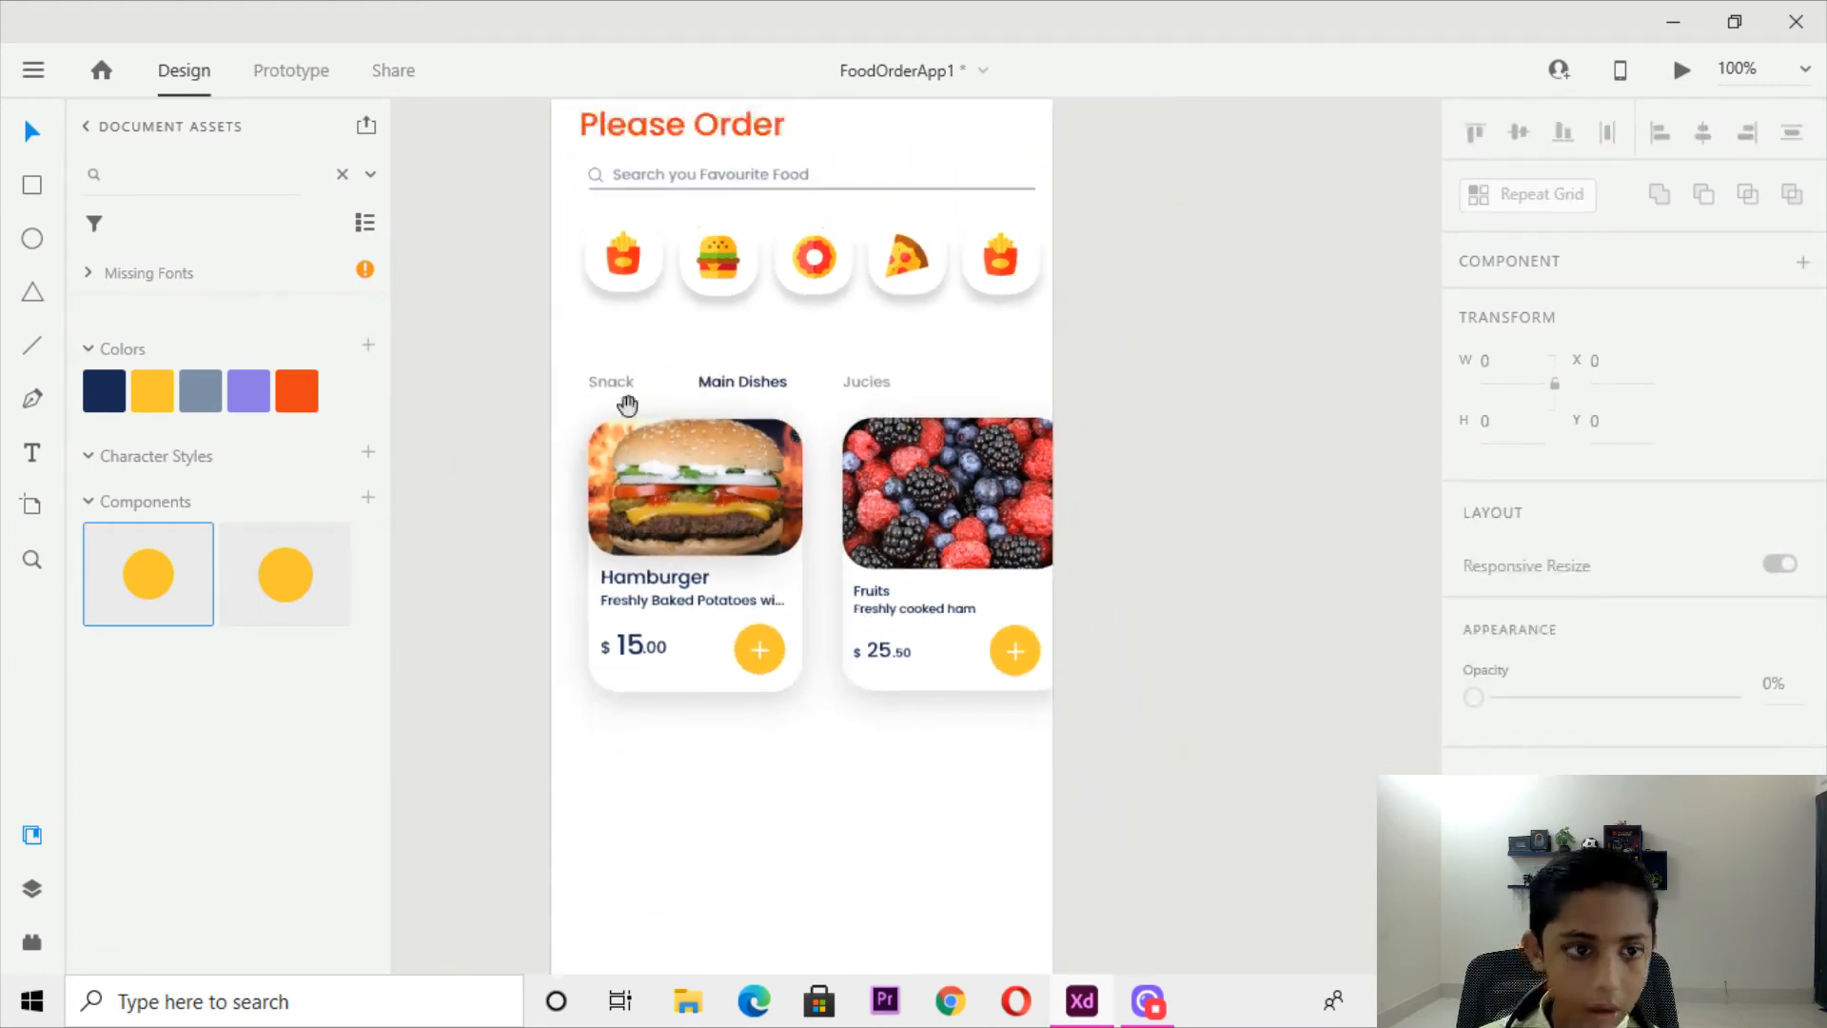
pyautogui.hotkey('ctrl', '-')
pyautogui.hotkey('ctrl', '-')
pyautogui.moveTo(765, 477); pyautogui.dragTo(741, 135)
pyautogui.moveTo(994, 692); pyautogui.dragTo(991, 970)
pyautogui.hotkey('ctrl', '+')
pyautogui.hotkey('ctrl', '+')
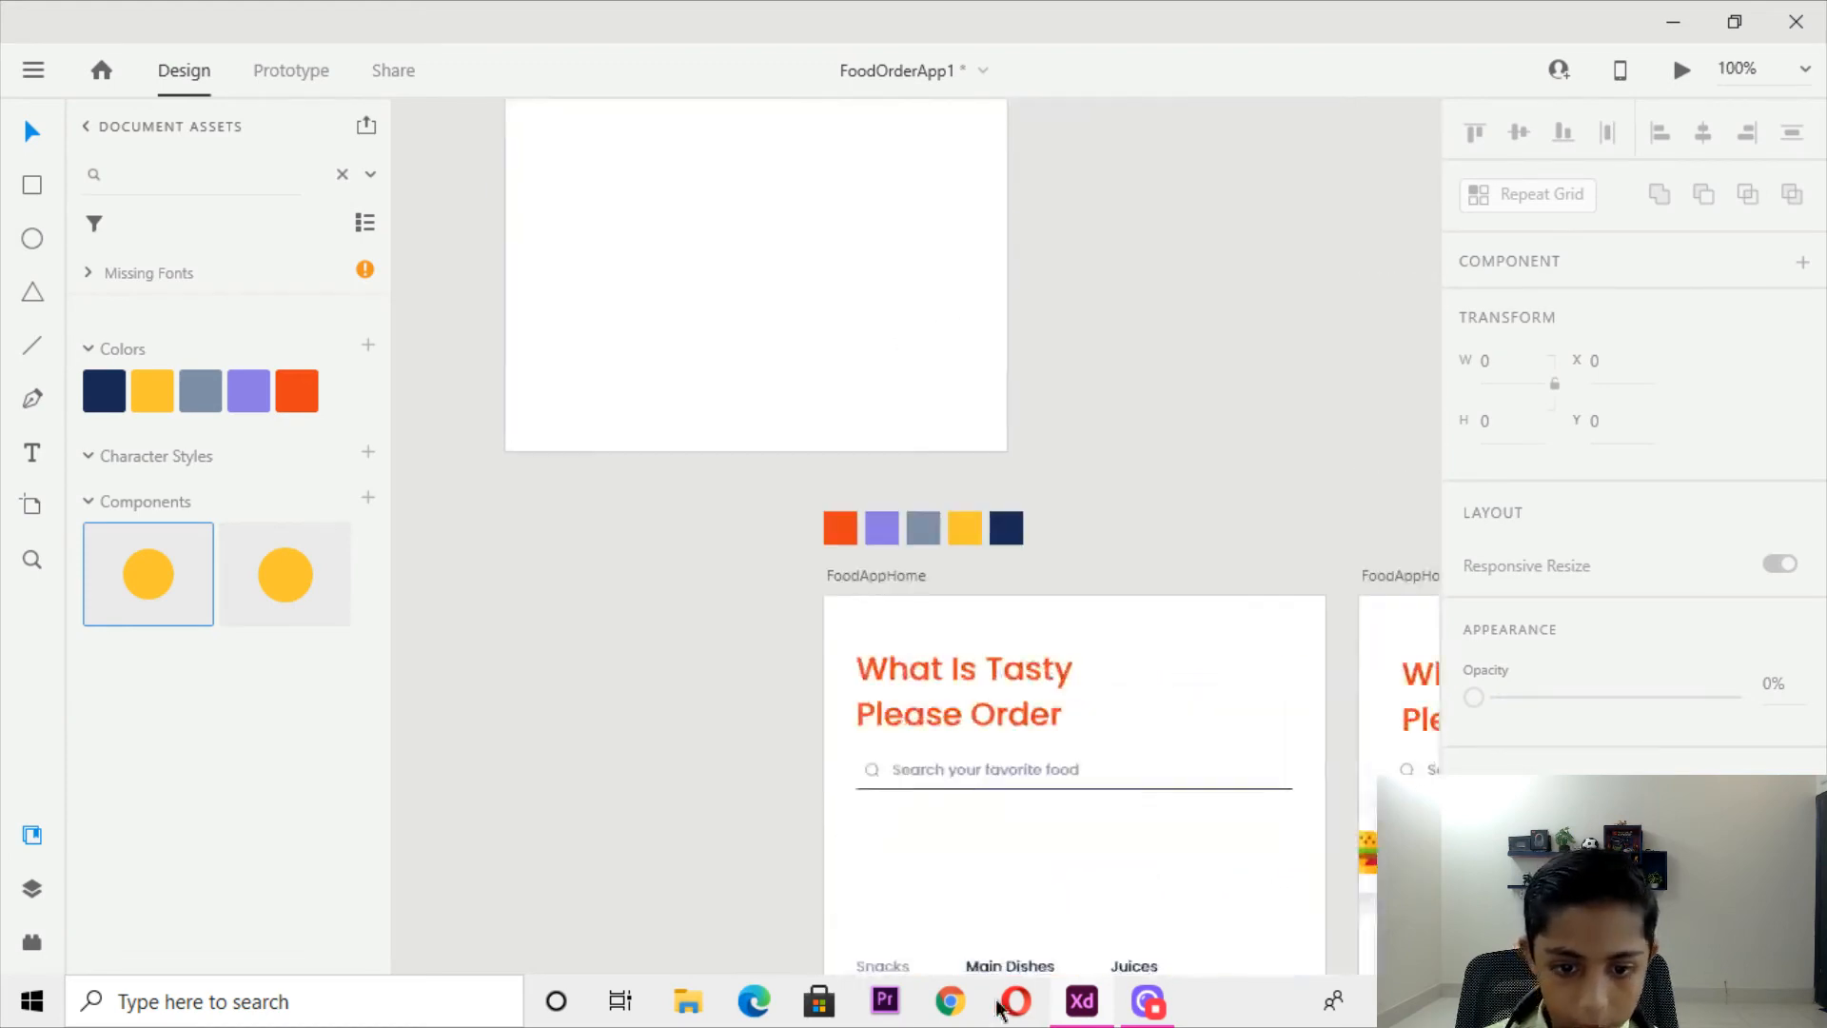
pyautogui.moveTo(853, 521); pyautogui.dragTo(969, 926)
pyautogui.moveTo(966, 619); pyautogui.dragTo(991, 860)
pyautogui.moveTo(1047, 942); pyautogui.dragTo(889, 334)
pyautogui.moveTo(982, 659); pyautogui.dragTo(962, 396)
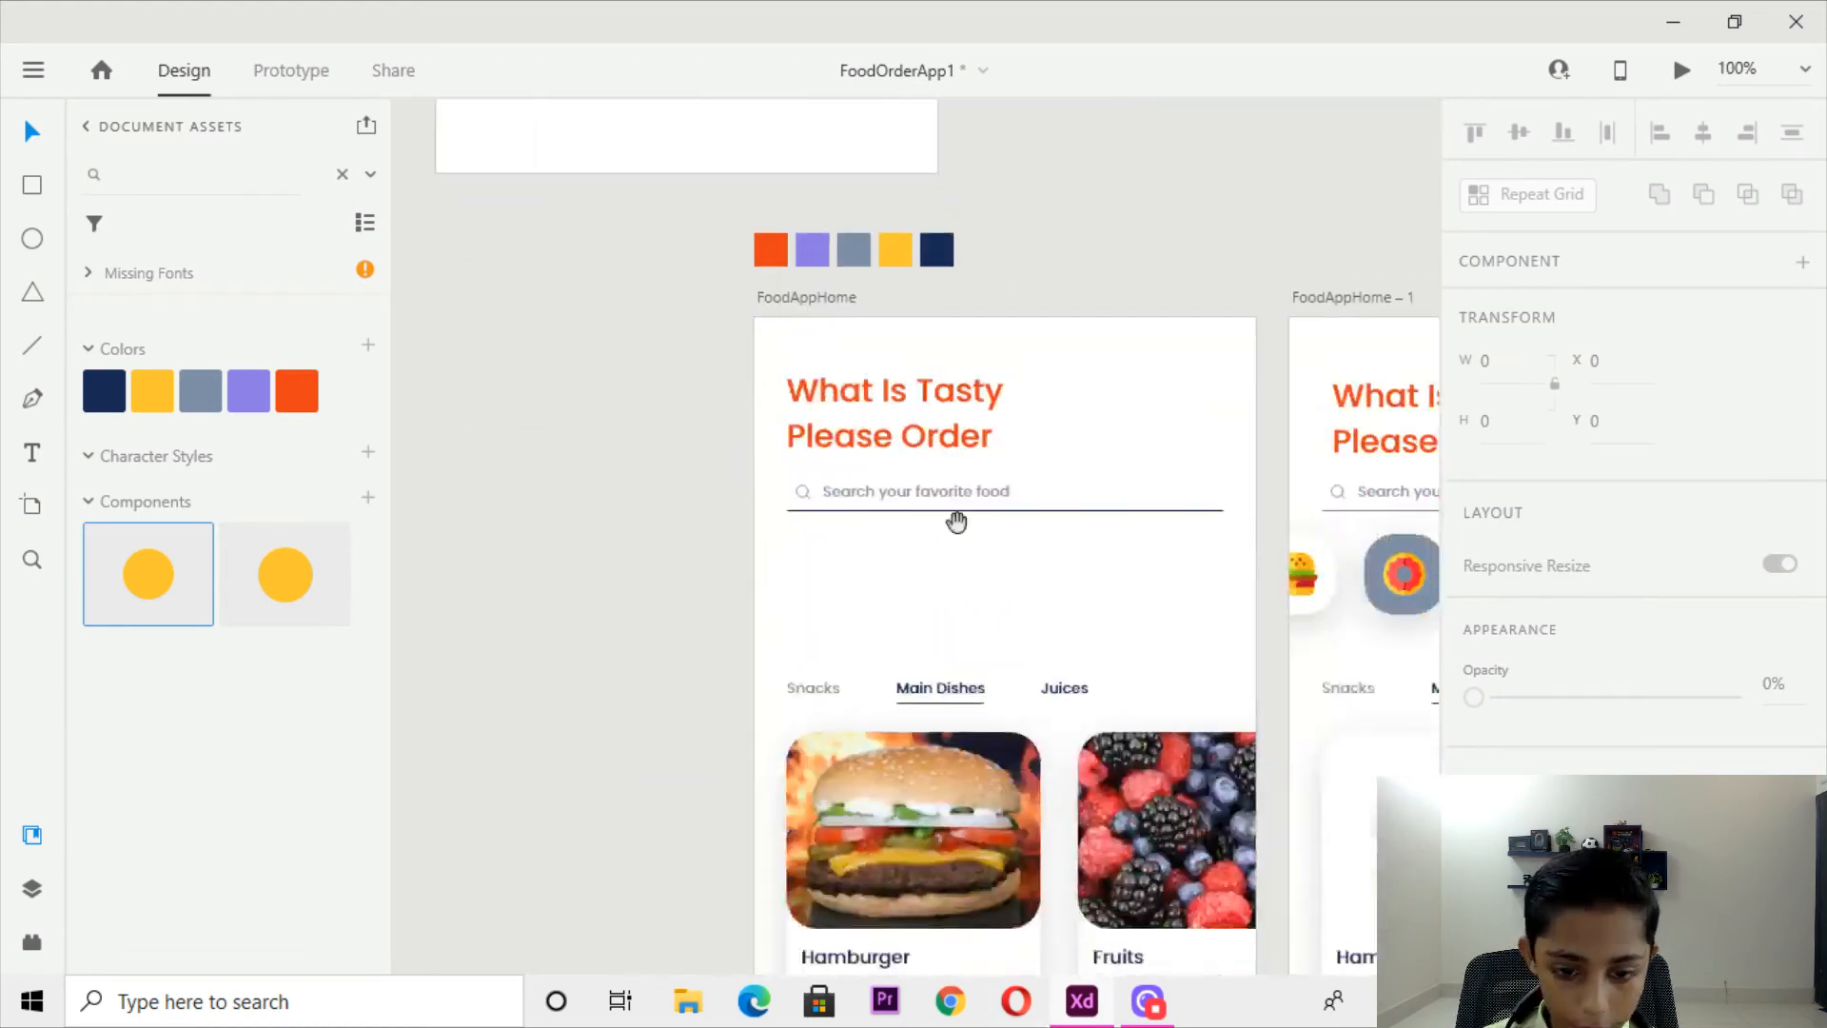
pyautogui.moveTo(958, 937); pyautogui.dragTo(939, 641)
pyautogui.scroll(-4, 939, 641)
pyautogui.click(788, 457)
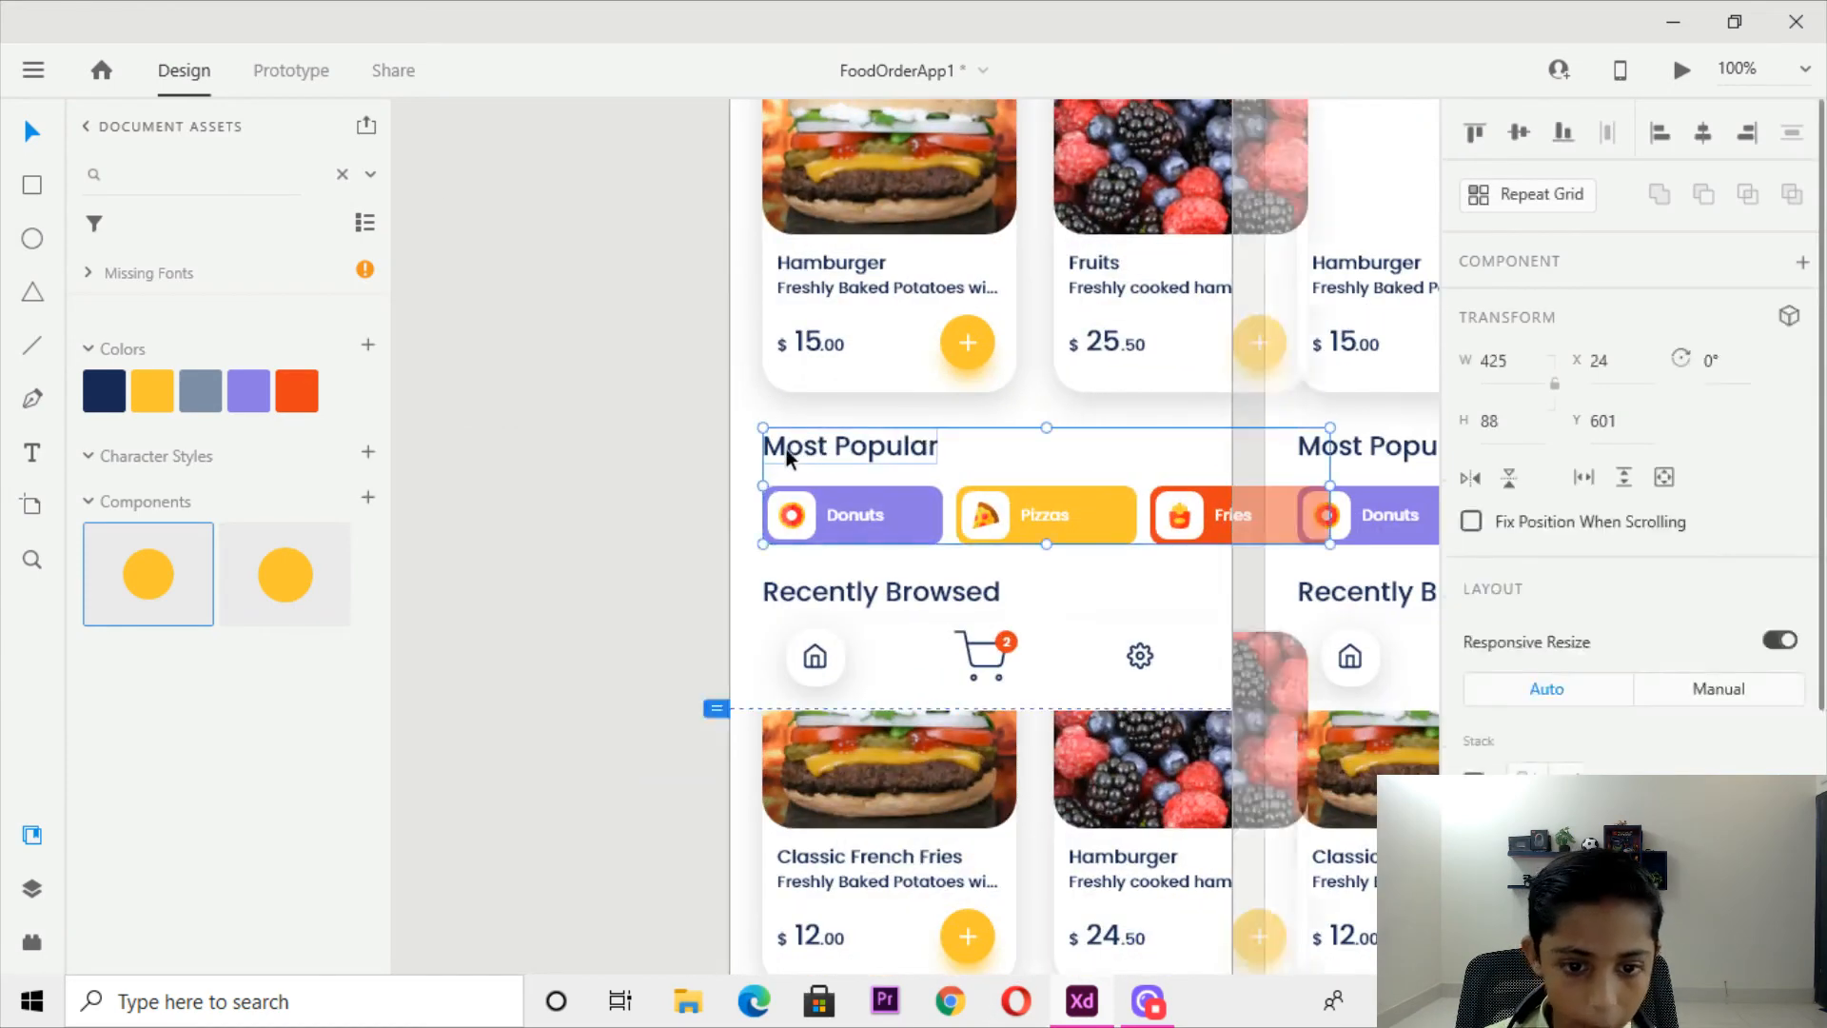
pyautogui.hotkey('ctrl', '-')
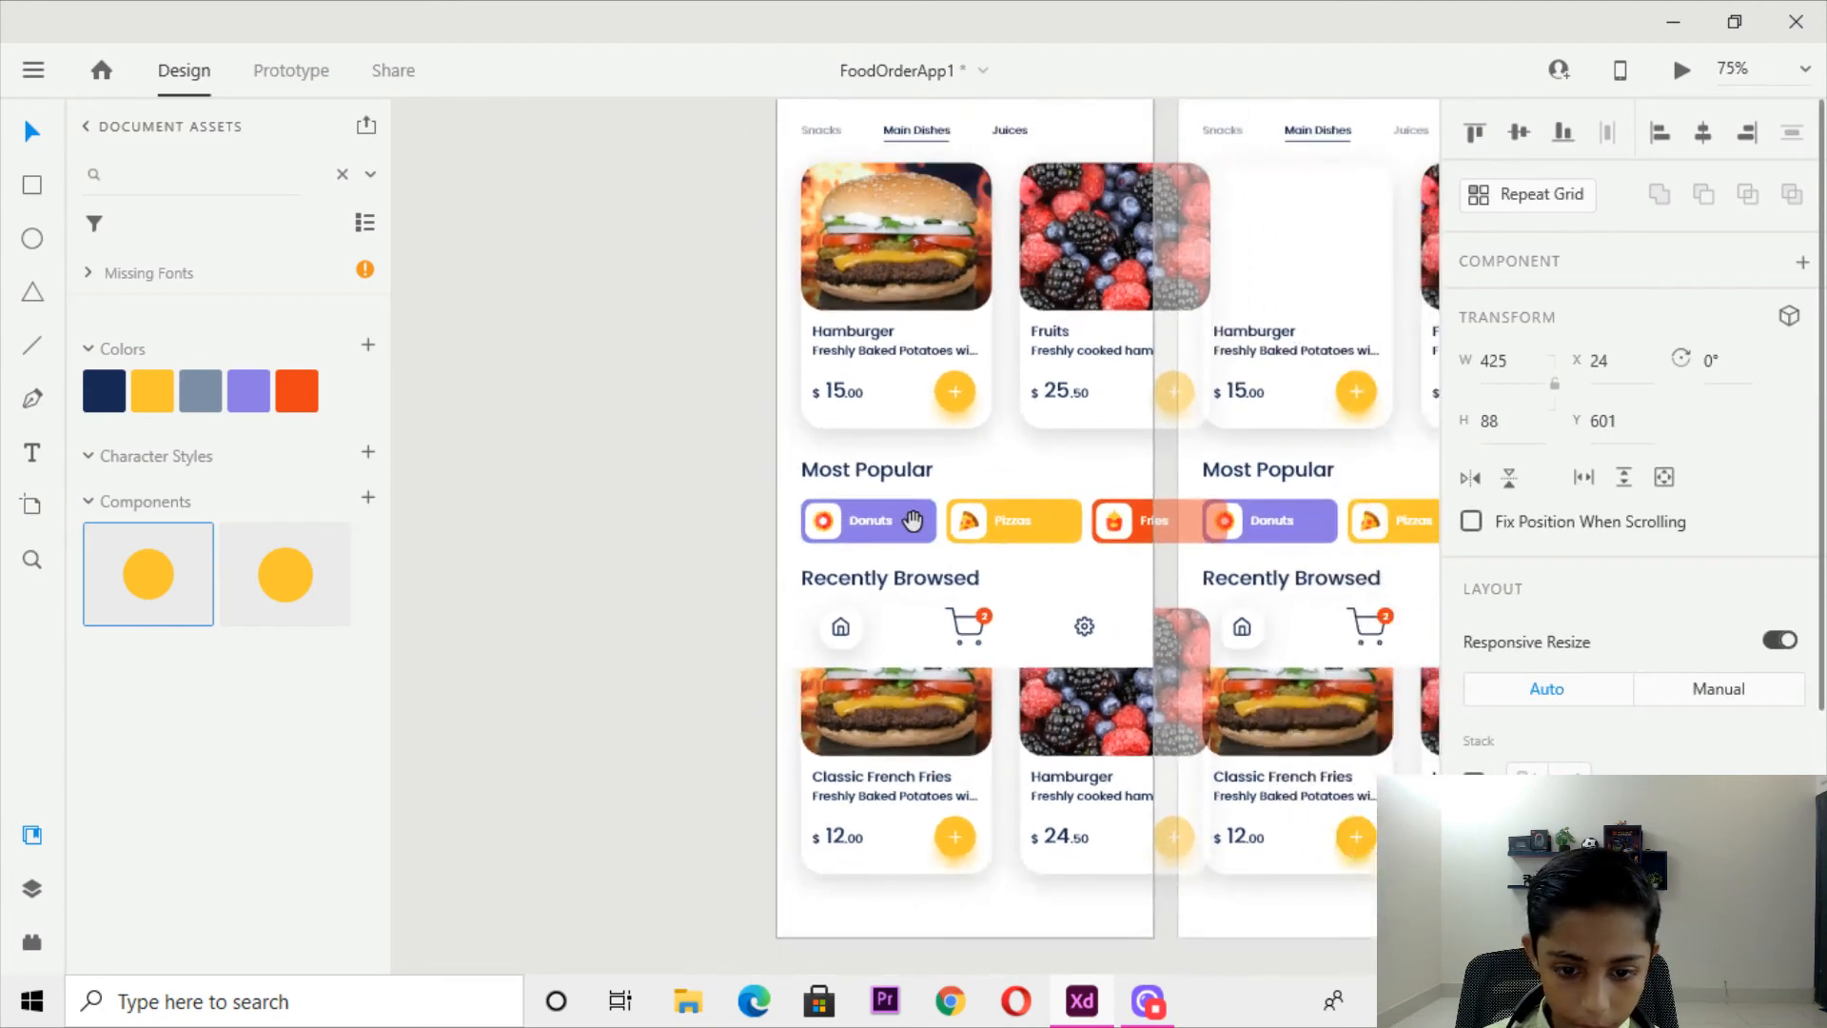
# Paste the Most Popular section into FoodAppHome – 3 below the two product cards, aligned with the Hamburger card's left edge.
pyautogui.moveTo(914, 528); pyautogui.dragTo(945, 658)
pyautogui.moveTo(680, 363); pyautogui.dragTo(979, 954)
pyautogui.moveTo(889, 465); pyautogui.dragTo(836, 800)
pyautogui.hotkey('ctrl', '+')
pyautogui.hotkey('ctrl', 'v')
pyautogui.moveTo(984, 635); pyautogui.dragTo(580, 21)
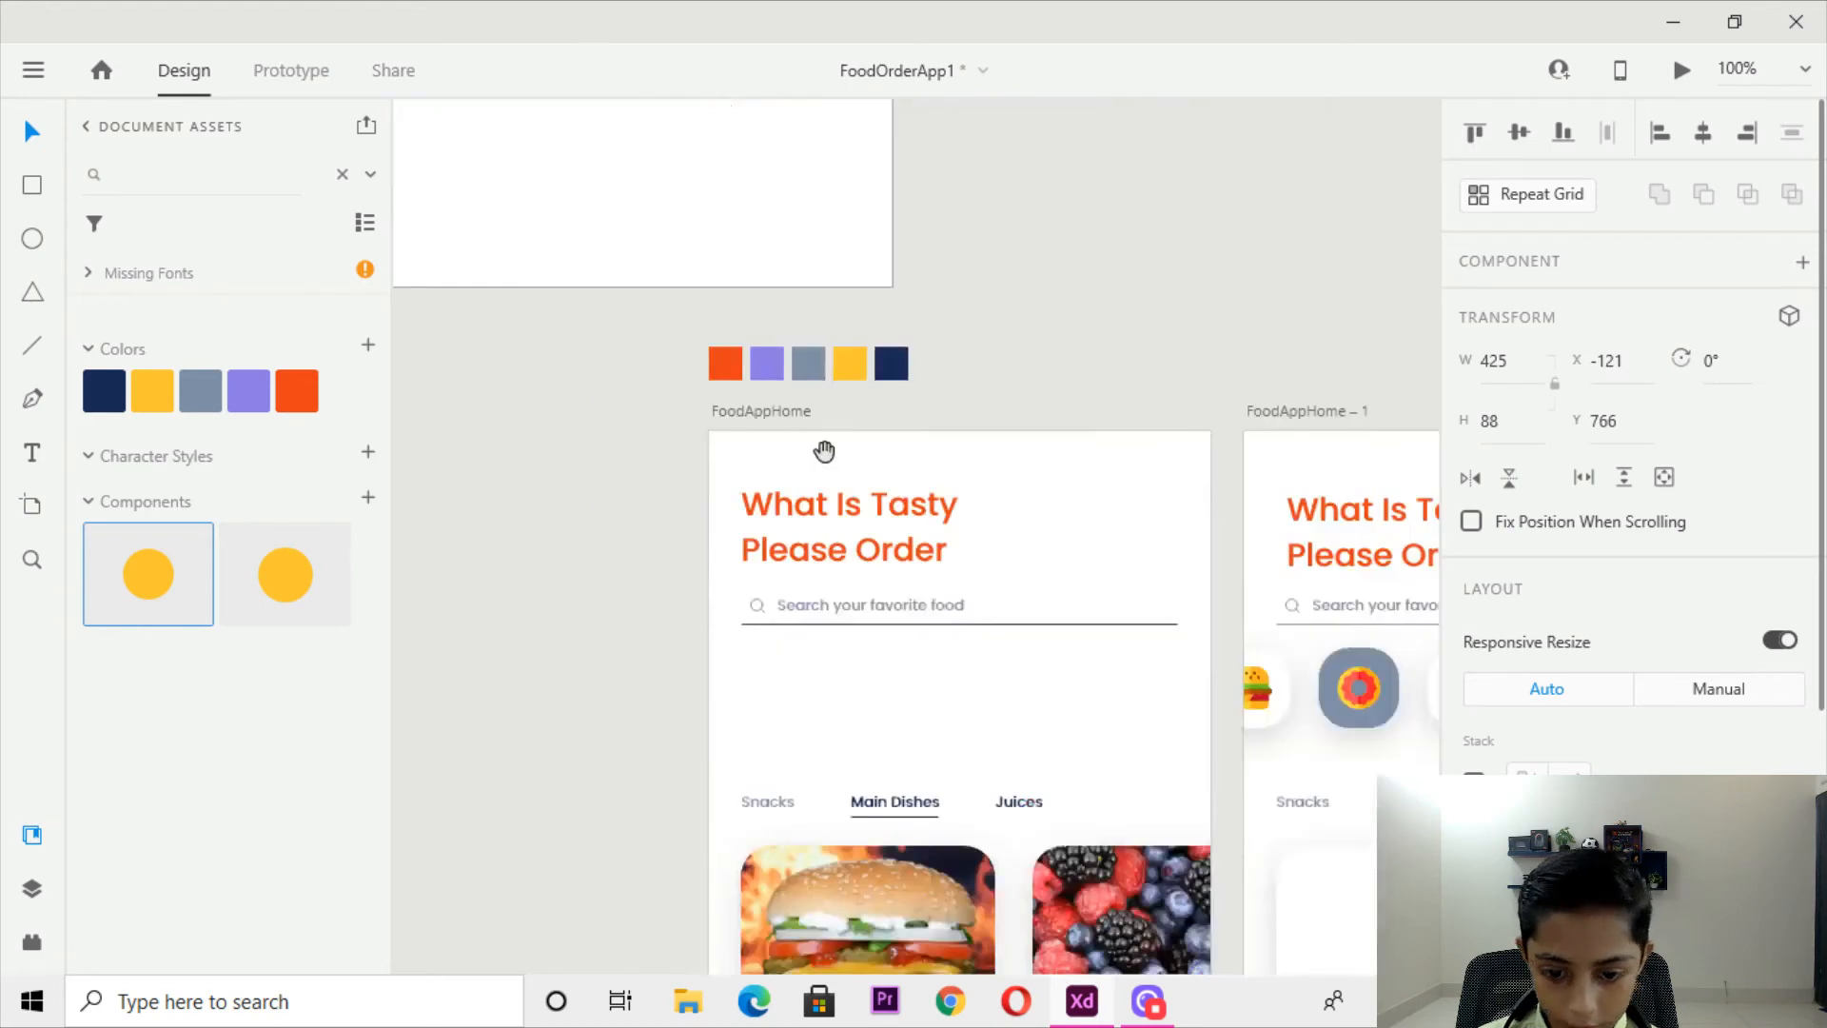
pyautogui.moveTo(719, 223); pyautogui.dragTo(872, 922)
pyautogui.moveTo(876, 606); pyautogui.dragTo(984, 714)
pyautogui.moveTo(654, 699); pyautogui.dragTo(852, 375)
pyautogui.click(797, 576)
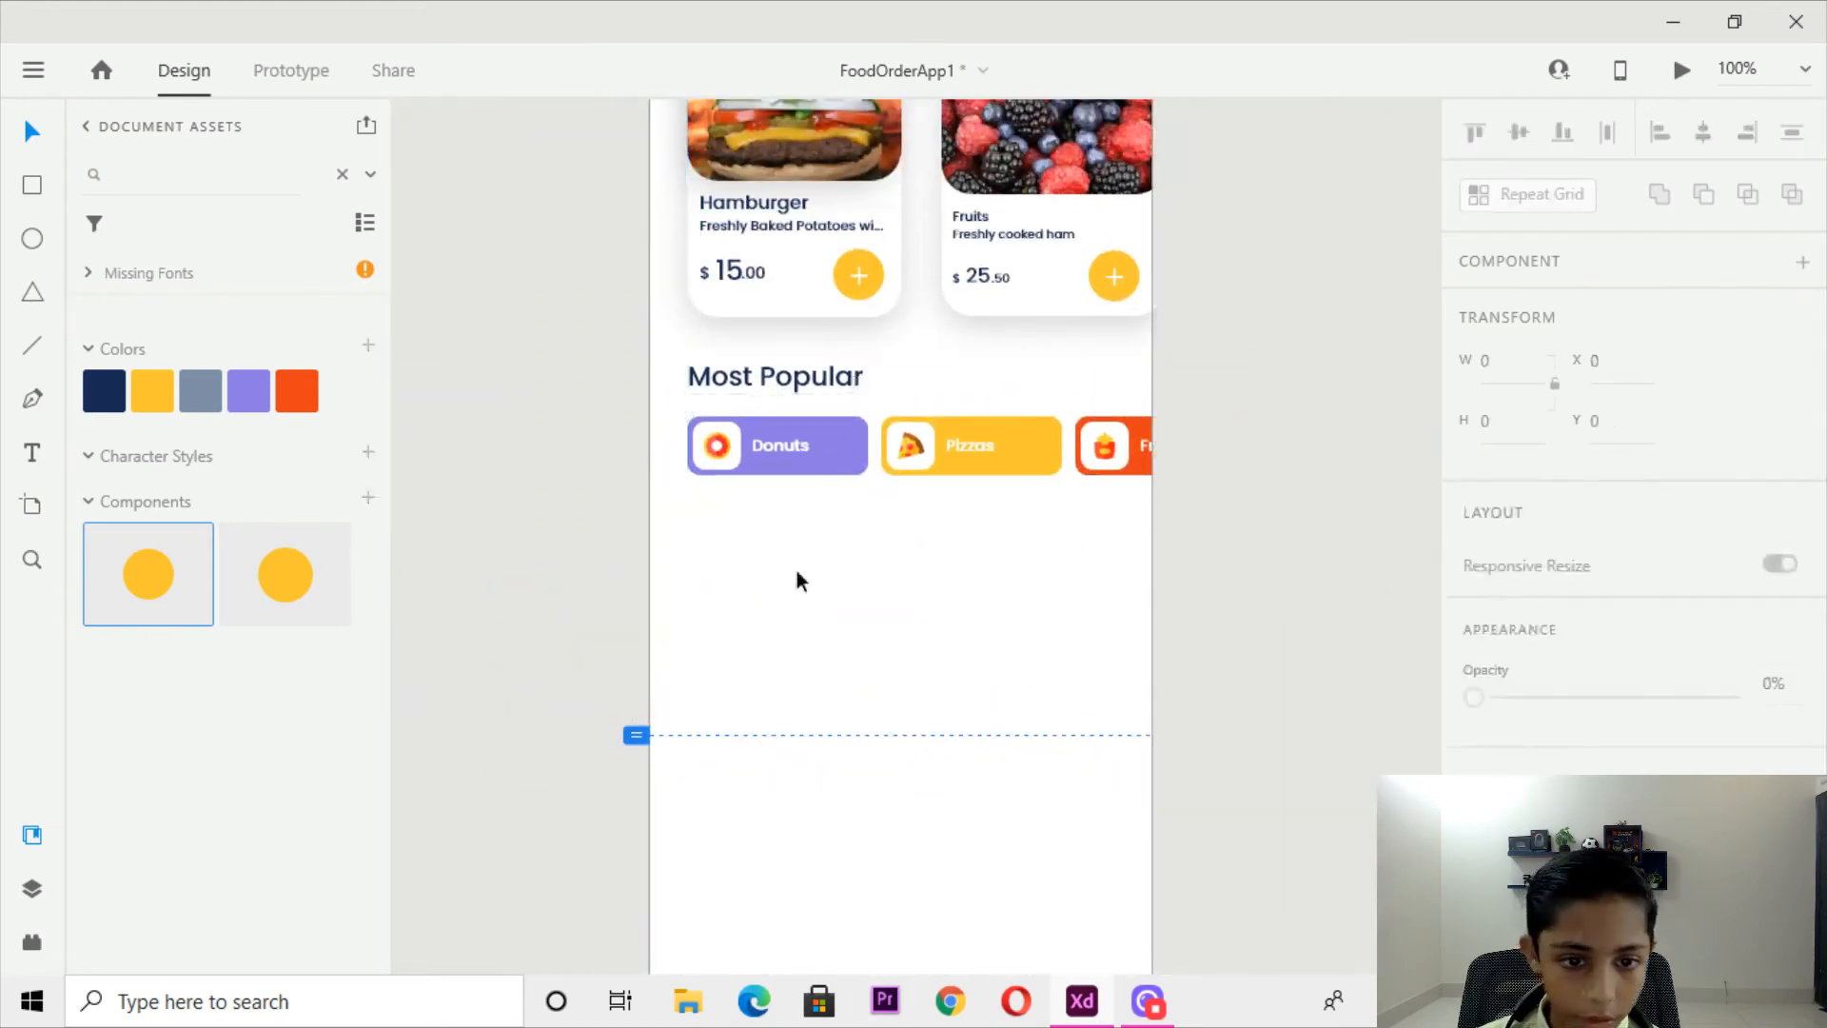
# Retype the pasted section's heading as "Most Popular".
pyautogui.hotkey('ctrl', '+')
pyautogui.hotkey('ctrl', '+')
pyautogui.moveTo(661, 347); pyautogui.dragTo(745, 532)
pyautogui.click(726, 378)
pyautogui.doubleClick(726, 380)
pyautogui.doubleClick(726, 381)
pyautogui.press('BackSpace')
pyautogui.write('Mos')
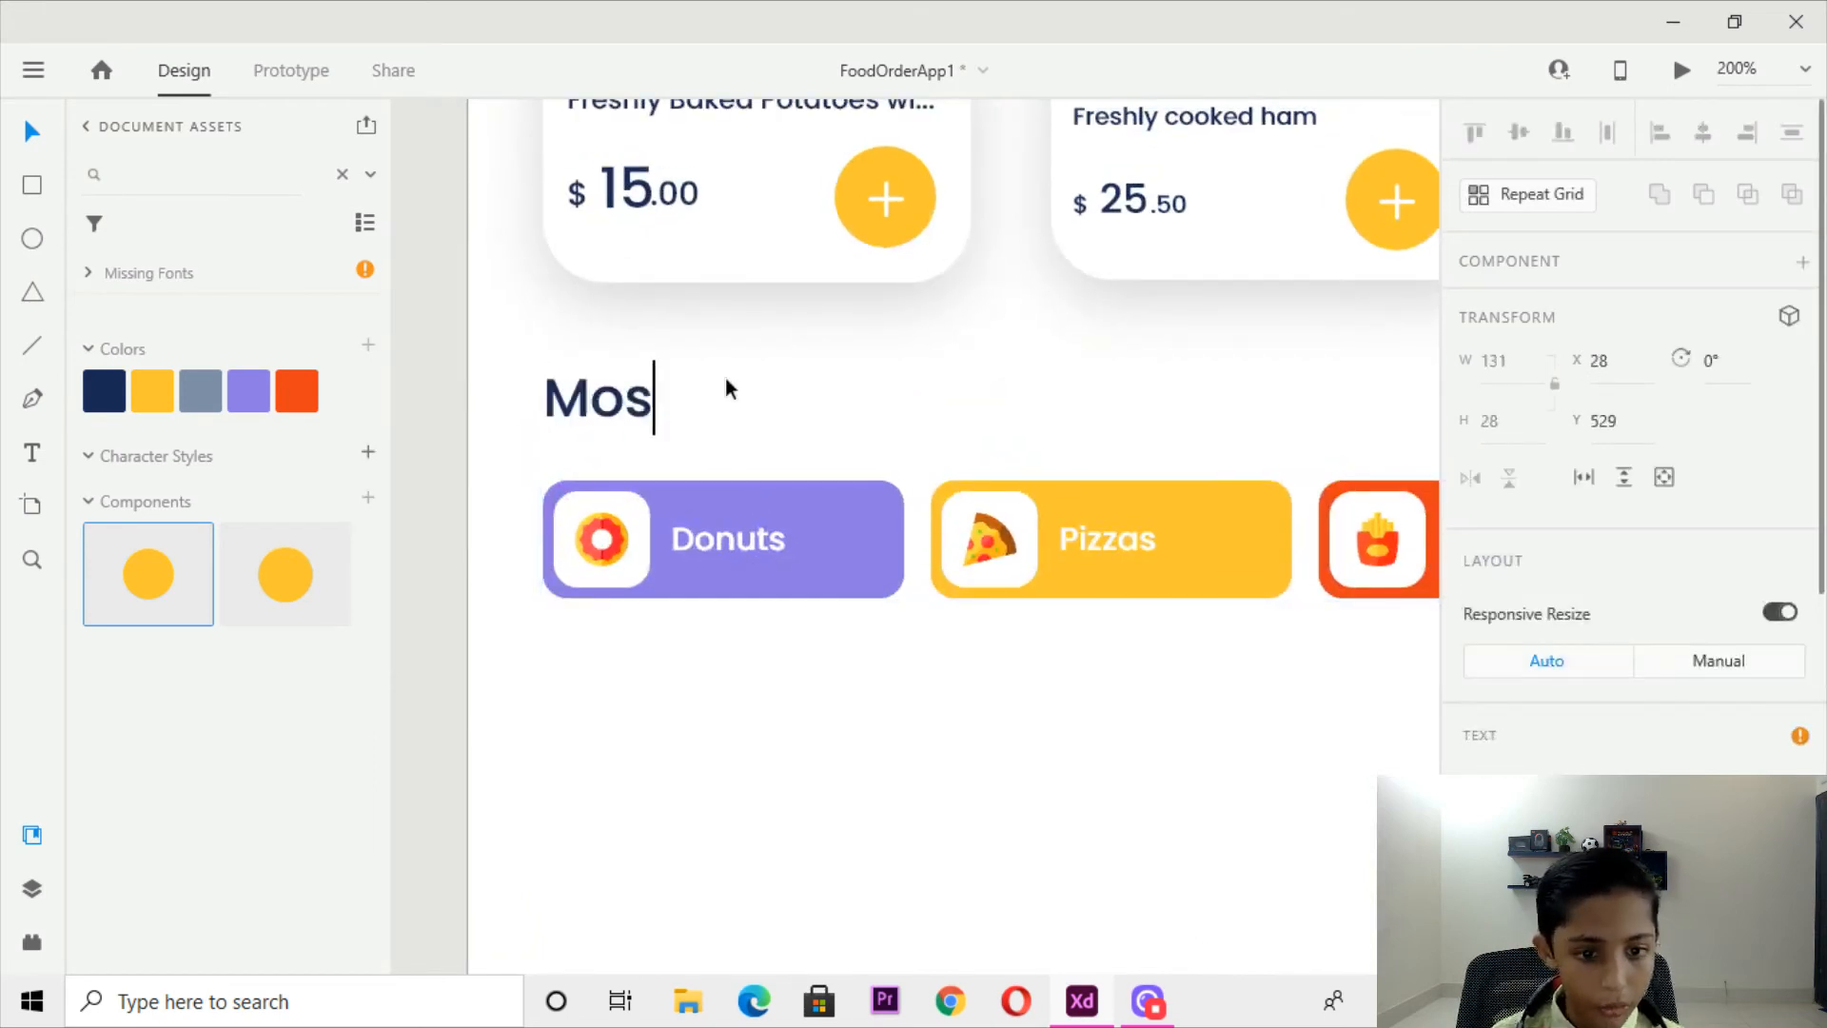
pyautogui.write('t Popular')
pyautogui.press('Escape')
pyautogui.doubleClick(704, 550)
pyautogui.press('Delete')
pyautogui.hotkey('ctrl', 'z')
pyautogui.click(716, 418)
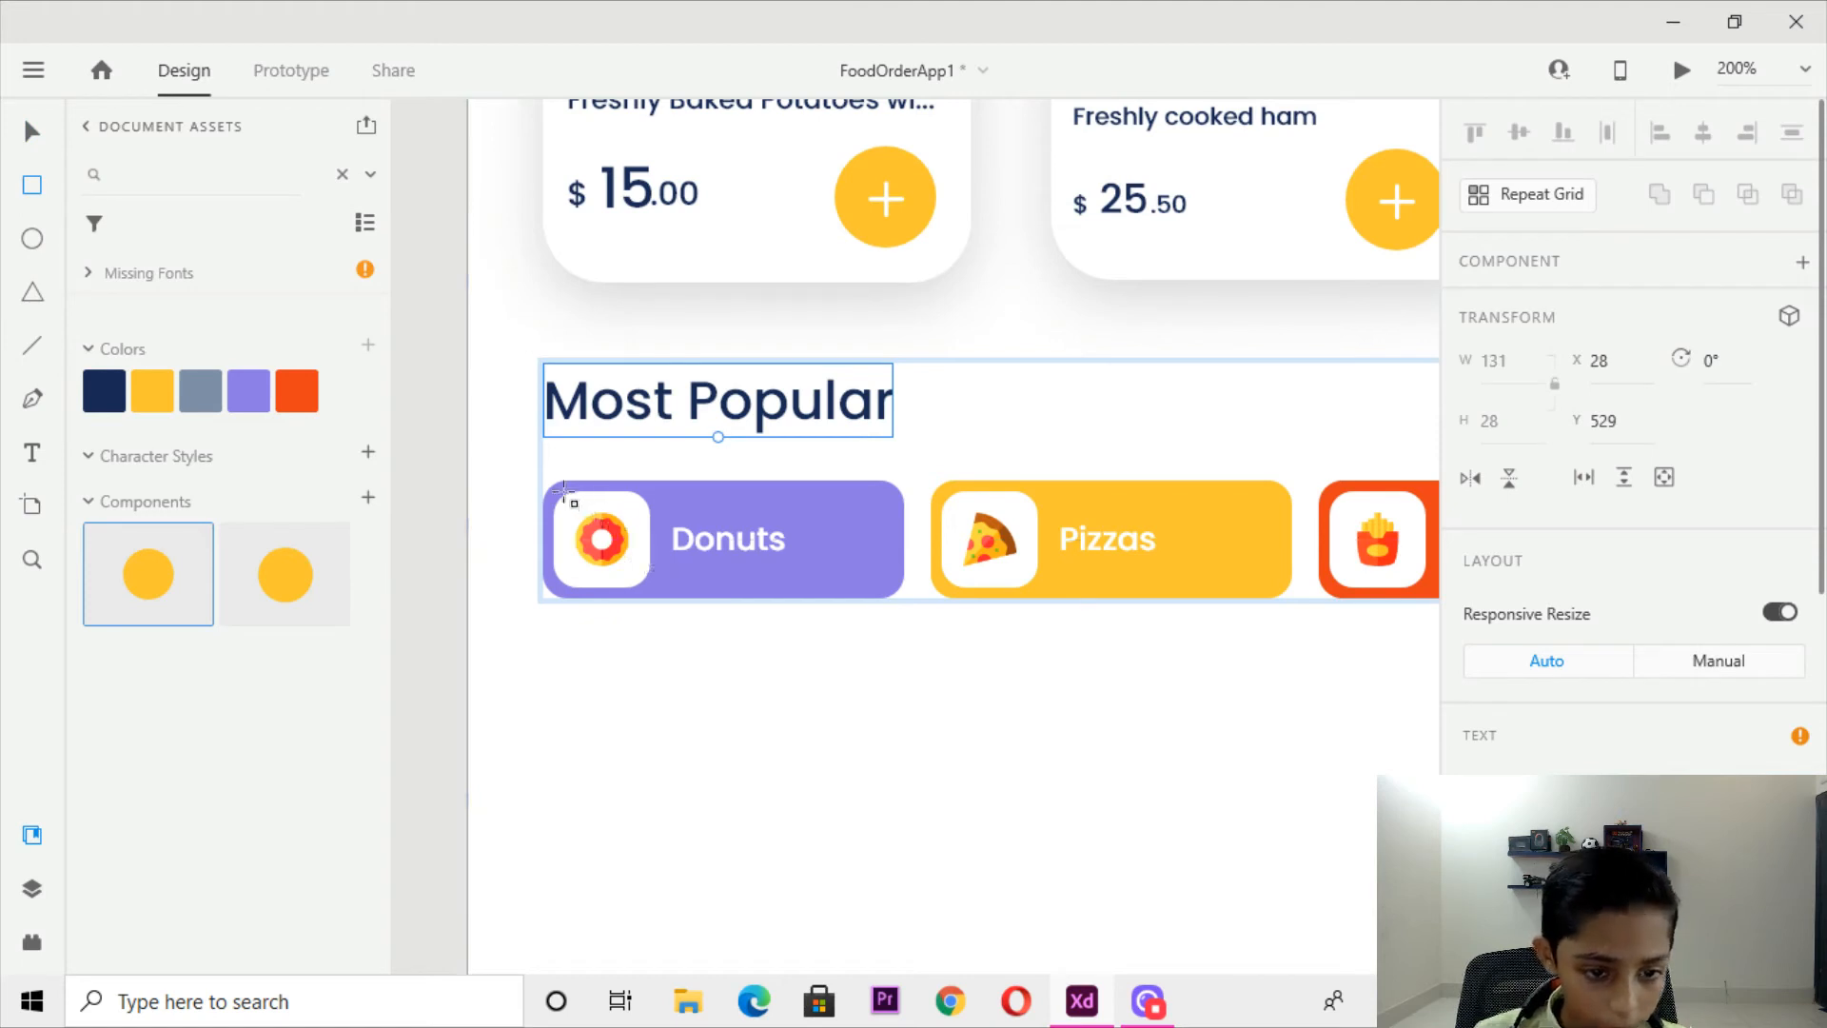
pyautogui.click(763, 552)
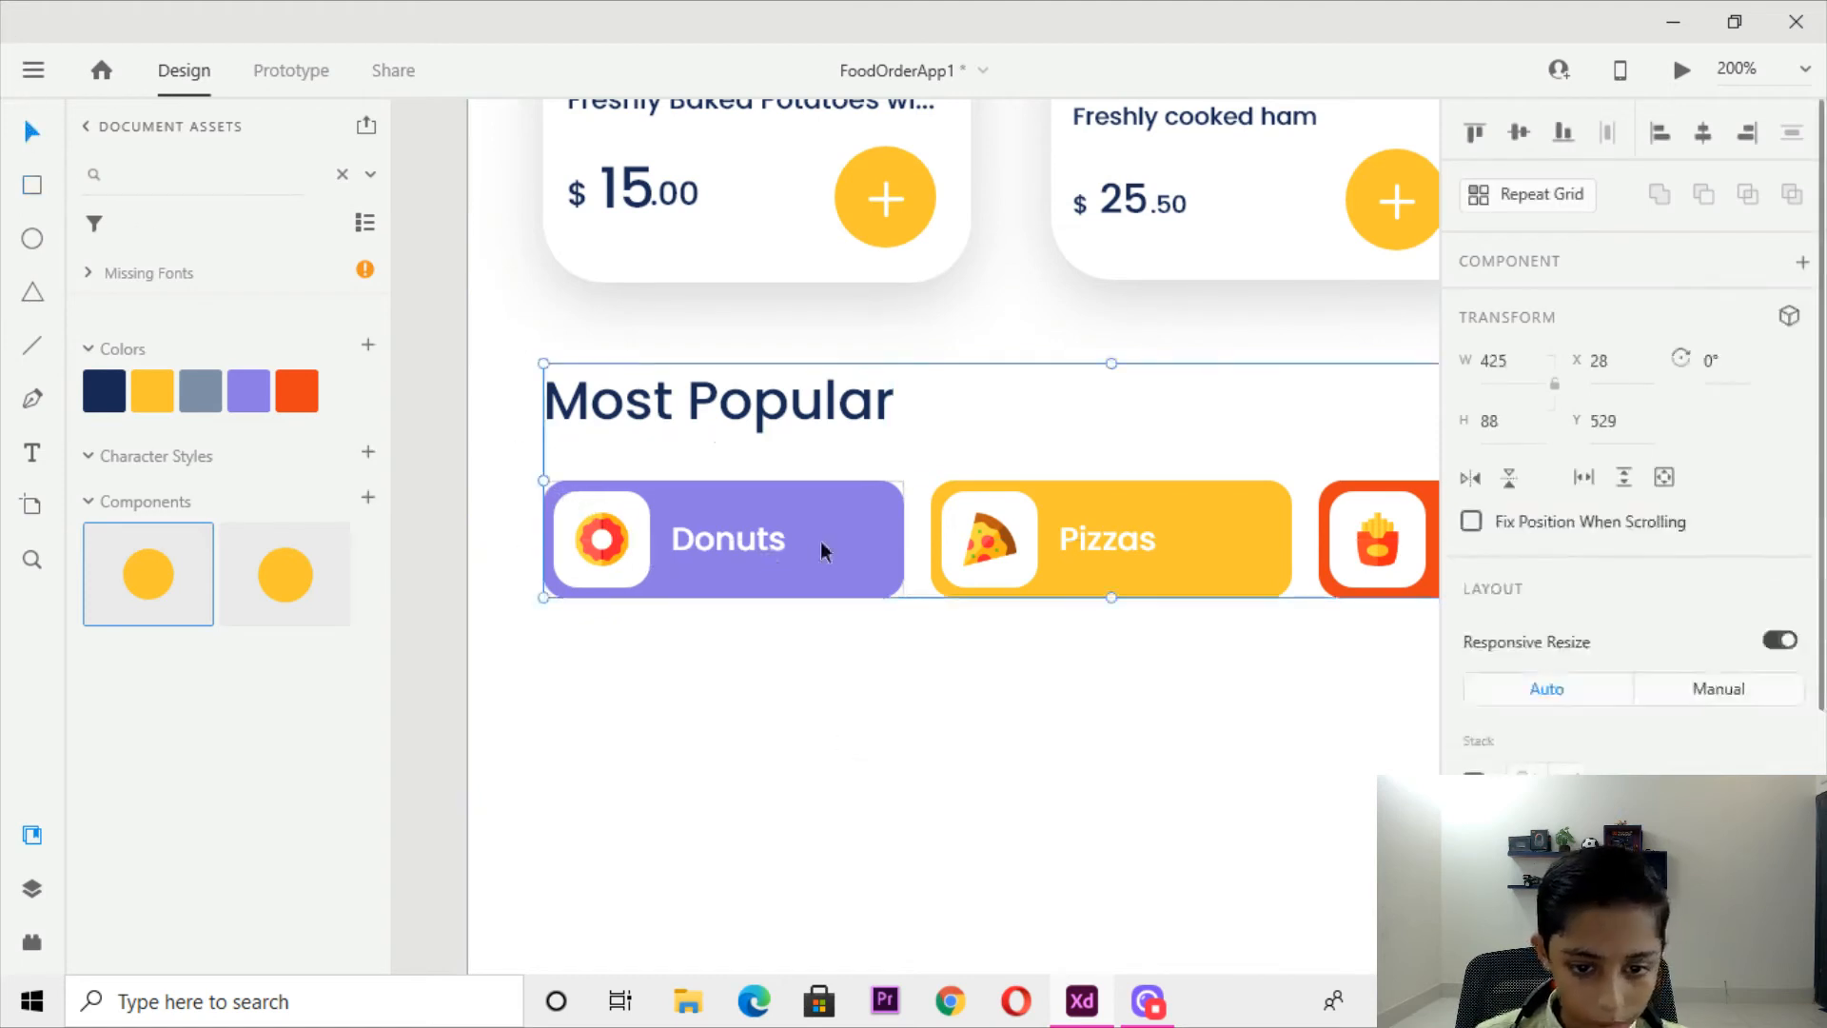
pyautogui.scroll(-4, 1665, 721)
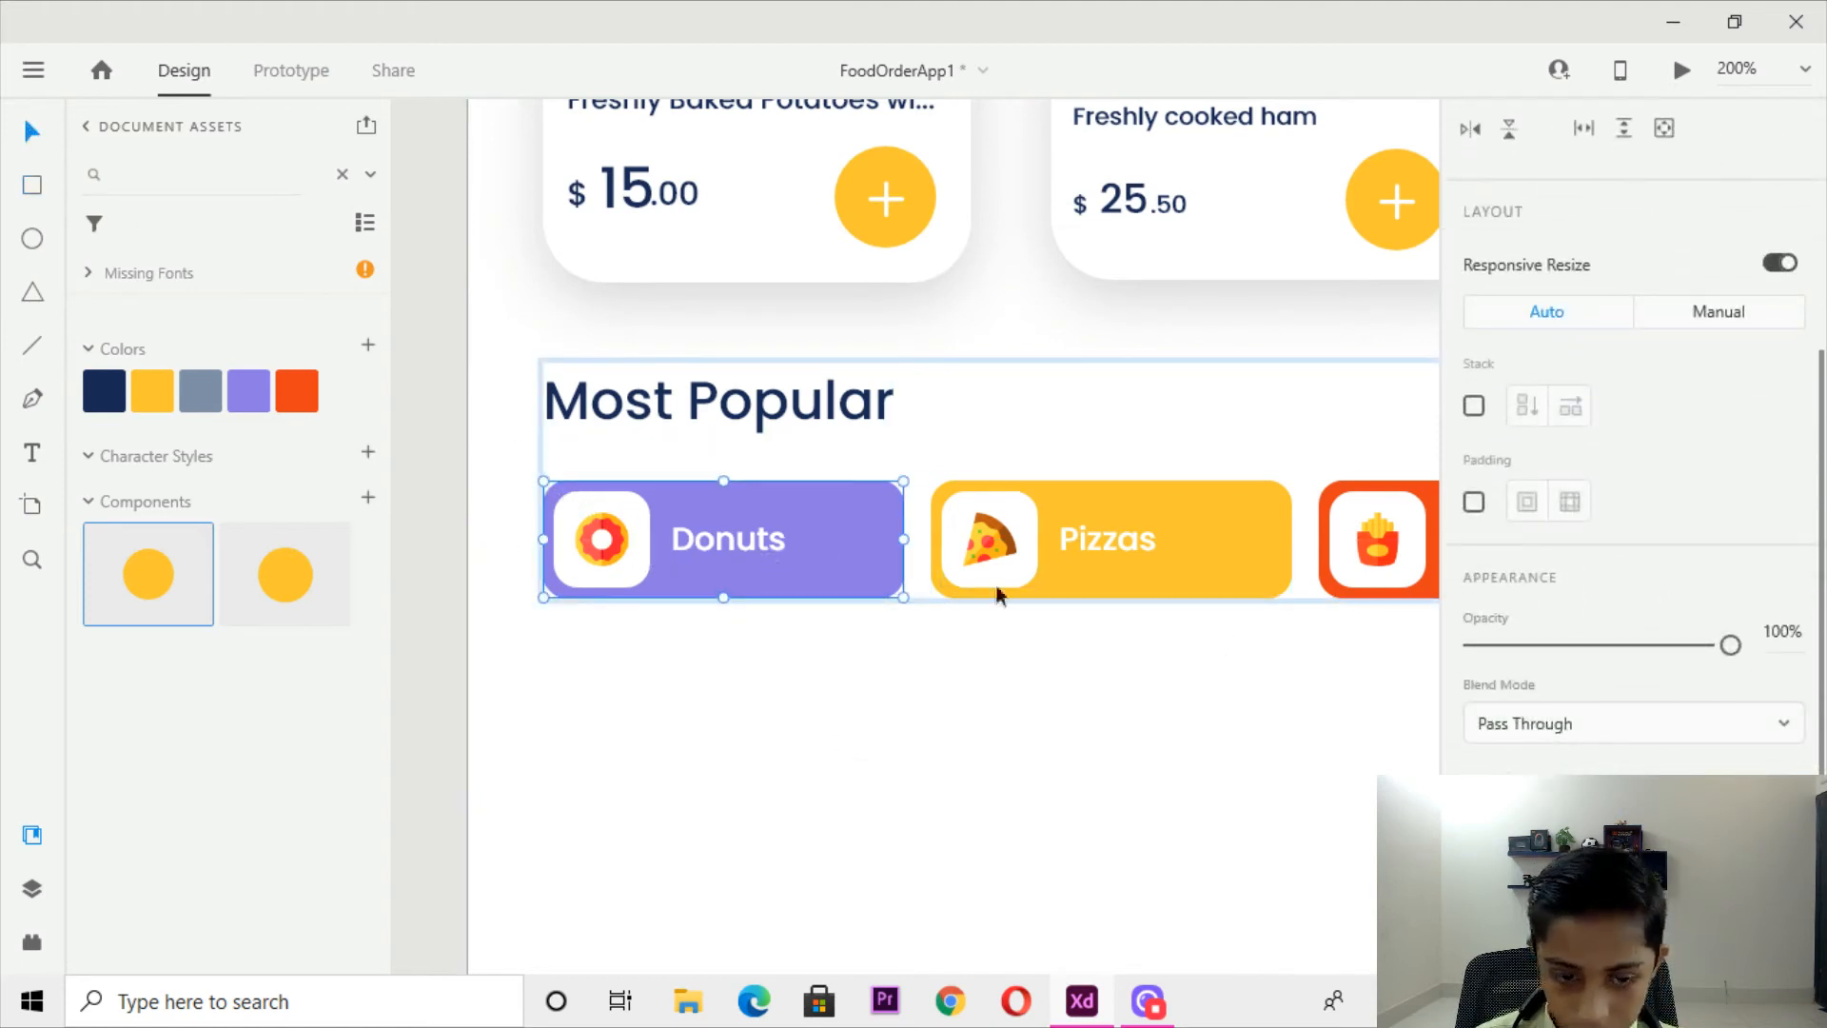
pyautogui.click(843, 678)
pyautogui.click(872, 559)
pyautogui.click(872, 702)
pyautogui.click(705, 384)
pyautogui.click(535, 251)
# Ungroup the Most Popular section into separate elements and select the Donuts chip on its own.
pyautogui.click(618, 425)
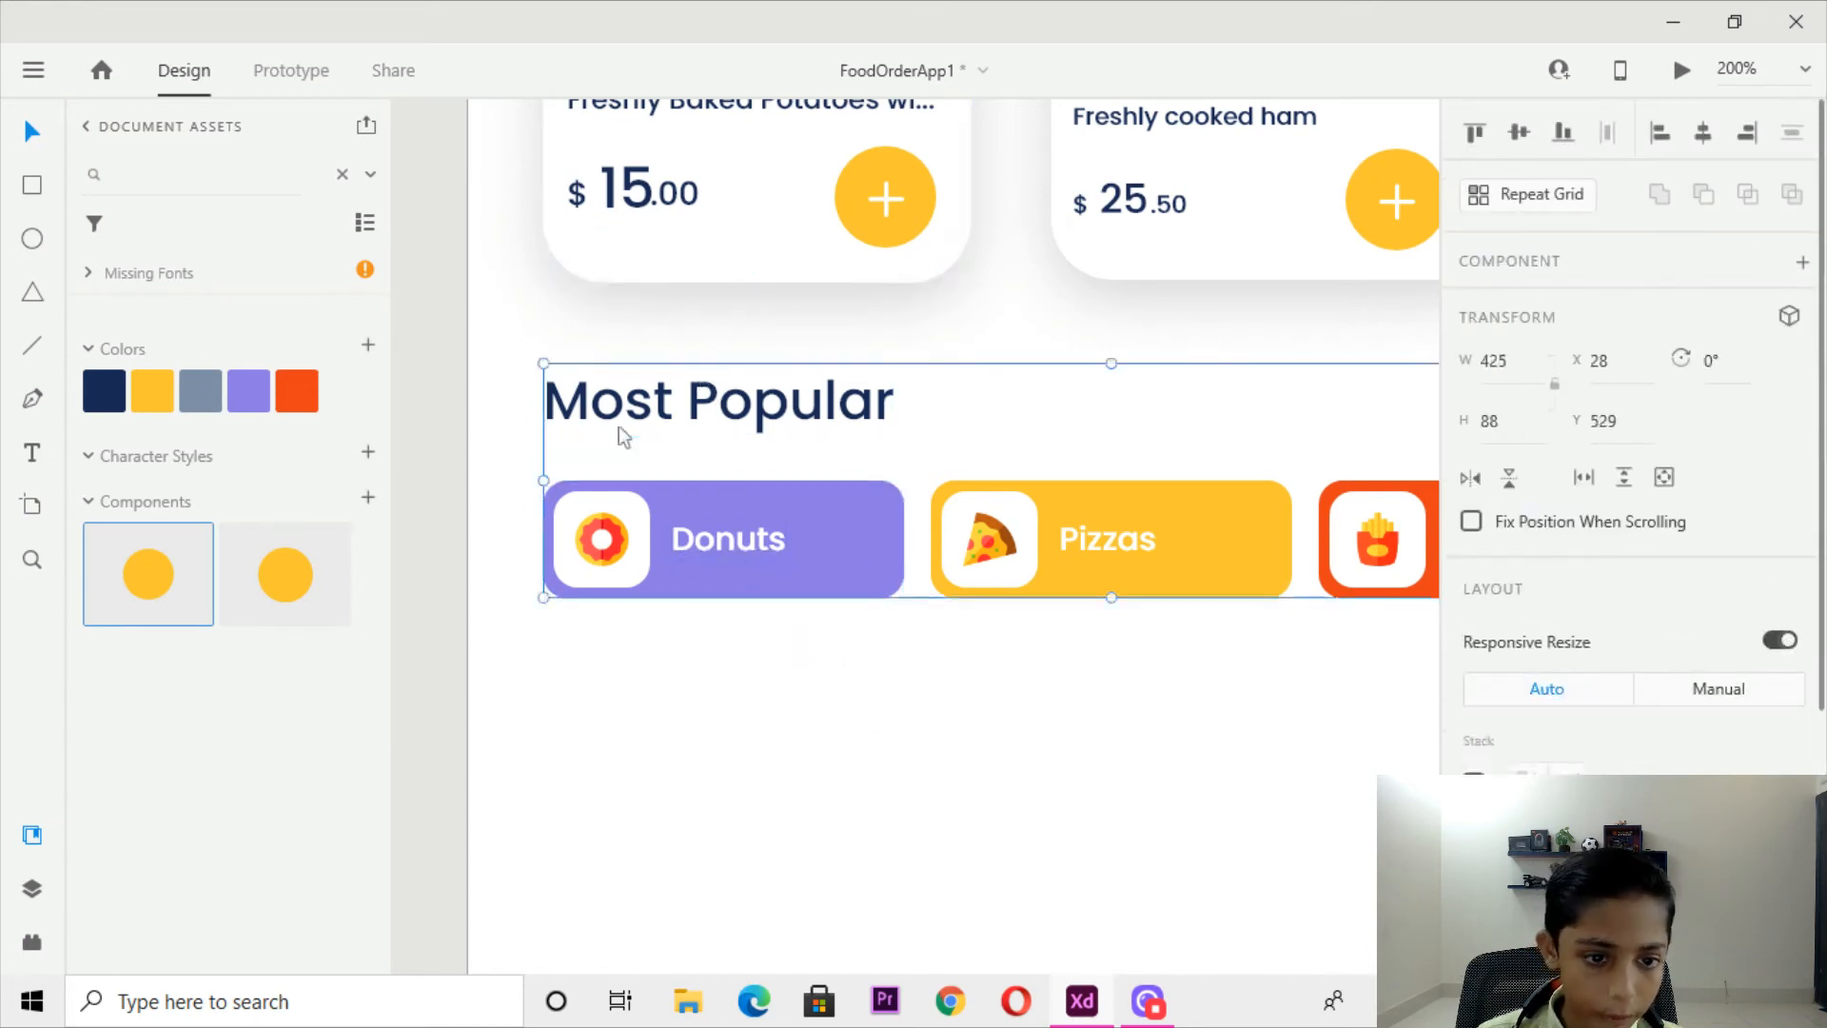
pyautogui.rightClick(619, 425)
pyautogui.click(689, 554)
pyautogui.click(762, 562)
pyautogui.scroll(-1, 1505, 724)
pyautogui.scroll(-3, 1505, 723)
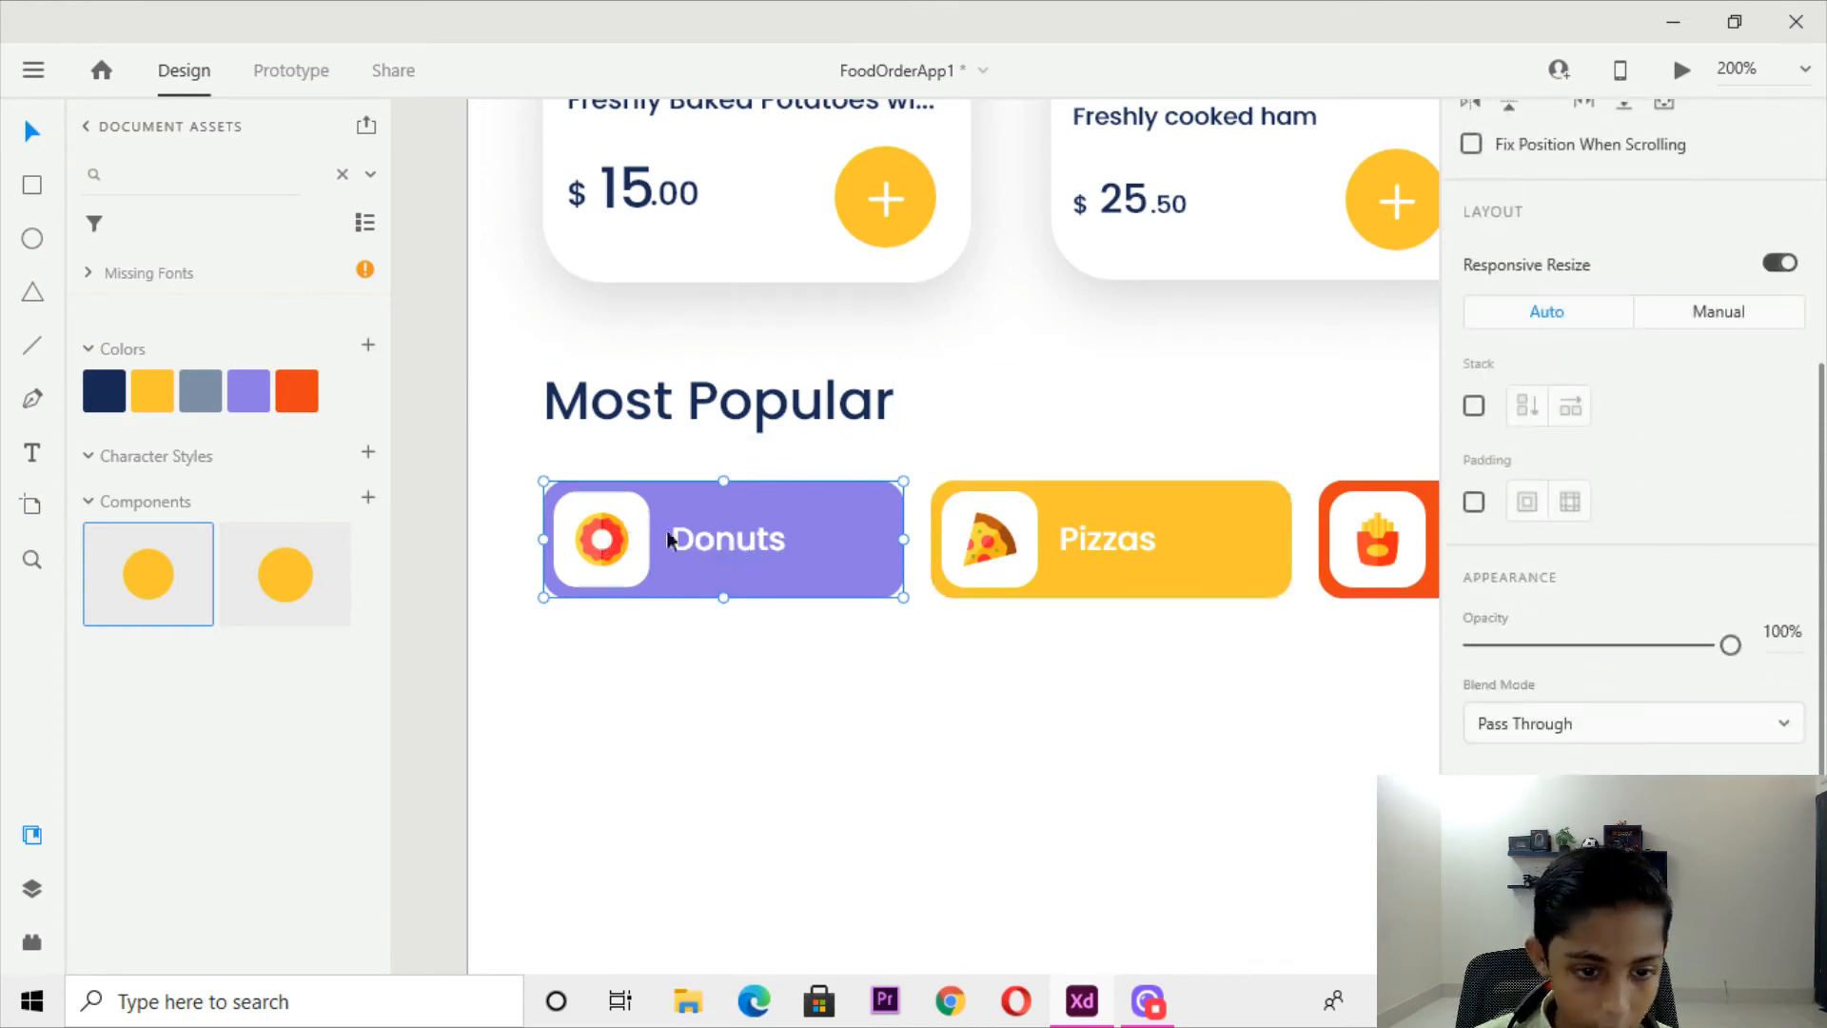
# Draw a rectangle exactly over the Donuts chip, with its fill turned off and its corners rounded to 9.
pyautogui.click(777, 613)
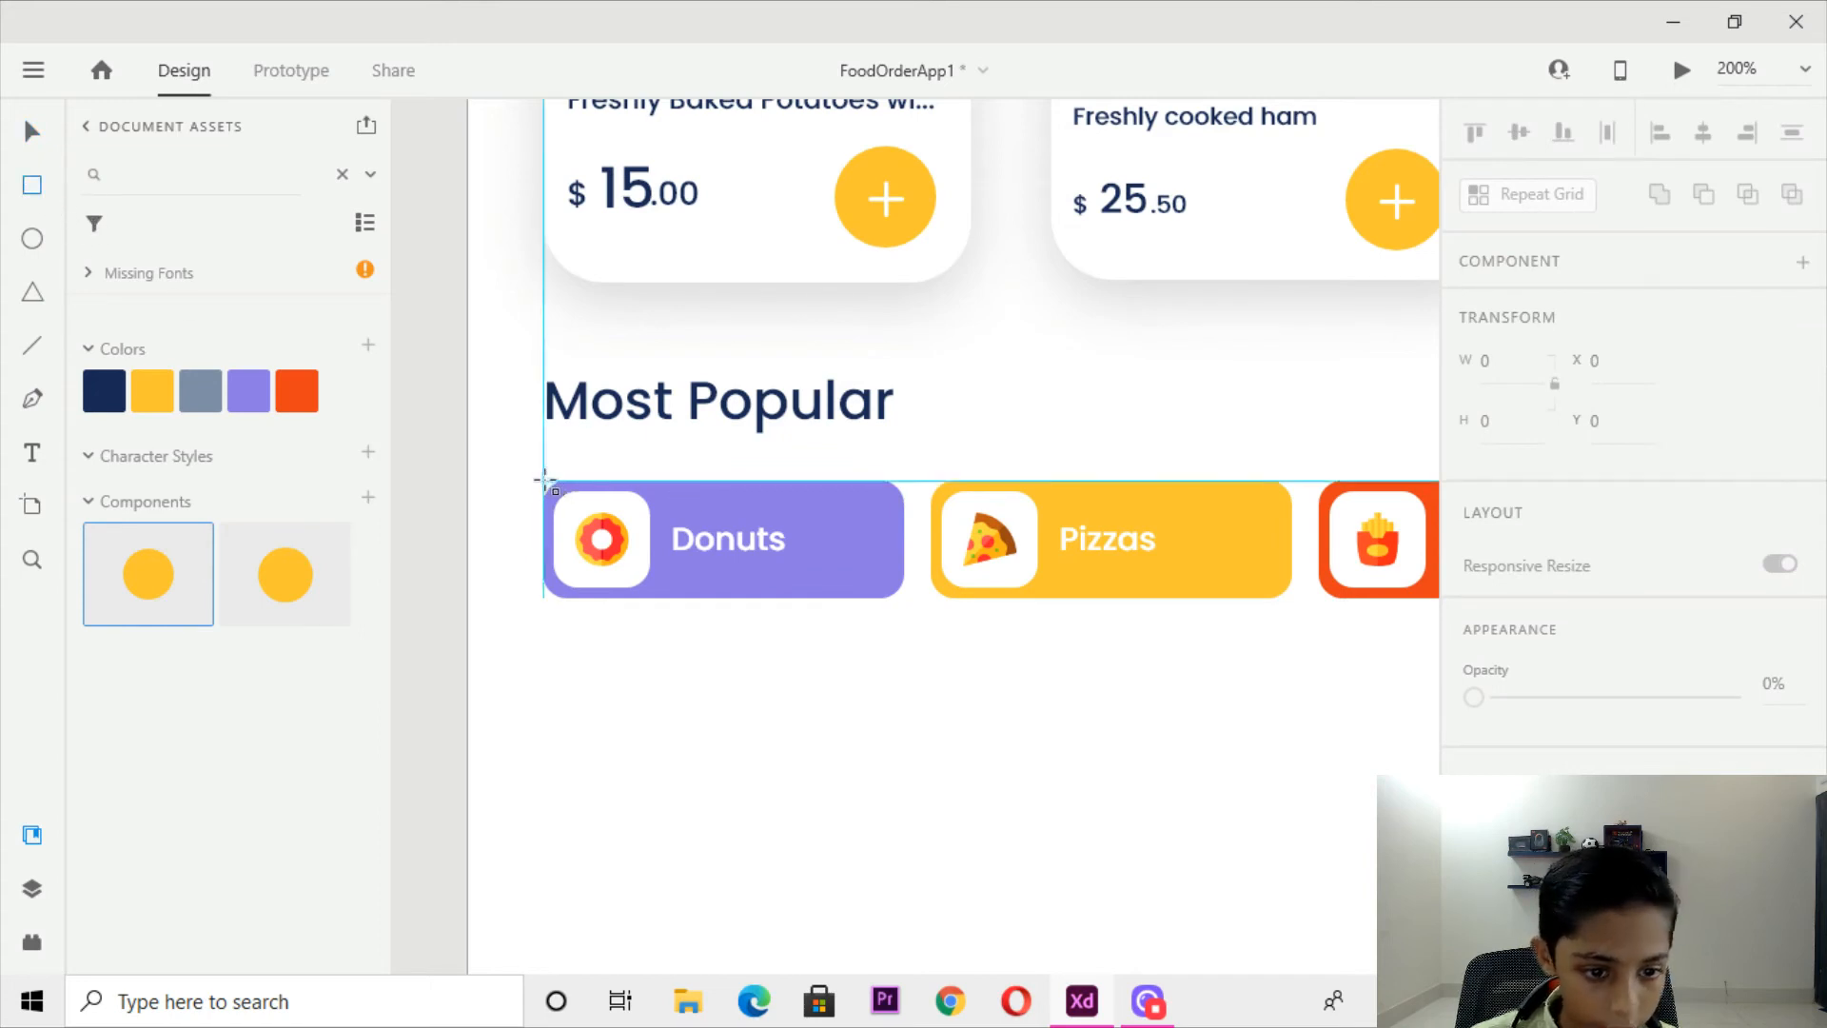
pyautogui.moveTo(545, 482); pyautogui.dragTo(905, 598)
pyautogui.scroll(-4, 1536, 709)
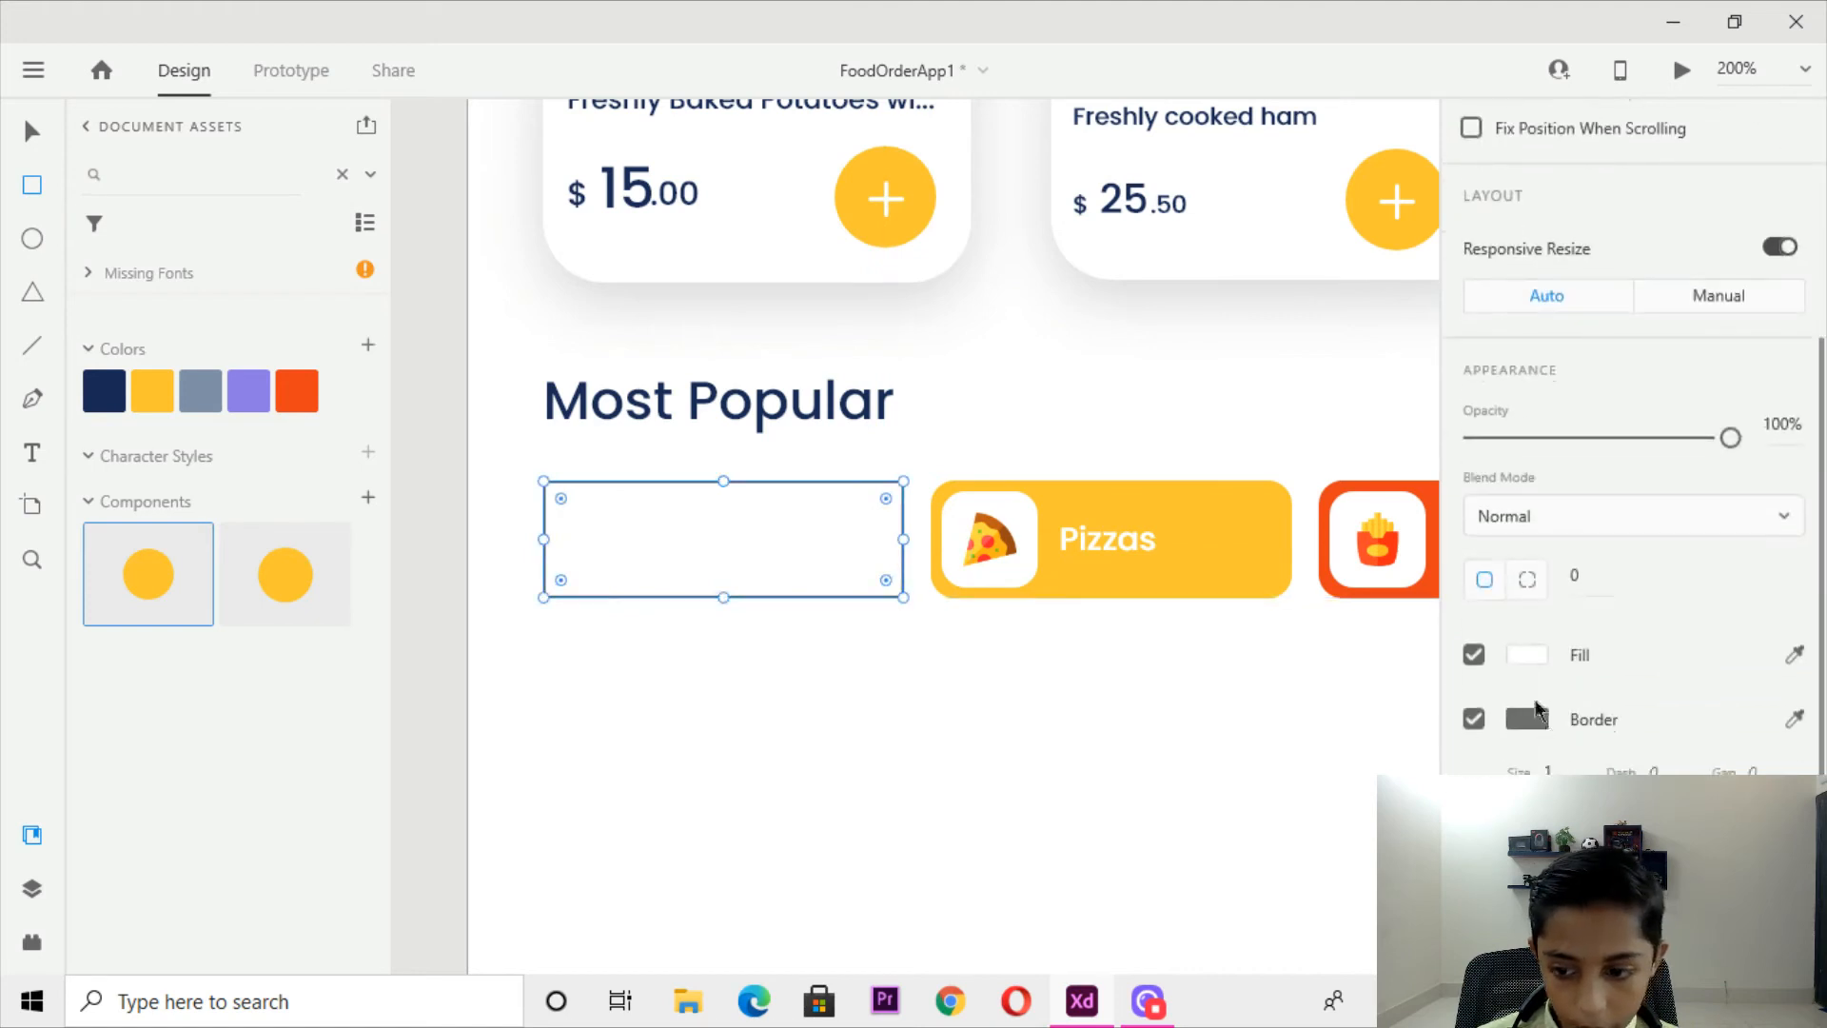
pyautogui.click(1474, 654)
pyautogui.moveTo(885, 502); pyautogui.dragTo(886, 515)
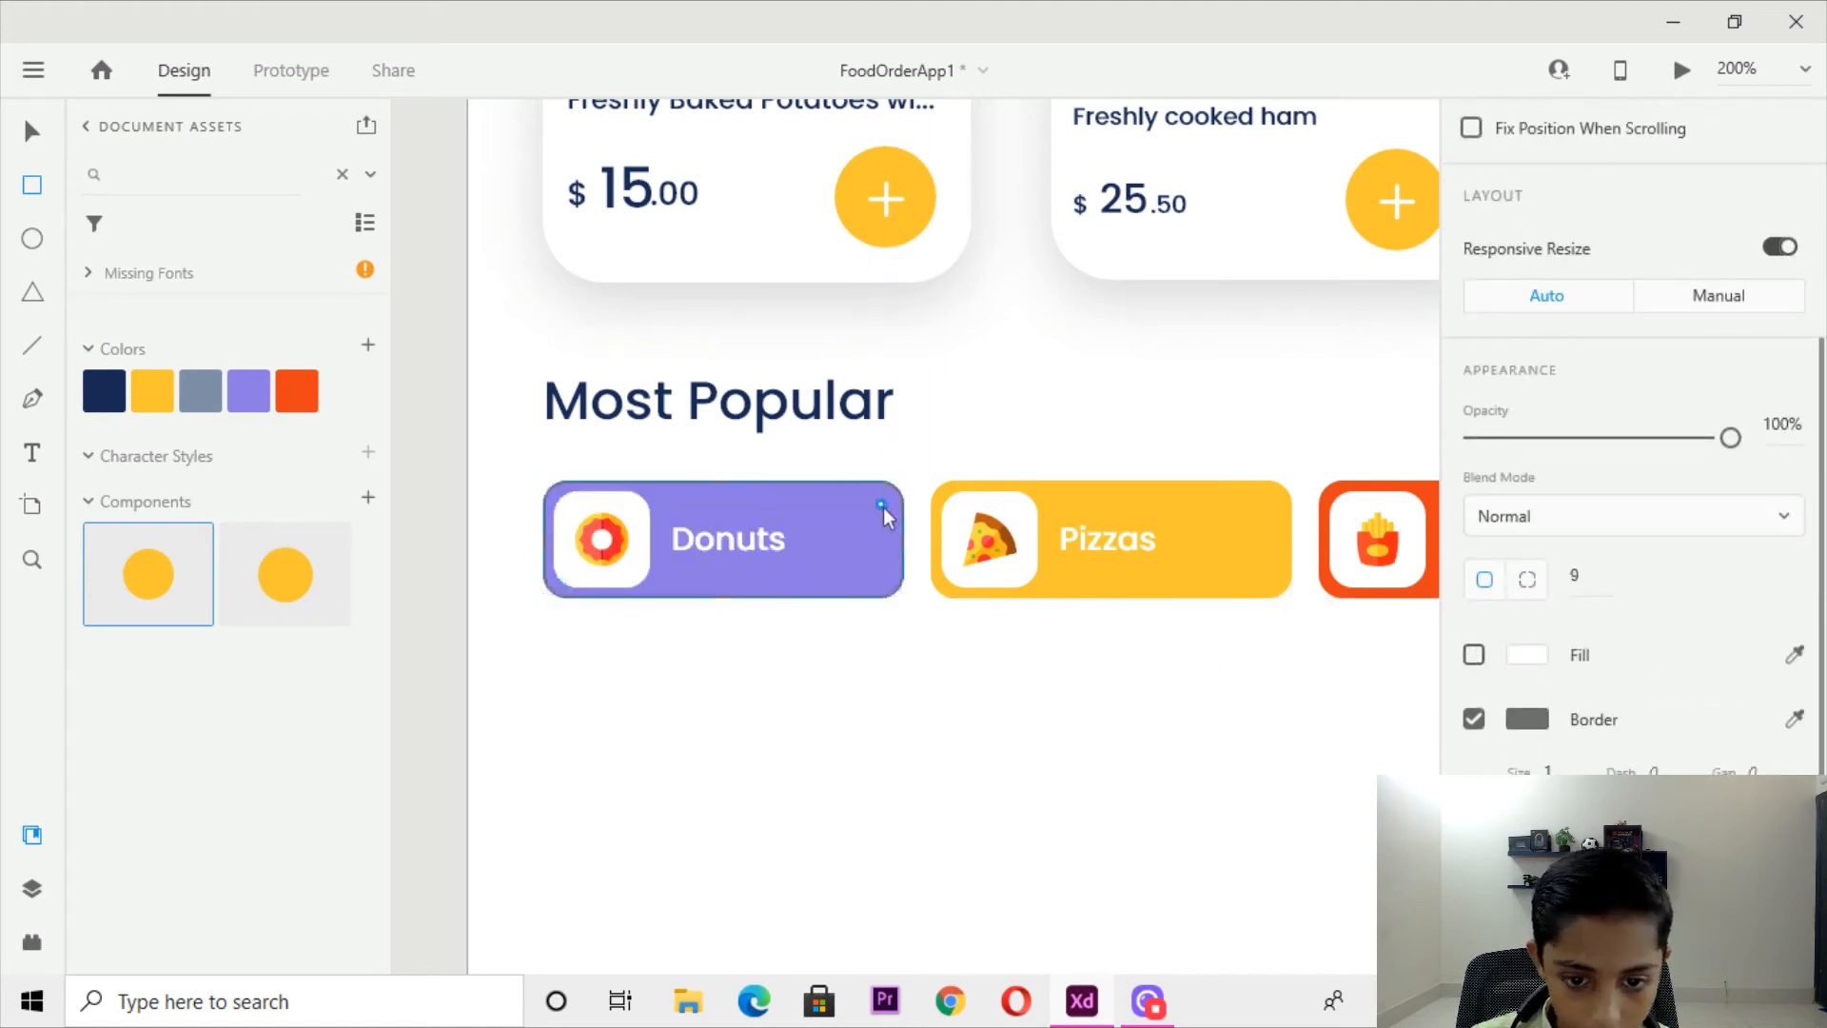
# Fill the new rectangle with the Donuts chip's purple and turn off its border.
pyautogui.scroll(-2, 1491, 678)
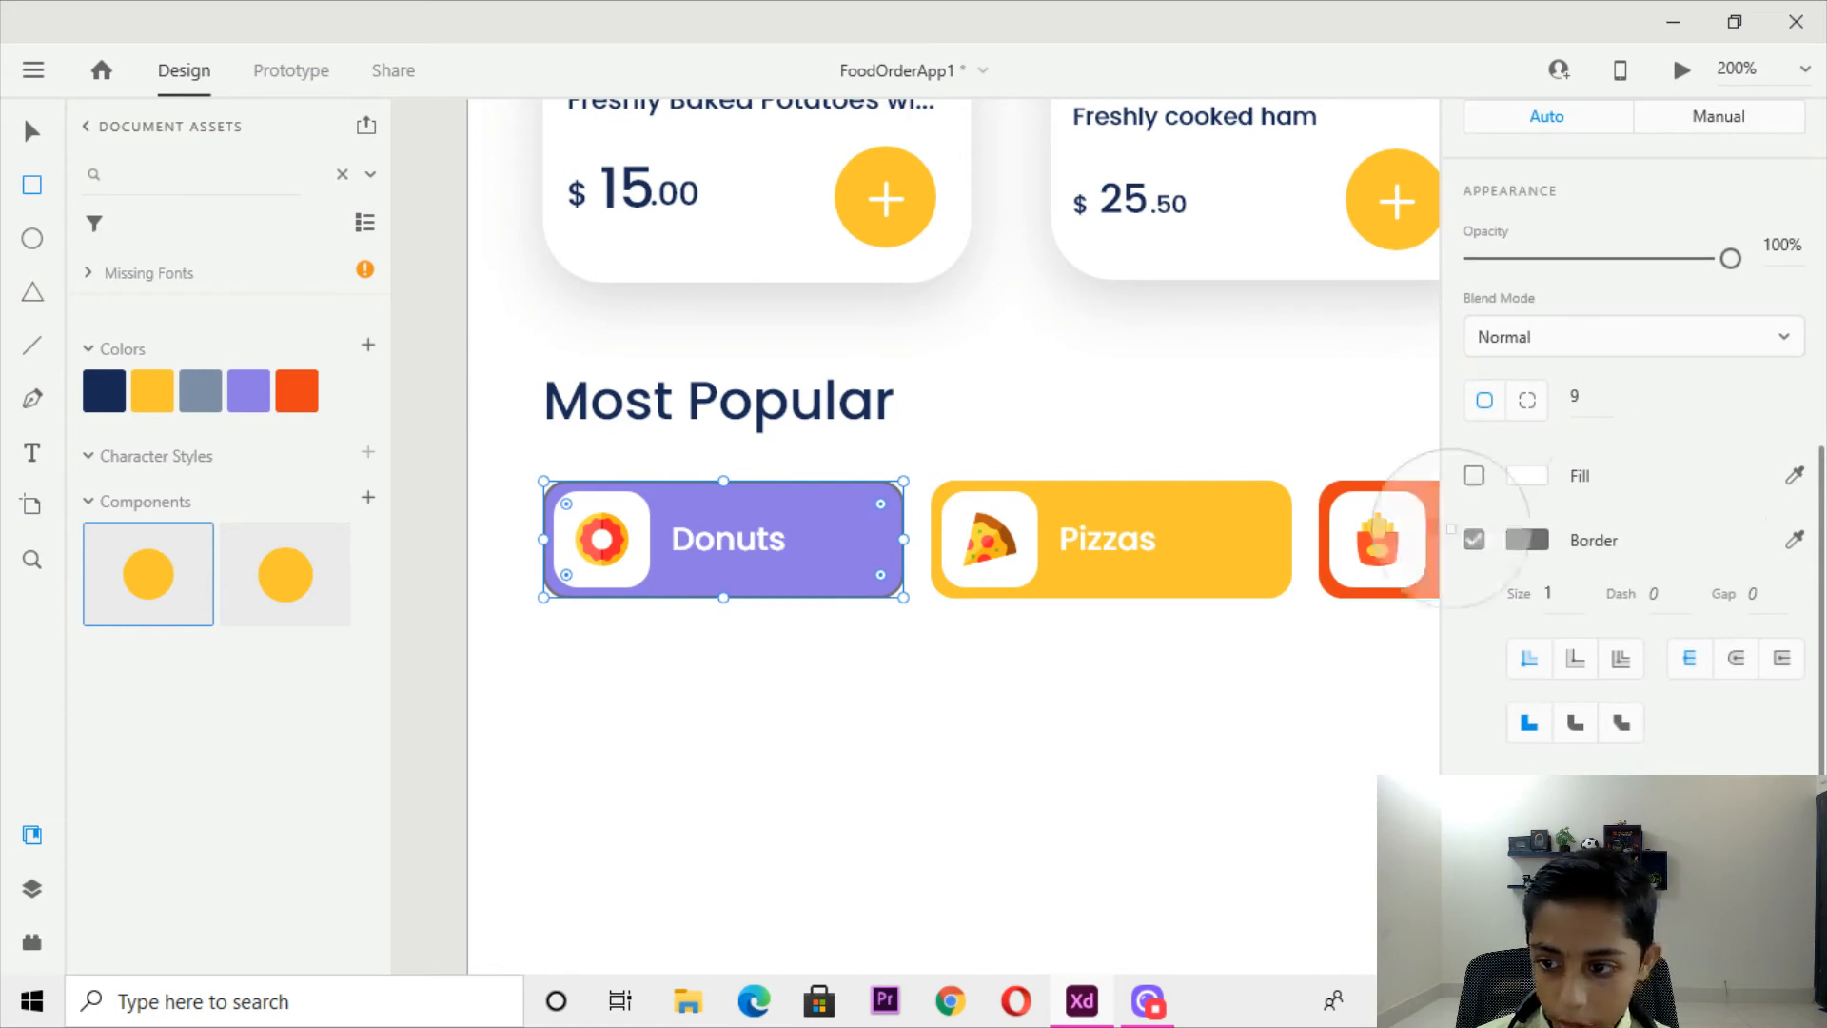
pyautogui.click(815, 531)
pyautogui.click(34, 69)
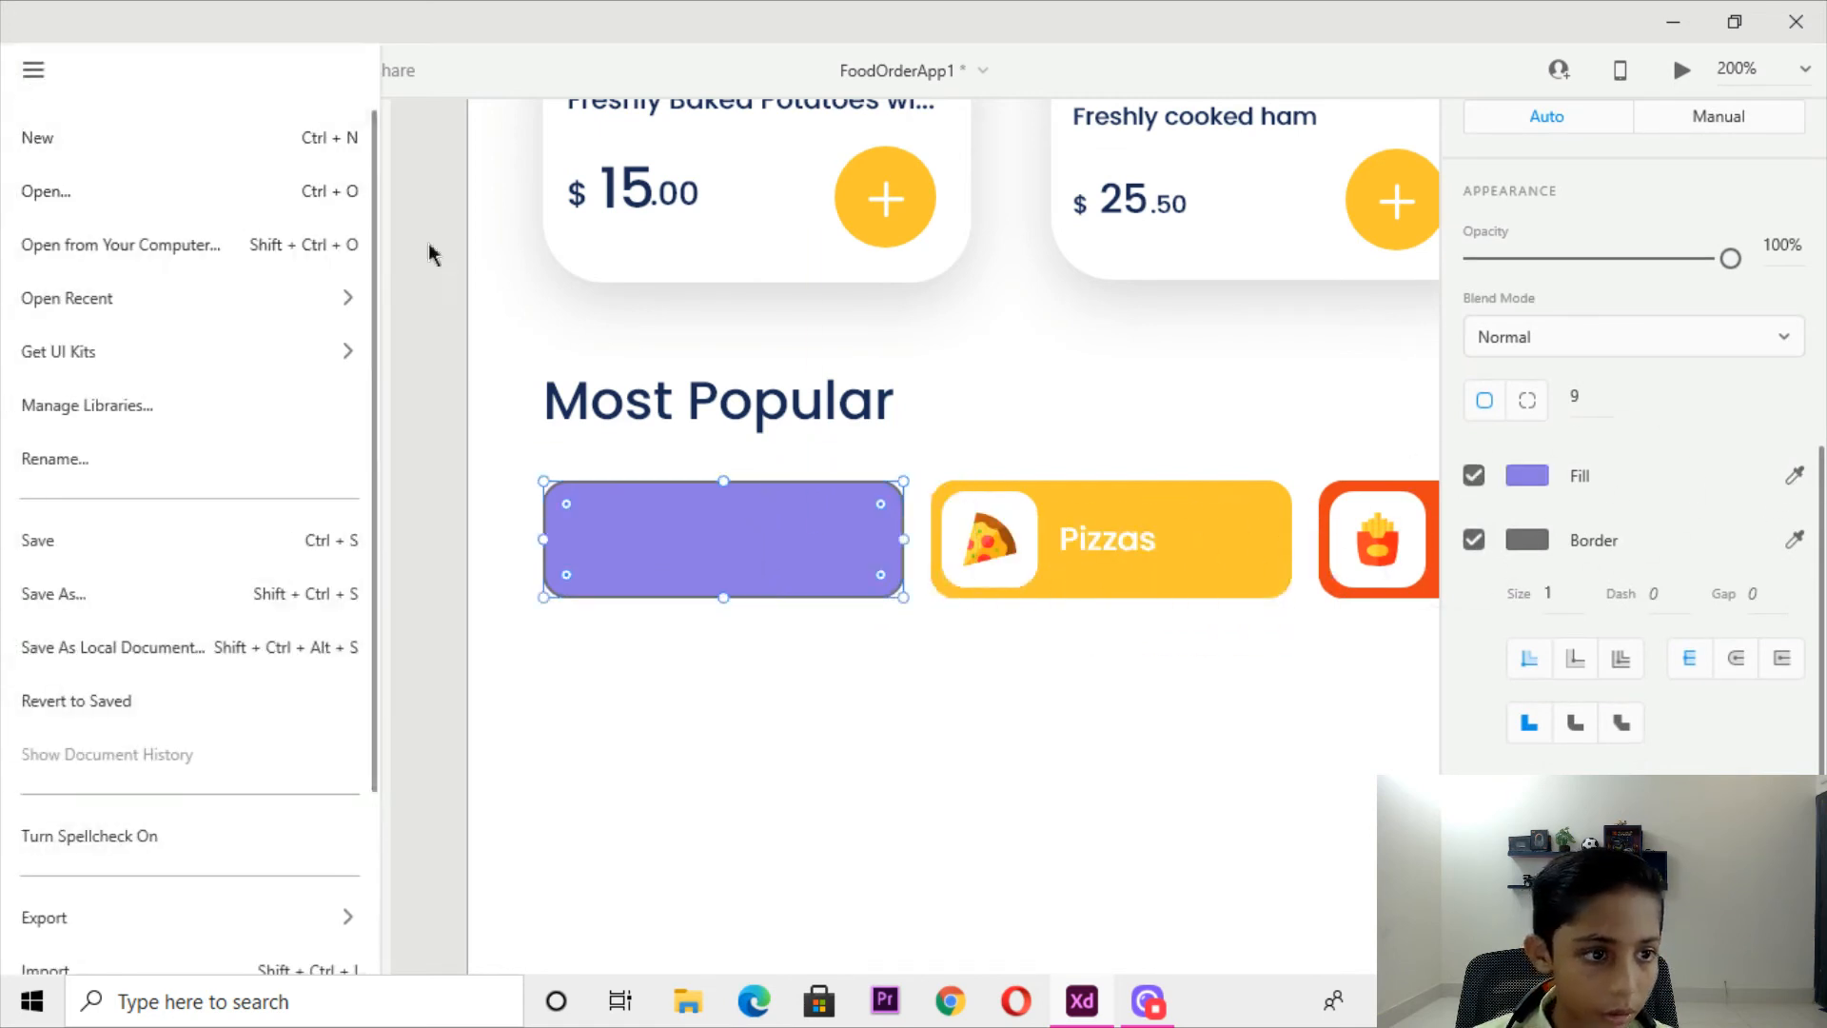
pyautogui.click(595, 358)
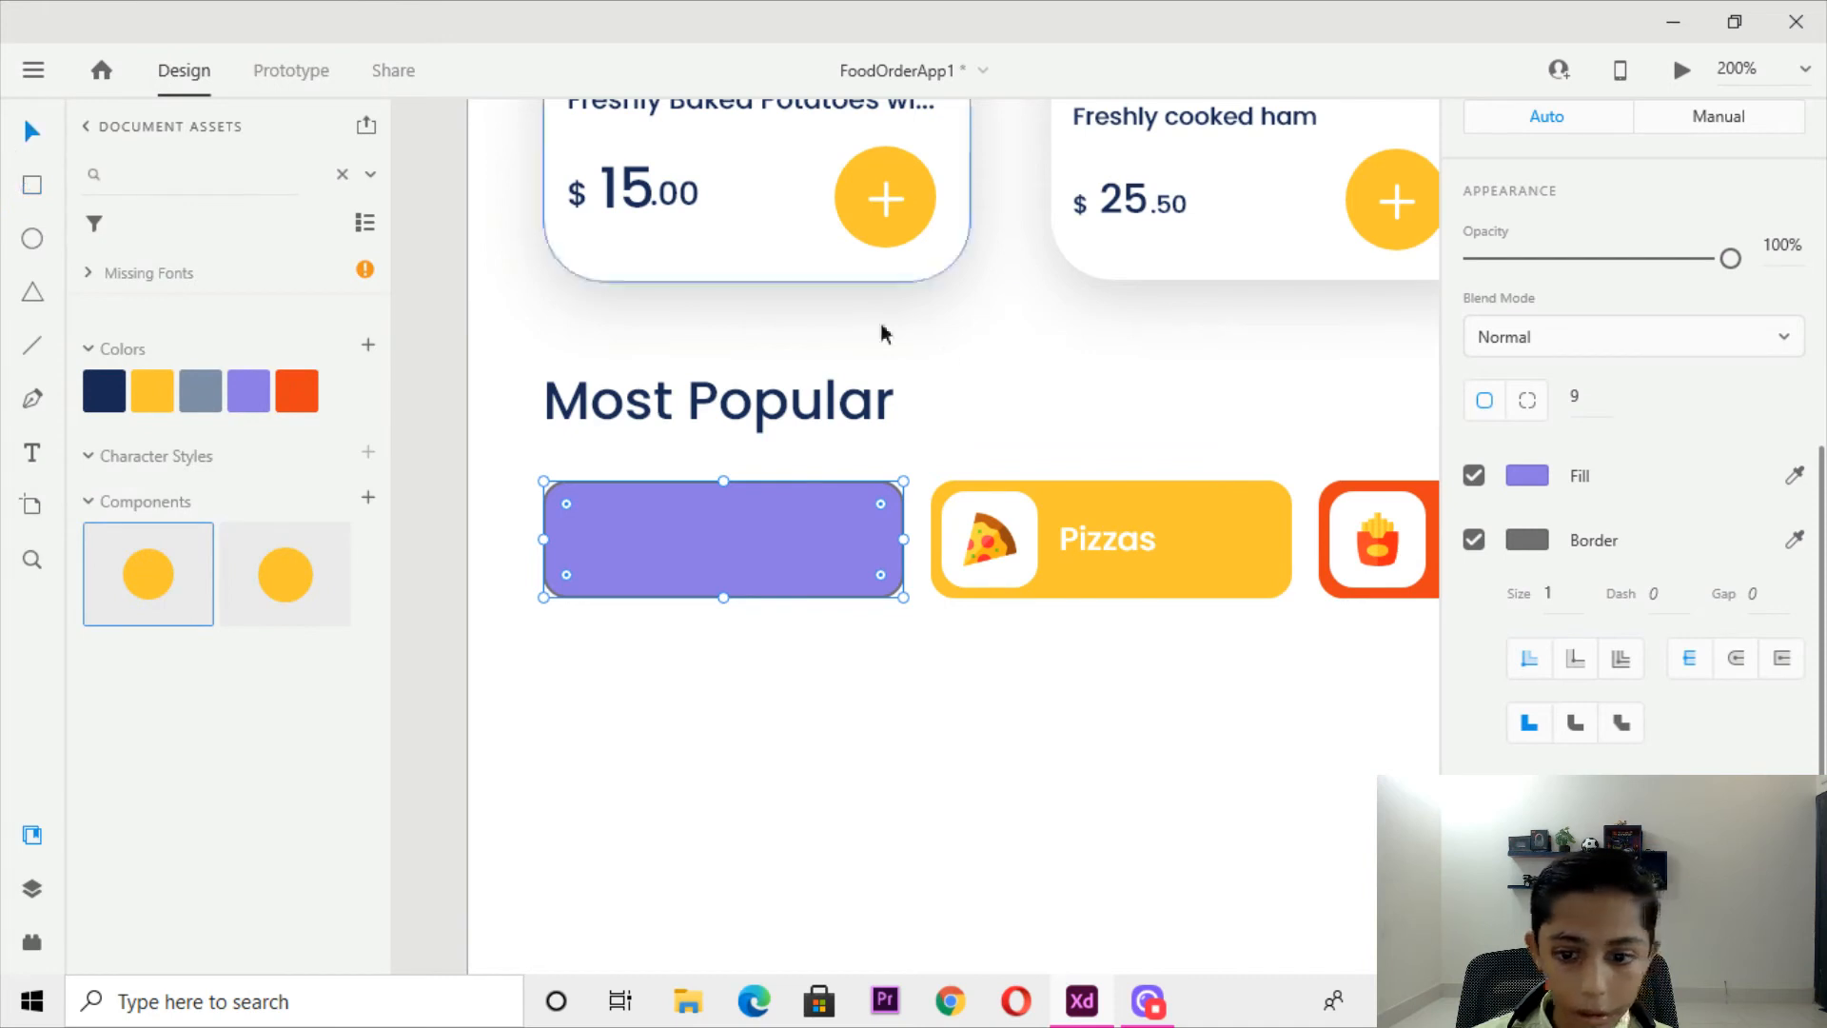
pyautogui.click(1475, 539)
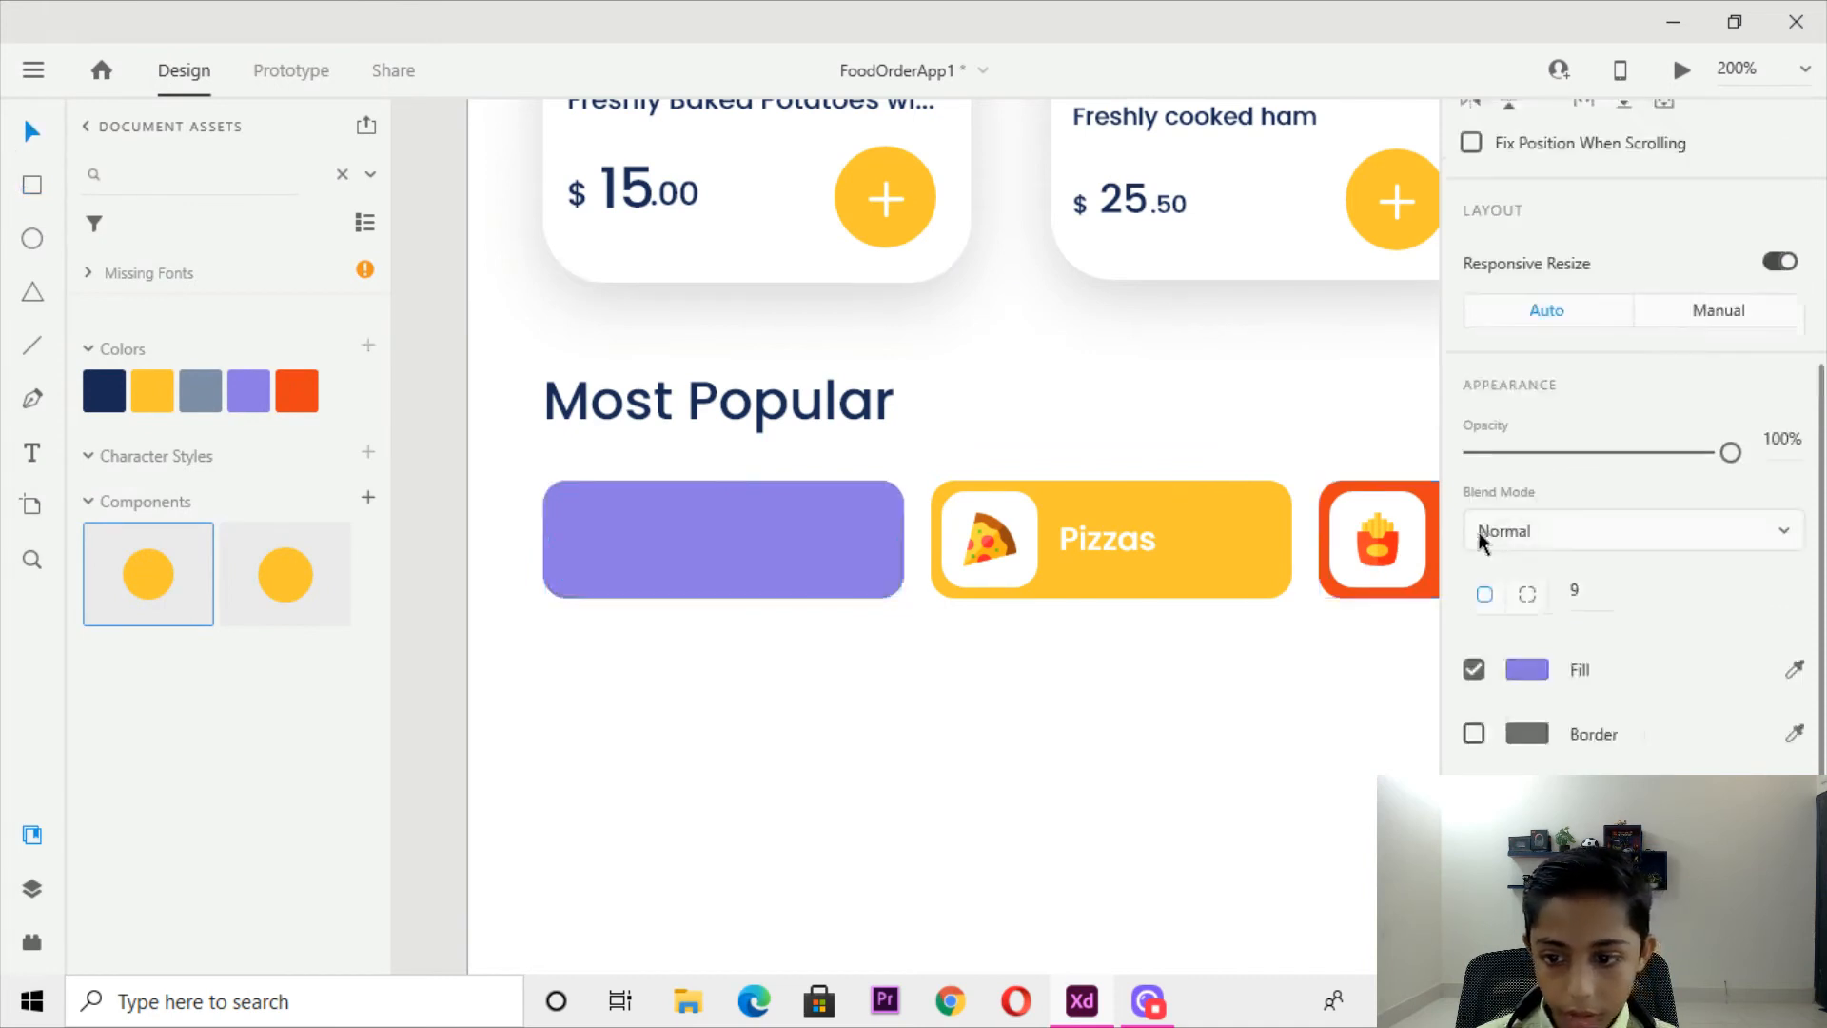
pyautogui.click(957, 654)
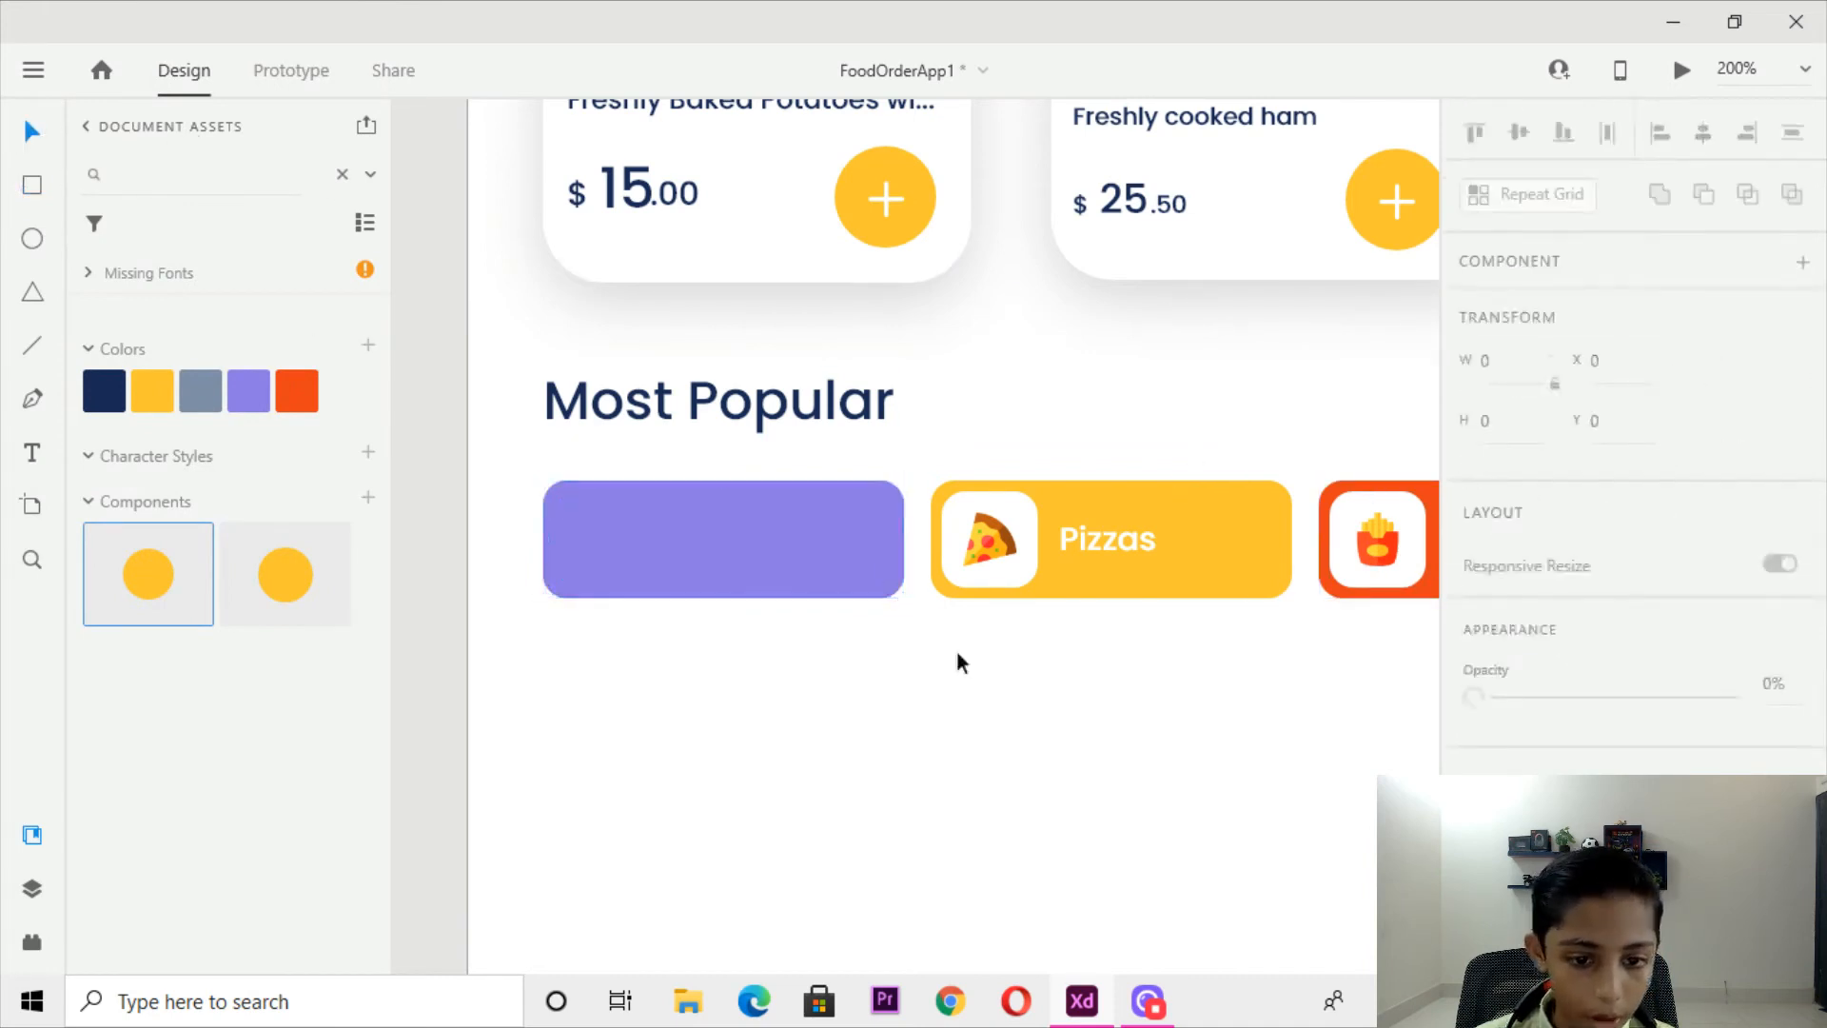
# Try to select the label and donut icon together inside the Donuts chip on FoodAppHome for copying.
pyautogui.hotkey('ctrl', '-')
pyautogui.scroll(-1, 956, 649)
pyautogui.scroll(-5, 933, 380)
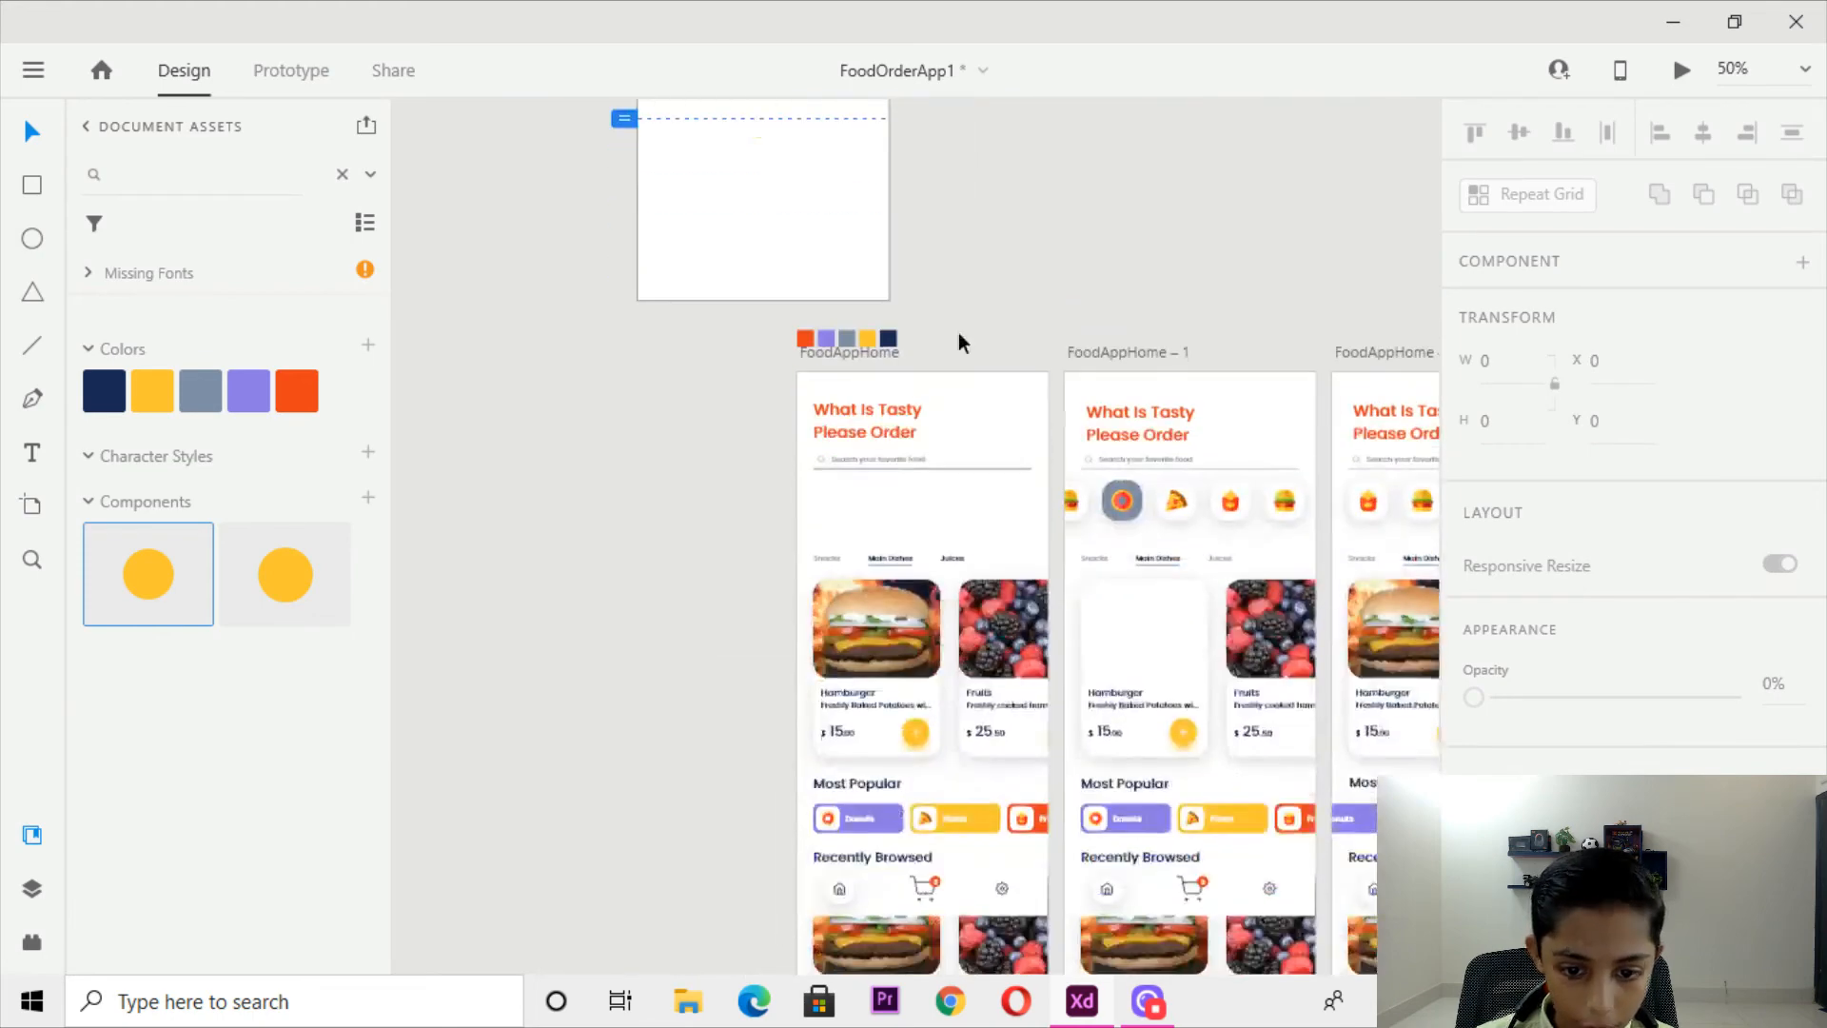
pyautogui.hotkey('ctrl', '+')
pyautogui.scroll(-6, 710, 471)
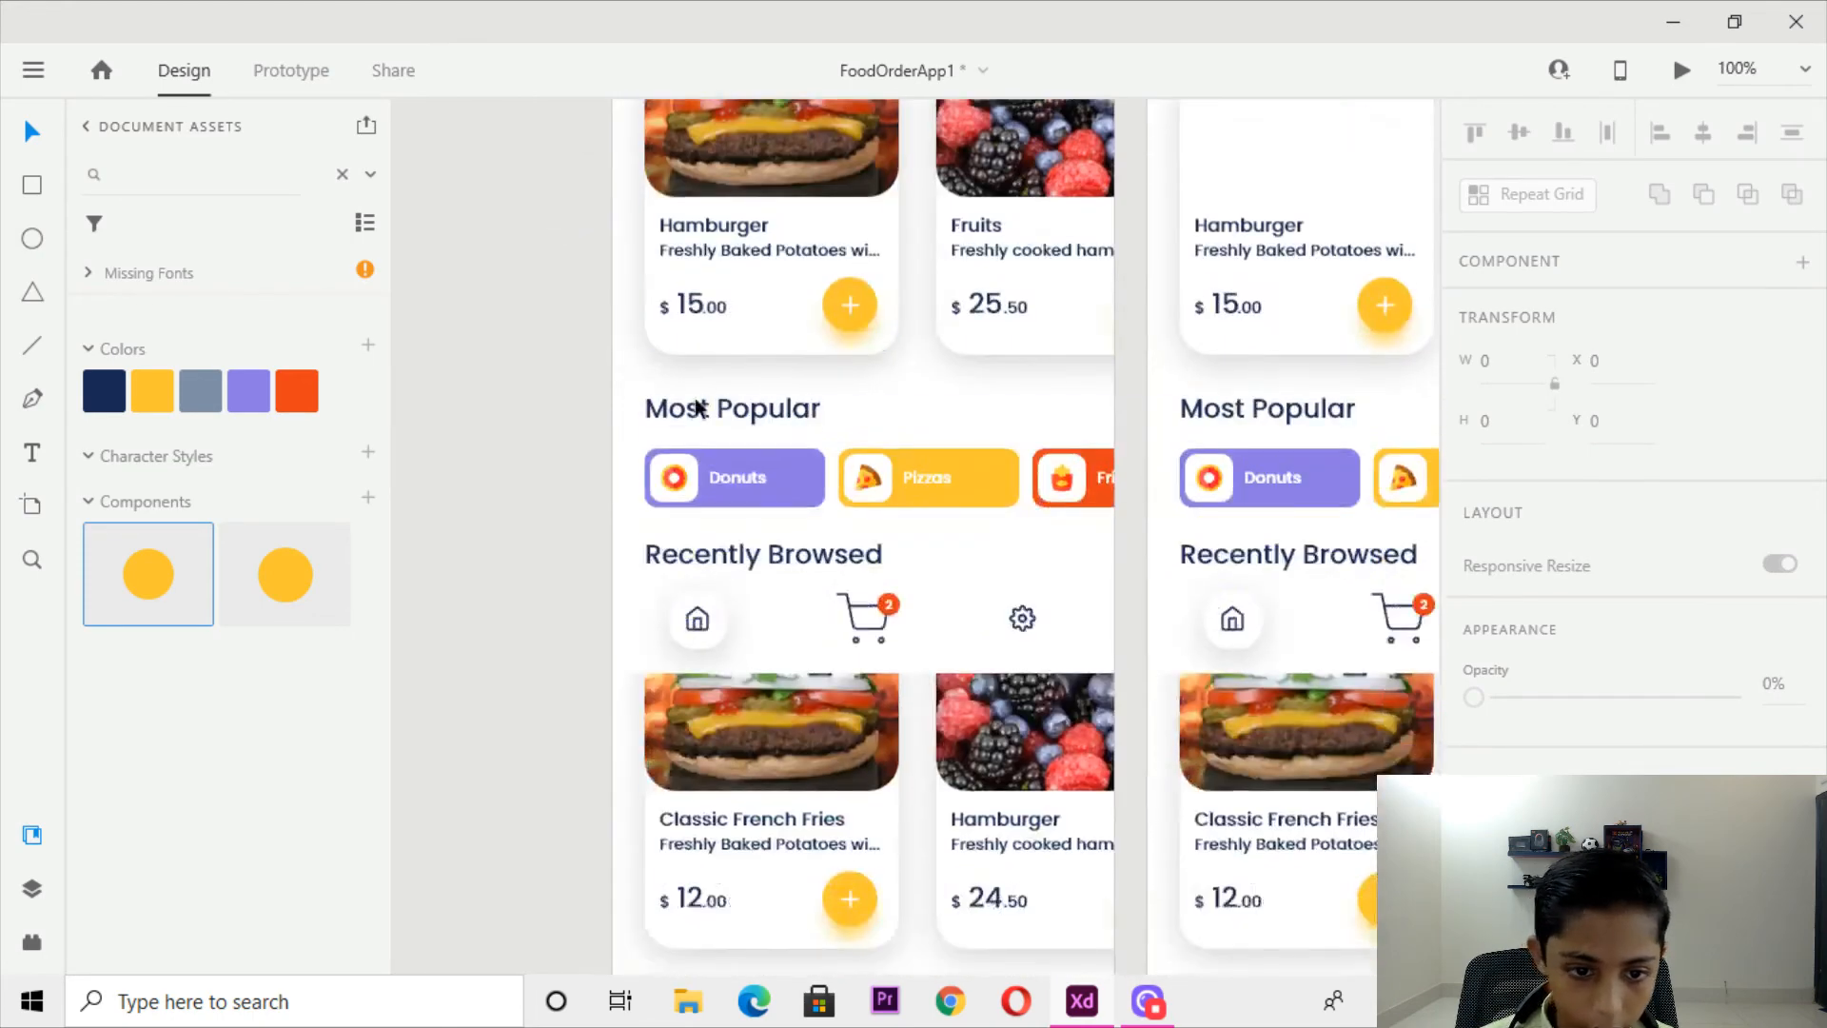
pyautogui.click(710, 472)
pyautogui.doubleClick(712, 476)
pyautogui.scroll(3, 721, 477)
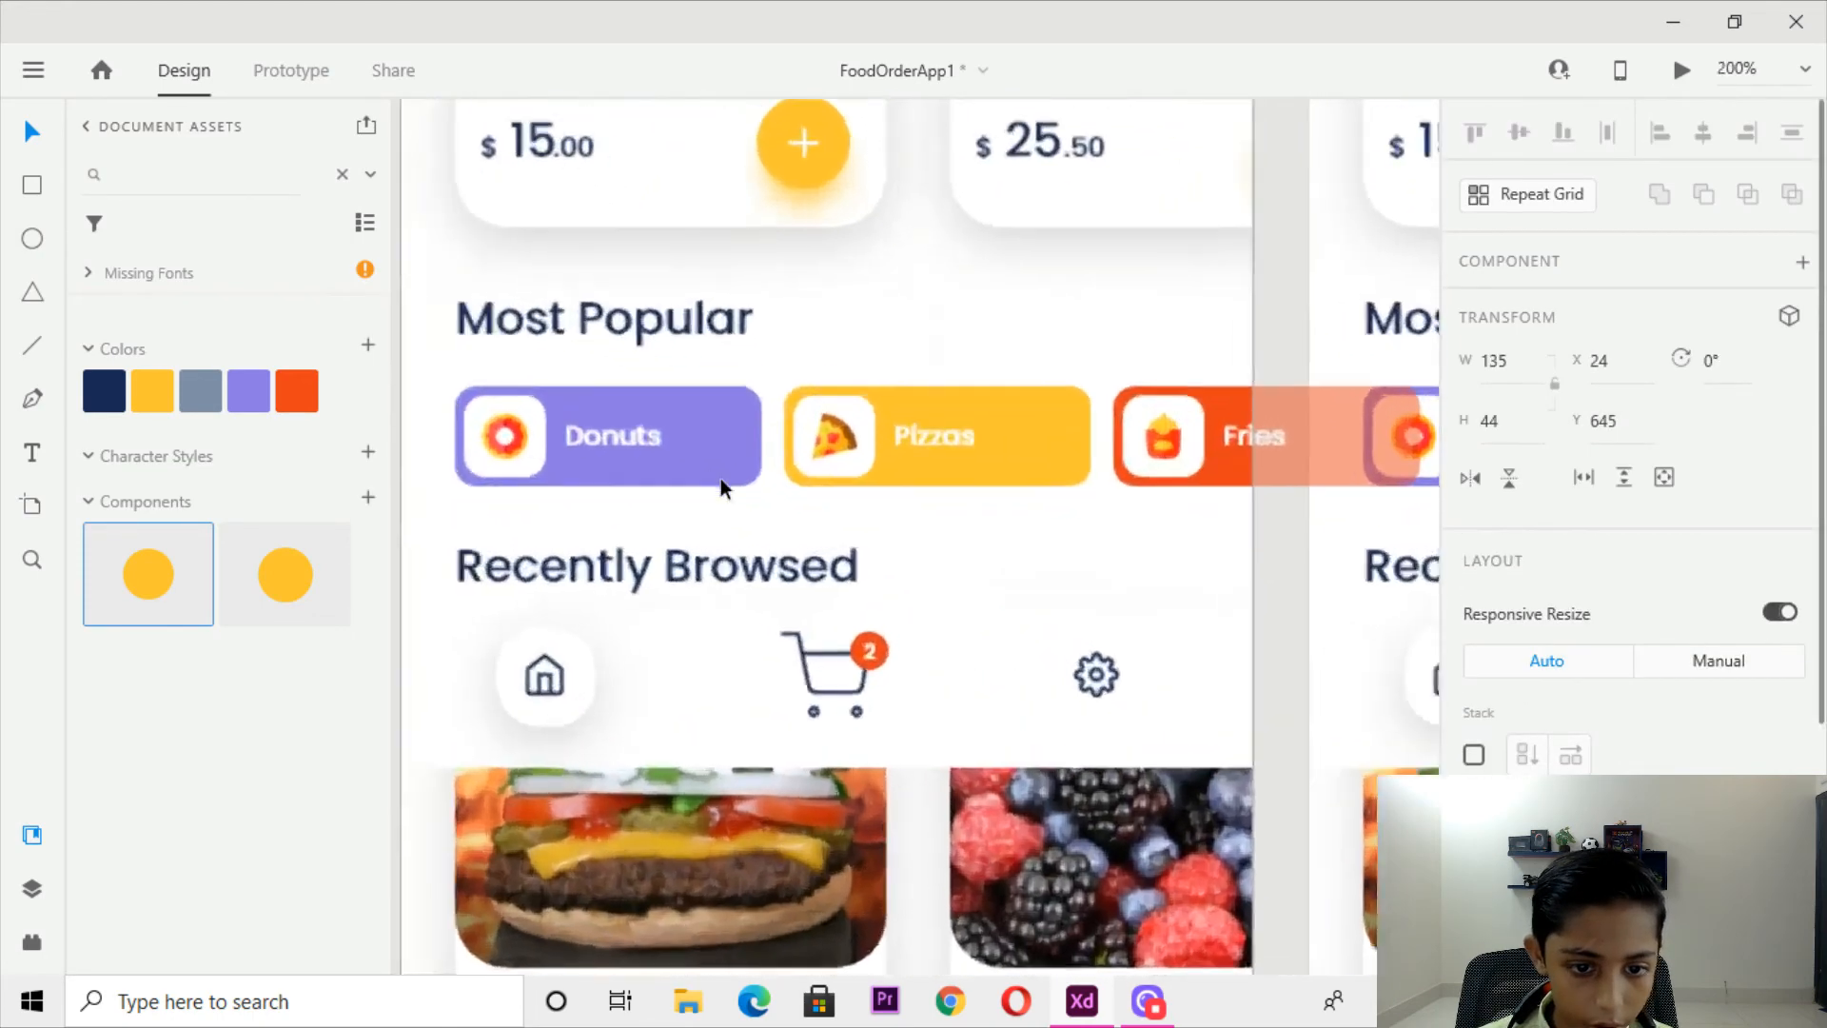
pyautogui.doubleClick(744, 471)
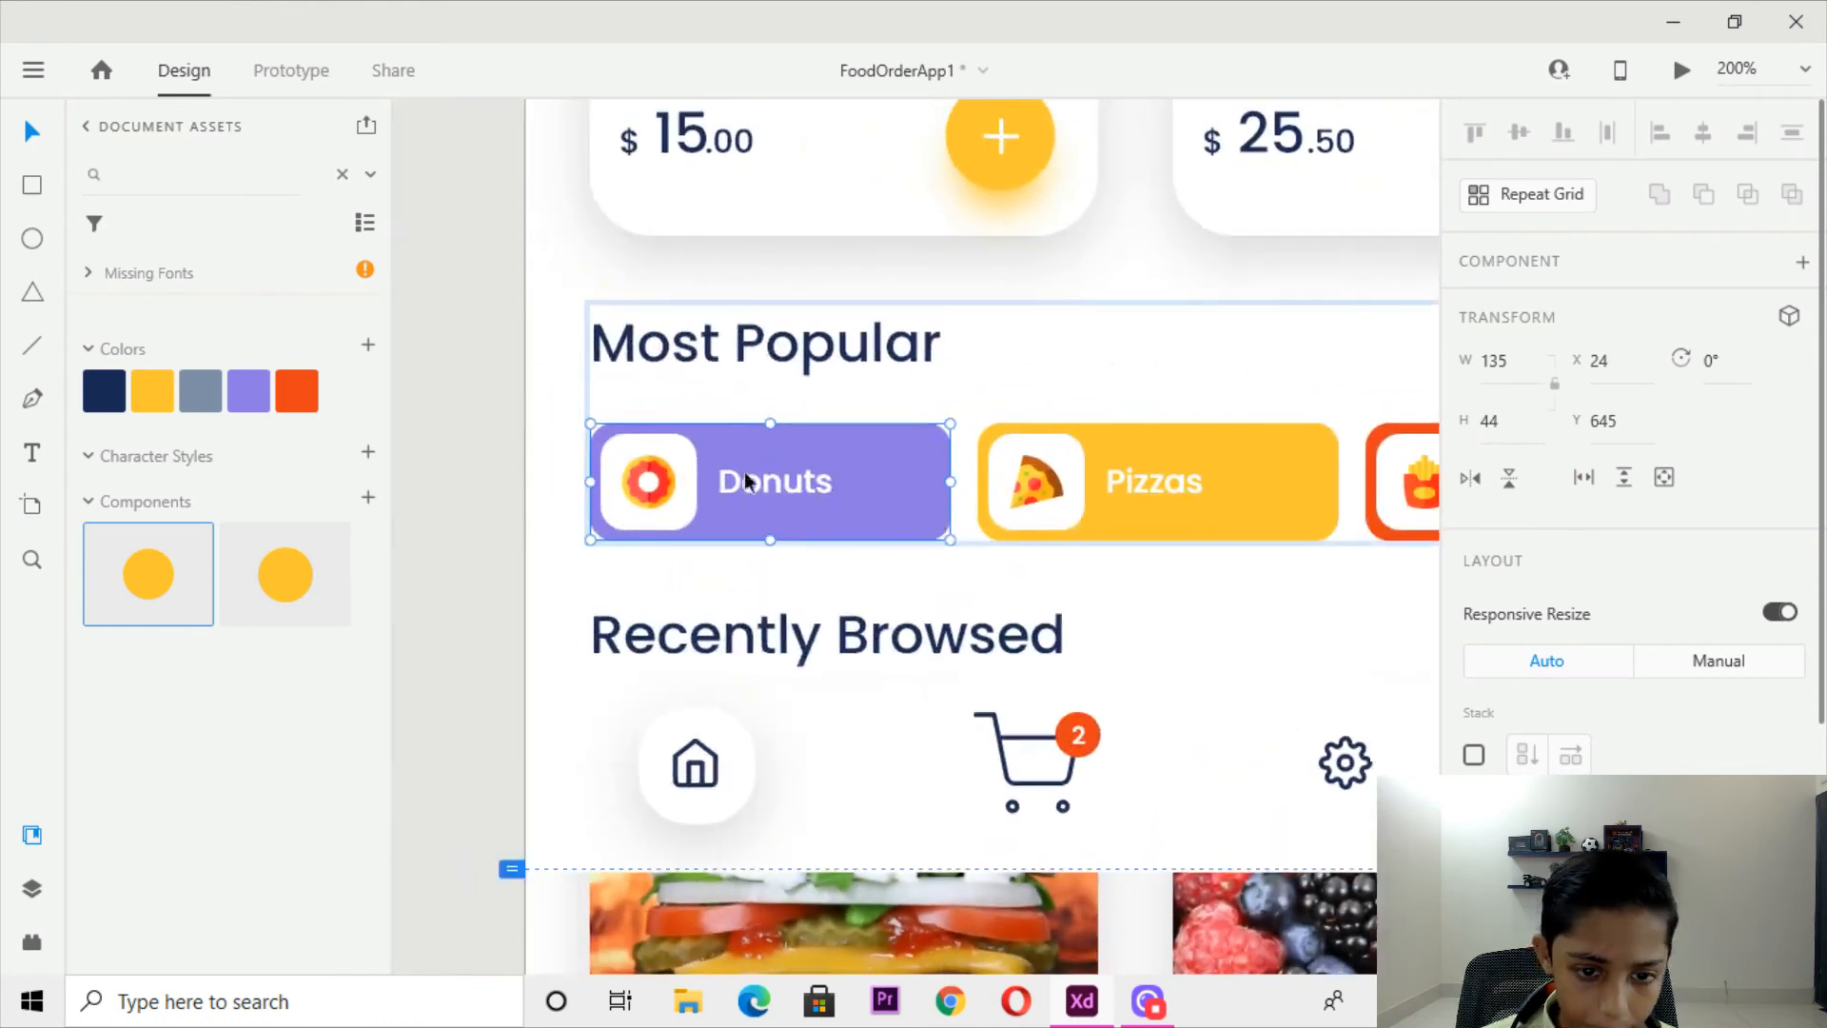
pyautogui.keyDown('shift'); pyautogui.click(682, 462); pyautogui.keyUp('shift')
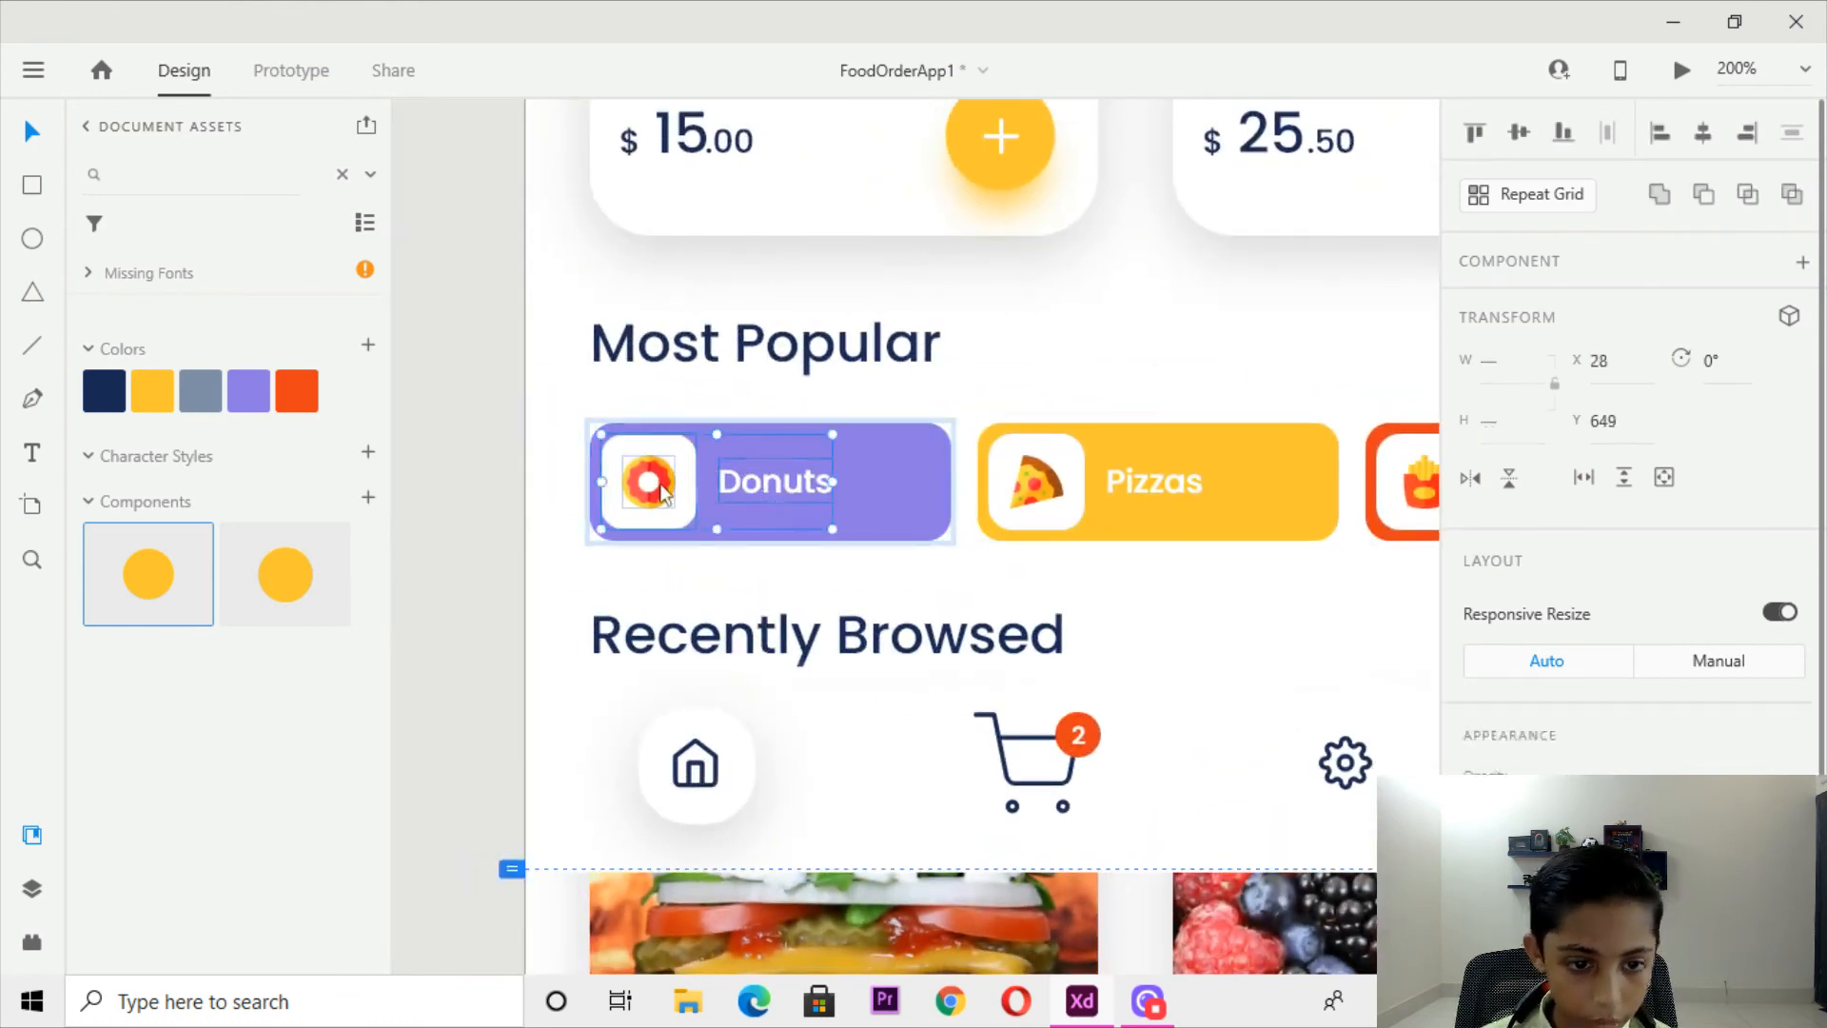
pyautogui.keyDown('shift'); pyautogui.click(660, 489); pyautogui.keyUp('shift')
# Try to paste the copied Donuts label onto the purple rectangle in FoodAppHome – 3.
pyautogui.moveTo(661, 333); pyautogui.dragTo(1360, 961)
pyautogui.moveTo(1027, 482); pyautogui.dragTo(968, 948)
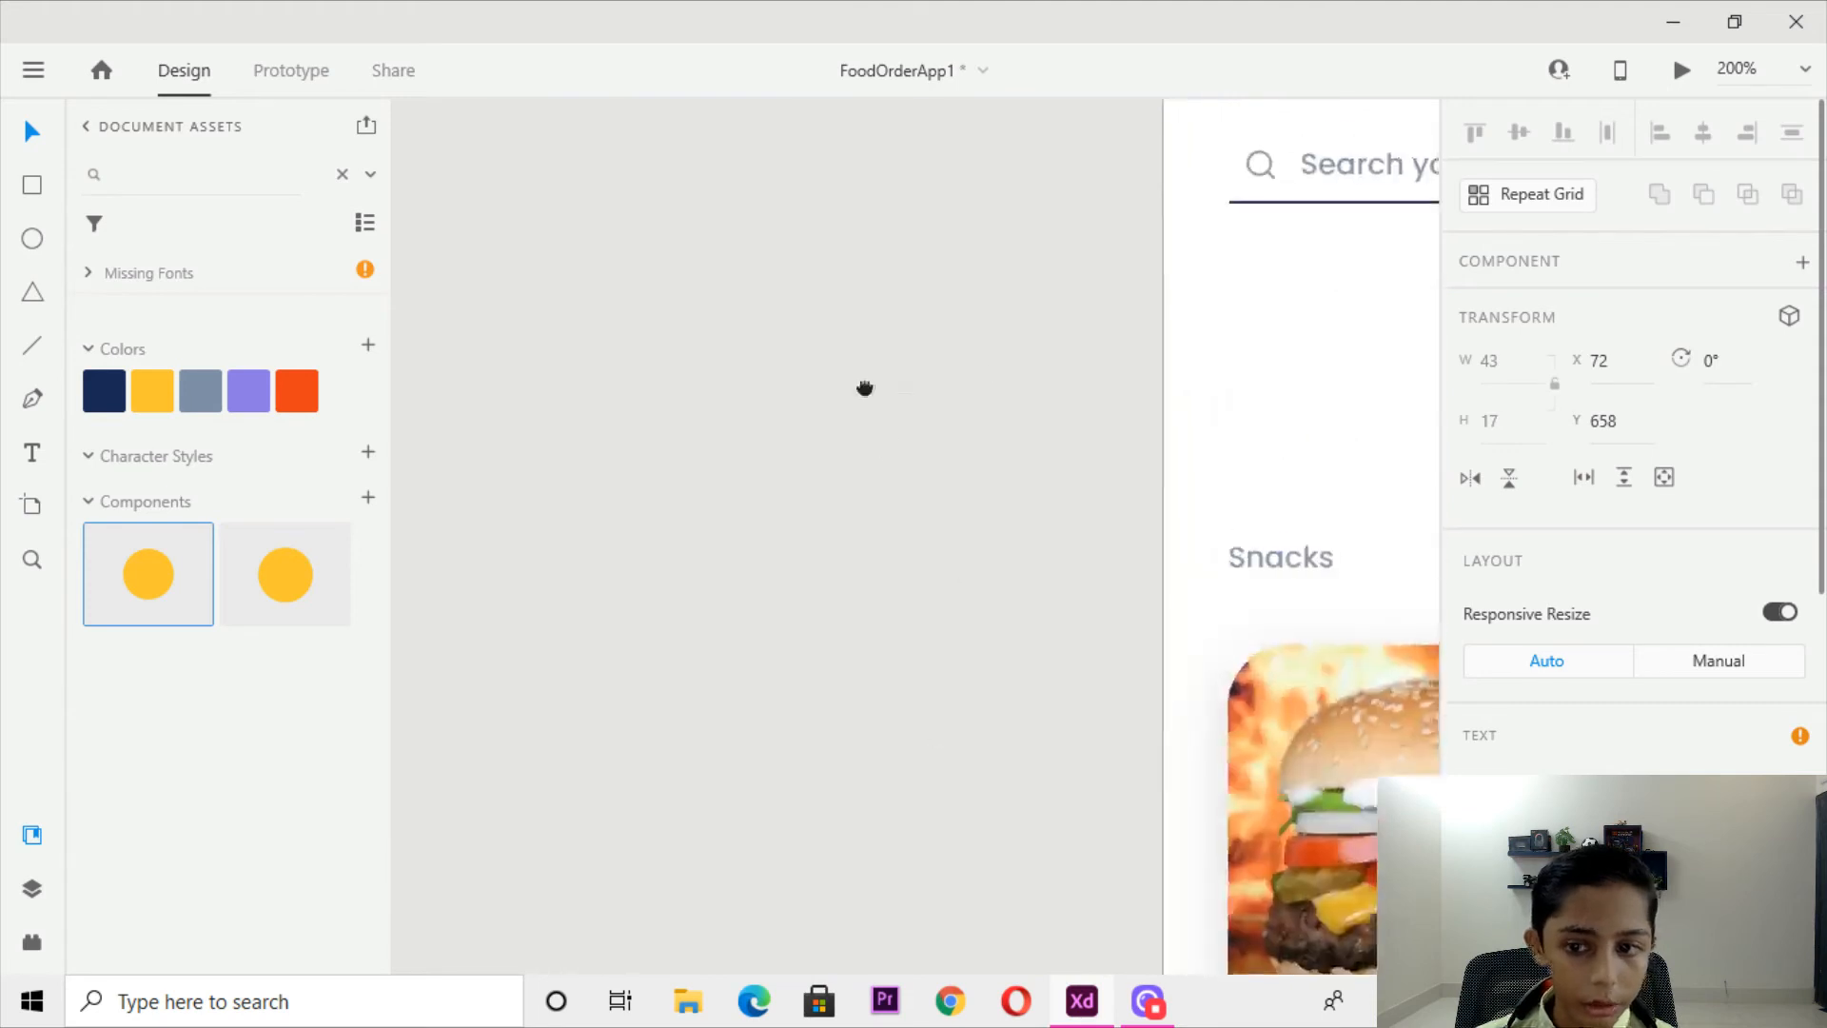
pyautogui.moveTo(883, 293); pyautogui.dragTo(681, 848)
pyautogui.moveTo(666, 191); pyautogui.dragTo(875, 951)
pyautogui.moveTo(709, 381); pyautogui.dragTo(700, 829)
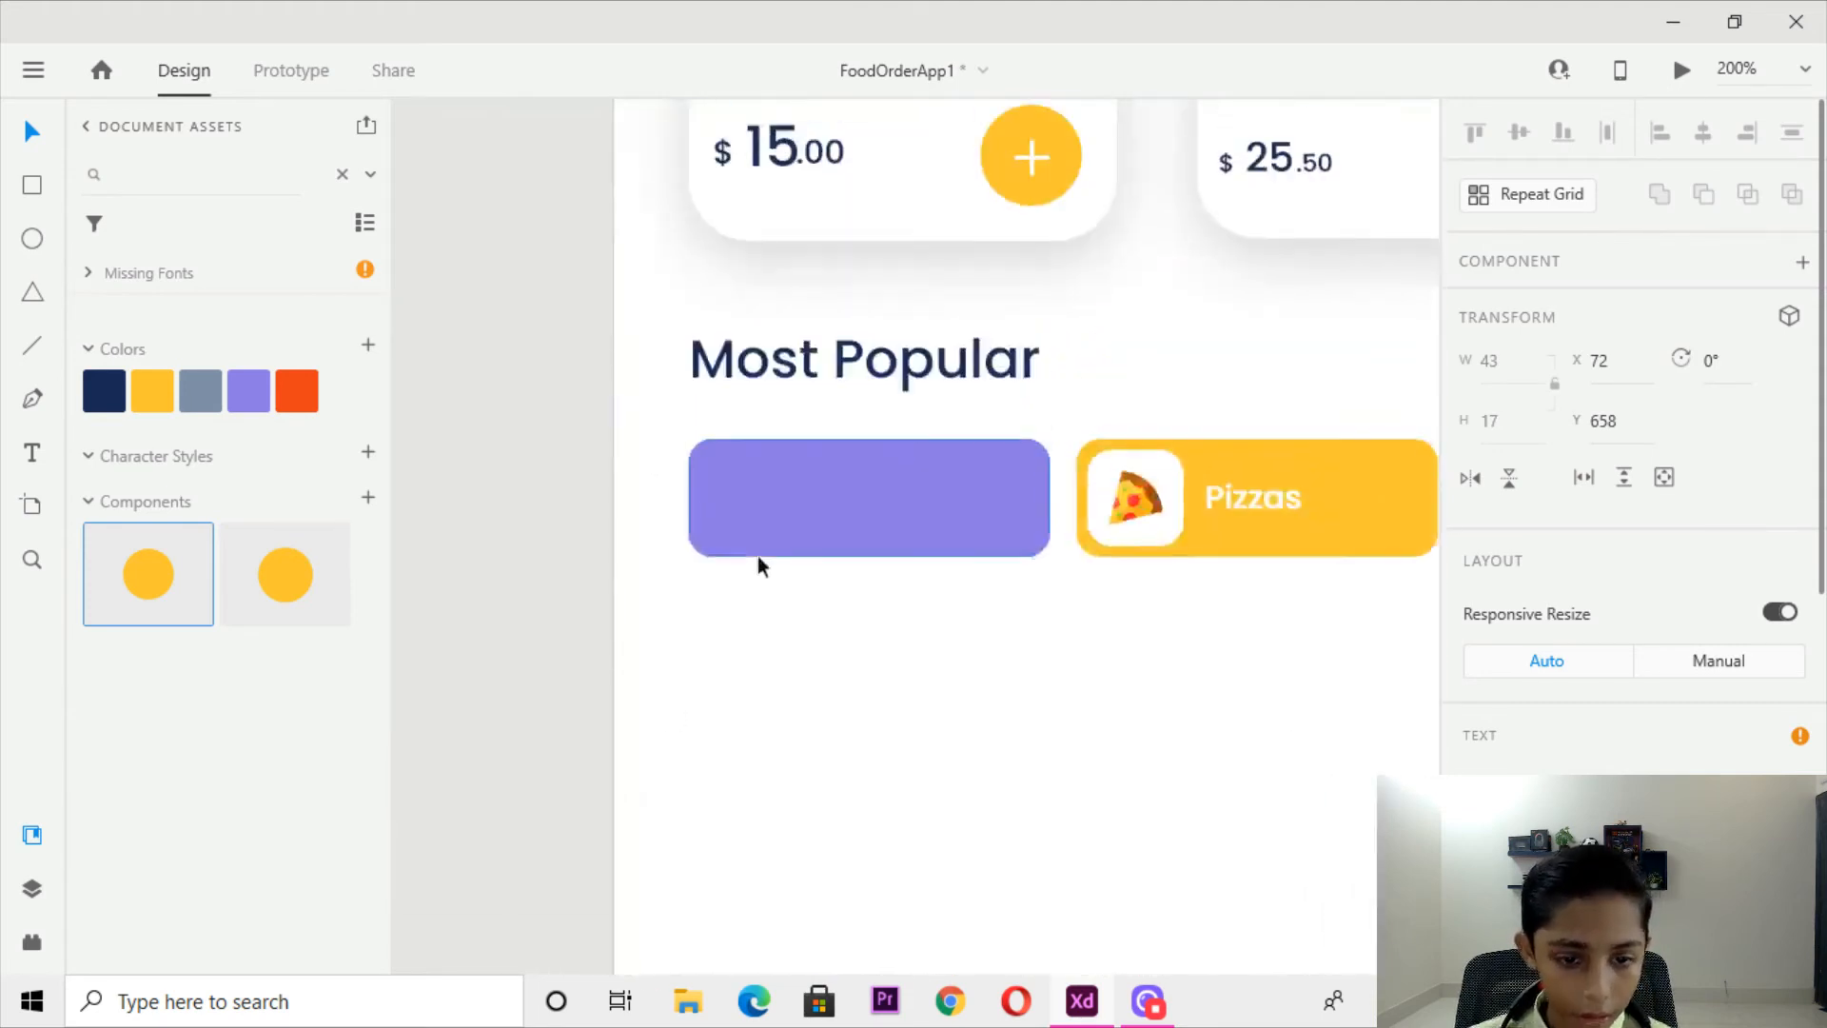
pyautogui.hotkey('ctrl', 'v')
pyautogui.hotkey('ctrl', '+')
# Duplicate the label of the Donuts chip on FoodAppHome and place the copy outside the artboard, beside the chip.
pyautogui.hotkey('ctrl', '-')
pyautogui.hotkey('ctrl', '-')
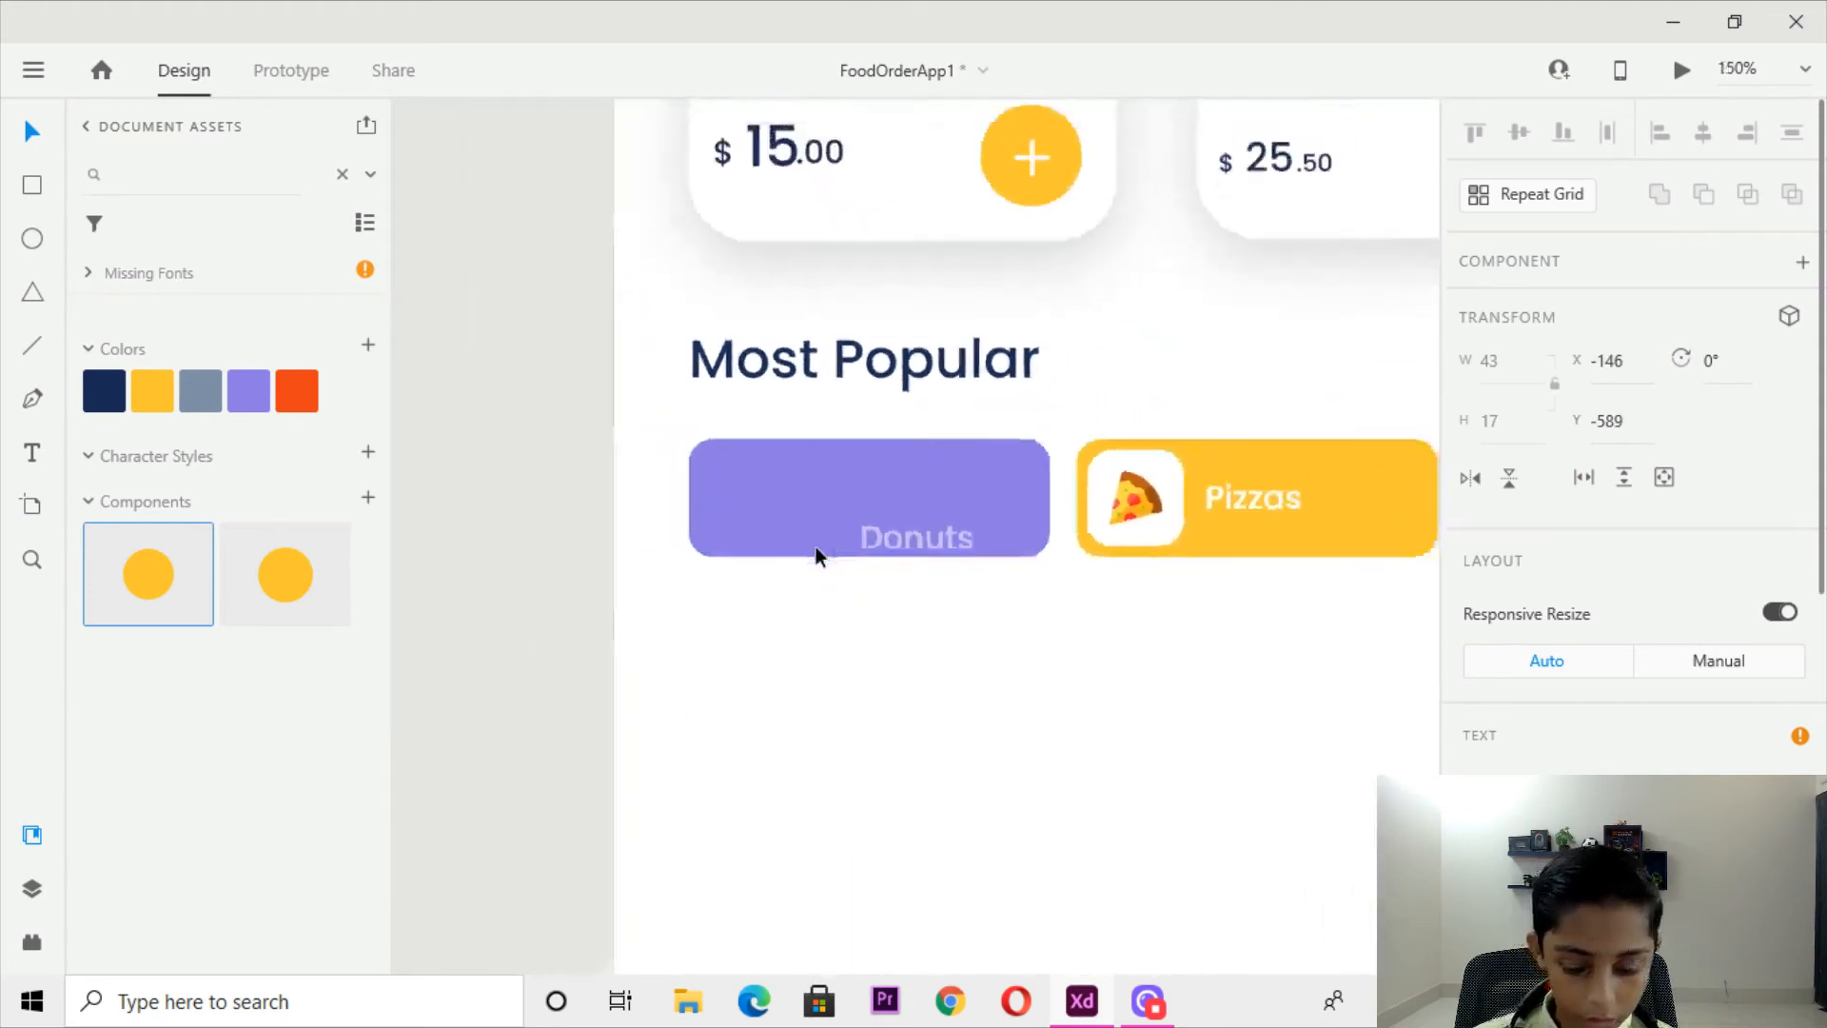
pyautogui.hotkey('ctrl', '-')
pyautogui.hotkey('ctrl', '-')
pyautogui.scroll(-5, 1042, 632)
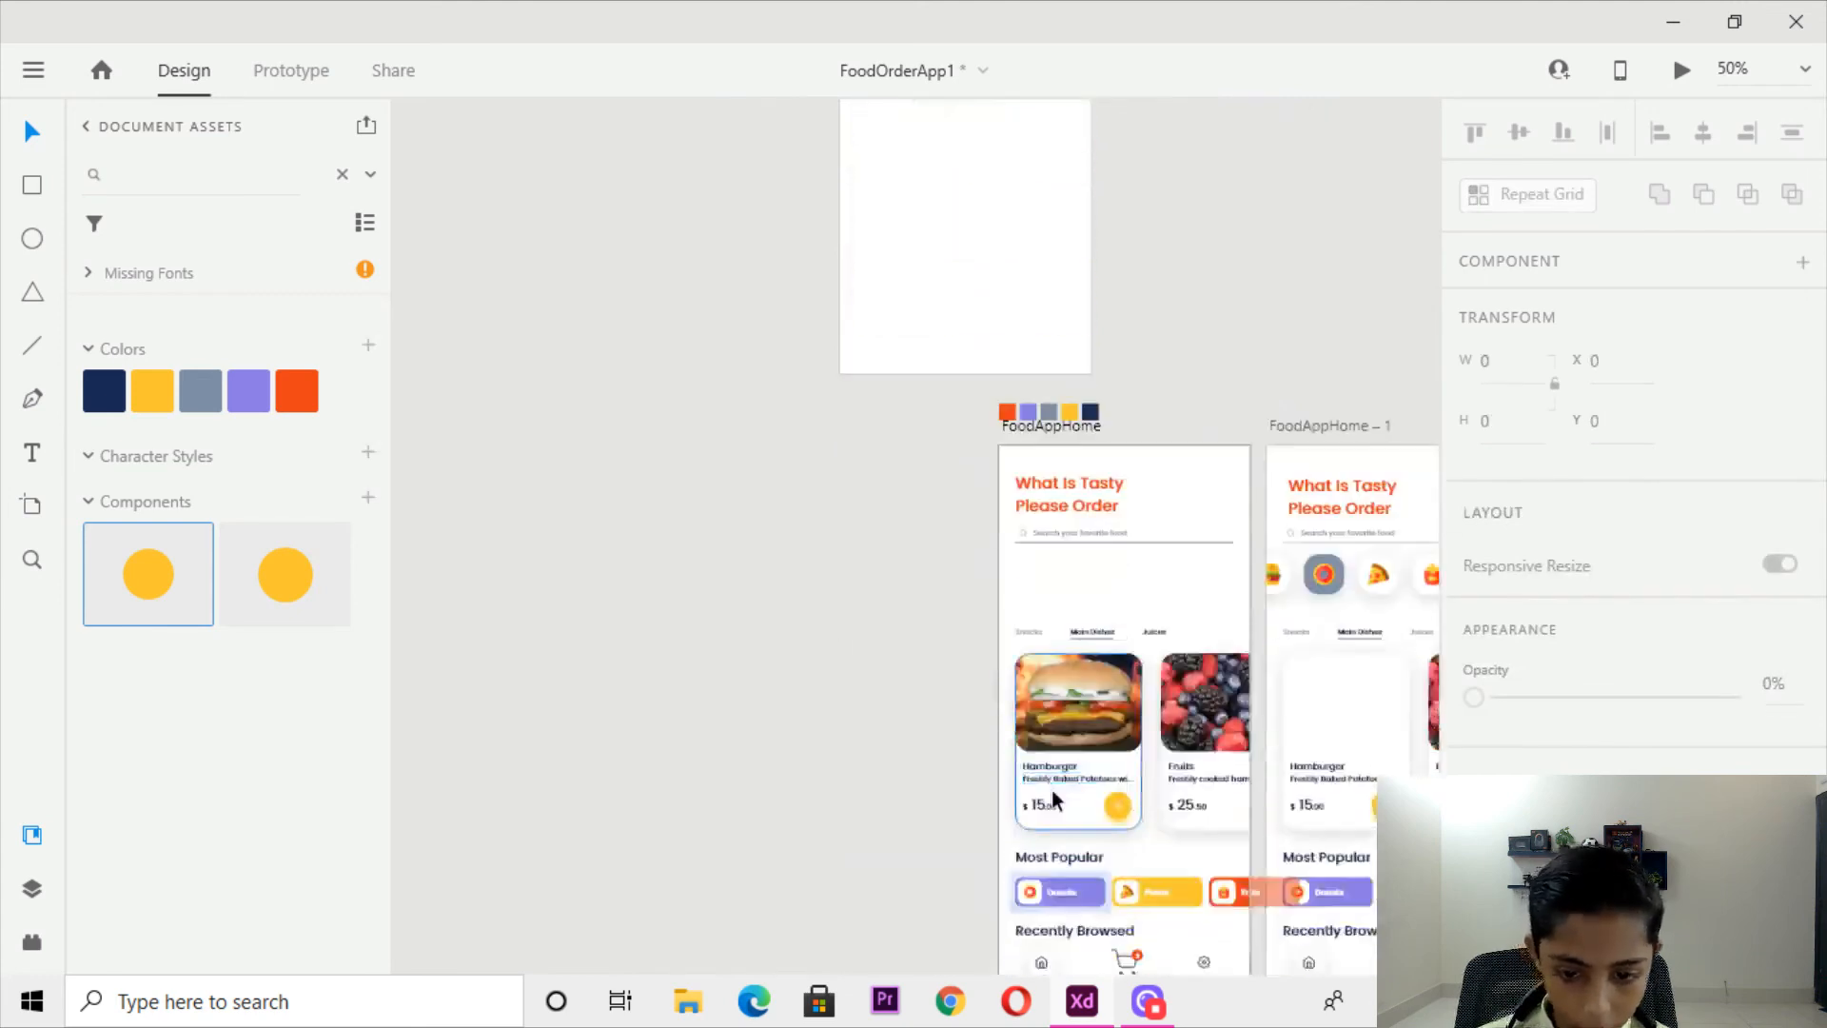
pyautogui.scroll(-1, 1053, 802)
pyautogui.click(1050, 798)
pyautogui.rightClick(1051, 798)
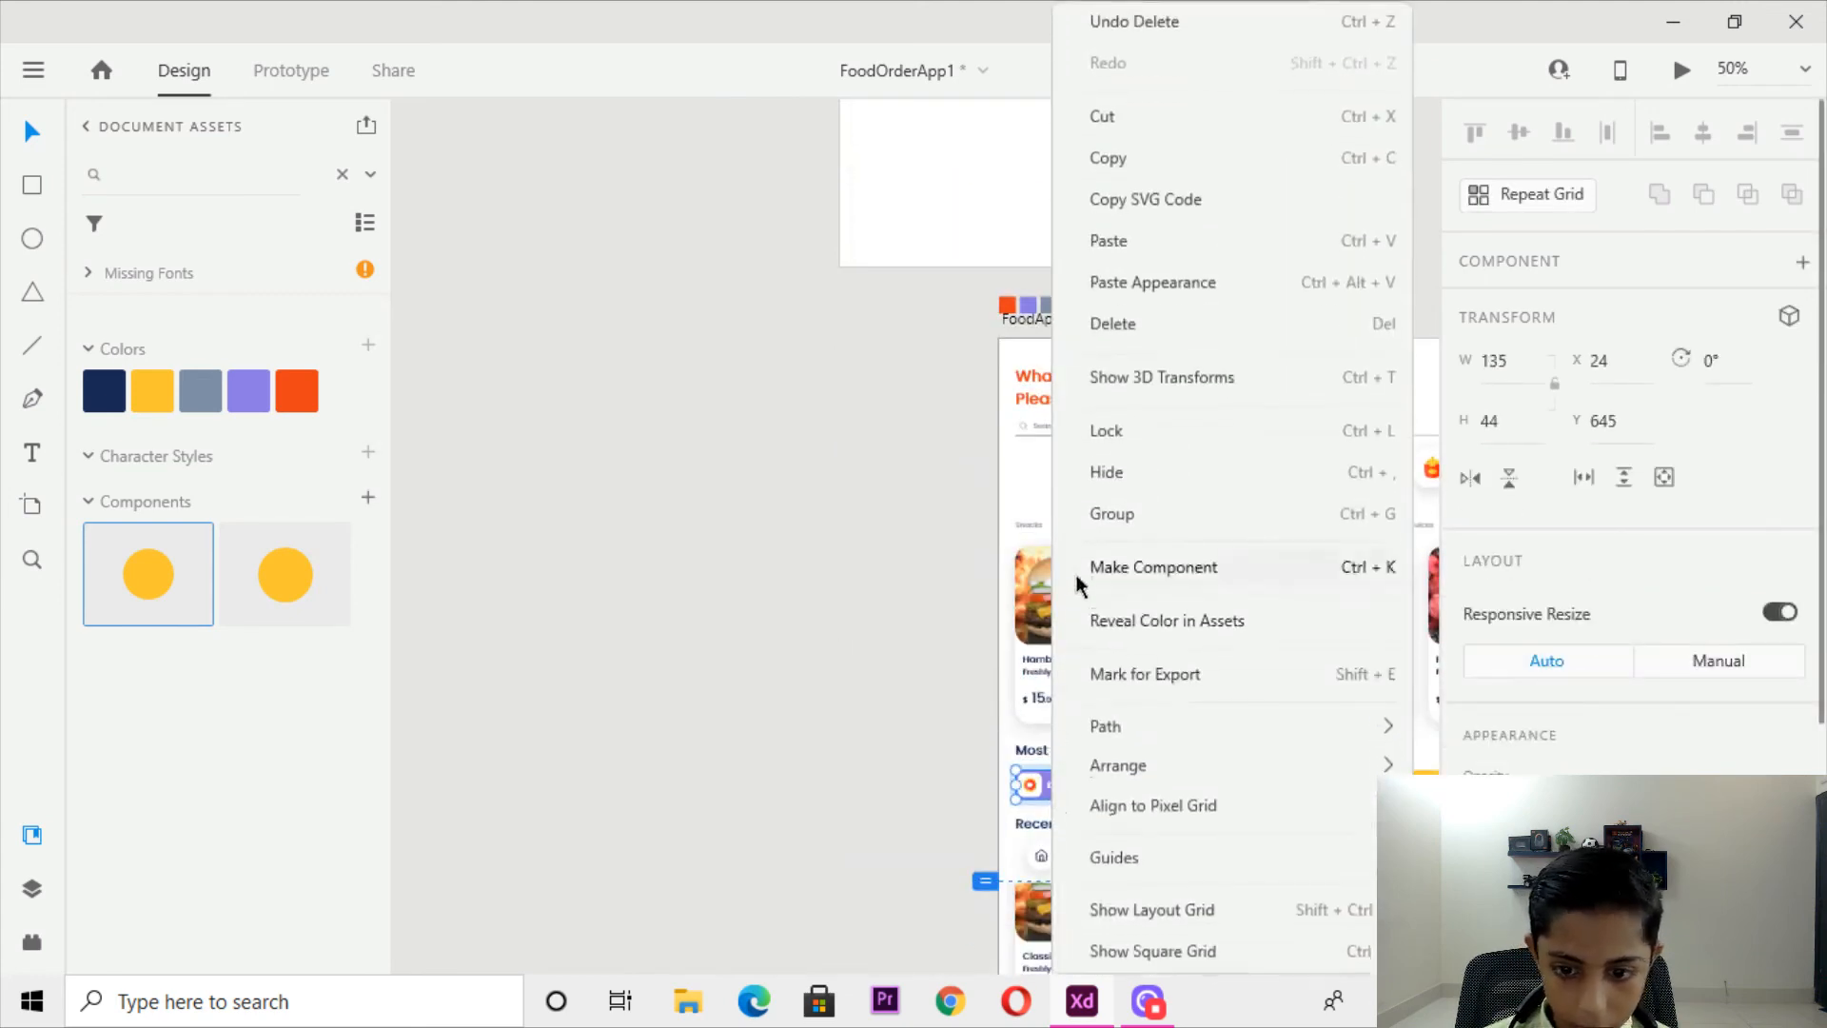
pyautogui.click(923, 617)
pyautogui.doubleClick(1041, 792)
pyautogui.click(1063, 787)
pyautogui.press('alt')
pyautogui.moveTo(1072, 793); pyautogui.dragTo(925, 785)
pyautogui.click(1008, 666)
# Delete the original Donuts label from the purple chip on FoodAppHome.
pyautogui.hotkey('ctrl', '=')
pyautogui.scroll(-5, 856, 346)
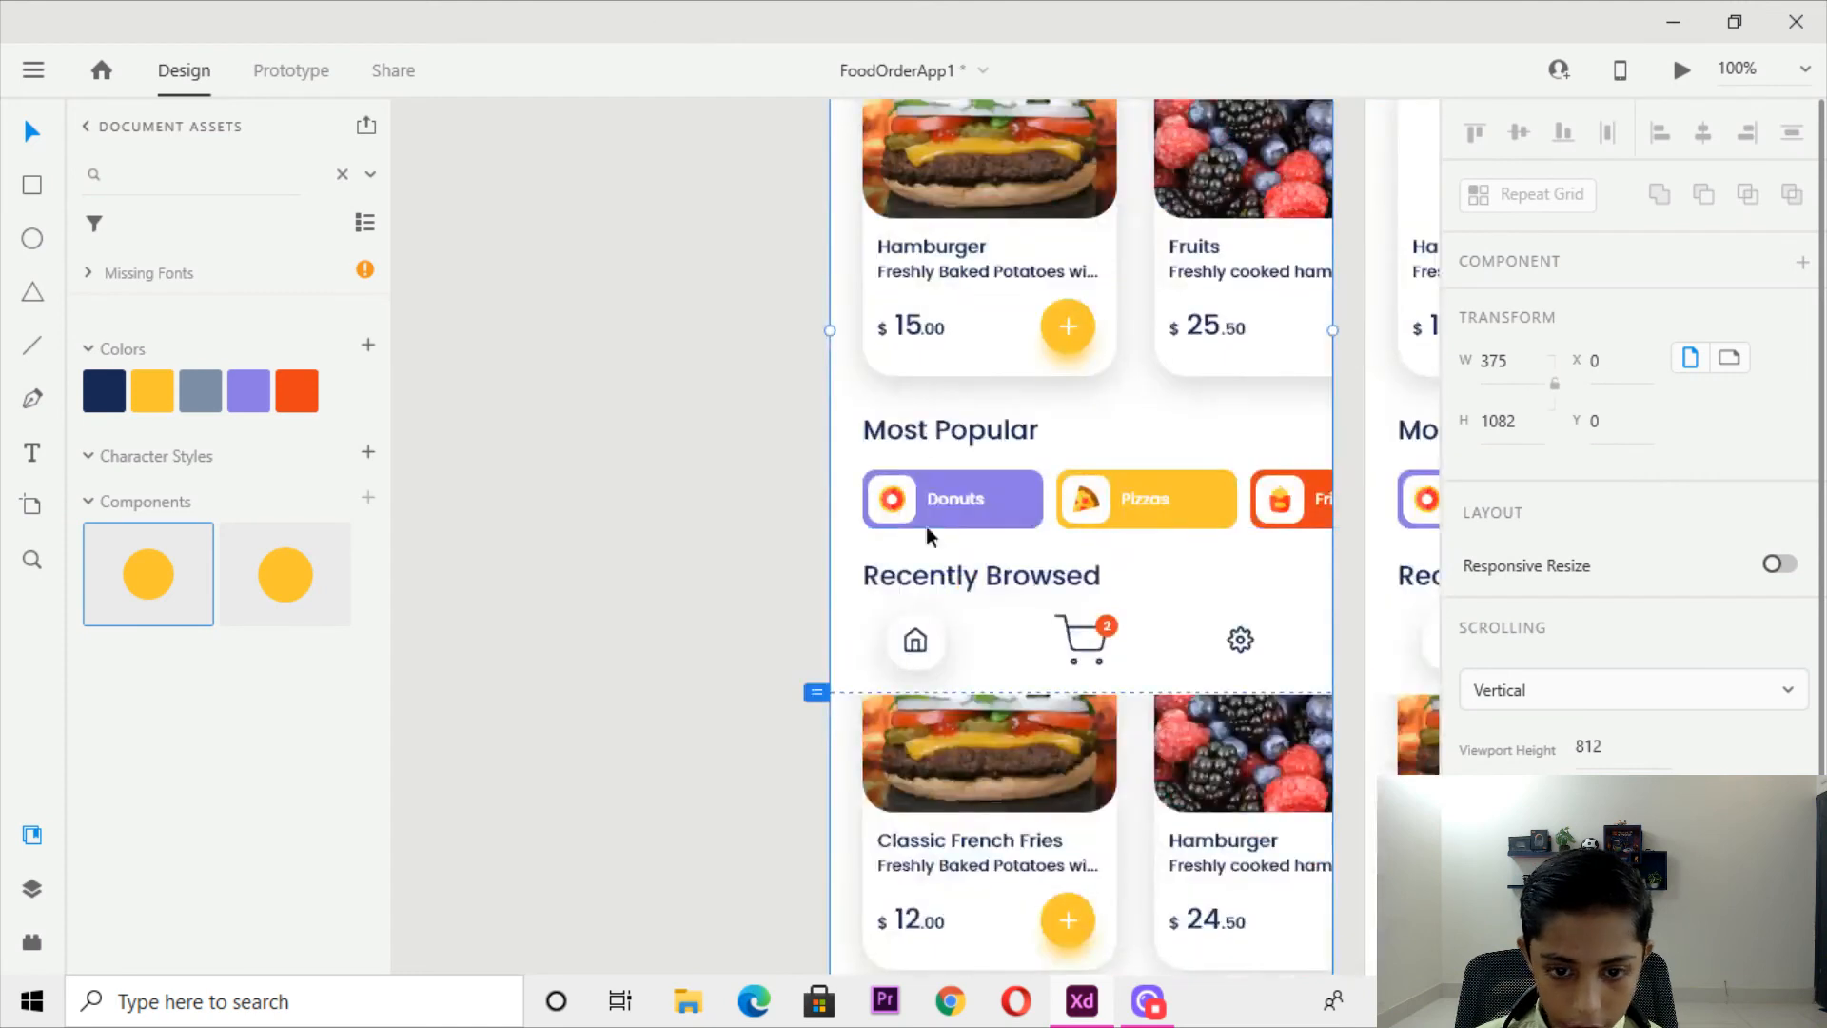
pyautogui.doubleClick(917, 495)
pyautogui.doubleClick(944, 496)
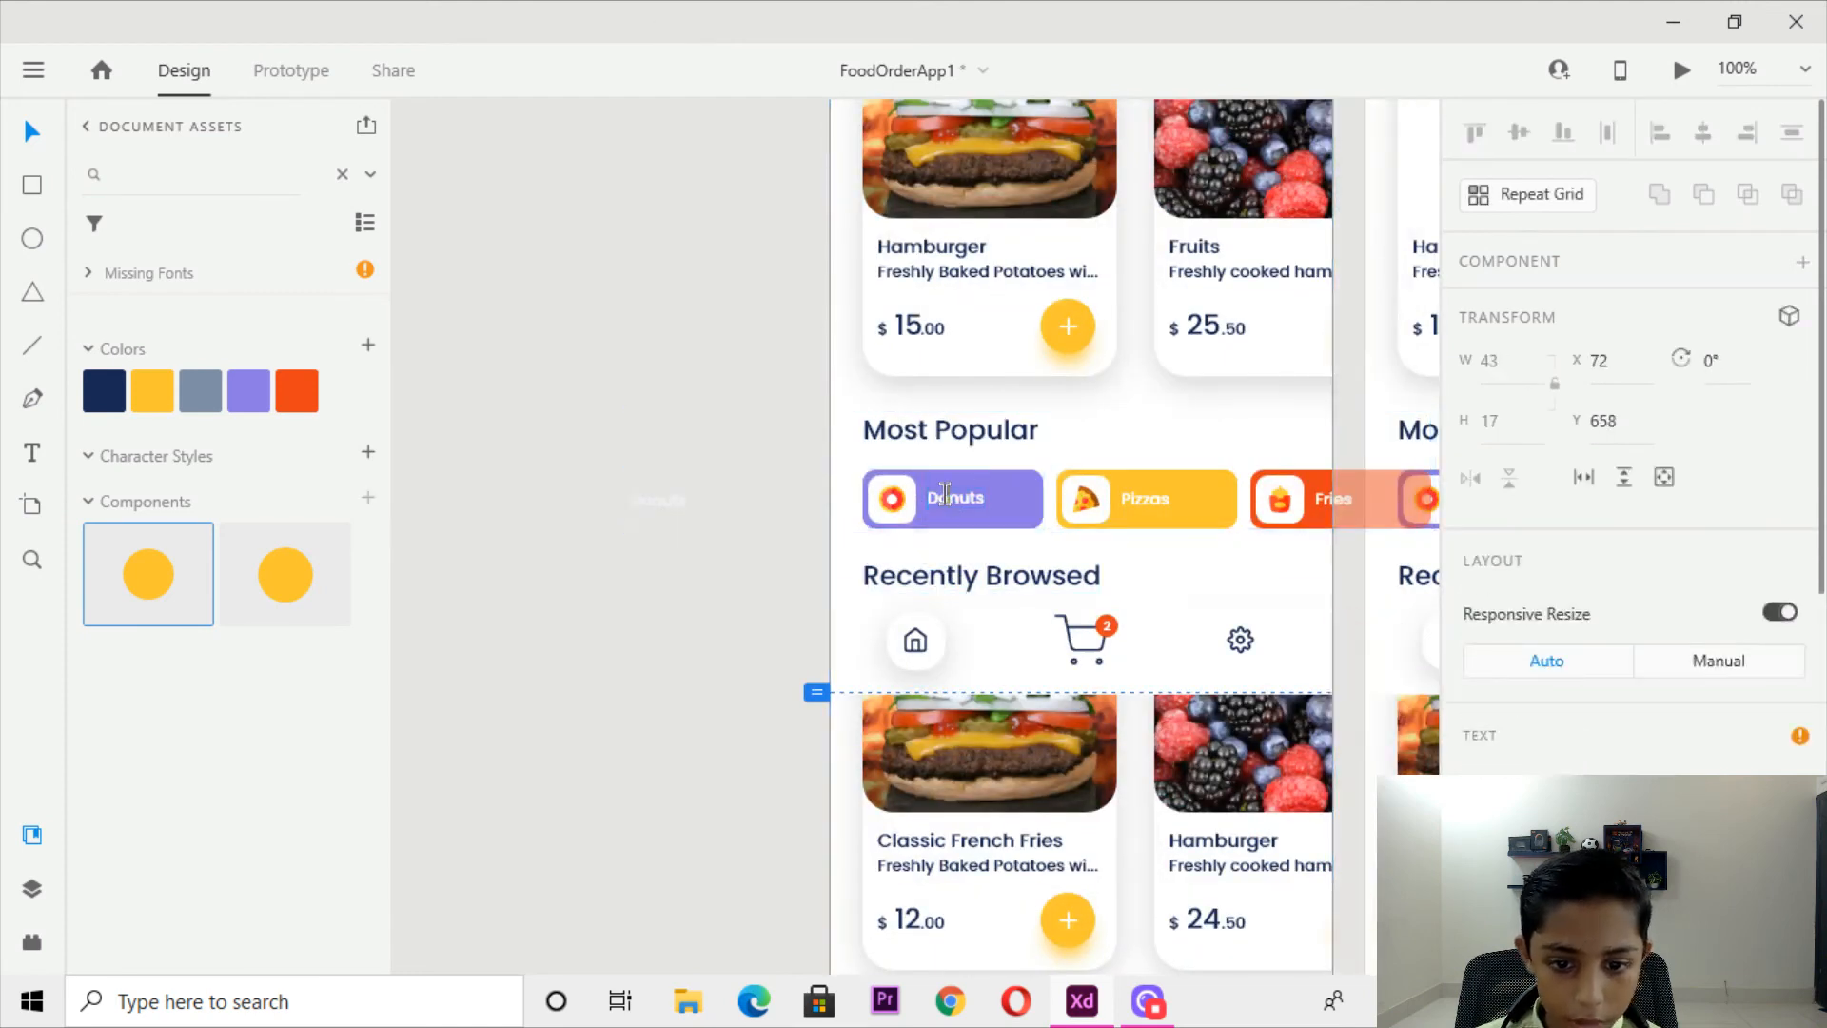
pyautogui.moveTo(955, 500); pyautogui.dragTo(900, 500)
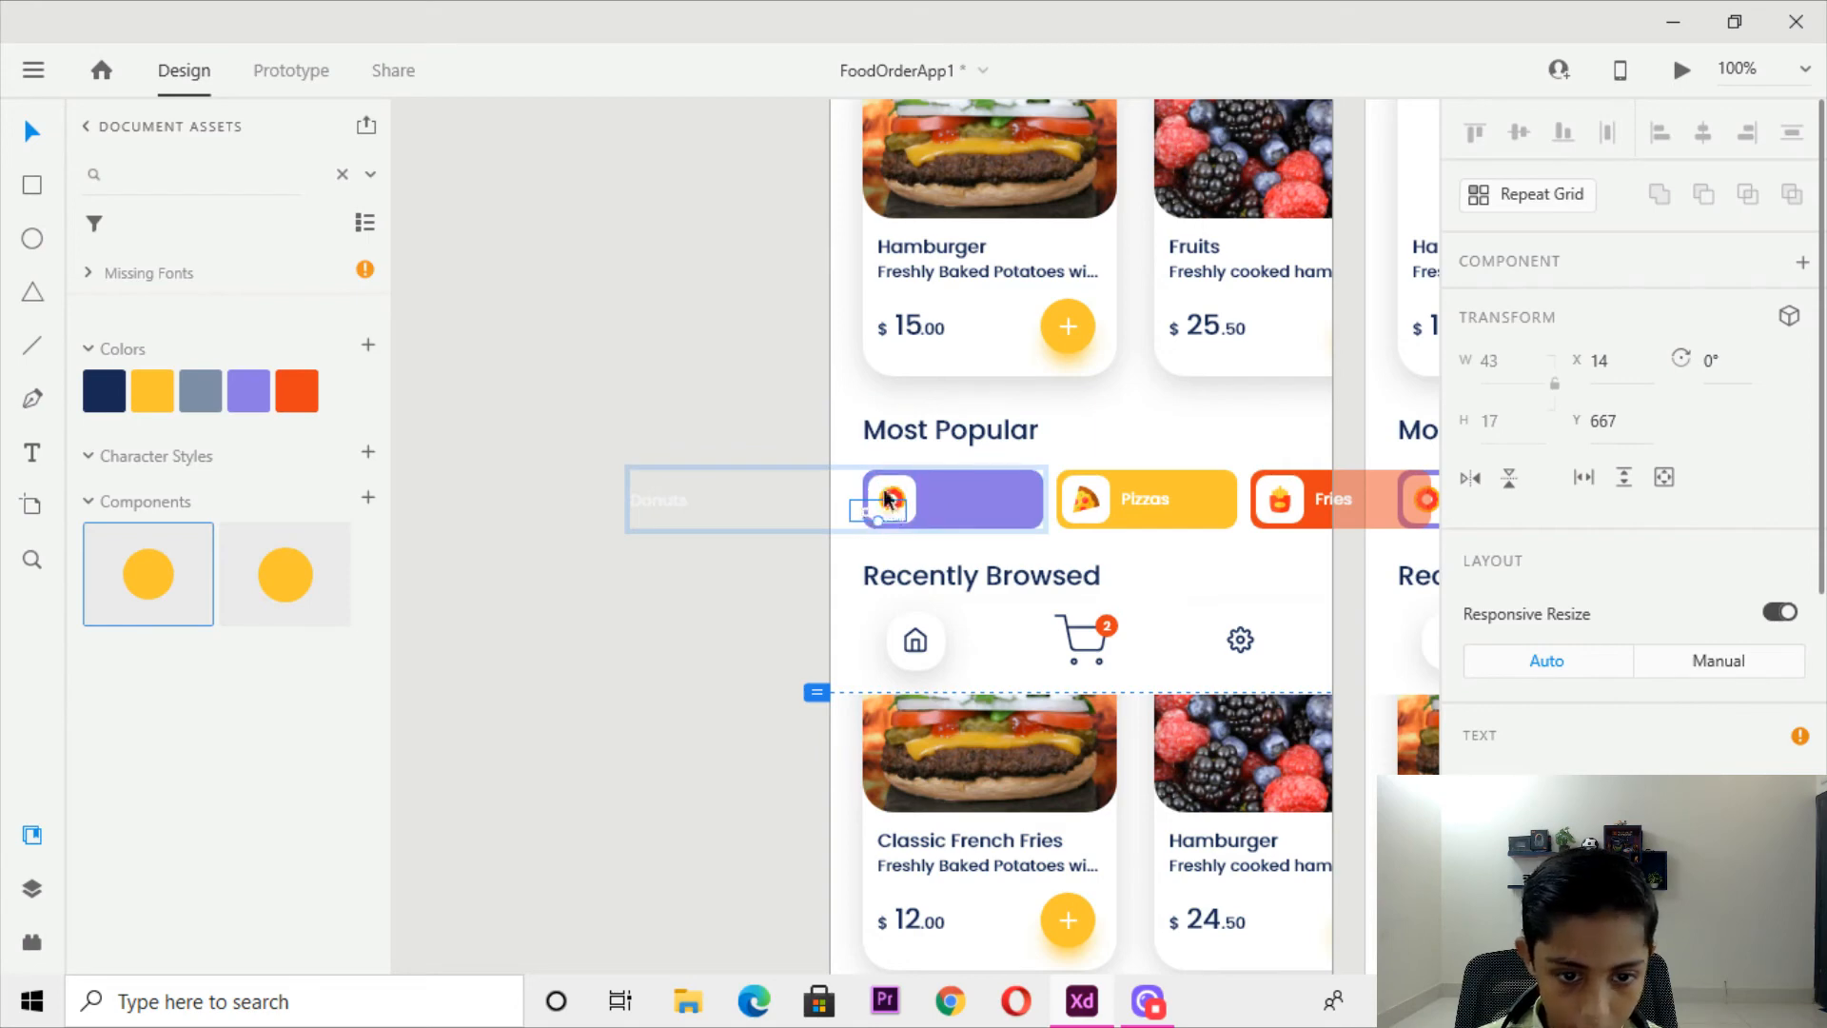
pyautogui.press('Delete')
# Ungroup the whole Most Popular section on FoodAppHome.
pyautogui.click(659, 504)
pyautogui.moveTo(770, 423); pyautogui.dragTo(727, 462)
pyautogui.click(928, 503)
pyautogui.rightClick(938, 493)
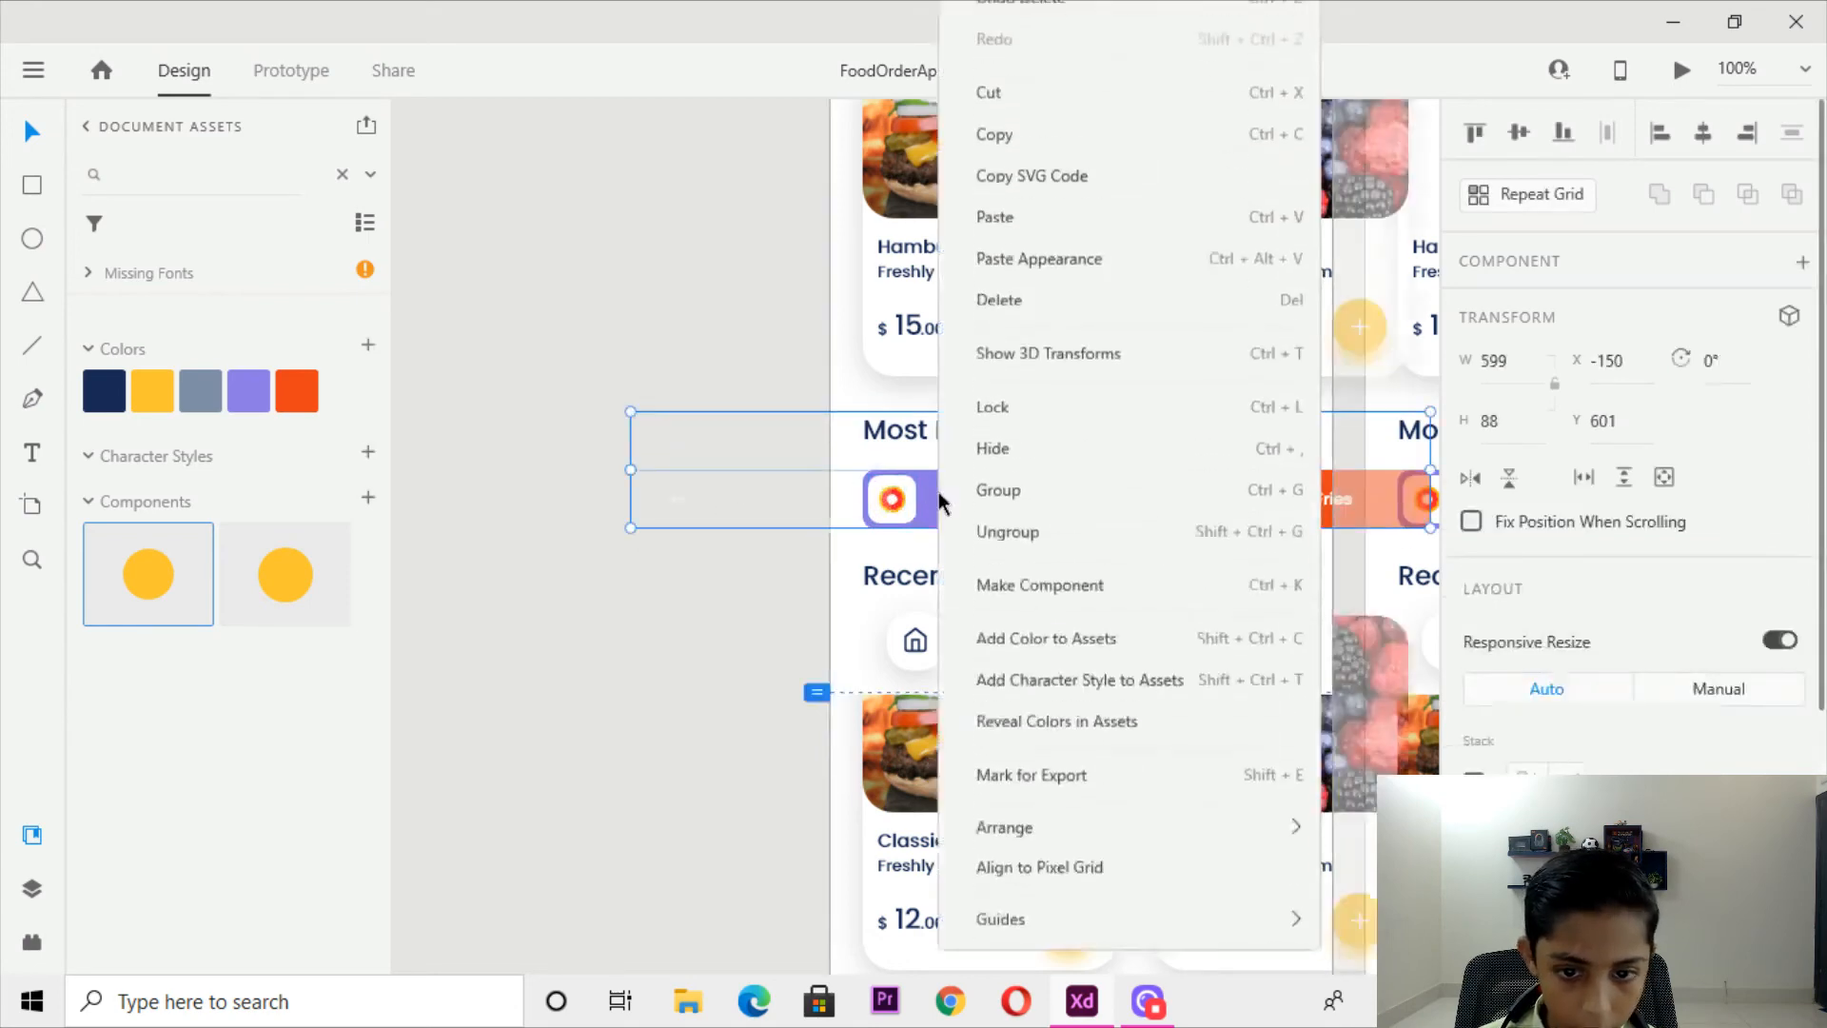
pyautogui.click(999, 579)
pyautogui.click(667, 505)
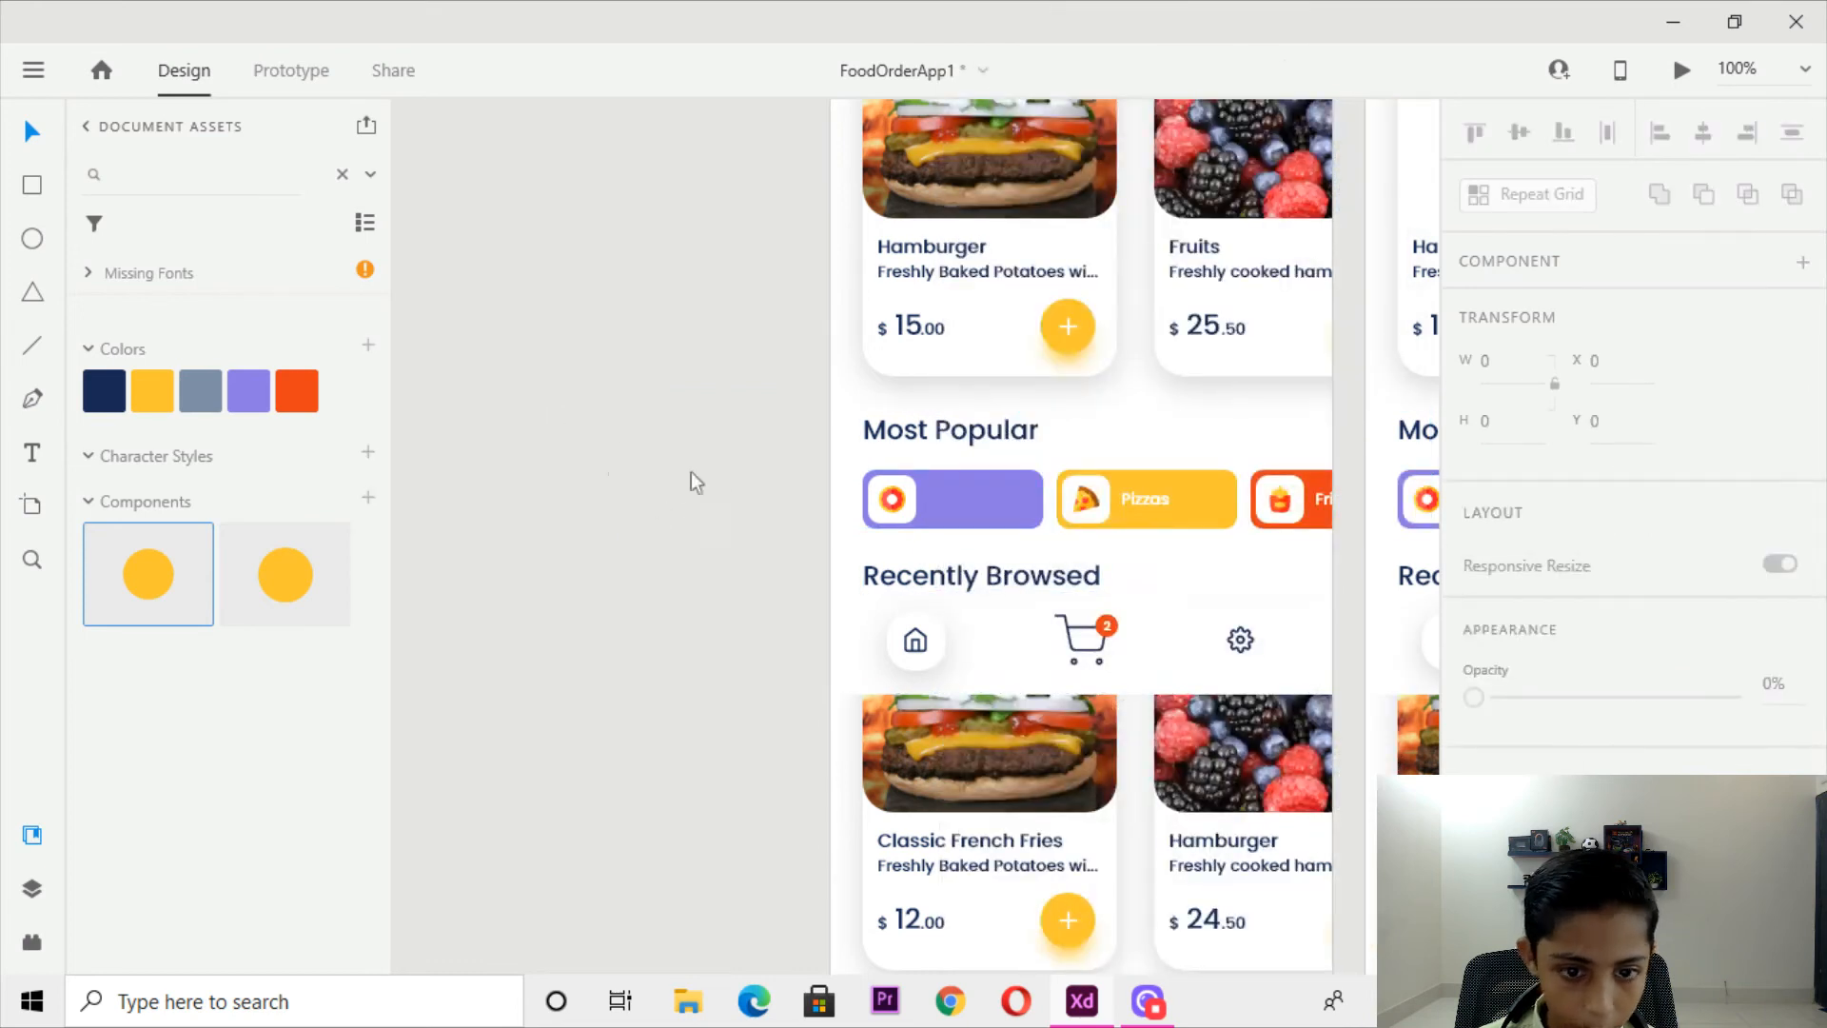
# Ungroup the purple Donuts chip on FoodAppHome so its label, icon tile and background are separate.
pyautogui.click(937, 511)
pyautogui.click(1113, 500)
pyautogui.hotkey('ctrl', '2')
pyautogui.click(988, 468)
pyautogui.rightClick(985, 464)
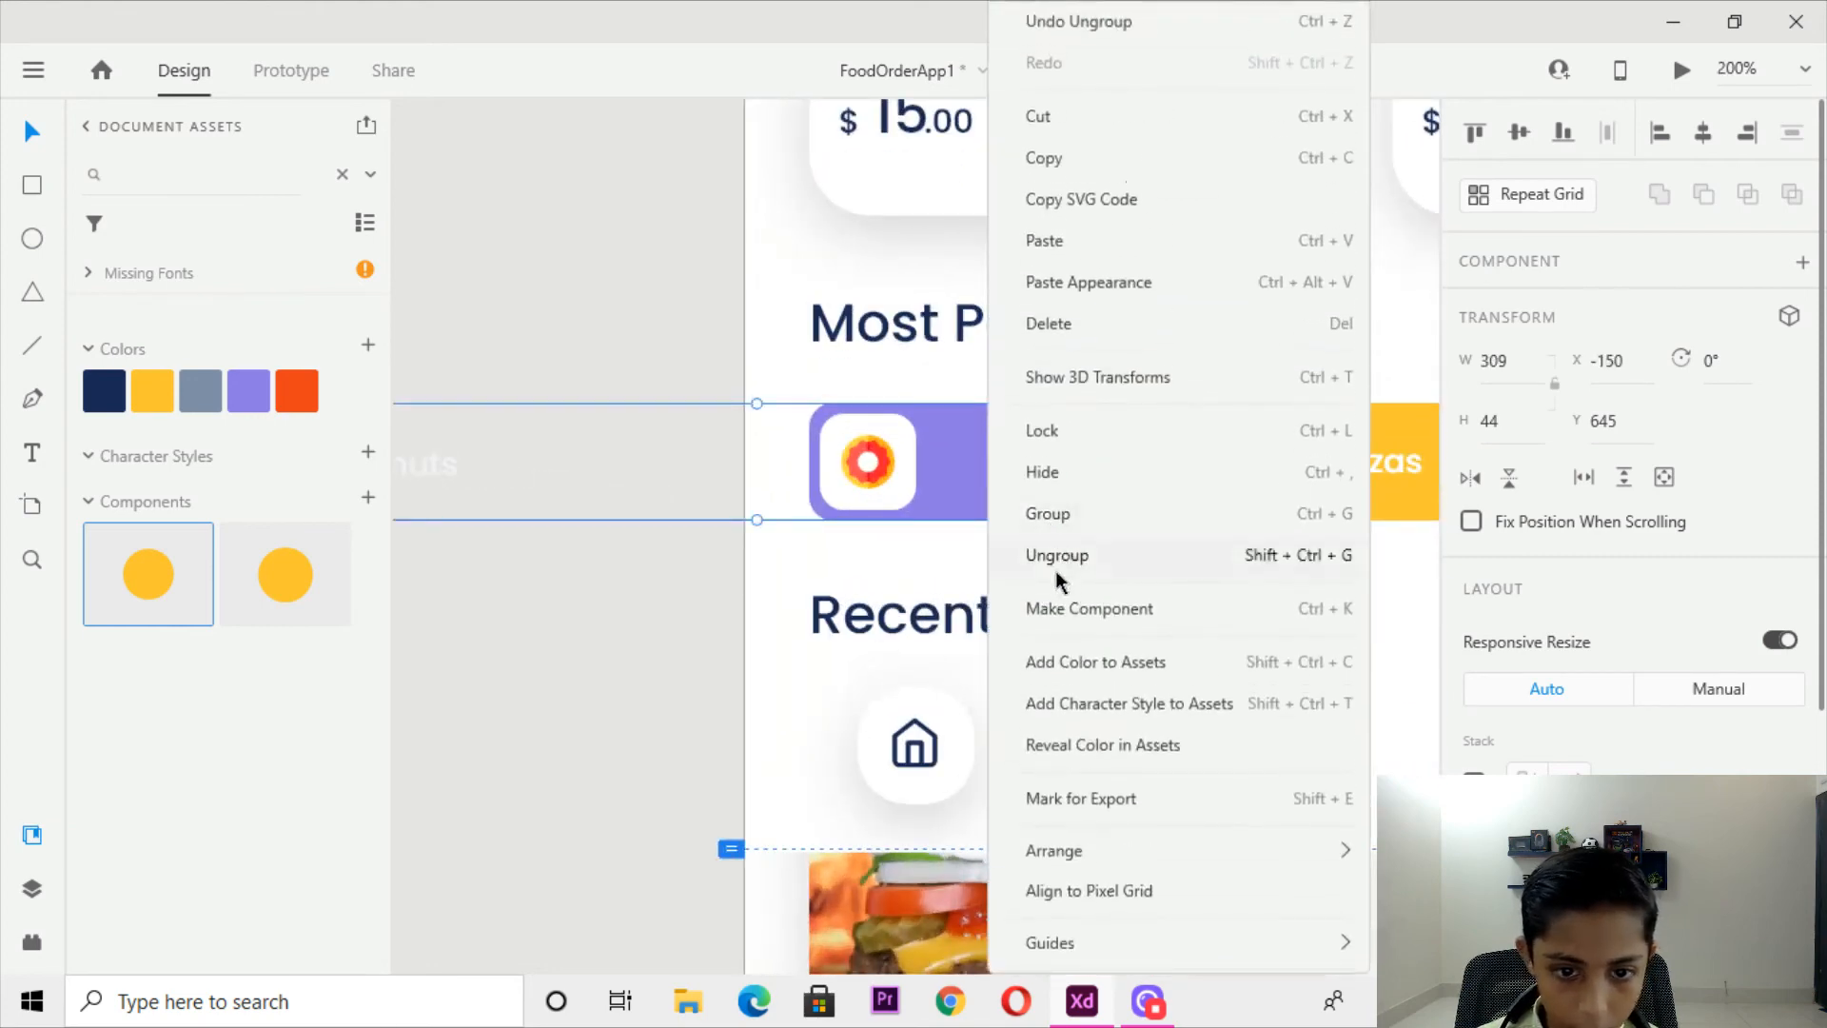
pyautogui.click(1049, 550)
# Select the loose Donuts label together with the donut icon tile and move both outside the FoodAppHome artboard.
pyautogui.moveTo(748, 391); pyautogui.dragTo(793, 417)
pyautogui.click(768, 546)
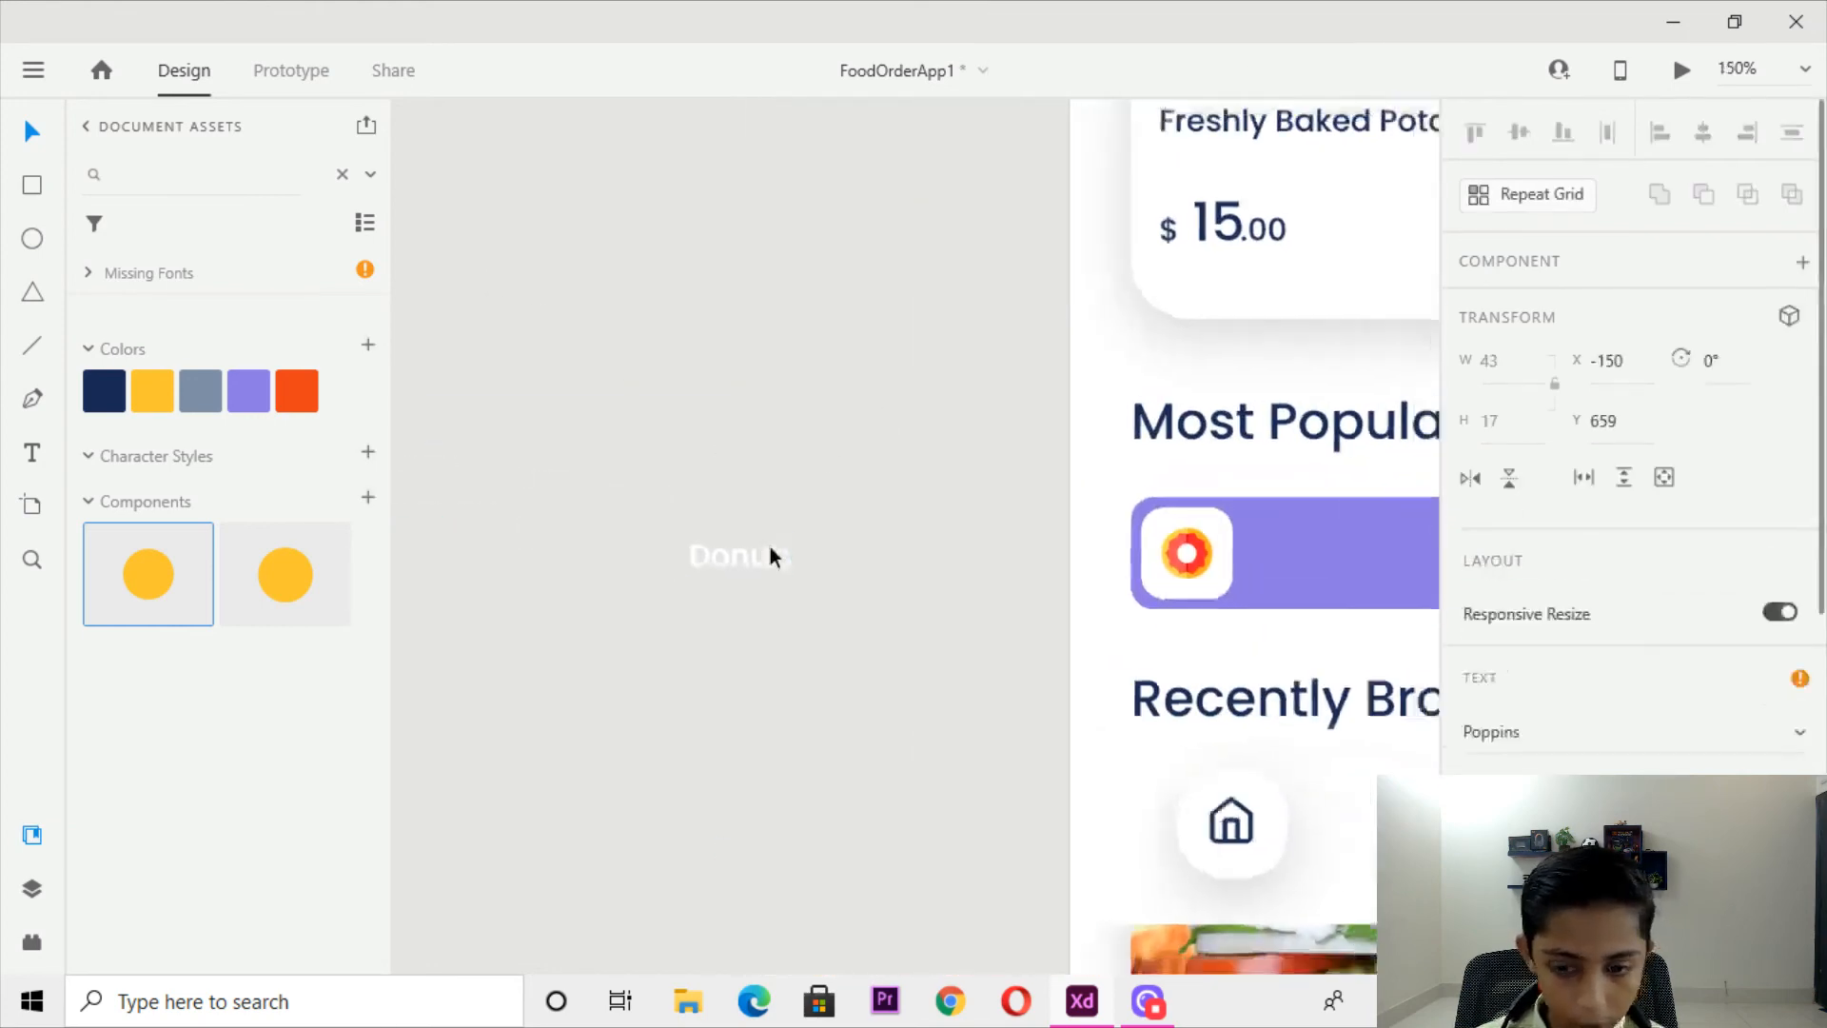
pyautogui.hotkey('ctrl', '1')
pyautogui.keyDown('shift'); pyautogui.click(1070, 552); pyautogui.keyUp('shift')
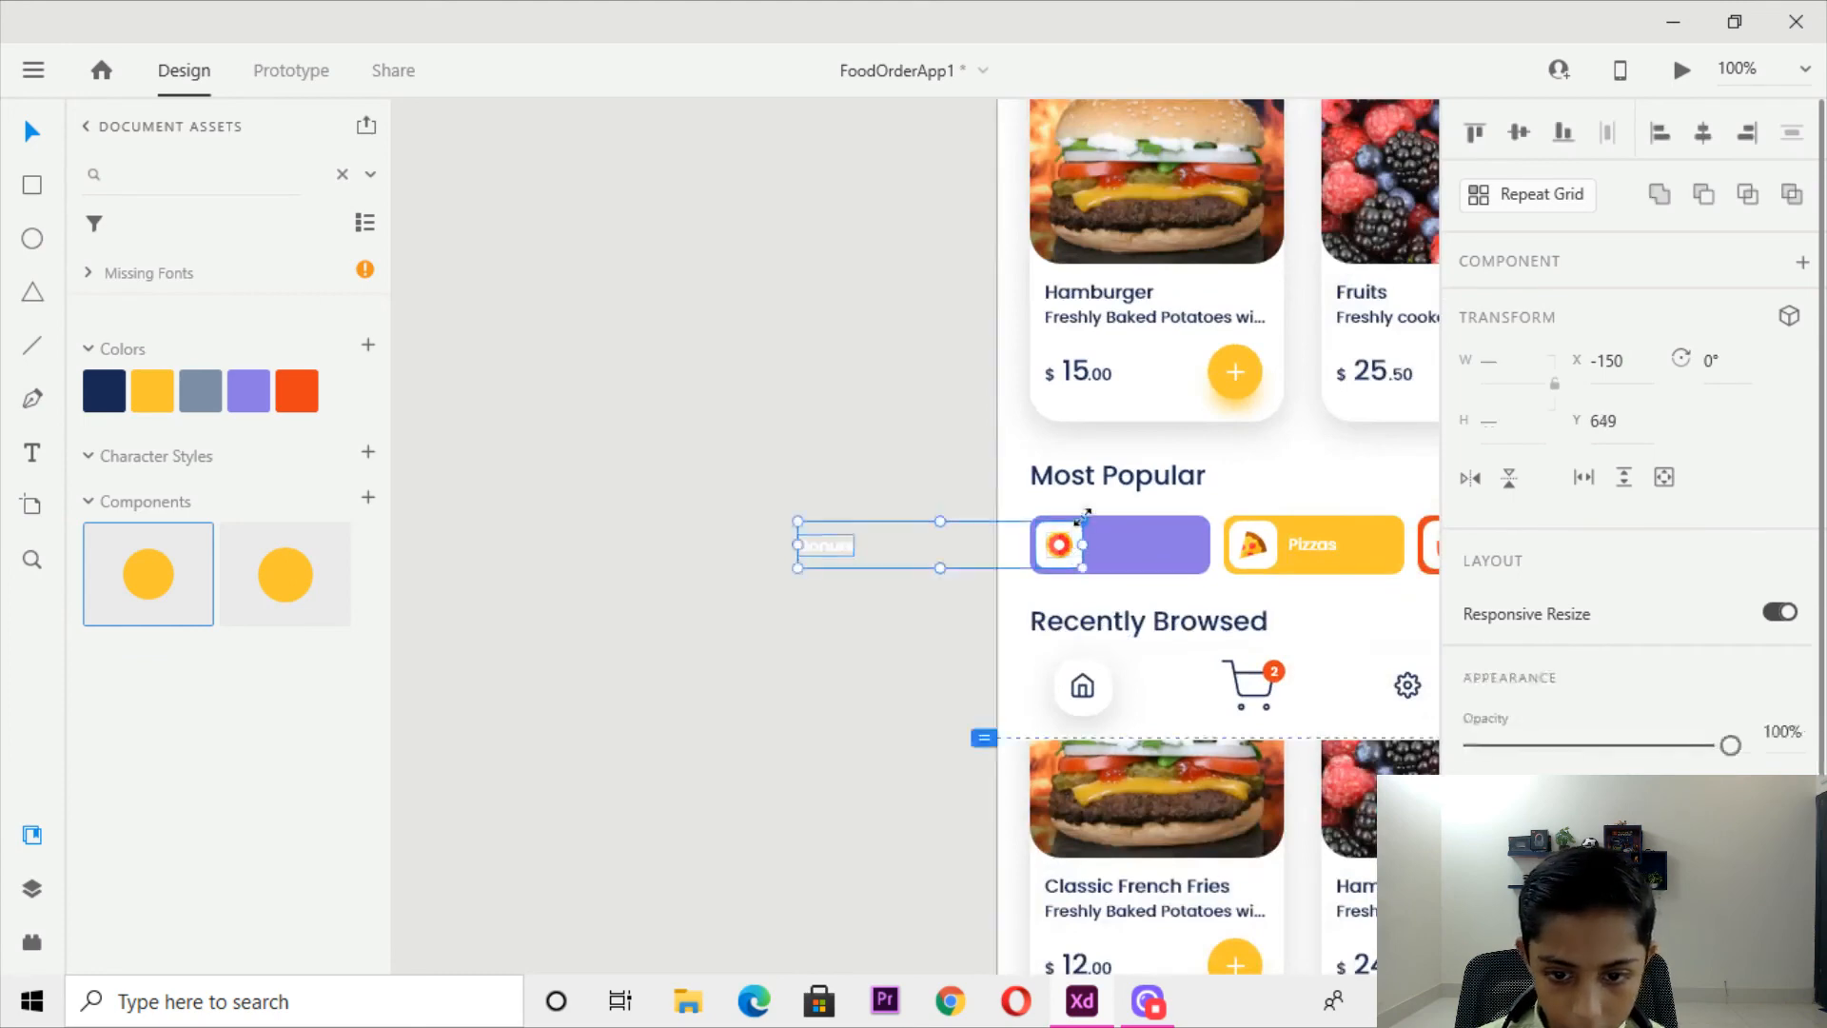
pyautogui.moveTo(1058, 552); pyautogui.dragTo(875, 234)
pyautogui.scroll(8, 917, 746)
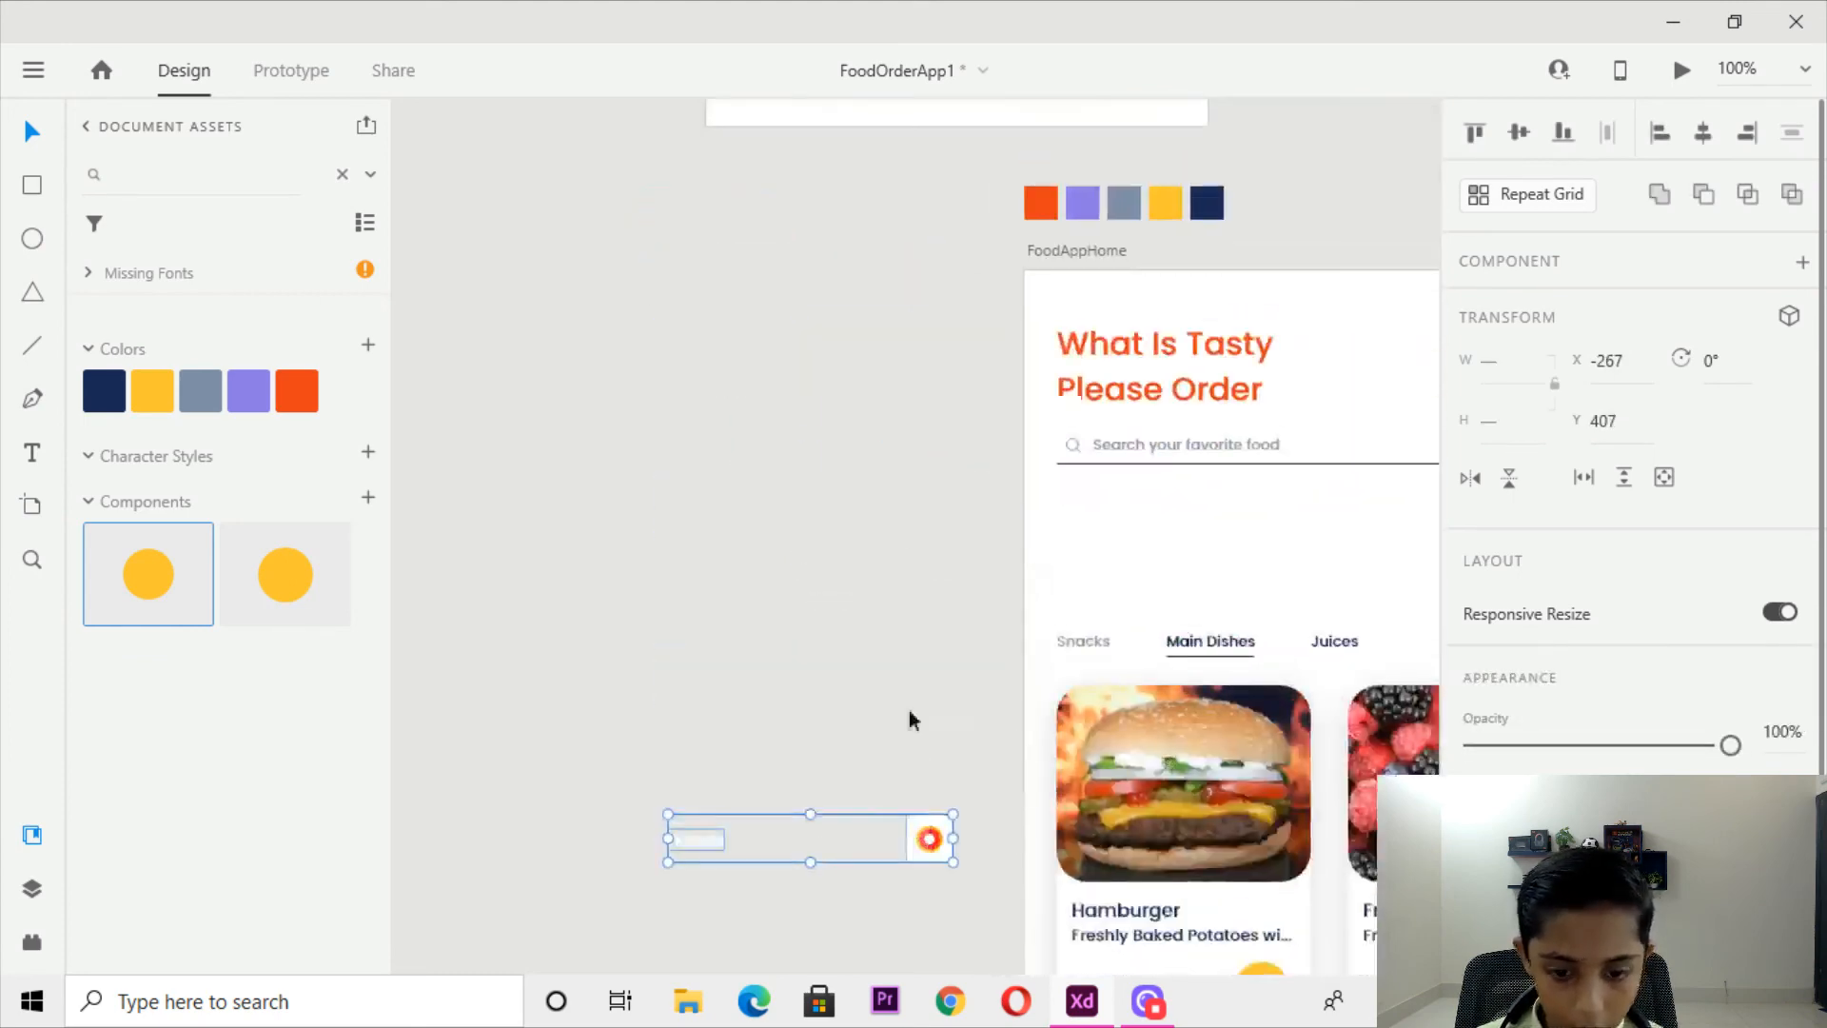
# Paste the icon tile and label into FoodAppHome – 3 and position the tile at the purple rectangle's left end.
pyautogui.moveTo(886, 609); pyautogui.dragTo(856, 819)
pyautogui.hotkey('ctrl', '+')
pyautogui.hotkey('ctrl', '+')
pyautogui.hotkey('ctrl', 'v')
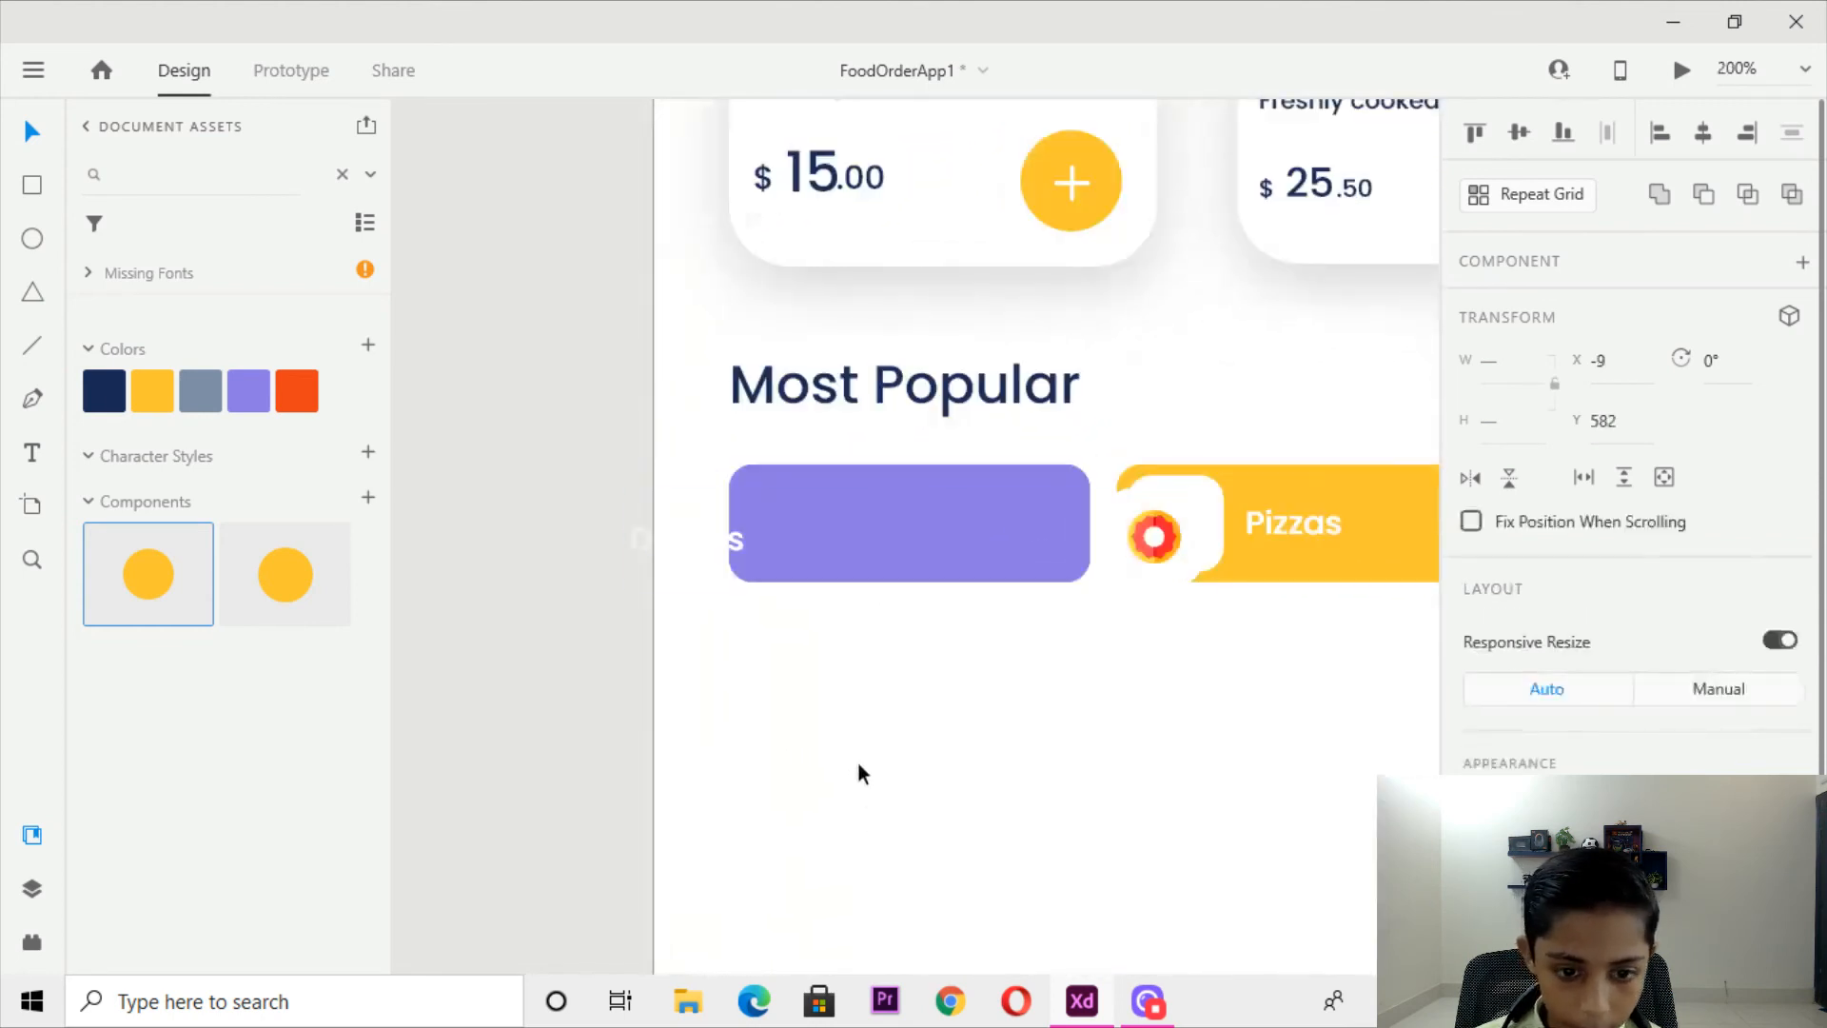
pyautogui.moveTo(1172, 532); pyautogui.dragTo(803, 511)
pyautogui.click(889, 665)
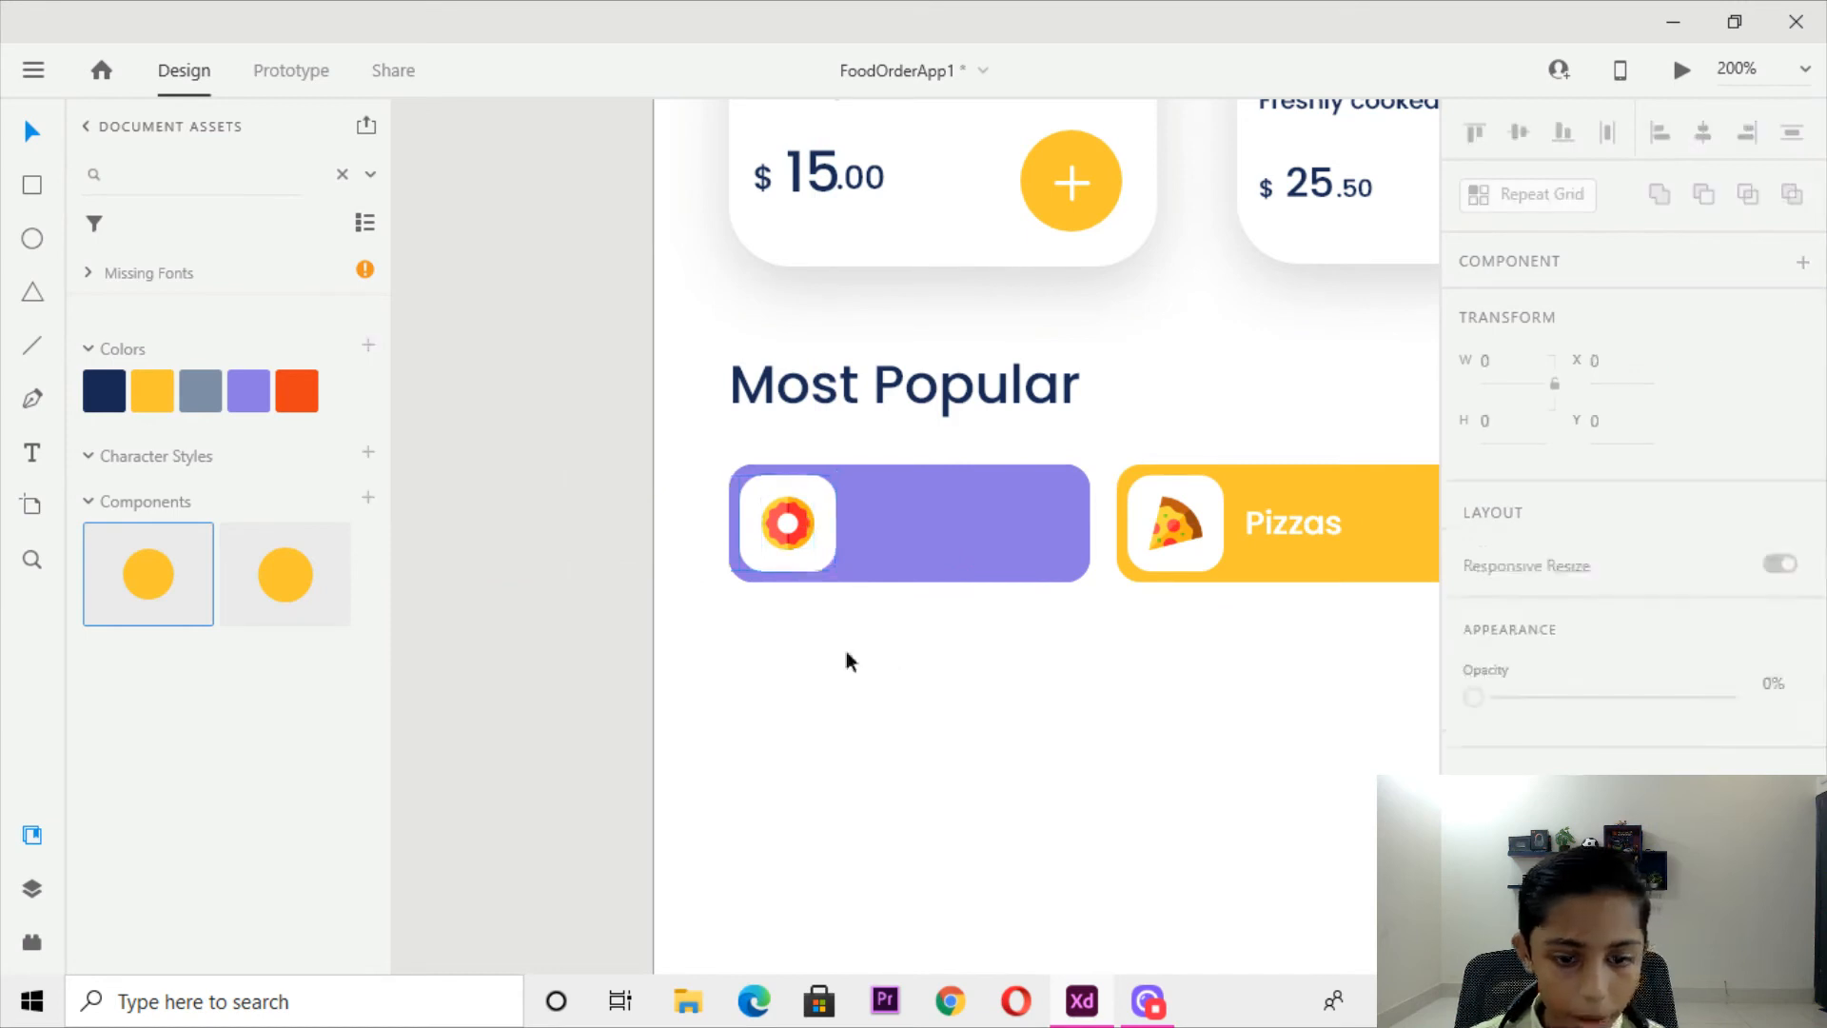
# Move the pasted label into the purple rectangle beside the donut icon and retype it as "Donuts".
pyautogui.hscroll(-4, 825, 409)
pyautogui.moveTo(666, 481); pyautogui.dragTo(1259, 472)
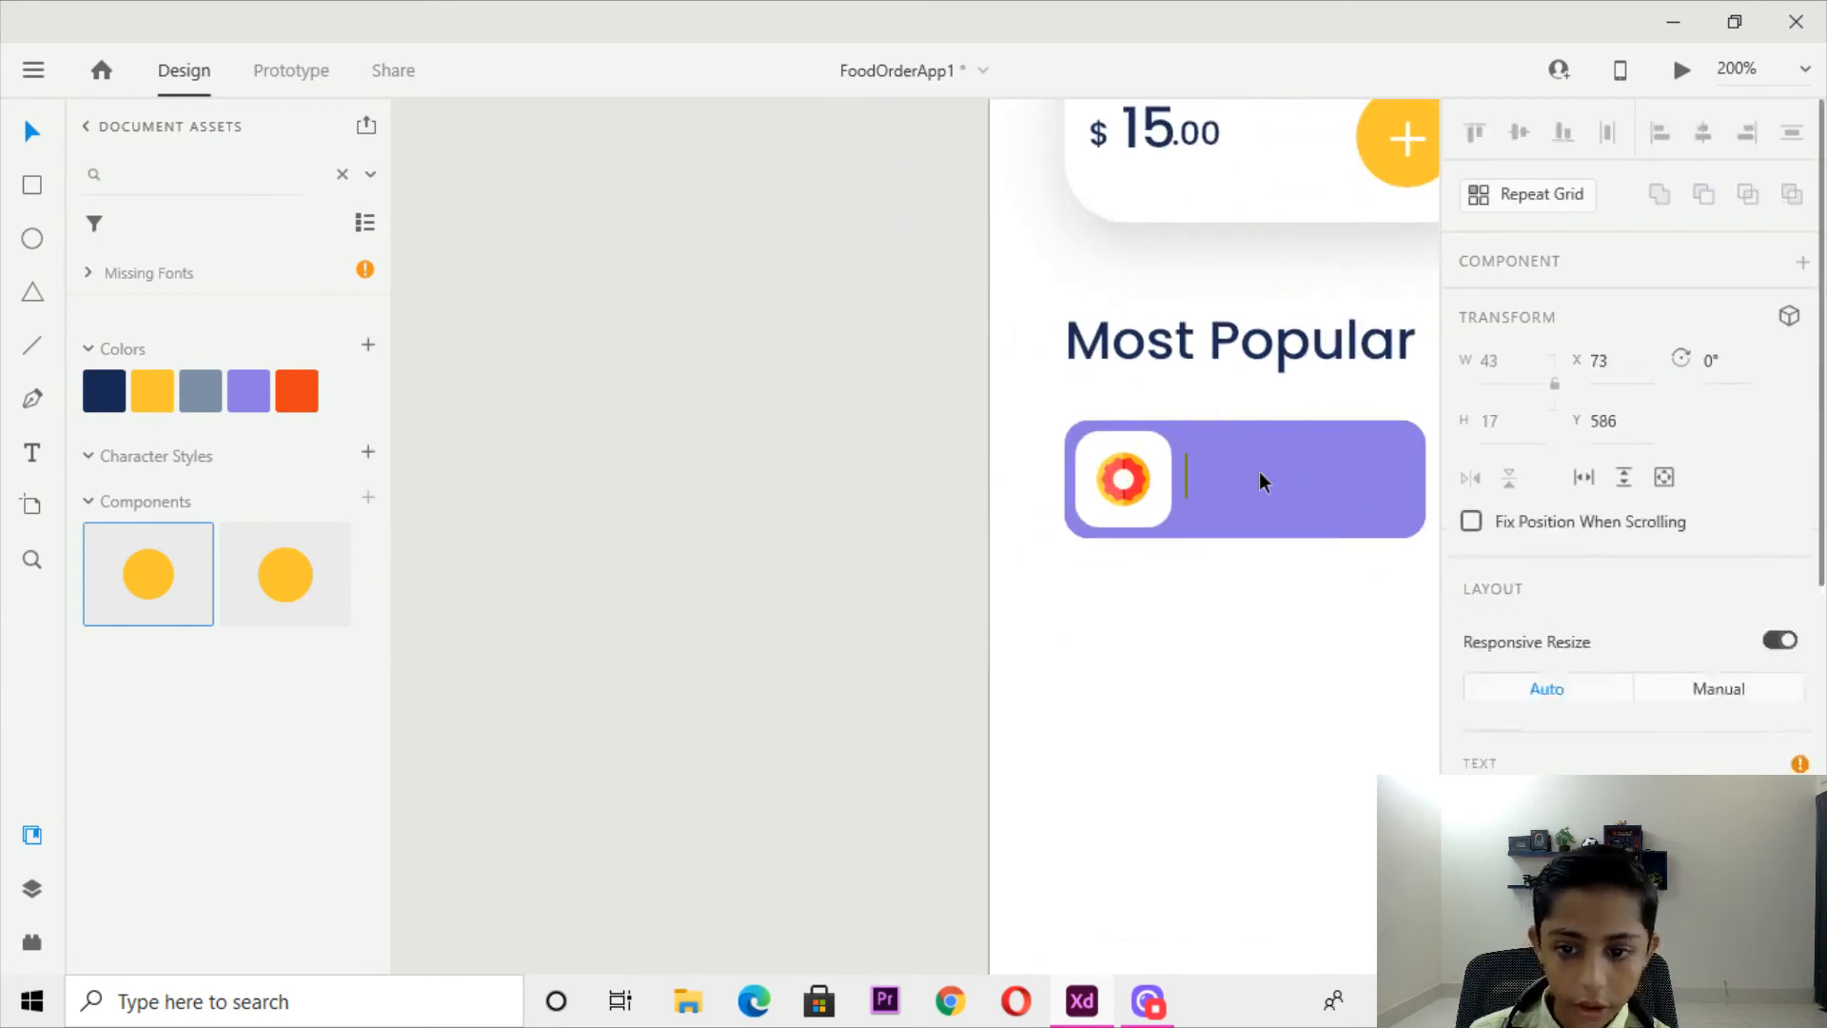
pyautogui.write('Donuts')
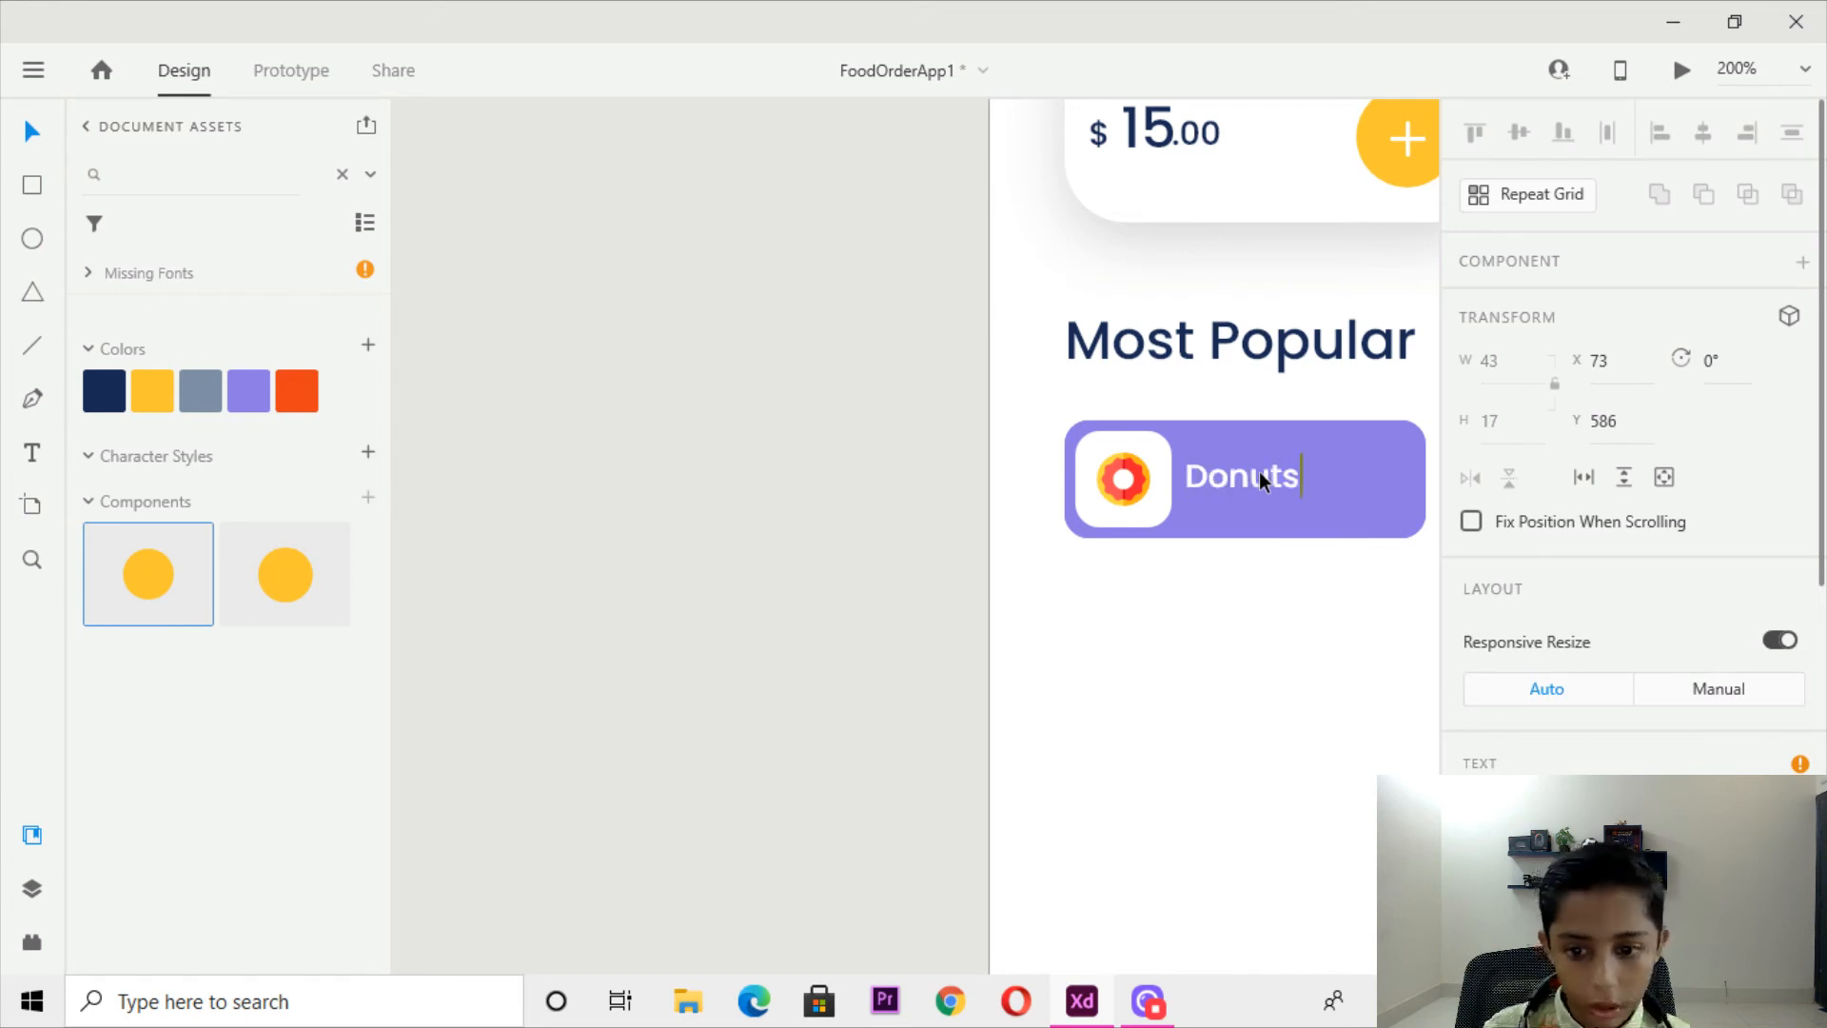
pyautogui.scroll(-5, 1617, 428)
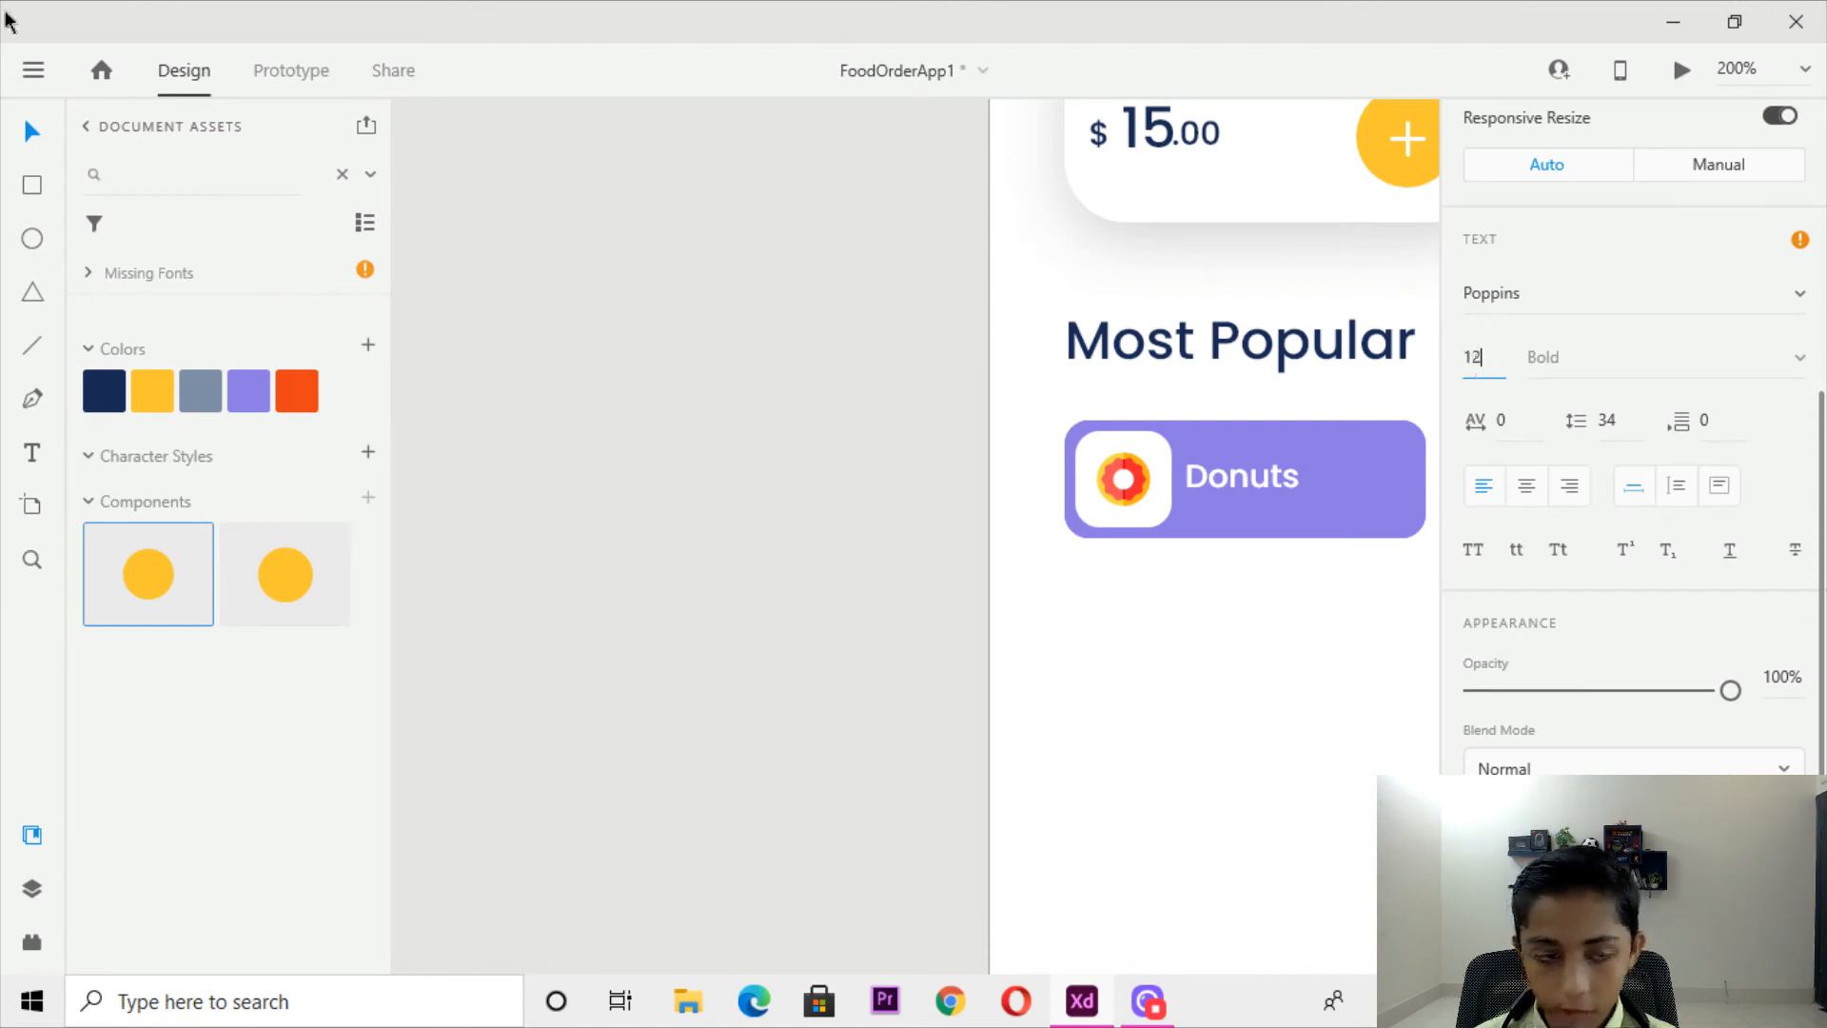
pyautogui.hotkey('ctrl', '+')
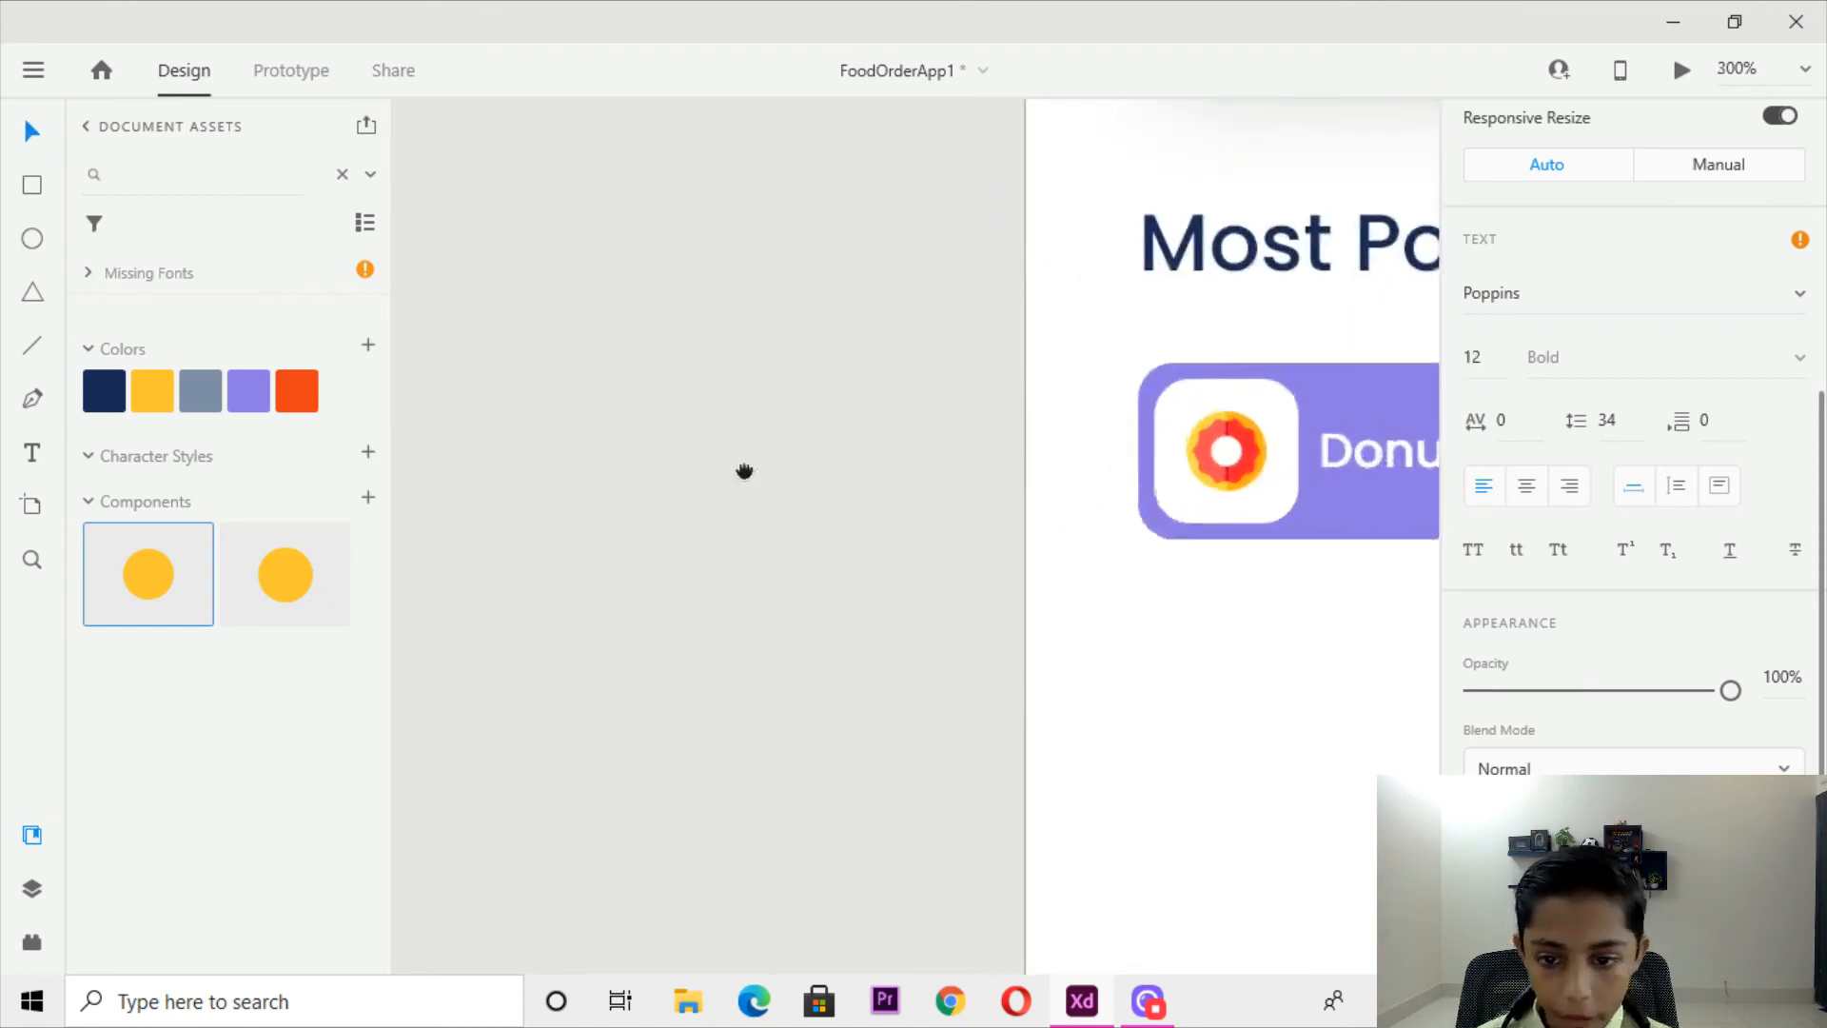
pyautogui.moveTo(748, 473); pyautogui.dragTo(462, 452)
pyautogui.click(961, 384)
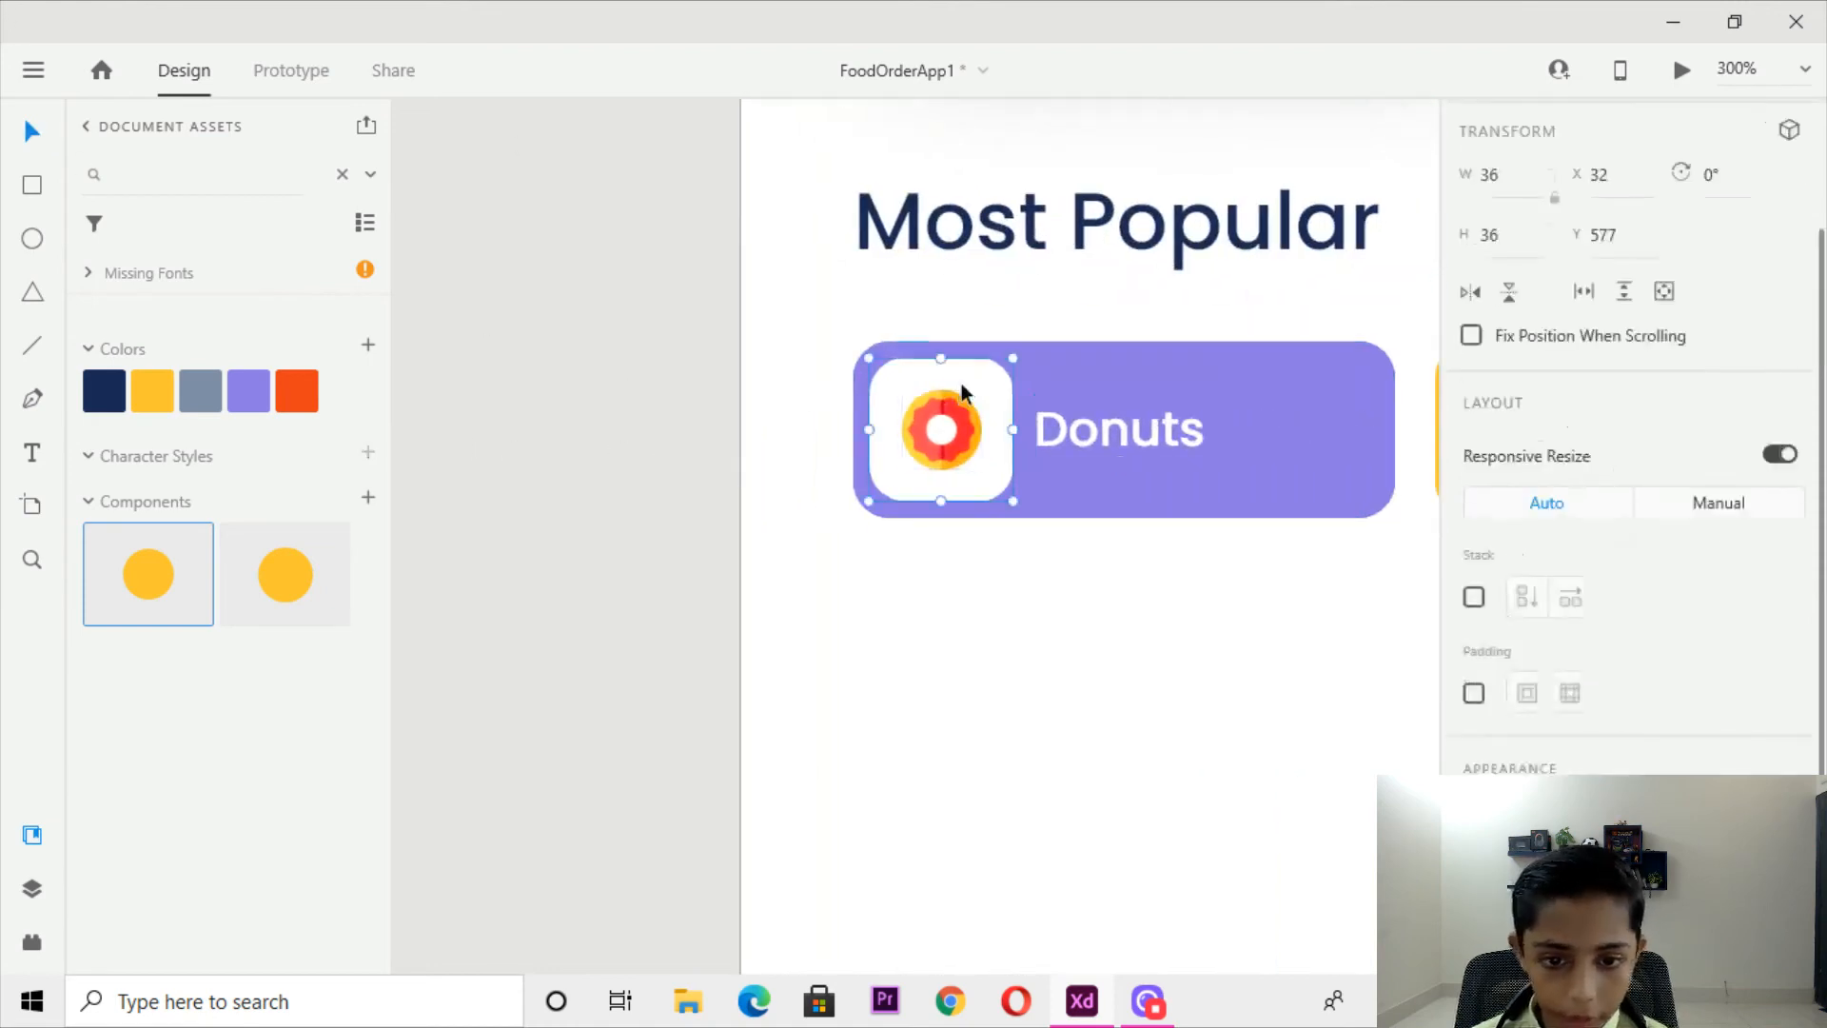
pyautogui.press('Delete')
pyautogui.click(29, 187)
pyautogui.hotkey('ctrl', 'z')
pyautogui.press('v')
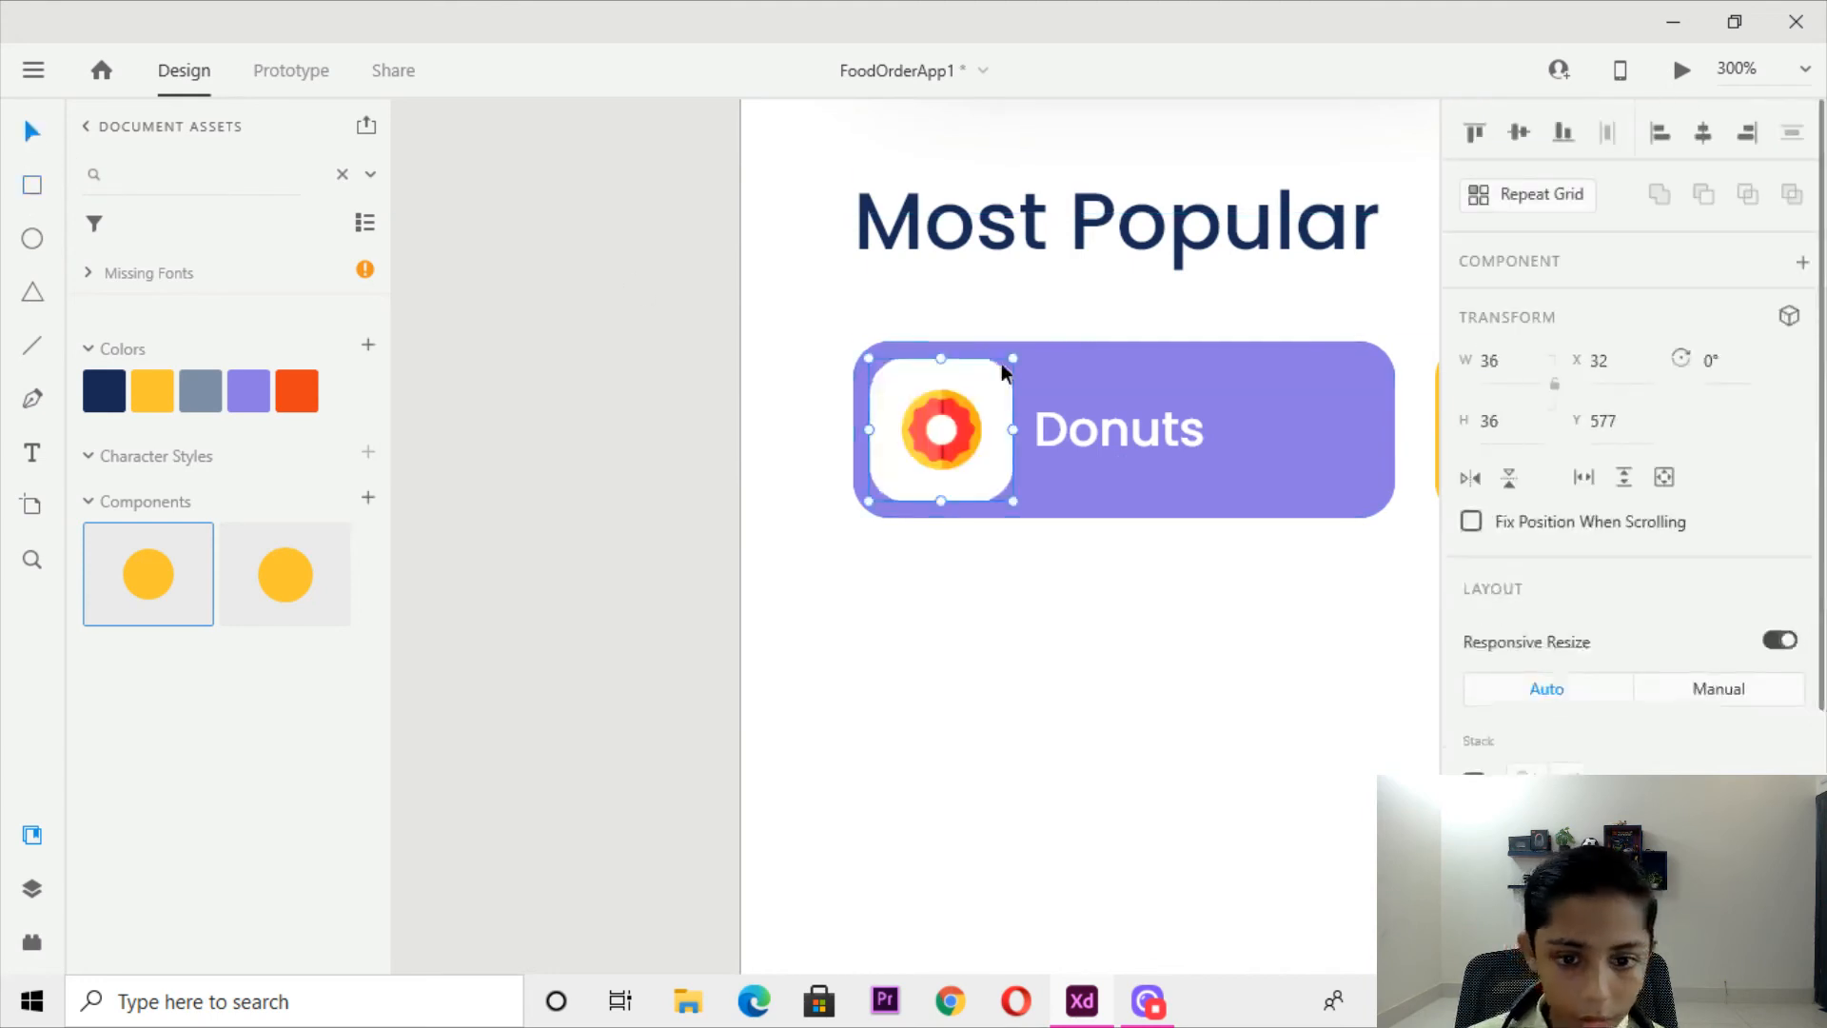
# Ungroup the donut icon tile and select its white rounded square on its own.
pyautogui.rightClick(994, 369)
pyautogui.click(1092, 561)
pyautogui.scroll(-4, 1741, 733)
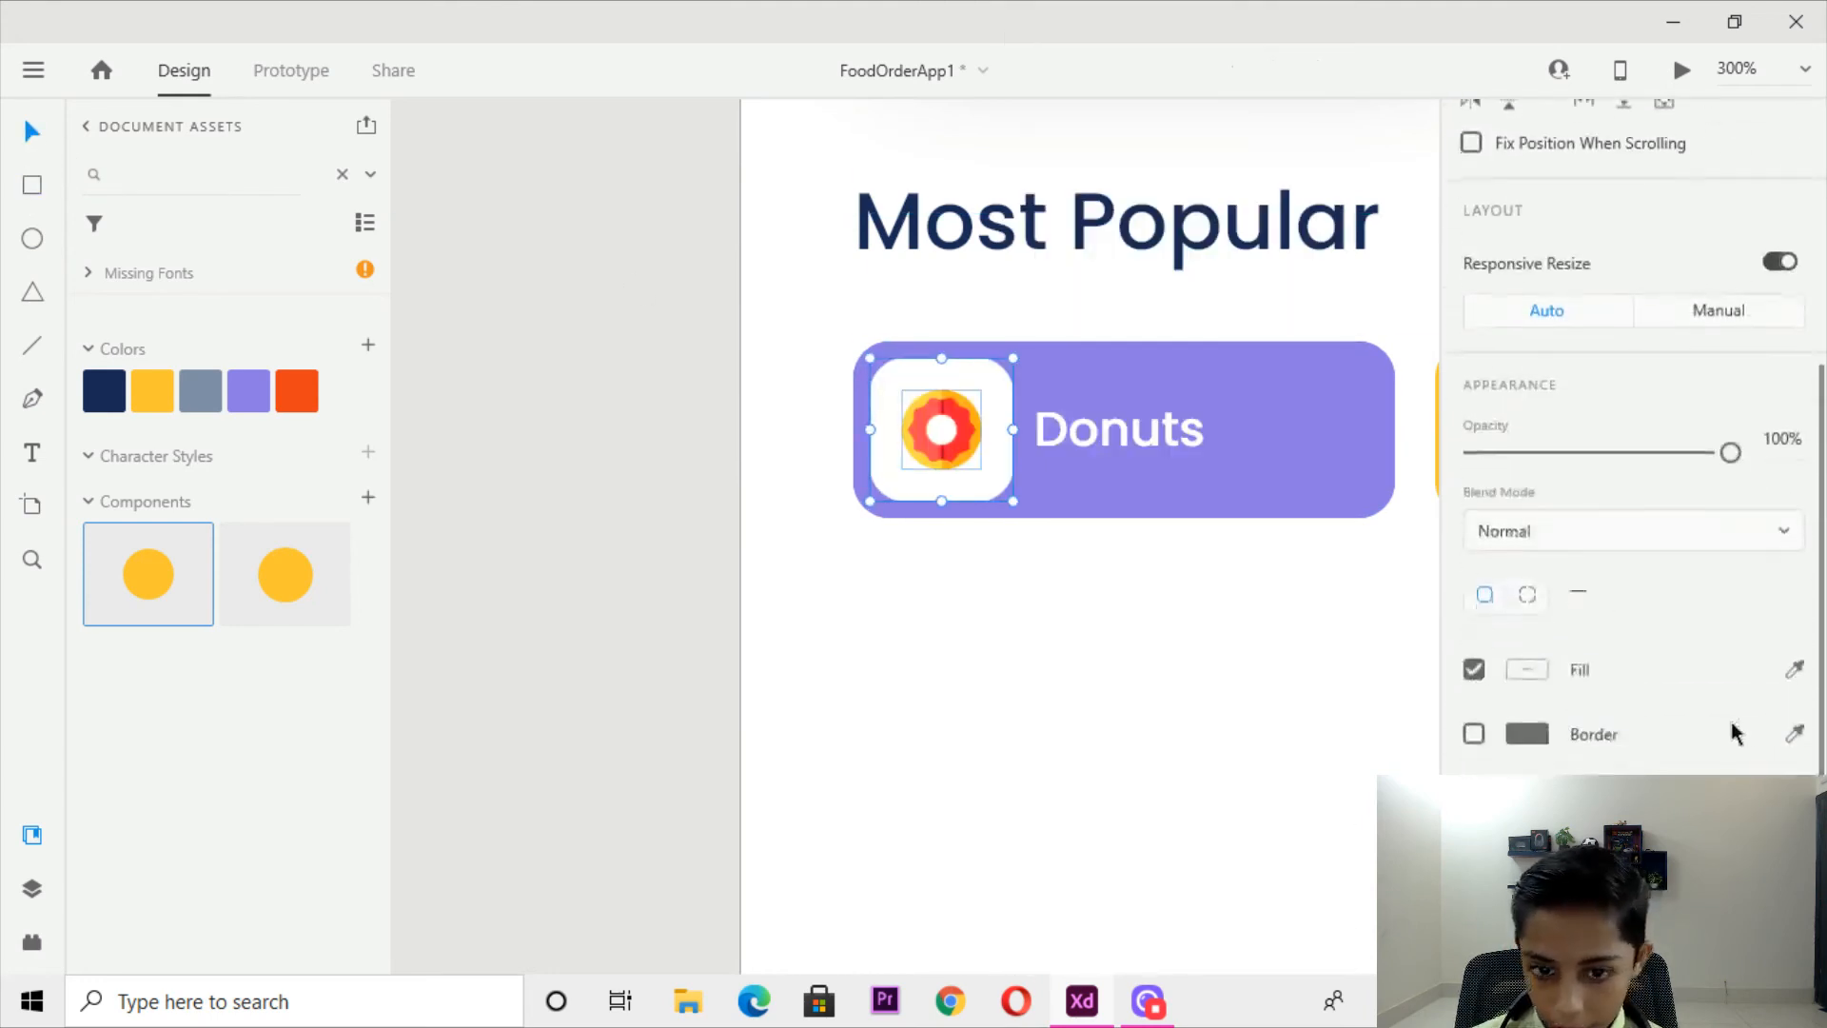
pyautogui.click(1275, 645)
pyautogui.click(972, 415)
pyautogui.click(991, 379)
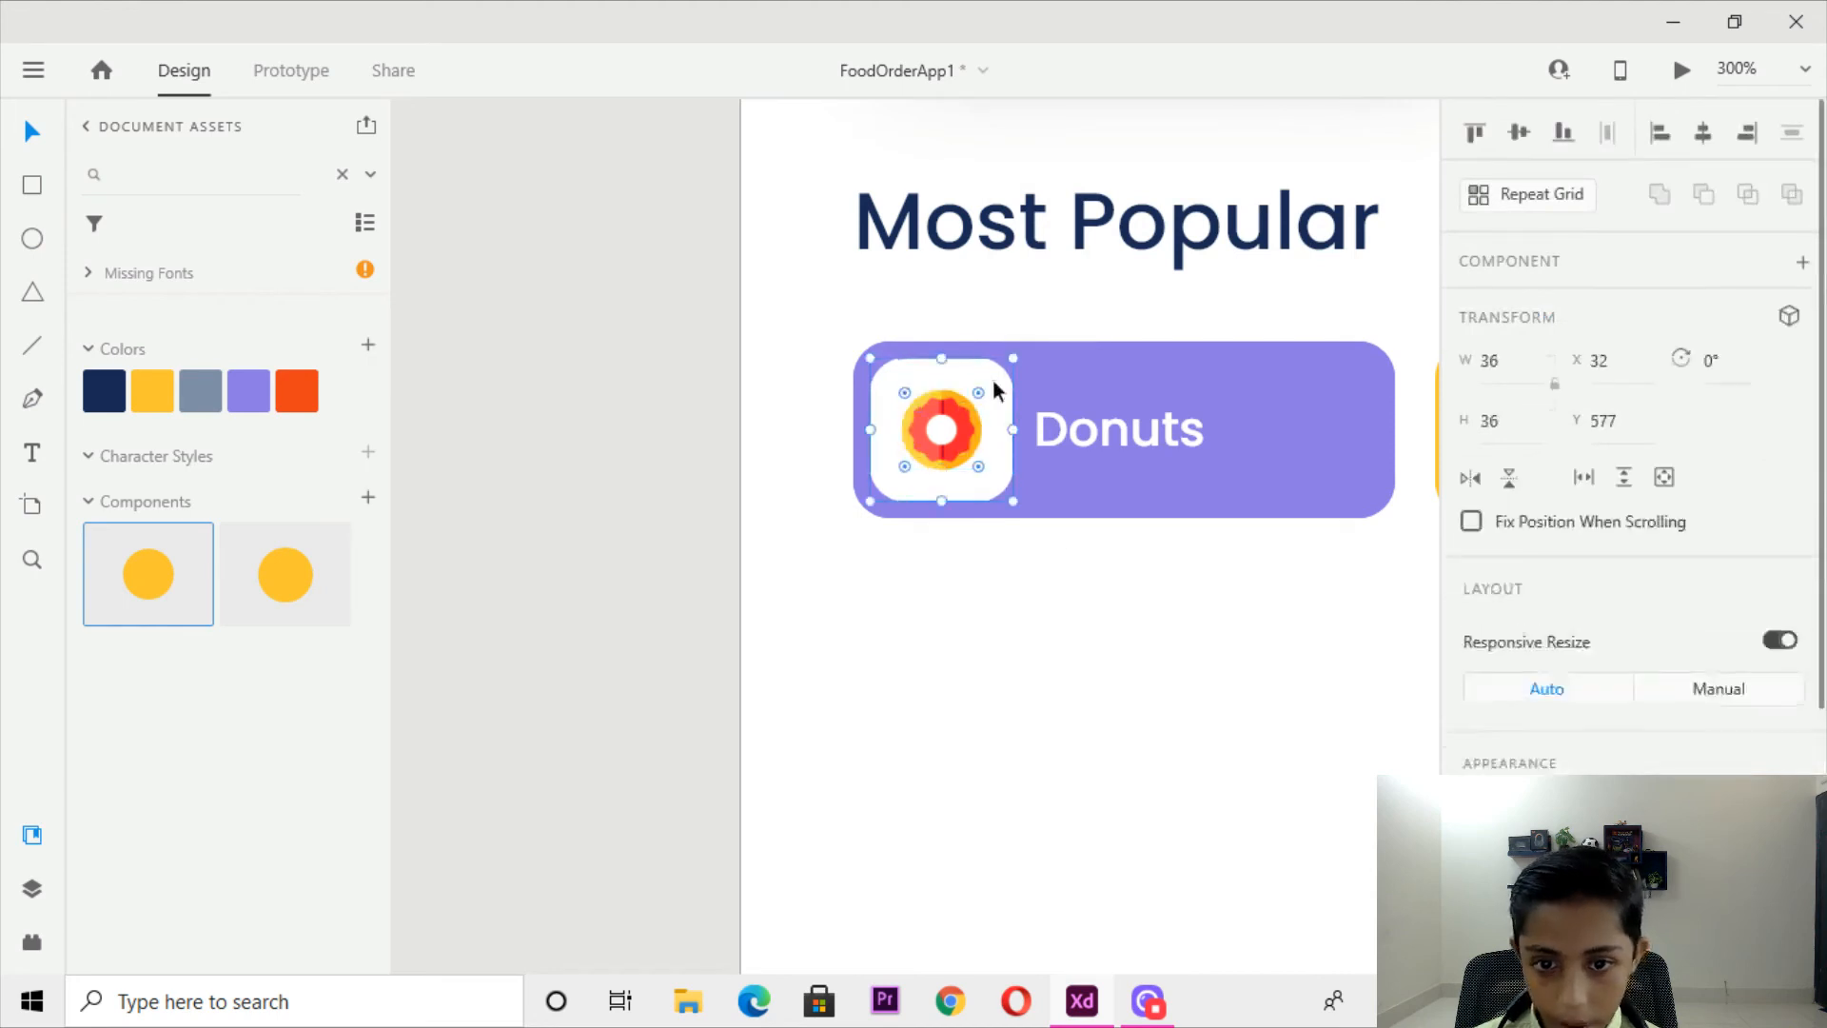
pyautogui.scroll(-1, 1322, 523)
pyautogui.scroll(-4, 1528, 660)
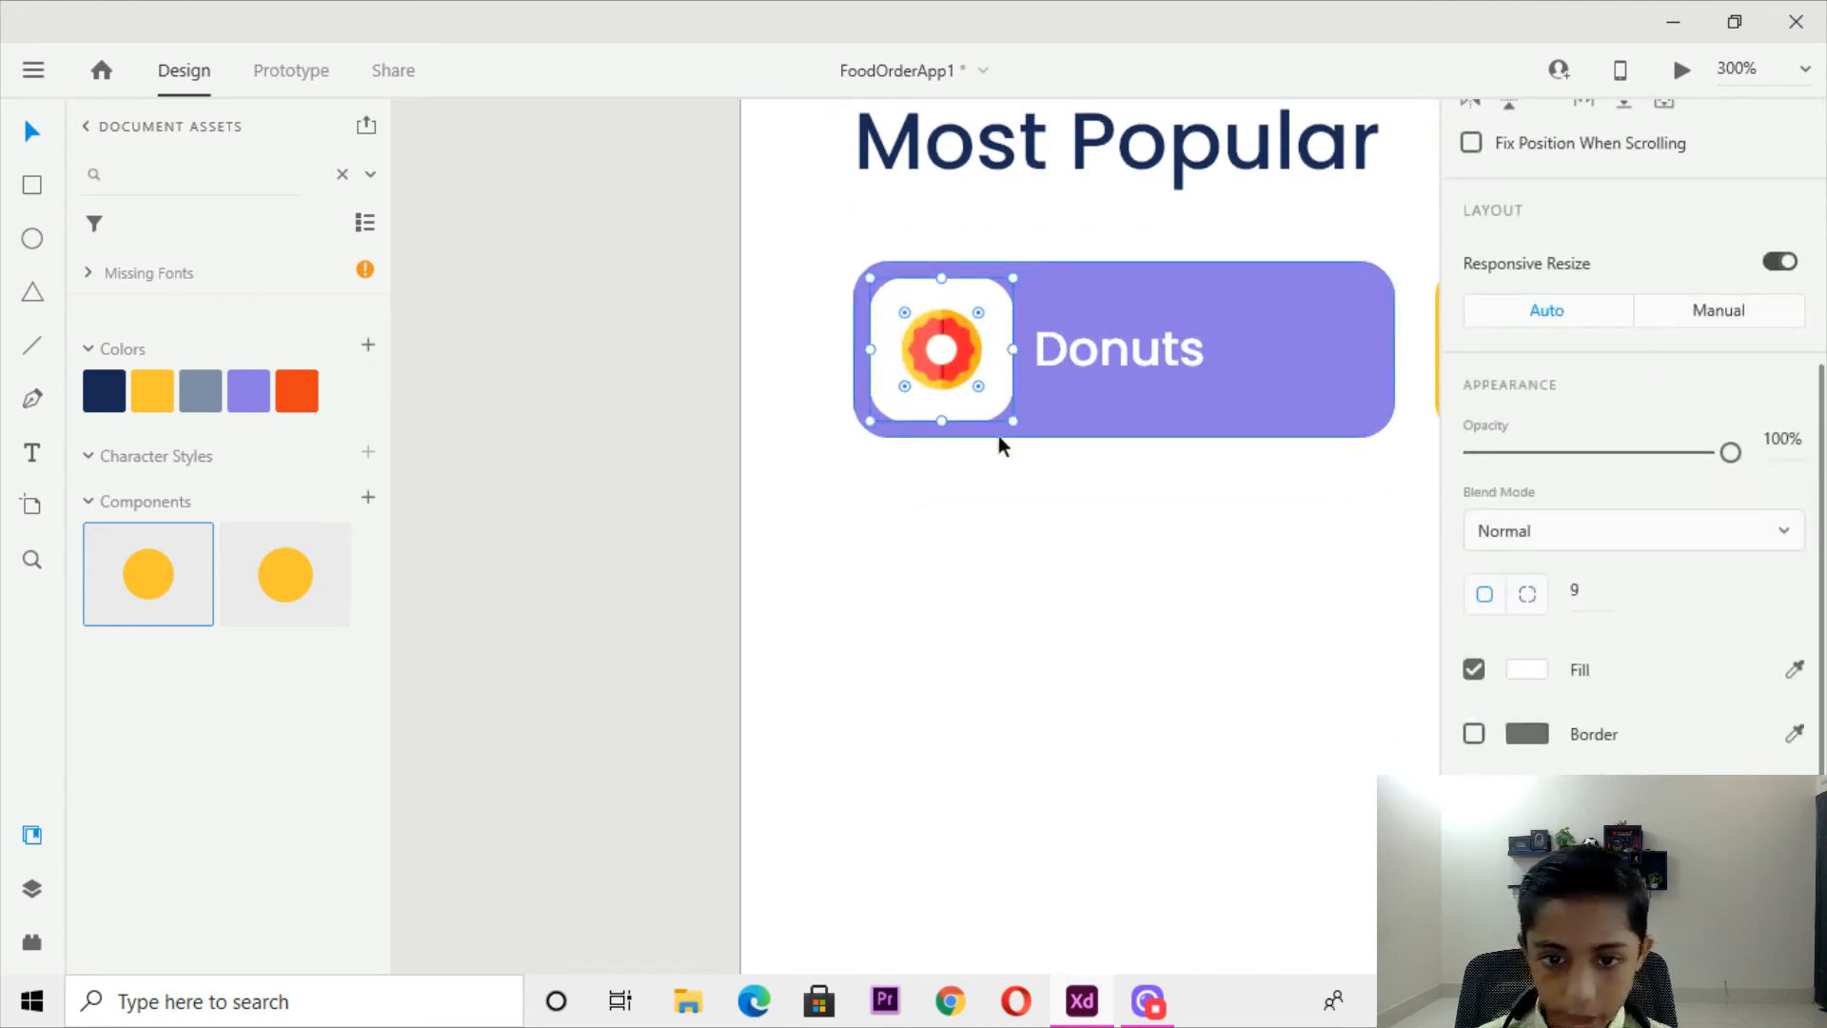
# Remove the old white square behind the donut and draw a borderless white rectangle about 34 by 30 in its place.
pyautogui.moveTo(989, 314)
pyautogui.mouseDown()
pyautogui.moveTo(996, 295)
pyautogui.moveTo(980, 578)
pyautogui.mouseUp()
pyautogui.click(1063, 576)
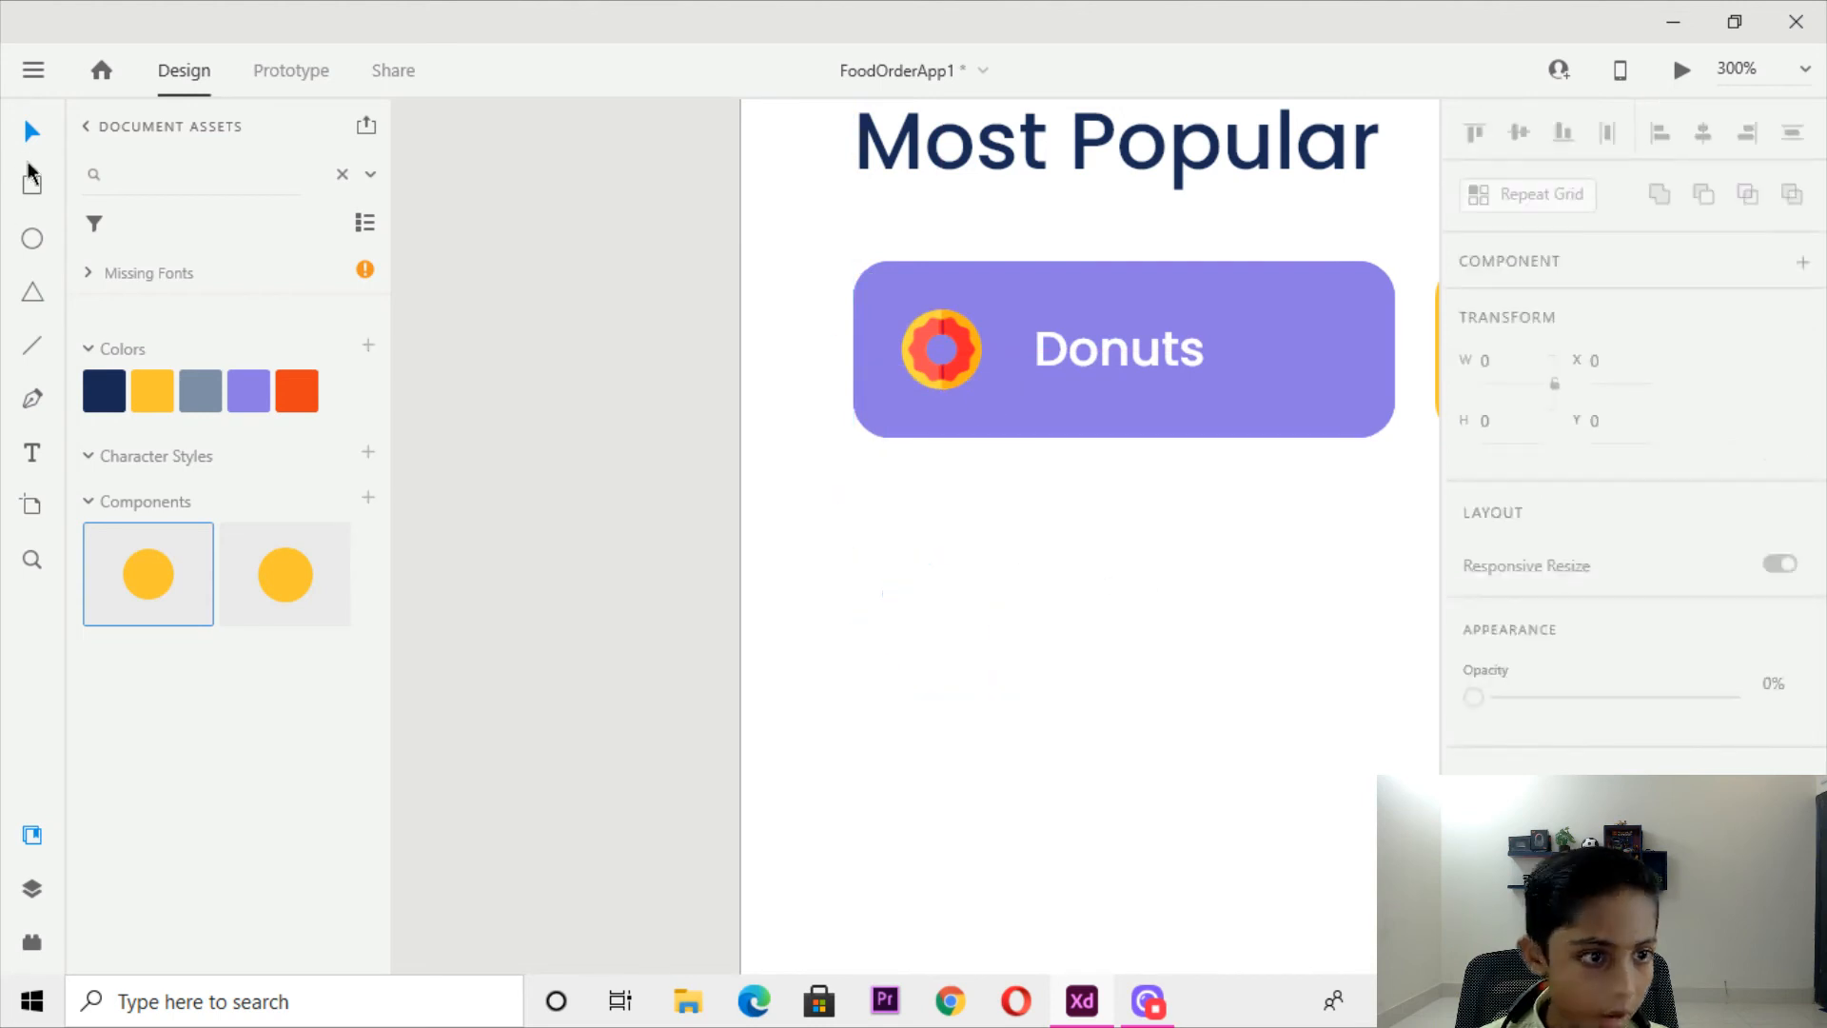
pyautogui.moveTo(878, 290); pyautogui.dragTo(1014, 409)
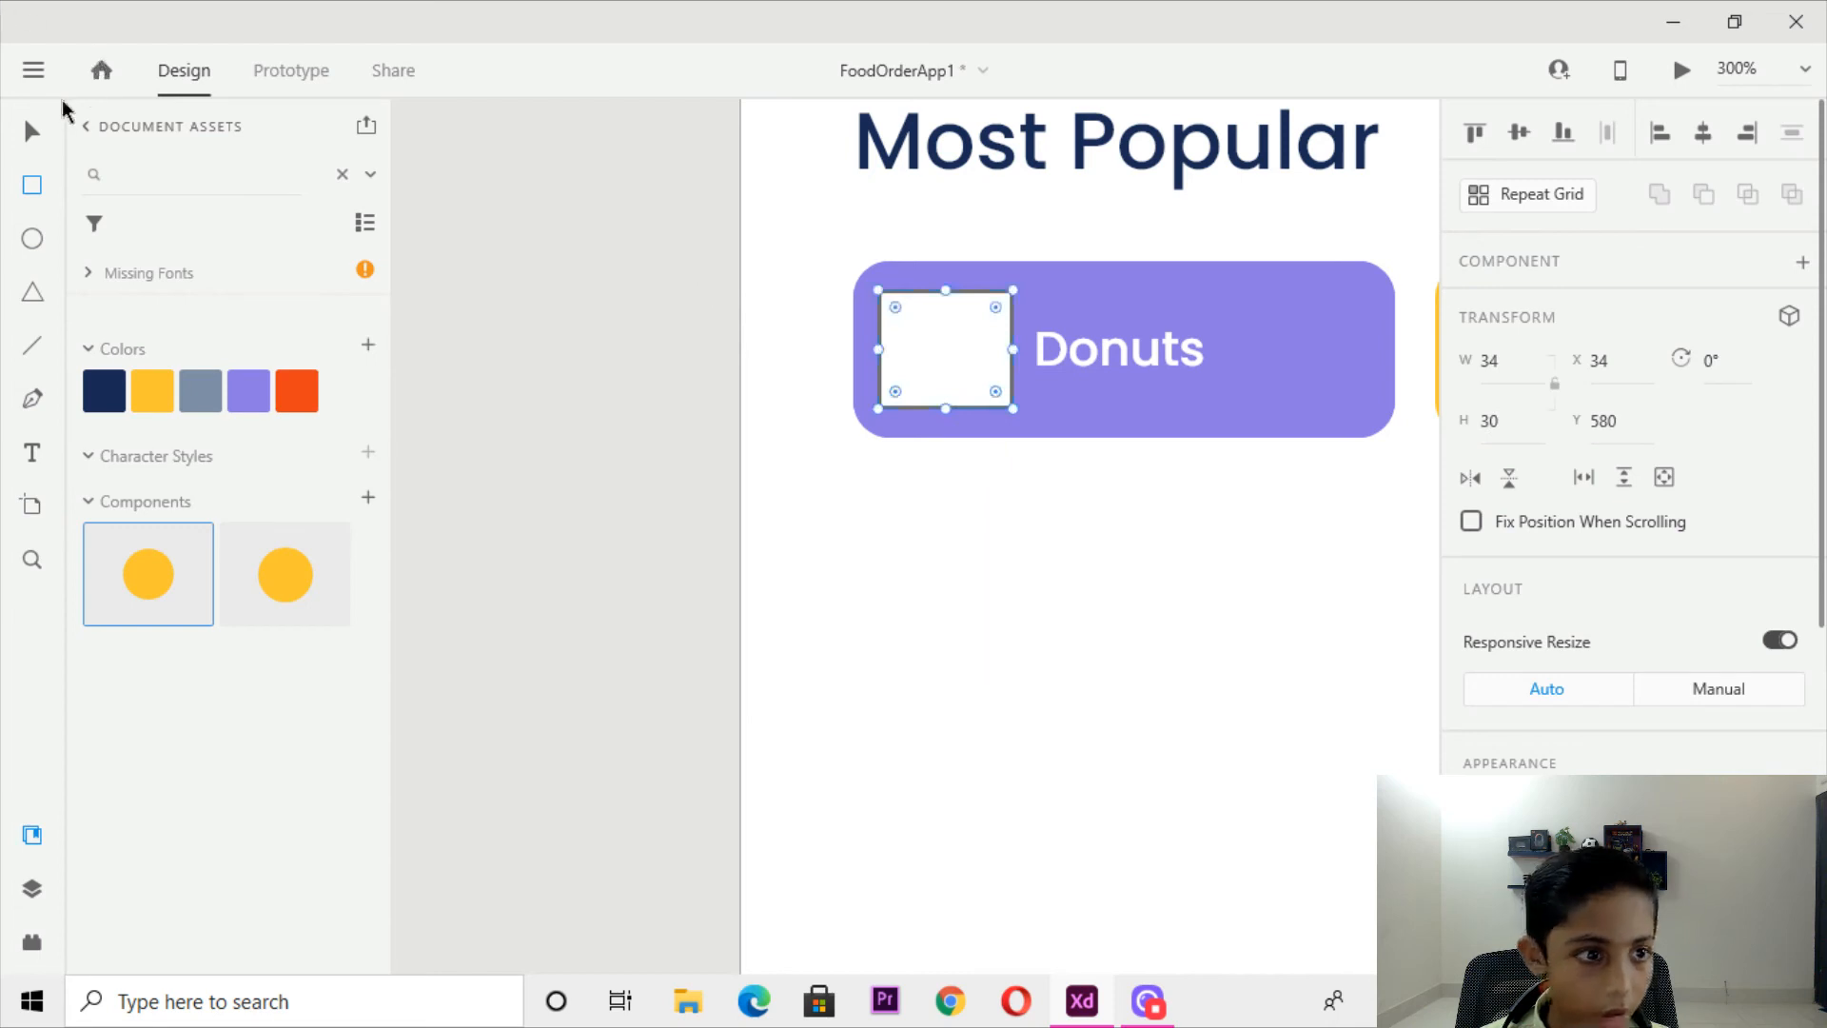
pyautogui.scroll(-1, 1237, 561)
pyautogui.scroll(-4, 1802, 755)
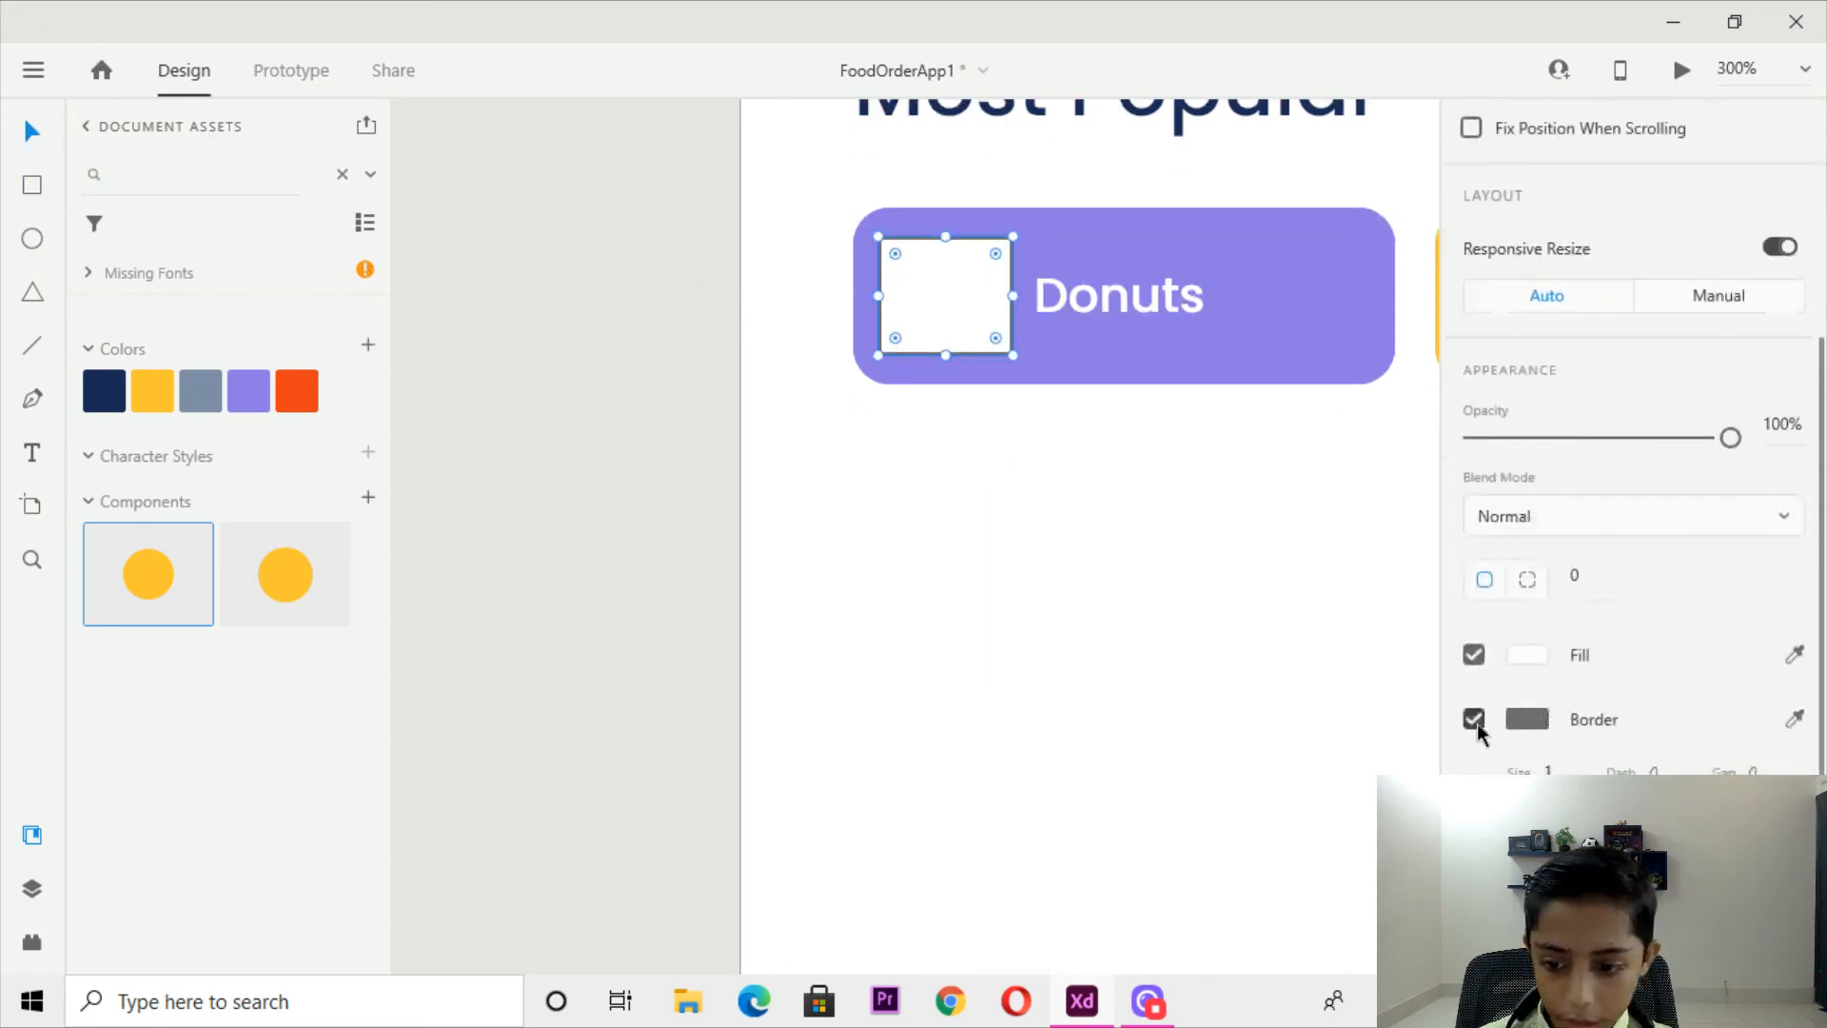
pyautogui.click(1473, 721)
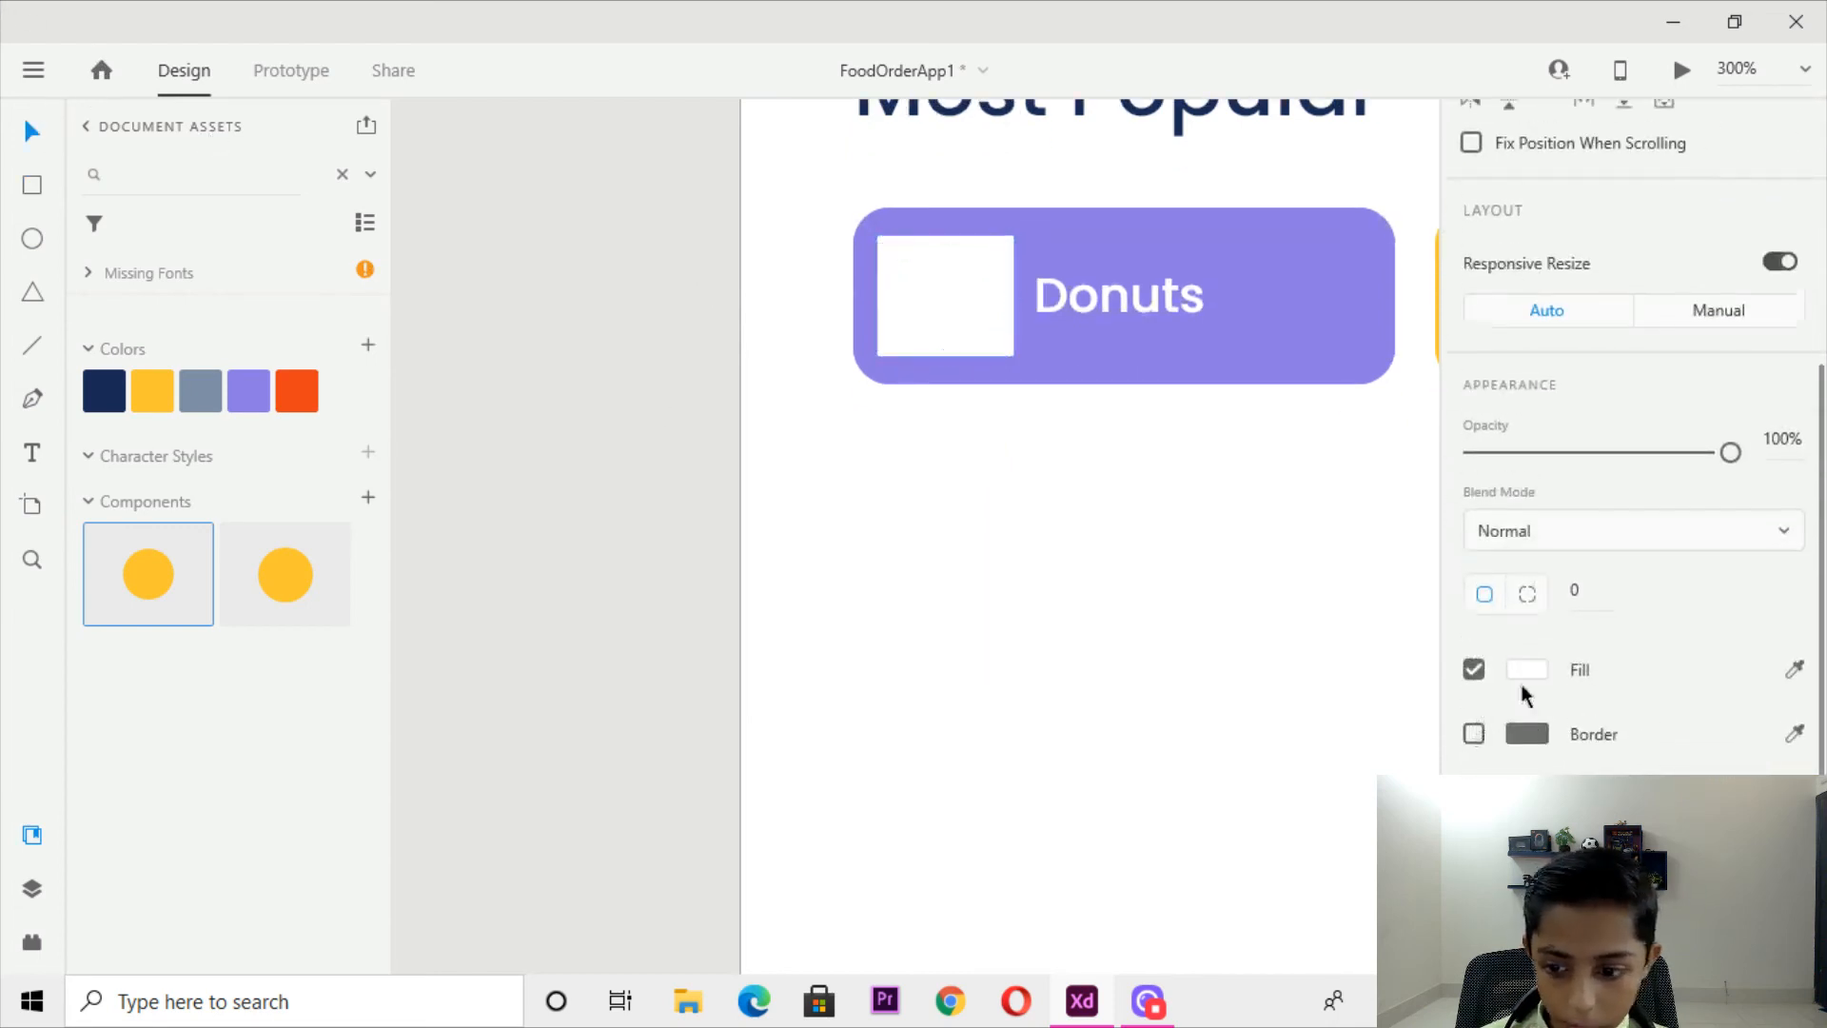
# Set the white rectangle's corner radius to 9, then reshape it into a square and center it vertically in the purple chip.
pyautogui.click(1521, 669)
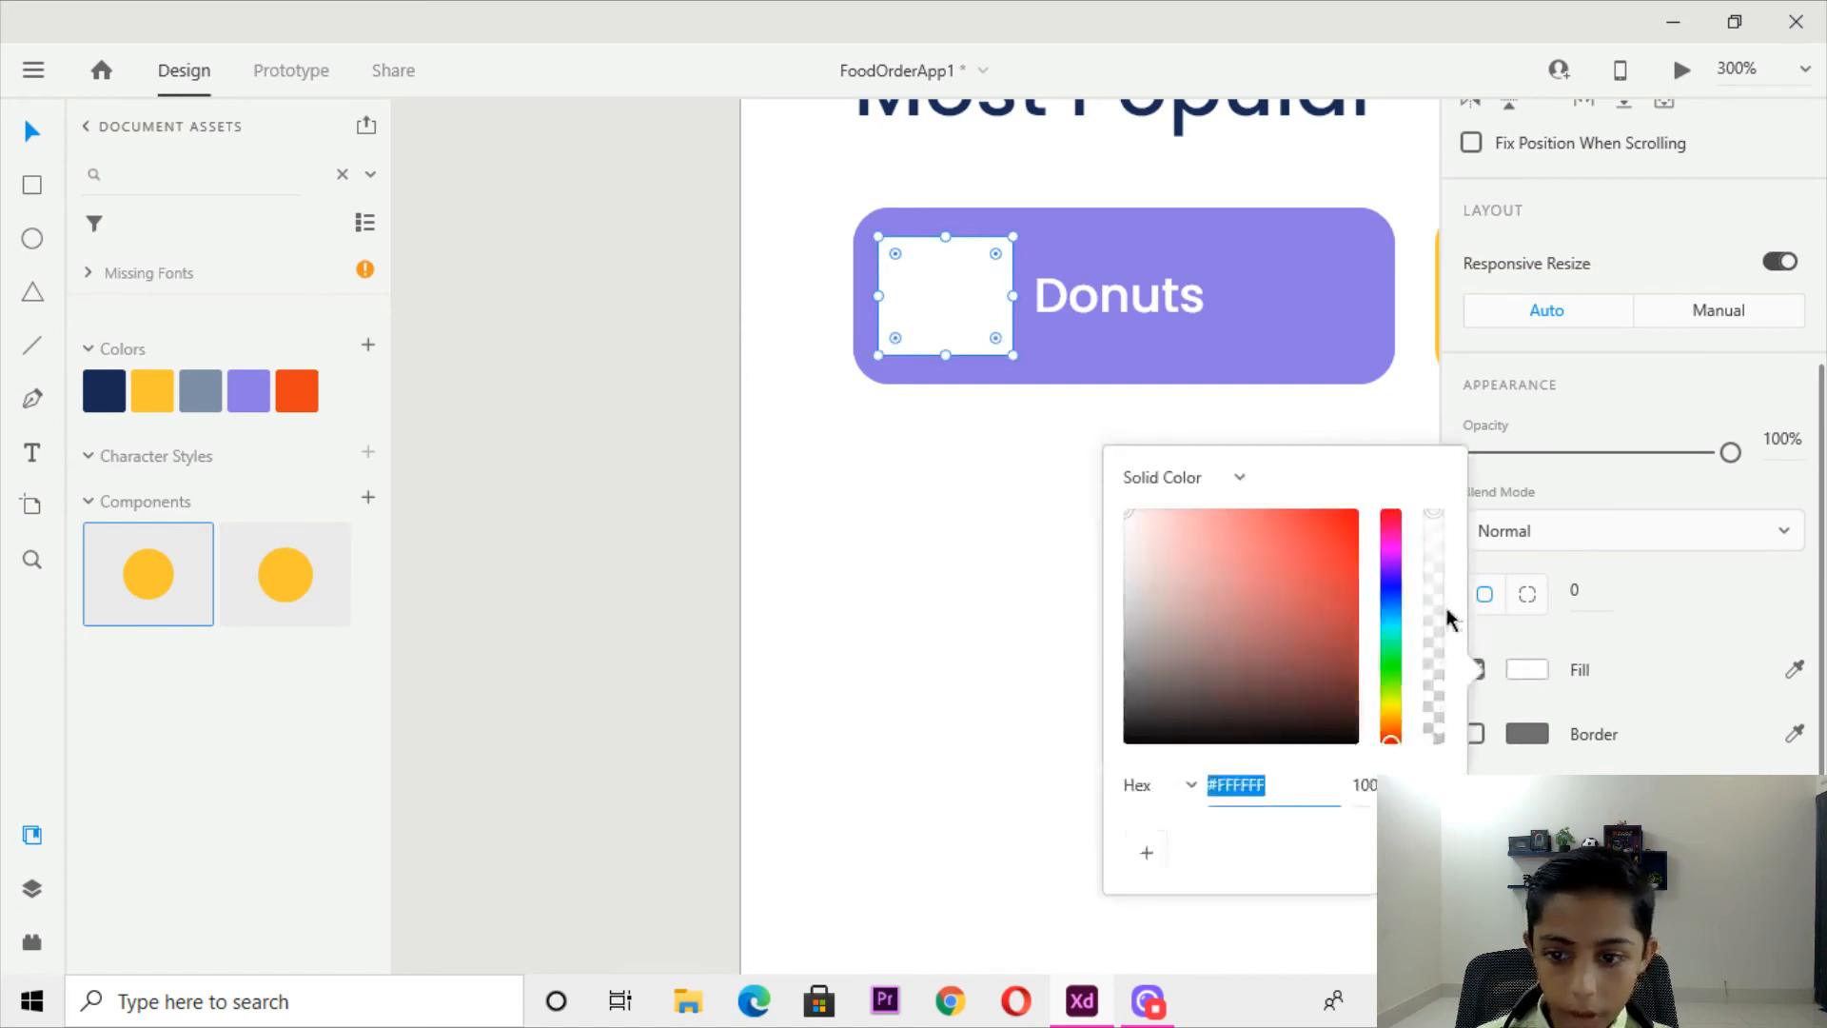
pyautogui.click(1479, 672)
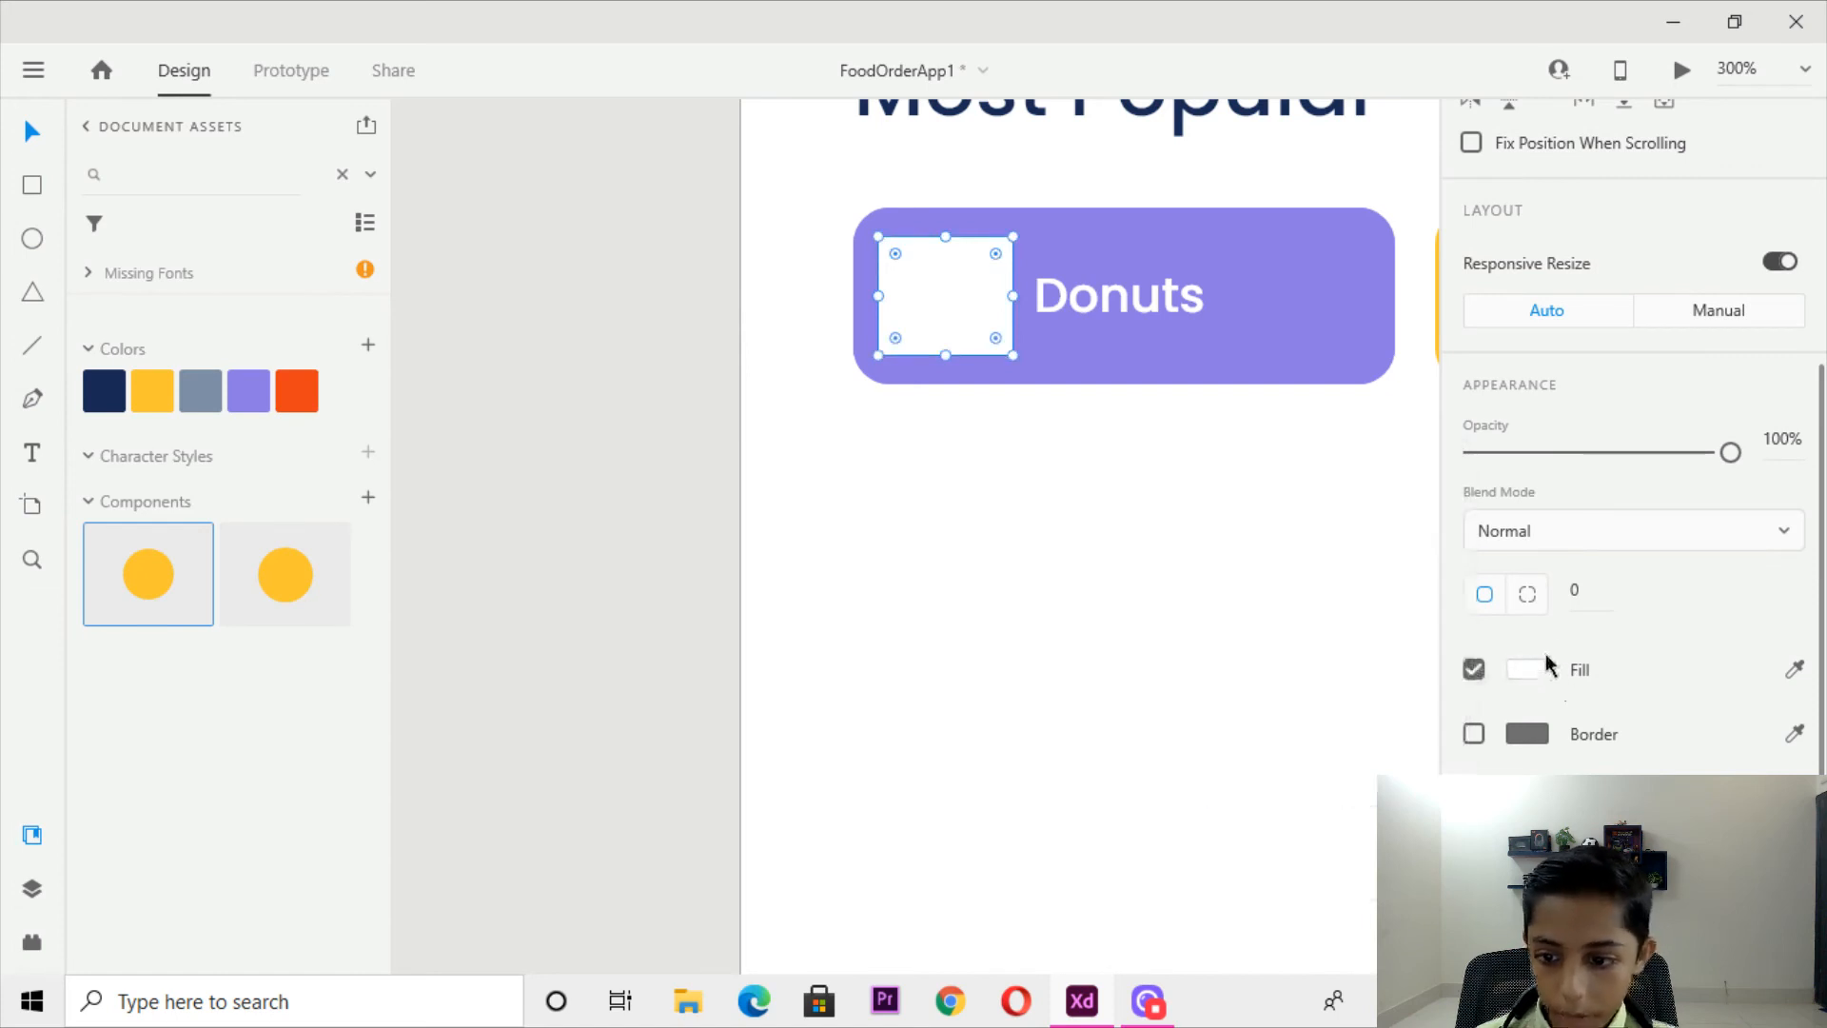
pyautogui.click(1580, 592)
pyautogui.write('9')
pyautogui.press('Return')
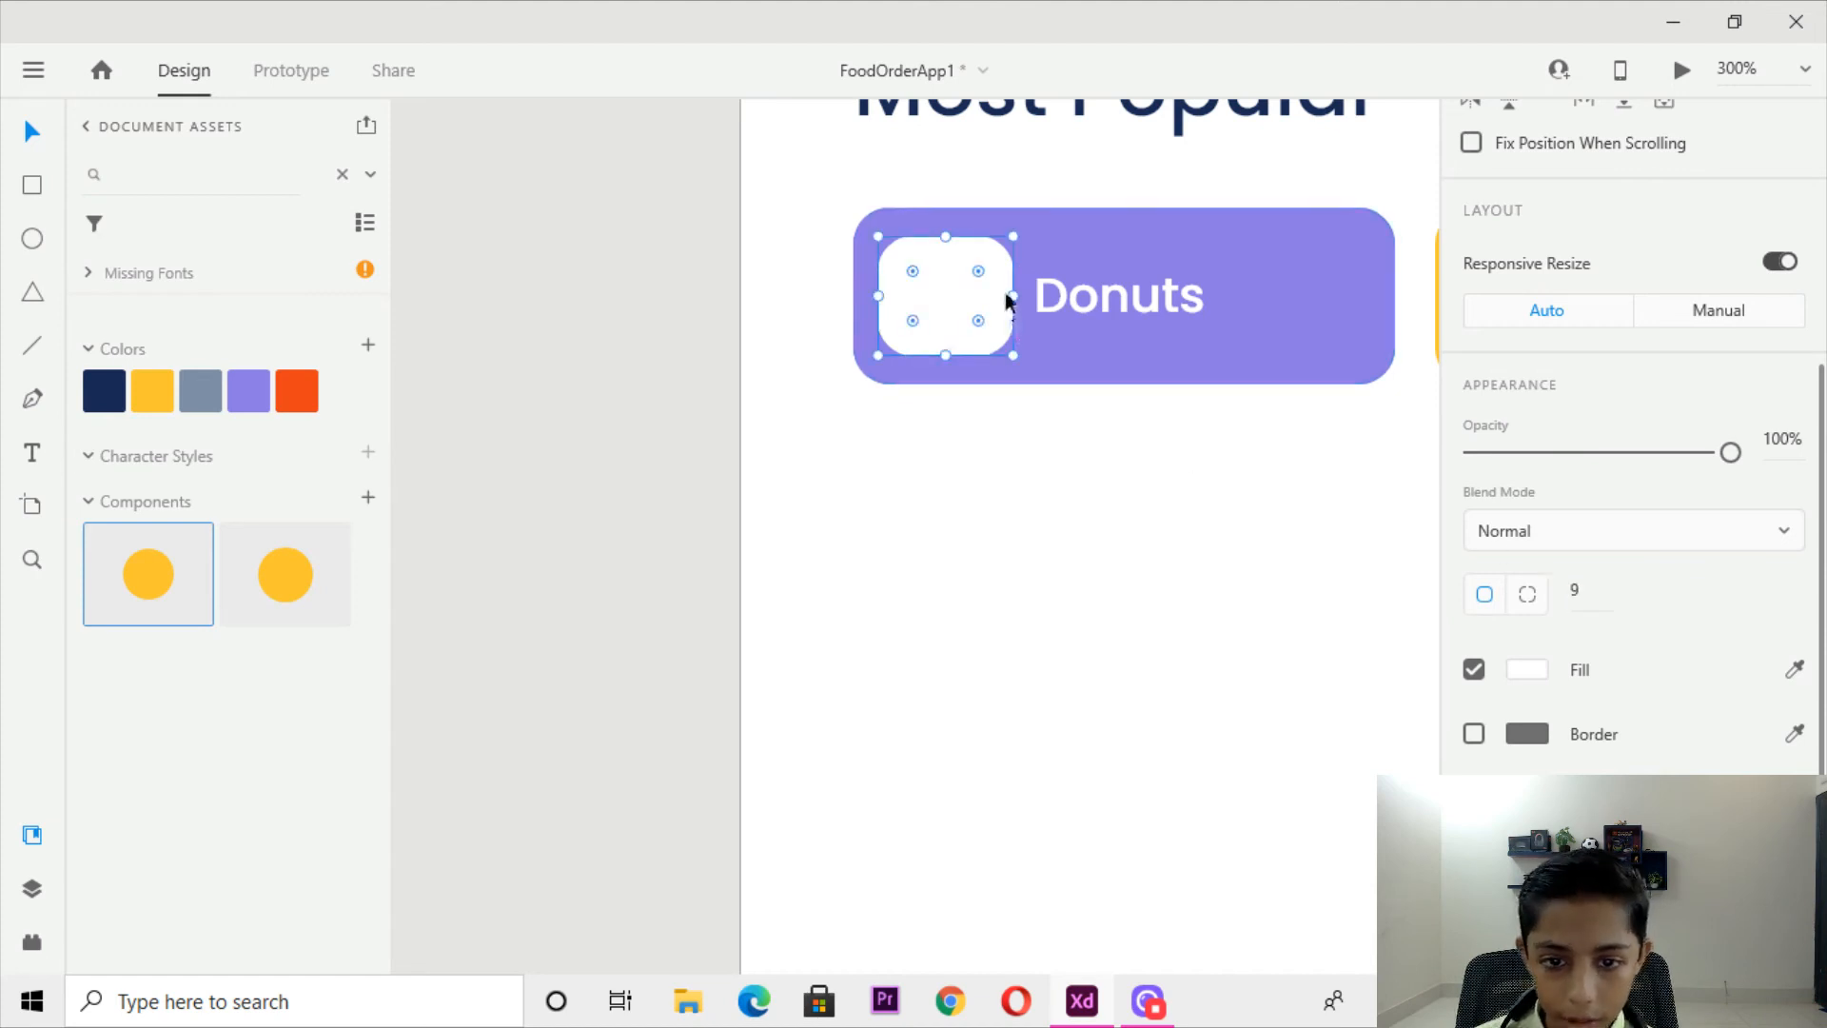
pyautogui.moveTo(1012, 294); pyautogui.dragTo(1005, 365)
pyautogui.press('Up')
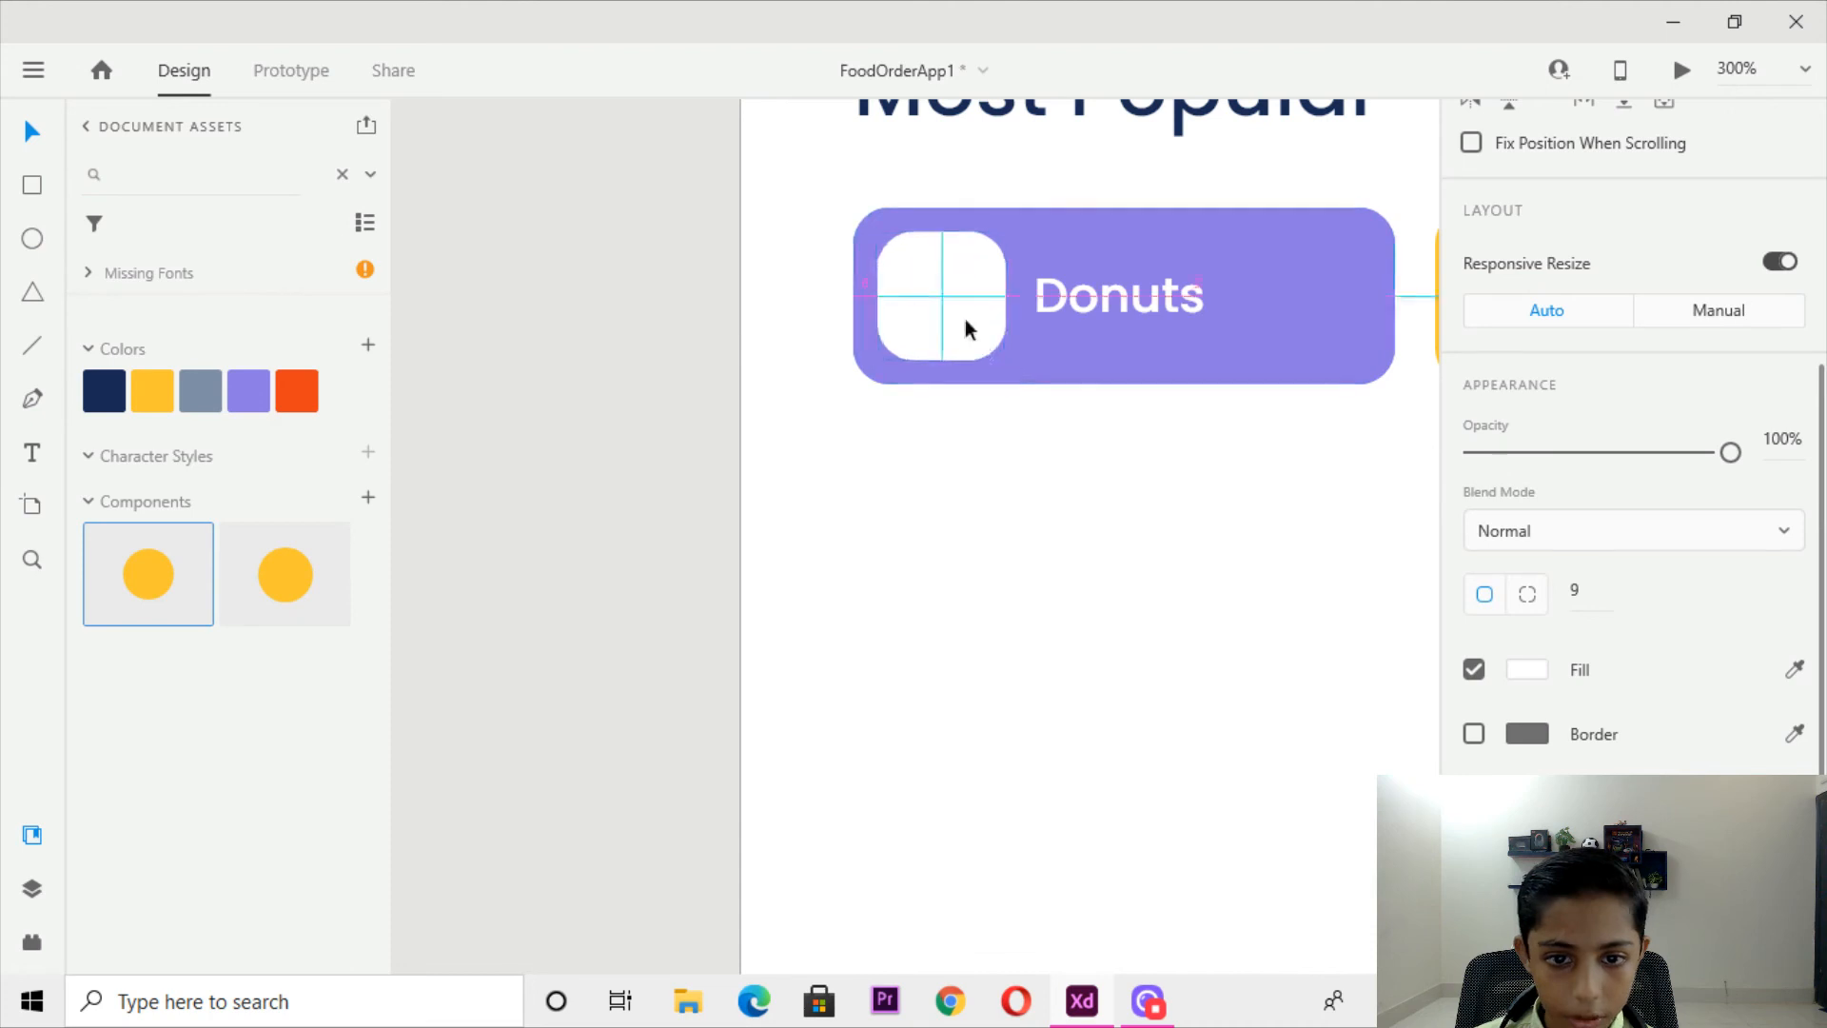
# Bring the donut icon in front of the white tile and align the tile behind it.
pyautogui.rightClick(963, 320)
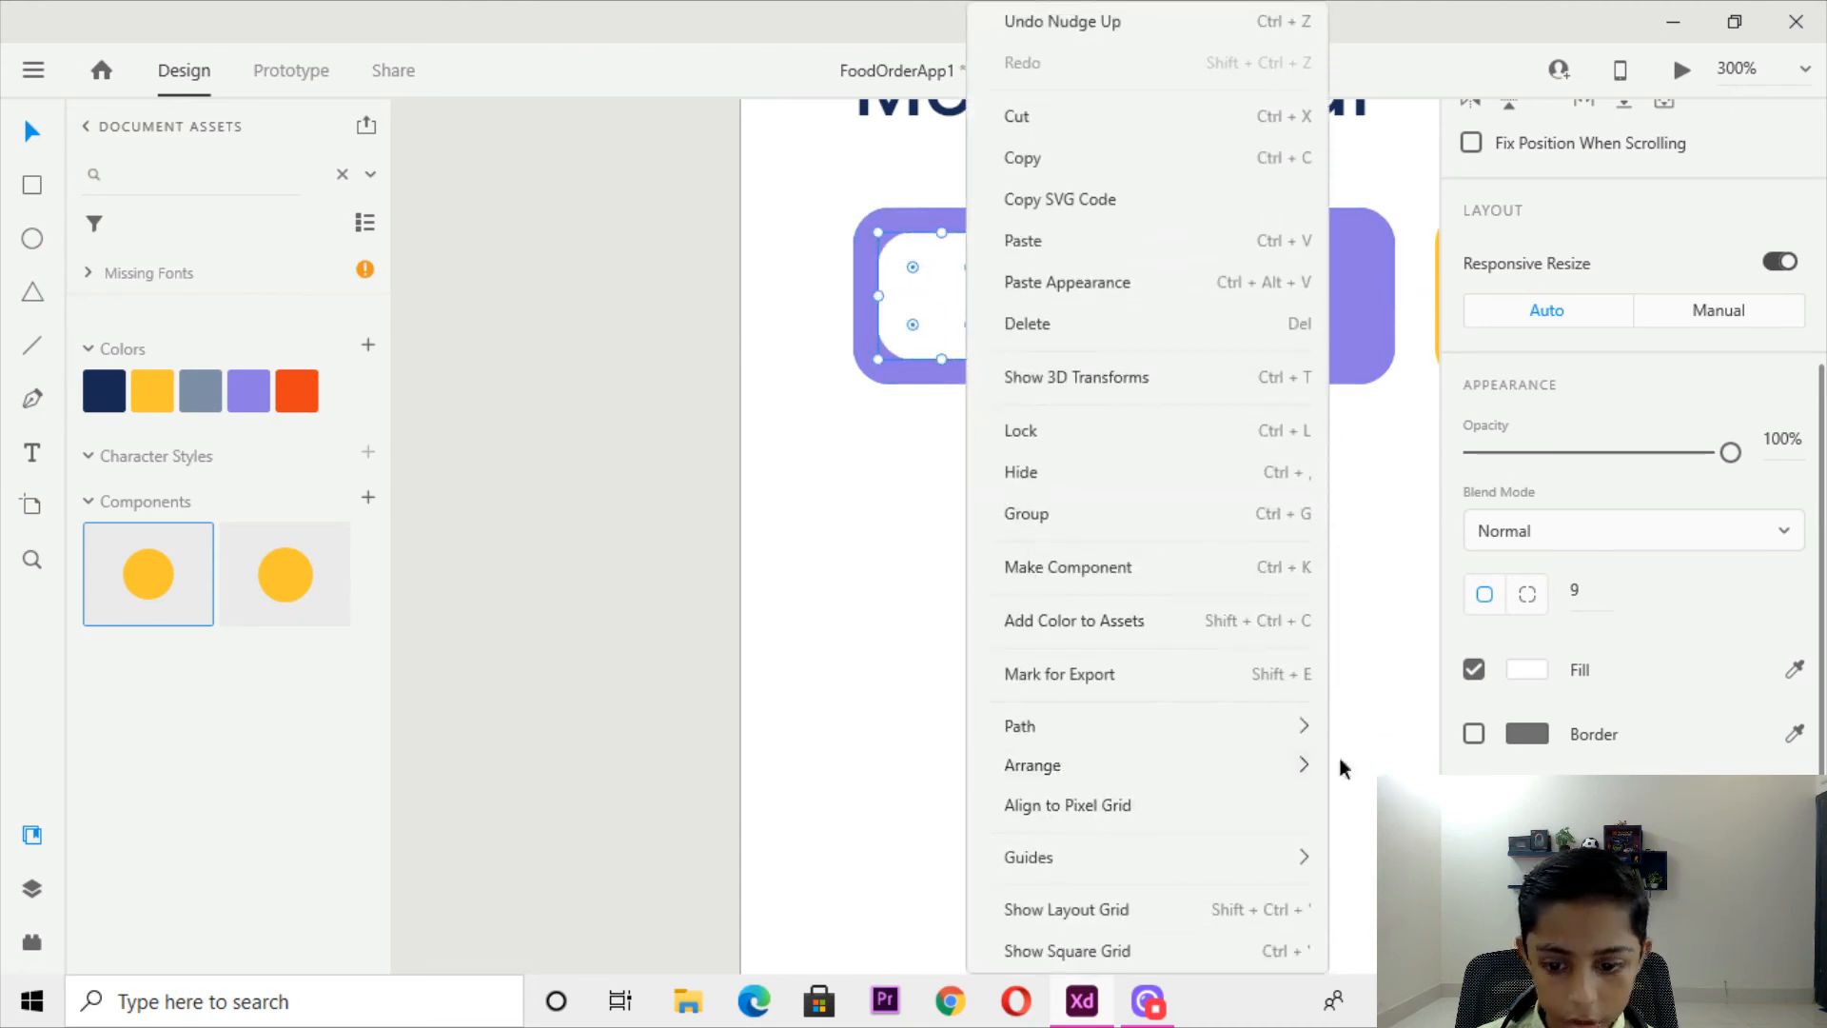
pyautogui.moveTo(1299, 778)
pyautogui.click(1380, 845)
pyautogui.rightClick(971, 291)
pyautogui.click(666, 342)
pyautogui.moveTo(893, 310); pyautogui.dragTo(871, 453)
pyautogui.click(921, 295)
pyautogui.rightClick(941, 297)
pyautogui.moveTo(1079, 805)
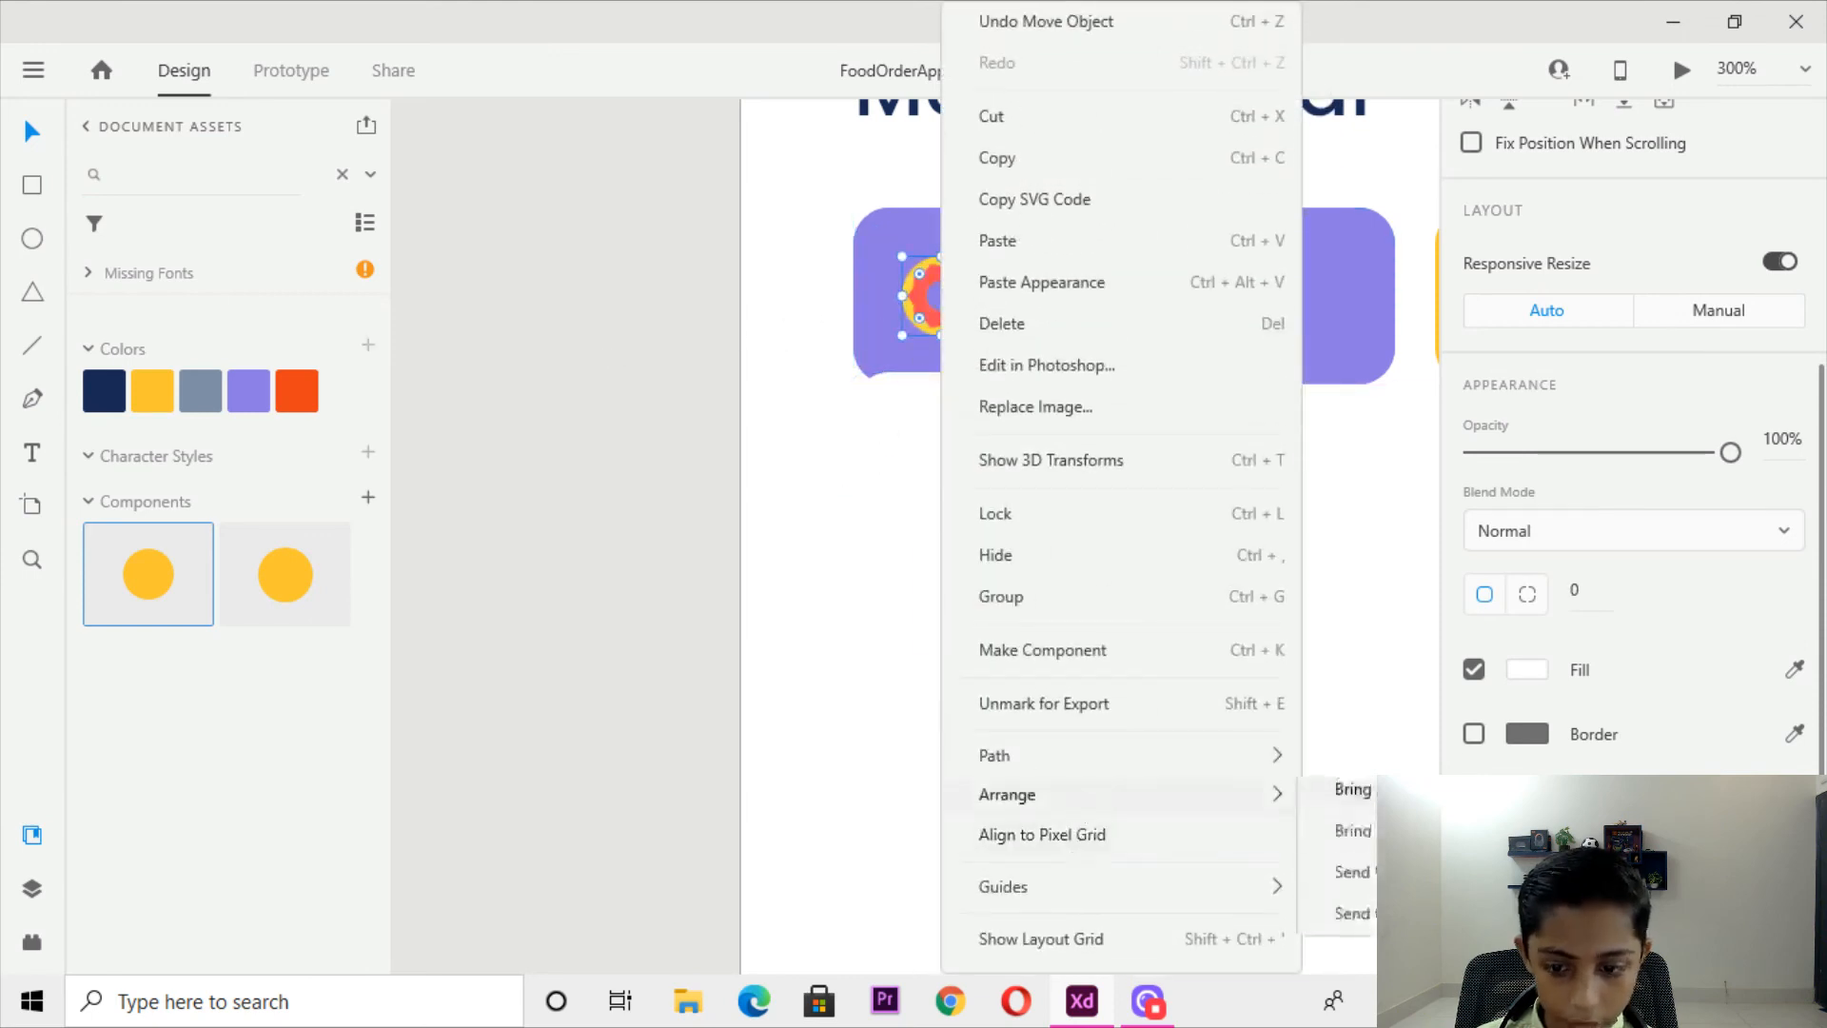
pyautogui.click(1337, 783)
pyautogui.moveTo(909, 411); pyautogui.dragTo(942, 278)
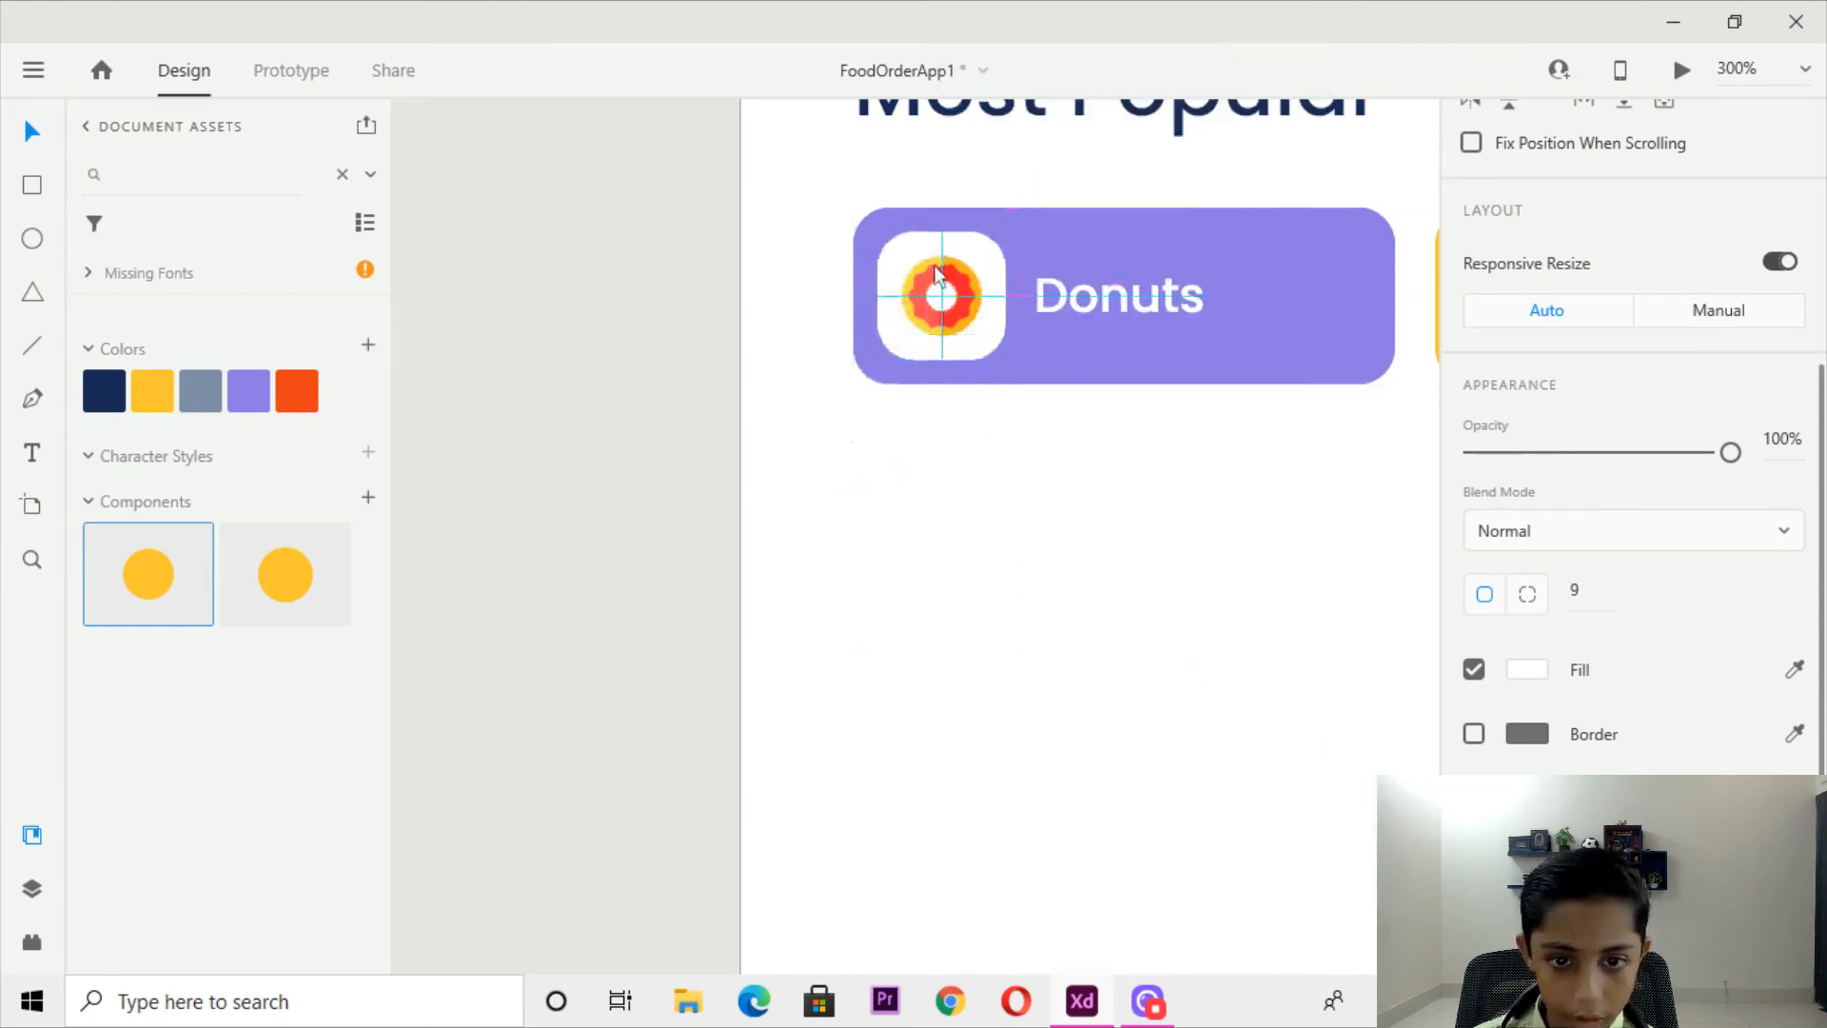
# Select the Recently Browsed heading together with the bottom navigation bar on the FoodAppHome artboard for copying.
pyautogui.click(1039, 544)
pyautogui.hotkey('ctrl', '-')
pyautogui.hotkey('ctrl', '-')
pyautogui.moveTo(980, 524); pyautogui.dragTo(414, 507)
pyautogui.hotkey('ctrl', '+')
pyautogui.scroll(-5, 1041, 385)
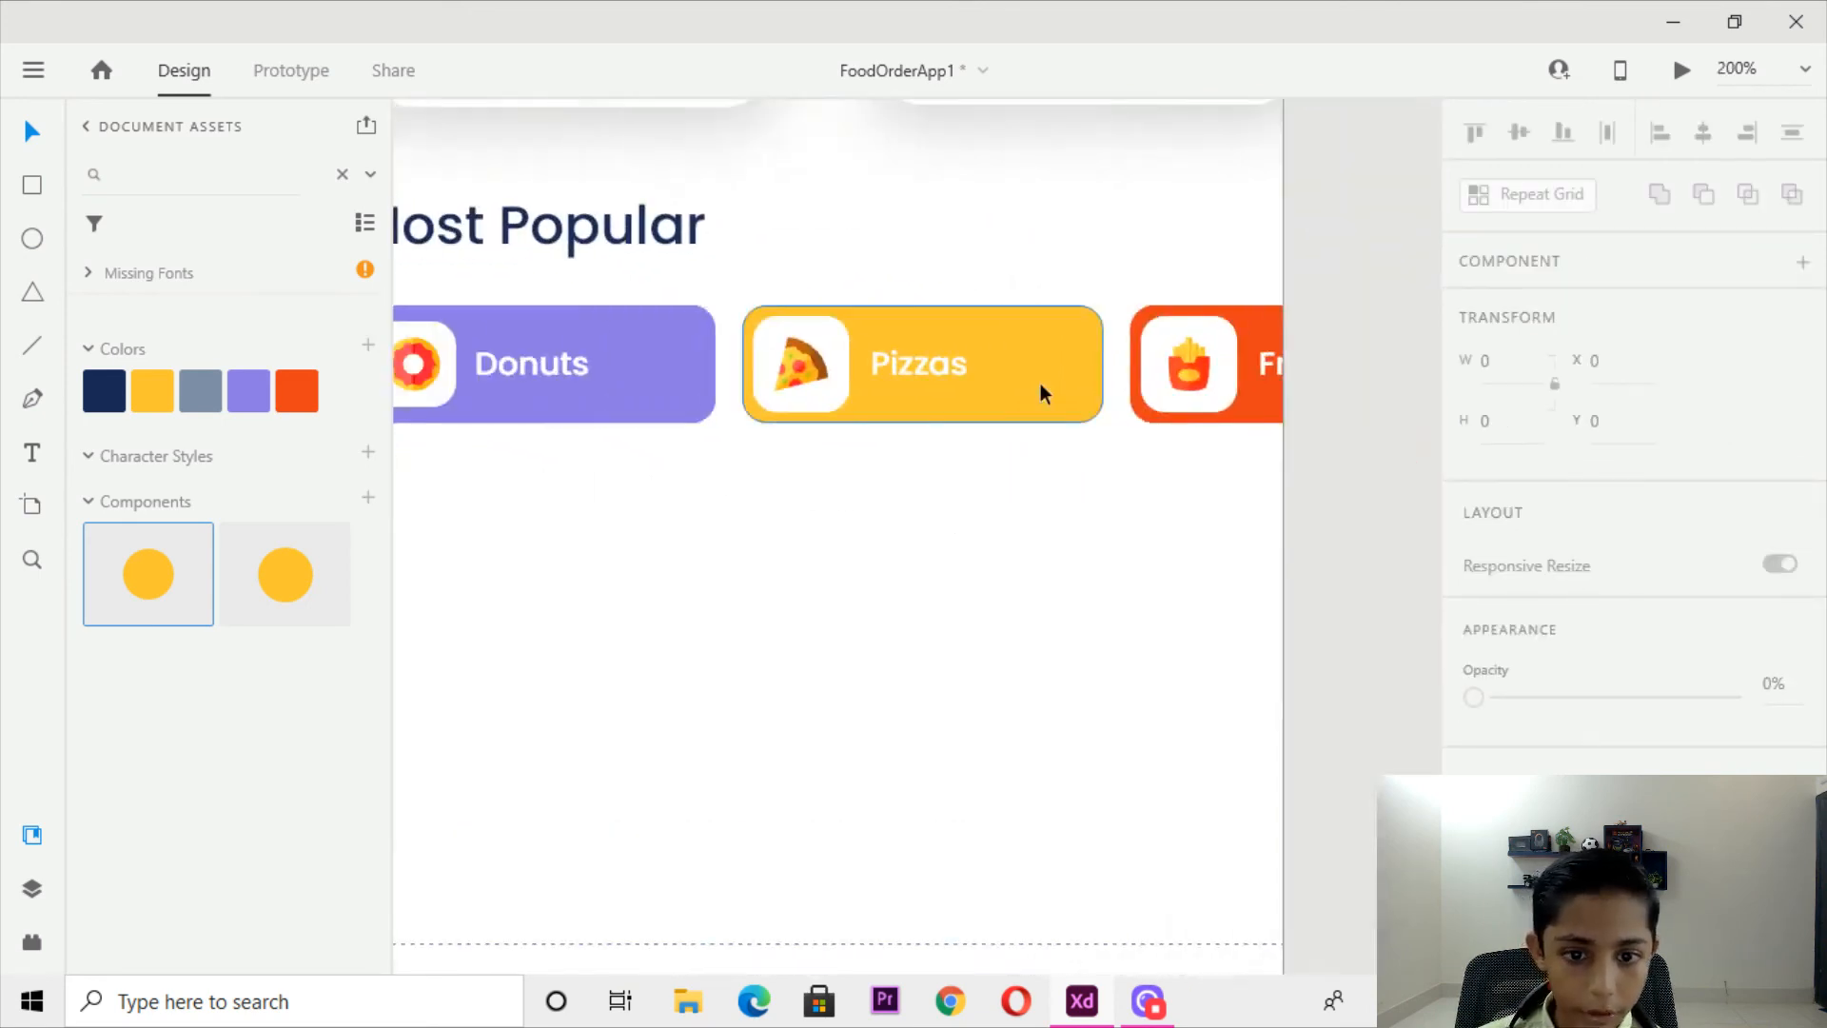
pyautogui.hotkey('ctrl', '+')
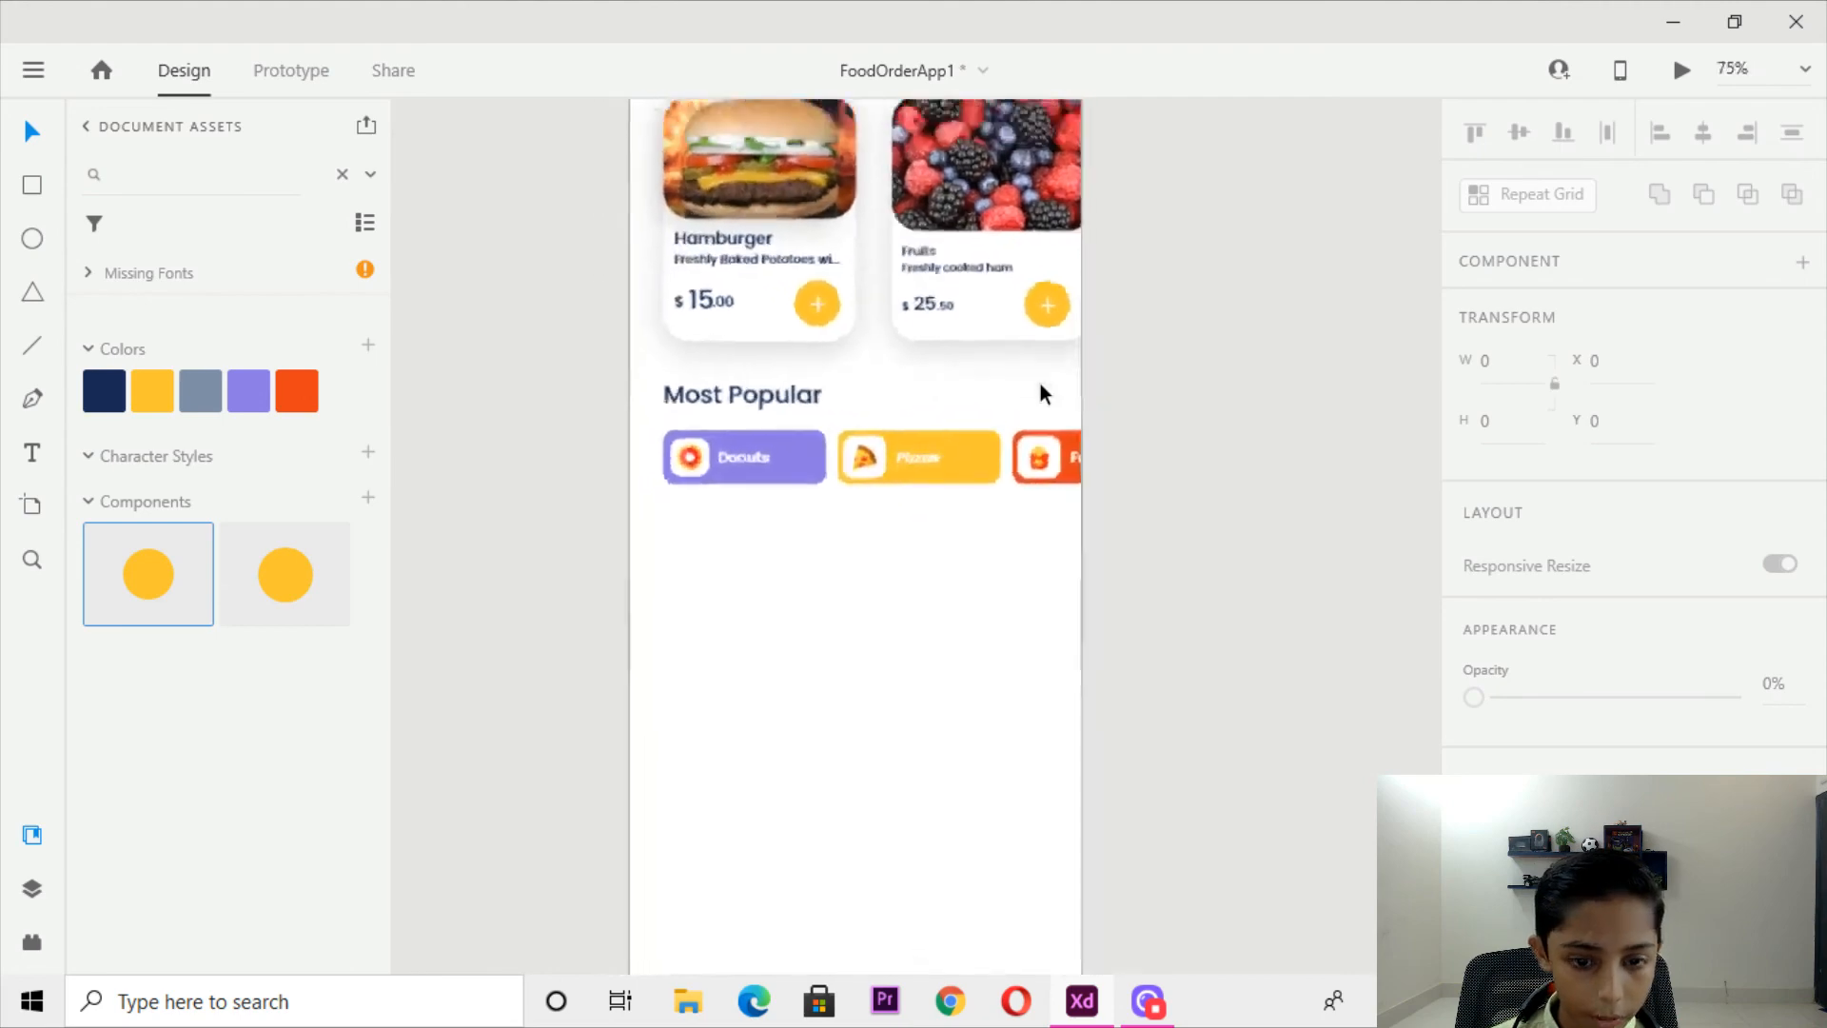
pyautogui.hotkey('ctrl', '-')
pyautogui.hotkey('ctrl', '-')
pyautogui.hotkey('ctrl', '-')
pyautogui.moveTo(1041, 384); pyautogui.dragTo(925, 102)
pyautogui.moveTo(1027, 614); pyautogui.dragTo(1007, 419)
pyautogui.hotkey('ctrl', '+')
pyautogui.hotkey('ctrl', '+')
pyautogui.hotkey('ctrl', '+')
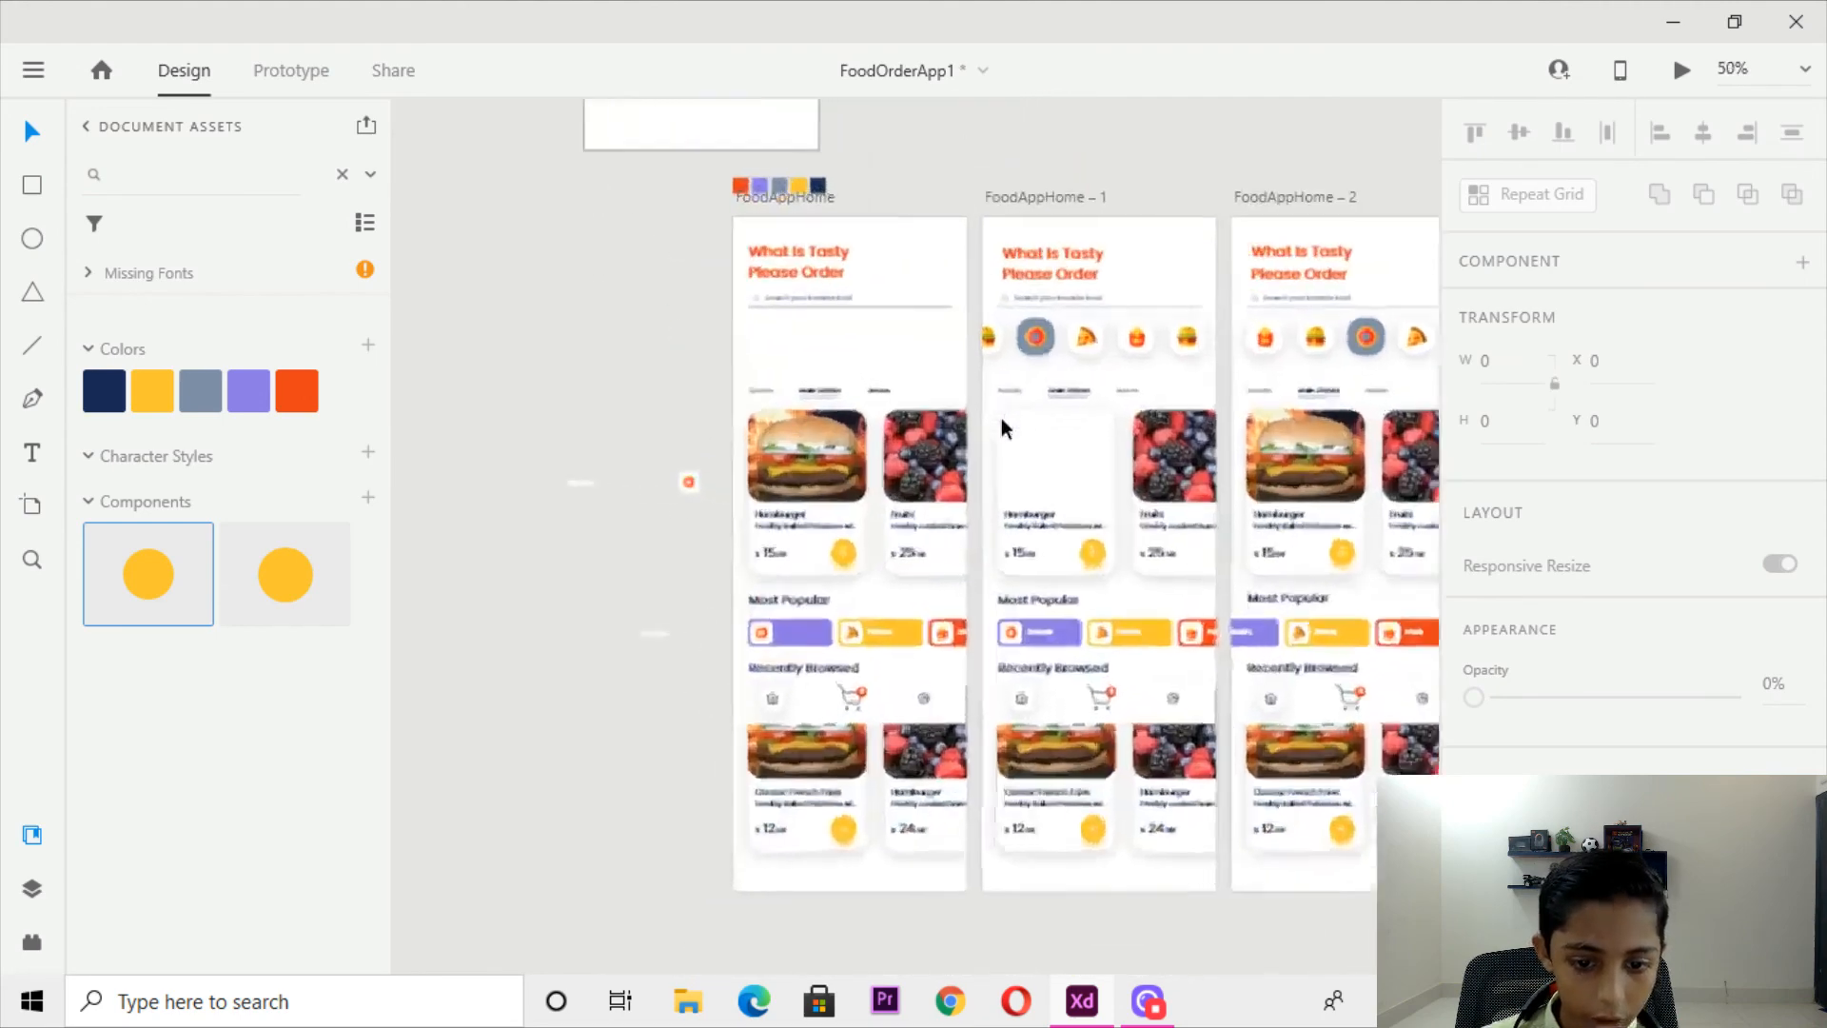
pyautogui.moveTo(988, 508); pyautogui.dragTo(1036, 183)
pyautogui.moveTo(801, 588); pyautogui.dragTo(859, 409)
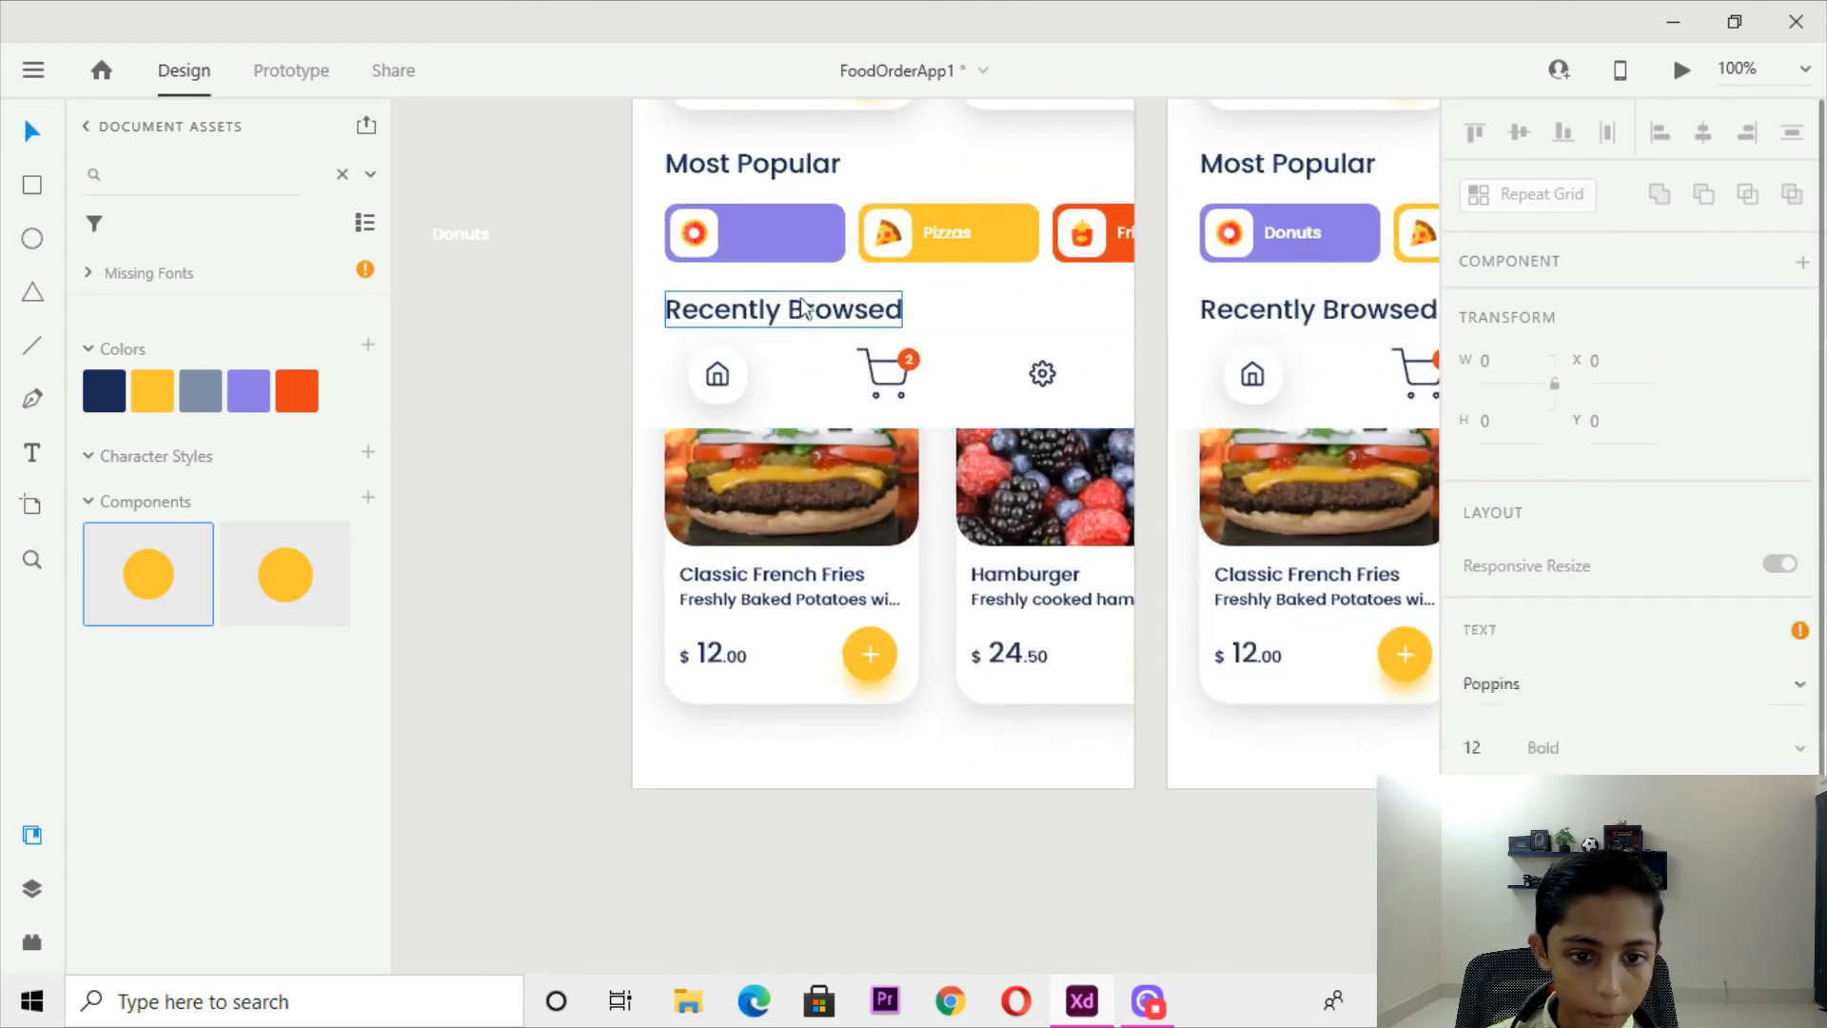
pyautogui.click(774, 312)
pyautogui.keyDown('shift'); pyautogui.click(765, 356); pyautogui.keyUp('shift')
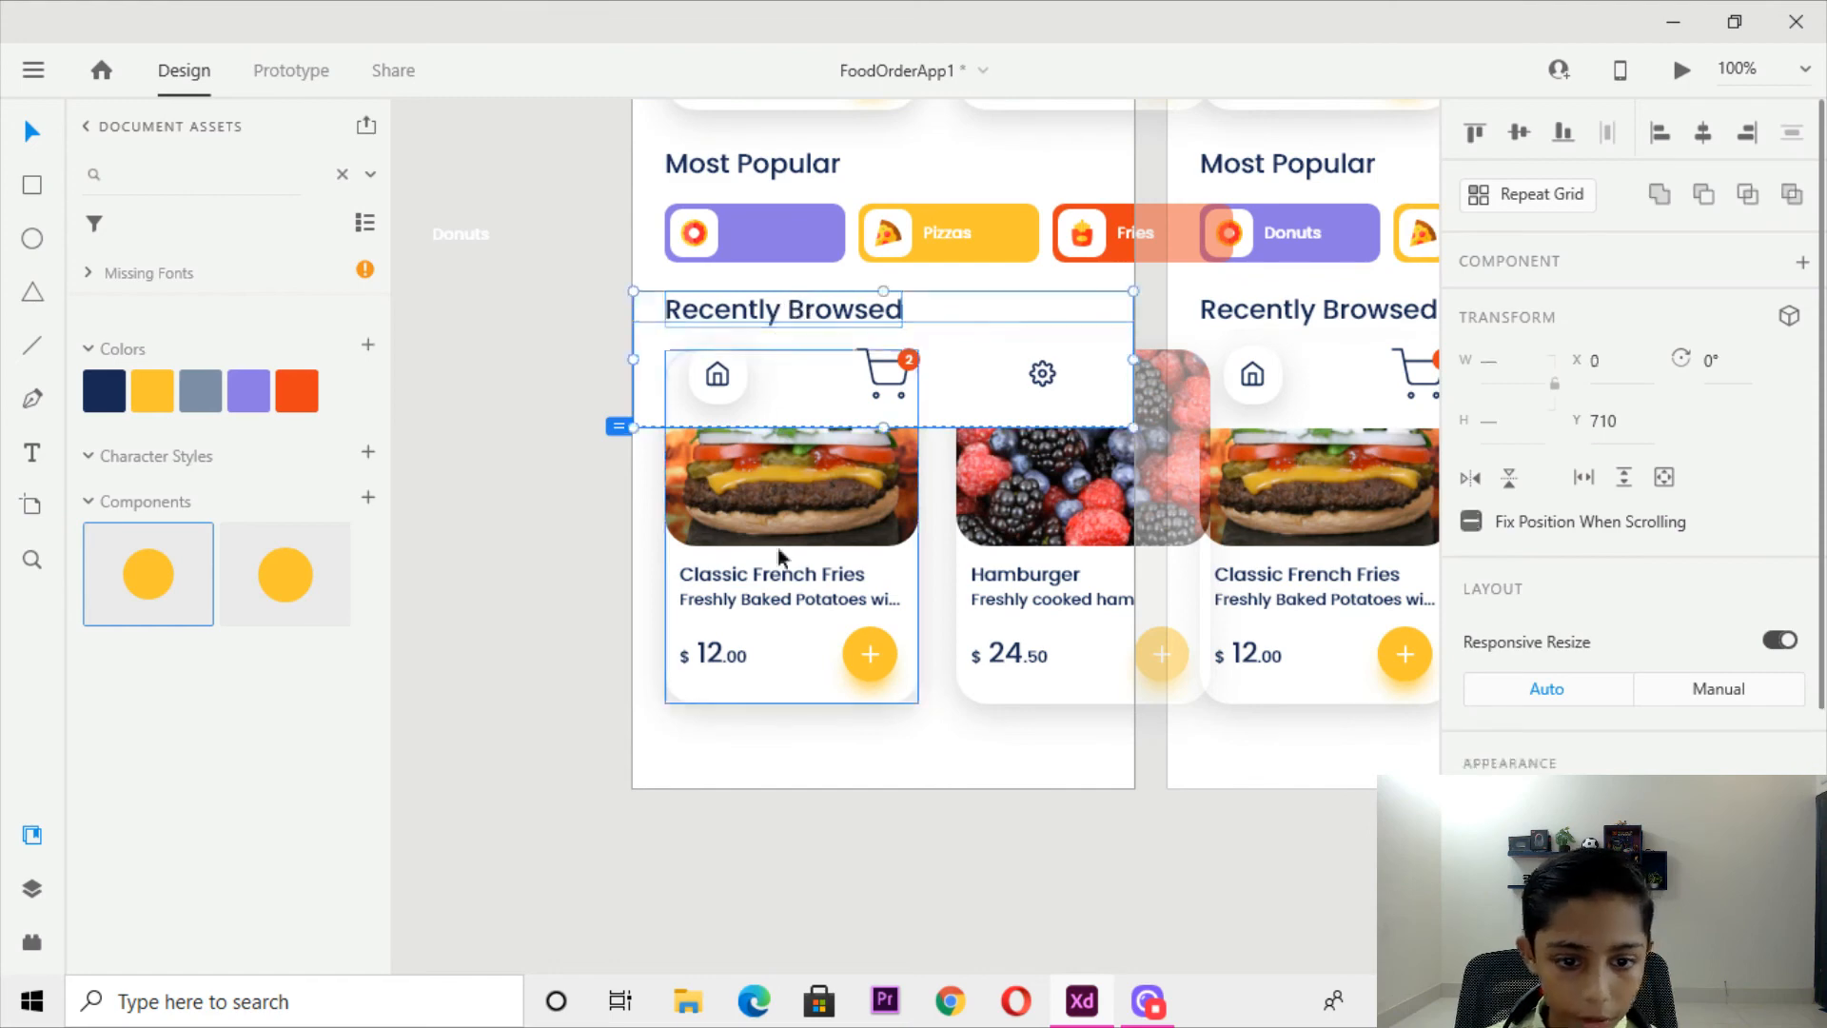
# Paste the heading and navigation bar into FoodAppHome – 3 and position them beneath the Most Popular chips.
pyautogui.hotkey('ctrl', '-')
pyautogui.hotkey('ctrl', '-')
pyautogui.hotkey('ctrl', '-')
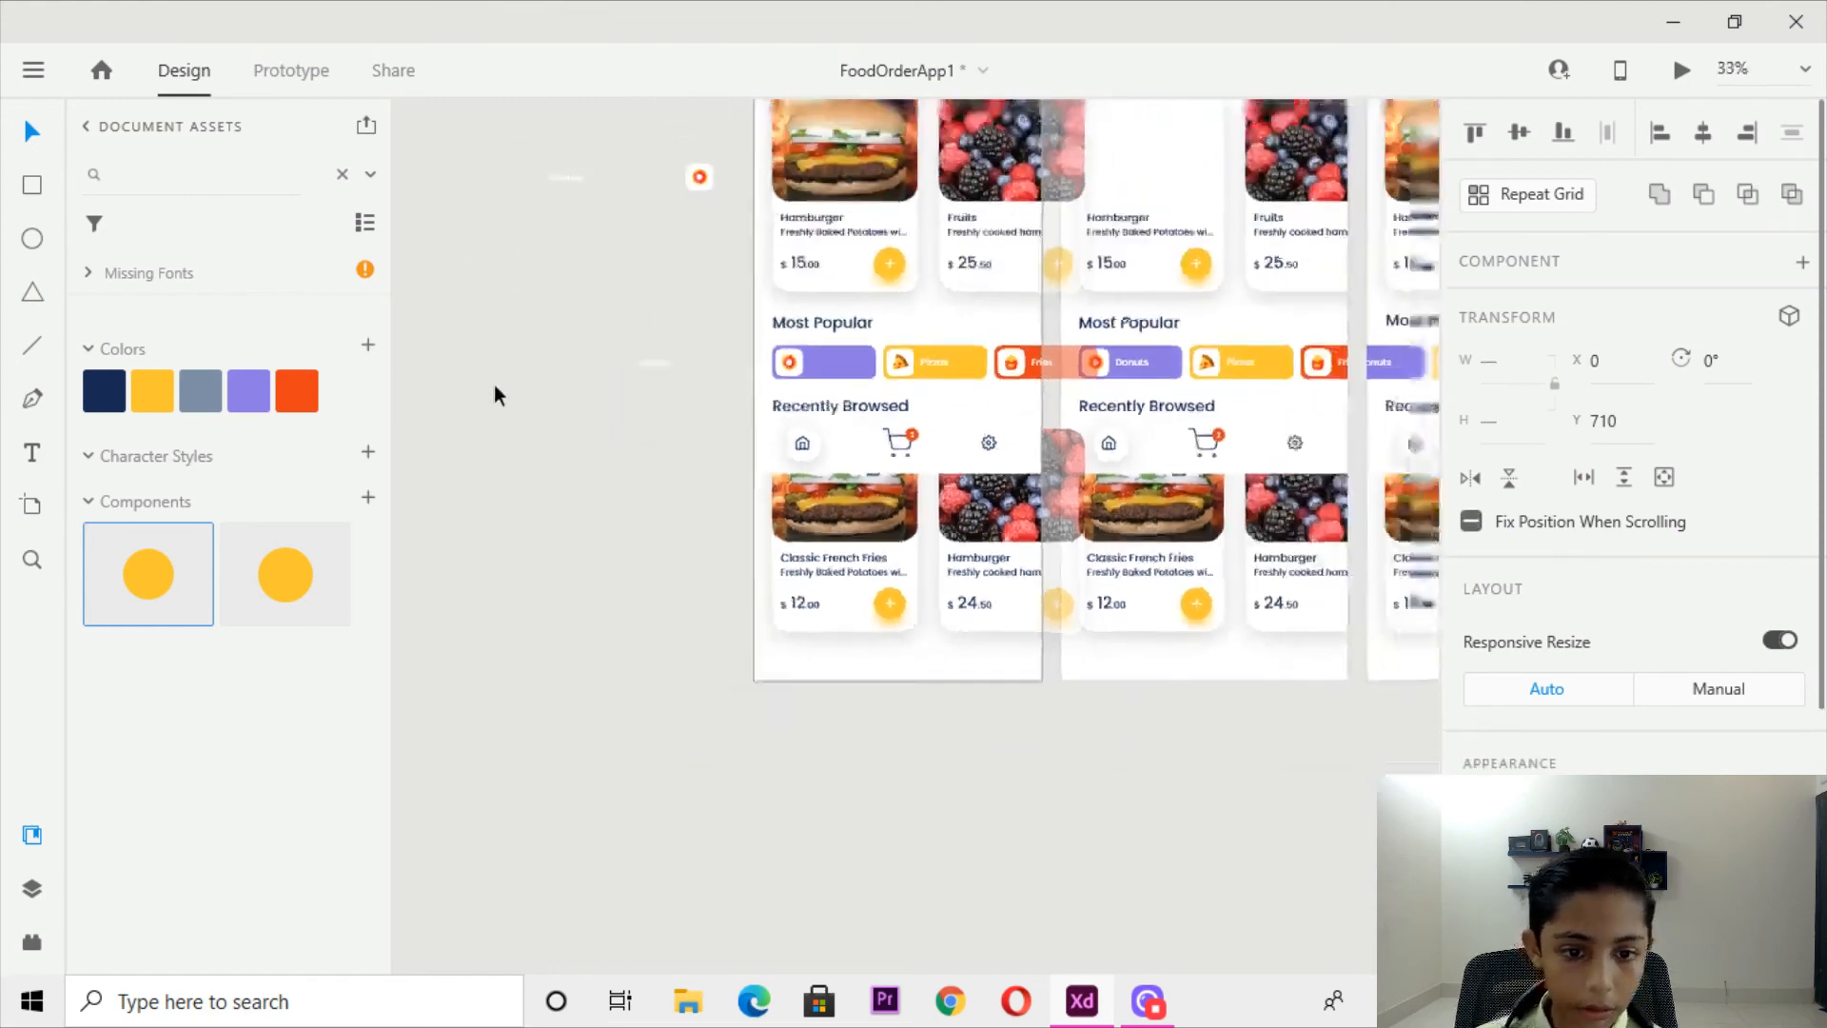
pyautogui.moveTo(517, 253); pyautogui.dragTo(600, 885)
pyautogui.hotkey('ctrl', '+')
pyautogui.hotkey('ctrl', '+')
pyautogui.hotkey('ctrl', '+')
pyautogui.moveTo(594, 709); pyautogui.dragTo(528, 303)
pyautogui.hotkey('ctrl', 'v')
pyautogui.moveTo(681, 481); pyautogui.dragTo(689, 362)
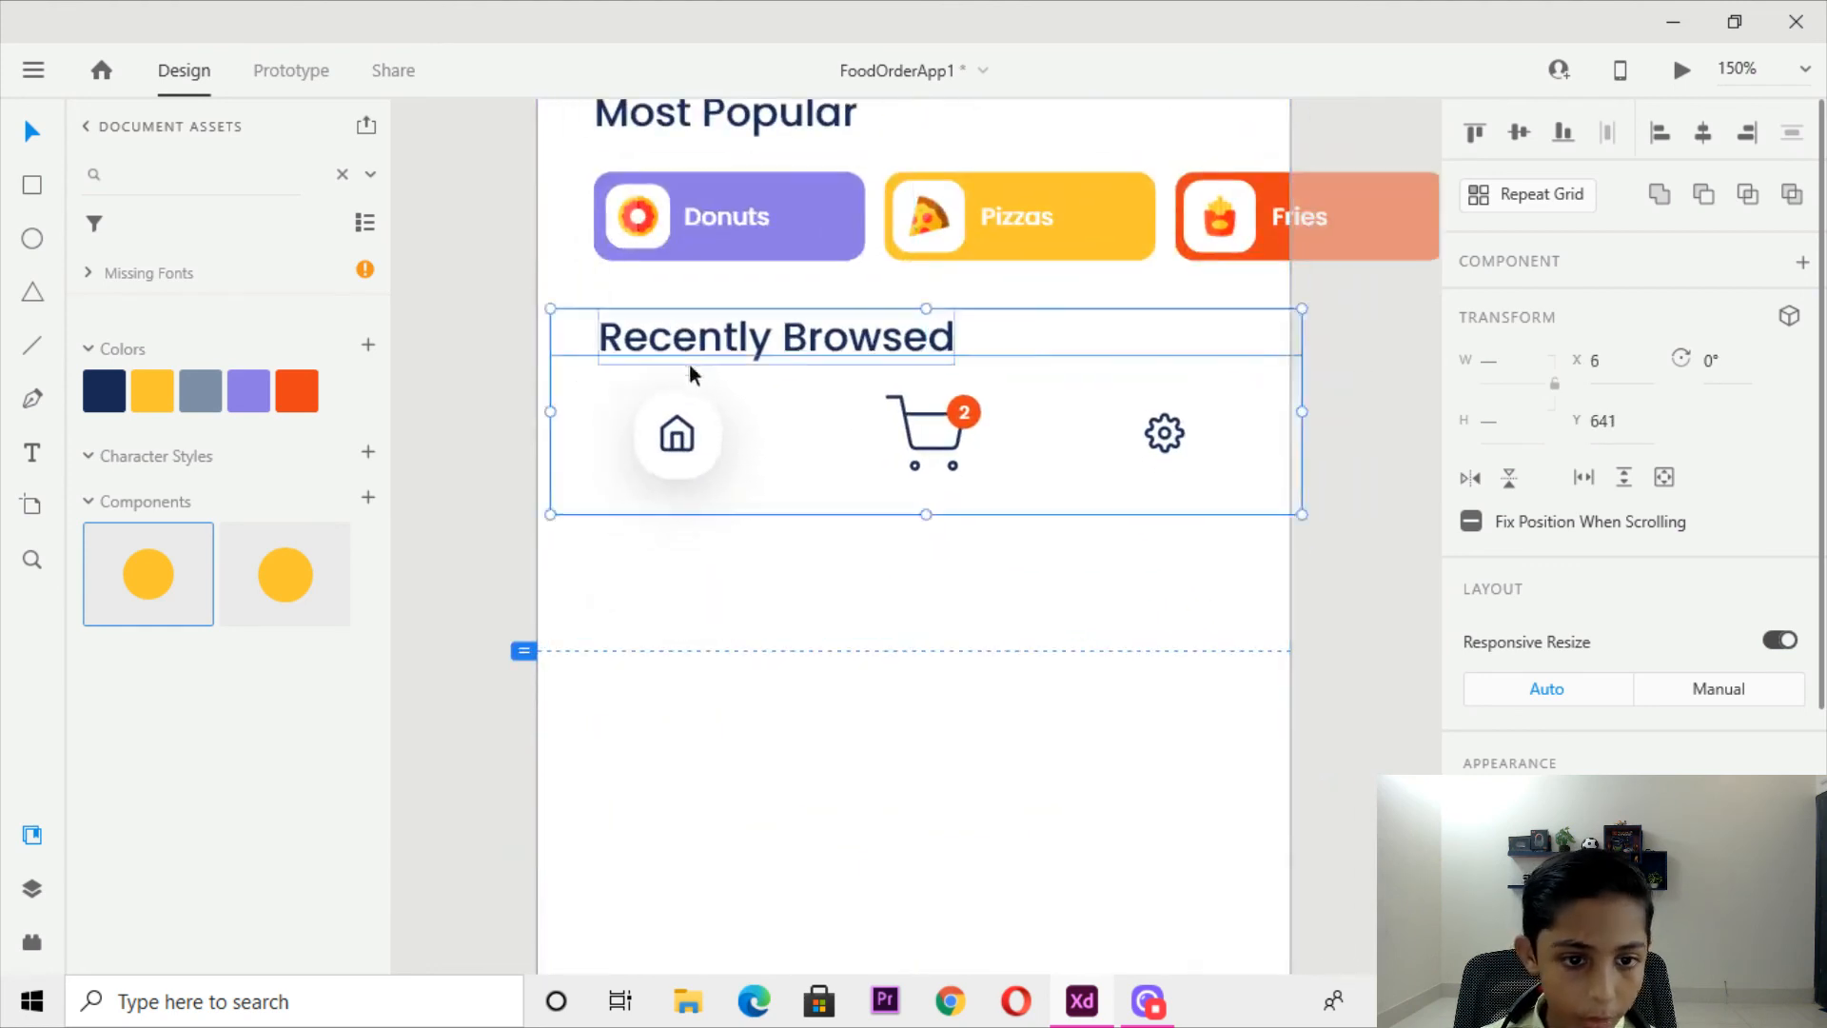
pyautogui.click(606, 588)
# Retype the pasted section heading as "Recently Broswer".
pyautogui.click(841, 314)
pyautogui.doubleClick(843, 317)
pyautogui.hotkey('ctrl', 'c')
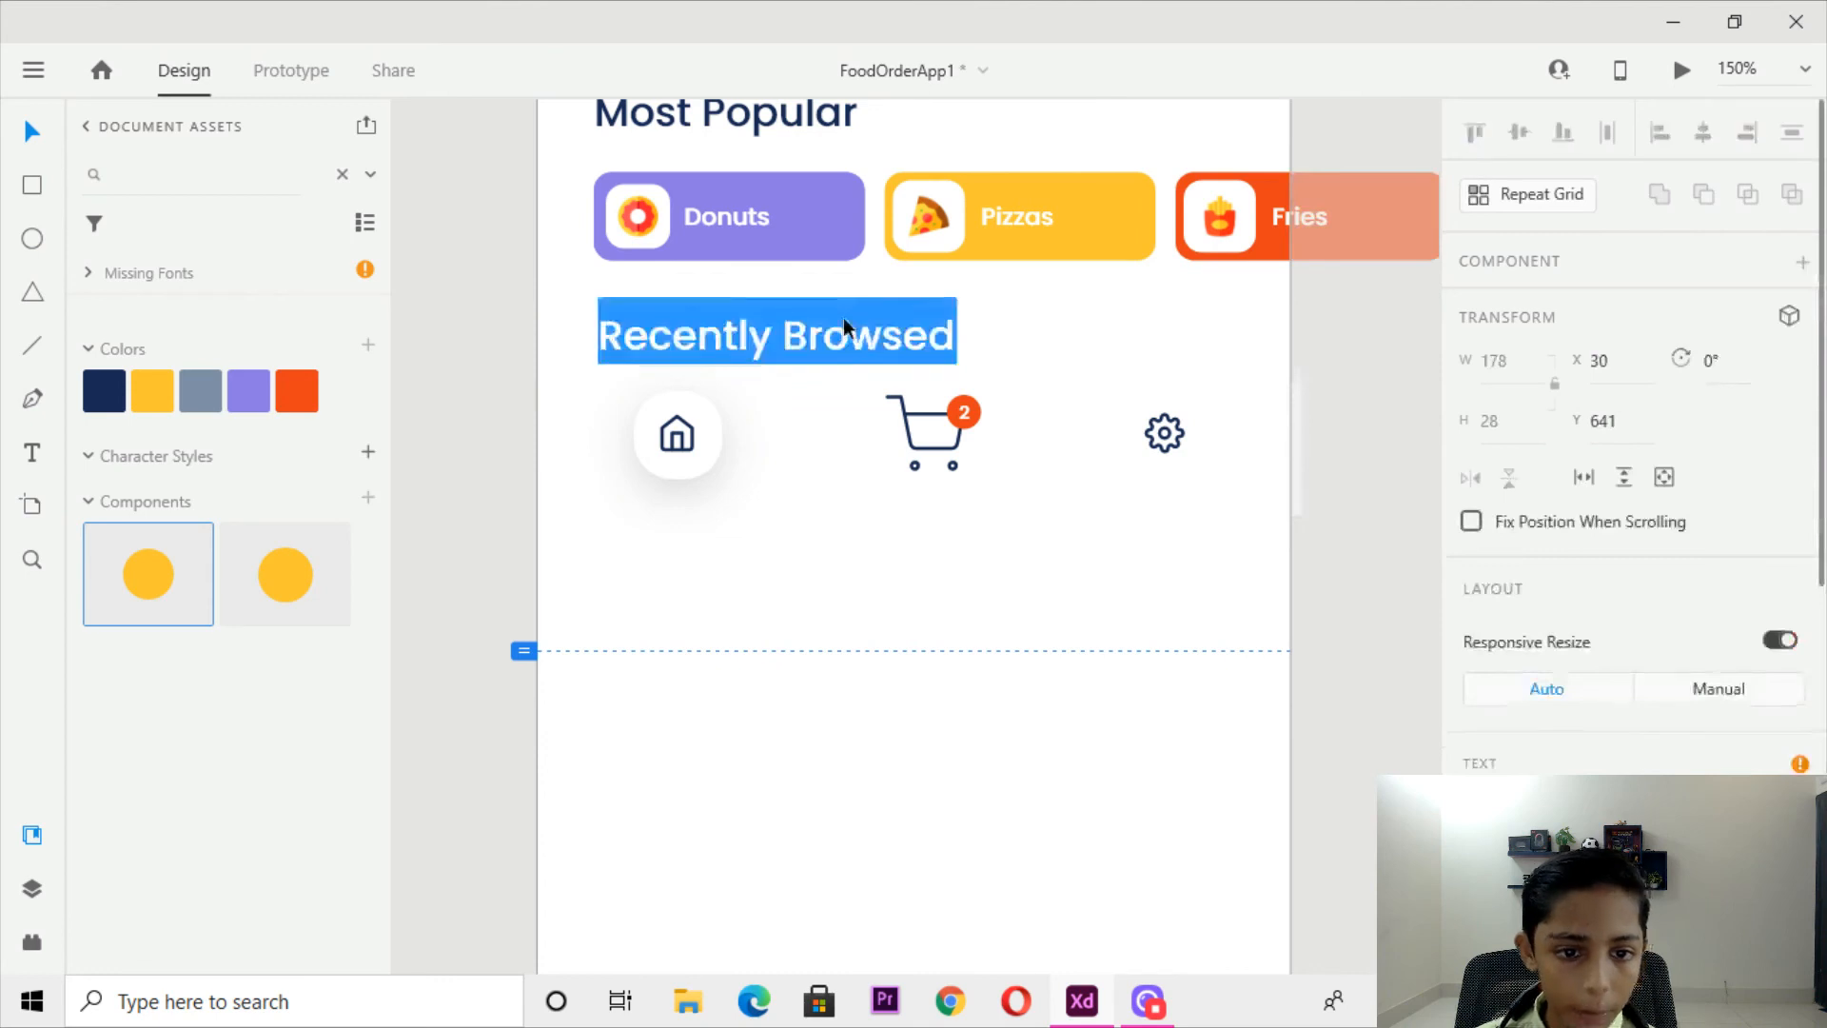
pyautogui.press('BackSpace')
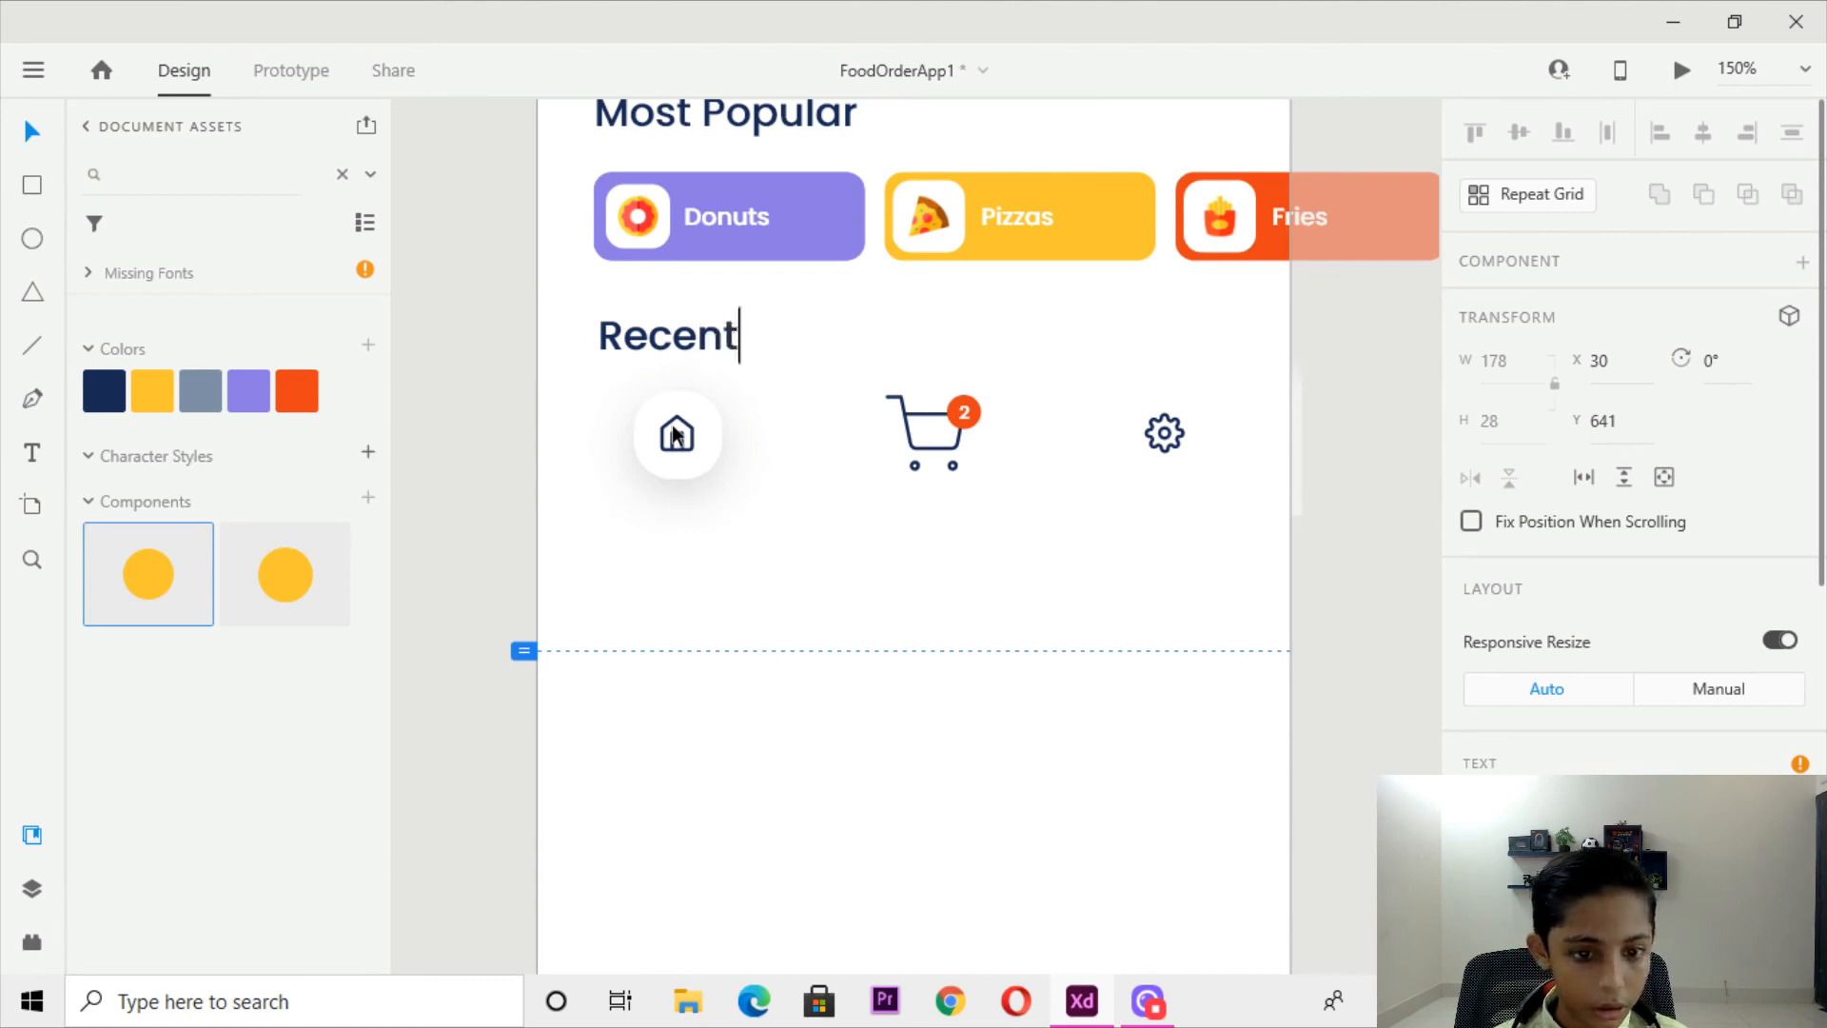
pyautogui.write('Recently Browe')
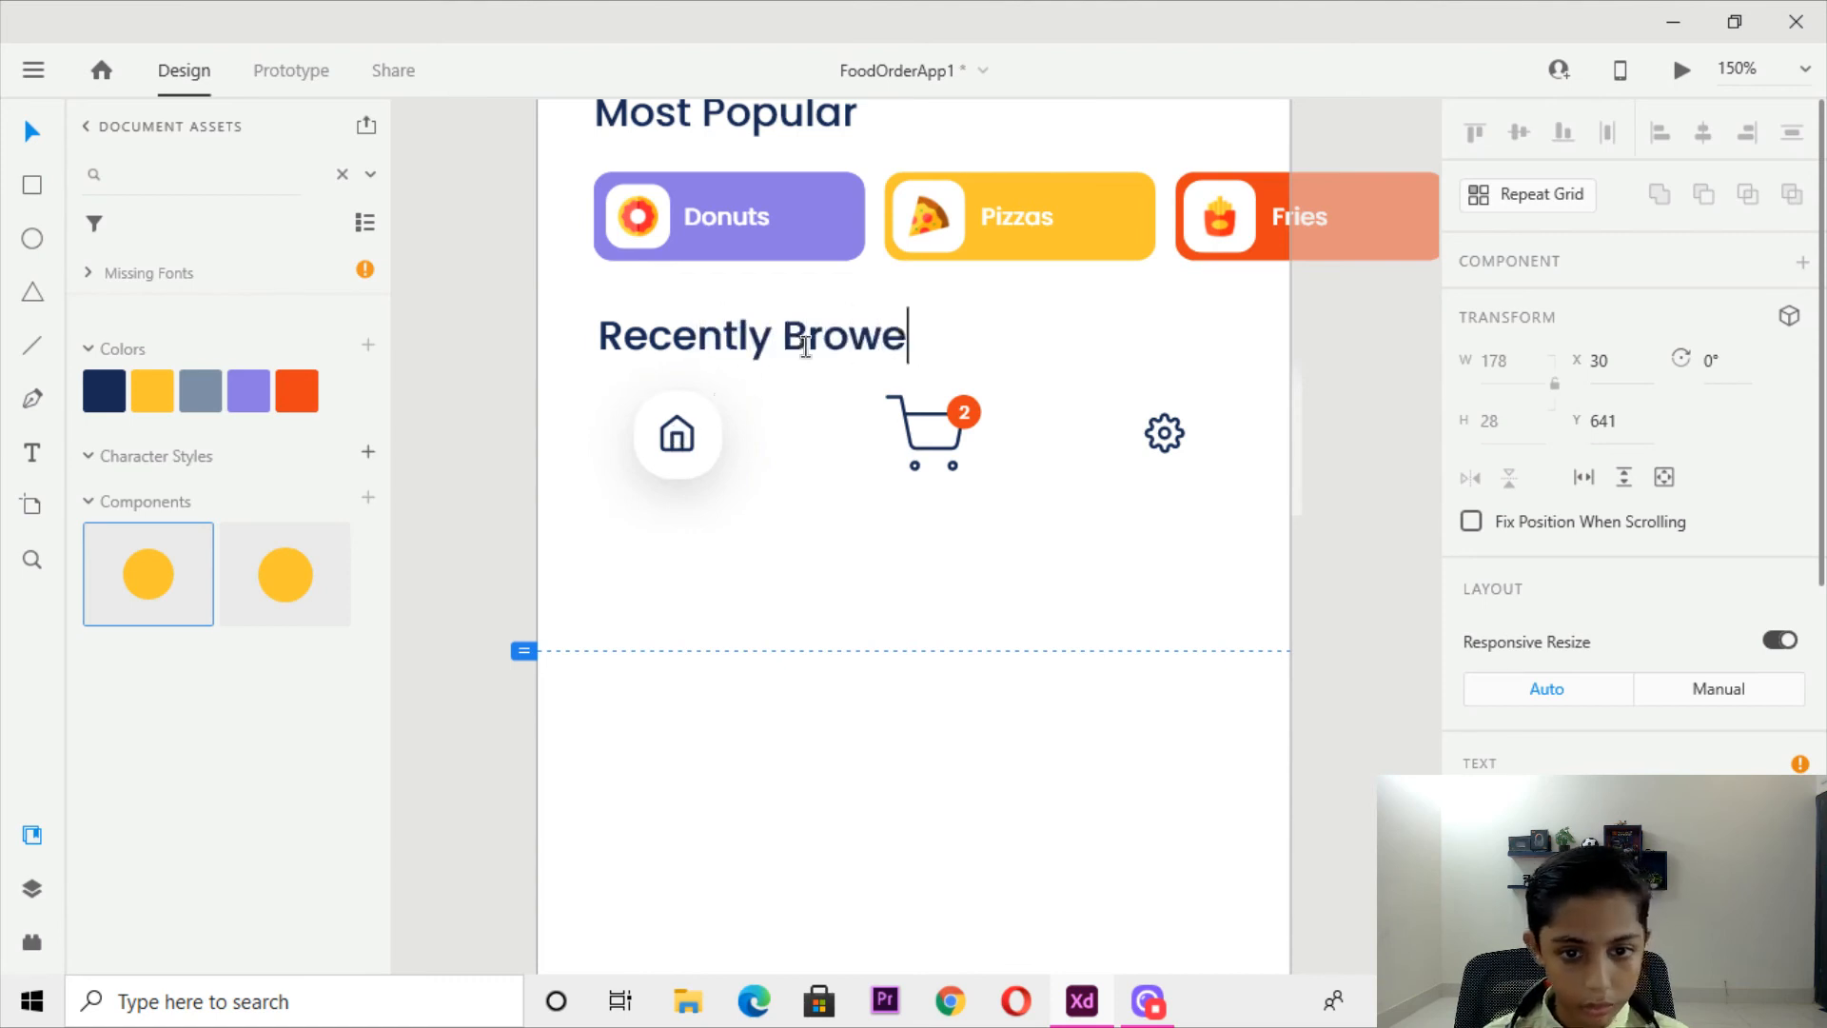
pyautogui.press('Escape')
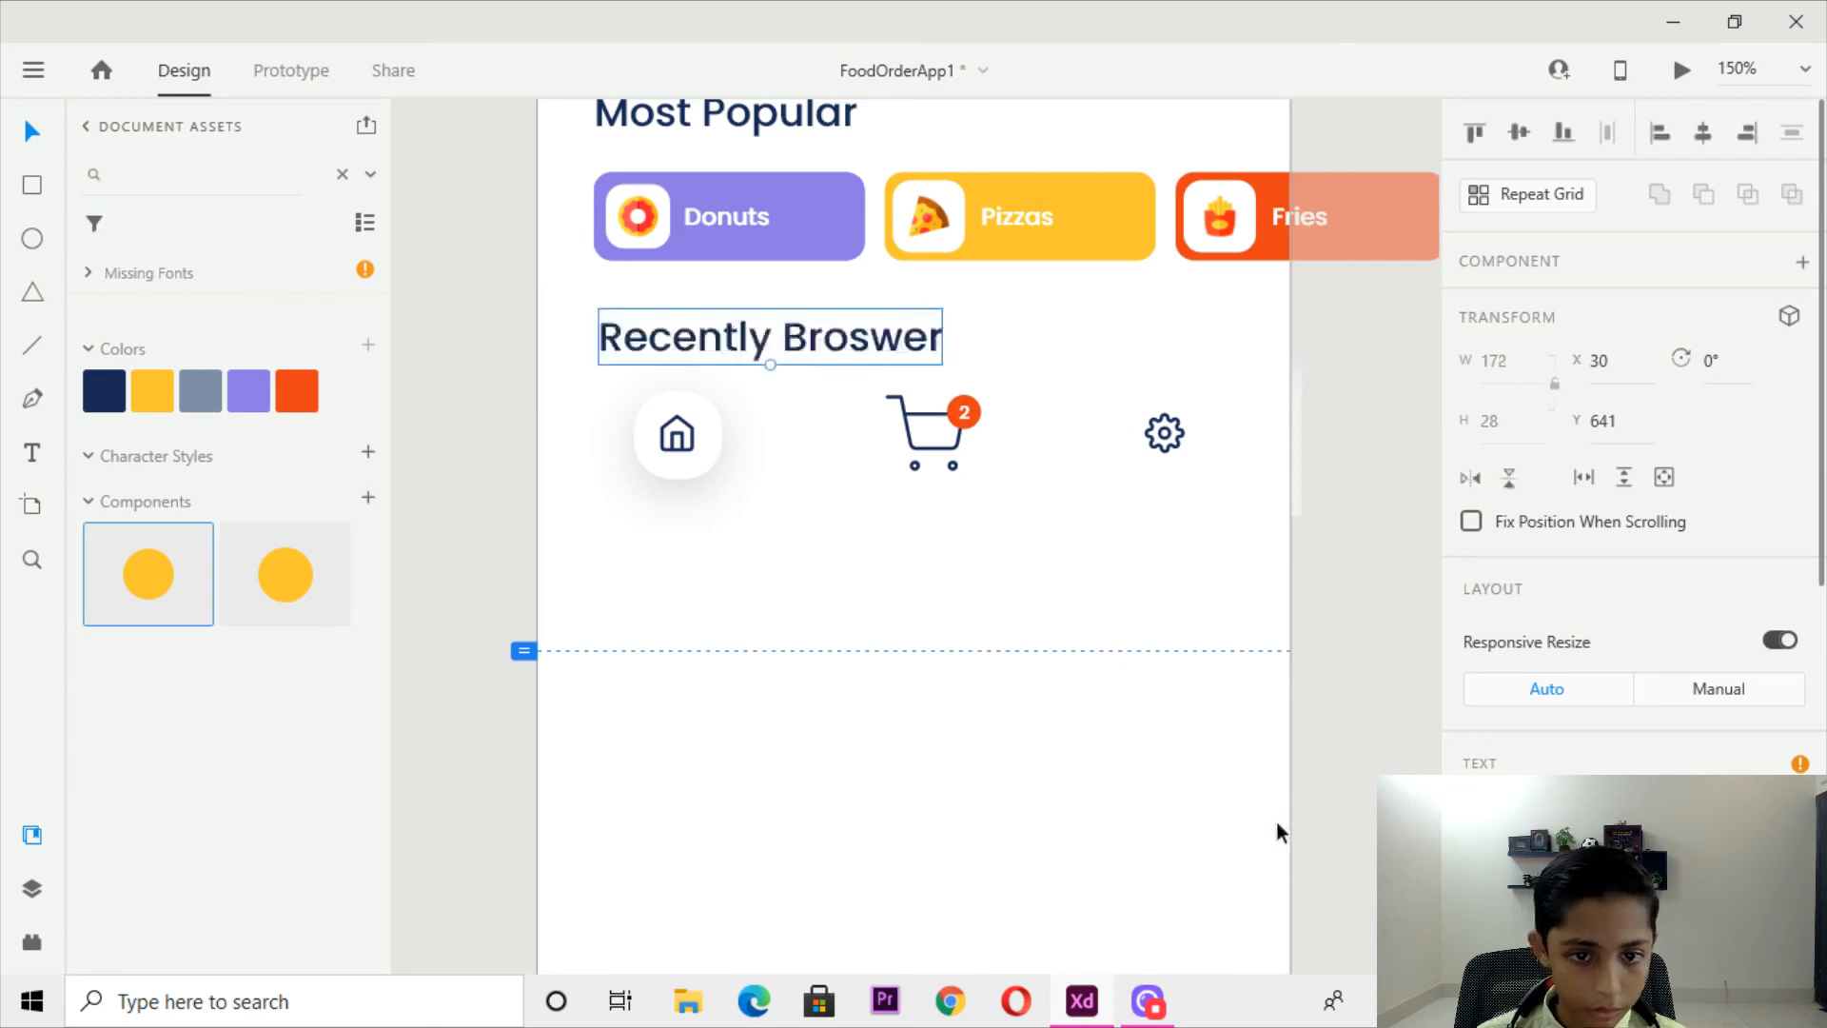
# Paste a spare copy of the original Recently Browsed heading below the navigation bar in FoodAppHome – 3.
pyautogui.hotkey('ctrl', '-')
pyautogui.hotkey('ctrl', '-')
pyautogui.hotkey('ctrl', '-')
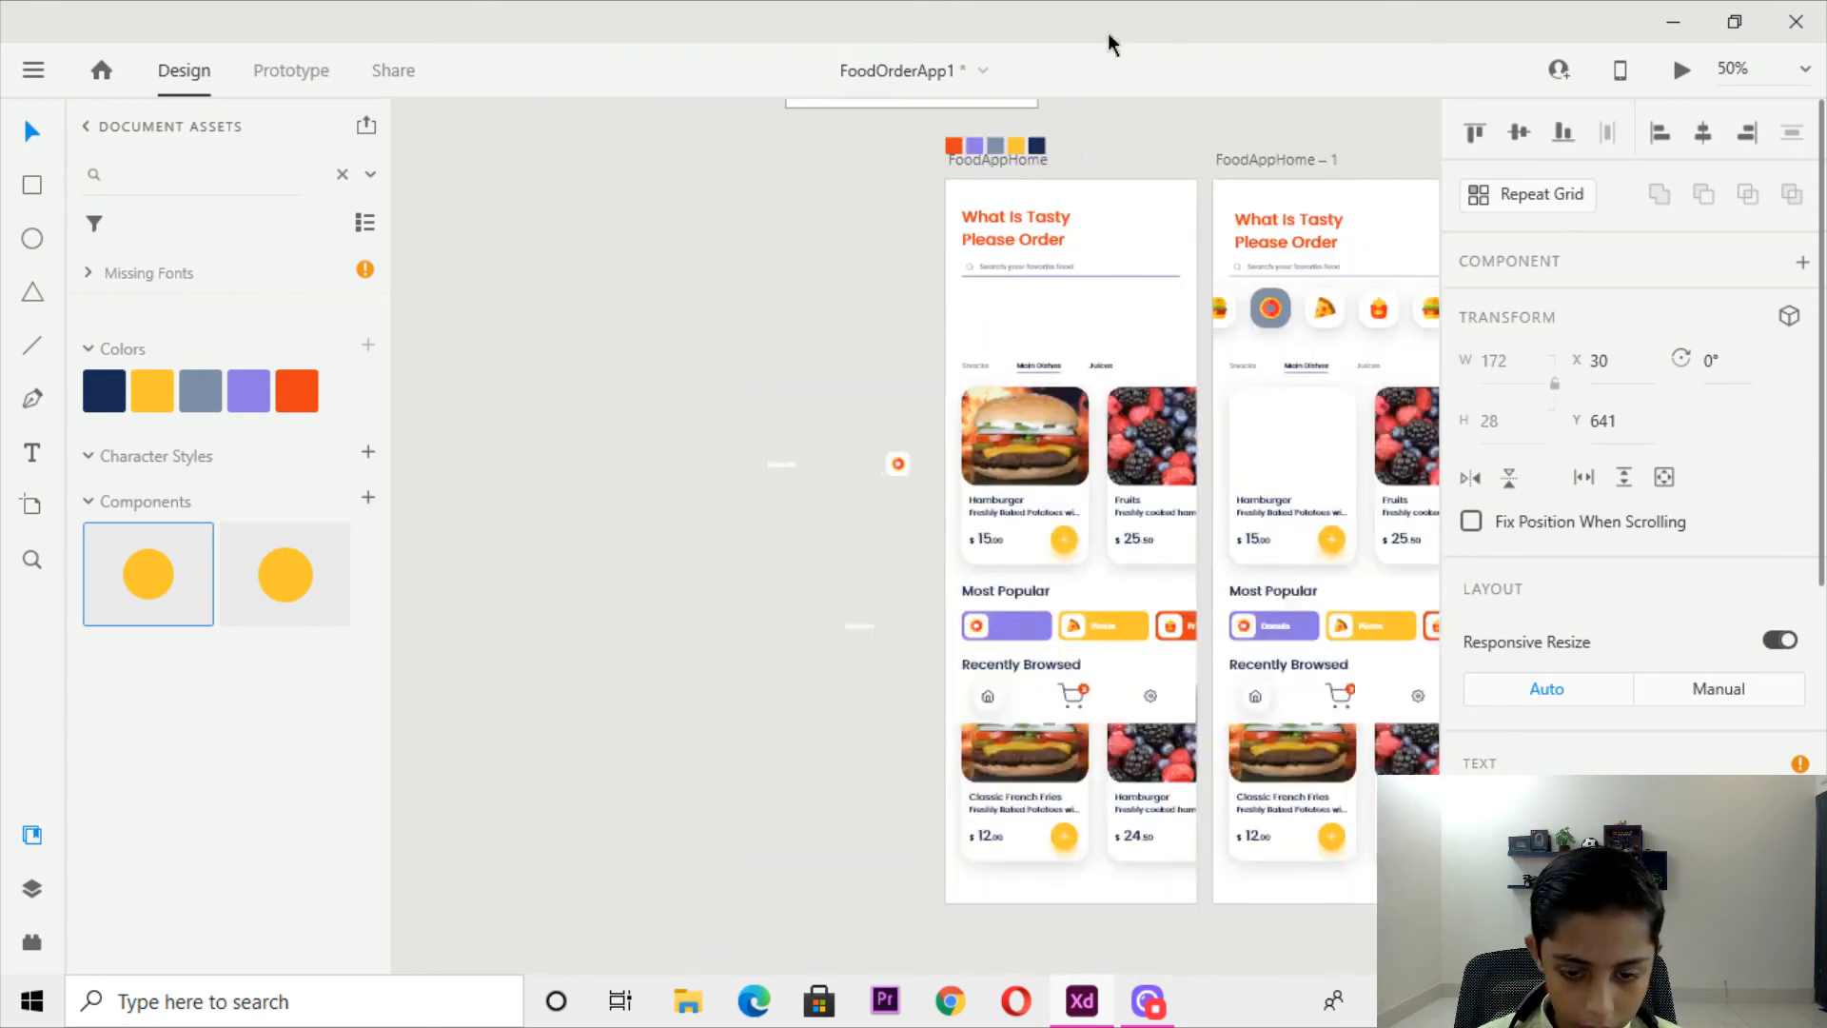
pyautogui.hotkey('ctrl', '+')
pyautogui.hotkey('ctrl', '+')
pyautogui.click(1039, 791)
pyautogui.moveTo(819, 305); pyautogui.dragTo(779, 965)
pyautogui.moveTo(749, 244); pyautogui.dragTo(936, 619)
pyautogui.hotkey('ctrl', 'v')
pyautogui.hotkey('ctrl', '+')
pyautogui.hotkey('ctrl', '+')
pyautogui.hotkey('ctrl', 'z')
# Retype the misspelled section heading as "Recently Browsed" and delete the spare heading below the navigation bar.
pyautogui.click(926, 282)
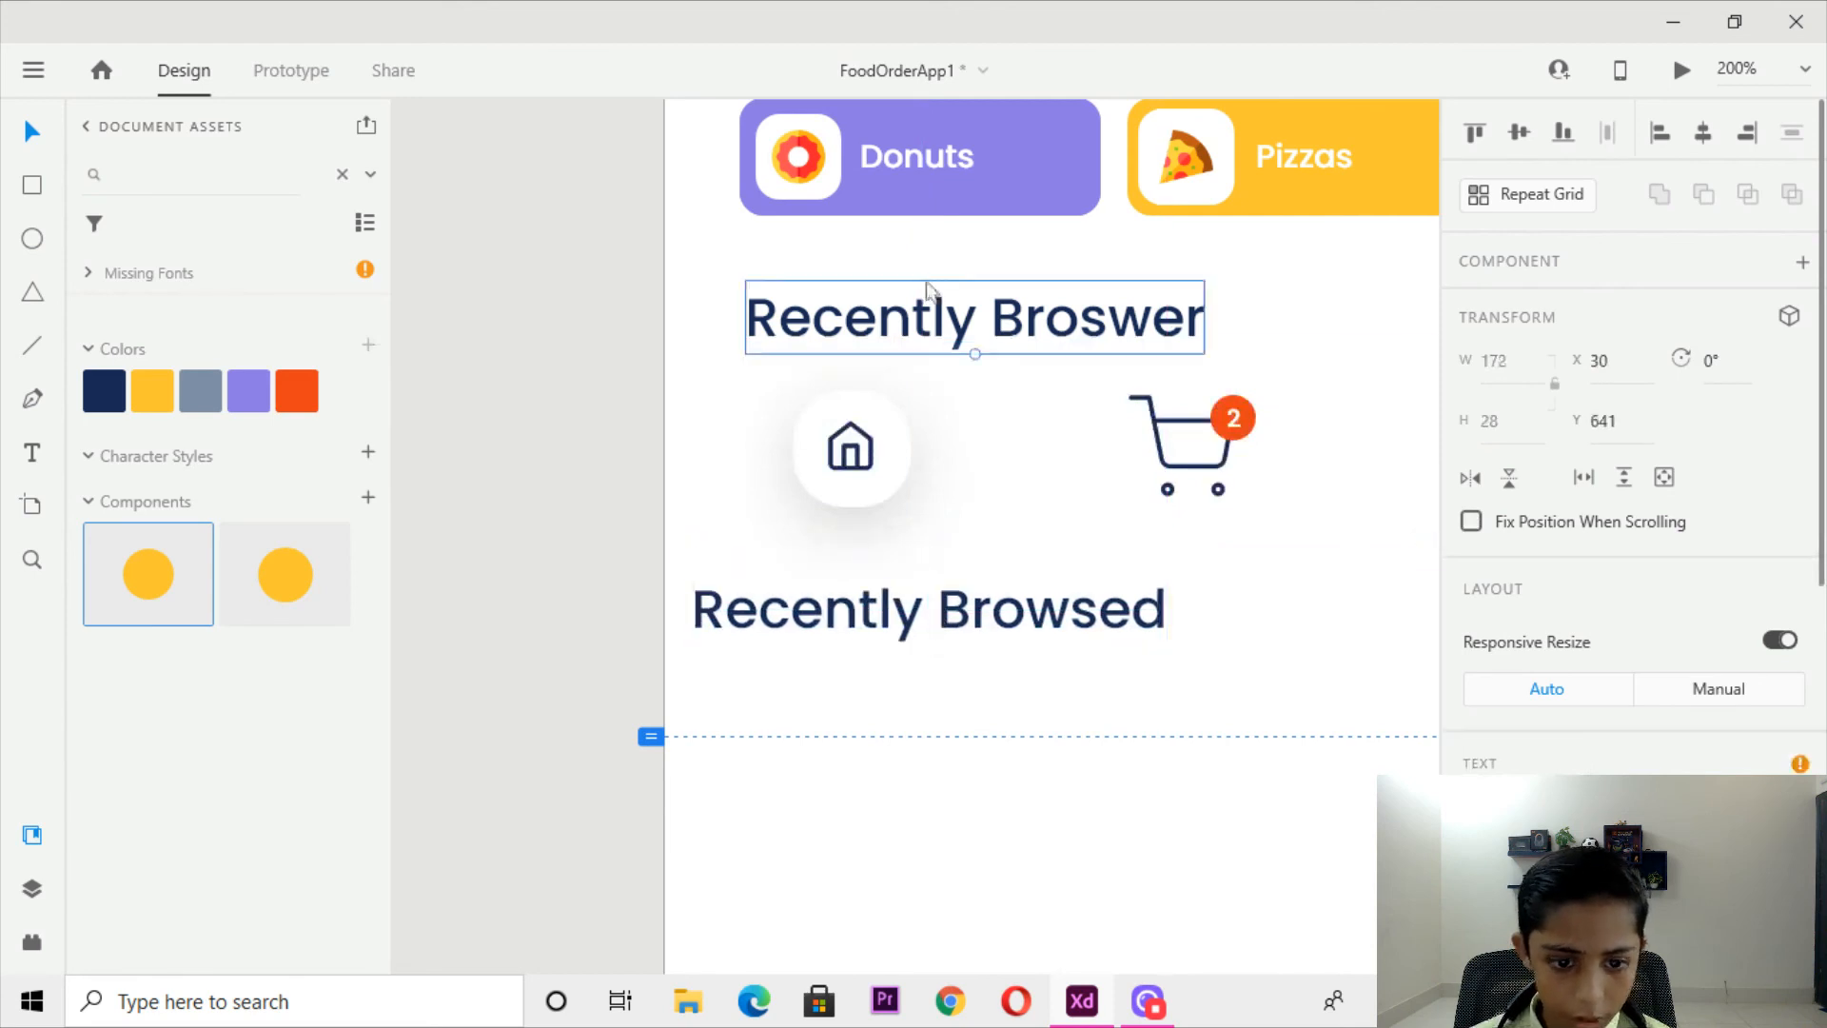
pyautogui.doubleClick(927, 282)
pyautogui.press('BackSpace')
pyautogui.write('Rec')
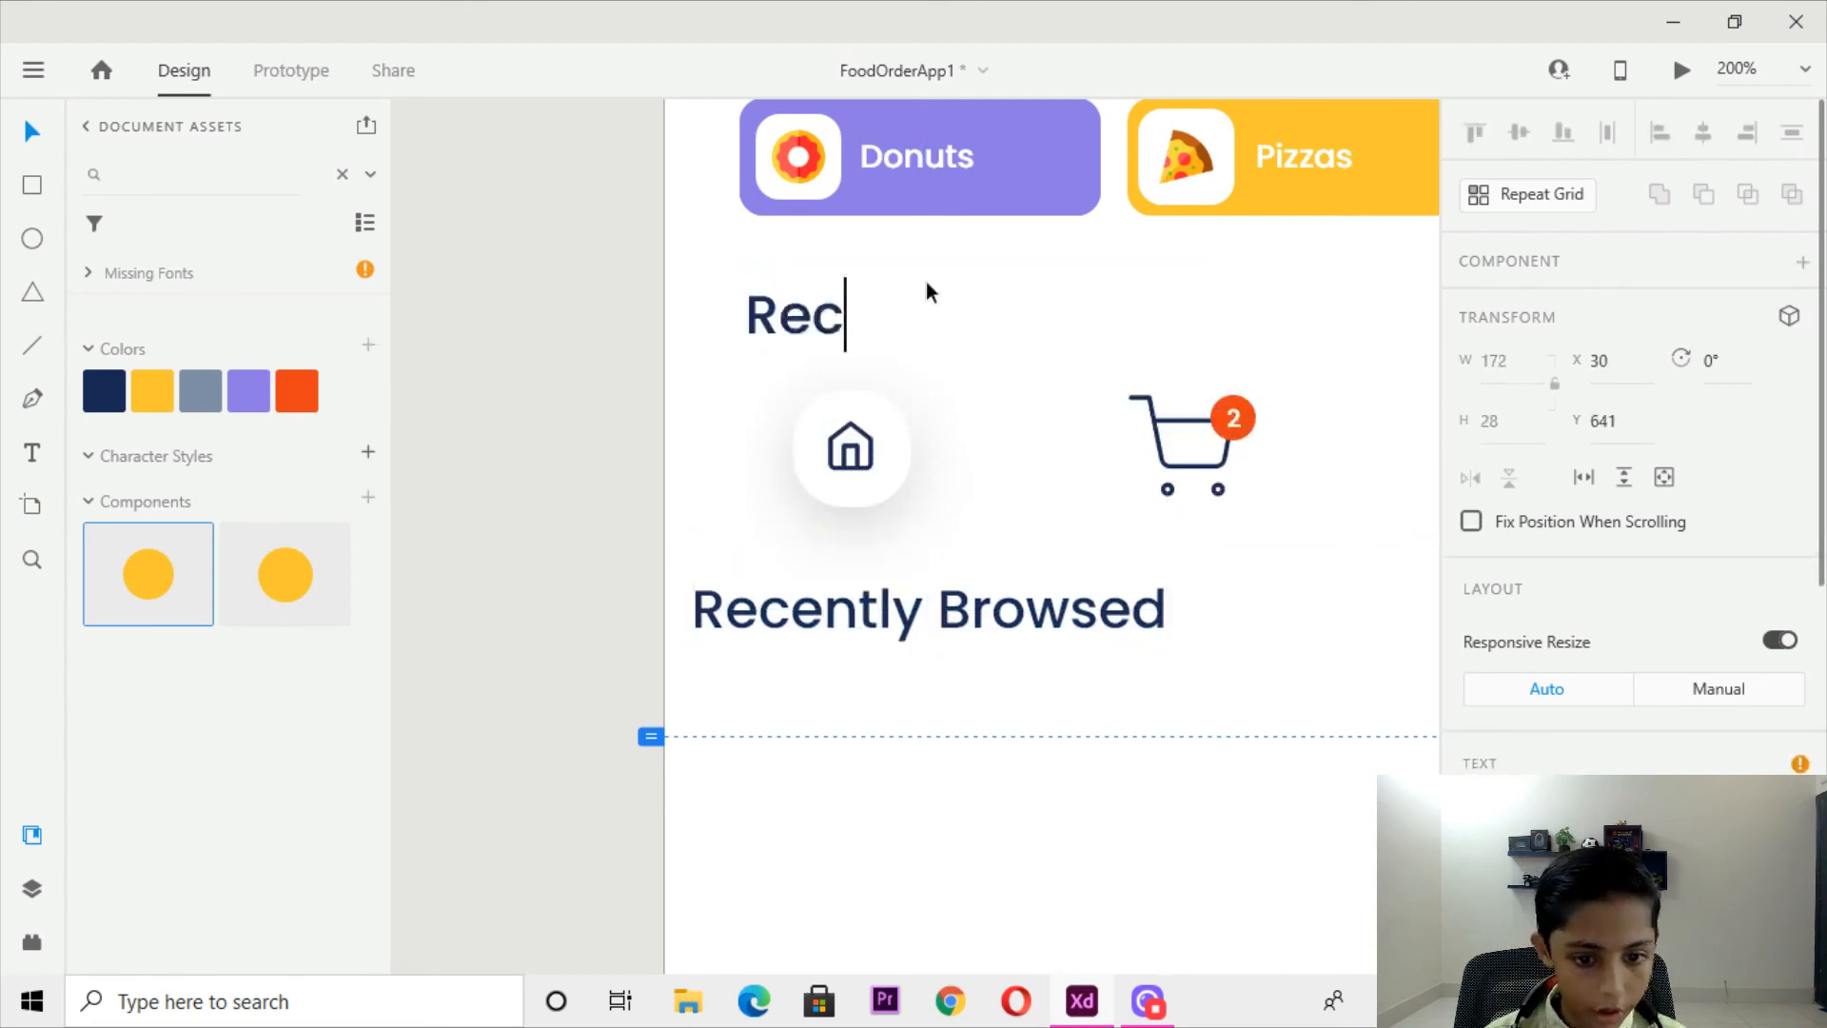
pyautogui.write('ently Browsed')
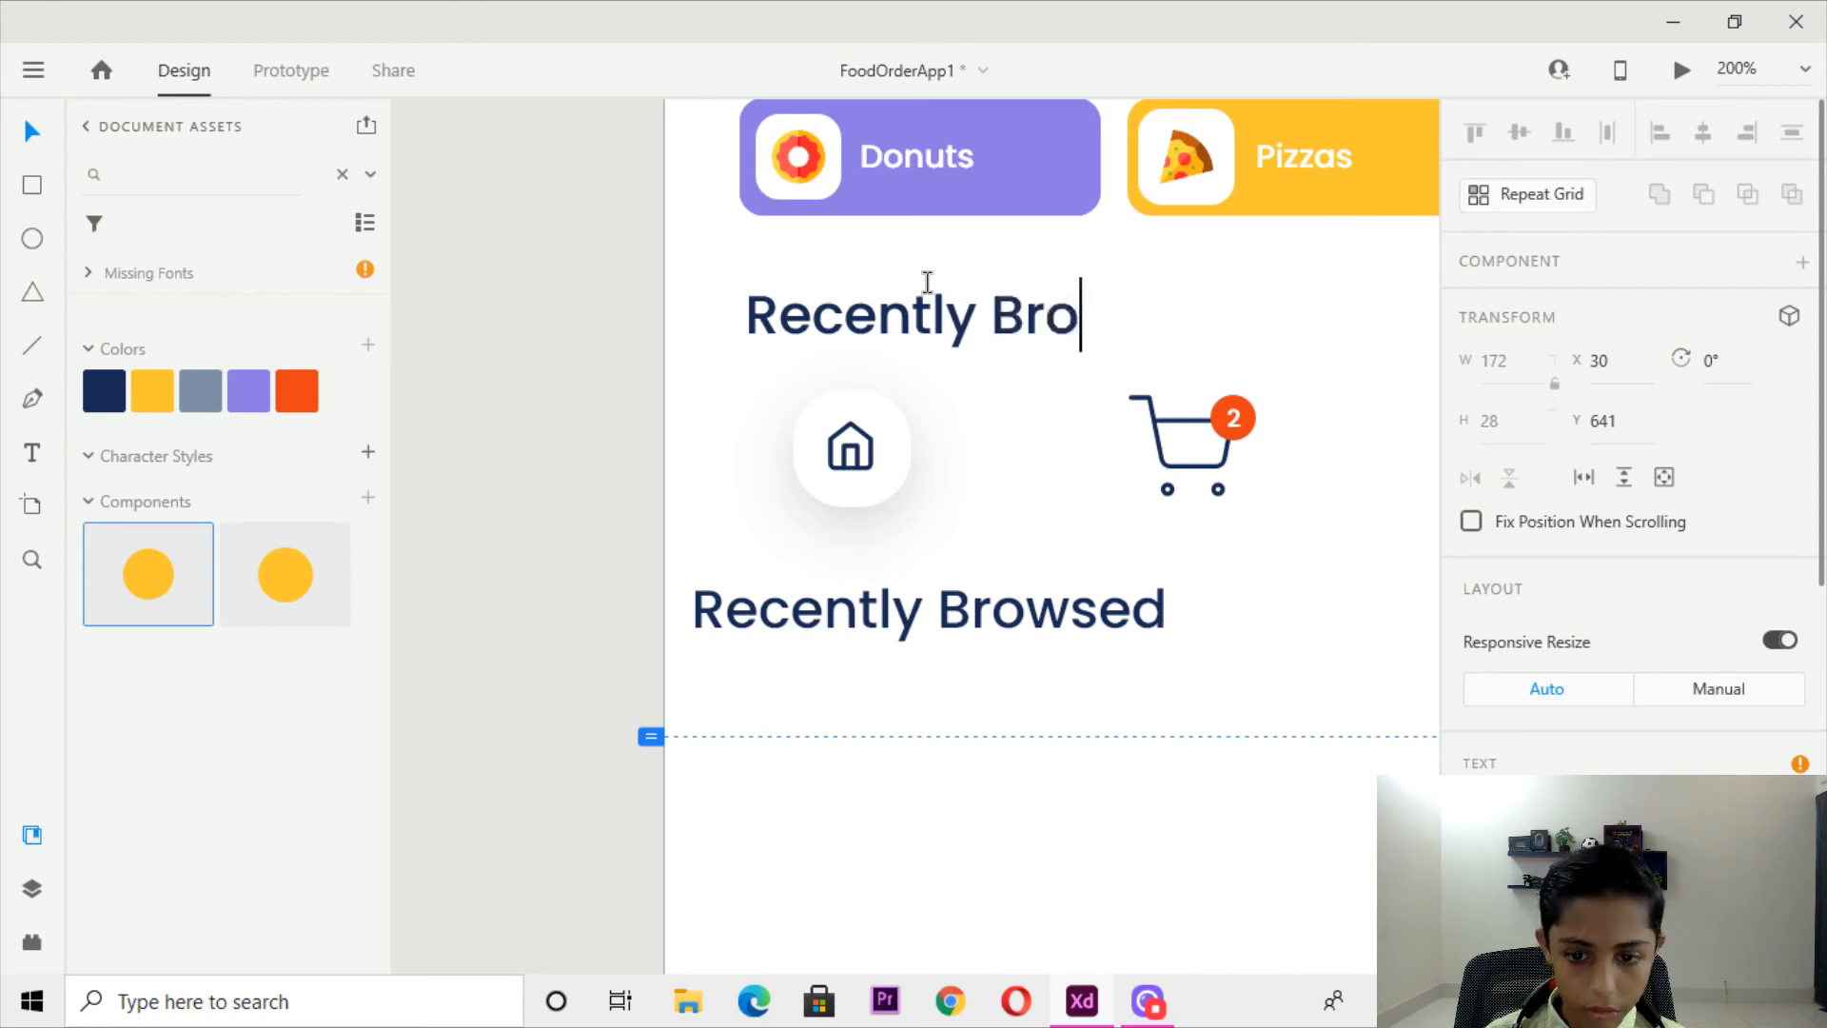
pyautogui.press('Escape')
pyautogui.click(1085, 623)
pyautogui.press('Delete')
# Select the home button's rounded white background inside the navigation bar and check its fill, corner radius and shadow settings.
pyautogui.click(885, 430)
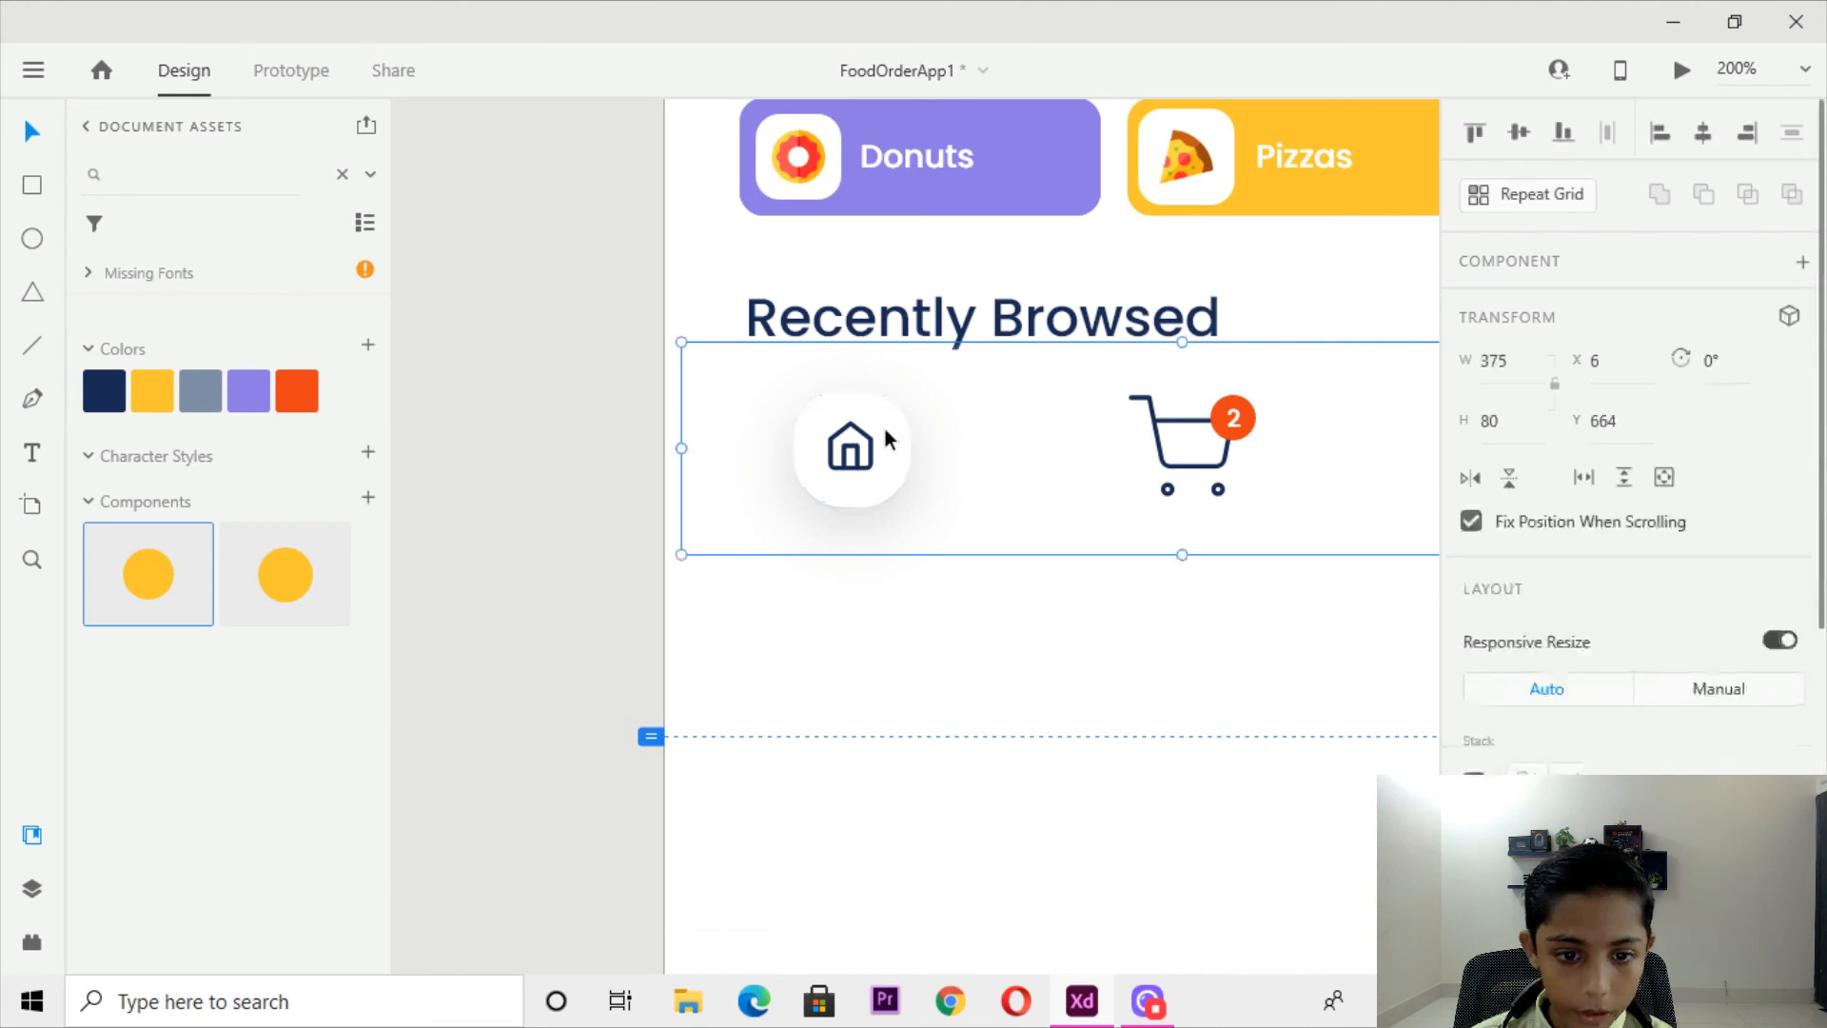
pyautogui.doubleClick(885, 430)
pyautogui.scroll(-2, 1237, 514)
pyautogui.scroll(-4, 1457, 577)
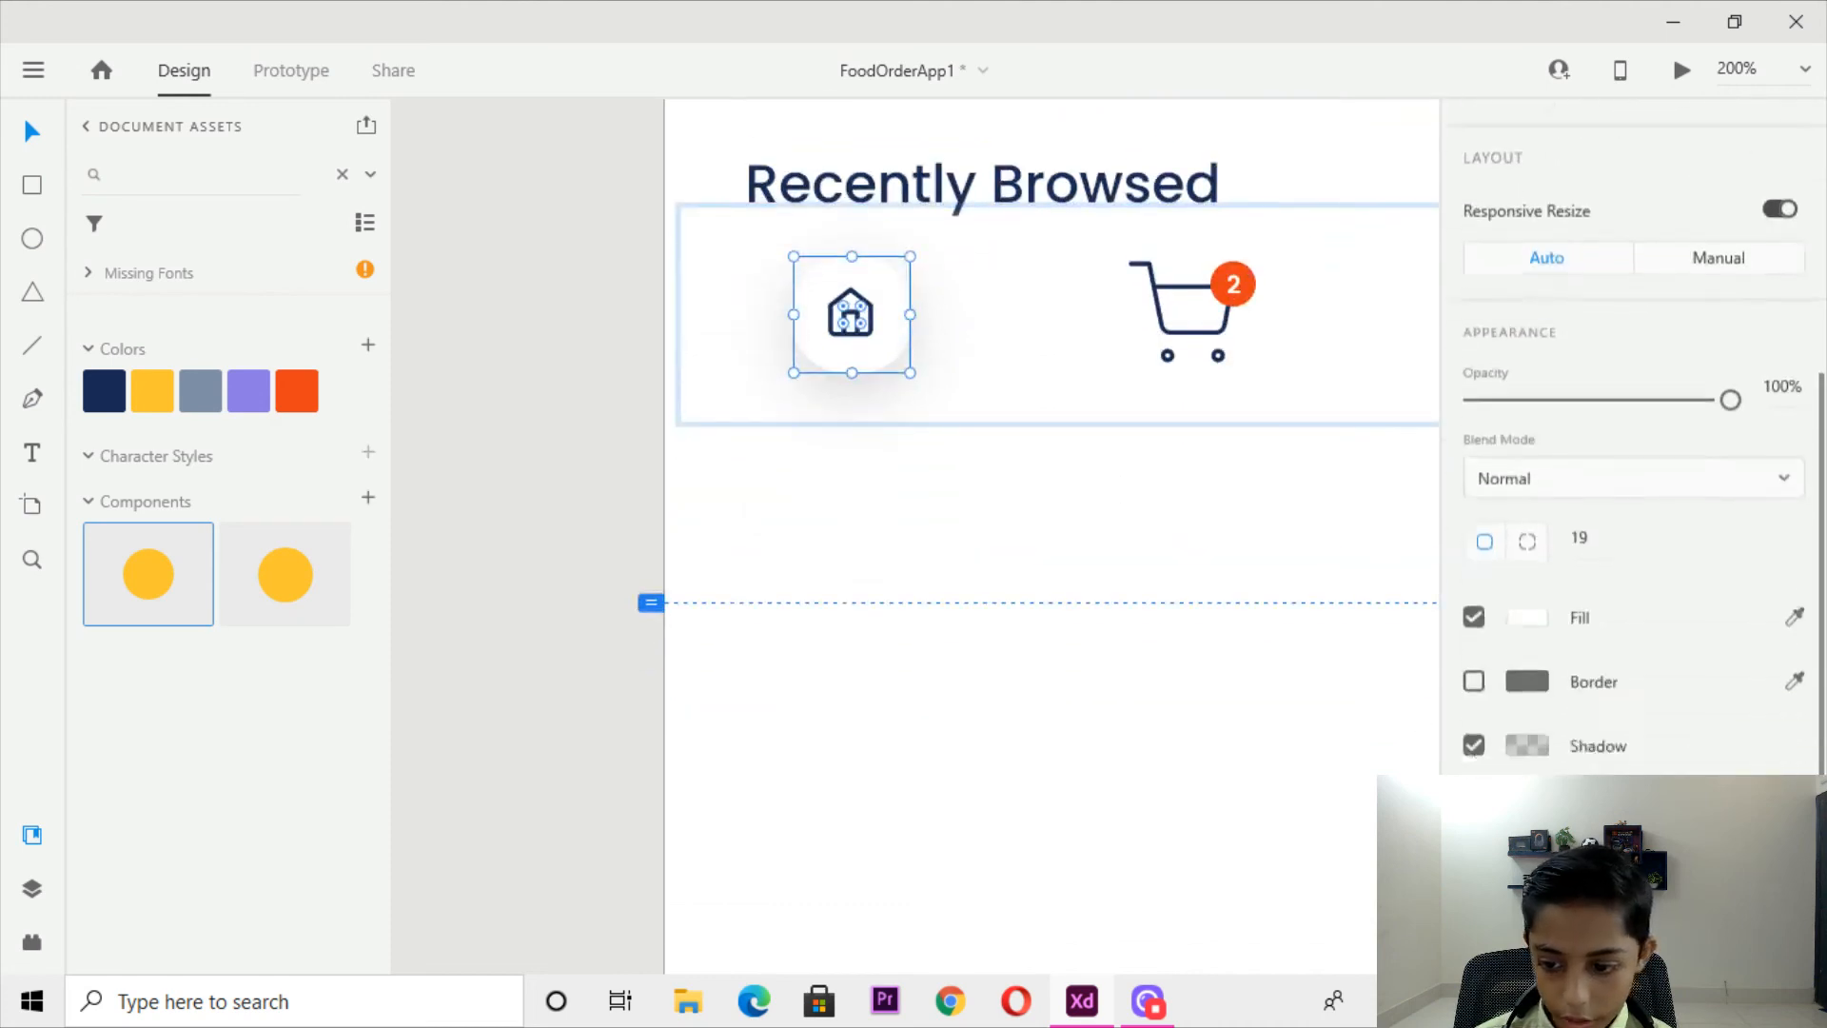
pyautogui.click(1475, 741)
pyautogui.click(1474, 798)
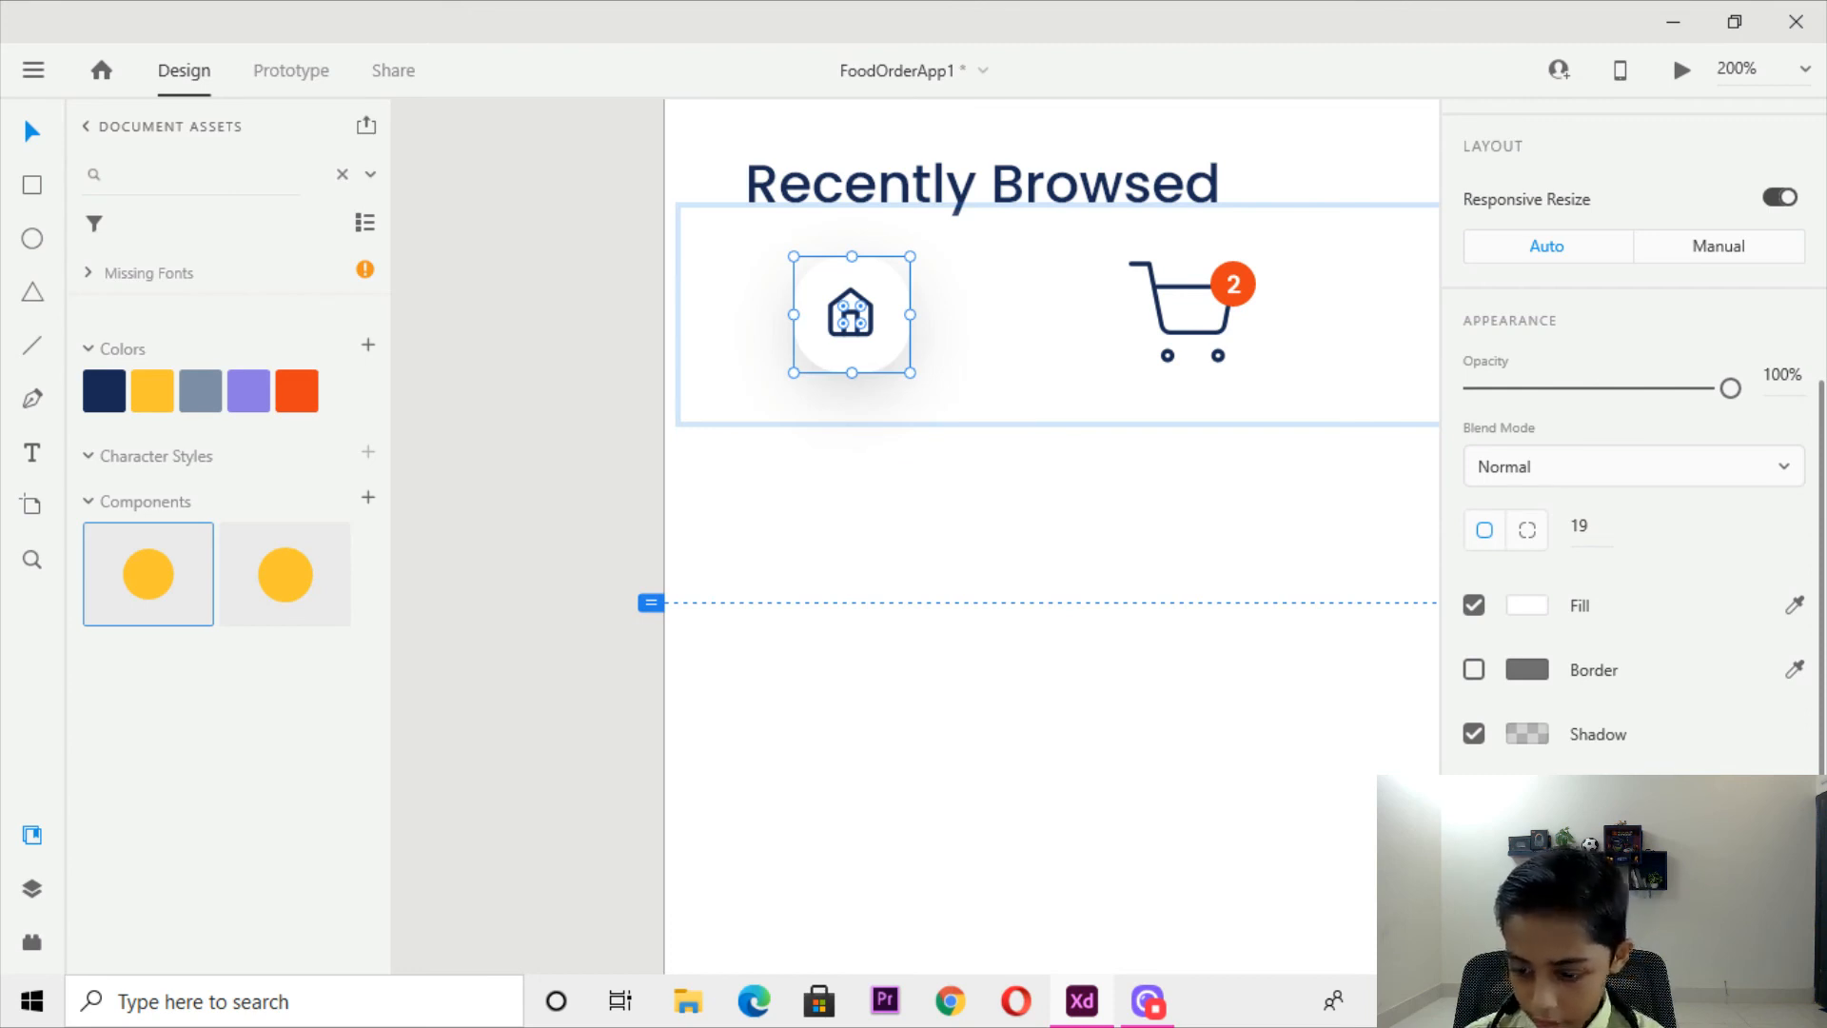
pyautogui.click(974, 600)
# Examine the navigation bar's home button, cart with its badge and settings icon close up.
pyautogui.hotkey('ctrl', '=')
pyautogui.hotkey('ctrl', '=')
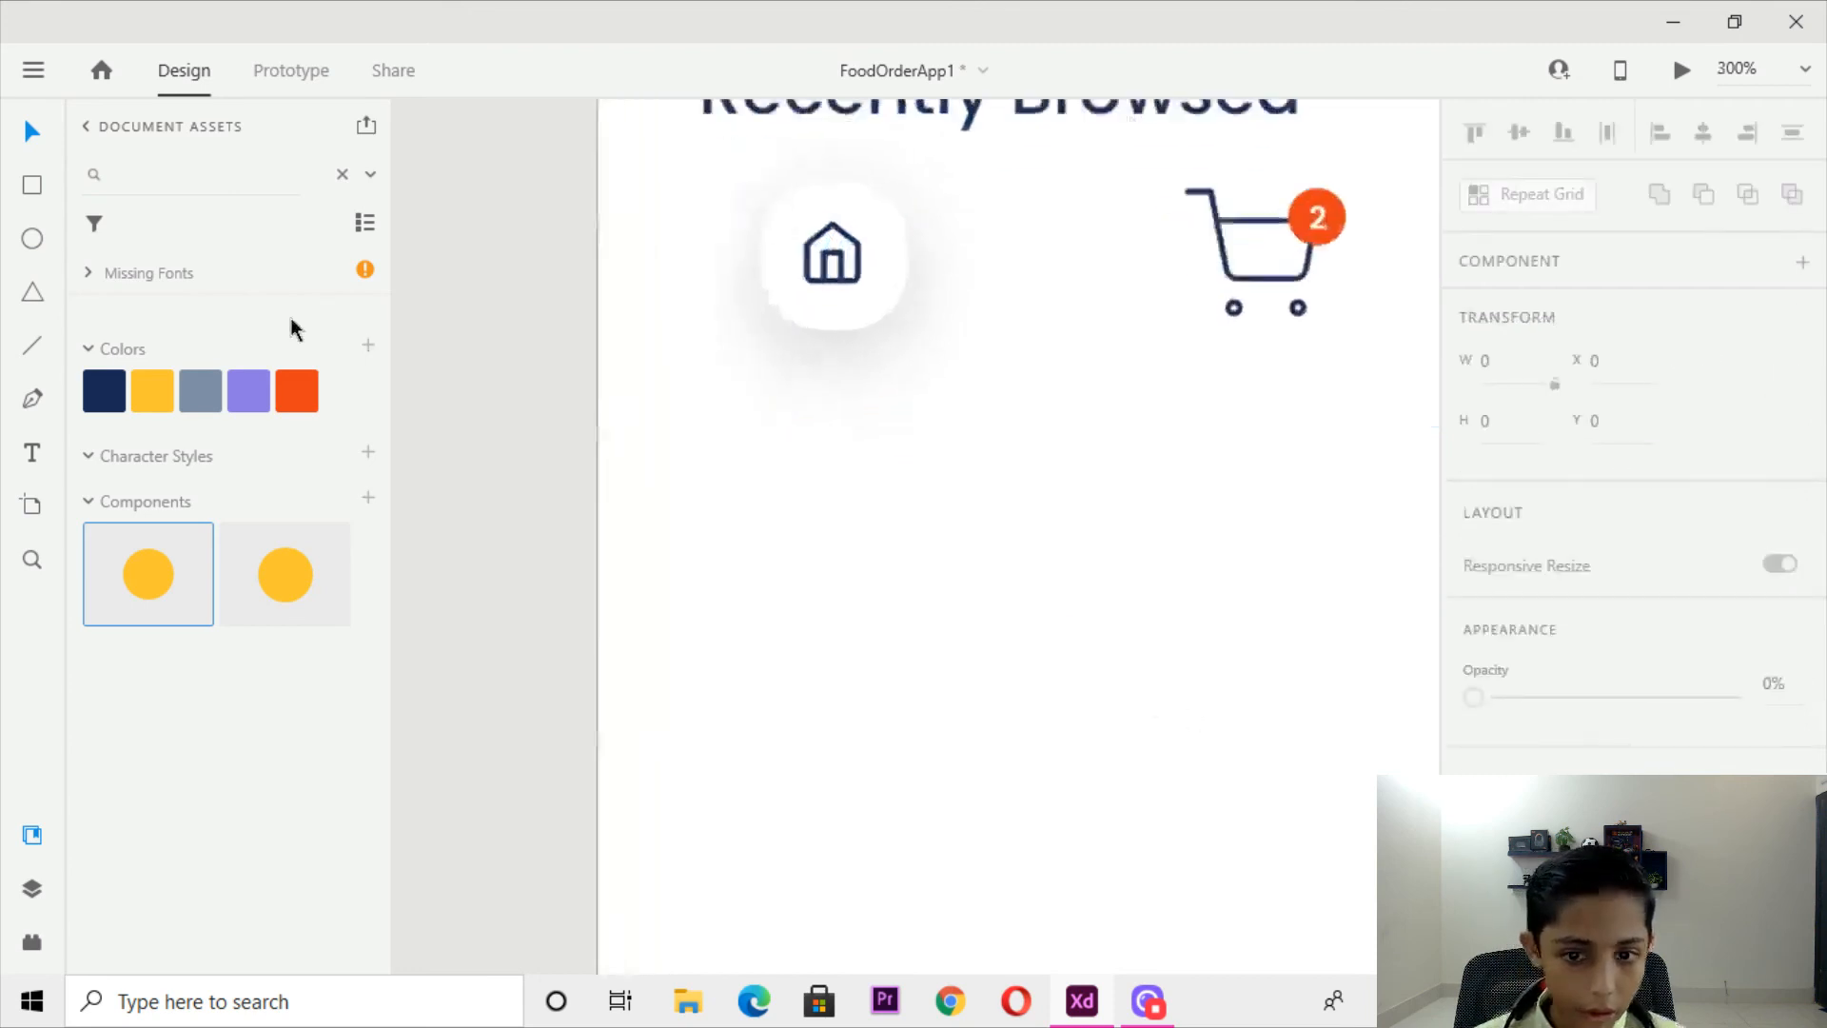
pyautogui.moveTo(659, 310); pyautogui.dragTo(741, 723)
pyautogui.click(899, 552)
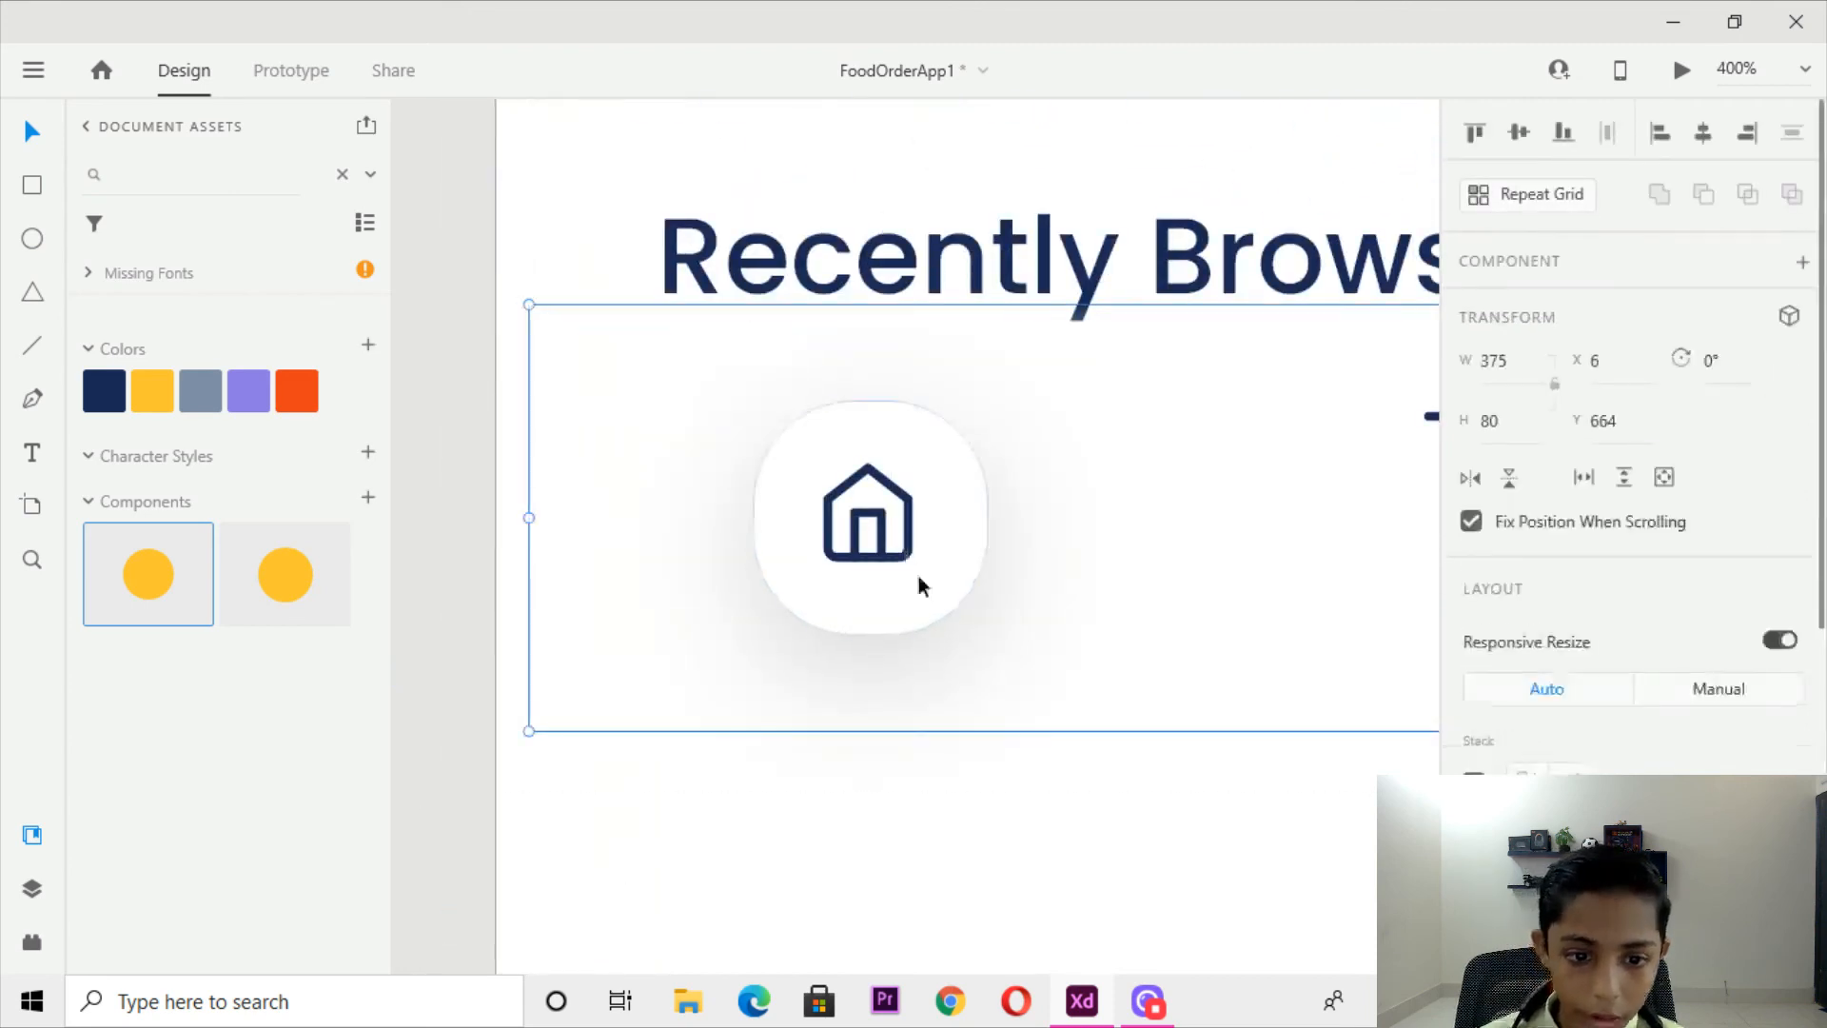
pyautogui.click(985, 830)
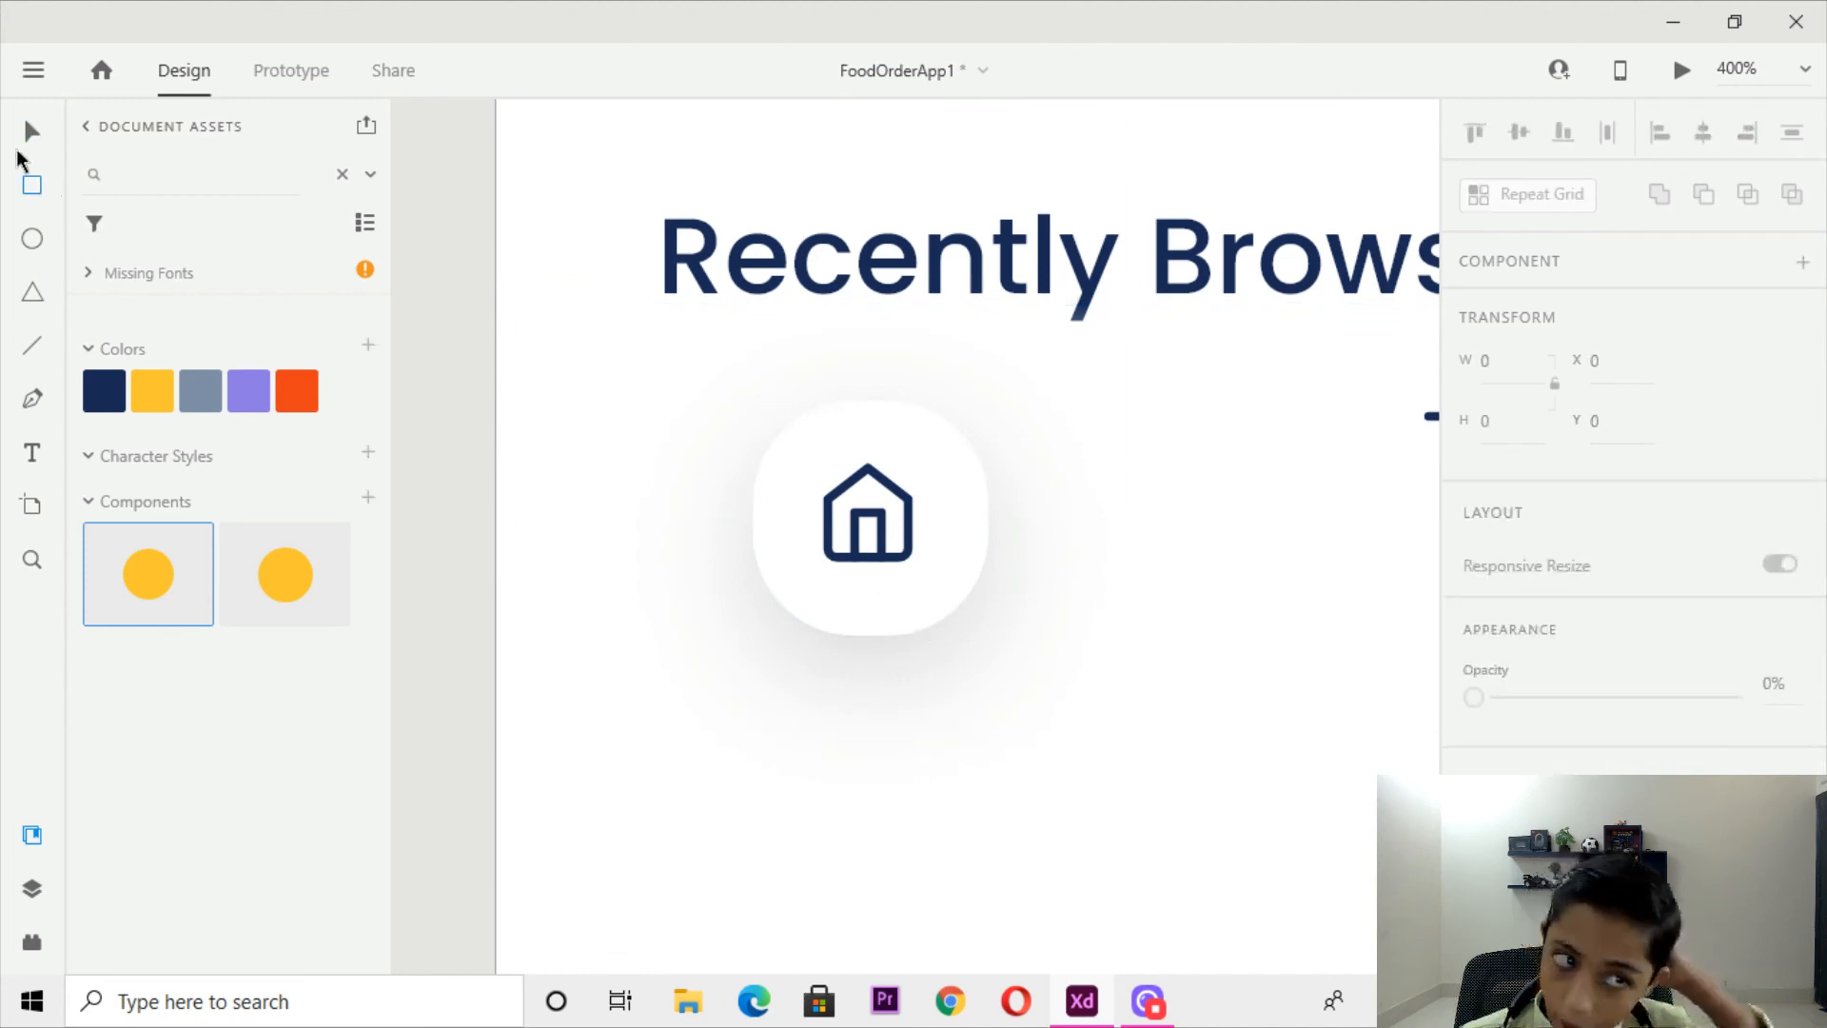
pyautogui.doubleClick(914, 476)
pyautogui.scroll(-4, 1633, 476)
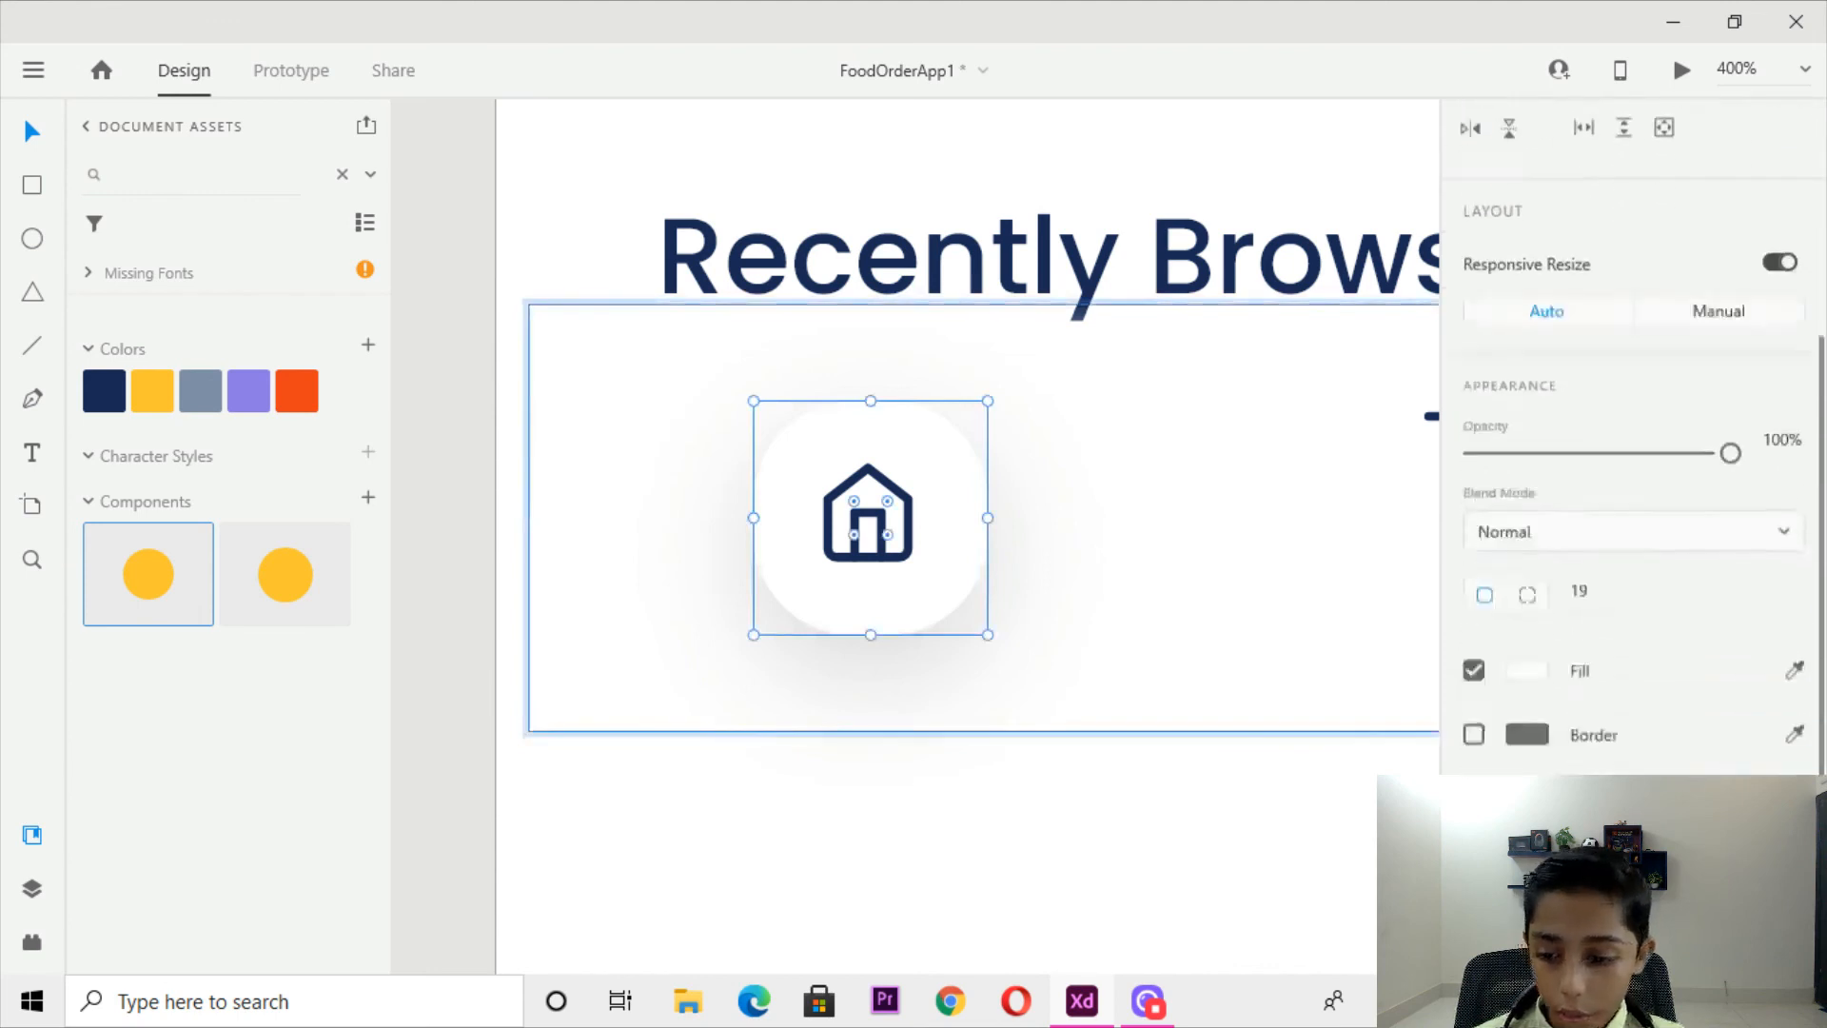
pyautogui.moveTo(1162, 673); pyautogui.dragTo(905, 622)
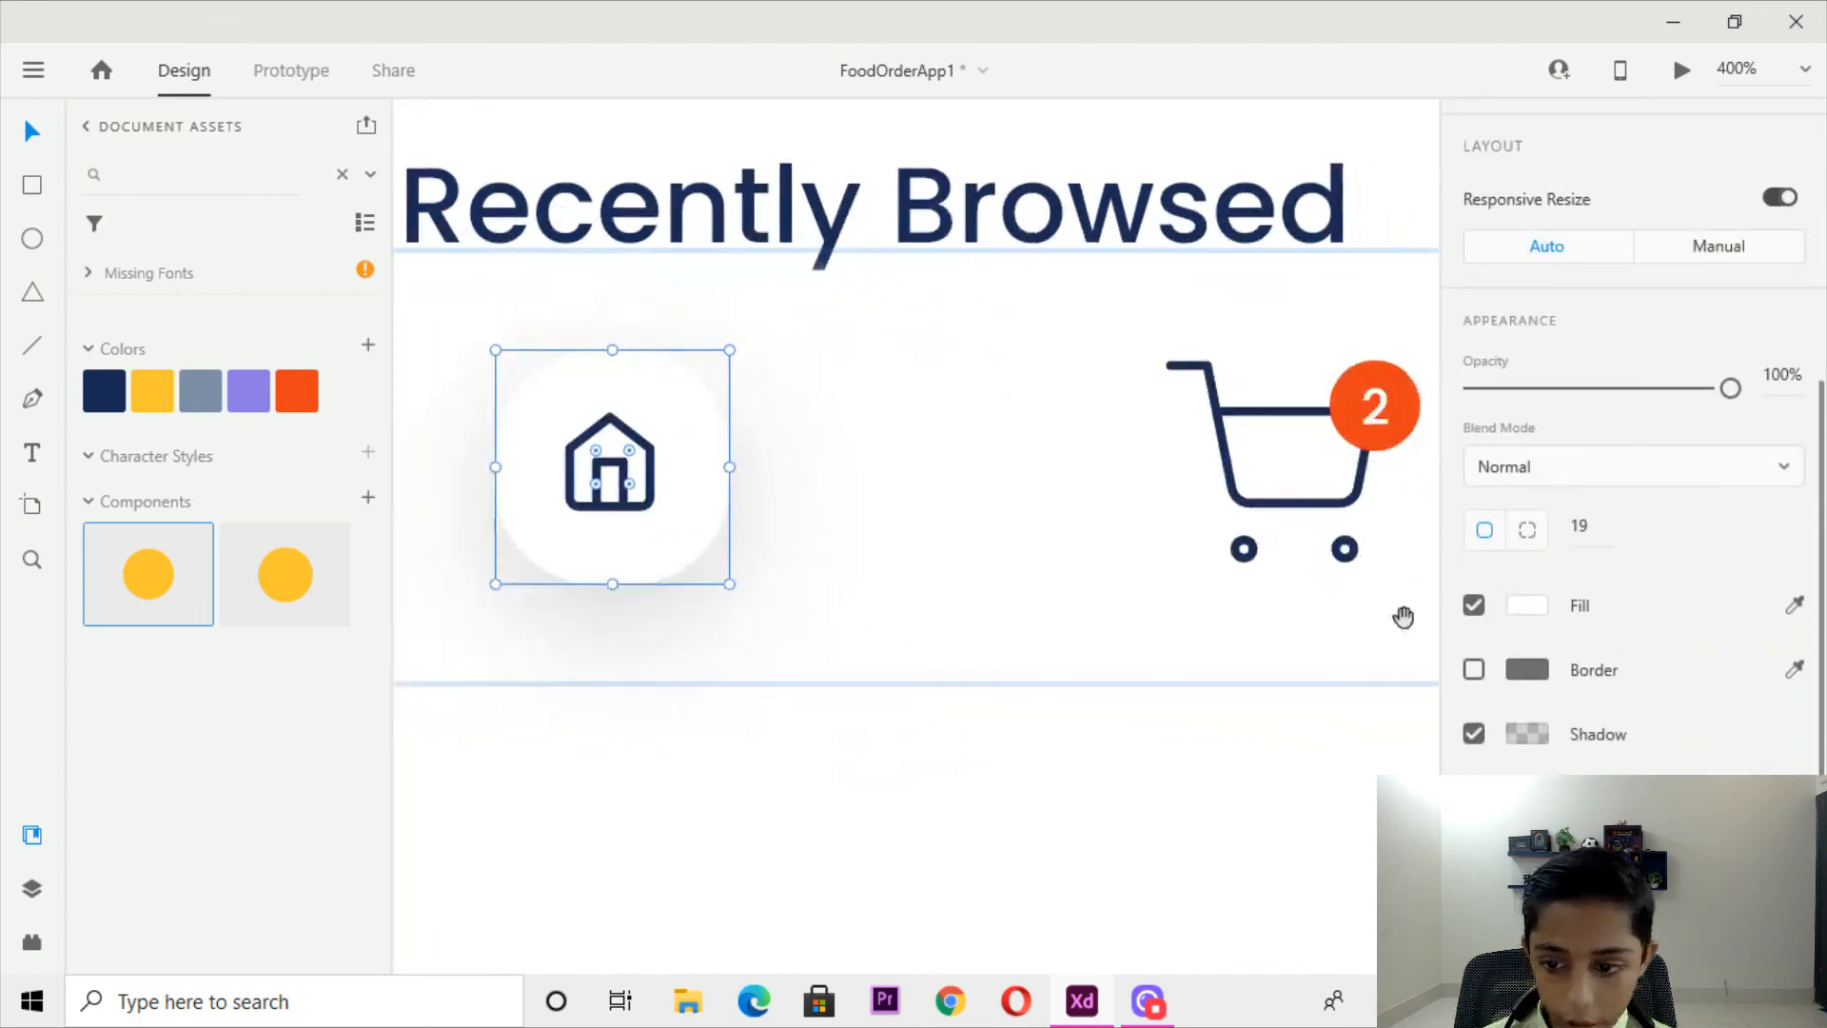
pyautogui.moveTo(1337, 494); pyautogui.dragTo(794, 493)
pyautogui.hotkey('ctrl', 'z')
pyautogui.moveTo(1199, 567); pyautogui.dragTo(408, 490)
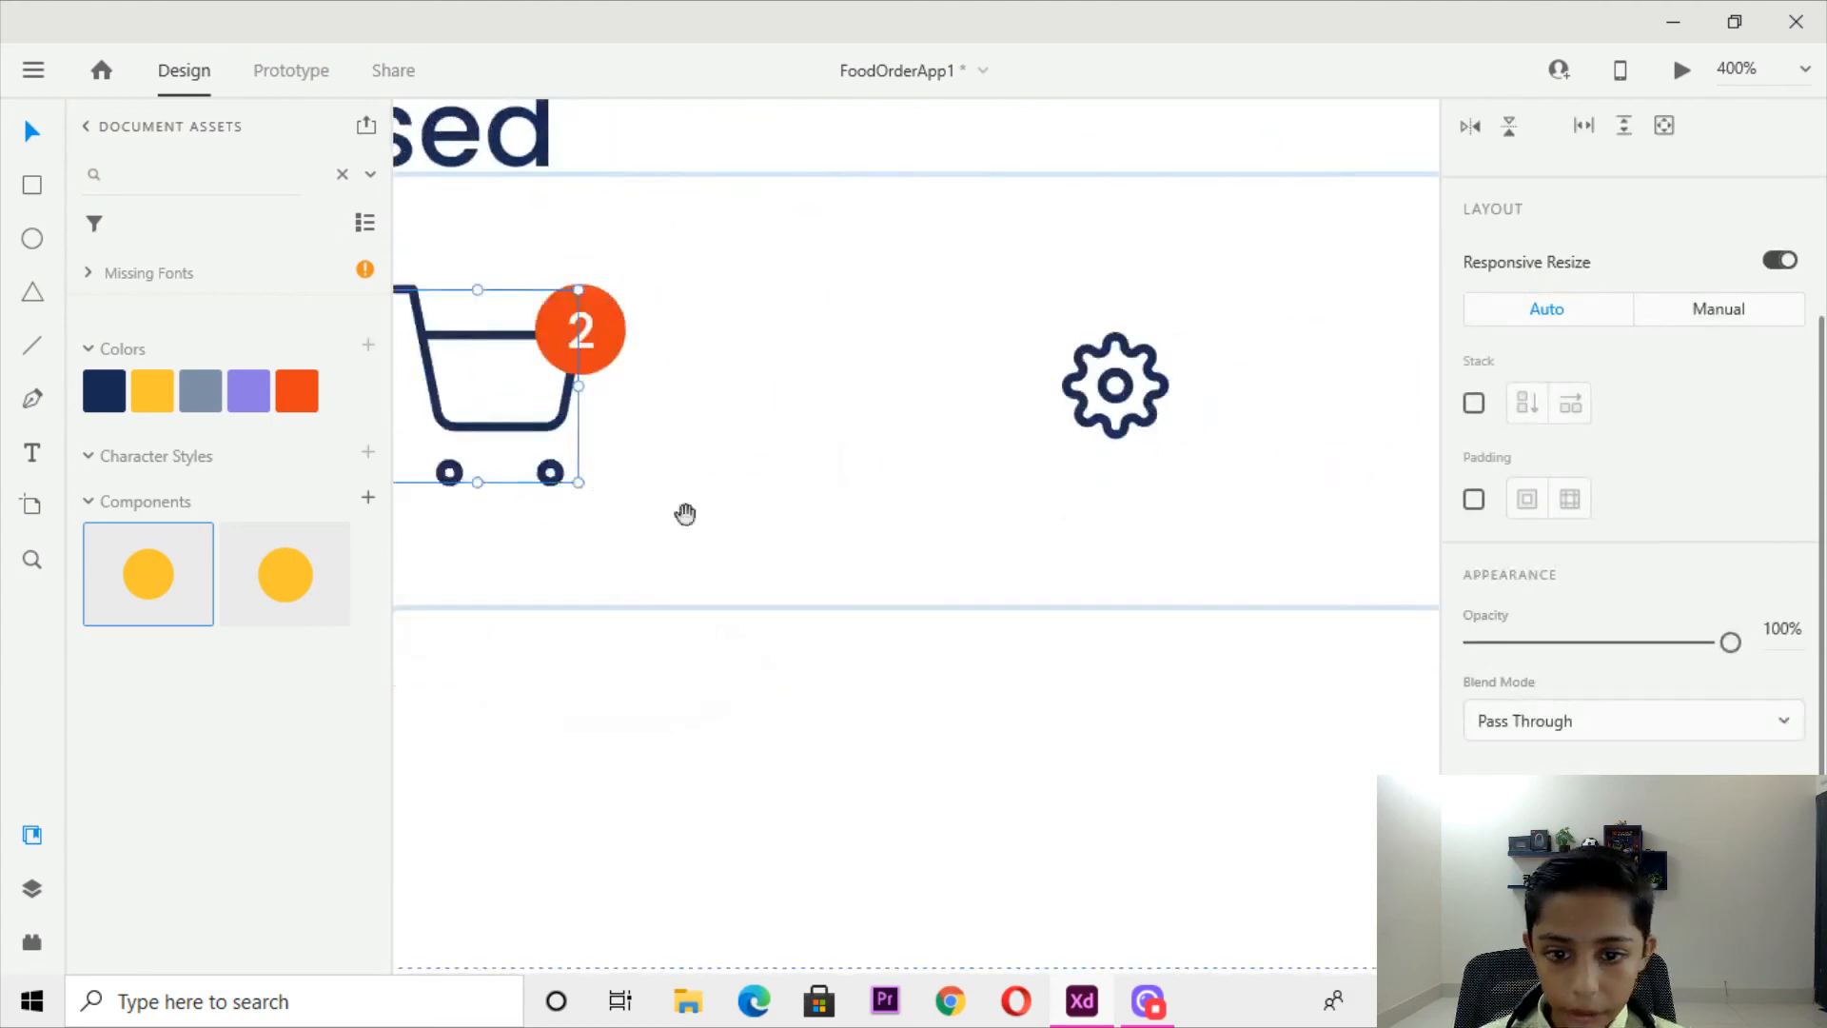
# Examine how the Recently Browsed cards are laid out beneath the navigation bar on the reference FoodAppHome screen.
pyautogui.moveTo(822, 533); pyautogui.dragTo(569, 574)
pyautogui.hotkey('ctrl', '-')
pyautogui.hotkey('ctrl', '-')
pyautogui.hotkey('ctrl', '-')
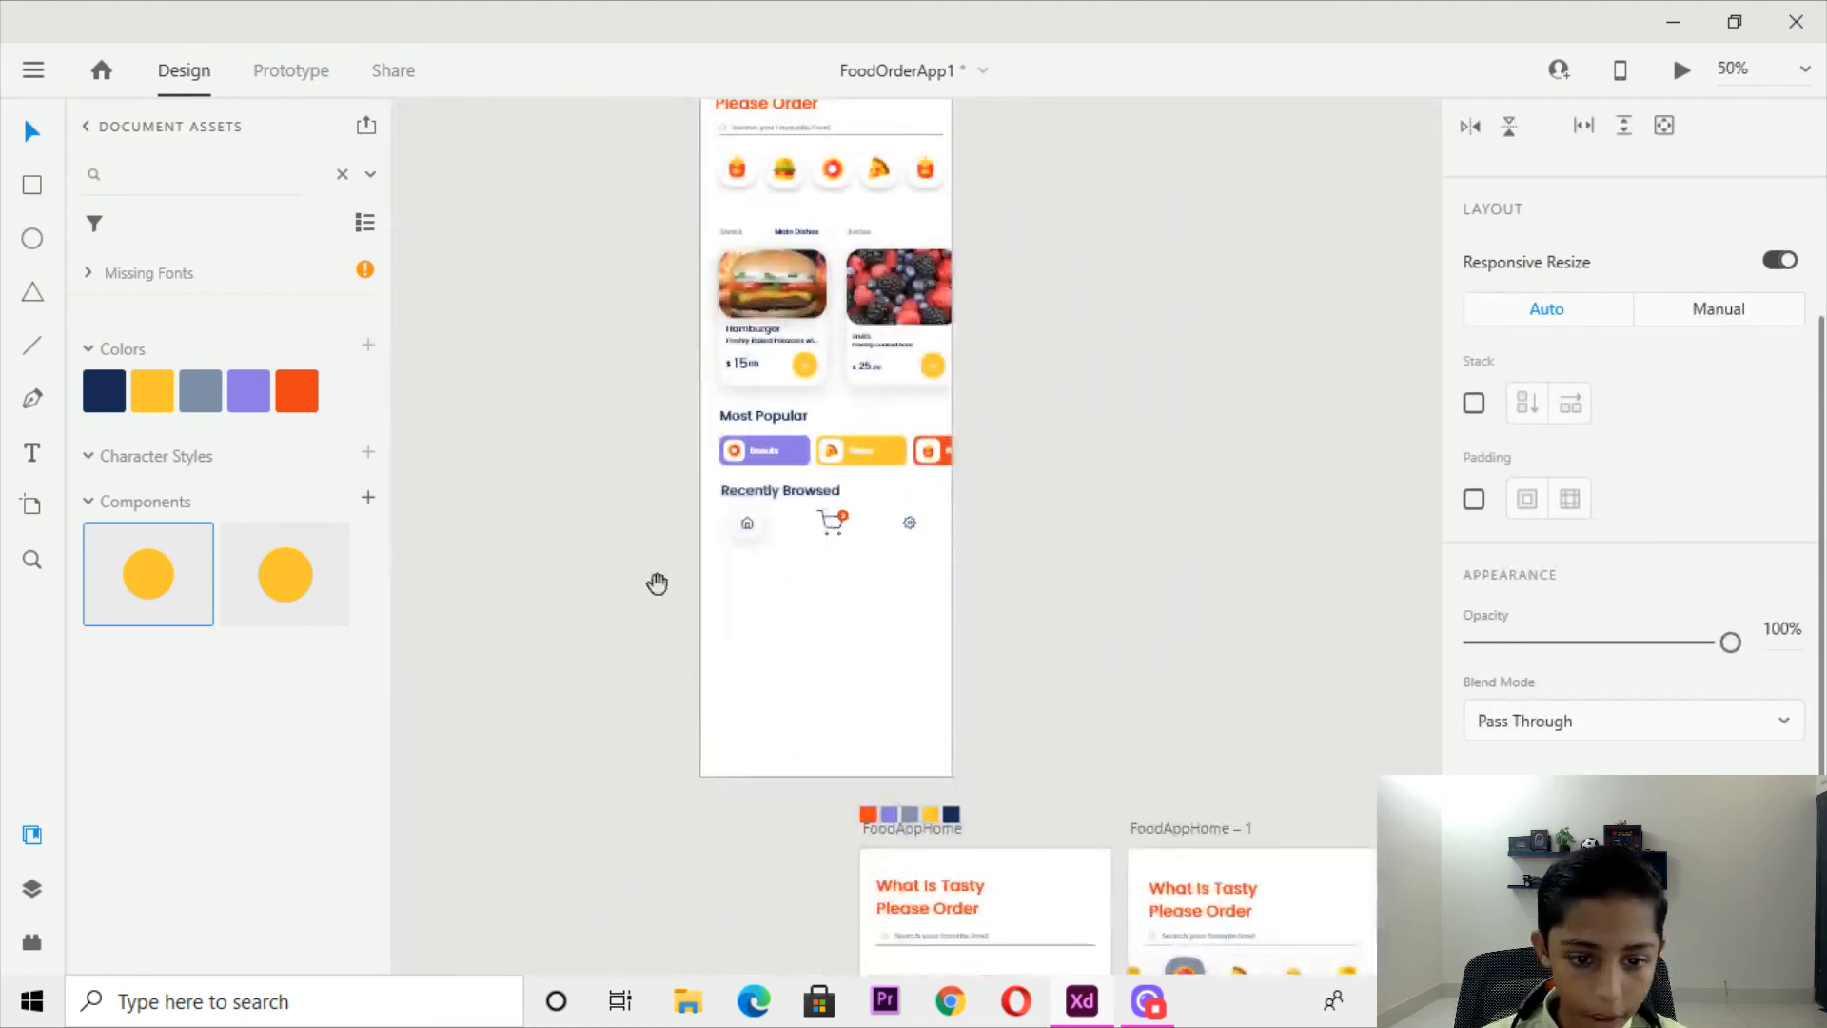
pyautogui.scroll(-5, 803, 481)
pyautogui.moveTo(928, 827); pyautogui.dragTo(962, 431)
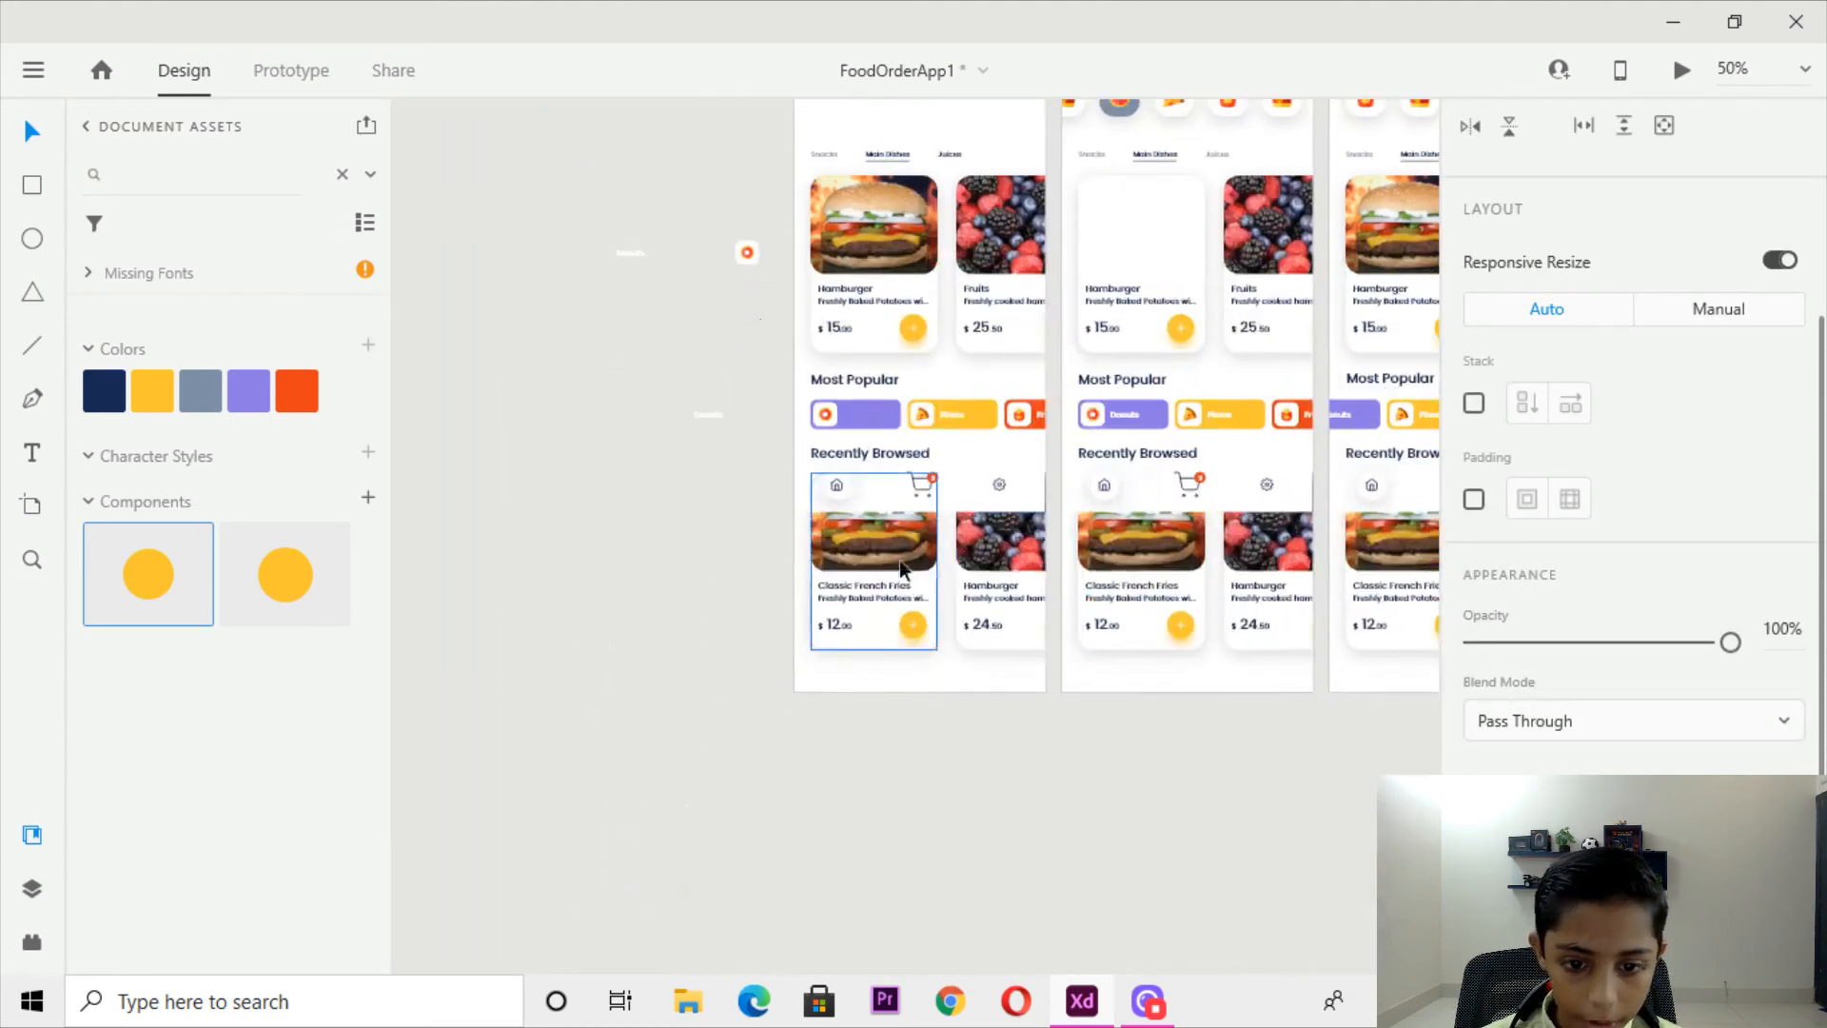
pyautogui.moveTo(767, 246); pyautogui.dragTo(991, 848)
pyautogui.moveTo(819, 458); pyautogui.dragTo(680, 916)
# Copy the Hamburger and Fruits cards above Most Popular and place the copies below the navigation bar on FoodAppHome – 3.
pyautogui.hotkey('ctrl', '+')
pyautogui.moveTo(1262, 298); pyautogui.dragTo(656, 448)
pyautogui.moveTo(596, 307); pyautogui.dragTo(1077, 305)
pyautogui.hotkey('ctrl', '+')
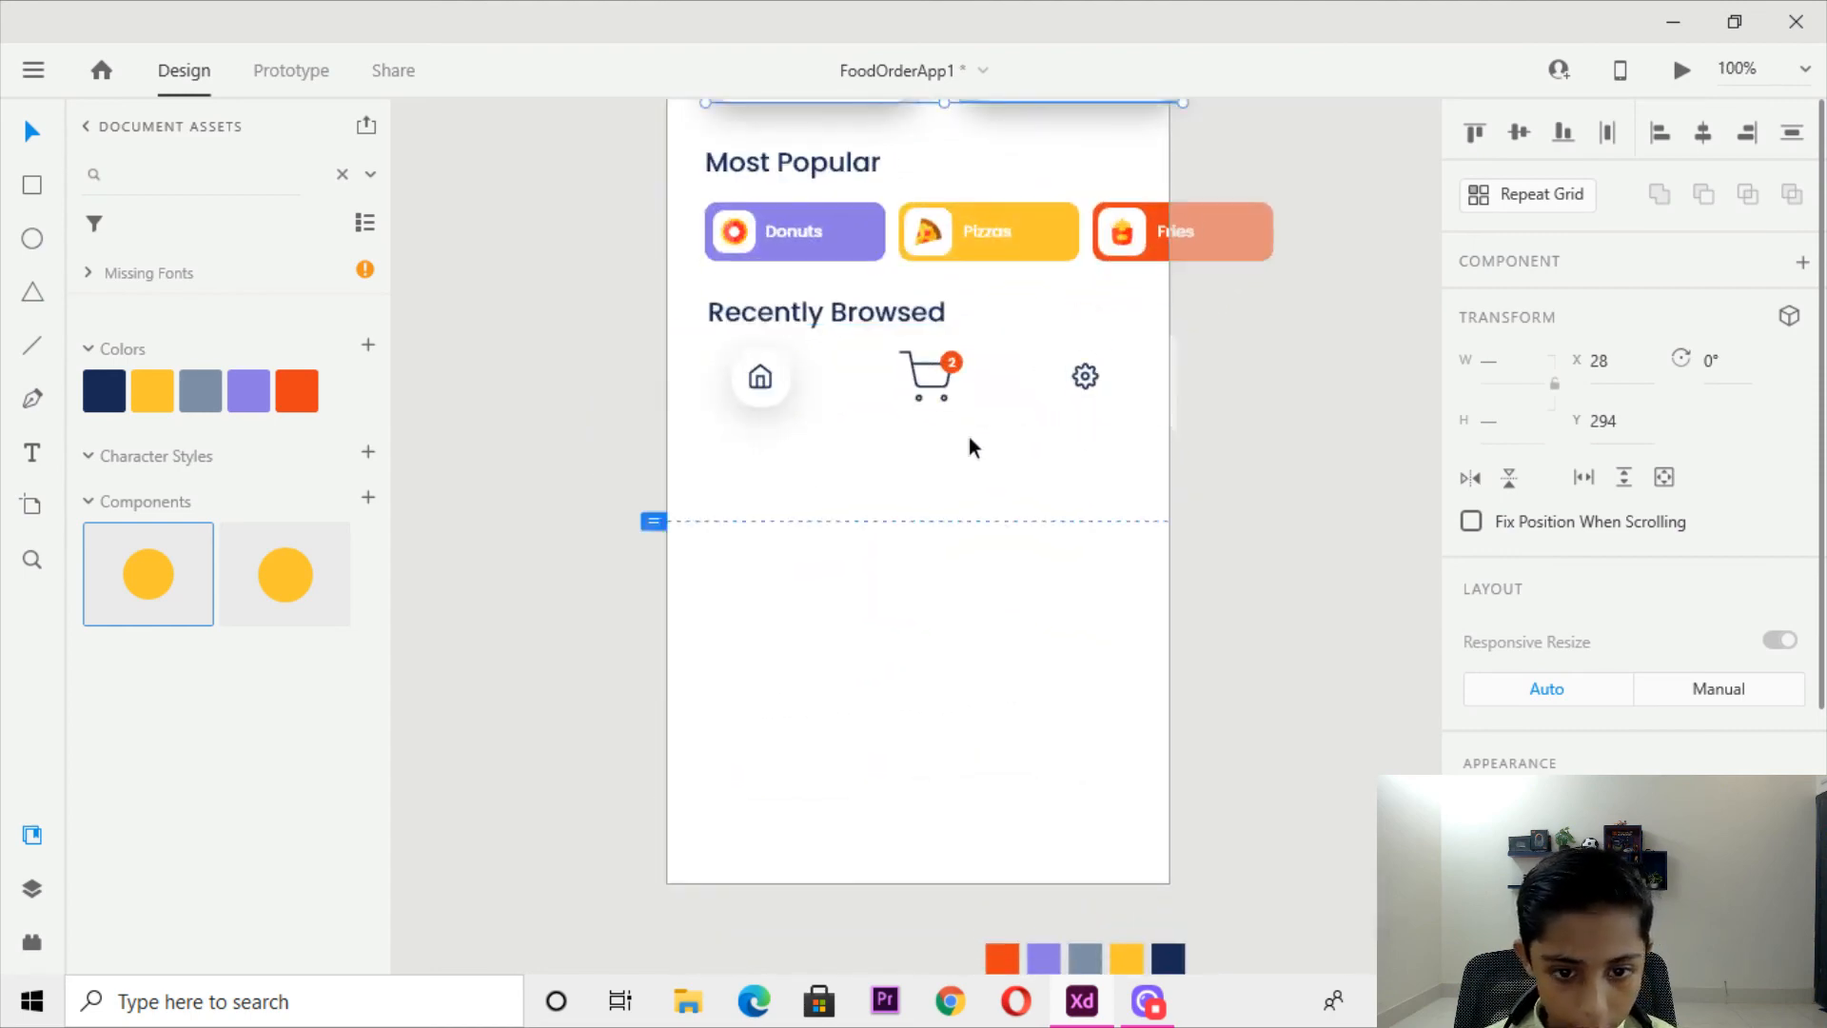
pyautogui.scroll(5, 972, 437)
pyautogui.moveTo(921, 446); pyautogui.dragTo(996, 433)
pyautogui.moveTo(1327, 628); pyautogui.dragTo(1447, 702)
pyautogui.moveTo(951, 477)
pyautogui.mouseDown()
pyautogui.moveTo(932, 493)
pyautogui.moveTo(911, 477)
pyautogui.moveTo(957, 459)
pyautogui.mouseUp()
pyautogui.moveTo(940, 404); pyautogui.dragTo(910, 46)
# Enlarge the copied cards somewhat beyond the originals and move them up close under the Recently Browsed heading.
pyautogui.moveTo(1124, 480); pyautogui.dragTo(1193, 665)
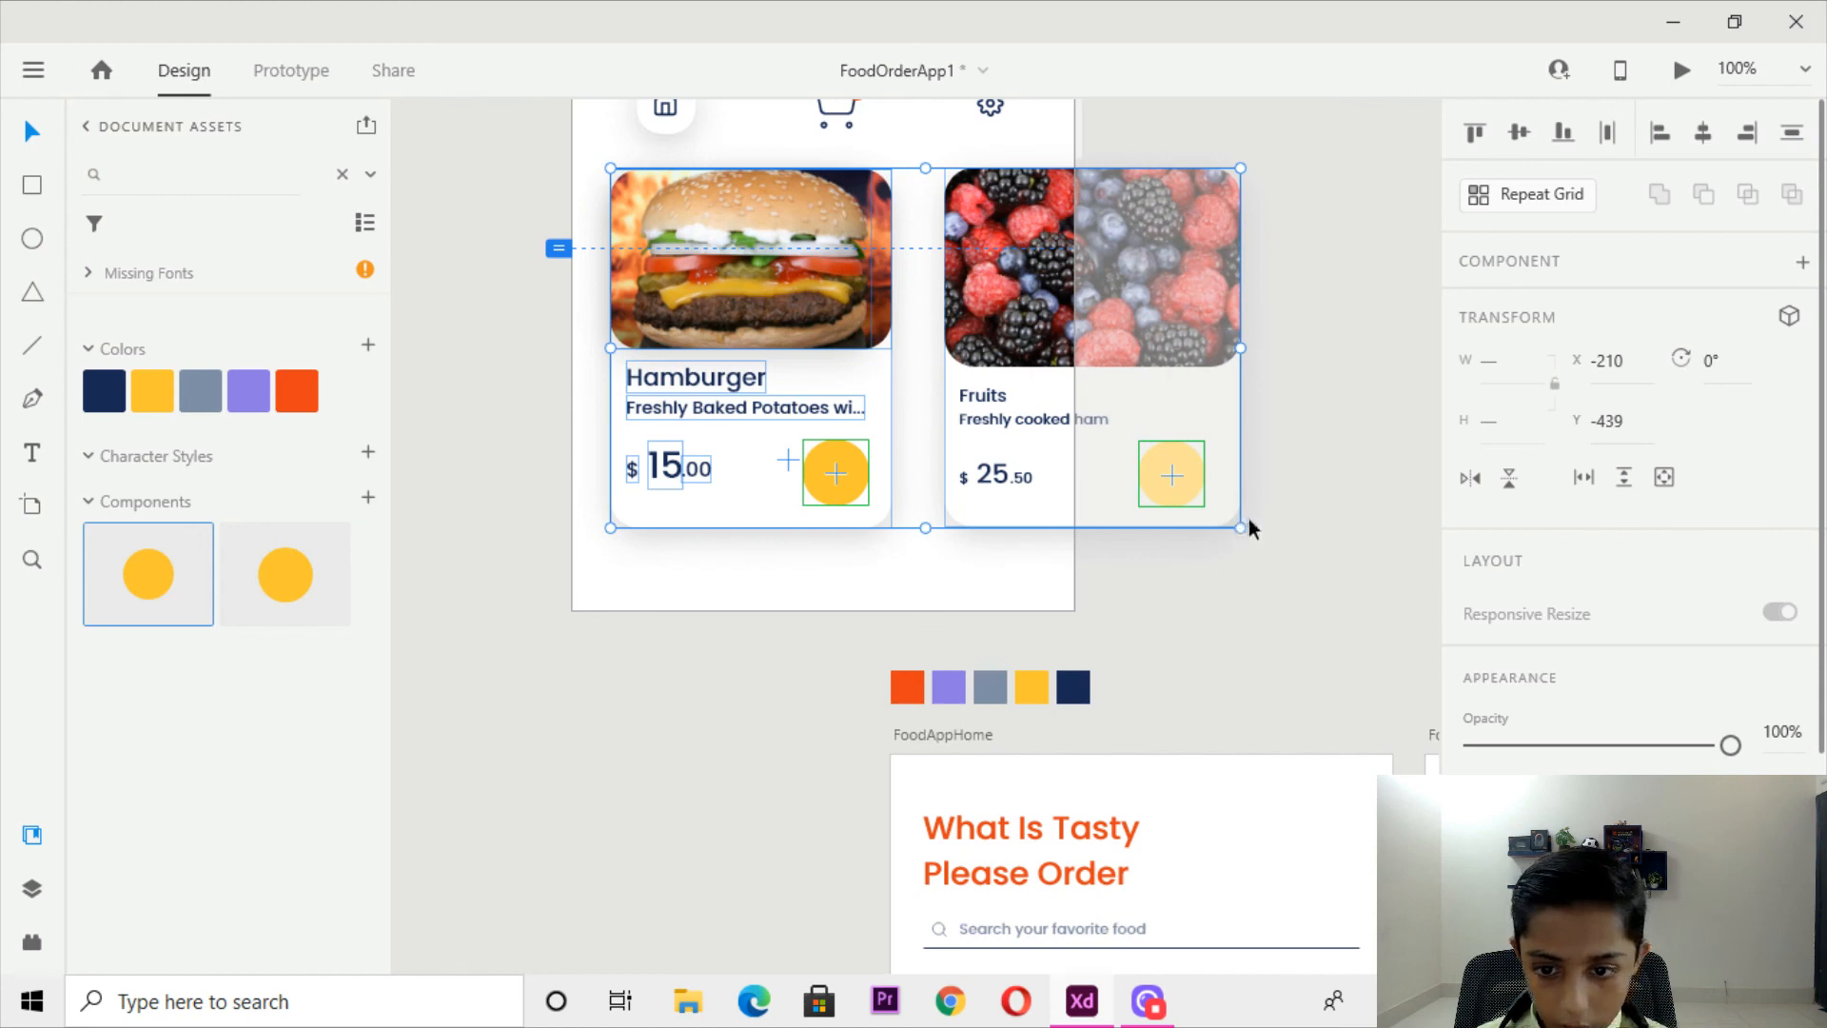
pyautogui.moveTo(1241, 527); pyautogui.dragTo(1148, 483)
pyautogui.moveTo(971, 341); pyautogui.dragTo(974, 438)
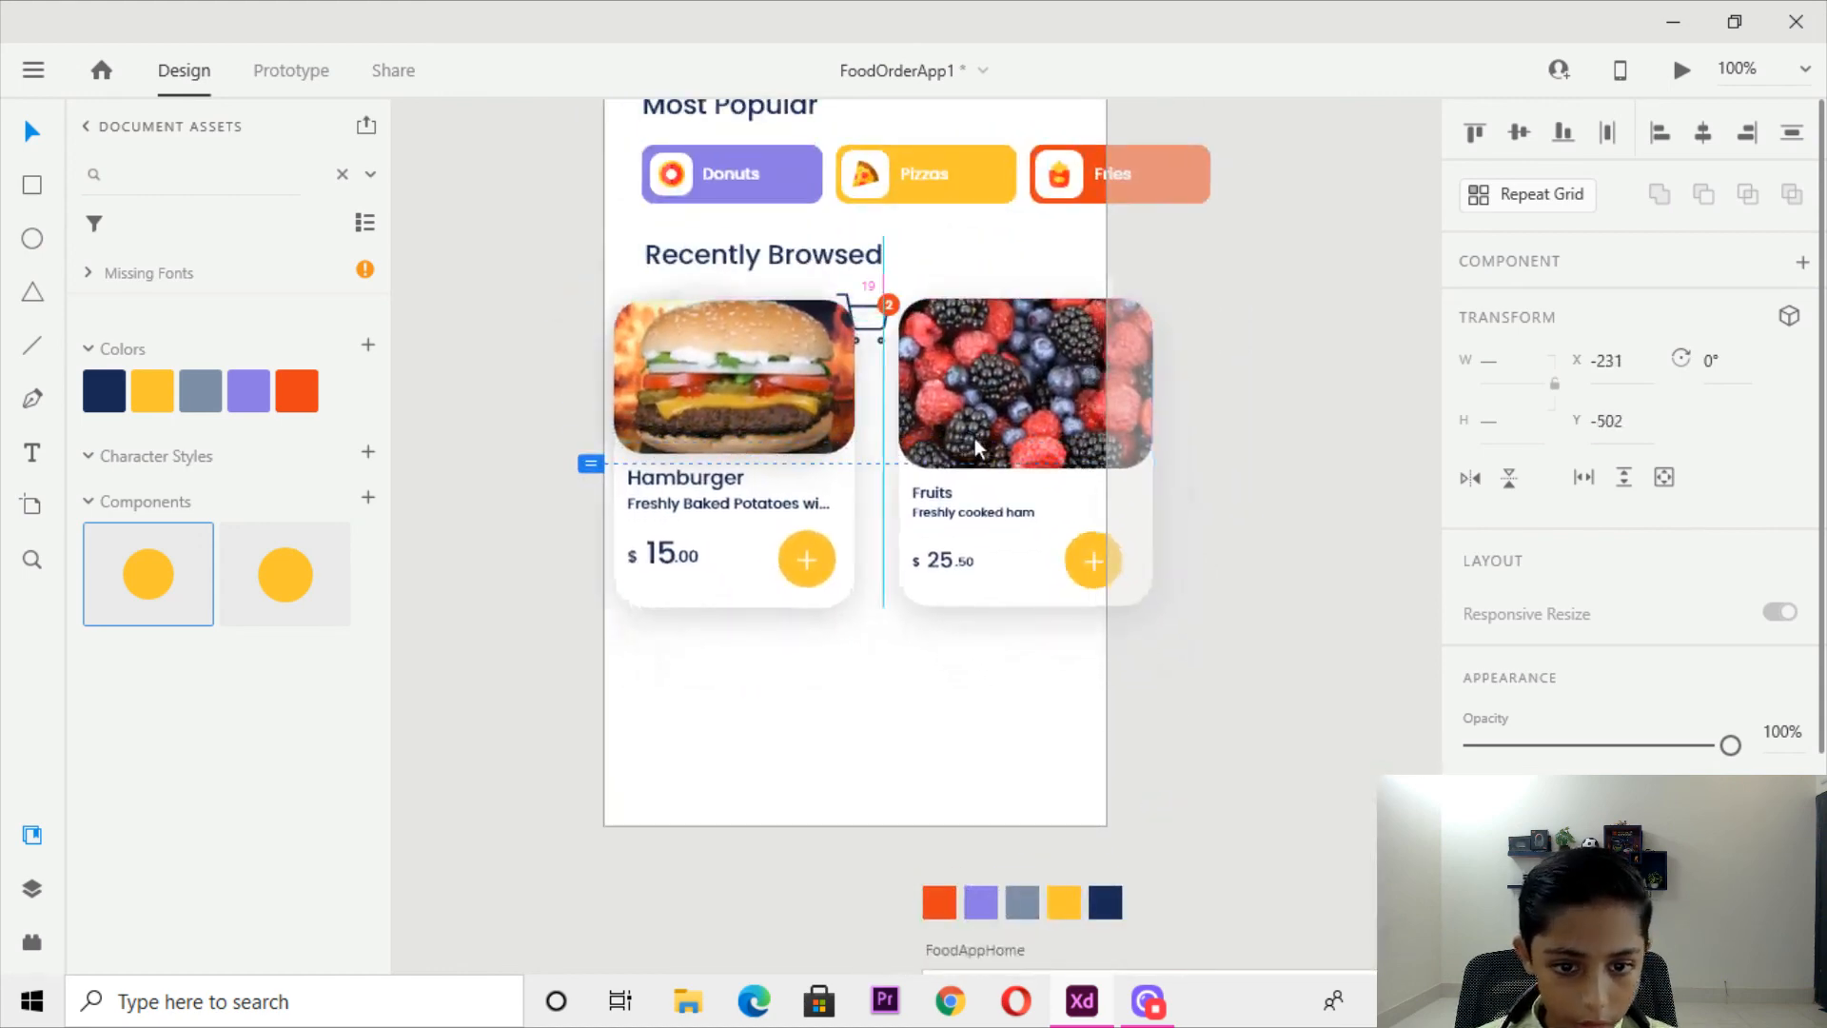
# Arrange the copied cards behind the navigation bar and shift them in line with the Recently Browsed heading.
pyautogui.rightClick(975, 438)
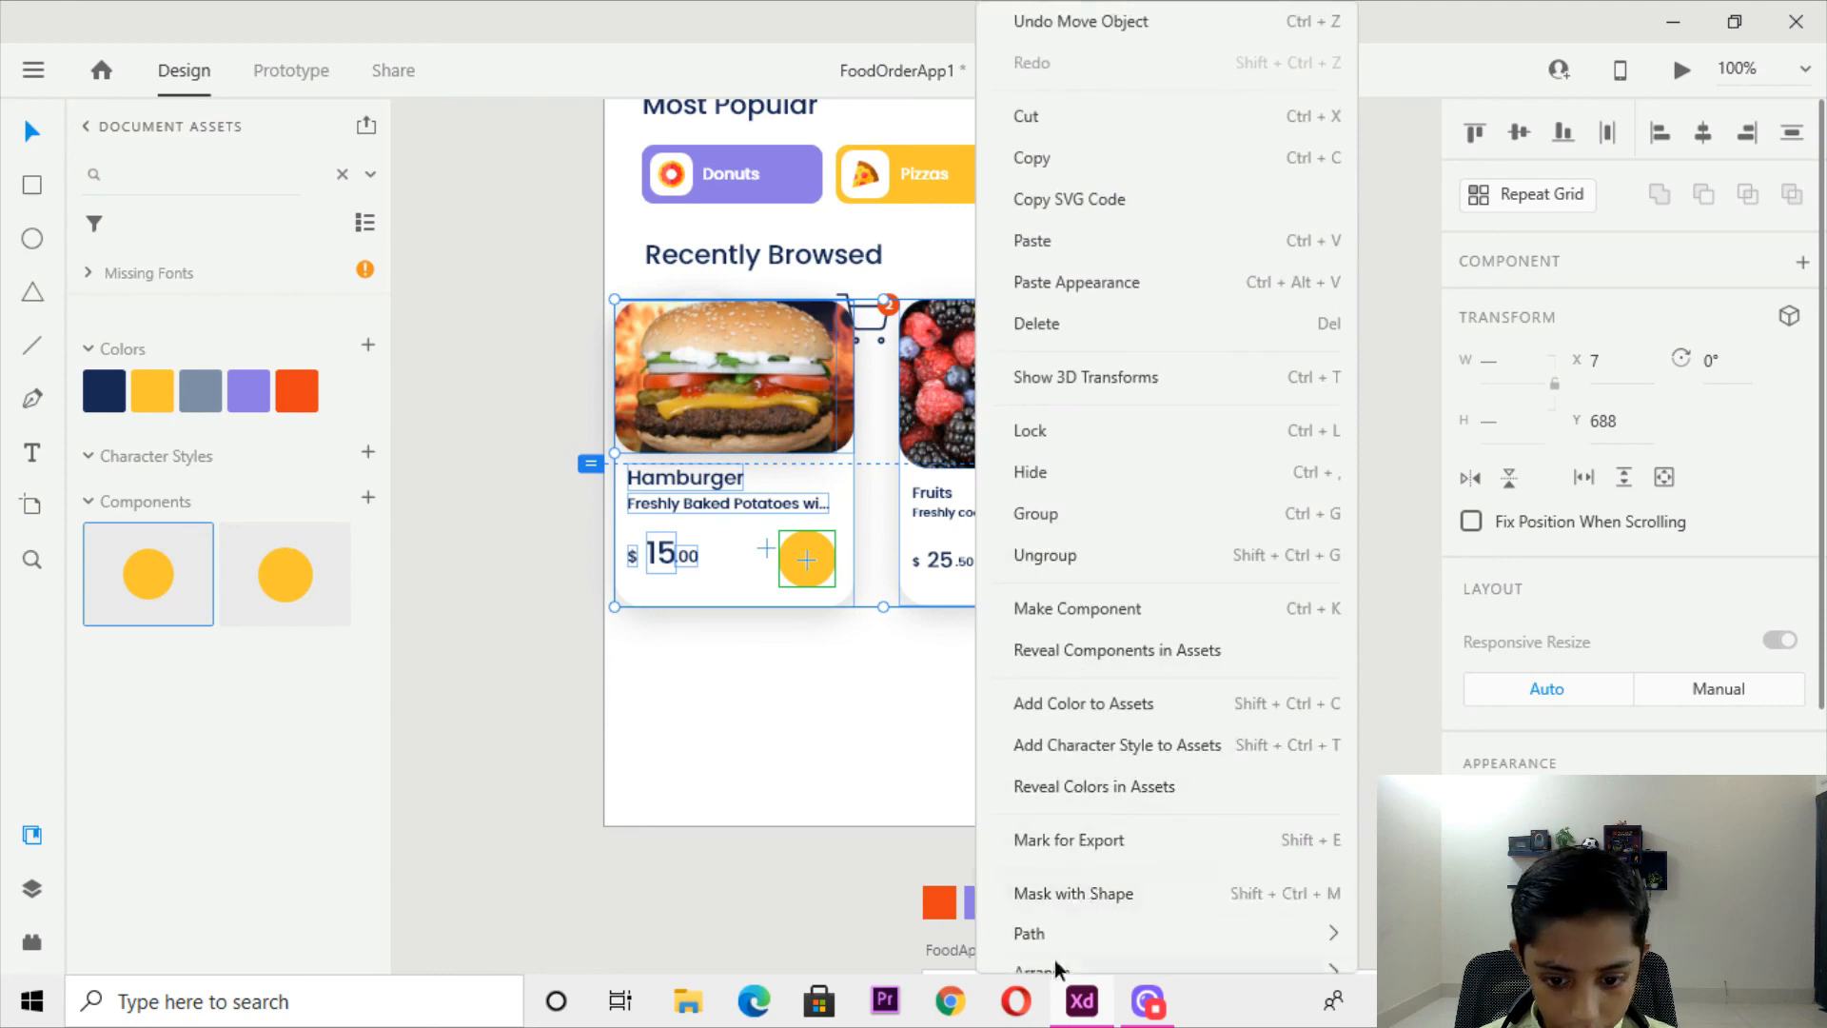
pyautogui.moveTo(1070, 971)
pyautogui.moveTo(959, 443); pyautogui.dragTo(987, 464)
pyautogui.moveTo(1120, 397); pyautogui.dragTo(1123, 182)
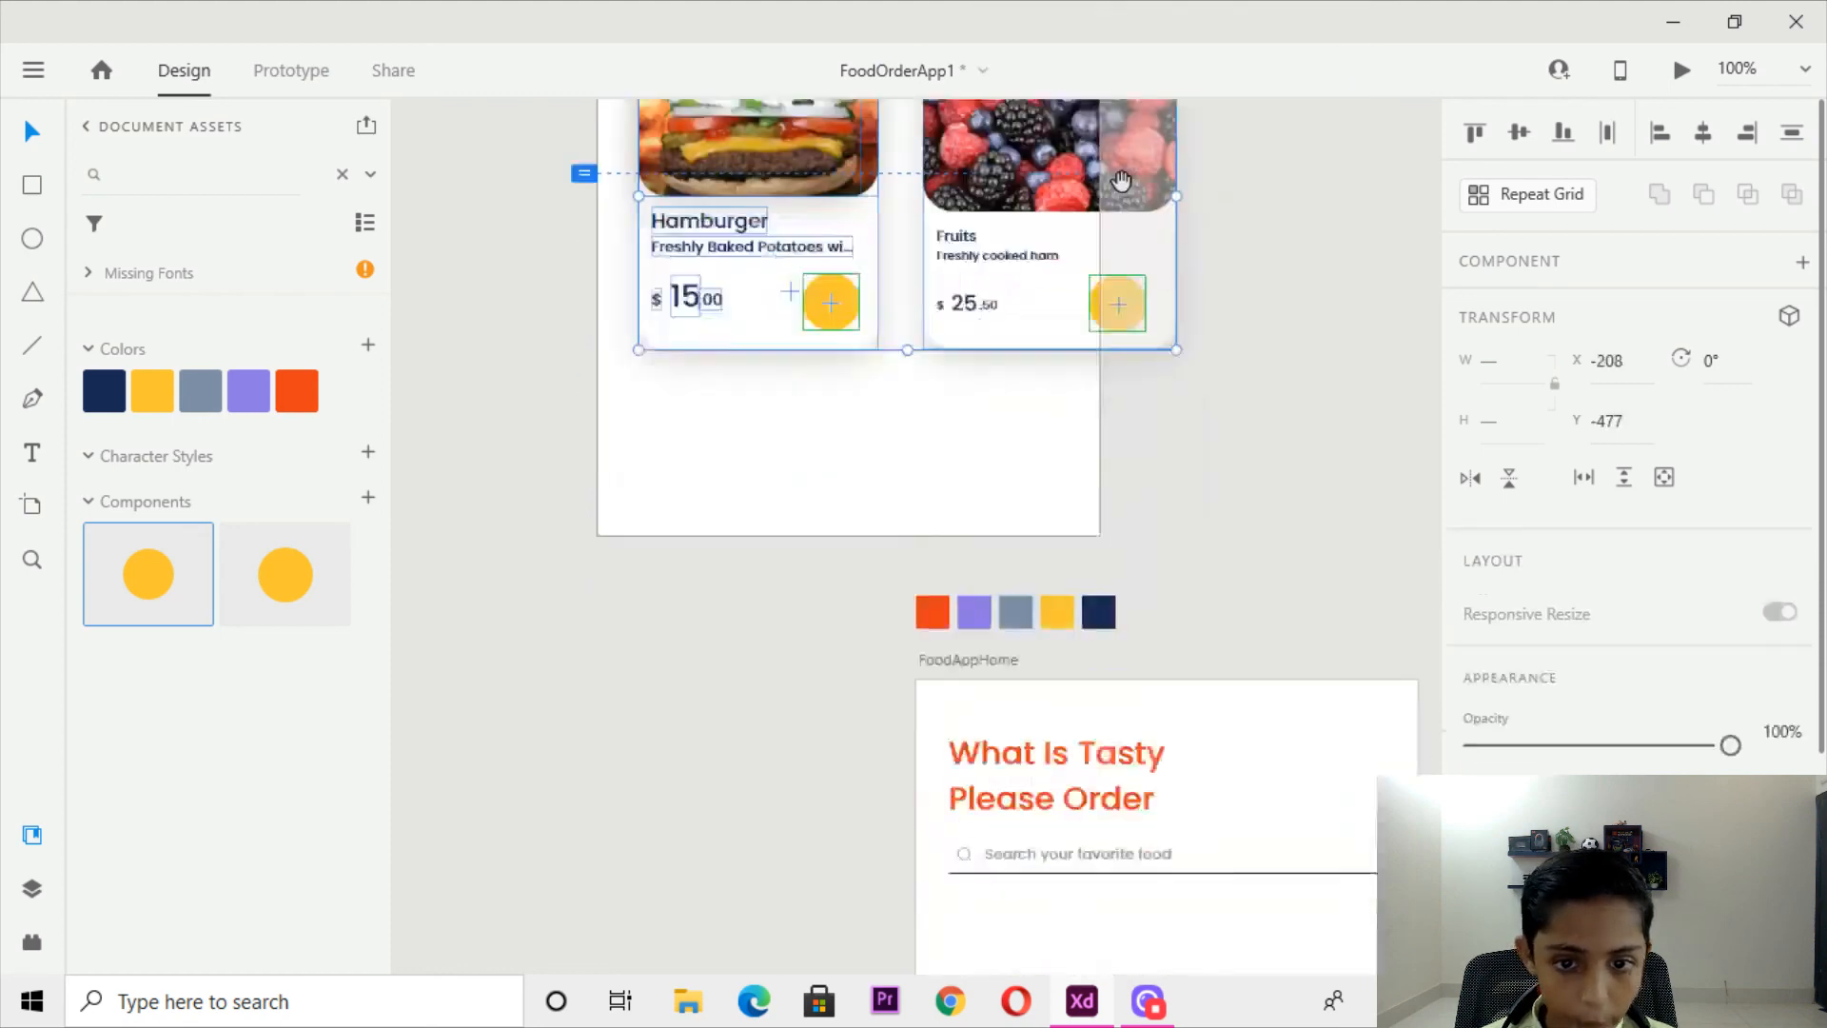
# Nudge the two Recently Browsed cards to the right, to X -205.
pyautogui.scroll(-5, 1122, 181)
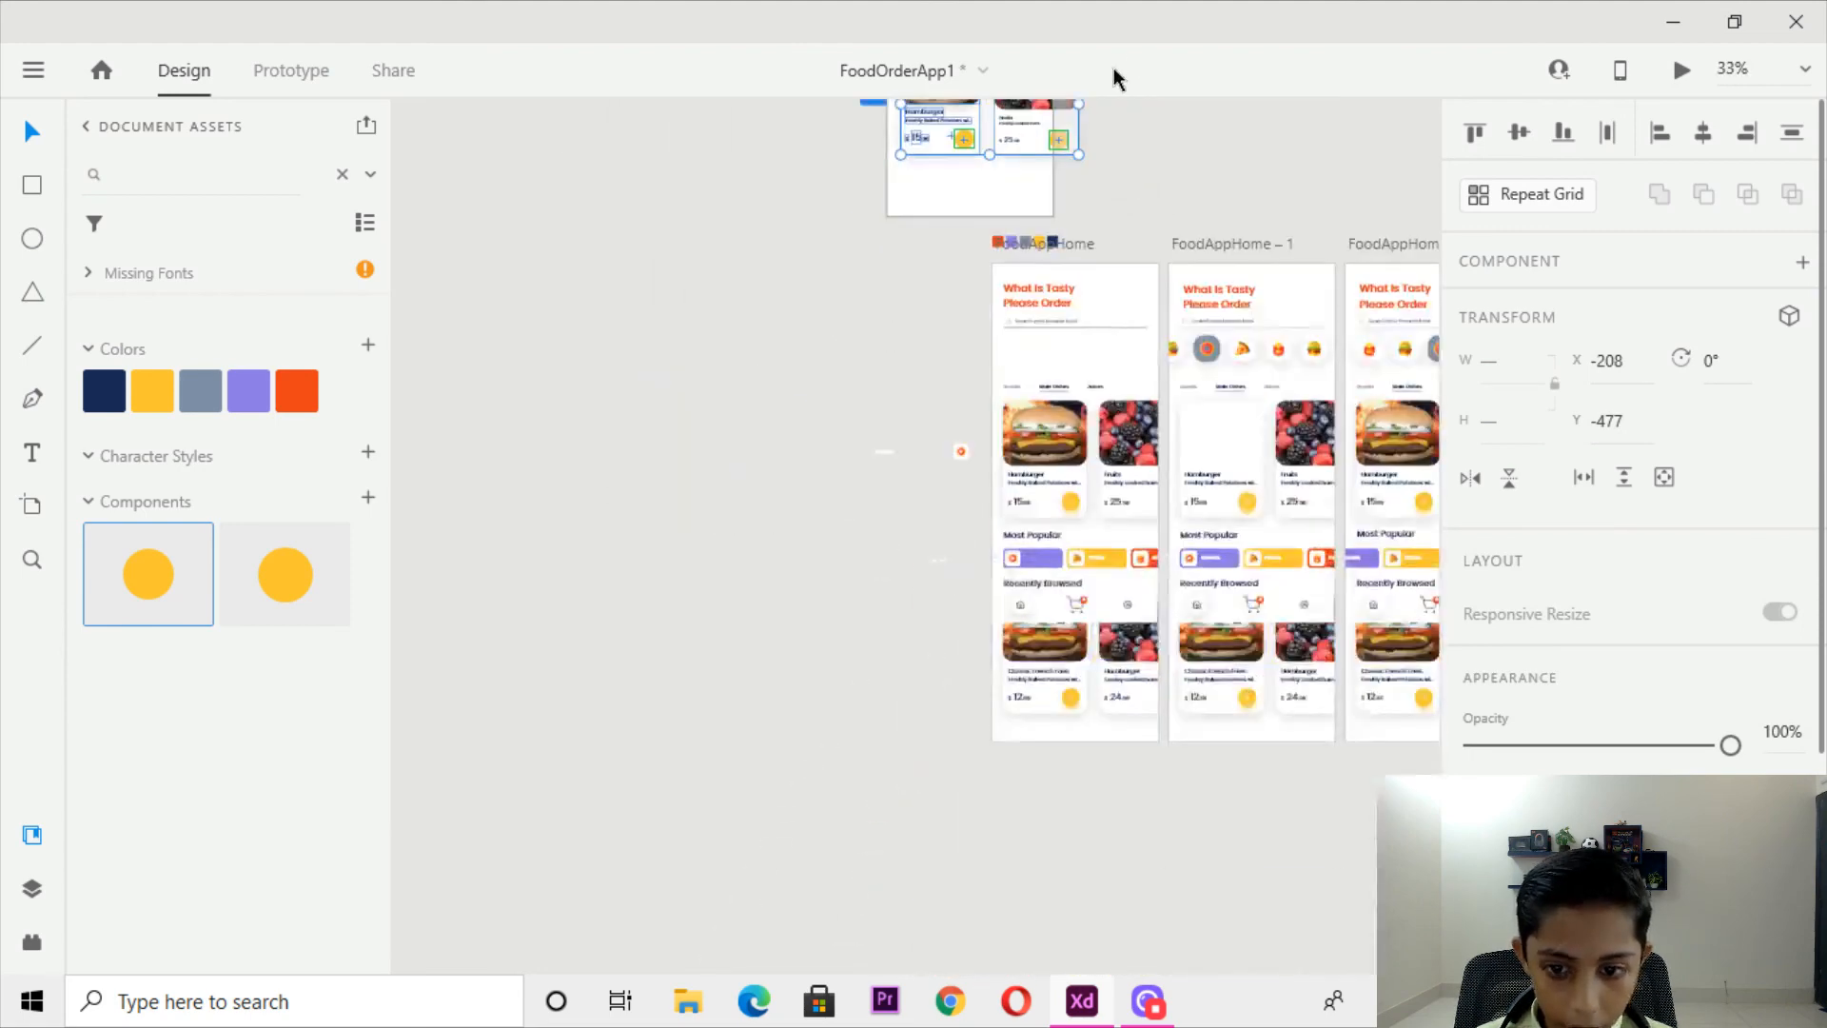
pyautogui.hotkey('ctrl', '+')
pyautogui.hotkey('ctrl', '+')
pyautogui.moveTo(1079, 101); pyautogui.dragTo(871, 559)
pyautogui.moveTo(828, 338); pyautogui.dragTo(836, 603)
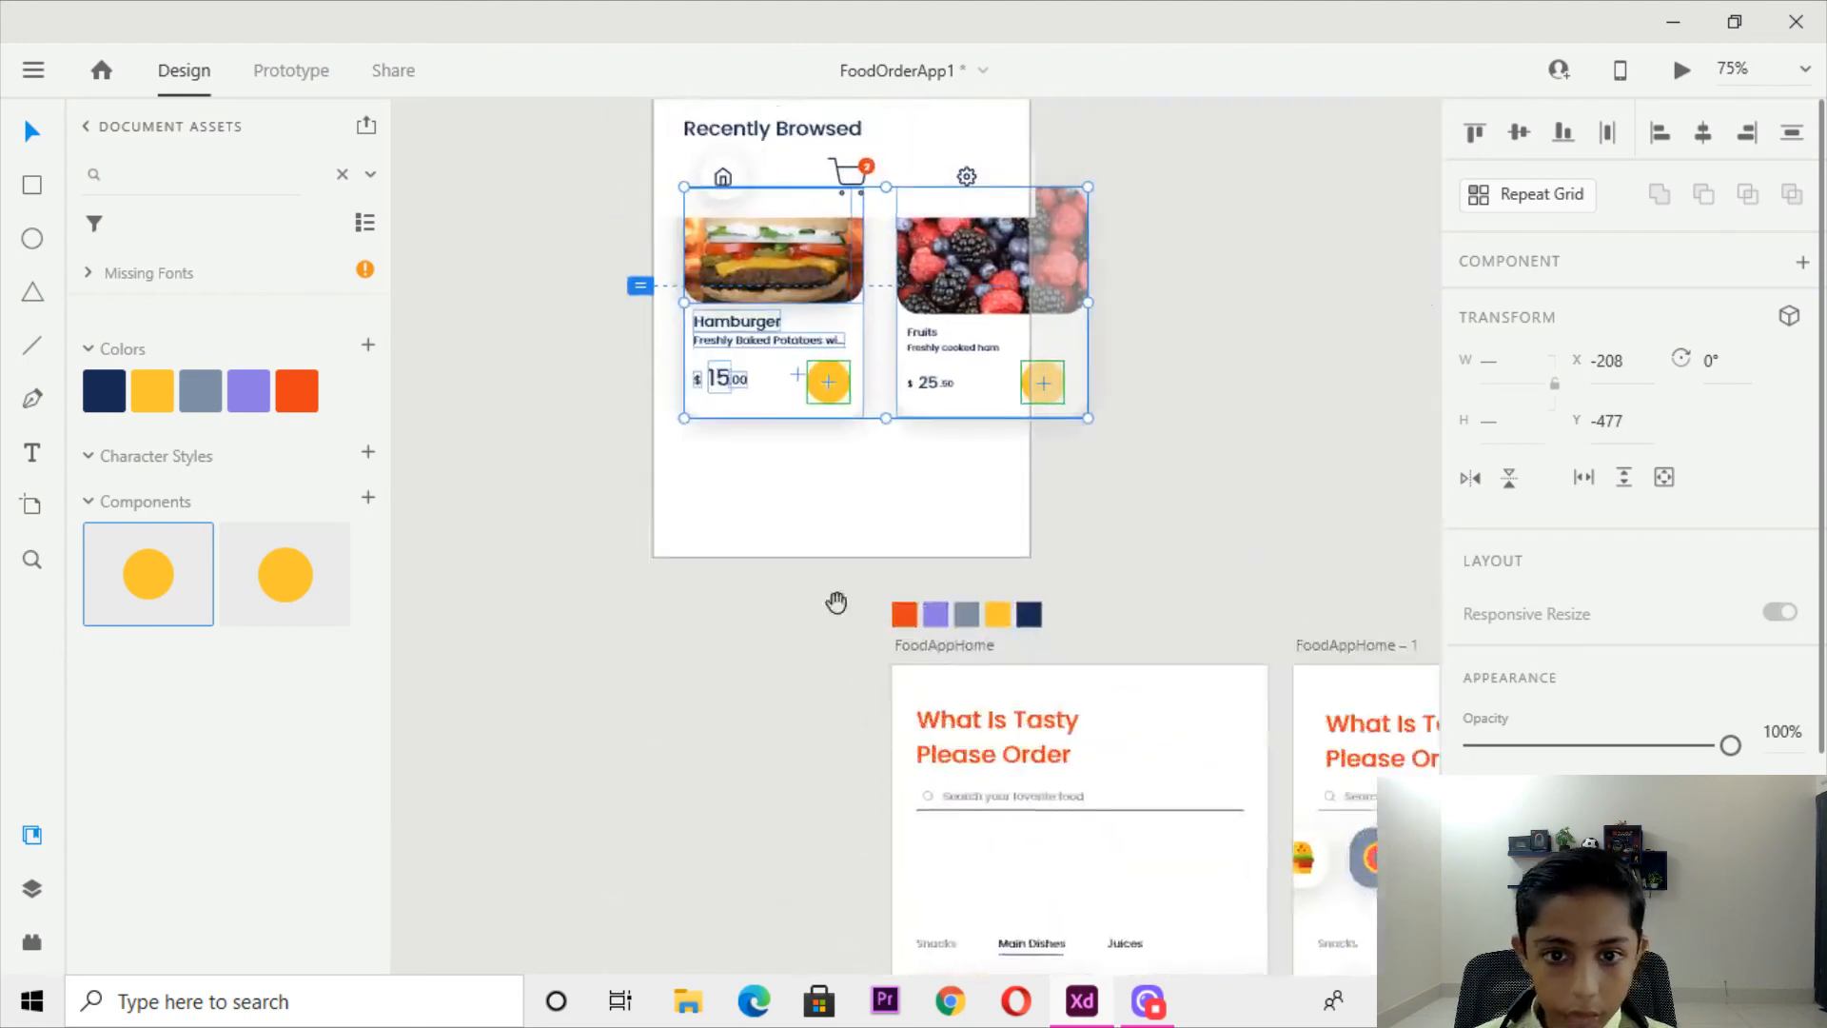
pyautogui.press('Right')
pyautogui.press('Right')
pyautogui.press('Right')
# Compare the new cards with the reference row on FoodAppHome and adjust their vertical position to Y -474.
pyautogui.moveTo(1219, 478); pyautogui.dragTo(1080, 3)
pyautogui.moveTo(1089, 344); pyautogui.dragTo(972, 1)
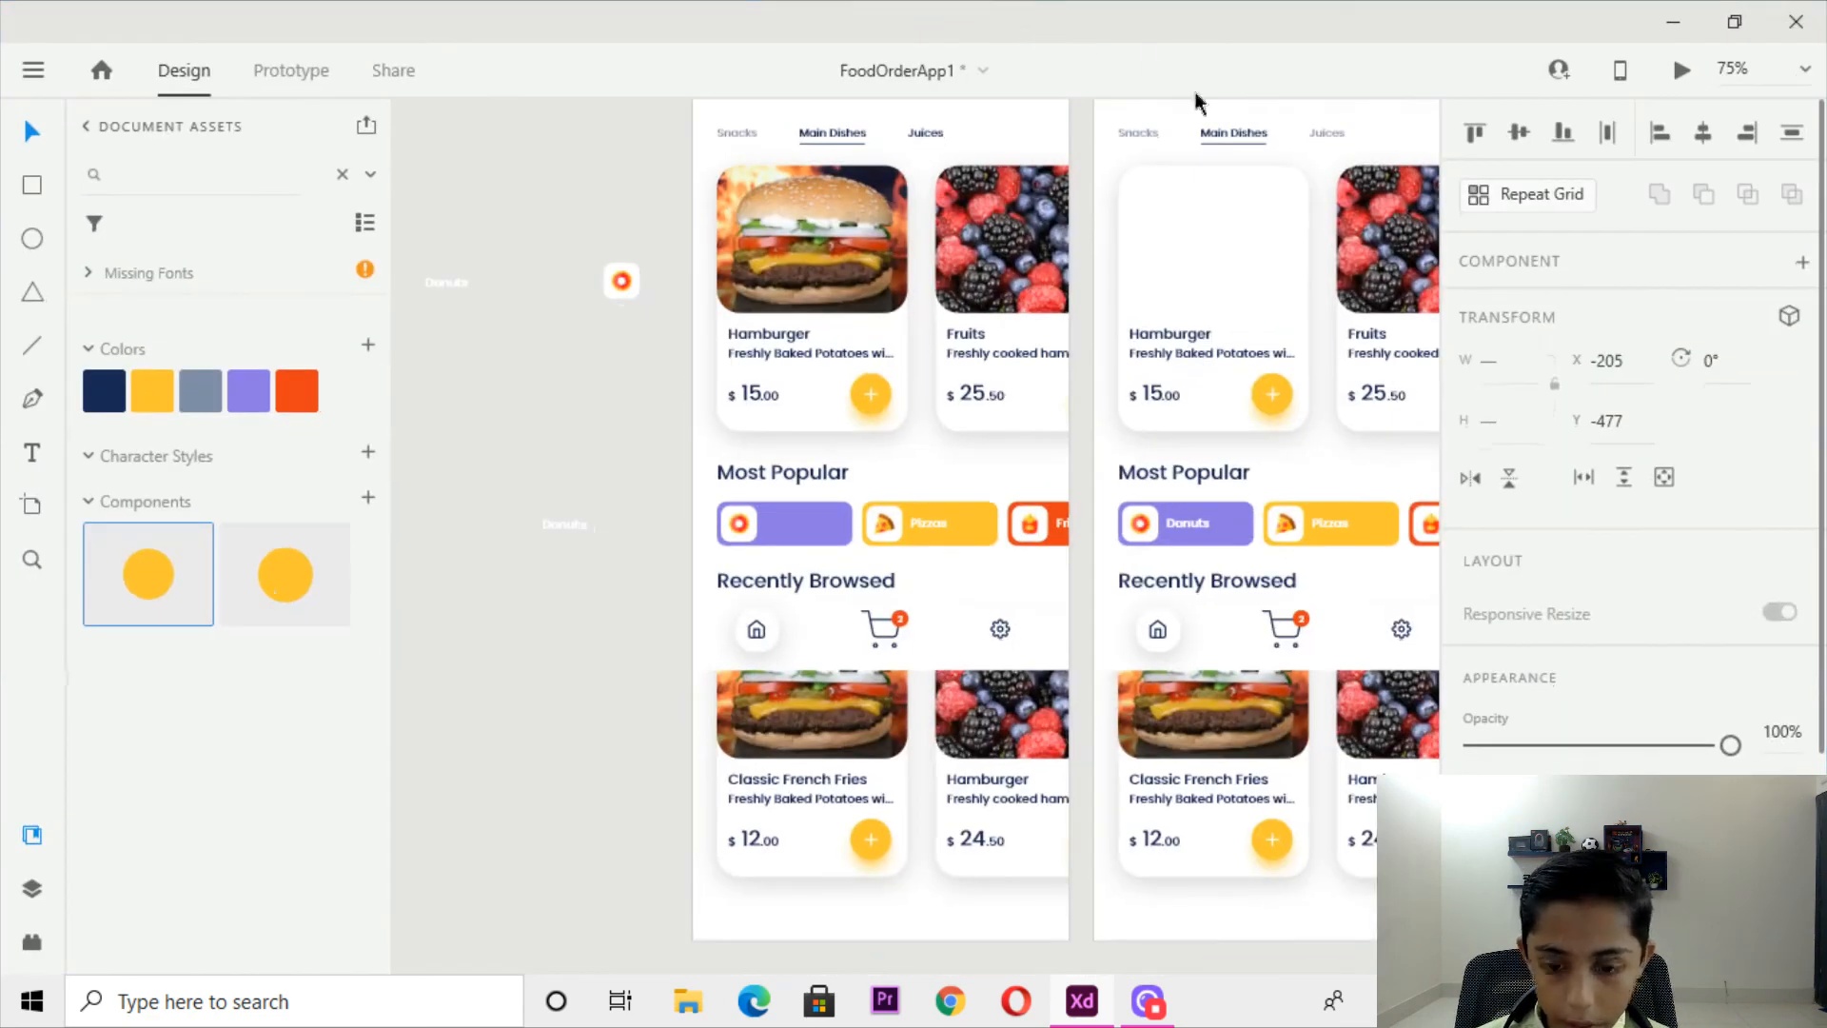
pyautogui.moveTo(873, 740); pyautogui.dragTo(871, 522)
pyautogui.moveTo(742, 325); pyautogui.dragTo(888, 742)
pyautogui.moveTo(695, 304); pyautogui.dragTo(840, 726)
pyautogui.moveTo(884, 310); pyautogui.dragTo(946, 738)
pyautogui.moveTo(1060, 694); pyautogui.dragTo(962, 546)
pyautogui.scroll(-3, 1042, 689)
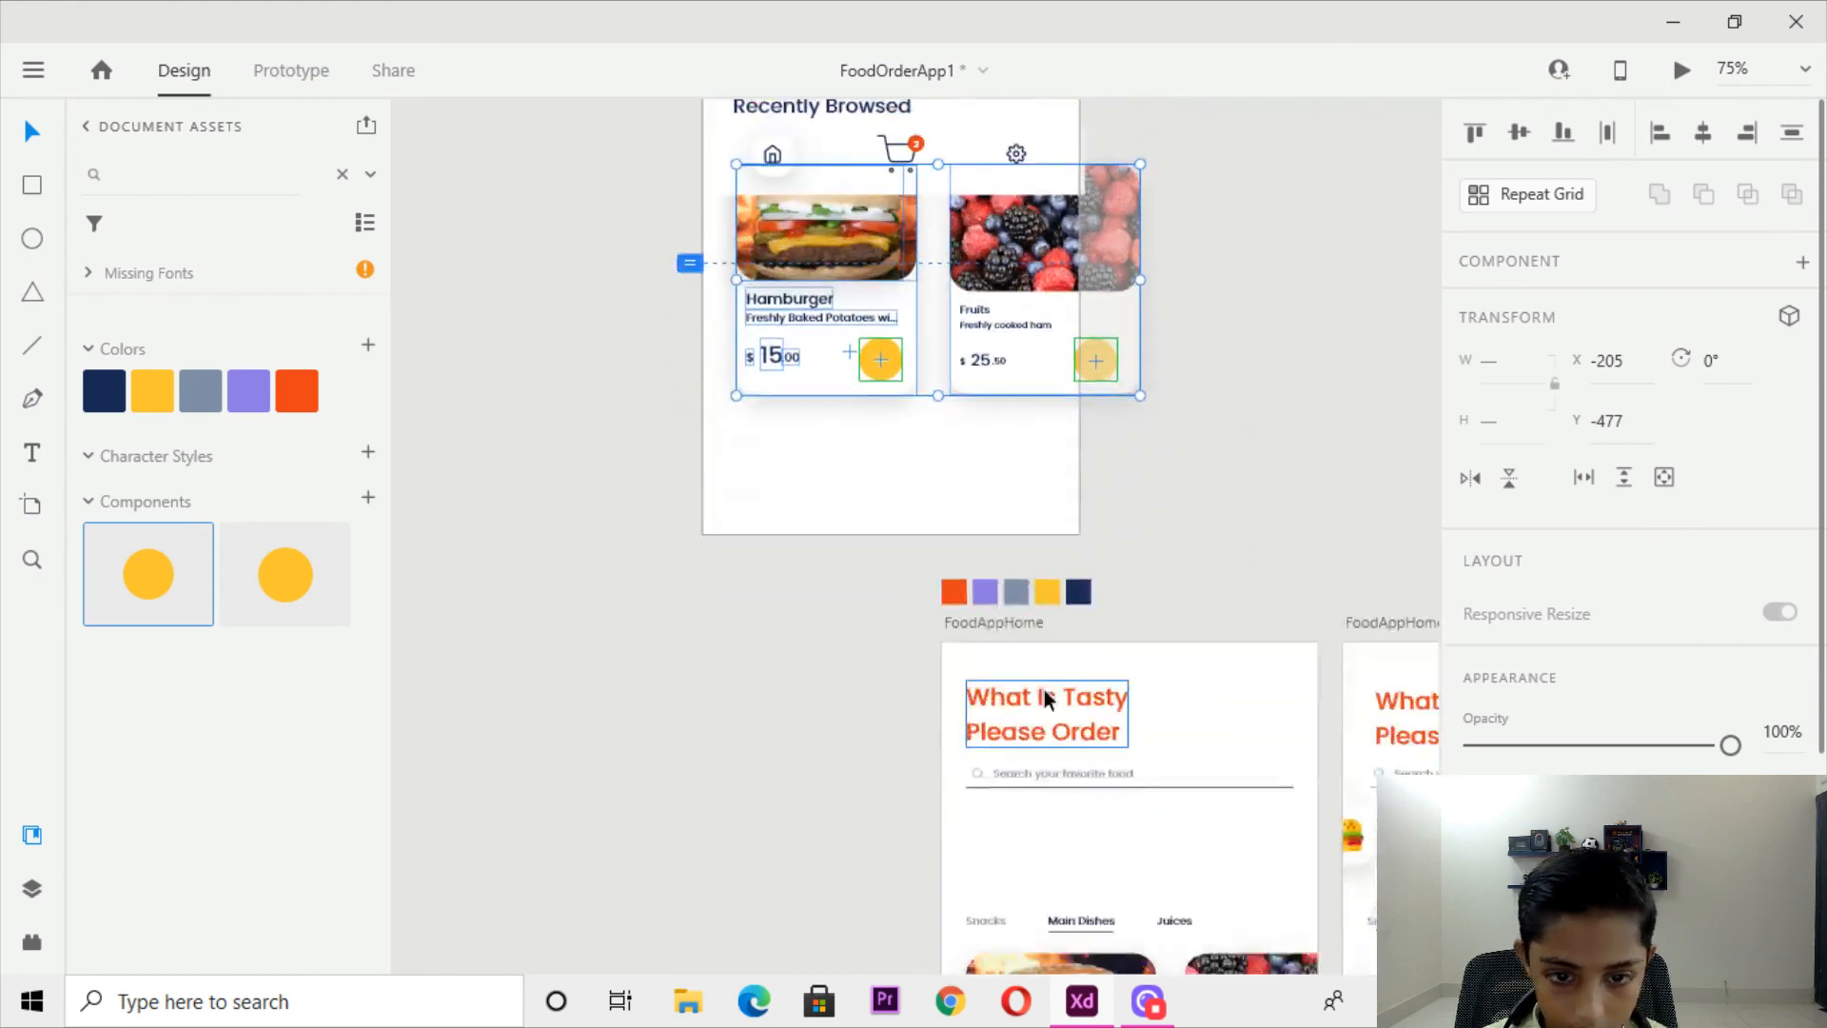
pyautogui.scroll(-2, 1043, 689)
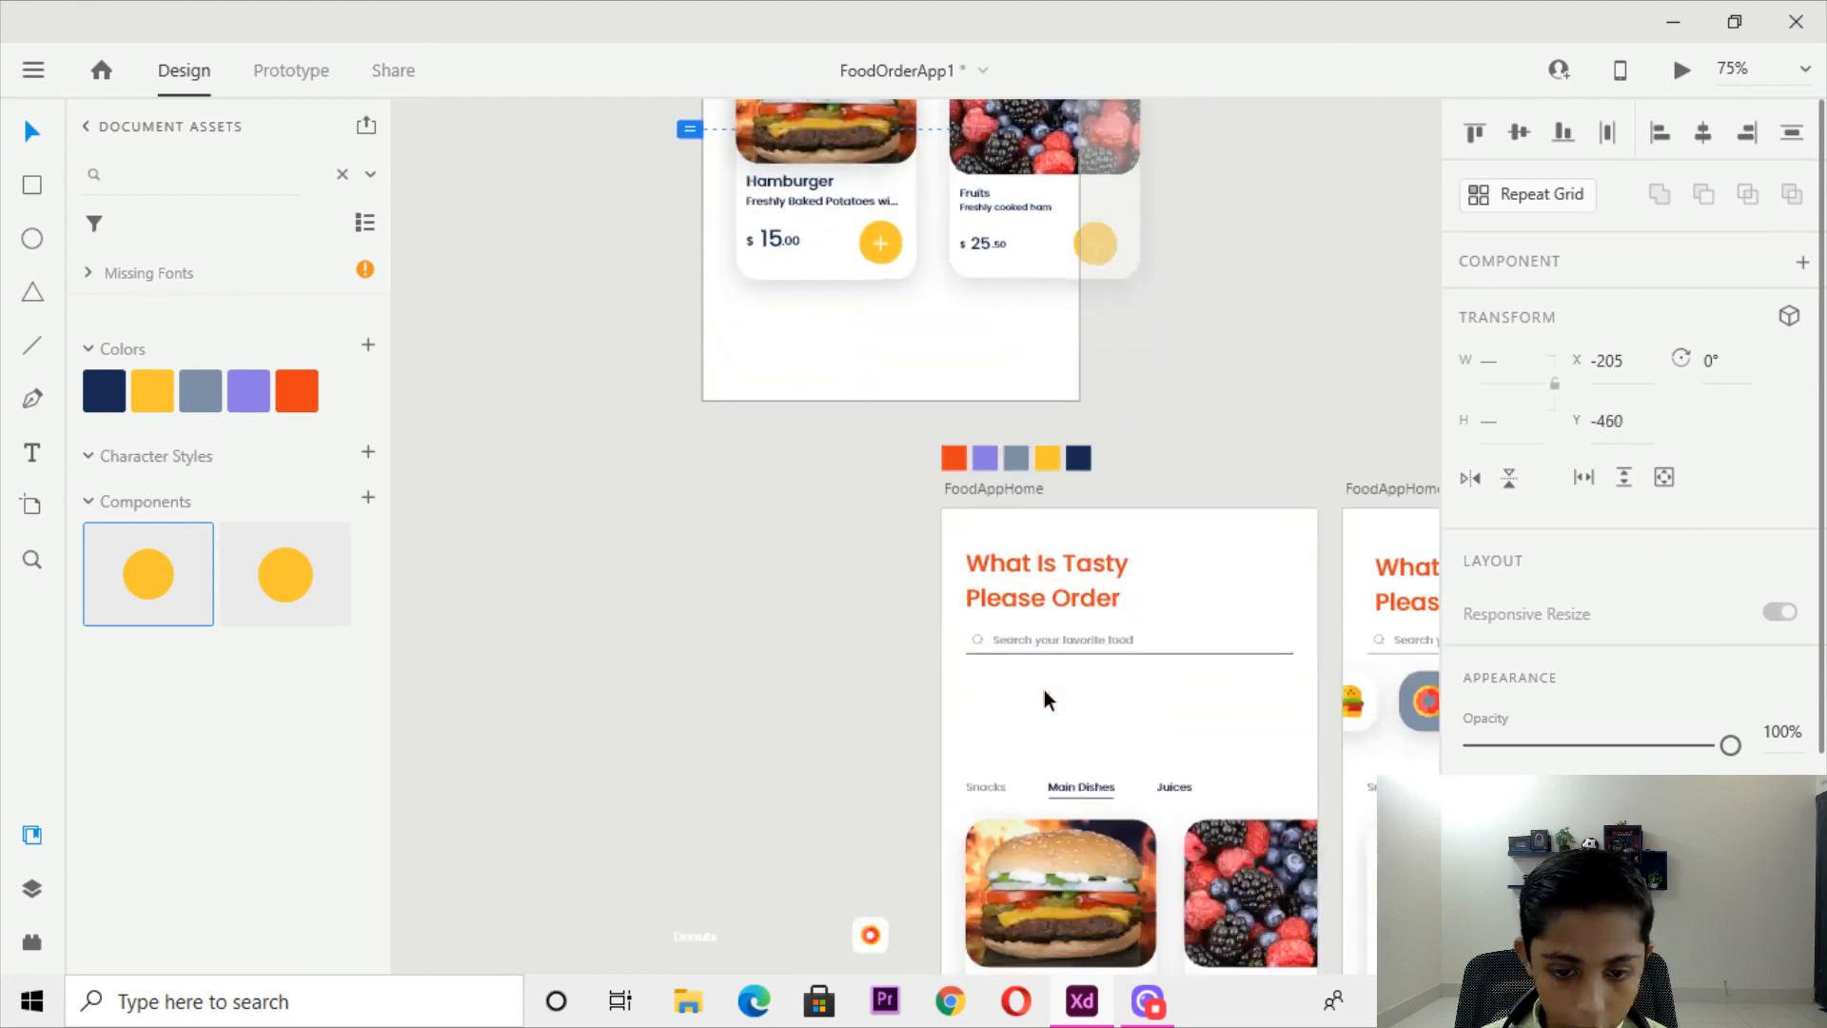
pyautogui.scroll(5, 1037, 681)
pyautogui.scroll(2, 1010, 654)
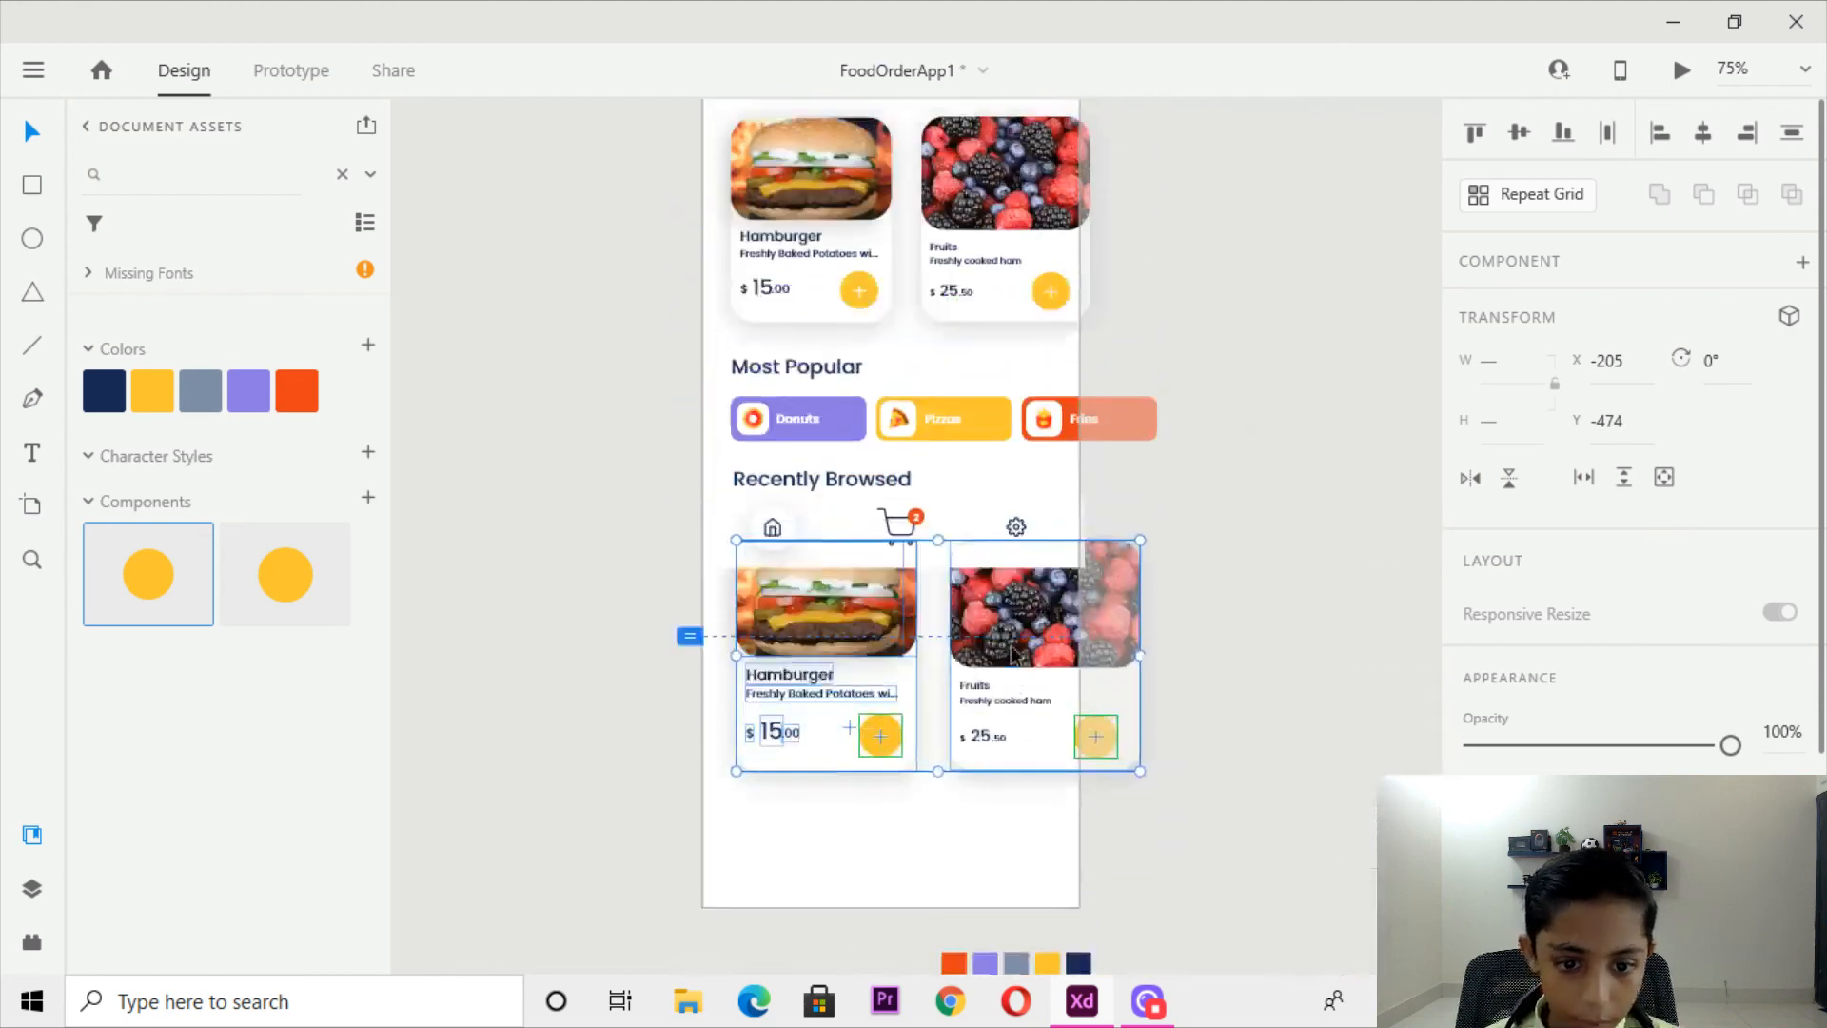
# Try to shift the Fruits card in the Recently Browsed row slightly to the left.
pyautogui.click(1197, 592)
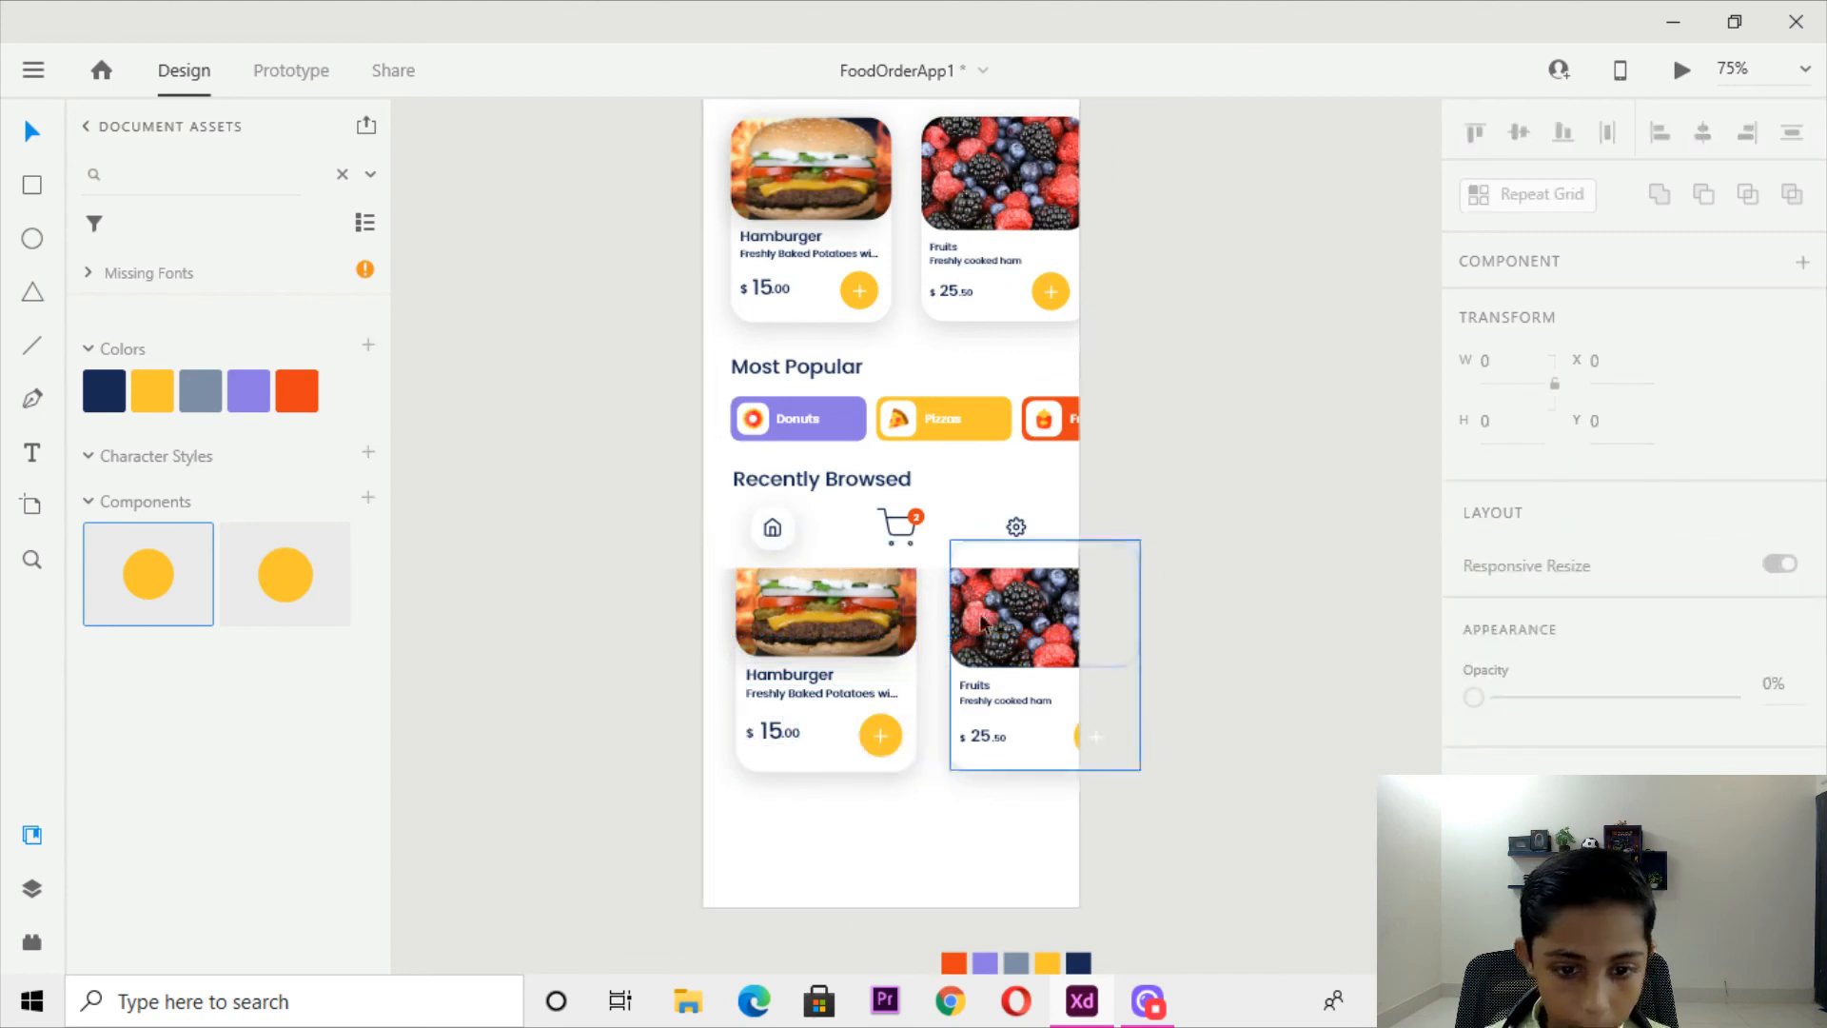
pyautogui.click(1137, 601)
pyautogui.moveTo(739, 642); pyautogui.dragTo(739, 641)
pyautogui.moveTo(1084, 587); pyautogui.dragTo(1063, 585)
pyautogui.hotkey('ctrl', 'z')
# Select both Recently Browsed cards and fine-tune their horizontal position by nudging them left and right.
pyautogui.moveTo(1185, 580); pyautogui.dragTo(635, 777)
pyautogui.press('Left')
pyautogui.press('Left')
pyautogui.press('Left')
pyautogui.press('Left')
pyautogui.press('Left')
pyautogui.press('Left')
pyautogui.press('Left')
pyautogui.press('Left')
pyautogui.press('Left')
pyautogui.press('Left')
pyautogui.press('Left')
pyautogui.press('Left')
pyautogui.press('Left')
pyautogui.press('Left')
pyautogui.press('Left')
pyautogui.press('Left')
pyautogui.press('Left')
pyautogui.press('Left')
pyautogui.press('Left')
pyautogui.press('Left')
pyautogui.press('Left')
pyautogui.press('Right')
pyautogui.press('Right')
pyautogui.press('Right')
pyautogui.press('Right')
pyautogui.press('Right')
pyautogui.press('Right')
pyautogui.press('Right')
pyautogui.press('Right')
pyautogui.press('Right')
pyautogui.press('Right')
pyautogui.press('Right')
pyautogui.press('Right')
pyautogui.press('Right')
pyautogui.press('Right')
pyautogui.press('Right')
pyautogui.press('Right')
pyautogui.press('Right')
pyautogui.press('Right')
pyautogui.press('Right')
pyautogui.press('Right')
pyautogui.press('Right')
pyautogui.press('Right')
pyautogui.press('Right')
pyautogui.press('Right')
pyautogui.press('Left')
pyautogui.press('Left')
pyautogui.press('Left')
pyautogui.press('Left')
pyautogui.click(1207, 688)
# Duplicate the FoodAppHome – 3 artboard beside the original and slide the copy's food icon row left to X -48.
pyautogui.moveTo(1076, 582); pyautogui.dragTo(1094, 632)
pyautogui.moveTo(962, 522); pyautogui.dragTo(951, 897)
pyautogui.hotkey('ctrl', '-')
pyautogui.hotkey('ctrl', '-')
pyautogui.moveTo(942, 371); pyautogui.dragTo(701, 421)
pyautogui.hotkey('ctrl', '+')
pyautogui.hotkey('ctrl', '+')
pyautogui.click(1008, 307)
pyautogui.moveTo(935, 303); pyautogui.dragTo(966, 354)
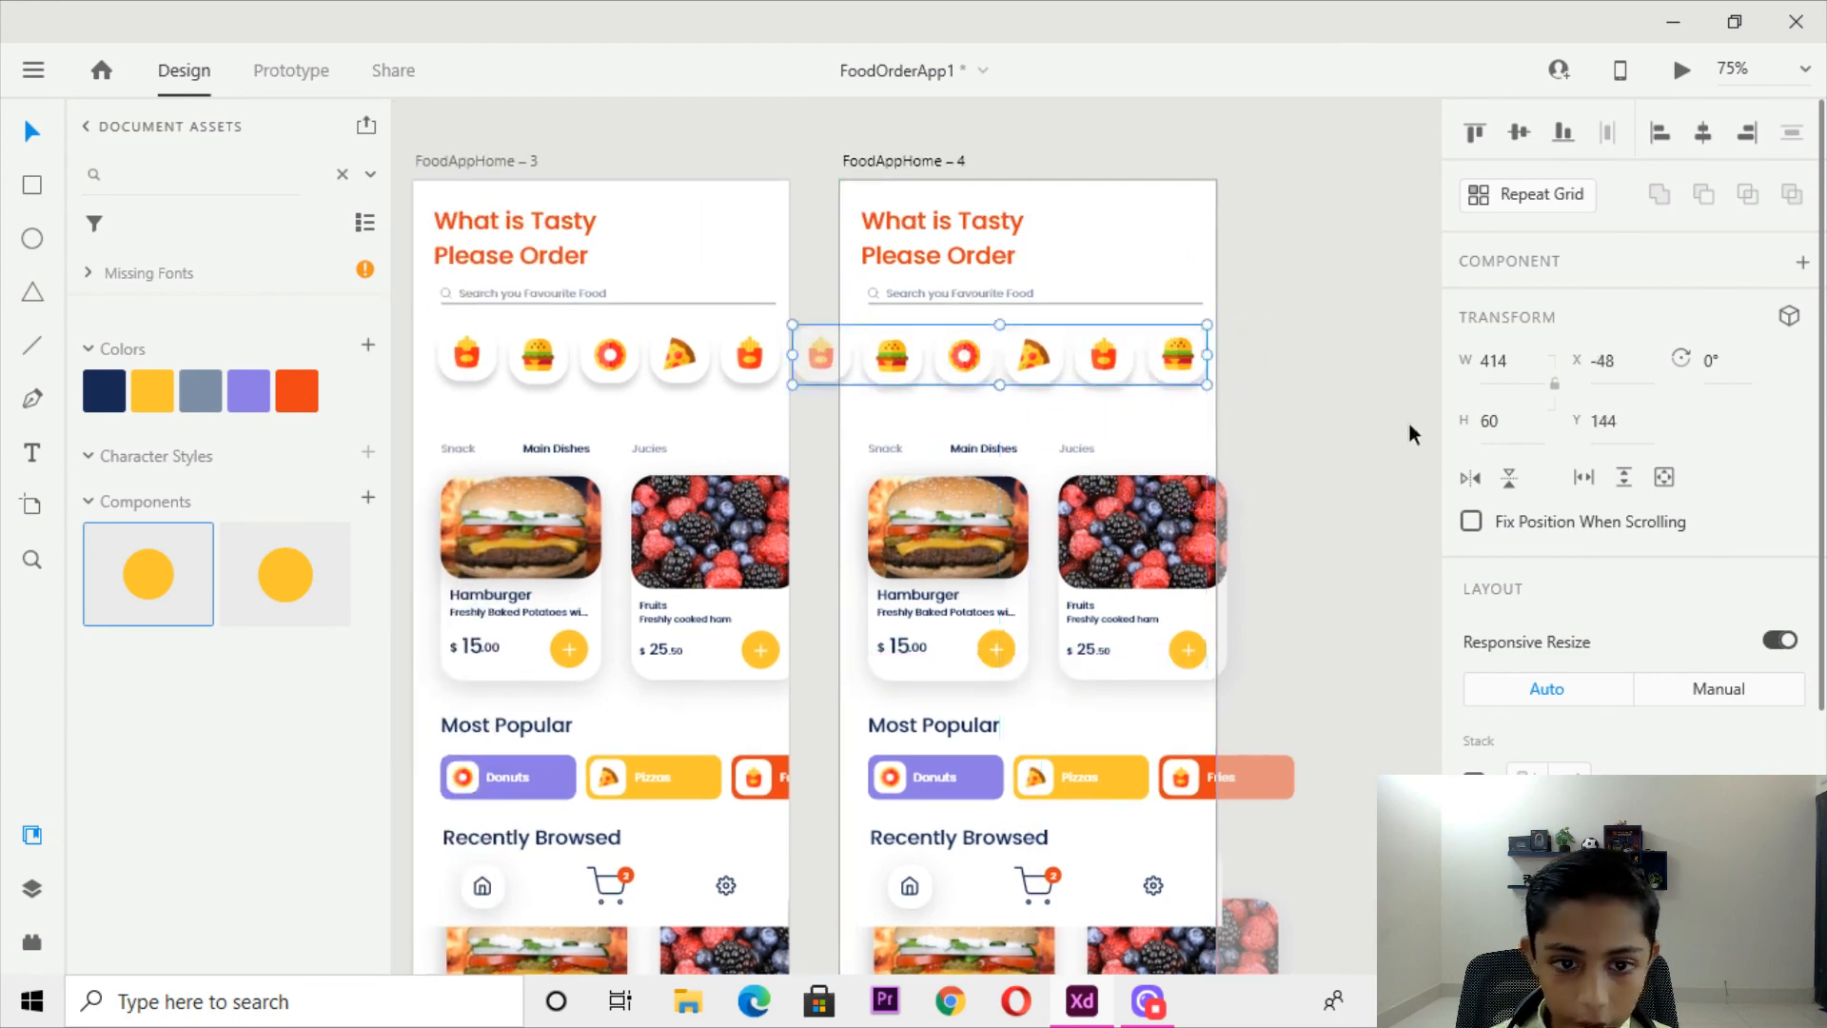
pyautogui.click(1410, 425)
# Link FoodAppHome – 3 to FoodAppHome – 4 with a Drag trigger, Auto-Animate action and Ease In-Out easing.
pyautogui.moveTo(552, 167); pyautogui.dragTo(612, 171)
pyautogui.click(554, 170)
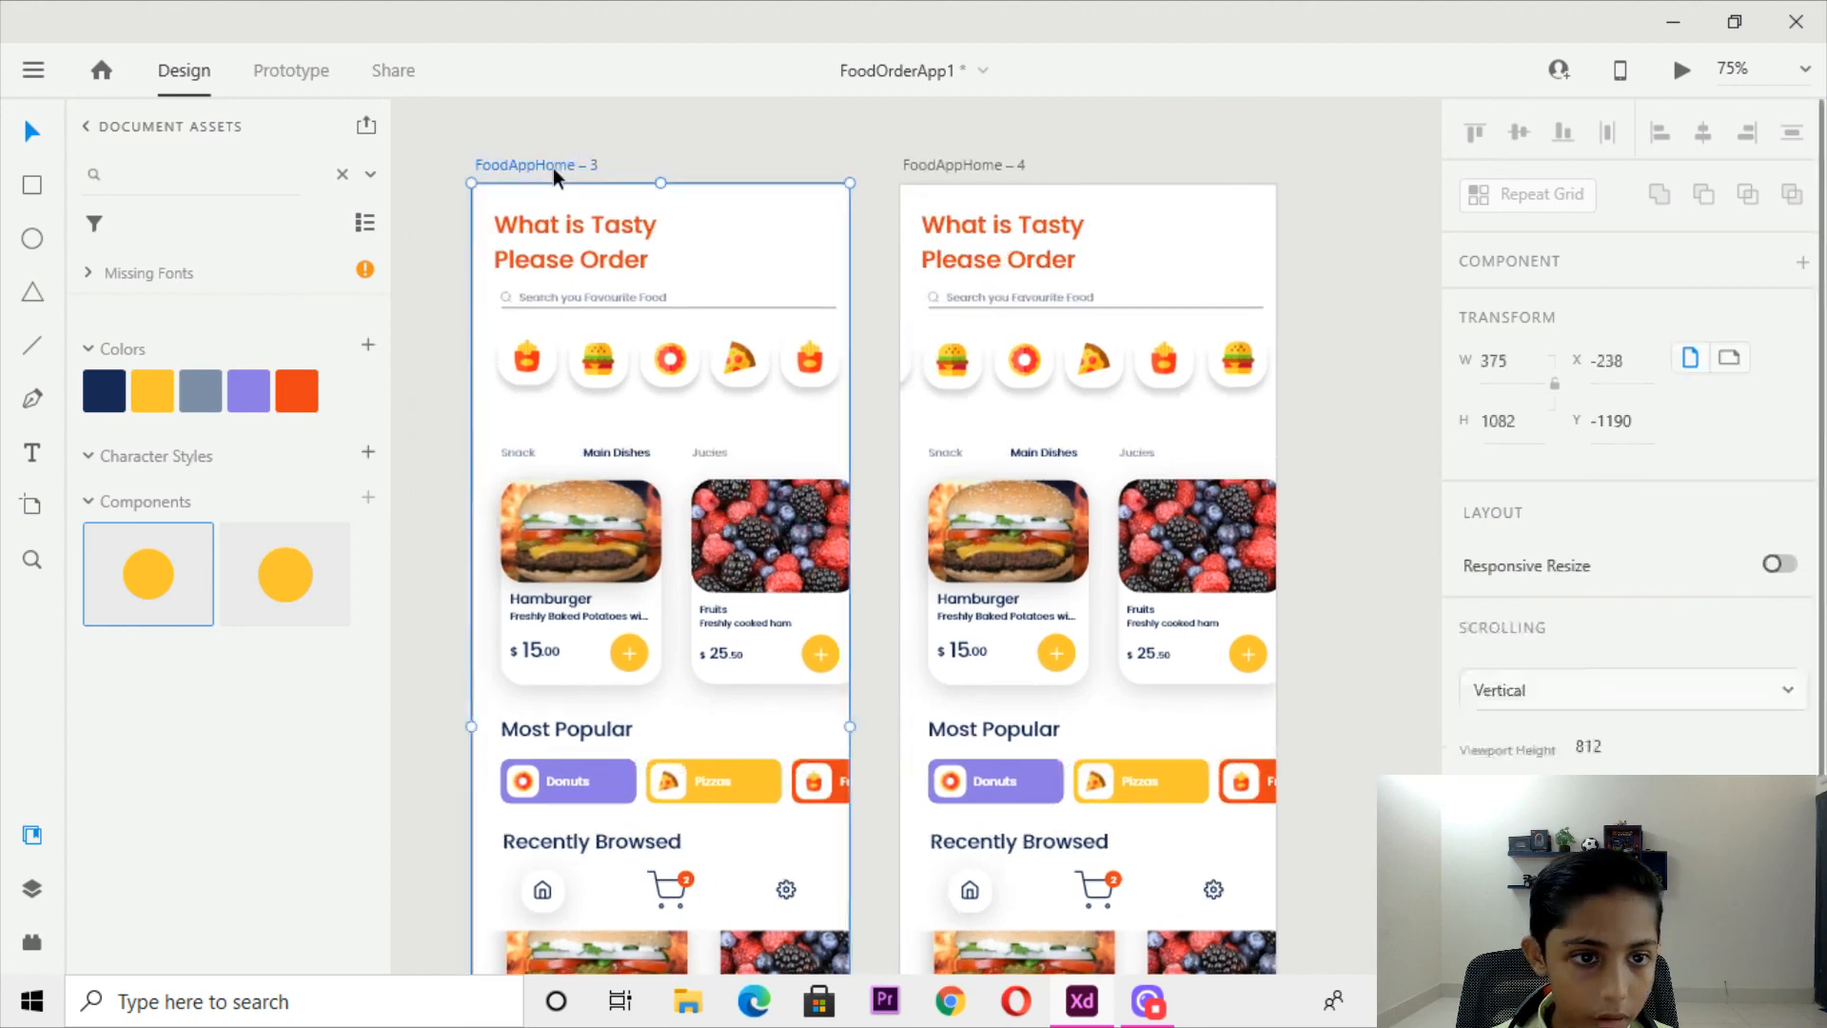
pyautogui.click(318, 84)
pyautogui.moveTo(868, 718); pyautogui.dragTo(1189, 571)
pyautogui.click(1560, 249)
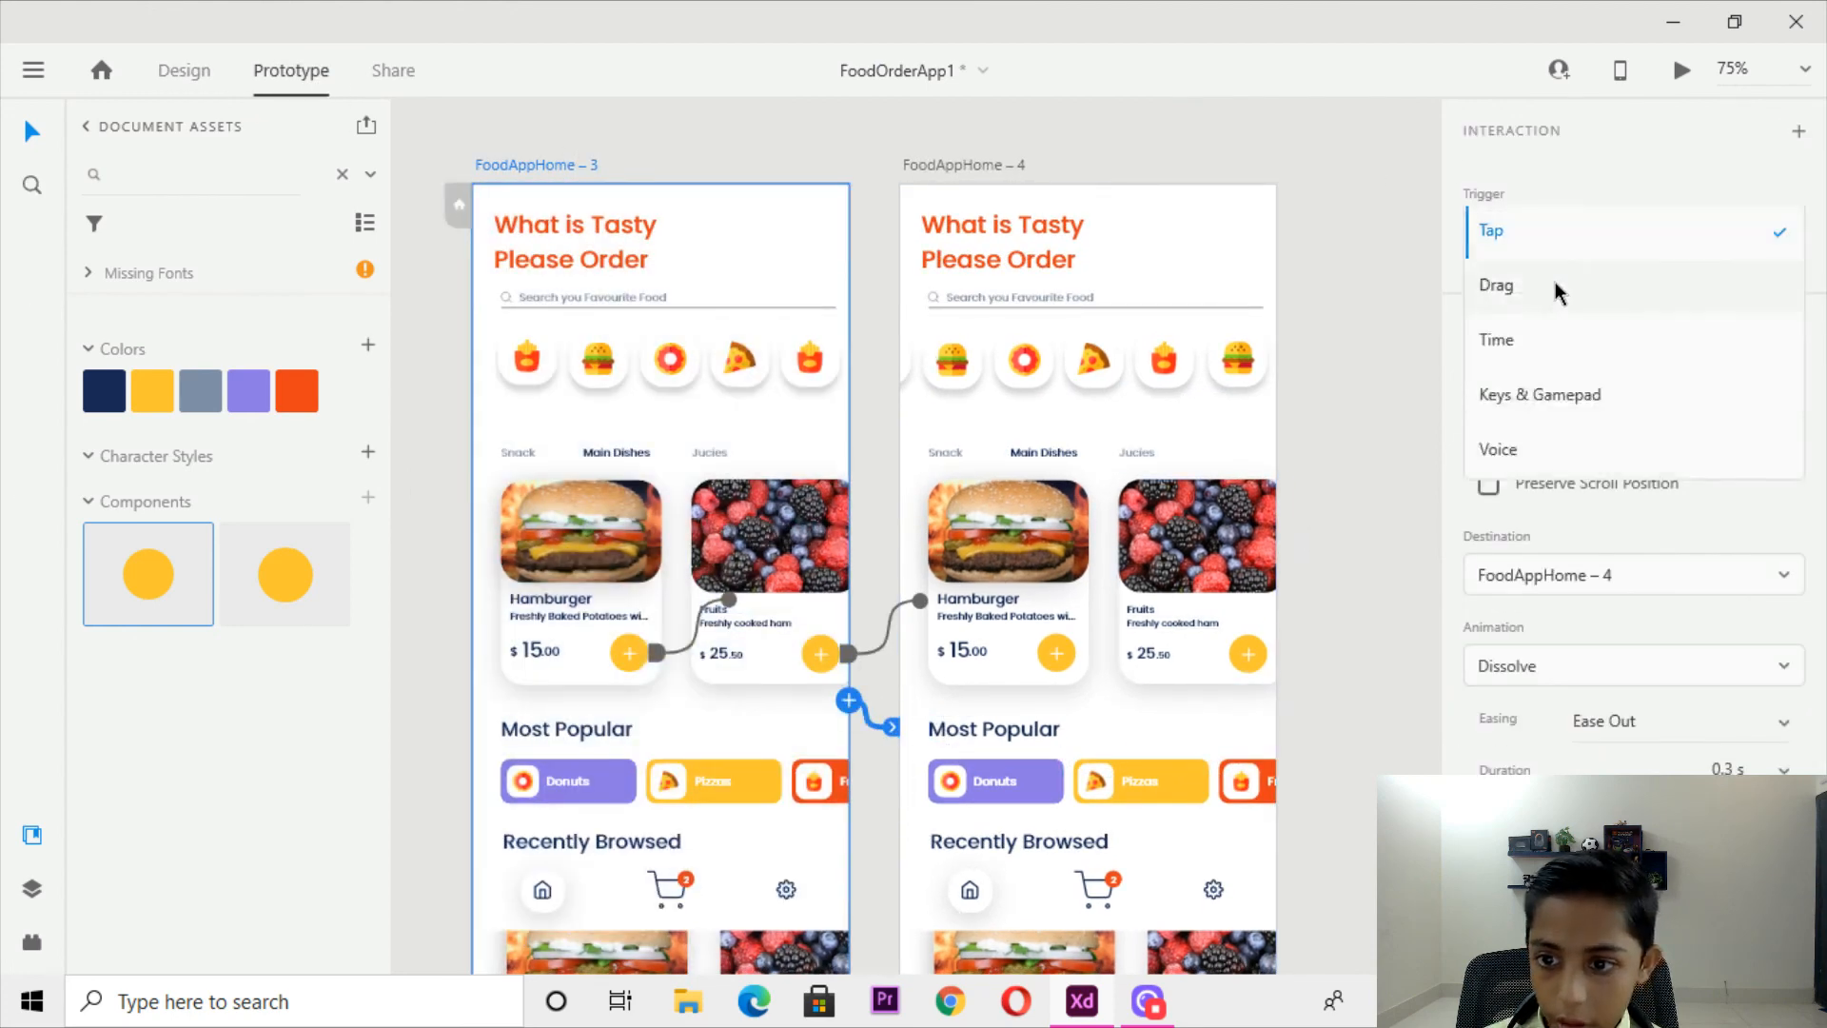
pyautogui.click(1552, 283)
pyautogui.click(1563, 433)
pyautogui.click(1562, 434)
pyautogui.click(1787, 577)
pyautogui.click(1674, 682)
# Link FoodAppHome – 4 back to FoodAppHome – 3 with the same Drag and Auto-Animate interaction.
pyautogui.click(994, 164)
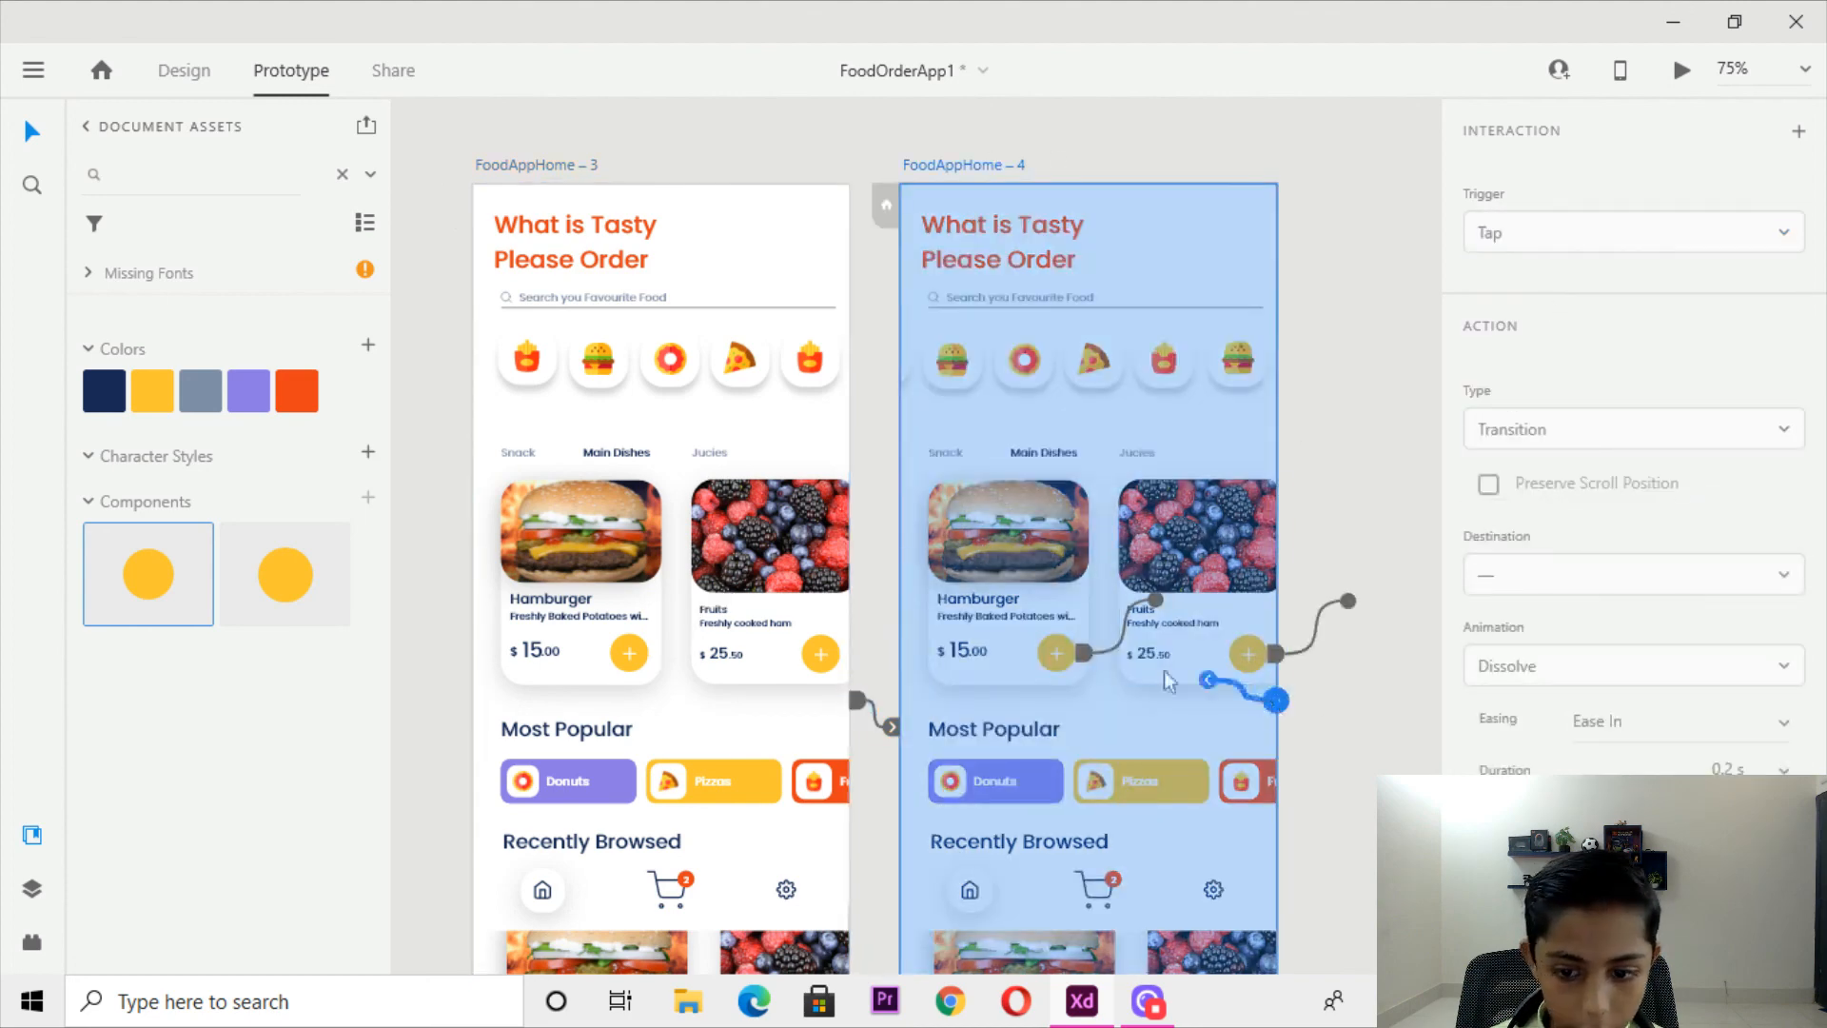
pyautogui.moveTo(1163, 670); pyautogui.dragTo(799, 532)
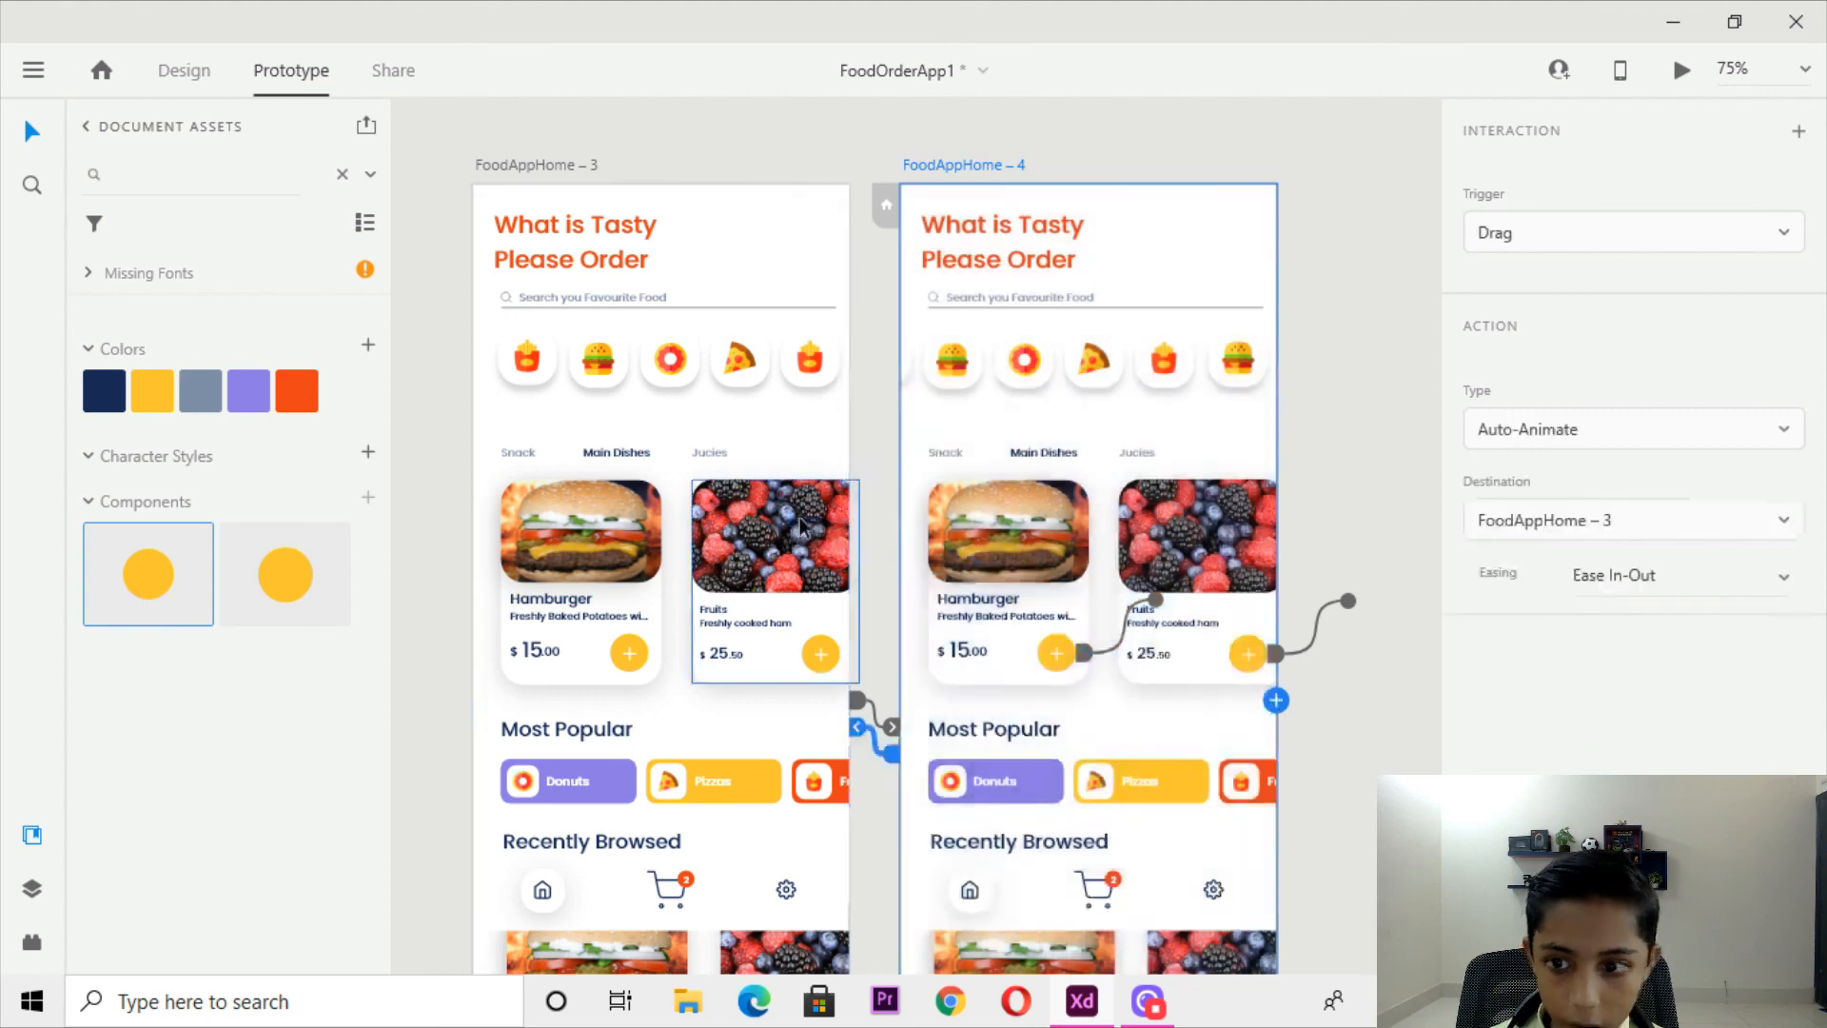
pyautogui.scroll(-5, 666, 285)
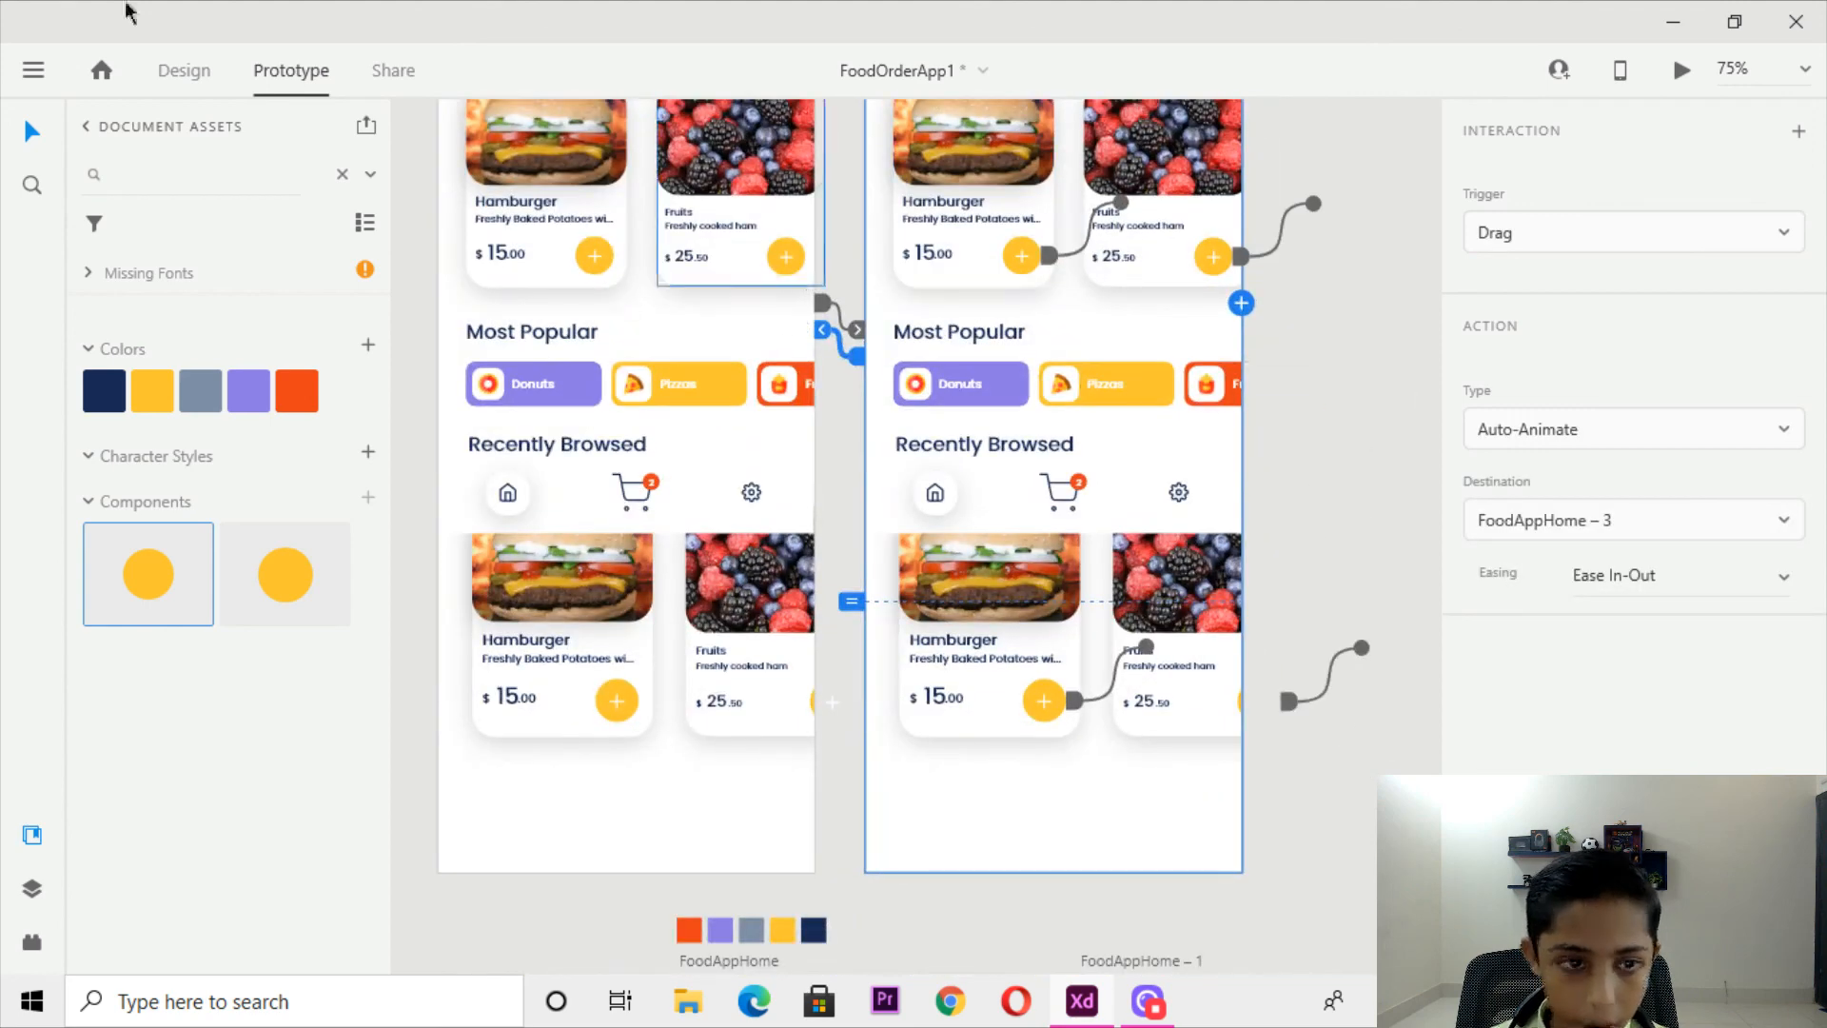
# Group the Donuts, Pizzas and Fries chips under Most Popular on FoodAppHome – 4 and on FoodAppHome – 3.
pyautogui.click(171, 70)
pyautogui.click(1074, 394)
pyautogui.moveTo(1358, 381); pyautogui.dragTo(890, 384)
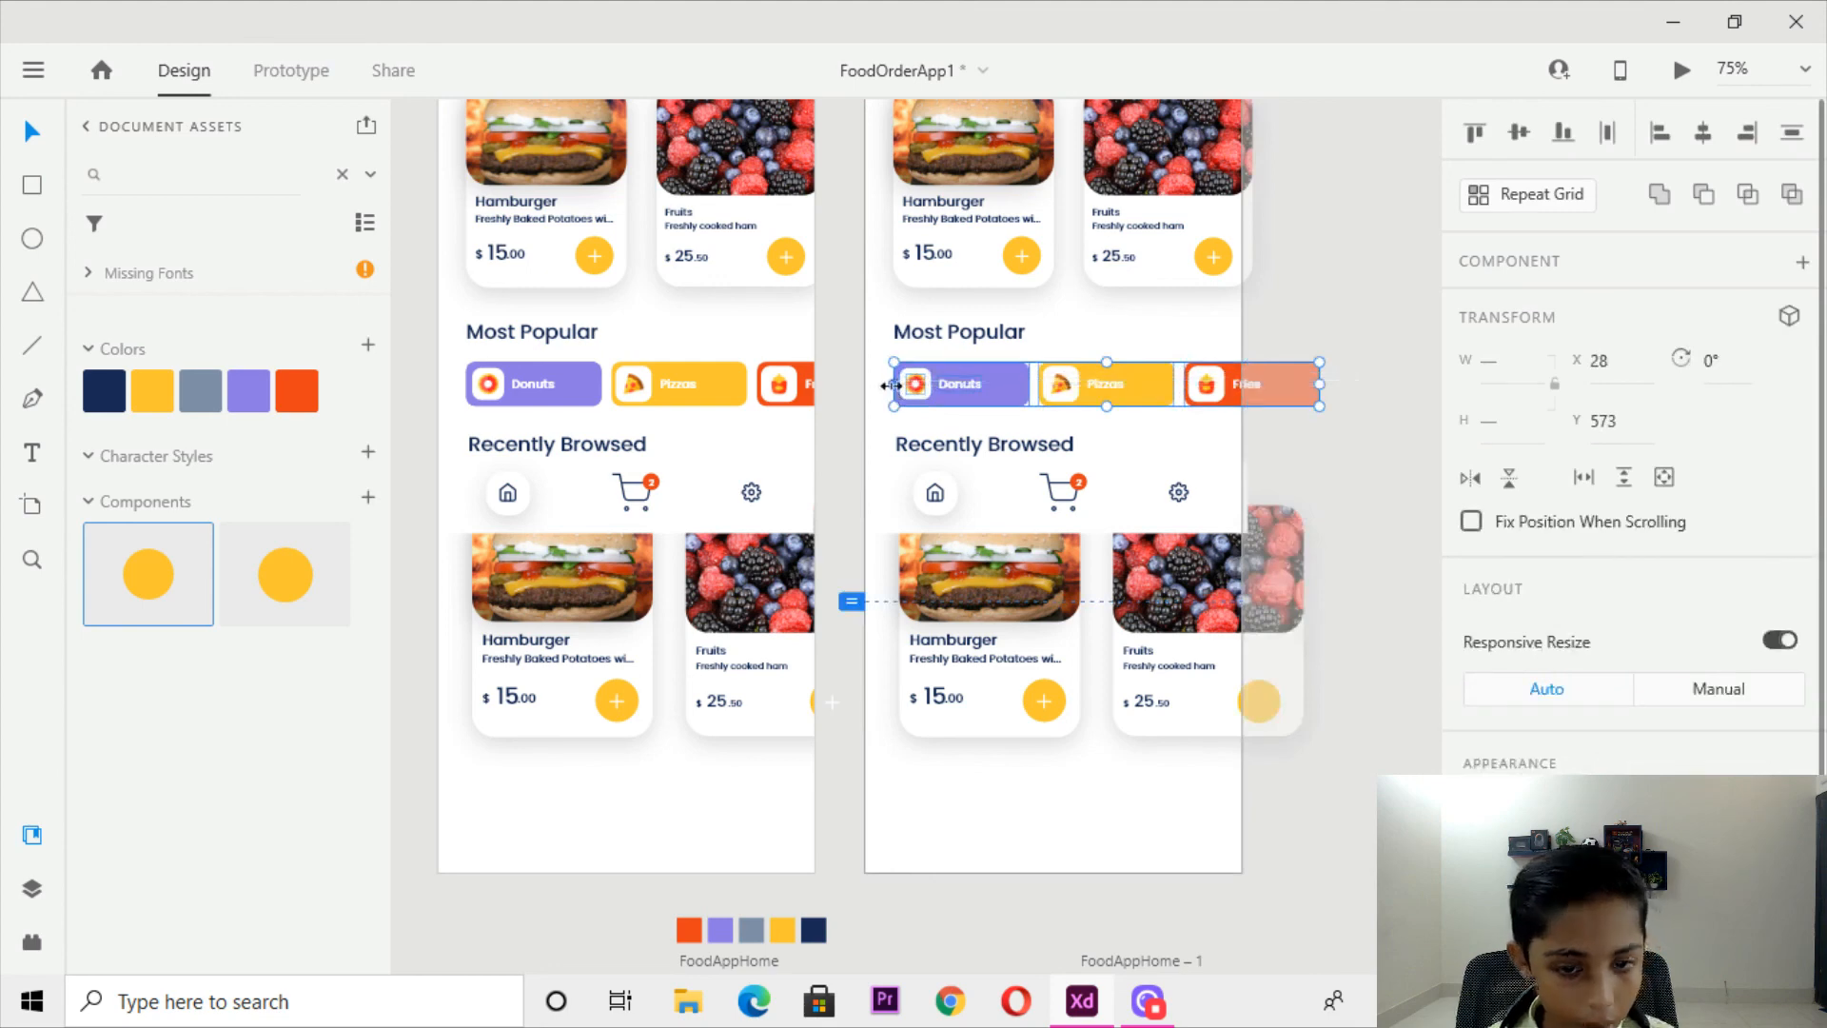
pyautogui.hotkey('ctrl', 'g')
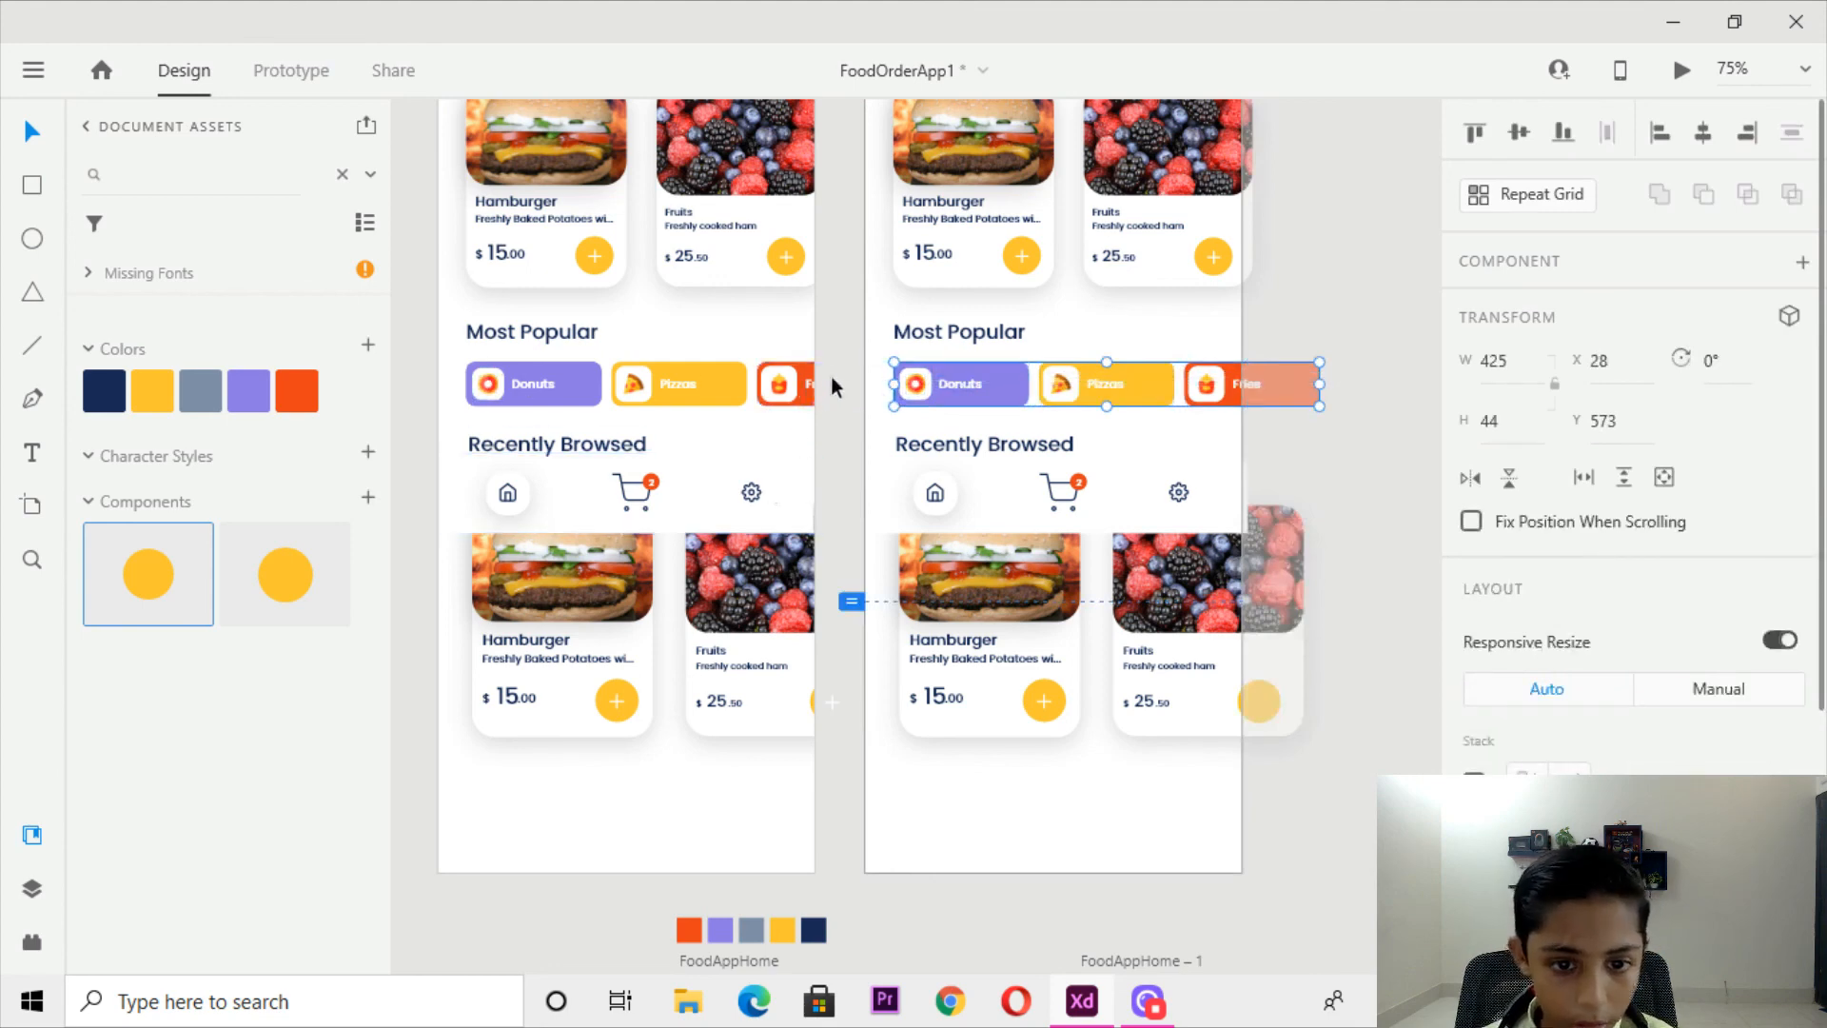
pyautogui.moveTo(824, 344); pyautogui.dragTo(592, 419)
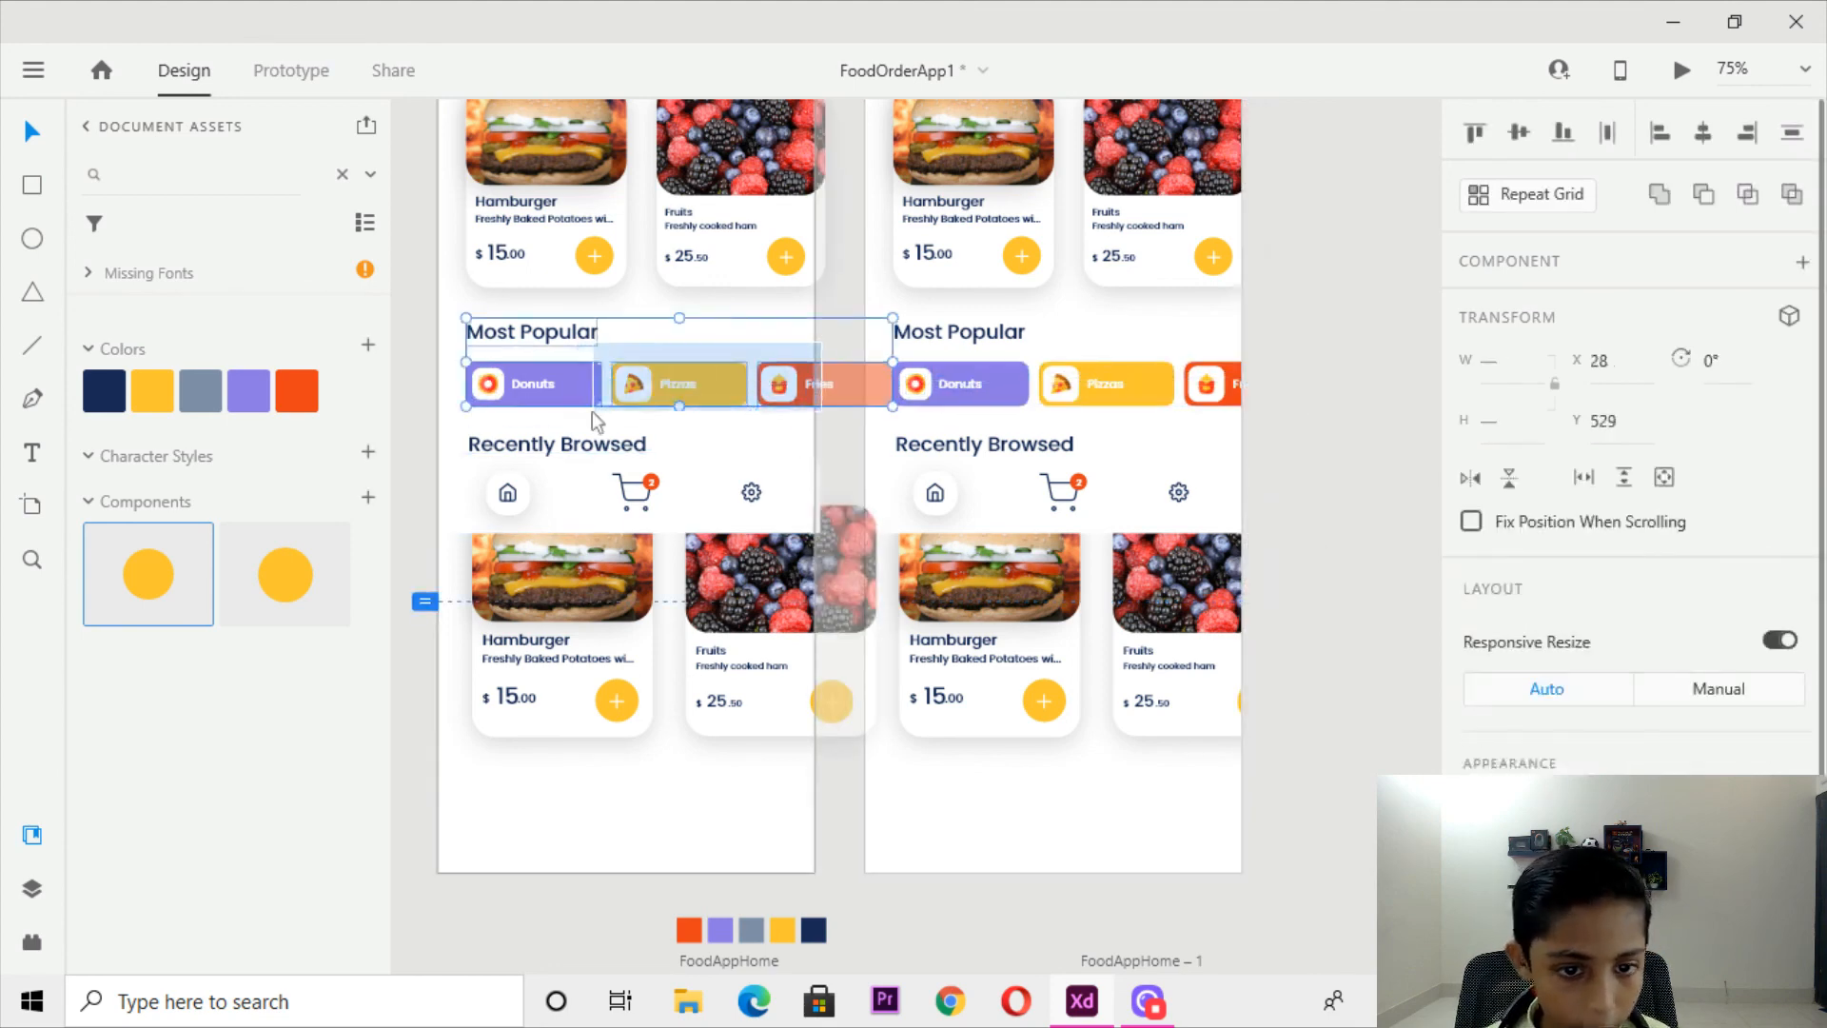
pyautogui.moveTo(415, 368); pyautogui.dragTo(843, 411)
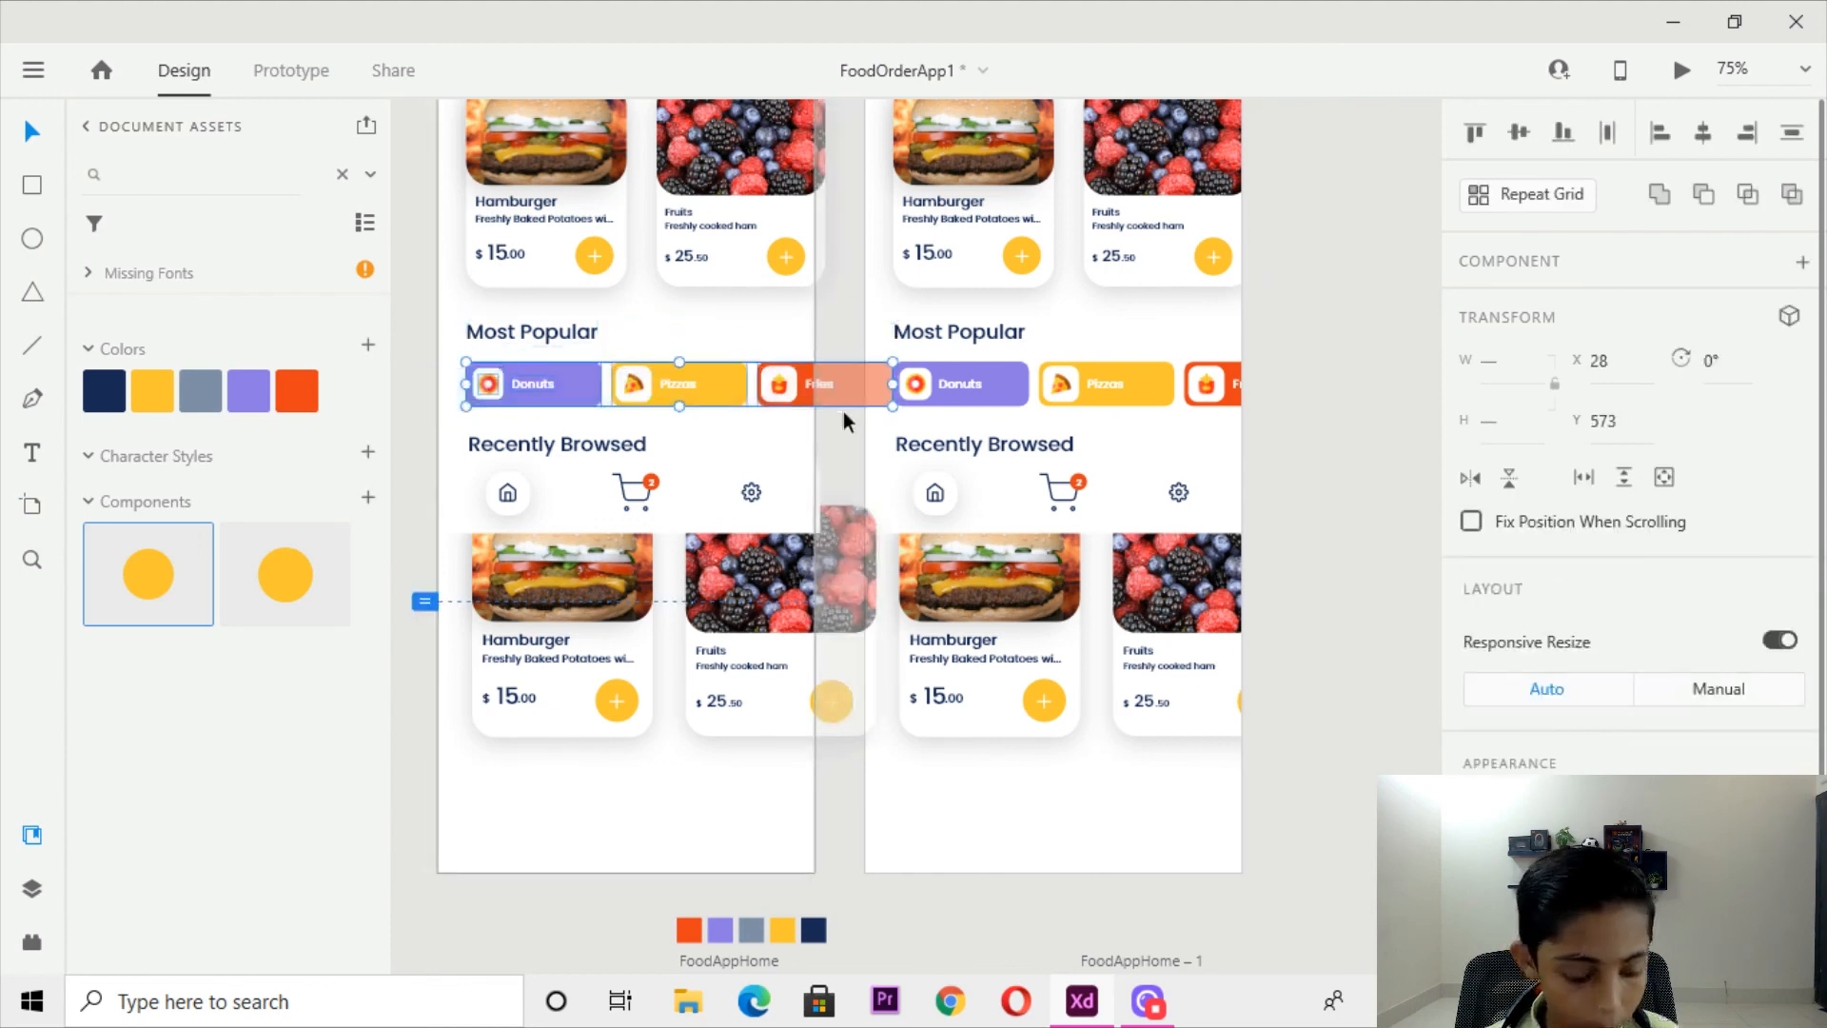
pyautogui.click(1275, 392)
pyautogui.click(1216, 395)
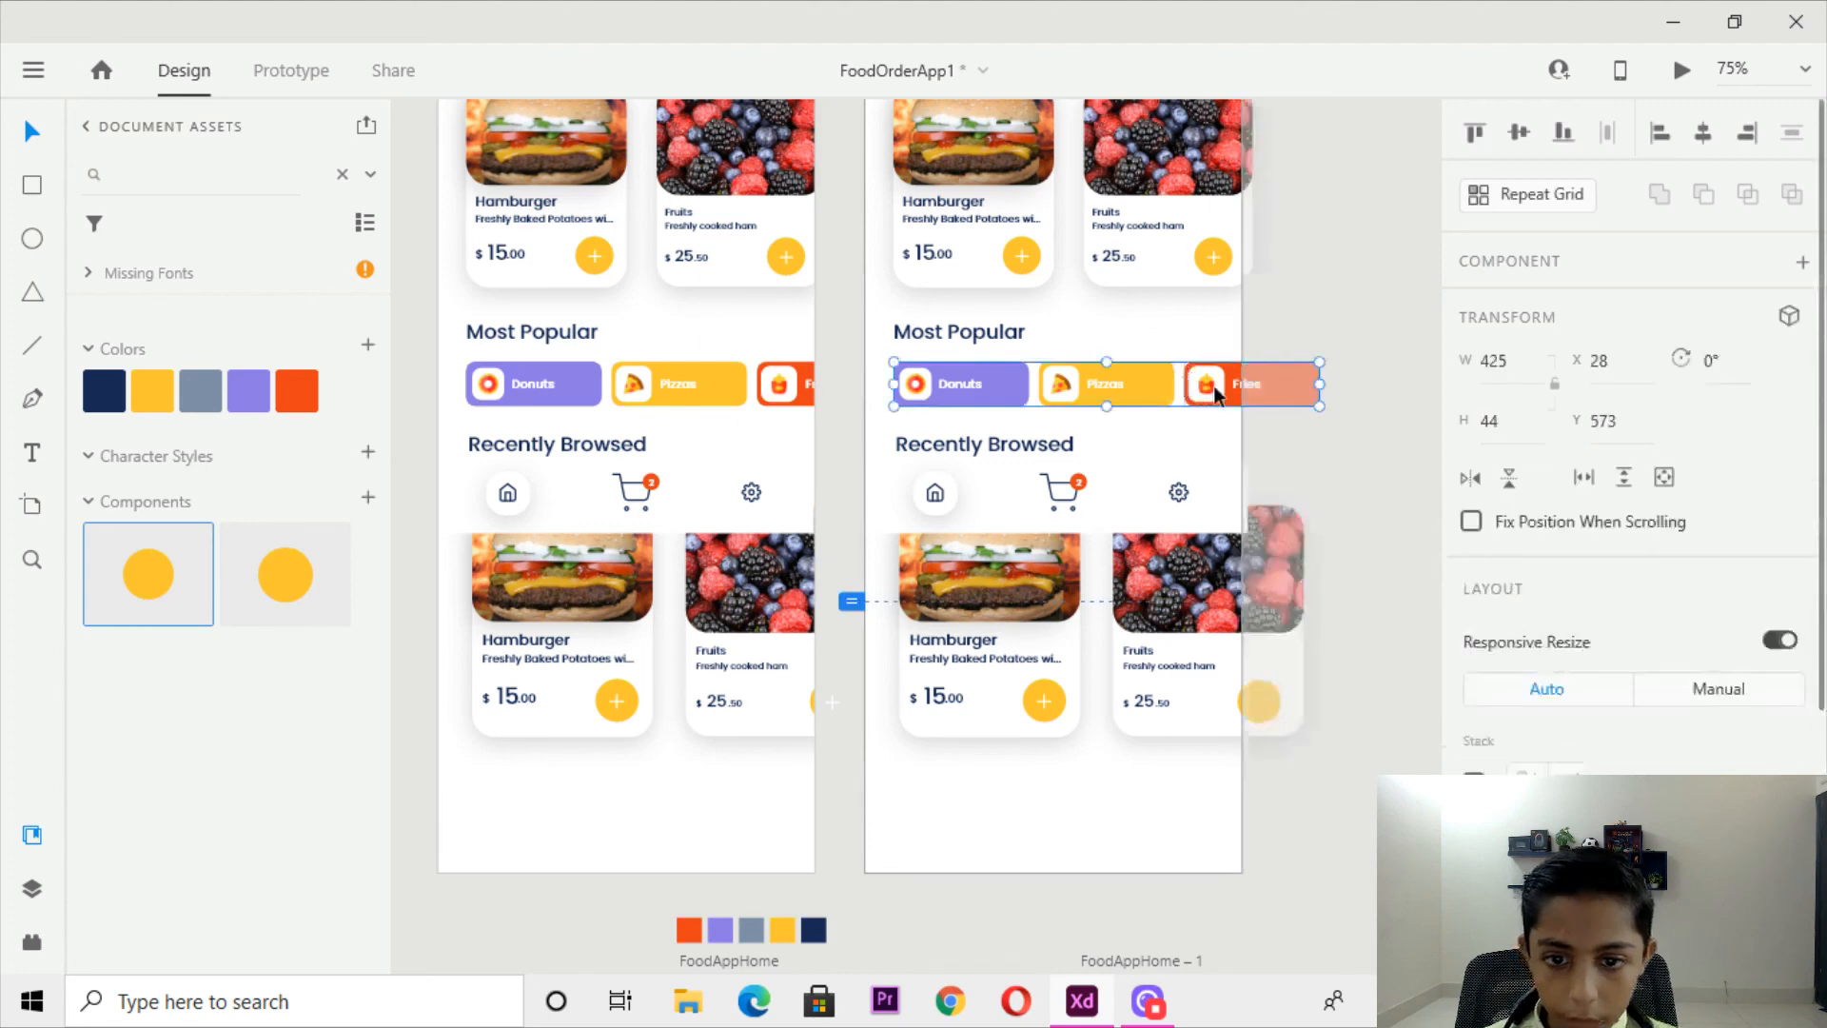
# Link the Most Popular chip group on FoodAppHome – 3 to FoodAppHome – 4 as a Drag, Auto-Animate interaction.
pyautogui.moveTo(556, 242); pyautogui.dragTo(774, 494)
pyautogui.moveTo(737, 207); pyautogui.dragTo(723, 529)
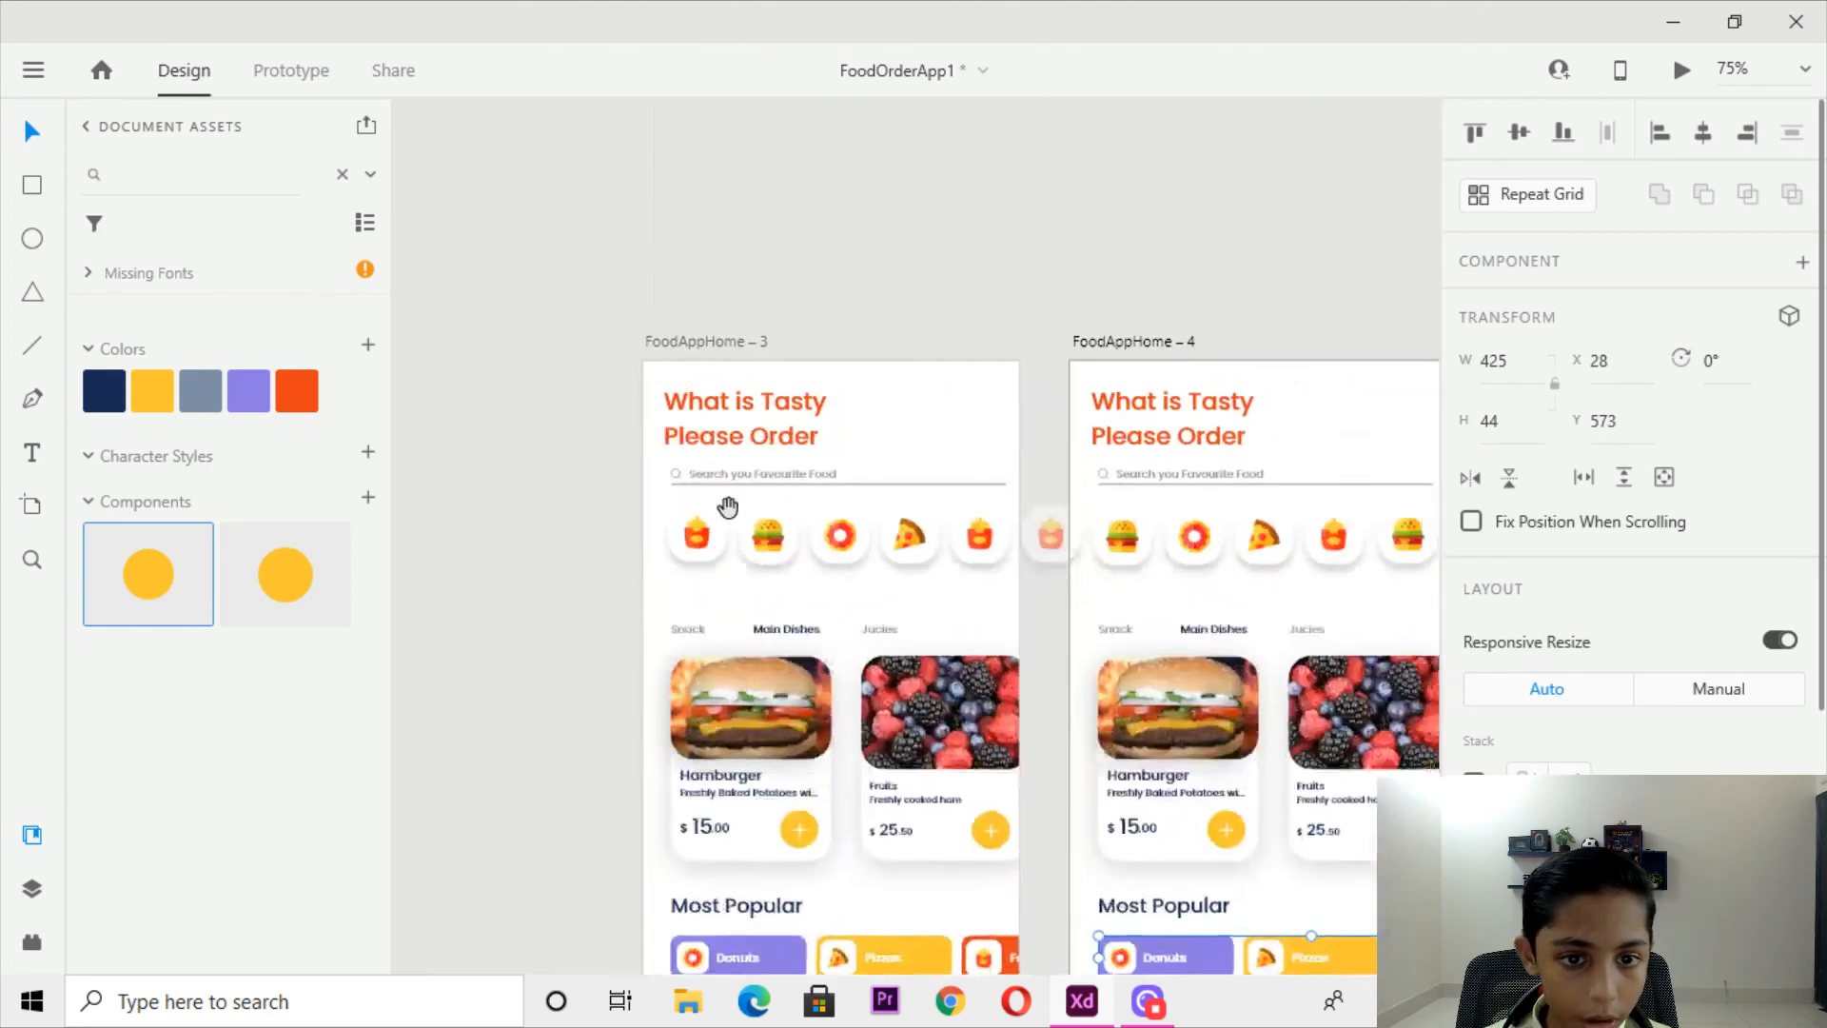
pyautogui.click(739, 341)
pyautogui.scroll(-5, 735, 335)
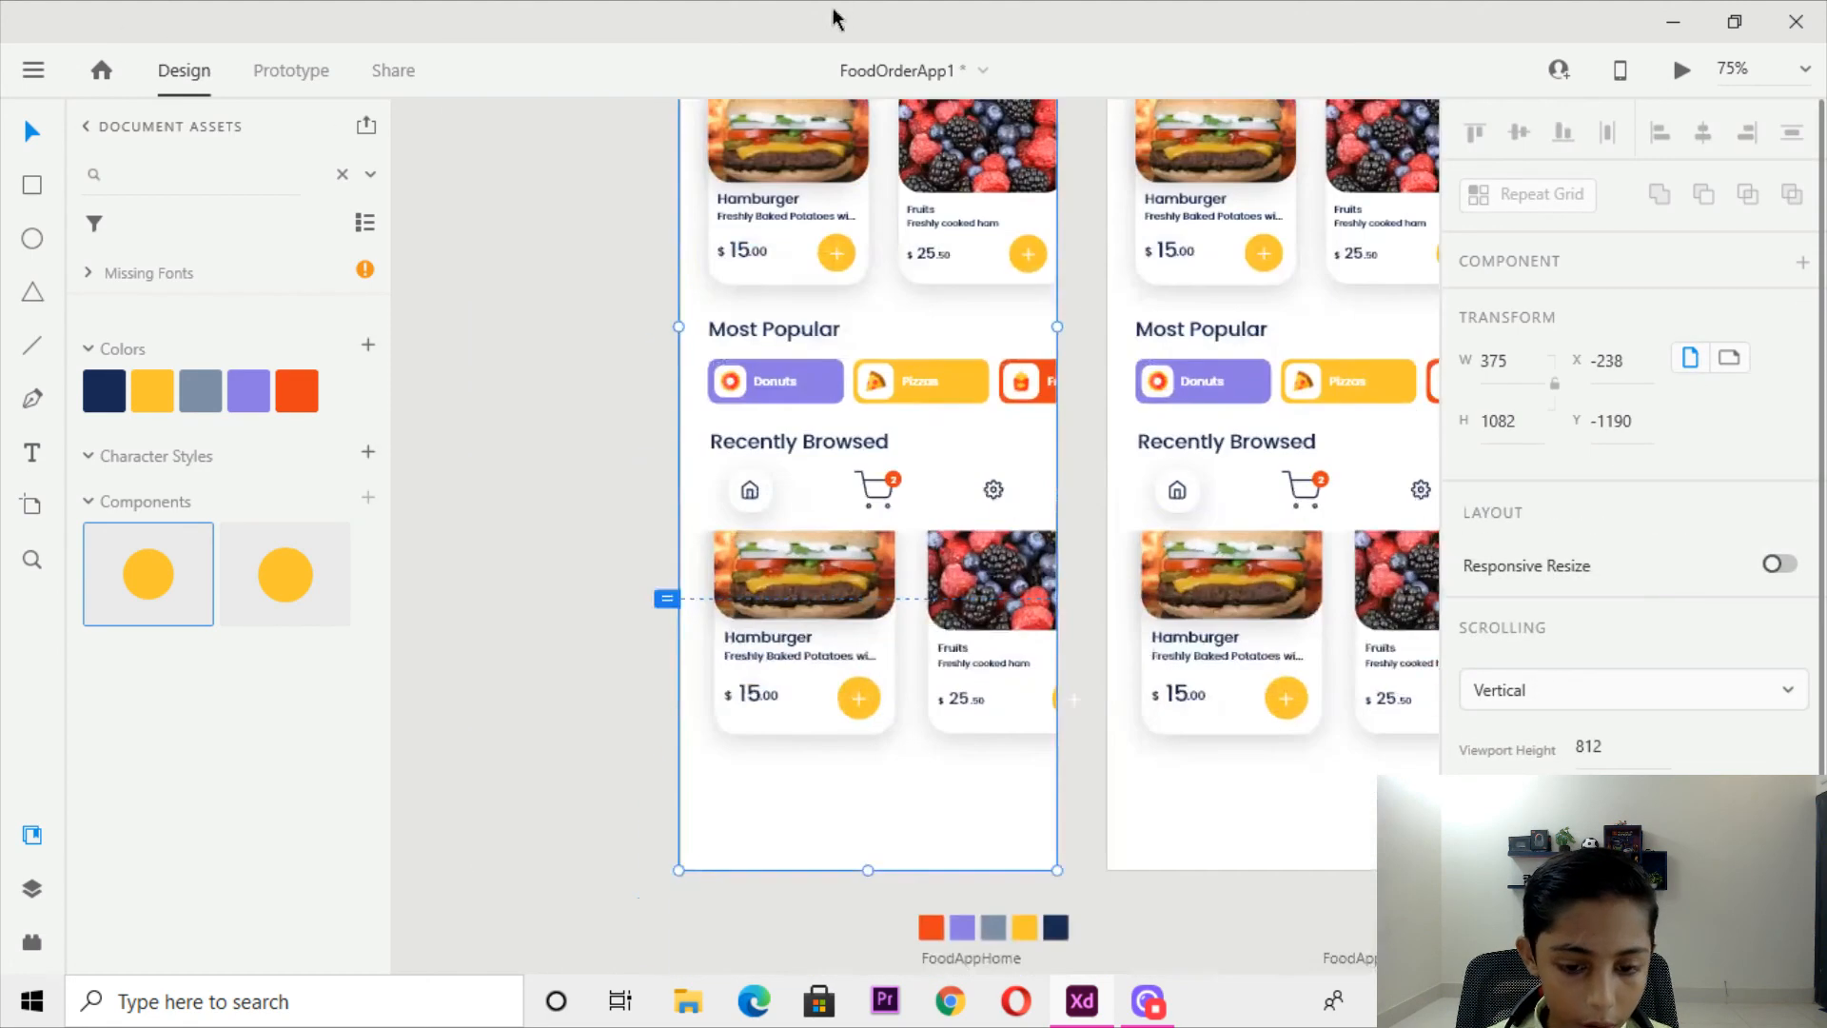
pyautogui.click(852, 386)
pyautogui.click(276, 71)
pyautogui.hscroll(3, 856, 475)
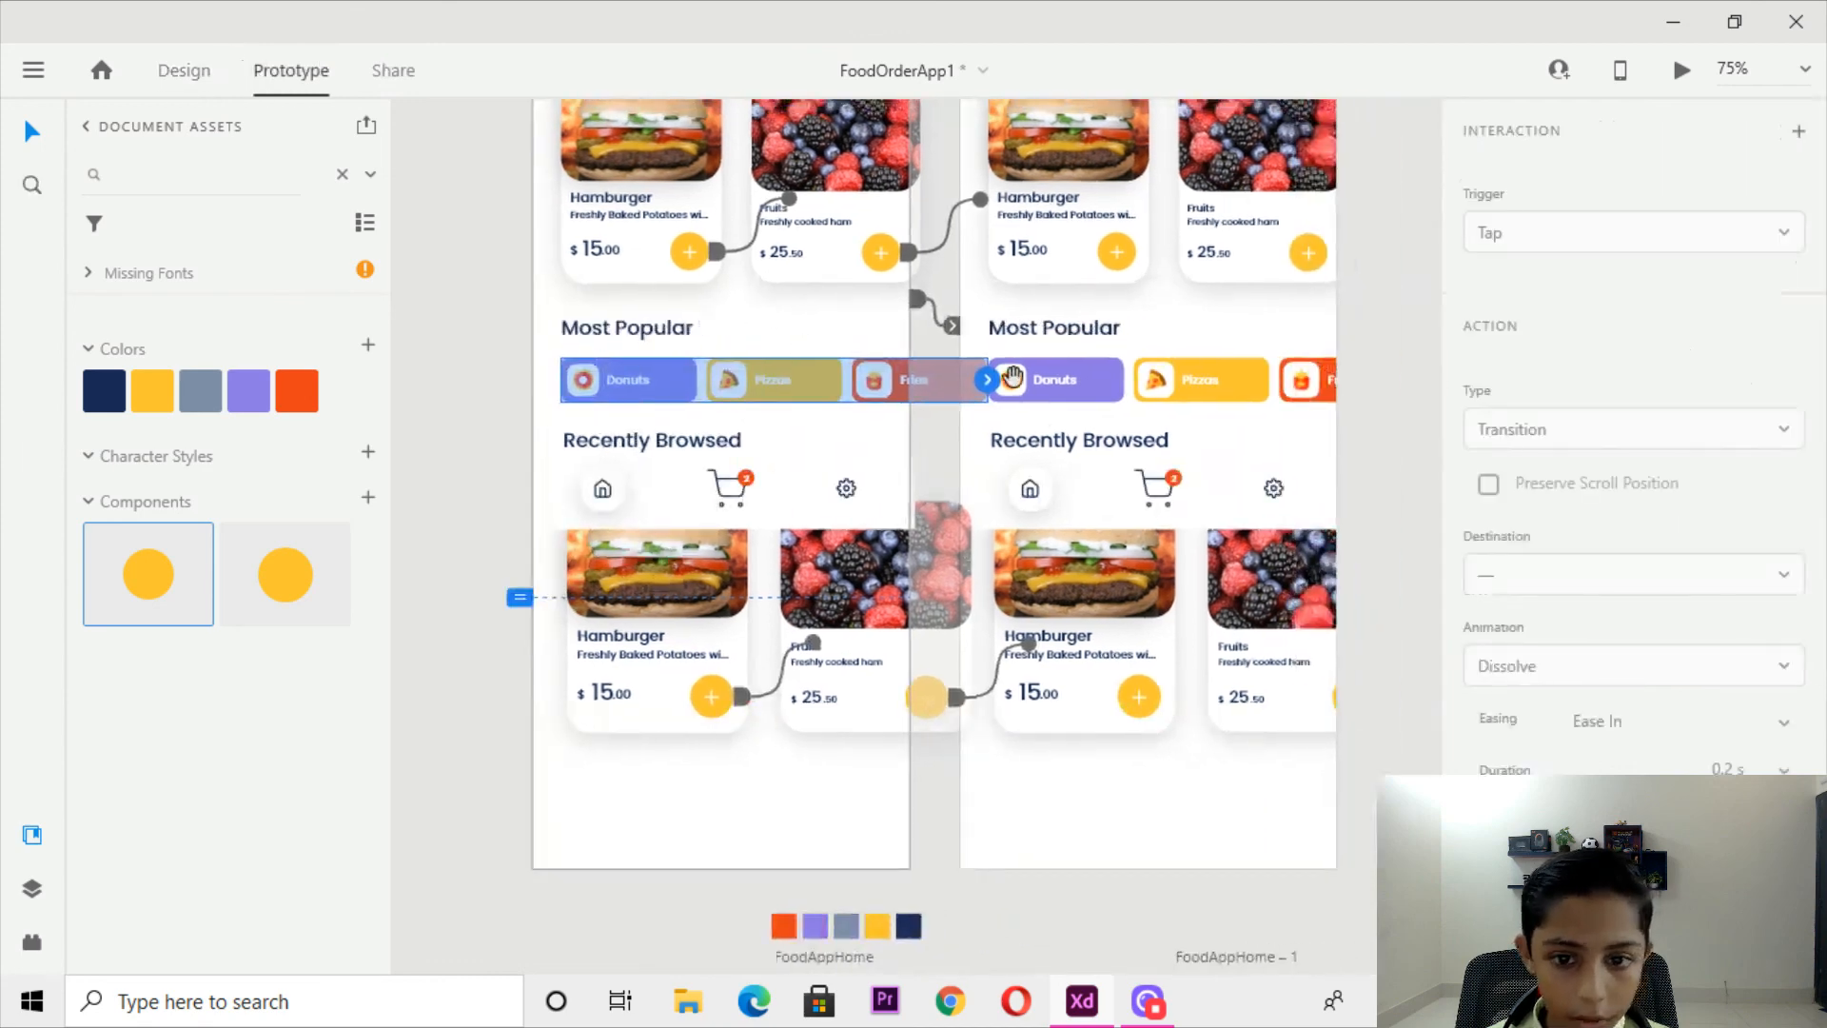
pyautogui.moveTo(986, 380); pyautogui.dragTo(965, 477)
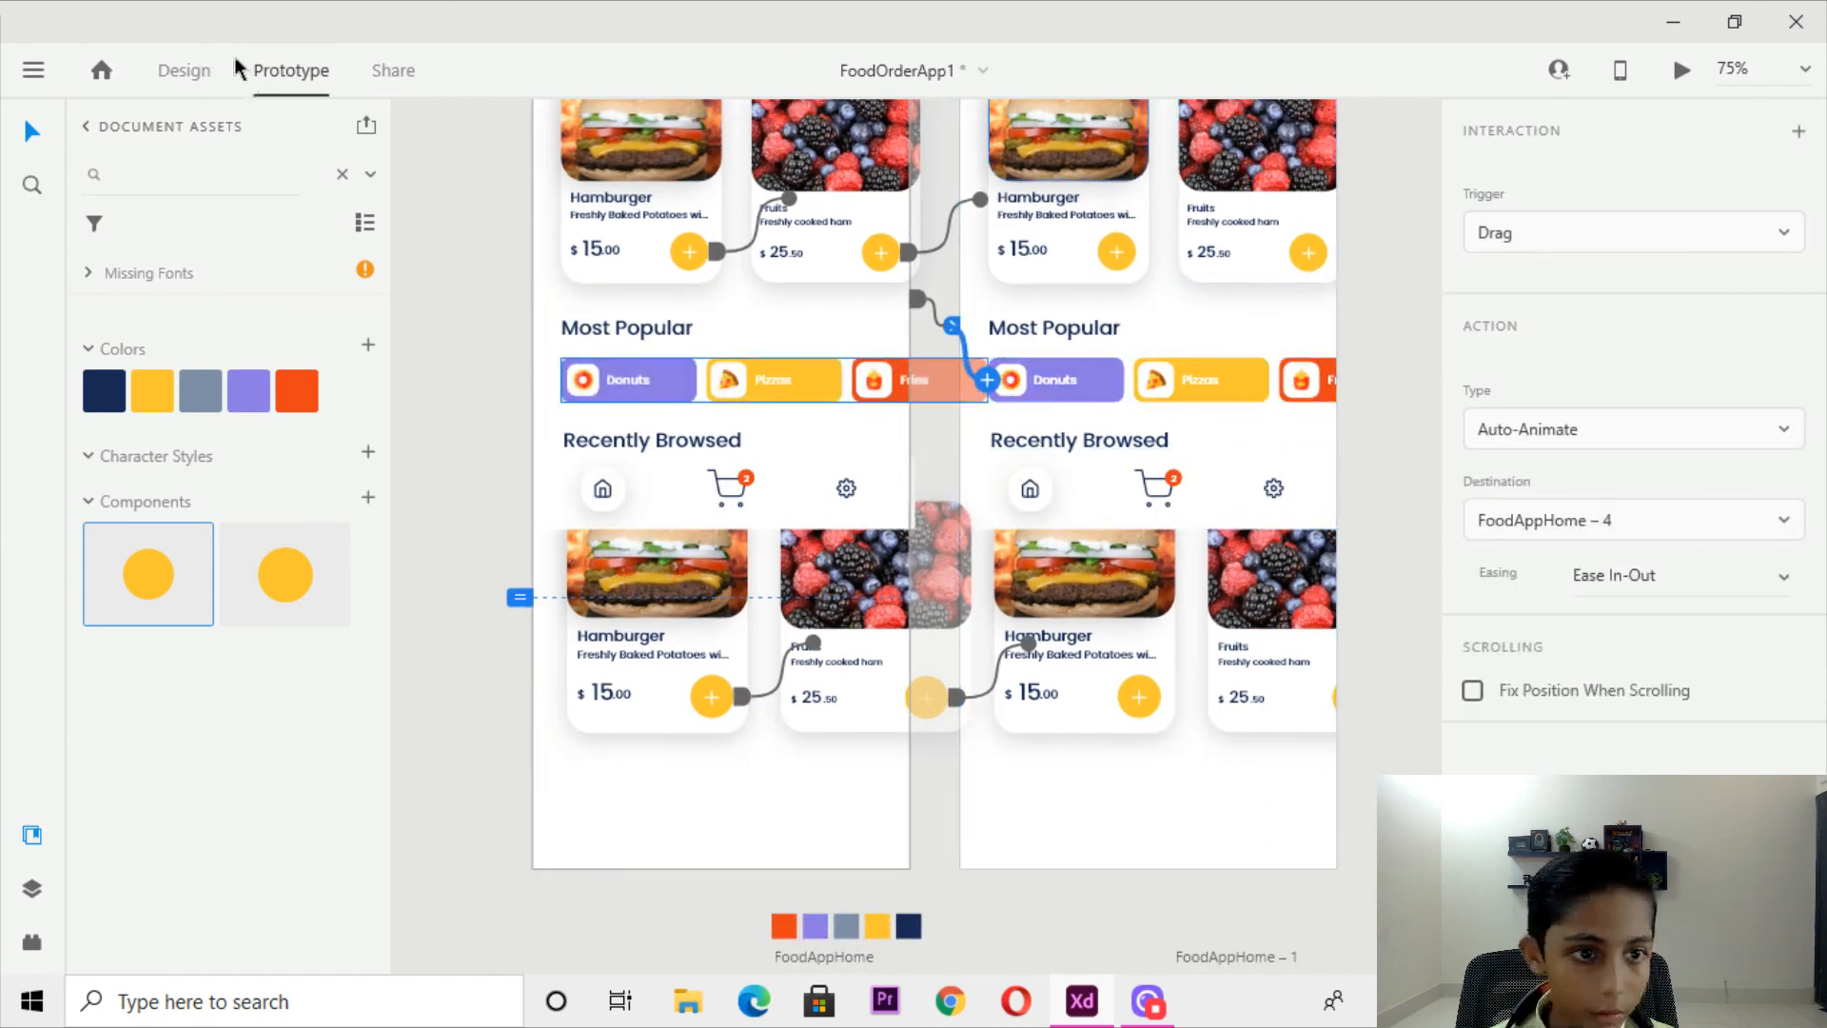
# Slide the chip group on FoodAppHome – 4 to the left and link it back to FoodAppHome – 3.
pyautogui.click(191, 70)
pyautogui.moveTo(1269, 388); pyautogui.dragTo(1179, 390)
pyautogui.click(287, 72)
pyautogui.moveTo(1325, 384); pyautogui.dragTo(795, 412)
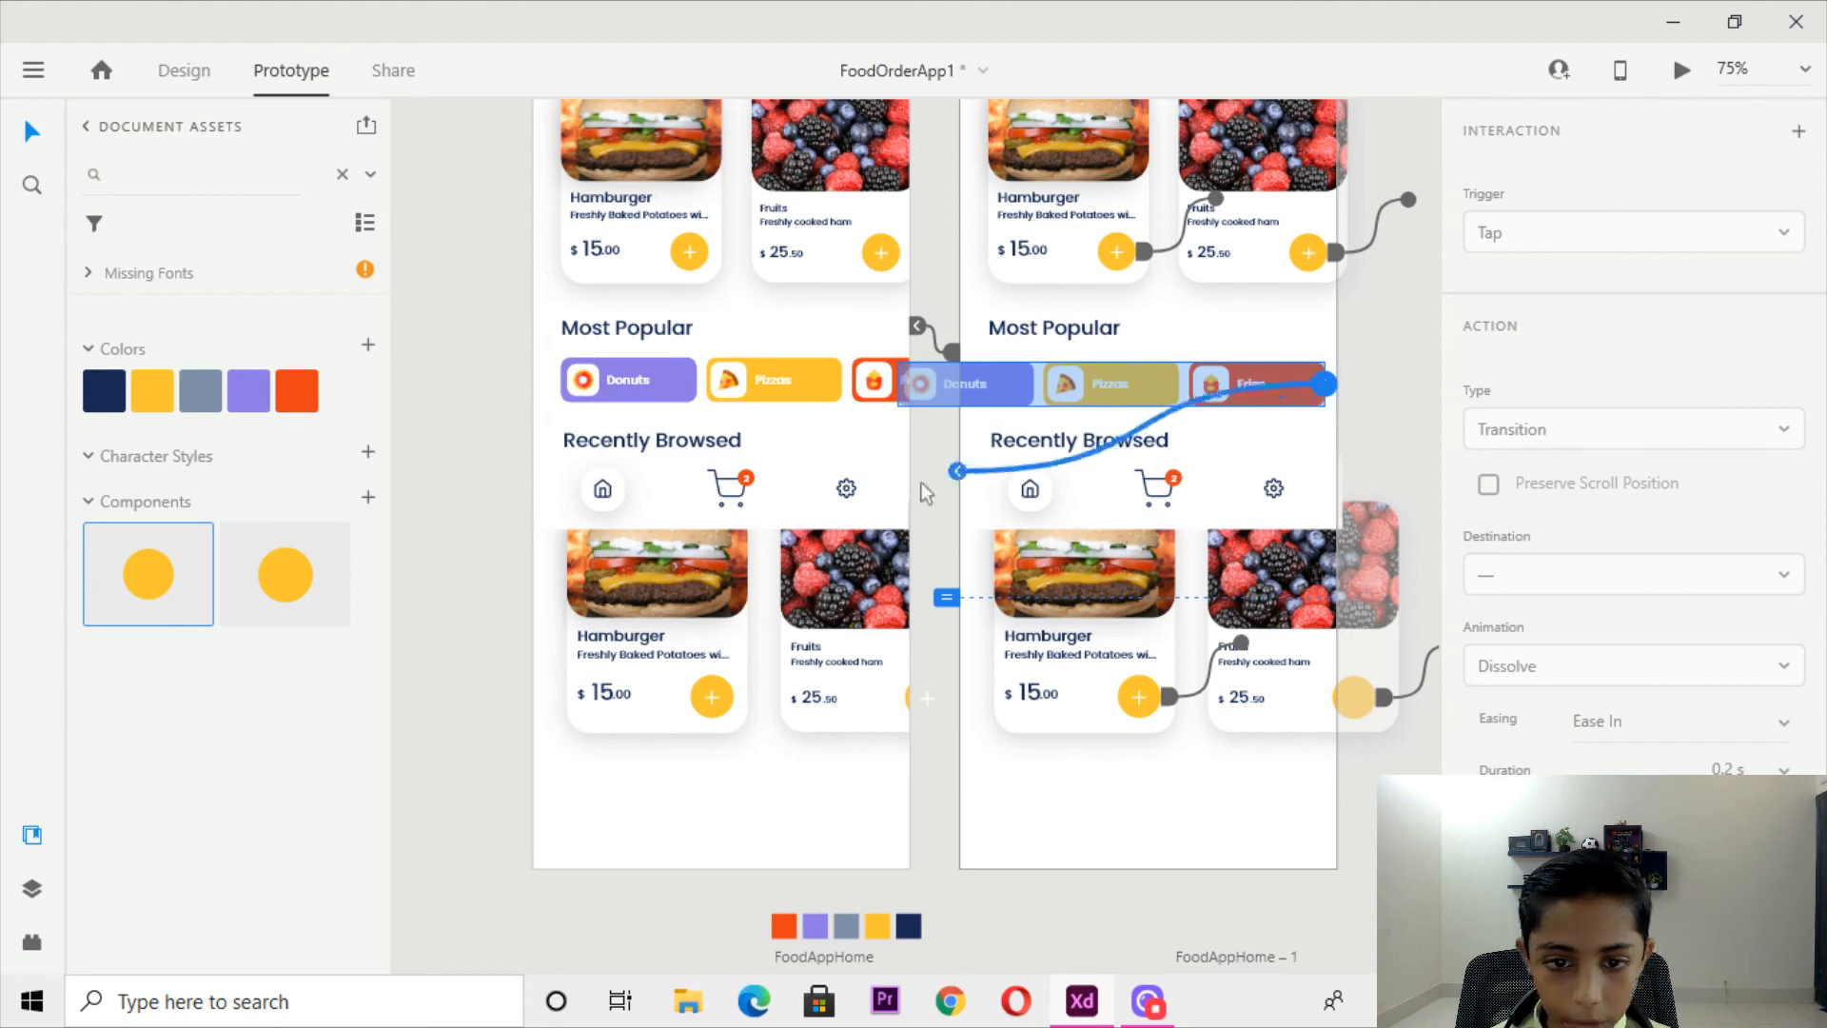
# Preview the prototype from FoodAppHome – 3 and test swiping the food icon row and the Most Popular chips.
pyautogui.moveTo(756, 331); pyautogui.dragTo(835, 600)
pyautogui.moveTo(843, 190); pyautogui.dragTo(807, 422)
pyautogui.click(666, 271)
pyautogui.click(1680, 70)
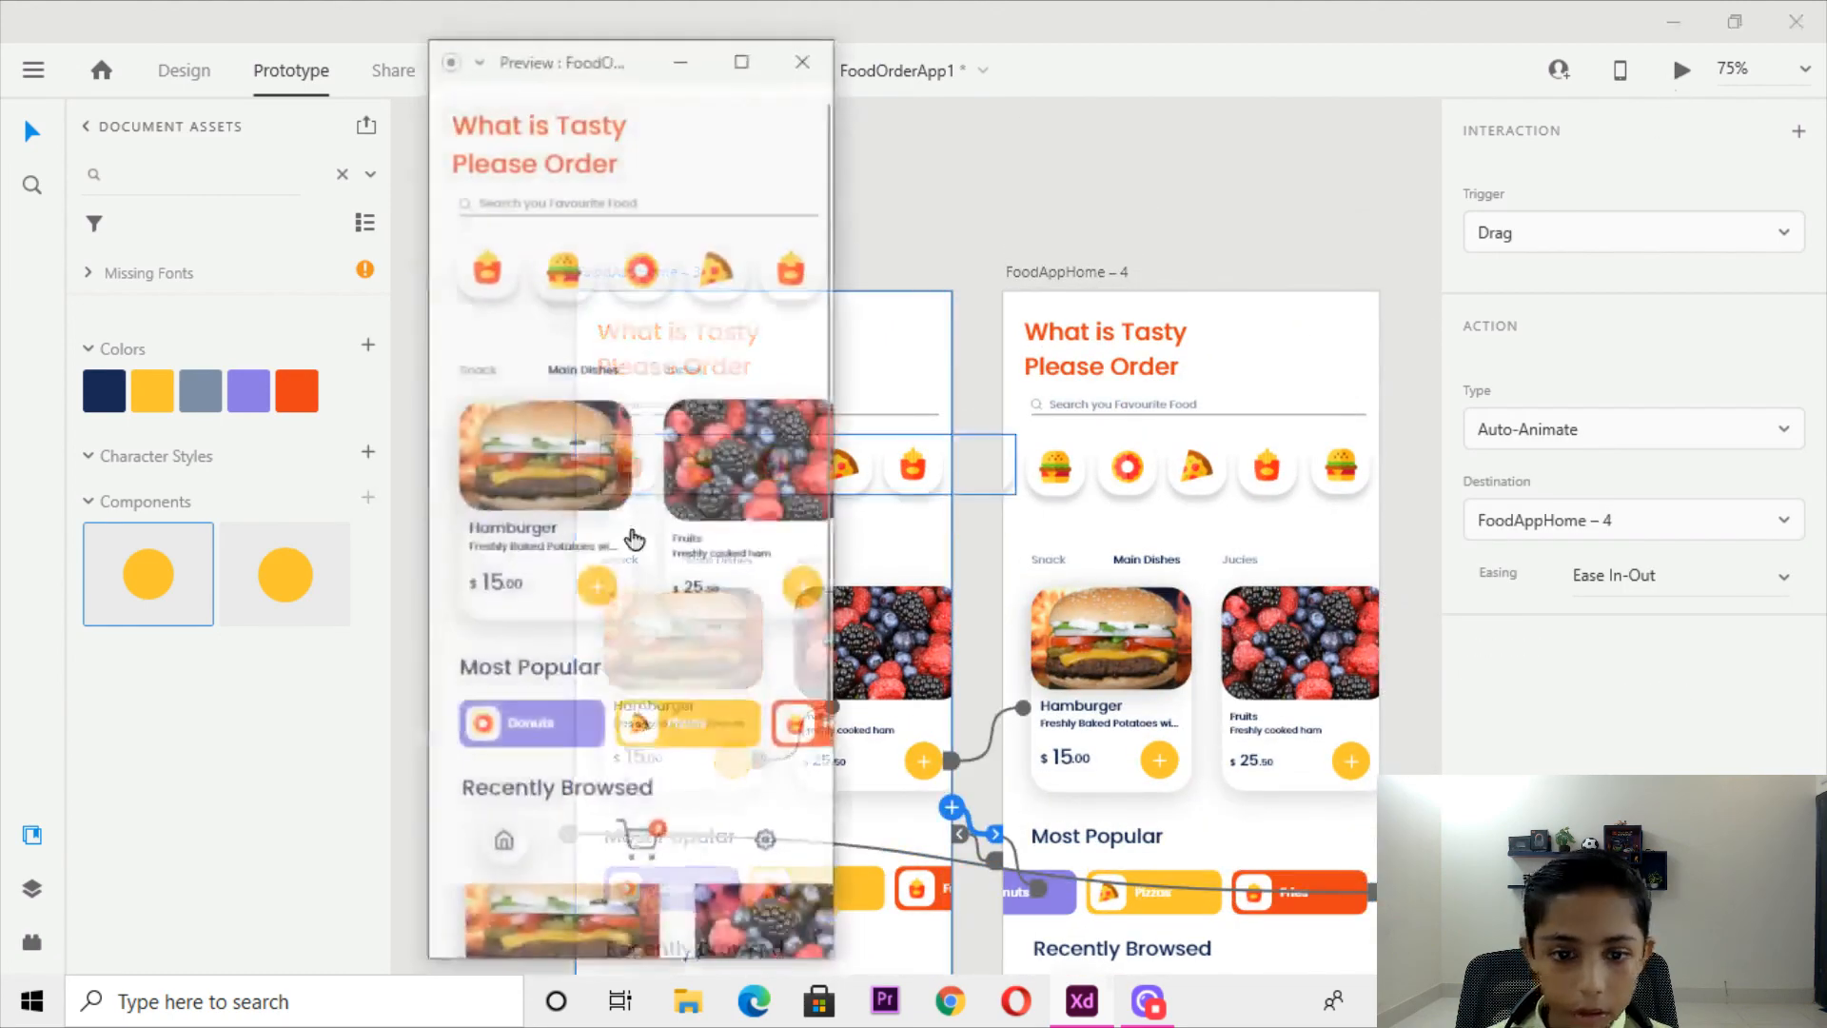
pyautogui.moveTo(666, 271); pyautogui.dragTo(333, 263)
pyautogui.moveTo(483, 283); pyautogui.dragTo(859, 340)
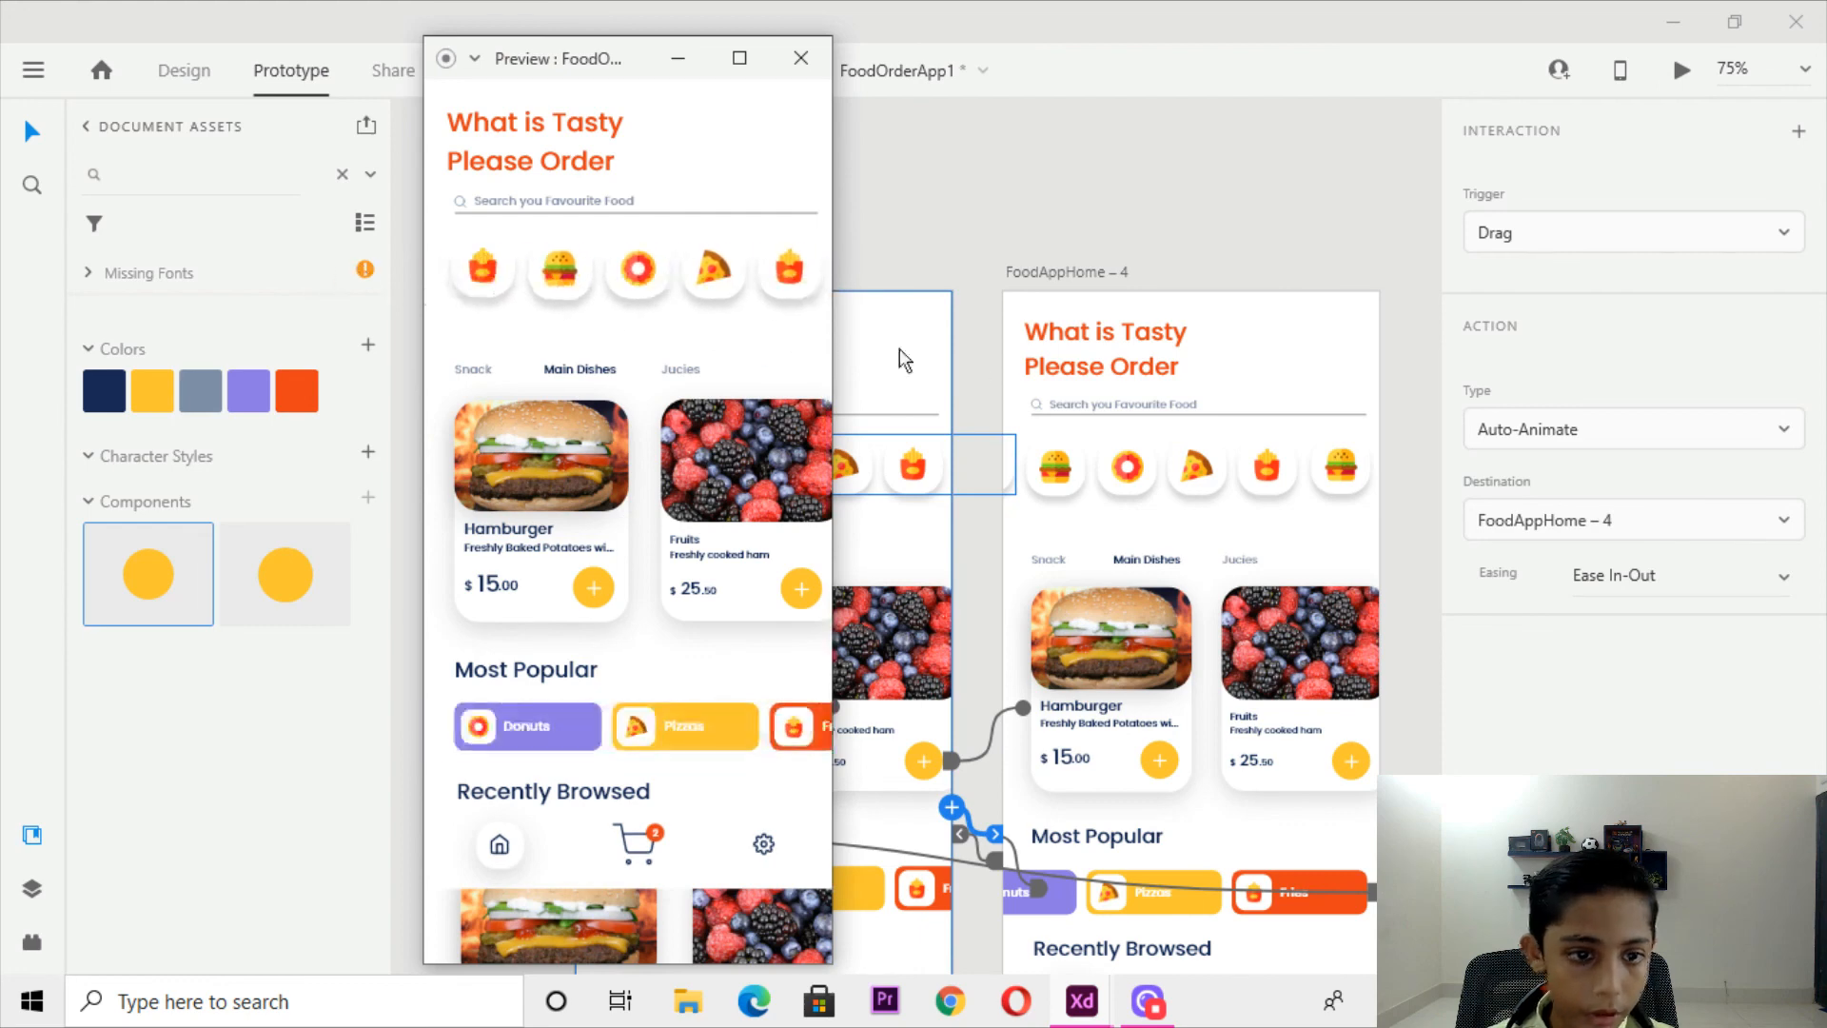
pyautogui.moveTo(738, 744)
pyautogui.mouseDown()
pyautogui.moveTo(491, 717)
pyautogui.moveTo(716, 741)
pyautogui.mouseUp()
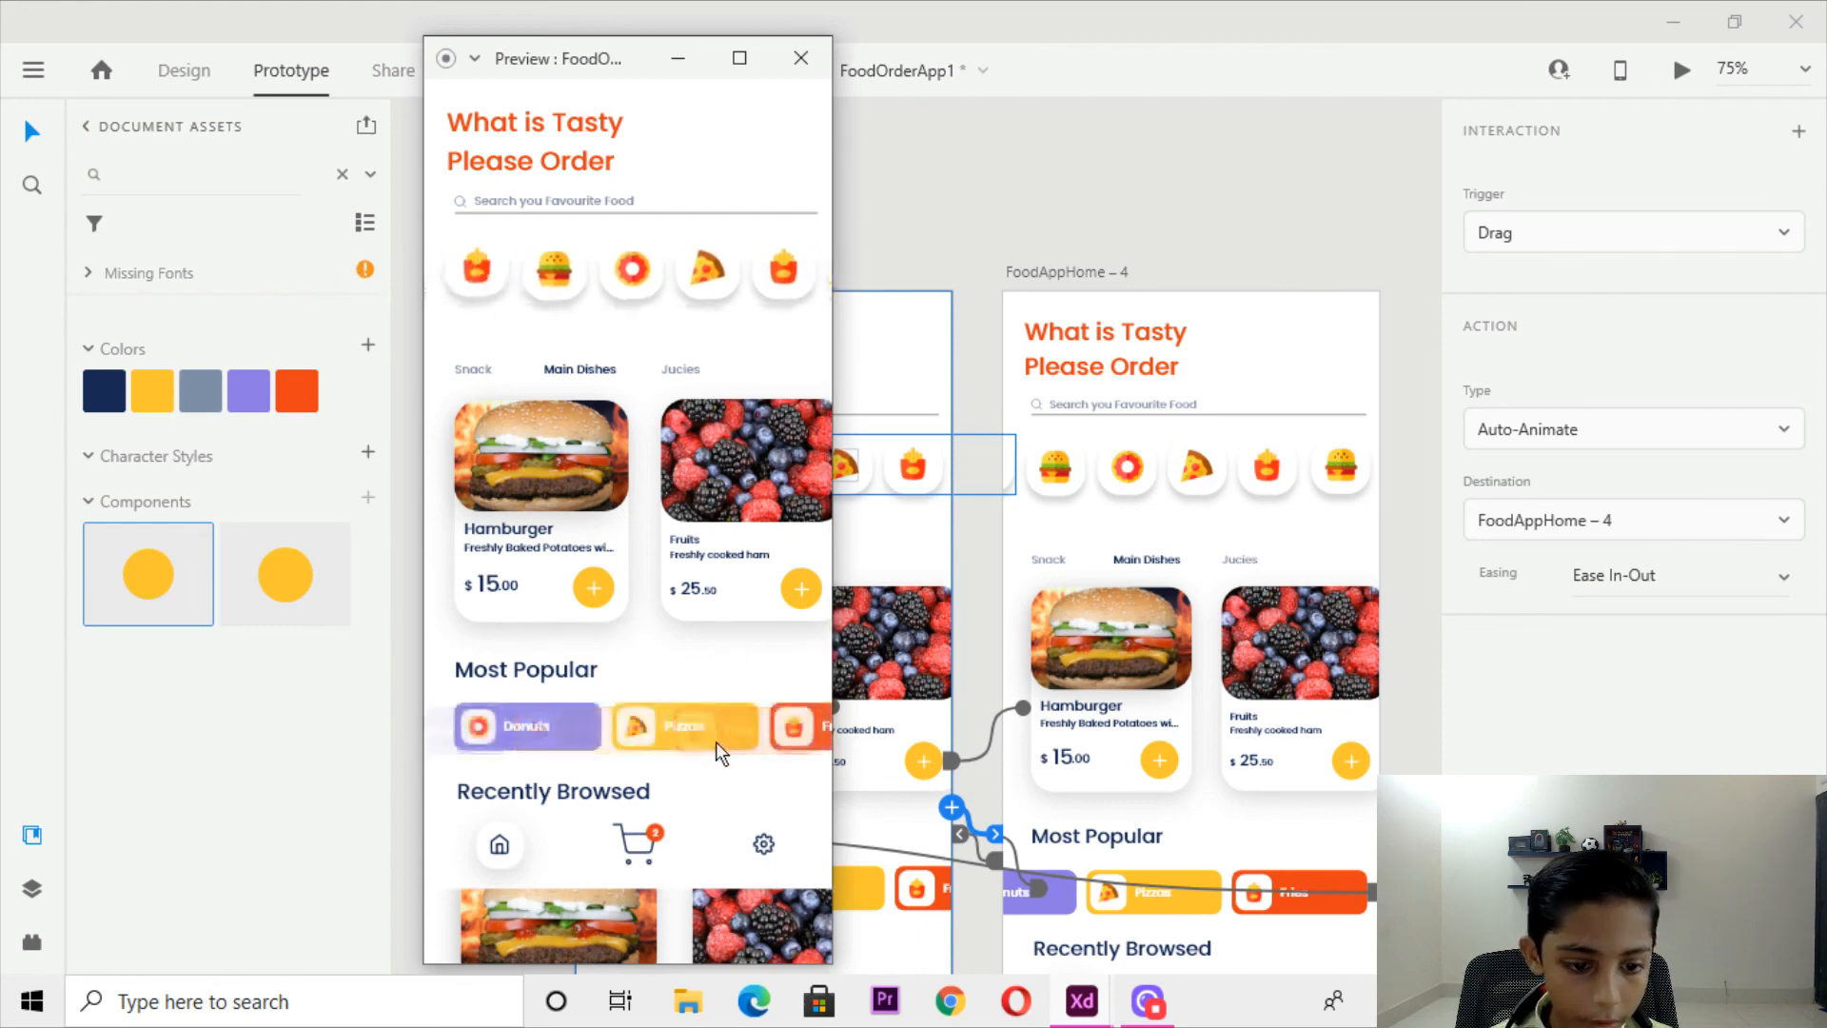
pyautogui.click(801, 58)
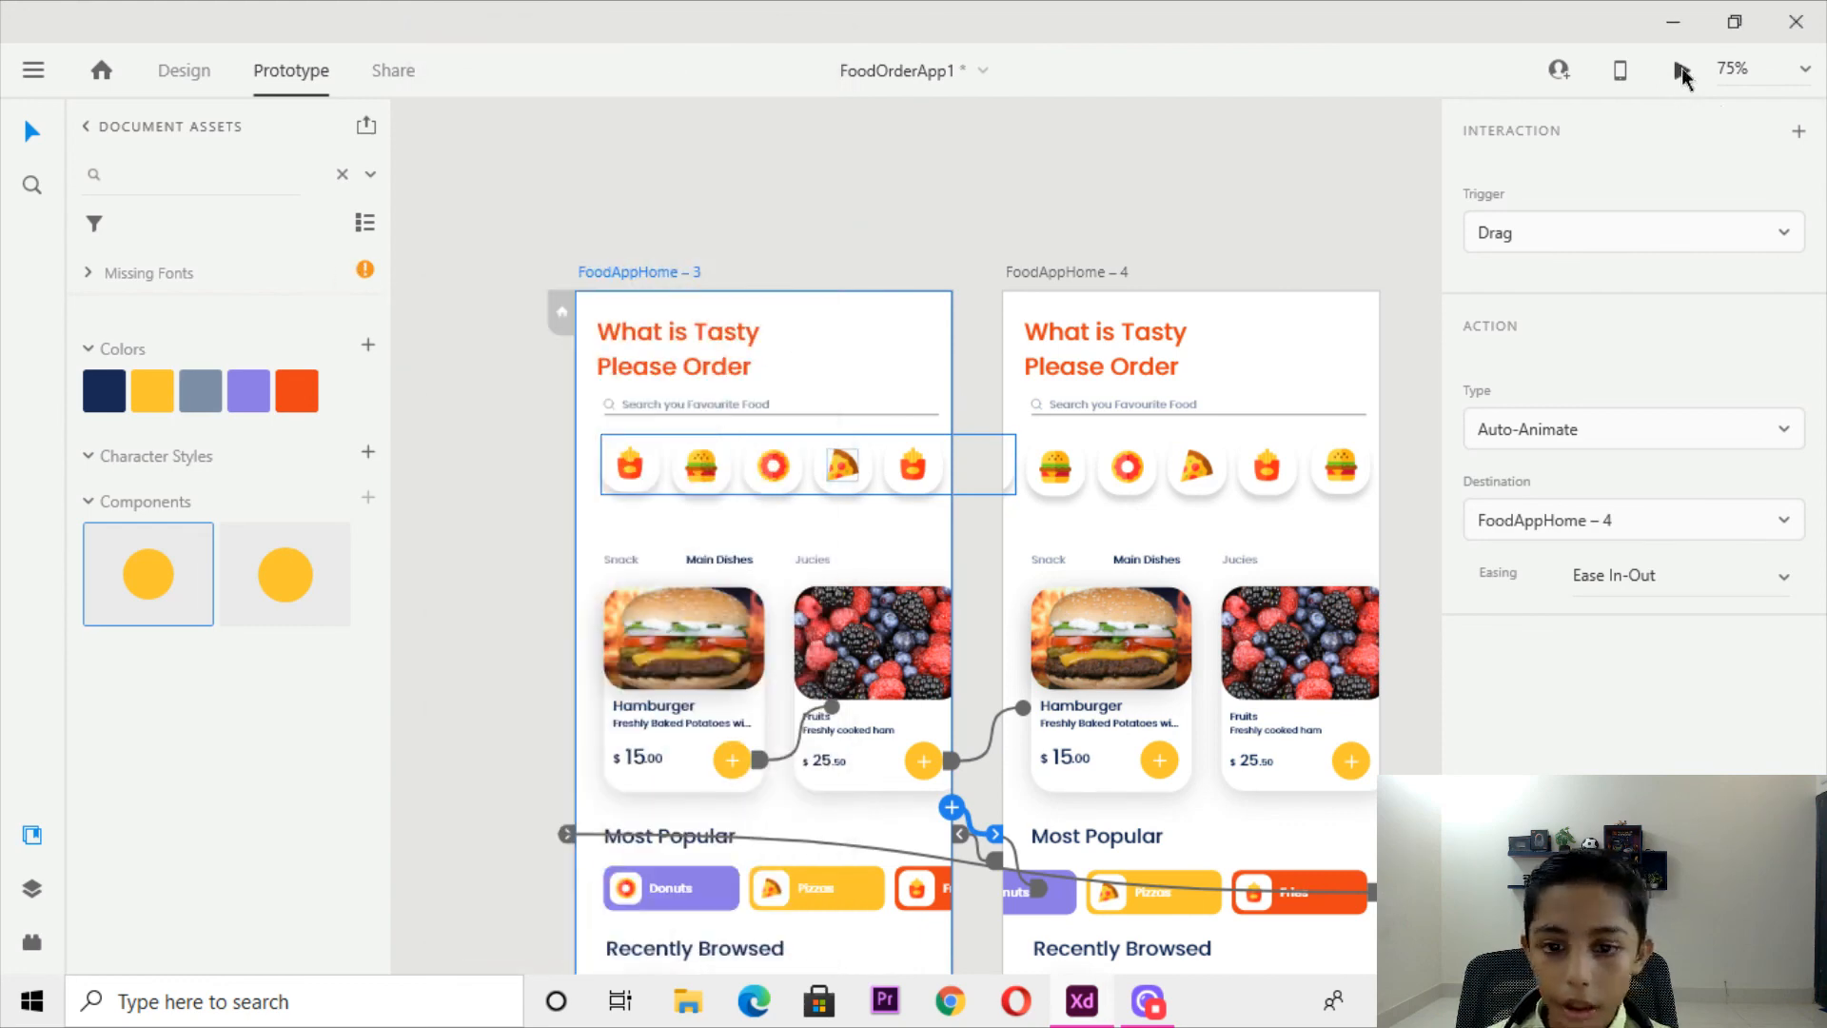
# Preview the prototype again in a maximized window and test the home screen's vertical scrolling.
pyautogui.click(1681, 71)
pyautogui.click(739, 58)
pyautogui.scroll(-3, 1003, 359)
pyautogui.scroll(3, 1002, 374)
pyautogui.scroll(-3, 1011, 373)
pyautogui.scroll(3, 1011, 373)
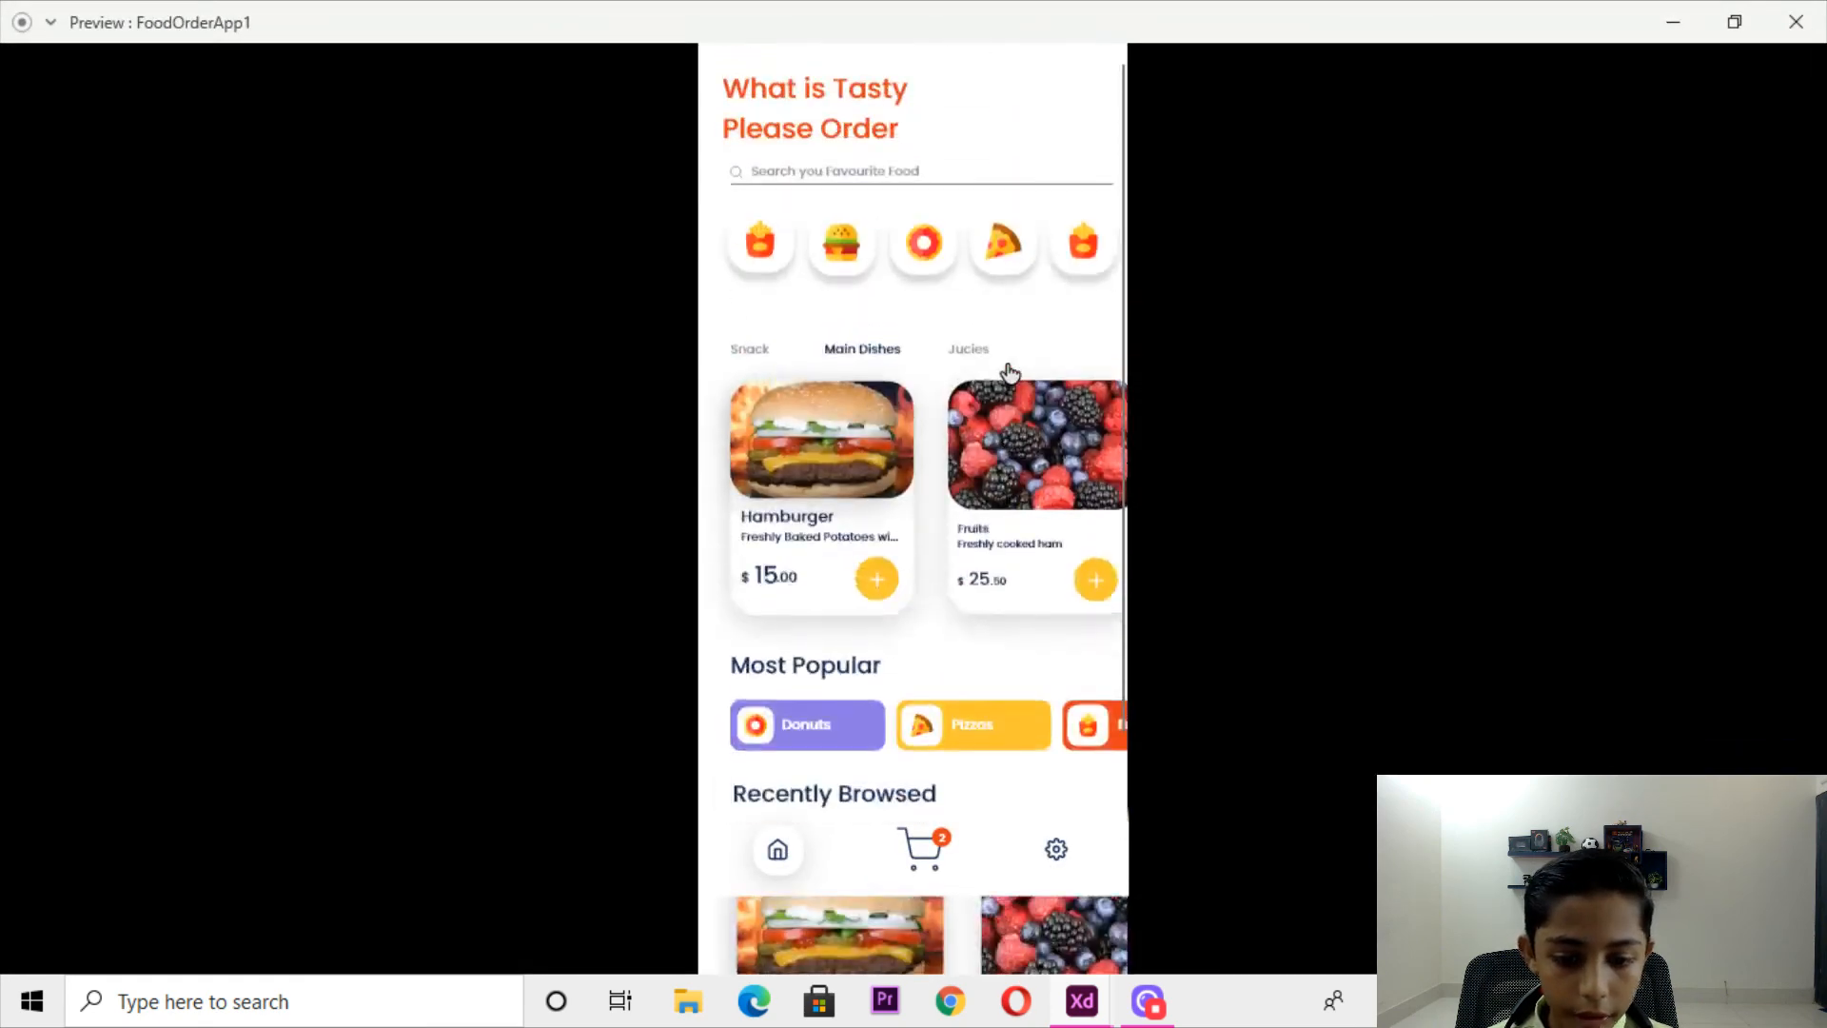